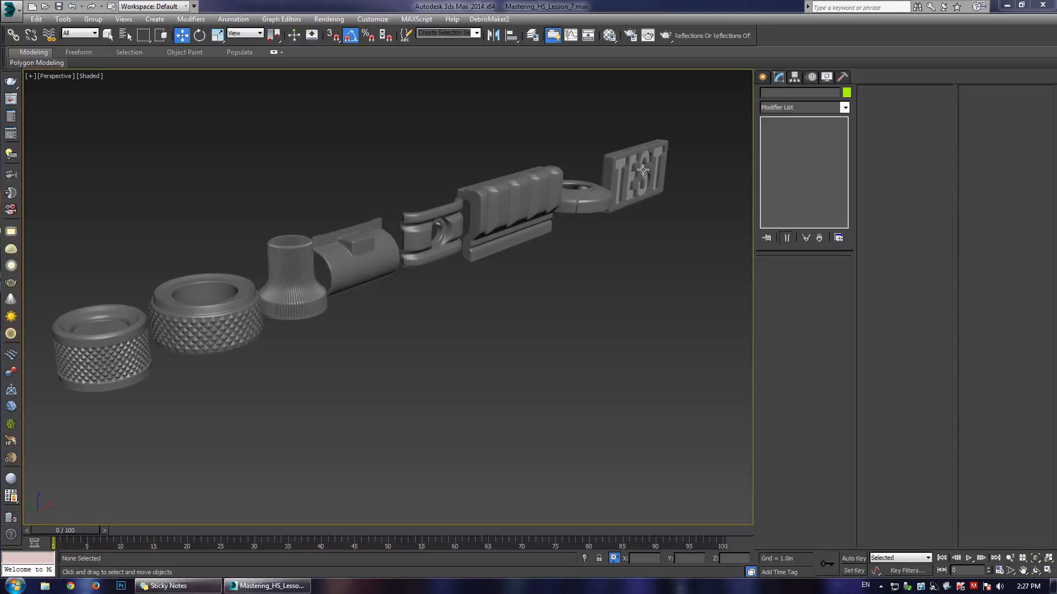
- Examine the TEST plate's smoothed mesh with and without edged faces, then survey the whole row of models
{"action": "middle_click_drag", "start_coordinate": [631, 183], "coordinate": [404, 270]}
{"action": "scroll", "coordinate": [404, 271], "scroll_direction": "up", "scroll_amount": 4}
{"action": "left_click", "coordinate": [405, 270]}
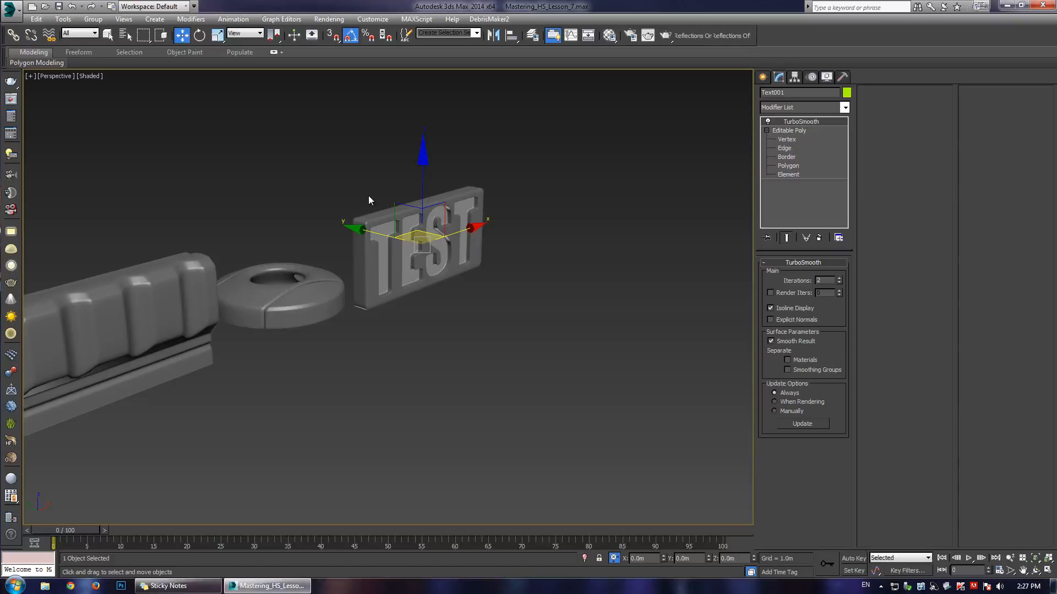
{"action": "key", "text": "F4"}
{"action": "middle_click_drag", "start_coordinate": [365, 211], "coordinate": [536, 226], "text": "alt"}
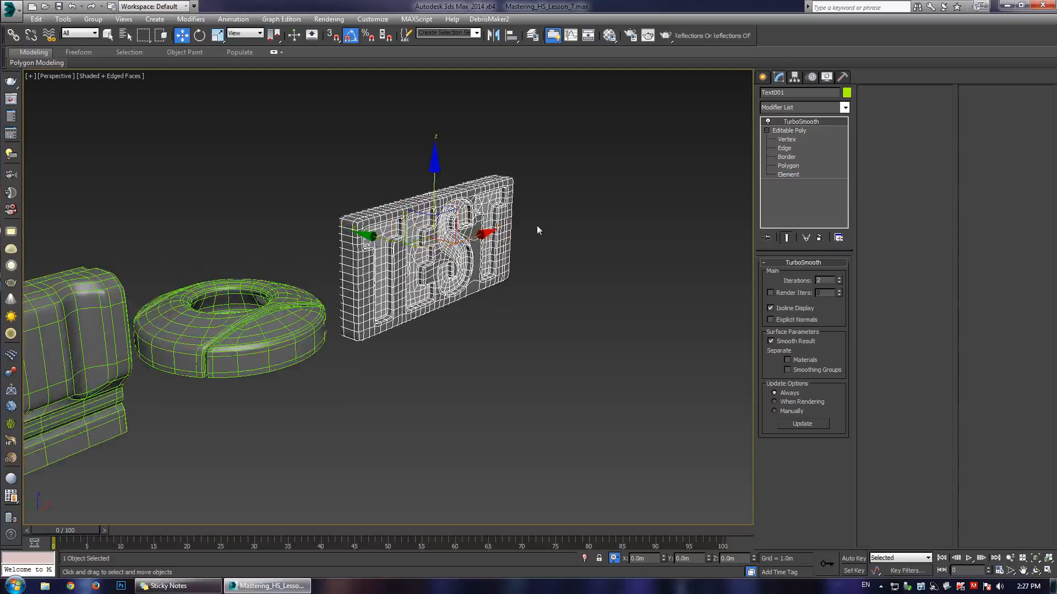
{"action": "key", "text": "F4"}
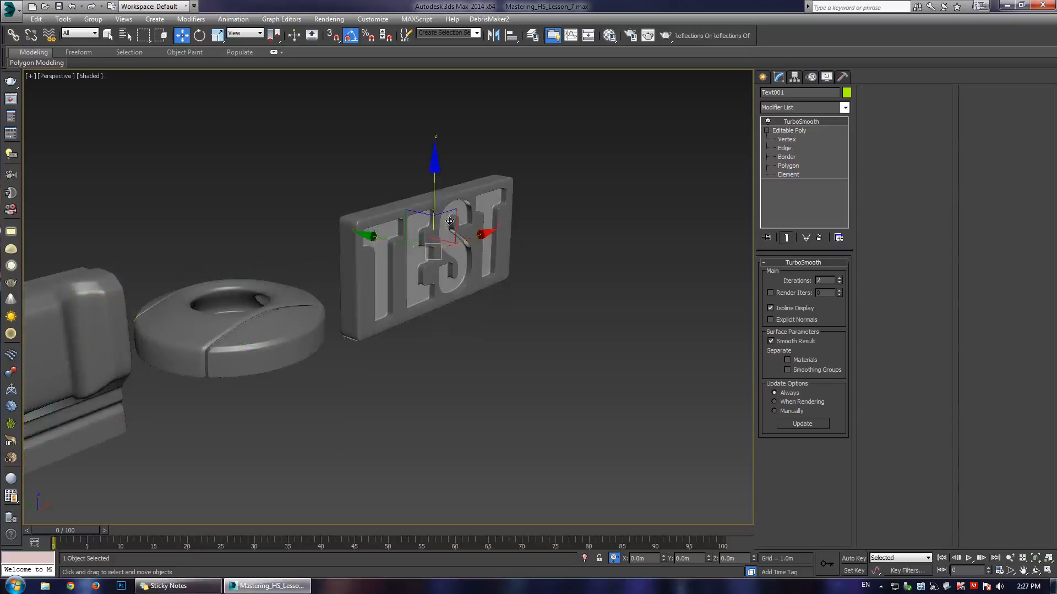
{"action": "scroll", "coordinate": [363, 234], "scroll_direction": "down", "scroll_amount": 3}
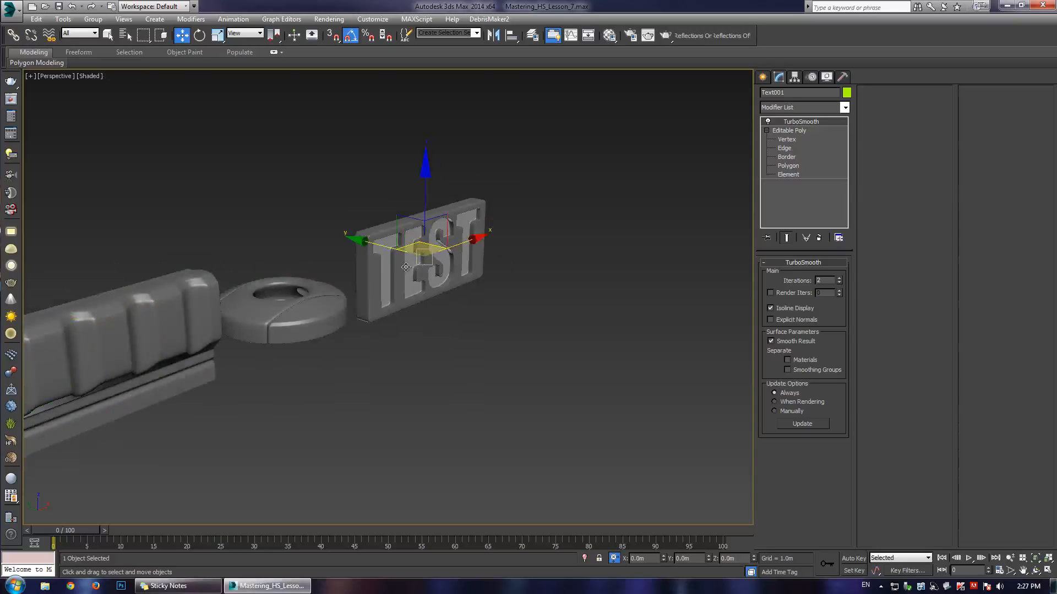
{"action": "scroll", "coordinate": [362, 262], "scroll_direction": "down", "scroll_amount": 2}
{"action": "scroll", "coordinate": [268, 285], "scroll_direction": "down", "scroll_amount": 3}
{"action": "middle_click_drag", "start_coordinate": [268, 285], "coordinate": [388, 245]}
{"action": "middle_click_drag", "start_coordinate": [293, 306], "coordinate": [611, 220]}
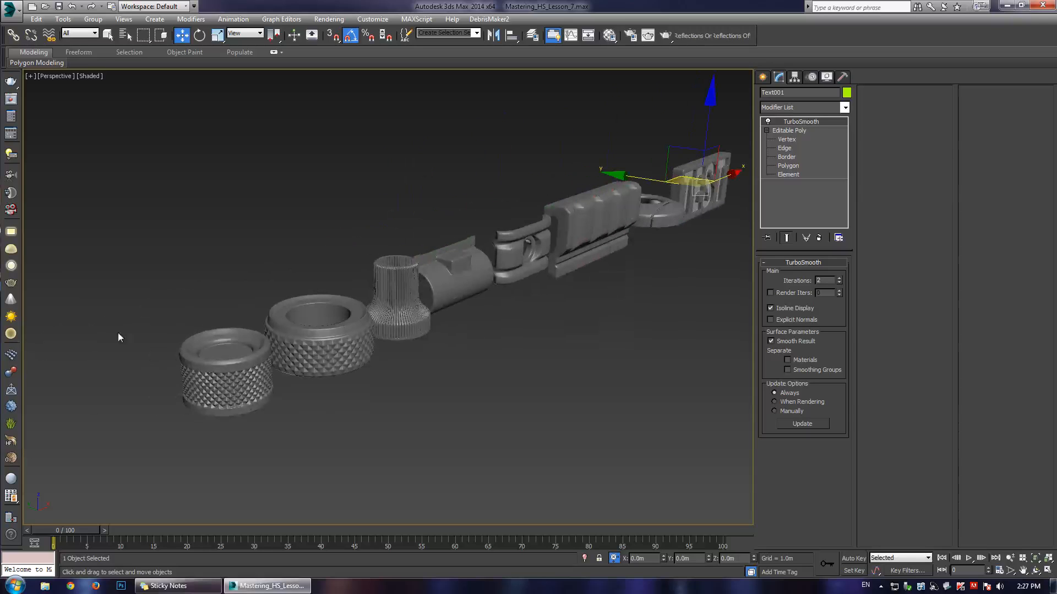
- Examine the knurled patterns on the two rings up close and inspect the second ring's topology with edged faces
{"action": "scroll", "coordinate": [311, 371], "scroll_direction": "up", "scroll_amount": 6}
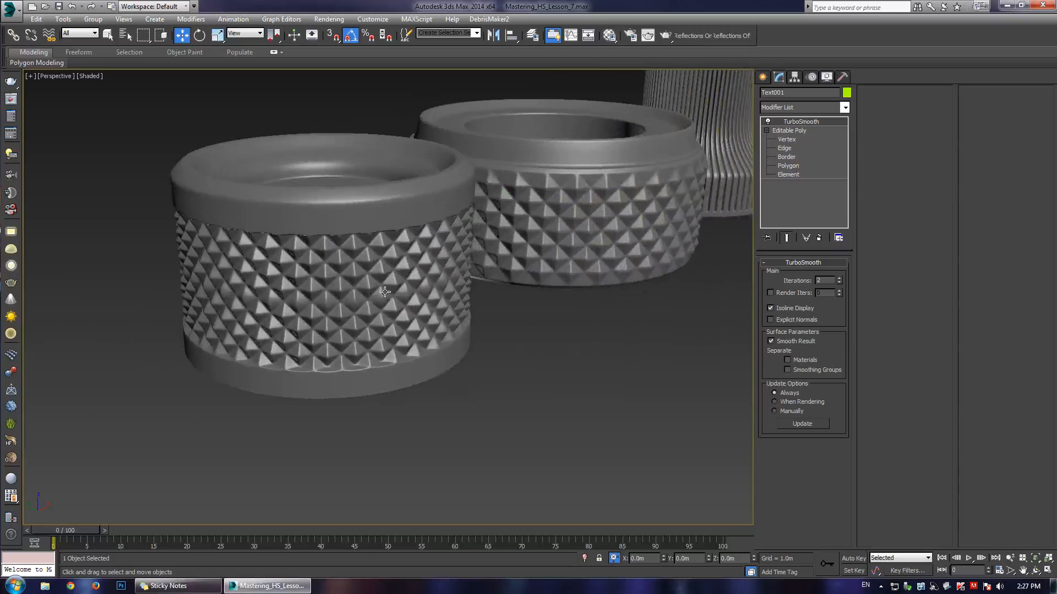
{"action": "middle_click_drag", "start_coordinate": [385, 292], "coordinate": [320, 267]}
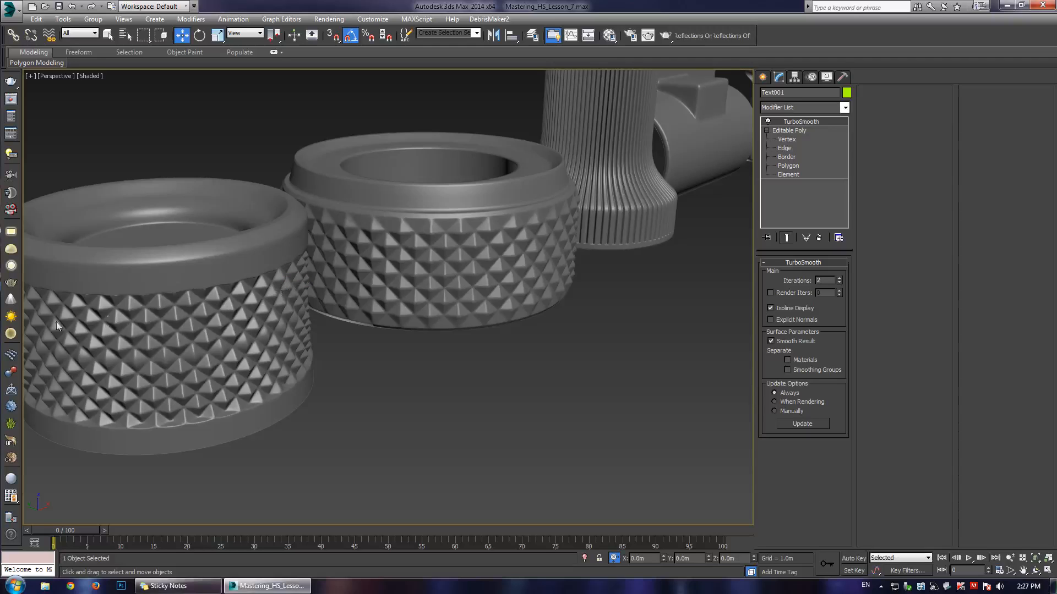
{"action": "scroll", "coordinate": [370, 267], "scroll_direction": "down", "scroll_amount": 5}
{"action": "scroll", "coordinate": [586, 170], "scroll_direction": "up", "scroll_amount": 3}
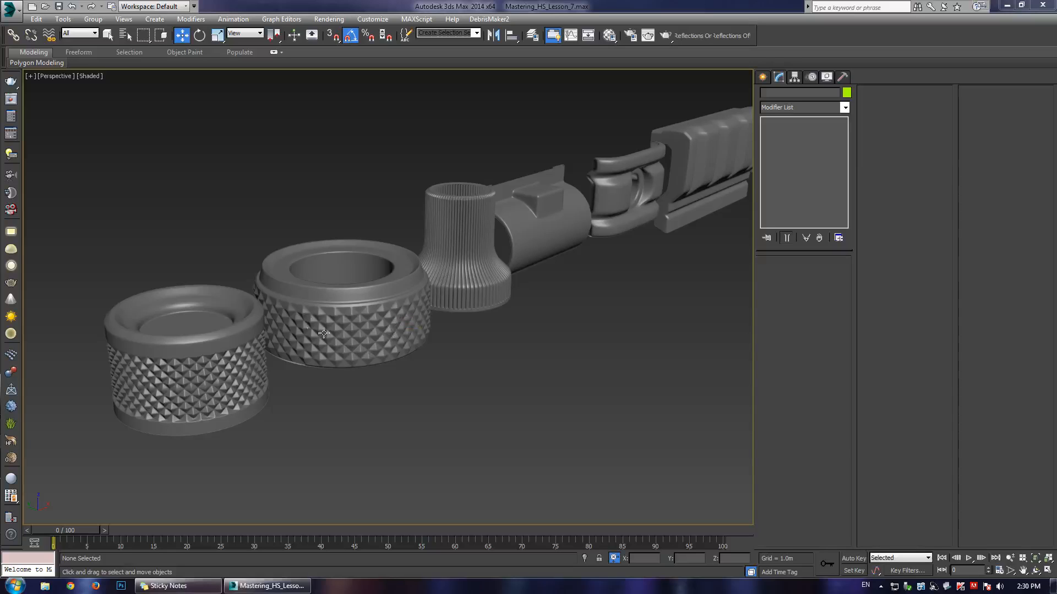
{"action": "scroll", "coordinate": [341, 351], "scroll_direction": "up", "scroll_amount": 5}
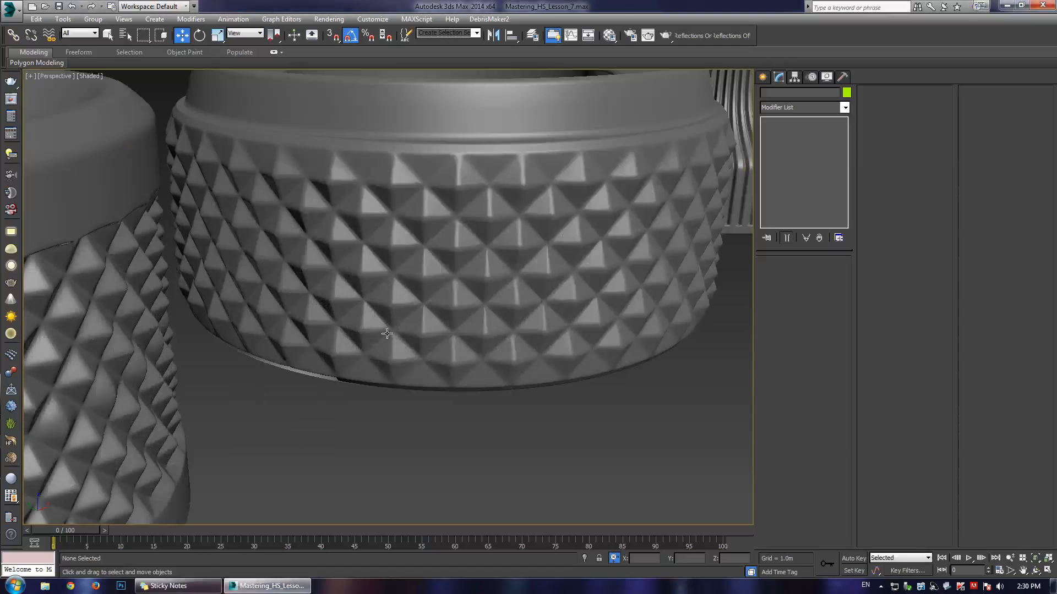
{"action": "scroll", "coordinate": [433, 304], "scroll_direction": "down", "scroll_amount": 3}
{"action": "middle_click_drag", "start_coordinate": [381, 314], "coordinate": [347, 311], "text": "alt"}
{"action": "scroll", "coordinate": [358, 317], "scroll_direction": "up", "scroll_amount": 5}
{"action": "key", "text": "w"}
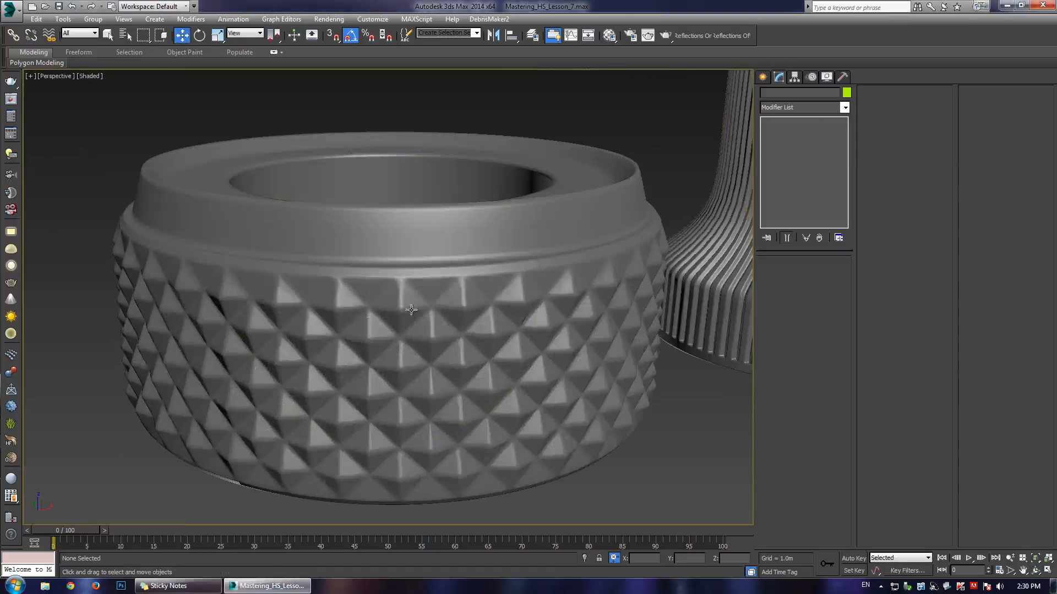
{"action": "left_click", "coordinate": [400, 301]}
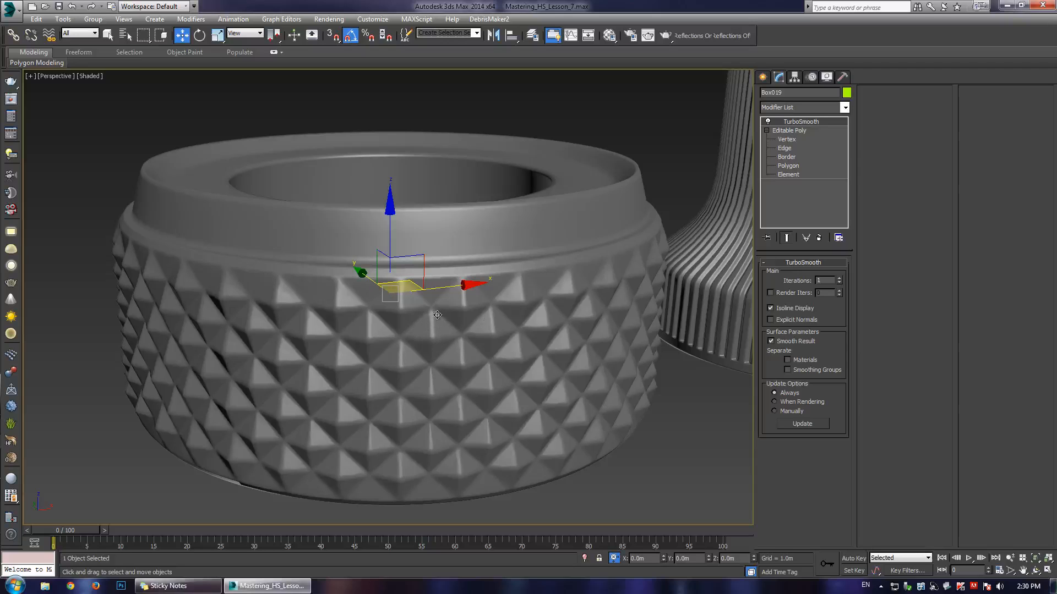
{"action": "key", "text": "F4"}
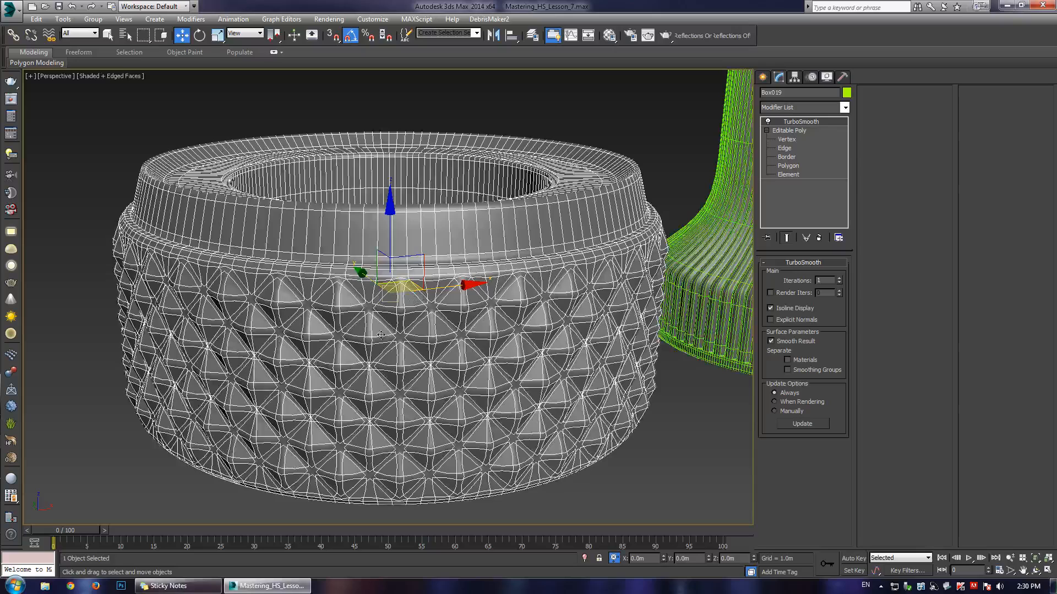
{"action": "key", "text": "F4"}
{"action": "scroll", "coordinate": [409, 326], "scroll_direction": "down", "scroll_amount": 4}
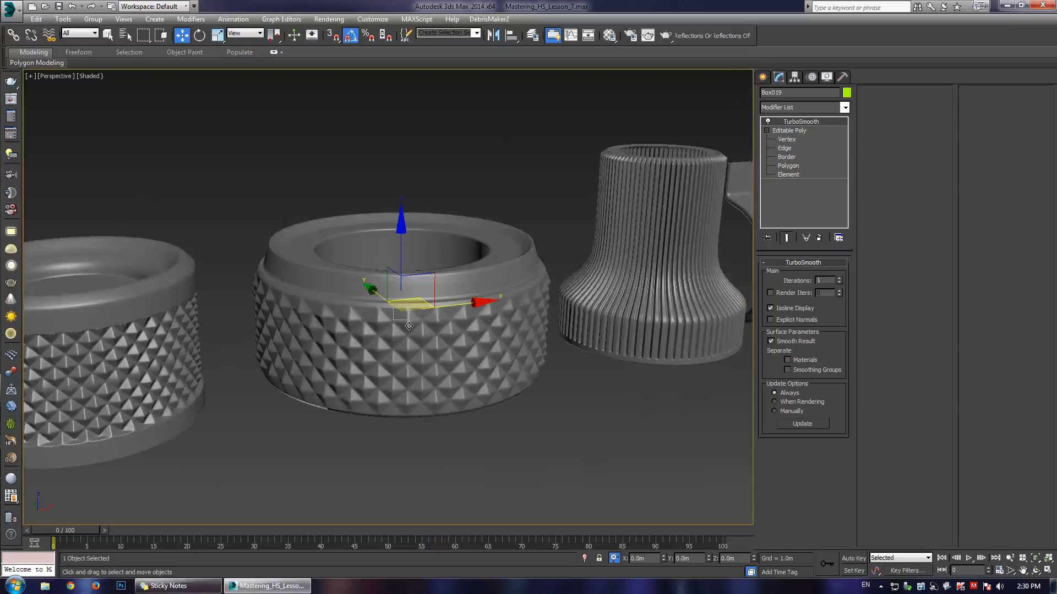
- Maximize the Front view with shaded display and frame the two knurled rings
{"action": "left_click", "coordinate": [426, 164]}
{"action": "key", "text": "alt+w"}
{"action": "left_click", "coordinate": [483, 196]}
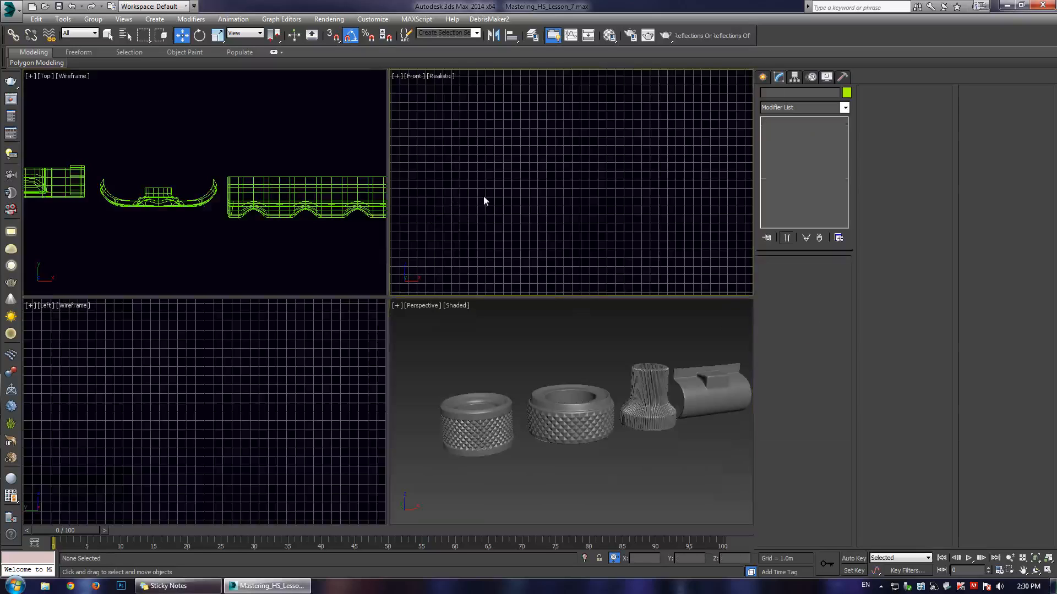
{"action": "key", "text": "alt+w"}
{"action": "scroll", "coordinate": [386, 282], "scroll_direction": "down", "scroll_amount": 8}
{"action": "key", "text": "F3"}
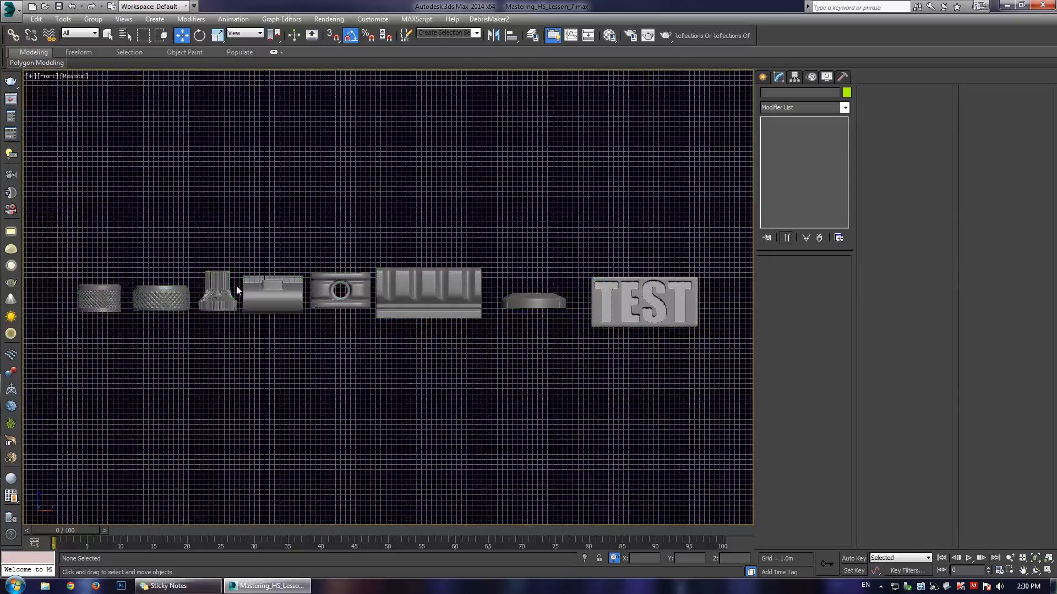
{"action": "scroll", "coordinate": [438, 349], "scroll_direction": "up", "scroll_amount": 3}
{"action": "scroll", "coordinate": [439, 349], "scroll_direction": "up", "scroll_amount": 5}
- Draw a plane about 8.1 m long and 8.5 m wide below the two knurled rings
{"action": "left_click", "coordinate": [762, 77]}
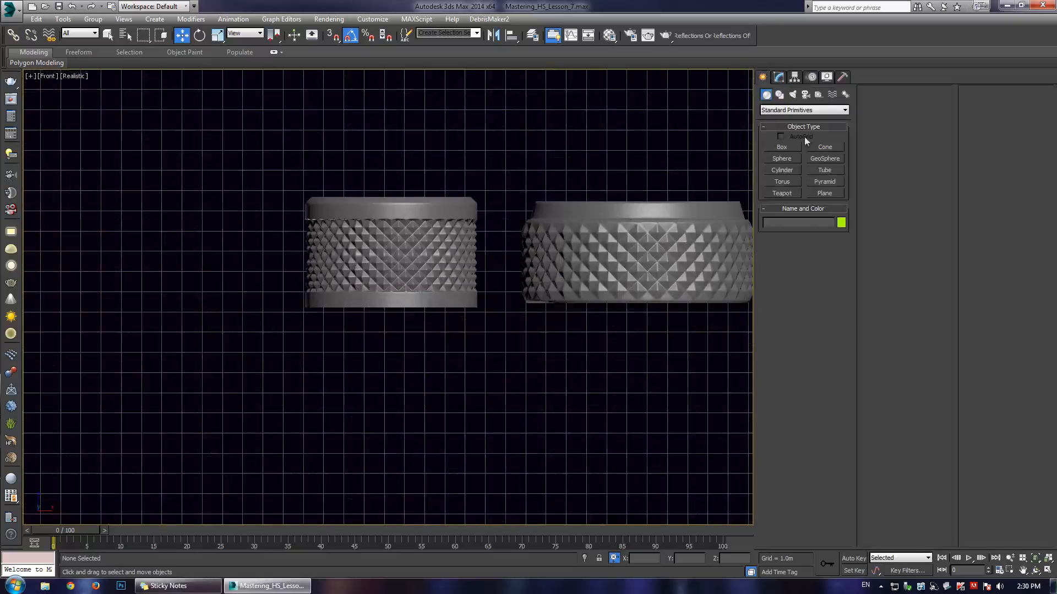
{"action": "left_click", "coordinate": [827, 192]}
{"action": "middle_click_drag", "start_coordinate": [530, 354], "coordinate": [500, 221]}
{"action": "left_click_drag", "start_coordinate": [362, 231], "coordinate": [533, 395]}
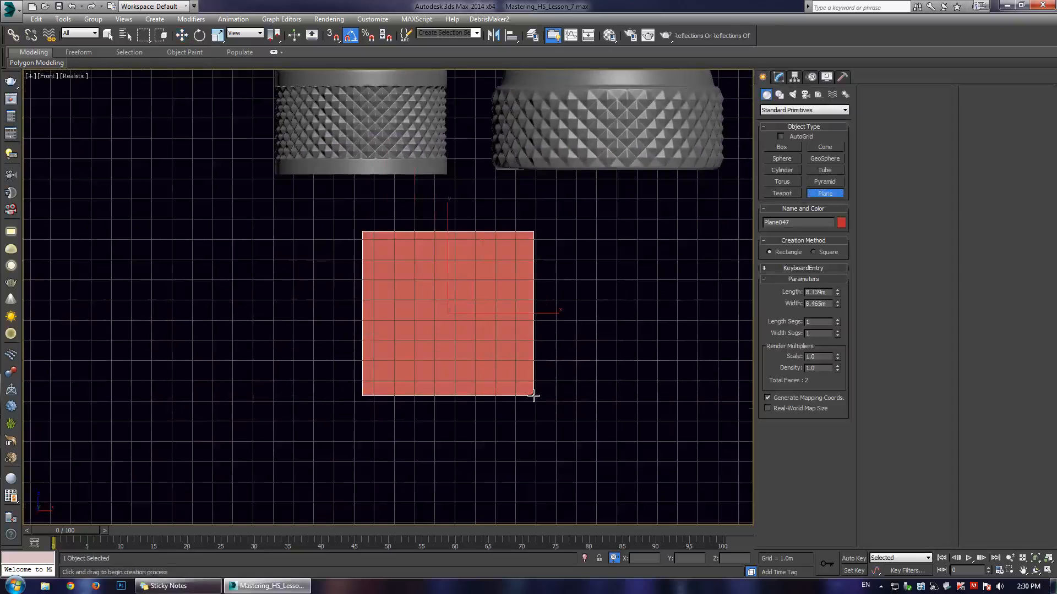
{"action": "key", "text": "w"}
- Set the plane's length and width to 2 m each
{"action": "left_click", "coordinate": [778, 77]}
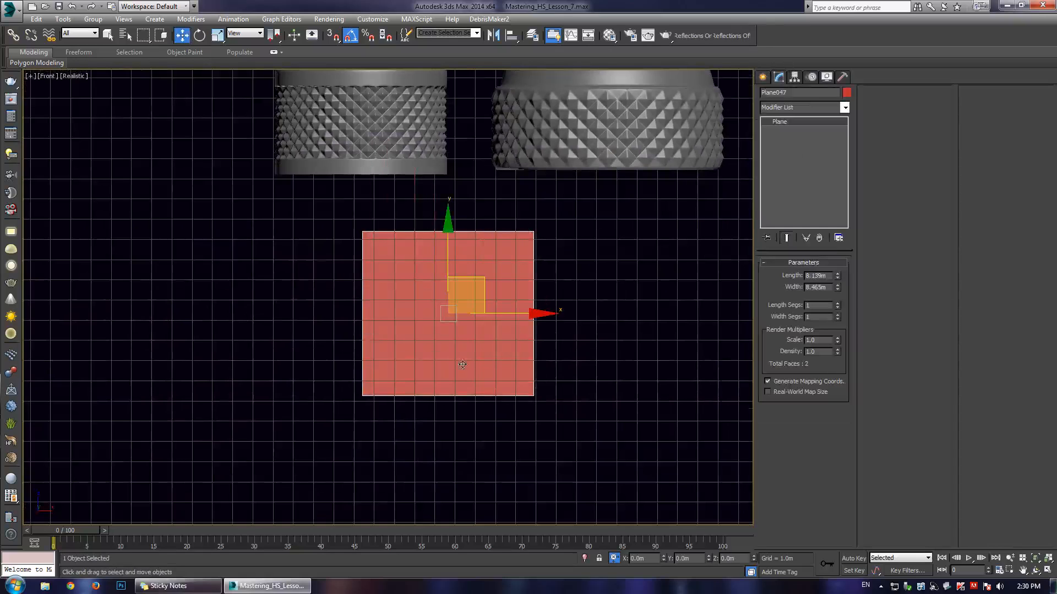
{"action": "scroll", "coordinate": [514, 354], "scroll_direction": "down", "scroll_amount": 5}
{"action": "scroll", "coordinate": [567, 330], "scroll_direction": "up", "scroll_amount": 5}
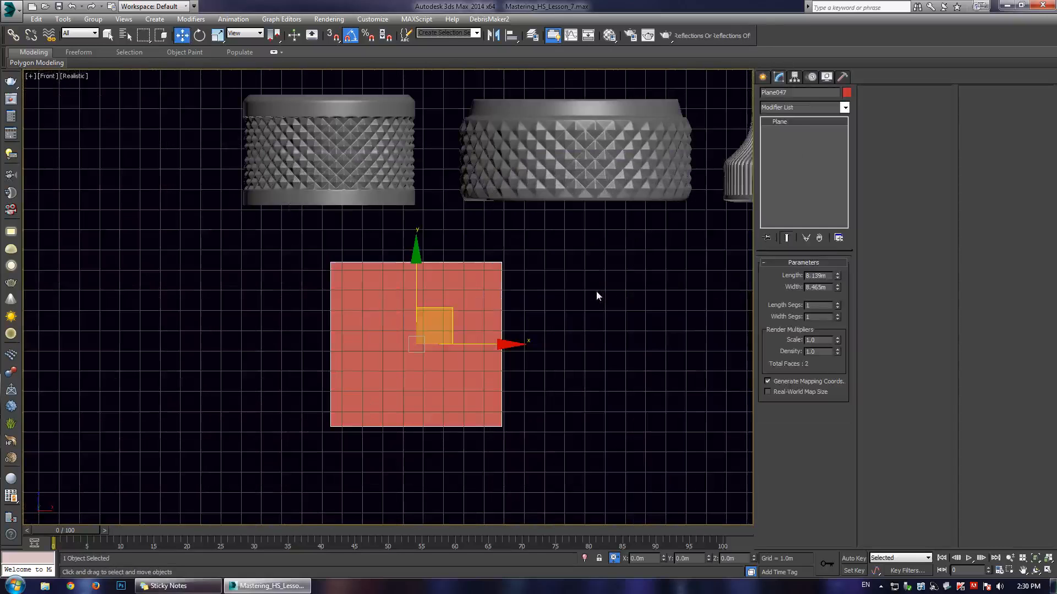
{"action": "middle_click_drag", "start_coordinate": [526, 241], "coordinate": [510, 276]}
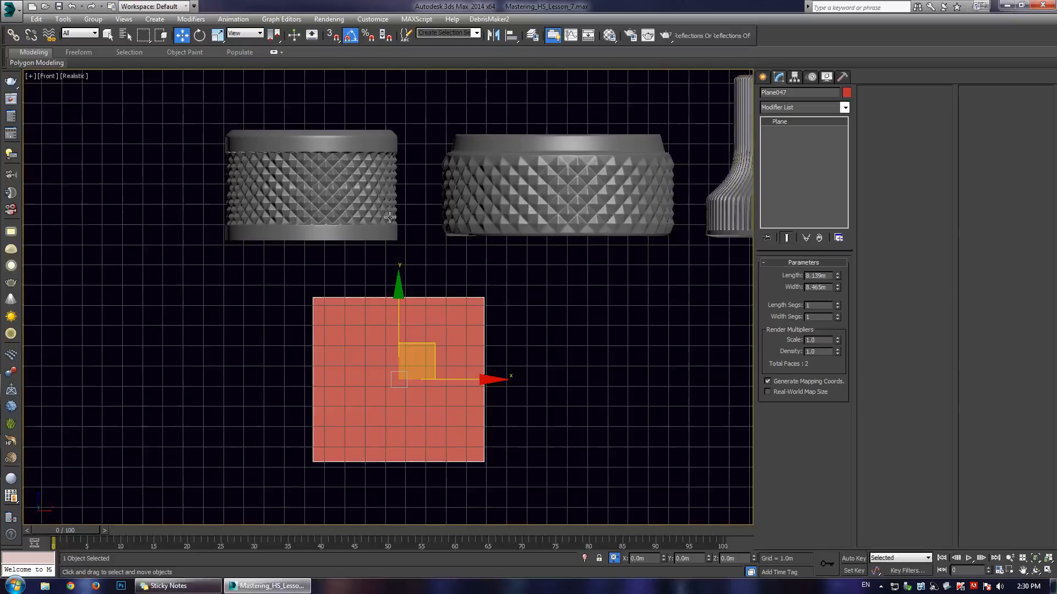
{"action": "double_click", "coordinate": [820, 276]}
{"action": "type", "text": "2"}
{"action": "key", "text": "Tab"}
{"action": "type", "text": "2"}
{"action": "key", "text": "Tab"}
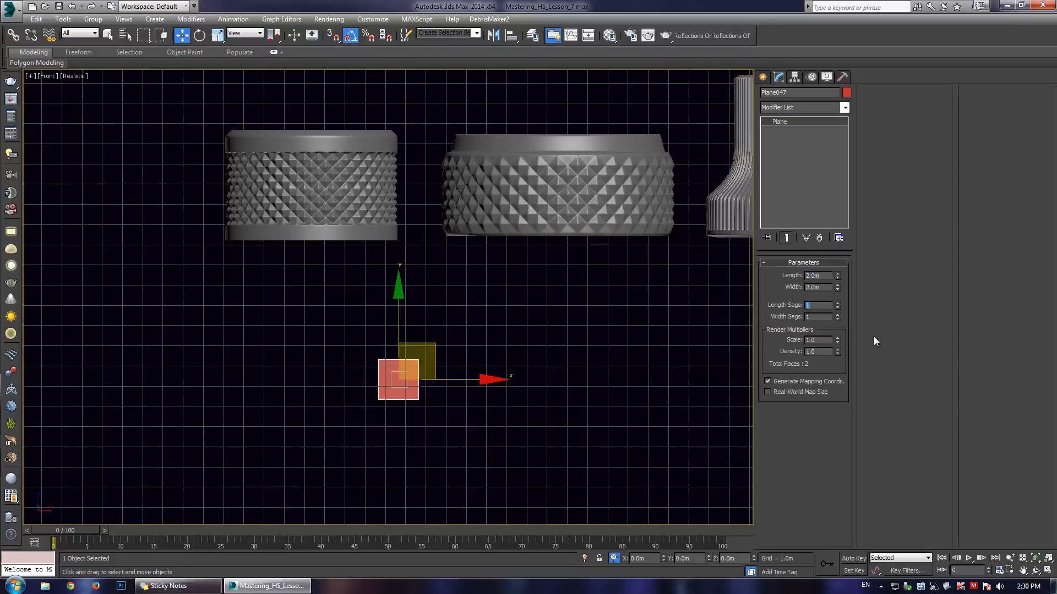
- Convert the 2 m square plane to an Editable Poly
{"action": "middle_click_drag", "start_coordinate": [388, 418], "coordinate": [436, 391]}
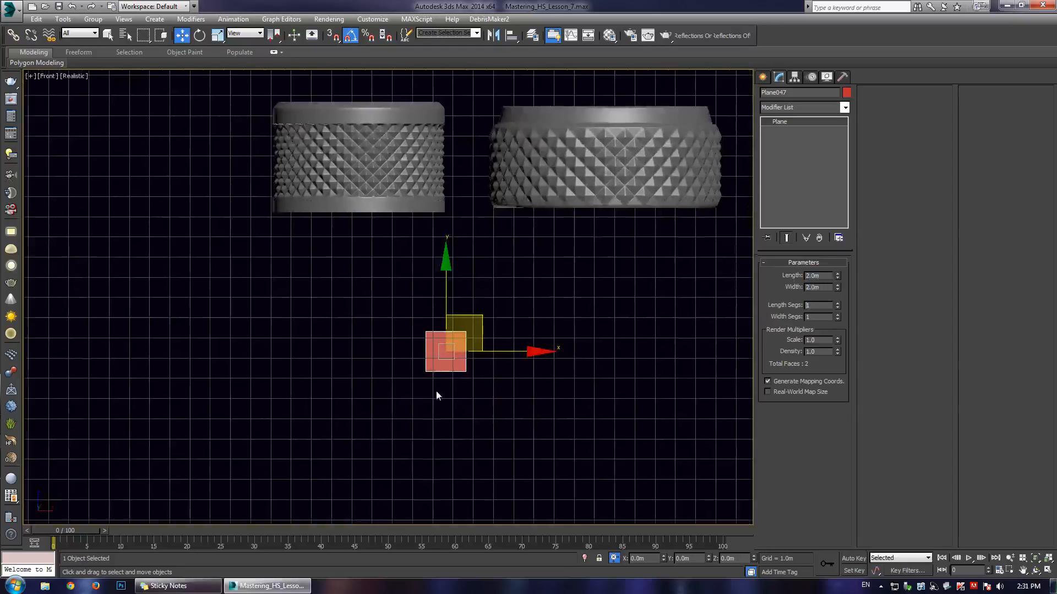
{"action": "scroll", "coordinate": [407, 390], "scroll_direction": "up", "scroll_amount": 2}
{"action": "middle_click_drag", "start_coordinate": [504, 295], "coordinate": [480, 310]}
{"action": "scroll", "coordinate": [481, 314], "scroll_direction": "up", "scroll_amount": 1}
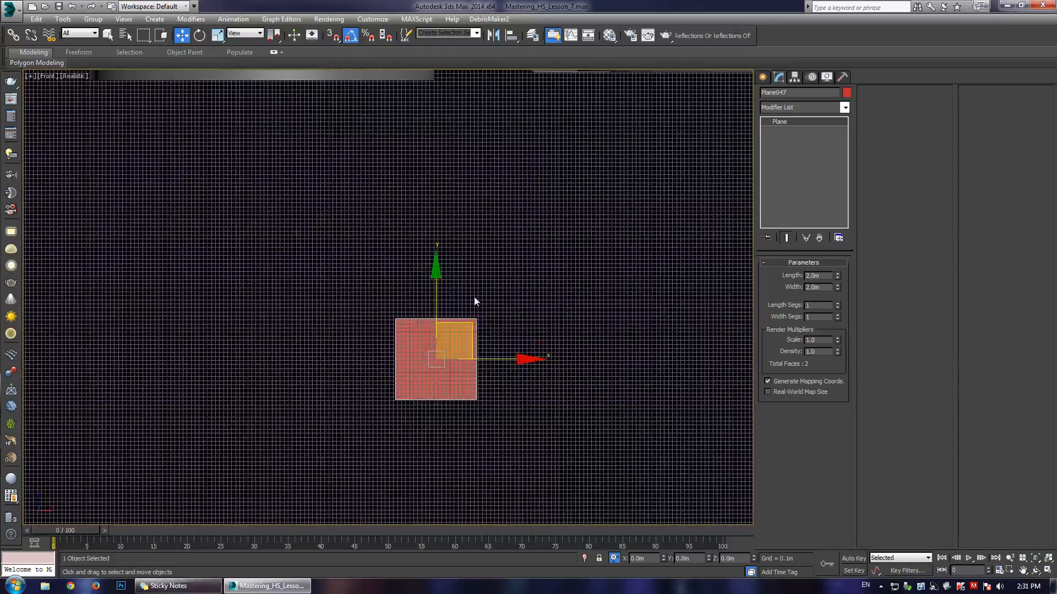
{"action": "right_click", "coordinate": [473, 296]}
{"action": "mouse_move", "coordinate": [533, 389]}
{"action": "left_click", "coordinate": [611, 401]}
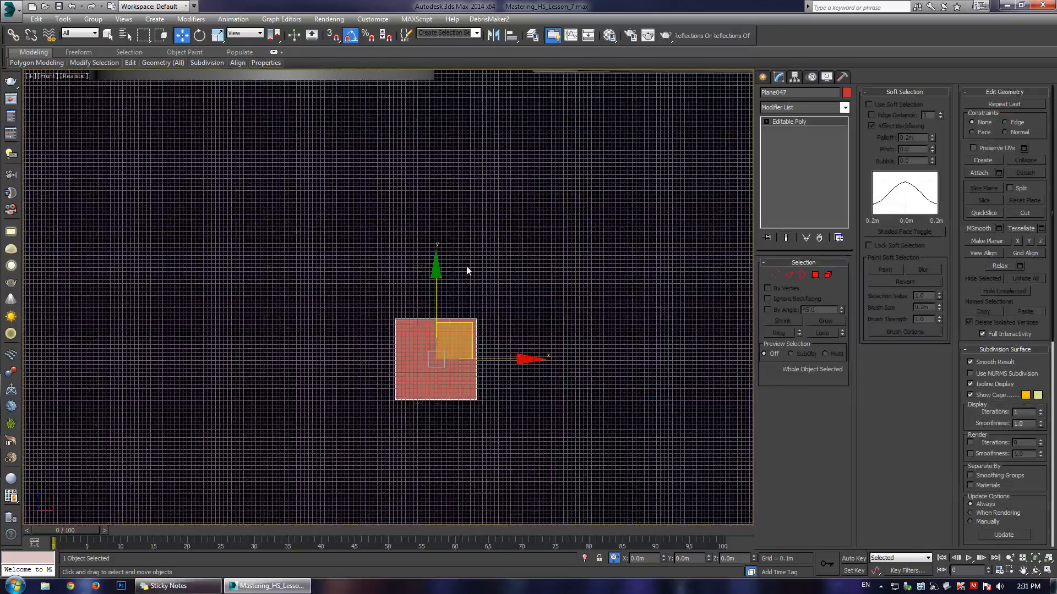
- Check the angle snap increment in the Grid and Snap Settings before rotating the plane
{"action": "key", "text": "e"}
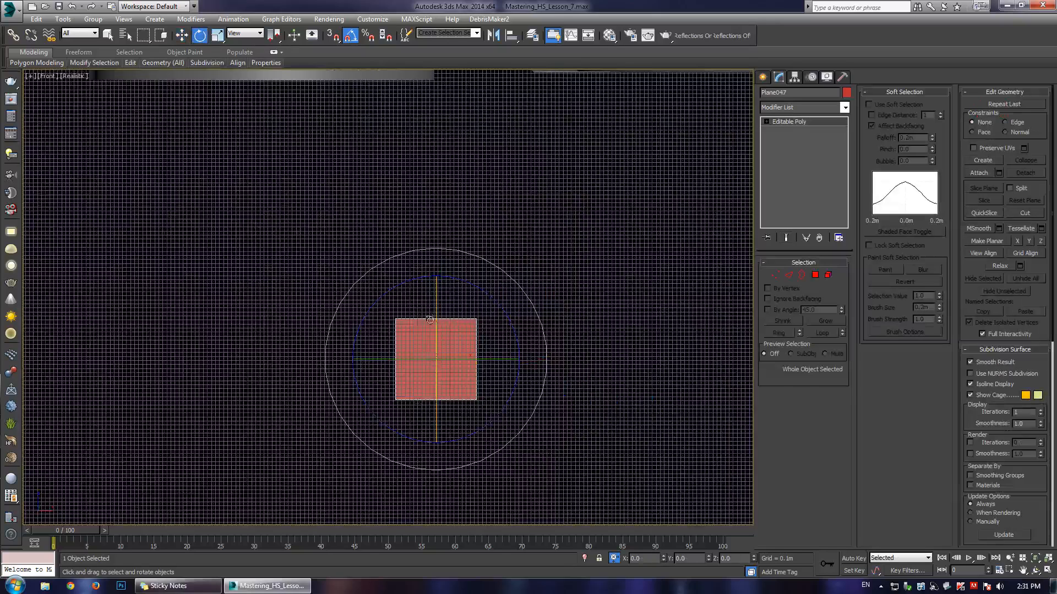
{"action": "scroll", "coordinate": [488, 188], "scroll_direction": "down", "scroll_amount": 2}
{"action": "middle_click_drag", "start_coordinate": [486, 200], "coordinate": [465, 304]}
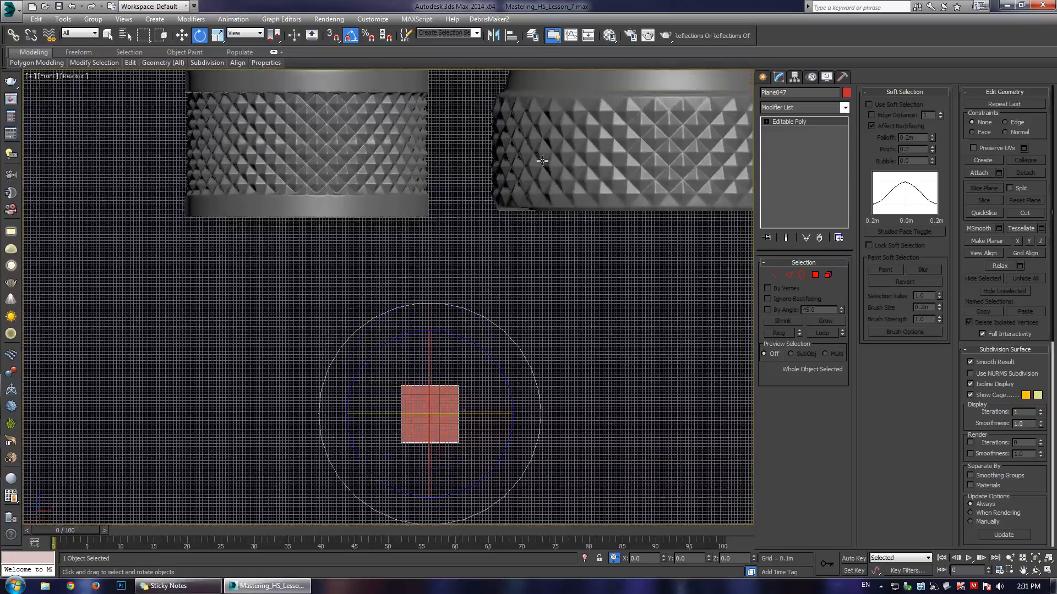
{"action": "right_click", "coordinate": [350, 37]}
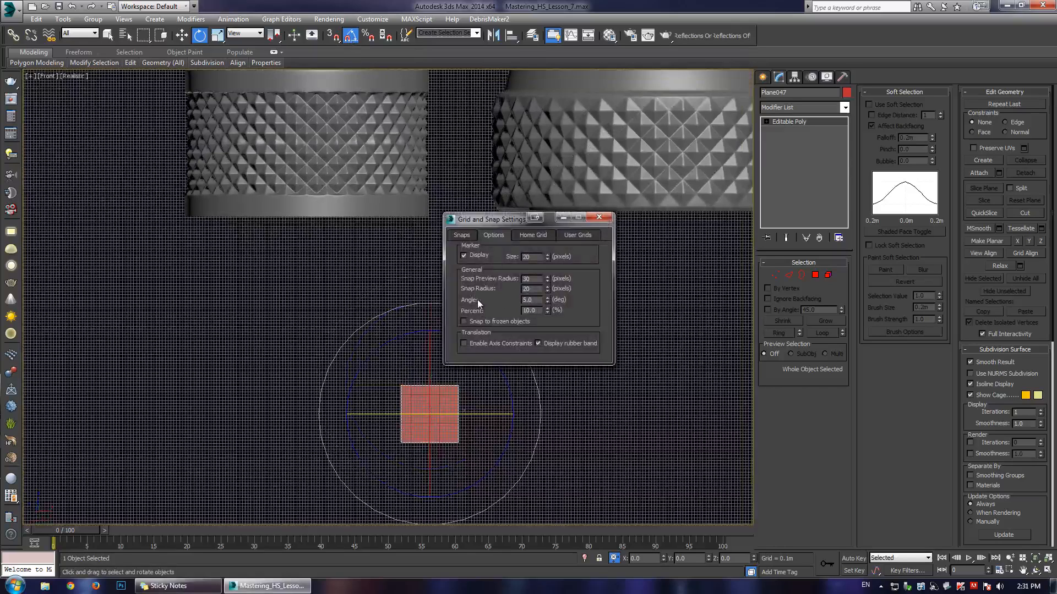
{"action": "left_click", "coordinate": [598, 218]}
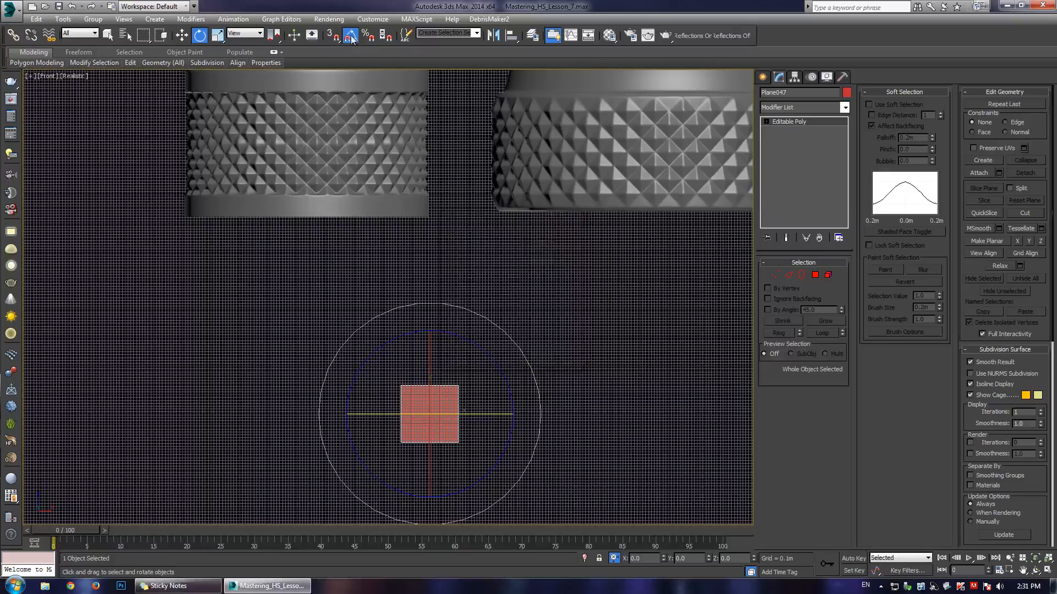
{"action": "right_click", "coordinate": [350, 37]}
{"action": "left_click", "coordinate": [598, 218]}
{"action": "right_click", "coordinate": [349, 37]}
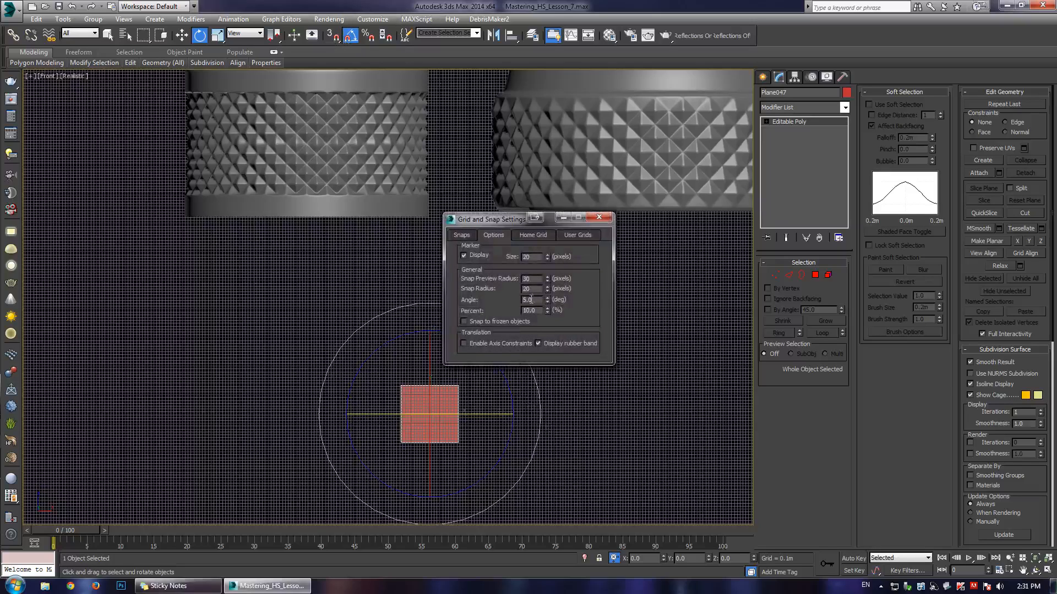
{"action": "left_click_drag", "start_coordinate": [535, 299], "coordinate": [521, 307]}
{"action": "left_click", "coordinate": [599, 217]}
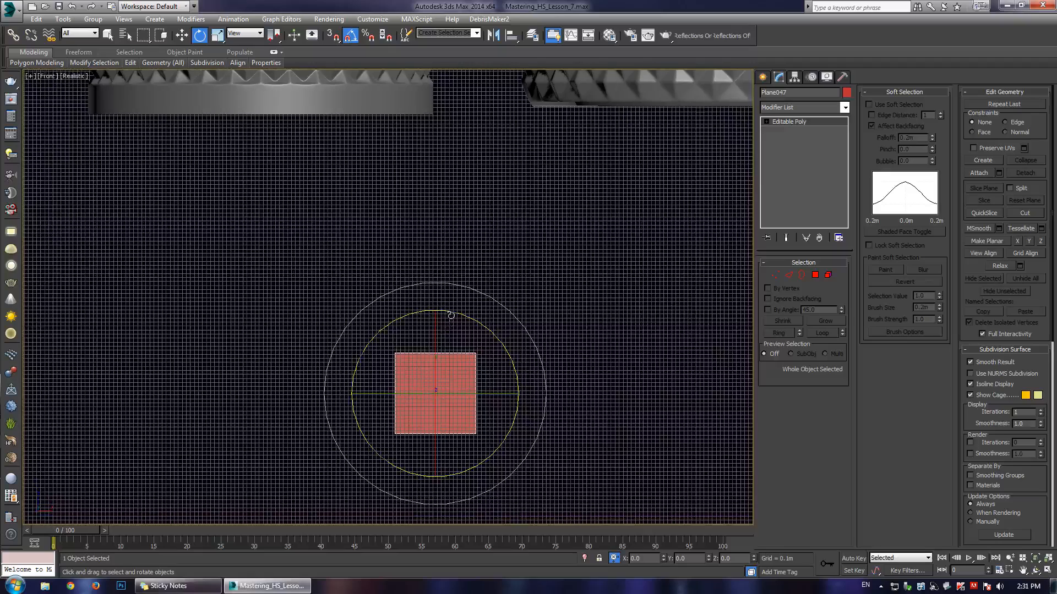
- Rotate the plane 45 degrees in the Front view so it stands as a diamond
{"action": "left_click_drag", "start_coordinate": [448, 312], "coordinate": [468, 289]}
{"action": "key", "text": "w"}
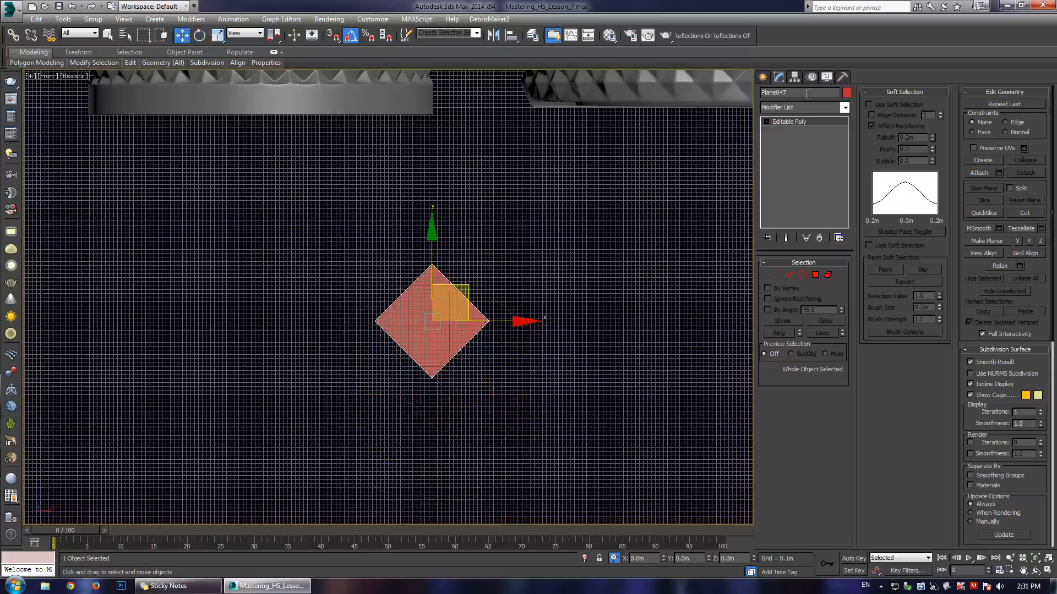
{"action": "left_click", "coordinate": [842, 78]}
{"action": "left_click", "coordinate": [779, 77]}
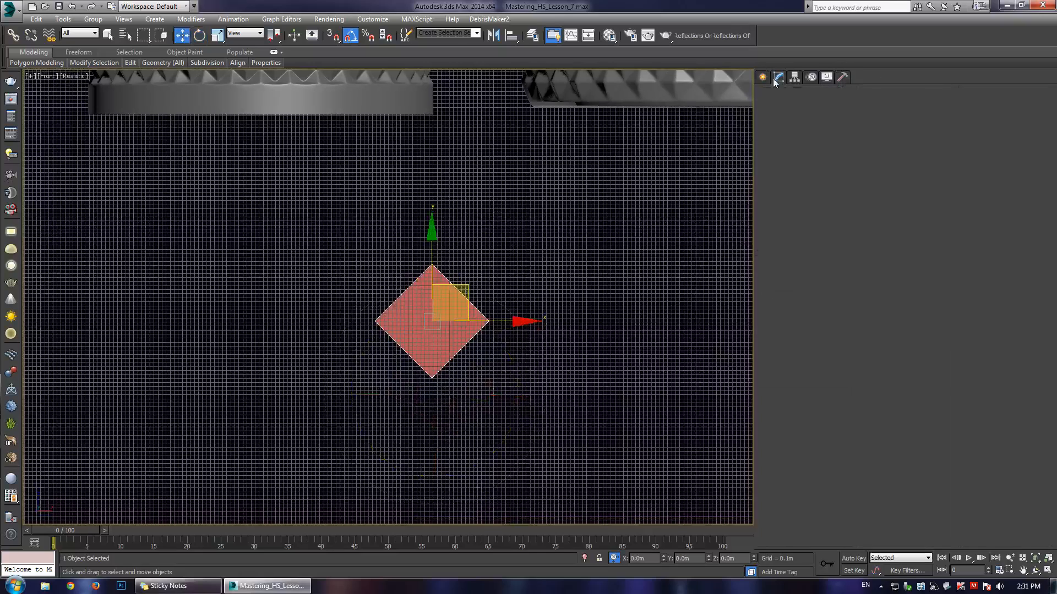
- Inspect the rotated plane's axes in the Local reference coordinate system, then restore the View system
{"action": "key", "text": "e"}
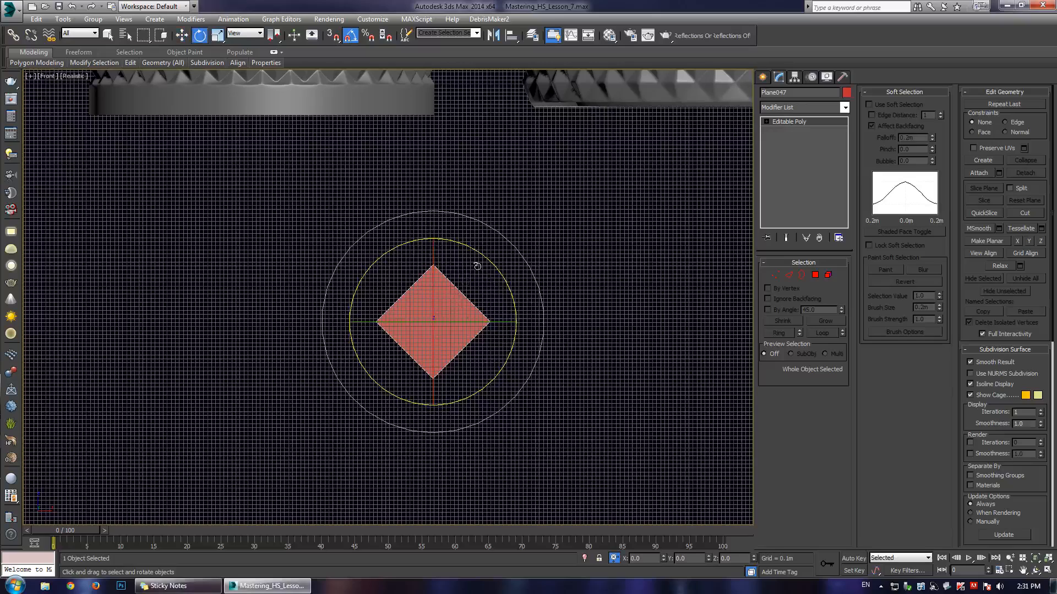
{"action": "key", "text": "w"}
{"action": "left_click", "coordinate": [245, 33]}
{"action": "left_click", "coordinate": [242, 74]}
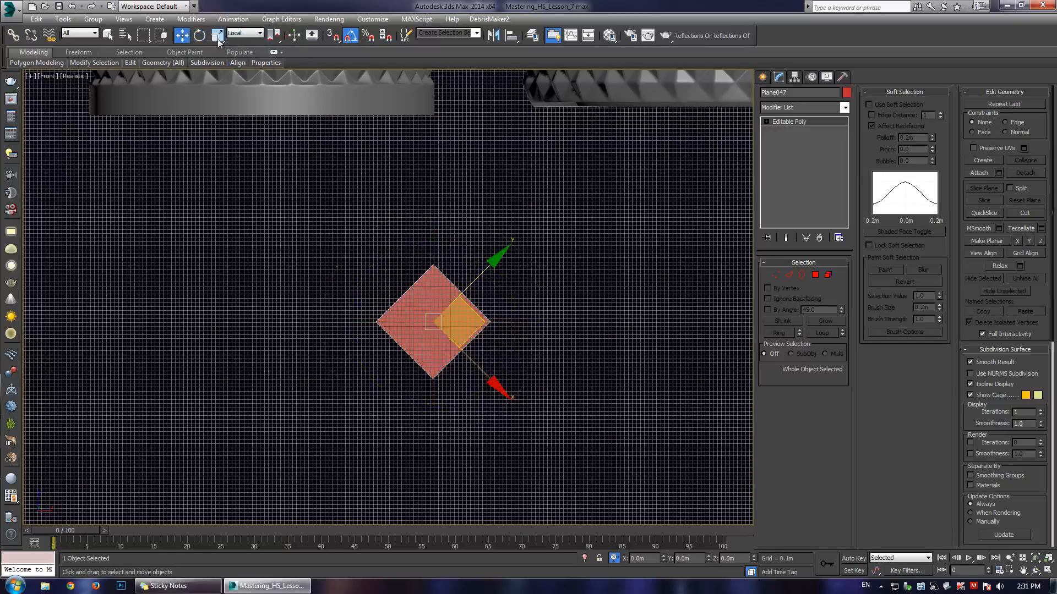
{"action": "left_click", "coordinate": [247, 34]}
{"action": "left_click", "coordinate": [246, 42]}
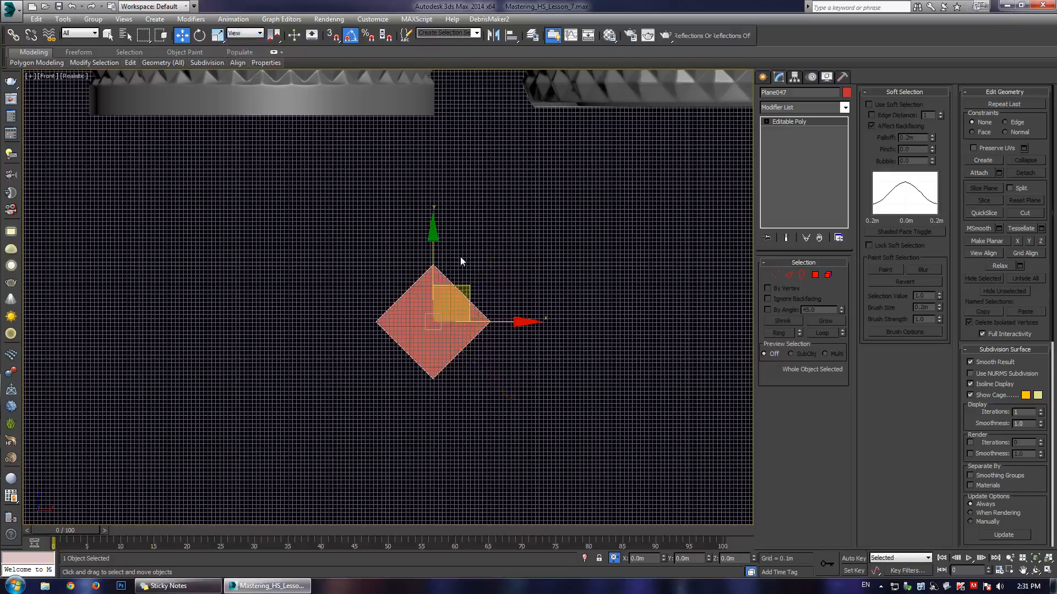
- Undo the object-level rotation and rotate the plane's element 45 degrees at sub-object level into a diamond instead
{"action": "key", "text": "ctrl+z"}
{"action": "key", "text": "ctrl+z"}
{"action": "middle_click_drag", "start_coordinate": [463, 285], "coordinate": [462, 265]}
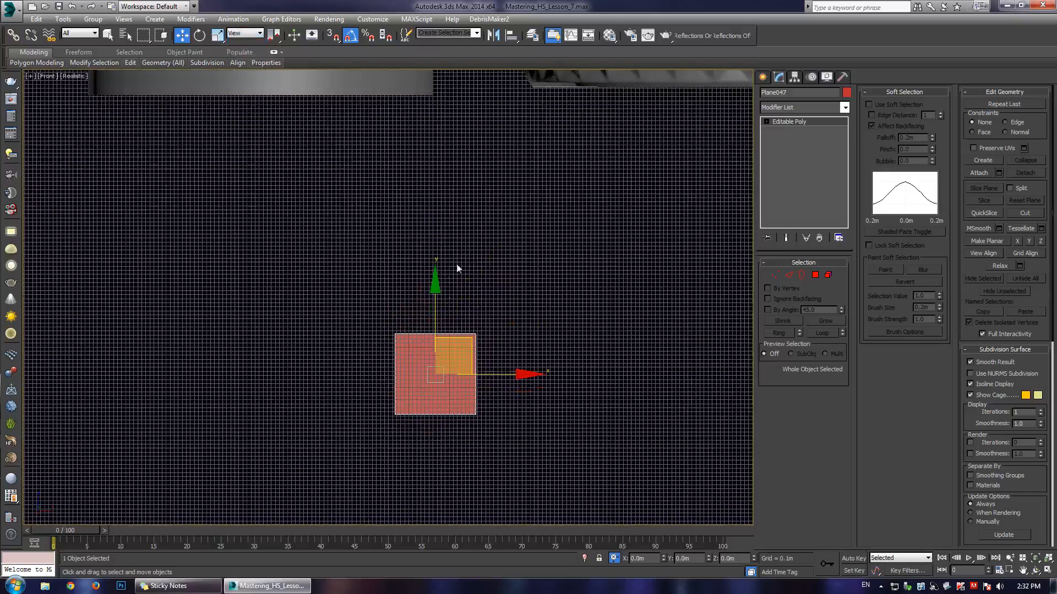
{"action": "key", "text": "5"}
{"action": "left_click", "coordinate": [430, 365]}
{"action": "key", "text": "e"}
{"action": "left_click_drag", "start_coordinate": [455, 296], "coordinate": [480, 301]}
{"action": "left_click", "coordinate": [783, 126]}
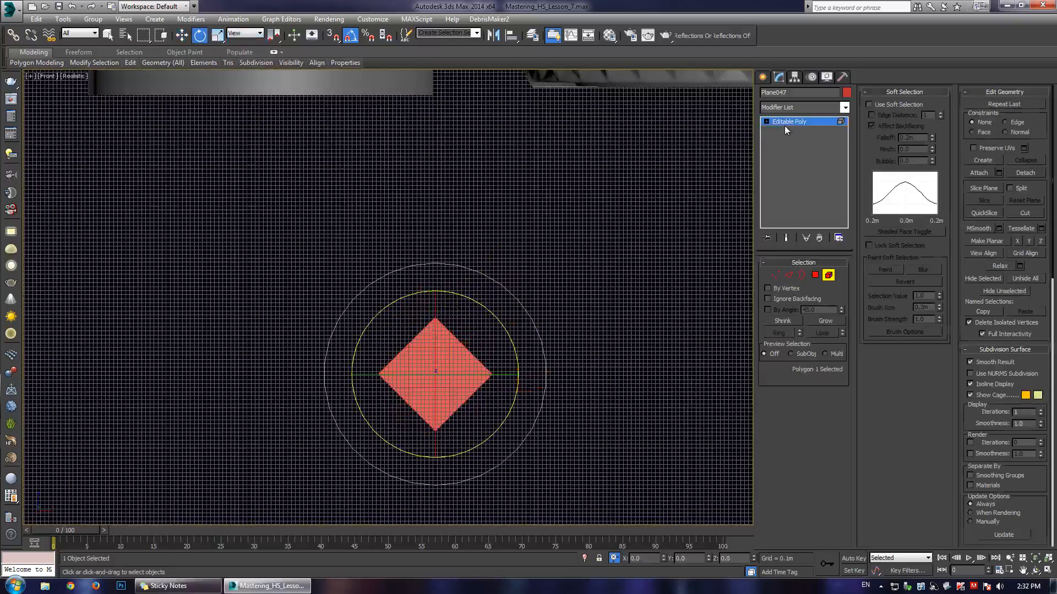
- Check the diamond's axes in the Local reference coordinate system after the element rotation, and return to the View system
{"action": "left_click", "coordinate": [254, 36]}
{"action": "left_click", "coordinate": [245, 78]}
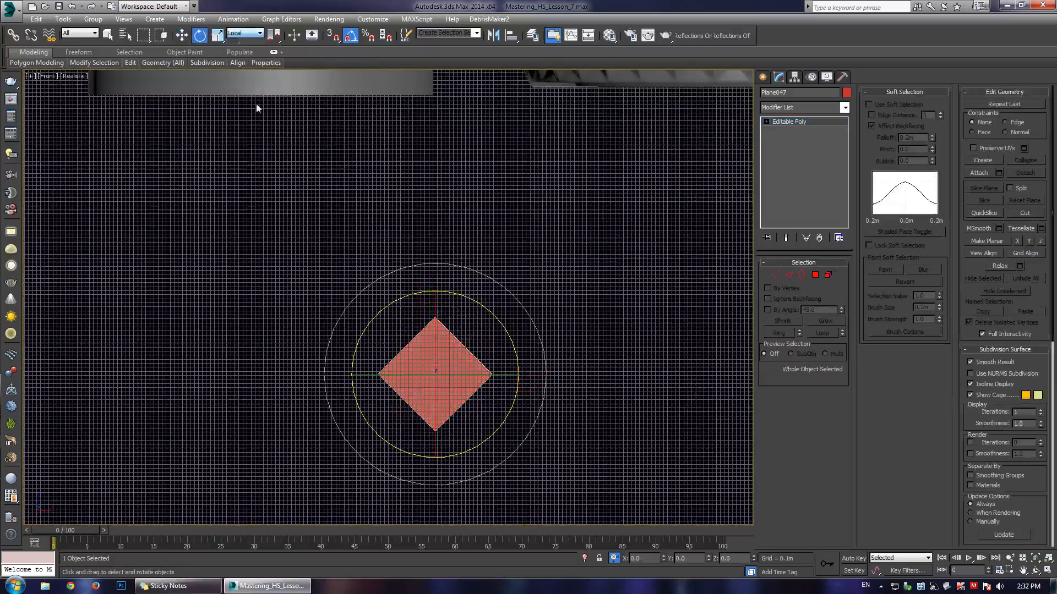
{"action": "key", "text": "w"}
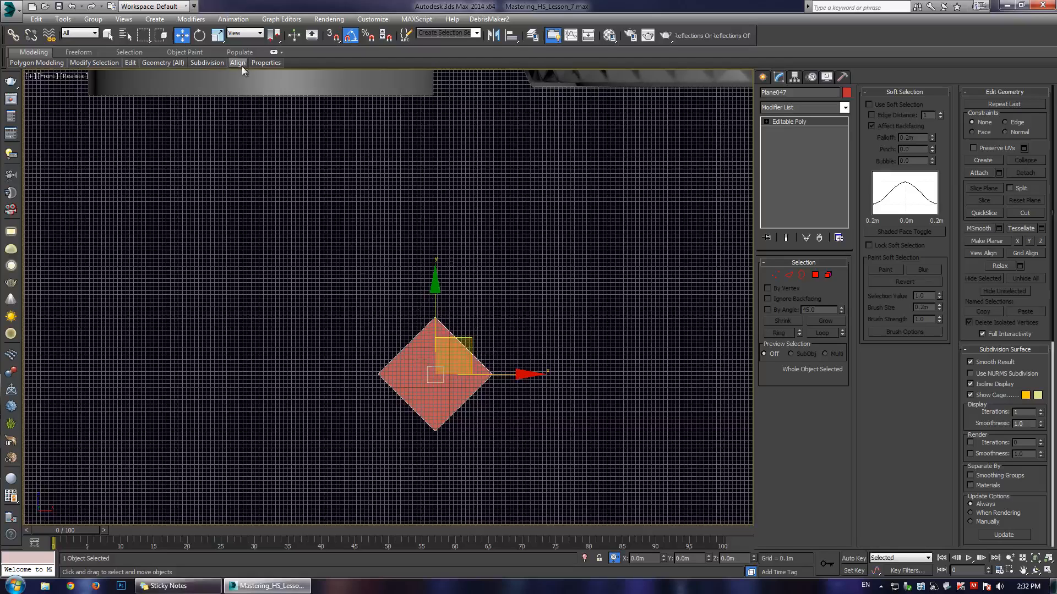
{"action": "left_click", "coordinate": [241, 34]}
{"action": "left_click", "coordinate": [237, 43]}
{"action": "middle_click_drag", "start_coordinate": [423, 367], "coordinate": [425, 349]}
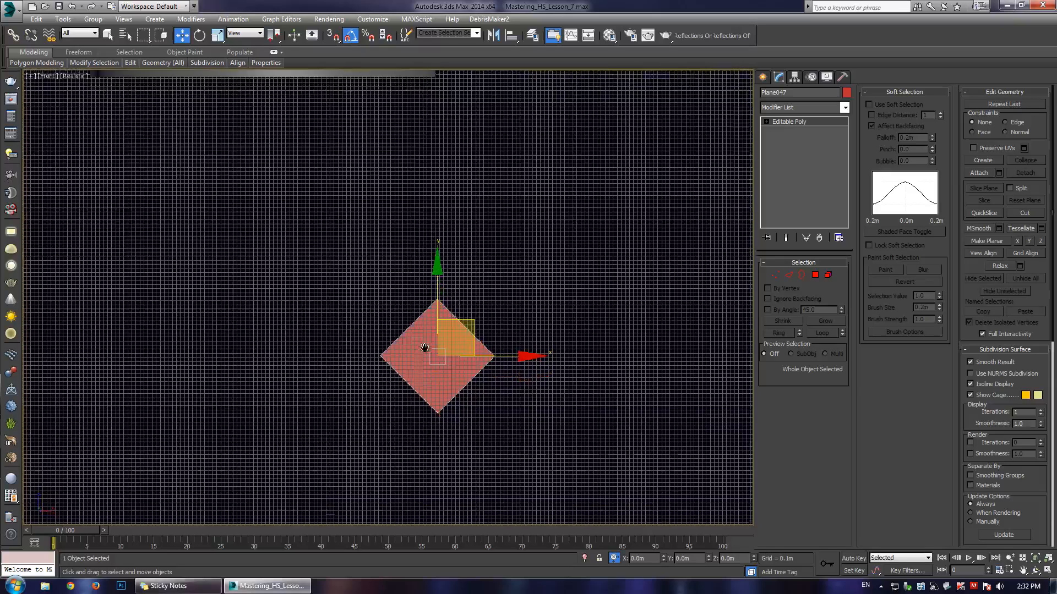
- Show the diamond plane in the maximized Perspective view, framed on the selection, with edged faces displayed
{"action": "key", "text": "alt+w"}
{"action": "right_click", "coordinate": [561, 415]}
{"action": "key", "text": "alt+w"}
{"action": "key", "text": "ctrl+r"}
{"action": "key", "text": "z"}
{"action": "left_click_drag", "start_coordinate": [341, 330], "coordinate": [373, 329]}
{"action": "key", "text": "F4"}
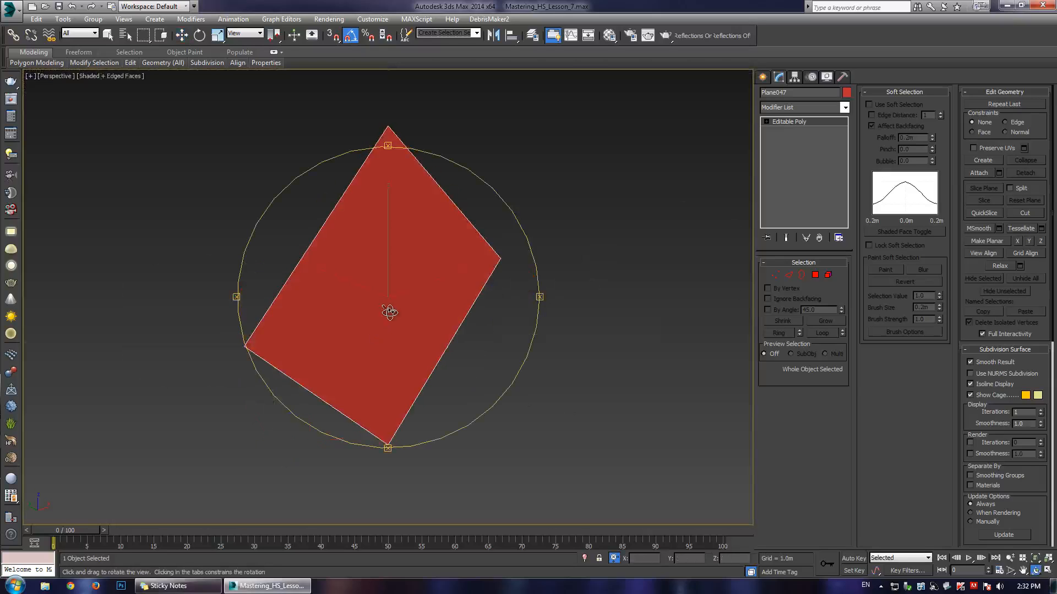
- Bevel the diamond's single polygon outward to give the shape thickness, keeping the front outline at full size
{"action": "key", "text": "w"}
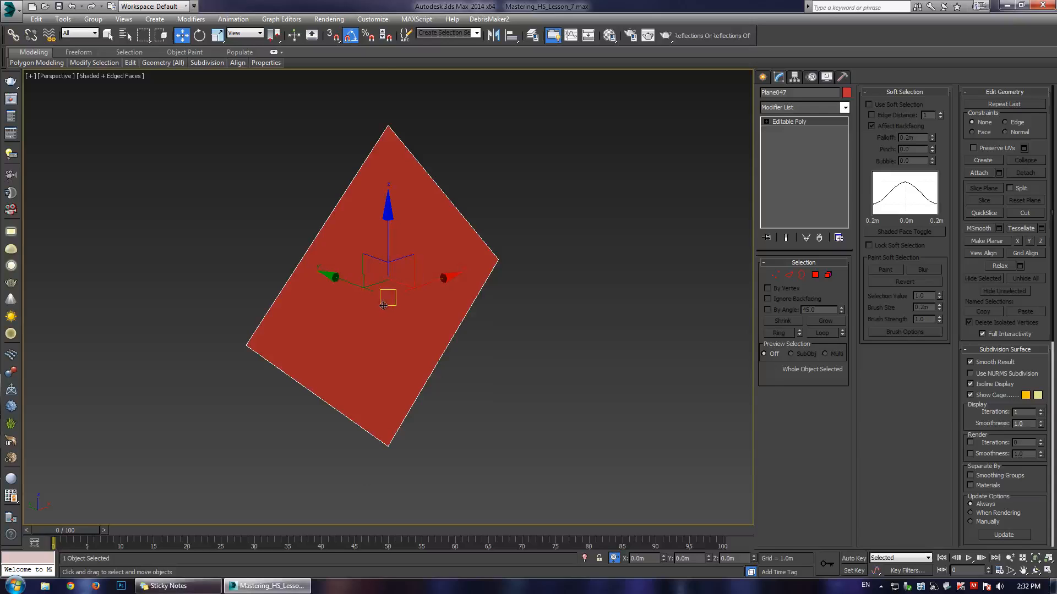
{"action": "key", "text": "4"}
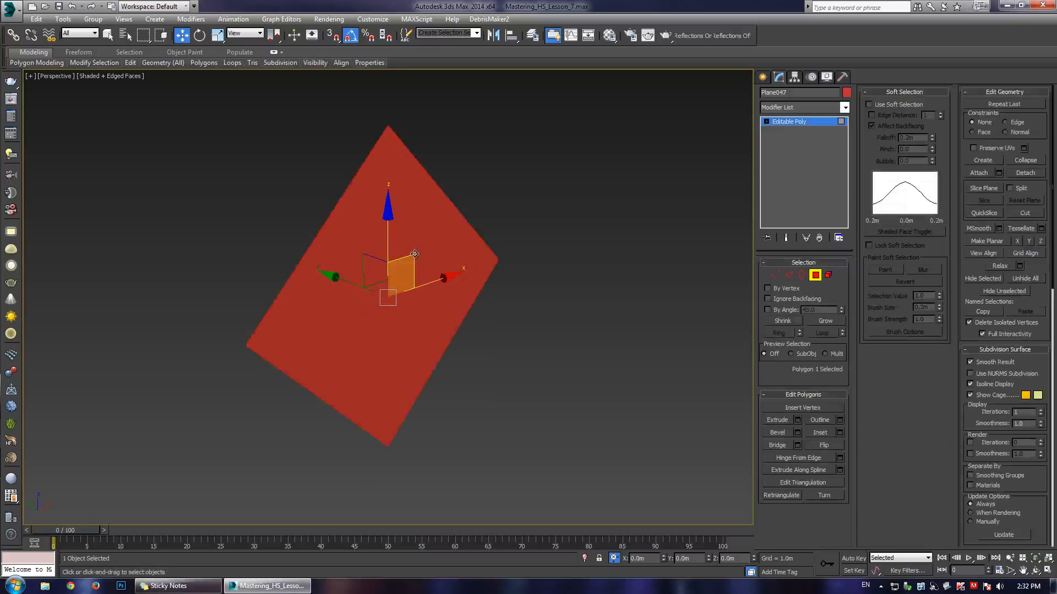
{"action": "left_click", "coordinate": [820, 122]}
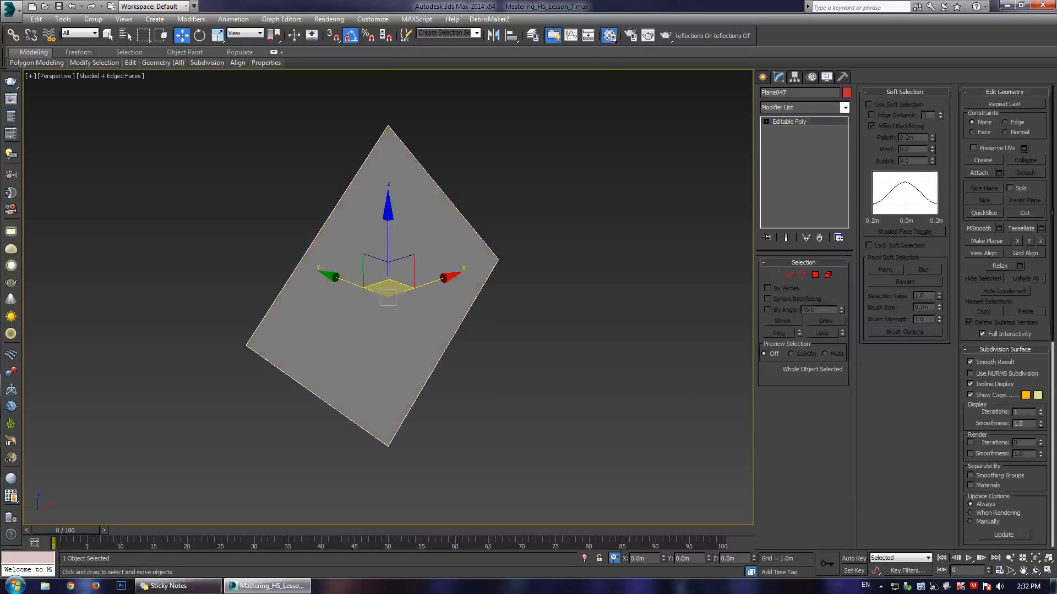
{"action": "left_click", "coordinate": [766, 121]}
{"action": "left_click", "coordinate": [788, 157]}
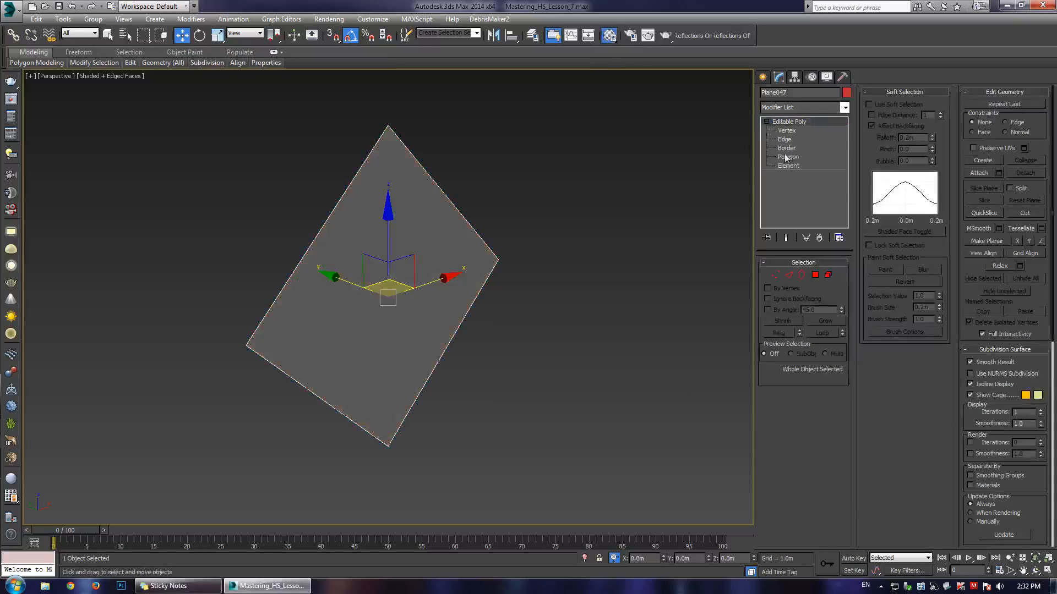
{"action": "left_click", "coordinate": [777, 432]}
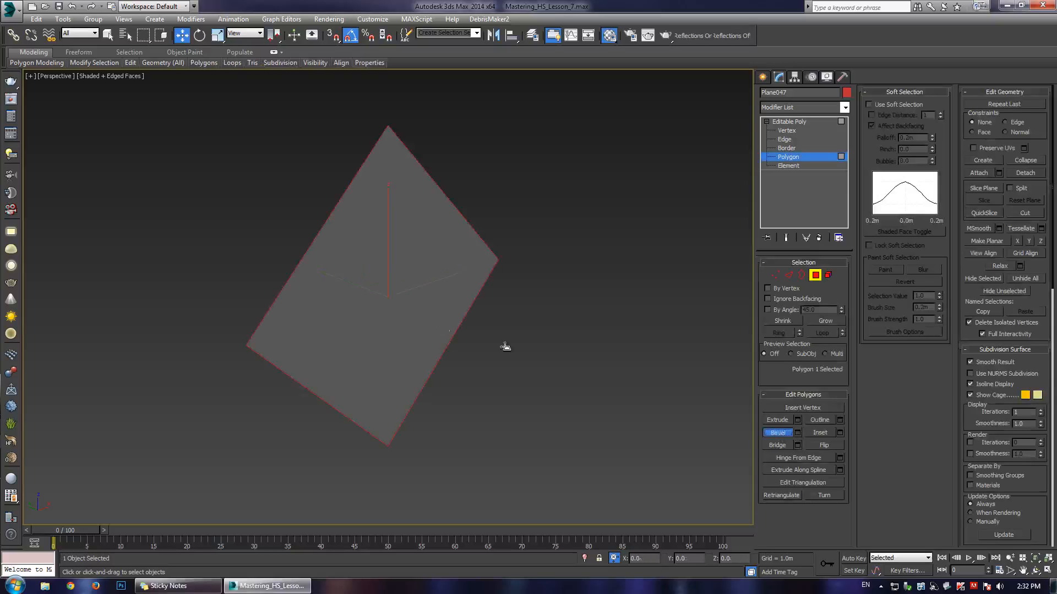
{"action": "left_click_drag", "start_coordinate": [358, 299], "coordinate": [366, 154]}
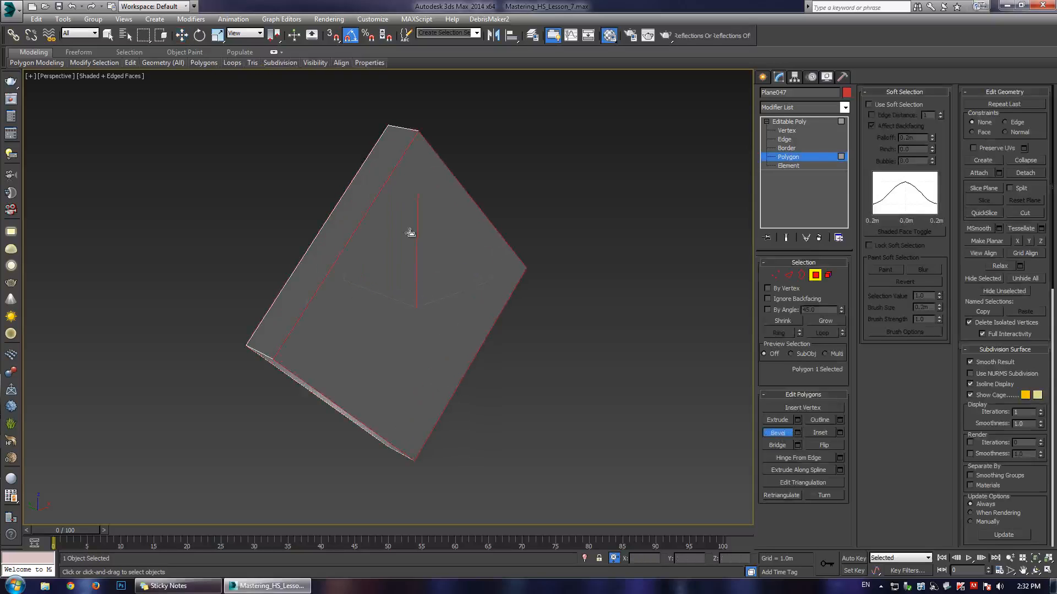
- Scale the front polygon uniformly down to its centre so the block becomes a four-sided pyramid
{"action": "key", "text": "w"}
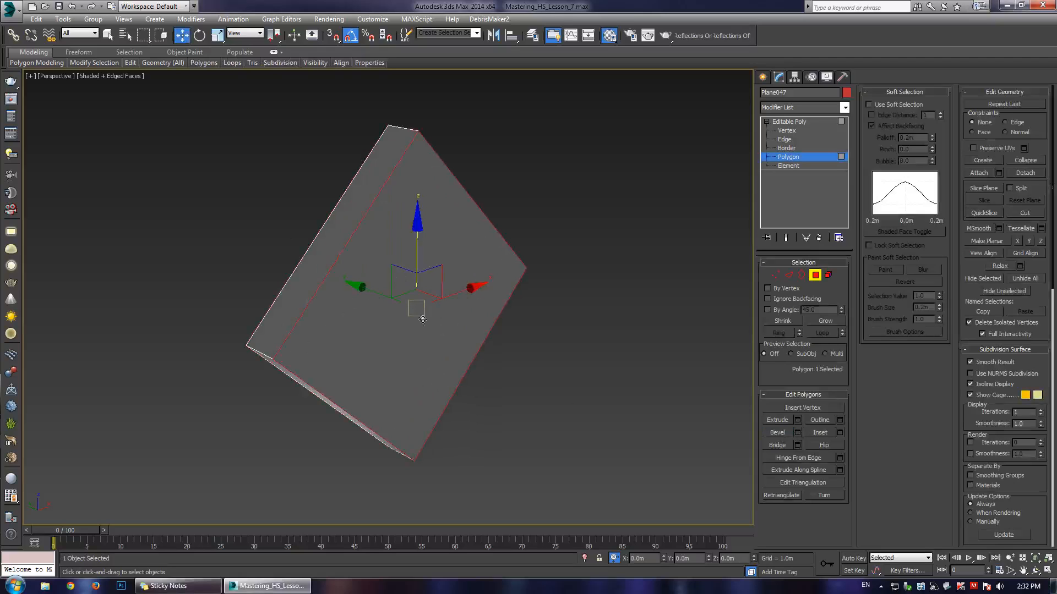
{"action": "key", "text": "r"}
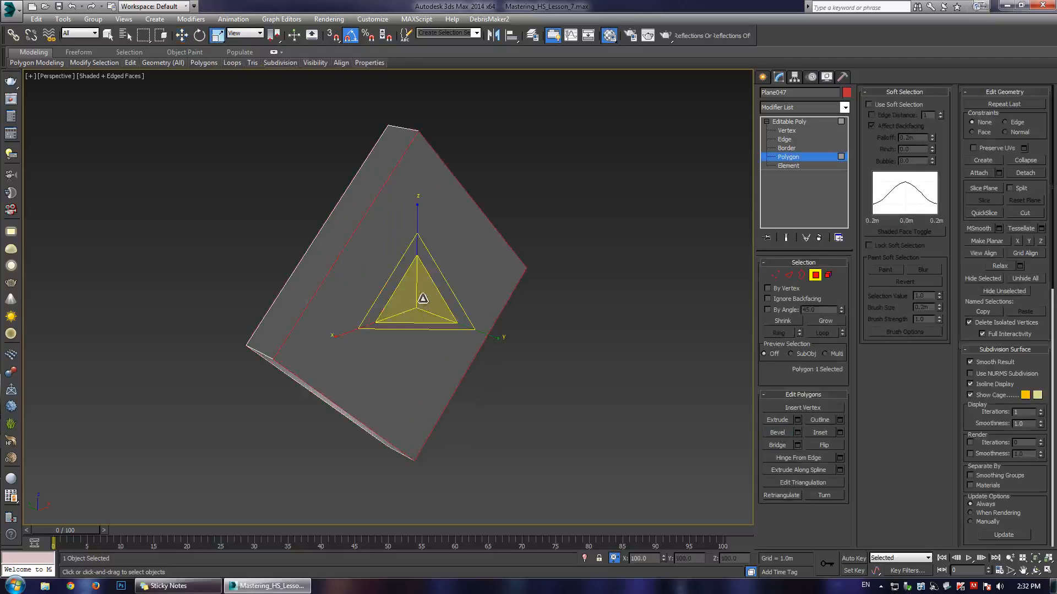
{"action": "key", "text": "alt+x"}
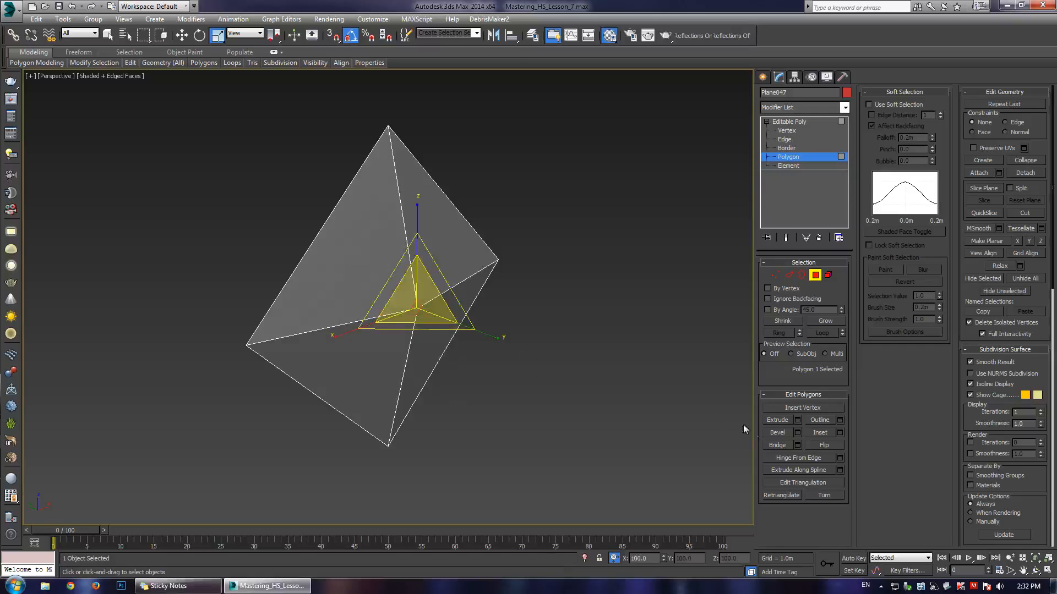
- Convert the collapsed polygon selection to vertices and weld them into a single apex vertex
{"action": "right_click", "coordinate": [472, 275]}
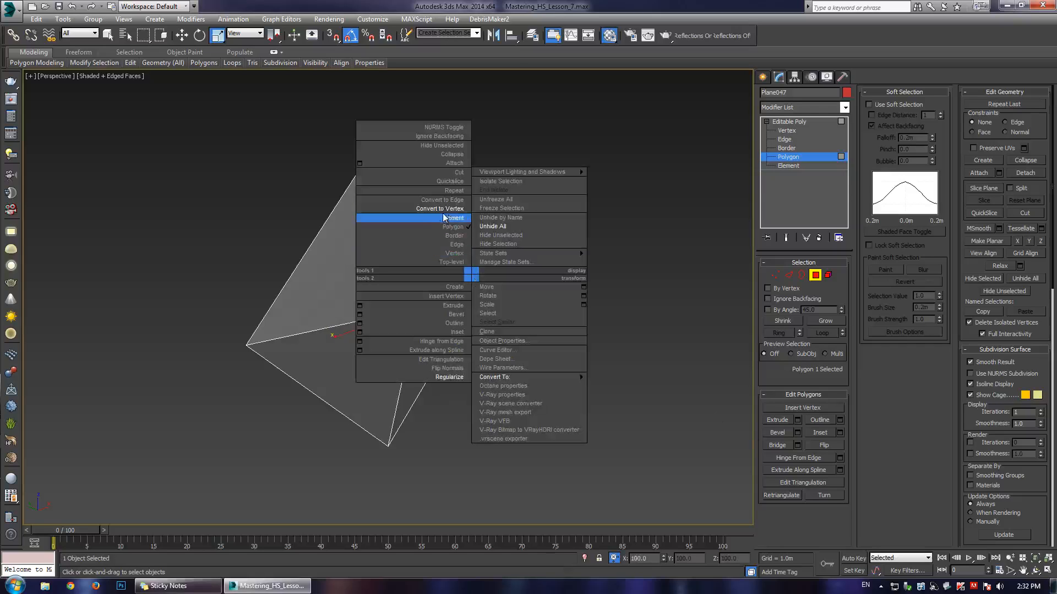
{"action": "left_click", "coordinate": [456, 209]}
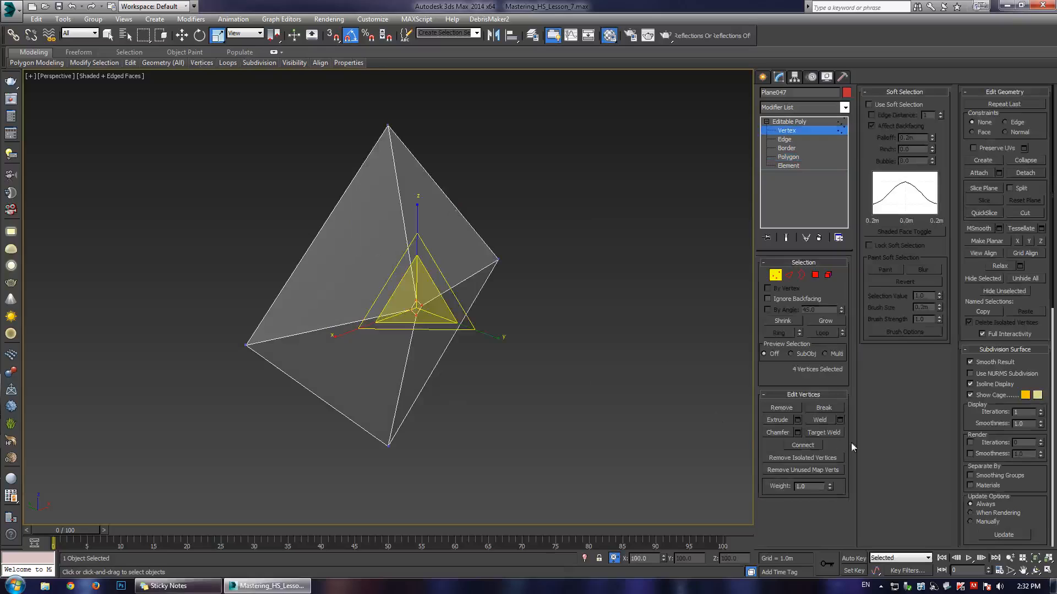
{"action": "left_click", "coordinate": [839, 420]}
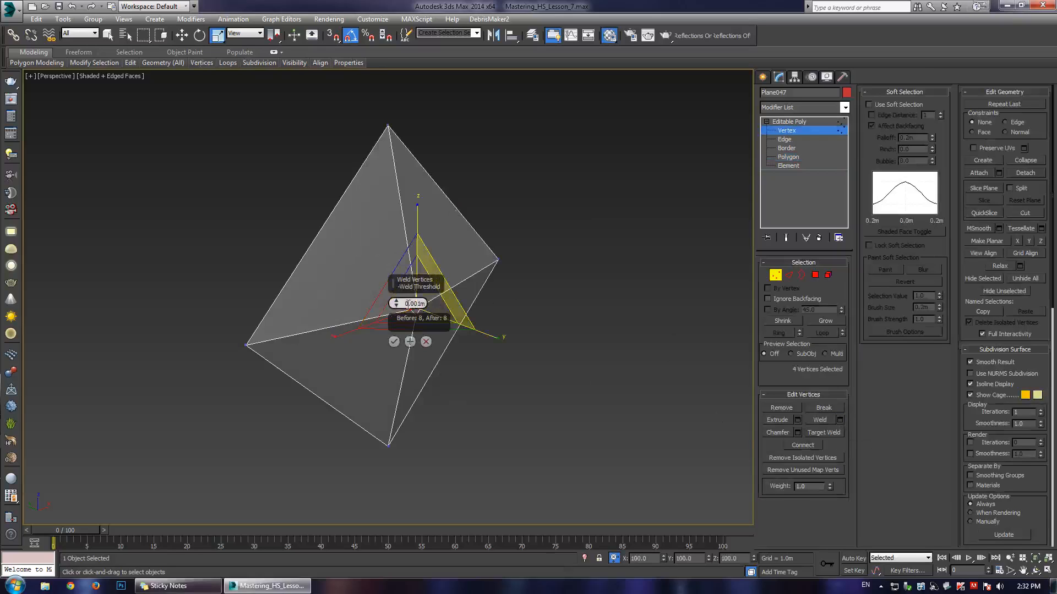
{"action": "left_click_drag", "start_coordinate": [394, 308], "coordinate": [394, 280]}
{"action": "left_click", "coordinate": [394, 342]}
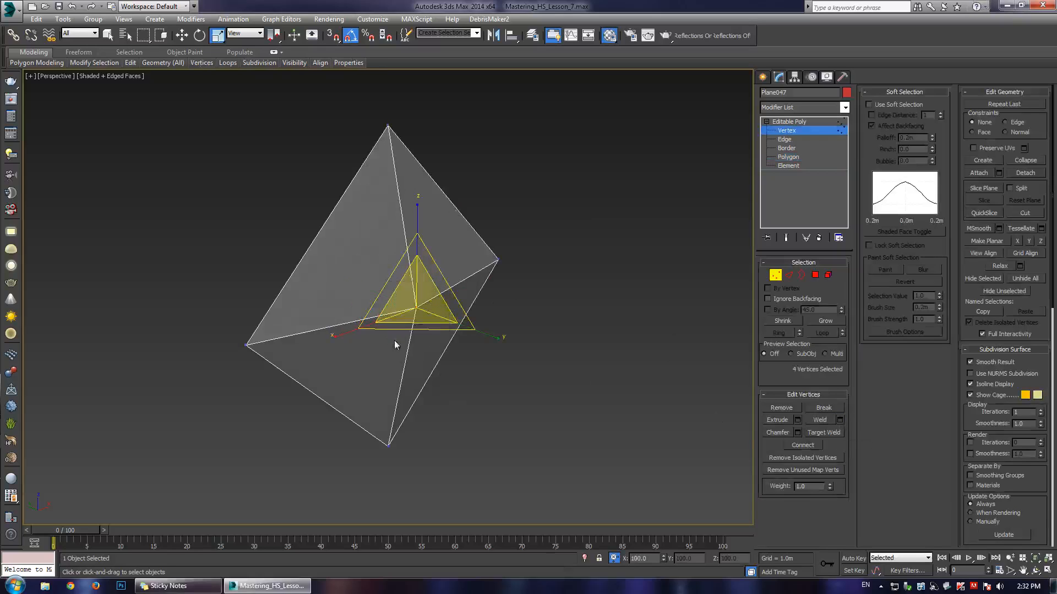
- Move the apex vertex along the Y axis to adjust the pyramid's height, and return to object level
{"action": "key", "text": "w"}
{"action": "middle_click_drag", "start_coordinate": [374, 295], "coordinate": [389, 343], "text": "alt"}
{"action": "left_click_drag", "start_coordinate": [399, 327], "coordinate": [425, 331]}
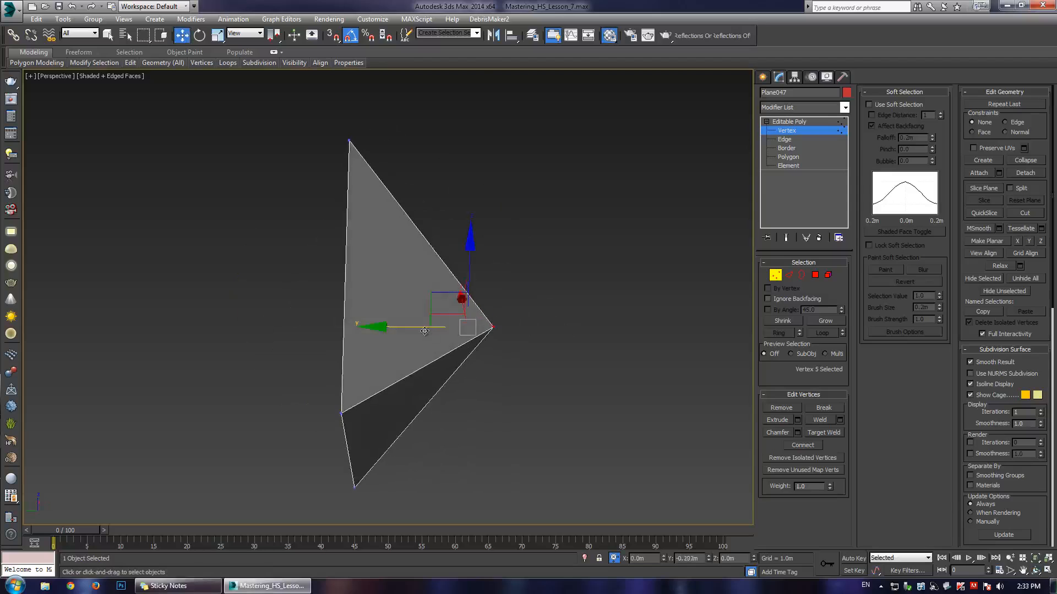
{"action": "middle_click_drag", "start_coordinate": [476, 304], "coordinate": [439, 331], "text": "alt"}
{"action": "mouse_move", "coordinate": [430, 318]}
{"action": "left_mouse_down"}
{"action": "mouse_move", "coordinate": [438, 325]}
{"action": "mouse_move", "coordinate": [393, 327]}
{"action": "mouse_move", "coordinate": [434, 331]}
{"action": "left_mouse_up"}
{"action": "middle_click_drag", "start_coordinate": [434, 330], "coordinate": [365, 314], "text": "alt"}
{"action": "left_click", "coordinate": [794, 135]}
{"action": "middle_click_drag", "start_coordinate": [521, 251], "coordinate": [386, 267]}
{"action": "middle_click_drag", "start_coordinate": [420, 300], "coordinate": [378, 316], "text": "alt"}
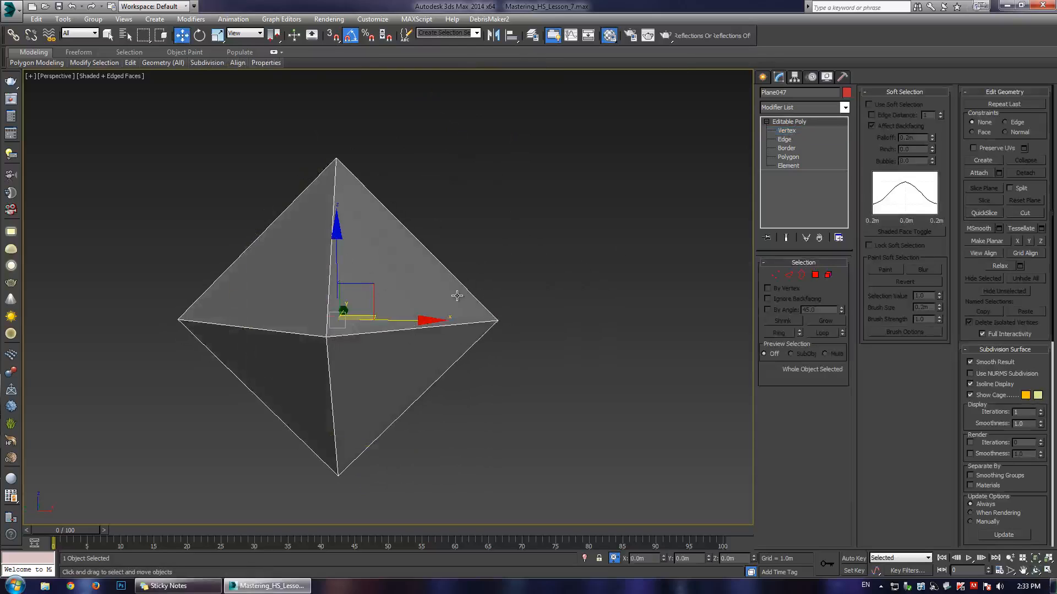
- Move only the pyramid's pivot onto its right corner vertex, using 3D snap with the Pivot and Vertex snap types
{"action": "scroll", "coordinate": [381, 222], "scroll_direction": "down", "scroll_amount": 5}
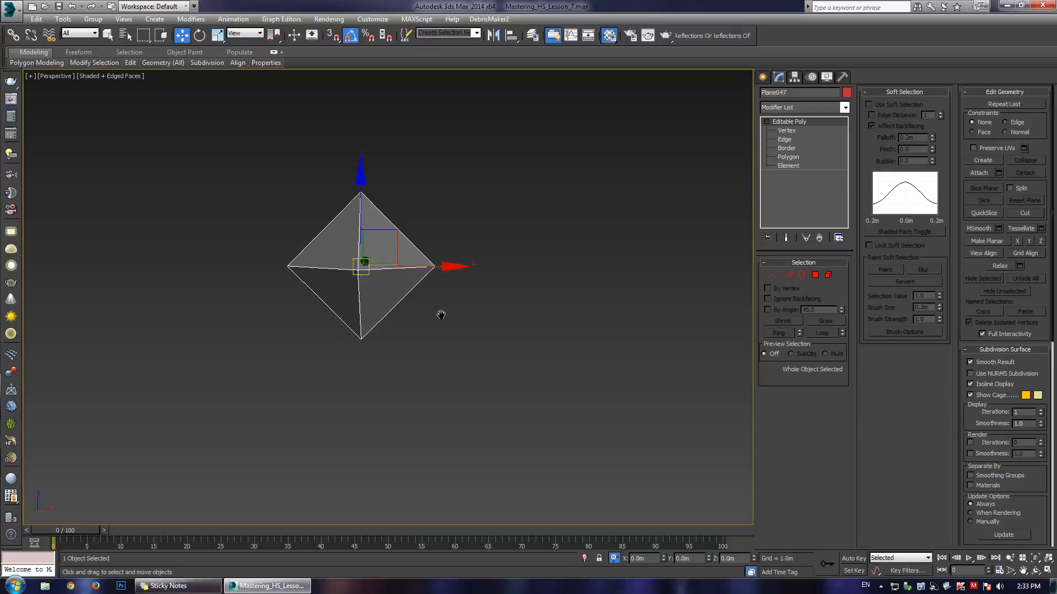
{"action": "scroll", "coordinate": [440, 314], "scroll_direction": "up", "scroll_amount": 3}
{"action": "middle_click_drag", "start_coordinate": [441, 314], "coordinate": [483, 321]}
{"action": "middle_click_drag", "start_coordinate": [591, 195], "coordinate": [774, 103], "text": "alt"}
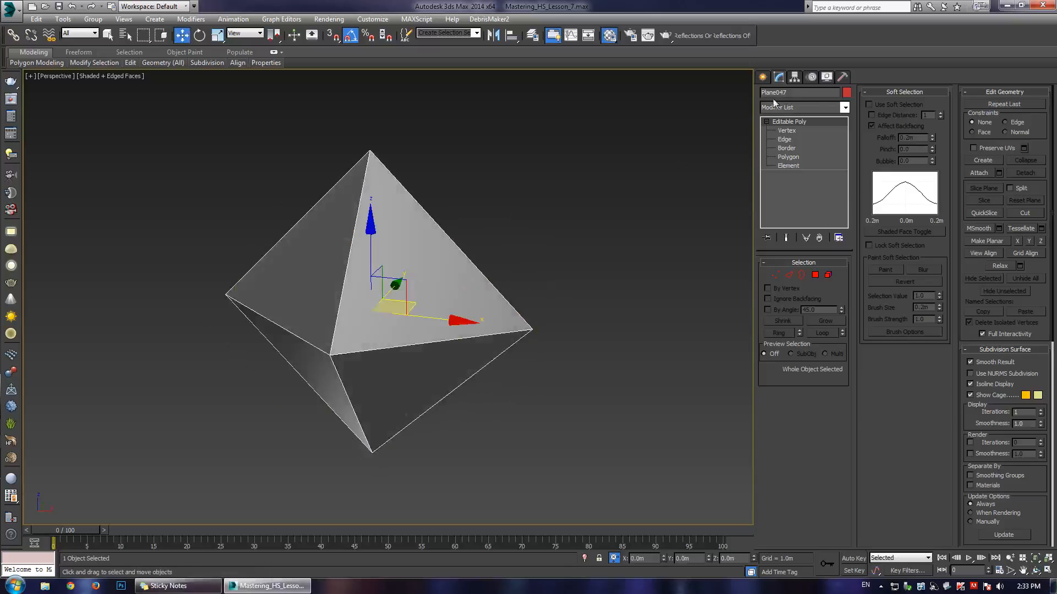
{"action": "left_click", "coordinate": [794, 77]}
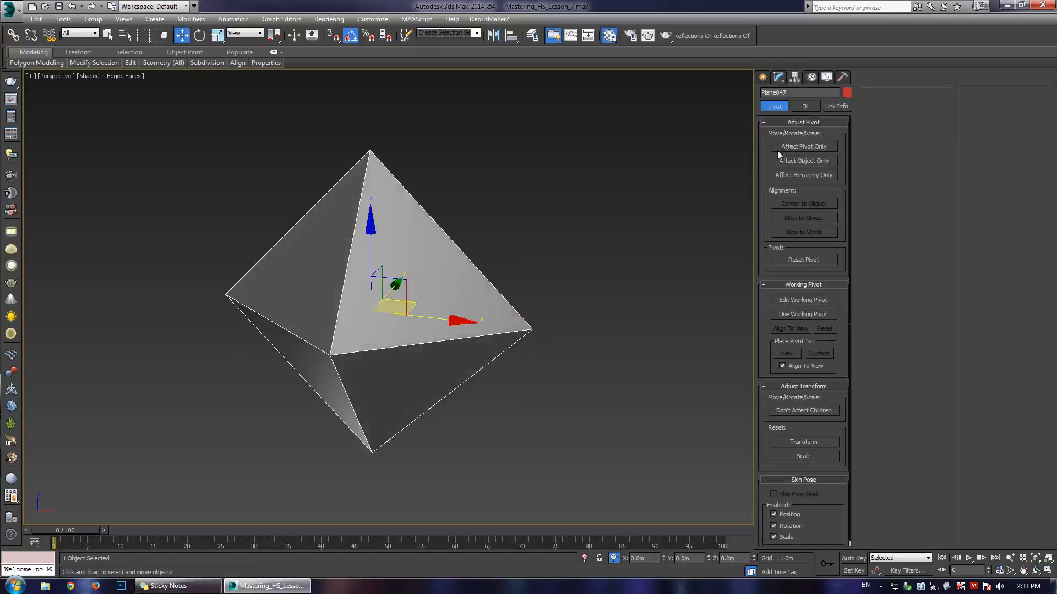
{"action": "left_click", "coordinate": [801, 147]}
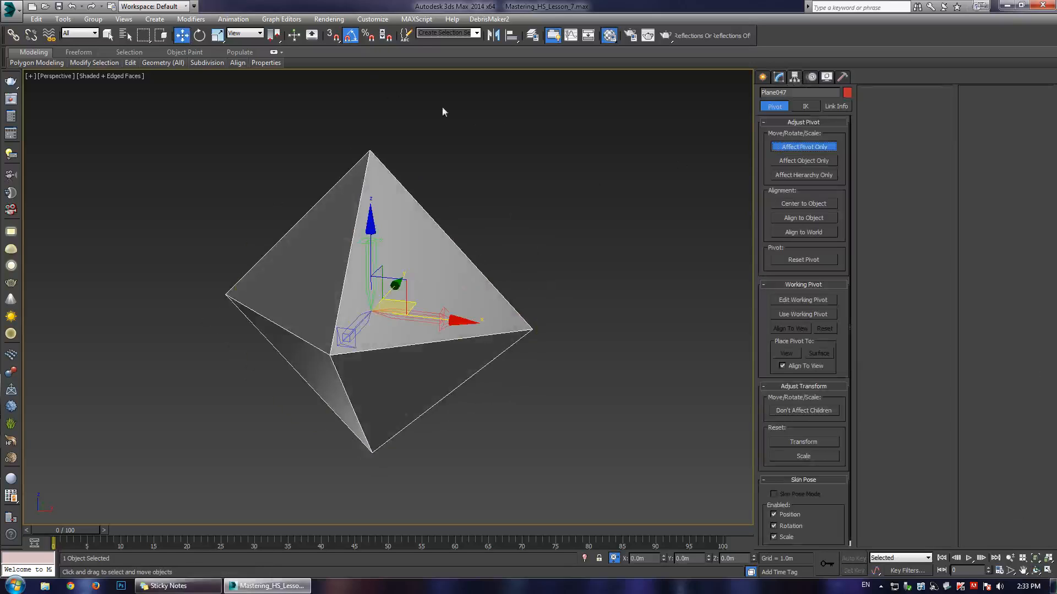
{"action": "right_click", "coordinate": [350, 36]}
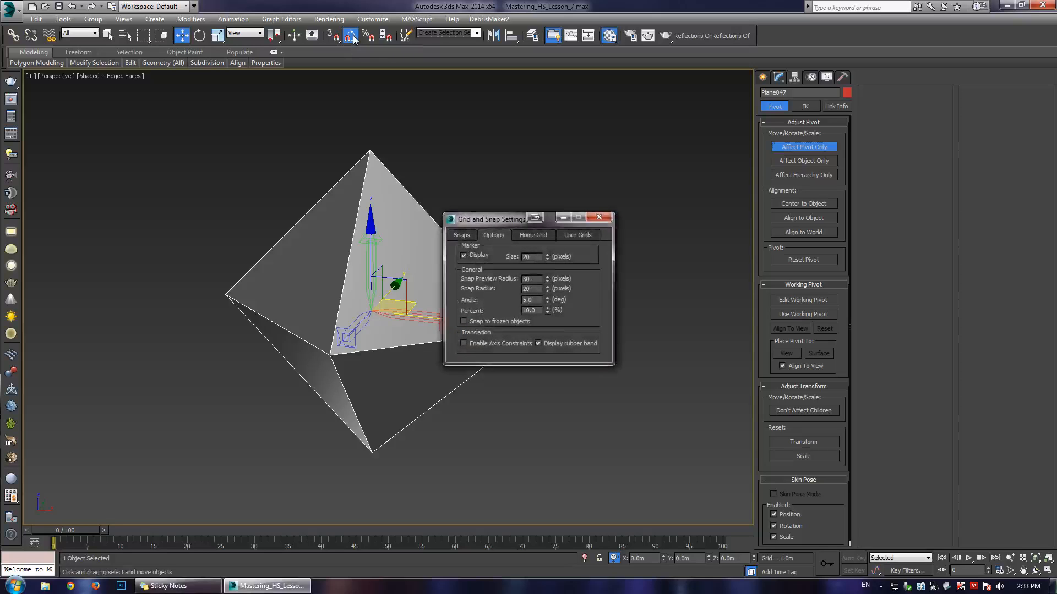
{"action": "left_click", "coordinate": [462, 236]}
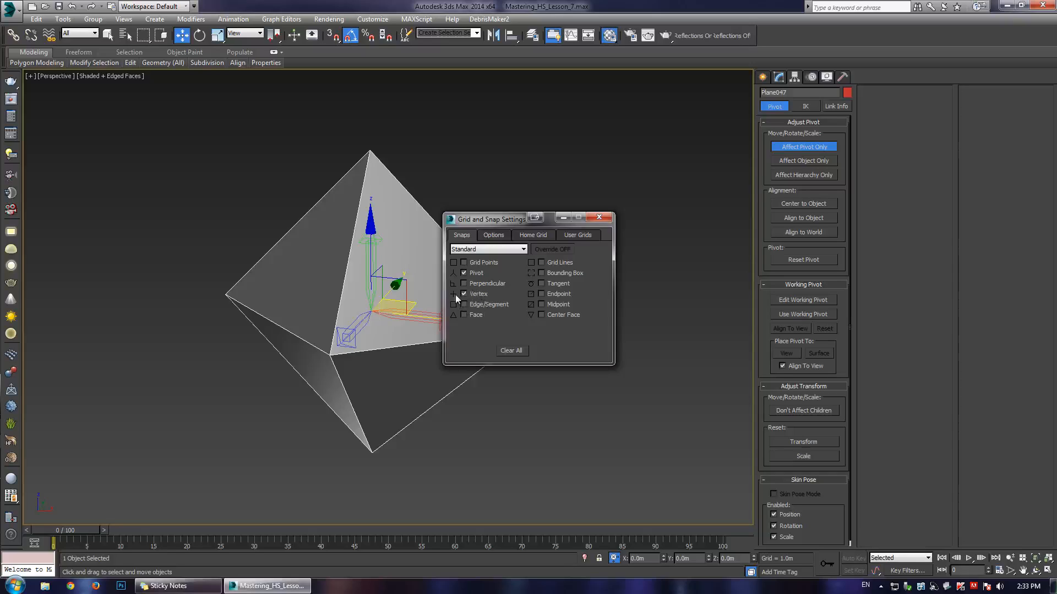
{"action": "left_click", "coordinate": [599, 217]}
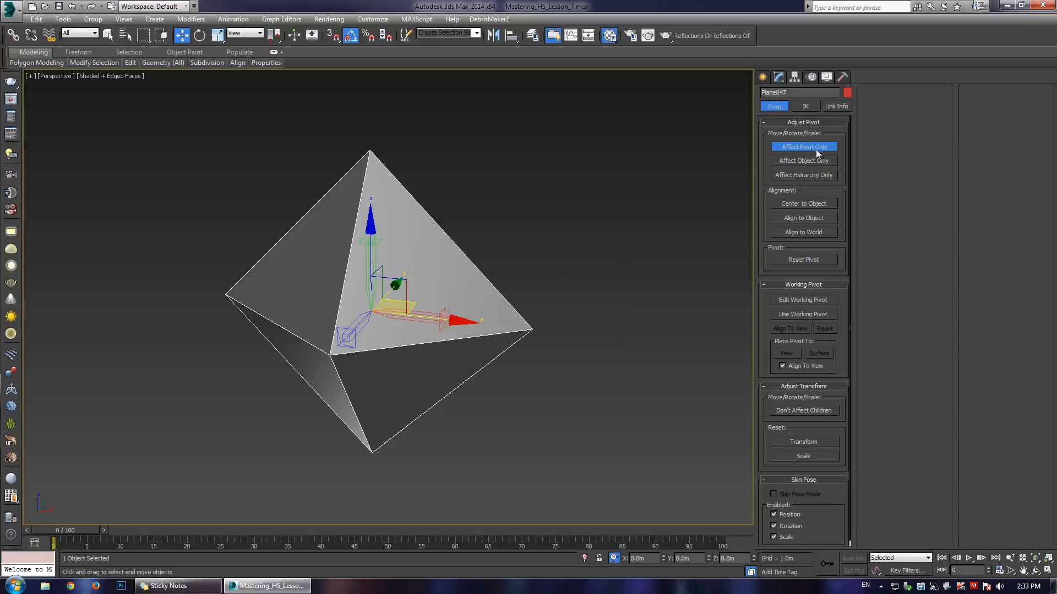
{"action": "left_click_drag", "start_coordinate": [410, 279], "coordinate": [532, 330]}
{"action": "left_click", "coordinate": [333, 35]}
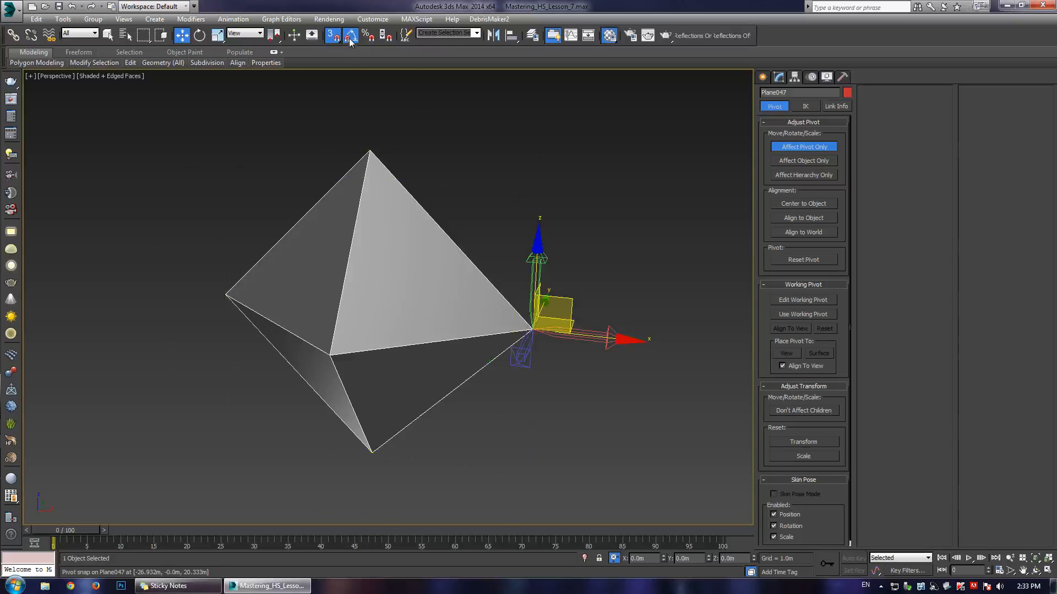
- Review the active snap types in the Grid and Snap Settings, leave pivot-only editing and reselect the pyramid
{"action": "right_click", "coordinate": [350, 36]}
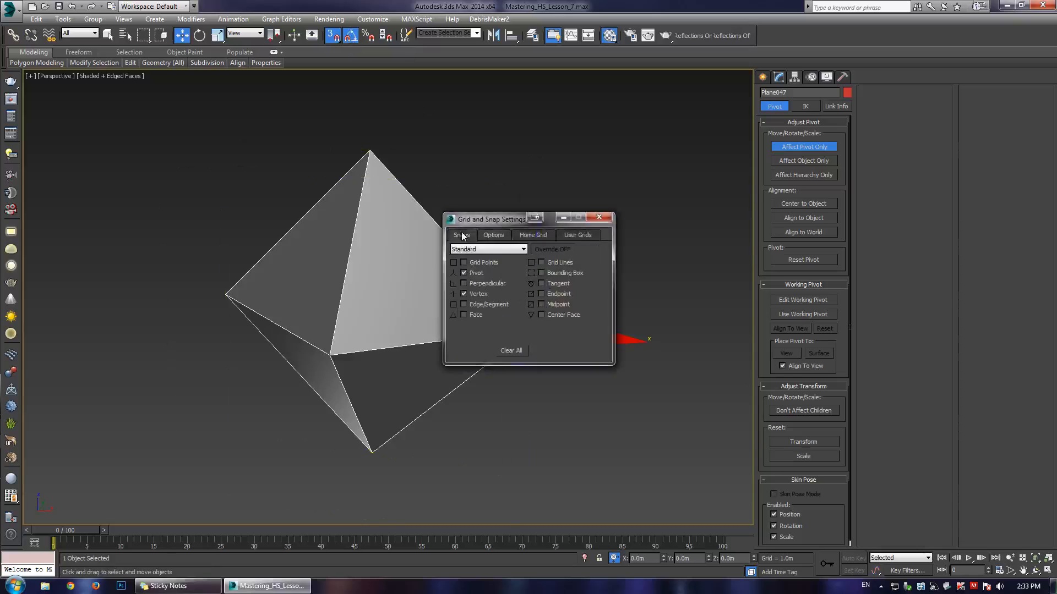
{"action": "left_click", "coordinate": [597, 218]}
{"action": "left_click", "coordinate": [454, 137]}
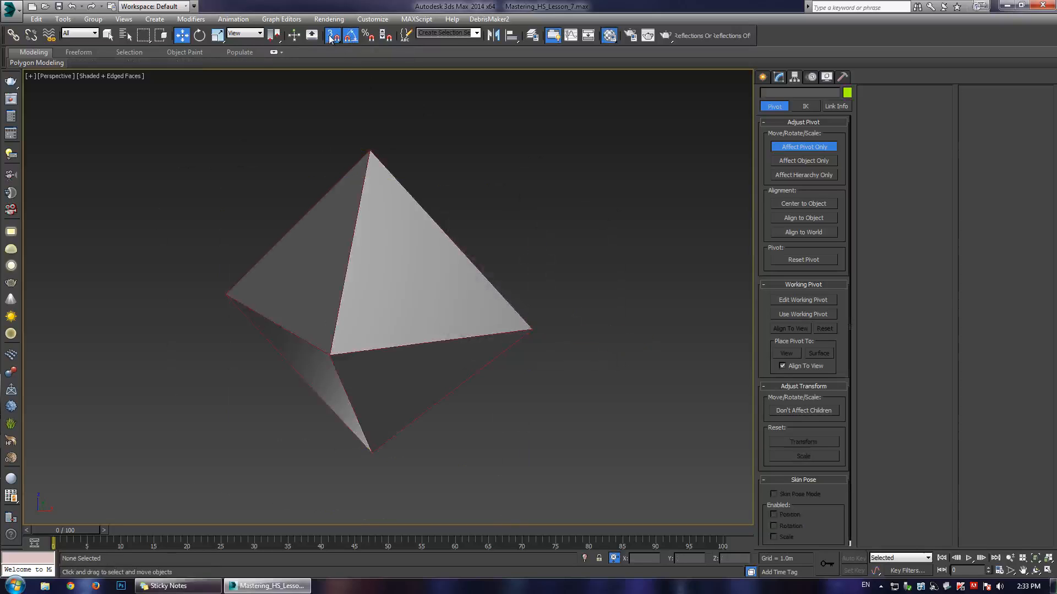
{"action": "right_click", "coordinate": [350, 36]}
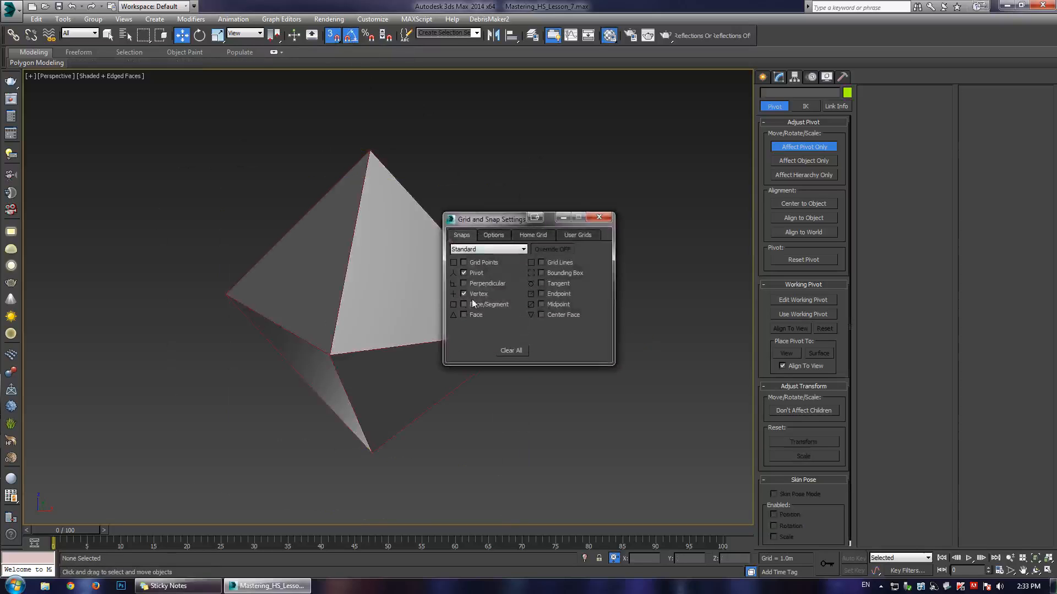
{"action": "left_click", "coordinate": [593, 220]}
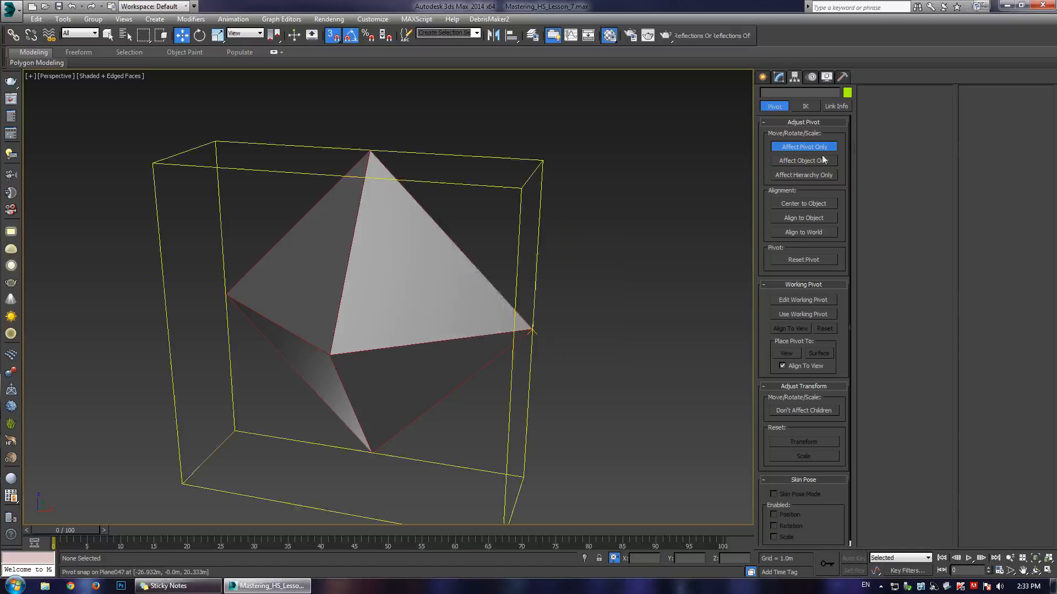
{"action": "left_click", "coordinate": [796, 147]}
{"action": "left_click", "coordinate": [504, 298]}
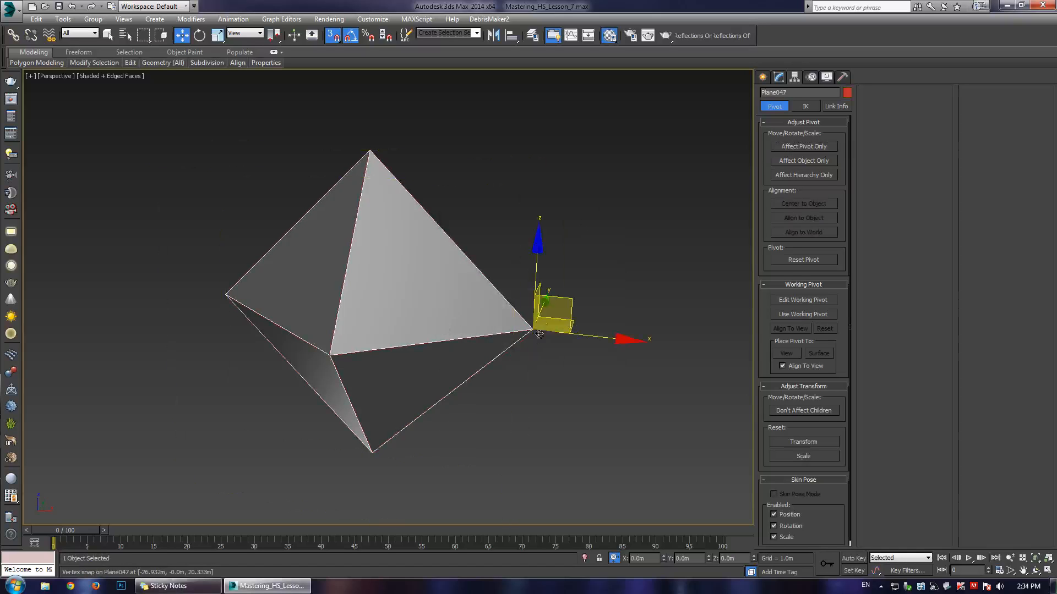
- Clone the pyramid to its lower left, snapping the copy's right corner onto the original's bottom corner
{"action": "middle_click_drag", "start_coordinate": [504, 298], "coordinate": [485, 445], "text": "alt"}
{"action": "middle_click_drag", "start_coordinate": [365, 361], "coordinate": [496, 262], "text": "alt"}
{"action": "key", "text": "w"}
{"action": "mouse_move", "coordinate": [496, 262]}
{"action": "left_mouse_down", "text": "shift"}
{"action": "mouse_move", "coordinate": [537, 238]}
{"action": "mouse_move", "coordinate": [418, 375]}
{"action": "mouse_move", "coordinate": [387, 387]}
{"action": "left_mouse_up", "text": "shift"}
{"action": "left_click", "coordinate": [541, 342]}
{"action": "middle_click_drag", "start_coordinate": [426, 345], "coordinate": [464, 294]}
- Rotate the second pyramid 90 degrees about its snapped pivot as a copy, placing the clone to its lower right
{"action": "key", "text": "e"}
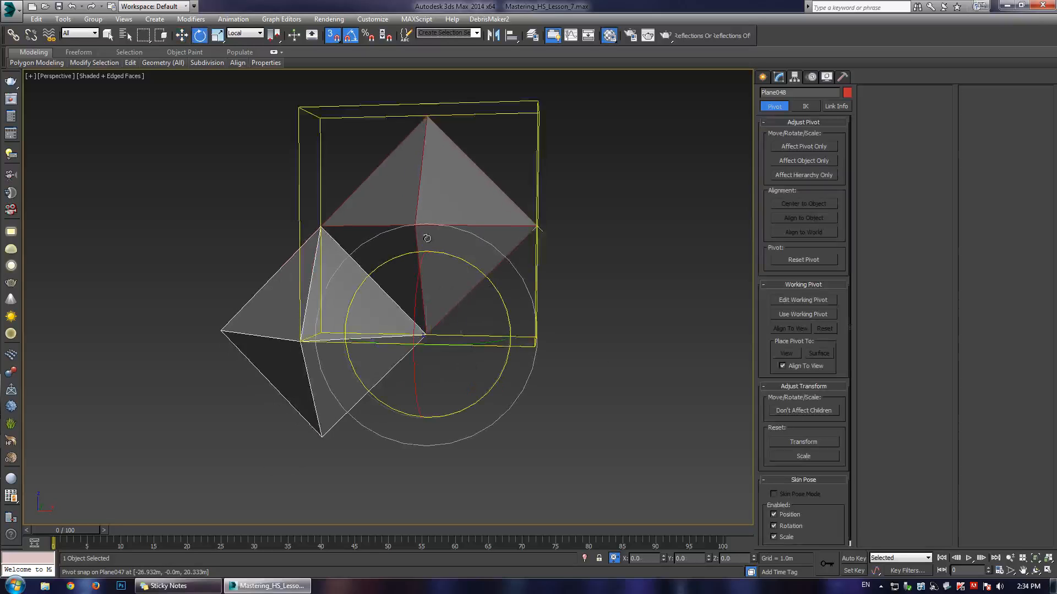
{"action": "left_click_drag", "start_coordinate": [427, 237], "coordinate": [432, 242], "text": "shift"}
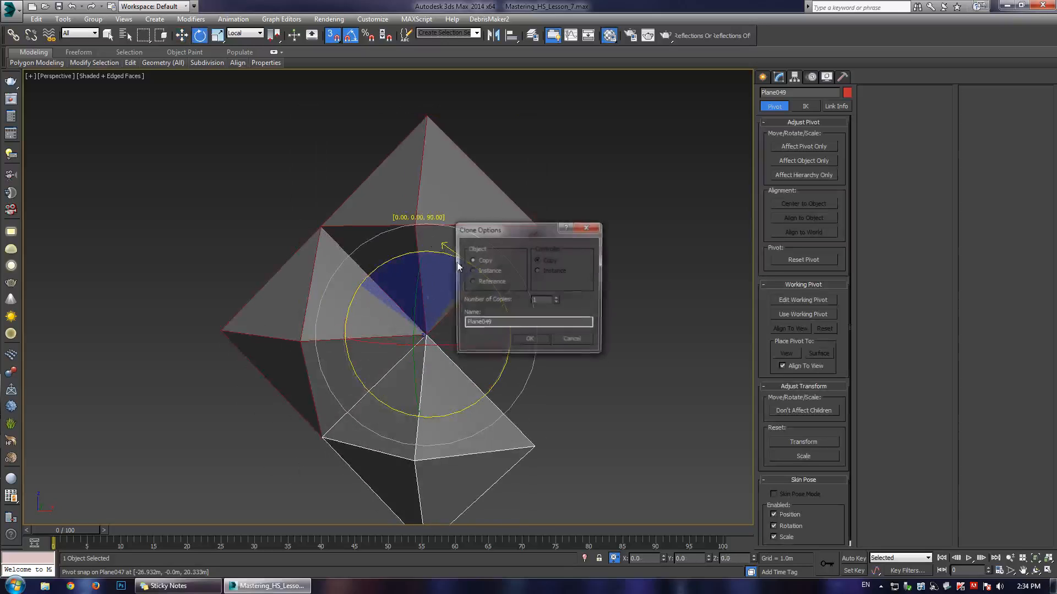
{"action": "left_click", "coordinate": [528, 341]}
{"action": "scroll", "coordinate": [436, 349], "scroll_direction": "down", "scroll_amount": 5}
{"action": "scroll", "coordinate": [386, 275], "scroll_direction": "up", "scroll_amount": 2}
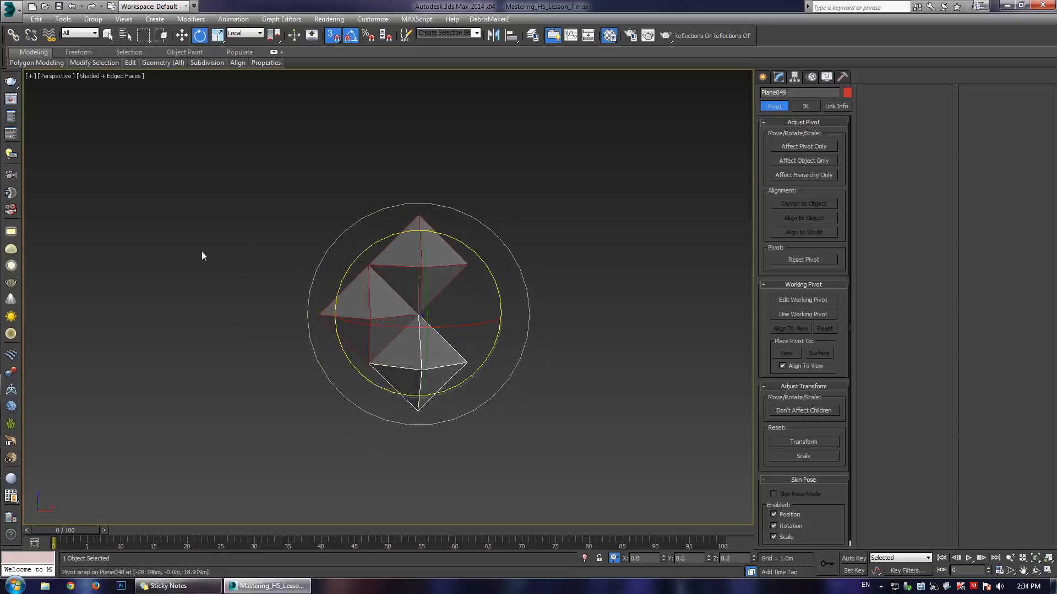
- Clone the rotated pyramid twice with vertex snapping, placing one copy to its lower left and another directly below it
{"action": "scroll", "coordinate": [441, 254], "scroll_direction": "up", "scroll_amount": 5}
{"action": "key", "text": "w"}
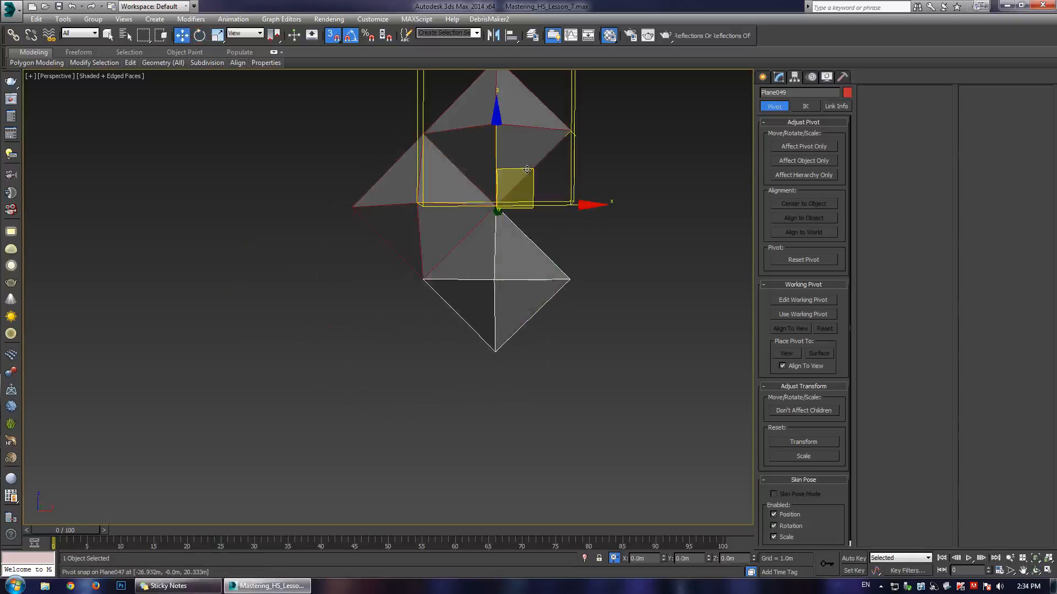
{"action": "mouse_move", "coordinate": [497, 208]}
{"action": "left_mouse_down", "text": "shift"}
{"action": "mouse_move", "coordinate": [425, 267]}
{"action": "mouse_move", "coordinate": [422, 283]}
{"action": "left_mouse_up", "text": "shift"}
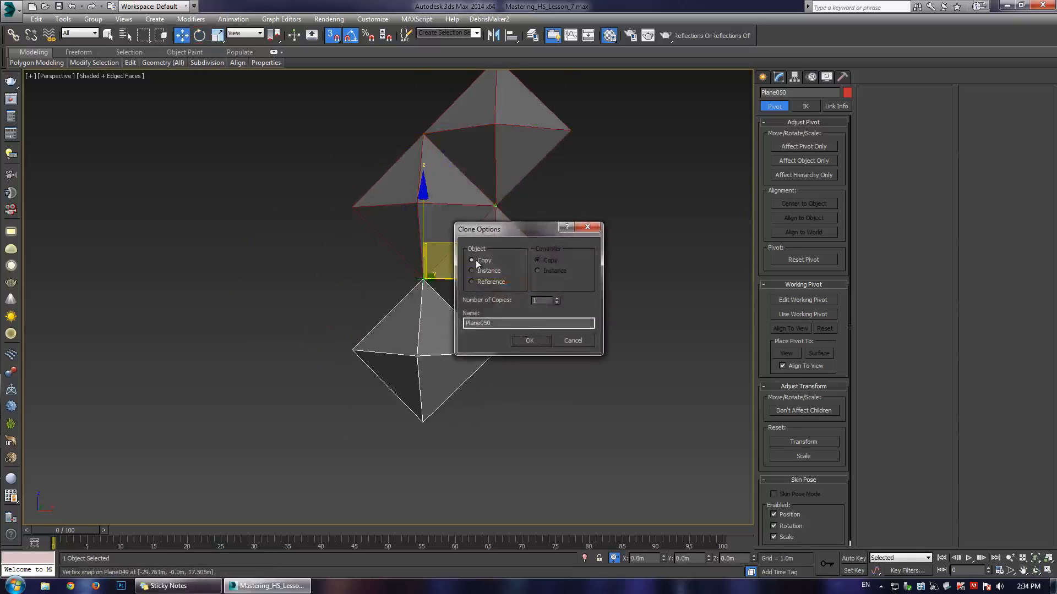
{"action": "left_click", "coordinate": [539, 343]}
{"action": "left_click_drag", "start_coordinate": [497, 209], "coordinate": [495, 352], "text": "shift"}
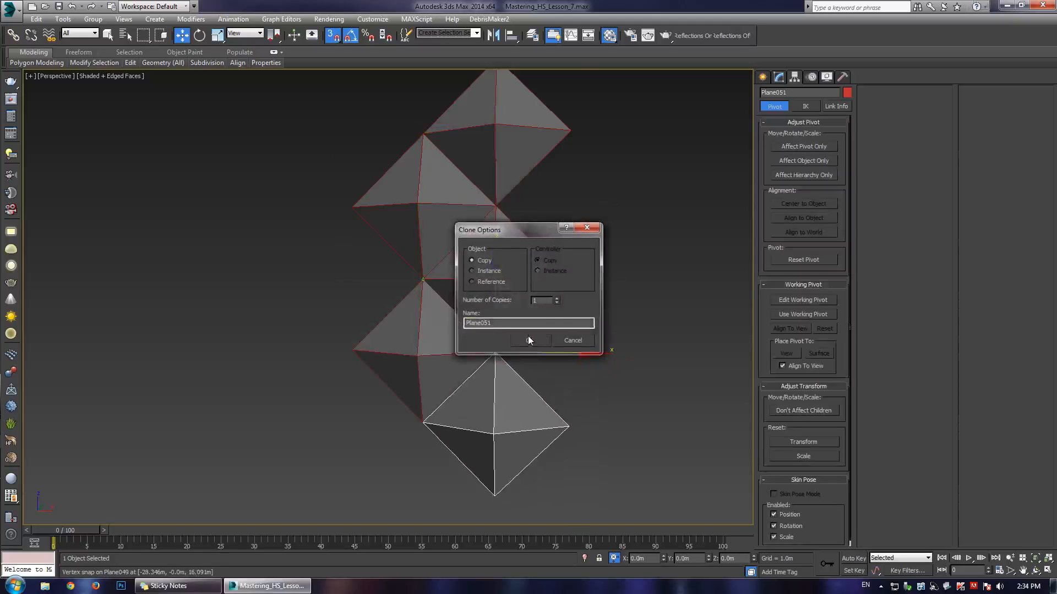
{"action": "left_click", "coordinate": [528, 337]}
- Extend the zigzag column downward with two more vertex-snapped pyramid copies, one on each side
{"action": "middle_click_drag", "start_coordinate": [570, 233], "coordinate": [522, 253]}
{"action": "scroll", "coordinate": [522, 252], "scroll_direction": "down", "scroll_amount": 2}
{"action": "middle_click_drag", "start_coordinate": [429, 262], "coordinate": [386, 256], "text": "alt"}
{"action": "scroll", "coordinate": [464, 284], "scroll_direction": "up", "scroll_amount": 2}
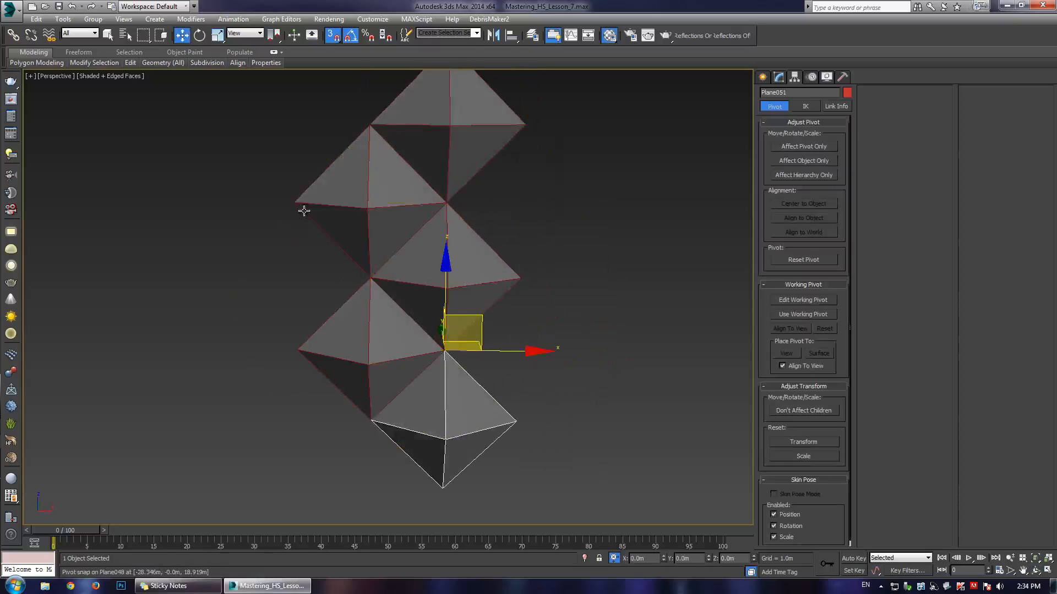
{"action": "middle_click_drag", "start_coordinate": [378, 303], "coordinate": [440, 243], "text": "alt"}
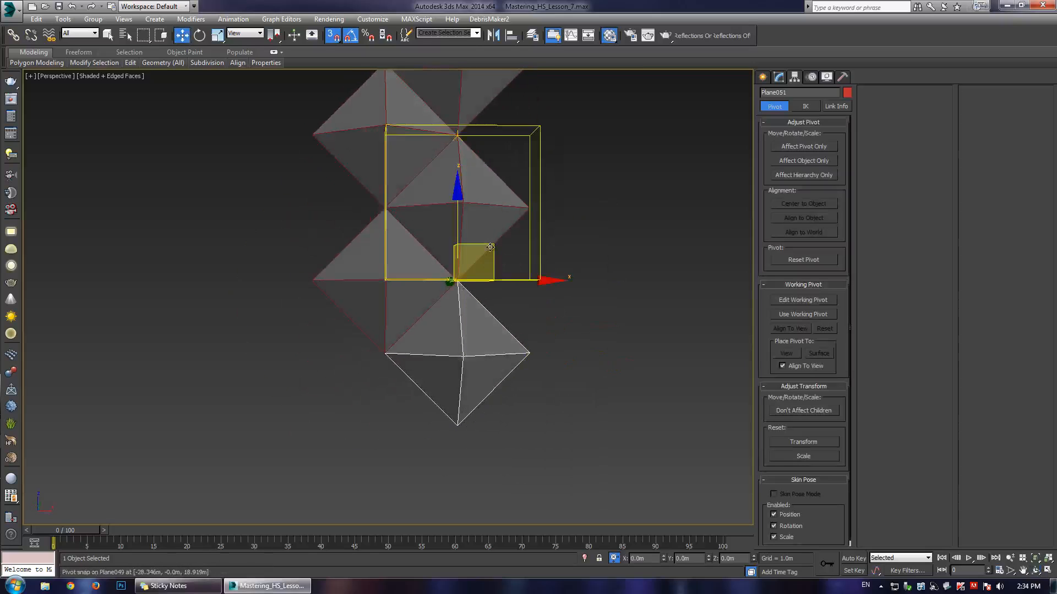
{"action": "mouse_move", "coordinate": [488, 247]}
{"action": "left_mouse_down", "text": "shift"}
{"action": "mouse_move", "coordinate": [445, 306]}
{"action": "mouse_move", "coordinate": [418, 323]}
{"action": "mouse_move", "coordinate": [458, 313]}
{"action": "mouse_move", "coordinate": [506, 409]}
{"action": "mouse_move", "coordinate": [487, 398]}
{"action": "left_mouse_up", "text": "shift"}
{"action": "key", "text": "Return"}
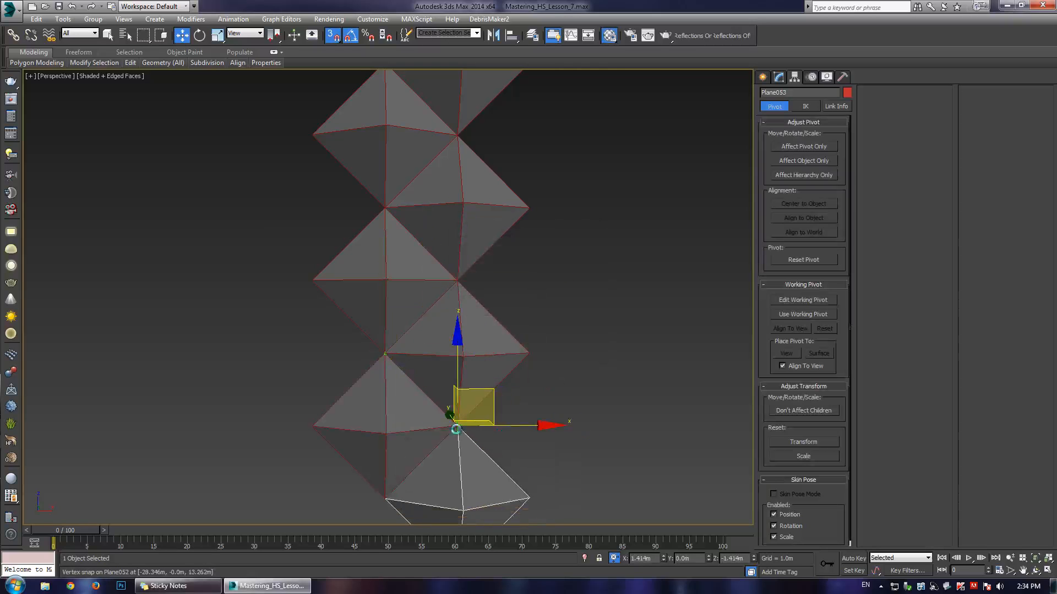
{"action": "left_click", "coordinate": [528, 340]}
- Delete the upper two polygons of the topmost pyramid to flatten the column's top edge, and deselect it
{"action": "scroll", "coordinate": [530, 328], "scroll_direction": "down", "scroll_amount": 5}
{"action": "scroll", "coordinate": [462, 299], "scroll_direction": "up", "scroll_amount": 4}
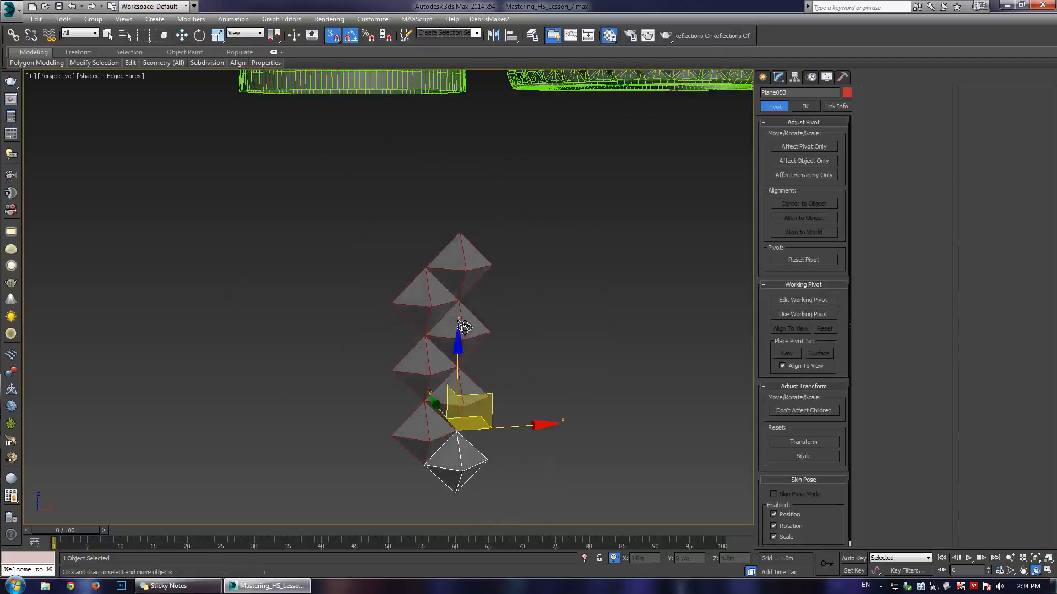
{"action": "left_click", "coordinate": [455, 229]}
{"action": "scroll", "coordinate": [457, 229], "scroll_direction": "down", "scroll_amount": 2}
{"action": "scroll", "coordinate": [457, 229], "scroll_direction": "up", "scroll_amount": 2}
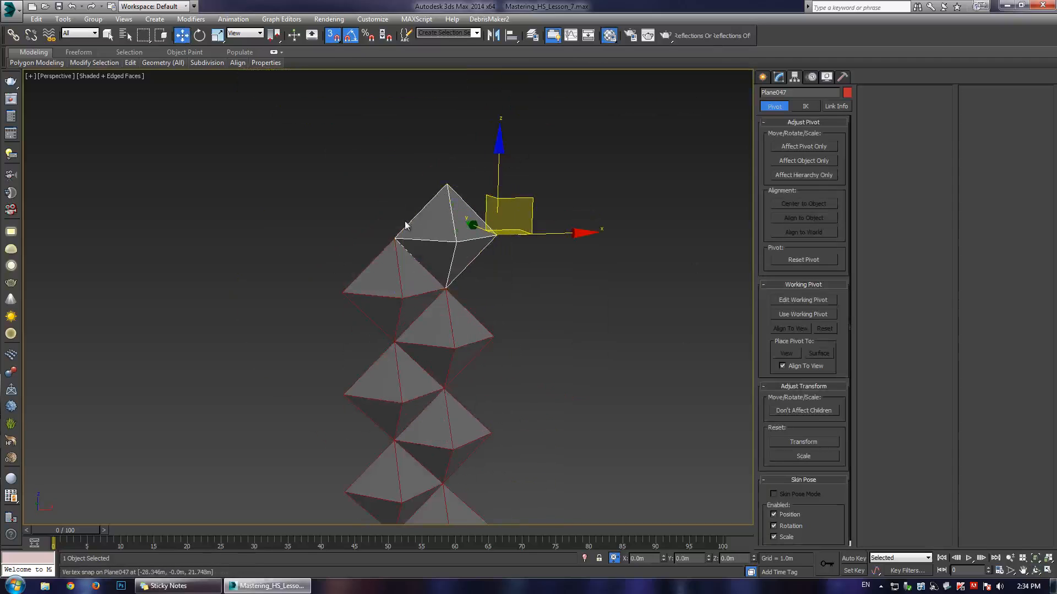
{"action": "left_click", "coordinate": [778, 80]}
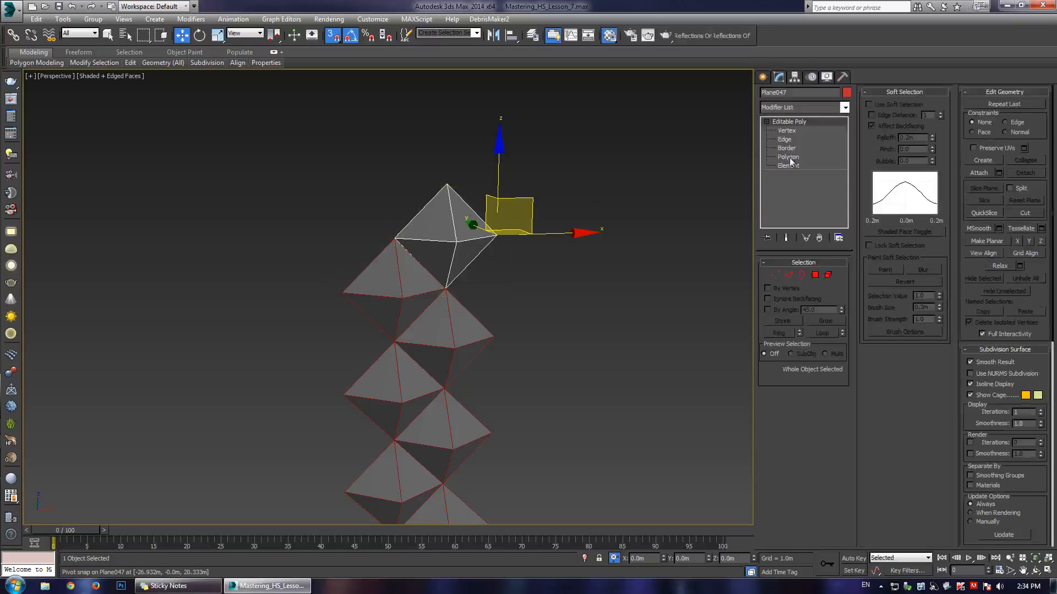
{"action": "left_click", "coordinate": [791, 158]}
{"action": "left_click_drag", "start_coordinate": [372, 176], "coordinate": [496, 211]}
{"action": "middle_click_drag", "start_coordinate": [494, 357], "coordinate": [480, 252]}
{"action": "key", "text": "Delete"}
{"action": "left_click", "coordinate": [779, 157]}
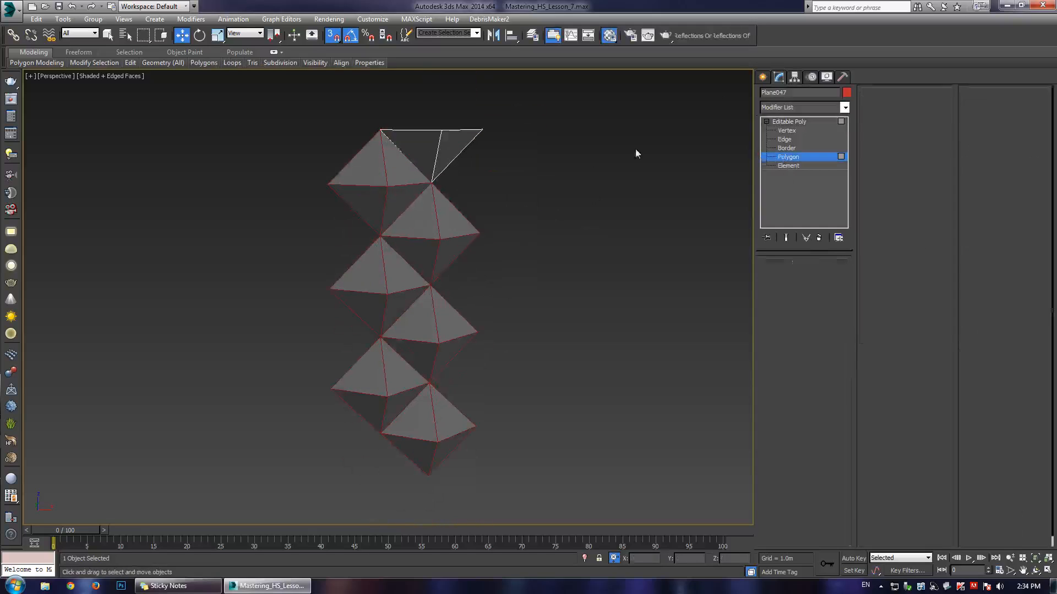
{"action": "left_click", "coordinate": [634, 148]}
- Delete the lower two polygons of the bottommost pyramid to flatten the column's bottom edge, and return to object level
{"action": "left_click", "coordinate": [417, 424]}
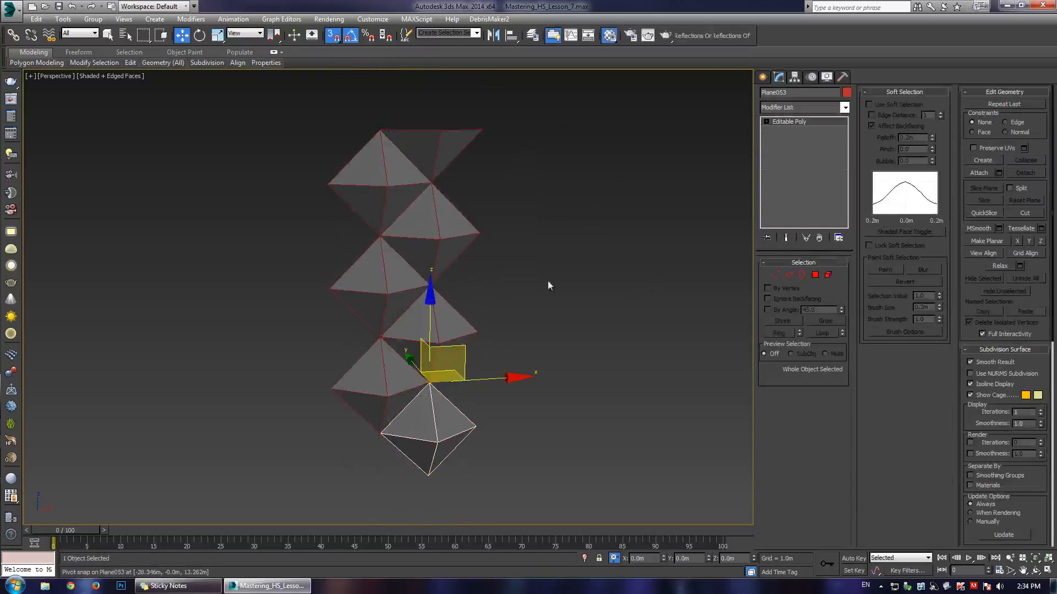
{"action": "key", "text": "4"}
{"action": "left_click_drag", "start_coordinate": [353, 498], "coordinate": [467, 451]}
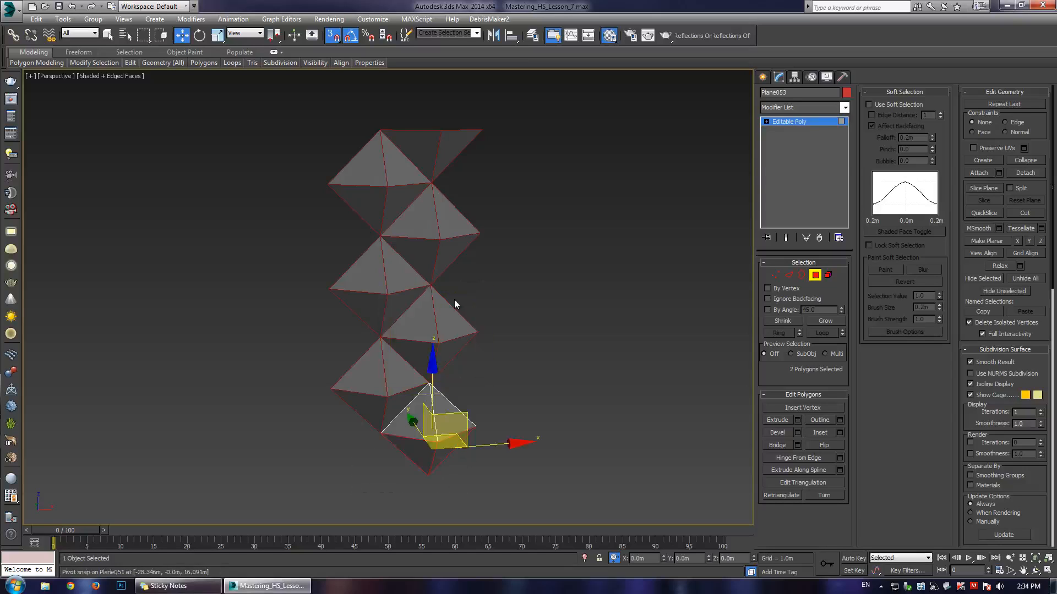
{"action": "key", "text": "Delete"}
{"action": "left_click", "coordinate": [781, 120]}
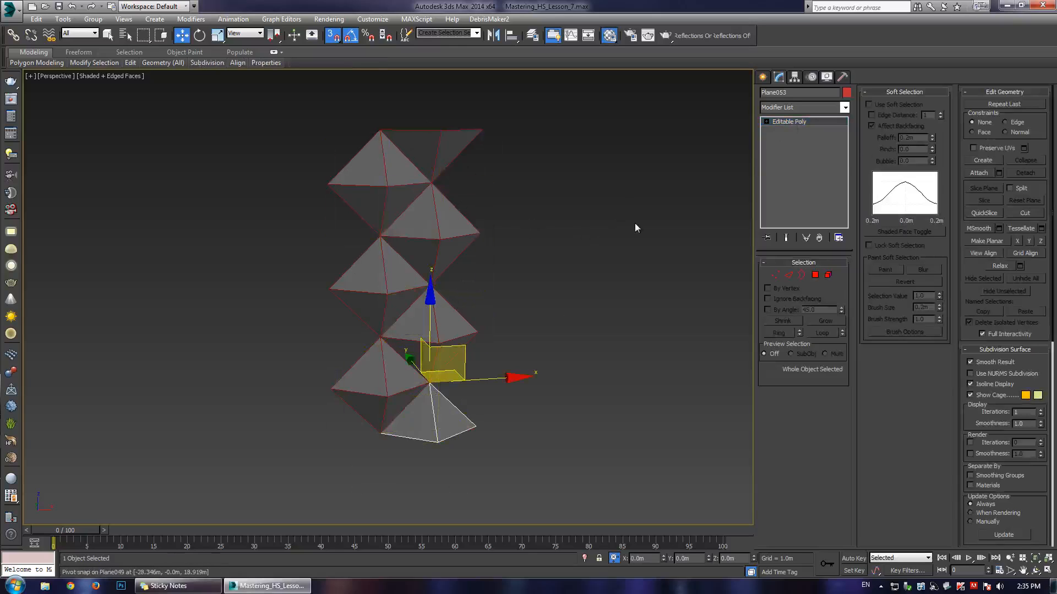
- Attach the six other pyramids of the column to the bottom one to form a single editable poly
{"action": "left_click", "coordinate": [979, 173]}
{"action": "left_click", "coordinate": [395, 377]}
{"action": "left_click", "coordinate": [421, 333]}
{"action": "left_click", "coordinate": [395, 282]}
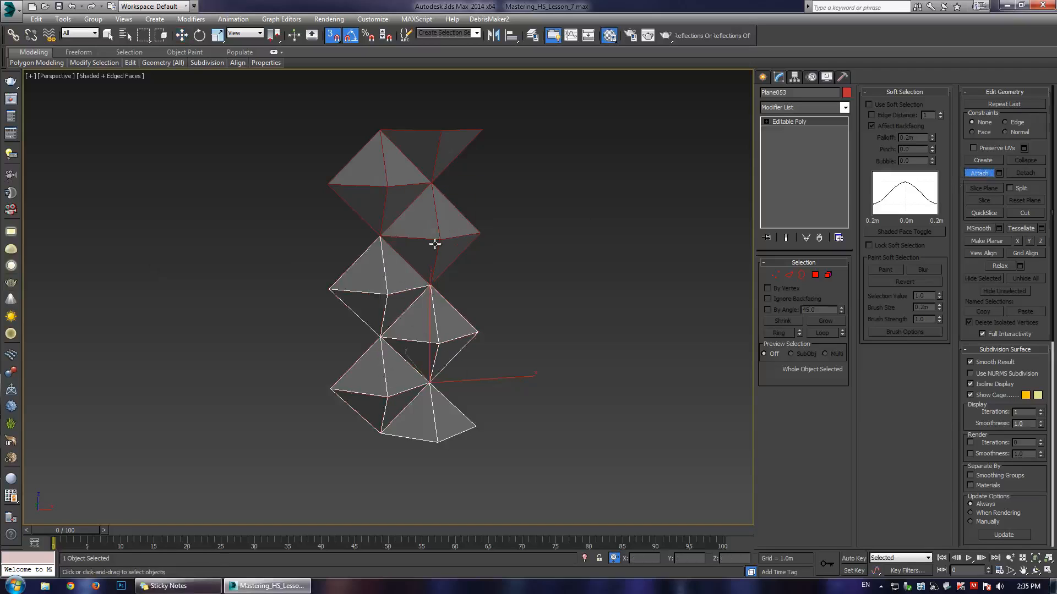
{"action": "left_click", "coordinate": [435, 244]}
{"action": "left_click", "coordinate": [407, 168]}
{"action": "left_click", "coordinate": [432, 158]}
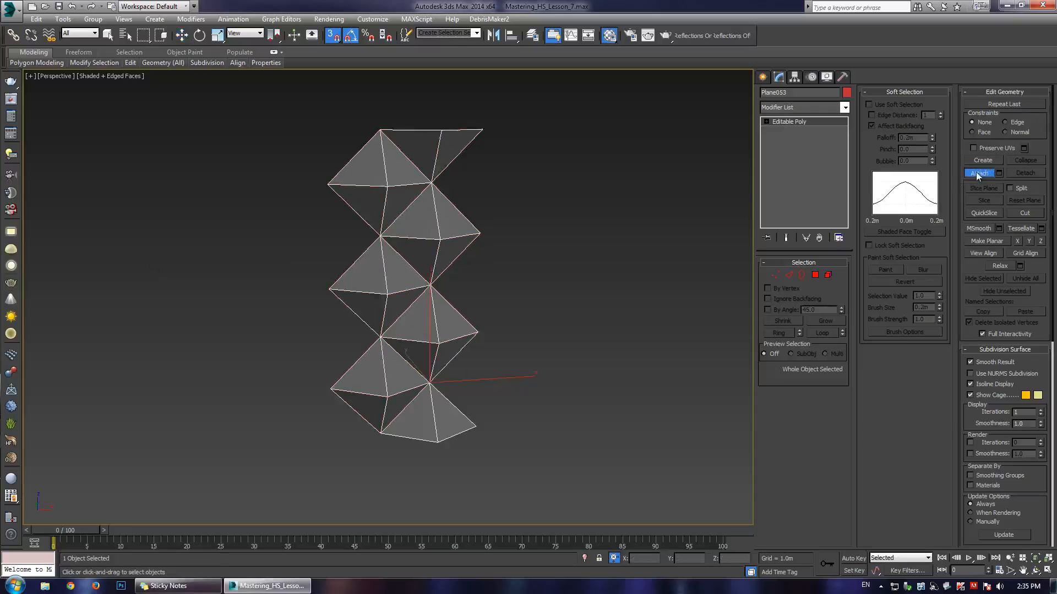
{"action": "left_click", "coordinate": [977, 175]}
- Clone the column 35 times along X, snapping the first copy beside the original at an offset of -2.828 m
{"action": "middle_click_drag", "start_coordinate": [421, 321], "coordinate": [401, 325], "text": "alt"}
{"action": "left_click_drag", "start_coordinate": [460, 353], "coordinate": [332, 391], "text": "shift"}
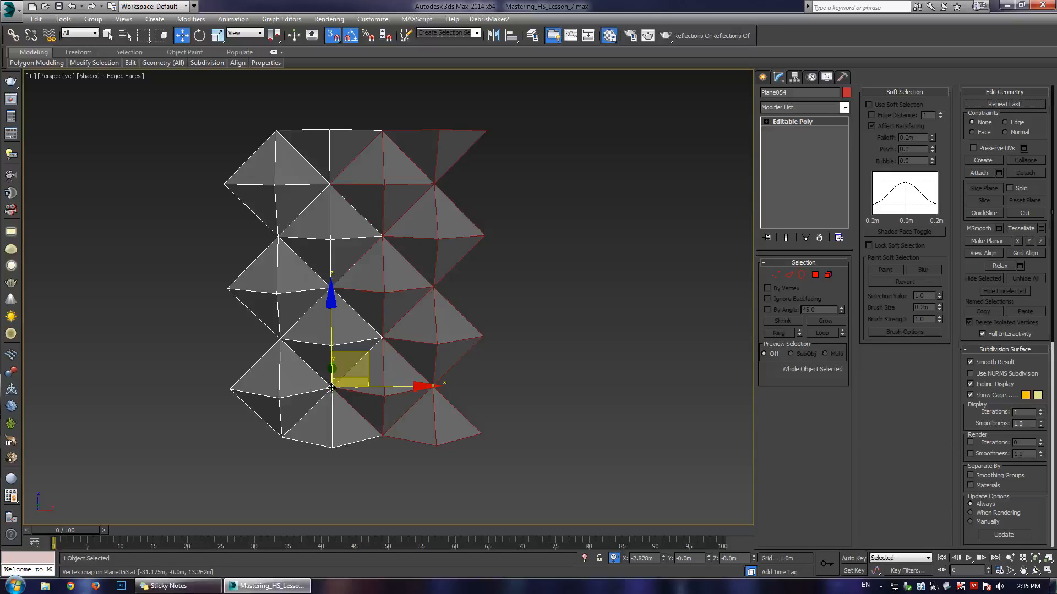
{"action": "left_click_drag", "start_coordinate": [332, 387], "coordinate": [332, 387], "text": "shift"}
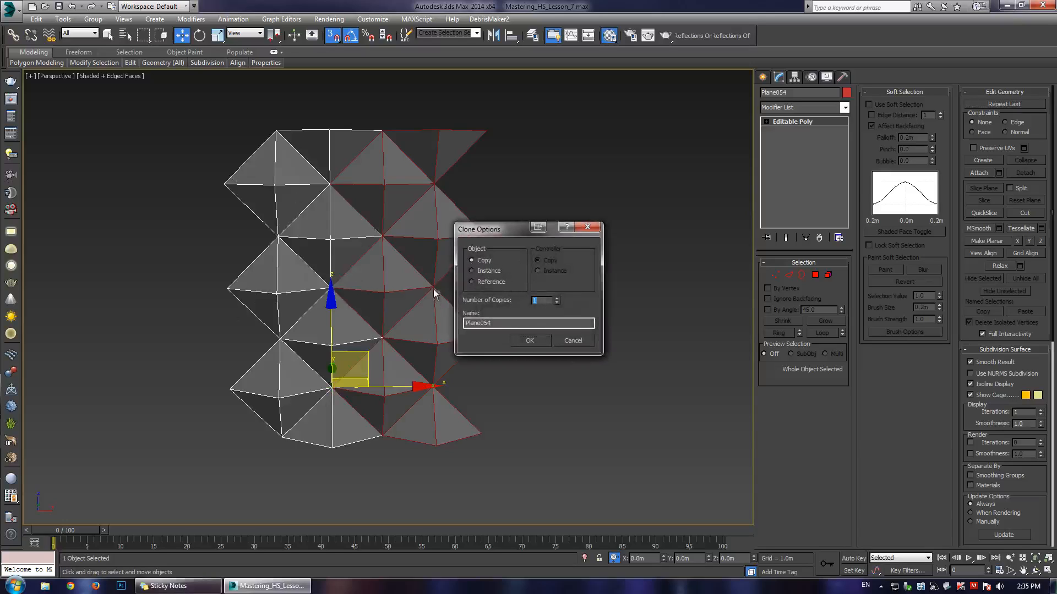
{"action": "type", "text": "35"}
{"action": "left_click", "coordinate": [529, 340]}
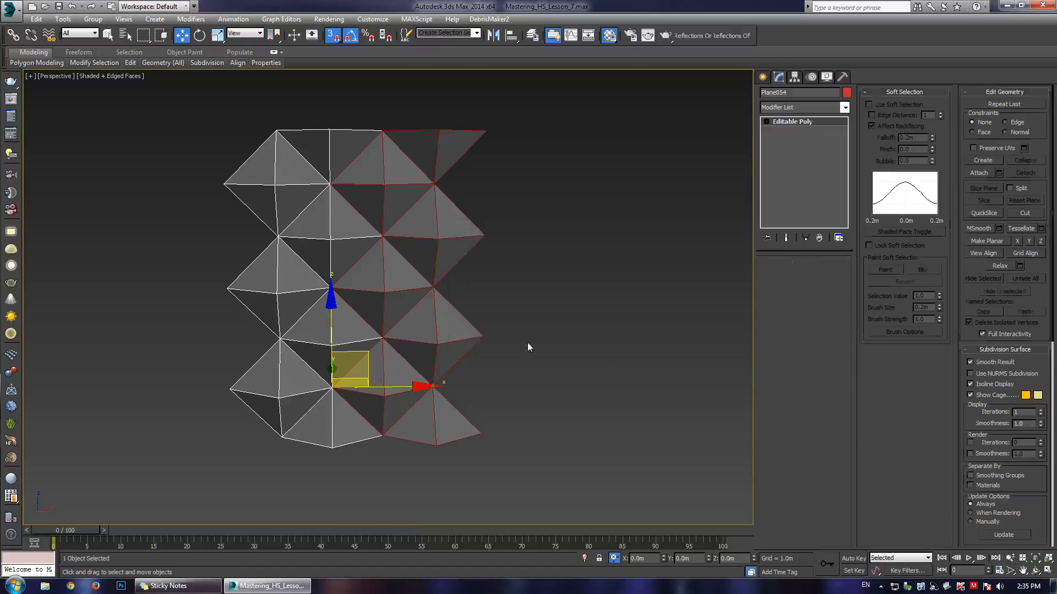
{"action": "scroll", "coordinate": [411, 337], "scroll_direction": "down", "scroll_amount": 6}
{"action": "scroll", "coordinate": [420, 312], "scroll_direction": "up", "scroll_amount": 4}
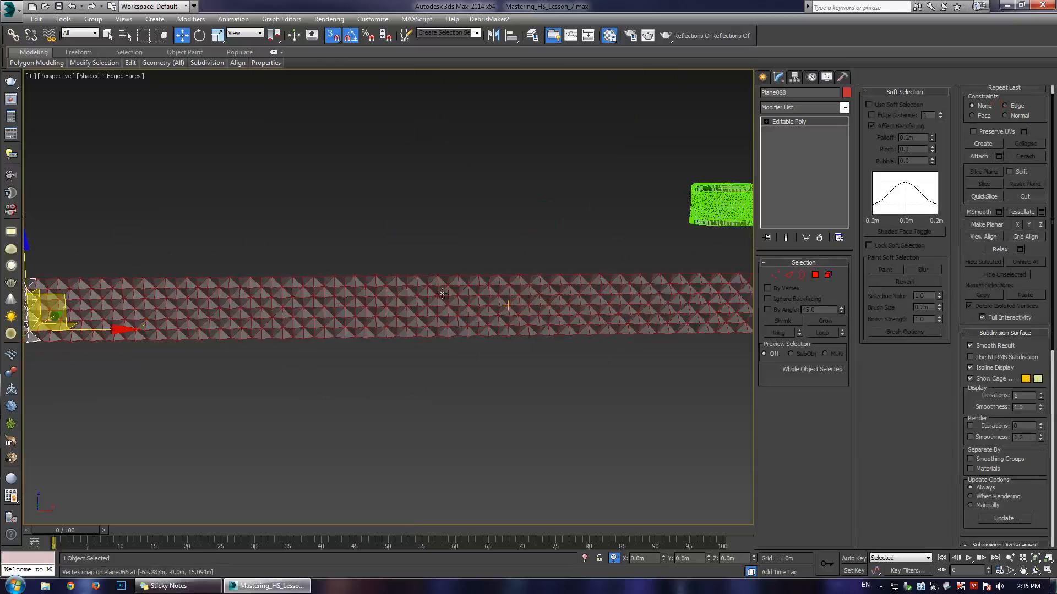
- Select all the columns of the pyramid strip, hide every unselected object, and clear the selection
{"action": "left_click", "coordinate": [330, 252]}
{"action": "scroll", "coordinate": [330, 253], "scroll_direction": "down", "scroll_amount": 2}
{"action": "left_click_drag", "start_coordinate": [635, 366], "coordinate": [635, 367]}
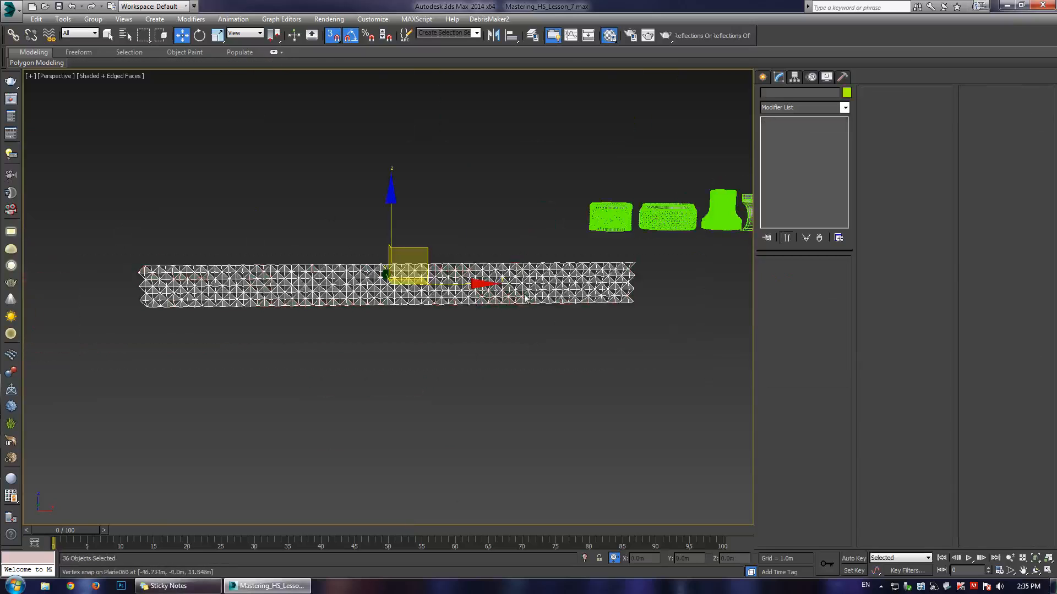
{"action": "right_click", "coordinate": [338, 264]}
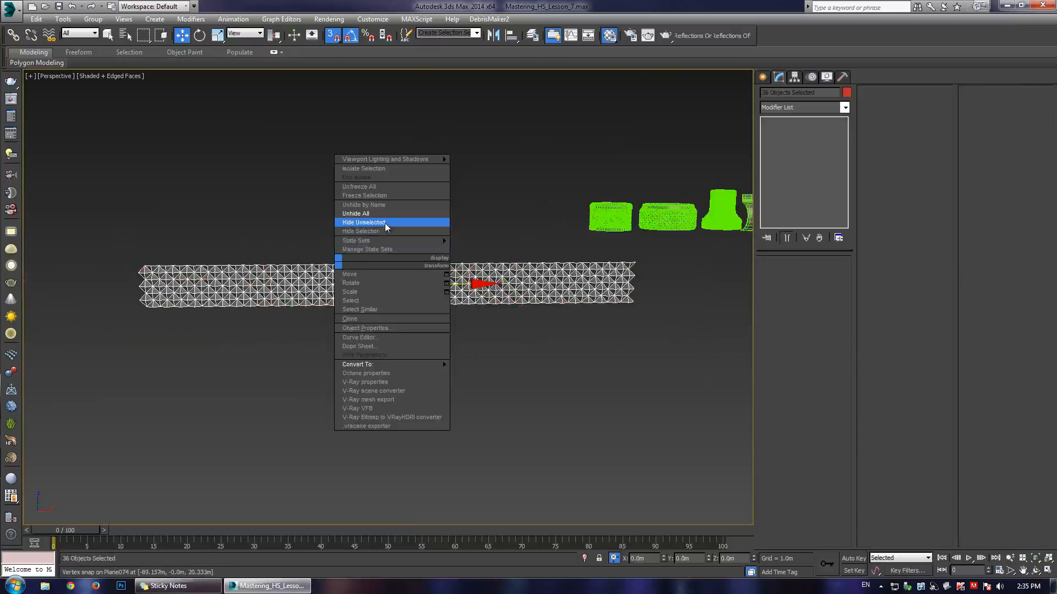
{"action": "left_click", "coordinate": [385, 223]}
{"action": "left_click", "coordinate": [440, 187]}
- Turn off 3D snap and attach all columns from Plane054 to Plane088 to the original rightmost column, Plane053
{"action": "scroll", "coordinate": [563, 283], "scroll_direction": "up", "scroll_amount": 2}
{"action": "left_click", "coordinate": [563, 283]}
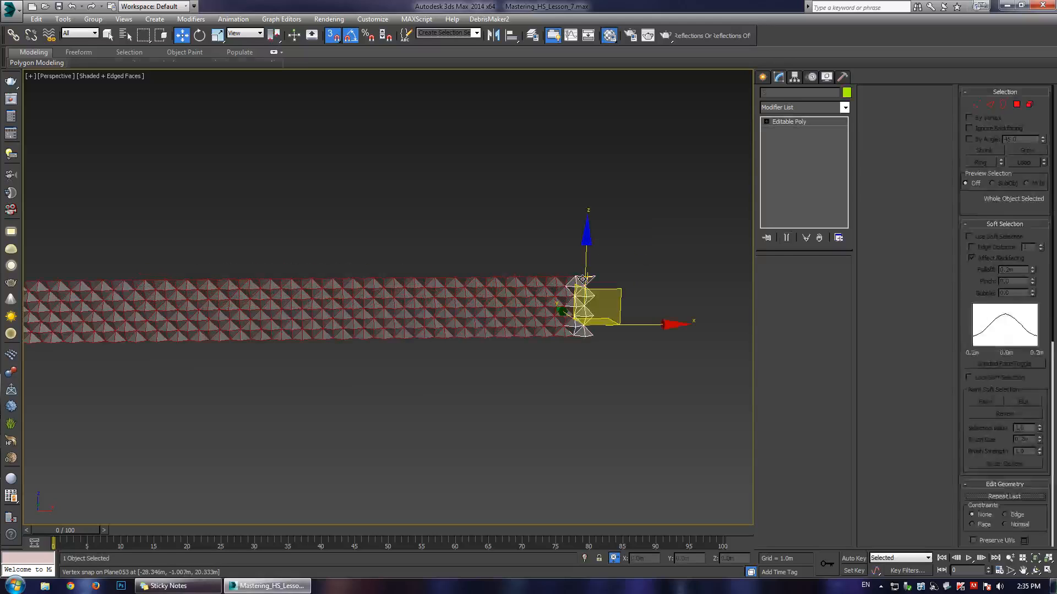
{"action": "left_click", "coordinate": [334, 35]}
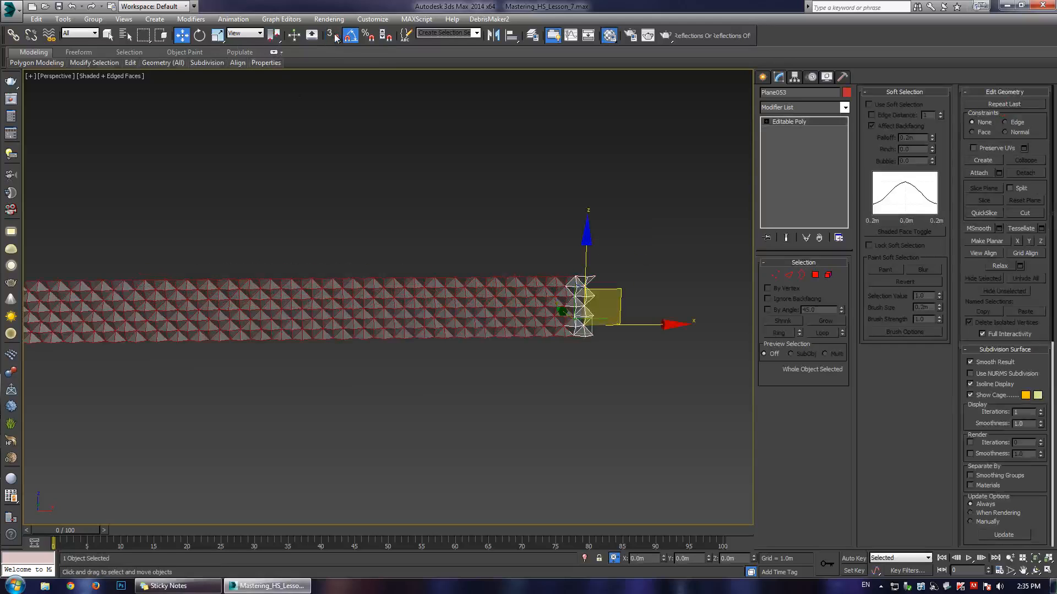
{"action": "left_click", "coordinate": [999, 173]}
{"action": "left_click_drag", "start_coordinate": [306, 323], "coordinate": [304, 125]}
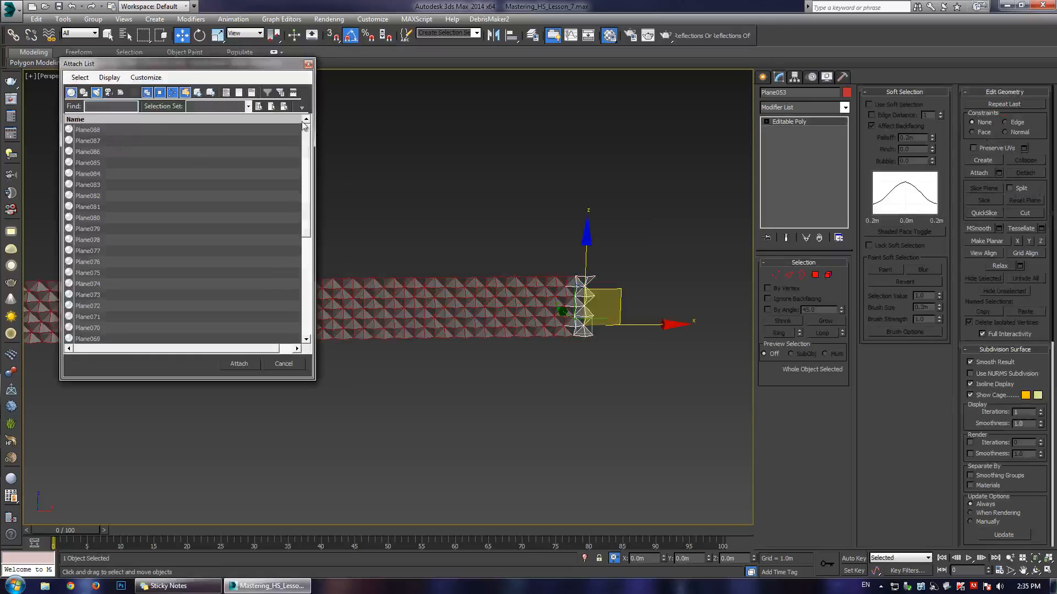
{"action": "scroll", "coordinate": [71, 372], "scroll_direction": "down", "scroll_amount": 5}
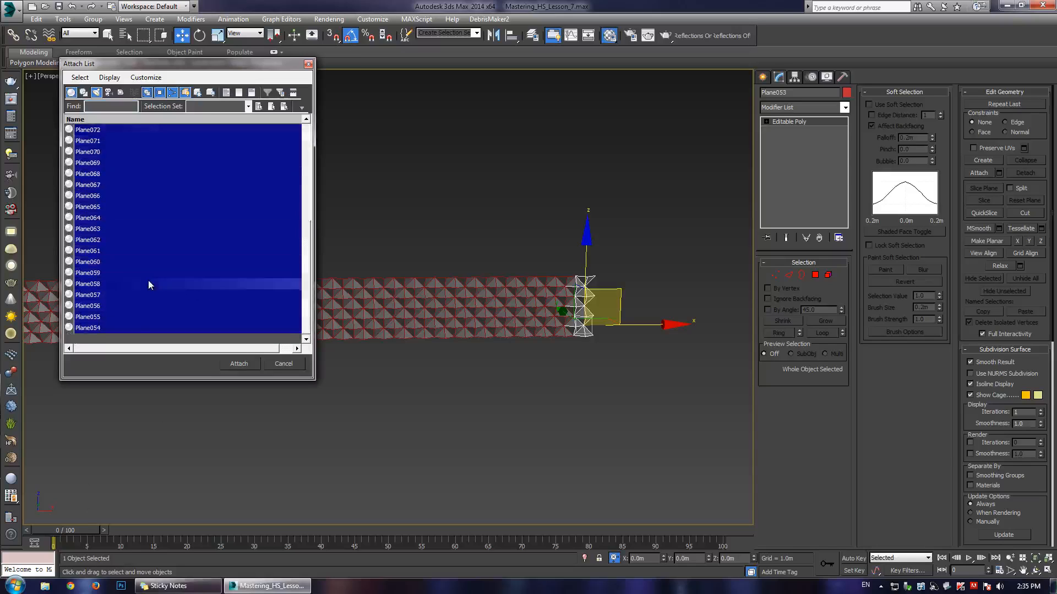
{"action": "left_click", "coordinate": [122, 326]}
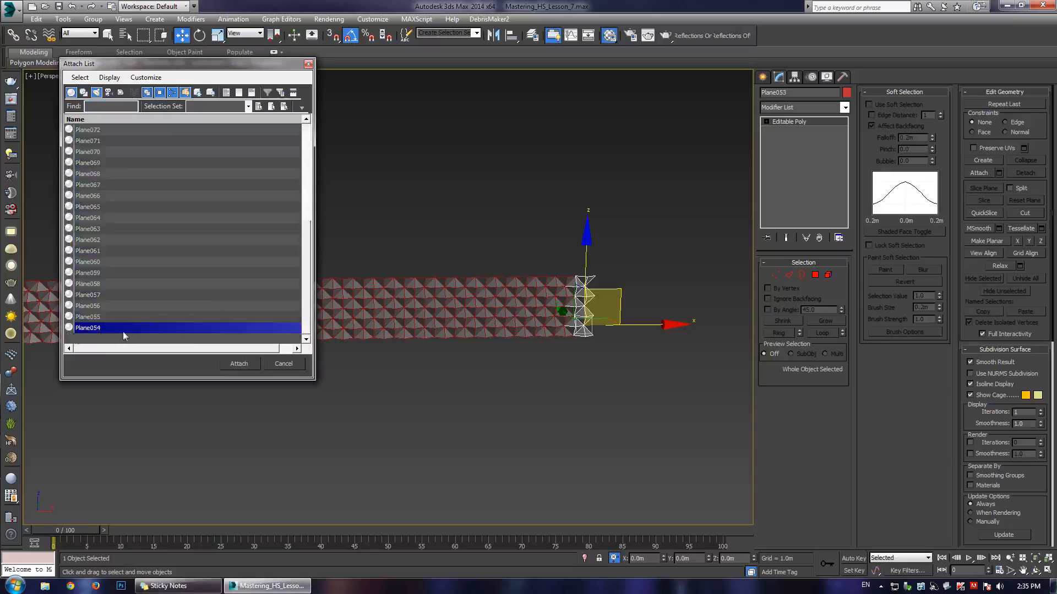
{"action": "key", "text": "ctrl+a"}
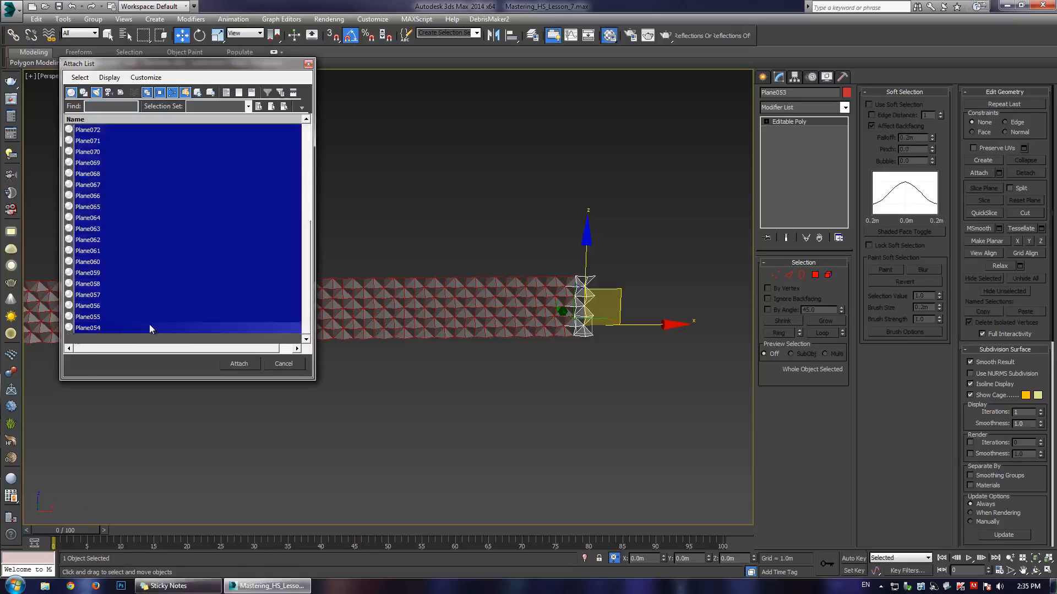
{"action": "left_click_drag", "start_coordinate": [307, 303], "coordinate": [322, 120]}
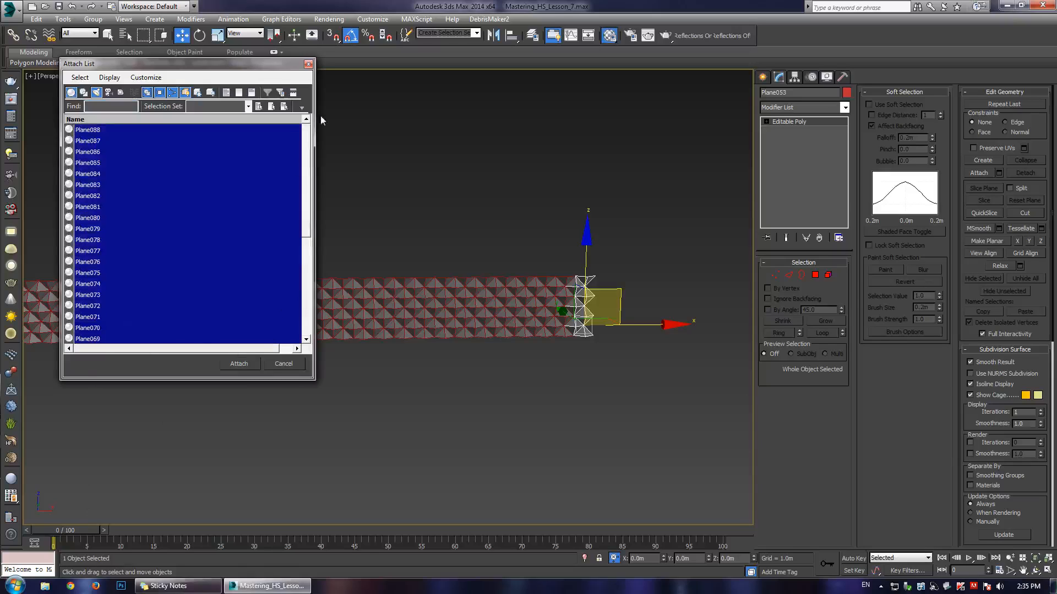
{"action": "left_click", "coordinate": [238, 364]}
- Apply a Bend modifier to the attached pyramid strip and set its bend axis to X
{"action": "scroll", "coordinate": [427, 256], "scroll_direction": "down", "scroll_amount": 5}
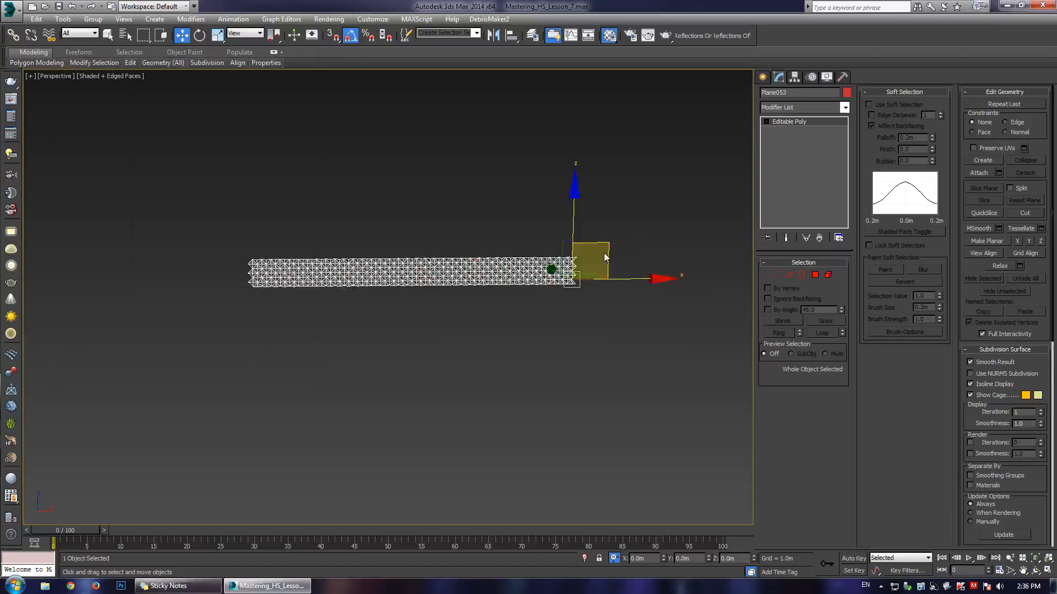
{"action": "scroll", "coordinate": [422, 335], "scroll_direction": "up", "scroll_amount": 4}
{"action": "middle_click_drag", "start_coordinate": [585, 288], "coordinate": [528, 389]}
{"action": "scroll", "coordinate": [505, 350], "scroll_direction": "up", "scroll_amount": 3}
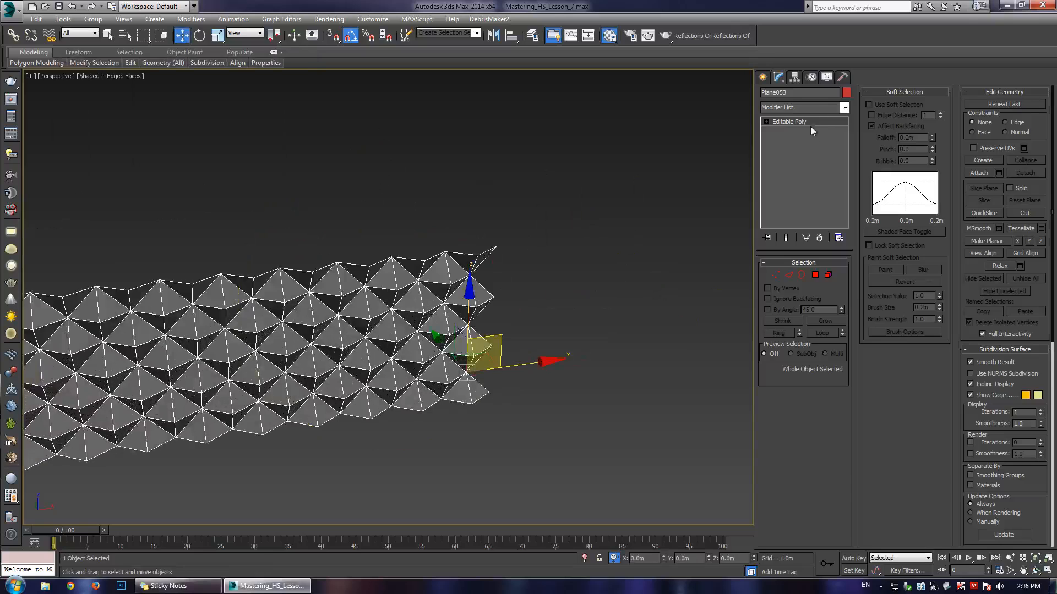
{"action": "left_click", "coordinate": [811, 106]}
{"action": "left_click", "coordinate": [776, 331]}
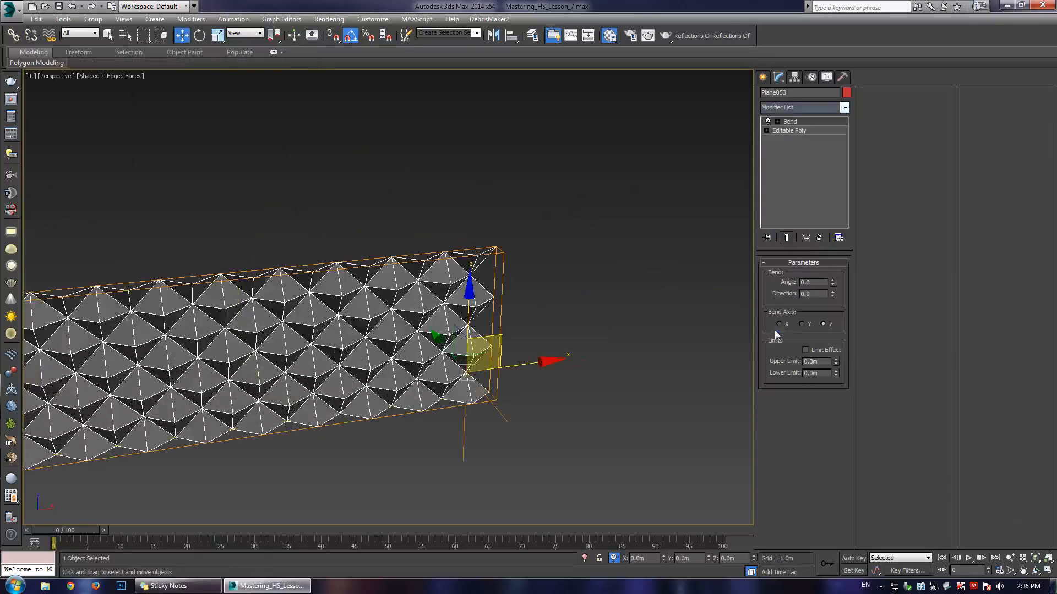
{"action": "left_click", "coordinate": [779, 325]}
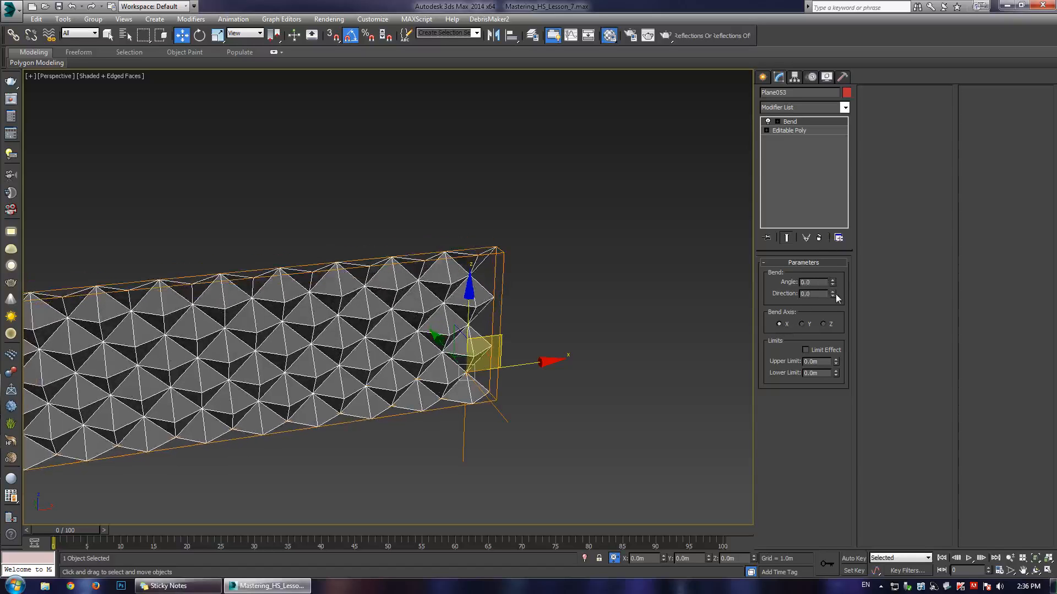
- Change the bend axis to Y, with an angle of about 362 and a direction of -90, to curl the strip into a ring
{"action": "left_click", "coordinate": [804, 324]}
{"action": "left_click_drag", "start_coordinate": [832, 282], "coordinate": [840, 390]}
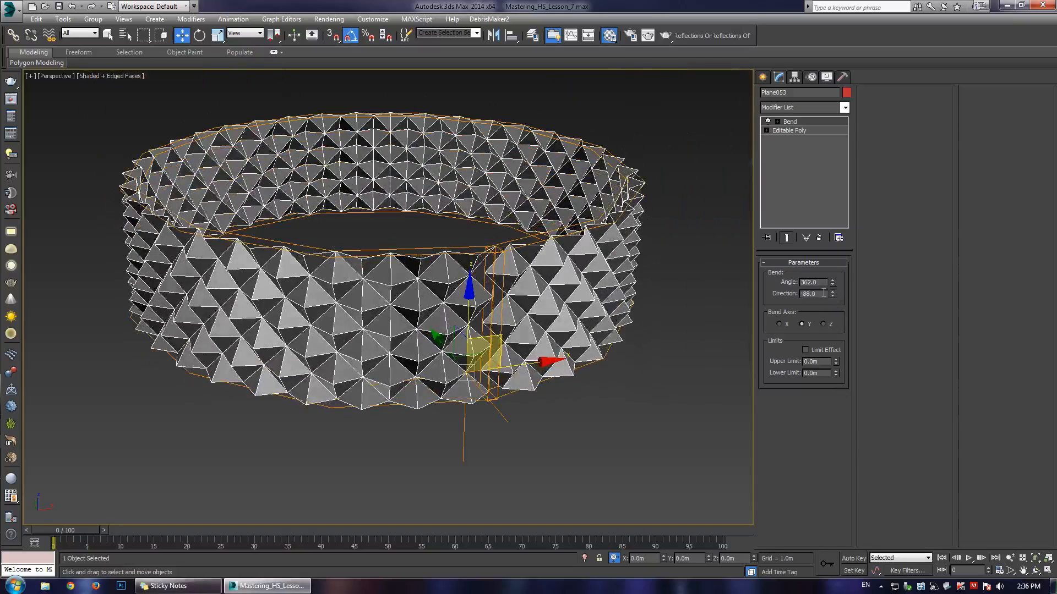
{"action": "type", "text": "-90"}
{"action": "key", "text": "Return"}
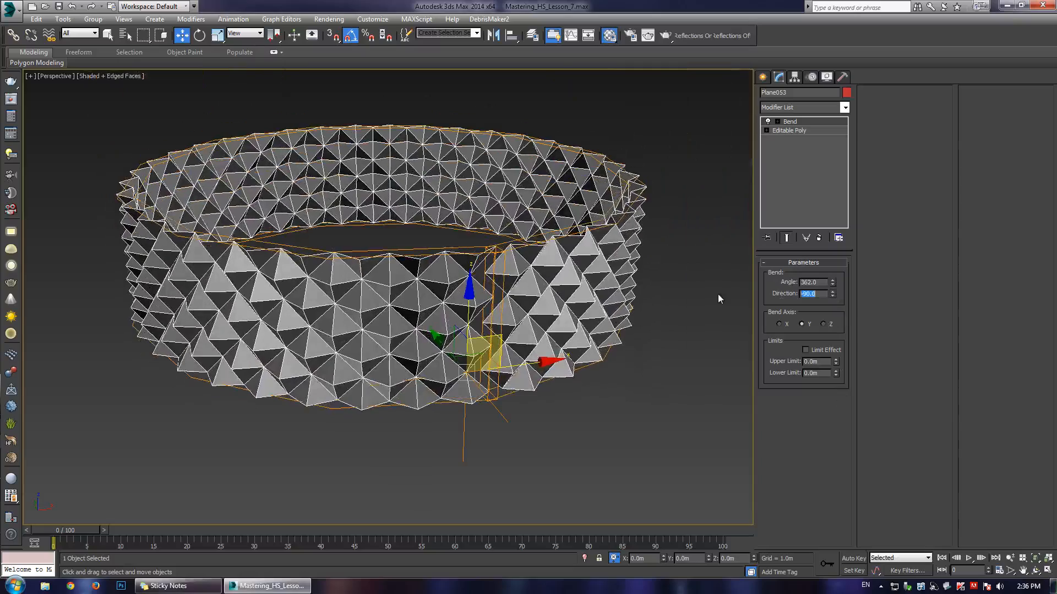
- Close the gap where the ring's ends meet by adjusting the bend angle to 365
{"action": "scroll", "coordinate": [642, 289], "scroll_direction": "up", "scroll_amount": 4}
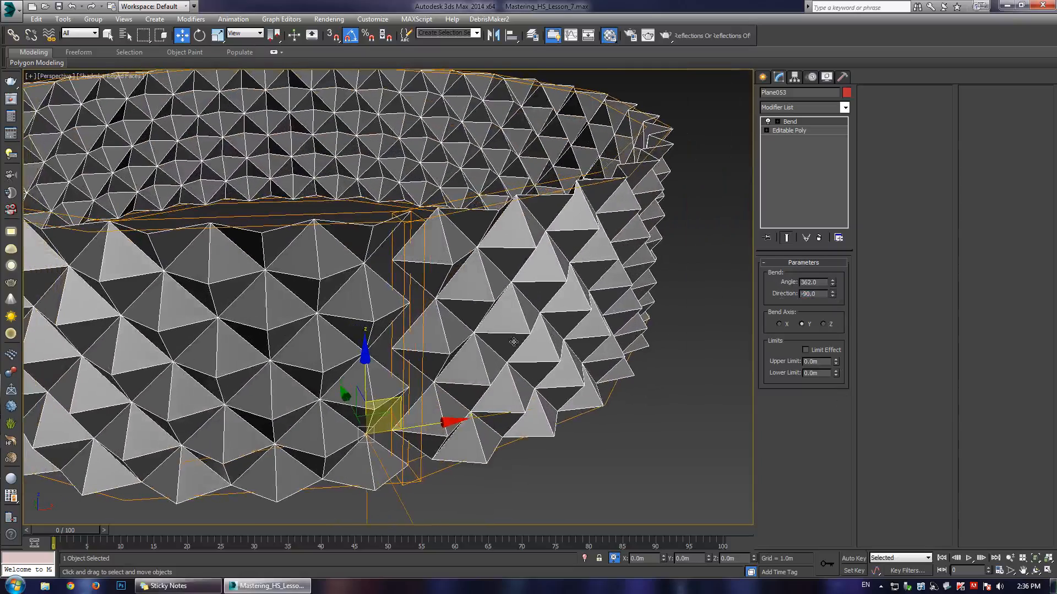
{"action": "key", "text": "alt"}
{"action": "scroll", "coordinate": [740, 325], "scroll_direction": "up", "scroll_amount": 2}
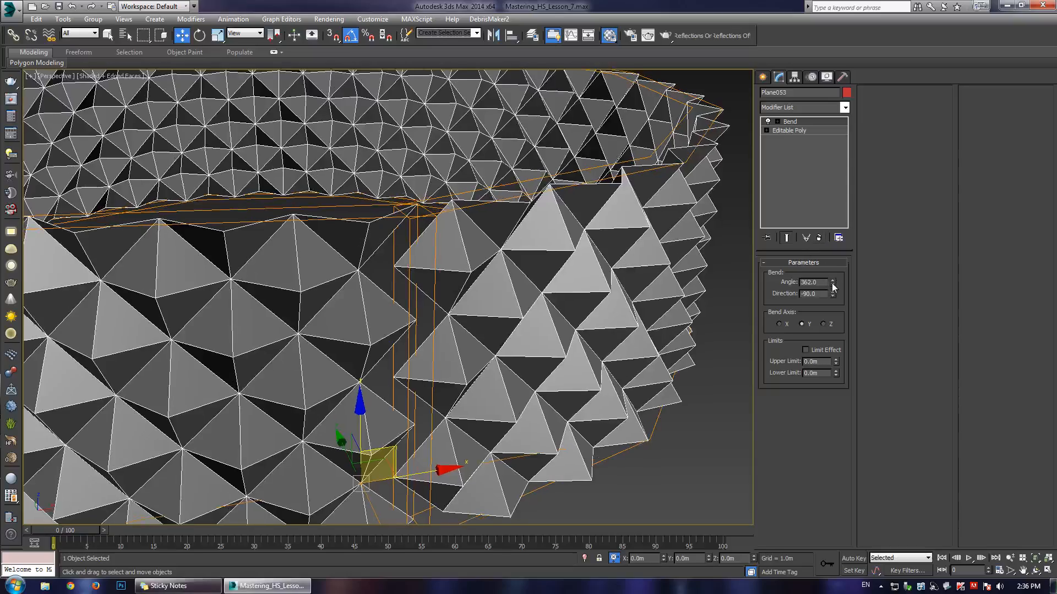
{"action": "mouse_move", "coordinate": [832, 287]}
{"action": "left_mouse_down"}
{"action": "mouse_move", "coordinate": [835, 266]}
{"action": "mouse_move", "coordinate": [842, 280]}
{"action": "left_mouse_up"}
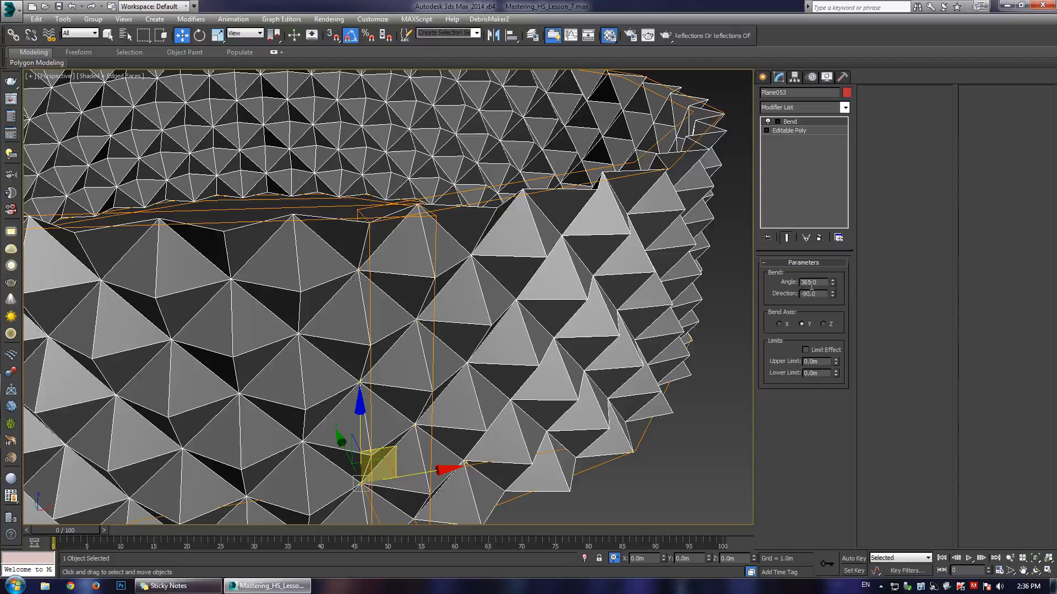
{"action": "mouse_move", "coordinate": [841, 283]}
{"action": "left_mouse_down"}
{"action": "mouse_move", "coordinate": [836, 269]}
{"action": "mouse_move", "coordinate": [839, 287]}
{"action": "left_mouse_up"}
{"action": "key", "text": "z"}
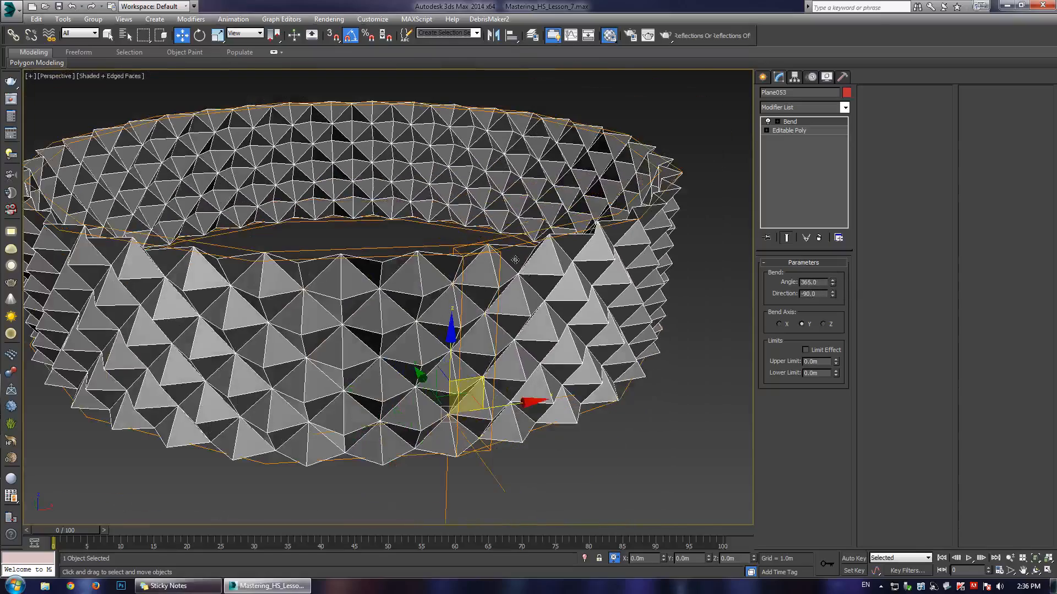
- Convert the bent ring to an Editable Poly, collapsing the Bend modifier
{"action": "right_click", "coordinate": [495, 230]}
{"action": "mouse_move", "coordinate": [603, 332]}
{"action": "left_click", "coordinate": [624, 347]}
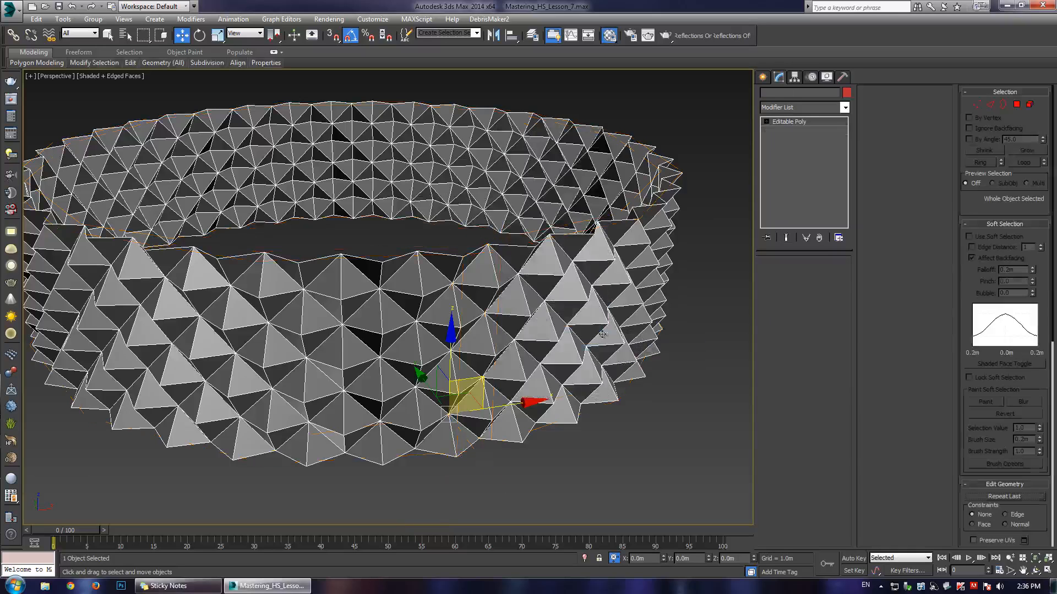
{"action": "scroll", "coordinate": [383, 273], "scroll_direction": "down", "scroll_amount": 1}
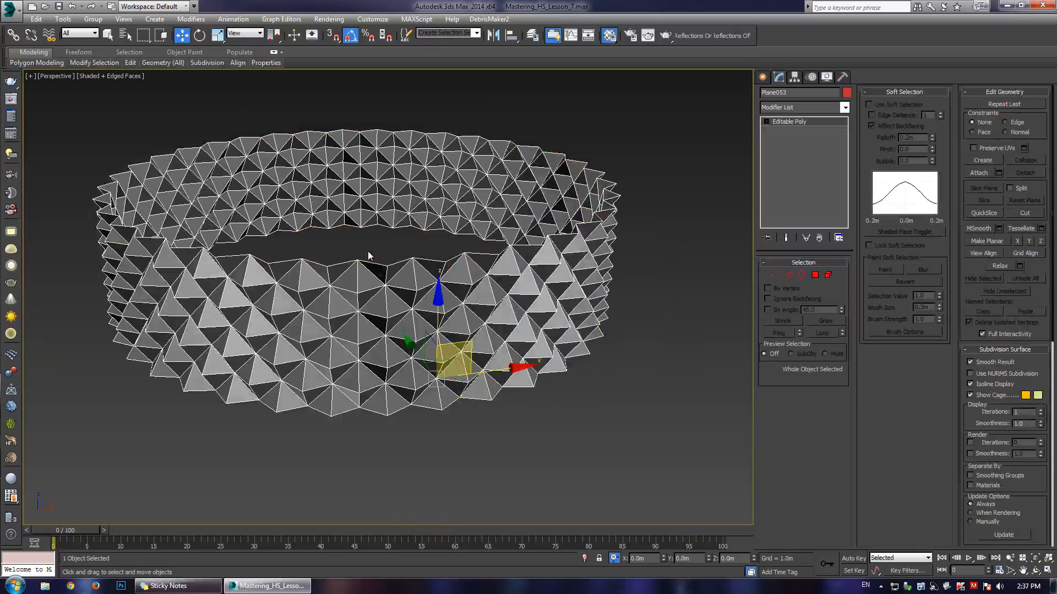
- Check the ring's vertices, open borders and separate elements for unwelded pieces
{"action": "key", "text": "1"}
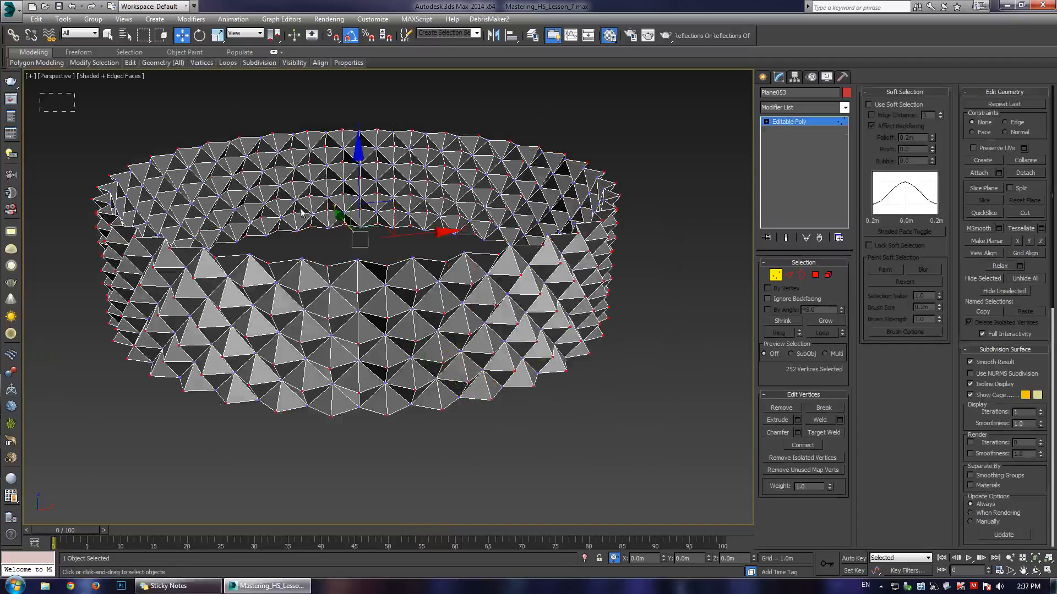
{"action": "key", "text": "ctrl+a"}
{"action": "key", "text": "3"}
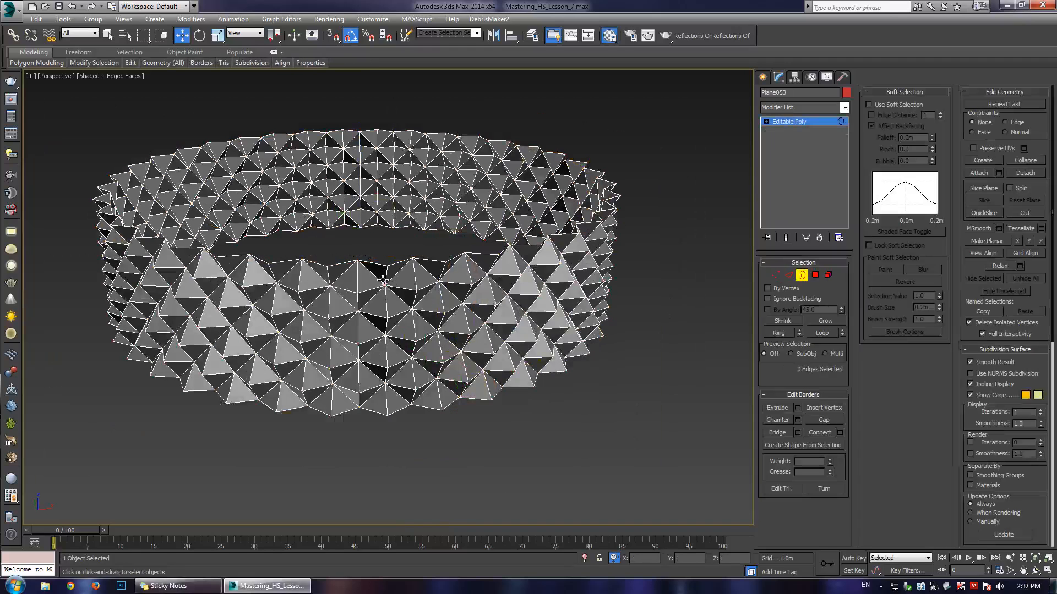
{"action": "left_click", "coordinate": [384, 281]}
{"action": "scroll", "coordinate": [402, 253], "scroll_direction": "up", "scroll_amount": 3}
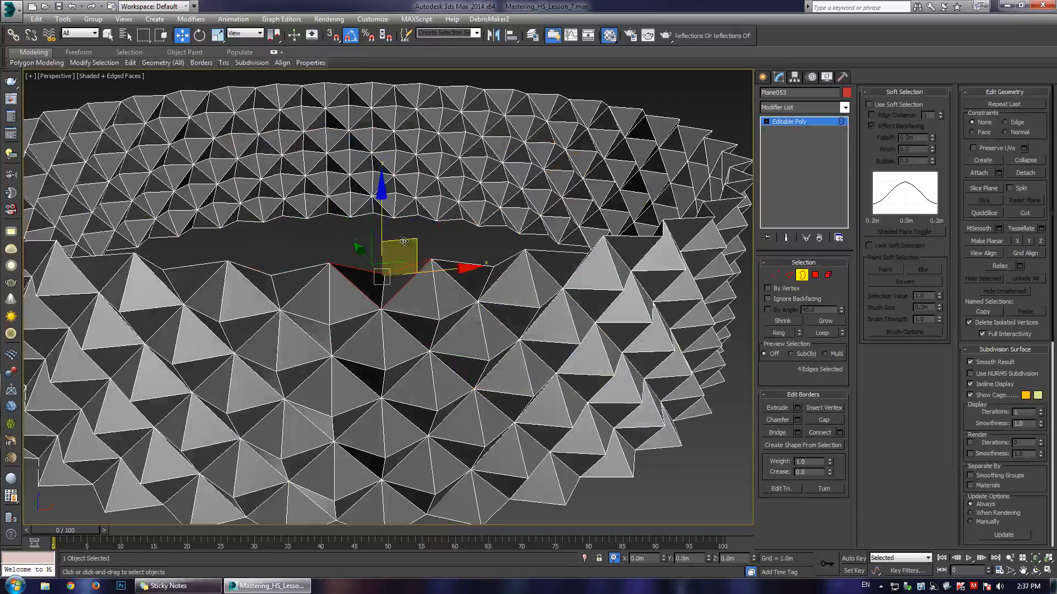
{"action": "key", "text": "5"}
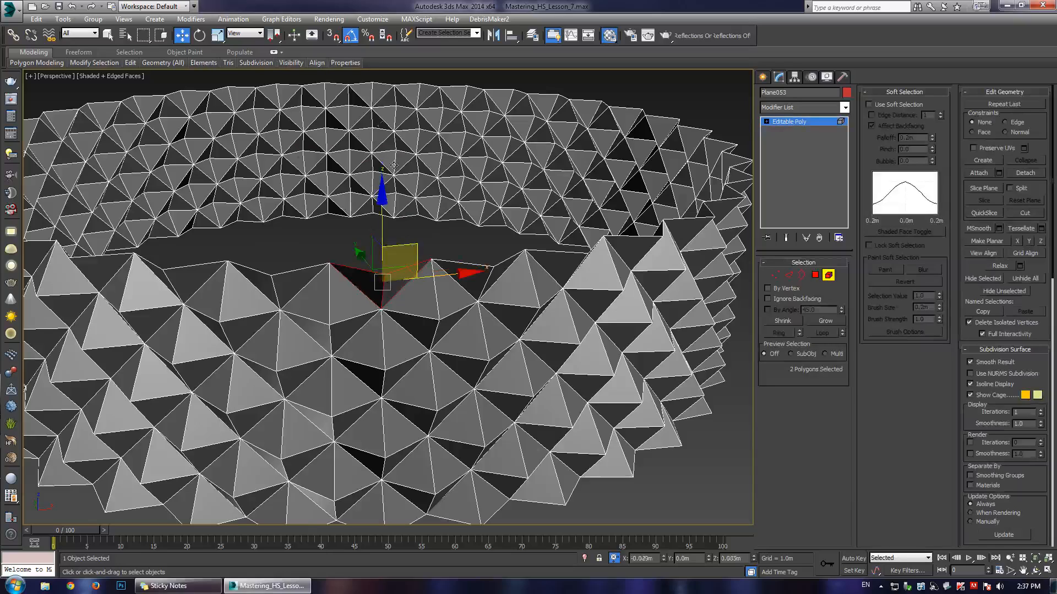
{"action": "left_click", "coordinate": [406, 163]}
{"action": "scroll", "coordinate": [405, 164], "scroll_direction": "down", "scroll_amount": 5}
- Select all vertices of the ring and weld them with a threshold of 0.006 m
{"action": "key", "text": "1"}
{"action": "left_click_drag", "start_coordinate": [116, 85], "coordinate": [630, 340]}
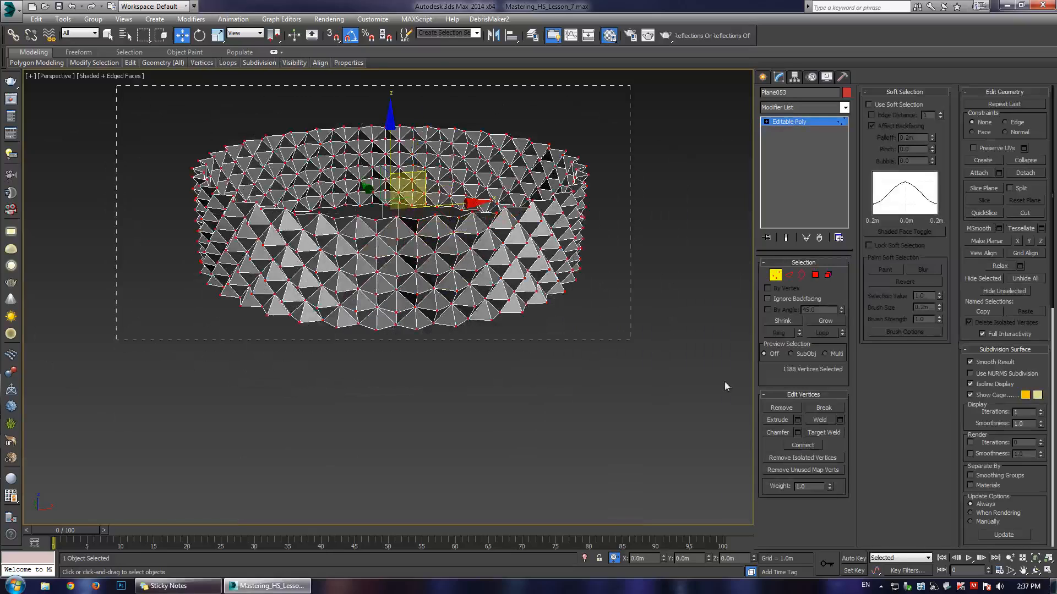
{"action": "scroll", "coordinate": [515, 245], "scroll_direction": "up", "scroll_amount": 3}
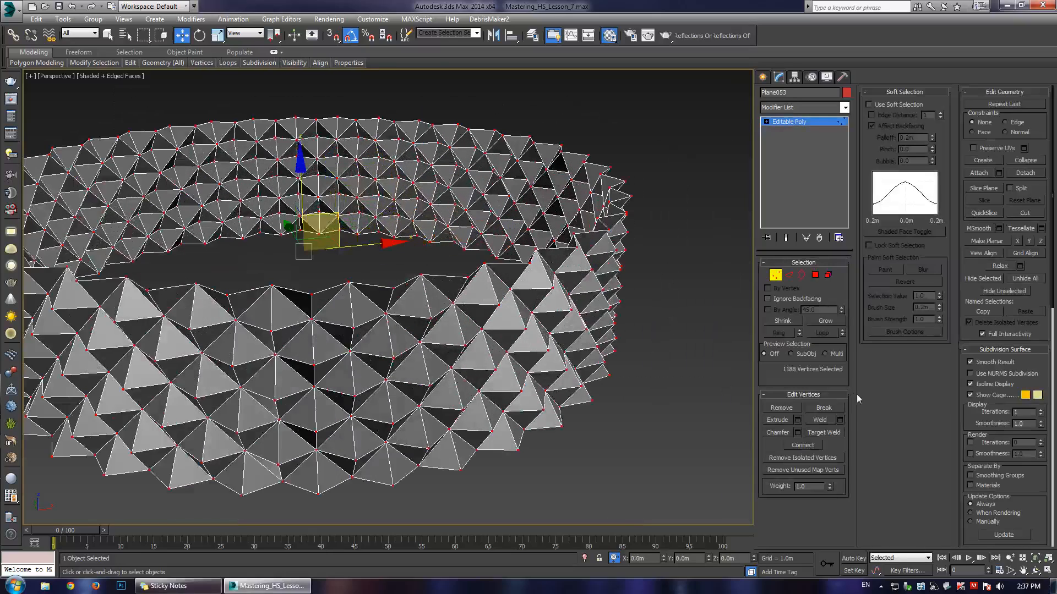
{"action": "left_click", "coordinate": [840, 420]}
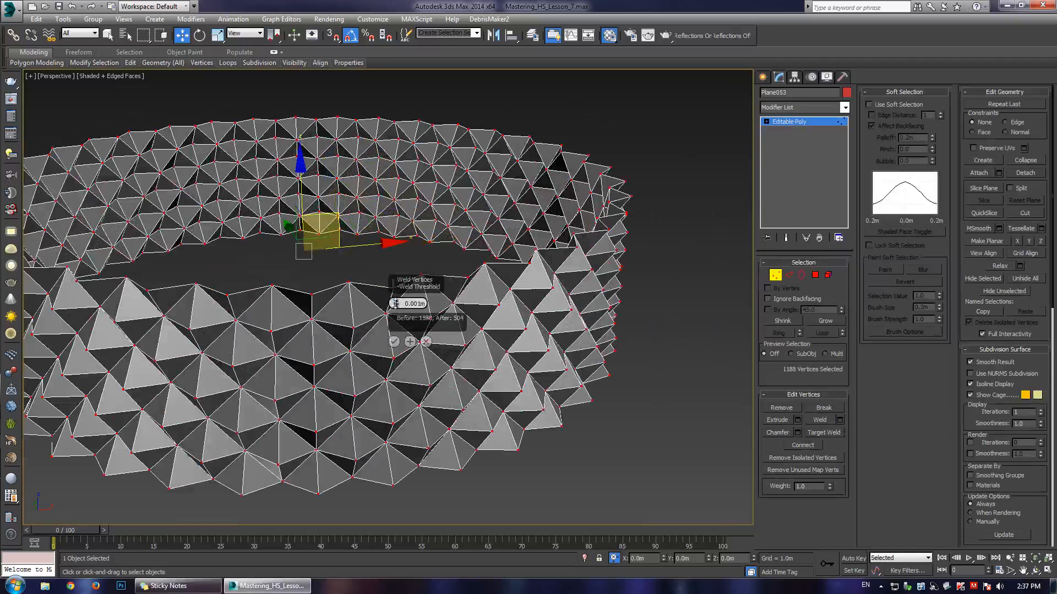
{"action": "left_click_drag", "start_coordinate": [395, 304], "coordinate": [395, 300]}
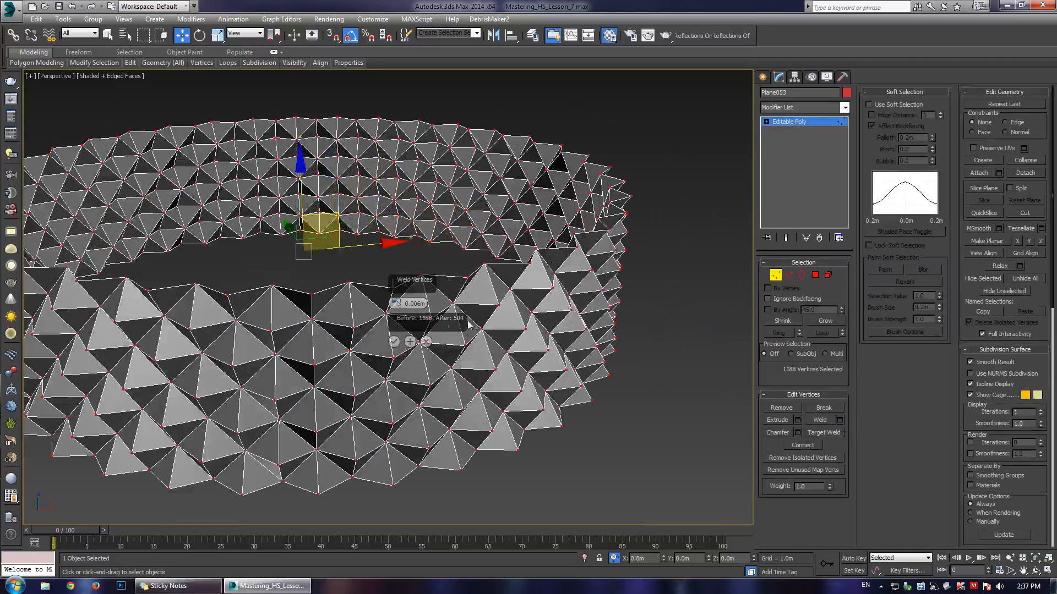
{"action": "left_click", "coordinate": [394, 342]}
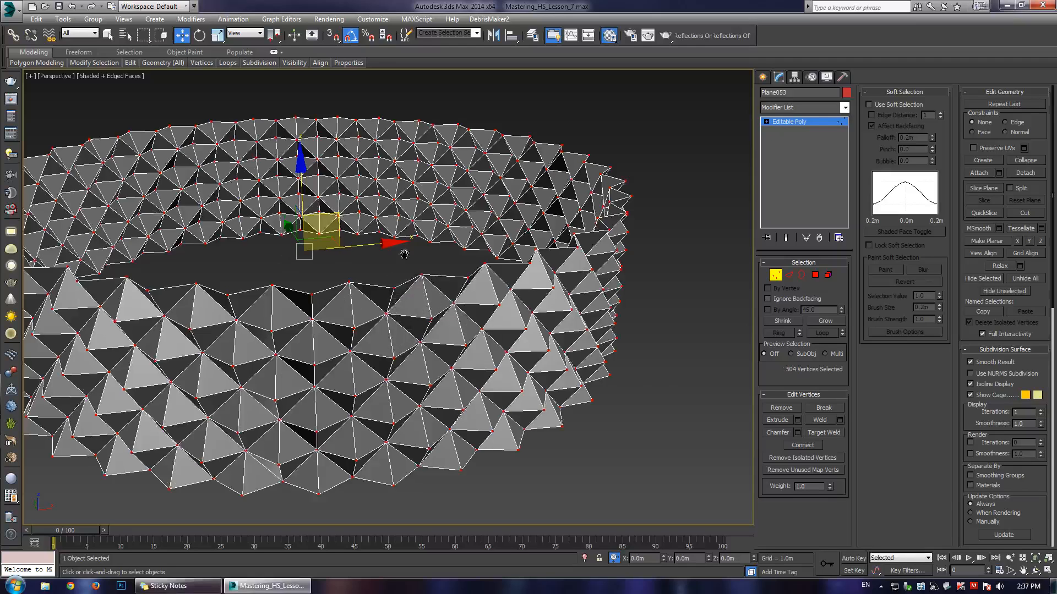
- Check the weld by selecting the ring's open border edges
{"action": "scroll", "coordinate": [427, 318], "scroll_direction": "down", "scroll_amount": 3}
{"action": "key", "text": "3"}
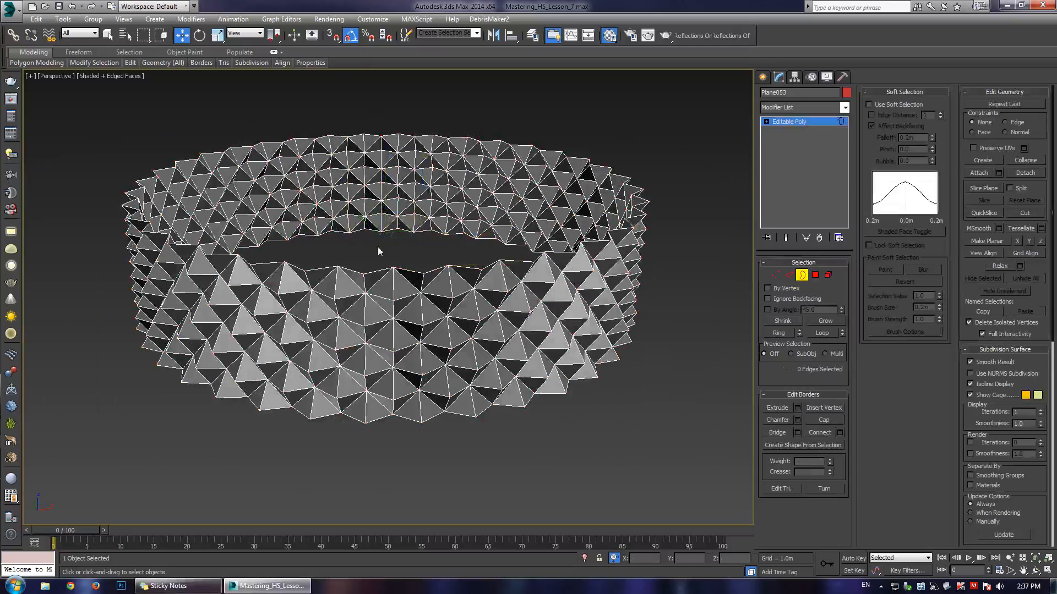
{"action": "key", "text": "ctrl+a"}
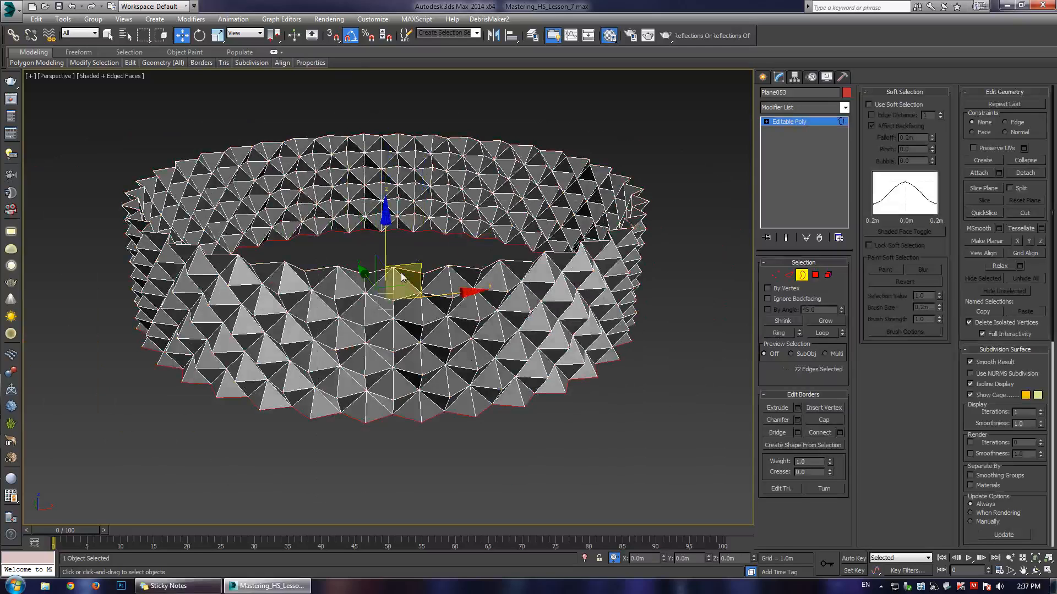
- Hide the grid in the Front view and examine the ring's pattern and border from the front
{"action": "key", "text": "alt+w"}
{"action": "middle_click", "coordinate": [503, 240]}
{"action": "key", "text": "alt+w"}
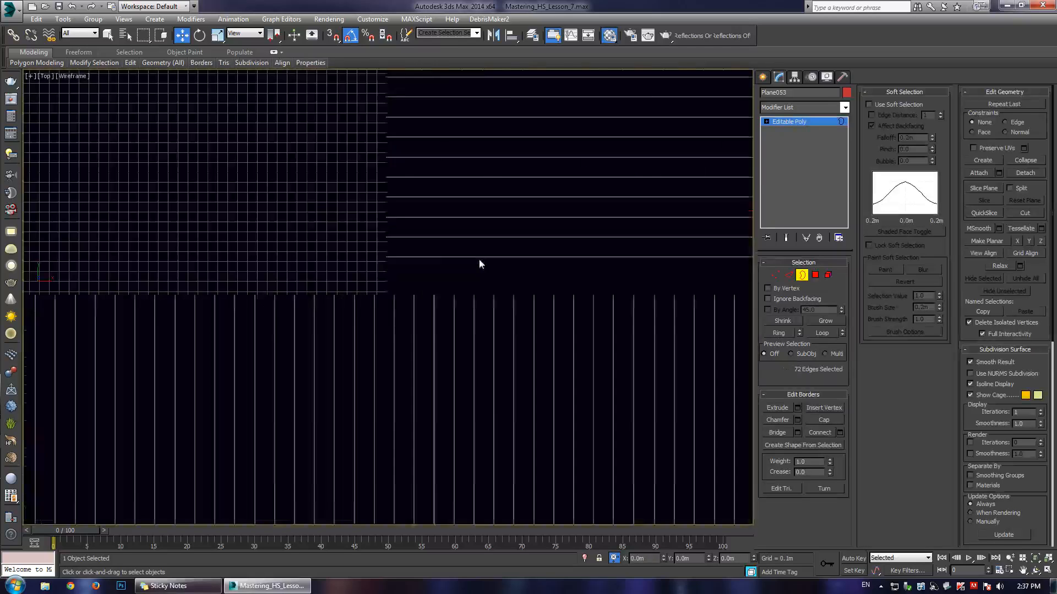
{"action": "scroll", "coordinate": [459, 276], "scroll_direction": "down", "scroll_amount": 5}
{"action": "scroll", "coordinate": [435, 341], "scroll_direction": "up", "scroll_amount": 2}
{"action": "middle_click_drag", "start_coordinate": [436, 342], "coordinate": [375, 340]}
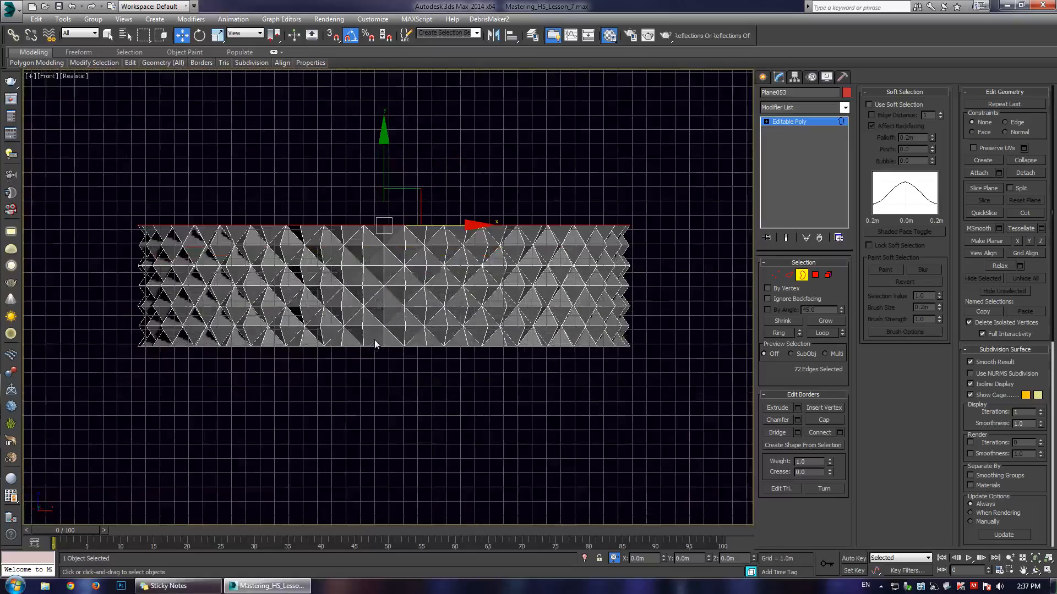
{"action": "left_click", "coordinate": [33, 77]}
{"action": "left_click", "coordinate": [61, 128]}
{"action": "scroll", "coordinate": [406, 253], "scroll_direction": "up", "scroll_amount": 2}
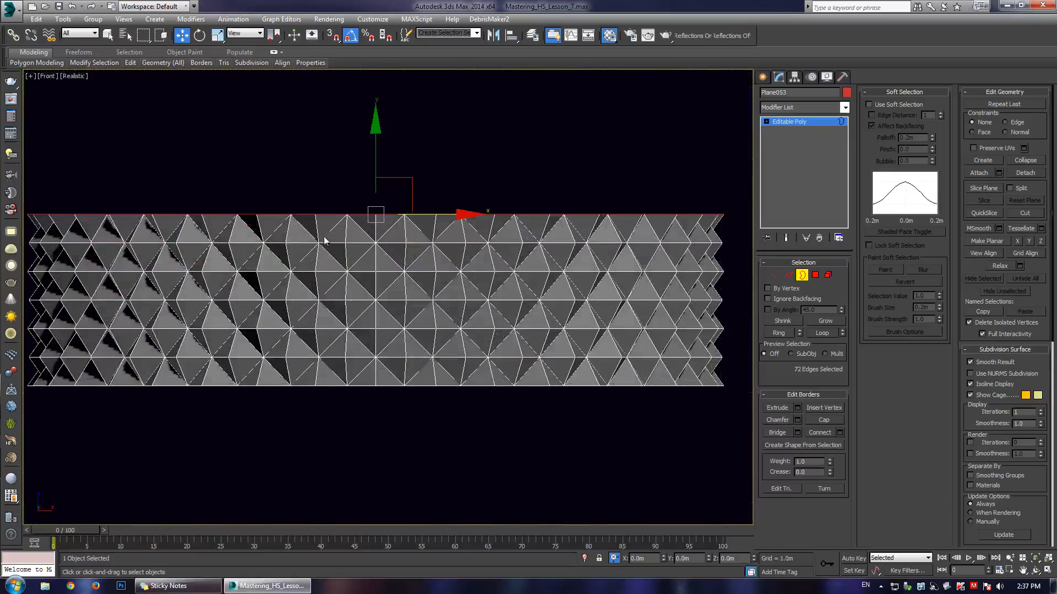
{"action": "scroll", "coordinate": [231, 232], "scroll_direction": "down", "scroll_amount": 2}
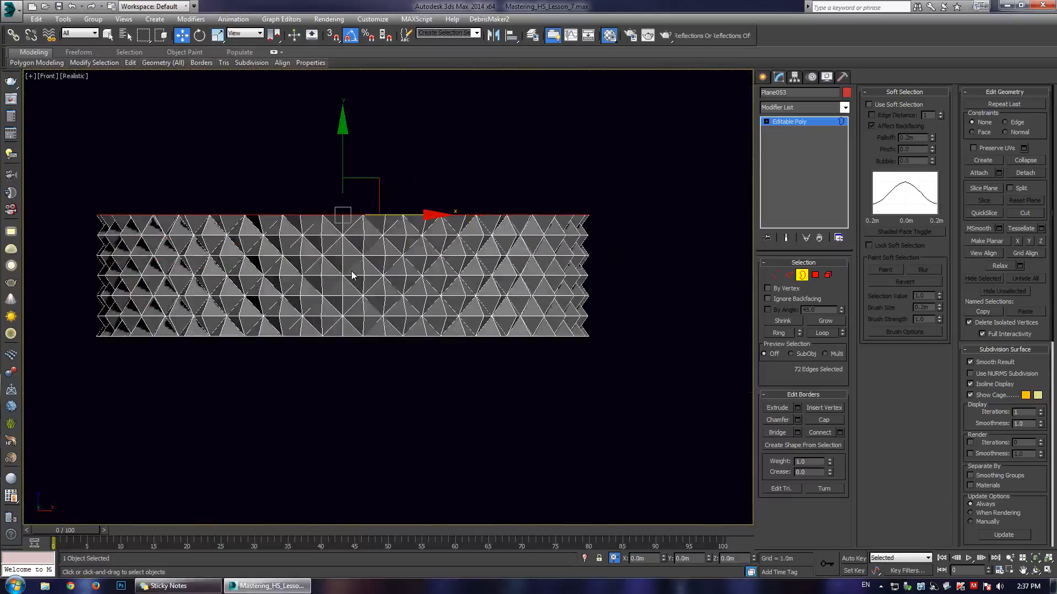
{"action": "scroll", "coordinate": [385, 242], "scroll_direction": "up", "scroll_amount": 2}
{"action": "scroll", "coordinate": [383, 245], "scroll_direction": "down", "scroll_amount": 1}
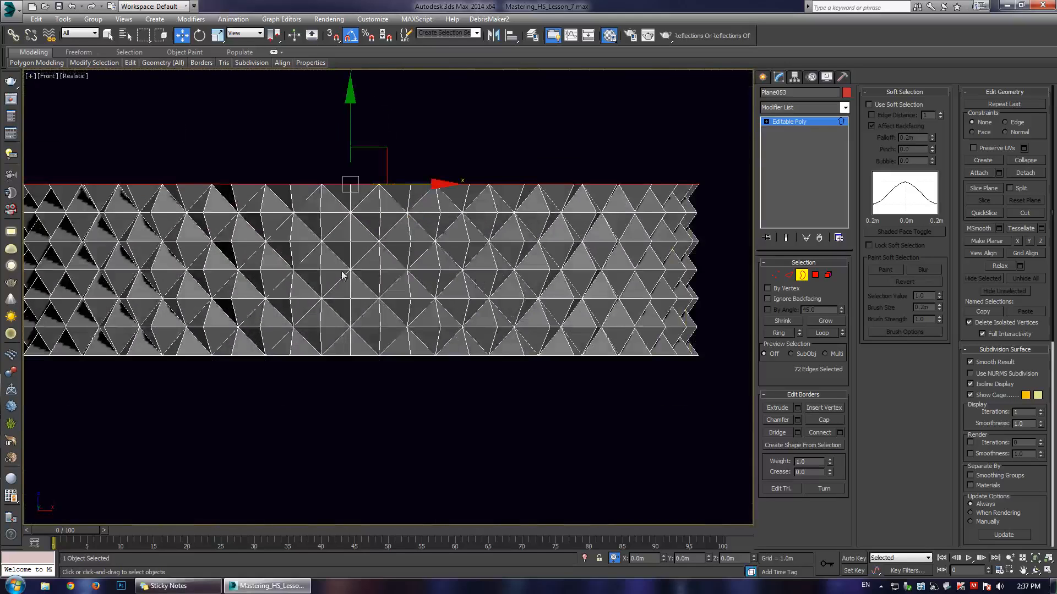
{"action": "key", "text": "alt+w"}
{"action": "right_click", "coordinate": [598, 380]}
{"action": "key", "text": "alt+w"}
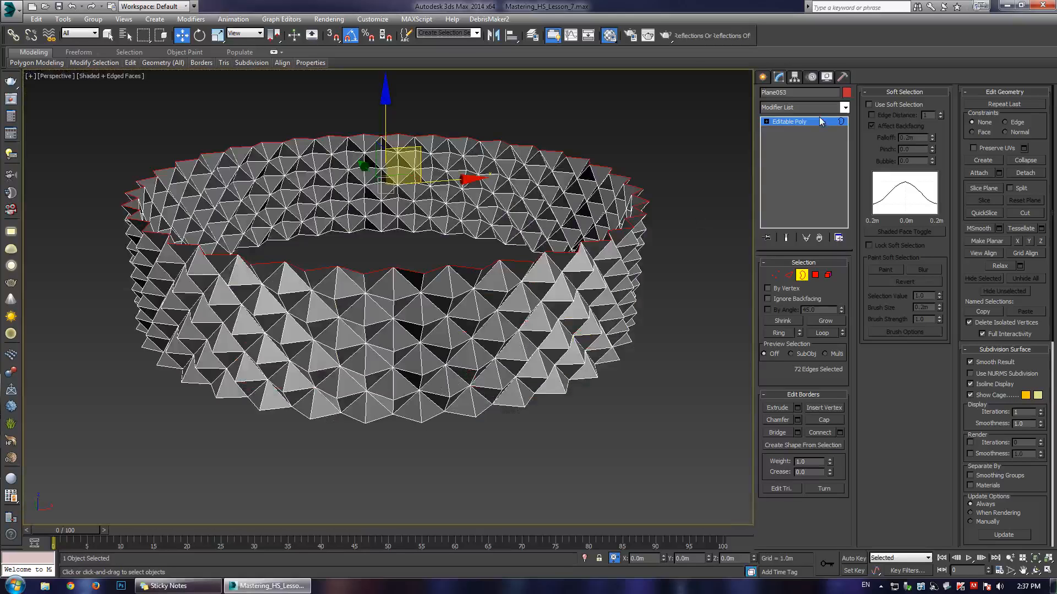
- Try a TurboSmooth modifier on the whole ring and view the smoothed surface without edged faces
{"action": "left_click", "coordinate": [820, 121]}
{"action": "left_click", "coordinate": [844, 107]}
{"action": "scroll", "coordinate": [796, 403], "scroll_direction": "down", "scroll_amount": 15}
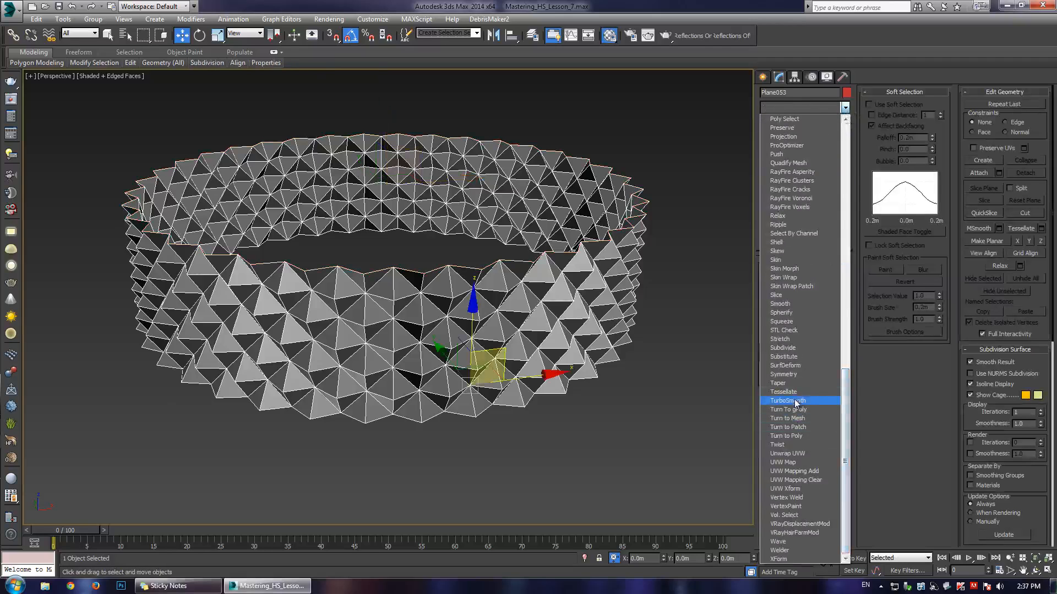
{"action": "left_click", "coordinate": [795, 401]}
{"action": "key", "text": "F4"}
{"action": "middle_click_drag", "start_coordinate": [622, 302], "coordinate": [252, 178], "text": "alt"}
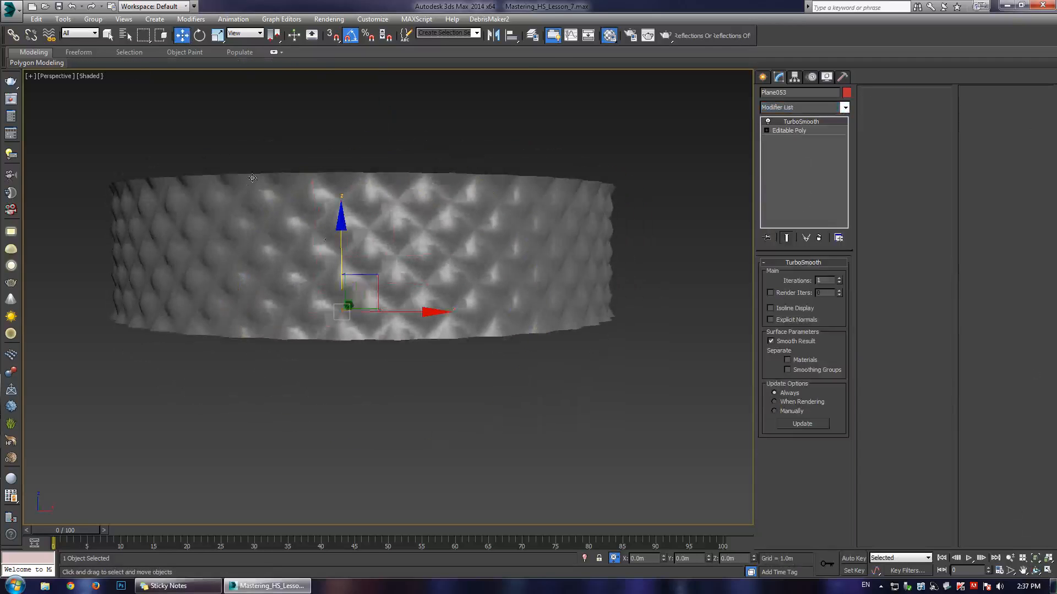
{"action": "middle_click_drag", "start_coordinate": [360, 294], "coordinate": [367, 299]}
- Delete the TurboSmooth modifier from the ring
{"action": "key", "text": "alt+w"}
{"action": "right_click", "coordinate": [600, 194]}
{"action": "key", "text": "alt+w"}
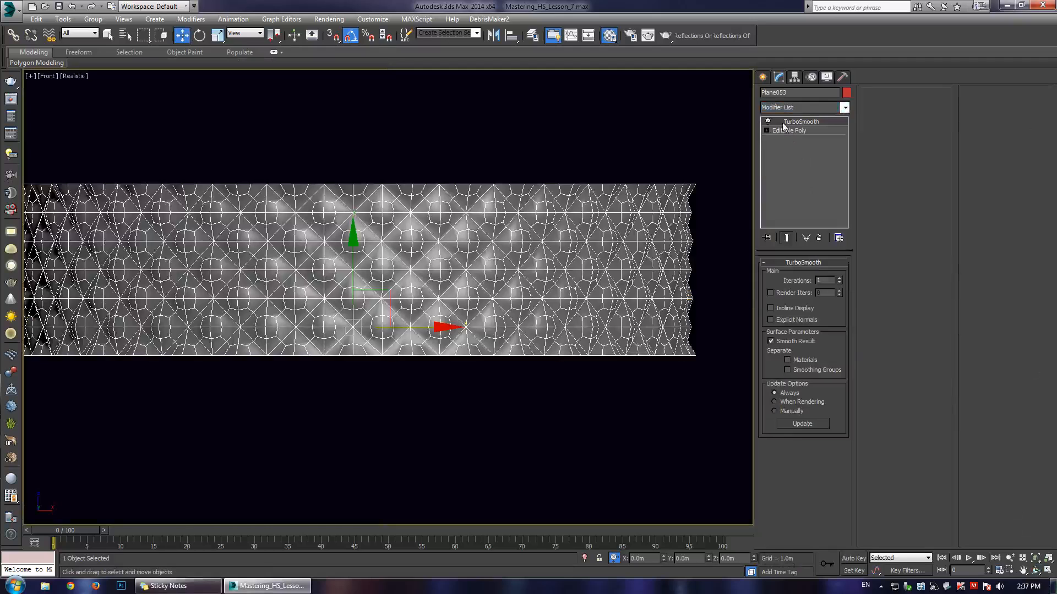
{"action": "right_click", "coordinate": [782, 122]}
{"action": "left_click", "coordinate": [792, 138]}
- In the Front view, select all the ring's inner edges, leaving out the upper and lower border edges
{"action": "left_click", "coordinate": [766, 122]}
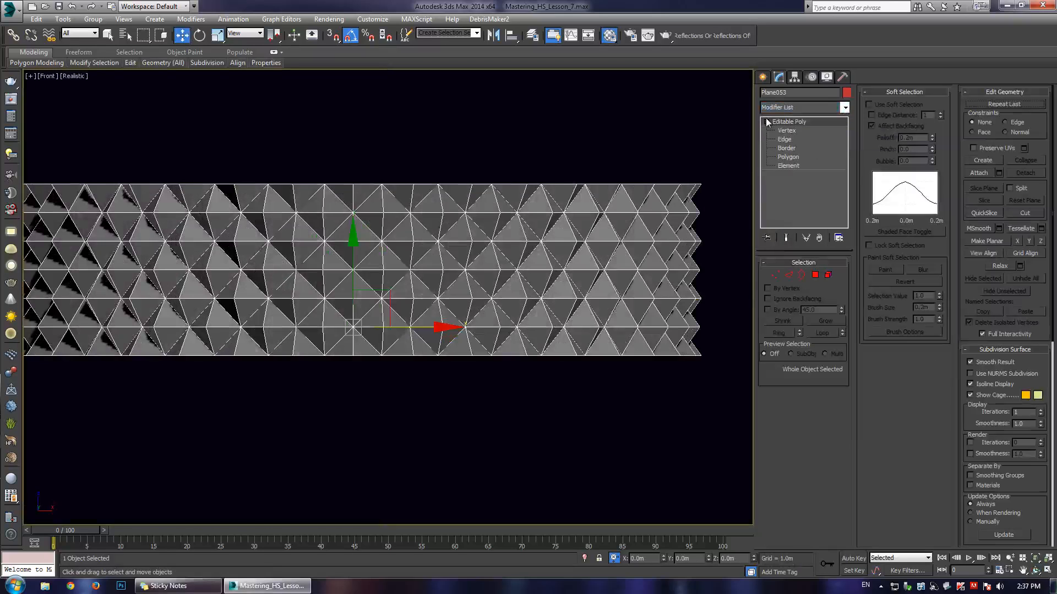
{"action": "left_click", "coordinate": [785, 139]}
{"action": "scroll", "coordinate": [434, 313], "scroll_direction": "down", "scroll_amount": 2}
{"action": "left_click_drag", "start_coordinate": [188, 251], "coordinate": [764, 365]}
{"action": "middle_click_drag", "start_coordinate": [595, 277], "coordinate": [573, 290]}
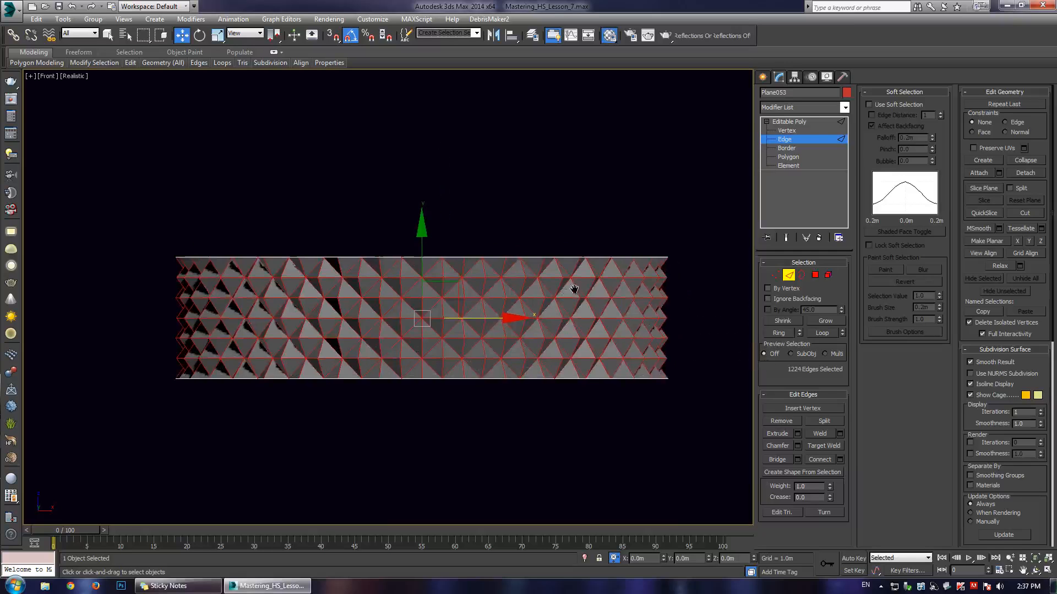
- Chamfer the selected pyramid edges by 0.048 m with one segment
{"action": "scroll", "coordinate": [574, 290], "scroll_direction": "up", "scroll_amount": 2}
{"action": "key", "text": "alt+w"}
{"action": "right_click", "coordinate": [579, 371]}
{"action": "key", "text": "alt+w"}
{"action": "key", "text": "ctrl+r"}
{"action": "left_click_drag", "start_coordinate": [451, 327], "coordinate": [467, 344]}
{"action": "scroll", "coordinate": [408, 318], "scroll_direction": "up", "scroll_amount": 2}
{"action": "right_click", "coordinate": [401, 324]}
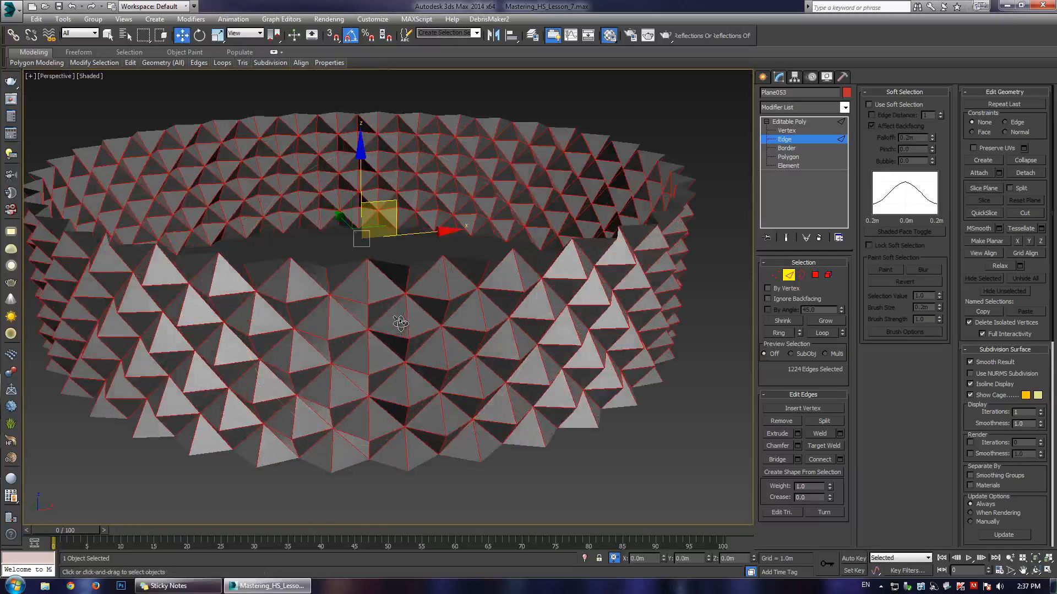
{"action": "scroll", "coordinate": [405, 306], "scroll_direction": "up", "scroll_amount": 2}
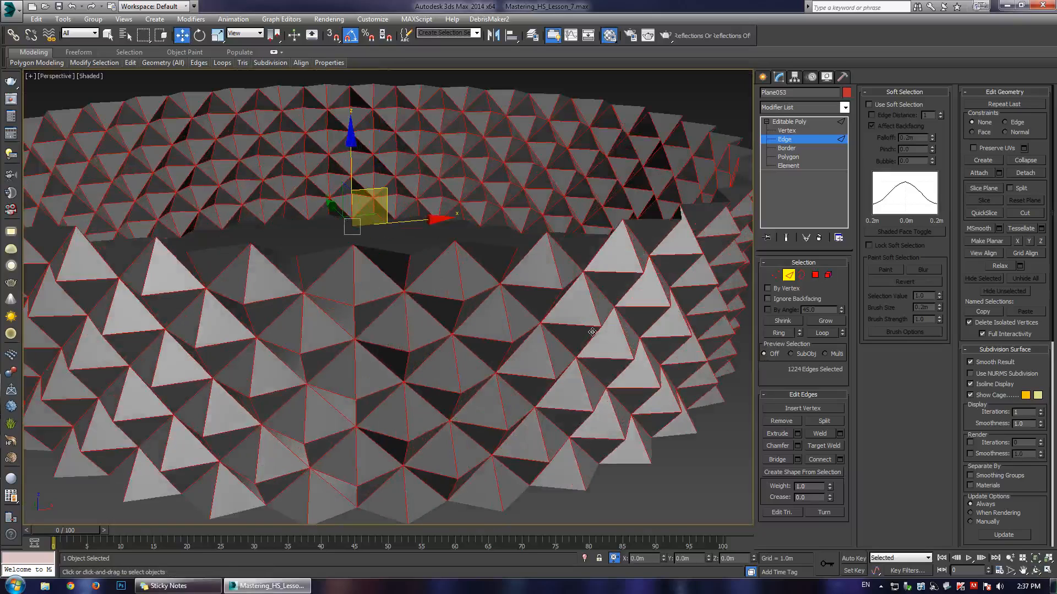
{"action": "left_click", "coordinate": [797, 446]}
{"action": "mouse_move", "coordinate": [403, 302]}
{"action": "left_mouse_down"}
{"action": "mouse_move", "coordinate": [407, 281]}
{"action": "mouse_move", "coordinate": [419, 292]}
{"action": "left_mouse_up"}
{"action": "scroll", "coordinate": [337, 302], "scroll_direction": "up", "scroll_amount": 6}
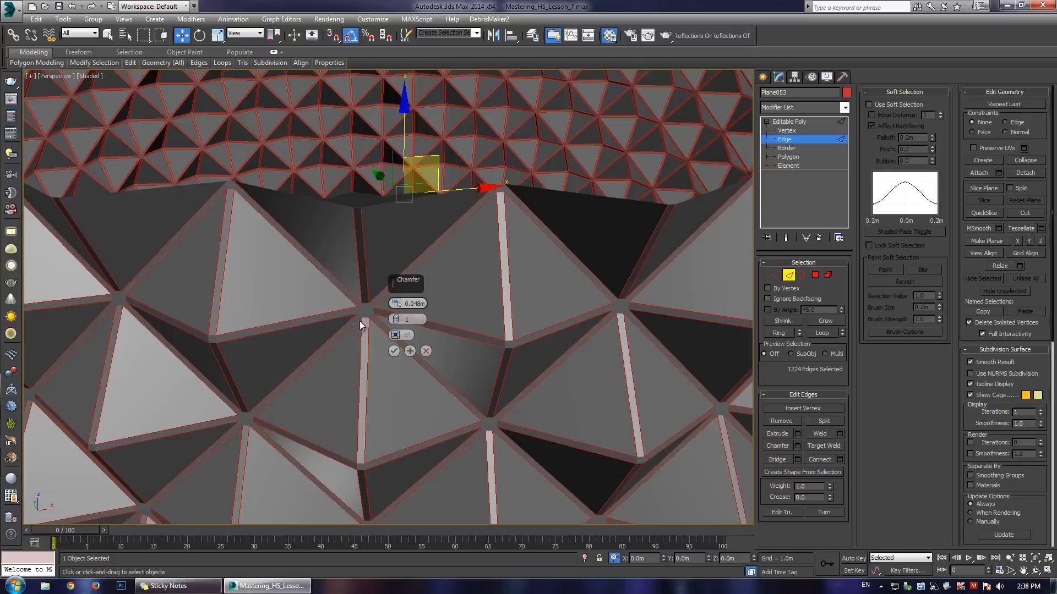
{"action": "left_click", "coordinate": [394, 353]}
{"action": "middle_click_drag", "start_coordinate": [300, 314], "coordinate": [430, 278]}
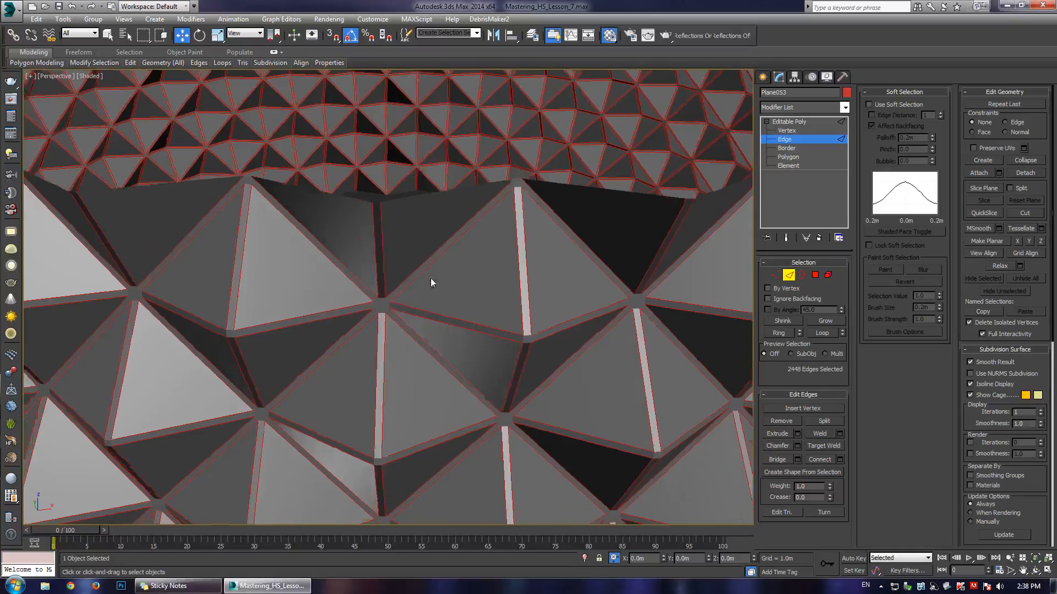
- Leave edge editing, add a Turn to Mesh modifier to the chamfered ring, and show edged faces
{"action": "left_click", "coordinate": [820, 140]}
{"action": "left_click", "coordinate": [844, 108]}
{"action": "left_click_drag", "start_coordinate": [845, 176], "coordinate": [845, 424]}
{"action": "scroll", "coordinate": [381, 325], "scroll_direction": "up", "scroll_amount": 2}
{"action": "key", "text": "F4"}
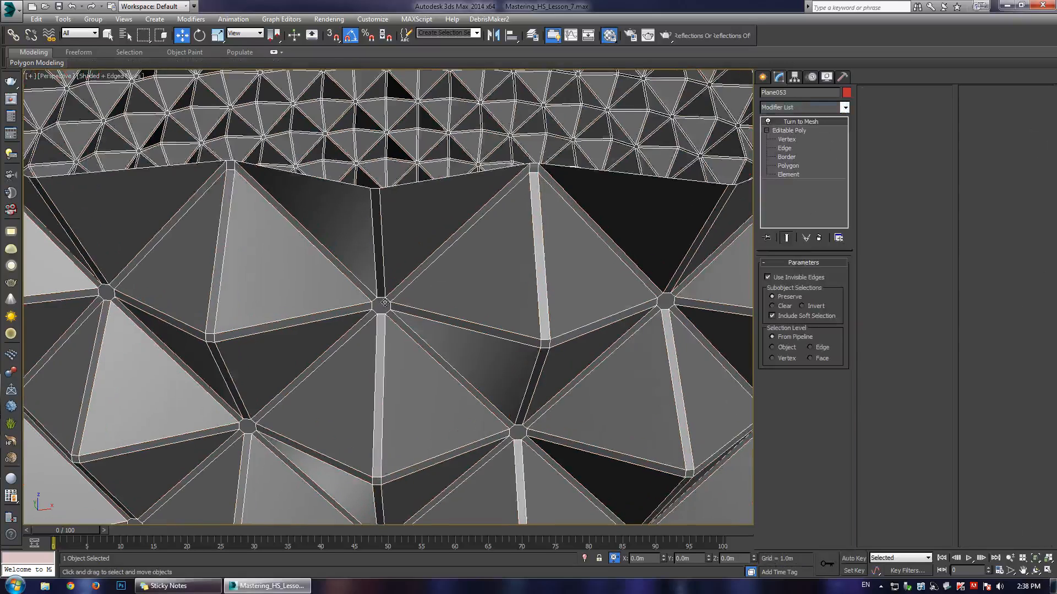
- Delete the Turn to Mesh modifier from the ring and add a TurboSmooth modifier in its place
{"action": "scroll", "coordinate": [380, 325], "scroll_direction": "up", "scroll_amount": 1}
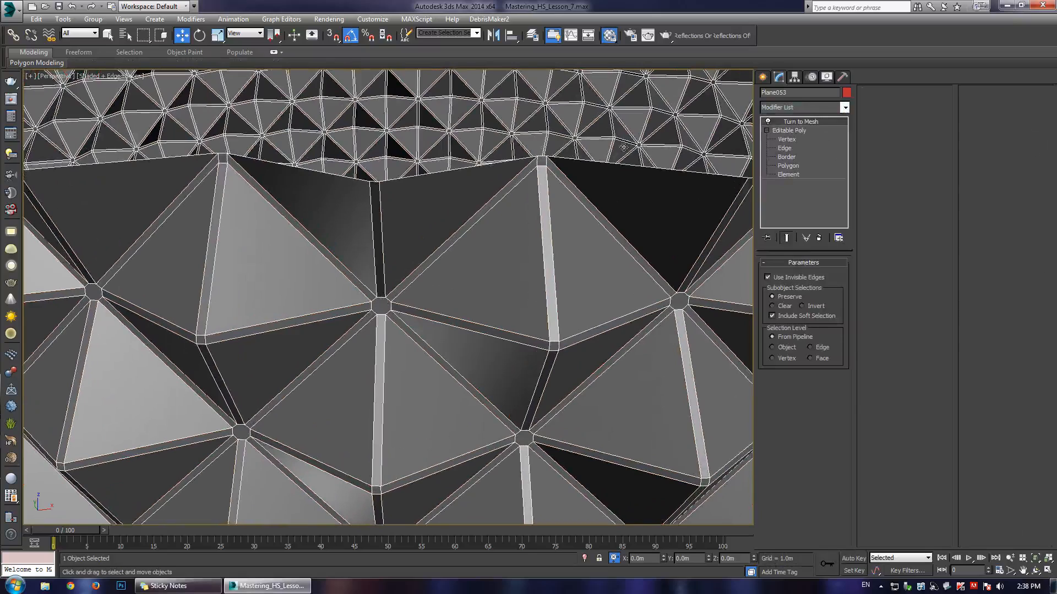
{"action": "right_click", "coordinate": [798, 122]}
{"action": "left_click", "coordinate": [798, 135]}
{"action": "left_click", "coordinate": [845, 107]}
{"action": "scroll", "coordinate": [810, 385], "scroll_direction": "down", "scroll_amount": 10}
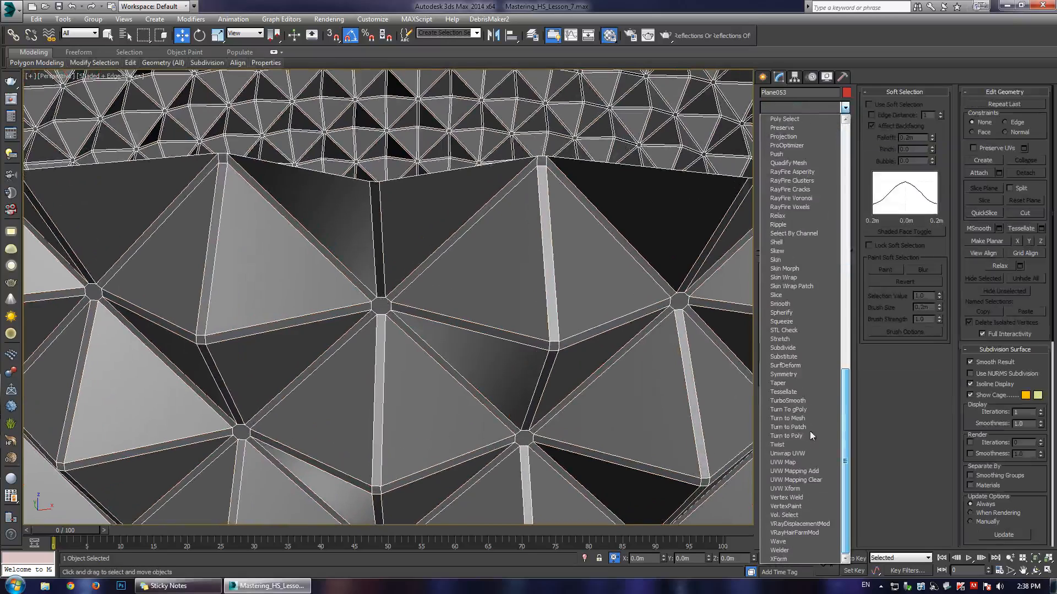
{"action": "left_click", "coordinate": [788, 401]}
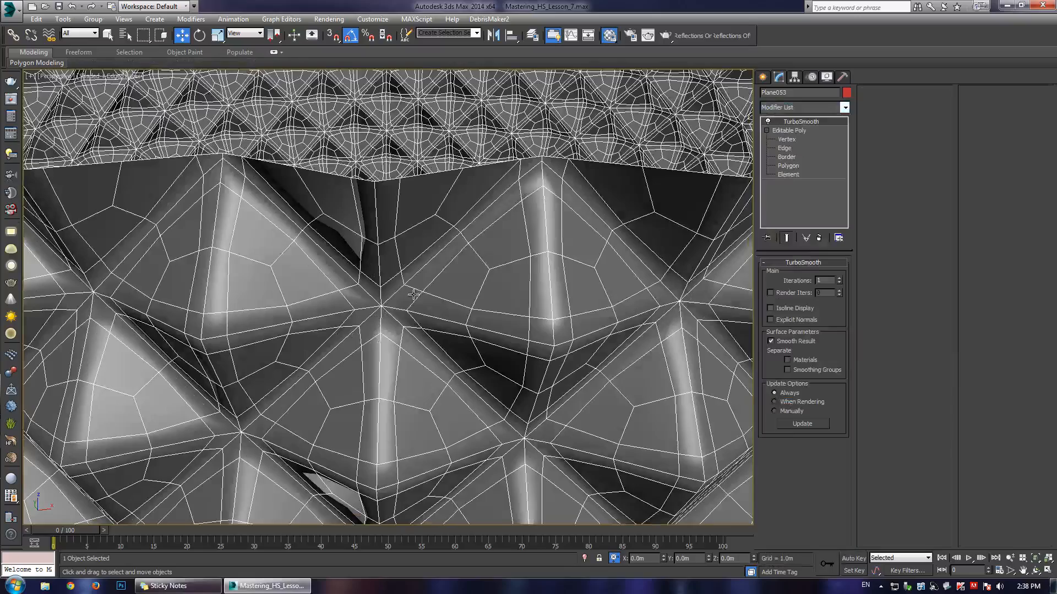
- Set the TurboSmooth iterations to 2 and check the smoothed ring with and without edged faces
{"action": "scroll", "coordinate": [419, 277], "scroll_direction": "down", "scroll_amount": 1}
{"action": "scroll", "coordinate": [419, 277], "scroll_direction": "down", "scroll_amount": 10}
{"action": "key", "text": "F4"}
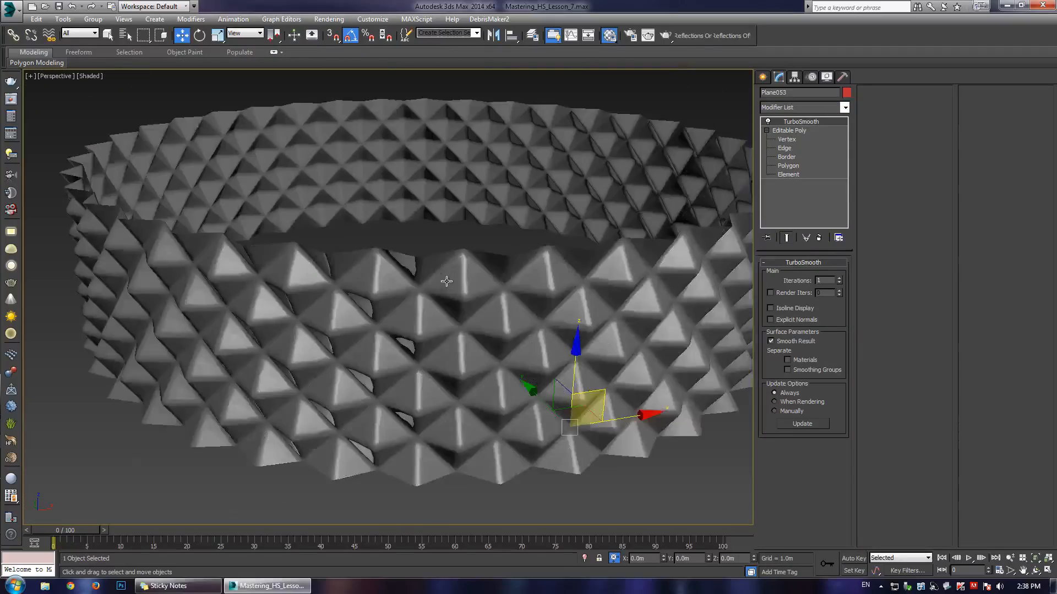
{"action": "mouse_move", "coordinate": [387, 309]}
{"action": "middle_mouse_down", "text": "alt"}
{"action": "mouse_move", "coordinate": [375, 278]}
{"action": "mouse_move", "coordinate": [376, 288]}
{"action": "mouse_move", "coordinate": [436, 319]}
{"action": "middle_mouse_up", "text": "alt"}
{"action": "left_click", "coordinate": [838, 278]}
{"action": "key", "text": "F4"}
- Extrude the ring's upper border edges upward and flatten them into a level loop
{"action": "left_click", "coordinate": [784, 164]}
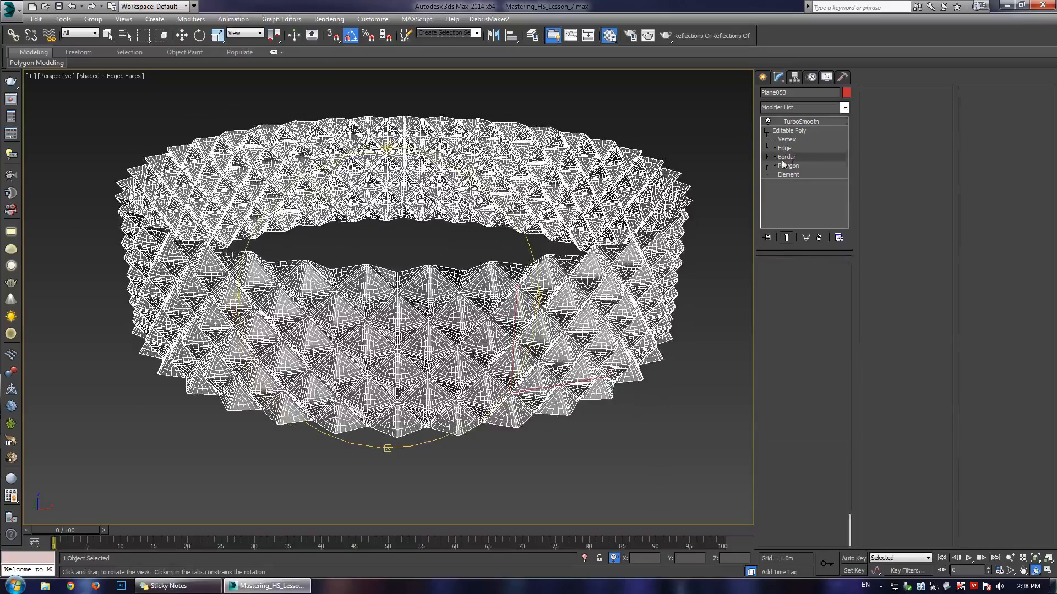
{"action": "left_click", "coordinate": [787, 157]}
{"action": "left_click", "coordinate": [446, 269]}
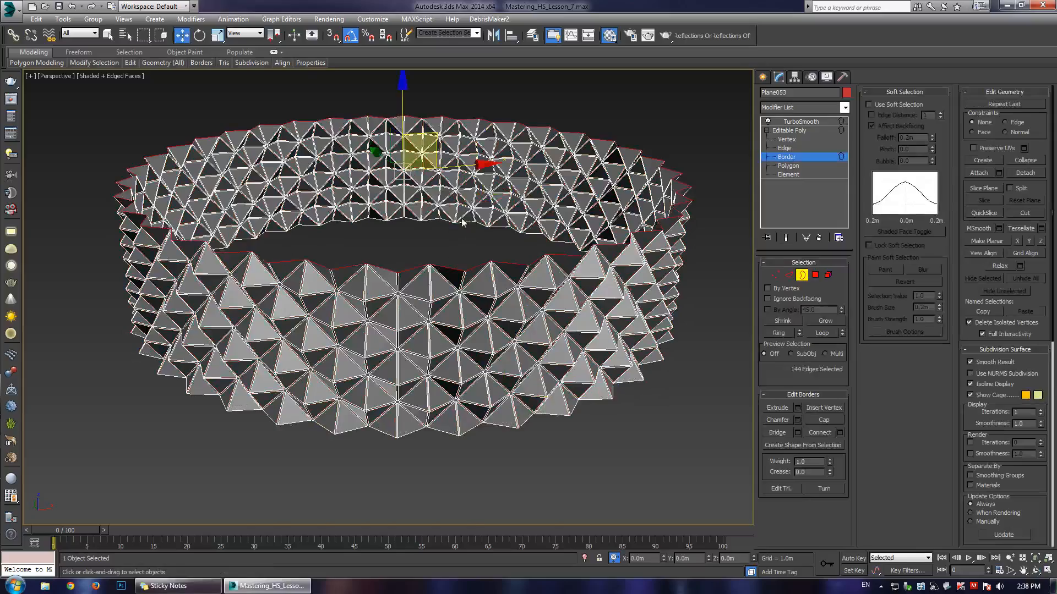
{"action": "scroll", "coordinate": [365, 255], "scroll_direction": "up", "scroll_amount": 5}
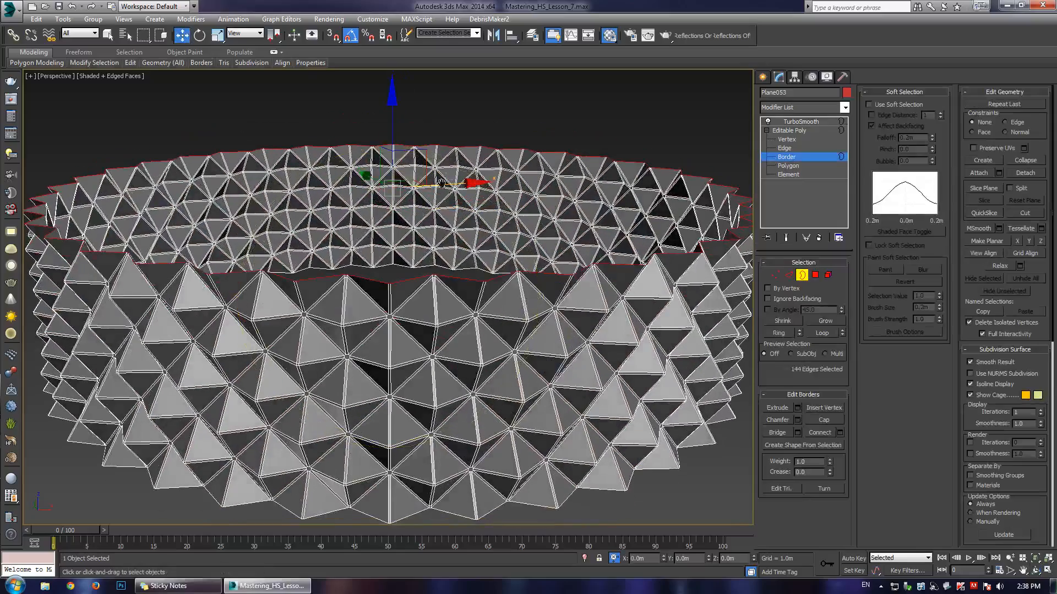
{"action": "middle_click_drag", "start_coordinate": [441, 183], "coordinate": [444, 192]}
{"action": "scroll", "coordinate": [445, 201], "scroll_direction": "up", "scroll_amount": 1}
{"action": "left_click_drag", "start_coordinate": [384, 138], "coordinate": [372, 140], "text": "shift"}
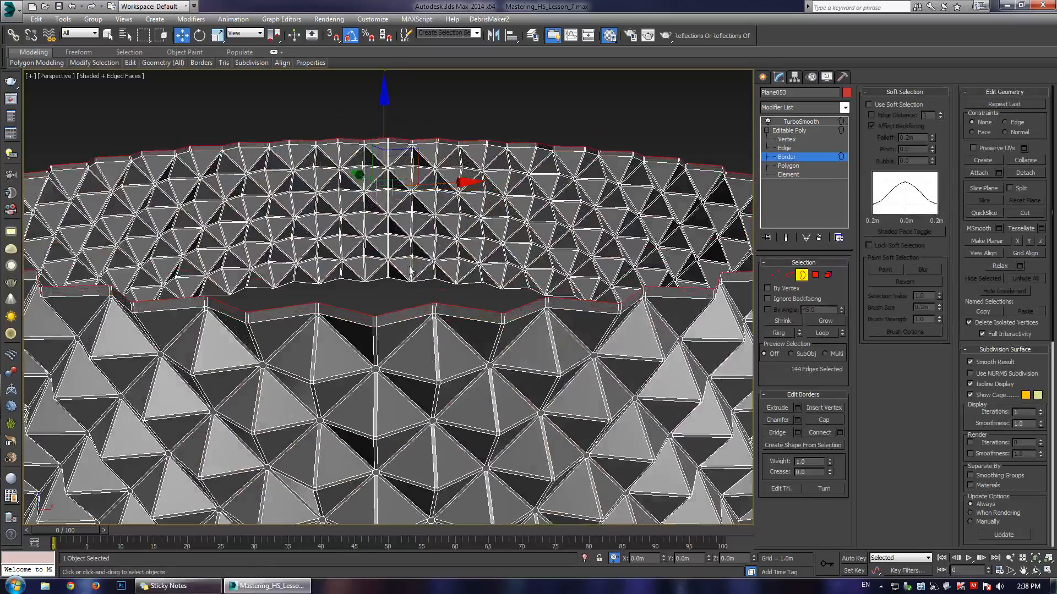
{"action": "right_click", "coordinate": [405, 220]}
{"action": "left_click", "coordinate": [377, 287]}
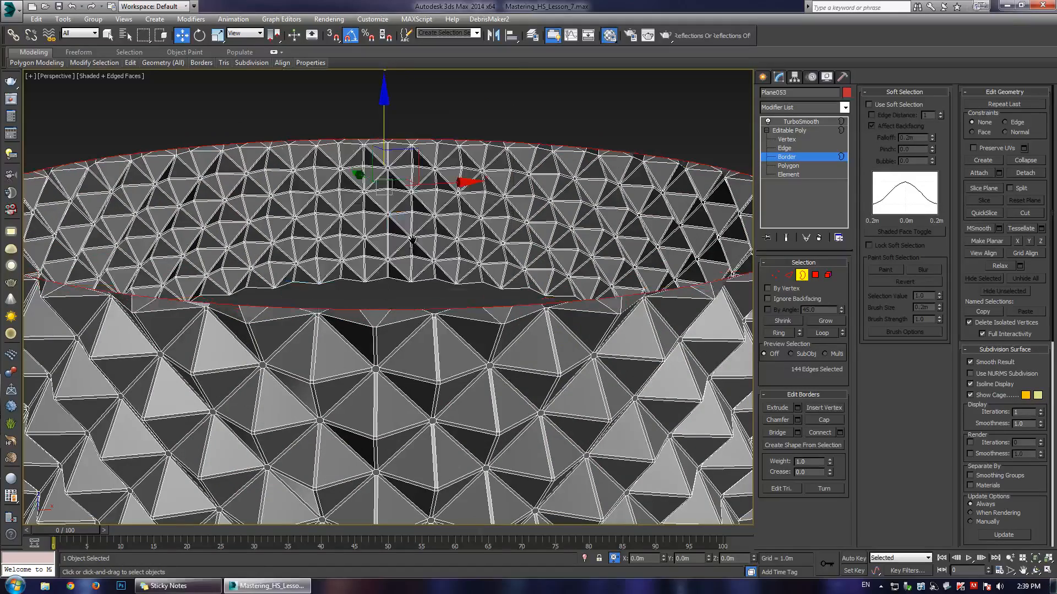
- Show the smoothed end result while editing and scale the ring's upper border slightly
{"action": "scroll", "coordinate": [408, 237], "scroll_direction": "down", "scroll_amount": 3}
{"action": "scroll", "coordinate": [424, 237], "scroll_direction": "up", "scroll_amount": 1}
{"action": "middle_click_drag", "start_coordinate": [421, 238], "coordinate": [379, 258], "text": "alt"}
{"action": "middle_click_drag", "start_coordinate": [400, 222], "coordinate": [401, 200], "text": "alt"}
{"action": "scroll", "coordinate": [390, 234], "scroll_direction": "up", "scroll_amount": 2}
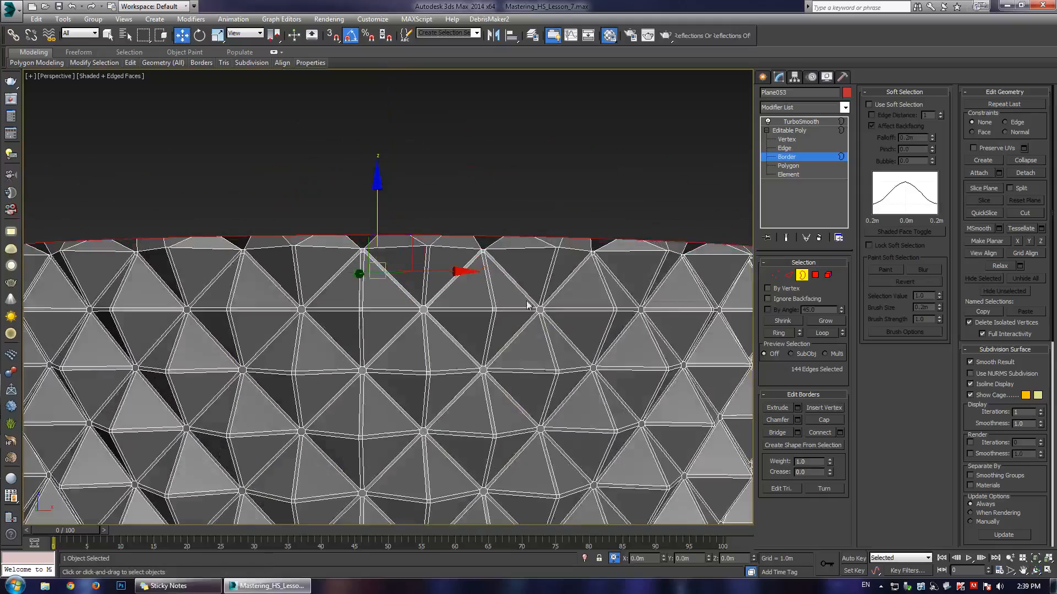
{"action": "left_click", "coordinate": [786, 238]}
{"action": "scroll", "coordinate": [434, 239], "scroll_direction": "up", "scroll_amount": 2}
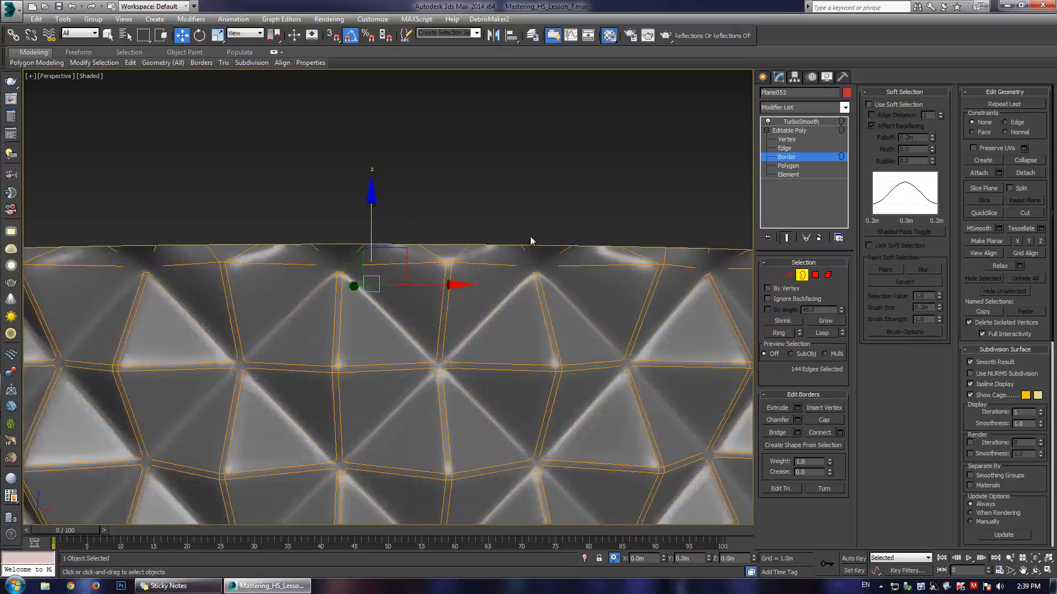
{"action": "scroll", "coordinate": [500, 248], "scroll_direction": "down", "scroll_amount": 2}
{"action": "middle_click_drag", "start_coordinate": [499, 249], "coordinate": [439, 344], "text": "alt"}
{"action": "middle_click_drag", "start_coordinate": [439, 483], "coordinate": [400, 253]}
{"action": "key", "text": "r"}
{"action": "left_click_drag", "start_coordinate": [373, 156], "coordinate": [382, 152]}
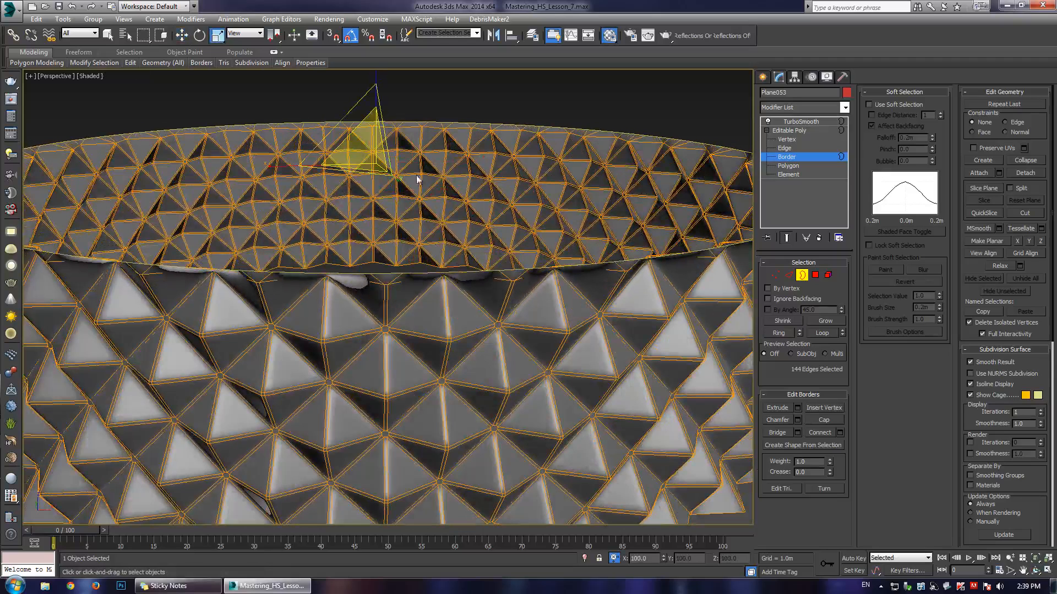
- Extend the upper border upward into a straight band with close supporting loops at its lower and upper rims
{"action": "middle_click_drag", "start_coordinate": [430, 238], "coordinate": [398, 233], "text": "alt"}
{"action": "key", "text": "grave"}
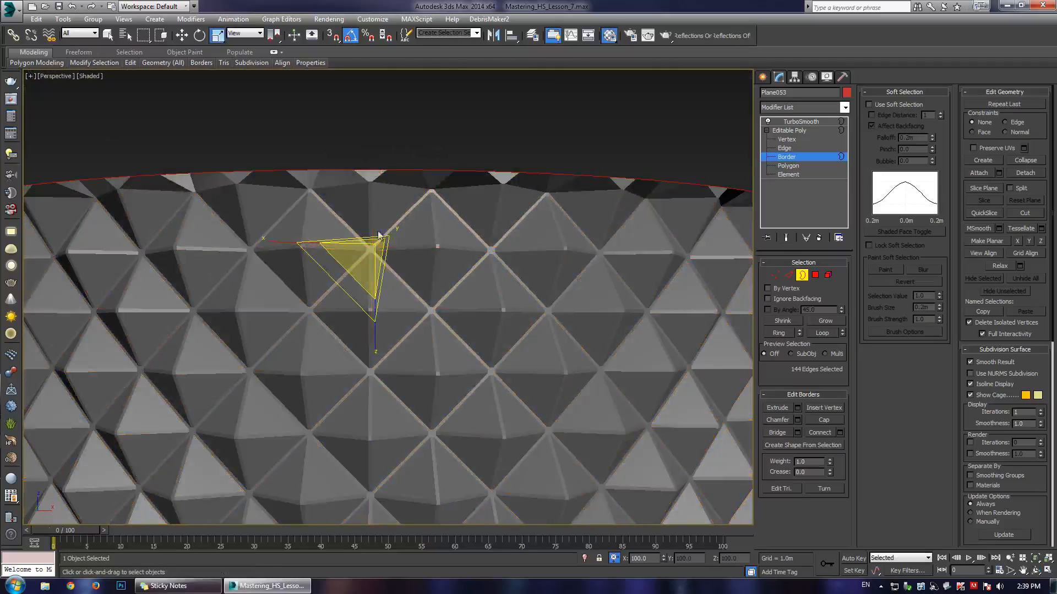
{"action": "key", "text": "w"}
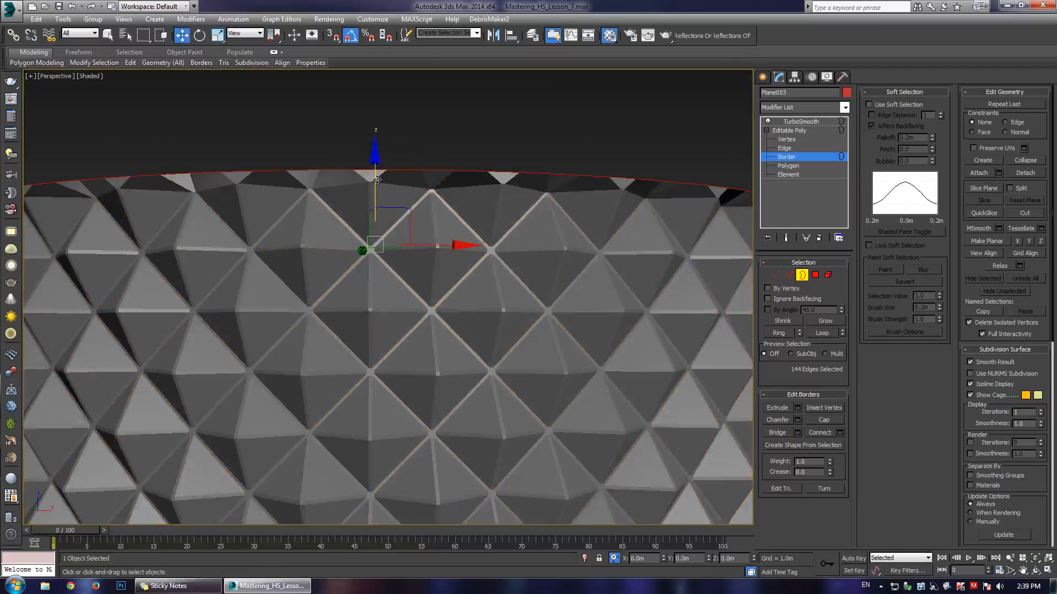
{"action": "mouse_move", "coordinate": [379, 175]}
{"action": "left_mouse_down"}
{"action": "mouse_move", "coordinate": [374, 190]}
{"action": "mouse_move", "coordinate": [375, 155]}
{"action": "left_mouse_up"}
{"action": "key", "text": "F4"}
{"action": "mouse_move", "coordinate": [374, 247]}
{"action": "middle_mouse_down", "text": "alt"}
{"action": "mouse_move", "coordinate": [371, 274]}
{"action": "mouse_move", "coordinate": [375, 167]}
{"action": "mouse_move", "coordinate": [406, 350]}
{"action": "mouse_move", "coordinate": [419, 171]}
{"action": "mouse_move", "coordinate": [439, 179]}
{"action": "mouse_move", "coordinate": [417, 201]}
{"action": "middle_mouse_up", "text": "alt"}
{"action": "key", "text": "F4"}
{"action": "key", "text": "shift+e"}
{"action": "key", "text": "F4"}
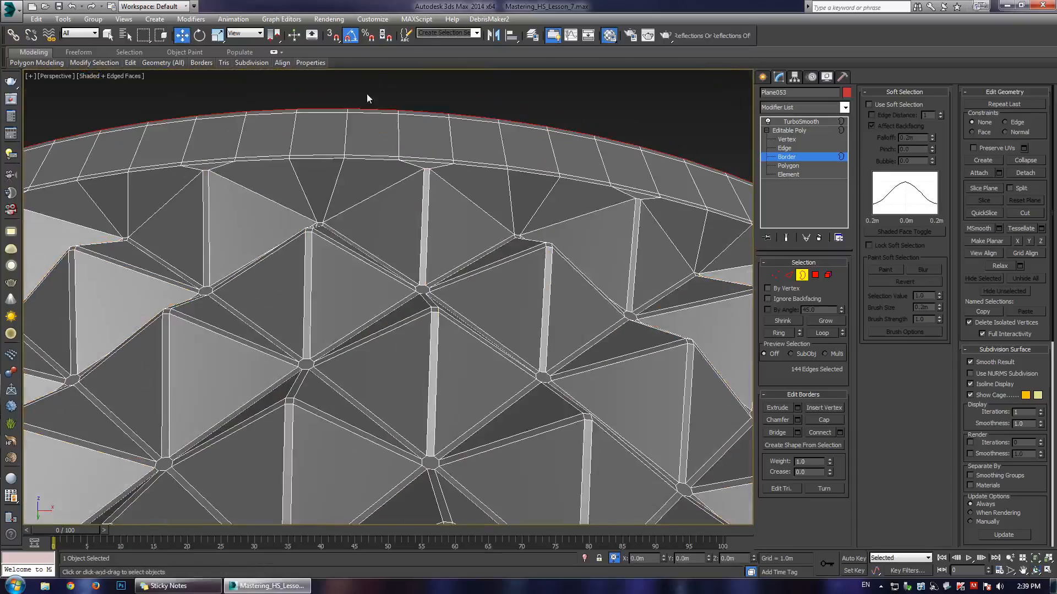
- Select the band's horizontal edge loops at both rims and scale them slightly larger in the smoothed preview
{"action": "key", "text": "2"}
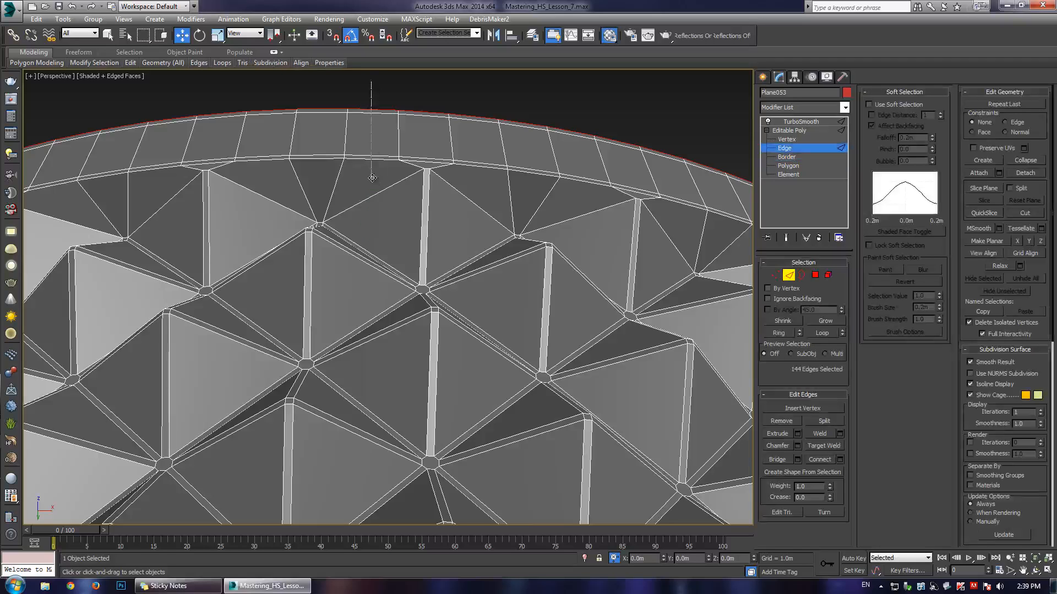
{"action": "key", "text": "shift+e"}
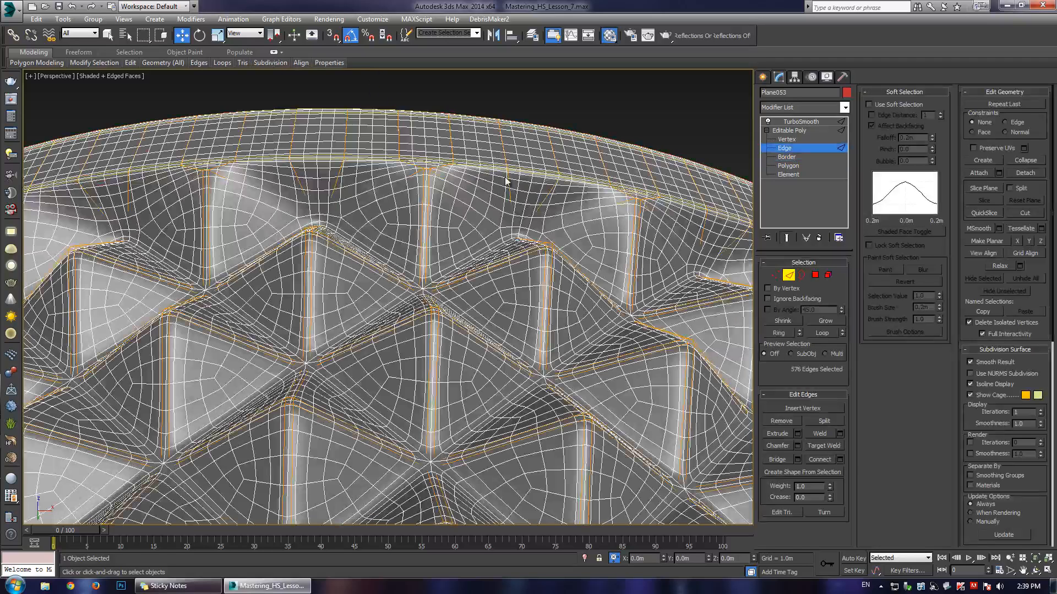
{"action": "key", "text": "F4"}
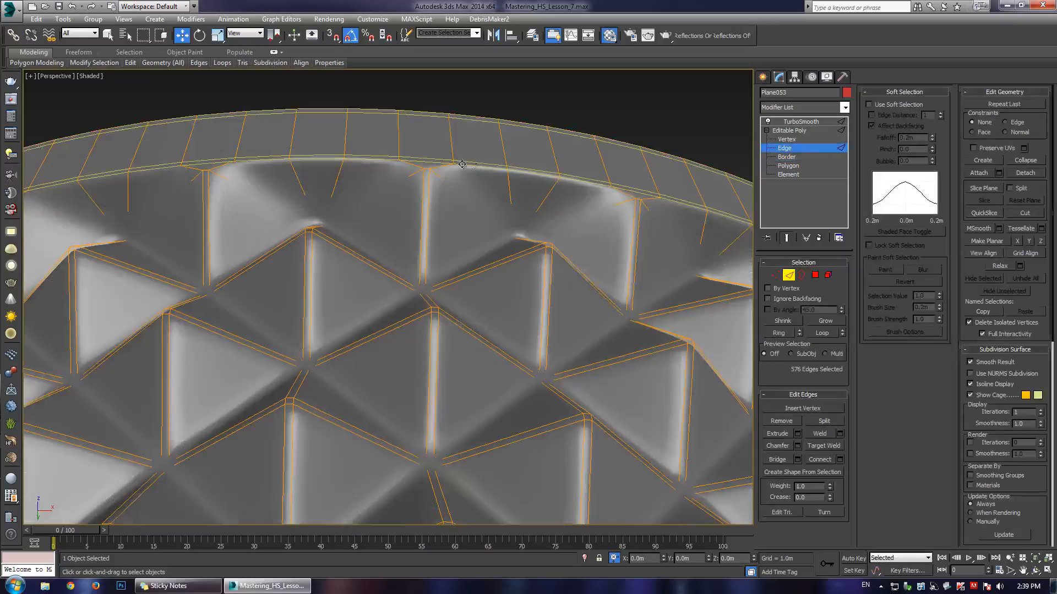
{"action": "middle_click_drag", "start_coordinate": [462, 164], "coordinate": [548, 416]}
{"action": "key", "text": "r"}
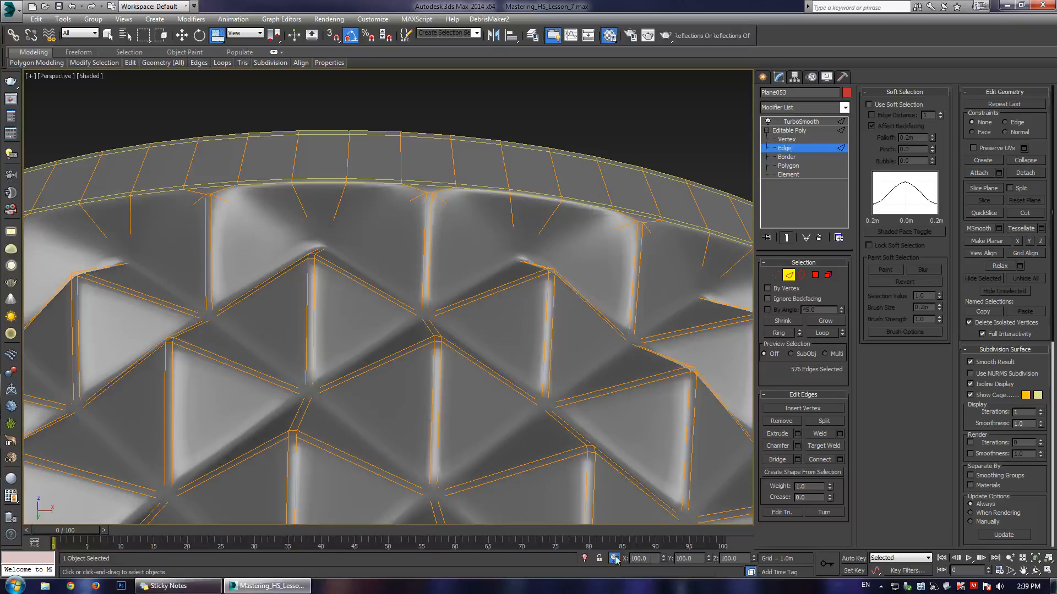
{"action": "left_click_drag", "start_coordinate": [664, 558], "coordinate": [613, 74]}
{"action": "right_click", "coordinate": [612, 74]}
{"action": "left_click_drag", "start_coordinate": [663, 559], "coordinate": [659, 85]}
{"action": "right_click", "coordinate": [658, 84]}
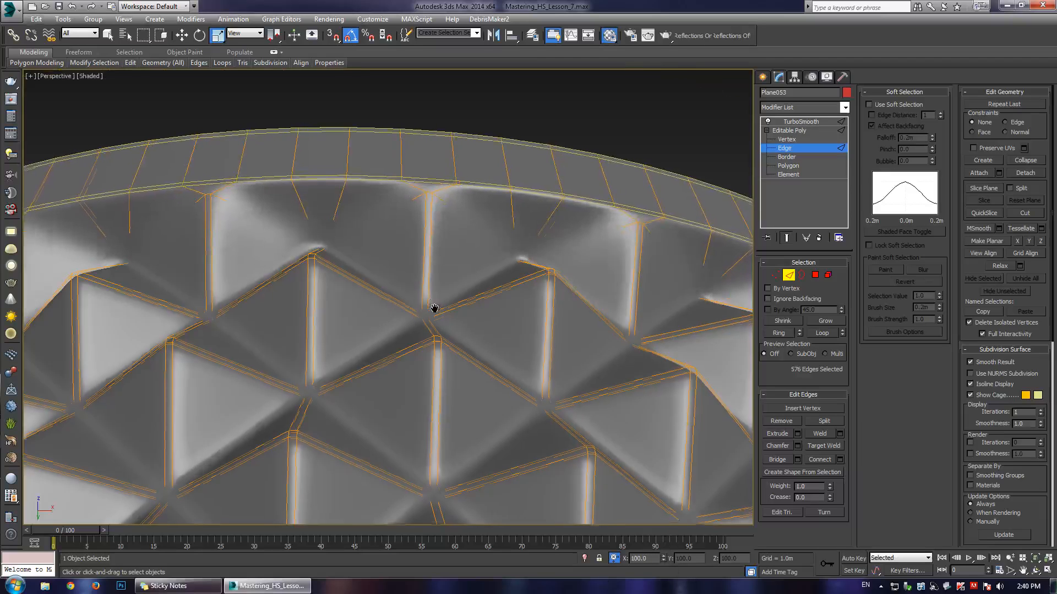
- Move the selected band loops down by about 0.107 m along Z, closer to the pyramids
{"action": "middle_click_drag", "start_coordinate": [434, 308], "coordinate": [405, 407], "text": "alt"}
{"action": "scroll", "coordinate": [413, 339], "scroll_direction": "down", "scroll_amount": 3}
{"action": "key", "text": "w"}
{"action": "scroll", "coordinate": [415, 393], "scroll_direction": "down", "scroll_amount": 3}
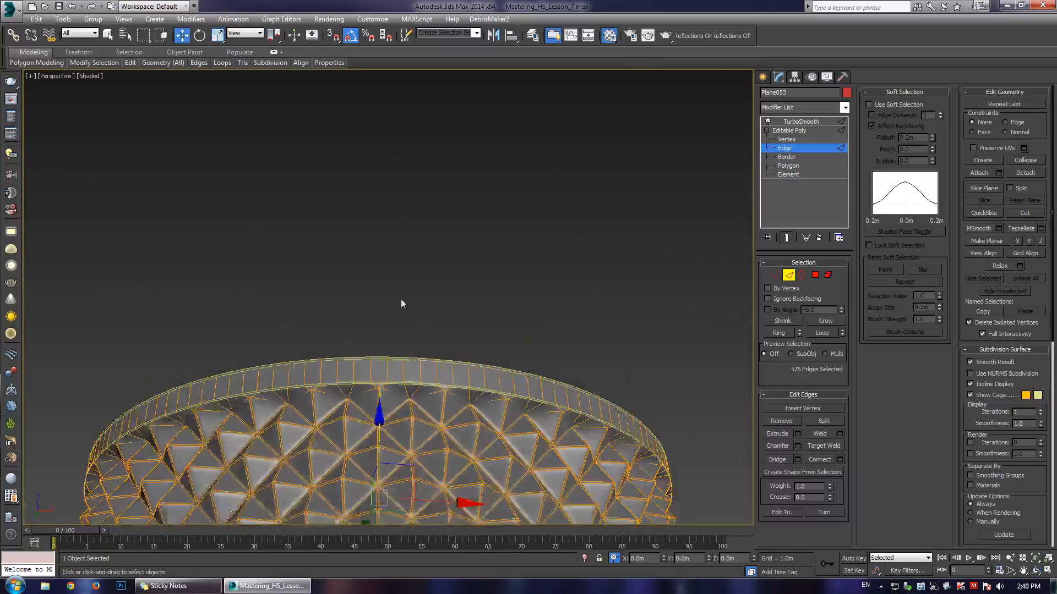
{"action": "scroll", "coordinate": [390, 372], "scroll_direction": "up", "scroll_amount": 5}
{"action": "left_click_drag", "start_coordinate": [388, 368], "coordinate": [390, 371]}
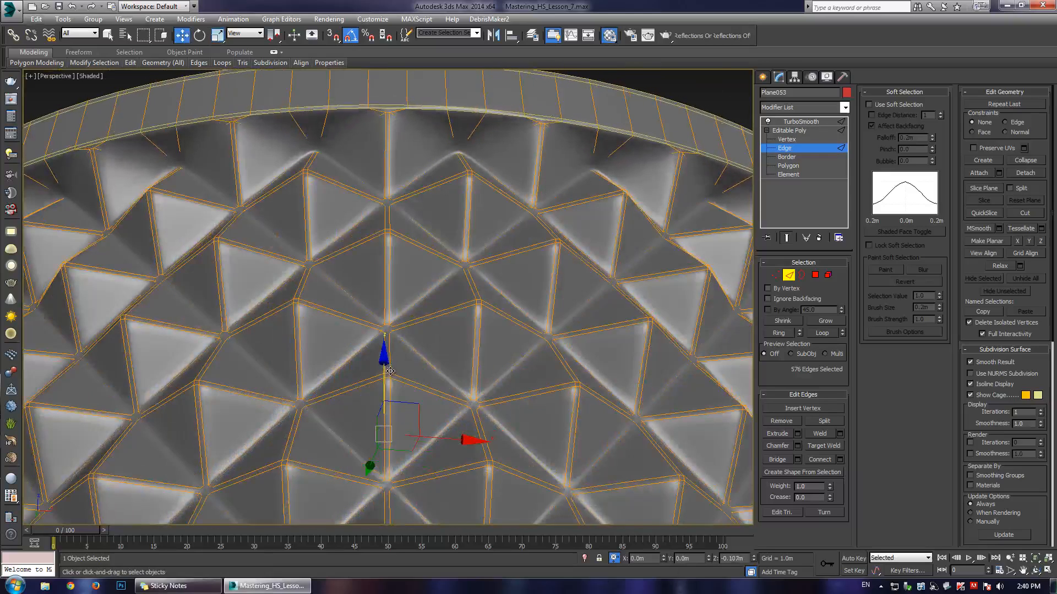
- Leave edge editing, deselect the ring and examine the smoothed band from the outside and above
{"action": "scroll", "coordinate": [394, 368], "scroll_direction": "down", "scroll_amount": 5}
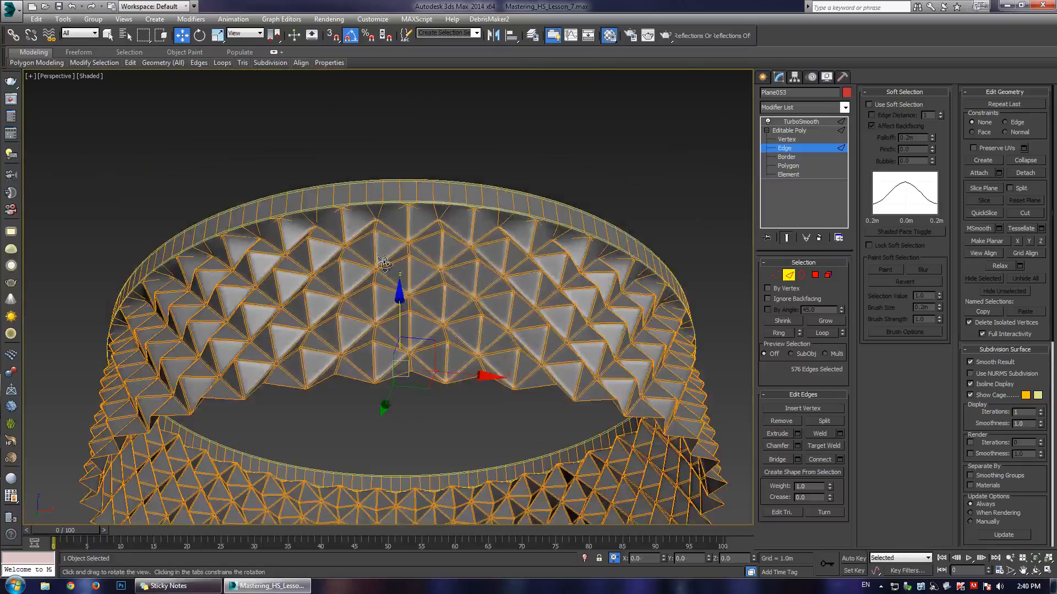
{"action": "middle_click_drag", "start_coordinate": [394, 367], "coordinate": [368, 326], "text": "alt"}
{"action": "middle_click_drag", "start_coordinate": [429, 405], "coordinate": [432, 294]}
{"action": "middle_click_drag", "start_coordinate": [432, 330], "coordinate": [466, 334], "text": "alt"}
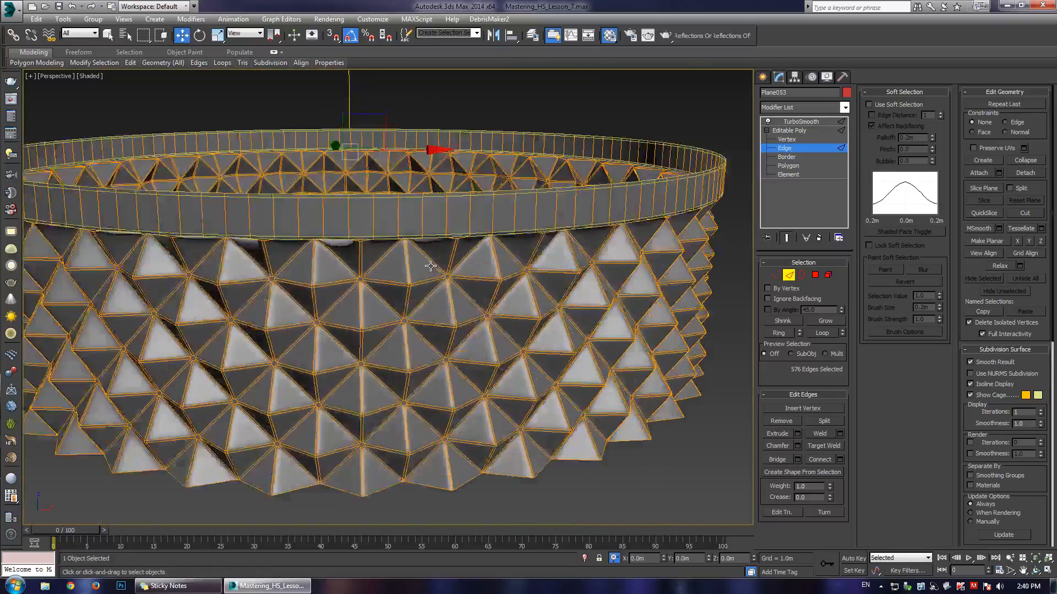
{"action": "scroll", "coordinate": [466, 333], "scroll_direction": "up", "scroll_amount": 3}
{"action": "left_click", "coordinate": [802, 148]}
{"action": "left_click", "coordinate": [670, 91]}
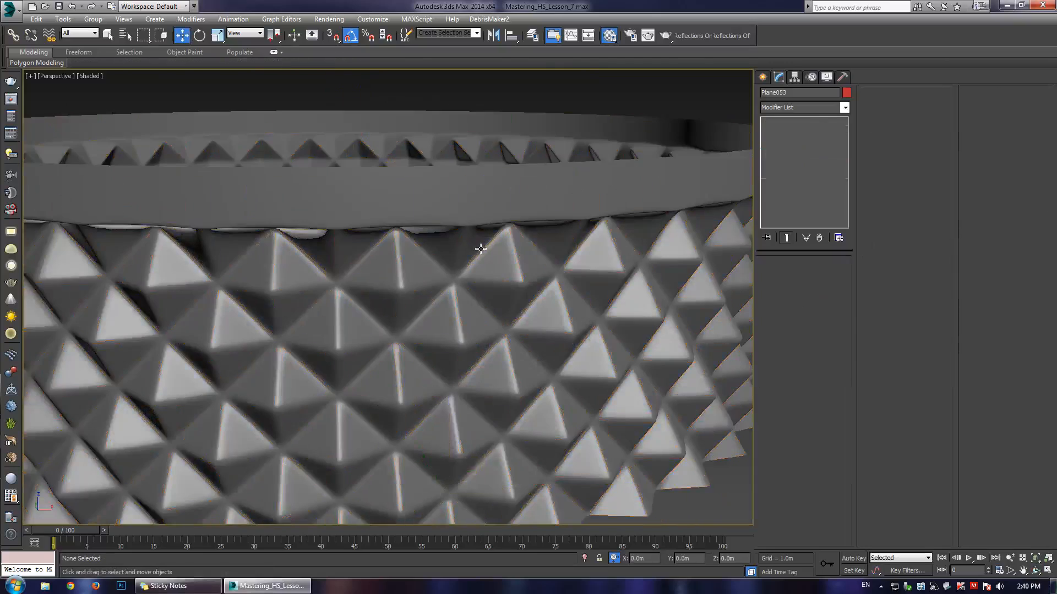
{"action": "scroll", "coordinate": [480, 247], "scroll_direction": "down", "scroll_amount": 4}
{"action": "mouse_move", "coordinate": [352, 226]}
{"action": "middle_mouse_down", "text": "alt"}
{"action": "mouse_move", "coordinate": [358, 287]}
{"action": "mouse_move", "coordinate": [404, 332]}
{"action": "mouse_move", "coordinate": [355, 281]}
{"action": "mouse_move", "coordinate": [350, 239]}
{"action": "mouse_move", "coordinate": [391, 223]}
{"action": "mouse_move", "coordinate": [439, 259]}
{"action": "mouse_move", "coordinate": [413, 276]}
{"action": "mouse_move", "coordinate": [385, 254]}
{"action": "mouse_move", "coordinate": [396, 287]}
{"action": "mouse_move", "coordinate": [424, 297]}
{"action": "middle_mouse_up", "text": "alt"}
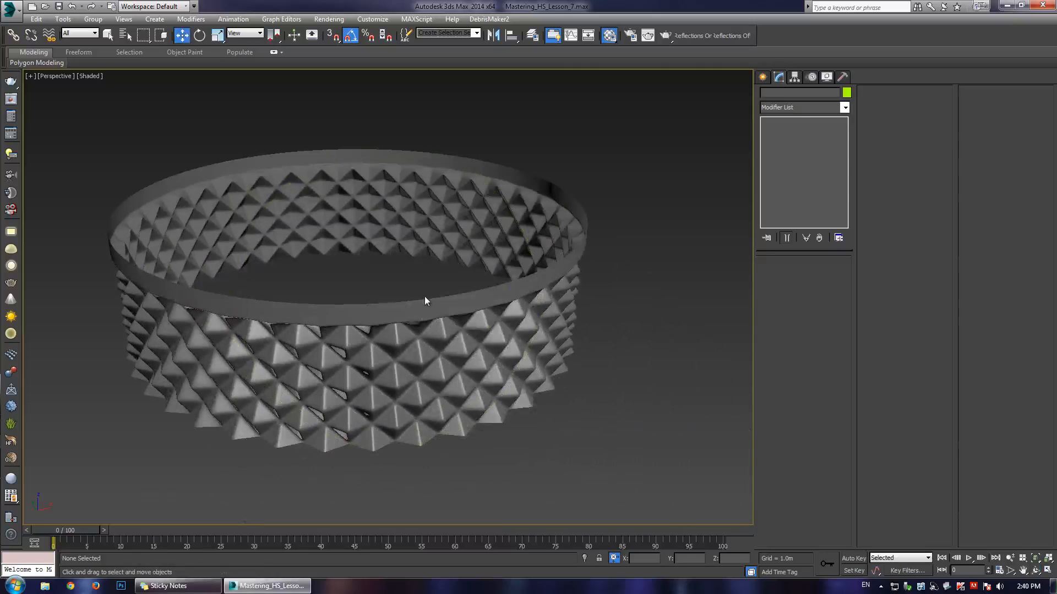
- Reselect the ring, show edged faces, and select only the band's top border
{"action": "key", "text": "w"}
{"action": "left_click", "coordinate": [424, 296]}
{"action": "key", "text": "F4"}
{"action": "left_click", "coordinate": [790, 157]}
{"action": "left_click", "coordinate": [409, 322]}
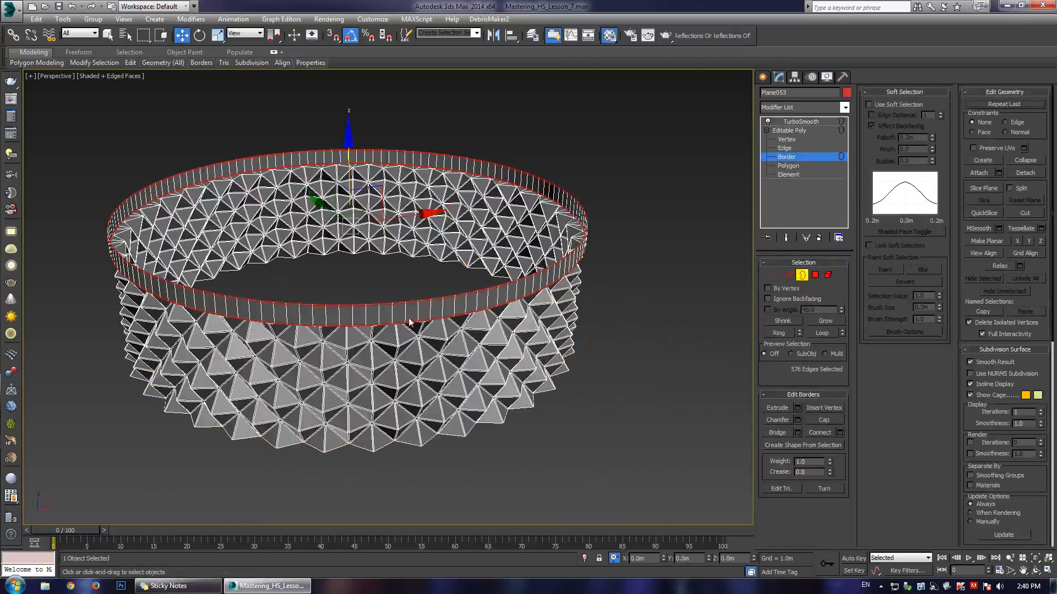
{"action": "left_click", "coordinate": [410, 300]}
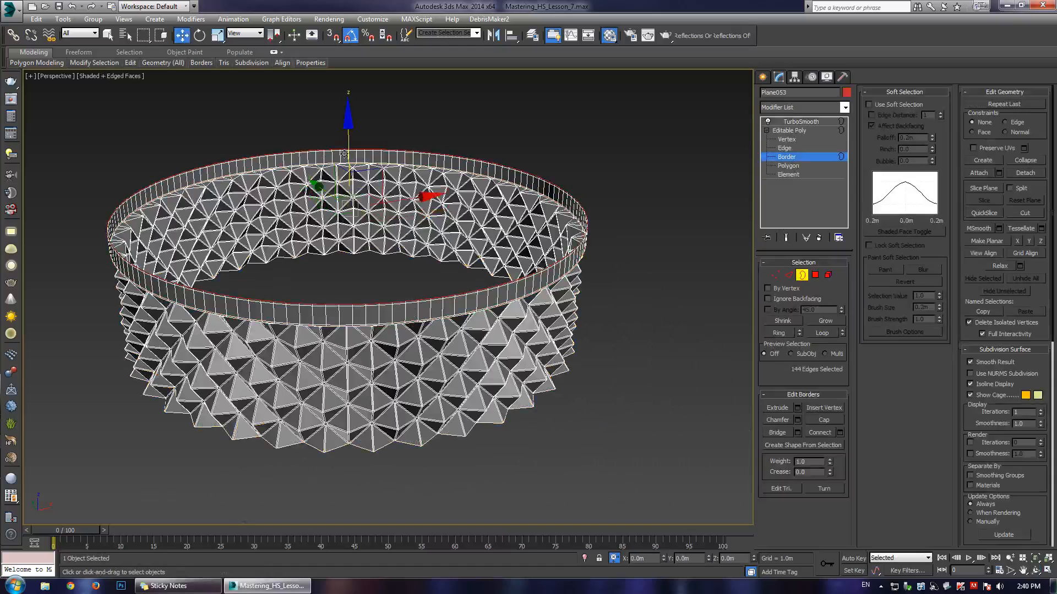
- Extrude the top border inward in several scaled stages to form a recessed top surface, and cap the remaining opening
{"action": "key", "text": "r"}
{"action": "left_click_drag", "start_coordinate": [351, 183], "coordinate": [362, 217]}
{"action": "key", "text": "w"}
{"action": "key", "text": "r"}
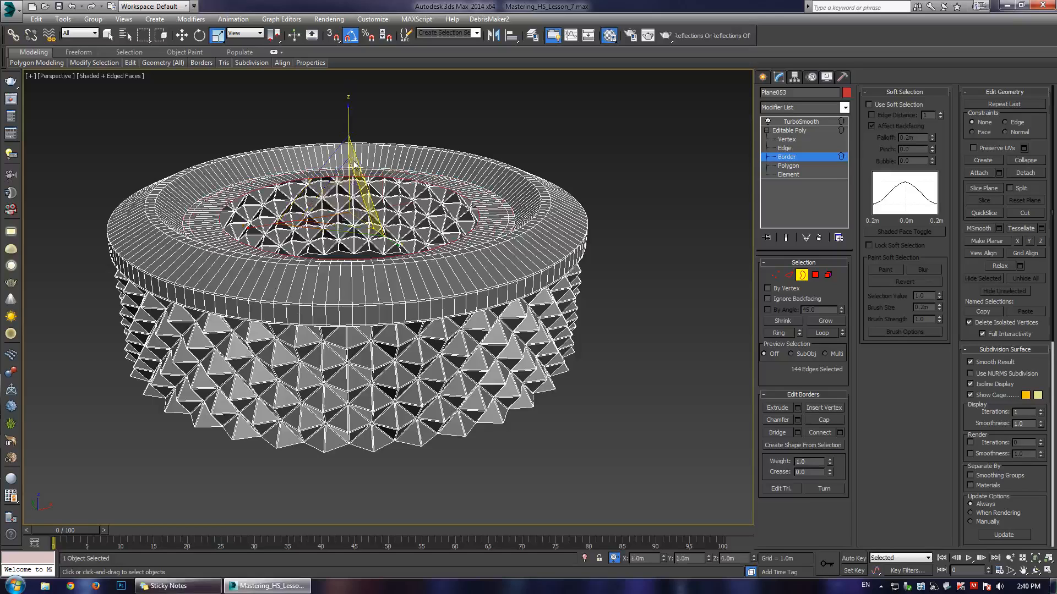
{"action": "key", "text": "w"}
{"action": "key", "text": "r"}
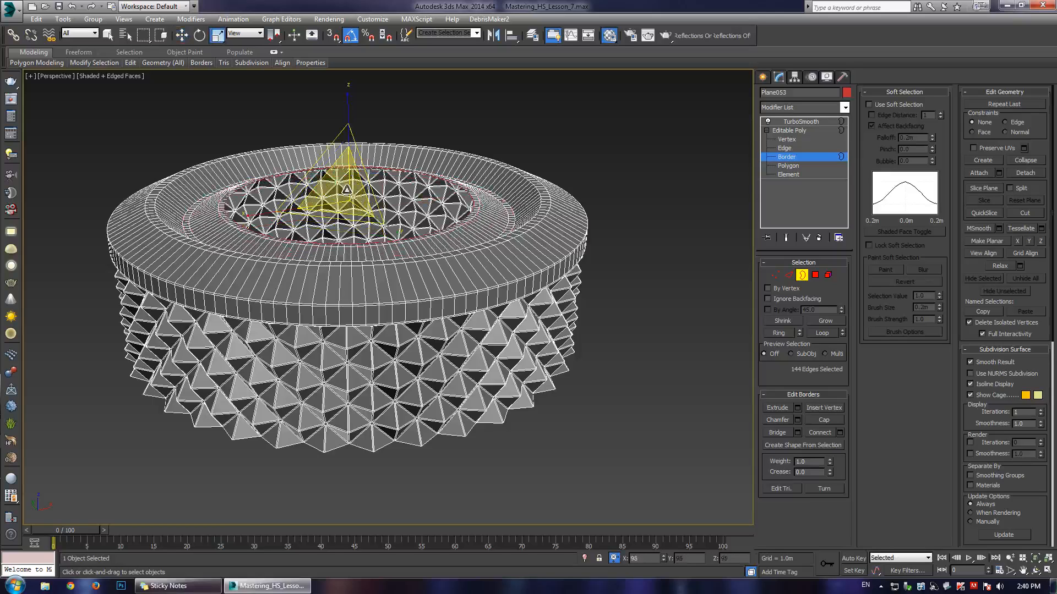
{"action": "left_click_drag", "start_coordinate": [352, 199], "coordinate": [357, 206], "text": "shift"}
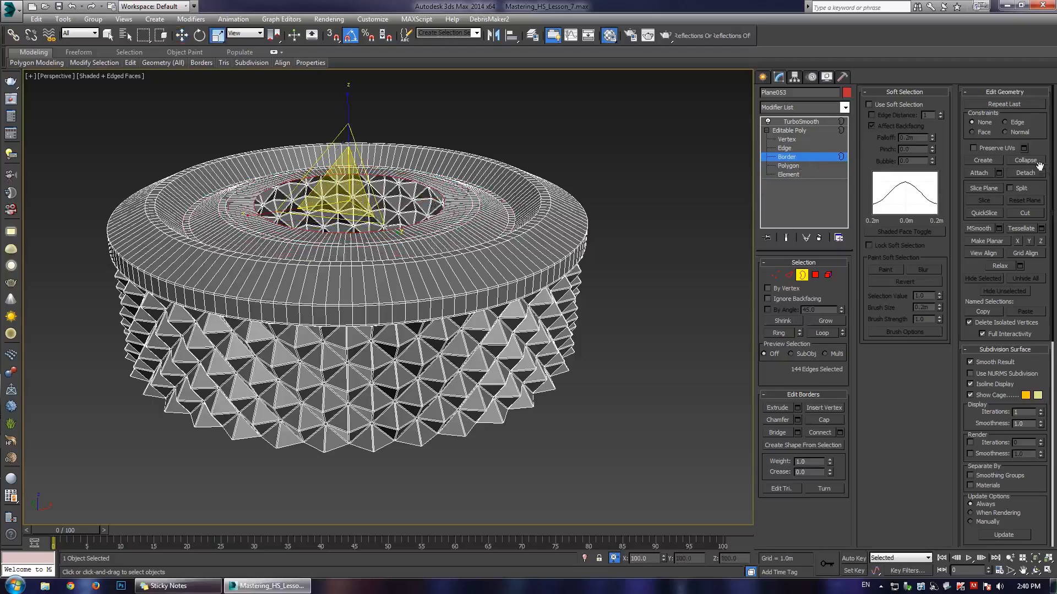
{"action": "left_click", "coordinate": [820, 421]}
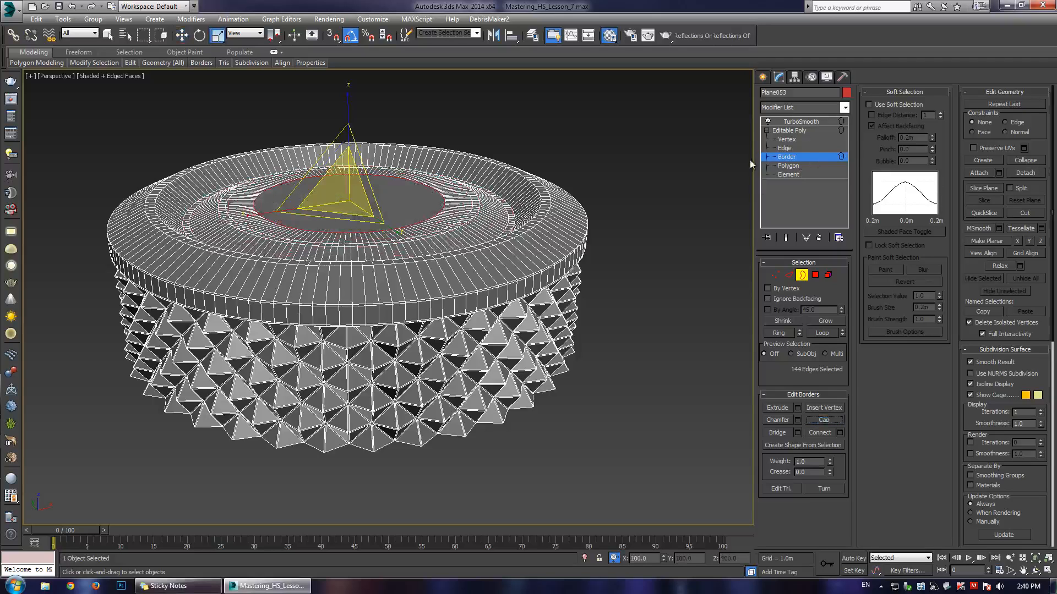
- Leave border editing, examine the smoothed capped part, and frame its lower pyramid edge with edged faces shown
{"action": "left_click", "coordinate": [801, 158]}
{"action": "left_click", "coordinate": [621, 134]}
{"action": "key", "text": "F4"}
{"action": "middle_click_drag", "start_coordinate": [408, 248], "coordinate": [479, 282], "text": "alt"}
{"action": "scroll", "coordinate": [389, 301], "scroll_direction": "down", "scroll_amount": 4}
{"action": "left_click", "coordinate": [404, 292]}
{"action": "key", "text": "z"}
{"action": "key", "text": "F4"}
{"action": "scroll", "coordinate": [480, 282], "scroll_direction": "up", "scroll_amount": 4}
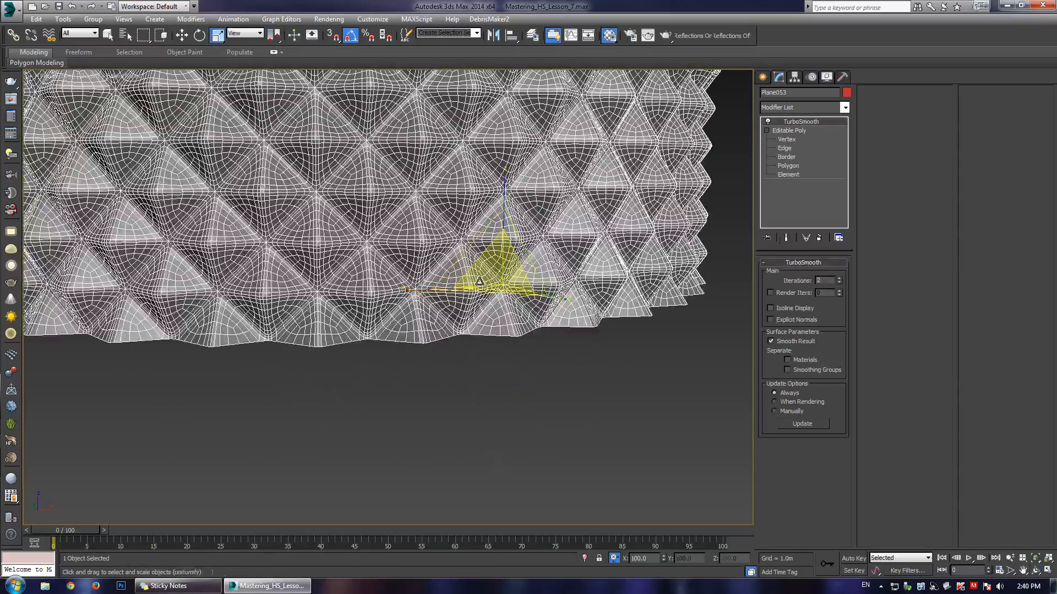
- Turn off the TurboSmooth modifier and display the part in a maximized Front view
{"action": "left_click", "coordinate": [768, 122]}
{"action": "middle_click_drag", "start_coordinate": [294, 362], "coordinate": [322, 355]}
{"action": "scroll", "coordinate": [322, 356], "scroll_direction": "up", "scroll_amount": 4}
{"action": "scroll", "coordinate": [321, 356], "scroll_direction": "down", "scroll_amount": 2}
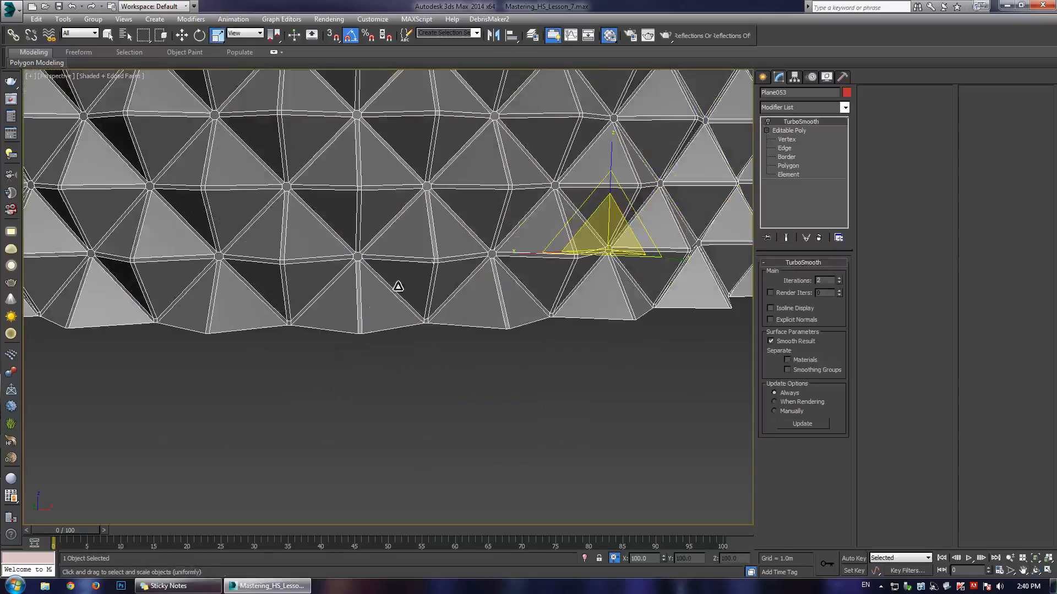
{"action": "middle_click_drag", "start_coordinate": [363, 268], "coordinate": [367, 300]}
{"action": "scroll", "coordinate": [366, 300], "scroll_direction": "down", "scroll_amount": 5}
{"action": "middle_click_drag", "start_coordinate": [366, 299], "coordinate": [551, 225], "text": "alt"}
{"action": "key", "text": "alt+w"}
{"action": "right_click", "coordinate": [462, 283]}
{"action": "key", "text": "alt+w"}
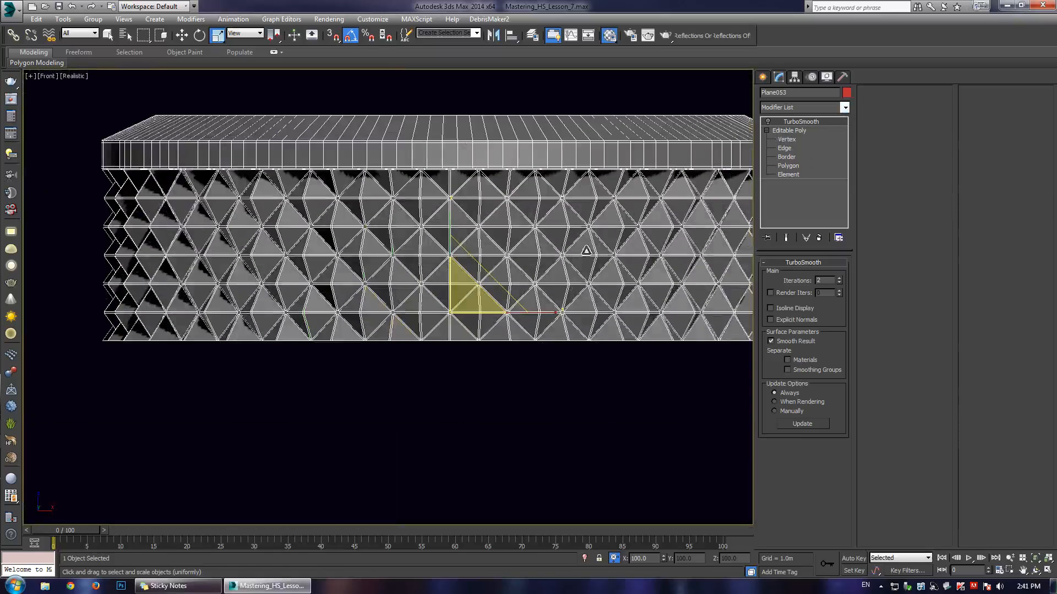
- Add a Symmetry modifier to the knob directly above its Editable Poly level, beneath TurboSmooth, and show the maximized Front view
{"action": "middle_click_drag", "start_coordinate": [598, 222], "coordinate": [457, 215]}
{"action": "middle_click_drag", "start_coordinate": [552, 200], "coordinate": [646, 203]}
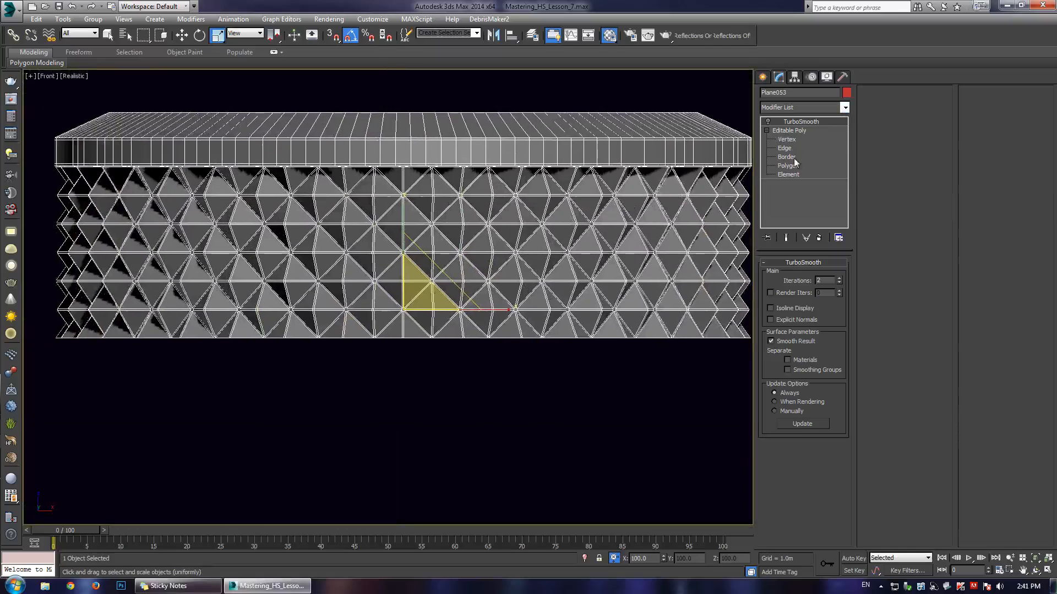
{"action": "key", "text": "alt+w"}
{"action": "right_click", "coordinate": [511, 382]}
{"action": "key", "text": "alt+w"}
{"action": "middle_click_drag", "start_coordinate": [436, 356], "coordinate": [423, 365], "text": "alt"}
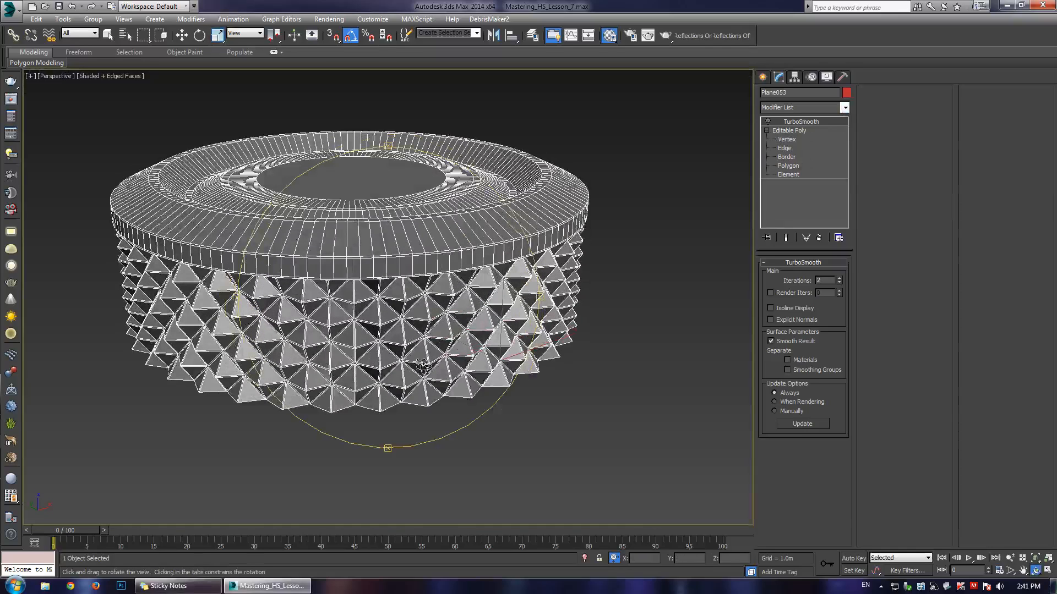
{"action": "left_click", "coordinate": [788, 130]}
{"action": "left_click", "coordinate": [845, 107]}
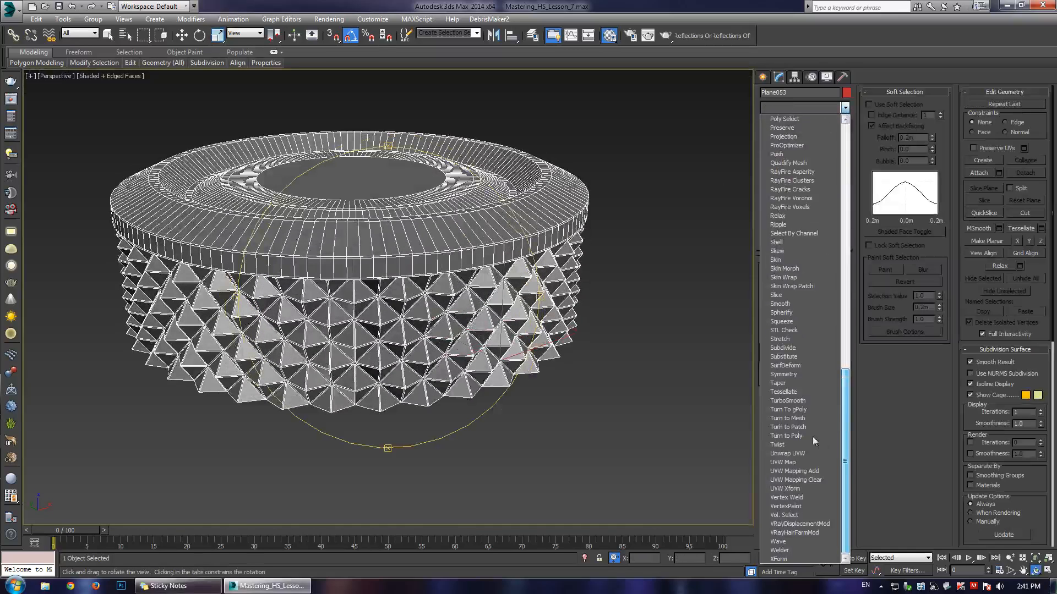
{"action": "left_click", "coordinate": [788, 373]}
{"action": "key", "text": "alt+w"}
{"action": "key", "text": "alt+w"}
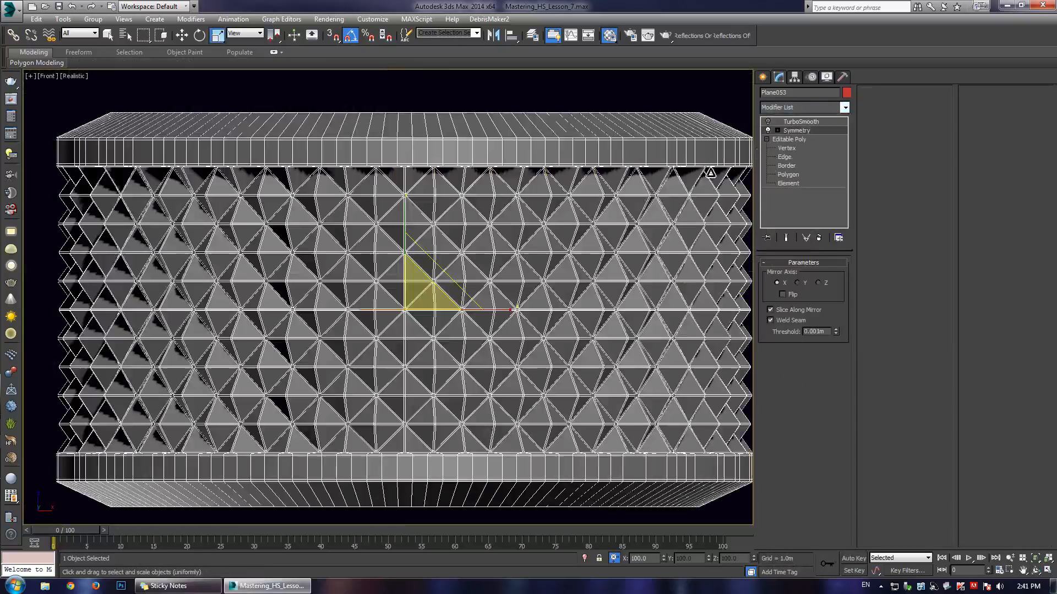
- Move the Symmetry mirror plane slightly down to leave a thin gap between the two knurled halves
{"action": "left_click", "coordinate": [793, 139]}
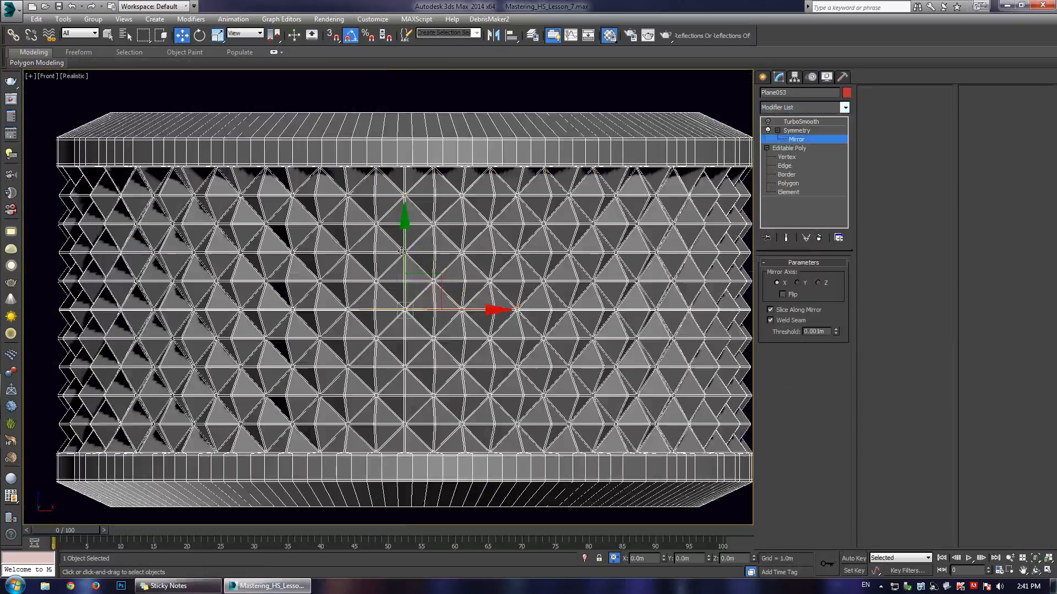
{"action": "left_click_drag", "start_coordinate": [408, 259], "coordinate": [377, 312]}
{"action": "scroll", "coordinate": [376, 311], "scroll_direction": "up", "scroll_amount": 8}
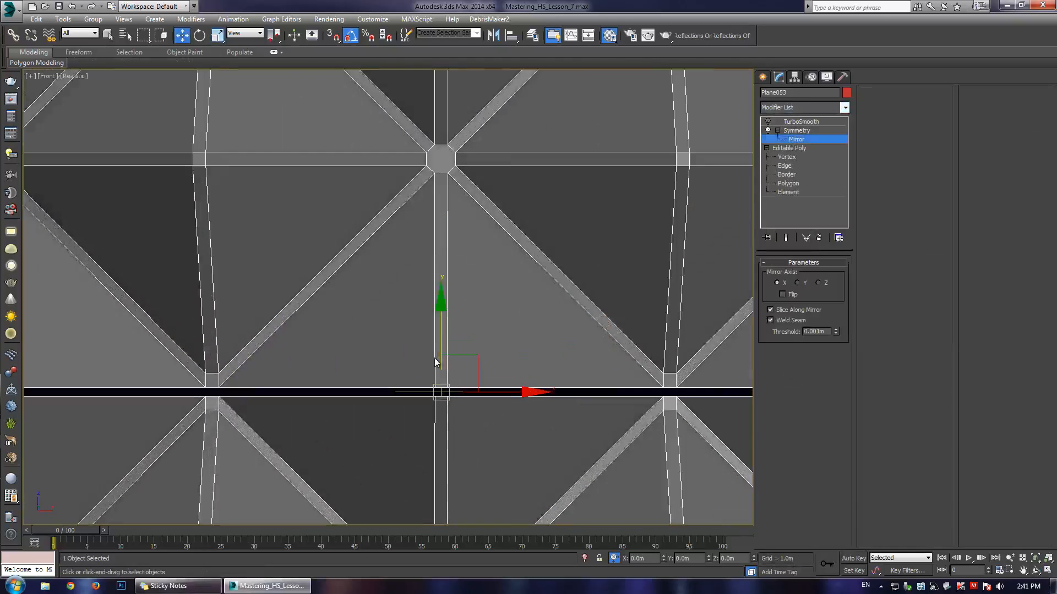
{"action": "left_click_drag", "start_coordinate": [440, 332], "coordinate": [446, 332]}
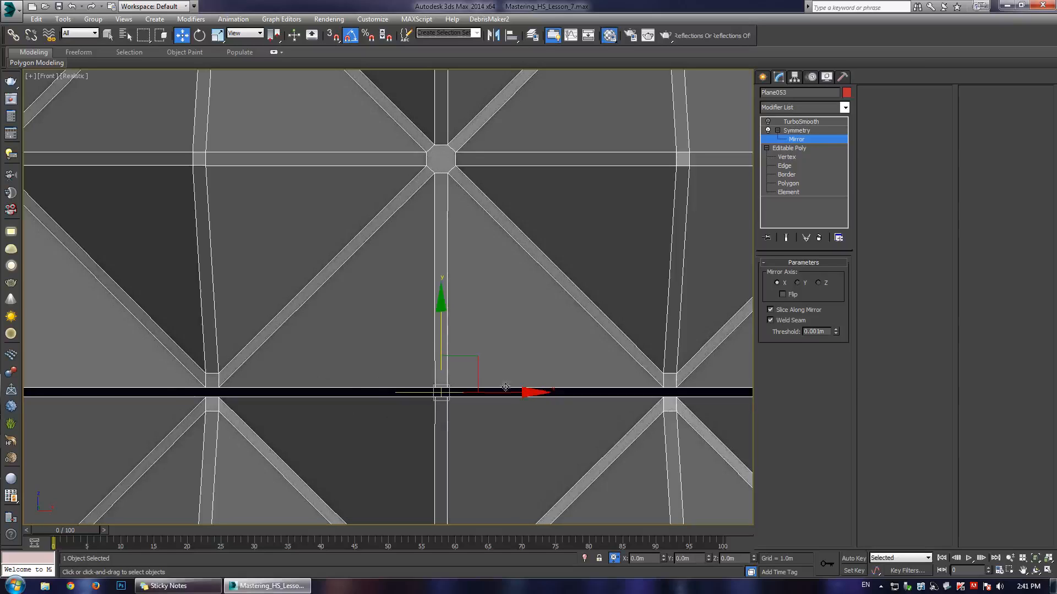
{"action": "left_click_drag", "start_coordinate": [441, 336], "coordinate": [447, 339]}
{"action": "scroll", "coordinate": [388, 368], "scroll_direction": "down", "scroll_amount": 5}
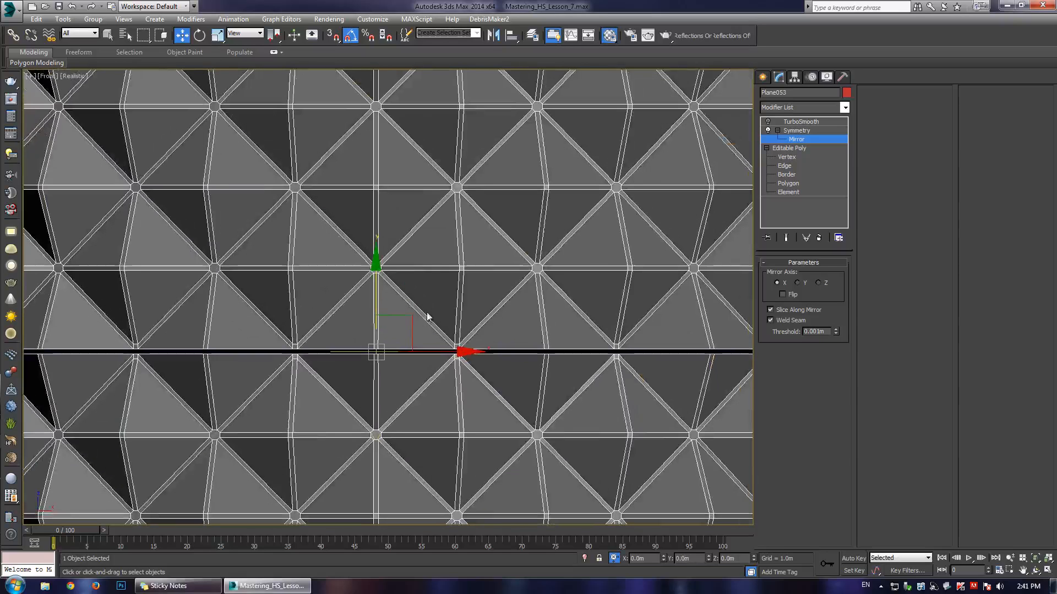
- Convert the mirrored knob to Editable Poly and select both open borders along the middle gap
{"action": "right_click", "coordinate": [437, 272]}
{"action": "mouse_move", "coordinate": [484, 371]}
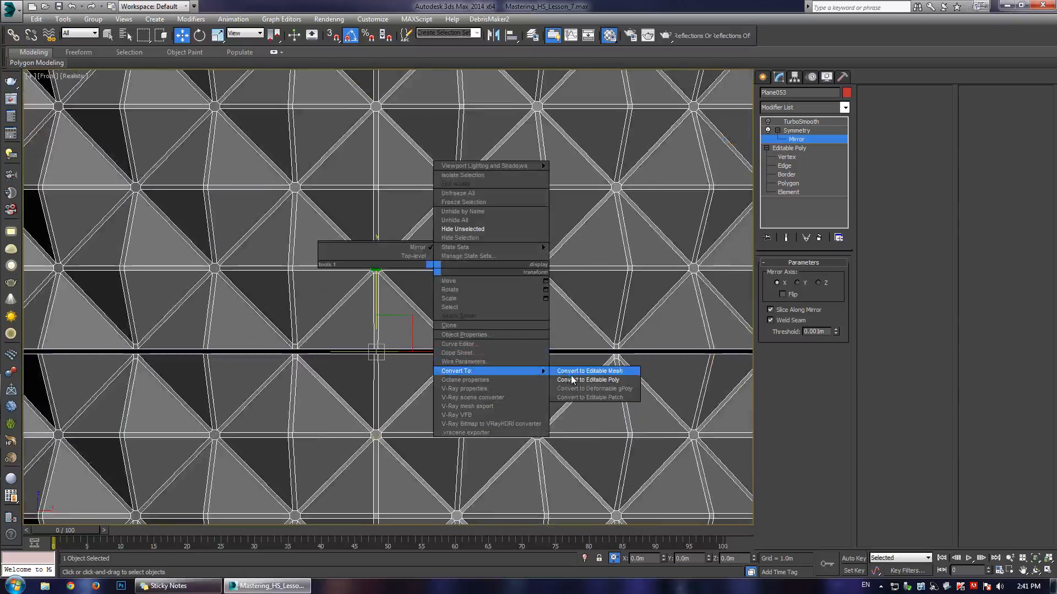
{"action": "left_click", "coordinate": [572, 382]}
{"action": "key", "text": "3"}
{"action": "left_click_drag", "start_coordinate": [509, 329], "coordinate": [529, 377]}
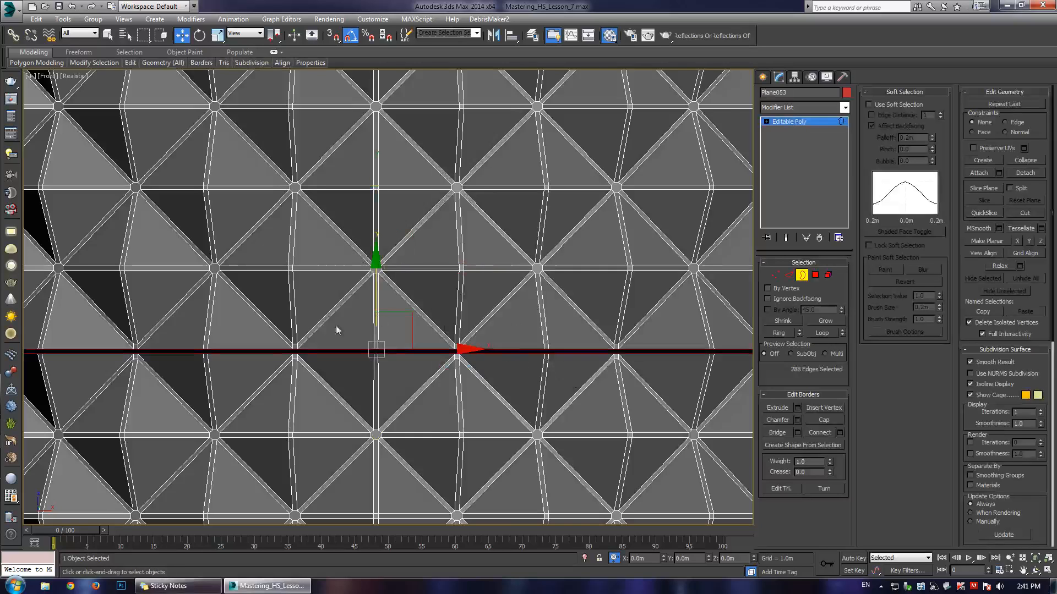
- Bridge the two selected borders with 1 segment to close the gap around the knob's middle
{"action": "scroll", "coordinate": [363, 338], "scroll_direction": "up", "scroll_amount": 3}
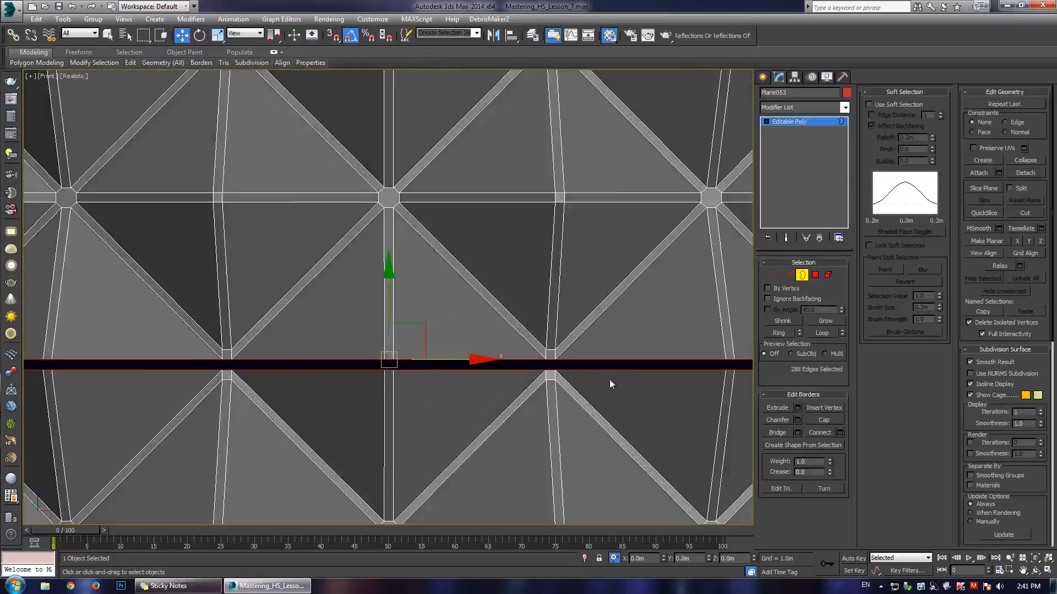
{"action": "key", "text": "alt+w"}
{"action": "right_click", "coordinate": [591, 413]}
{"action": "key", "text": "alt+w"}
{"action": "scroll", "coordinate": [428, 380], "scroll_direction": "up", "scroll_amount": 8}
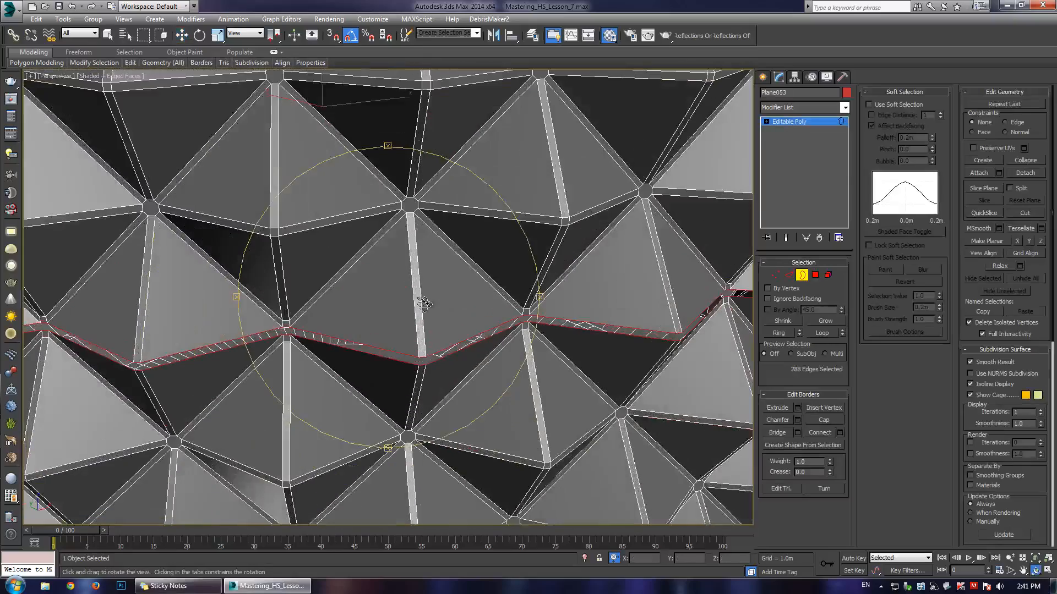
{"action": "left_click", "coordinate": [797, 432]}
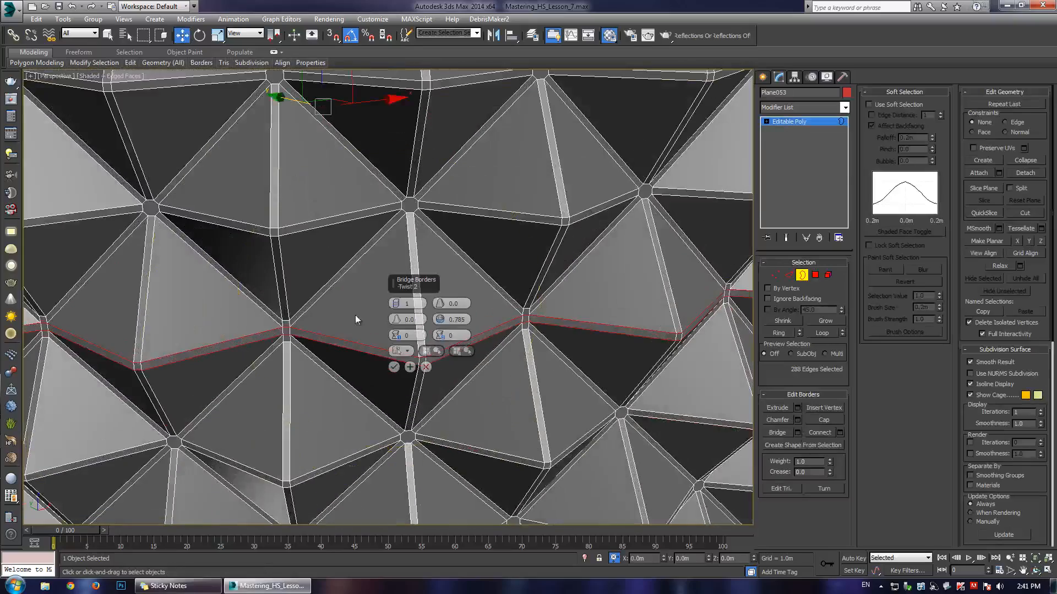
{"action": "left_click", "coordinate": [394, 366]}
{"action": "scroll", "coordinate": [670, 223], "scroll_direction": "down", "scroll_amount": 5}
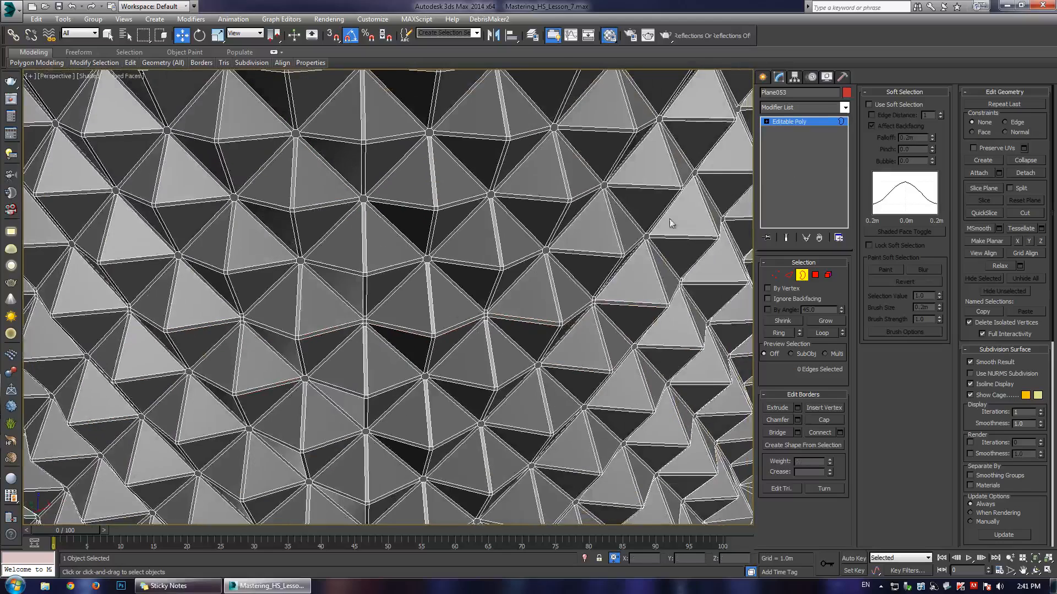
- Leave border editing, add a TurboSmooth modifier to the whole knob, and hide the edged faces
{"action": "left_click", "coordinate": [811, 121]}
{"action": "left_click", "coordinate": [844, 108]}
{"action": "scroll", "coordinate": [796, 390], "scroll_direction": "down", "scroll_amount": 15}
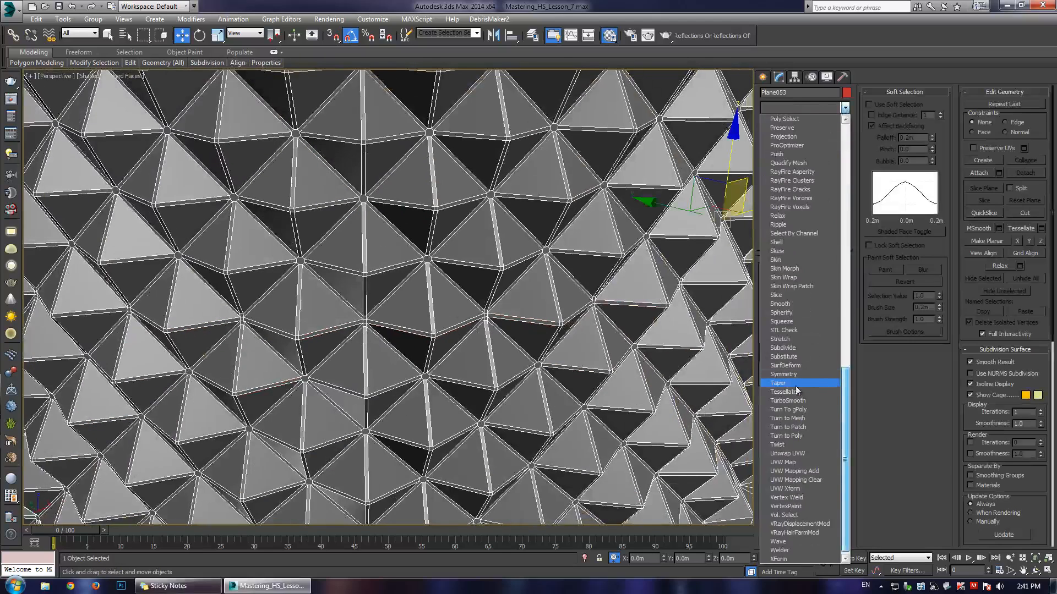
{"action": "left_click", "coordinate": [788, 401]}
{"action": "scroll", "coordinate": [525, 278], "scroll_direction": "down", "scroll_amount": 8}
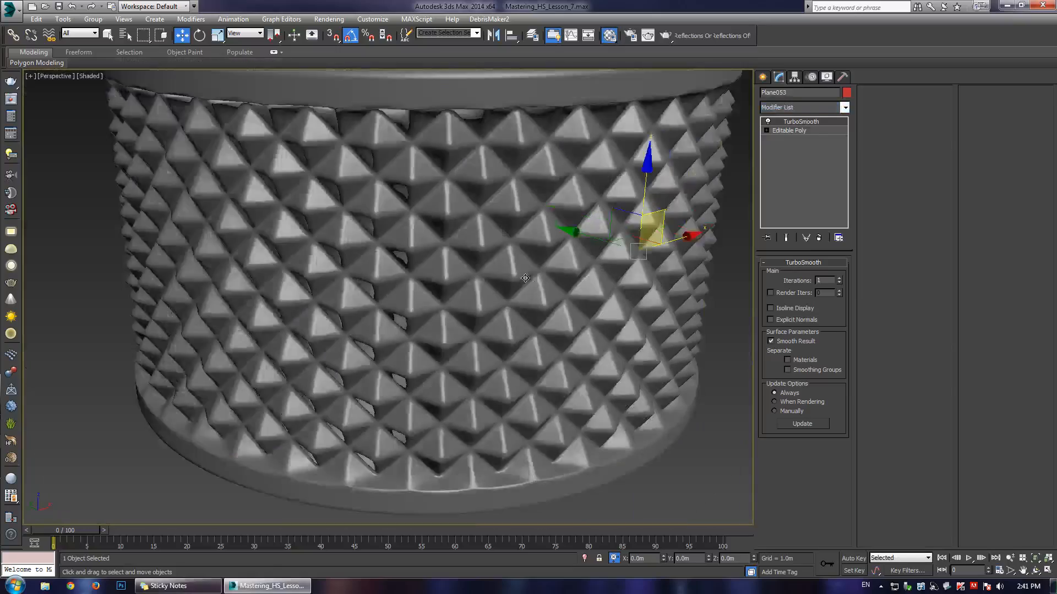
- Examine the smoothed knurled knob from several angles and compare it with the finished knobs behind it
{"action": "scroll", "coordinate": [525, 278], "scroll_direction": "down", "scroll_amount": 4}
{"action": "middle_click_drag", "start_coordinate": [525, 278], "coordinate": [422, 273], "text": "alt"}
{"action": "scroll", "coordinate": [448, 302], "scroll_direction": "down", "scroll_amount": 3}
{"action": "left_click", "coordinate": [616, 324]}
{"action": "left_click", "coordinate": [422, 273]}
{"action": "right_click", "coordinate": [429, 273]}
{"action": "left_click", "coordinate": [471, 223]}
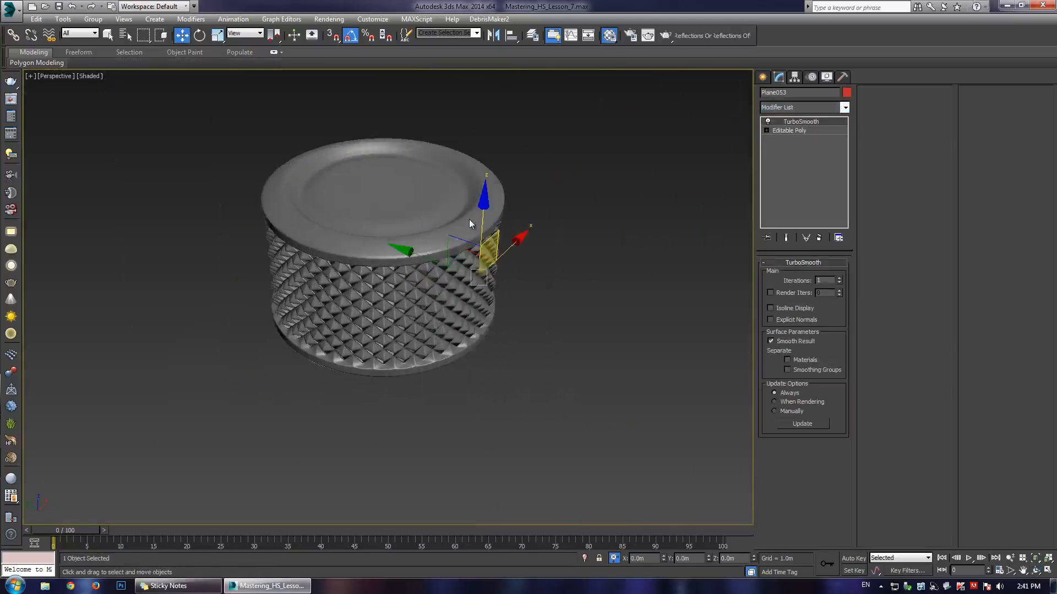
{"action": "left_click", "coordinate": [580, 326]}
{"action": "scroll", "coordinate": [478, 294], "scroll_direction": "down", "scroll_amount": 3}
{"action": "middle_click_drag", "start_coordinate": [478, 294], "coordinate": [450, 258], "text": "alt"}
{"action": "scroll", "coordinate": [412, 214], "scroll_direction": "up", "scroll_amount": 4}
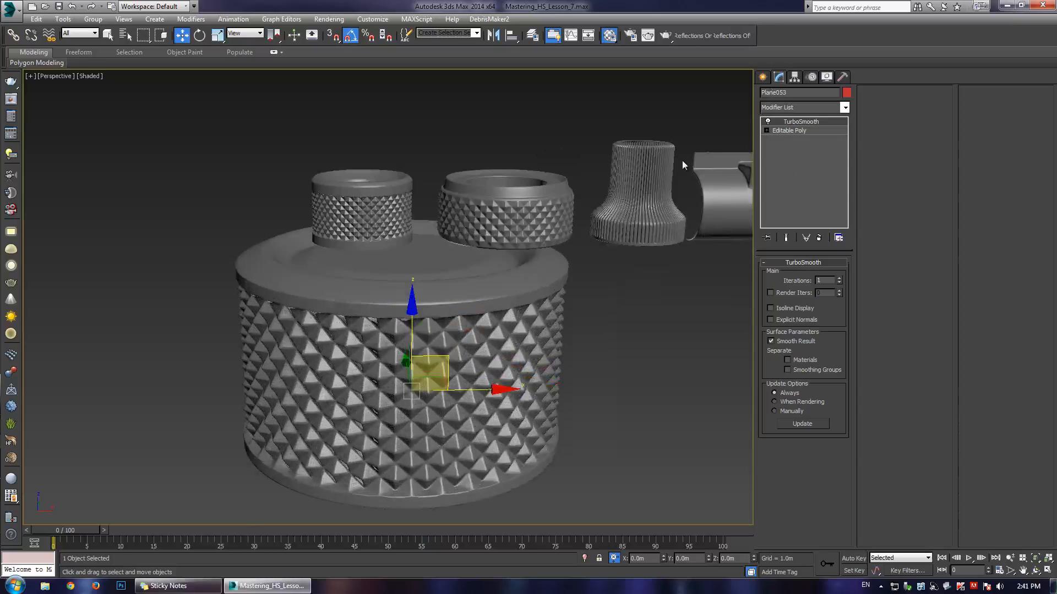
- Center the knob's pivot to the object and return to its modifier settings
{"action": "left_click", "coordinate": [794, 77]}
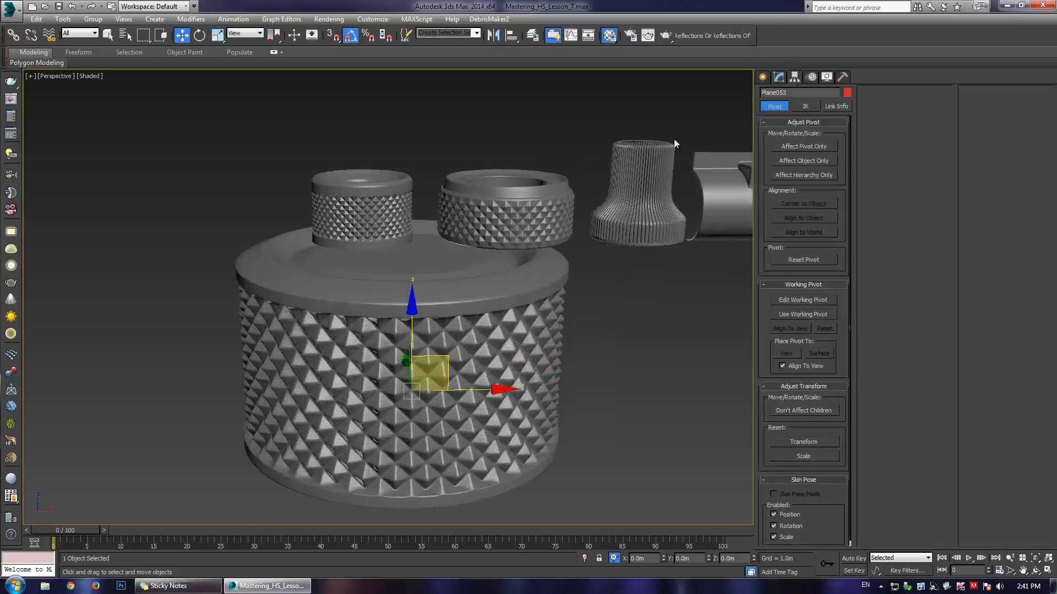
{"action": "left_click", "coordinate": [788, 148]}
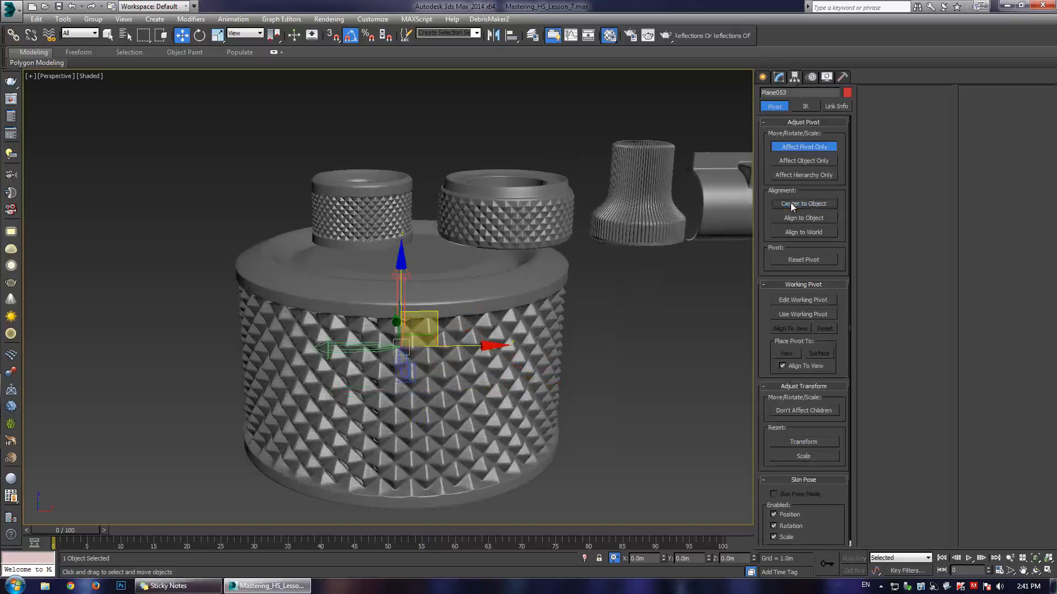
{"action": "left_click", "coordinate": [779, 77]}
- Scale the knob down uniformly to about the size of the finished knobs and move it near them
{"action": "key", "text": "r"}
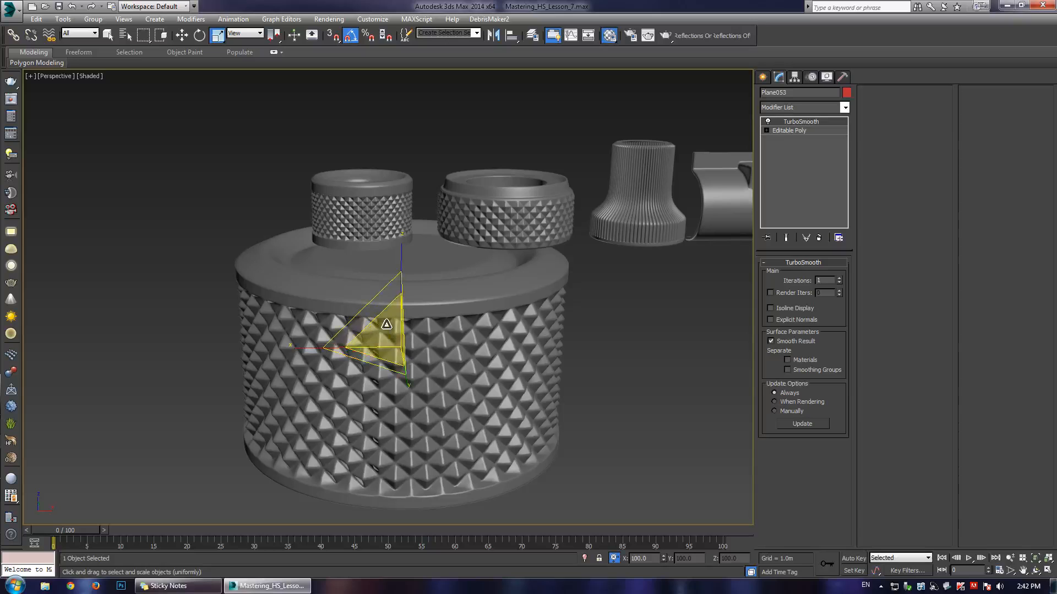
{"action": "left_click_drag", "start_coordinate": [392, 323], "coordinate": [406, 460]}
{"action": "key", "text": "w"}
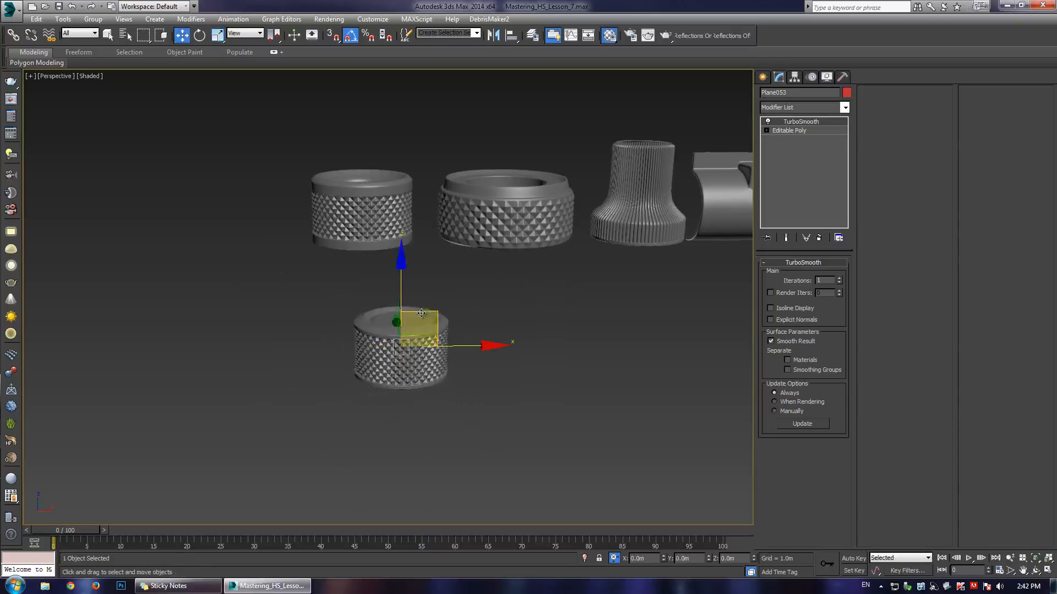
{"action": "left_click_drag", "start_coordinate": [407, 289], "coordinate": [381, 251]}
{"action": "middle_click_drag", "start_coordinate": [381, 251], "coordinate": [432, 263], "text": "alt"}
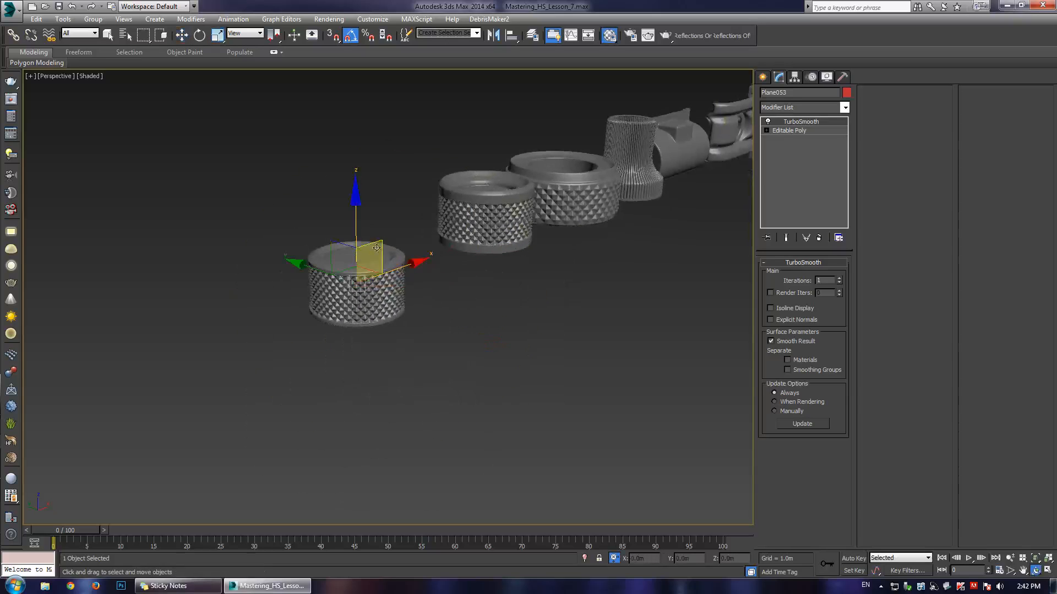
{"action": "left_click_drag", "start_coordinate": [335, 242], "coordinate": [460, 247]}
- Select the flared ribbed knob and examine its fluted sides, rim and base from several angles
{"action": "middle_click_drag", "start_coordinate": [459, 247], "coordinate": [411, 293], "text": "alt"}
{"action": "scroll", "coordinate": [407, 278], "scroll_direction": "up", "scroll_amount": 8}
{"action": "middle_click_drag", "start_coordinate": [394, 209], "coordinate": [388, 261]}
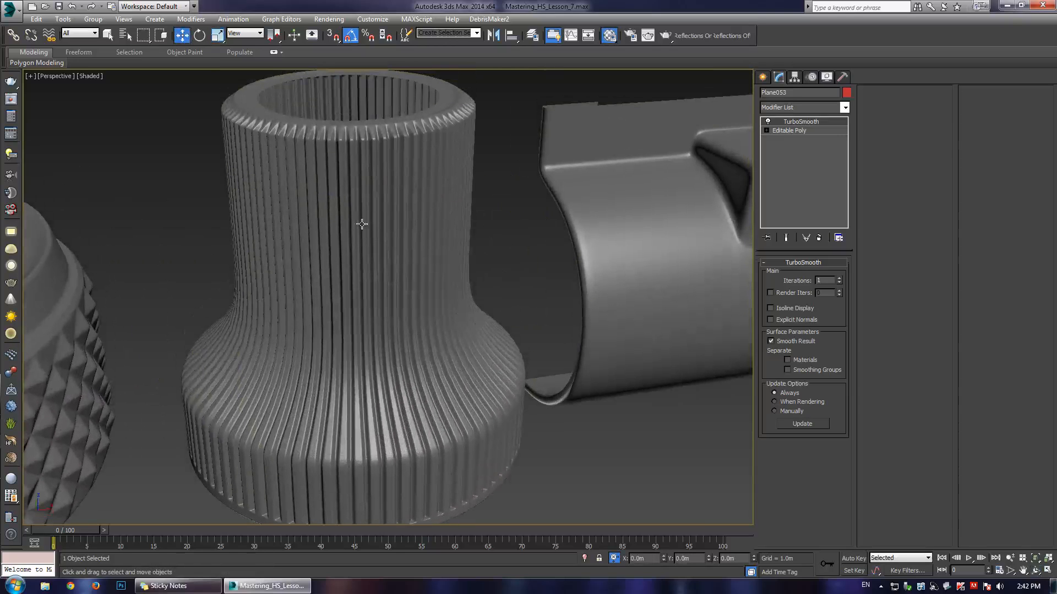
{"action": "left_click", "coordinate": [390, 149]}
{"action": "middle_click_drag", "start_coordinate": [389, 149], "coordinate": [368, 287], "text": "alt"}
{"action": "scroll", "coordinate": [380, 348], "scroll_direction": "down", "scroll_amount": 5}
{"action": "middle_click_drag", "start_coordinate": [376, 350], "coordinate": [397, 300]}
{"action": "scroll", "coordinate": [397, 297], "scroll_direction": "up", "scroll_amount": 4}
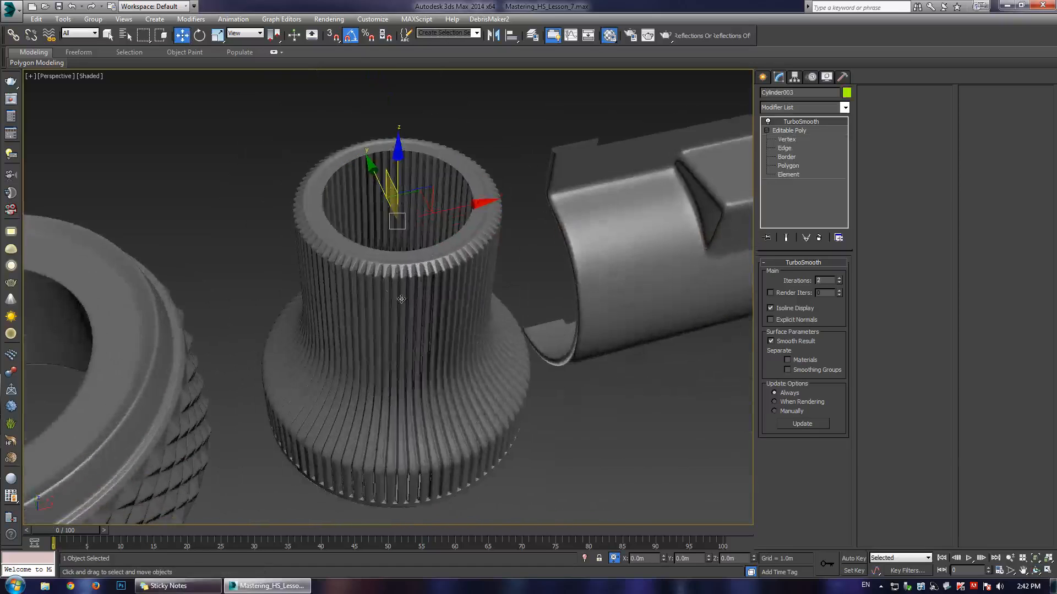
{"action": "middle_click_drag", "start_coordinate": [388, 494], "coordinate": [379, 300]}
{"action": "scroll", "coordinate": [378, 266], "scroll_direction": "down", "scroll_amount": 5}
{"action": "middle_click_drag", "start_coordinate": [378, 263], "coordinate": [417, 188], "text": "alt"}
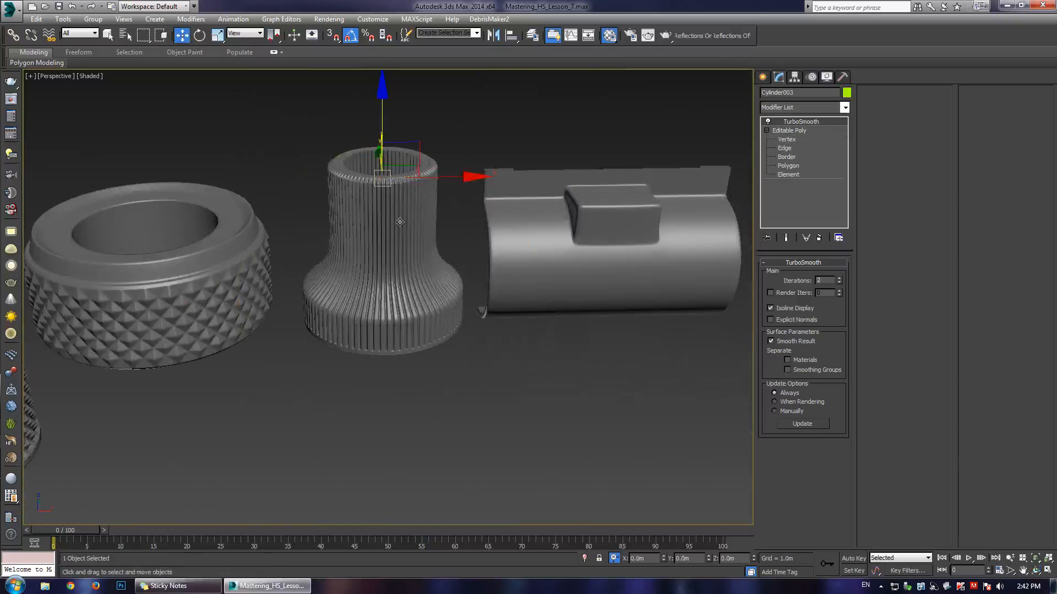
{"action": "scroll", "coordinate": [413, 226], "scroll_direction": "down", "scroll_amount": 3}
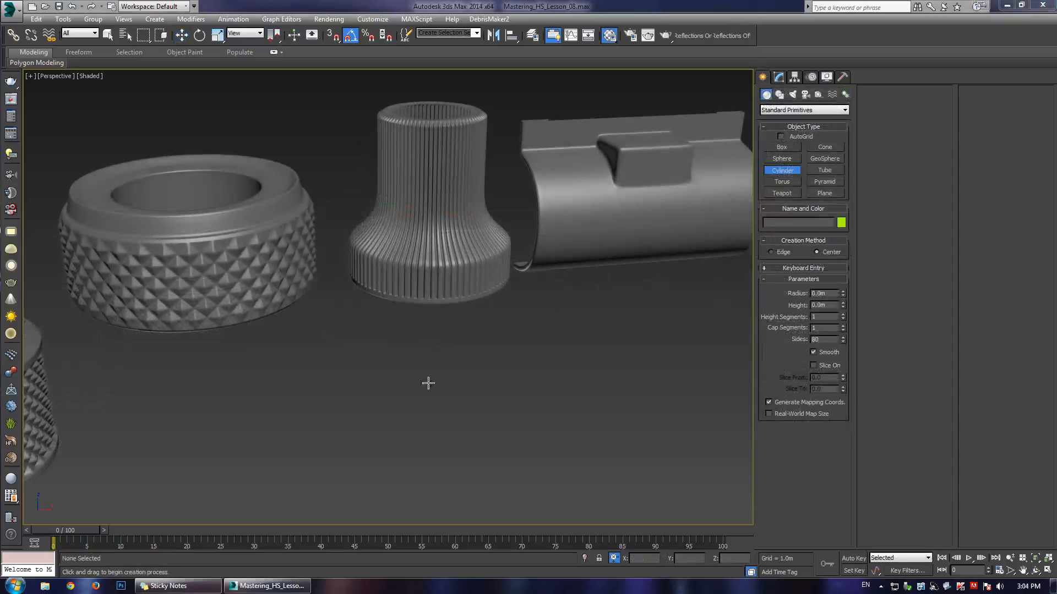
- Create an 80-sided cylinder about 7.56 m in radius and 8.8 m high in front of the ribbed knob, and show its parameters
{"action": "left_click_drag", "start_coordinate": [432, 410], "coordinate": [457, 440]}
{"action": "left_click", "coordinate": [449, 354]}
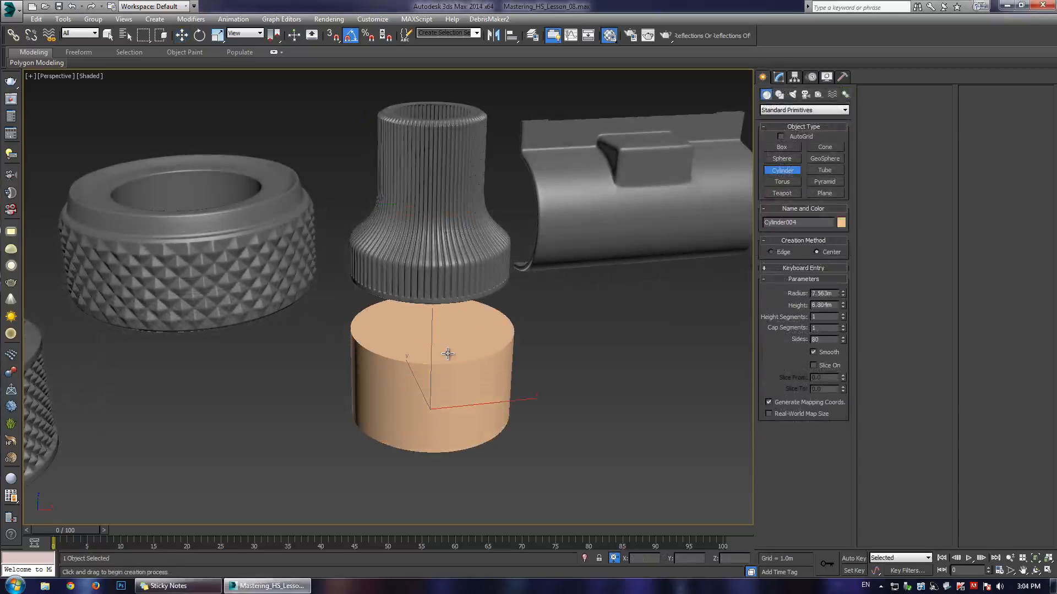
{"action": "key", "text": "r"}
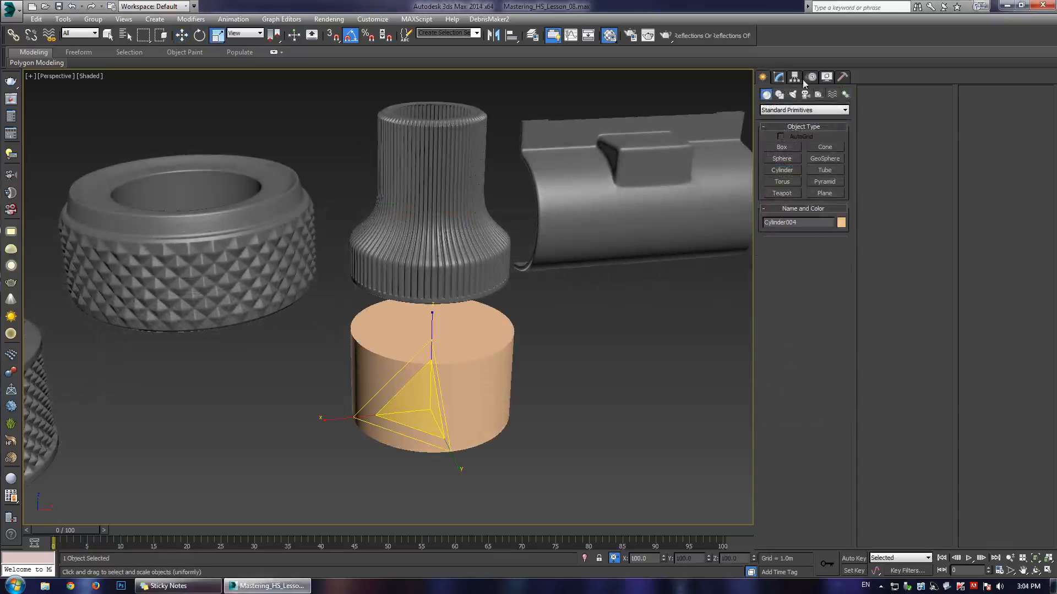
{"action": "left_click", "coordinate": [778, 77]}
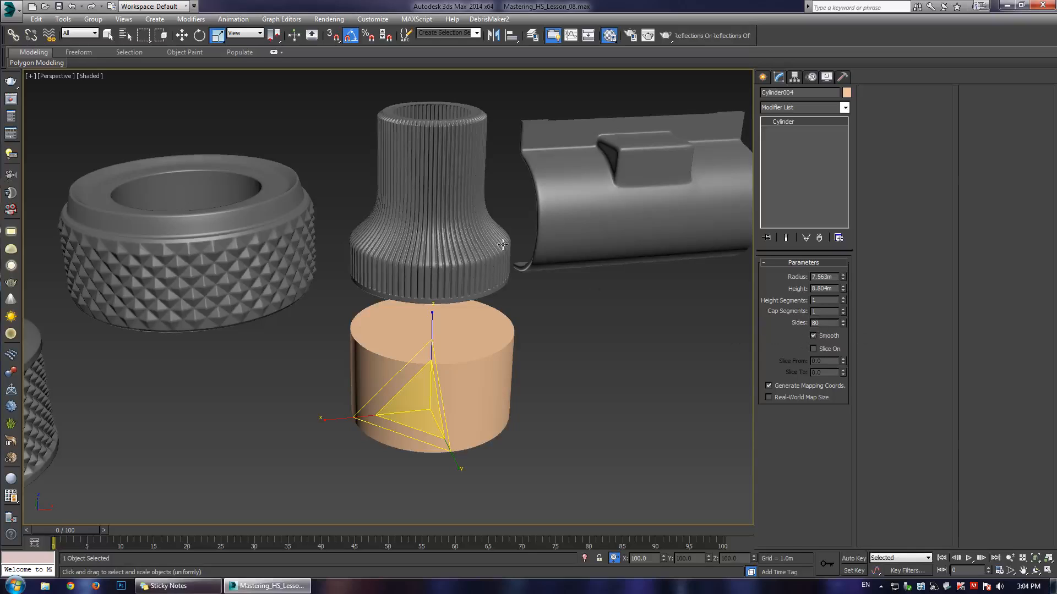
- Show edged faces to examine the new cylinder's side divisions against the ribbed knob, and return to plain shading
{"action": "key", "text": "F4"}
{"action": "key", "text": "alt+q"}
{"action": "key", "text": "alt+q"}
{"action": "middle_click_drag", "start_coordinate": [389, 119], "coordinate": [375, 214]}
{"action": "key", "text": "F4"}
{"action": "key", "text": "F4"}
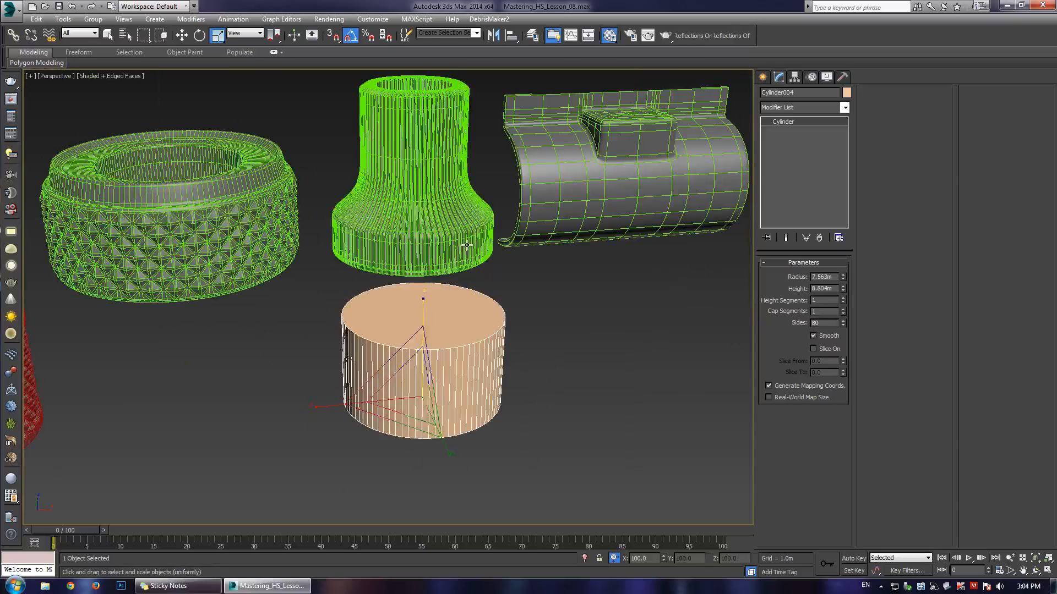
{"action": "middle_click_drag", "start_coordinate": [423, 319], "coordinate": [430, 304]}
{"action": "scroll", "coordinate": [424, 324], "scroll_direction": "up", "scroll_amount": 4}
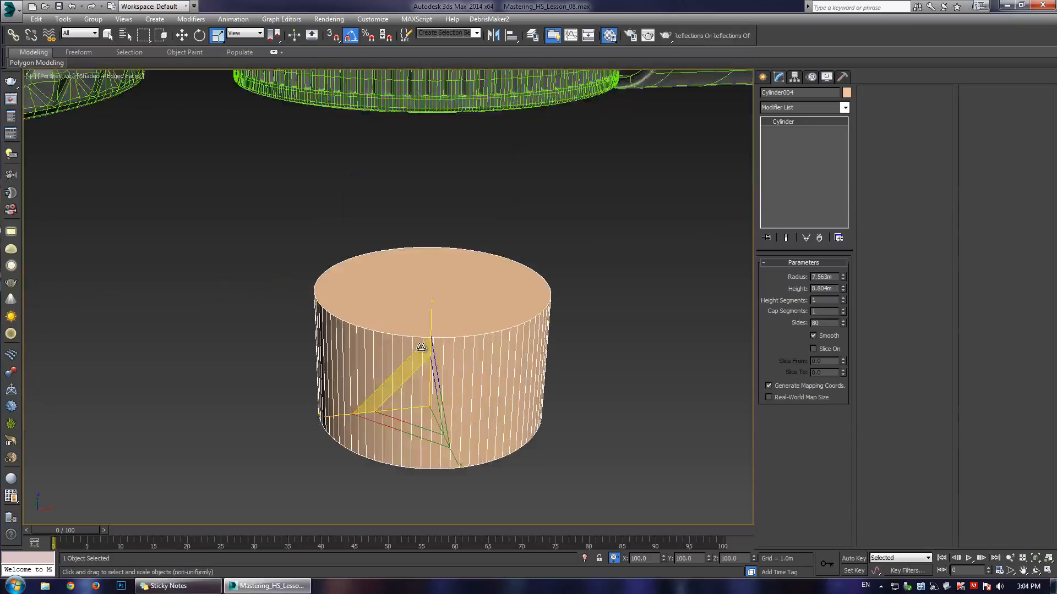
{"action": "middle_click_drag", "start_coordinate": [422, 348], "coordinate": [436, 320]}
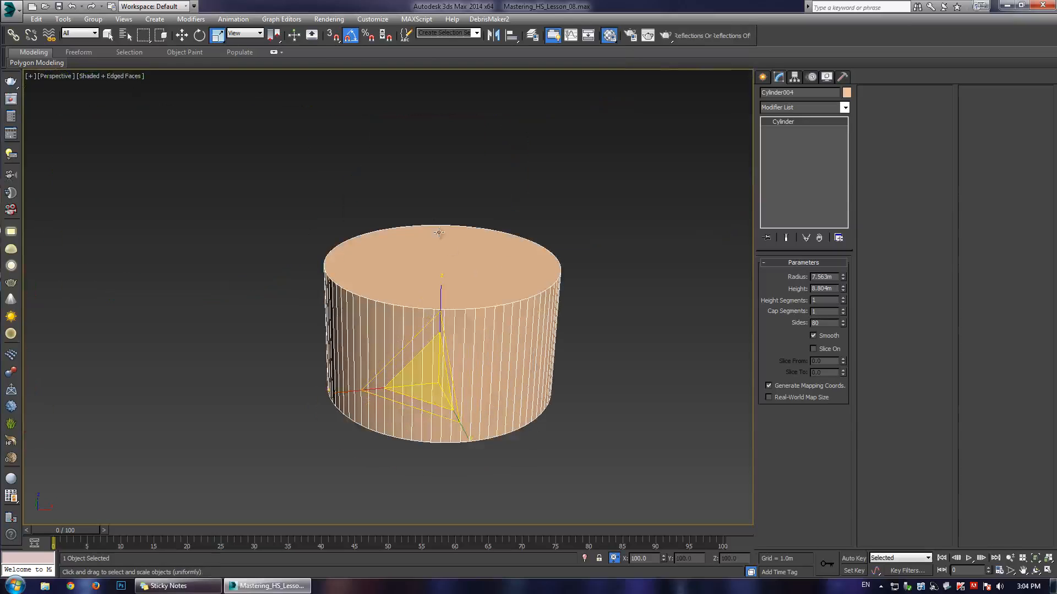
{"action": "scroll", "coordinate": [424, 385], "scroll_direction": "down", "scroll_amount": 3}
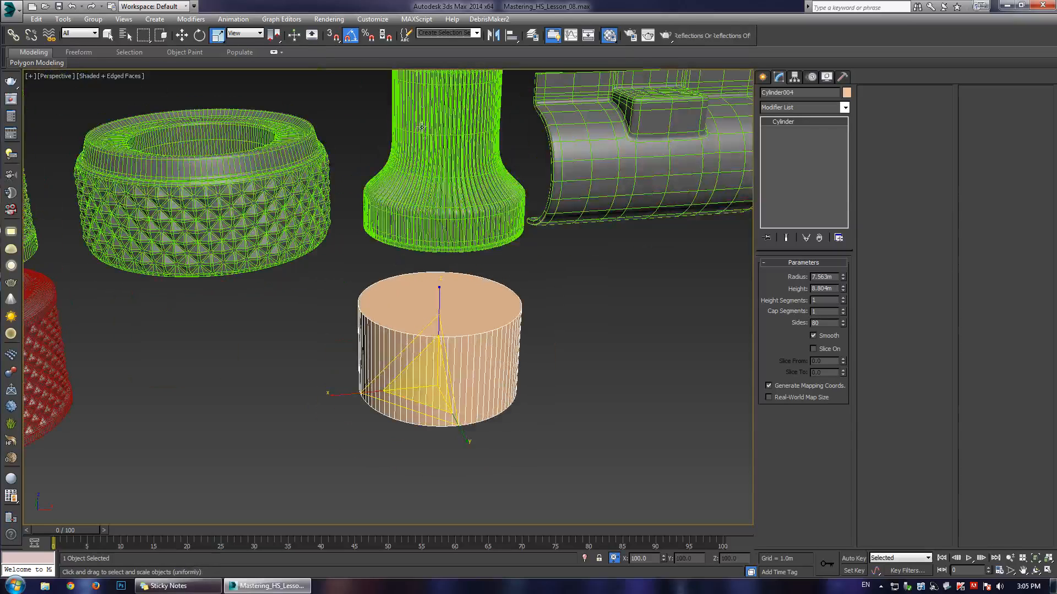
{"action": "middle_click_drag", "start_coordinate": [422, 127], "coordinate": [414, 182]}
{"action": "key", "text": "F4"}
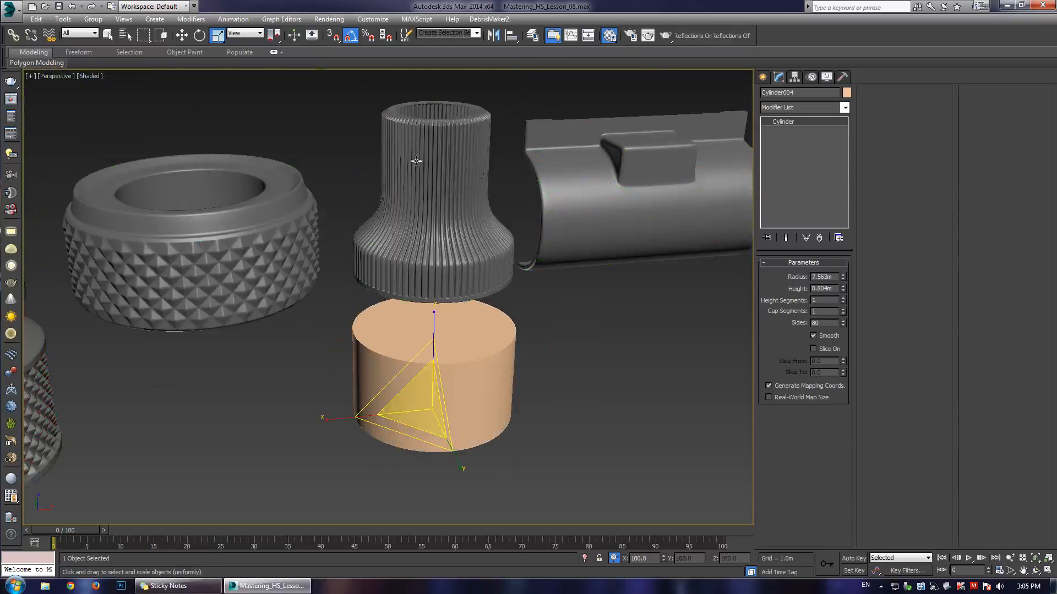
- Show edged faces and convert the new cylinder to an Editable Poly
{"action": "key", "text": "F4"}
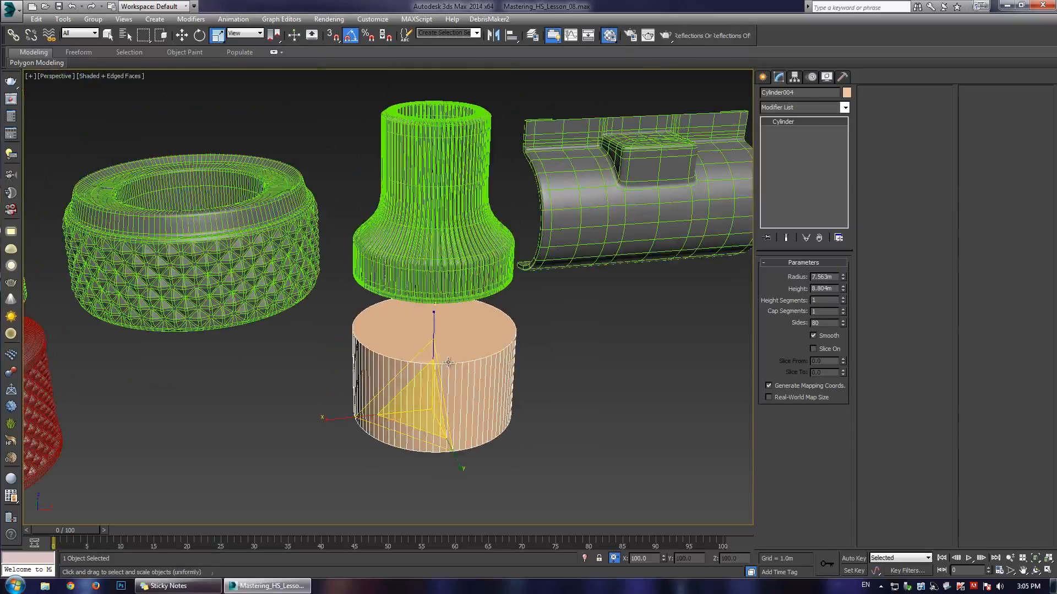
{"action": "scroll", "coordinate": [438, 327], "scroll_direction": "up", "scroll_amount": 5}
{"action": "scroll", "coordinate": [438, 327], "scroll_direction": "down", "scroll_amount": 5}
{"action": "right_click", "coordinate": [440, 306]}
{"action": "mouse_move", "coordinate": [547, 408]}
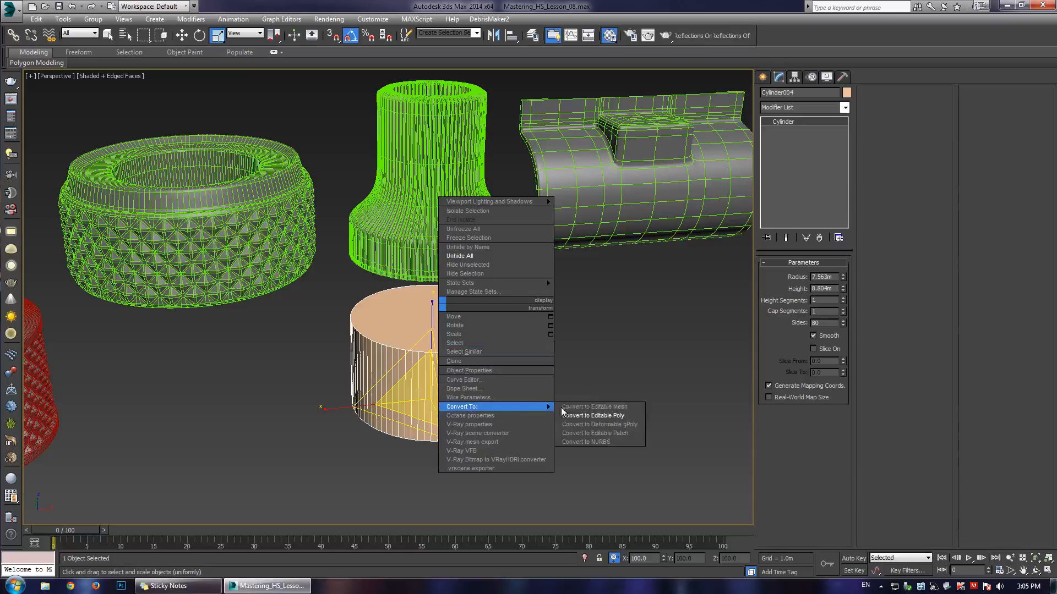
{"action": "left_click", "coordinate": [593, 415]}
- Bevel the cylinder's top cap into a sloped shoulder and scale the cap to a little over half the cylinder's width
{"action": "key", "text": "4"}
{"action": "left_click", "coordinate": [427, 303]}
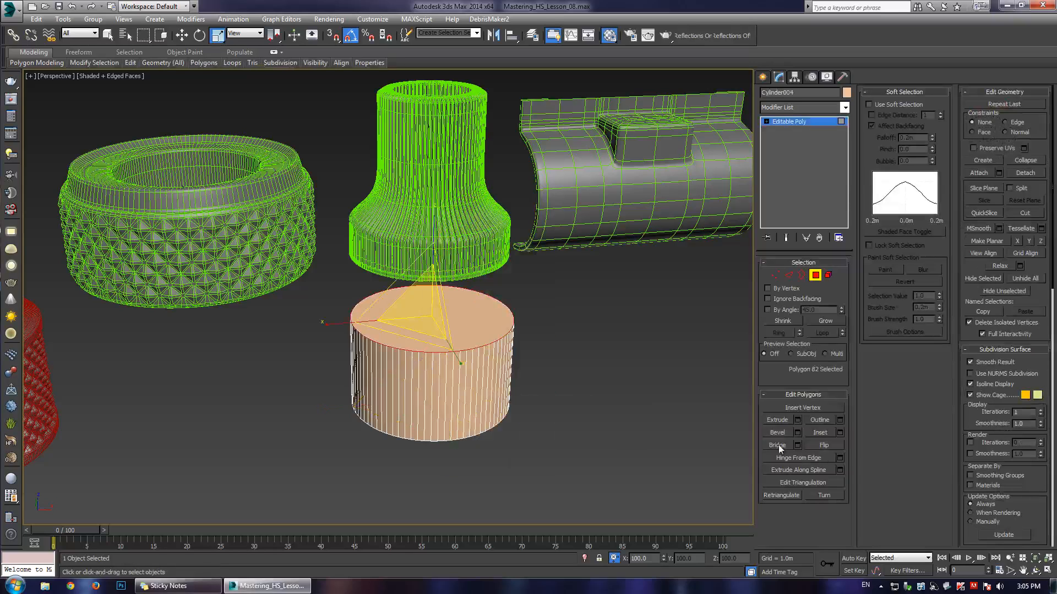
{"action": "left_click", "coordinate": [777, 432]}
{"action": "key", "text": "r"}
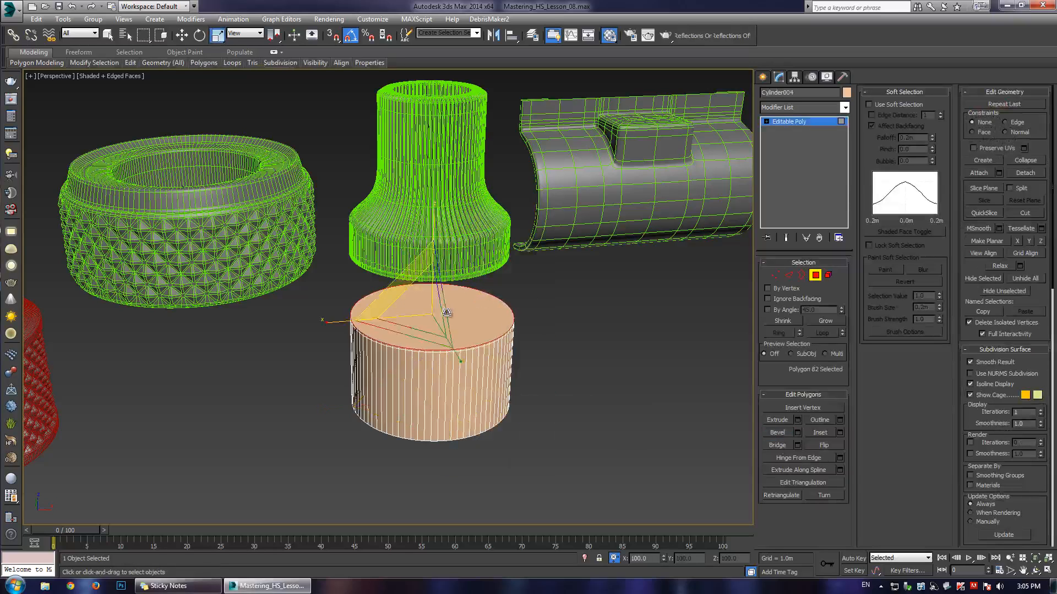
{"action": "key", "text": "w"}
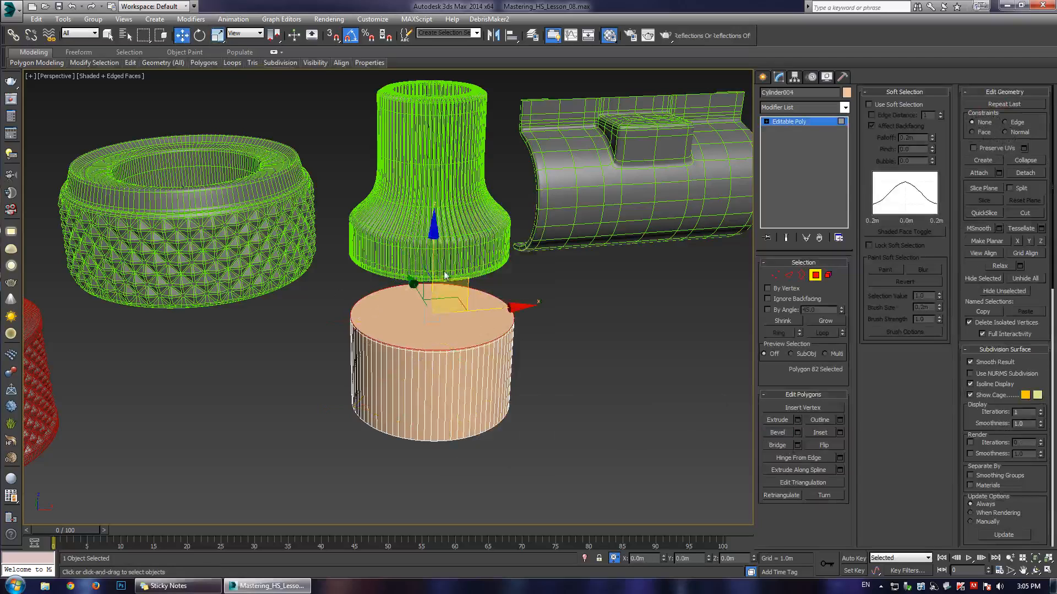
{"action": "key", "text": "r"}
{"action": "left_click_drag", "start_coordinate": [434, 310], "coordinate": [432, 246]}
{"action": "key", "text": "w"}
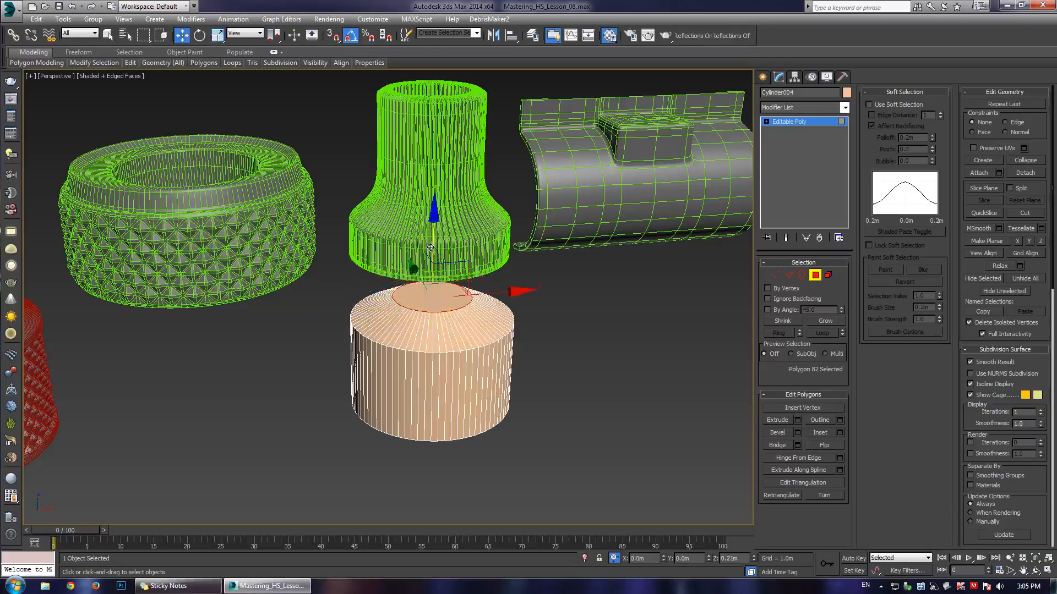
{"action": "key", "text": "r"}
{"action": "left_click_drag", "start_coordinate": [426, 284], "coordinate": [426, 275]}
- Try a second bevel on the small top cap and undo it
{"action": "left_click", "coordinate": [774, 432]}
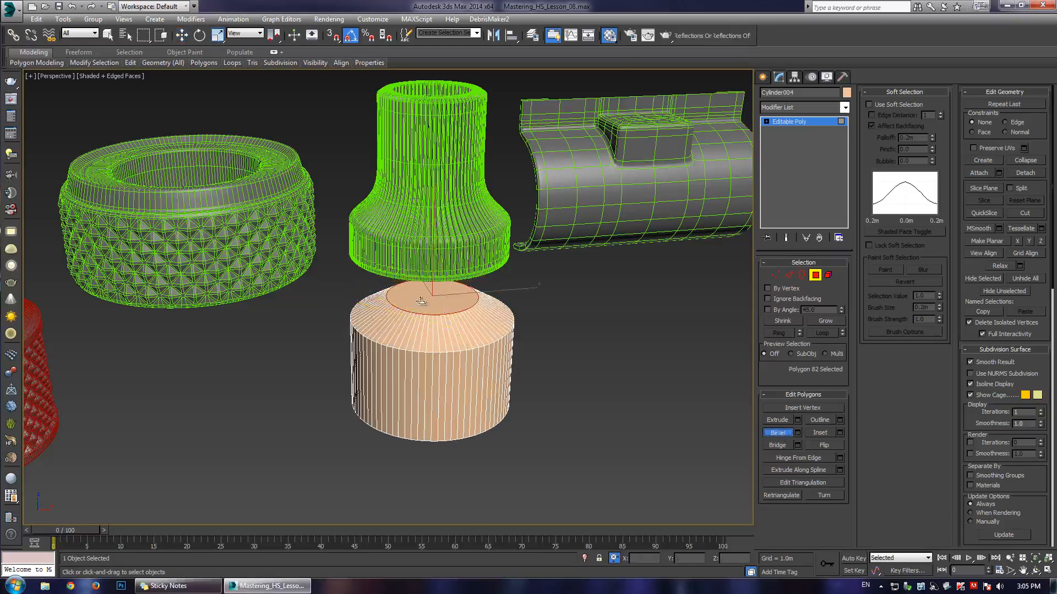
{"action": "scroll", "coordinate": [433, 297], "scroll_direction": "up", "scroll_amount": 3}
{"action": "left_click_drag", "start_coordinate": [440, 324], "coordinate": [447, 118]}
{"action": "left_click", "coordinate": [446, 118]}
{"action": "right_click", "coordinate": [446, 119]}
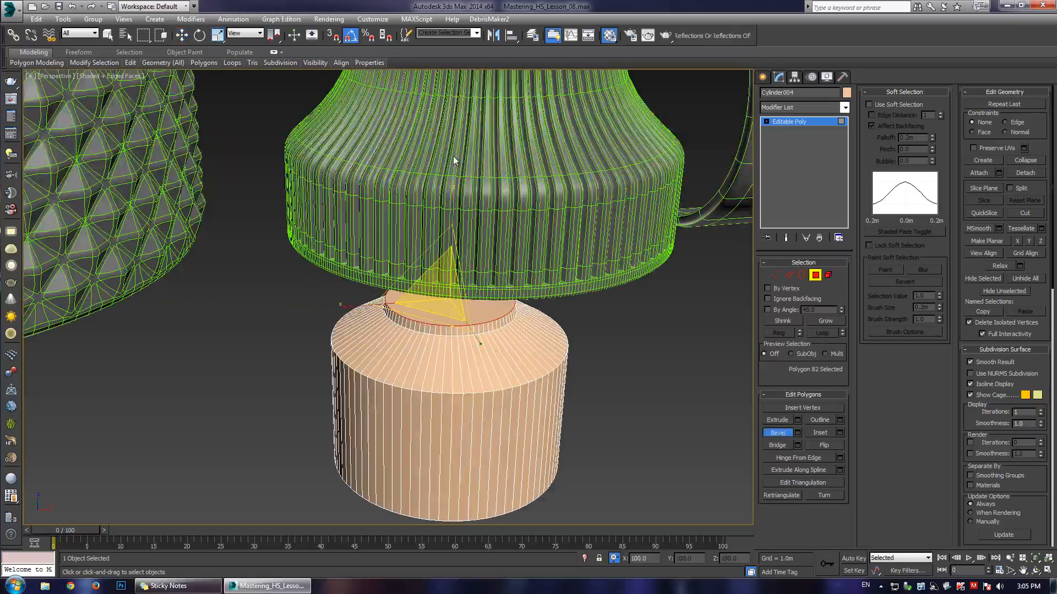
{"action": "key", "text": "ctrl+z"}
- Use Bevel and Move to raise the small top cap into a tall straight neck, and delete the cap polygon
{"action": "left_click", "coordinate": [771, 436]}
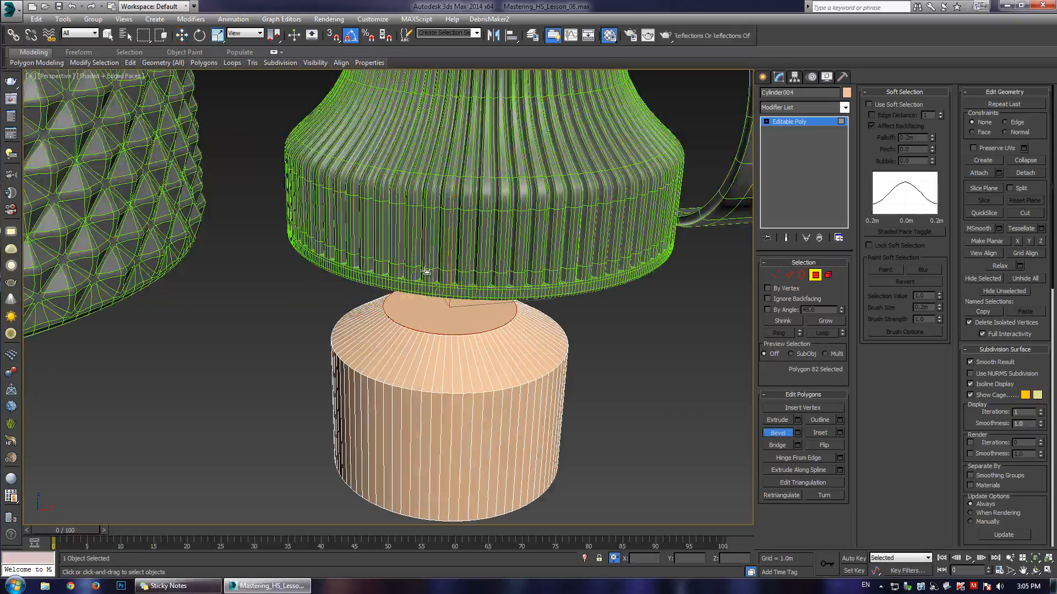
{"action": "right_click", "coordinate": [435, 286]}
{"action": "key", "text": "w"}
{"action": "left_click_drag", "start_coordinate": [449, 193], "coordinate": [449, 82]}
{"action": "key", "text": "F3"}
{"action": "mouse_move", "coordinate": [450, 83]}
{"action": "middle_mouse_down", "text": "alt"}
{"action": "mouse_move", "coordinate": [421, 222]}
{"action": "mouse_move", "coordinate": [430, 253]}
{"action": "mouse_move", "coordinate": [443, 254]}
{"action": "middle_mouse_up", "text": "alt"}
{"action": "key", "text": "F3"}
{"action": "scroll", "coordinate": [443, 255], "scroll_direction": "up", "scroll_amount": 5}
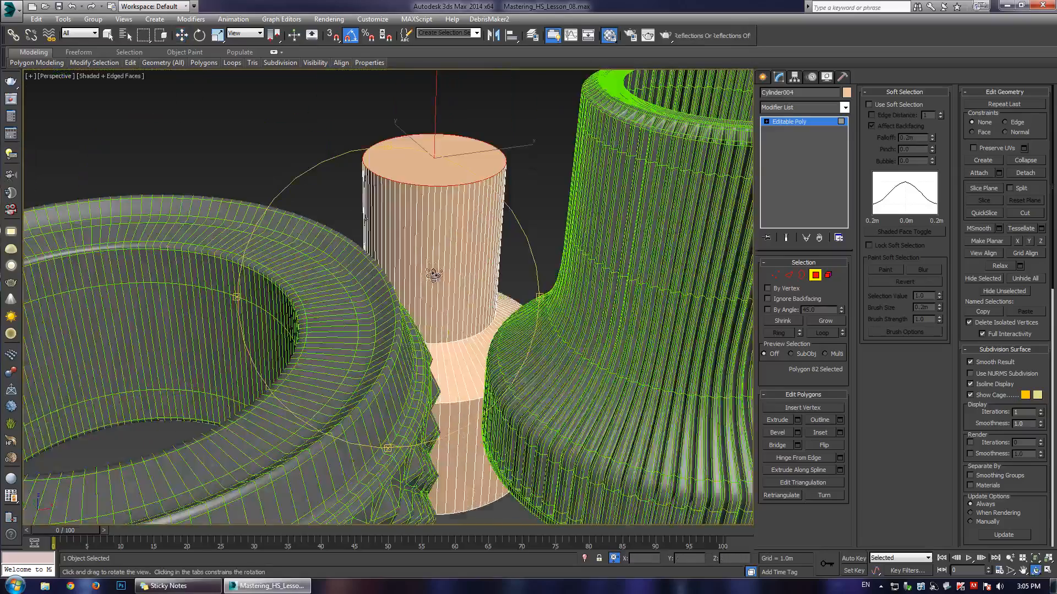
{"action": "key", "text": "Delete"}
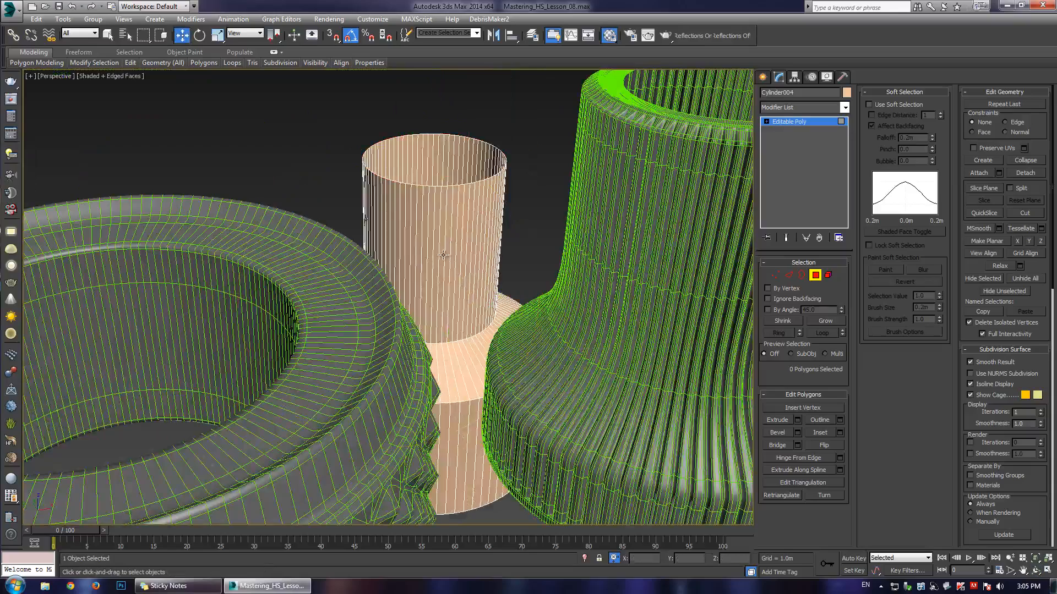
- Isolate the knob and raise its bottom cap polygon to shorten the base to about half its height
{"action": "middle_click_drag", "start_coordinate": [465, 392], "coordinate": [389, 342], "text": "alt"}
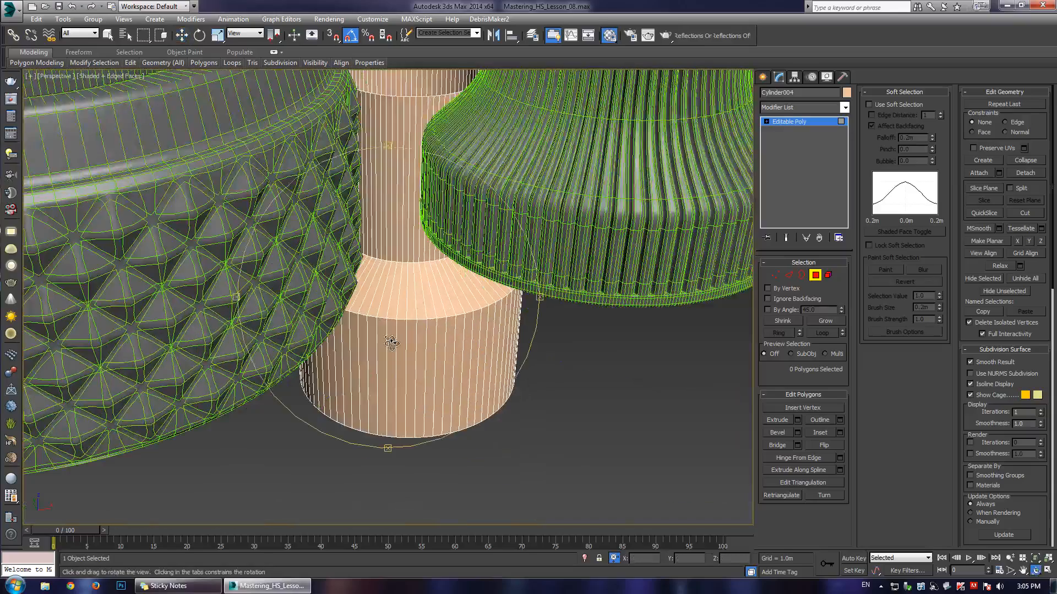
{"action": "key", "text": "alt+q"}
{"action": "key", "text": "2"}
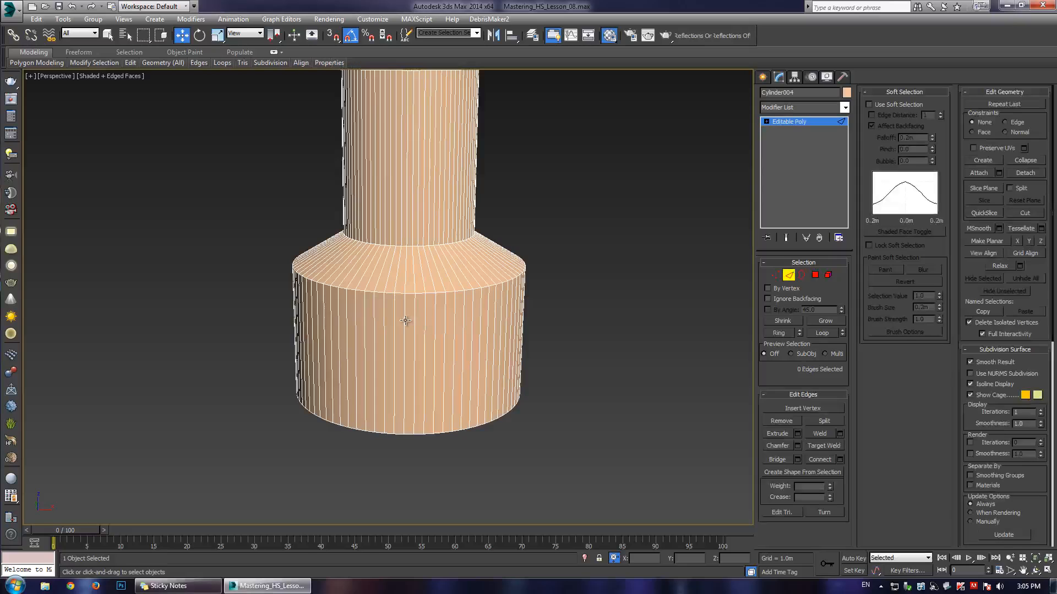
{"action": "key", "text": "4"}
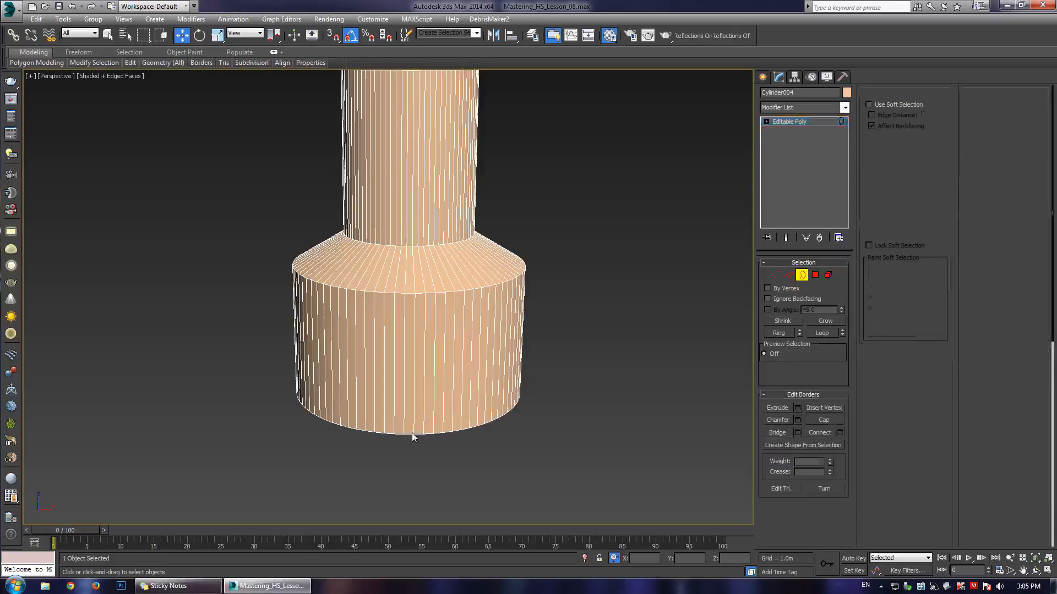
{"action": "middle_click_drag", "start_coordinate": [408, 395], "coordinate": [464, 255], "text": "alt"}
{"action": "left_click", "coordinate": [401, 323]}
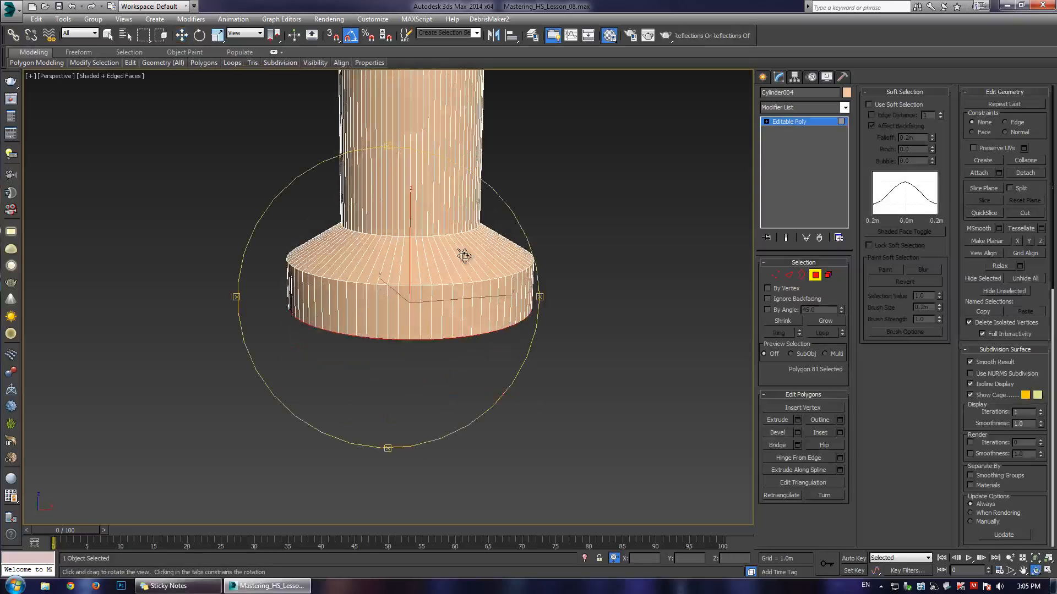
- Leave polygon editing and give the isolated knob the same plain grey look as the other parts
{"action": "left_click", "coordinate": [800, 121]}
{"action": "right_click", "coordinate": [374, 226]}
{"action": "left_click", "coordinate": [410, 187]}
{"action": "middle_click_drag", "start_coordinate": [410, 191], "coordinate": [397, 247], "text": "alt"}
{"action": "key", "text": "alt+x"}
{"action": "scroll", "coordinate": [401, 315], "scroll_direction": "up", "scroll_amount": 3}
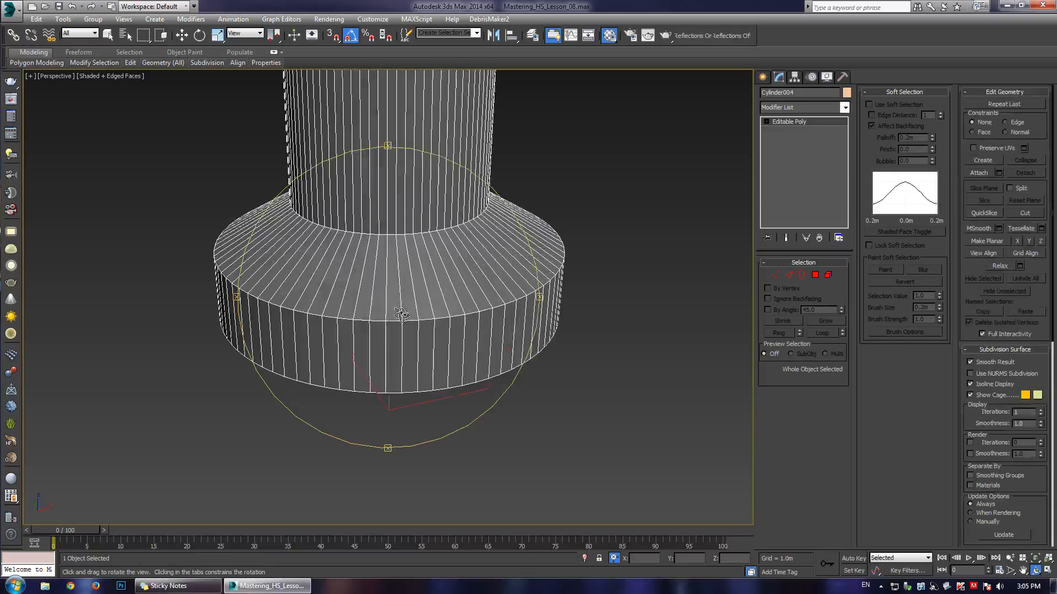
{"action": "middle_click_drag", "start_coordinate": [379, 316], "coordinate": [400, 376]}
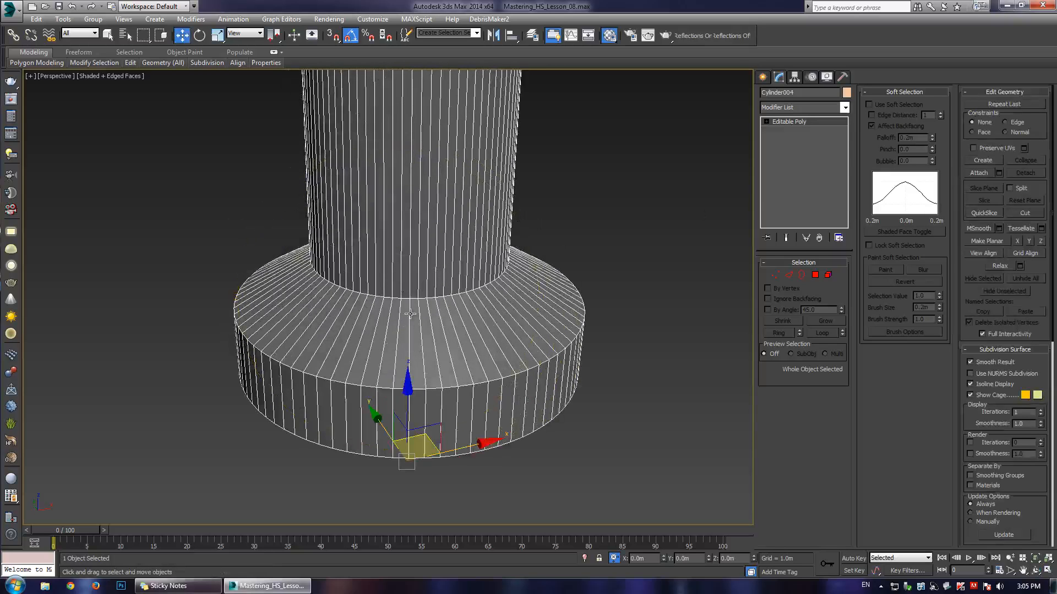
- Select all vertical edges around the base, shoulder and neck and extrude them inward, height about -0.434 m and width about 0.07 m
{"action": "key", "text": "2"}
{"action": "left_click", "coordinate": [429, 389]}
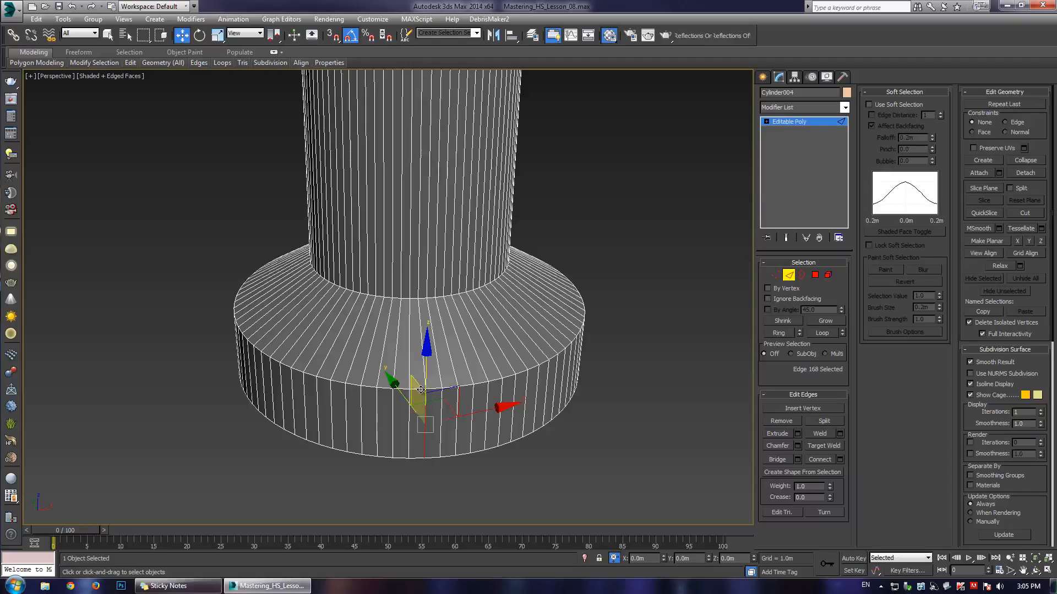
{"action": "key", "text": "alt+r"}
{"action": "key", "text": "alt+l"}
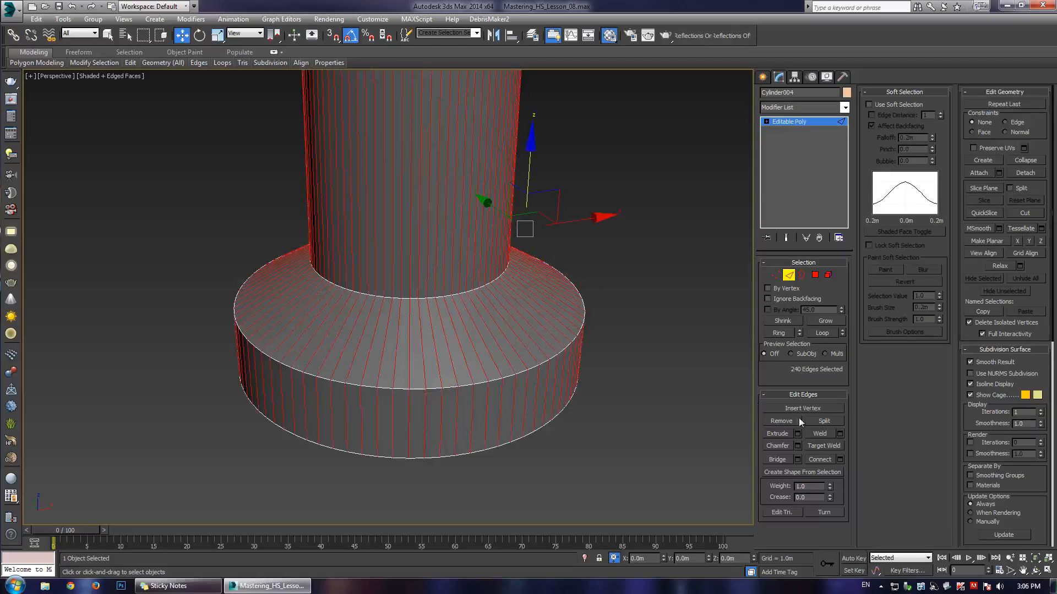
{"action": "left_click", "coordinate": [798, 433]}
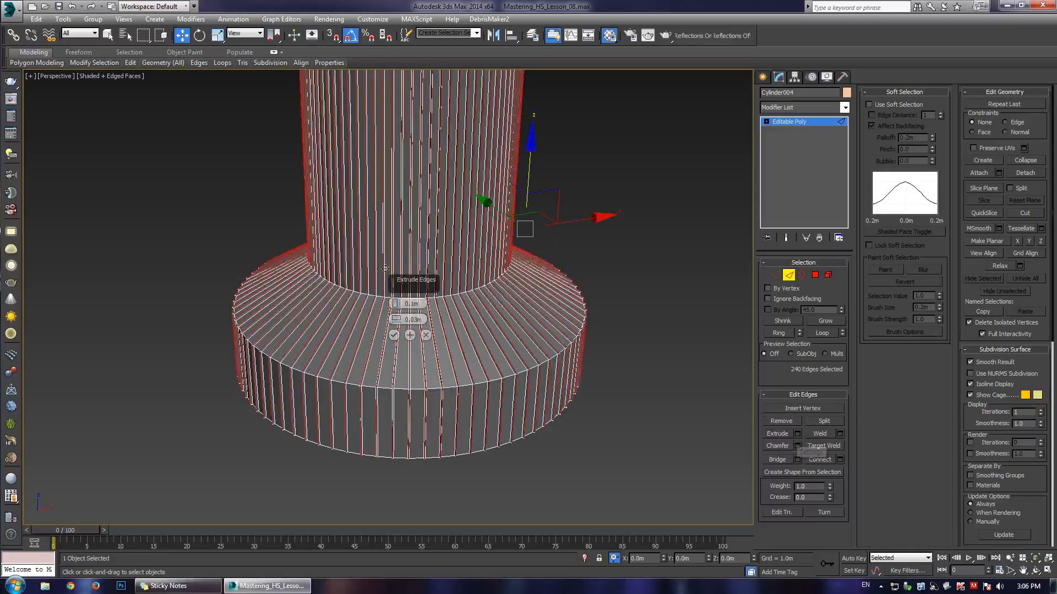
{"action": "left_click_drag", "start_coordinate": [397, 303], "coordinate": [404, 385]}
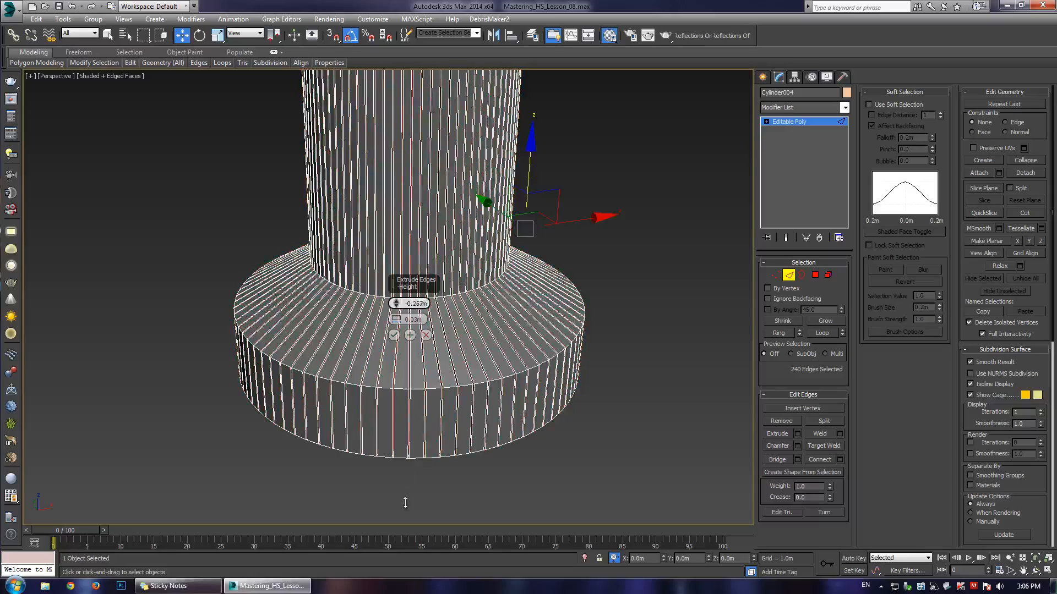
{"action": "left_click_drag", "start_coordinate": [396, 328], "coordinate": [416, 270]}
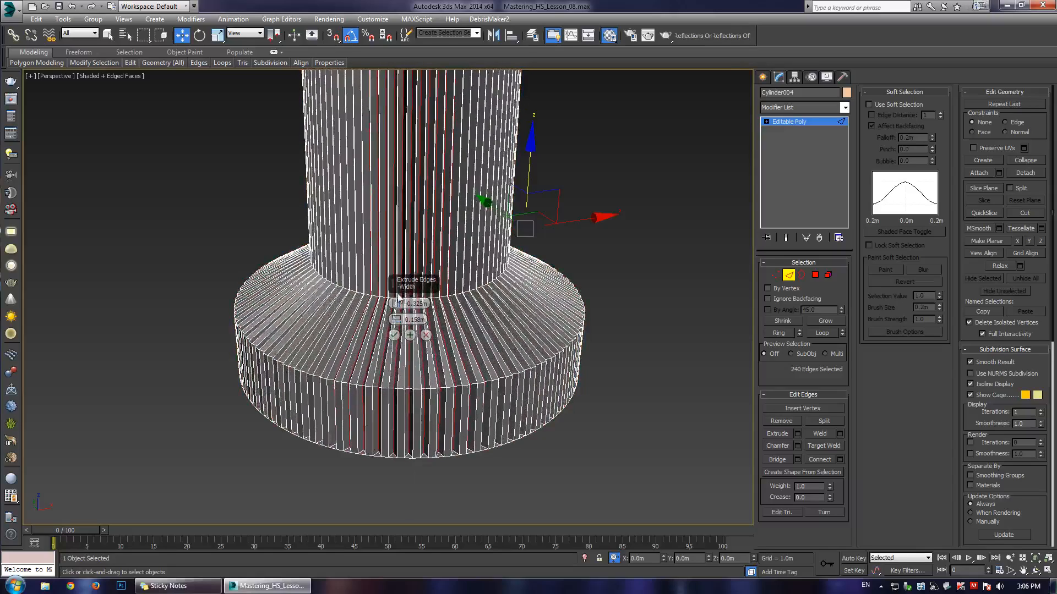
{"action": "left_click_drag", "start_coordinate": [396, 319], "coordinate": [401, 461]}
{"action": "scroll", "coordinate": [352, 302], "scroll_direction": "up", "scroll_amount": 3}
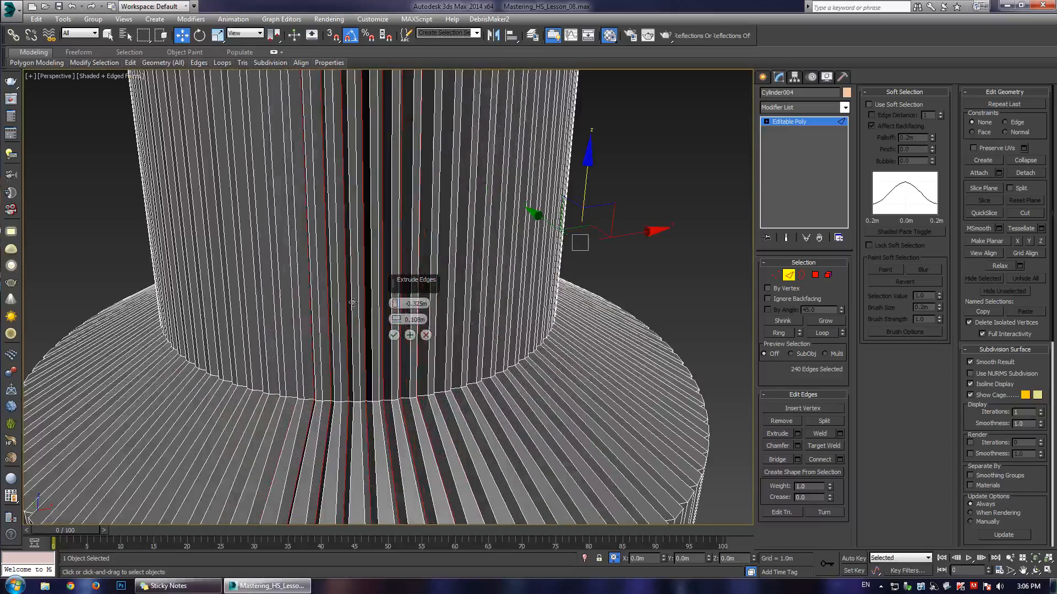
{"action": "middle_click_drag", "start_coordinate": [334, 382], "coordinate": [338, 303]}
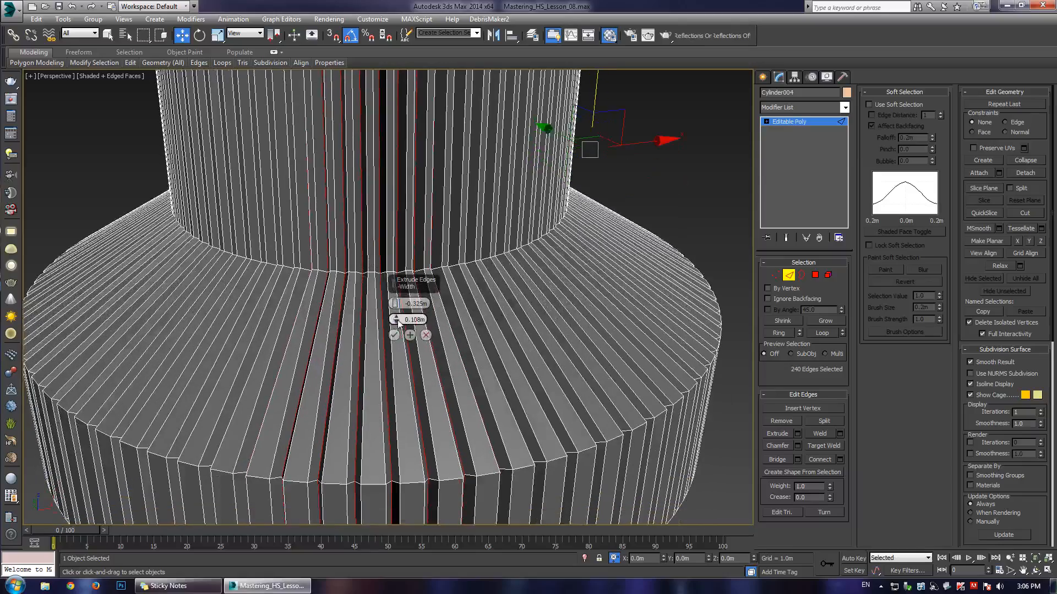
{"action": "mouse_move", "coordinate": [396, 320]}
{"action": "left_mouse_down"}
{"action": "mouse_move", "coordinate": [403, 352]}
{"action": "mouse_move", "coordinate": [401, 323]}
{"action": "left_mouse_up"}
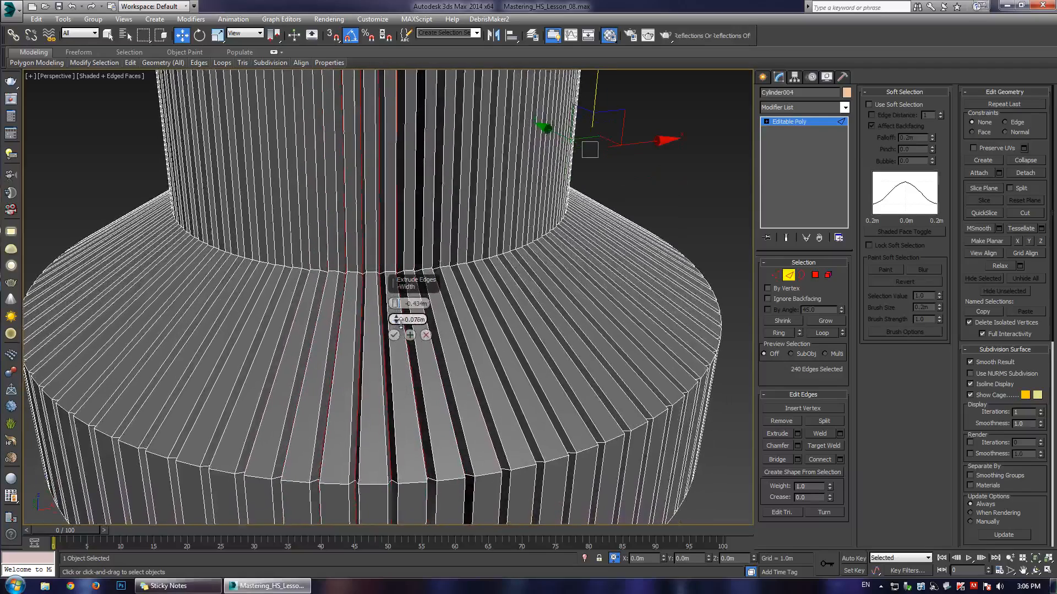
{"action": "left_click", "coordinate": [394, 335]}
- Examine the grooves along the knob's sides and at the neck's open upper rim
{"action": "scroll", "coordinate": [380, 281], "scroll_direction": "down", "scroll_amount": 5}
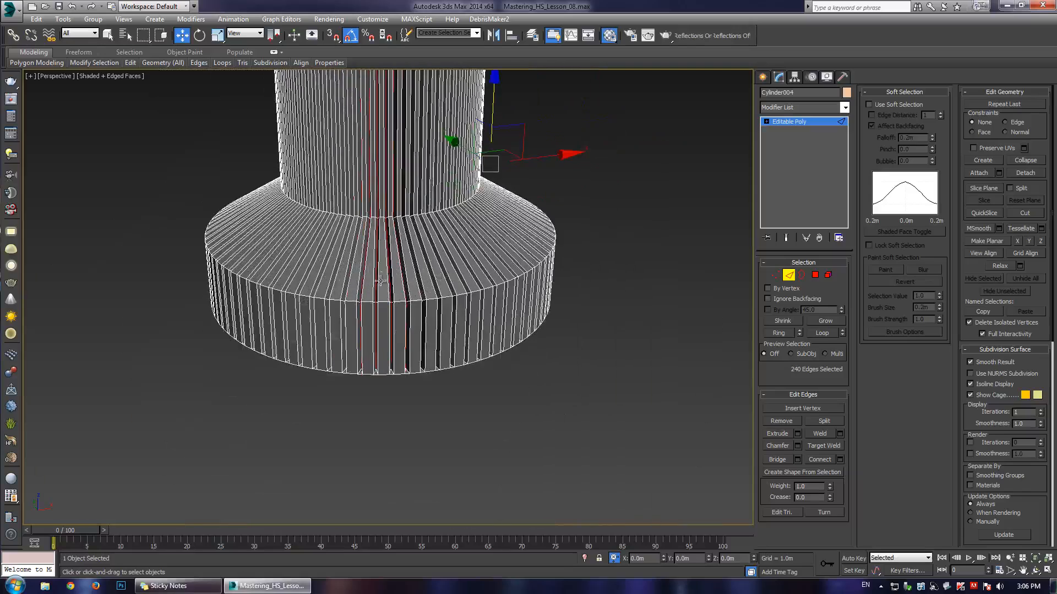
{"action": "scroll", "coordinate": [425, 352], "scroll_direction": "down", "scroll_amount": 2}
{"action": "middle_click_drag", "start_coordinate": [417, 198], "coordinate": [385, 235]}
{"action": "scroll", "coordinate": [410, 204], "scroll_direction": "up", "scroll_amount": 4}
{"action": "scroll", "coordinate": [381, 278], "scroll_direction": "up", "scroll_amount": 4}
{"action": "middle_click_drag", "start_coordinate": [382, 280], "coordinate": [429, 397]}
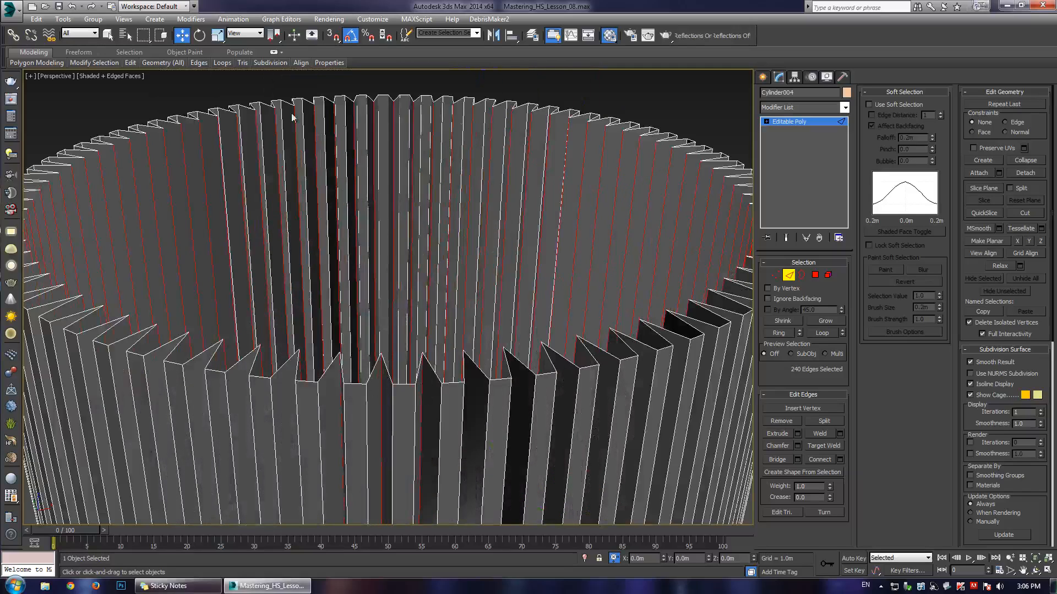
{"action": "scroll", "coordinate": [371, 245], "scroll_direction": "down", "scroll_amount": 6}
- Select the large bottom cap polygon of the grooved base and delete it
{"action": "middle_click_drag", "start_coordinate": [371, 248], "coordinate": [380, 83]}
{"action": "scroll", "coordinate": [379, 297], "scroll_direction": "up", "scroll_amount": 4}
{"action": "middle_click_drag", "start_coordinate": [355, 311], "coordinate": [335, 224], "text": "alt"}
{"action": "key", "text": "4"}
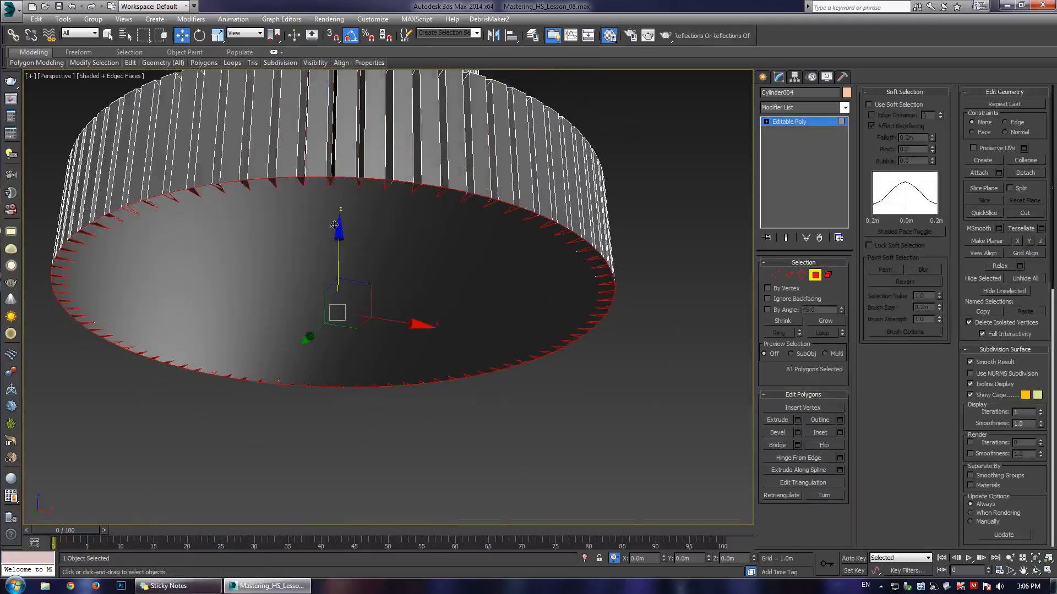
{"action": "left_click", "coordinate": [334, 224]}
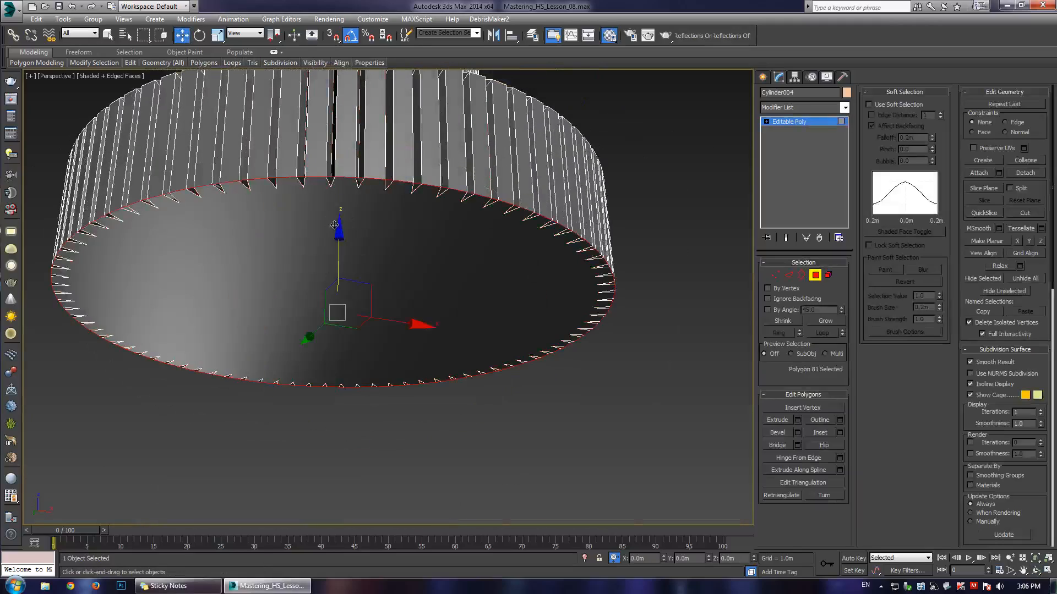
{"action": "left_click", "coordinate": [766, 122]}
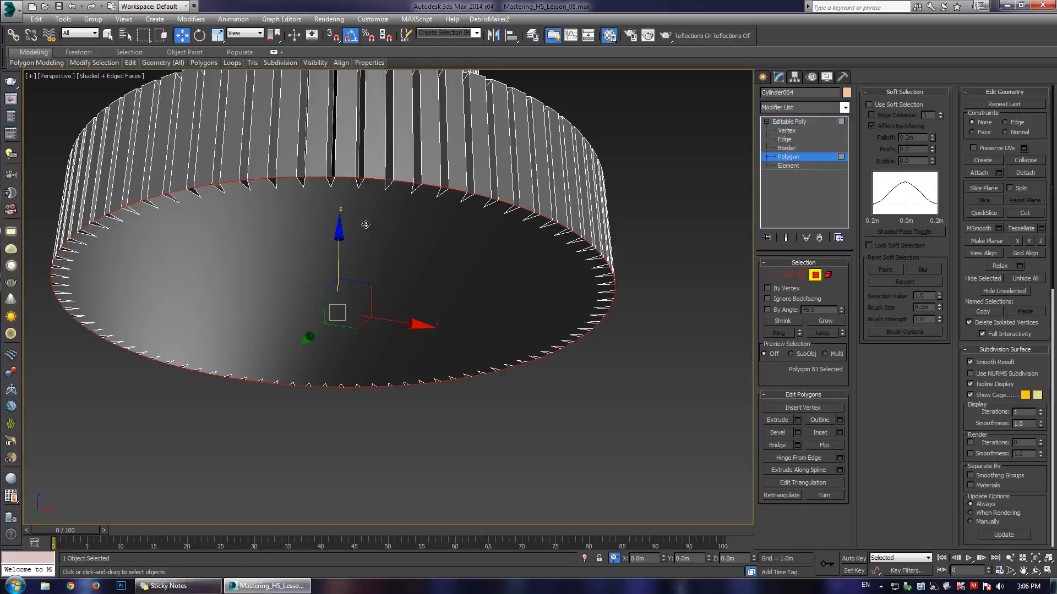
{"action": "key", "text": "Delete"}
- Extend the base's open bottom border downward into a thin ring and a taller plain band below the grooves
{"action": "key", "text": "3"}
{"action": "left_click", "coordinate": [350, 175]}
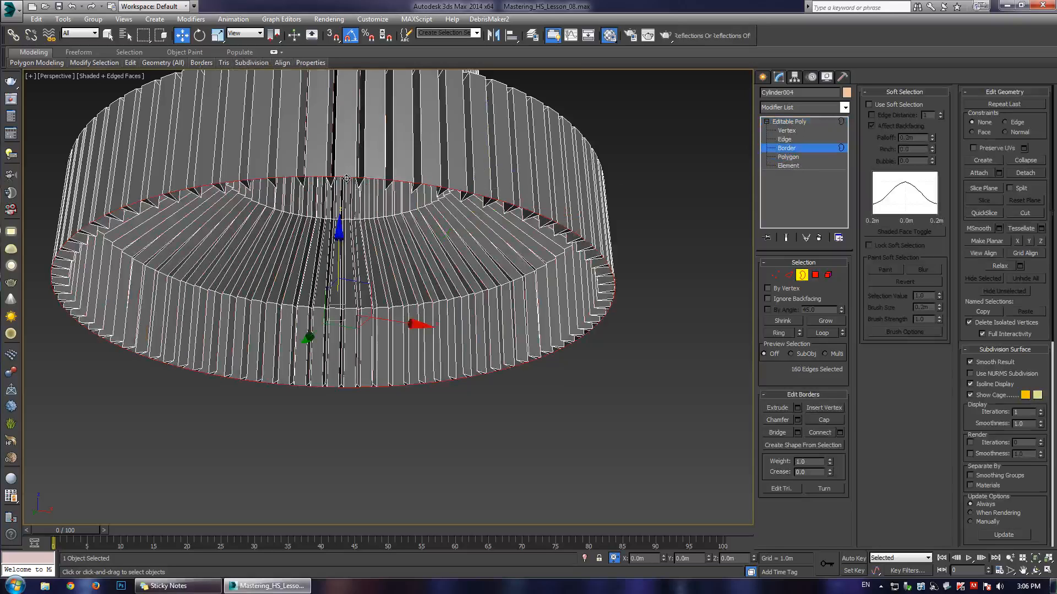
{"action": "key", "text": "z"}
{"action": "mouse_move", "coordinate": [353, 182]}
{"action": "middle_mouse_down", "text": "alt"}
{"action": "mouse_move", "coordinate": [390, 359]}
{"action": "mouse_move", "coordinate": [377, 349]}
{"action": "mouse_move", "coordinate": [429, 297]}
{"action": "mouse_move", "coordinate": [406, 300]}
{"action": "mouse_move", "coordinate": [417, 279]}
{"action": "middle_mouse_up", "text": "alt"}
{"action": "scroll", "coordinate": [392, 361], "scroll_direction": "up", "scroll_amount": 5}
{"action": "key", "text": "F3"}
{"action": "key", "text": "w"}
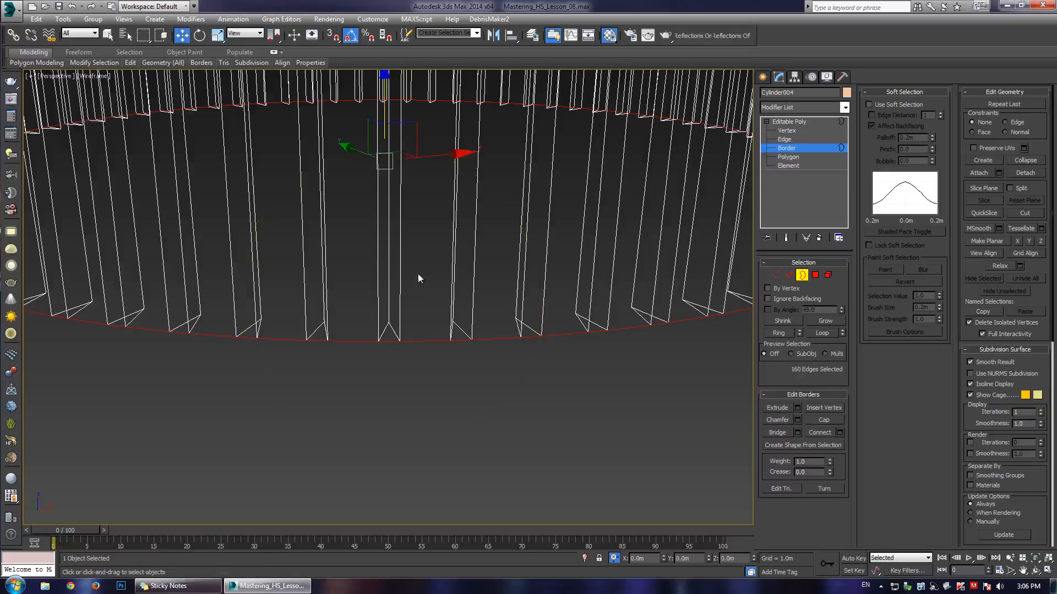
{"action": "key", "text": "F3"}
{"action": "left_click_drag", "start_coordinate": [386, 103], "coordinate": [382, 164], "text": "shift"}
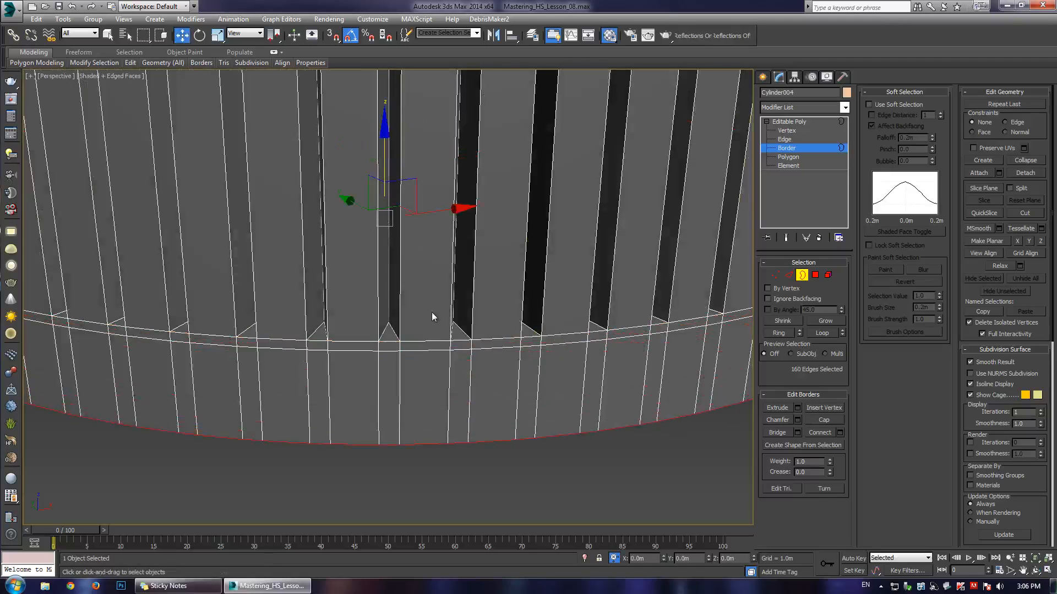
{"action": "scroll", "coordinate": [438, 185], "scroll_direction": "down", "scroll_amount": 5}
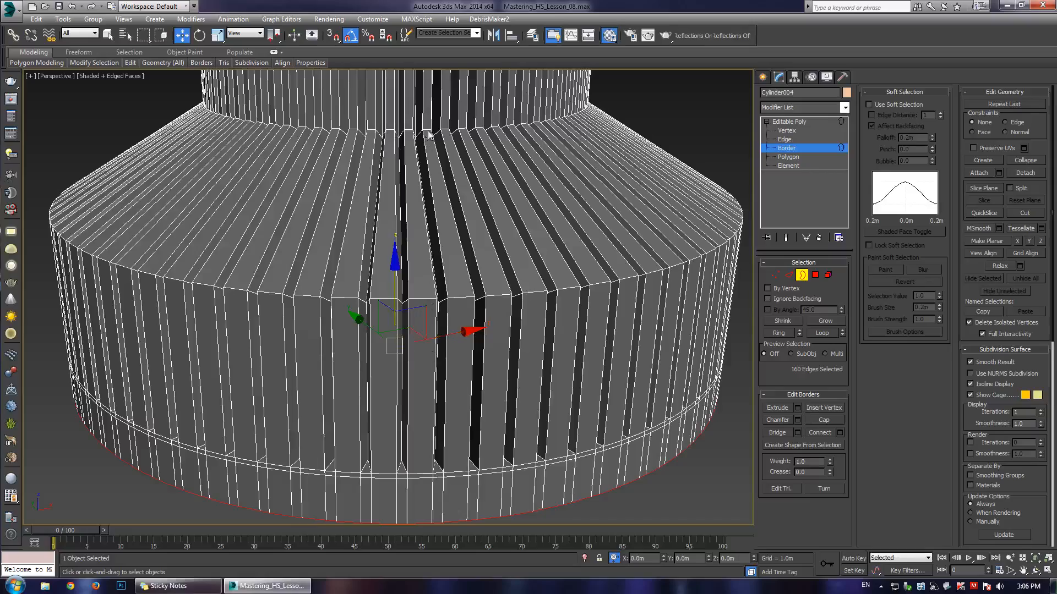
{"action": "middle_click_drag", "start_coordinate": [418, 300], "coordinate": [363, 308], "text": "alt"}
{"action": "key", "text": "w"}
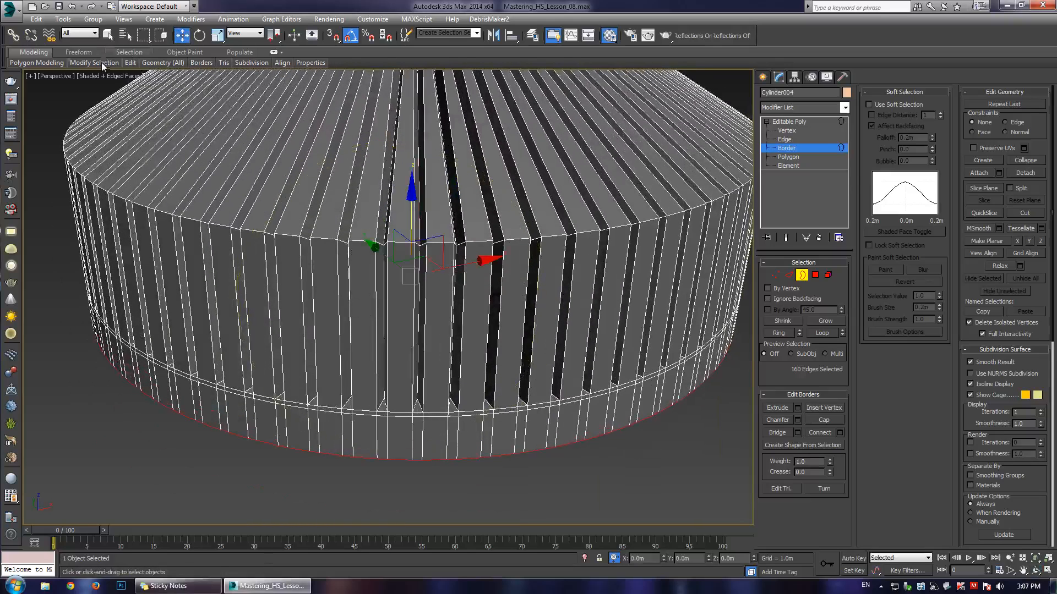
- Select one rib's bottom edge between two grooves, along with all similar edges around the base
{"action": "mouse_move", "coordinate": [101, 62]}
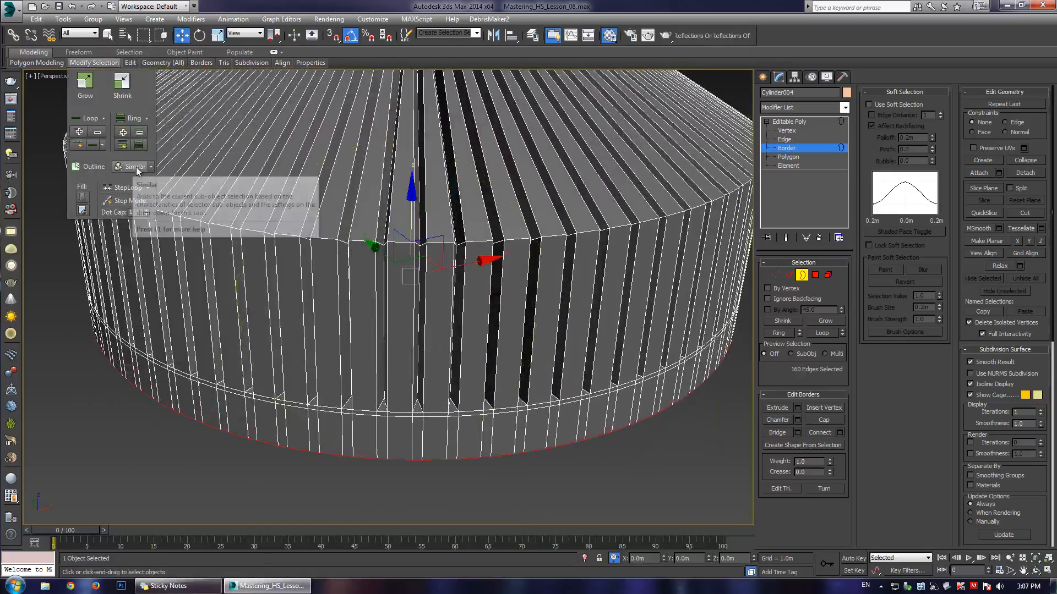
{"action": "middle_click_drag", "start_coordinate": [463, 380], "coordinate": [470, 324]}
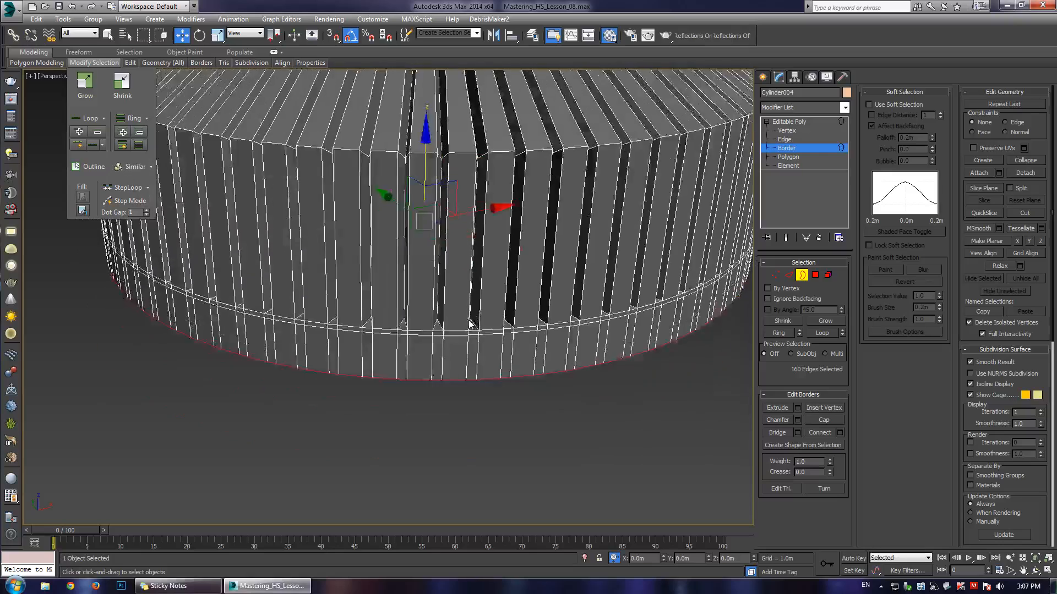
{"action": "scroll", "coordinate": [470, 324], "scroll_direction": "up", "scroll_amount": 3}
{"action": "key", "text": "2"}
{"action": "left_click", "coordinate": [357, 339]}
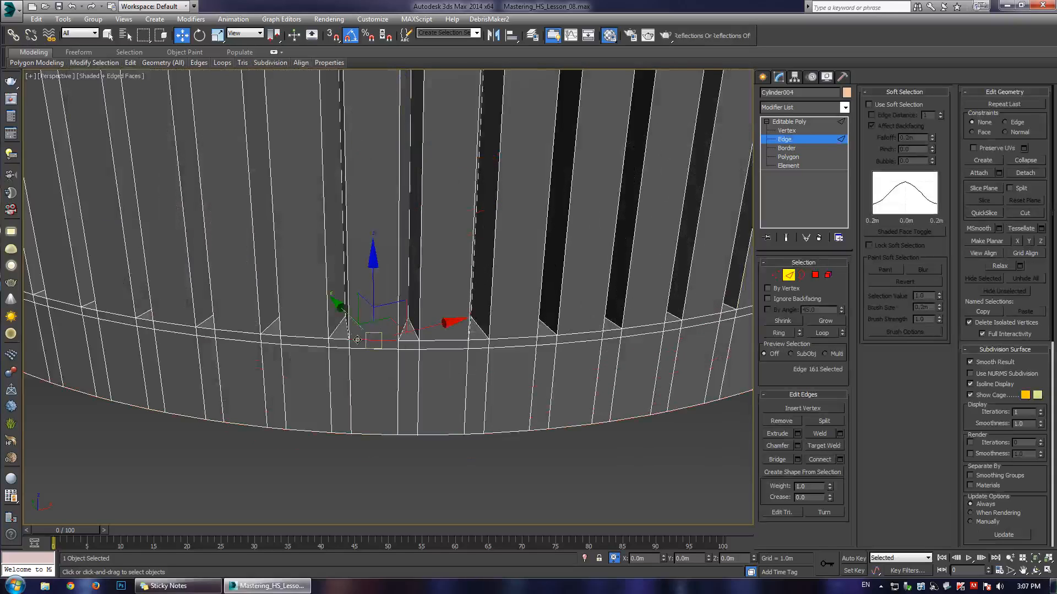
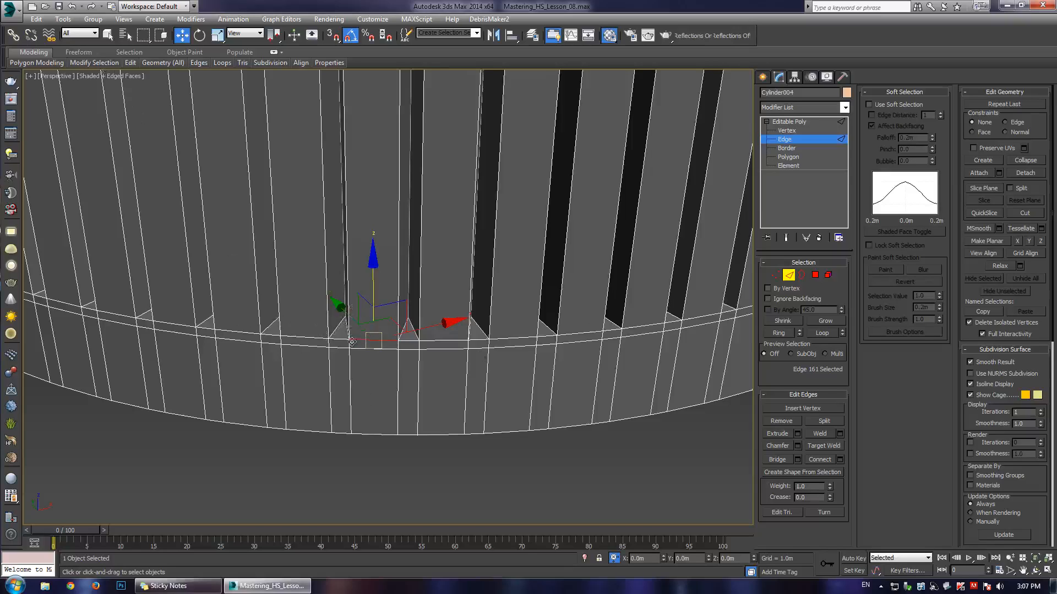
{"action": "mouse_move", "coordinate": [94, 63]}
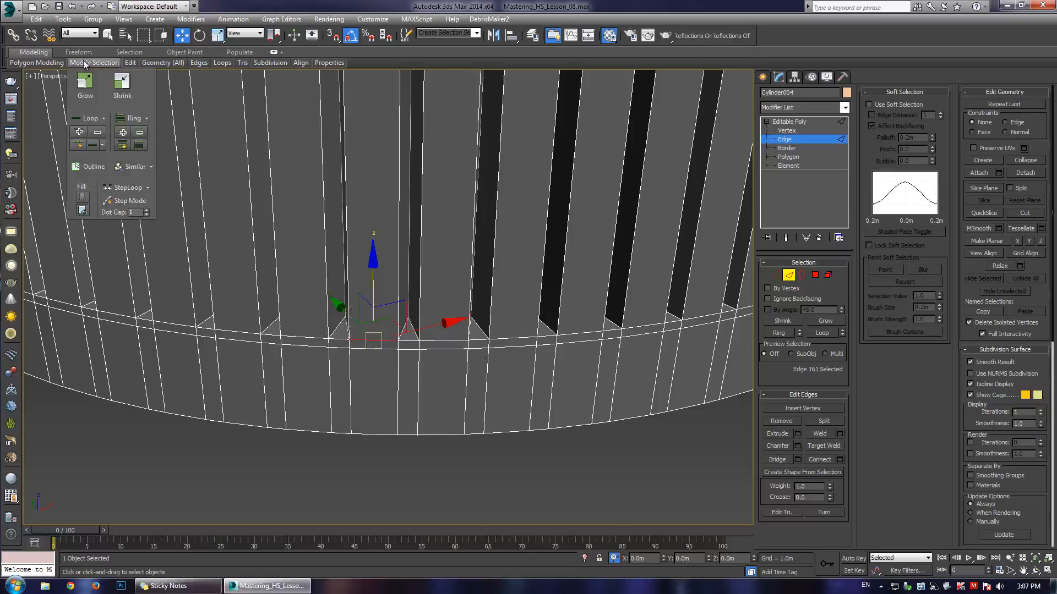
{"action": "left_click", "coordinate": [133, 166]}
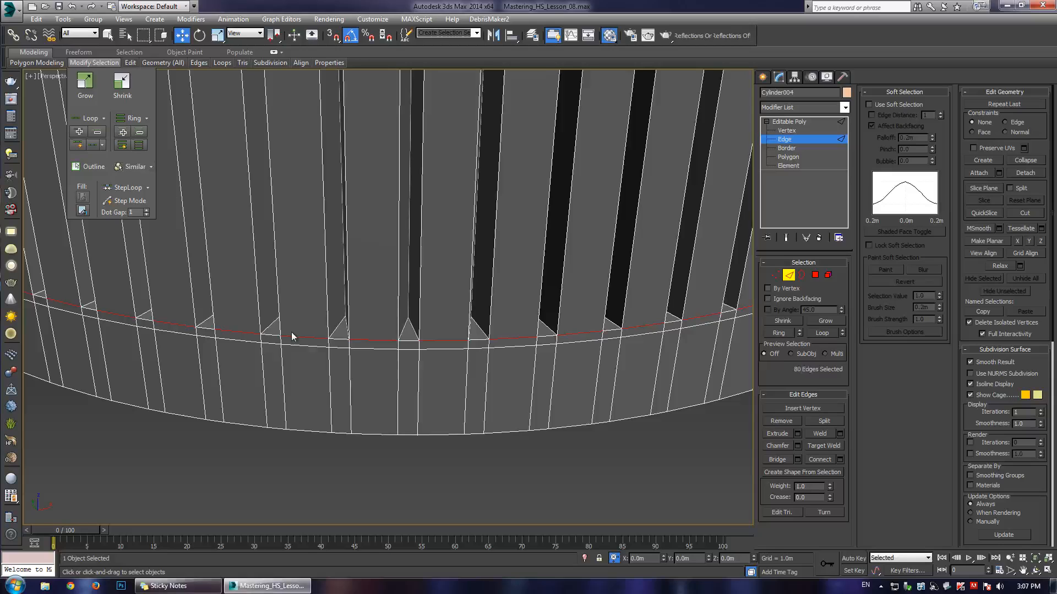
- Expand the selection to edge rings and connect the edges with 2 segments and a pinch of 68, adding support edges beside the grooves
{"action": "mouse_move", "coordinate": [580, 335]}
{"action": "middle_mouse_down", "text": "alt"}
{"action": "mouse_move", "coordinate": [559, 321]}
{"action": "mouse_move", "coordinate": [585, 338]}
{"action": "middle_mouse_up", "text": "alt"}
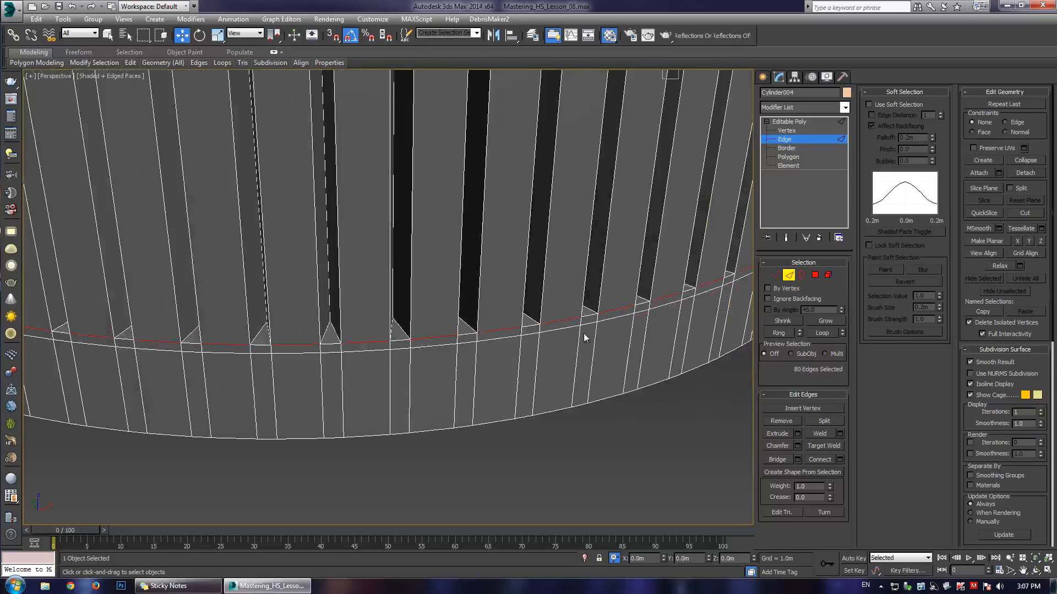
{"action": "scroll", "coordinate": [346, 247], "scroll_direction": "down", "scroll_amount": 5}
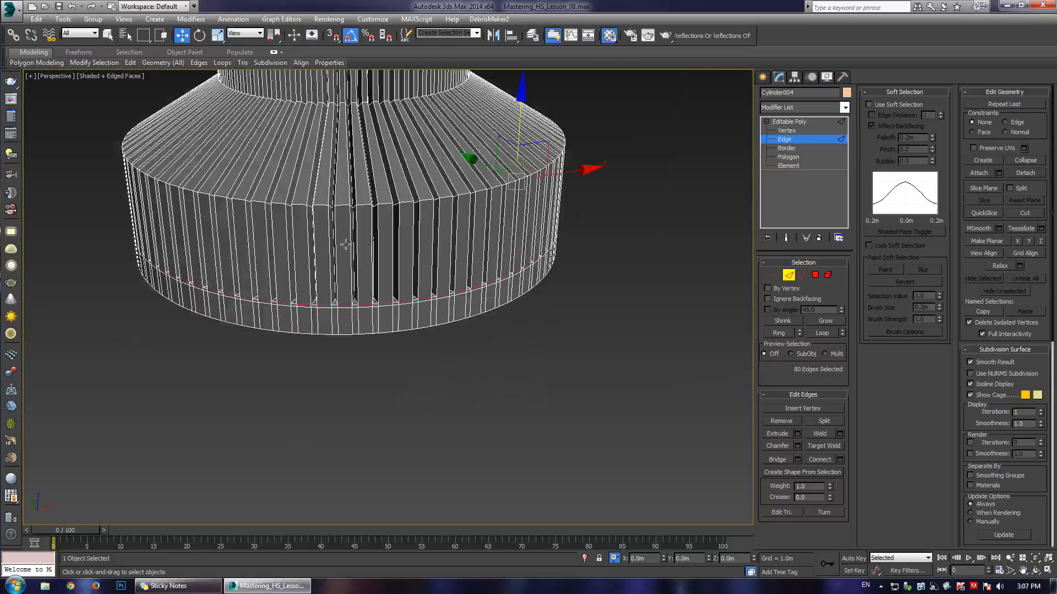
{"action": "middle_click_drag", "start_coordinate": [321, 157], "coordinate": [359, 235]}
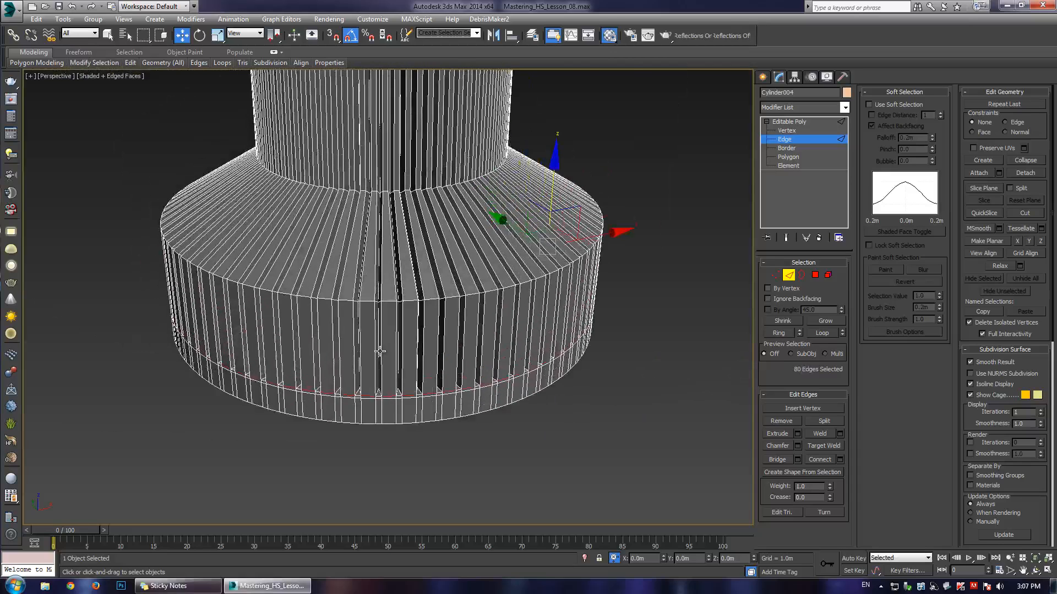
{"action": "scroll", "coordinate": [380, 351], "scroll_direction": "up", "scroll_amount": 3}
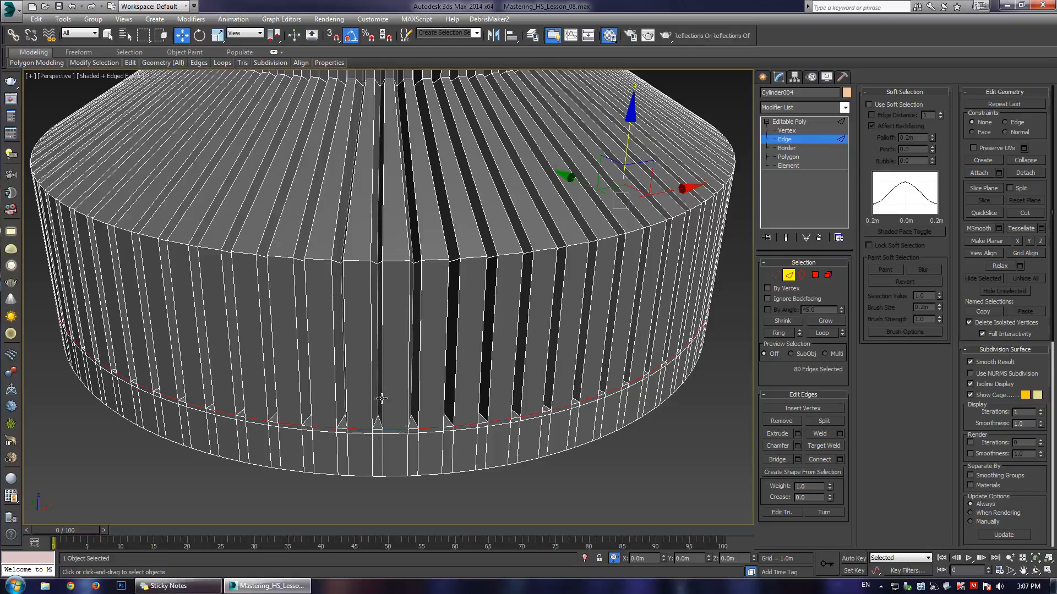
{"action": "middle_click_drag", "start_coordinate": [381, 398], "coordinate": [397, 388]}
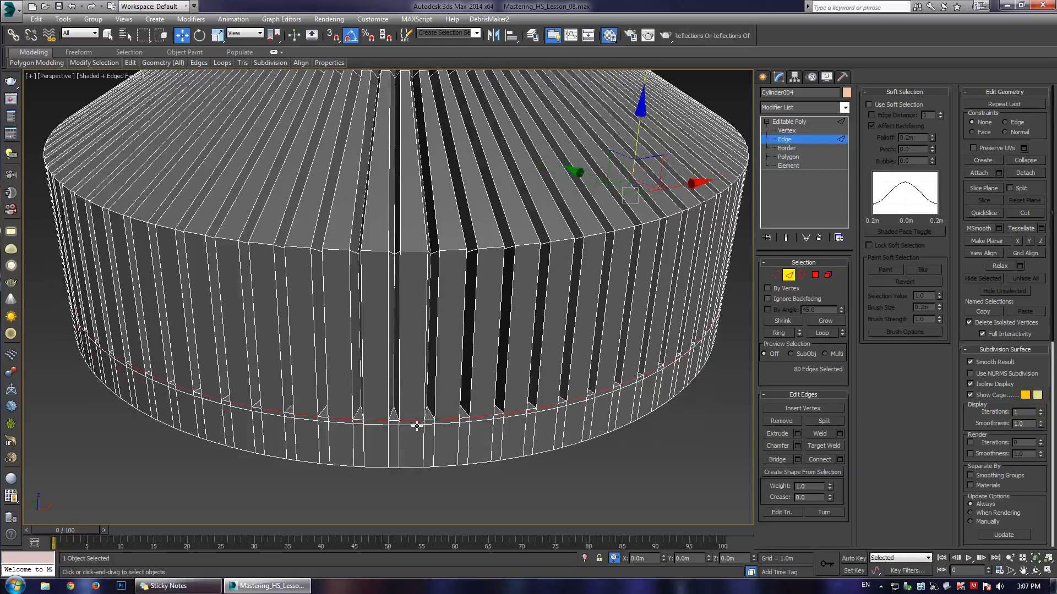
{"action": "key", "text": "alt+r"}
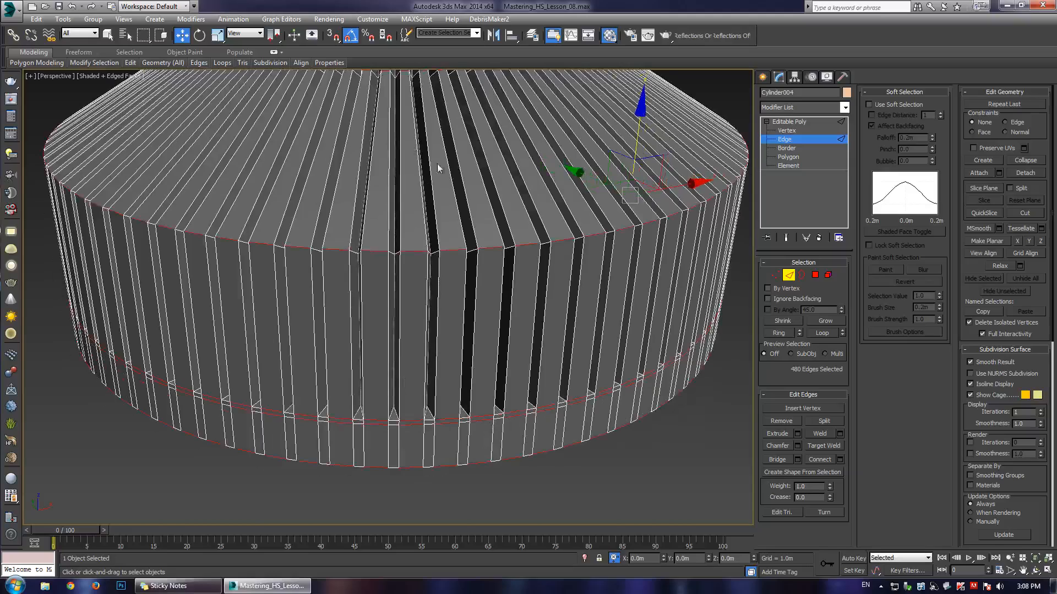
{"action": "middle_click_drag", "start_coordinate": [437, 166], "coordinate": [508, 401]}
{"action": "scroll", "coordinate": [508, 406], "scroll_direction": "up", "scroll_amount": 3}
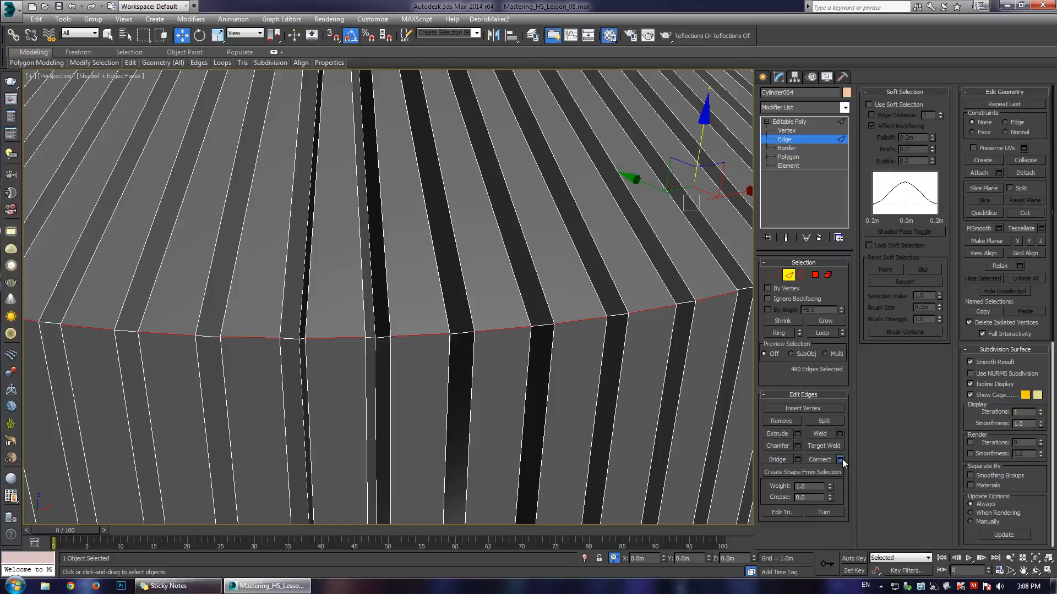
{"action": "left_click", "coordinate": [840, 459]}
{"action": "left_click", "coordinate": [396, 301]}
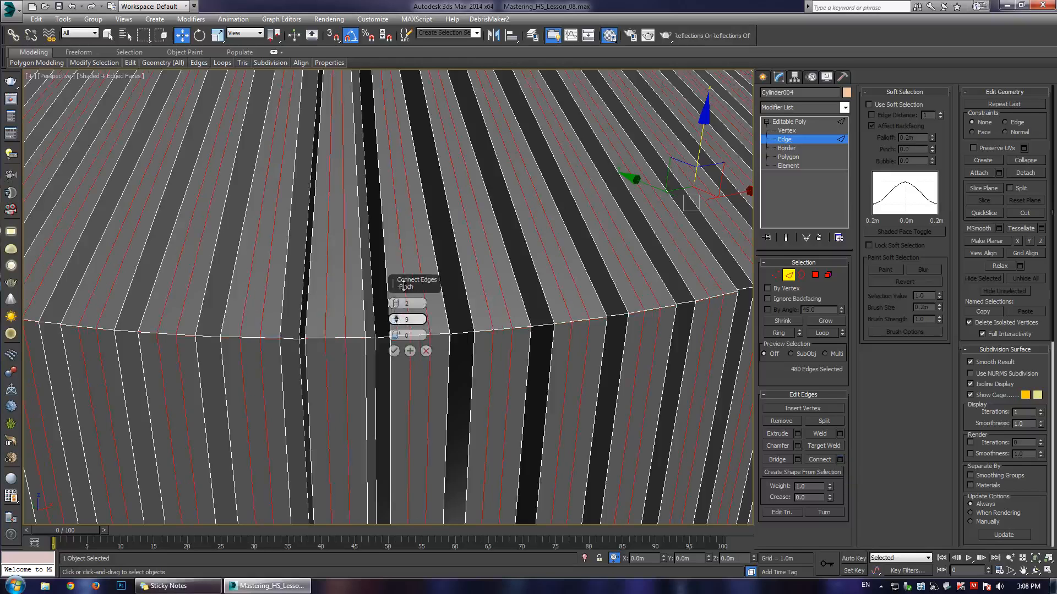
{"action": "left_click_drag", "start_coordinate": [397, 319], "coordinate": [427, 156]}
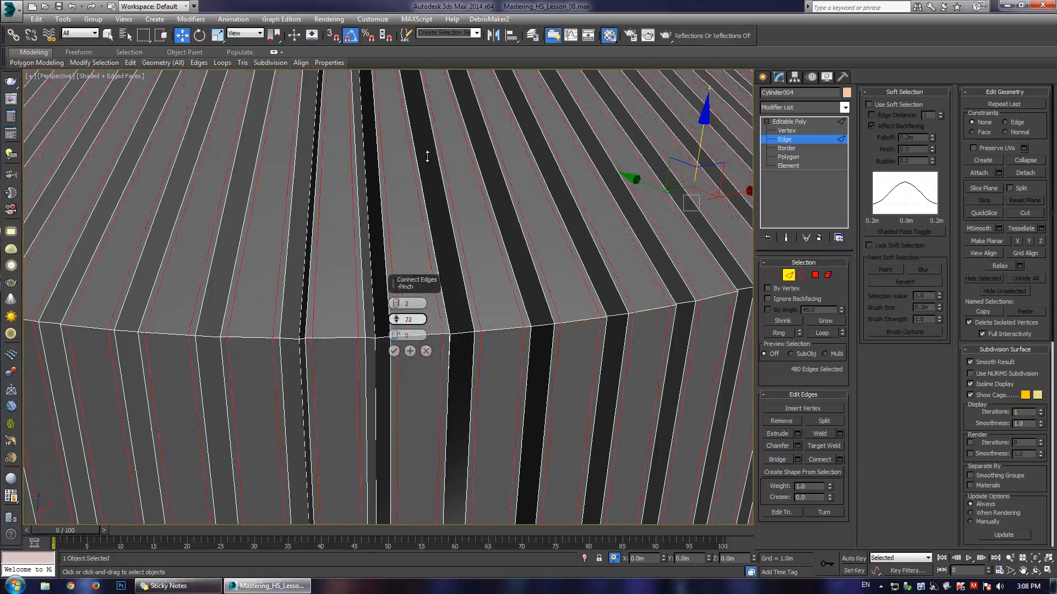
{"action": "left_click", "coordinate": [392, 349]}
- Ring-select the vertical edges around the grooved side wall and connect them with 1 segment, pinch 0 and slide 0
{"action": "scroll", "coordinate": [389, 346], "scroll_direction": "down", "scroll_amount": 6}
{"action": "middle_click_drag", "start_coordinate": [398, 284], "coordinate": [418, 371], "text": "alt"}
{"action": "scroll", "coordinate": [375, 351], "scroll_direction": "up", "scroll_amount": 3}
{"action": "scroll", "coordinate": [373, 323], "scroll_direction": "up", "scroll_amount": 4}
{"action": "scroll", "coordinate": [410, 303], "scroll_direction": "up", "scroll_amount": 4}
{"action": "key", "text": "w"}
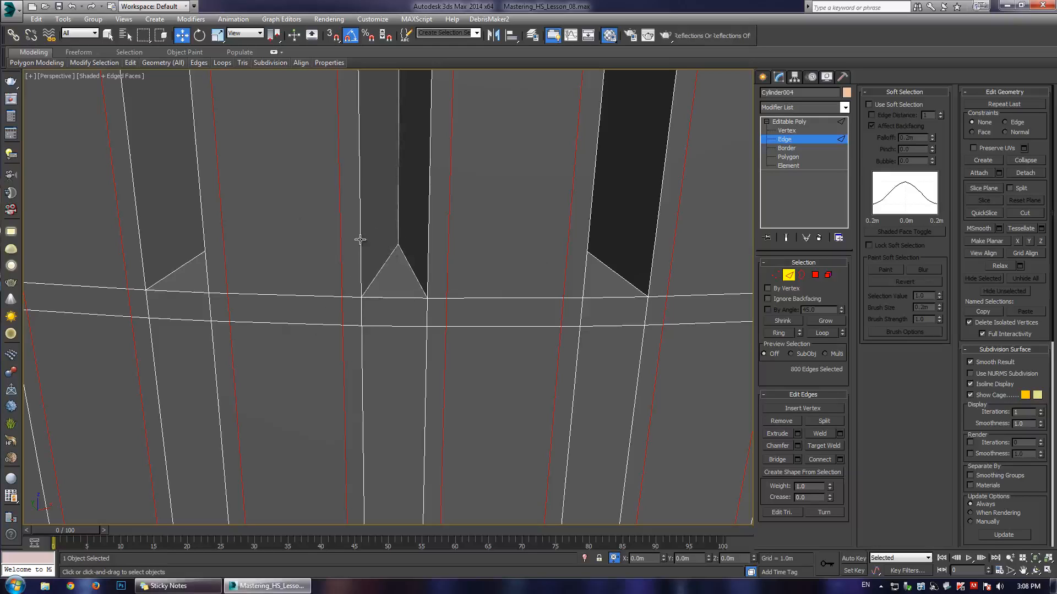
{"action": "left_click", "coordinate": [360, 239]}
{"action": "key", "text": "alt+r"}
{"action": "key", "text": "z"}
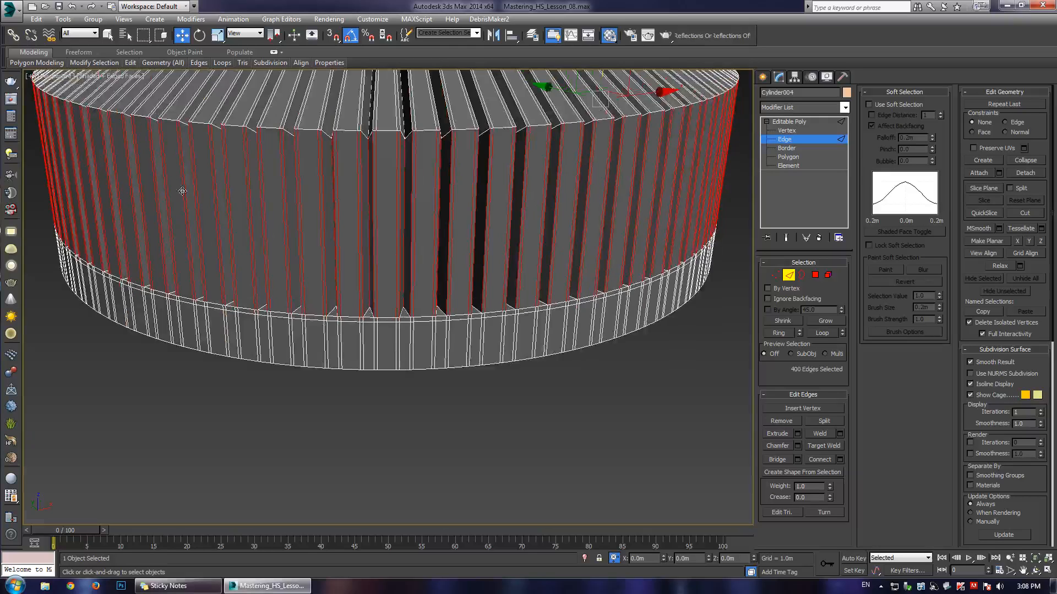
{"action": "left_click", "coordinate": [840, 460]}
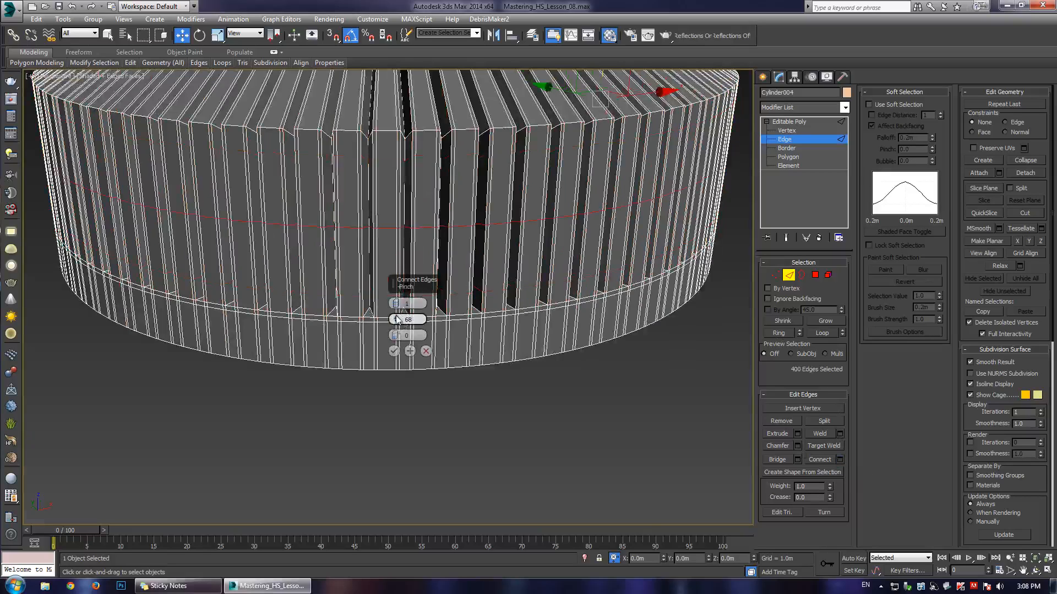
{"action": "right_click", "coordinate": [395, 321]}
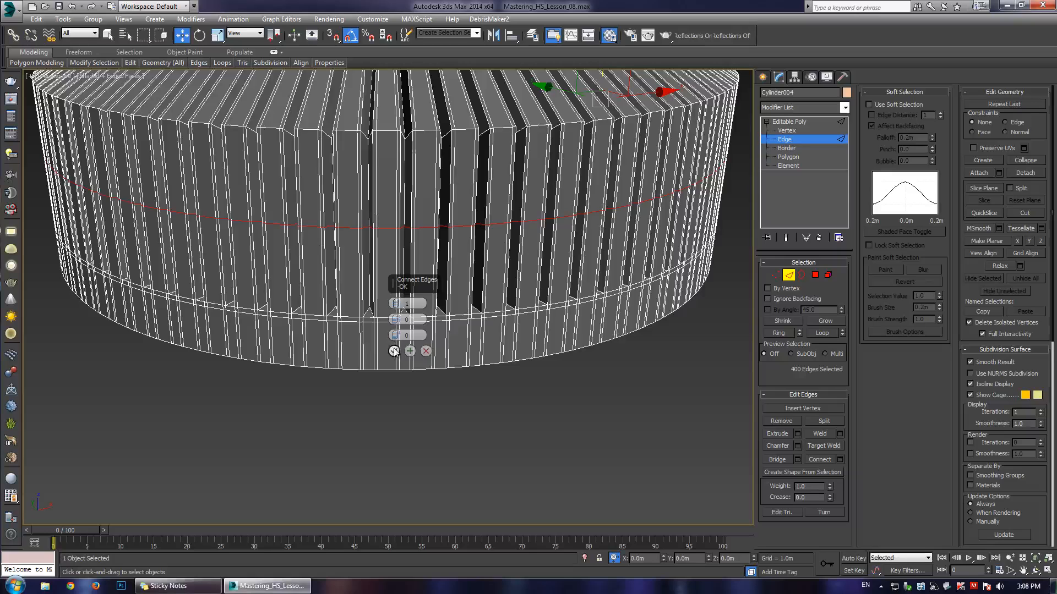
{"action": "left_click", "coordinate": [394, 351]}
- With the Edge constraint on, slide the new horizontal loop down to just above the bottom ends of the grooves
{"action": "scroll", "coordinate": [473, 236], "scroll_direction": "down", "scroll_amount": 3}
{"action": "middle_click_drag", "start_coordinate": [472, 238], "coordinate": [426, 252], "text": "alt"}
{"action": "scroll", "coordinate": [424, 249], "scroll_direction": "up", "scroll_amount": 3}
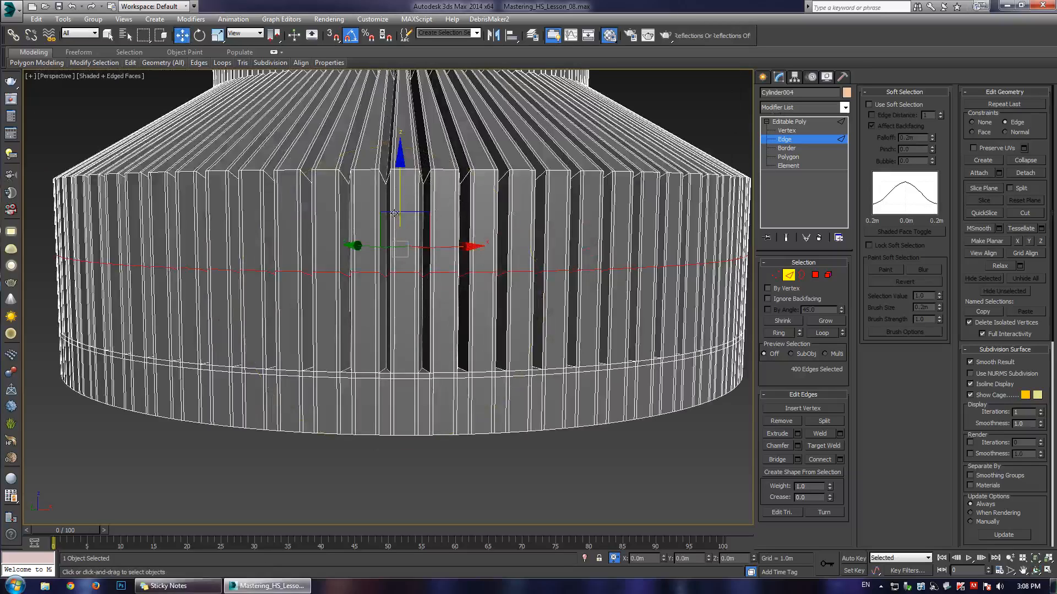
{"action": "left_click_drag", "start_coordinate": [398, 176], "coordinate": [405, 270]}
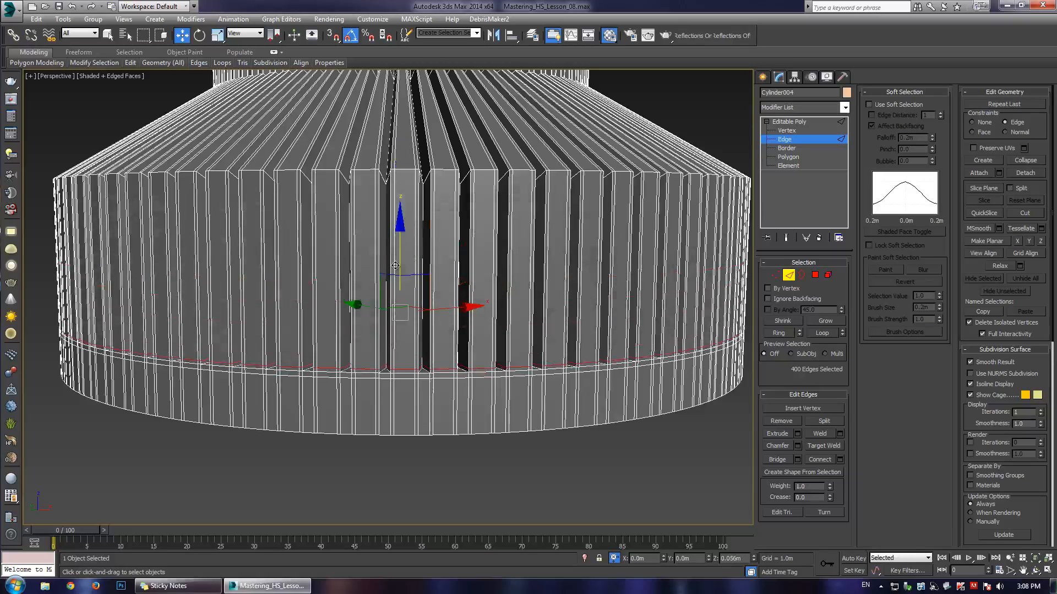
{"action": "scroll", "coordinate": [370, 378], "scroll_direction": "up", "scroll_amount": 5}
{"action": "scroll", "coordinate": [435, 286], "scroll_direction": "up", "scroll_amount": 5}
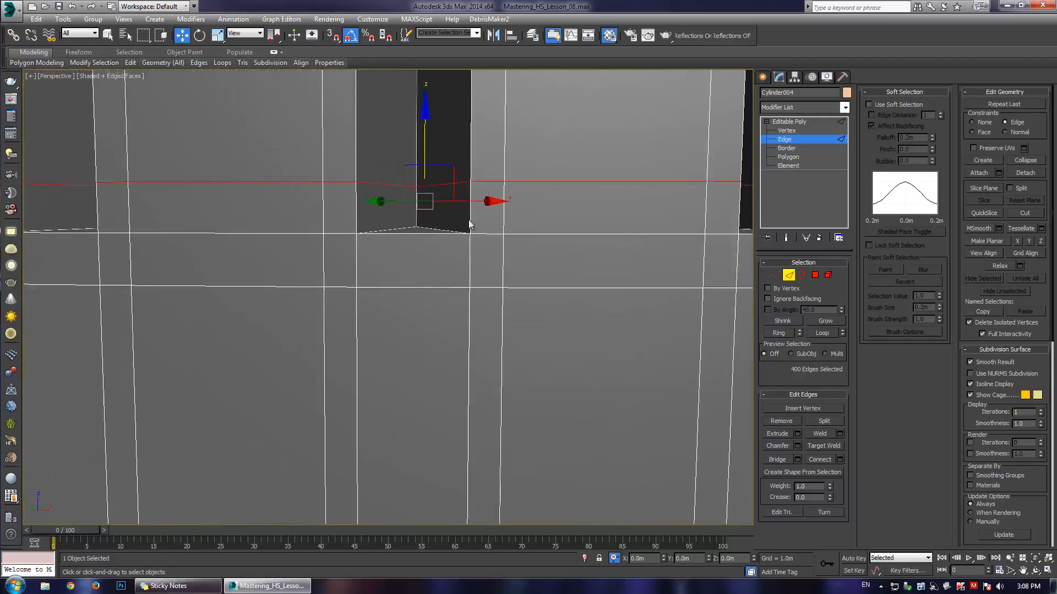
{"action": "middle_click_drag", "start_coordinate": [377, 231], "coordinate": [393, 256]}
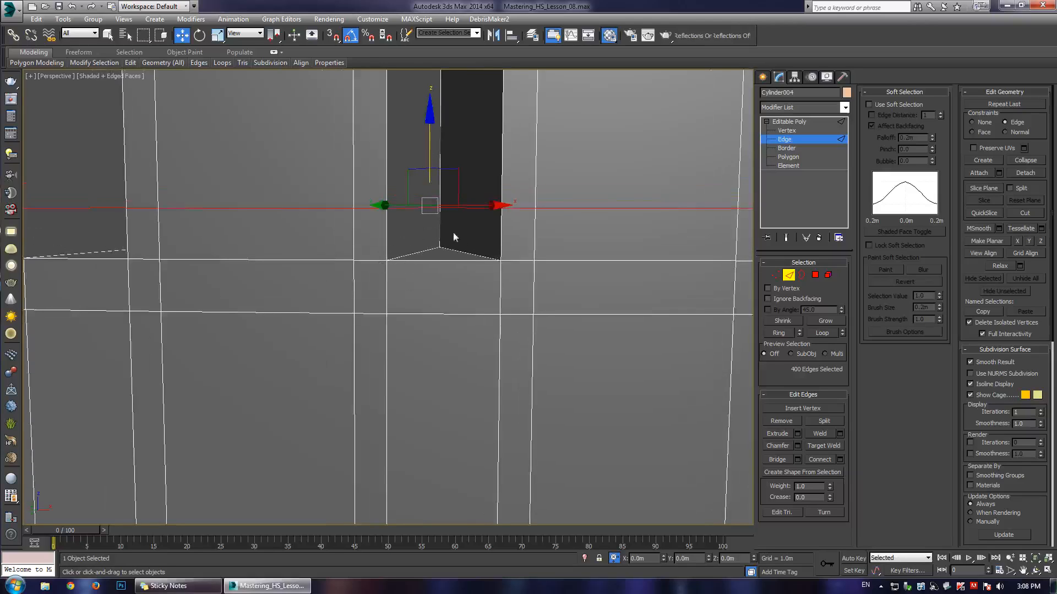
{"action": "left_click_drag", "start_coordinate": [429, 145], "coordinate": [434, 150]}
{"action": "scroll", "coordinate": [434, 151], "scroll_direction": "down", "scroll_amount": 6}
{"action": "middle_click_drag", "start_coordinate": [427, 217], "coordinate": [407, 264], "text": "alt"}
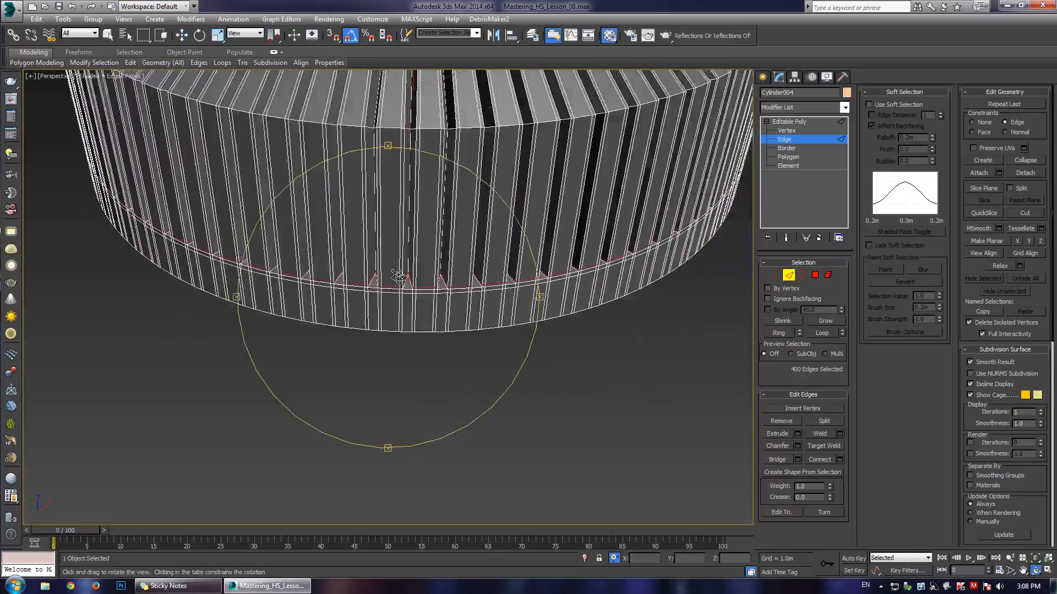
{"action": "scroll", "coordinate": [397, 298], "scroll_direction": "up", "scroll_amount": 6}
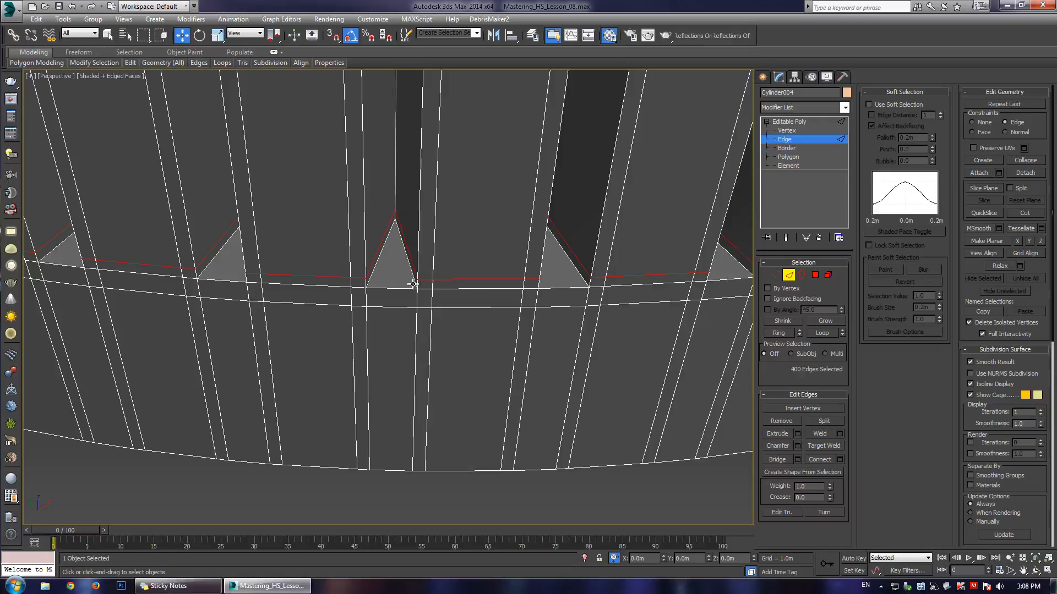
- Select the innermost lengthwise edges of all grooves and try chamfering them
{"action": "left_click", "coordinate": [395, 182]}
{"action": "scroll", "coordinate": [374, 211], "scroll_direction": "down", "scroll_amount": 5}
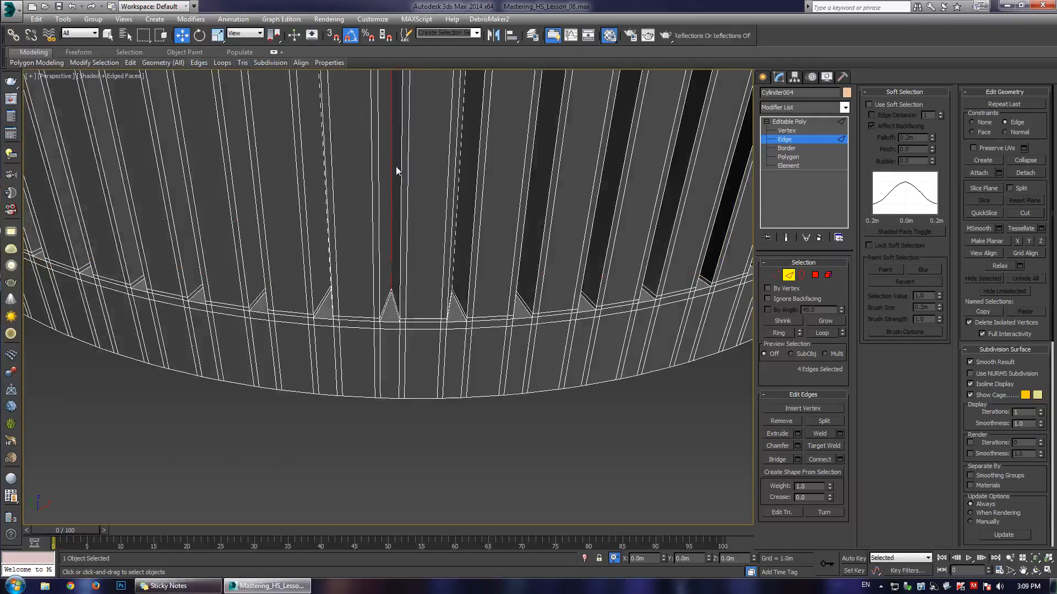
{"action": "scroll", "coordinate": [388, 193], "scroll_direction": "down", "scroll_amount": 3}
{"action": "scroll", "coordinate": [381, 111], "scroll_direction": "down", "scroll_amount": 1}
{"action": "scroll", "coordinate": [385, 256], "scroll_direction": "up", "scroll_amount": 4}
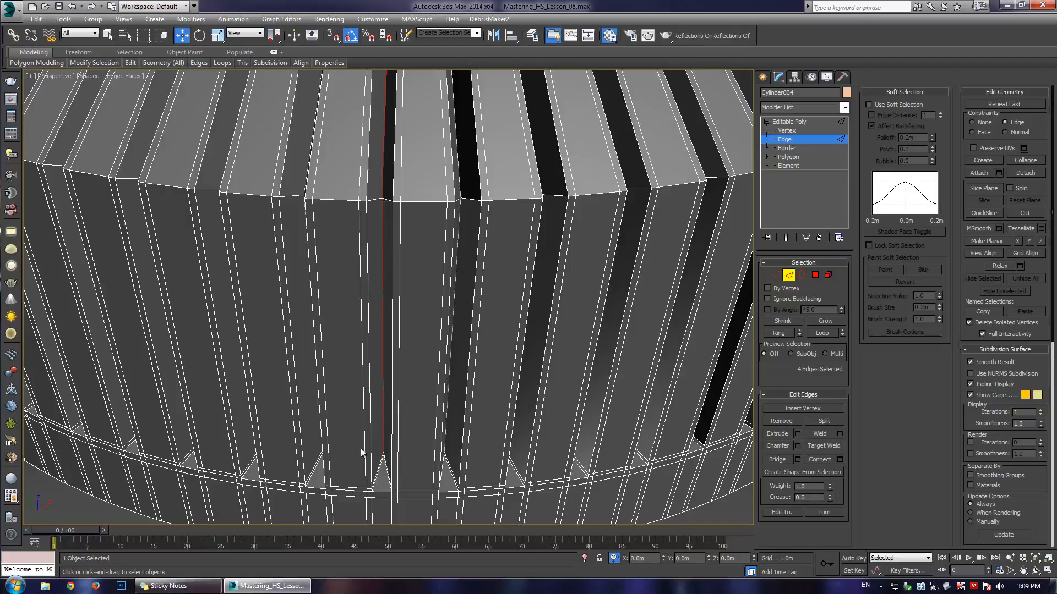
{"action": "scroll", "coordinate": [361, 452], "scroll_direction": "up", "scroll_amount": 2}
{"action": "scroll", "coordinate": [429, 361], "scroll_direction": "up", "scroll_amount": 2}
{"action": "scroll", "coordinate": [391, 328], "scroll_direction": "up", "scroll_amount": 1}
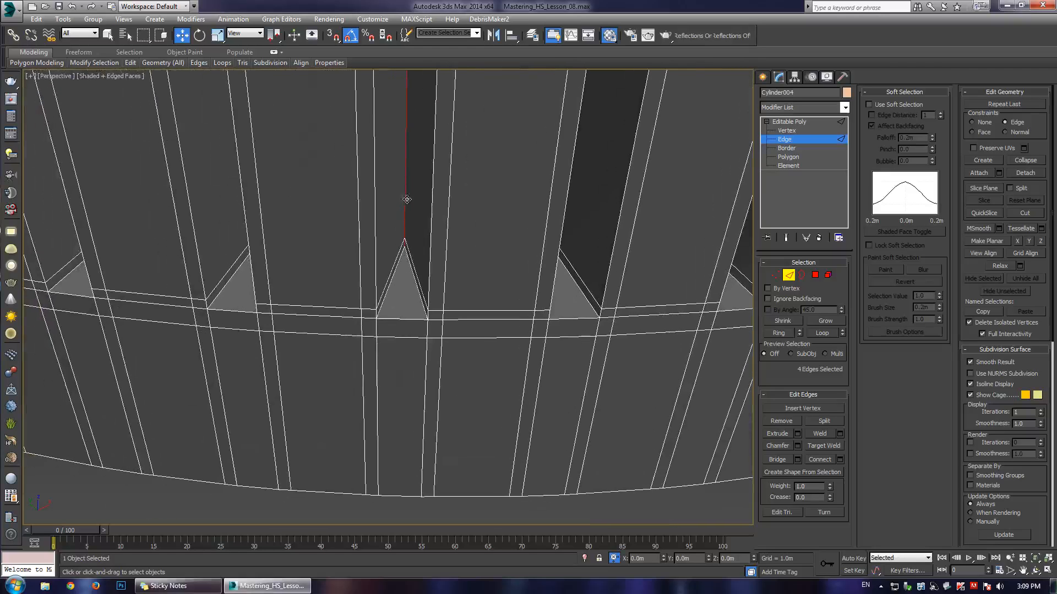
{"action": "scroll", "coordinate": [402, 187], "scroll_direction": "down", "scroll_amount": 3}
{"action": "scroll", "coordinate": [385, 165], "scroll_direction": "up", "scroll_amount": 3}
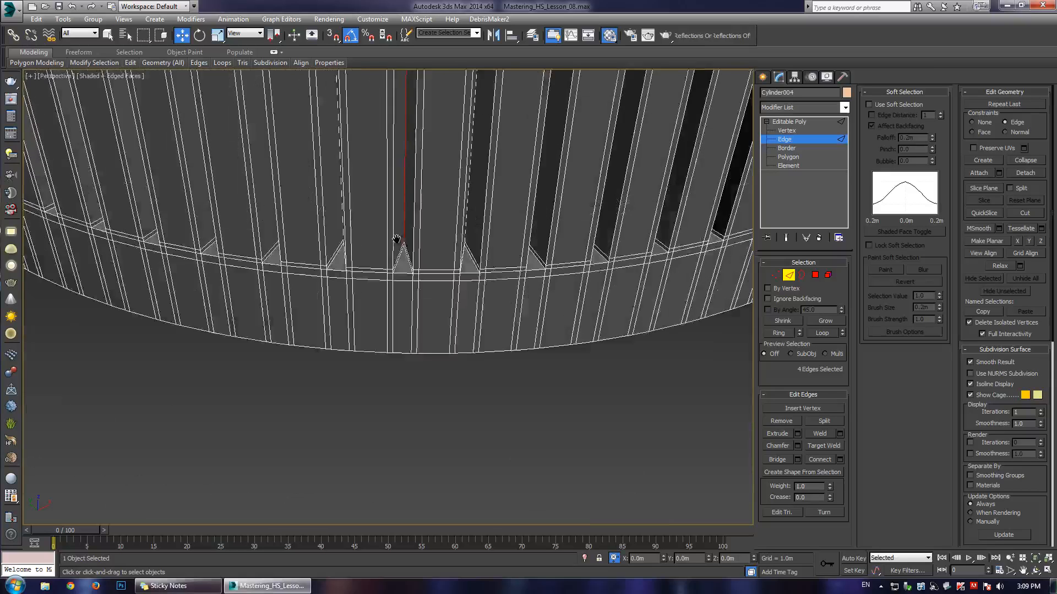
{"action": "mouse_move", "coordinate": [80, 65]}
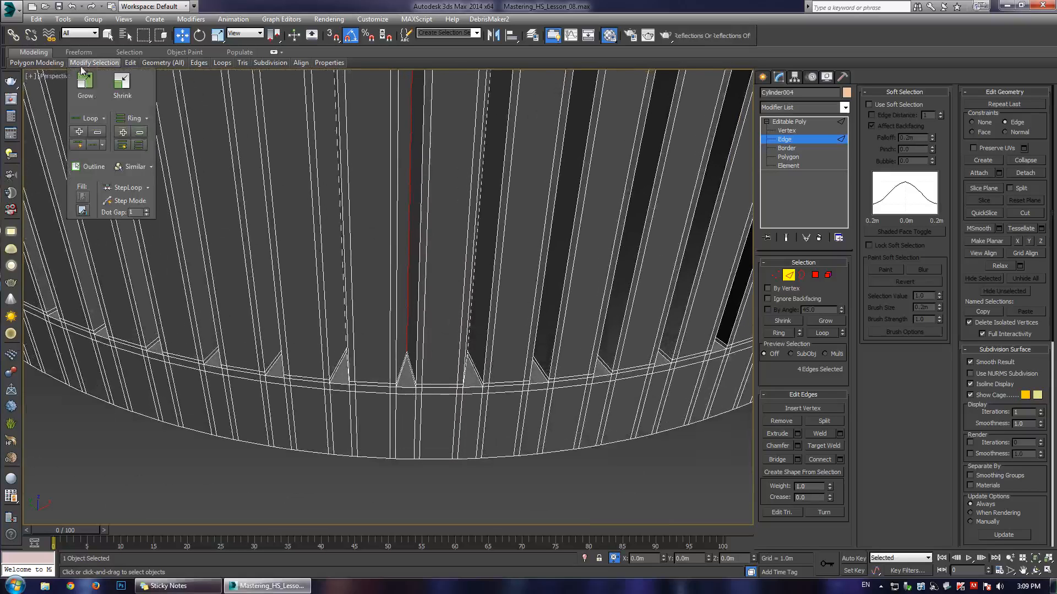
{"action": "left_click", "coordinate": [135, 167]}
{"action": "scroll", "coordinate": [402, 358], "scroll_direction": "up", "scroll_amount": 3}
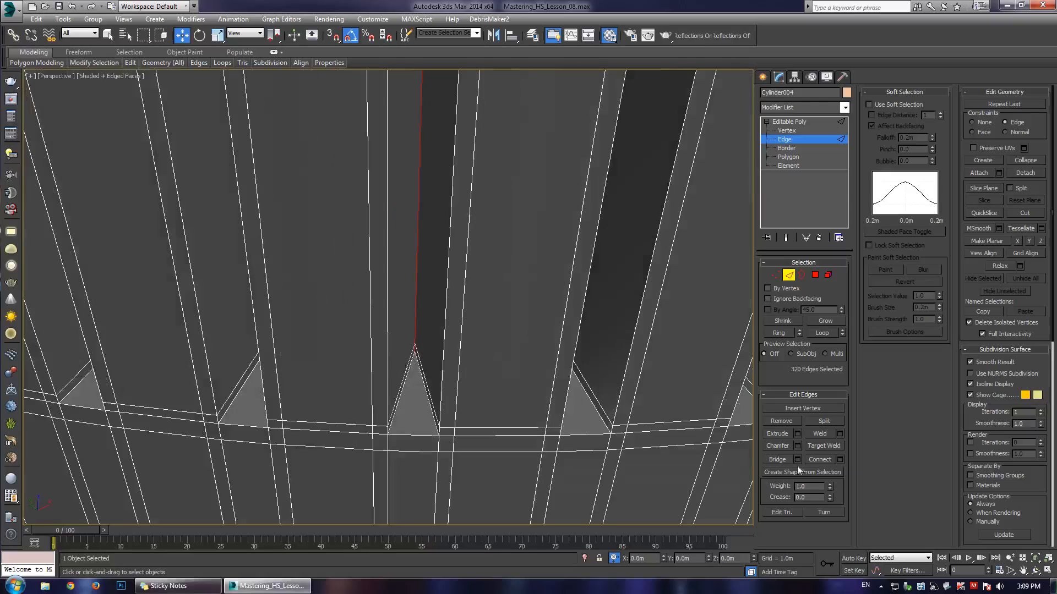
{"action": "left_click", "coordinate": [798, 446]}
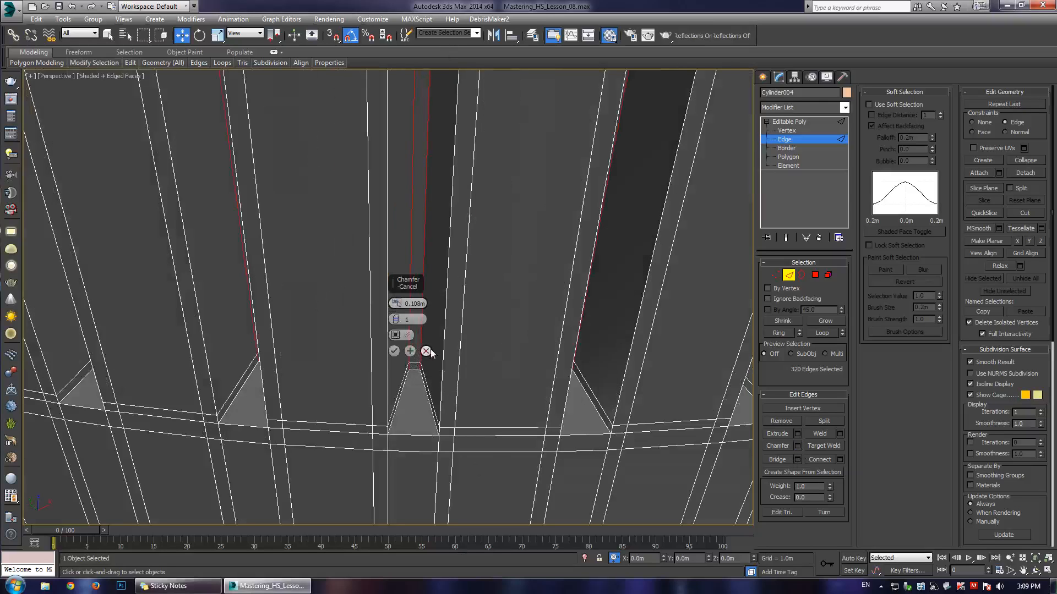
{"action": "left_click", "coordinate": [426, 351]}
- Select the bottom edges of all grooves with Similar, ring-select below them, and connect them with 1 segment, pinch 0 and slide 0
{"action": "middle_click_drag", "start_coordinate": [458, 464], "coordinate": [476, 295]}
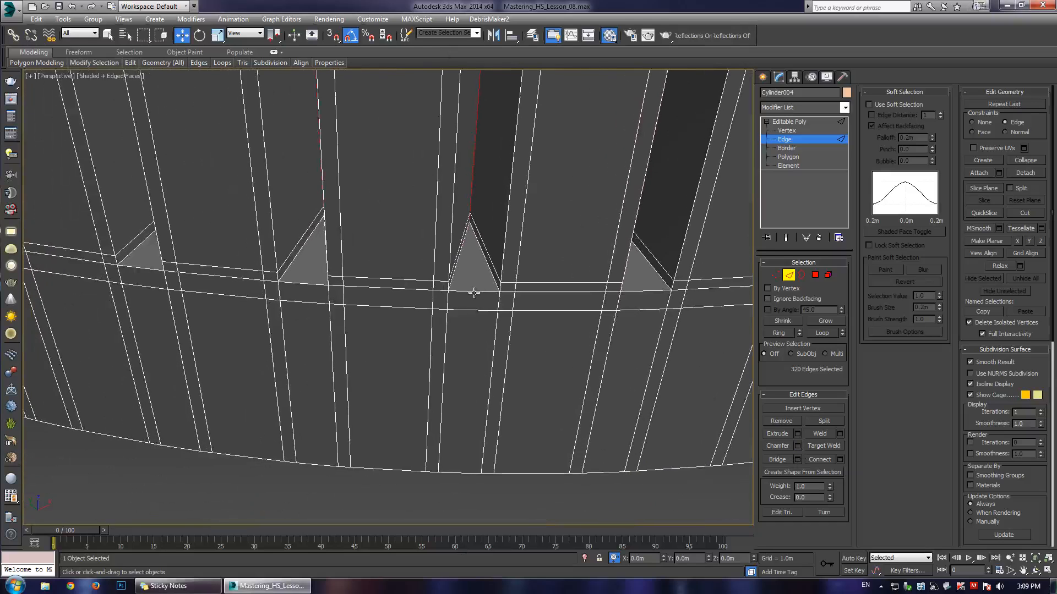
{"action": "left_click", "coordinate": [472, 292]}
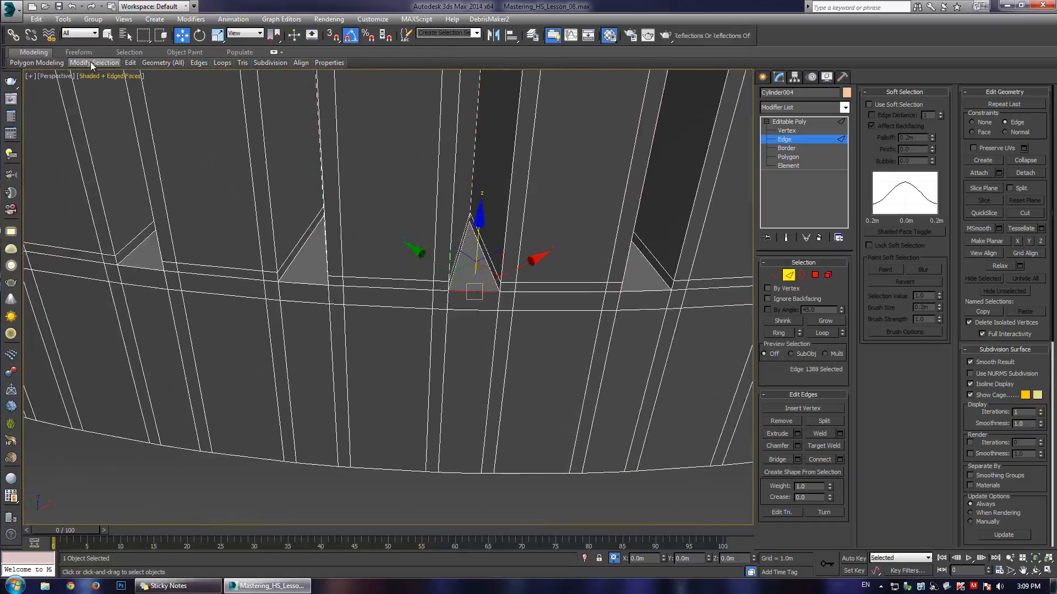
{"action": "mouse_move", "coordinate": [95, 62]}
{"action": "left_click", "coordinate": [136, 167]}
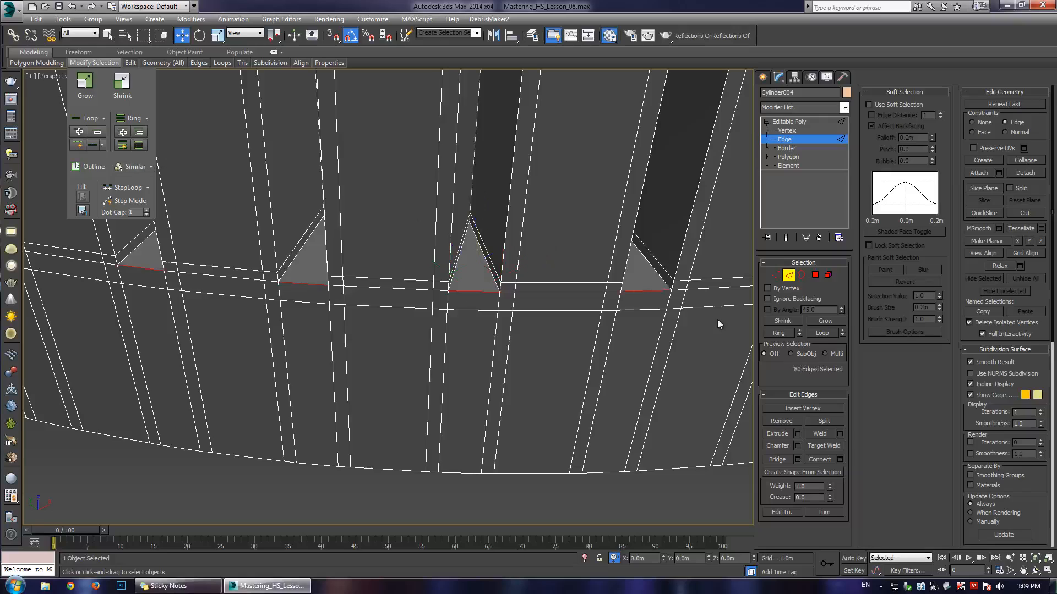
{"action": "key", "text": "alt+r"}
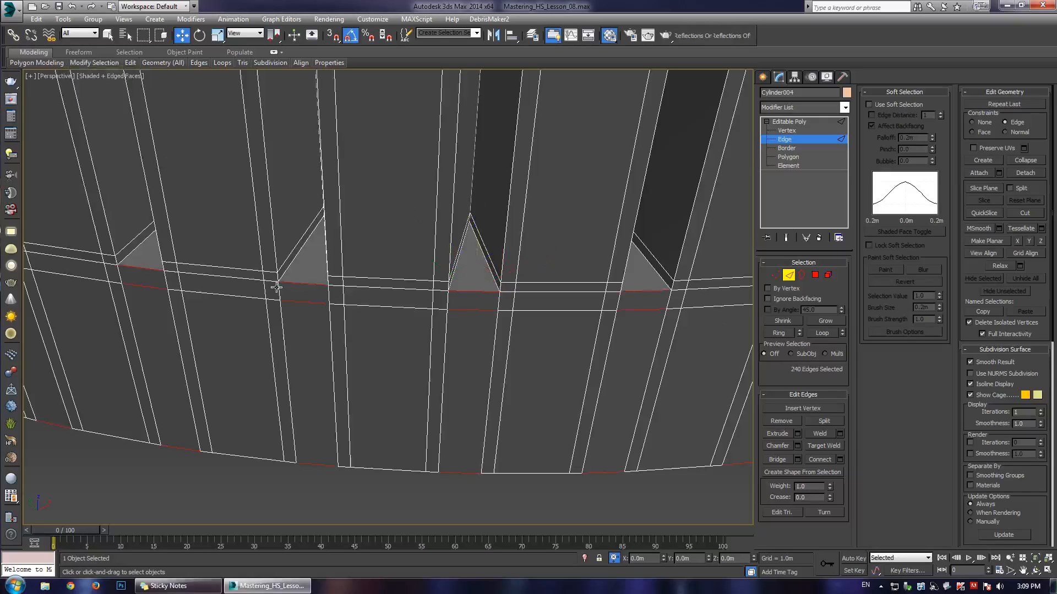
{"action": "left_click", "coordinate": [839, 459]}
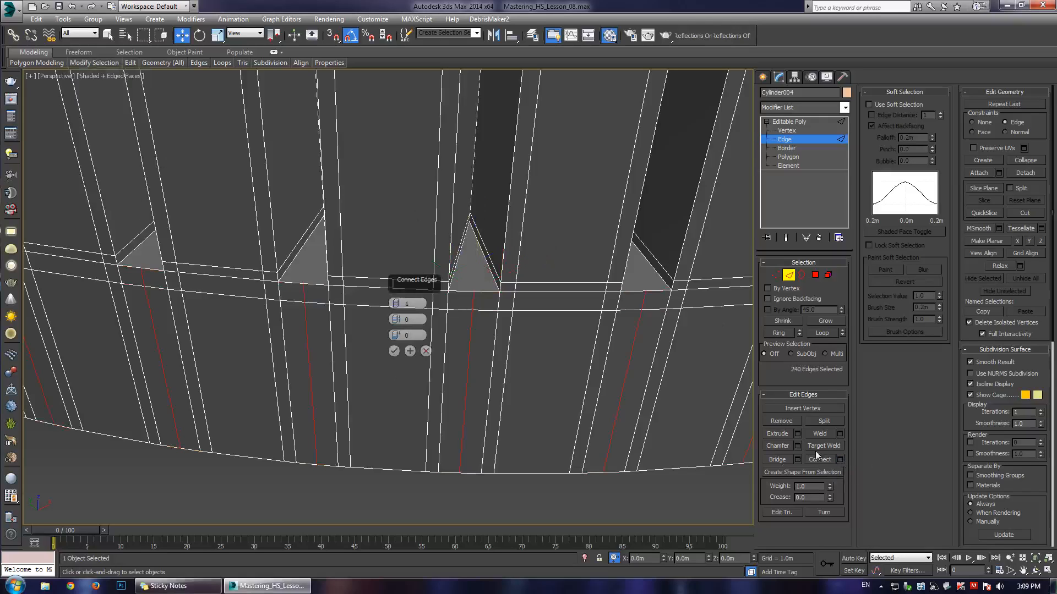
{"action": "left_click", "coordinate": [393, 351]}
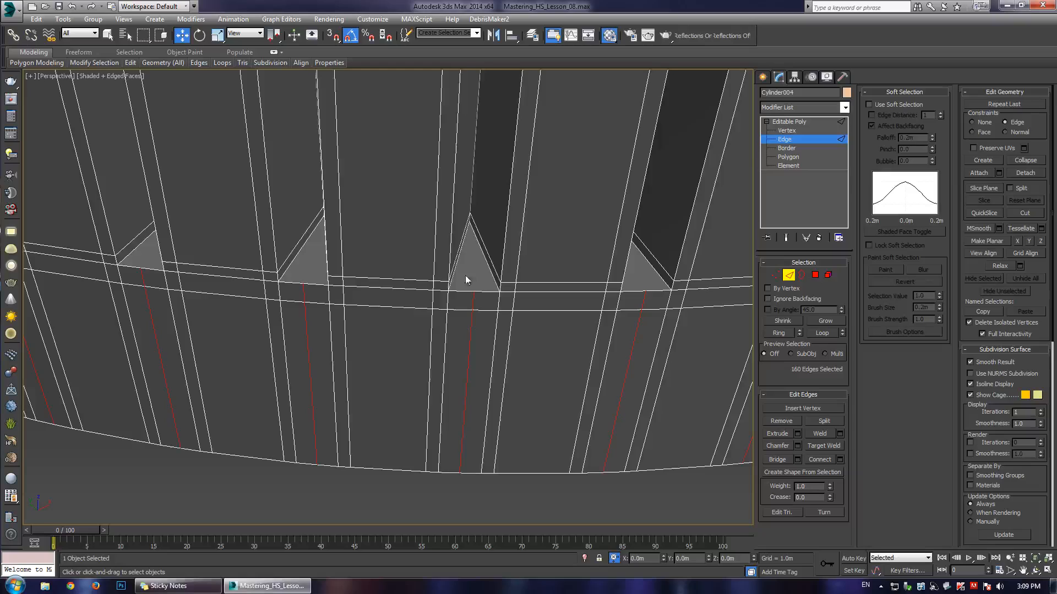
- Try regularizing the open border at the knob's bottom rim
{"action": "key", "text": "3"}
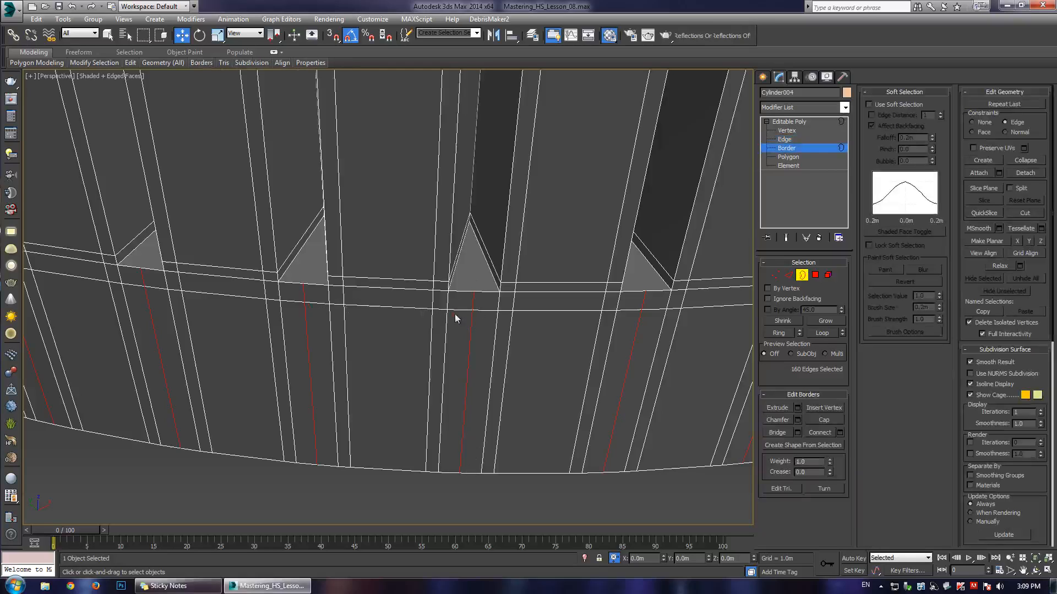
{"action": "left_click", "coordinate": [438, 473]}
{"action": "middle_click_drag", "start_coordinate": [439, 406], "coordinate": [420, 396], "text": "alt"}
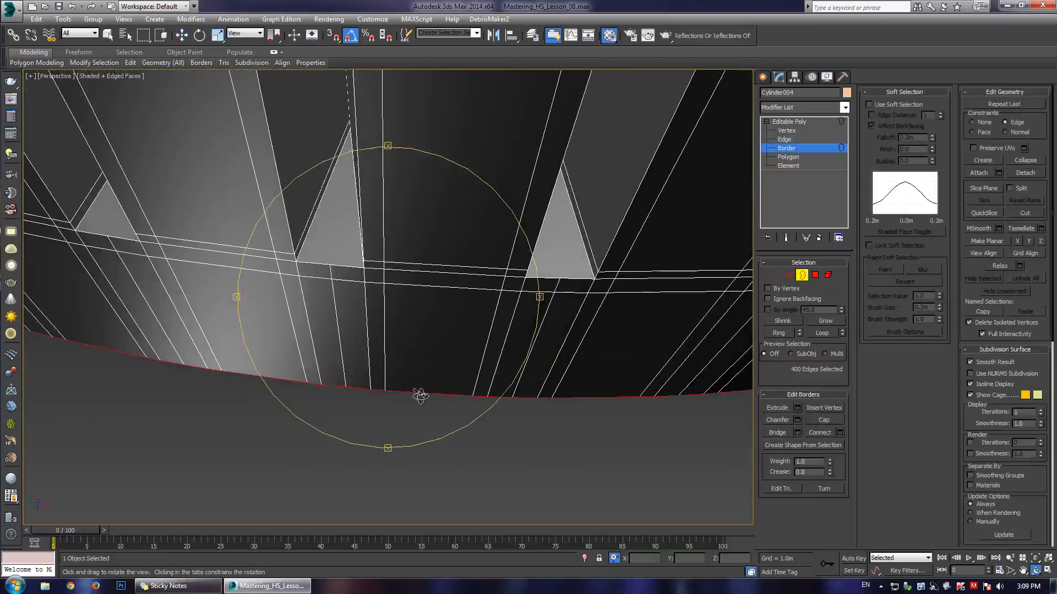
{"action": "middle_click_drag", "start_coordinate": [497, 387], "coordinate": [405, 377], "text": "alt"}
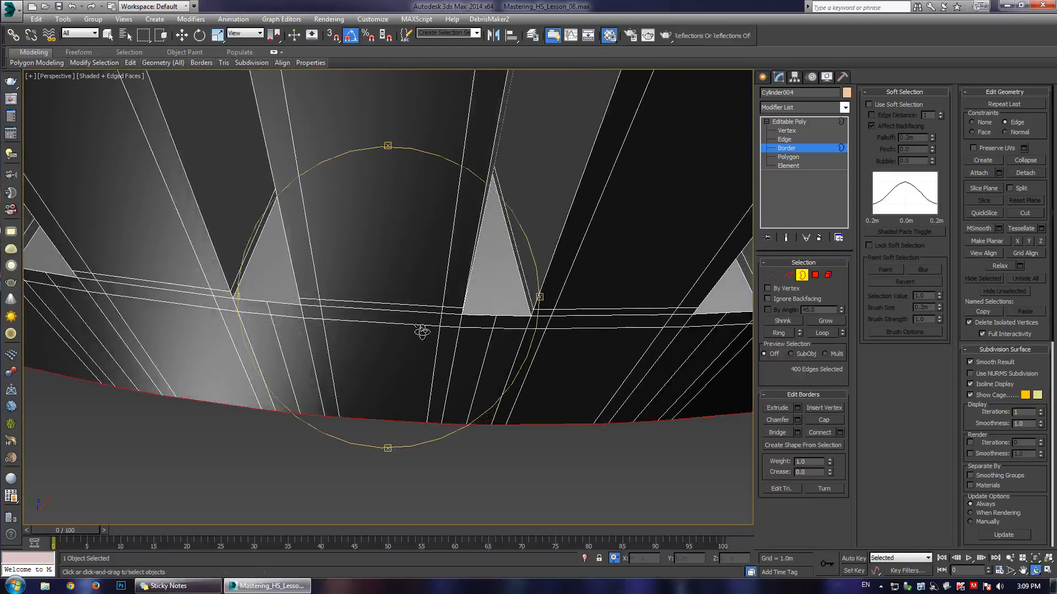
{"action": "middle_click_drag", "start_coordinate": [493, 336], "coordinate": [438, 331], "text": "alt"}
{"action": "right_click", "coordinate": [436, 310]}
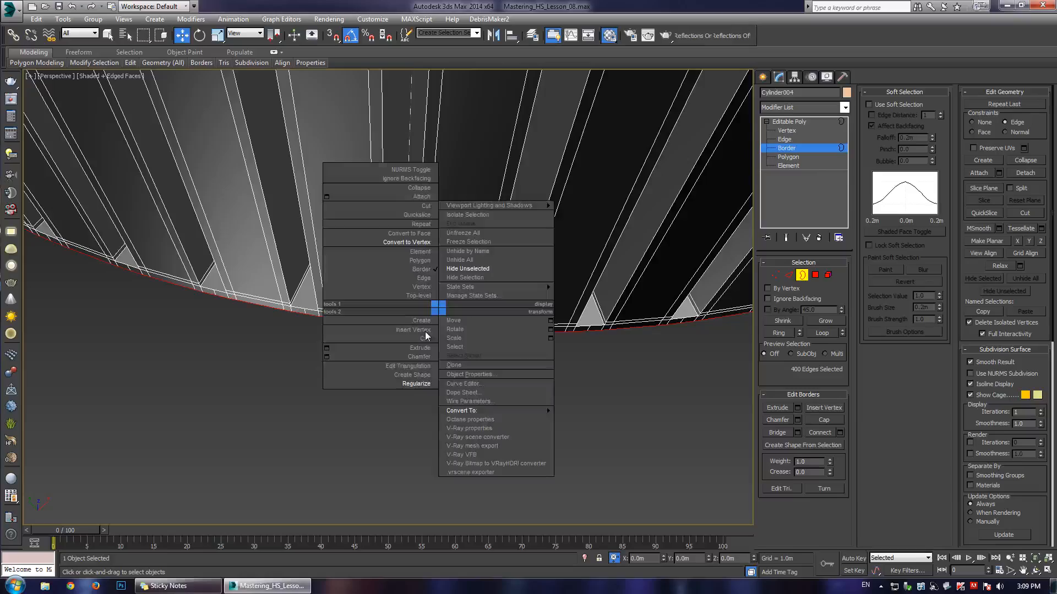
{"action": "left_click", "coordinate": [411, 383]}
{"action": "scroll", "coordinate": [424, 304], "scroll_direction": "down", "scroll_amount": 5}
{"action": "middle_click_drag", "start_coordinate": [423, 300], "coordinate": [359, 278], "text": "alt"}
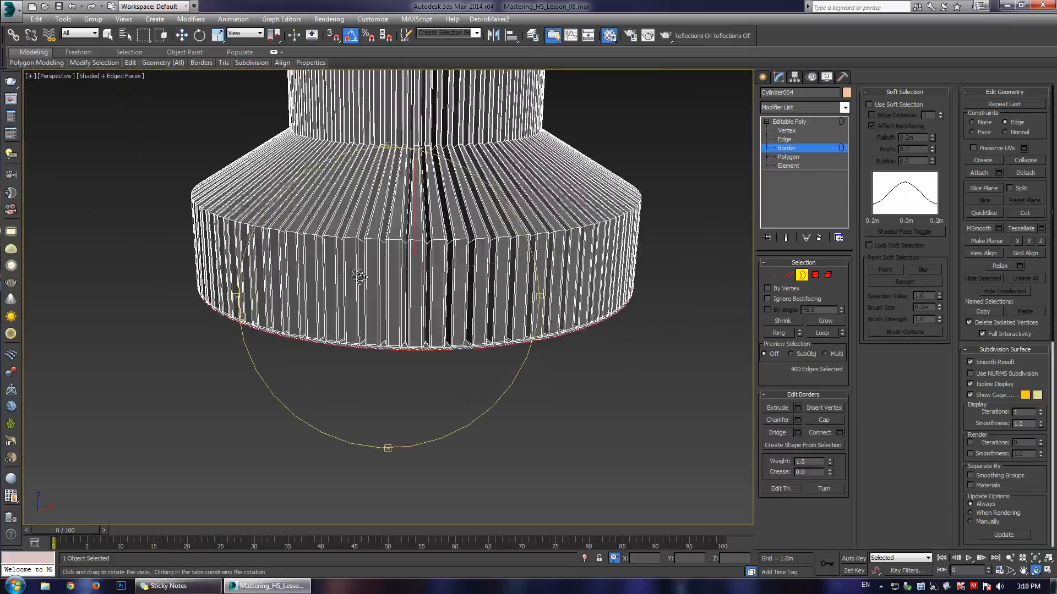
{"action": "scroll", "coordinate": [368, 360], "scroll_direction": "up", "scroll_amount": 5}
{"action": "middle_click_drag", "start_coordinate": [407, 331], "coordinate": [354, 339], "text": "alt"}
{"action": "scroll", "coordinate": [427, 328], "scroll_direction": "up", "scroll_amount": 5}
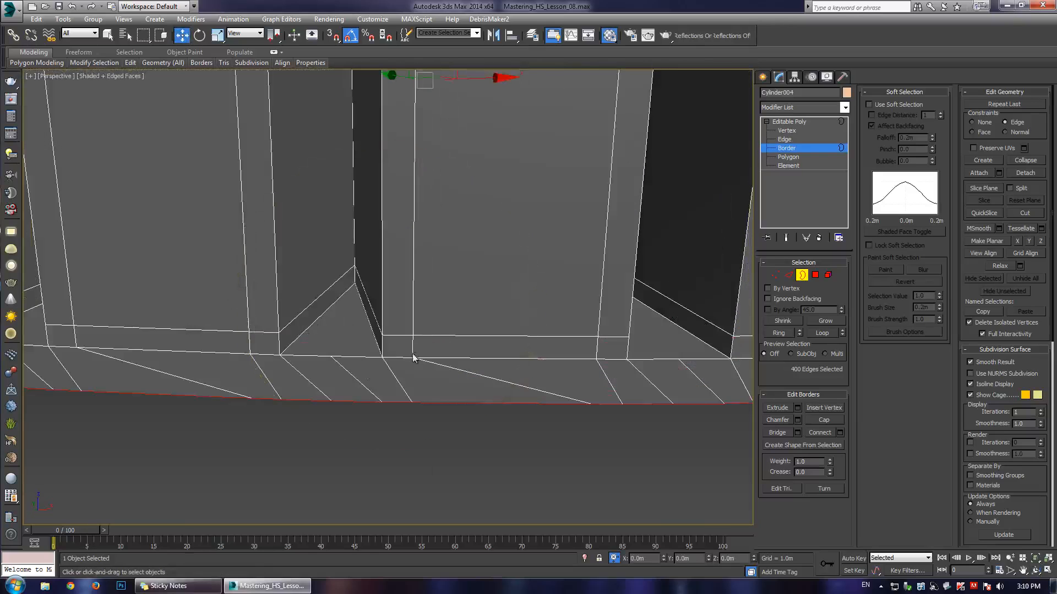
{"action": "scroll", "coordinate": [417, 358], "scroll_direction": "down", "scroll_amount": 5}
{"action": "key", "text": "ctrl+z"}
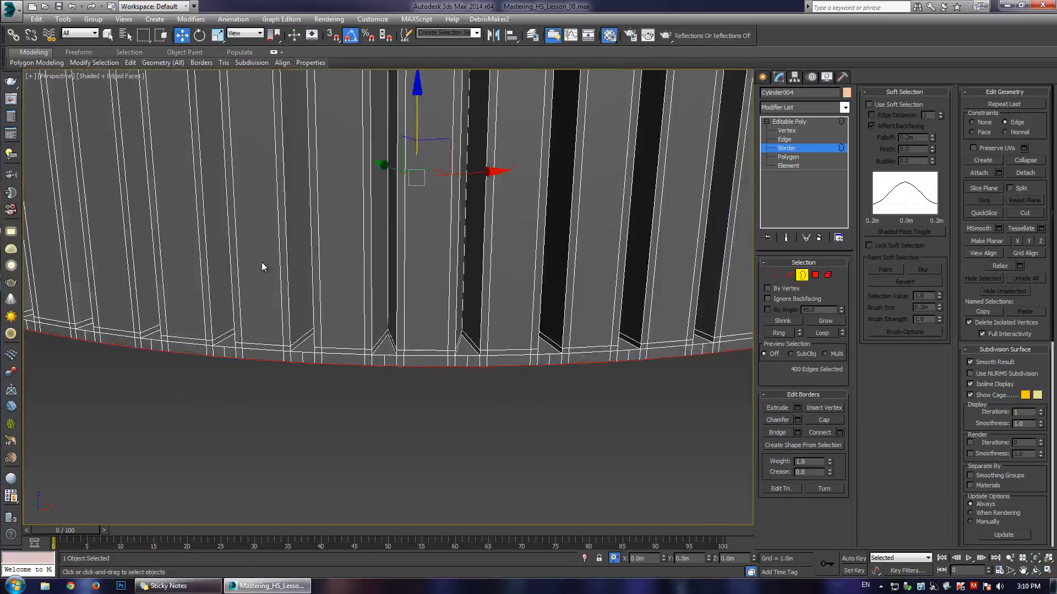
- Cap the open border at the knob's bottom and switch to polygon editing
{"action": "scroll", "coordinate": [440, 270], "scroll_direction": "down", "scroll_amount": 5}
{"action": "mouse_move", "coordinate": [439, 286]}
{"action": "middle_mouse_down", "text": "alt"}
{"action": "mouse_move", "coordinate": [427, 245]}
{"action": "mouse_move", "coordinate": [432, 335]}
{"action": "mouse_move", "coordinate": [438, 298]}
{"action": "middle_mouse_up", "text": "alt"}
{"action": "scroll", "coordinate": [432, 335], "scroll_direction": "up", "scroll_amount": 5}
{"action": "key", "text": "w"}
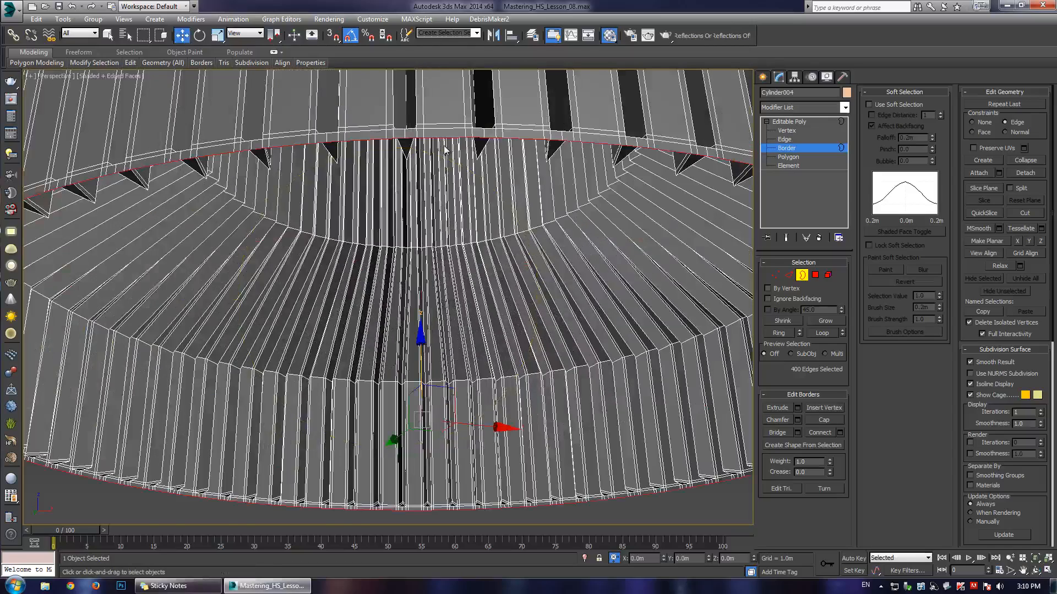
{"action": "left_click", "coordinate": [822, 420]}
{"action": "key", "text": "4"}
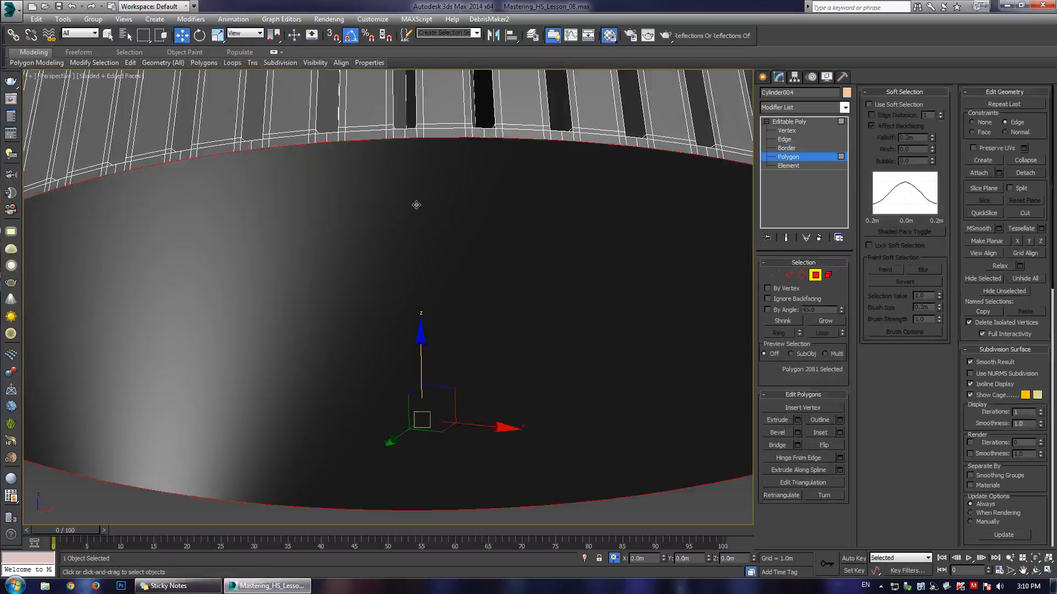
- Try regularizing the bottom cap polygon, first with the Edge constraint and again with the constraint set to None
{"action": "right_click", "coordinate": [417, 205]}
{"action": "left_click", "coordinate": [395, 304]}
{"action": "middle_click_drag", "start_coordinate": [330, 242], "coordinate": [390, 303], "text": "alt"}
{"action": "middle_click_drag", "start_coordinate": [425, 430], "coordinate": [450, 316]}
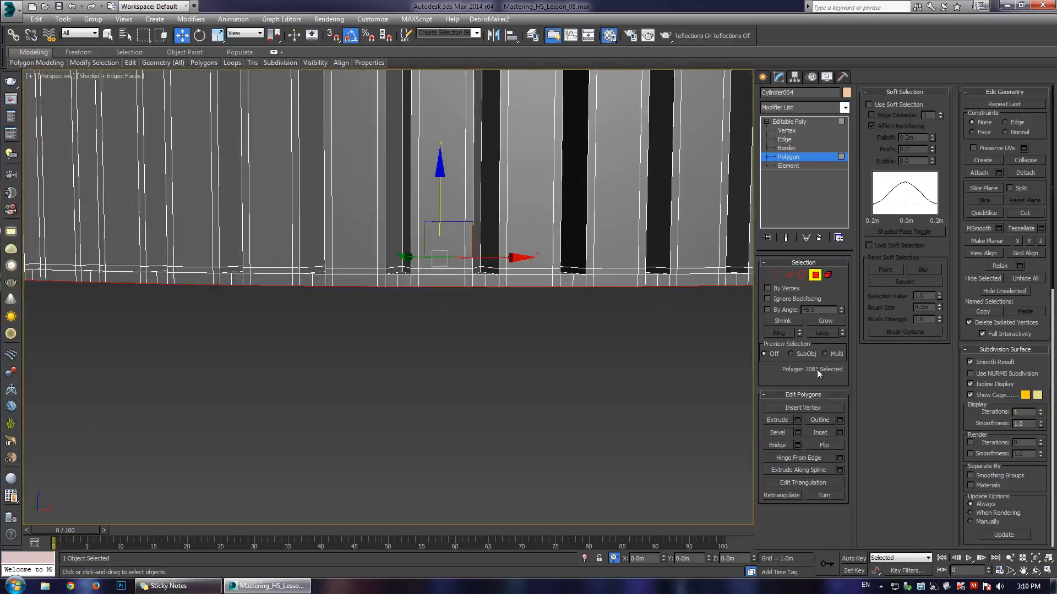
{"action": "right_click", "coordinate": [463, 281]}
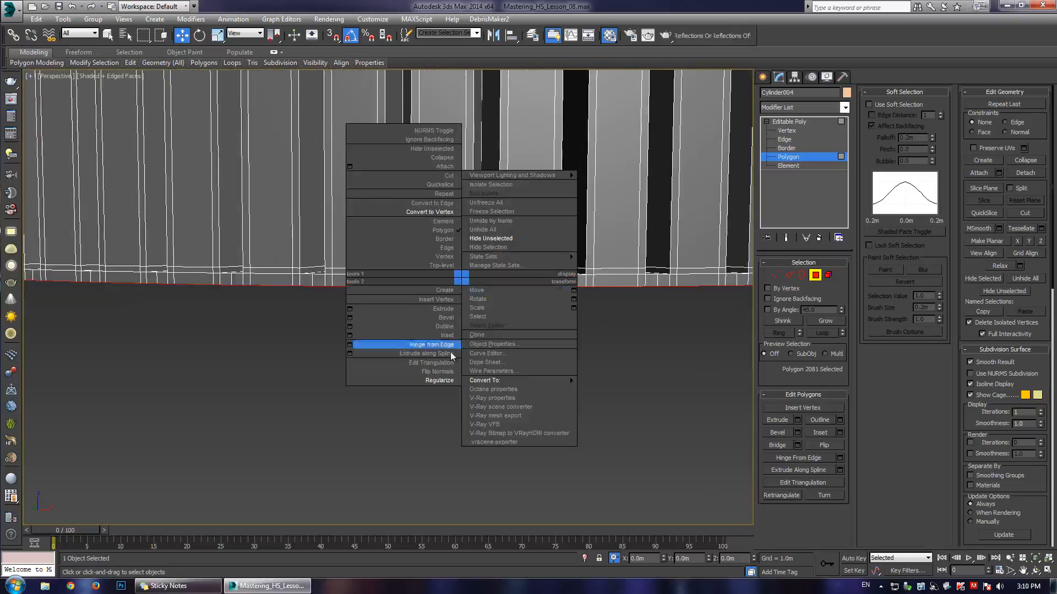
{"action": "left_click", "coordinate": [444, 380]}
{"action": "middle_click_drag", "start_coordinate": [381, 291], "coordinate": [382, 316], "text": "alt"}
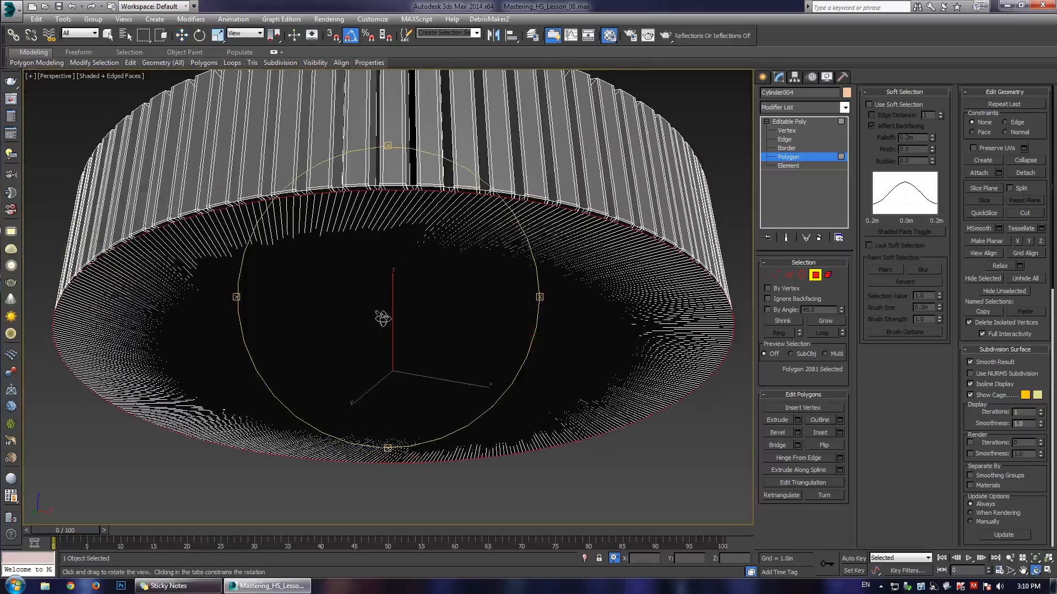
- Try rotating the bottom cap polygon, and undo back to the uncapped rim
{"action": "key", "text": "e"}
{"action": "mouse_move", "coordinate": [418, 336]}
{"action": "left_mouse_down"}
{"action": "mouse_move", "coordinate": [324, 320]}
{"action": "mouse_move", "coordinate": [349, 326]}
{"action": "mouse_move", "coordinate": [347, 351]}
{"action": "mouse_move", "coordinate": [365, 318]}
{"action": "left_mouse_up"}
{"action": "key", "text": "ctrl+r"}
{"action": "scroll", "coordinate": [366, 319], "scroll_direction": "up", "scroll_amount": 3}
{"action": "key", "text": "ctrl+z"}
{"action": "key", "text": "ctrl+z"}
{"action": "key", "text": "ctrl+z"}
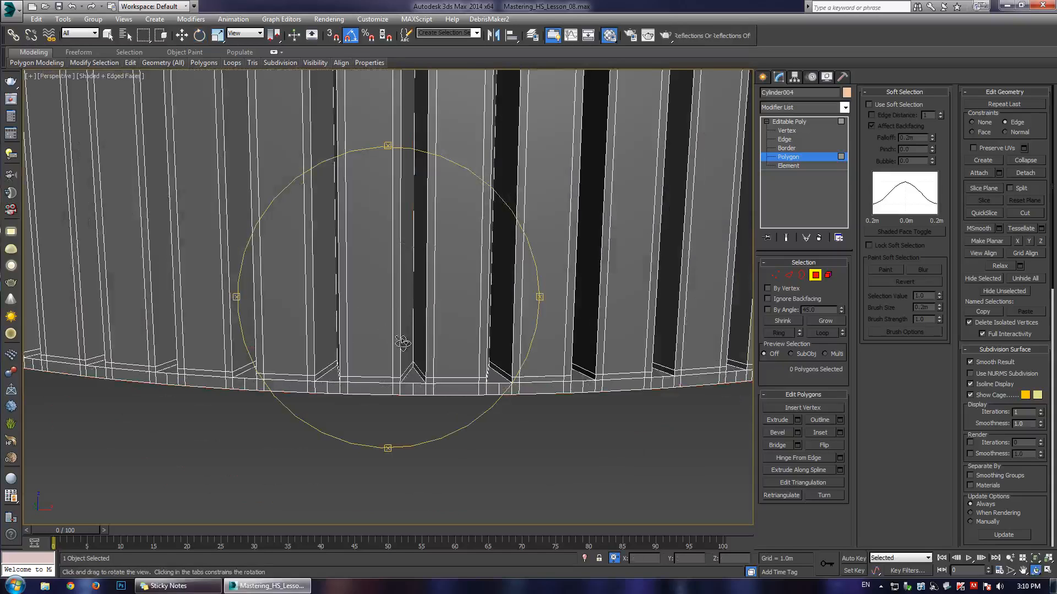
- Select the two middle vertices at one groove's end, extend the selection to all grooves with Similar, and connect them
{"action": "middle_click_drag", "start_coordinate": [394, 402], "coordinate": [413, 313]}
{"action": "scroll", "coordinate": [413, 312], "scroll_direction": "up", "scroll_amount": 5}
{"action": "scroll", "coordinate": [412, 313], "scroll_direction": "down", "scroll_amount": 3}
{"action": "left_click_drag", "start_coordinate": [412, 312], "coordinate": [425, 314]}
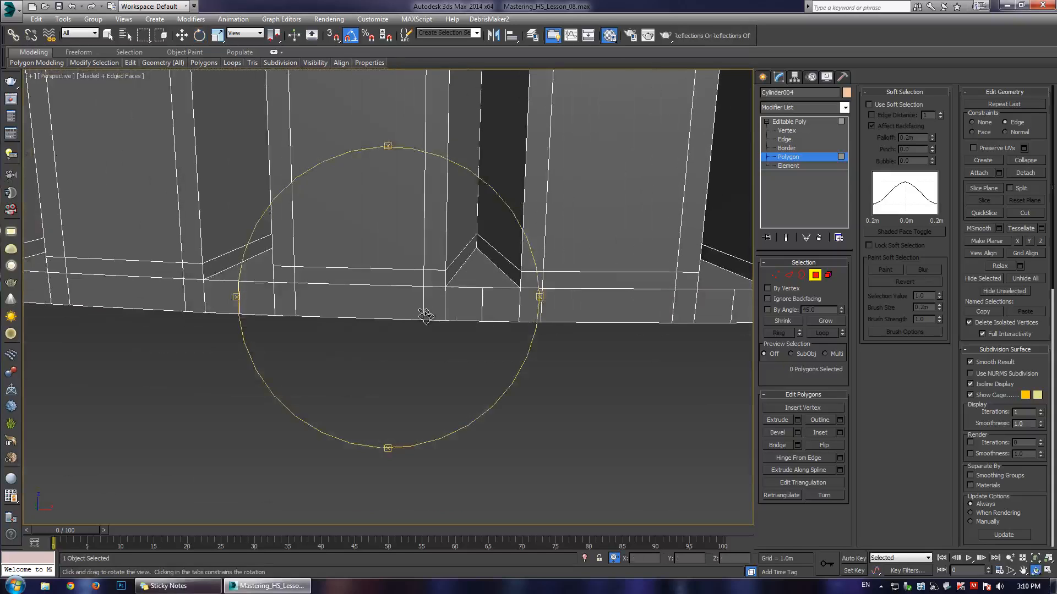
{"action": "right_click", "coordinate": [425, 312]}
{"action": "middle_click_drag", "start_coordinate": [490, 226], "coordinate": [453, 288]}
{"action": "key", "text": "1"}
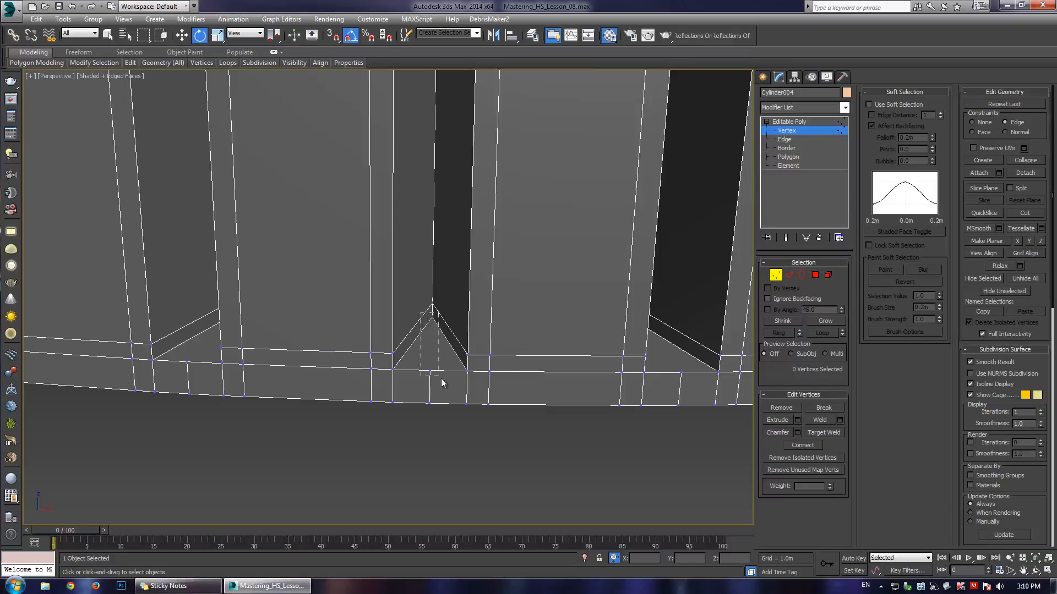
{"action": "left_click", "coordinate": [431, 311]}
{"action": "key", "text": "w"}
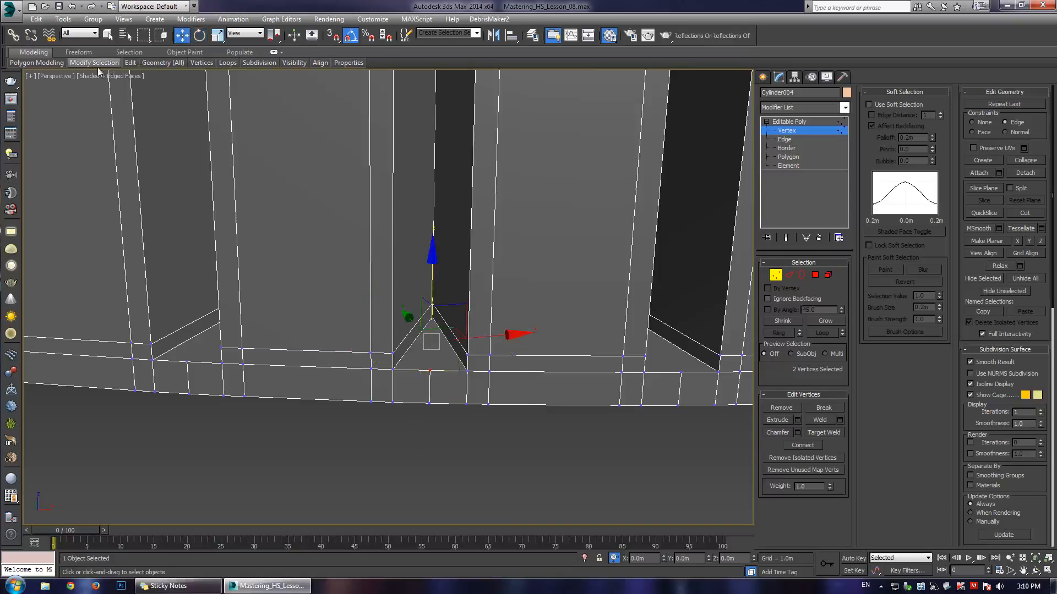
{"action": "mouse_move", "coordinate": [94, 62]}
{"action": "left_click", "coordinate": [131, 166]}
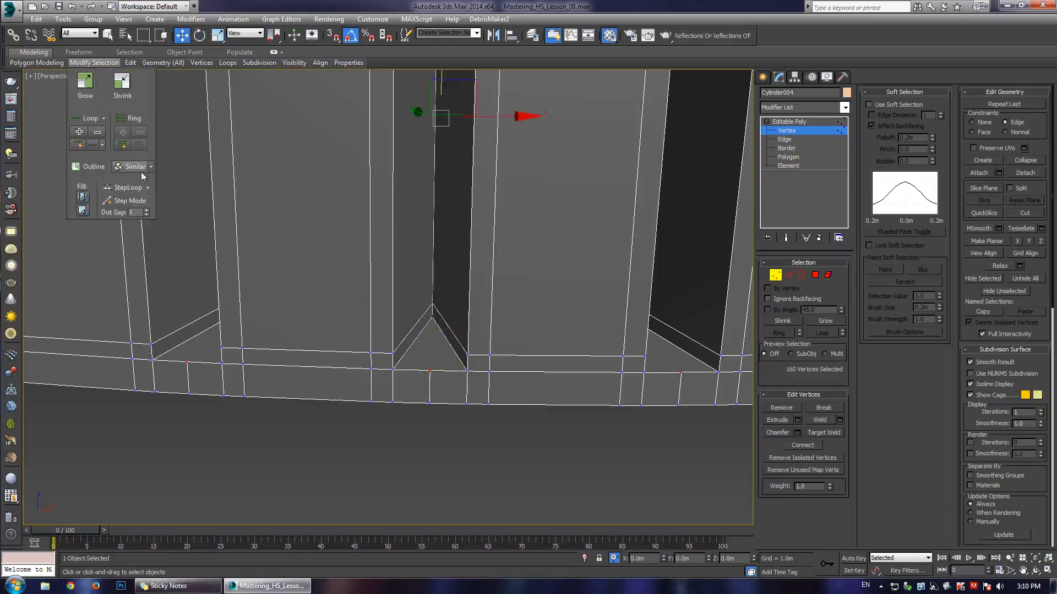
{"action": "left_click", "coordinate": [803, 446]}
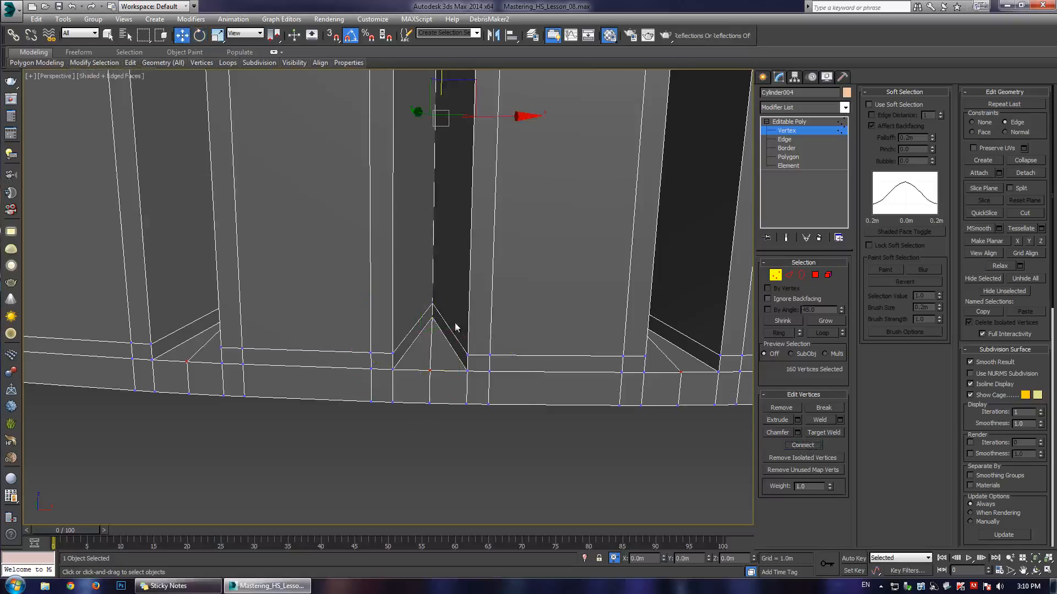
{"action": "middle_click_drag", "start_coordinate": [420, 291], "coordinate": [372, 302]}
- Select the knob's bottom rim edge loop and regularize it into an even circle
{"action": "key", "text": "2"}
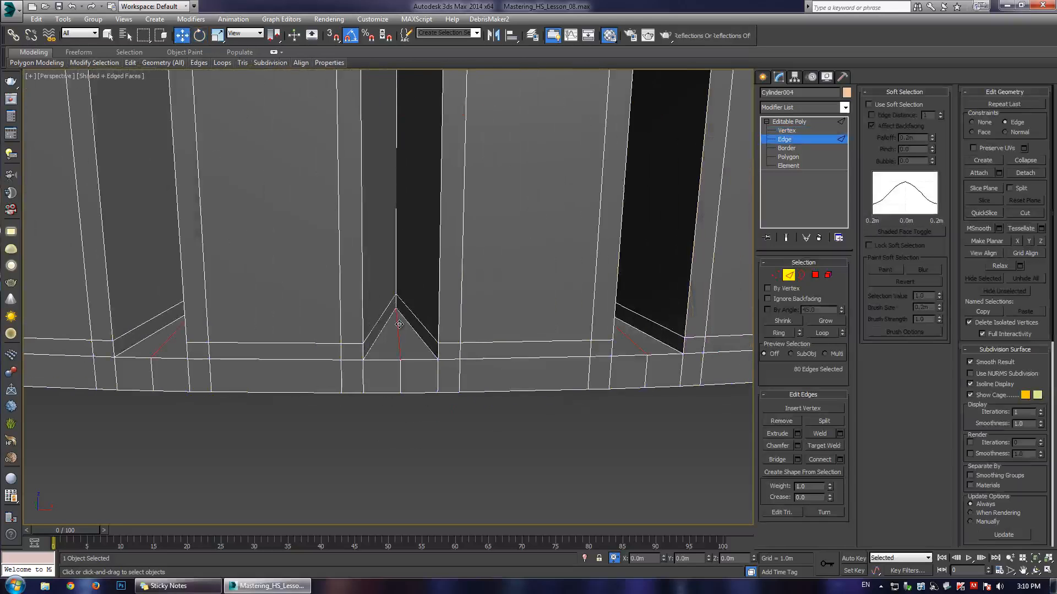
{"action": "left_click", "coordinate": [397, 323]}
{"action": "double_click", "coordinate": [421, 392]}
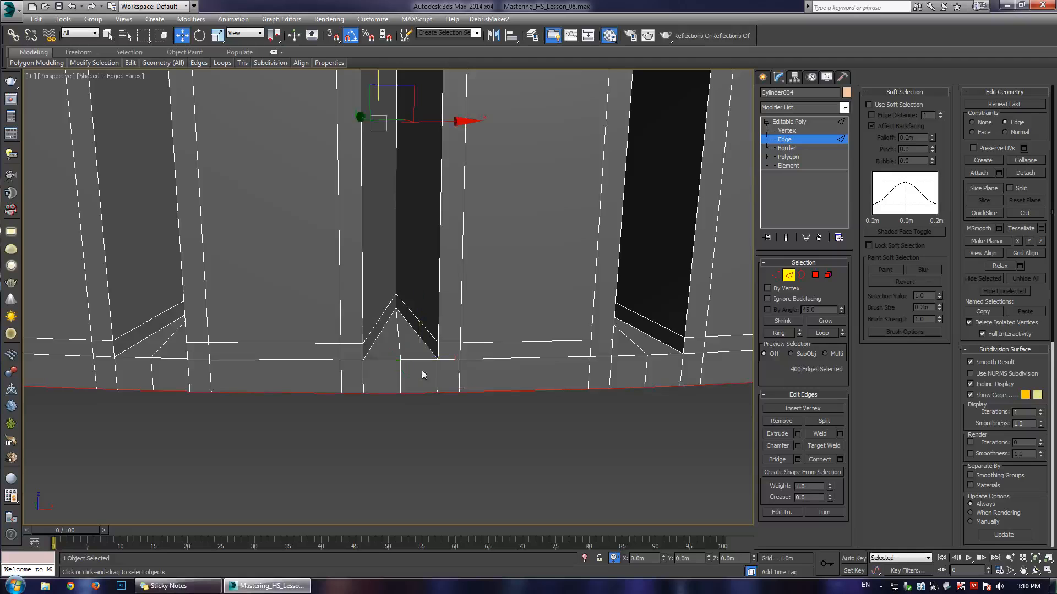
{"action": "right_click", "coordinate": [402, 338]}
{"action": "left_click", "coordinate": [366, 448]}
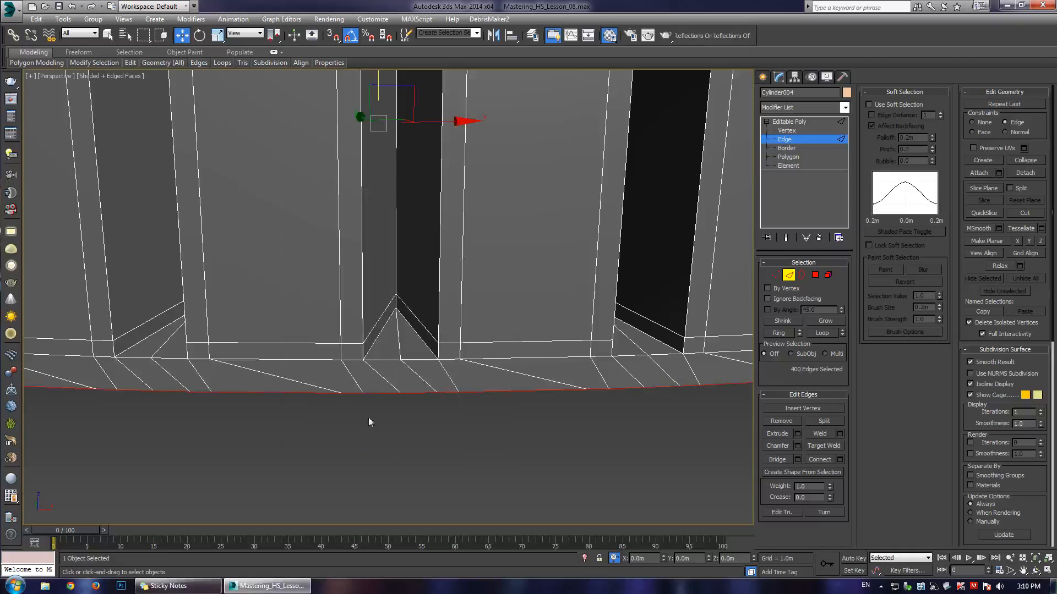
{"action": "middle_click_drag", "start_coordinate": [456, 330], "coordinate": [352, 333]}
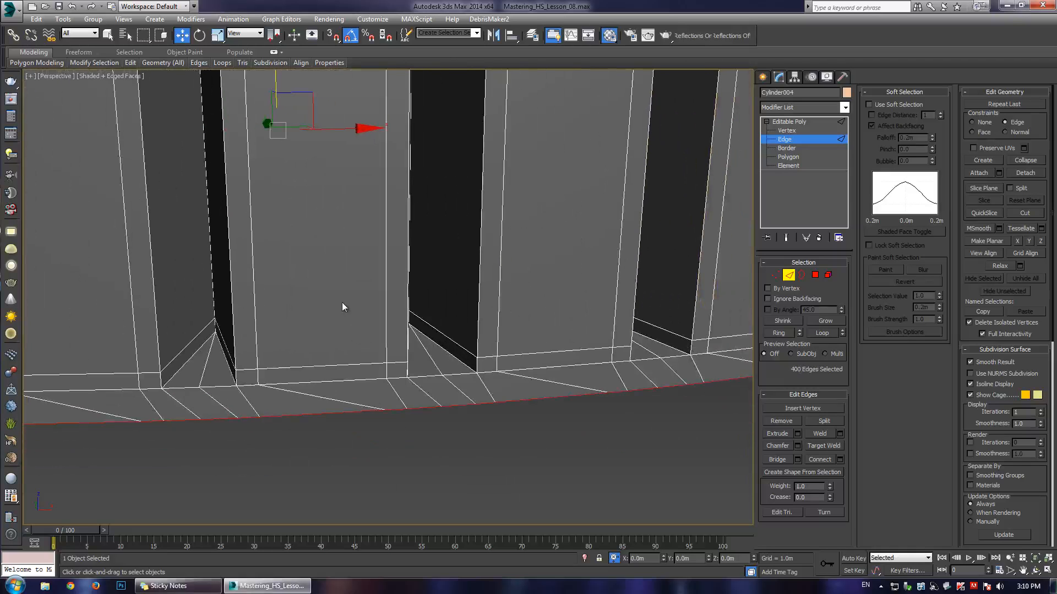
{"action": "scroll", "coordinate": [331, 344], "scroll_direction": "down", "scroll_amount": 5}
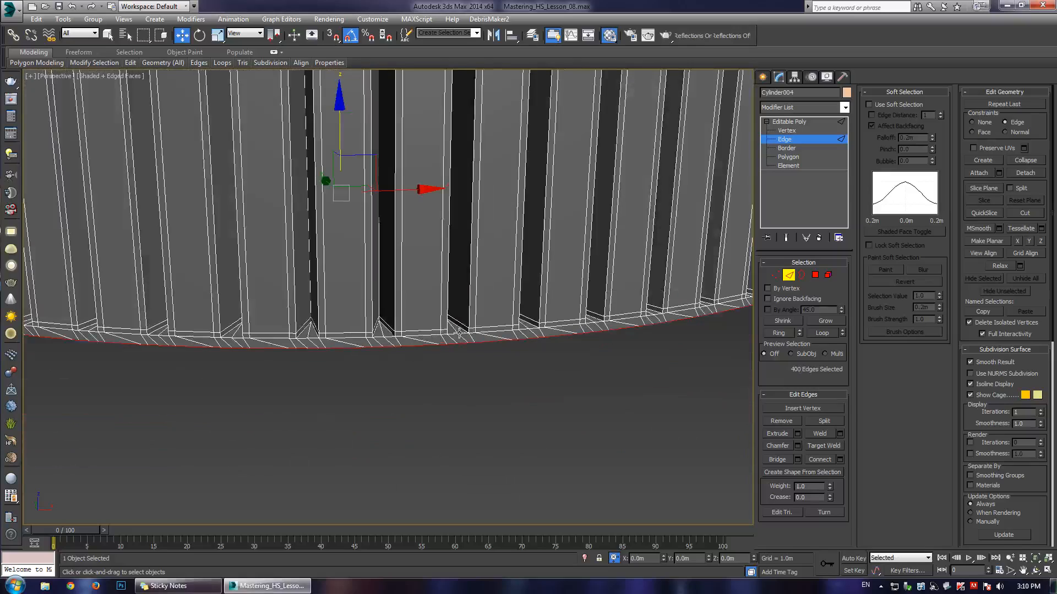
{"action": "scroll", "coordinate": [338, 359], "scroll_direction": "down", "scroll_amount": 6}
{"action": "scroll", "coordinate": [337, 358], "scroll_direction": "up", "scroll_amount": 6}
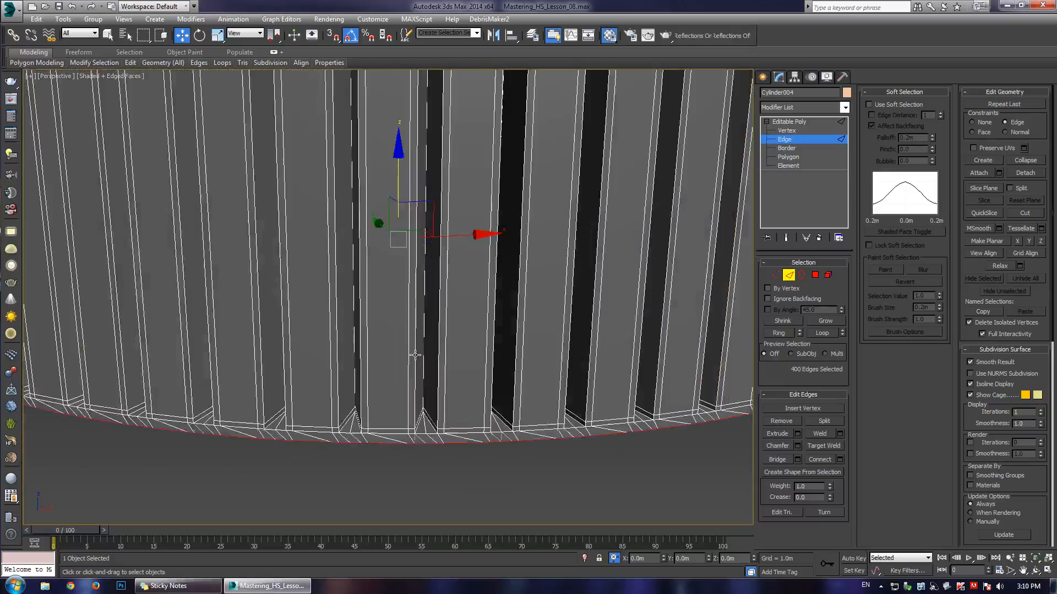
{"action": "scroll", "coordinate": [385, 386], "scroll_direction": "down", "scroll_amount": 5}
{"action": "scroll", "coordinate": [400, 378], "scroll_direction": "up", "scroll_amount": 4}
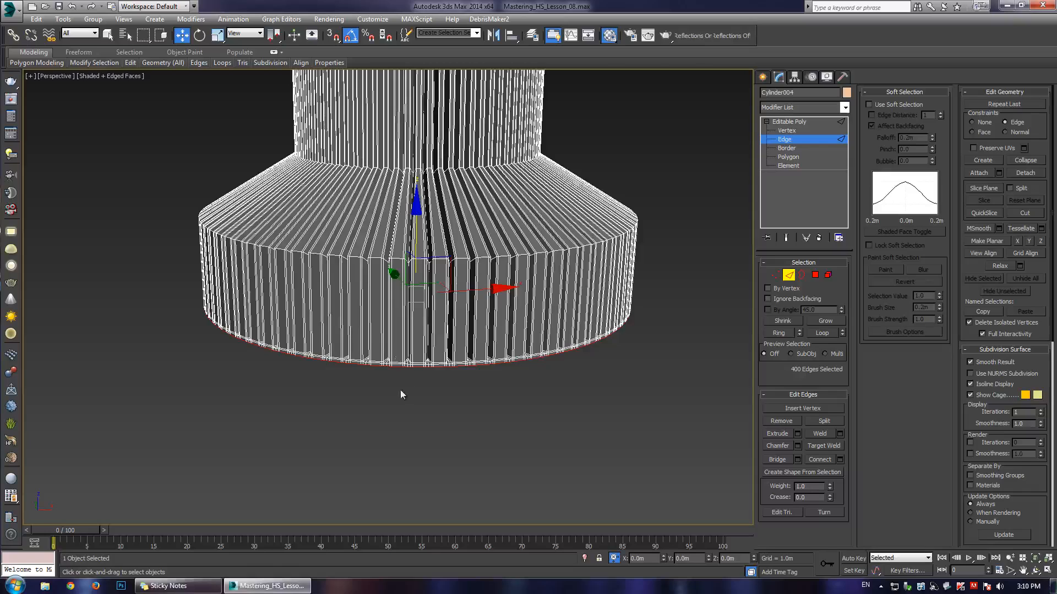
- Collapse the XForm modifier into the editable poly and switch to edge editing with the bottom rim loop selected
{"action": "scroll", "coordinate": [401, 394], "scroll_direction": "up", "scroll_amount": 5}
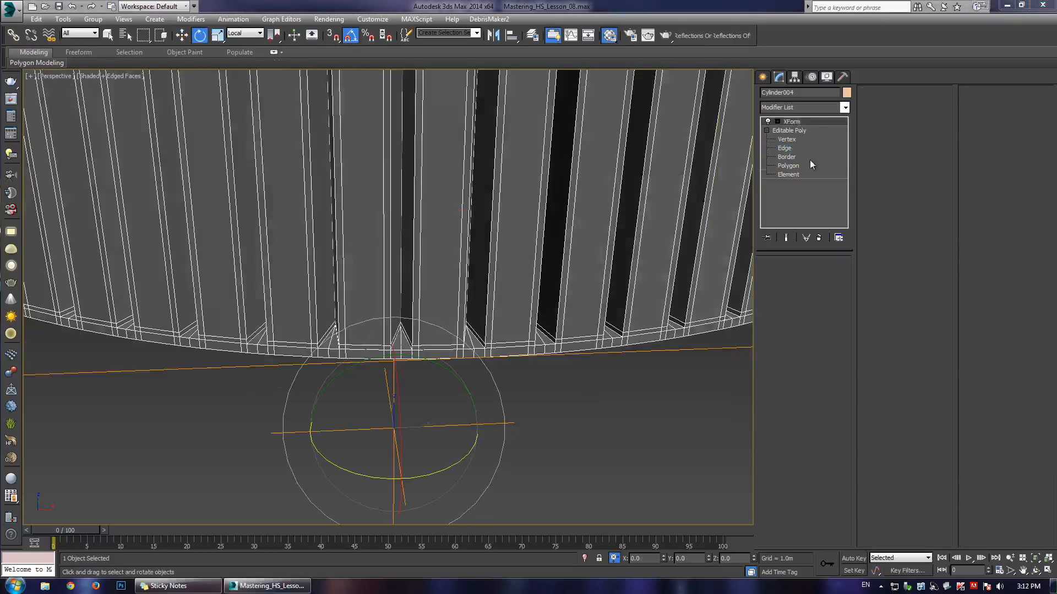
{"action": "right_click", "coordinate": [811, 121]}
{"action": "left_click", "coordinate": [844, 217]}
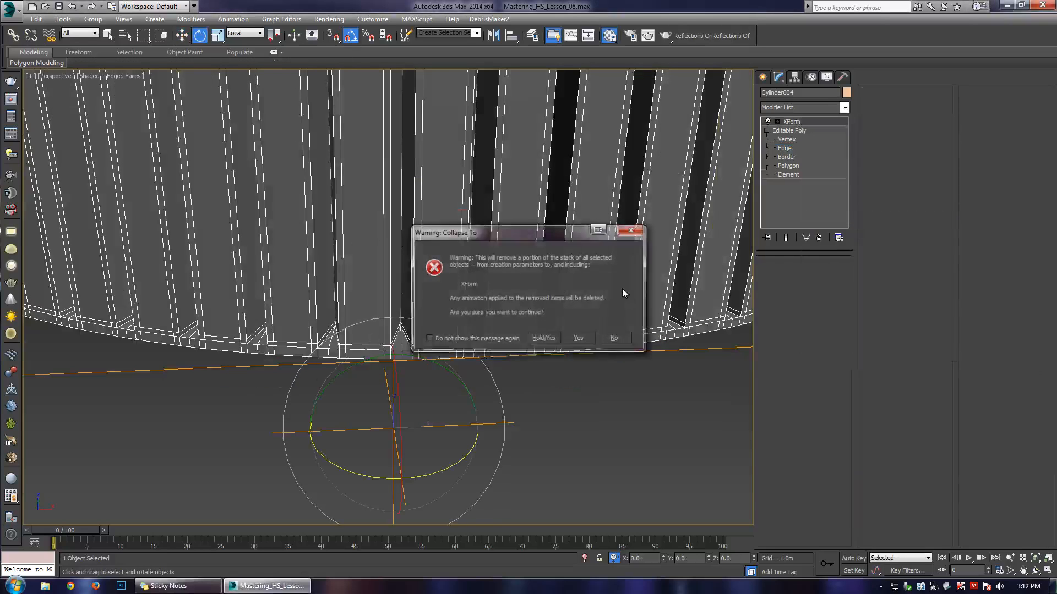
{"action": "left_click", "coordinate": [766, 122]}
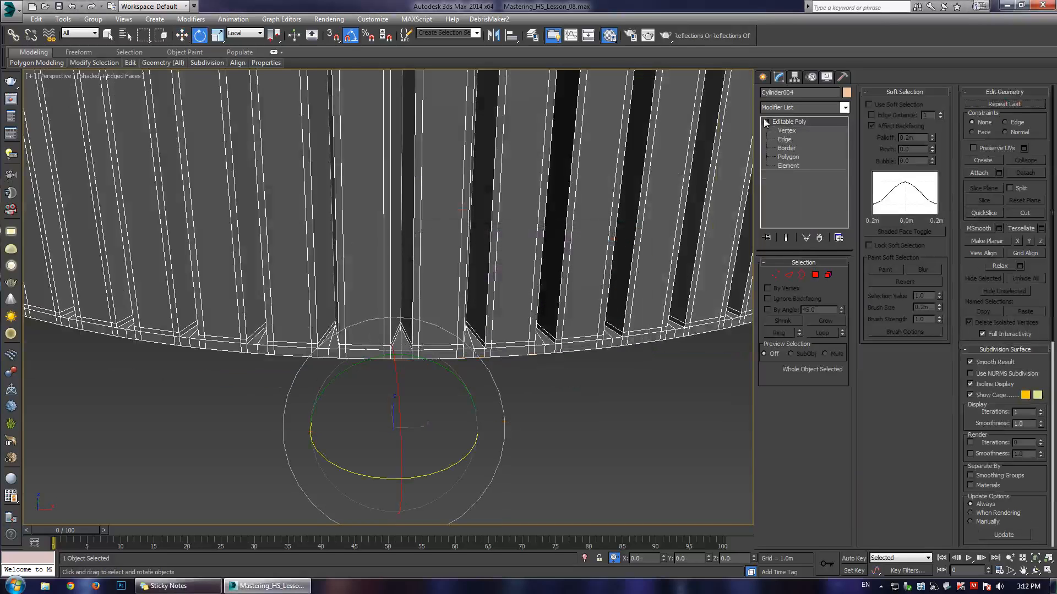
{"action": "left_click", "coordinate": [785, 140]}
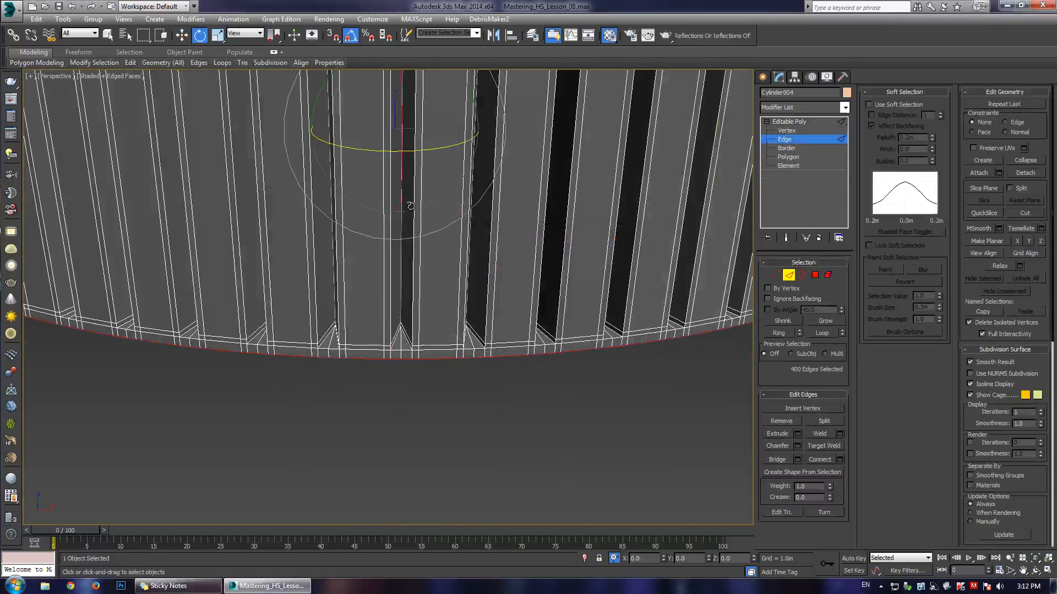
- Extrude the bottom rim outward into a flat flange by scaling, and regularize the flange's inner edge loop into a circle
{"action": "middle_click_drag", "start_coordinate": [410, 206], "coordinate": [405, 189], "text": "alt"}
{"action": "key", "text": "r"}
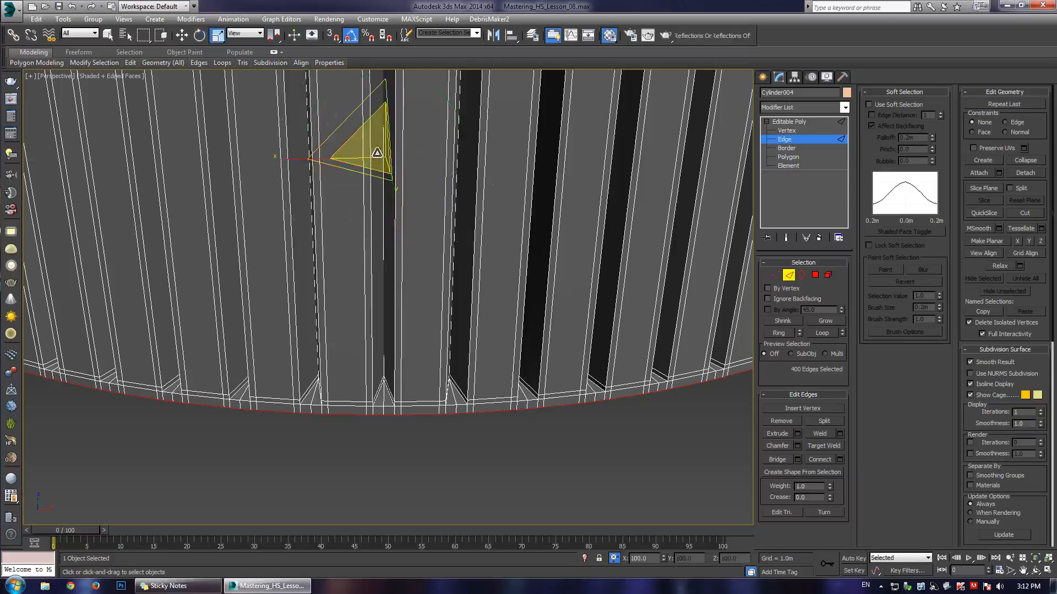
{"action": "left_click_drag", "start_coordinate": [363, 150], "coordinate": [371, 141]}
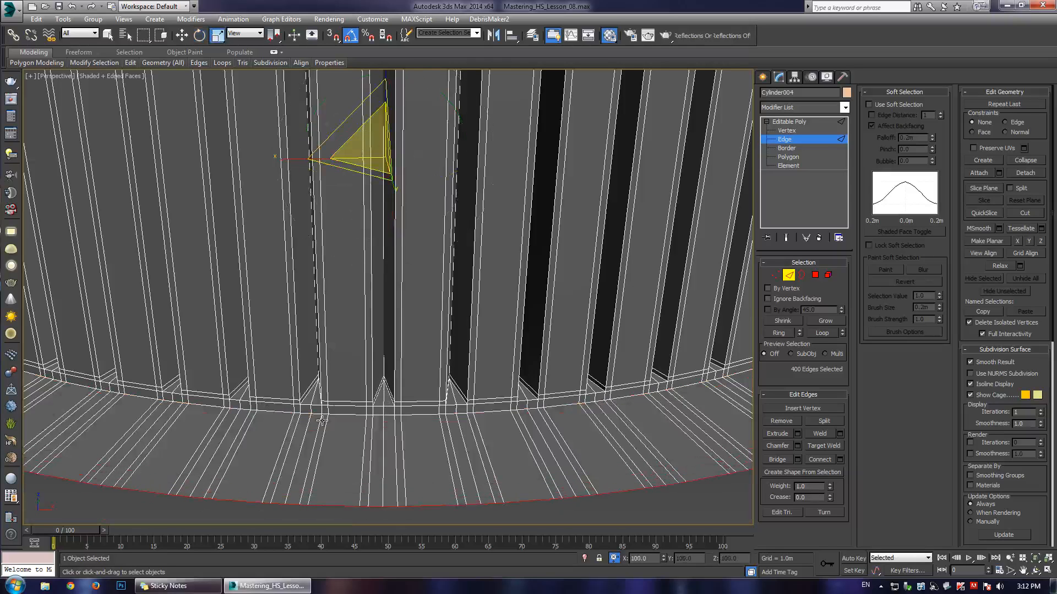
{"action": "key", "text": "2"}
{"action": "key", "text": "2"}
{"action": "double_click", "coordinate": [346, 415]}
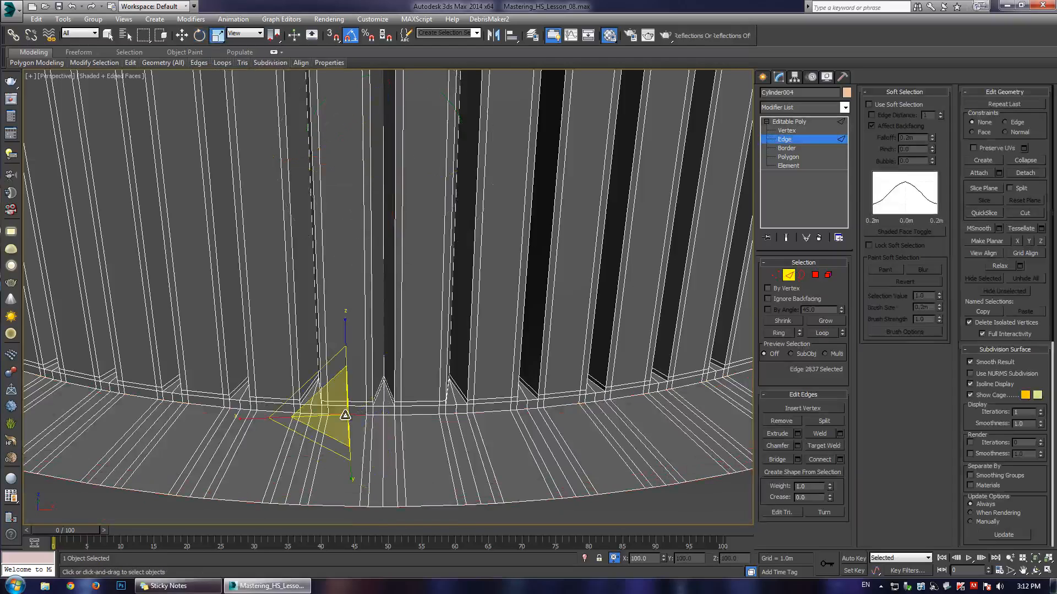
{"action": "right_click", "coordinate": [375, 385]}
{"action": "left_click", "coordinate": [373, 454]}
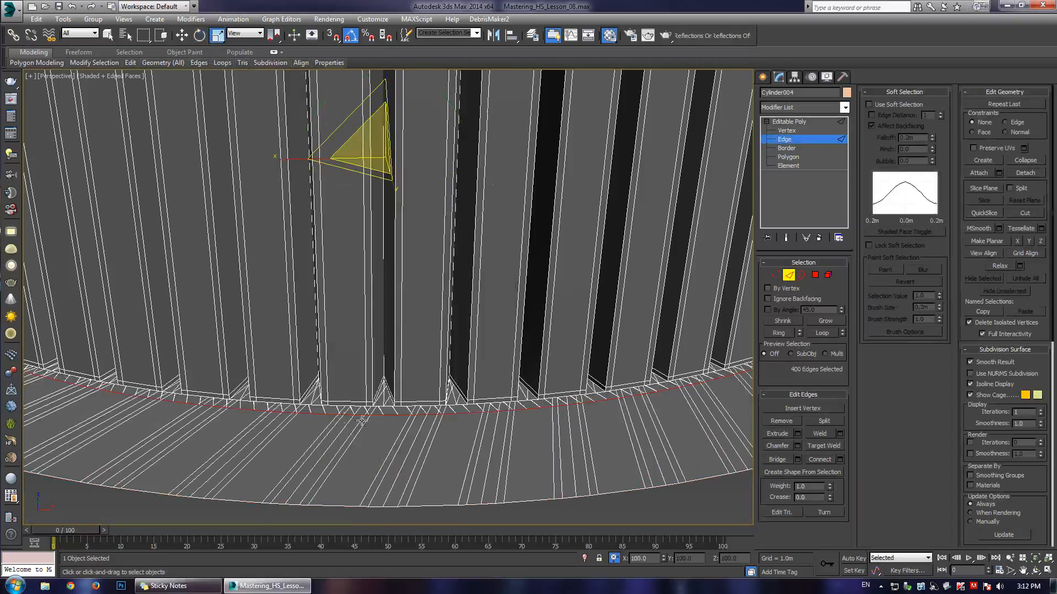
- Rotate the regularized inner loop 216 degrees about the vertical axis to untwist the flange edges
{"action": "scroll", "coordinate": [388, 345], "scroll_direction": "down", "scroll_amount": 5}
{"action": "middle_click_drag", "start_coordinate": [388, 345], "coordinate": [386, 236], "text": "alt"}
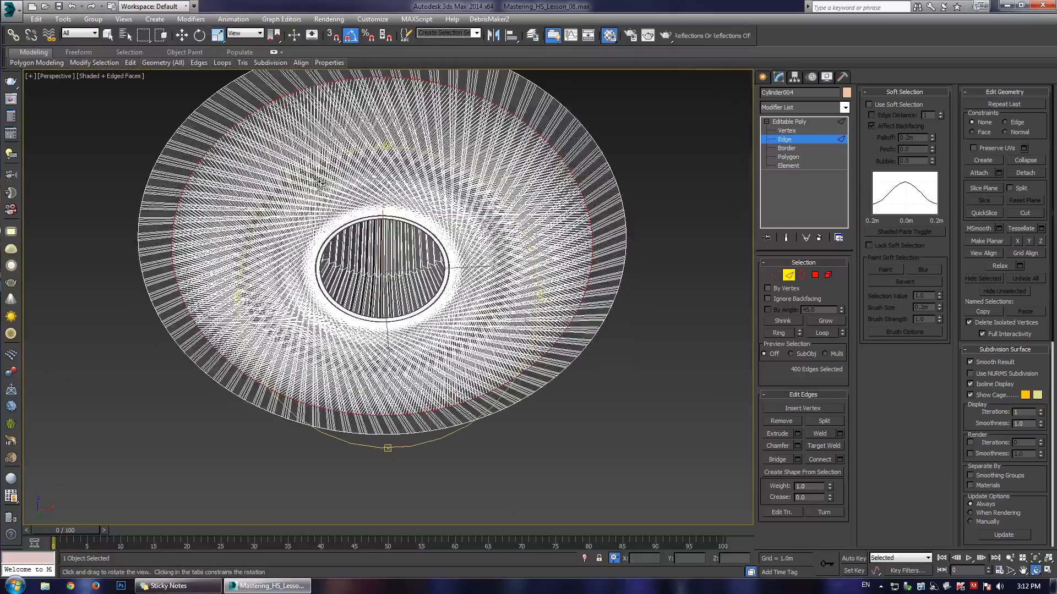
{"action": "middle_click_drag", "start_coordinate": [389, 225], "coordinate": [397, 301], "text": "alt"}
{"action": "scroll", "coordinate": [349, 260], "scroll_direction": "up", "scroll_amount": 6}
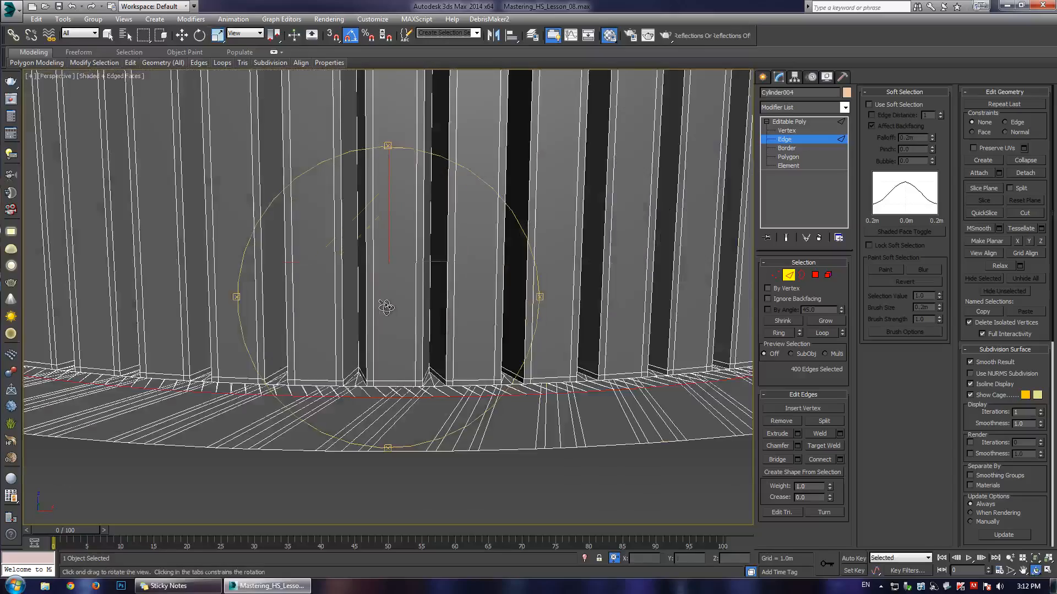
{"action": "right_click", "coordinate": [387, 307]}
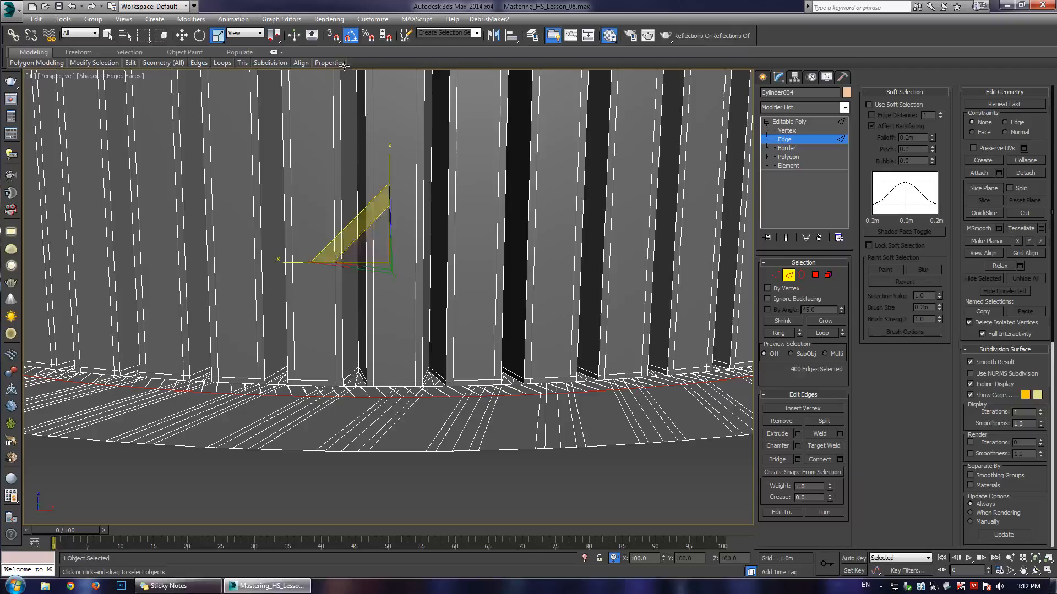
{"action": "right_click", "coordinate": [350, 38]}
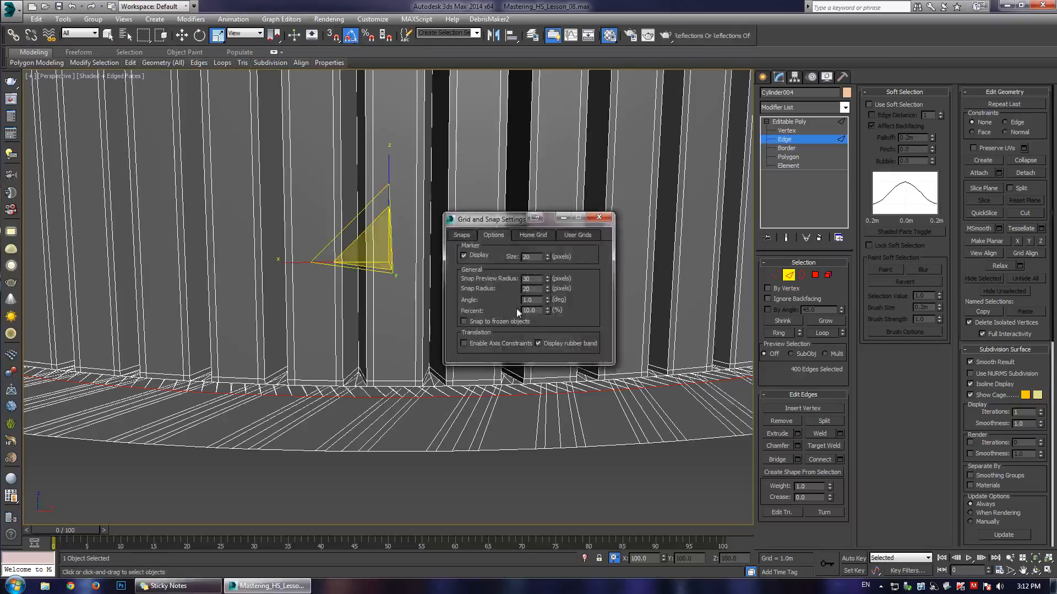
{"action": "left_click", "coordinate": [599, 219]}
{"action": "key", "text": "e"}
{"action": "left_click_drag", "start_coordinate": [358, 274], "coordinate": [595, 255]}
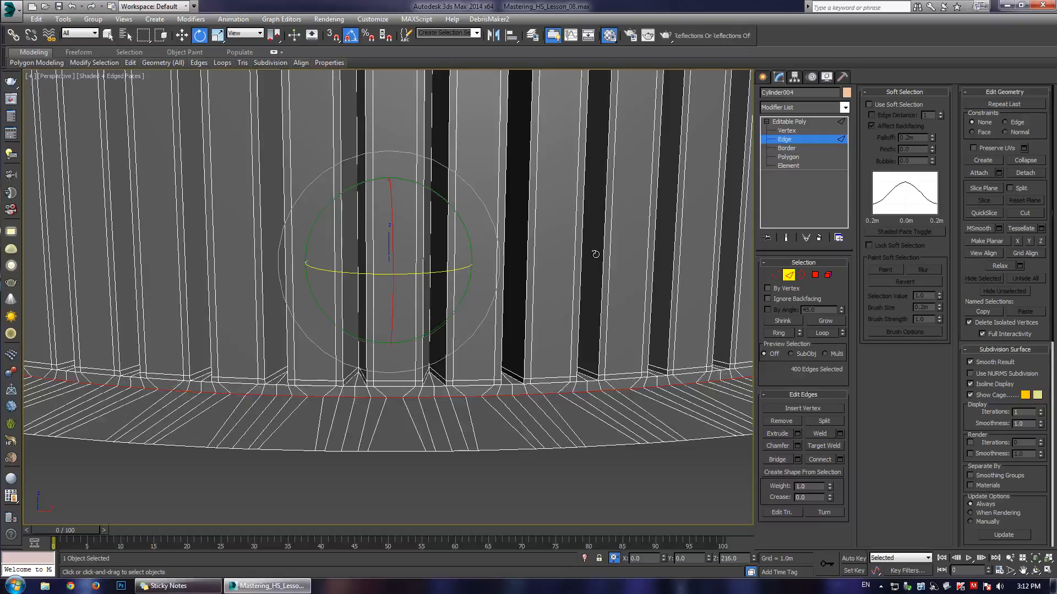
- Undo the loop rotation, regularizing and flange extrusion back to the plain bottom rim
{"action": "scroll", "coordinate": [509, 269], "scroll_direction": "down", "scroll_amount": 5}
{"action": "middle_click_drag", "start_coordinate": [410, 297], "coordinate": [407, 364], "text": "alt"}
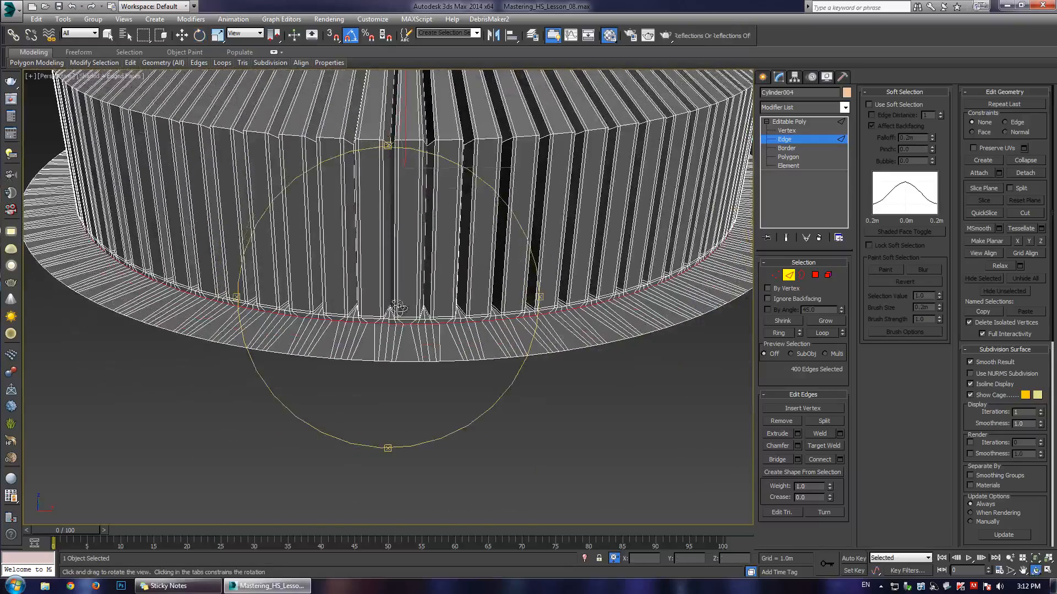
{"action": "left_click", "coordinate": [405, 360]}
{"action": "key", "text": "ctrl+z"}
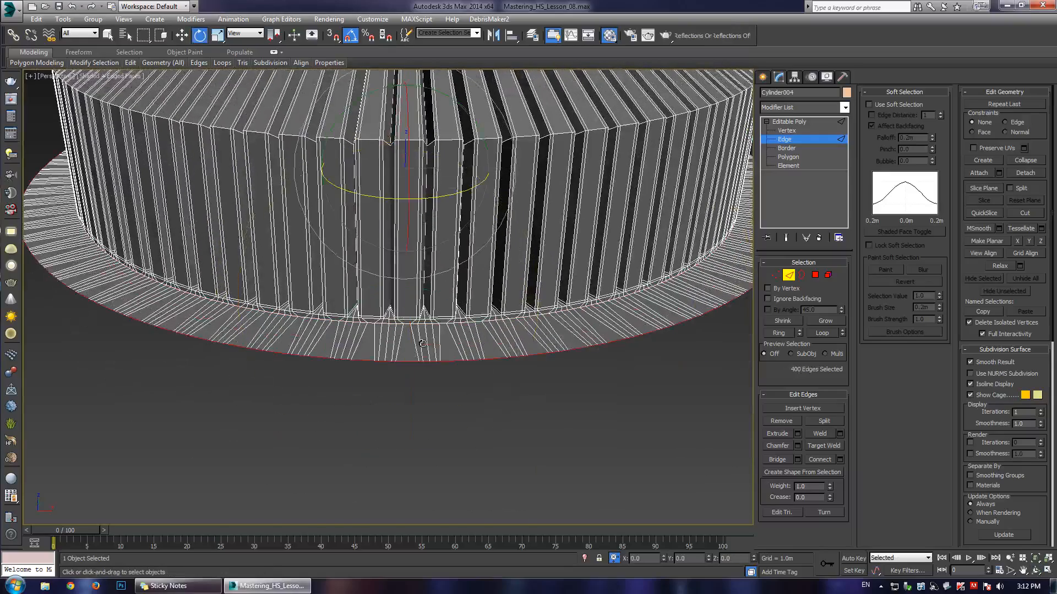
{"action": "key", "text": "ctrl+z"}
{"action": "left_click", "coordinate": [409, 323]}
{"action": "key", "text": "z"}
- Select the knob's bottom rim loop and extrude it straight down into a tall smooth collar
{"action": "scroll", "coordinate": [365, 292], "scroll_direction": "down", "scroll_amount": 5}
{"action": "middle_click_drag", "start_coordinate": [365, 293], "coordinate": [349, 253], "text": "alt"}
{"action": "double_click", "coordinate": [407, 315]}
{"action": "middle_click_drag", "start_coordinate": [407, 315], "coordinate": [386, 275], "text": "alt"}
{"action": "scroll", "coordinate": [350, 261], "scroll_direction": "down", "scroll_amount": 4}
{"action": "scroll", "coordinate": [399, 277], "scroll_direction": "down", "scroll_amount": 2}
{"action": "key", "text": "w"}
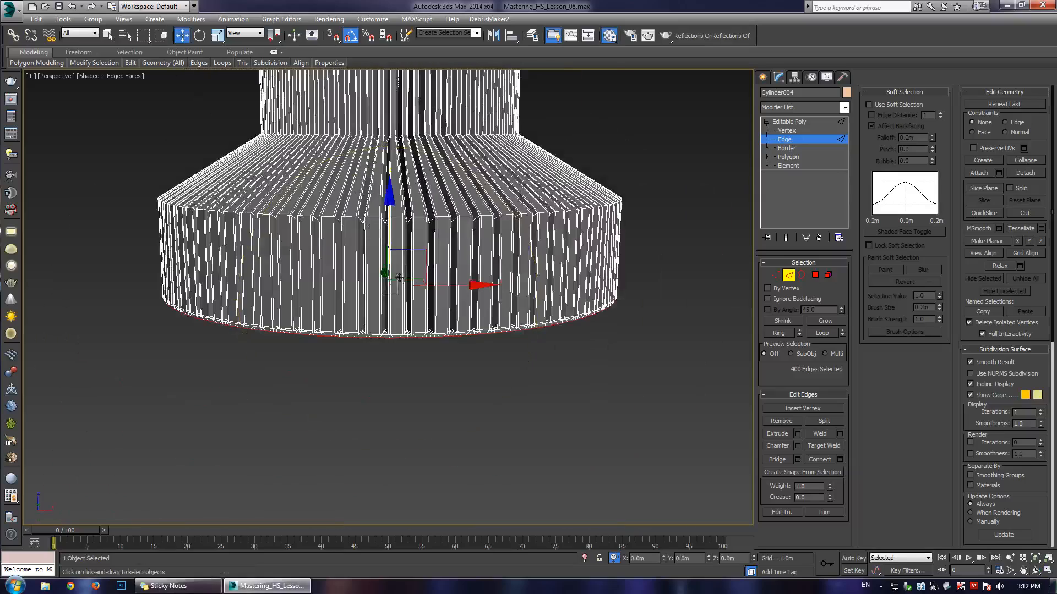
{"action": "left_click_drag", "start_coordinate": [389, 222], "coordinate": [389, 377], "text": "shift"}
{"action": "key", "text": "F4"}
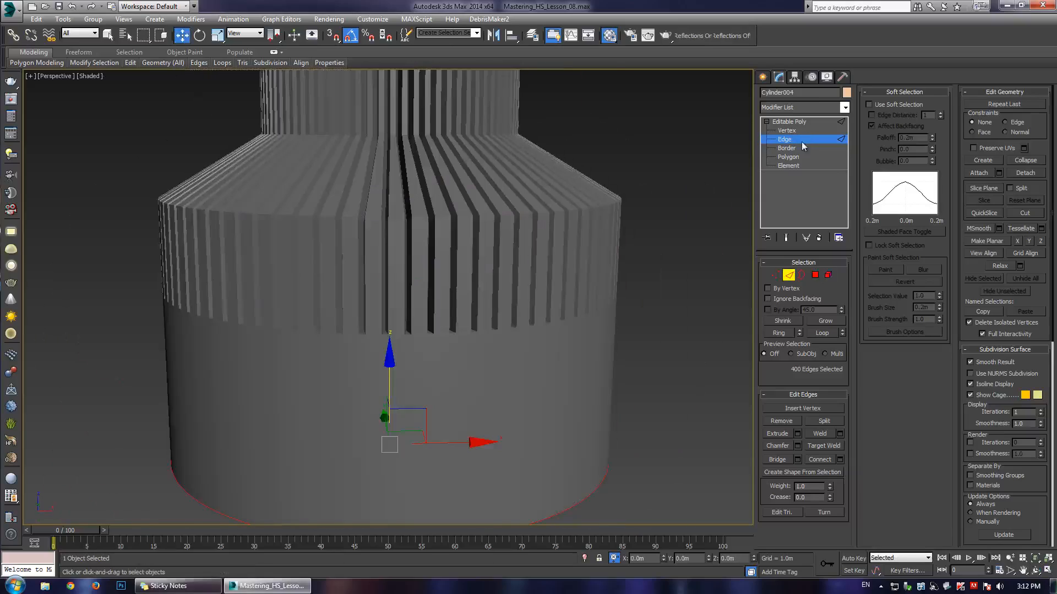
- Add a TurboSmooth modifier to the knob and inspect the smoothed grooves and collar
{"action": "left_click", "coordinate": [802, 143]}
{"action": "left_click", "coordinate": [845, 107]}
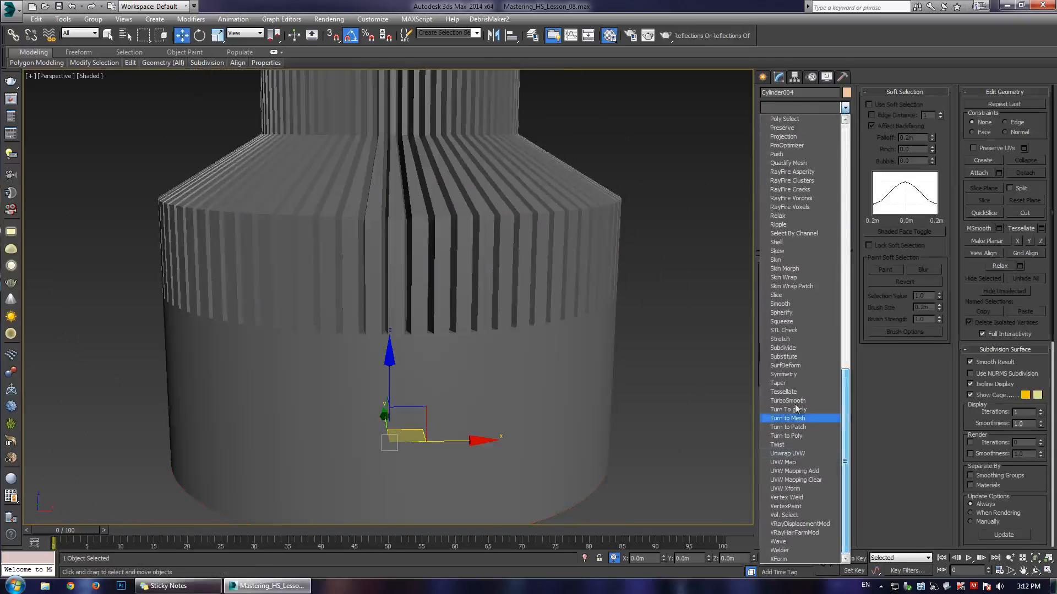
{"action": "left_click", "coordinate": [802, 401]}
{"action": "left_click", "coordinate": [686, 295]}
{"action": "scroll", "coordinate": [441, 286], "scroll_direction": "down", "scroll_amount": 4}
{"action": "middle_click_drag", "start_coordinate": [441, 286], "coordinate": [426, 324], "text": "alt"}
{"action": "scroll", "coordinate": [426, 324], "scroll_direction": "up", "scroll_amount": 5}
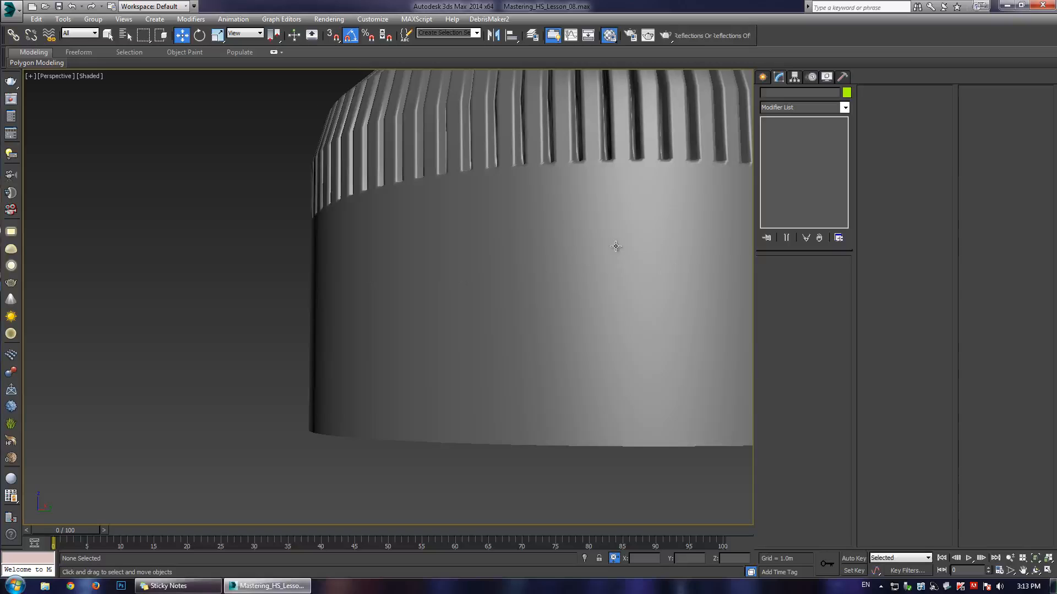
{"action": "scroll", "coordinate": [616, 246], "scroll_direction": "up", "scroll_amount": 1}
{"action": "scroll", "coordinate": [427, 264], "scroll_direction": "down", "scroll_amount": 4}
{"action": "middle_click_drag", "start_coordinate": [358, 237], "coordinate": [380, 300], "text": "alt"}
- Set the knob's TurboSmooth iterations to 2 and check the smoothed groove ends
{"action": "left_click", "coordinate": [438, 253]}
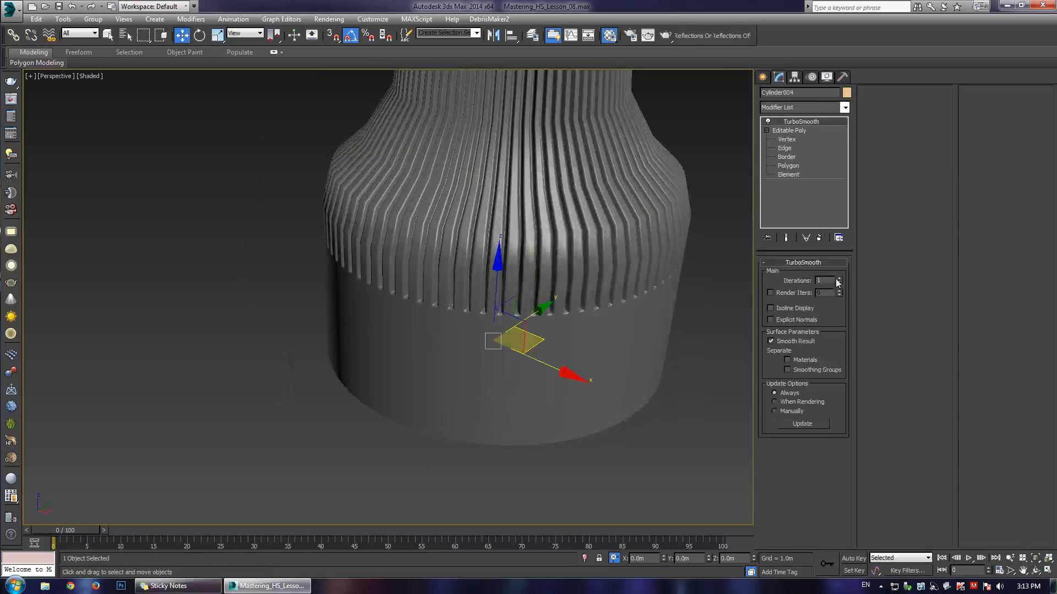
{"action": "left_click", "coordinate": [839, 279]}
{"action": "scroll", "coordinate": [418, 275], "scroll_direction": "down", "scroll_amount": 3}
{"action": "mouse_move", "coordinate": [380, 265]}
{"action": "middle_mouse_down", "text": "alt"}
{"action": "mouse_move", "coordinate": [403, 303]}
{"action": "mouse_move", "coordinate": [385, 279]}
{"action": "middle_mouse_up", "text": "alt"}
{"action": "scroll", "coordinate": [457, 271], "scroll_direction": "up", "scroll_amount": 5}
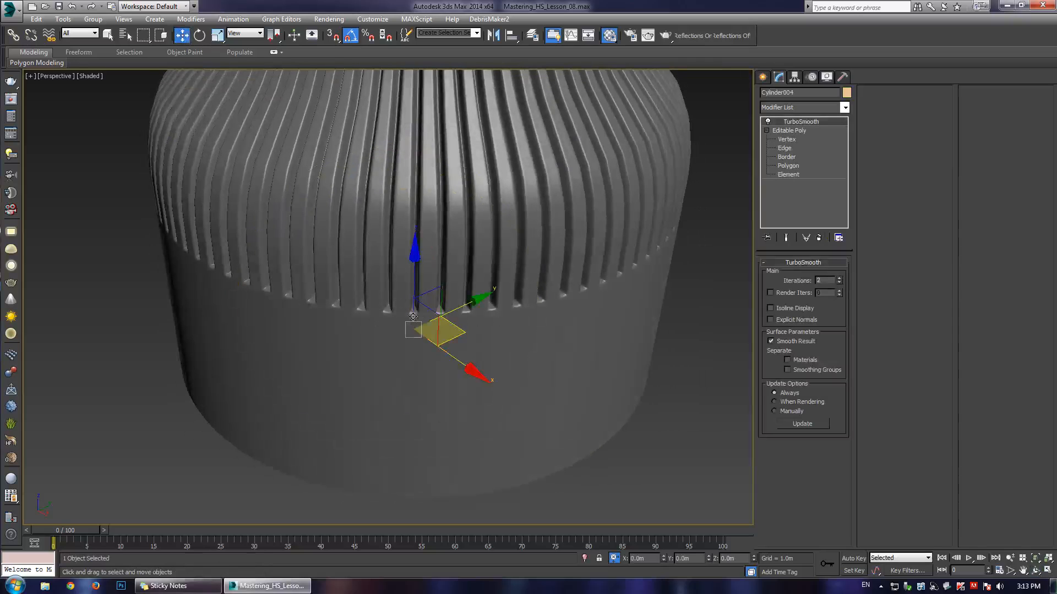
- Return to edge editing, select the collar's bottom edge loop and move it up to shorten the collar
{"action": "left_click", "coordinate": [785, 148]}
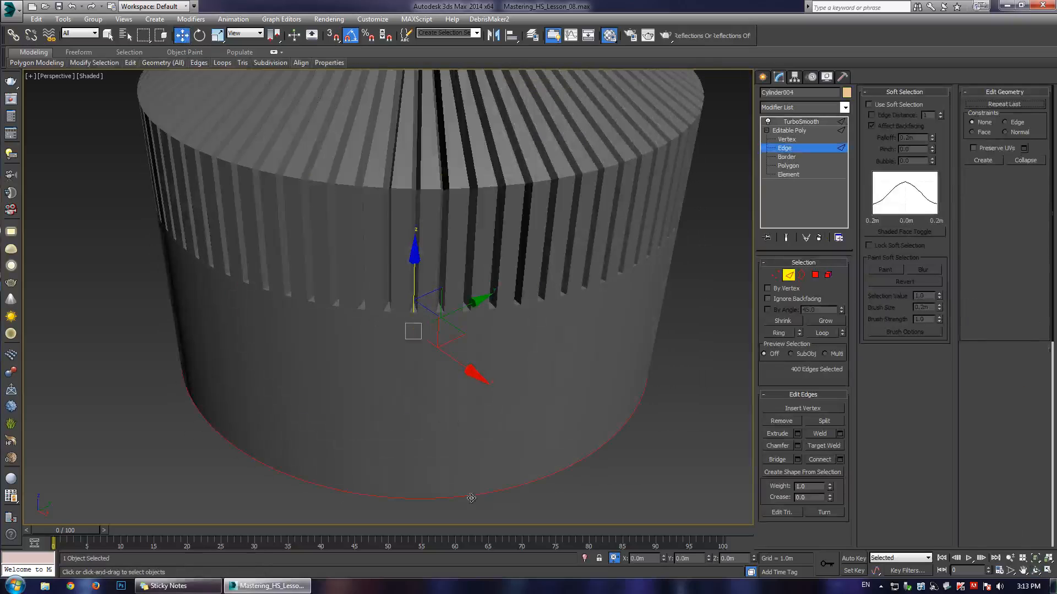
{"action": "double_click", "coordinate": [453, 498]}
{"action": "key", "text": "F4"}
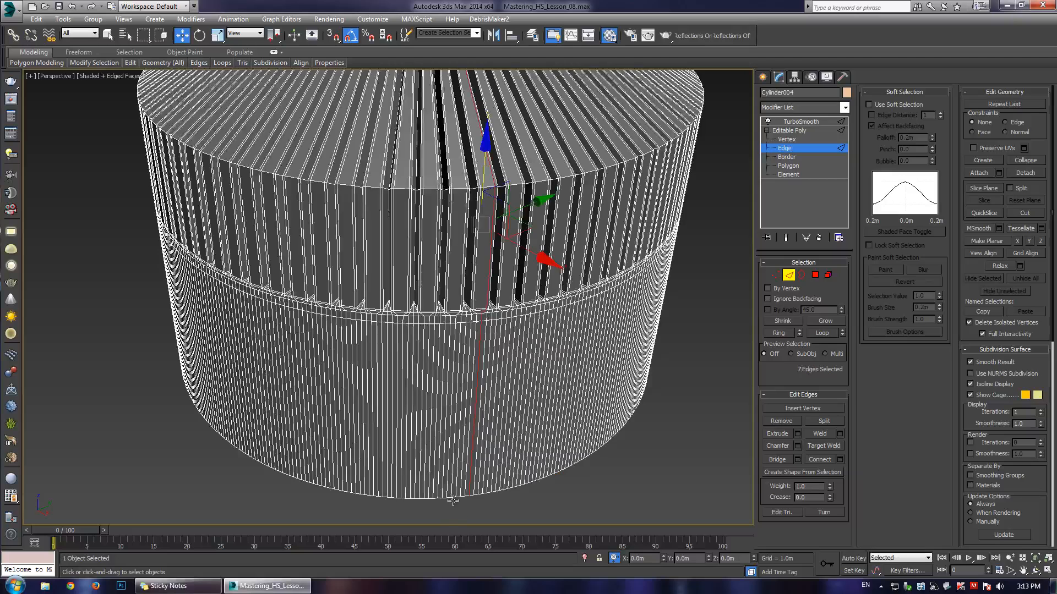
{"action": "double_click", "coordinate": [449, 498]}
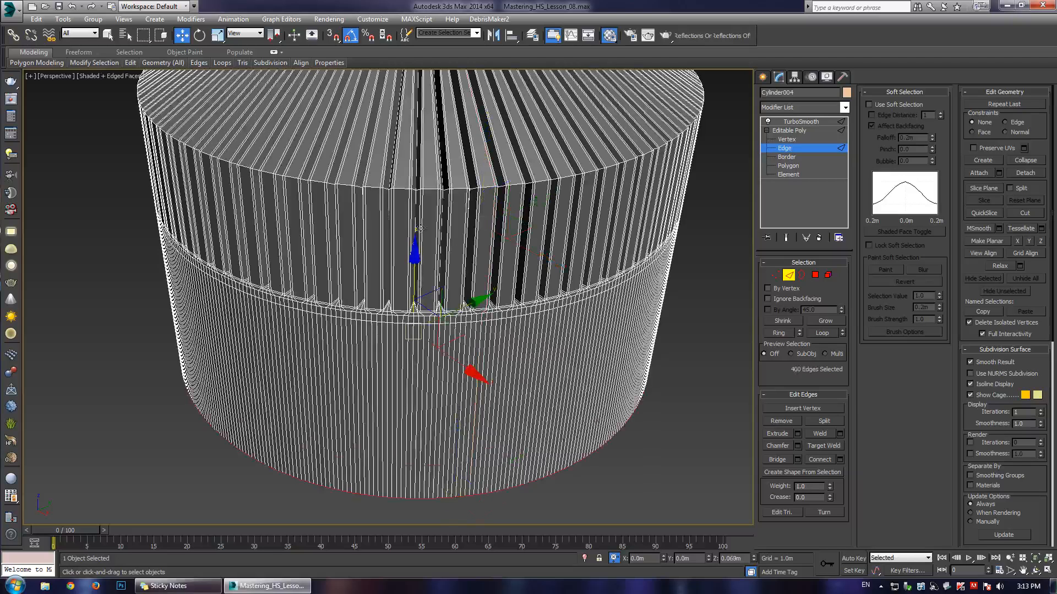
{"action": "left_click_drag", "start_coordinate": [420, 228], "coordinate": [420, 227]}
{"action": "mouse_move", "coordinate": [420, 226]}
{"action": "middle_mouse_down", "text": "alt"}
{"action": "mouse_move", "coordinate": [417, 164]}
{"action": "mouse_move", "coordinate": [407, 226]}
{"action": "middle_mouse_up", "text": "alt"}
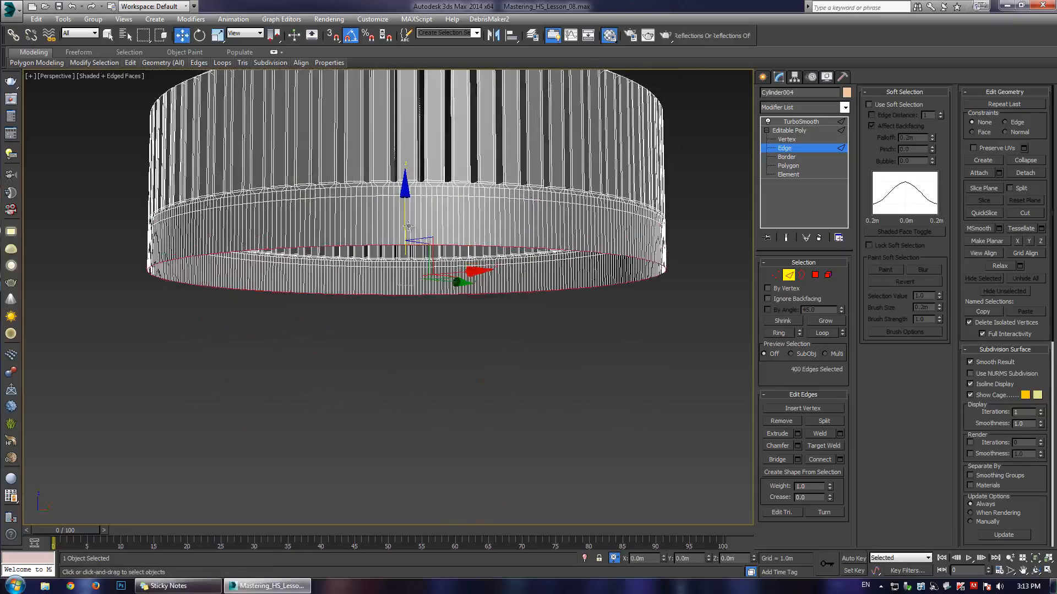
- Extrude the collar's bottom loop inward into a narrow lip by scaling, and cap the bottom border
{"action": "key", "text": "r"}
{"action": "left_click_drag", "start_coordinate": [407, 307], "coordinate": [412, 318]}
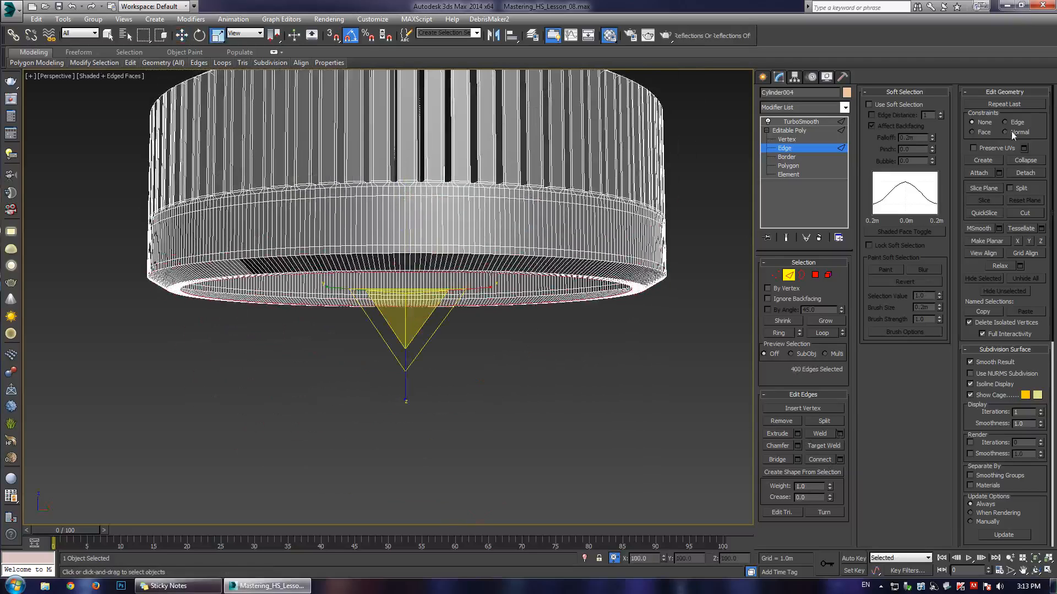
{"action": "left_click", "coordinate": [787, 157]}
{"action": "left_click", "coordinate": [824, 420]}
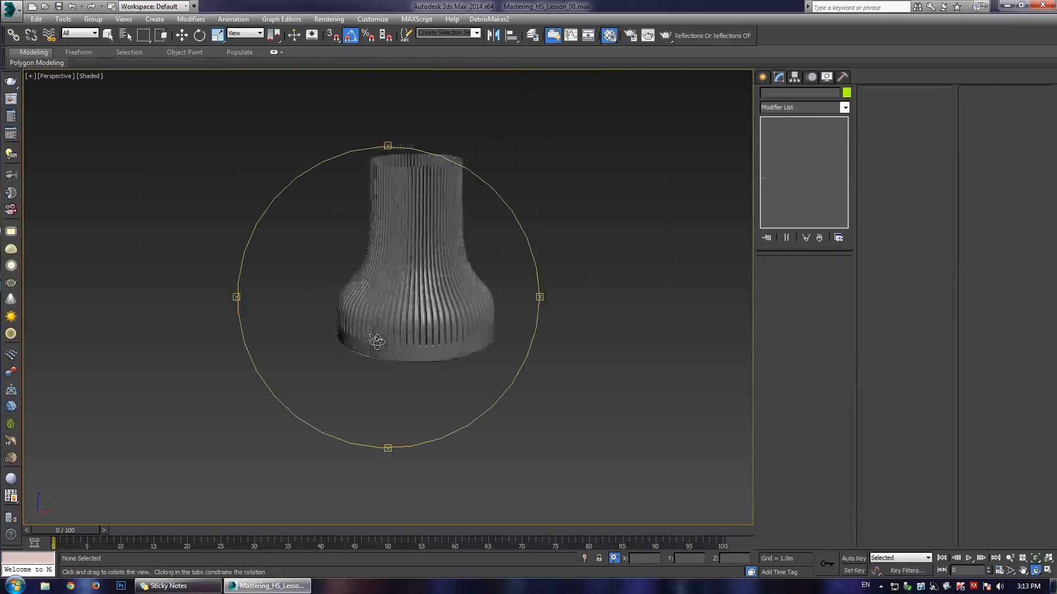
{"action": "left_click_drag", "start_coordinate": [377, 341], "coordinate": [439, 358]}
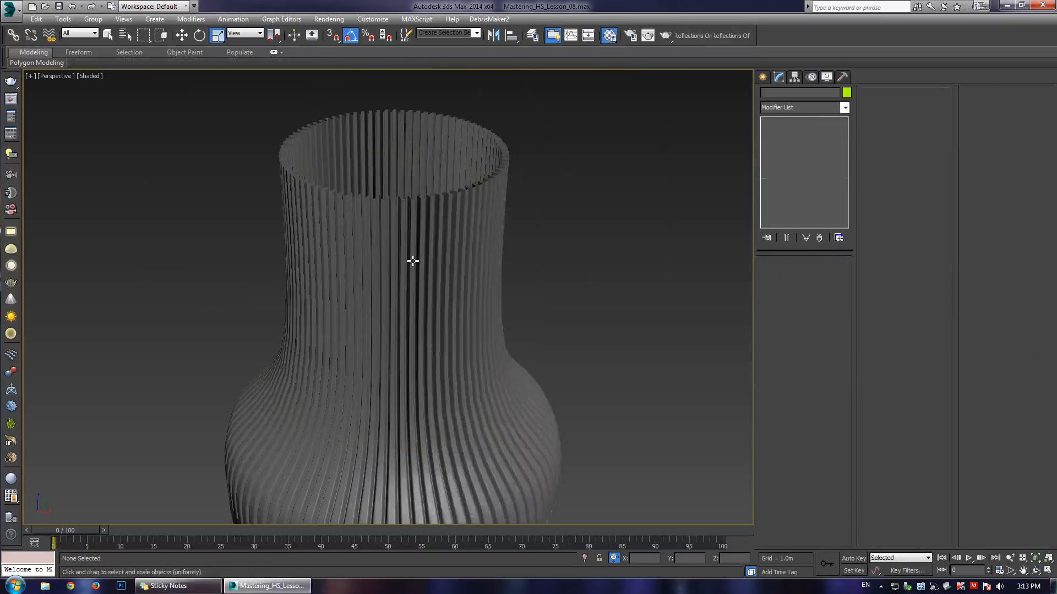
- Select the border of the knob's top opening, extrude it upward and scale it inward to form a sloped ribbed shoulder
{"action": "left_click", "coordinate": [412, 260]}
{"action": "key", "text": "F4"}
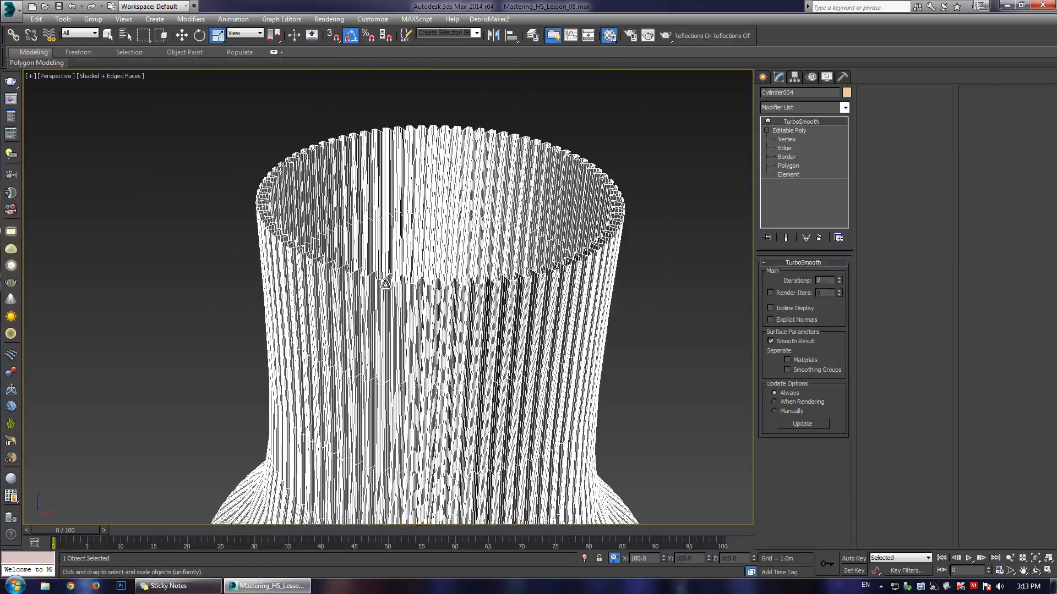
{"action": "left_click", "coordinate": [788, 157]}
{"action": "left_click", "coordinate": [448, 283]}
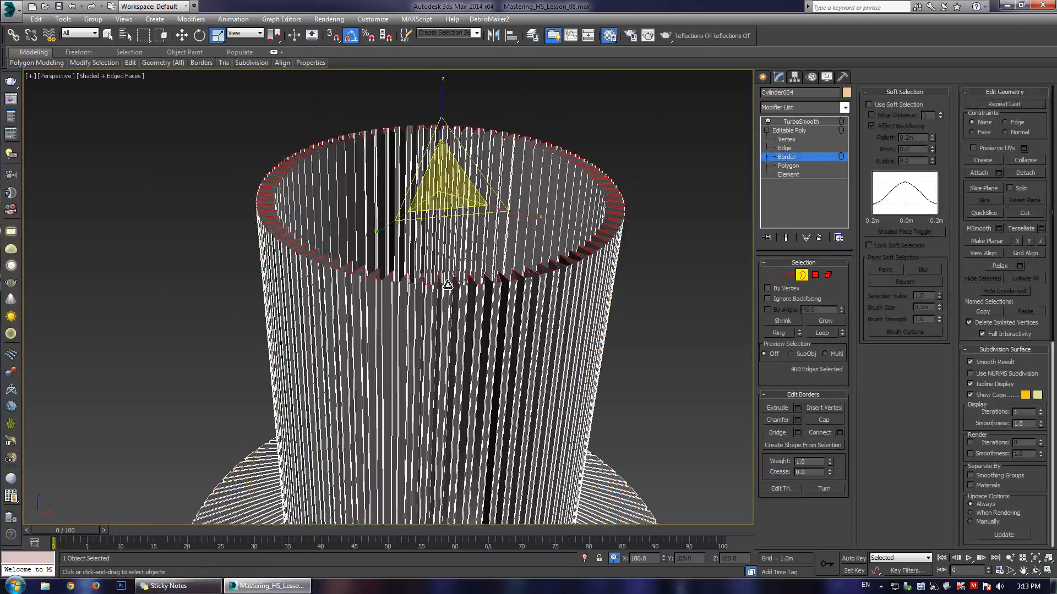
{"action": "key", "text": "w"}
{"action": "left_click_drag", "start_coordinate": [435, 120], "coordinate": [436, 95]}
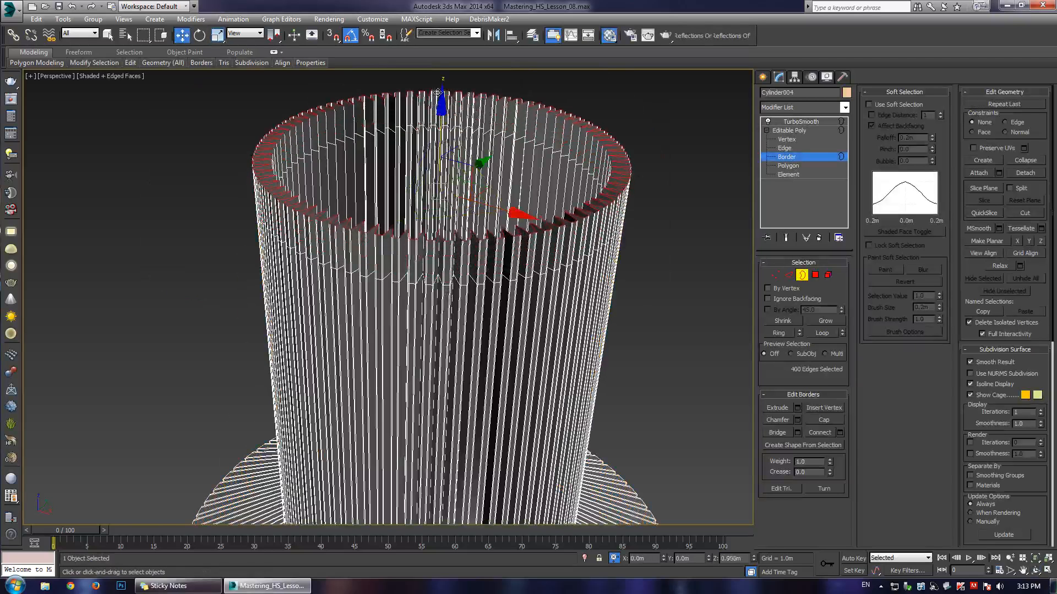
{"action": "key", "text": "r"}
{"action": "left_click_drag", "start_coordinate": [442, 152], "coordinate": [454, 168]}
{"action": "scroll", "coordinate": [444, 171], "scroll_direction": "up", "scroll_amount": 3}
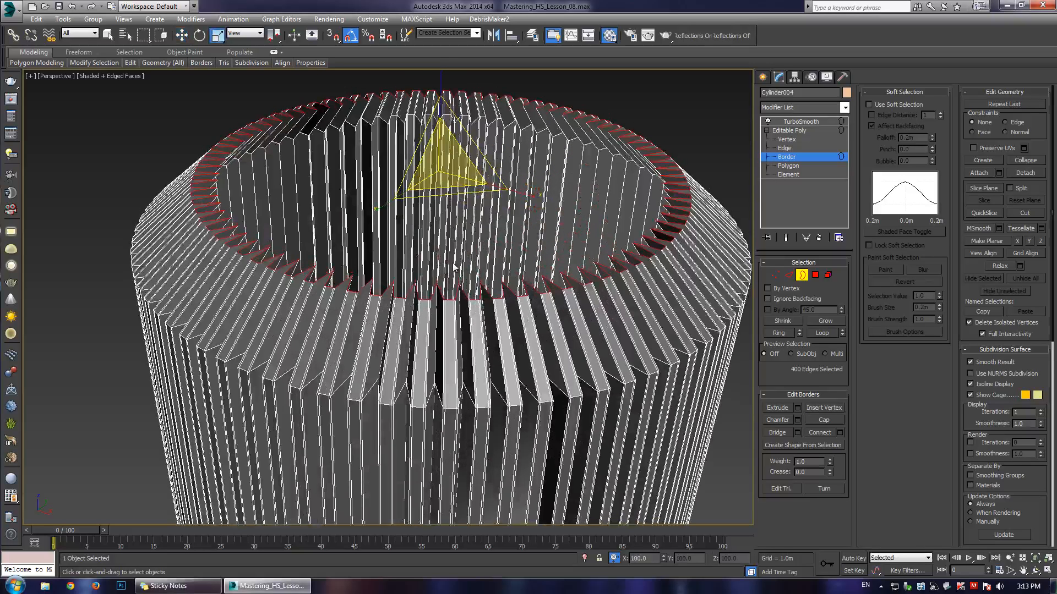
- Extrude the top border slightly inward and regularize it into an even circle, checking it with the NURMS preview
{"action": "key", "text": "F4"}
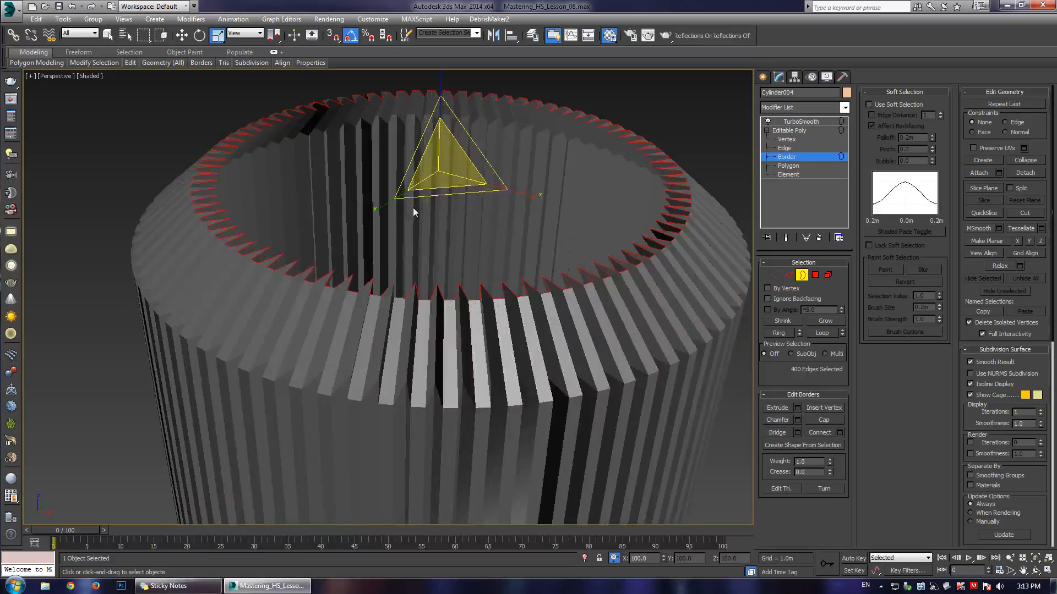
{"action": "left_click_drag", "start_coordinate": [440, 176], "coordinate": [449, 178]}
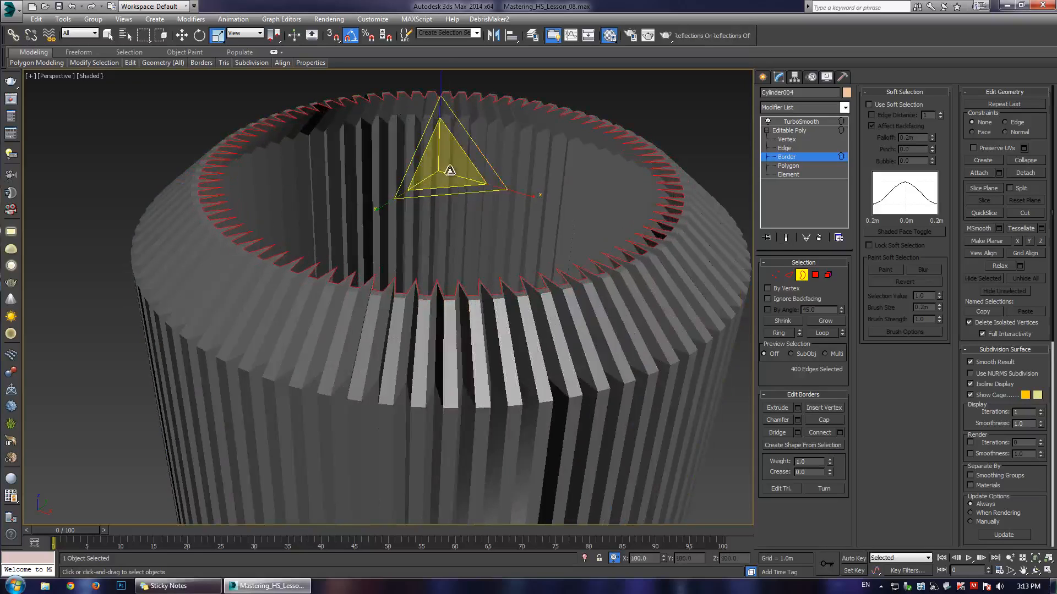
{"action": "right_click", "coordinate": [433, 203]}
{"action": "left_click", "coordinate": [412, 279]}
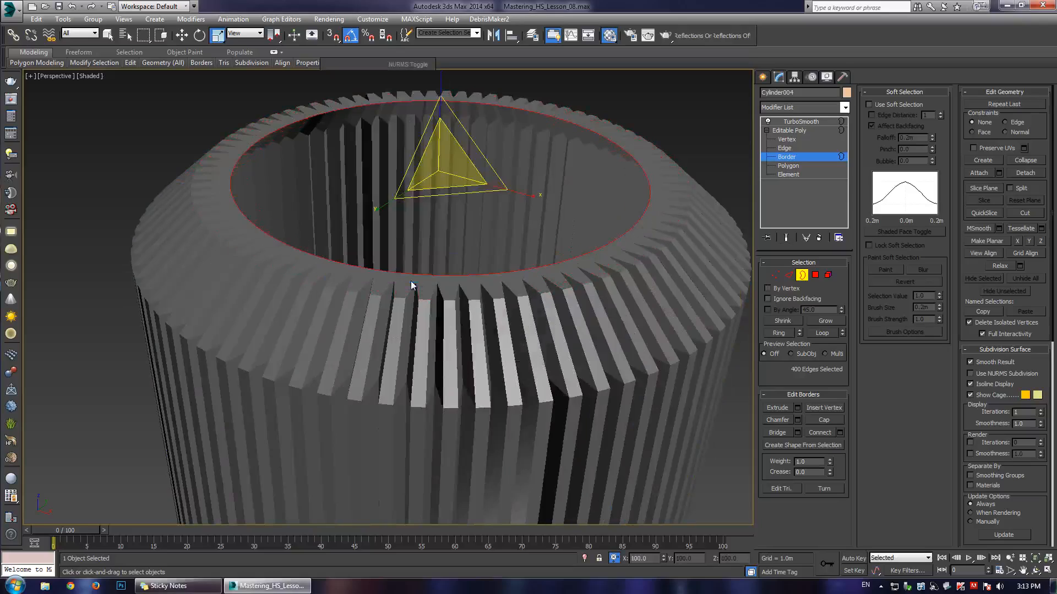
{"action": "key", "text": "F4"}
{"action": "key", "text": "ctrl+q"}
{"action": "key", "text": "F4"}
{"action": "key", "text": "ctrl+q"}
{"action": "key", "text": "F4"}
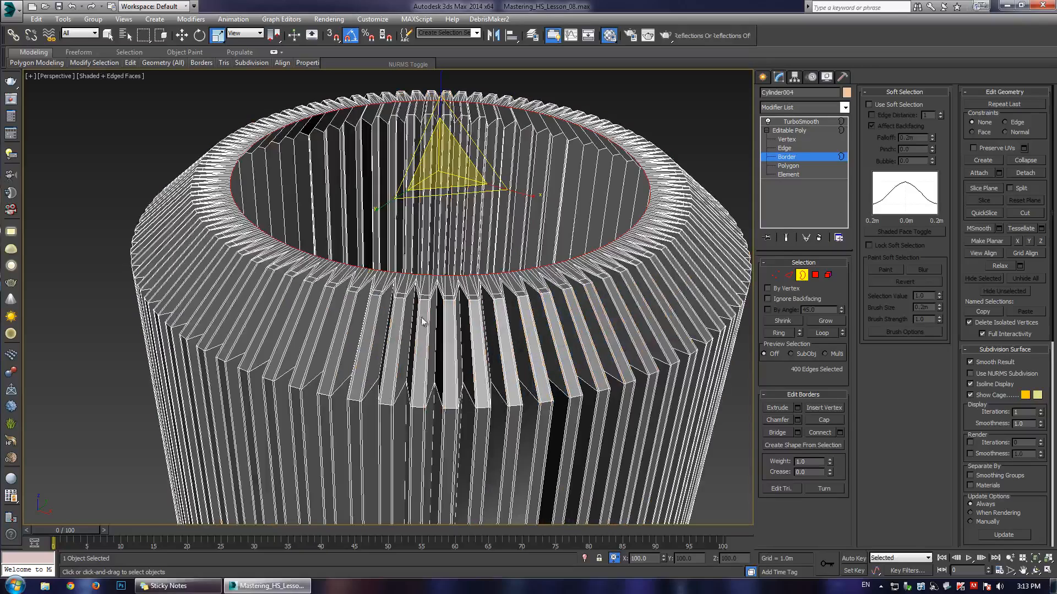
- Select the edges running along the sloped top shoulder, connect them with new edge loops, and preview the smoothing
{"action": "key", "text": "2"}
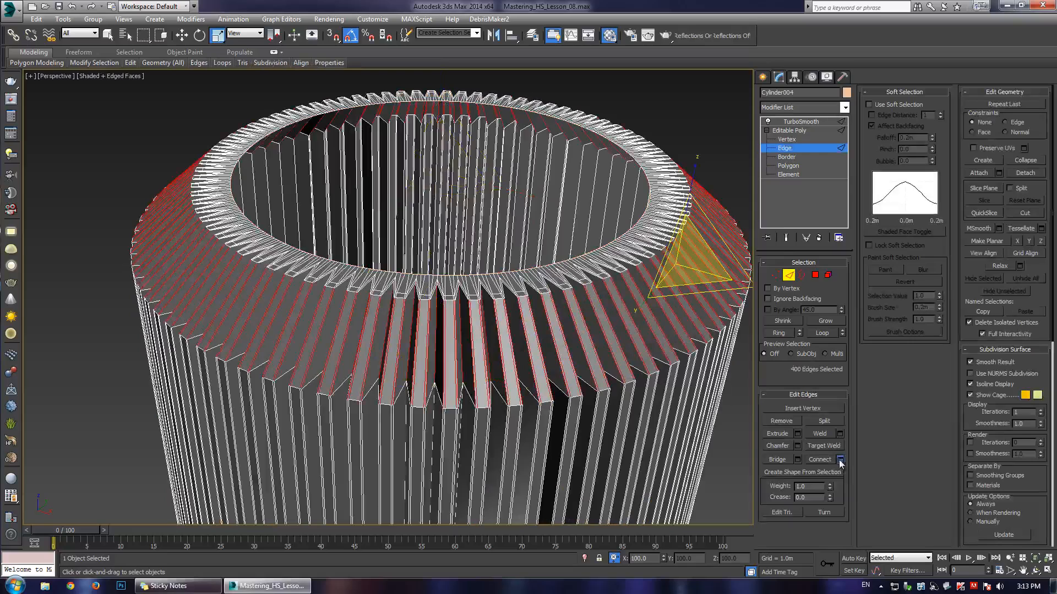
{"action": "left_click", "coordinate": [840, 459]}
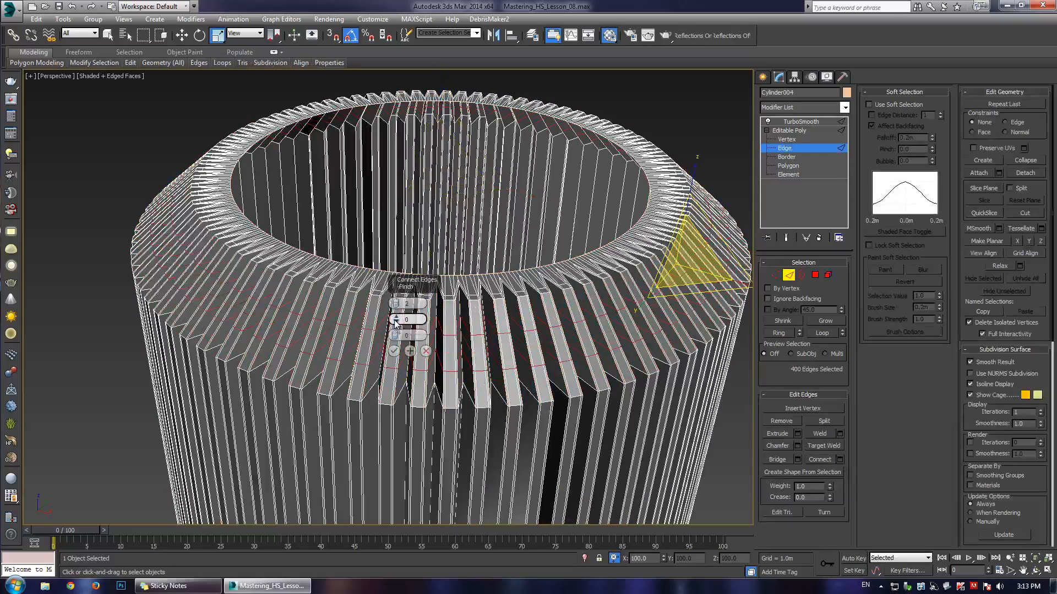
{"action": "left_click", "coordinate": [394, 352]}
{"action": "key", "text": "ctrl+q"}
{"action": "left_click", "coordinate": [784, 150]}
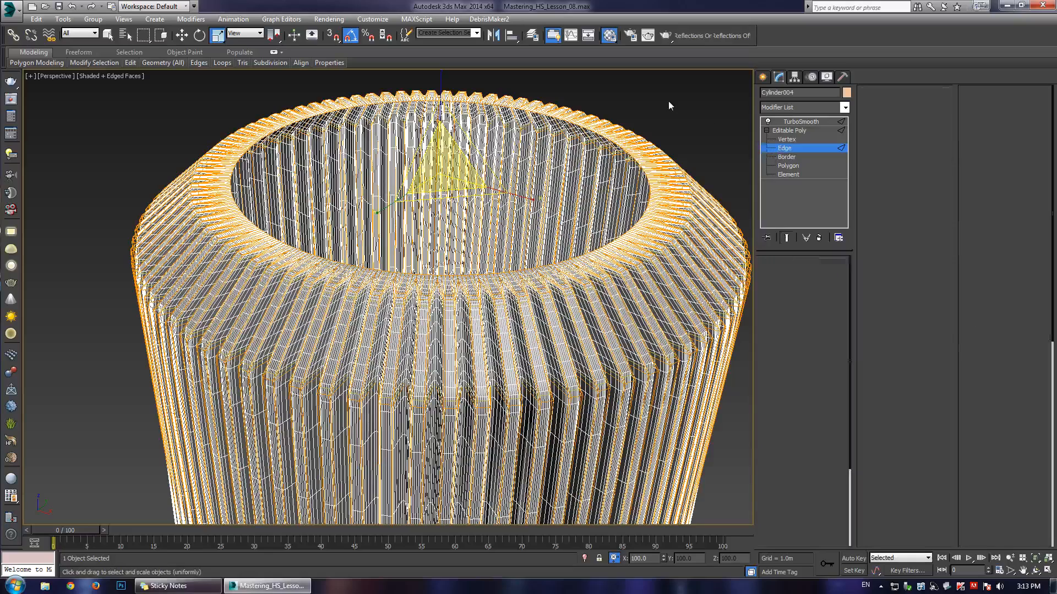
- Examine the smoothed ribs, sloped shoulder and top rim of the knob in plain shaded view from several angles
{"action": "left_click", "coordinate": [670, 104]}
{"action": "key", "text": "F4"}
{"action": "scroll", "coordinate": [462, 278], "scroll_direction": "down", "scroll_amount": 5}
{"action": "middle_click_drag", "start_coordinate": [394, 283], "coordinate": [412, 400], "text": "alt"}
{"action": "scroll", "coordinate": [412, 401], "scroll_direction": "up", "scroll_amount": 3}
{"action": "scroll", "coordinate": [412, 401], "scroll_direction": "up", "scroll_amount": 3}
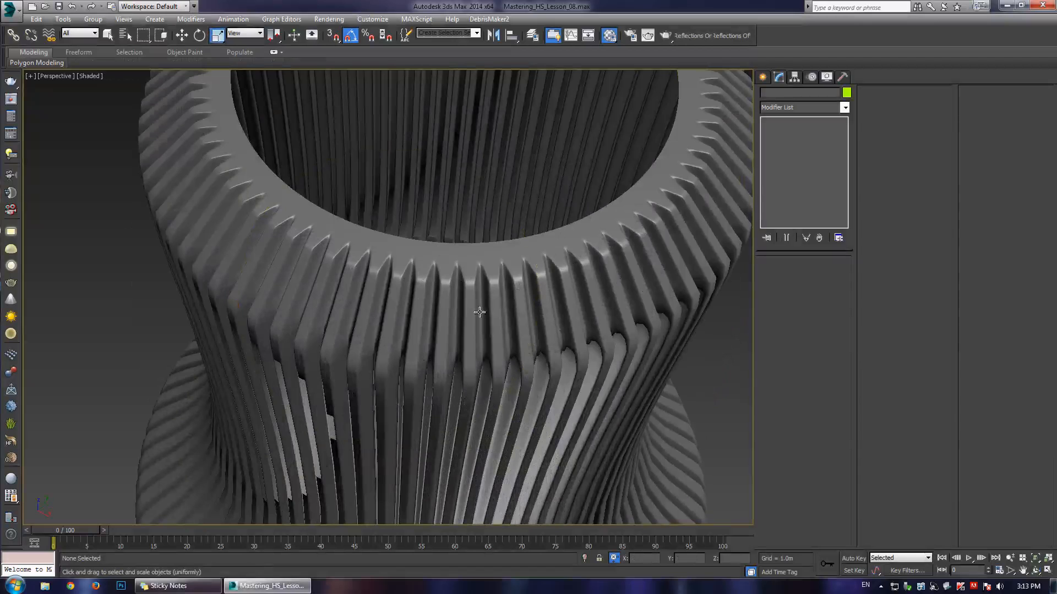
{"action": "scroll", "coordinate": [422, 330], "scroll_direction": "down", "scroll_amount": 5}
{"action": "middle_click_drag", "start_coordinate": [422, 331], "coordinate": [420, 287], "text": "alt"}
{"action": "scroll", "coordinate": [420, 286], "scroll_direction": "up", "scroll_amount": 3}
{"action": "scroll", "coordinate": [420, 287], "scroll_direction": "up", "scroll_amount": 2}
{"action": "left_click", "coordinate": [448, 272]}
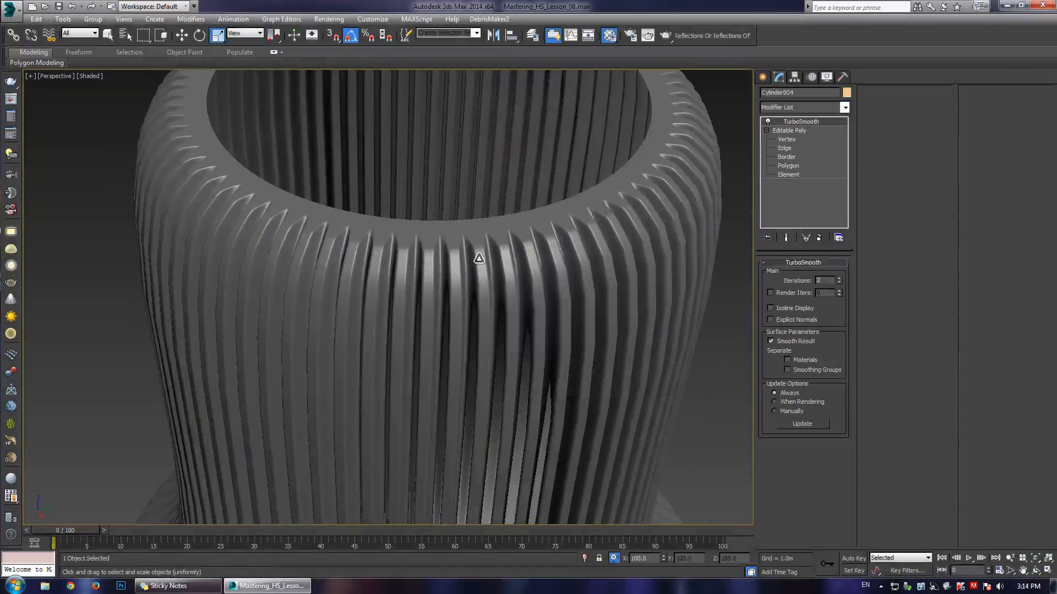
- Undo the last shoulder edits, back to the straight ribbed opening at the knob's top
{"action": "key", "text": "ctrl+z"}
{"action": "key", "text": "ctrl+z"}
{"action": "key", "text": "ctrl+z"}
{"action": "key", "text": "F4"}
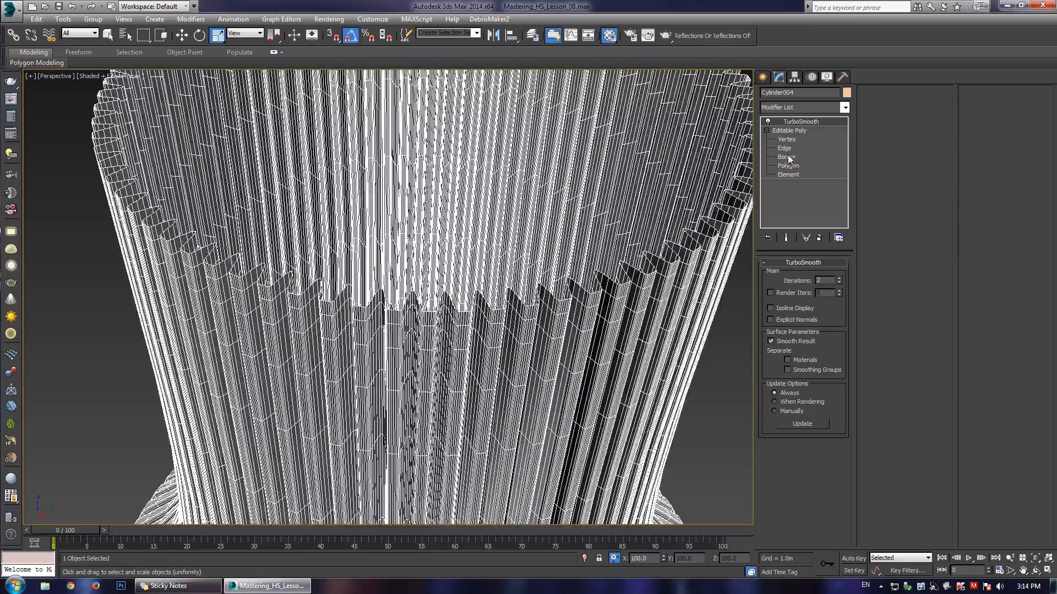
- Scale the knob's top edge loop inward to form a sloped ribbed shoulder
{"action": "left_click", "coordinate": [784, 148]}
{"action": "left_click", "coordinate": [786, 237]}
{"action": "scroll", "coordinate": [458, 299], "scroll_direction": "down", "scroll_amount": 4}
{"action": "middle_click_drag", "start_coordinate": [432, 229], "coordinate": [439, 168], "text": "alt"}
{"action": "key", "text": "w"}
{"action": "key", "text": "r"}
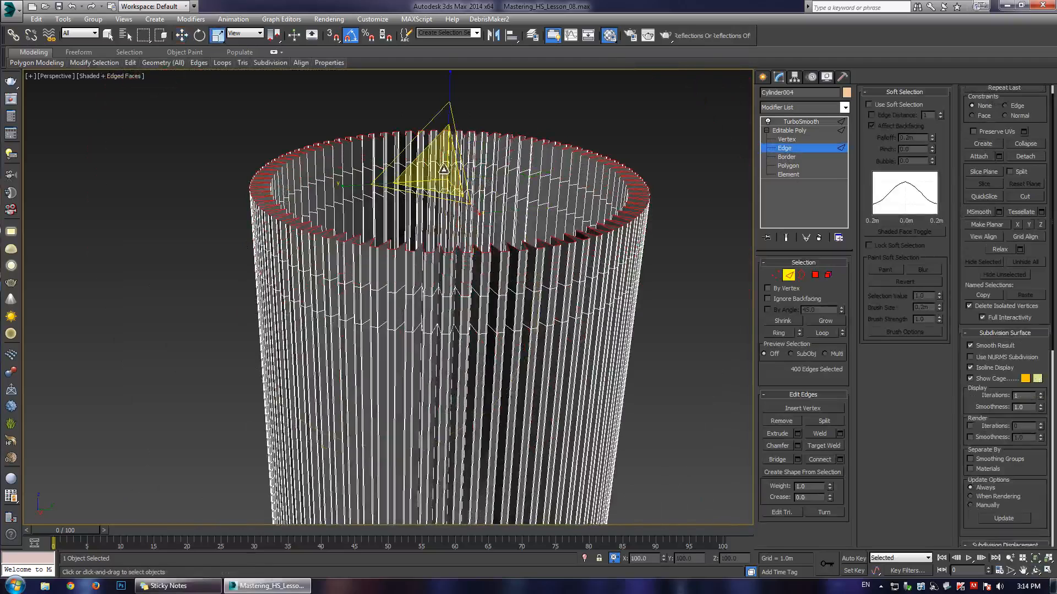
{"action": "left_click_drag", "start_coordinate": [445, 170], "coordinate": [451, 219]}
- Regularize the shoulder's top loop into a circle and extrude it inward at 73% scale into a flat ring
{"action": "right_click", "coordinate": [450, 214]}
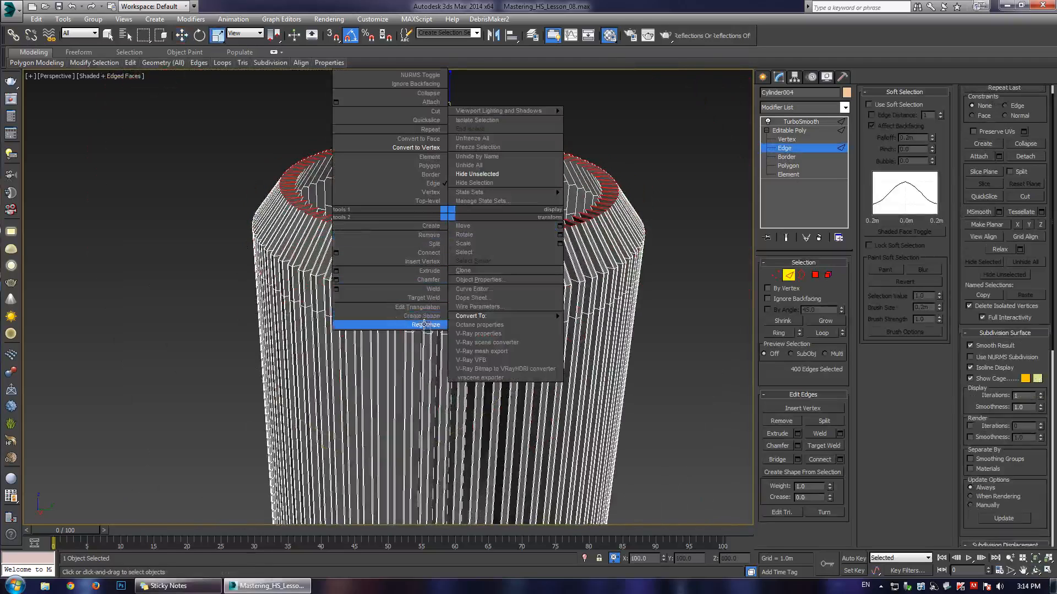
{"action": "left_click", "coordinate": [427, 326]}
{"action": "key", "text": "F4"}
{"action": "middle_click_drag", "start_coordinate": [447, 224], "coordinate": [454, 251]}
{"action": "key", "text": "shift+e"}
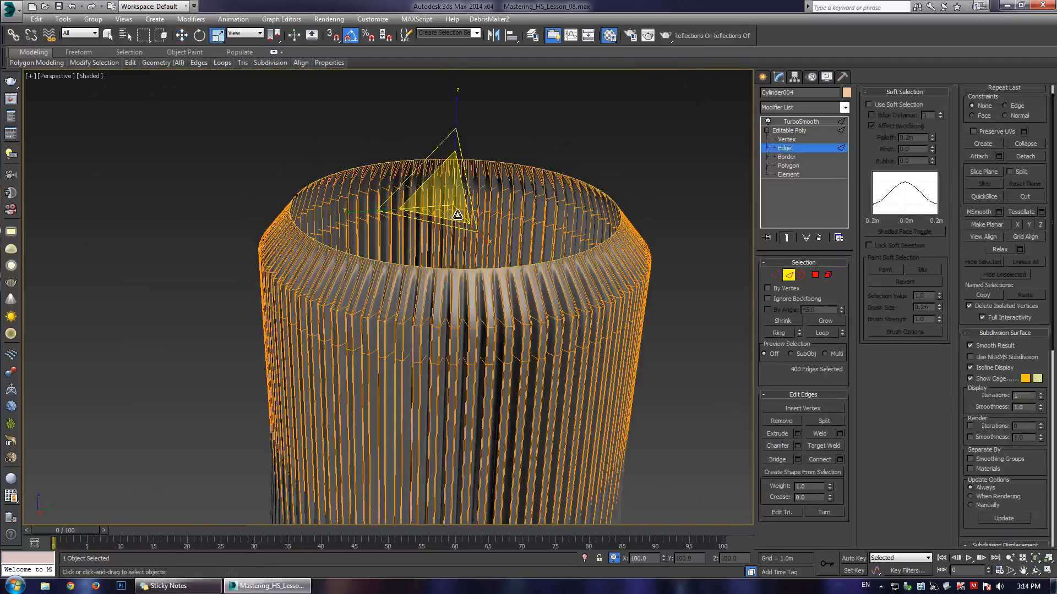
{"action": "left_click_drag", "start_coordinate": [442, 198], "coordinate": [464, 223]}
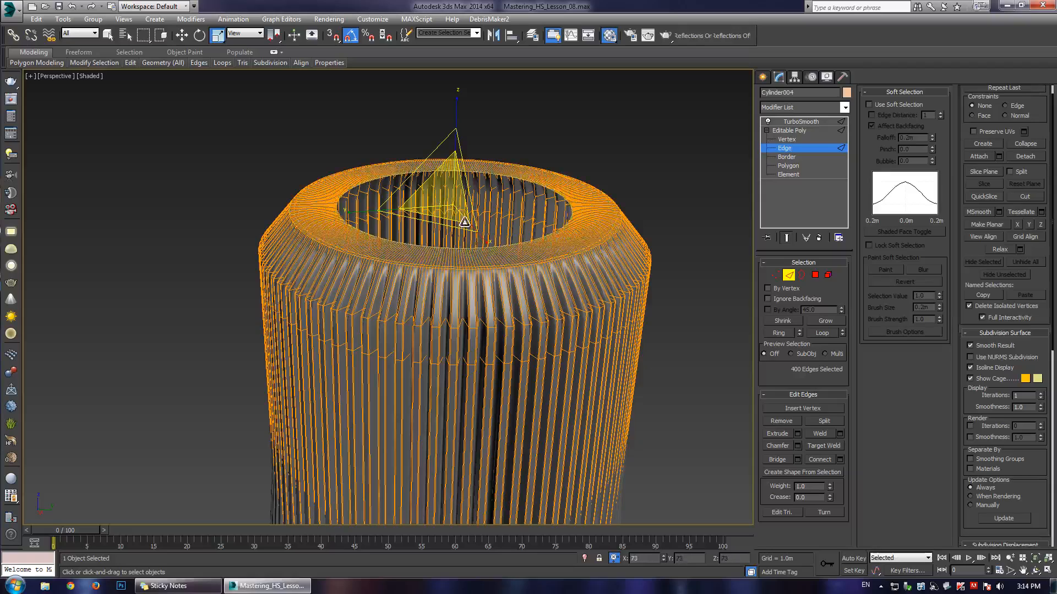
- Connect the edges running along the sloped shoulder with 2 segments and a pinch of 82
{"action": "scroll", "coordinate": [486, 362], "scroll_direction": "up", "scroll_amount": 4}
{"action": "key", "text": "shift+e"}
{"action": "key", "text": "F4"}
{"action": "key", "text": "2"}
{"action": "key", "text": "Page_Up"}
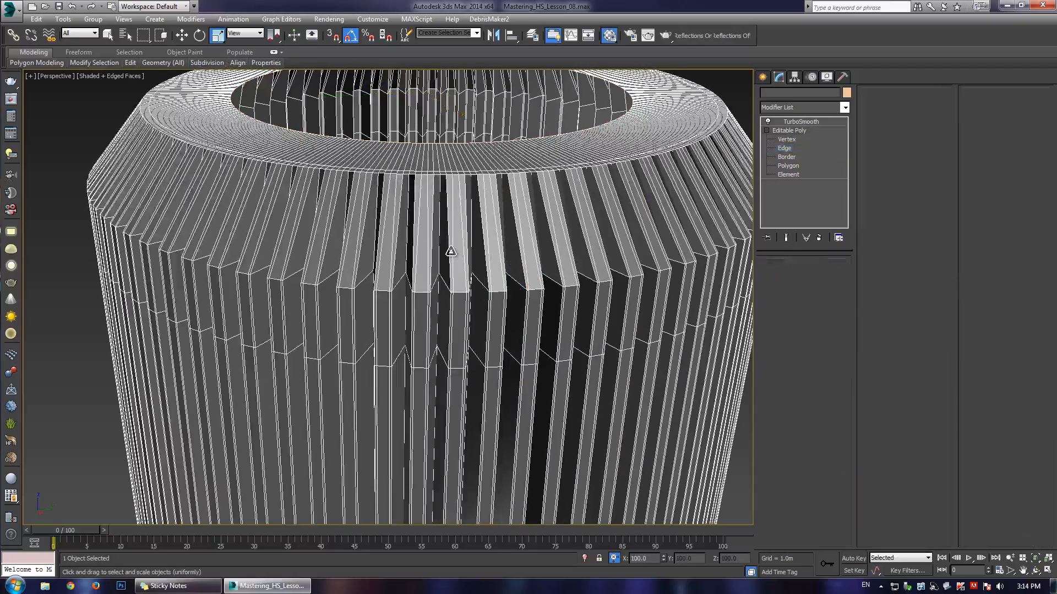
{"action": "left_click", "coordinate": [786, 148]}
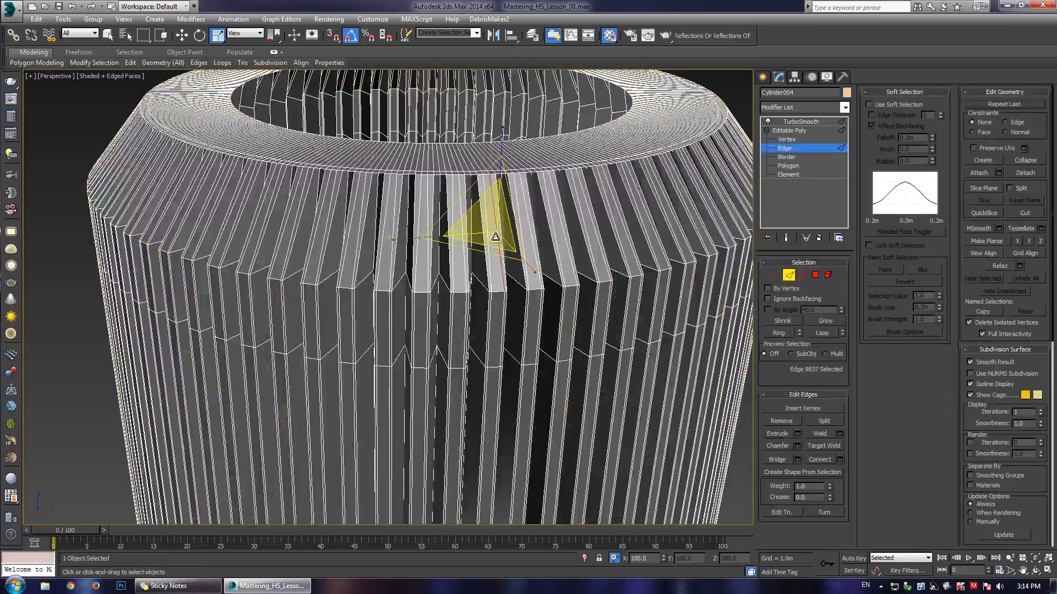
{"action": "left_click", "coordinate": [840, 460]}
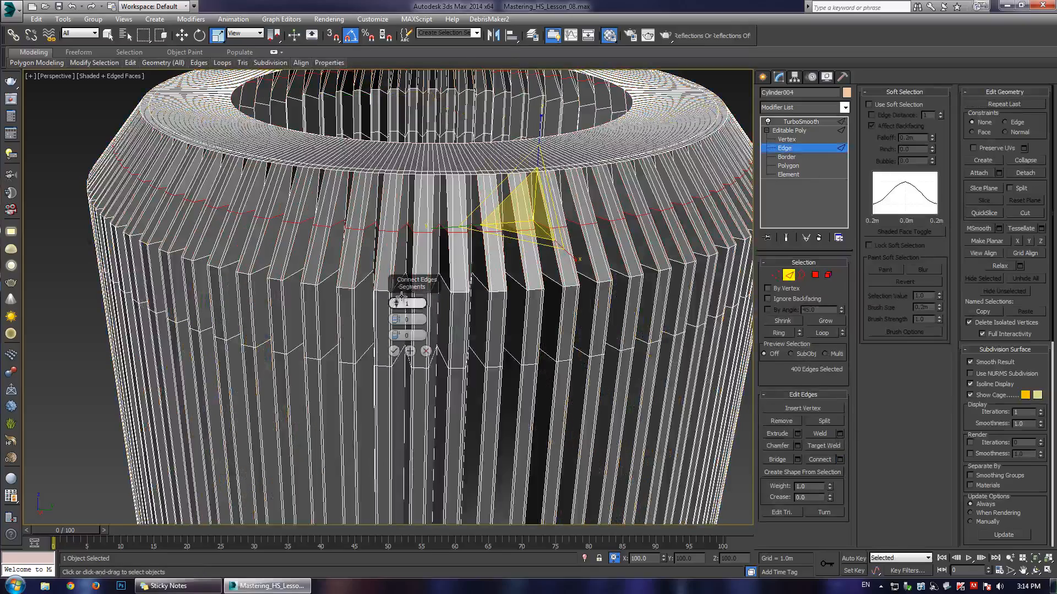
{"action": "left_click_drag", "start_coordinate": [397, 302], "coordinate": [396, 319]}
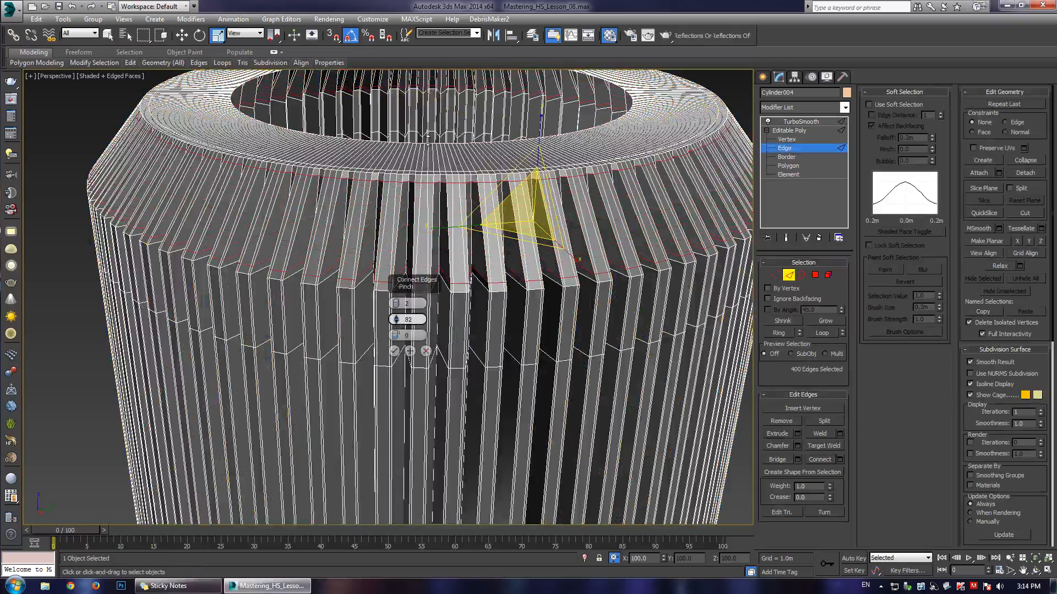
{"action": "left_click", "coordinate": [394, 352]}
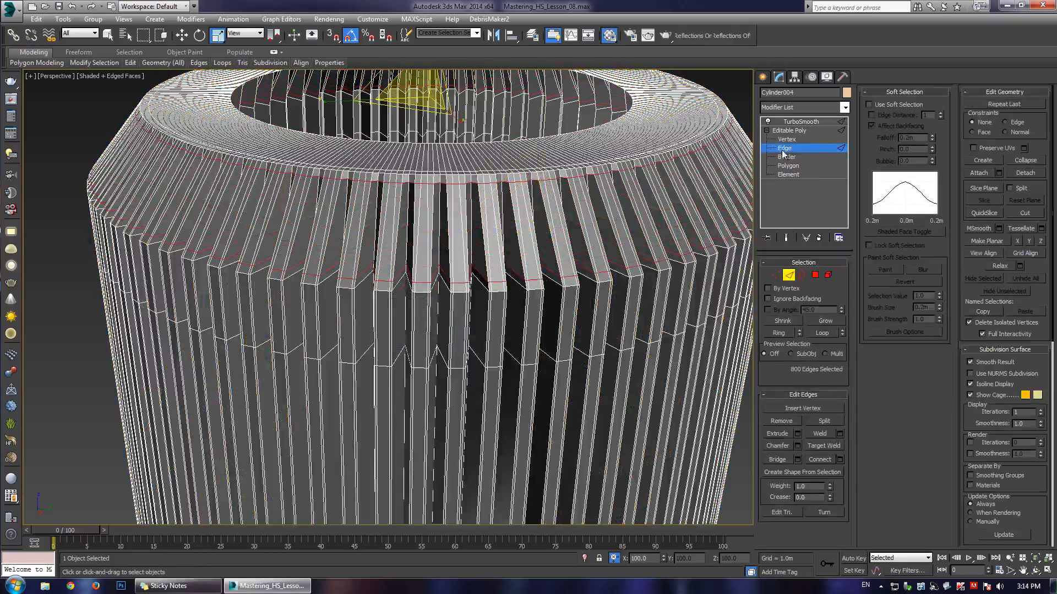
- Examine how the ribs blend into the flat top ring in the TurboSmooth result
{"action": "left_click", "coordinate": [792, 122]}
{"action": "left_click", "coordinate": [722, 92]}
{"action": "key", "text": "F4"}
{"action": "scroll", "coordinate": [429, 264], "scroll_direction": "down", "scroll_amount": 5}
{"action": "middle_click_drag", "start_coordinate": [408, 272], "coordinate": [440, 363], "text": "alt"}
{"action": "scroll", "coordinate": [447, 304], "scroll_direction": "up", "scroll_amount": 3}
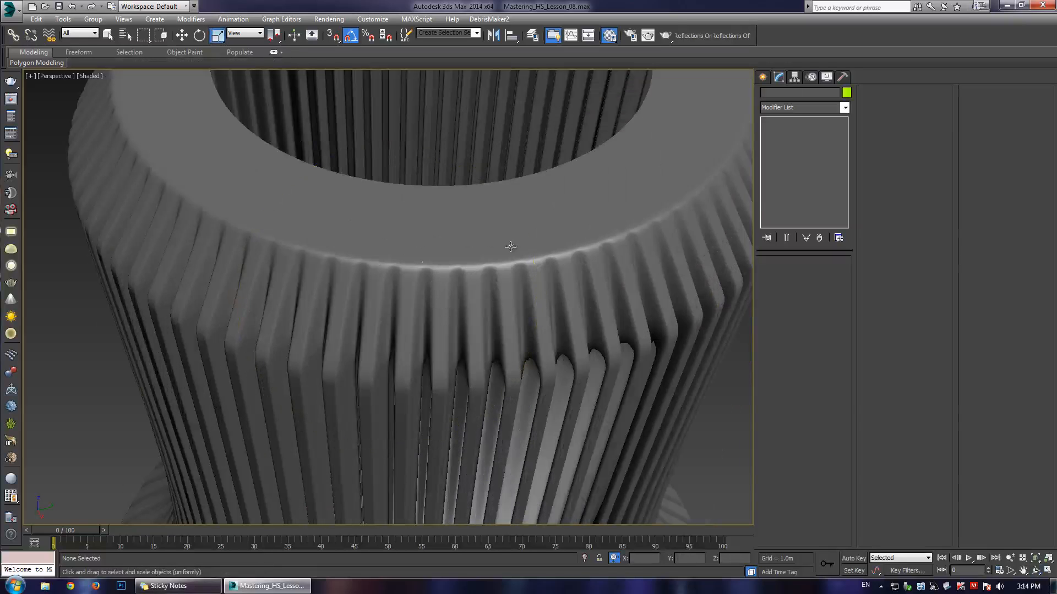
{"action": "scroll", "coordinate": [511, 247], "scroll_direction": "down", "scroll_amount": 4}
{"action": "middle_click_drag", "start_coordinate": [510, 246], "coordinate": [394, 291], "text": "alt"}
{"action": "scroll", "coordinate": [451, 313], "scroll_direction": "down", "scroll_amount": 5}
{"action": "scroll", "coordinate": [481, 258], "scroll_direction": "up", "scroll_amount": 6}
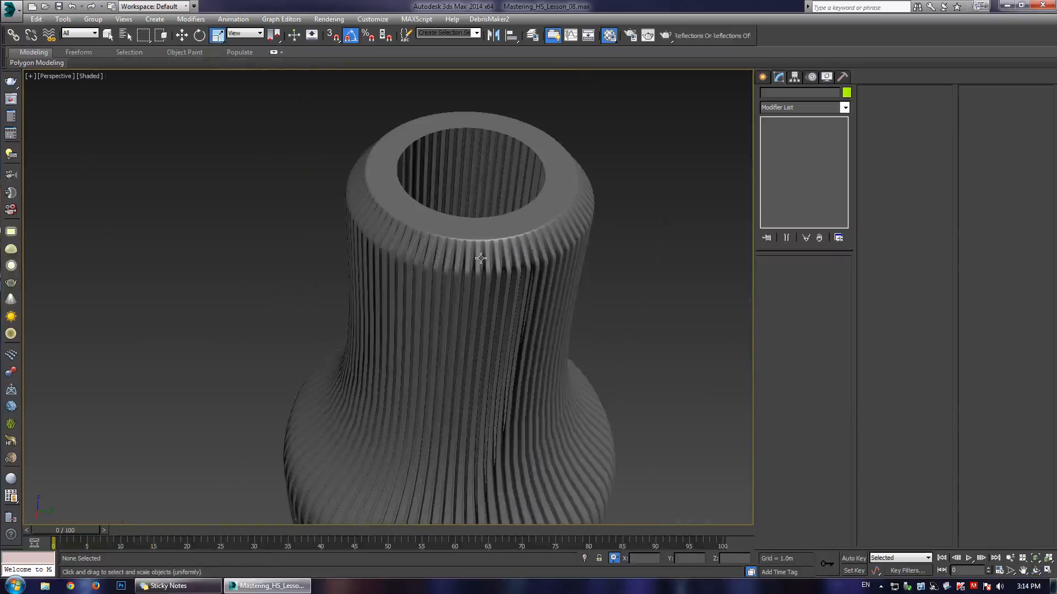
- Undo the shoulder loops, the flat top ring and the regularization, keeping the sloped ribbed shoulder
{"action": "left_click", "coordinate": [484, 239]}
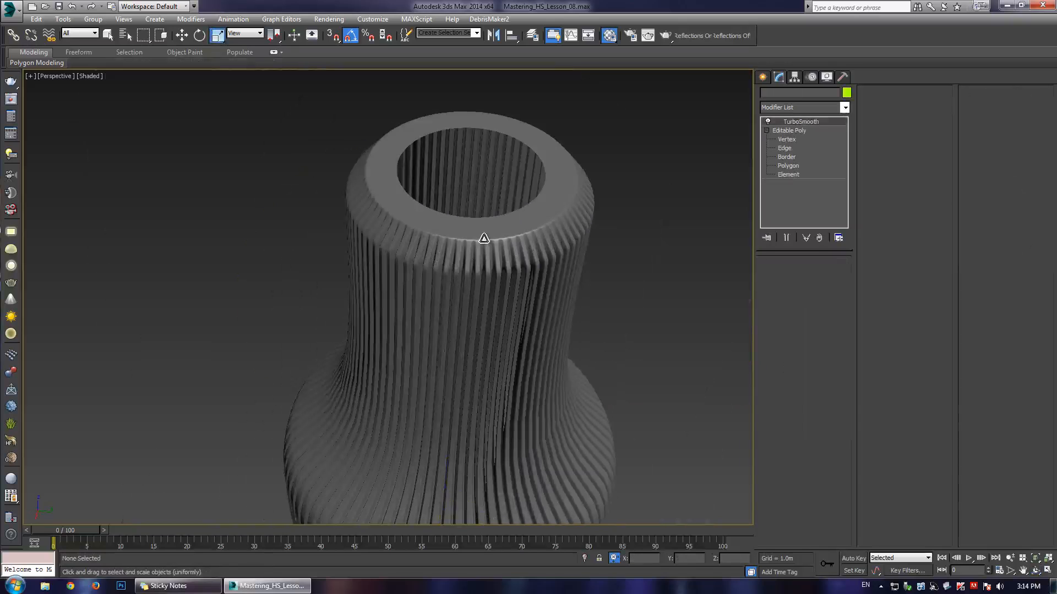
{"action": "key", "text": "F4"}
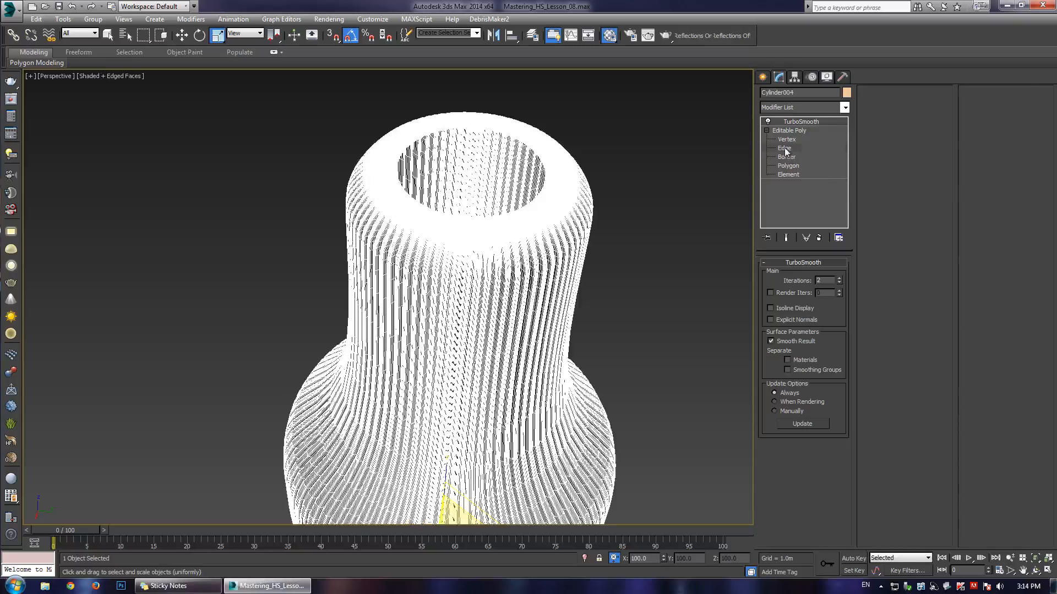
{"action": "left_click", "coordinate": [785, 150]}
{"action": "key", "text": "ctrl+z"}
{"action": "key", "text": "ctrl+z"}
{"action": "key", "text": "ctrl+z"}
{"action": "key", "text": "ctrl+z"}
{"action": "key", "text": "ctrl+z"}
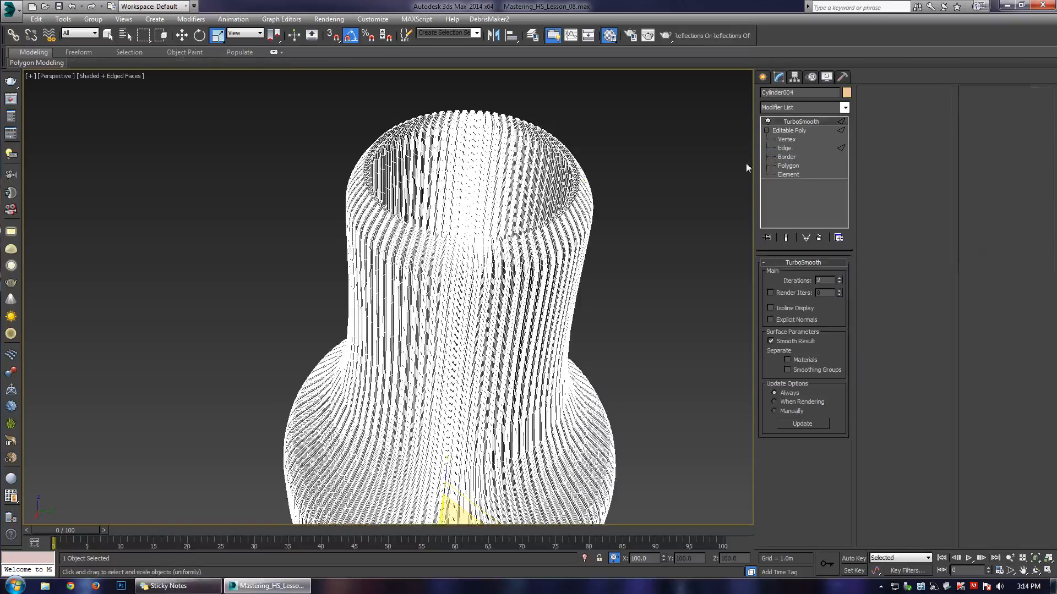
- Extrude the knob's top border inward by scaling, first into a narrow ribbed lip and again into a wider ring
{"action": "scroll", "coordinate": [633, 204], "scroll_direction": "up", "scroll_amount": 3}
{"action": "left_click", "coordinate": [787, 157]}
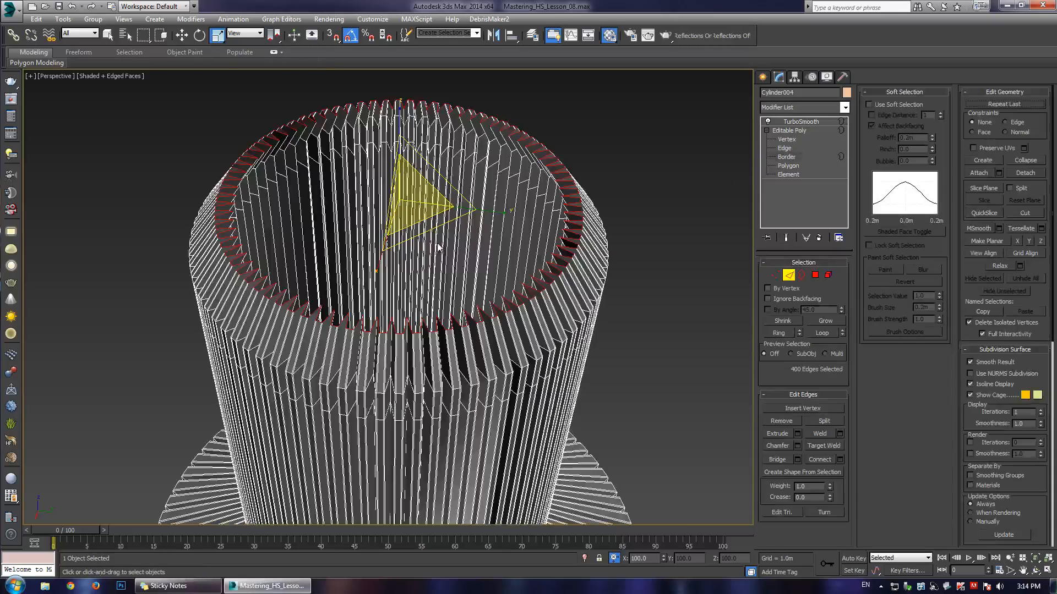
{"action": "middle_click_drag", "start_coordinate": [431, 321], "coordinate": [394, 280], "text": "alt"}
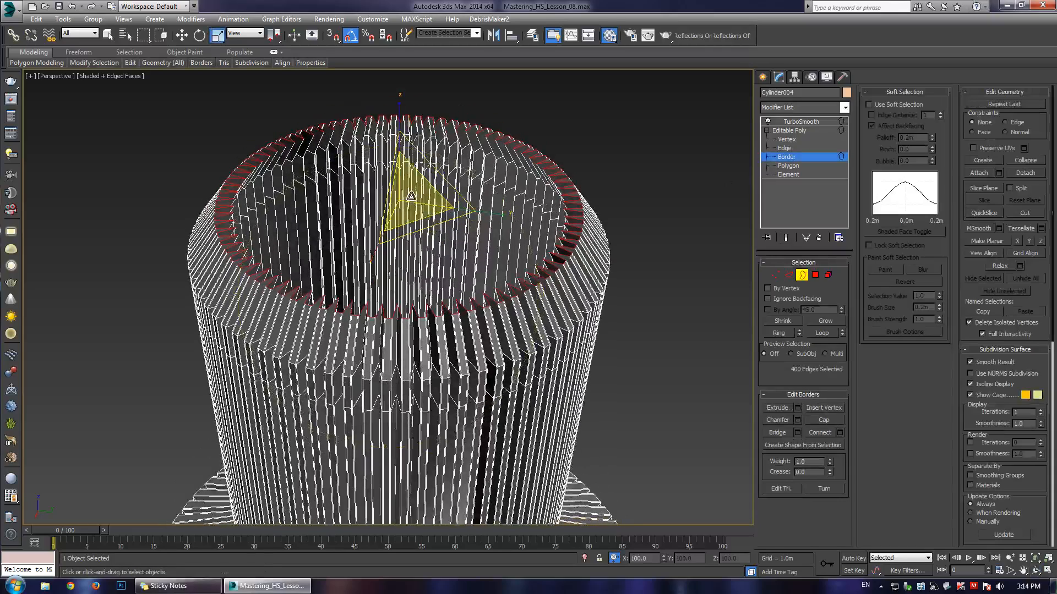
{"action": "left_click_drag", "start_coordinate": [411, 197], "coordinate": [413, 199]}
{"action": "scroll", "coordinate": [343, 338], "scroll_direction": "up", "scroll_amount": 3}
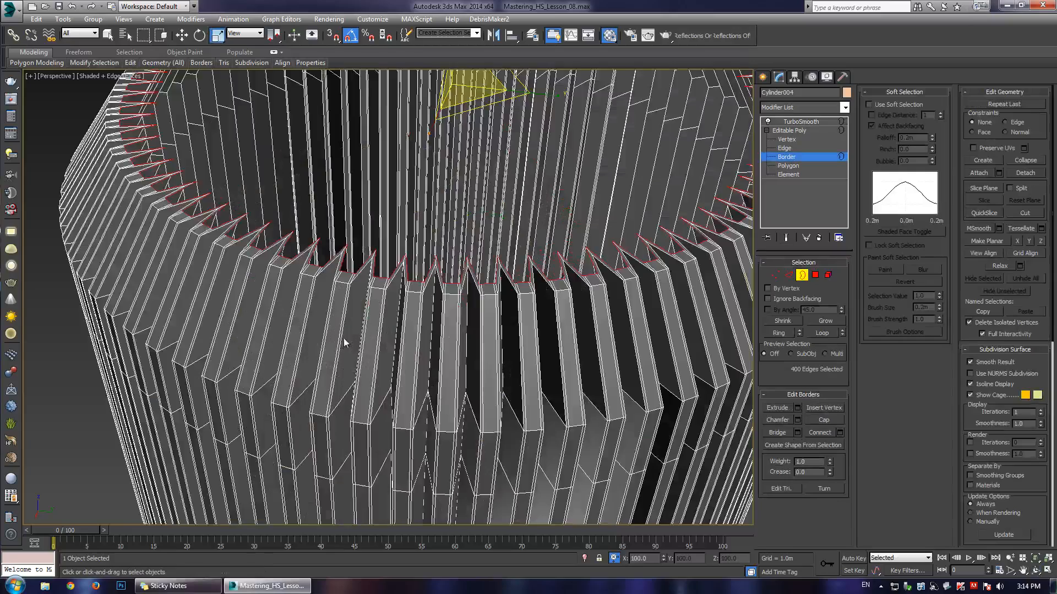
{"action": "scroll", "coordinate": [469, 254], "scroll_direction": "up", "scroll_amount": 5}
{"action": "scroll", "coordinate": [477, 219], "scroll_direction": "down", "scroll_amount": 8}
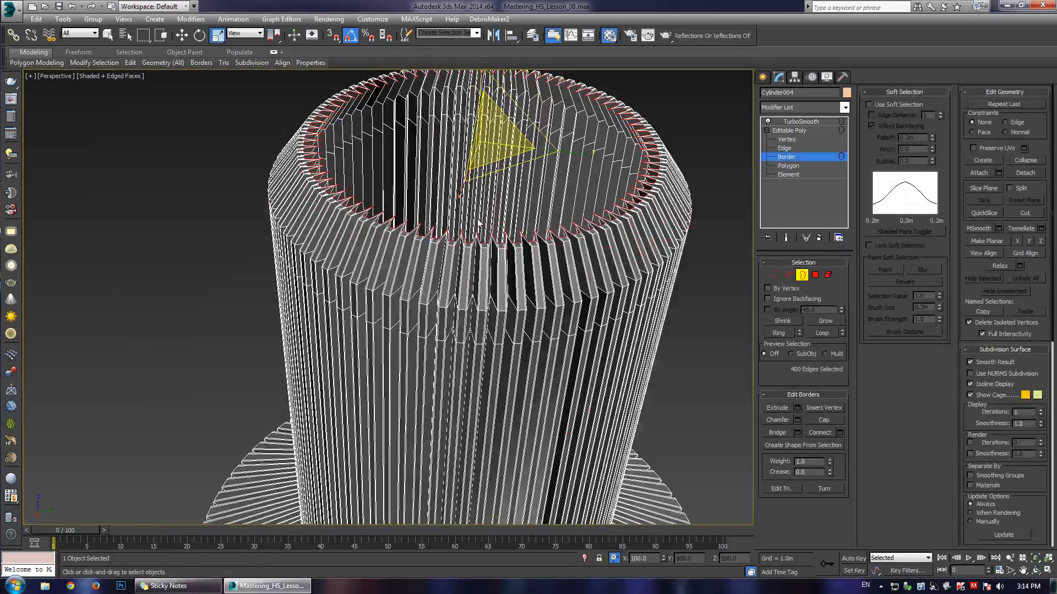
{"action": "left_click_drag", "start_coordinate": [498, 136], "coordinate": [498, 148], "text": "shift"}
- Regularize the inner top border into an even circle
{"action": "key", "text": "alt+e"}
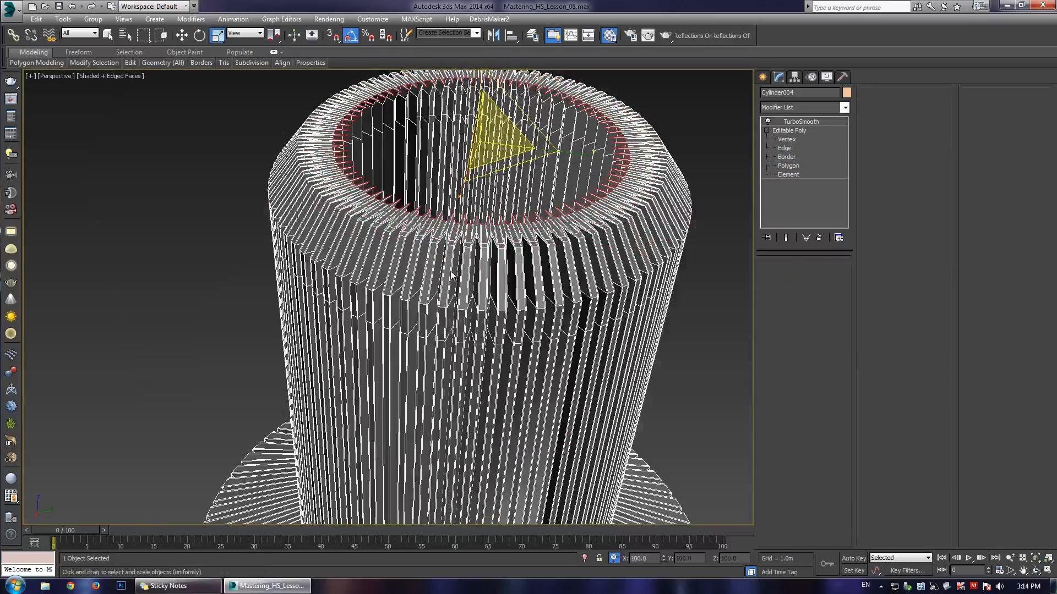
{"action": "key", "text": "ctrl+z"}
{"action": "left_click", "coordinate": [781, 158]}
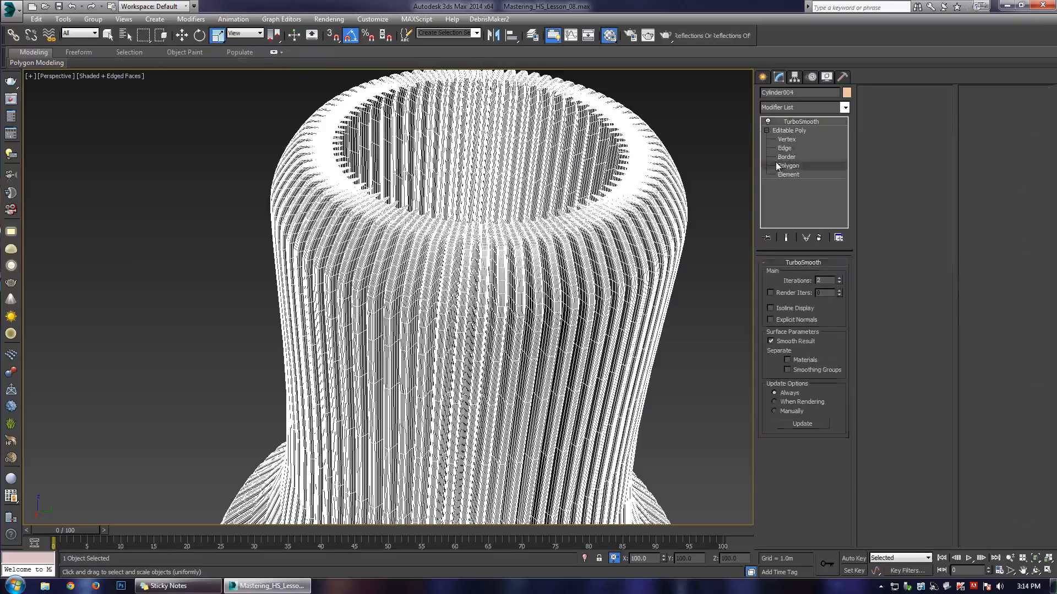
{"action": "right_click", "coordinate": [507, 196]}
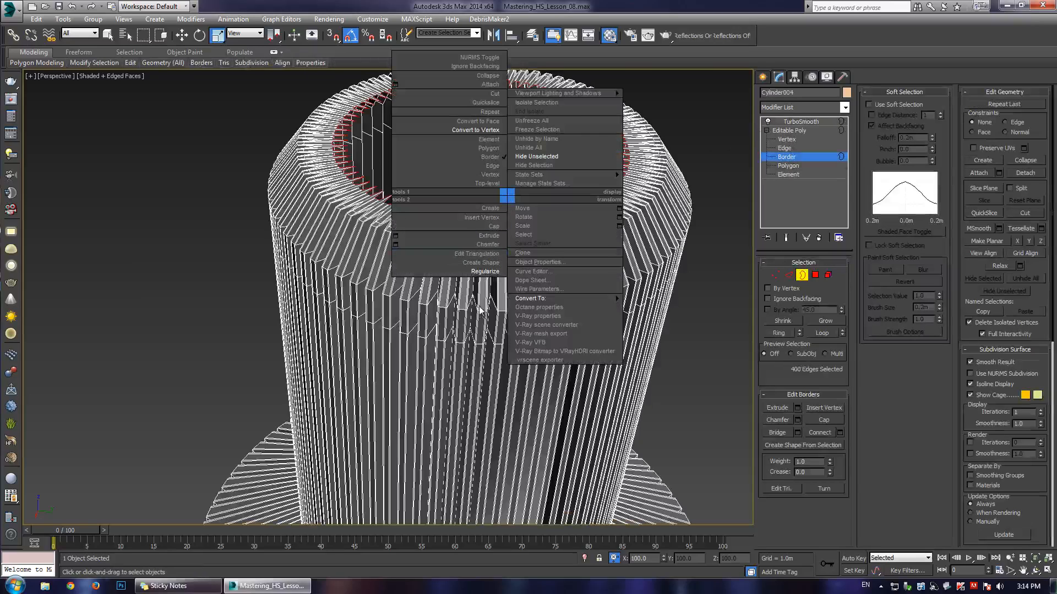
{"action": "left_click", "coordinate": [486, 272]}
{"action": "scroll", "coordinate": [473, 247], "scroll_direction": "up", "scroll_amount": 5}
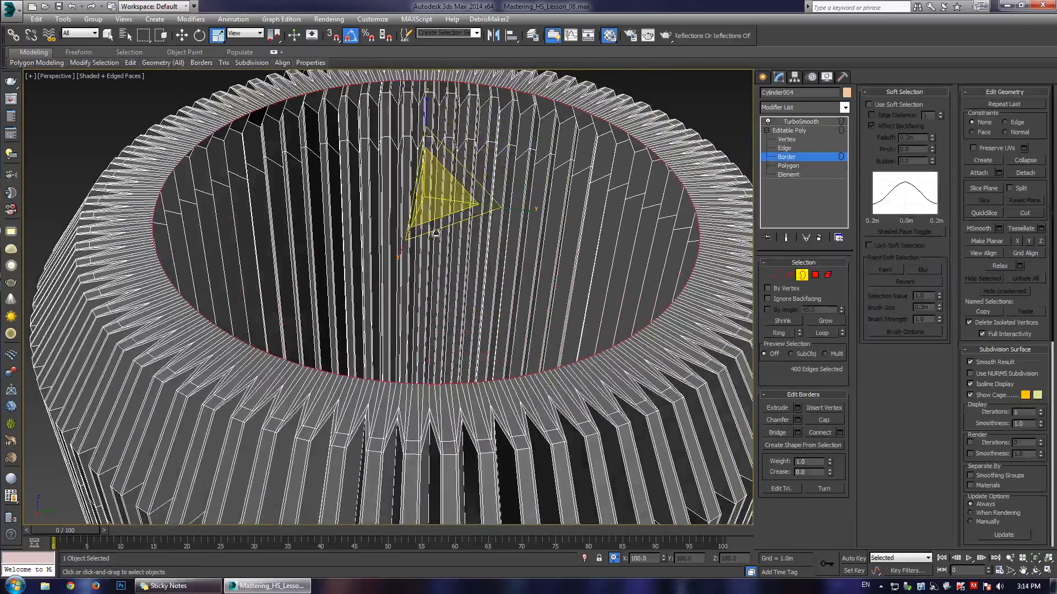
{"action": "scroll", "coordinate": [347, 432], "scroll_direction": "up", "scroll_amount": 5}
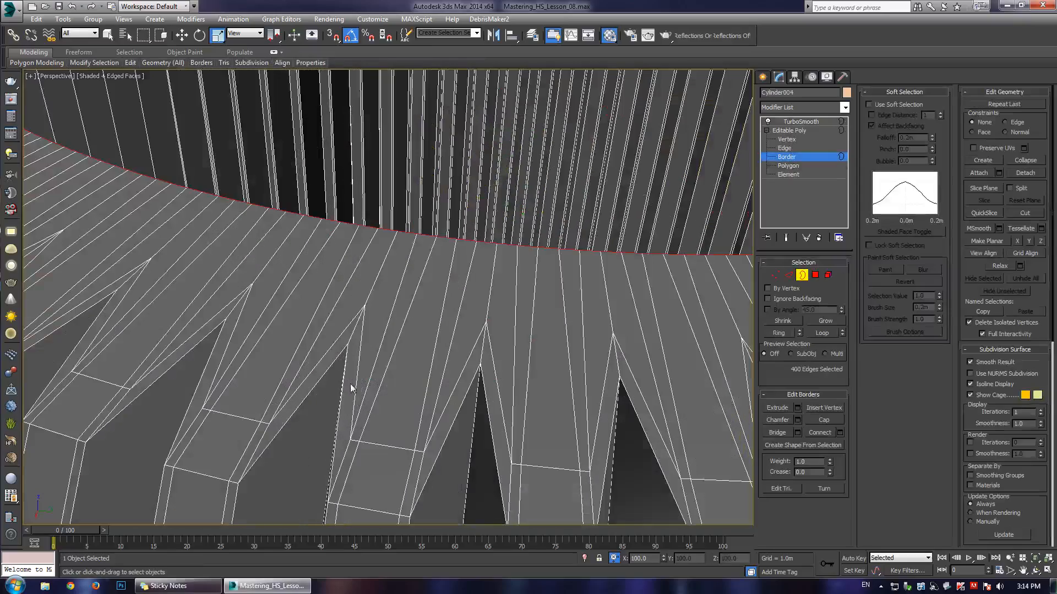
{"action": "scroll", "coordinate": [427, 355], "scroll_direction": "down", "scroll_amount": 10}
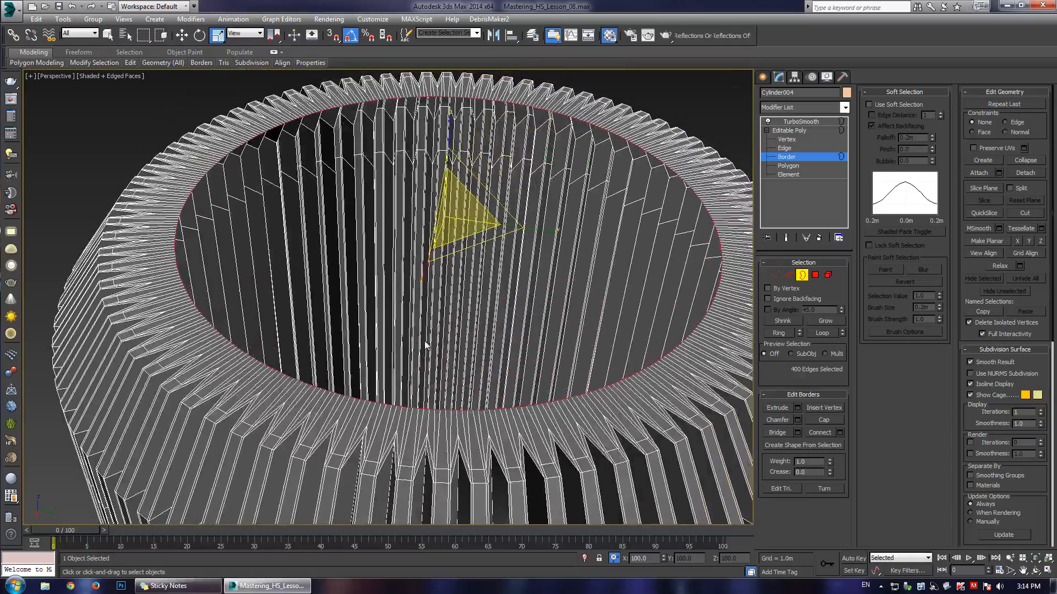
- Extrude the circular border slightly inward, down and inward again to form a recess, and cap its opening
{"action": "left_click_drag", "start_coordinate": [447, 215], "coordinate": [456, 231]}
{"action": "key", "text": "w"}
{"action": "left_click_drag", "start_coordinate": [452, 170], "coordinate": [454, 208]}
{"action": "key", "text": "r"}
{"action": "left_click_drag", "start_coordinate": [455, 247], "coordinate": [457, 267], "text": "shift"}
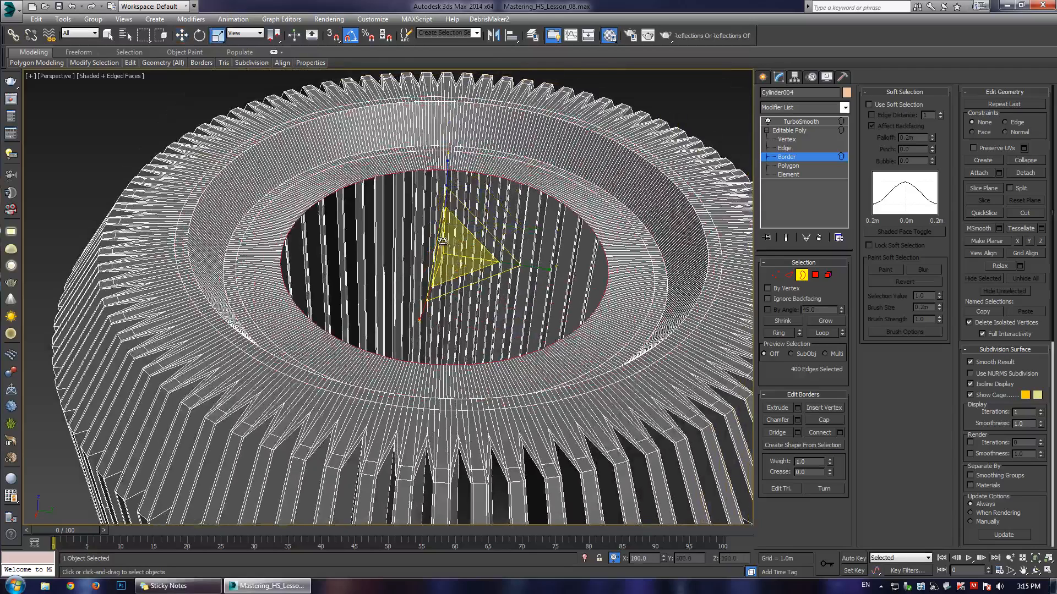
{"action": "left_click", "coordinate": [817, 419]}
- Connect the vertical edges of the recess wall with 2 segments pinched toward its upper and lower rims
{"action": "left_click", "coordinate": [784, 148]}
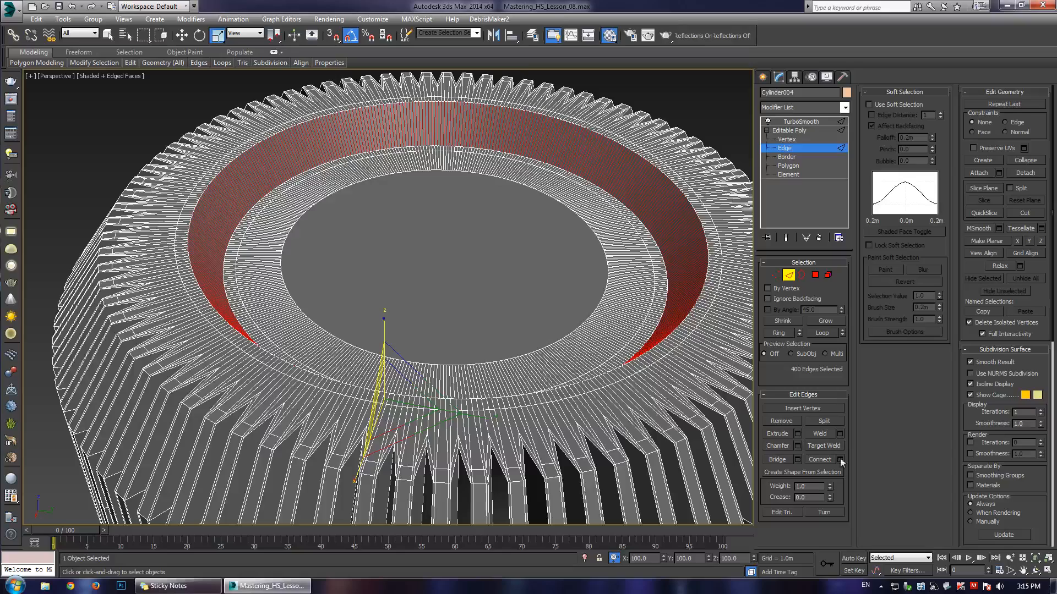
{"action": "left_click", "coordinate": [840, 459]}
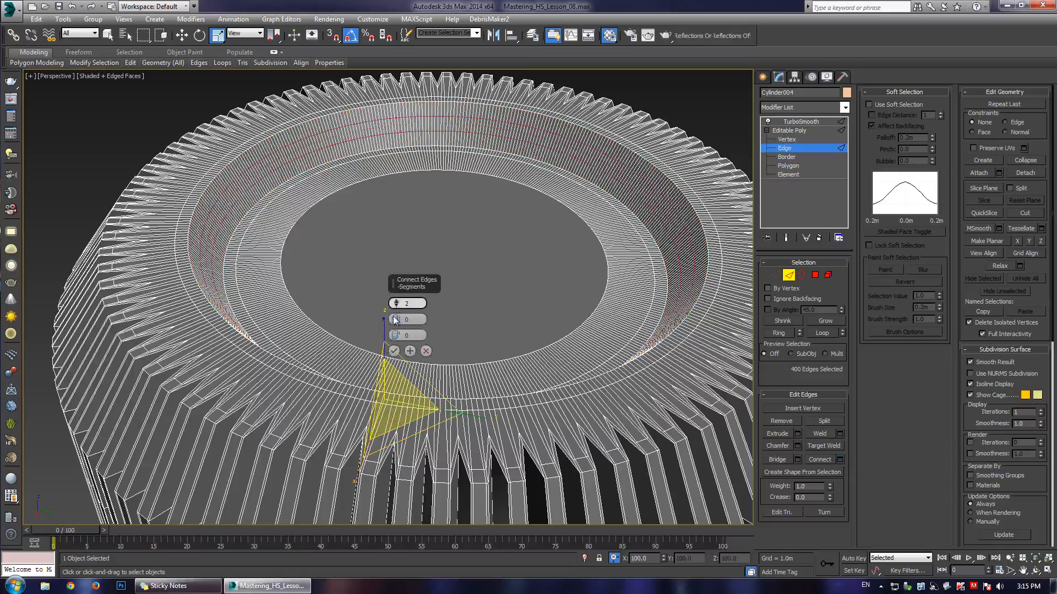
{"action": "left_click", "coordinate": [394, 350]}
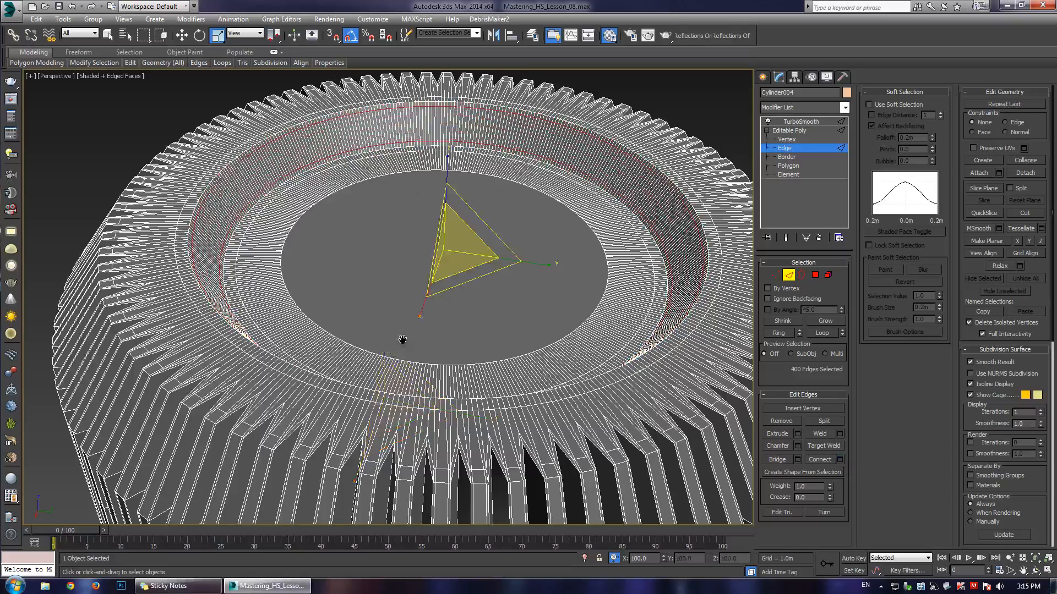
- Connect the ring of edges along the sloped shoulder with 2 segments and a pinch of 72
{"action": "scroll", "coordinate": [402, 339], "scroll_direction": "down", "scroll_amount": 5}
{"action": "middle_click_drag", "start_coordinate": [403, 340], "coordinate": [391, 229]}
{"action": "scroll", "coordinate": [392, 229], "scroll_direction": "up", "scroll_amount": 3}
{"action": "left_click", "coordinate": [392, 229]}
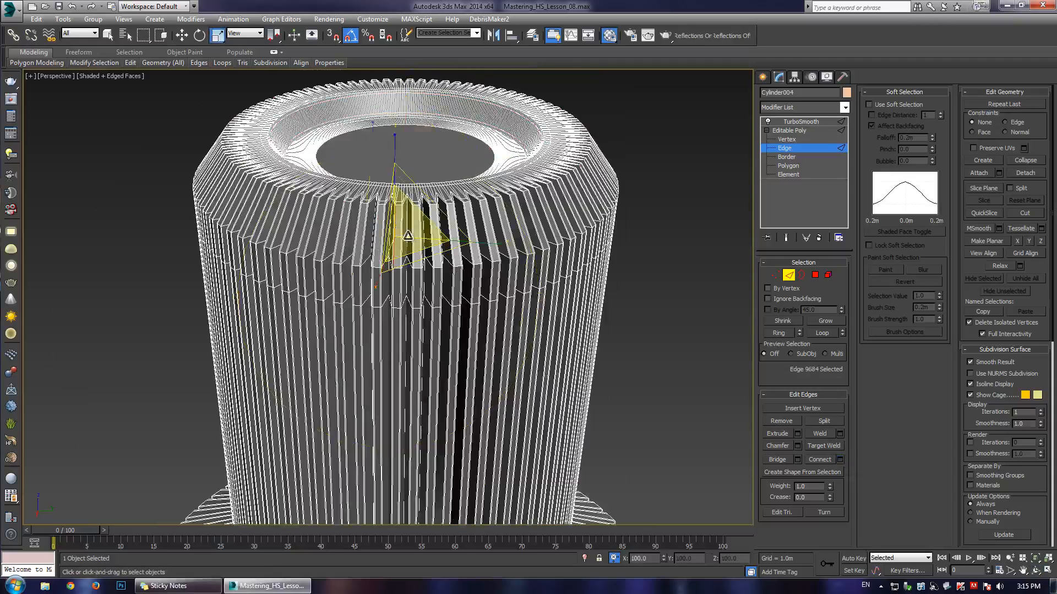
{"action": "key", "text": "alt+r"}
{"action": "left_click", "coordinate": [839, 459]}
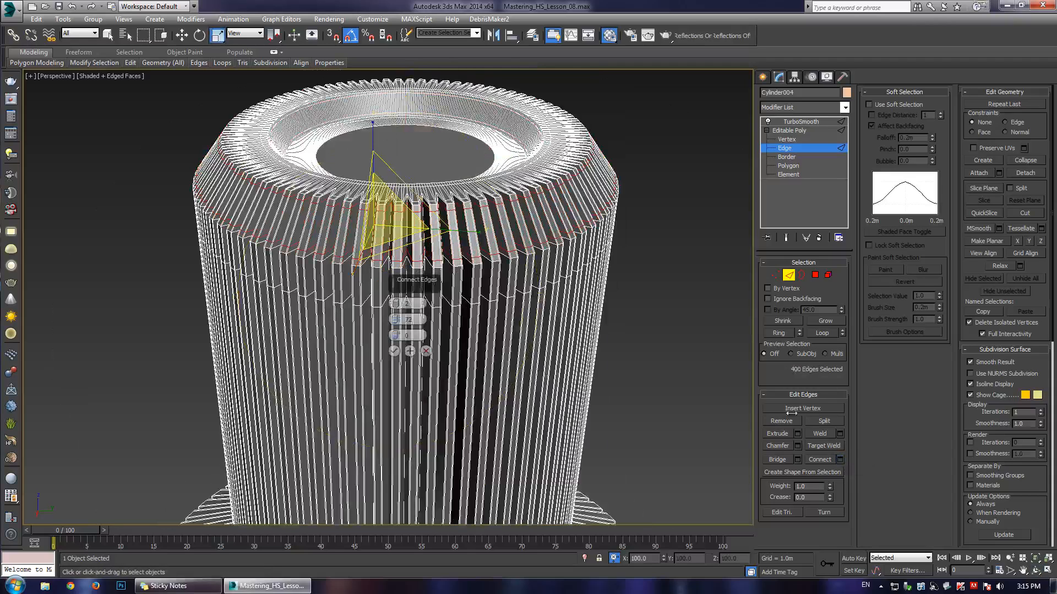
{"action": "left_click", "coordinate": [393, 351]}
{"action": "left_click", "coordinate": [405, 313]}
{"action": "left_click", "coordinate": [796, 150]}
- Examine the smoothed knob in shaded view from the recessed top down to the bottom collar
{"action": "left_click", "coordinate": [695, 131]}
{"action": "key", "text": "F4"}
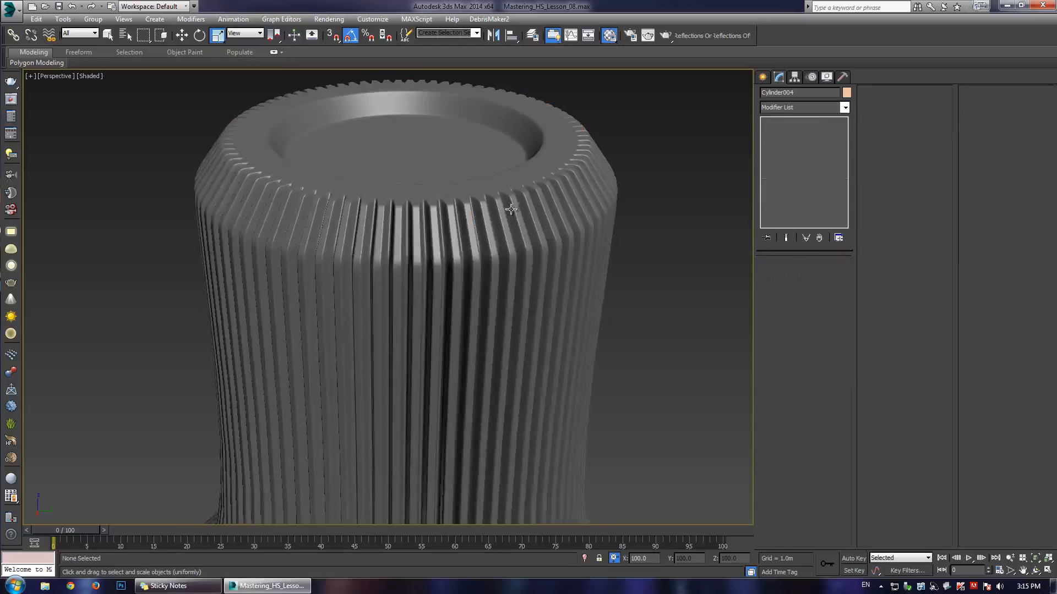
{"action": "scroll", "coordinate": [440, 234], "scroll_direction": "down", "scroll_amount": 5}
{"action": "middle_click_drag", "start_coordinate": [379, 253], "coordinate": [415, 335], "text": "alt"}
{"action": "key", "text": "F4"}
{"action": "left_click", "coordinate": [421, 248]}
{"action": "left_click", "coordinate": [584, 289]}
{"action": "key", "text": "F4"}
{"action": "scroll", "coordinate": [404, 397], "scroll_direction": "up", "scroll_amount": 3}
{"action": "middle_click_drag", "start_coordinate": [403, 418], "coordinate": [420, 309]}
{"action": "scroll", "coordinate": [404, 341], "scroll_direction": "up", "scroll_amount": 3}
{"action": "scroll", "coordinate": [418, 335], "scroll_direction": "up", "scroll_amount": 3}
{"action": "key", "text": "F4"}
{"action": "key", "text": "F4"}
{"action": "scroll", "coordinate": [541, 385], "scroll_direction": "down", "scroll_amount": 3}
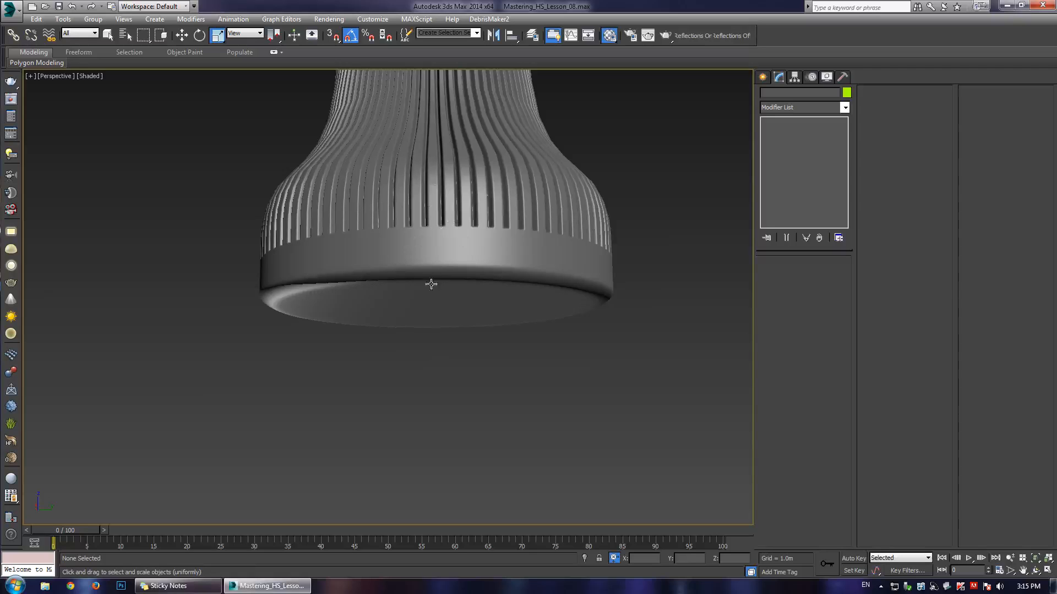
- Examine the smoothed knob from a wider view and the curved half-cylinder cover with its raised block up close
{"action": "middle_click_drag", "start_coordinate": [446, 292], "coordinate": [447, 352]}
{"action": "scroll", "coordinate": [447, 341], "scroll_direction": "down", "scroll_amount": 5}
{"action": "middle_click_drag", "start_coordinate": [410, 220], "coordinate": [396, 289], "text": "alt"}
{"action": "scroll", "coordinate": [380, 220], "scroll_direction": "up", "scroll_amount": 2}
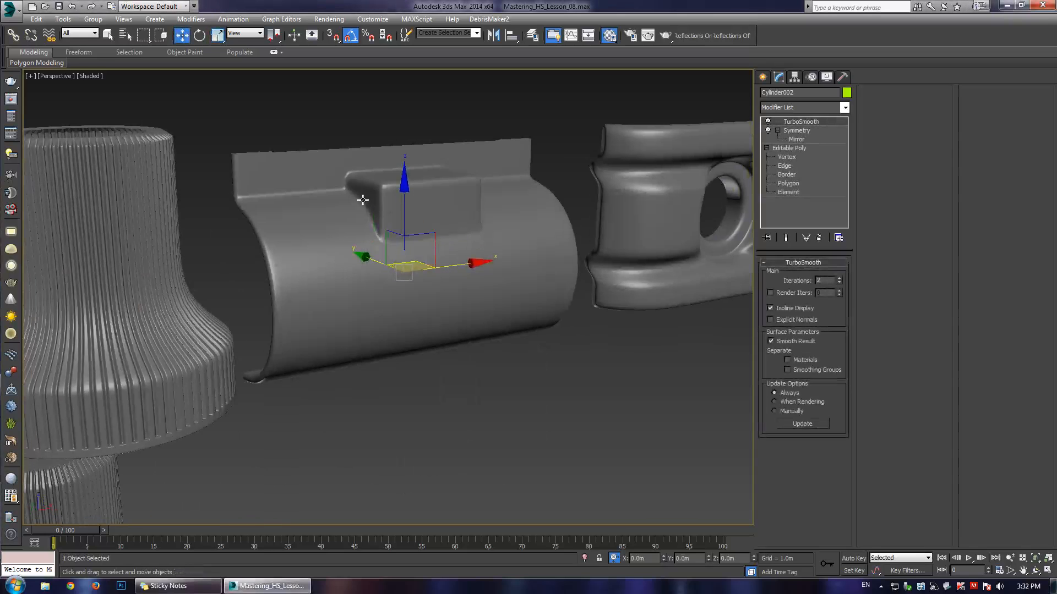
{"action": "middle_click_drag", "start_coordinate": [377, 177], "coordinate": [378, 197]}
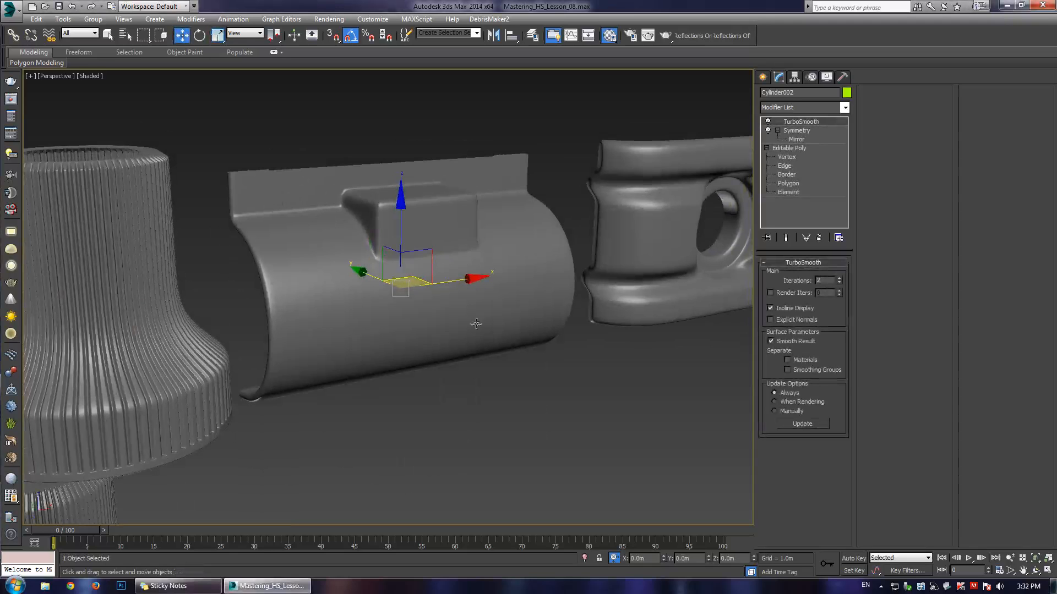
{"action": "middle_click_drag", "start_coordinate": [443, 248], "coordinate": [486, 258]}
{"action": "middle_click_drag", "start_coordinate": [485, 259], "coordinate": [407, 306], "text": "alt"}
{"action": "scroll", "coordinate": [398, 316], "scroll_direction": "up", "scroll_amount": 4}
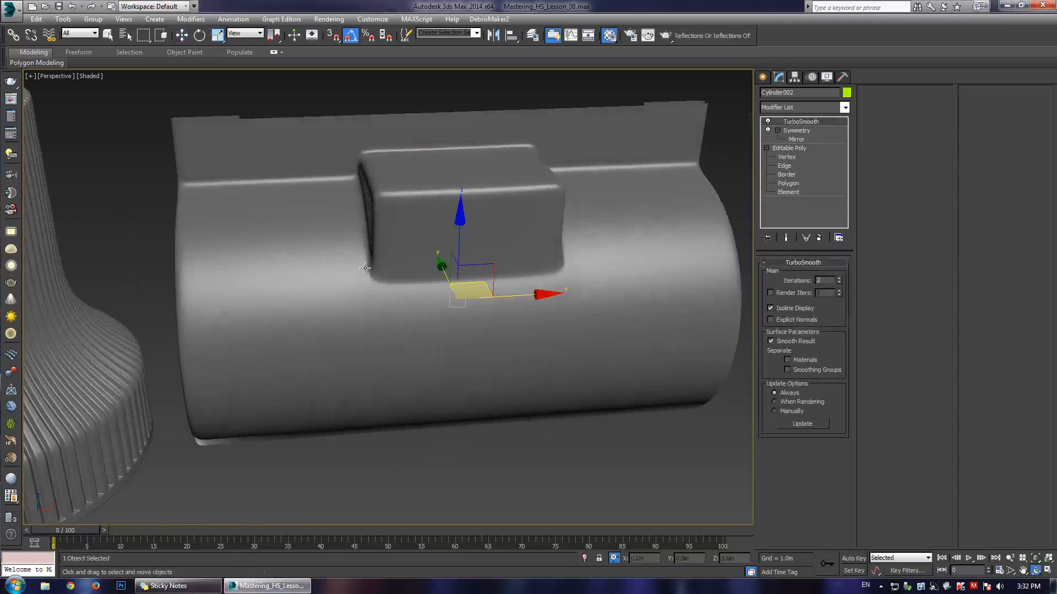
{"action": "key", "text": "ctrl+r"}
{"action": "left_click_drag", "start_coordinate": [328, 237], "coordinate": [353, 215]}
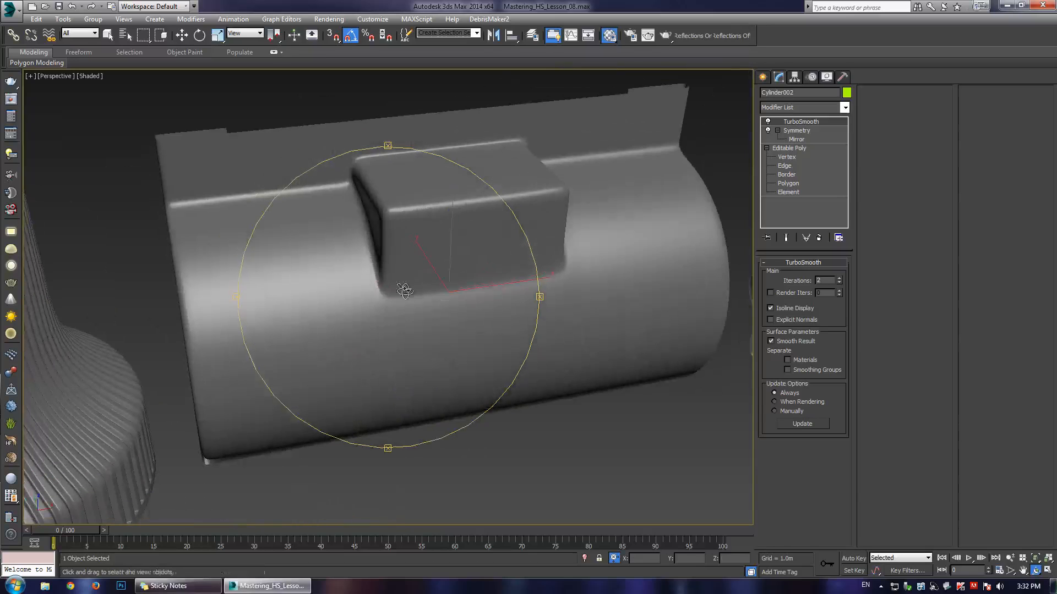
{"action": "key", "text": "w"}
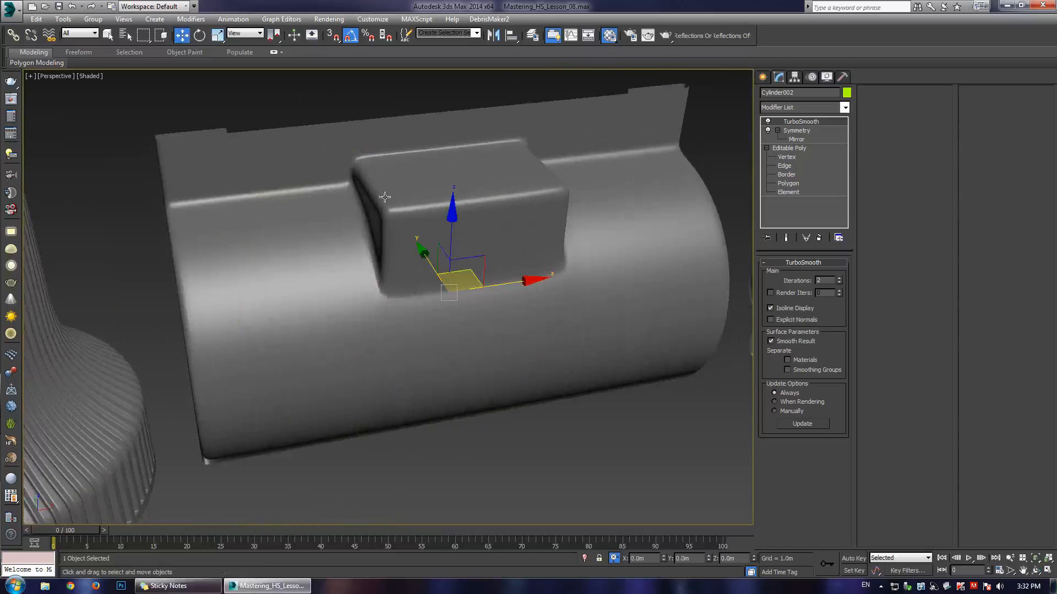
- Hide every object except the selected curved cover and clear the selection
{"action": "scroll", "coordinate": [405, 244], "scroll_direction": "down", "scroll_amount": 5}
{"action": "middle_click_drag", "start_coordinate": [405, 244], "coordinate": [413, 239], "text": "alt"}
{"action": "right_click", "coordinate": [412, 242]}
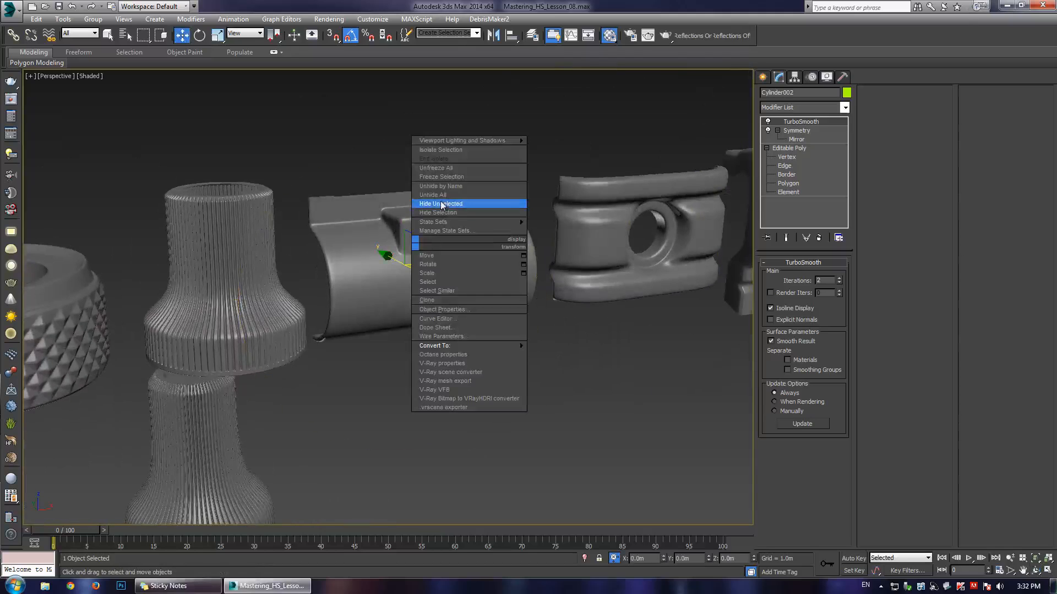
{"action": "left_click", "coordinate": [442, 204]}
{"action": "left_click", "coordinate": [439, 147]}
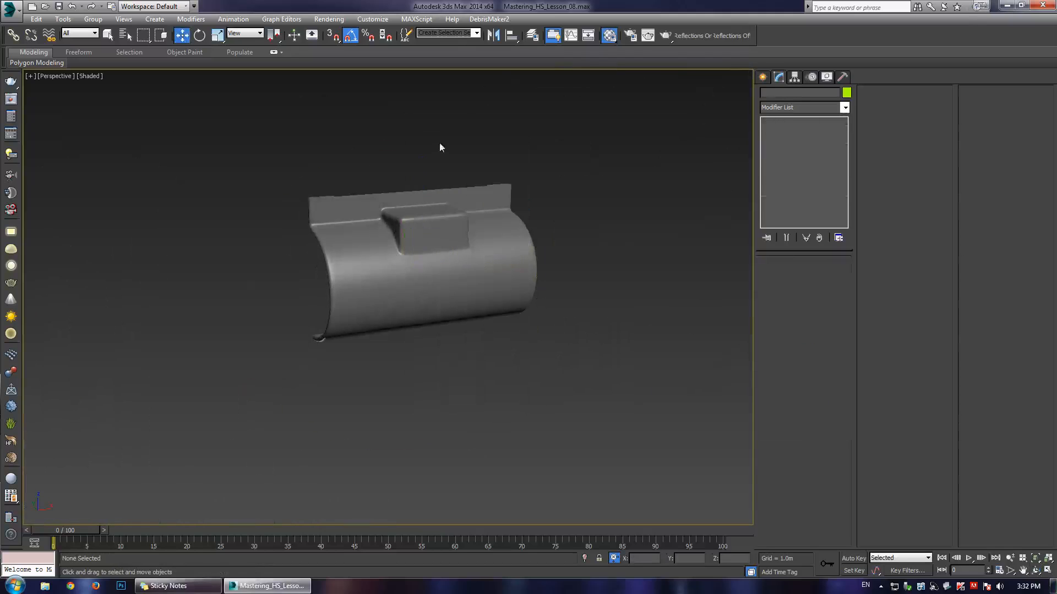
- Select the curved cover, access the edges of its Editable Poly base below Symmetry and TurboSmooth, and clear the edge selection
{"action": "scroll", "coordinate": [421, 236], "scroll_direction": "up", "scroll_amount": 4}
{"action": "middle_click_drag", "start_coordinate": [408, 276], "coordinate": [406, 234], "text": "alt"}
{"action": "left_click", "coordinate": [406, 233]}
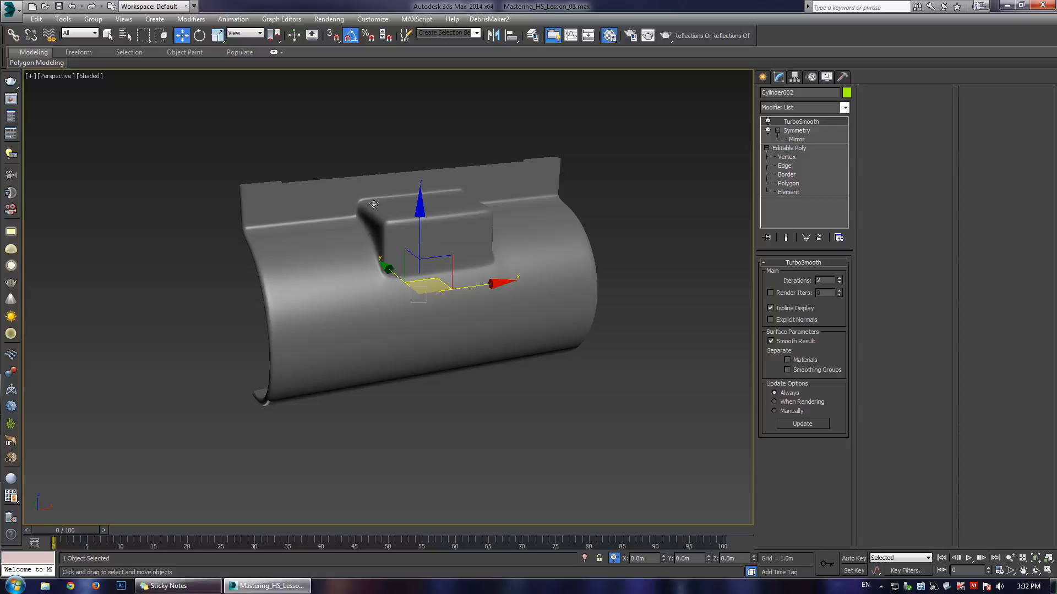
{"action": "left_click", "coordinate": [784, 166]}
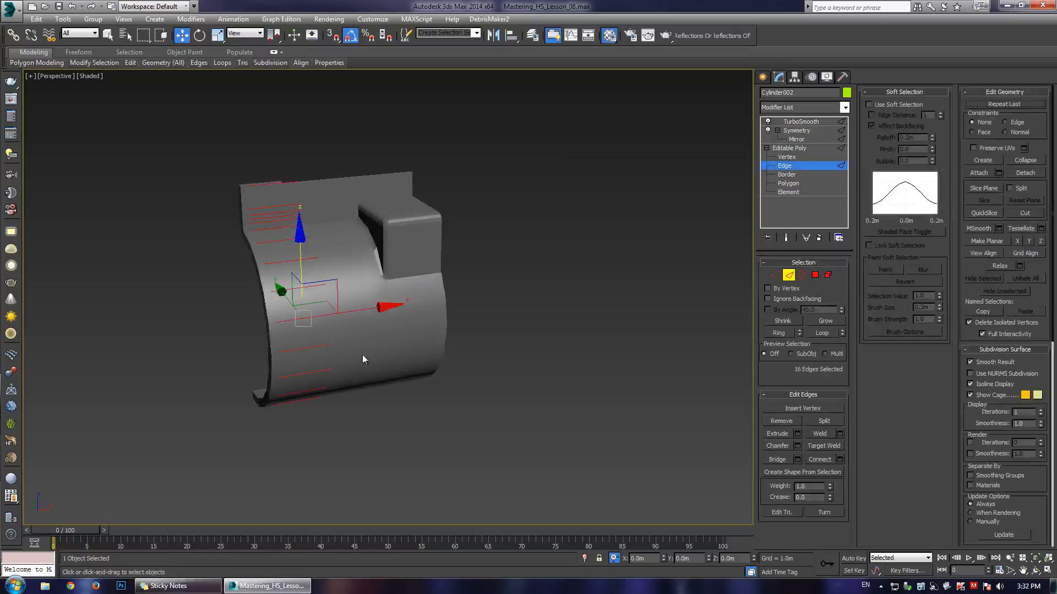
{"action": "left_click", "coordinate": [475, 172]}
{"action": "left_click", "coordinate": [811, 164]}
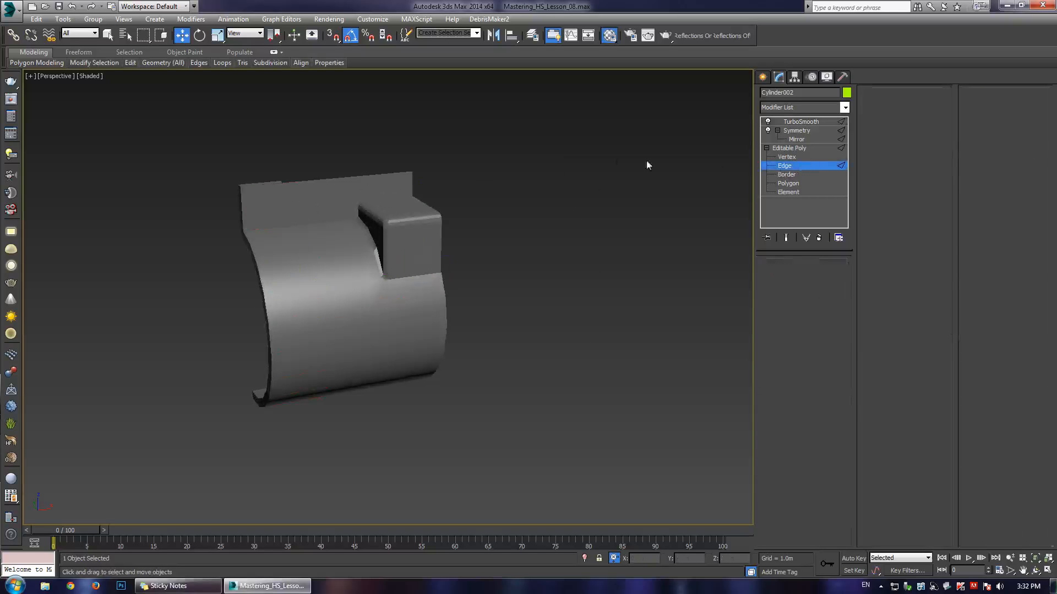
- Create a 20-sided cylinder about 3.6 m in radius and 12 m high below the existing part in the Front view
{"action": "left_click", "coordinate": [584, 224]}
{"action": "key", "text": "alt+w"}
{"action": "left_click", "coordinate": [583, 223]}
{"action": "key", "text": "alt+w"}
{"action": "left_click", "coordinate": [763, 76]}
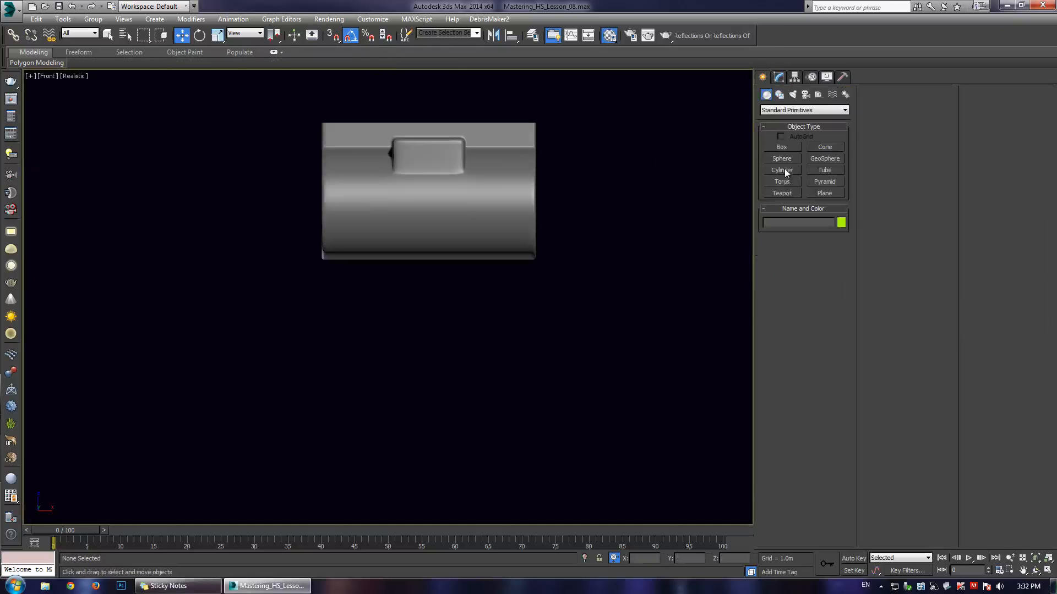
{"action": "left_click", "coordinate": [783, 170]}
{"action": "left_click_drag", "start_coordinate": [401, 328], "coordinate": [435, 369]}
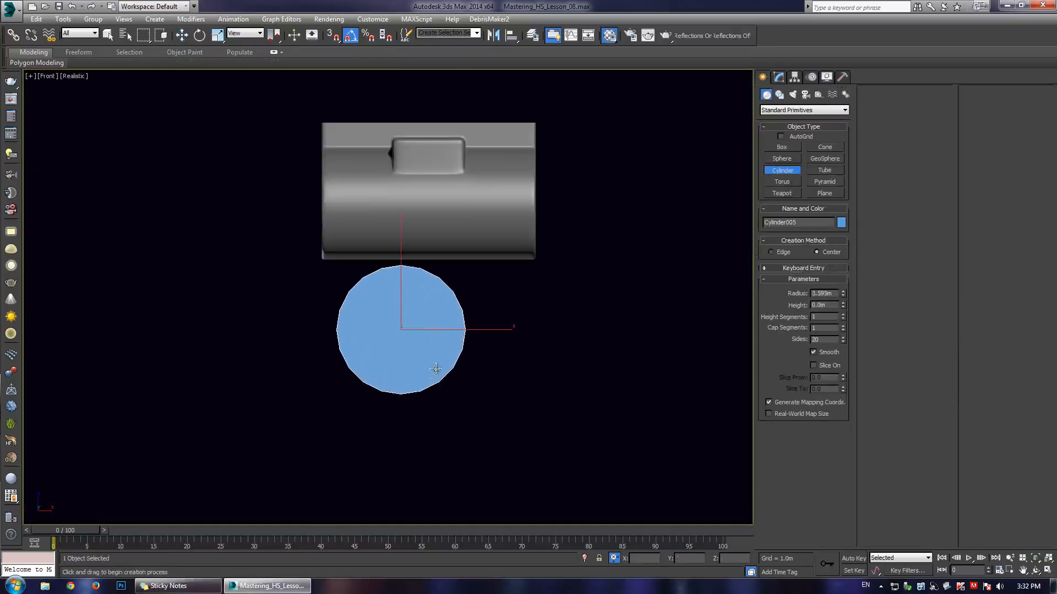
{"action": "left_click", "coordinate": [451, 171]}
- Rotate the cylinder a quarter turn so its length runs along X, and line it up beneath the existing part
{"action": "key", "text": "w"}
{"action": "key", "text": "e"}
{"action": "left_click_drag", "start_coordinate": [443, 331], "coordinate": [394, 328]}
{"action": "key", "text": "w"}
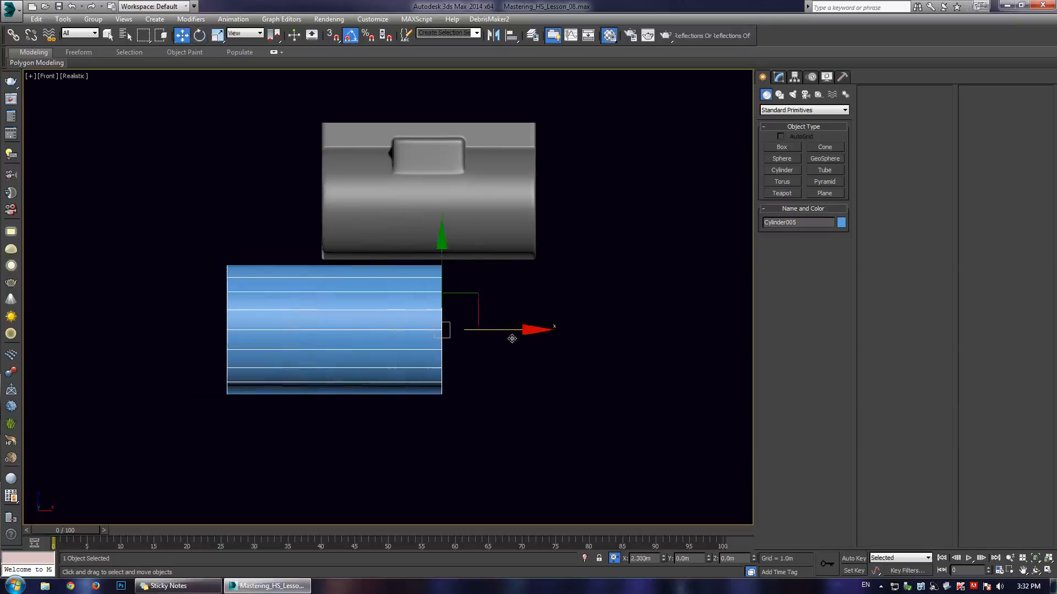
{"action": "left_click_drag", "start_coordinate": [512, 339], "coordinate": [598, 336]}
- Display the parts with edged faces in the maximized Perspective view
{"action": "key", "text": "alt+w"}
{"action": "right_click", "coordinate": [589, 394]}
{"action": "key", "text": "alt+w"}
{"action": "key", "text": "ctrl+r"}
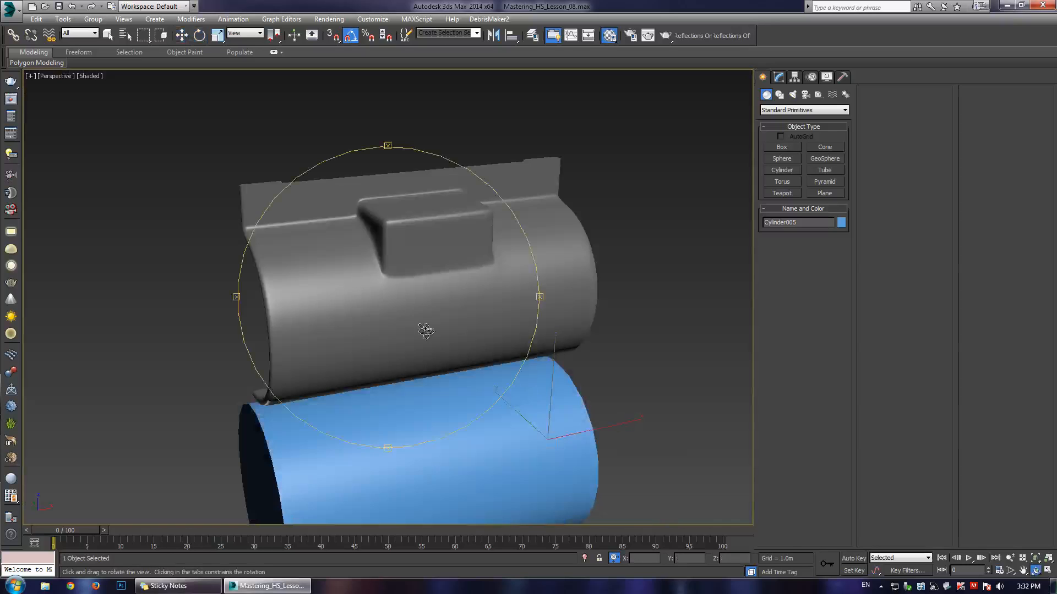
{"action": "mouse_move", "coordinate": [425, 330]}
{"action": "left_mouse_down"}
{"action": "mouse_move", "coordinate": [441, 295]}
{"action": "mouse_move", "coordinate": [385, 302]}
{"action": "left_mouse_up"}
{"action": "key", "text": "w"}
{"action": "key", "text": "F4"}
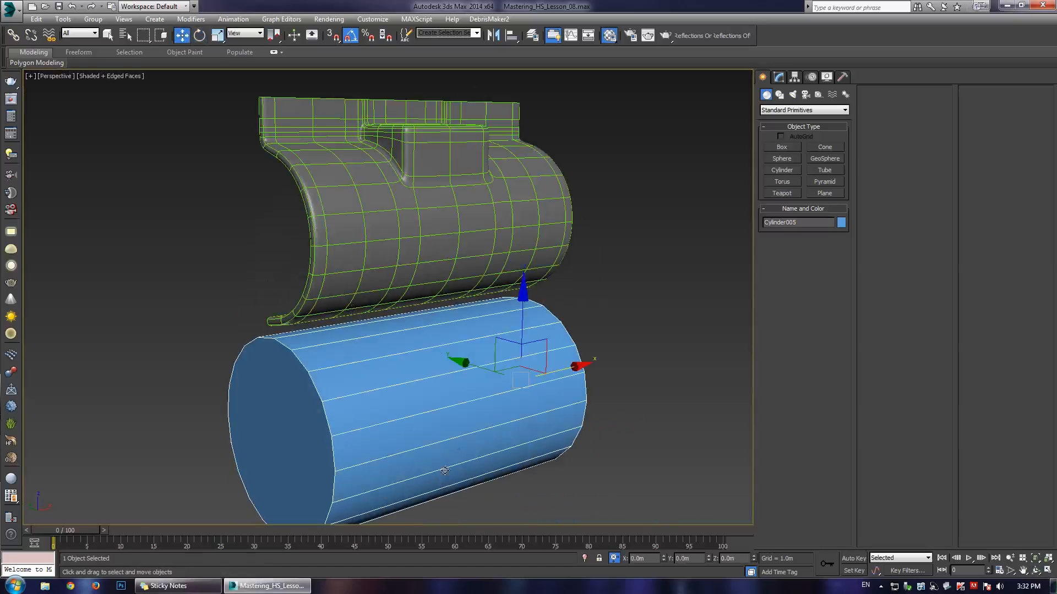
- Convert the cylinder to an editable poly and delete both end-cap polygons
{"action": "left_click", "coordinate": [781, 76]}
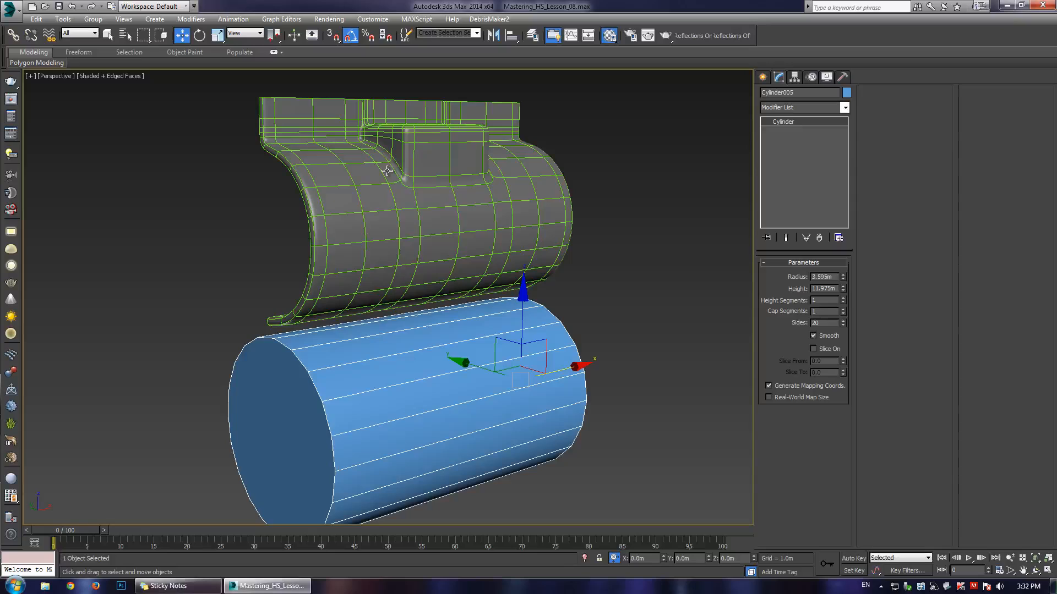
{"action": "middle_click_drag", "start_coordinate": [387, 169], "coordinate": [368, 210], "text": "alt"}
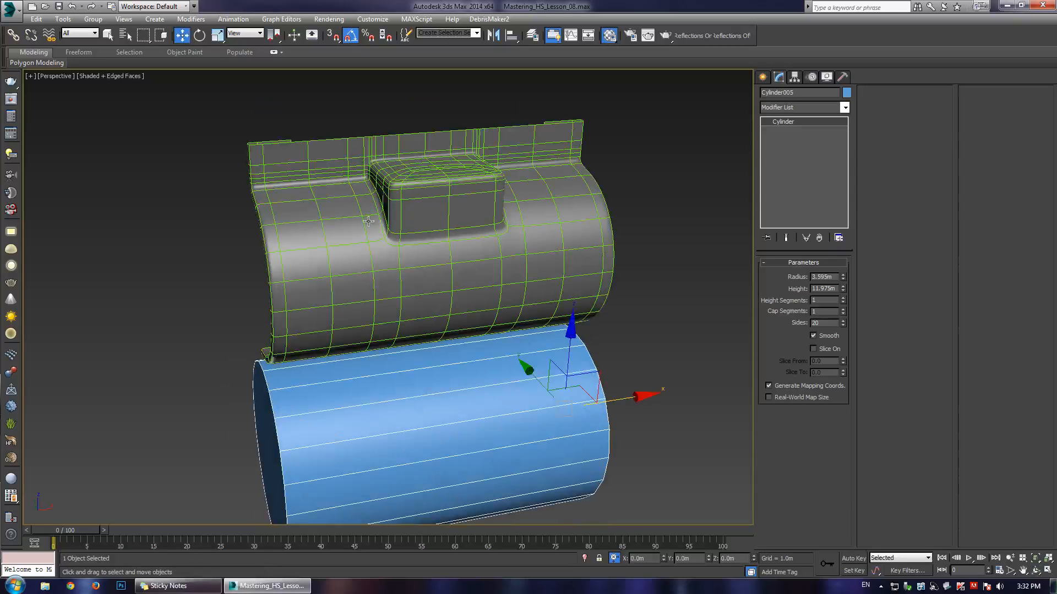
{"action": "mouse_move", "coordinate": [369, 221]}
{"action": "middle_mouse_down", "text": "alt"}
{"action": "mouse_move", "coordinate": [354, 307]}
{"action": "mouse_move", "coordinate": [432, 293]}
{"action": "middle_mouse_up", "text": "alt"}
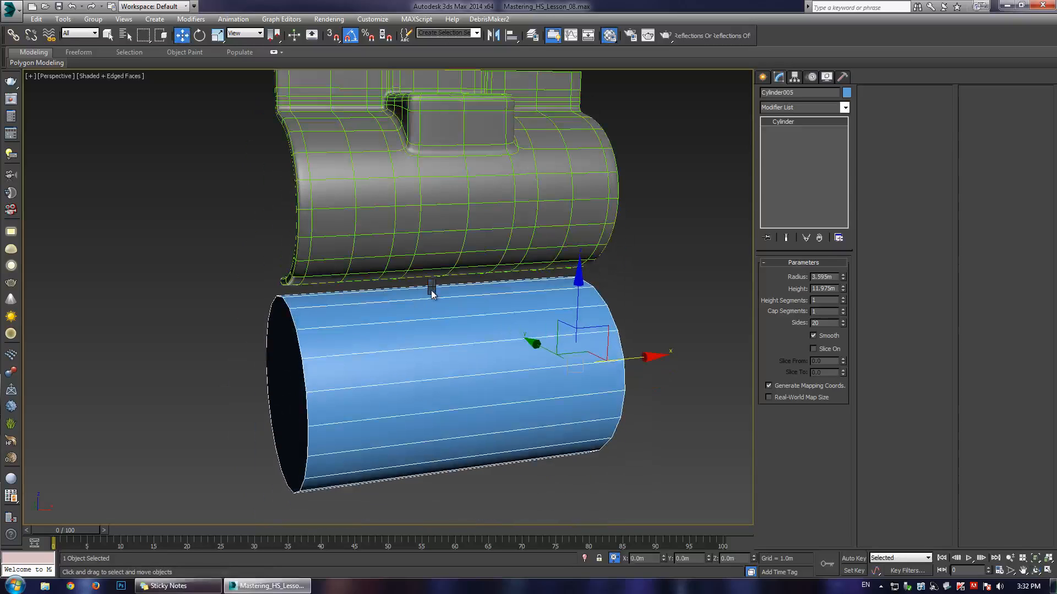
{"action": "right_click", "coordinate": [432, 293]}
{"action": "left_click", "coordinate": [595, 401]}
{"action": "mouse_move", "coordinate": [363, 308]}
{"action": "middle_mouse_down", "text": "alt"}
{"action": "mouse_move", "coordinate": [345, 319]}
{"action": "mouse_move", "coordinate": [453, 359]}
{"action": "mouse_move", "coordinate": [380, 341]}
{"action": "mouse_move", "coordinate": [375, 312]}
{"action": "mouse_move", "coordinate": [355, 313]}
{"action": "middle_mouse_up", "text": "alt"}
{"action": "key", "text": "4"}
{"action": "left_click", "coordinate": [404, 393]}
{"action": "scroll", "coordinate": [385, 330], "scroll_direction": "down", "scroll_amount": 3}
{"action": "left_click", "coordinate": [448, 391], "text": "ctrl"}
{"action": "middle_click_drag", "start_coordinate": [447, 385], "coordinate": [363, 344], "text": "alt"}
{"action": "key", "text": "Delete"}
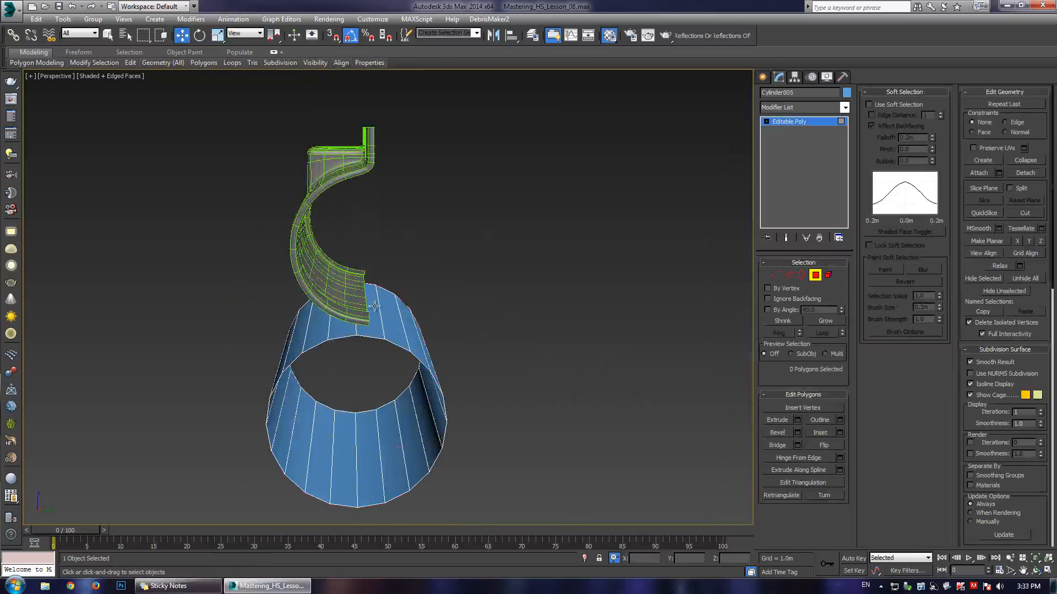
- Delete the polygons of the cylinder's back half, leaving an open half shell
{"action": "key", "text": "4"}
{"action": "key", "text": "ctrl+a"}
{"action": "left_click", "coordinate": [403, 363]}
{"action": "left_click", "coordinate": [401, 428]}
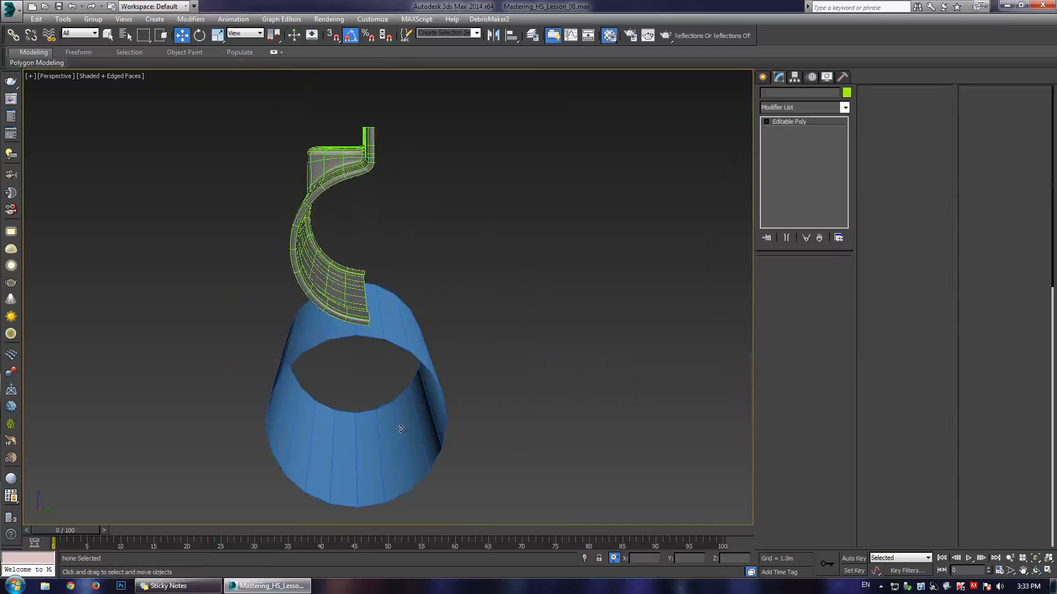
{"action": "key", "text": "4"}
{"action": "left_click_drag", "start_coordinate": [502, 255], "coordinate": [406, 368]}
{"action": "key", "text": "Delete"}
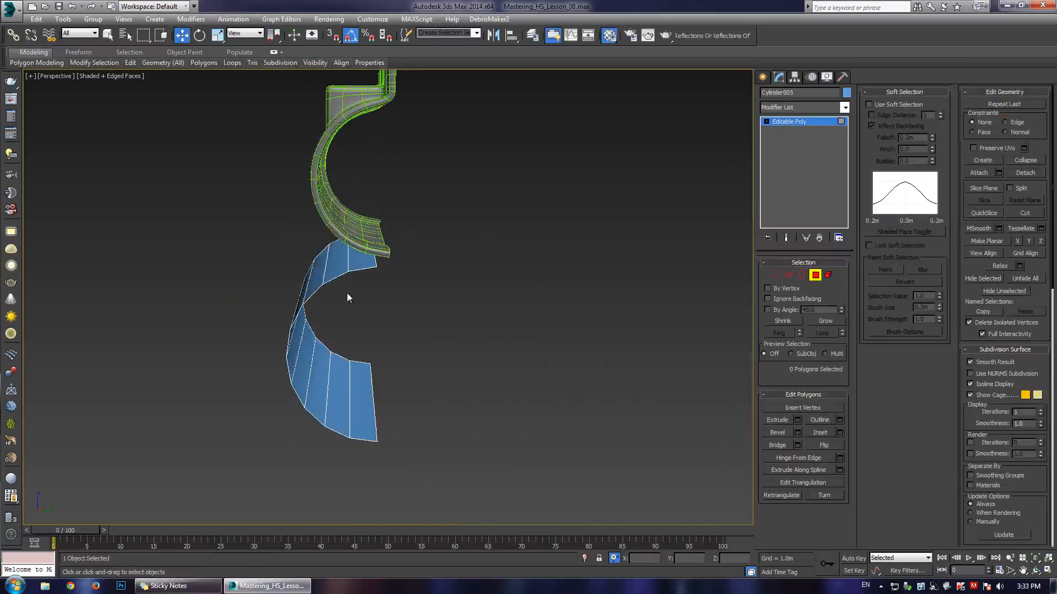
- Extend the half shell's bottom open edge with new polygon strips to form a stepped flange below it
{"action": "middle_click_drag", "start_coordinate": [347, 297], "coordinate": [379, 325], "text": "alt"}
{"action": "key", "text": "w"}
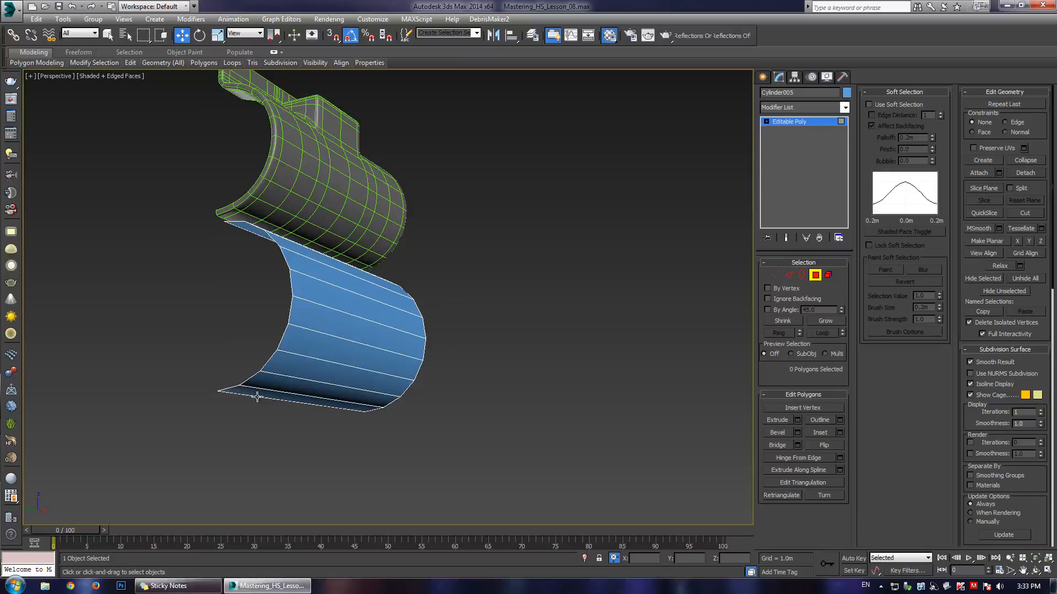
{"action": "key", "text": "2"}
{"action": "left_click", "coordinate": [254, 395]}
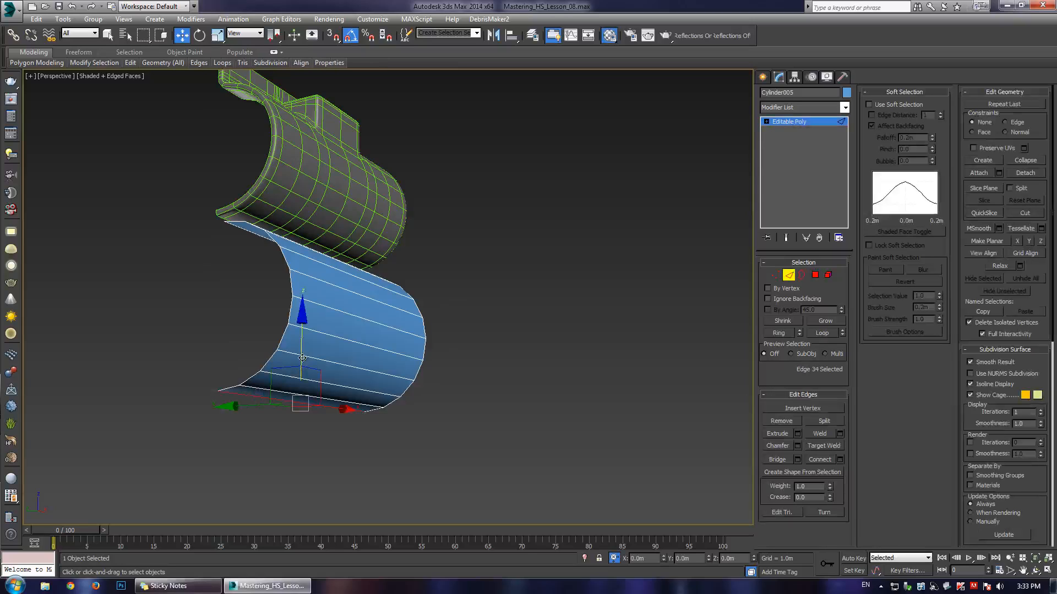
{"action": "mouse_move", "coordinate": [303, 358]}
{"action": "left_mouse_down", "text": "shift"}
{"action": "mouse_move", "coordinate": [297, 410]}
{"action": "mouse_move", "coordinate": [278, 406]}
{"action": "mouse_move", "coordinate": [302, 388]}
{"action": "left_mouse_up", "text": "shift"}
{"action": "middle_click_drag", "start_coordinate": [275, 406], "coordinate": [255, 420], "text": "alt"}
{"action": "left_click_drag", "start_coordinate": [278, 416], "coordinate": [322, 445], "text": "shift"}
- Connect the ring of lengthwise edges with two segments, dividing the shell and flange into three sections
{"action": "middle_click_drag", "start_coordinate": [364, 363], "coordinate": [335, 317], "text": "alt"}
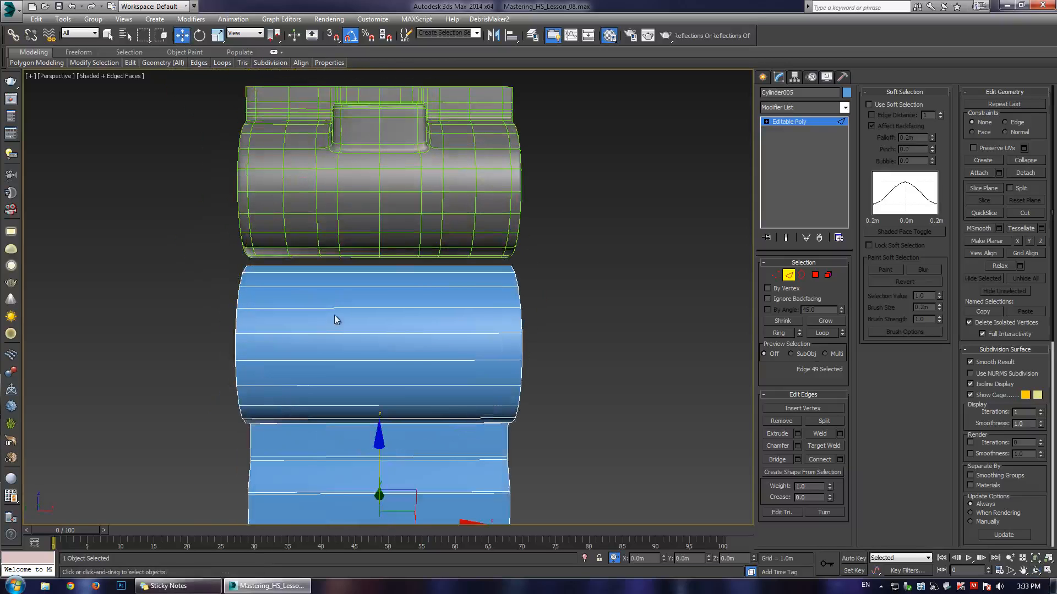
{"action": "left_click", "coordinate": [336, 309]}
{"action": "key", "text": "alt+r"}
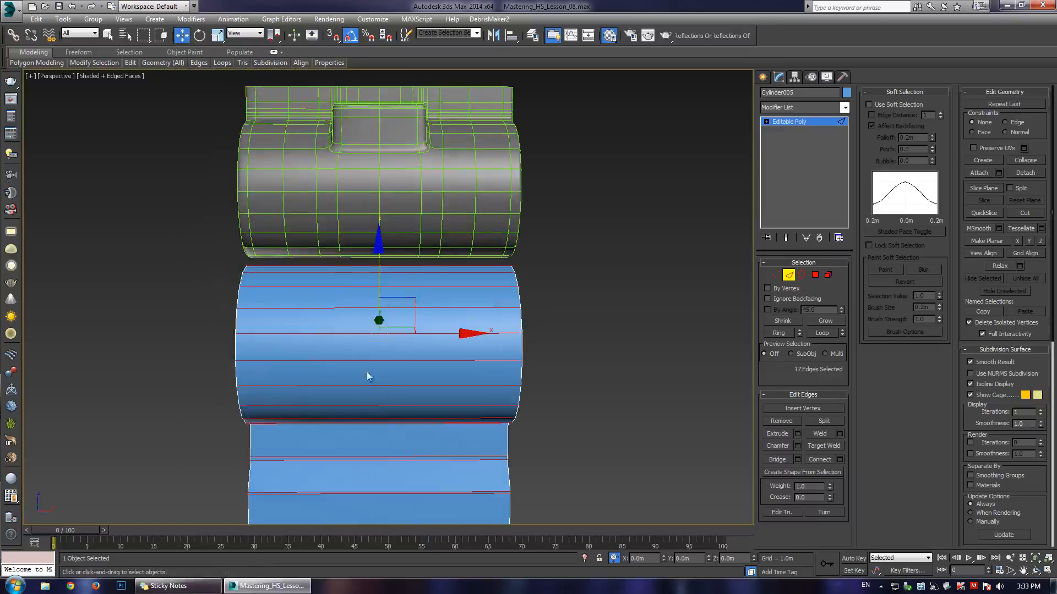
{"action": "left_click", "coordinate": [840, 460]}
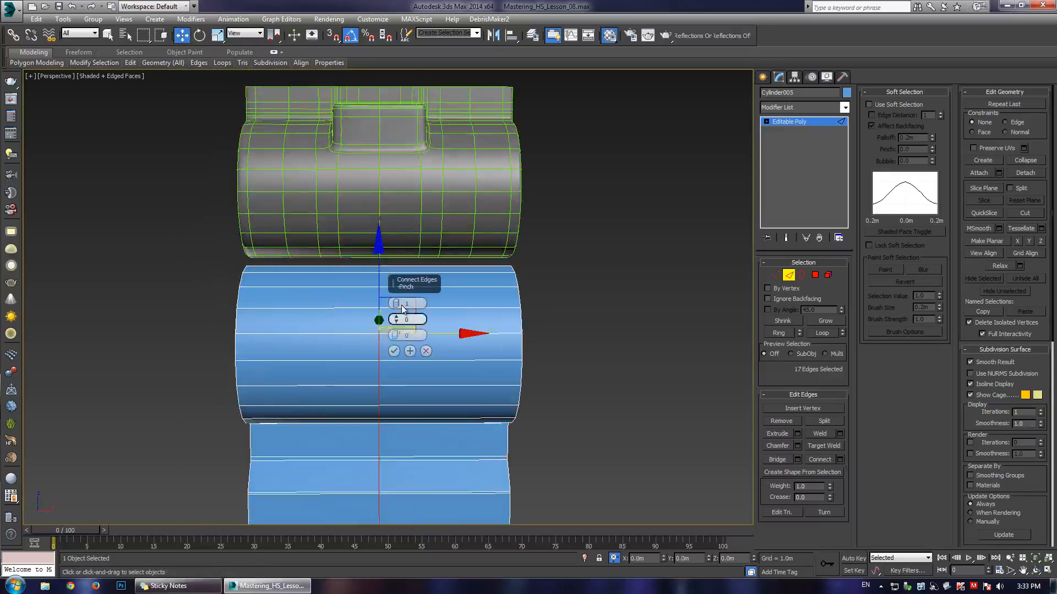
{"action": "left_click", "coordinate": [393, 351]}
- Delete the three topmost polygons of the shell's middle section to open a rectangular notch
{"action": "middle_click_drag", "start_coordinate": [393, 351], "coordinate": [374, 300], "text": "alt"}
{"action": "key", "text": "w"}
{"action": "key", "text": "4"}
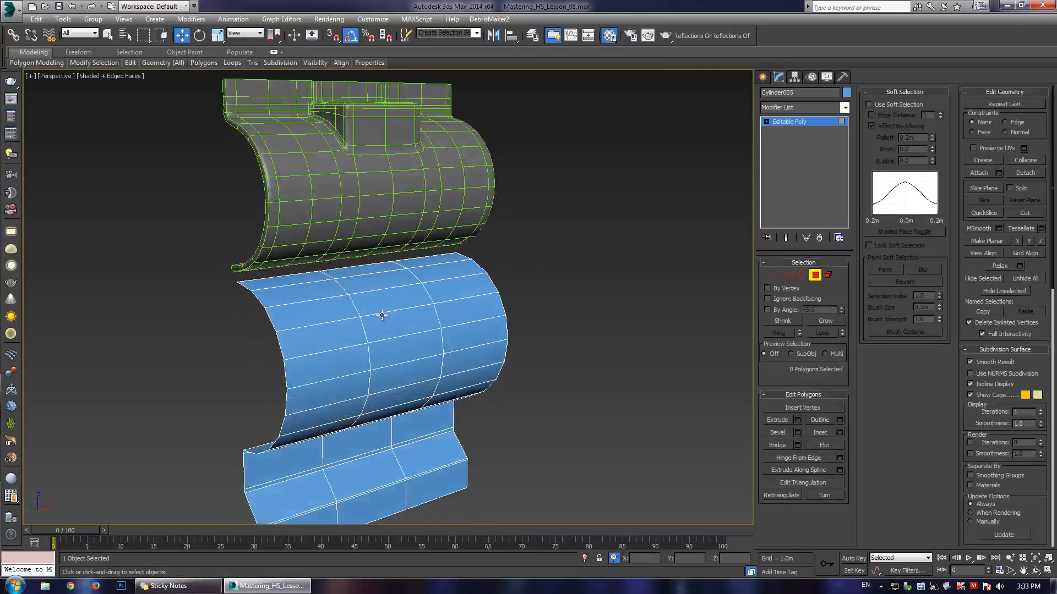
{"action": "left_click", "coordinate": [381, 310]}
{"action": "middle_click_drag", "start_coordinate": [381, 308], "coordinate": [381, 284], "text": "alt"}
{"action": "left_click", "coordinate": [373, 283], "text": "ctrl"}
{"action": "left_click", "coordinate": [361, 272], "text": "ctrl"}
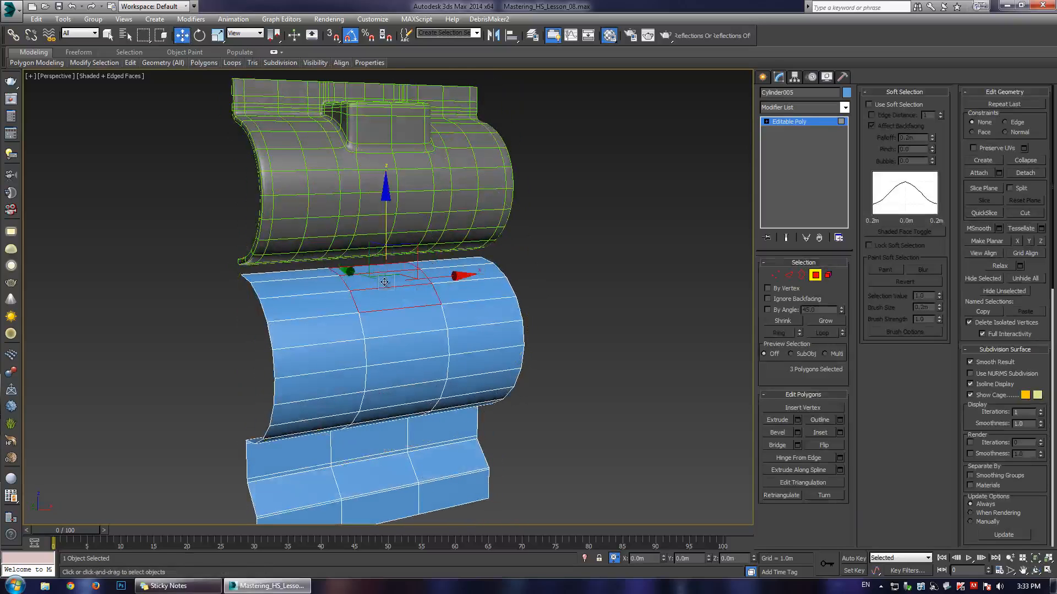
{"action": "key", "text": "Delete"}
- Extrude the seven edges around the notch upward by about 1.2 m and make them planar in Z
{"action": "scroll", "coordinate": [359, 291], "scroll_direction": "up", "scroll_amount": 5}
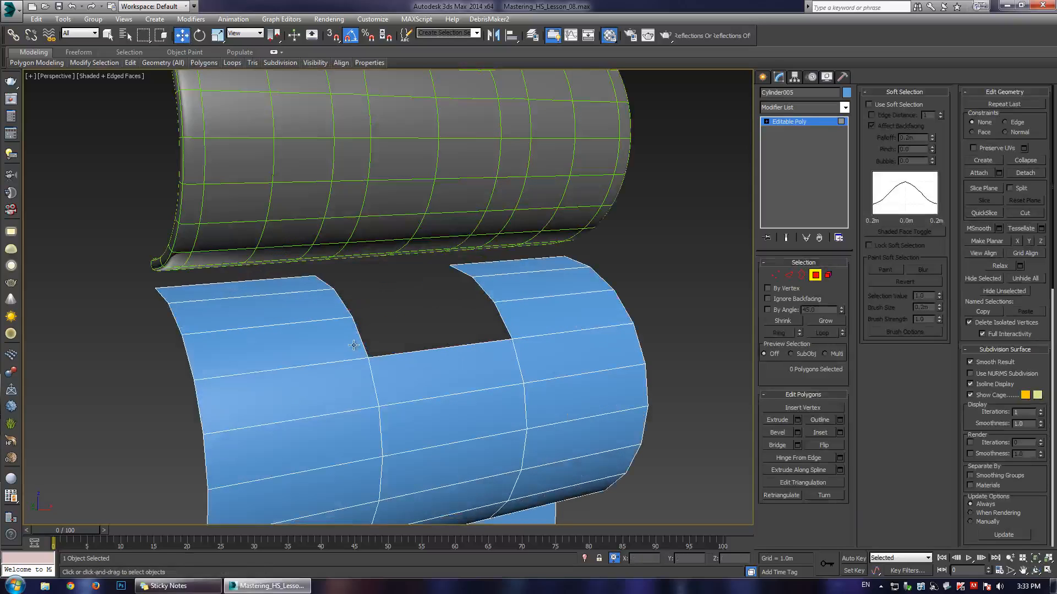
{"action": "key", "text": "2"}
{"action": "left_click", "coordinate": [358, 333]}
{"action": "left_click", "coordinate": [343, 298], "text": "ctrl"}
{"action": "left_click", "coordinate": [327, 284], "text": "ctrl"}
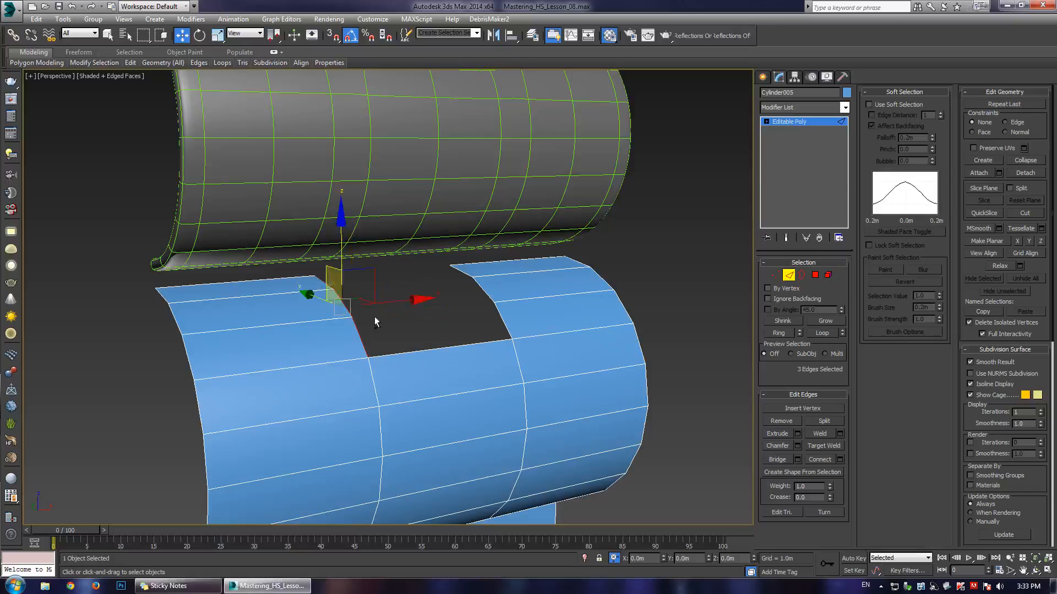
{"action": "left_click", "coordinate": [419, 351], "text": "ctrl"}
{"action": "left_click", "coordinate": [500, 316], "text": "ctrl"}
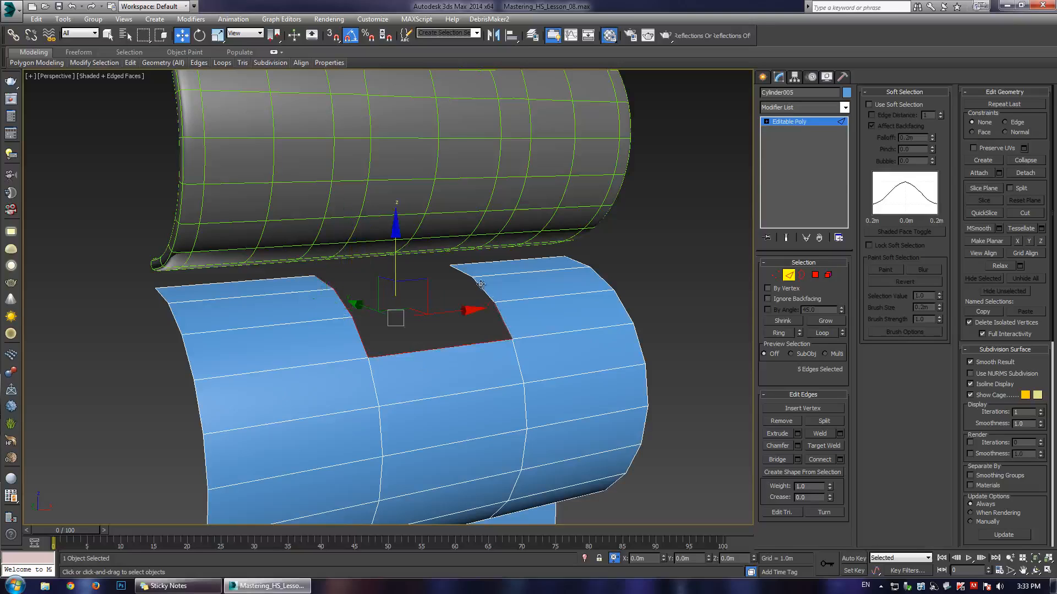
{"action": "left_click", "coordinate": [481, 286], "text": "ctrl"}
{"action": "left_click", "coordinate": [463, 272], "text": "ctrl"}
{"action": "left_click_drag", "start_coordinate": [418, 255], "coordinate": [418, 205], "text": "shift"}
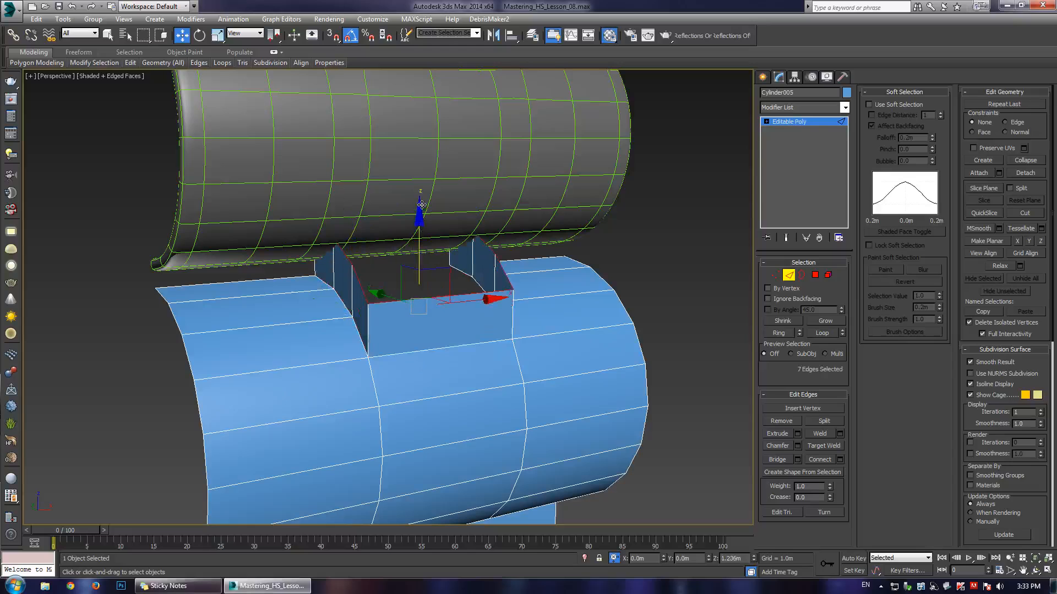
{"action": "left_click", "coordinate": [1029, 241]}
- Leave edge editing and hide every object except the new half shell
{"action": "scroll", "coordinate": [323, 280], "scroll_direction": "down", "scroll_amount": 5}
{"action": "middle_click_drag", "start_coordinate": [325, 280], "coordinate": [370, 288], "text": "alt"}
{"action": "scroll", "coordinate": [346, 219], "scroll_direction": "up", "scroll_amount": 3}
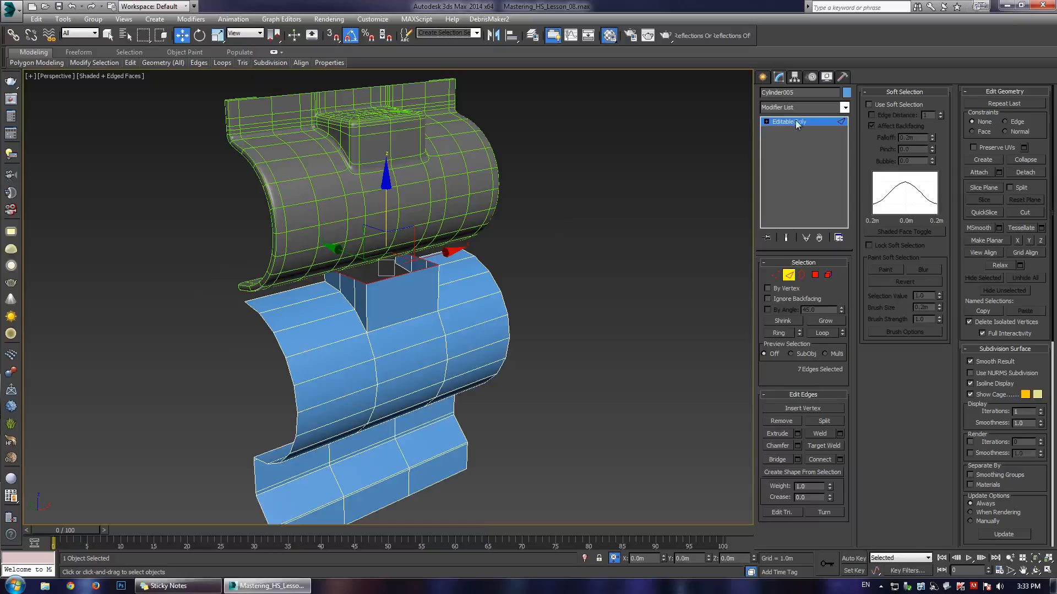
{"action": "left_click", "coordinate": [795, 123]}
{"action": "right_click", "coordinate": [395, 300]}
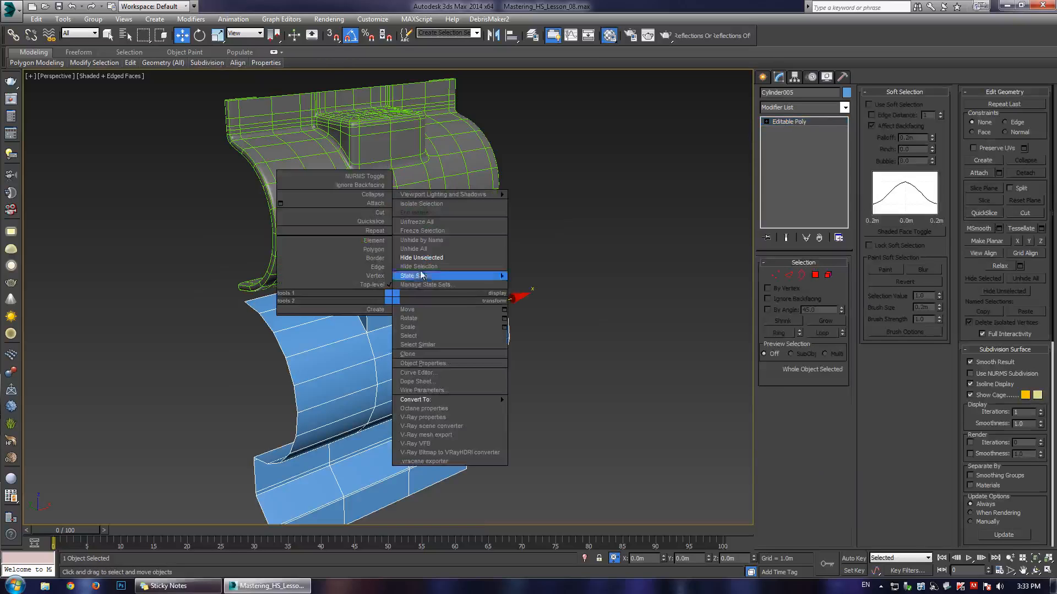
{"action": "left_click", "coordinate": [448, 259]}
{"action": "left_click", "coordinate": [522, 173]}
{"action": "middle_click_drag", "start_coordinate": [361, 283], "coordinate": [377, 277]}
{"action": "scroll", "coordinate": [385, 281], "scroll_direction": "up", "scroll_amount": 4}
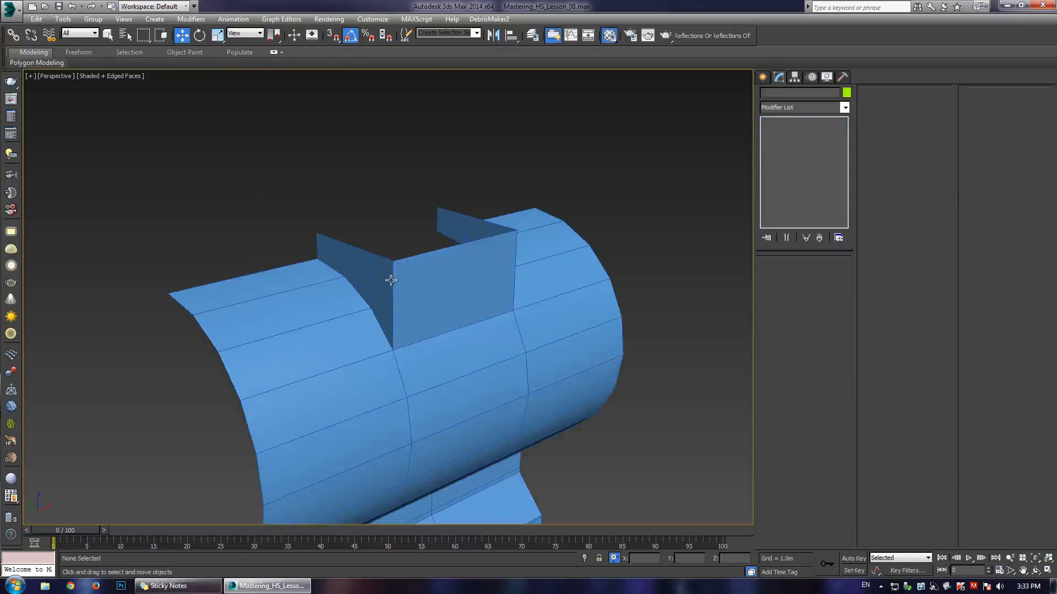
- Connect the ring of lengthwise edges in the shell's middle section with two segments
{"action": "left_click", "coordinate": [389, 283]}
{"action": "key", "text": "ctrl+r"}
{"action": "left_click_drag", "start_coordinate": [390, 283], "coordinate": [345, 285]}
{"action": "left_click_drag", "start_coordinate": [406, 333], "coordinate": [389, 324]}
{"action": "key", "text": "w"}
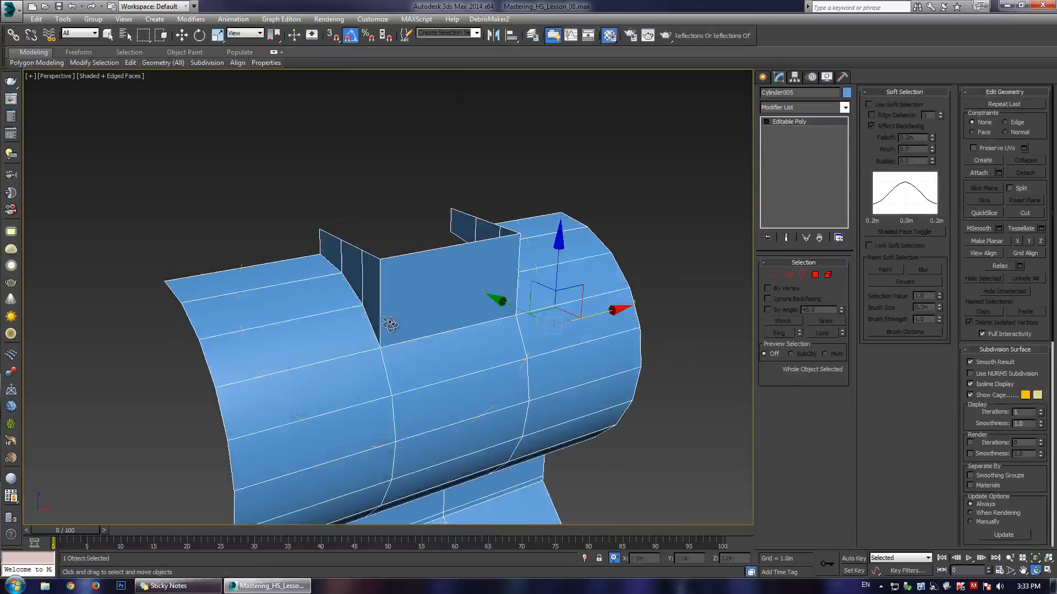
{"action": "key", "text": "2"}
{"action": "left_click", "coordinate": [440, 334]}
{"action": "key", "text": "alt+r"}
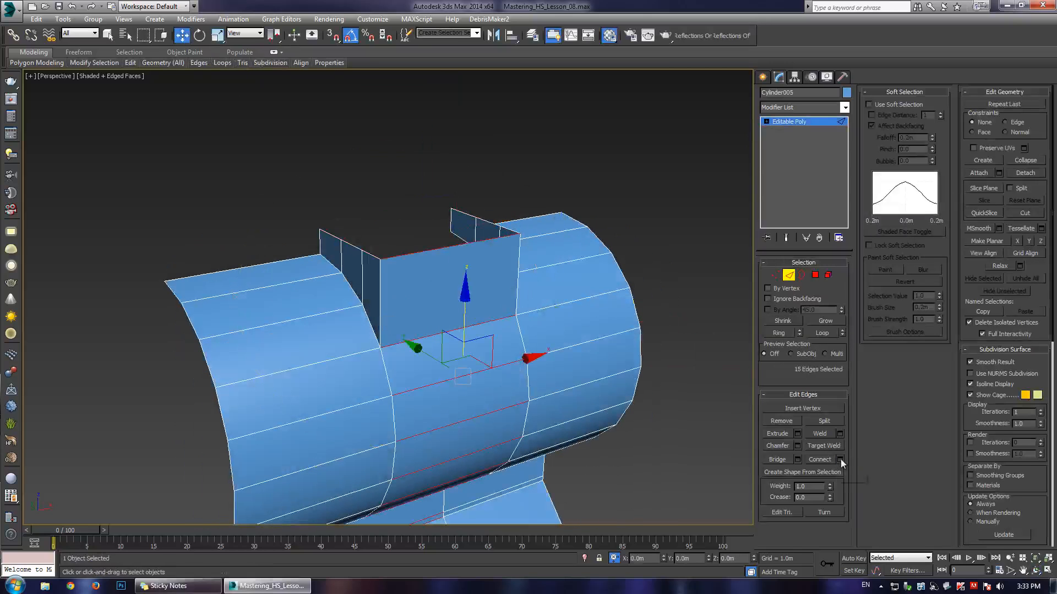
{"action": "left_click", "coordinate": [840, 459]}
{"action": "left_click", "coordinate": [394, 350]}
- Connect the rings of lengthwise edges in both outer sections of the shell with two segments each
{"action": "key", "text": "ctrl+r"}
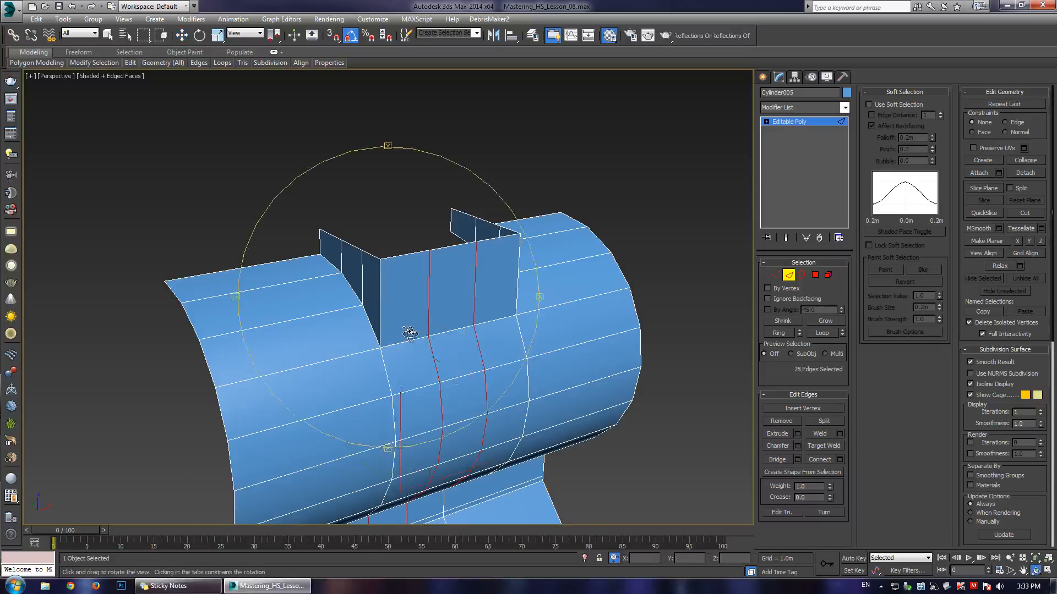
{"action": "left_click_drag", "start_coordinate": [409, 333], "coordinate": [349, 303]}
{"action": "key", "text": "w"}
{"action": "middle_click_drag", "start_coordinate": [379, 436], "coordinate": [389, 363]}
{"action": "key", "text": "ctrl+r"}
{"action": "left_click_drag", "start_coordinate": [388, 341], "coordinate": [380, 283]}
{"action": "key", "text": "w"}
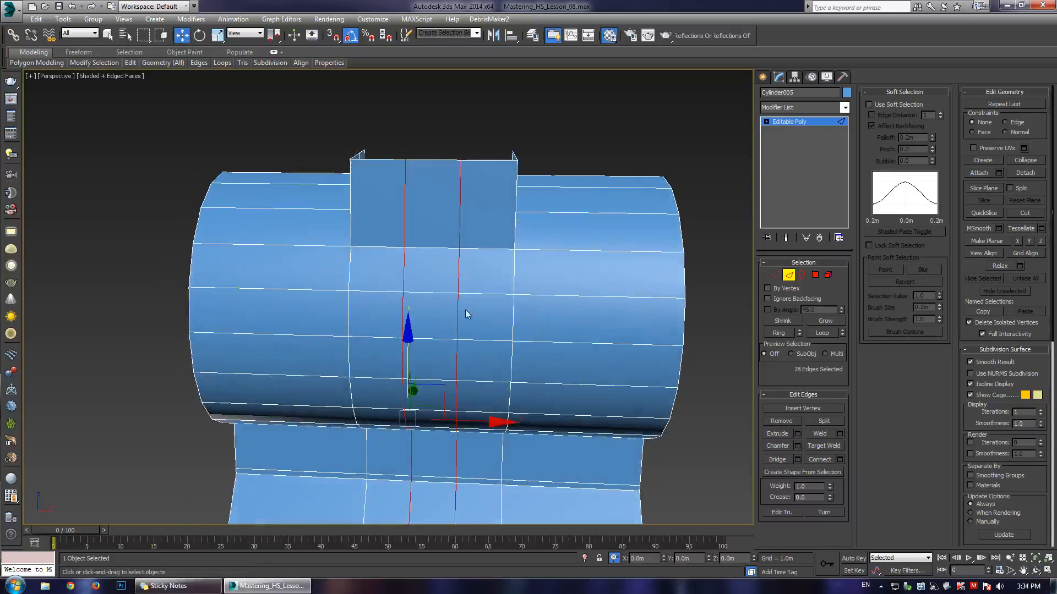
{"action": "key", "text": "ctrl+r"}
{"action": "left_click_drag", "start_coordinate": [432, 226], "coordinate": [457, 265]}
{"action": "key", "text": "w"}
{"action": "left_click_drag", "start_coordinate": [273, 113], "coordinate": [283, 252]}
{"action": "left_click_drag", "start_coordinate": [622, 140], "coordinate": [609, 204], "text": "ctrl"}
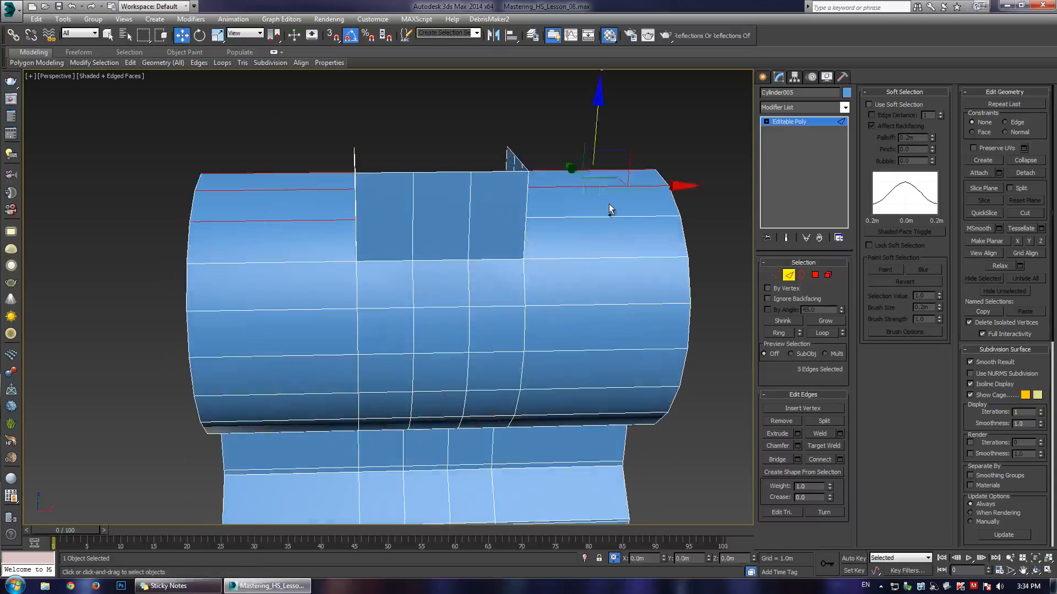
{"action": "key", "text": "alt+r"}
{"action": "left_click", "coordinate": [840, 460]}
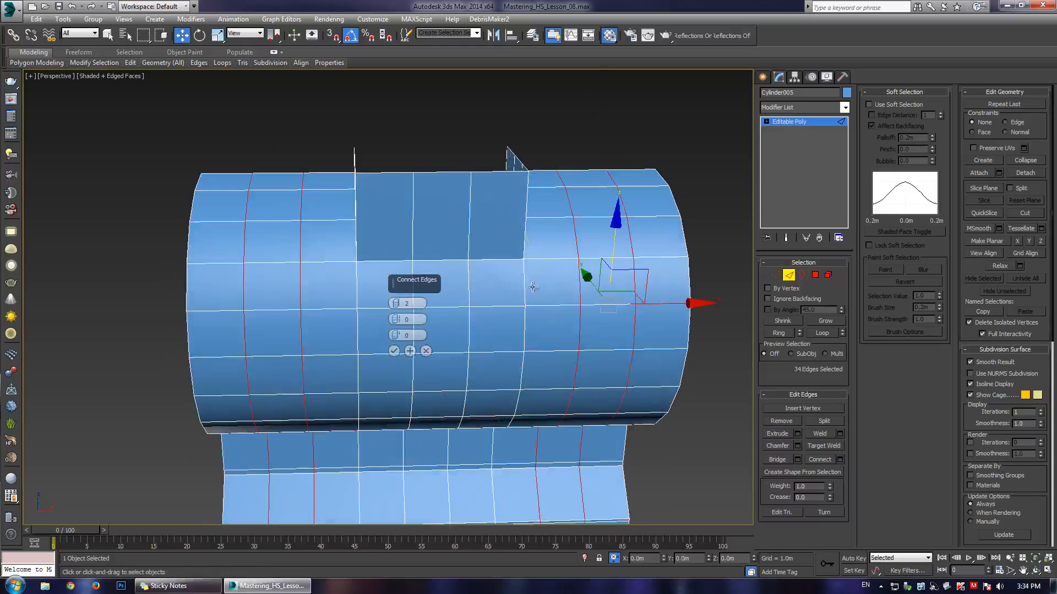
{"action": "left_click", "coordinate": [395, 352]}
- Remove the outermost added edge loop at each end of the shell, keeping one added loop per outer section
{"action": "key", "text": "ctrl+r"}
{"action": "left_click_drag", "start_coordinate": [331, 268], "coordinate": [376, 287]}
{"action": "key", "text": "w"}
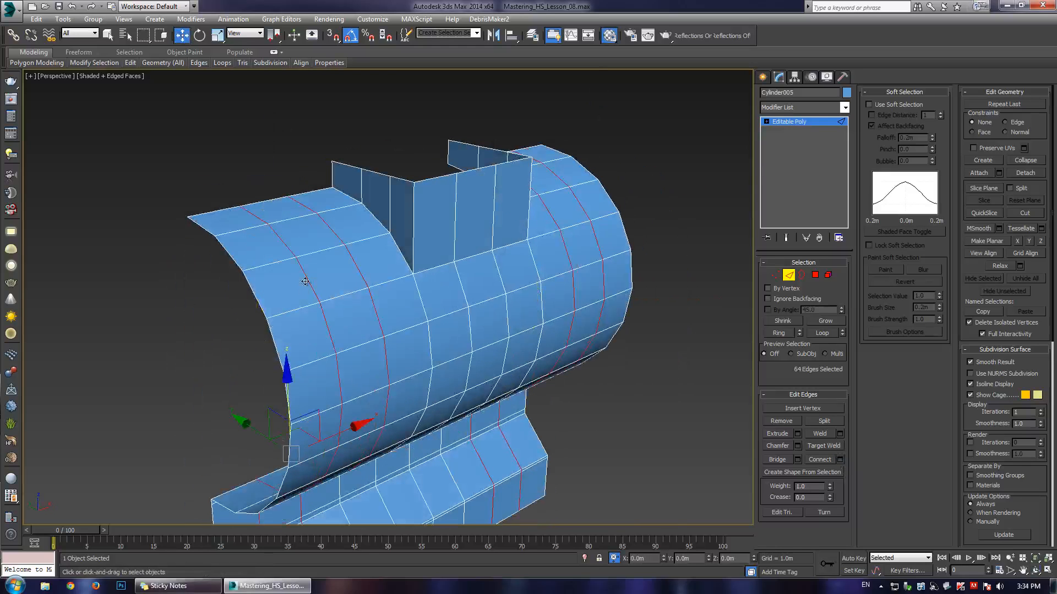
{"action": "left_click", "coordinate": [305, 281]}
{"action": "key", "text": "ctrl+r"}
{"action": "left_click_drag", "start_coordinate": [523, 331], "coordinate": [424, 325]}
{"action": "key", "text": "w"}
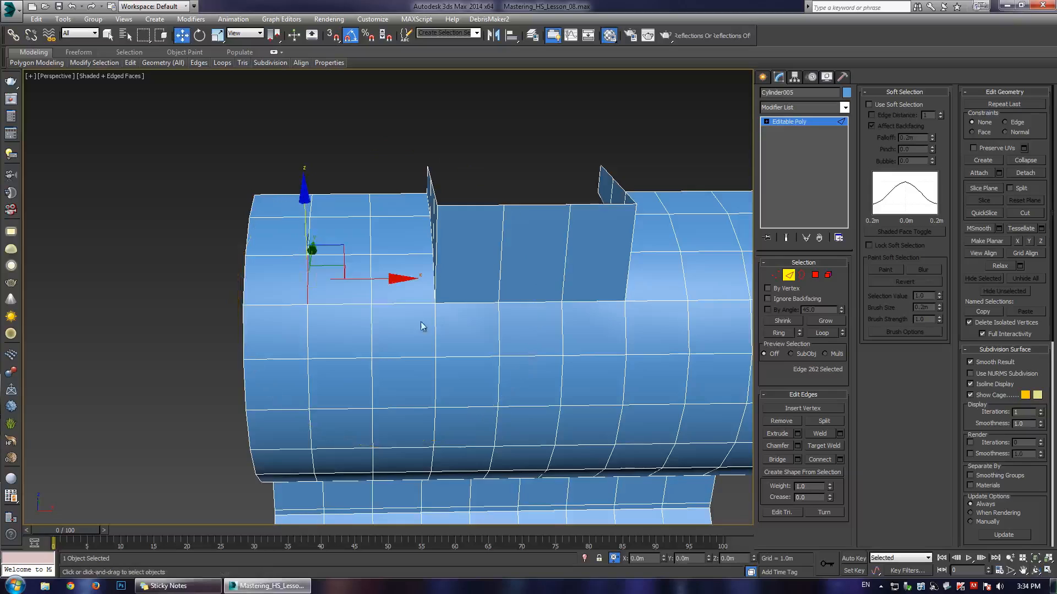
{"action": "middle_click_drag", "start_coordinate": [425, 325], "coordinate": [270, 259]}
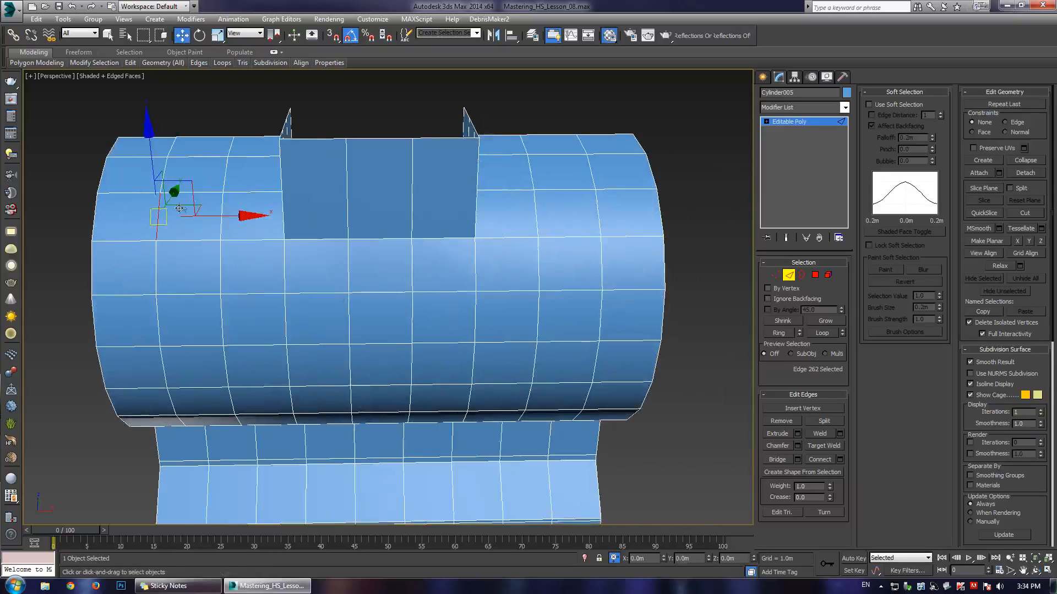
{"action": "left_click", "coordinate": [598, 210], "text": "ctrl"}
{"action": "key", "text": "alt+l"}
{"action": "key", "text": "ctrl+r"}
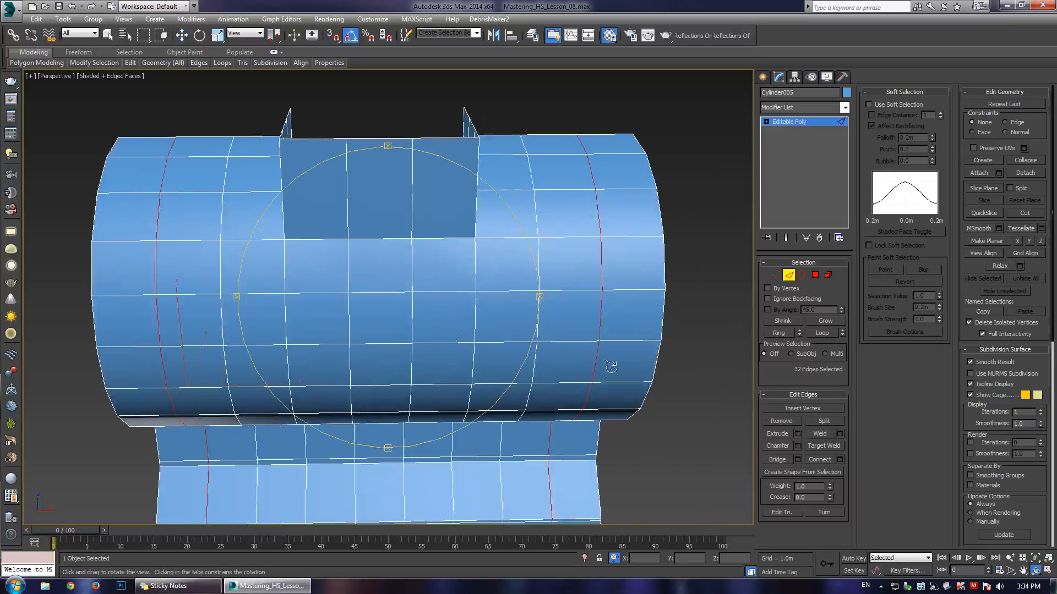
{"action": "left_click", "coordinate": [786, 422]}
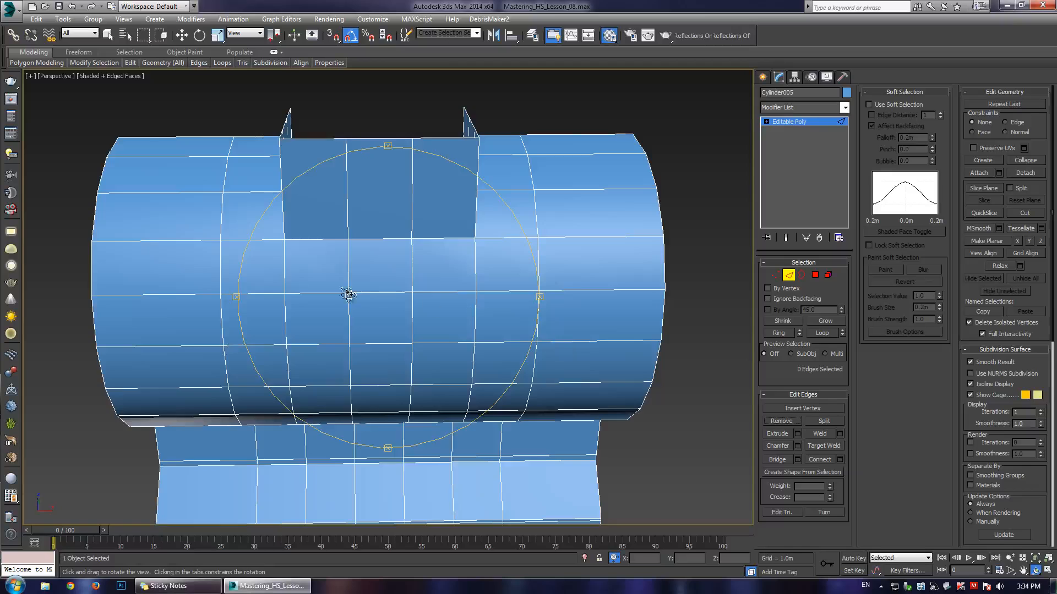
- Extrude the four top border edges on both sides of the raised block upward by about 0.67 m
{"action": "left_click_drag", "start_coordinate": [349, 295], "coordinate": [389, 289]}
{"action": "right_click", "coordinate": [389, 289]}
{"action": "key", "text": "2"}
{"action": "key", "text": "2"}
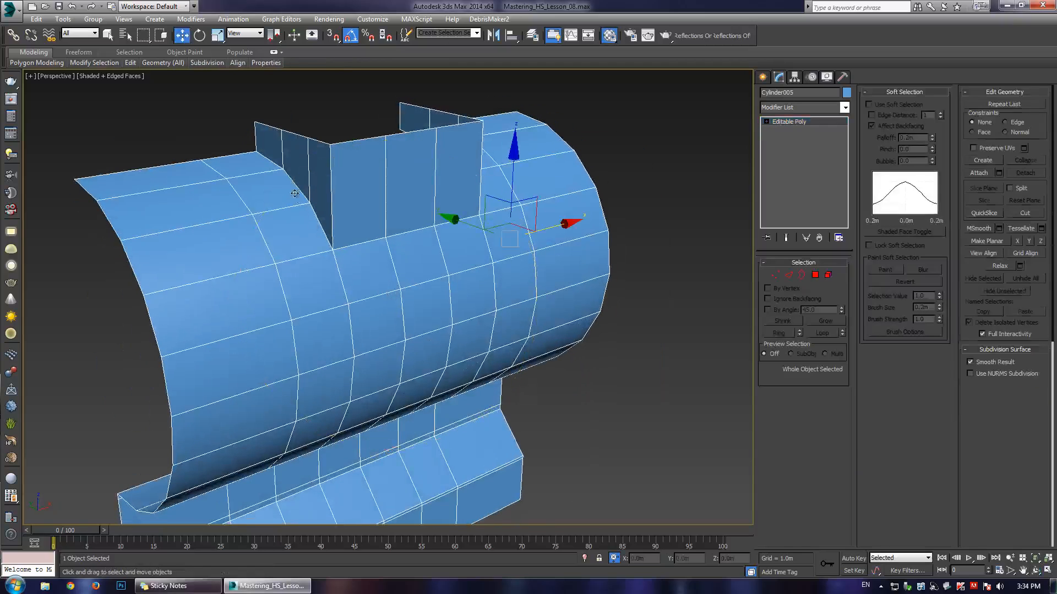
{"action": "left_click", "coordinate": [232, 157]}
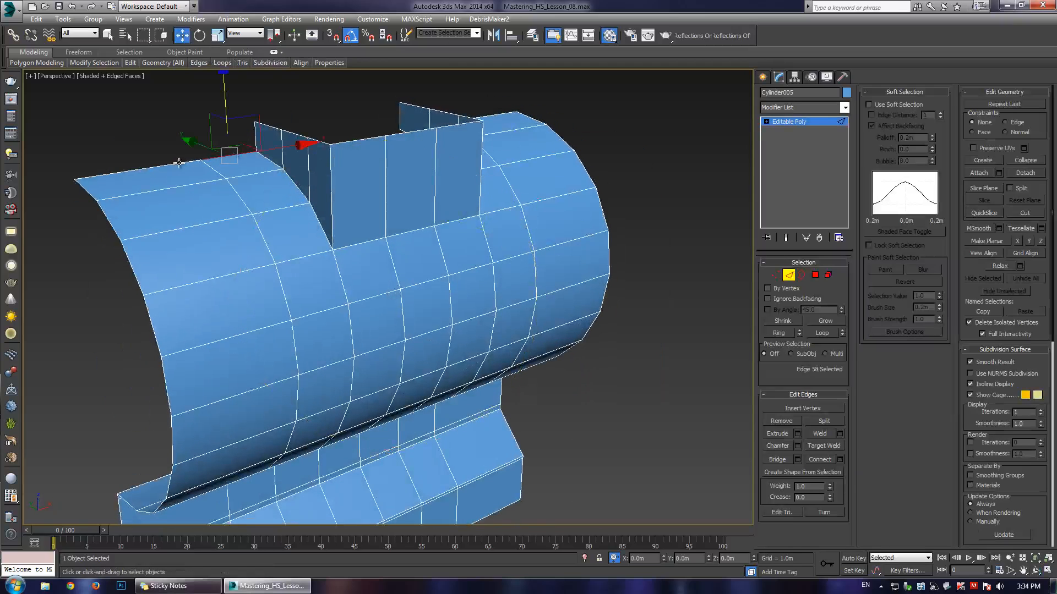
{"action": "left_click", "coordinate": [180, 164], "text": "ctrl"}
{"action": "middle_click_drag", "start_coordinate": [397, 212], "coordinate": [264, 238], "text": "alt"}
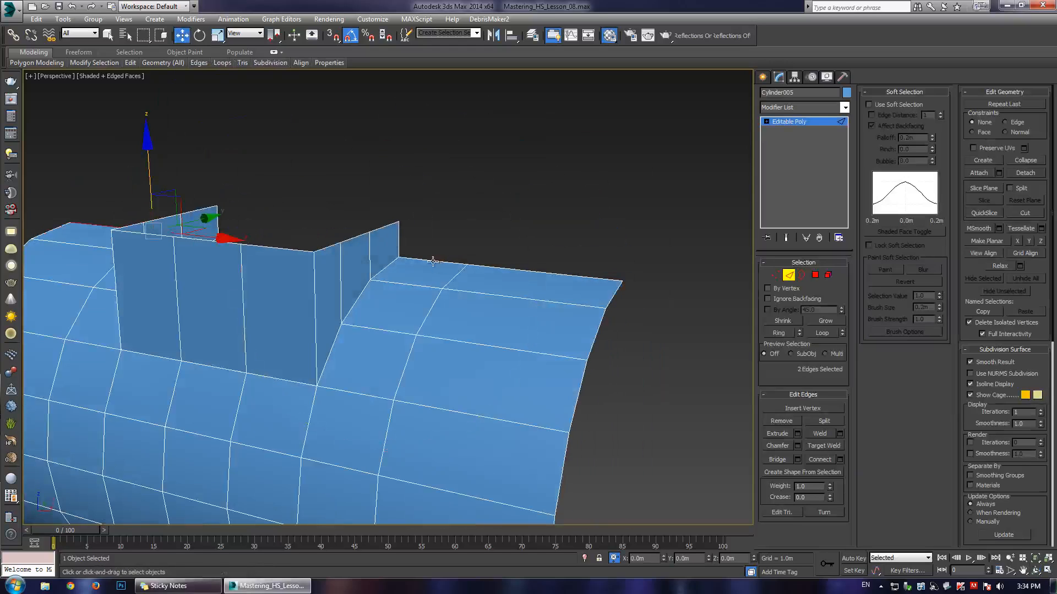
{"action": "left_click", "coordinate": [505, 268], "text": "ctrl"}
{"action": "left_click_drag", "start_coordinate": [484, 200], "coordinate": [498, 166], "text": "shift"}
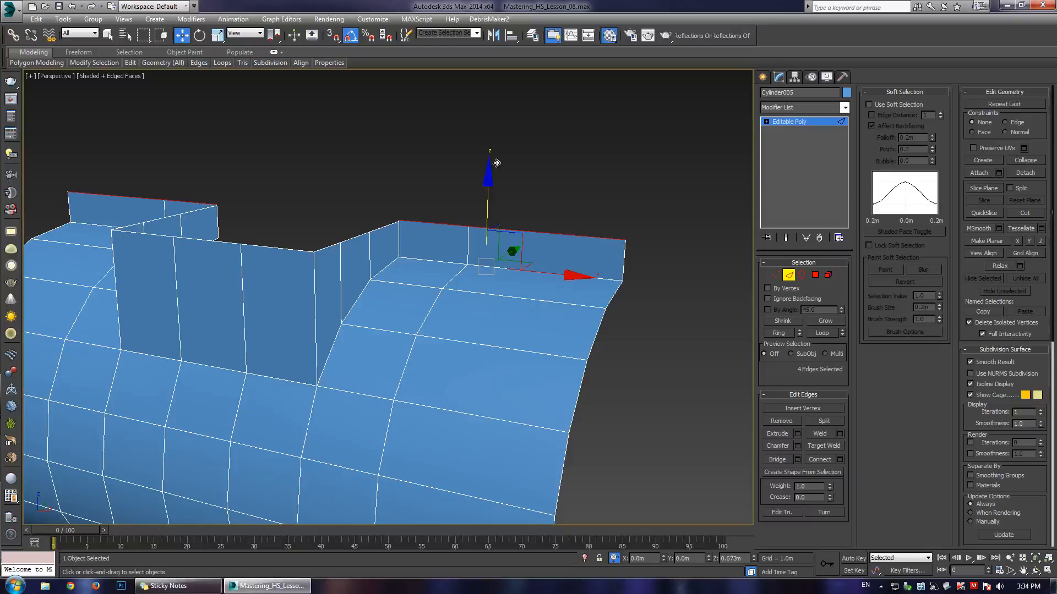
- Weld the overlapping top vertices at the two corners where the new flange walls meet the block, using a 0.001 m threshold
{"action": "key", "text": "1"}
{"action": "left_click", "coordinate": [392, 230]}
{"action": "middle_click_drag", "start_coordinate": [391, 230], "coordinate": [320, 286], "text": "alt"}
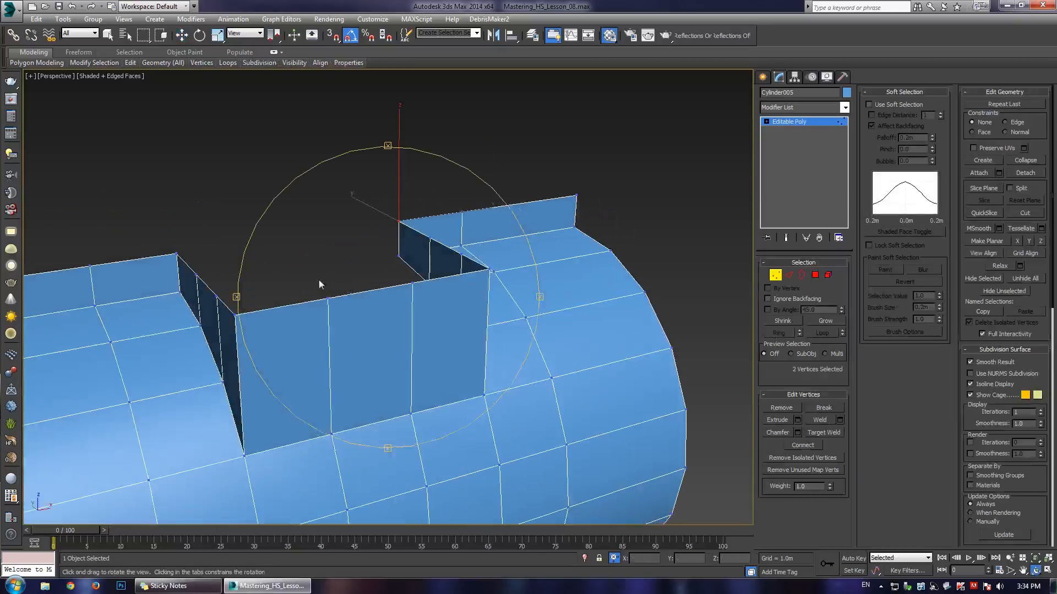
{"action": "left_click", "coordinate": [175, 255], "text": "ctrl"}
{"action": "left_click", "coordinate": [174, 255]}
{"action": "mouse_move", "coordinate": [174, 256]}
{"action": "left_mouse_down"}
{"action": "mouse_move", "coordinate": [172, 265]}
{"action": "mouse_move", "coordinate": [185, 243]}
{"action": "left_mouse_up"}
{"action": "right_click", "coordinate": [171, 265]}
{"action": "left_click_drag", "start_coordinate": [395, 202], "coordinate": [415, 231], "text": "ctrl"}
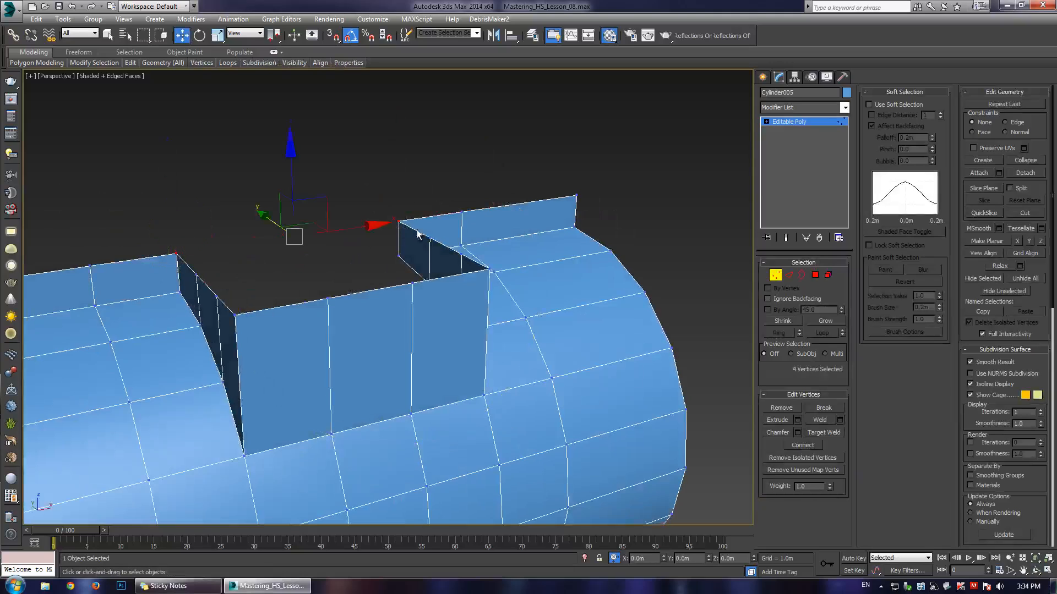
{"action": "left_click", "coordinate": [839, 420]}
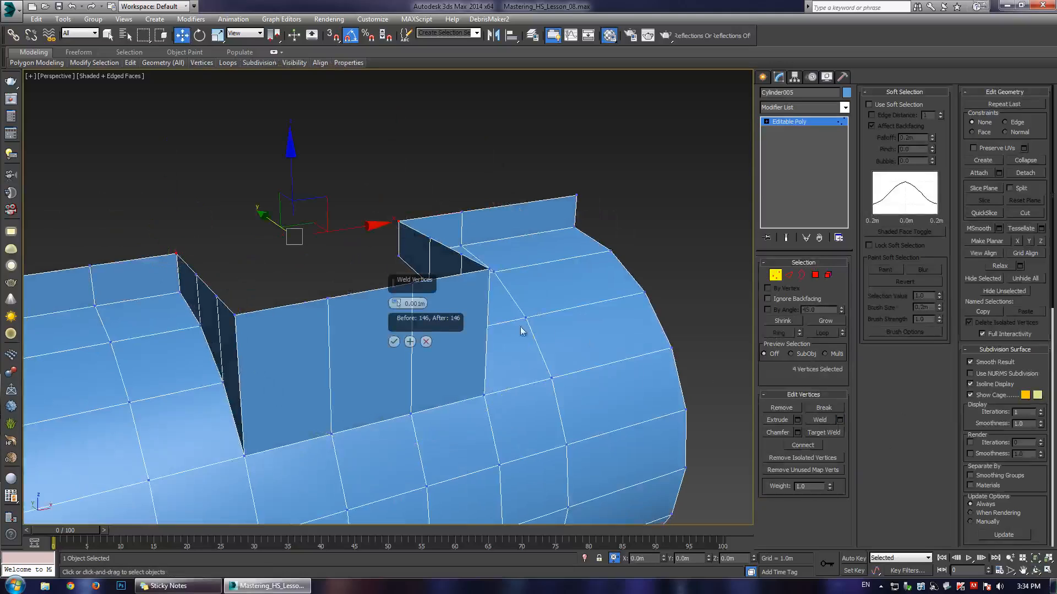
{"action": "left_click", "coordinate": [394, 342]}
- Select the whole loop of edges along the top border of the flange and block walls
{"action": "middle_click_drag", "start_coordinate": [241, 286], "coordinate": [385, 242]}
{"action": "key", "text": "2"}
{"action": "left_click", "coordinate": [391, 257]}
{"action": "double_click", "coordinate": [392, 258]}
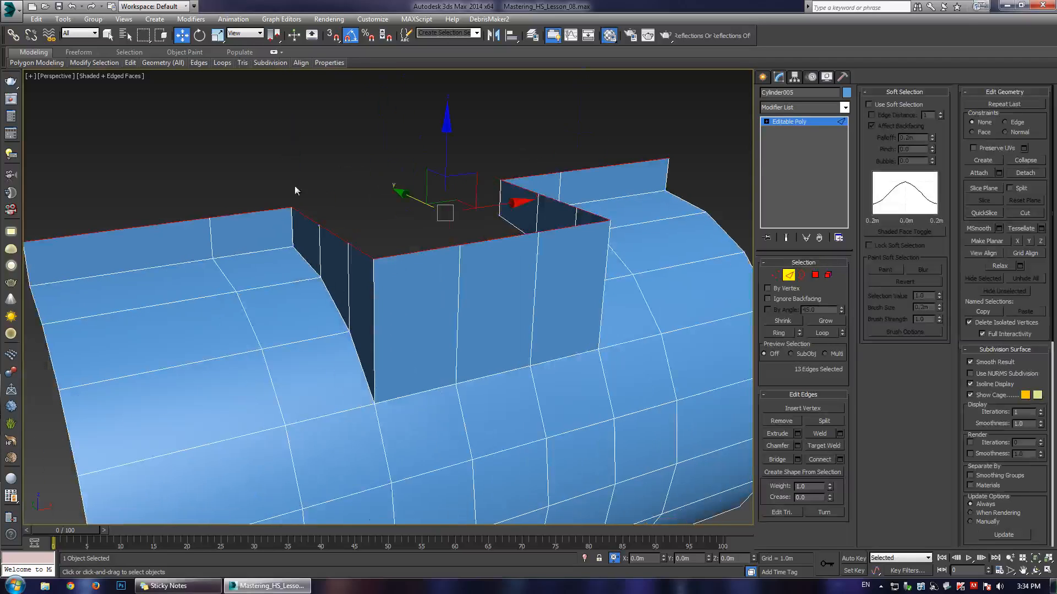
{"action": "scroll", "coordinate": [220, 173], "scroll_direction": "up", "scroll_amount": 5}
{"action": "scroll", "coordinate": [482, 352], "scroll_direction": "down", "scroll_amount": 5}
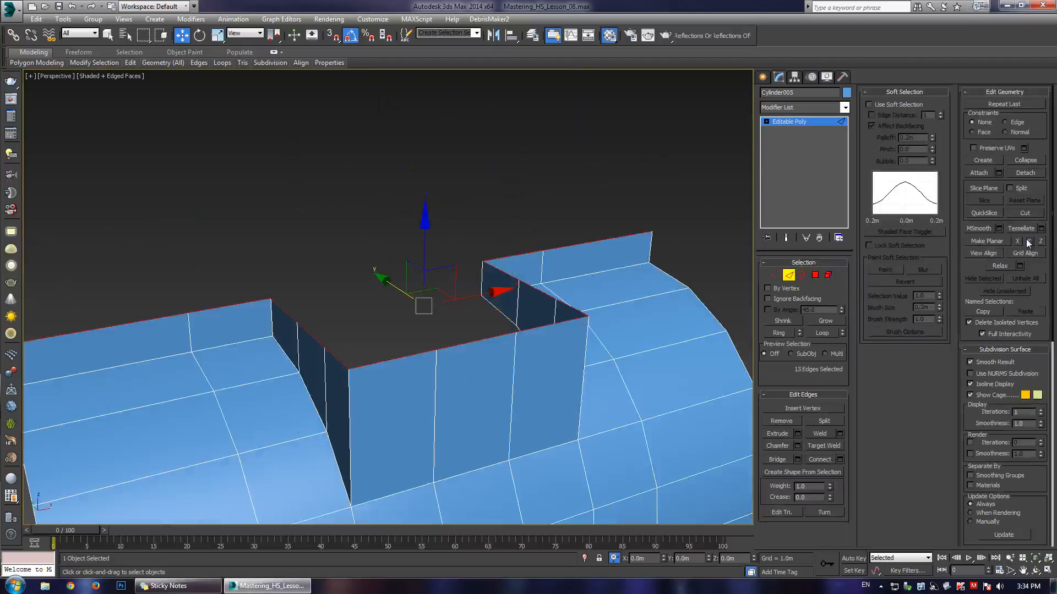
{"action": "scroll", "coordinate": [350, 242], "scroll_direction": "down", "scroll_amount": 5}
- Chamfer the edges along the base of the flange and block walls and their four vertical corner edges by 0.071 m with one segment
{"action": "key", "text": "ctrl+r"}
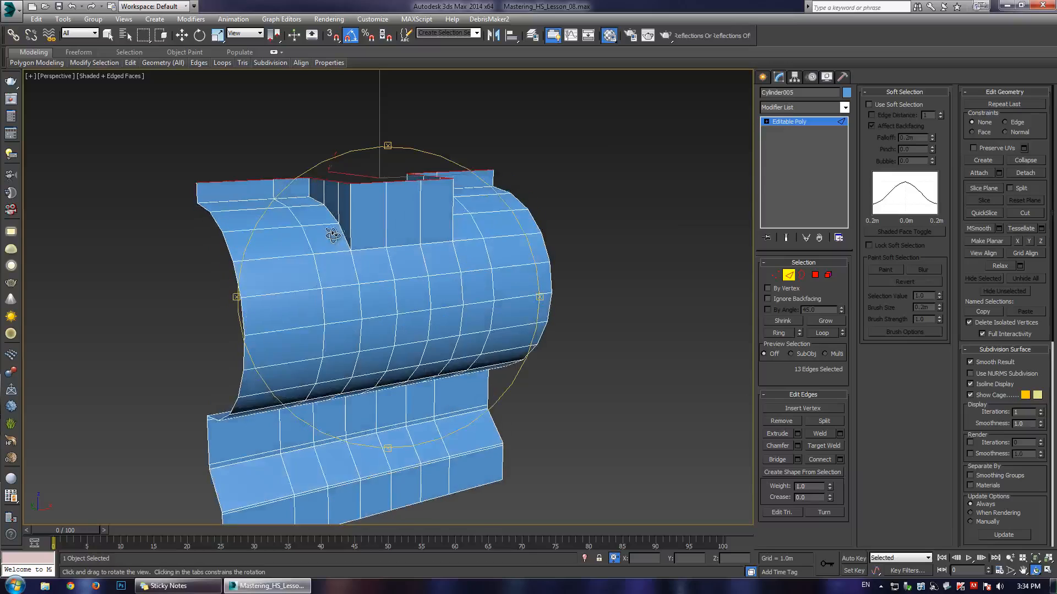
{"action": "scroll", "coordinate": [352, 252], "scroll_direction": "up", "scroll_amount": 5}
{"action": "key", "text": "w"}
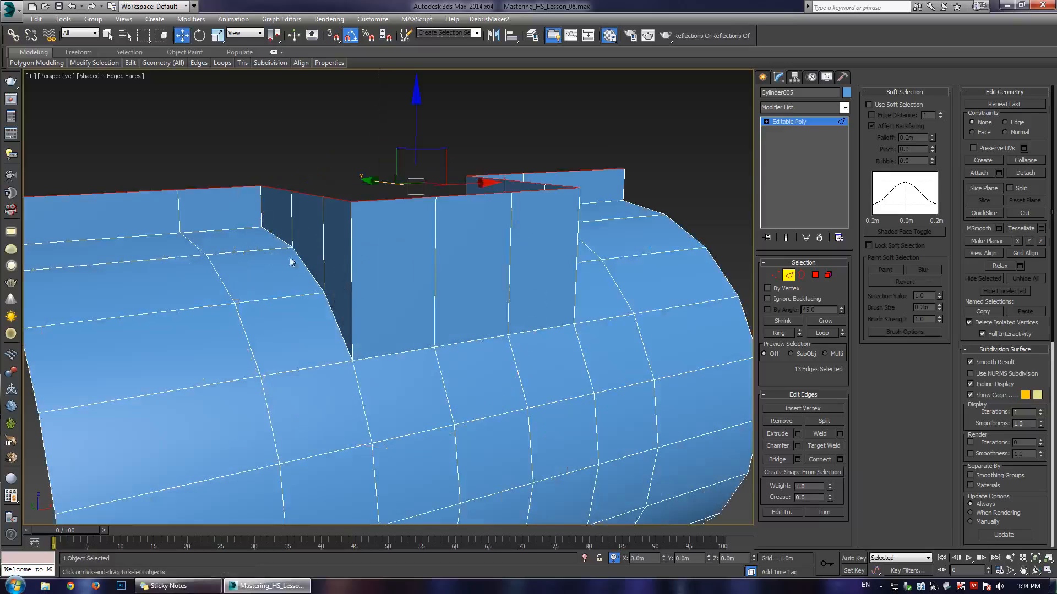
{"action": "left_click", "coordinate": [261, 213]}
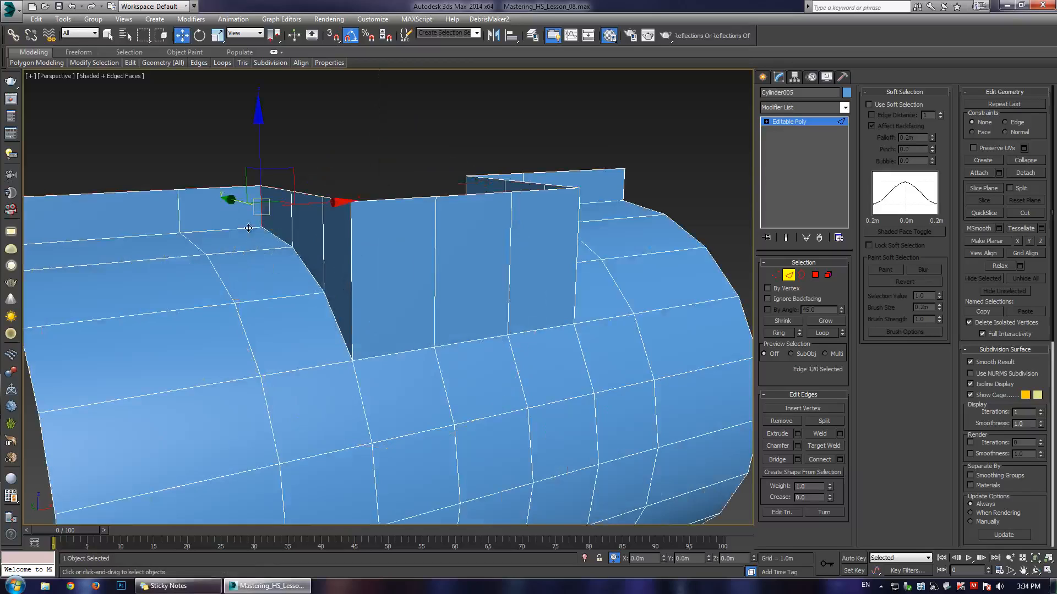
{"action": "left_click", "coordinate": [248, 228], "text": "ctrl"}
{"action": "left_click", "coordinate": [154, 234], "text": "ctrl"}
{"action": "left_click", "coordinate": [279, 239], "text": "ctrl"}
{"action": "left_click", "coordinate": [313, 277], "text": "ctrl"}
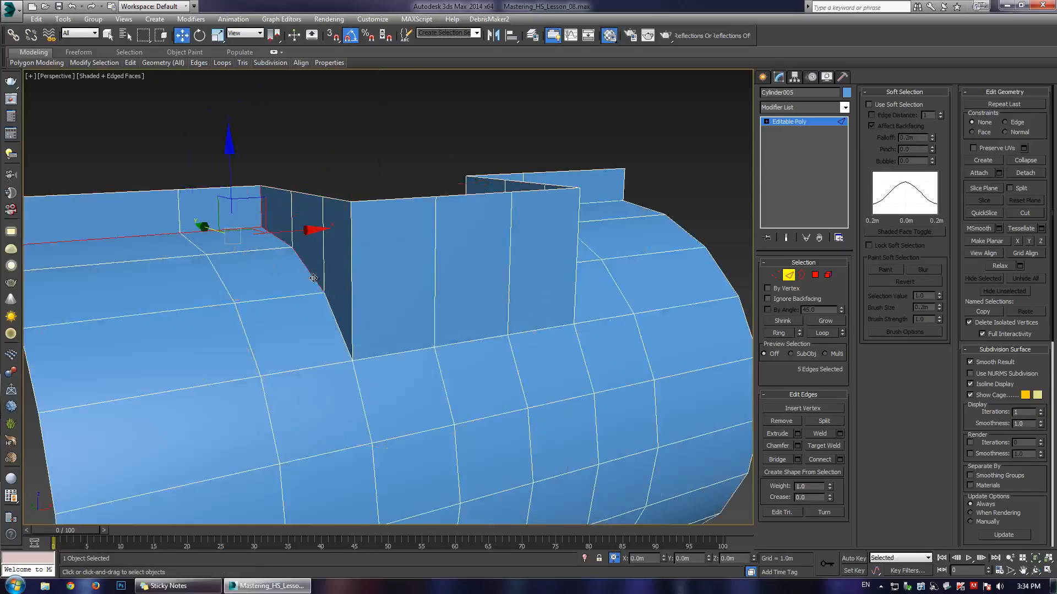
{"action": "left_click", "coordinate": [336, 311], "text": "ctrl"}
{"action": "left_click", "coordinate": [350, 314], "text": "ctrl"}
{"action": "left_click", "coordinate": [393, 352], "text": "ctrl"}
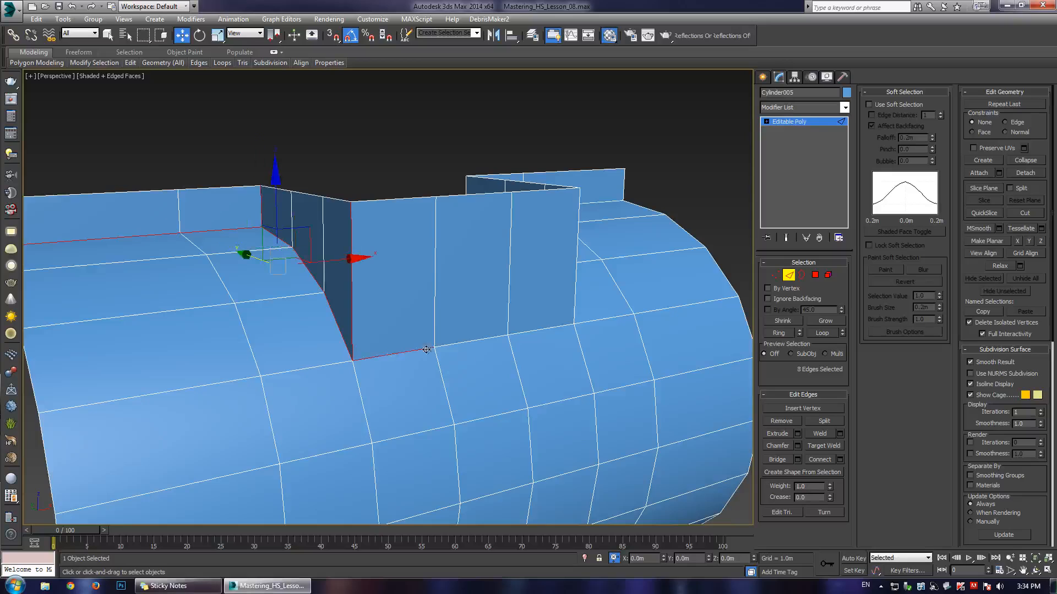
{"action": "left_click", "coordinate": [491, 336], "text": "ctrl"}
{"action": "left_click", "coordinate": [538, 333], "text": "ctrl"}
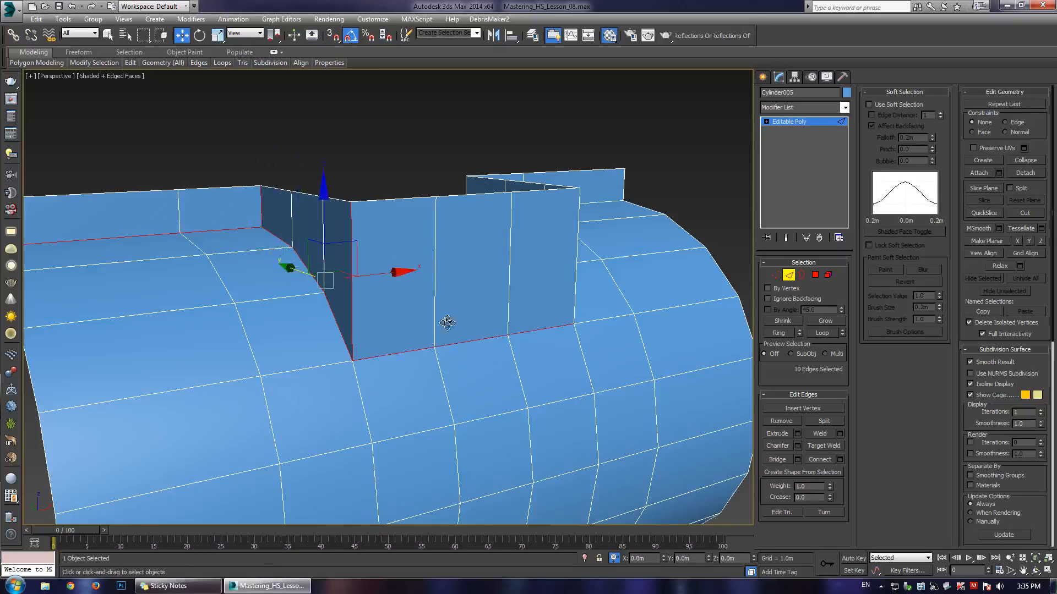
{"action": "middle_click_drag", "start_coordinate": [538, 332], "coordinate": [304, 348], "text": "alt"}
{"action": "left_click", "coordinate": [299, 347], "text": "ctrl"}
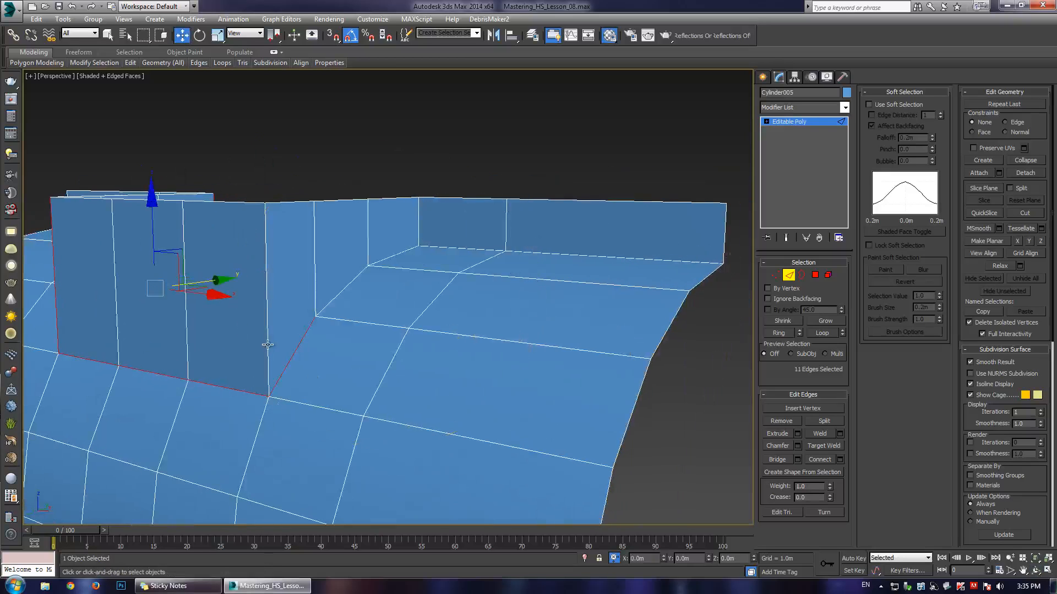
{"action": "left_click", "coordinate": [268, 344], "text": "ctrl"}
{"action": "left_click", "coordinate": [349, 285], "text": "ctrl"}
{"action": "left_click", "coordinate": [392, 257], "text": "ctrl"}
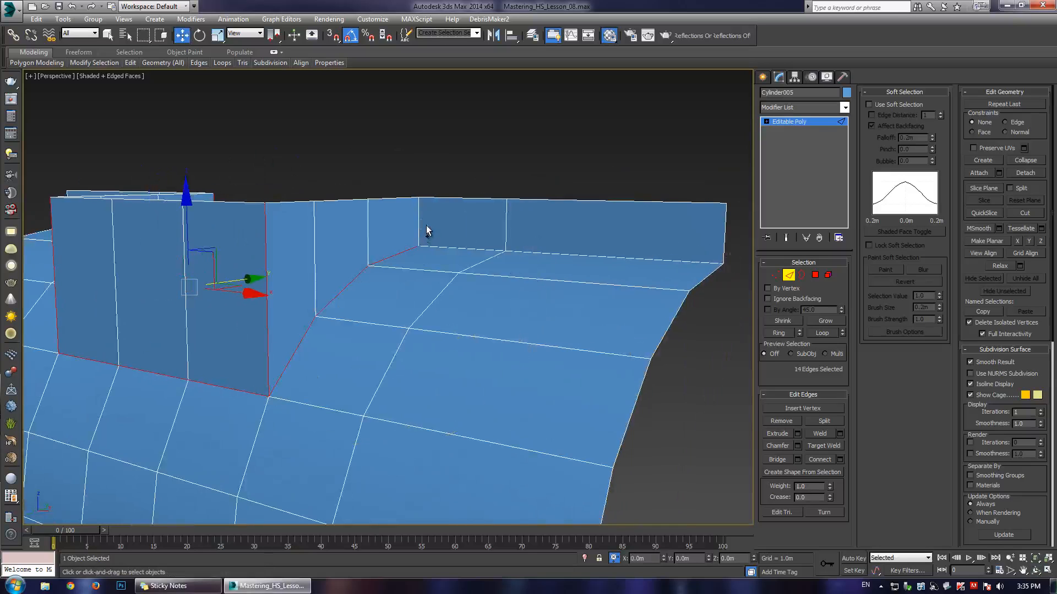
{"action": "left_click", "coordinate": [419, 228], "text": "ctrl"}
{"action": "left_click", "coordinate": [515, 254], "text": "ctrl"}
{"action": "left_click", "coordinate": [516, 255], "text": "ctrl"}
{"action": "mouse_move", "coordinate": [358, 336]}
{"action": "middle_mouse_down", "text": "alt"}
{"action": "mouse_move", "coordinate": [439, 313]}
{"action": "mouse_move", "coordinate": [364, 320]}
{"action": "middle_mouse_up", "text": "alt"}
{"action": "key", "text": "w"}
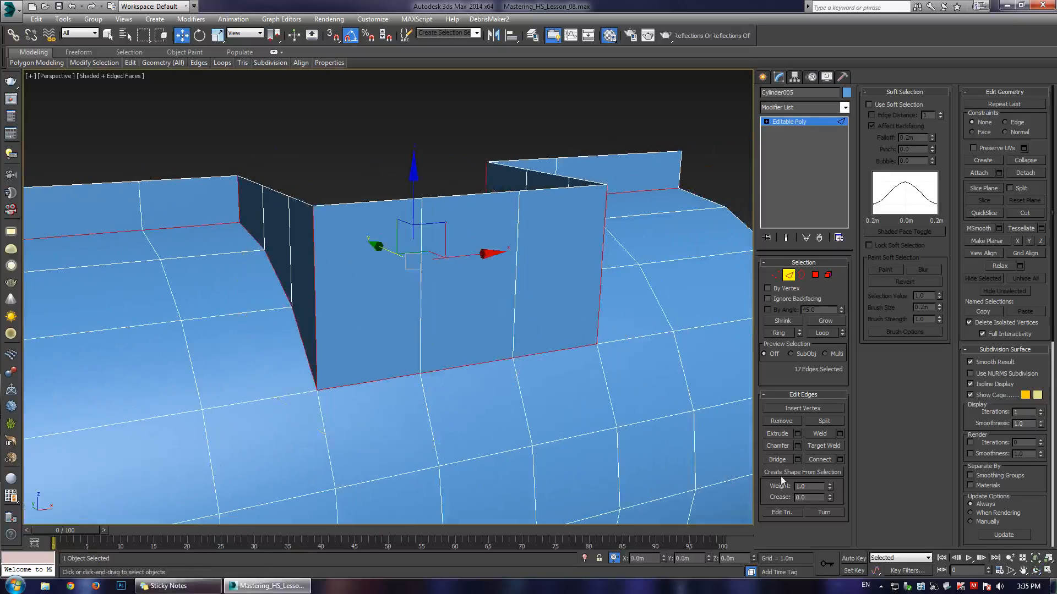
{"action": "left_click", "coordinate": [797, 446]}
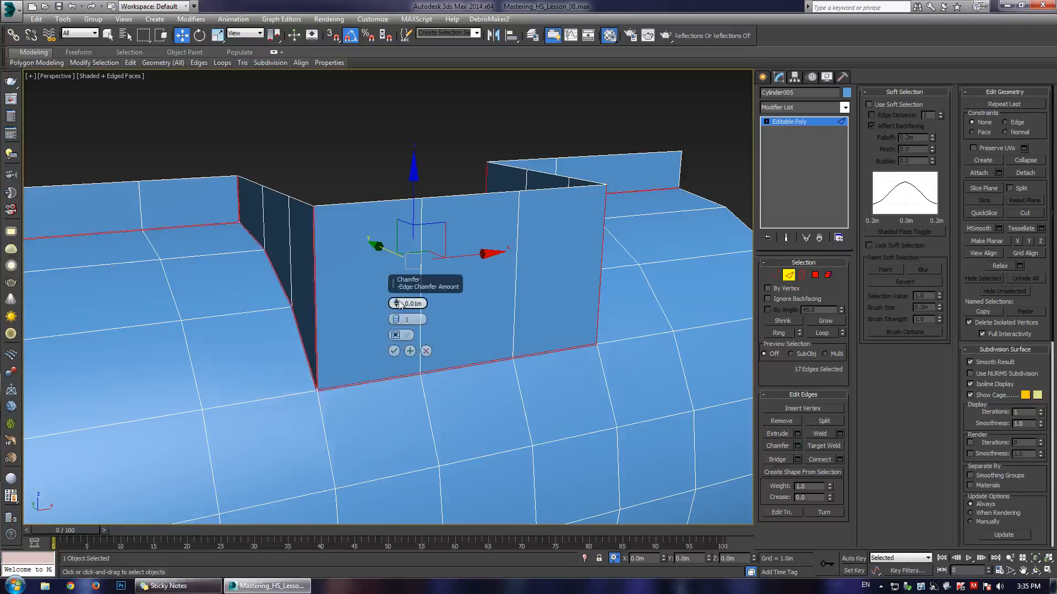
{"action": "left_click_drag", "start_coordinate": [400, 304], "coordinate": [419, 273]}
{"action": "left_click_drag", "start_coordinate": [421, 285], "coordinate": [401, 293]}
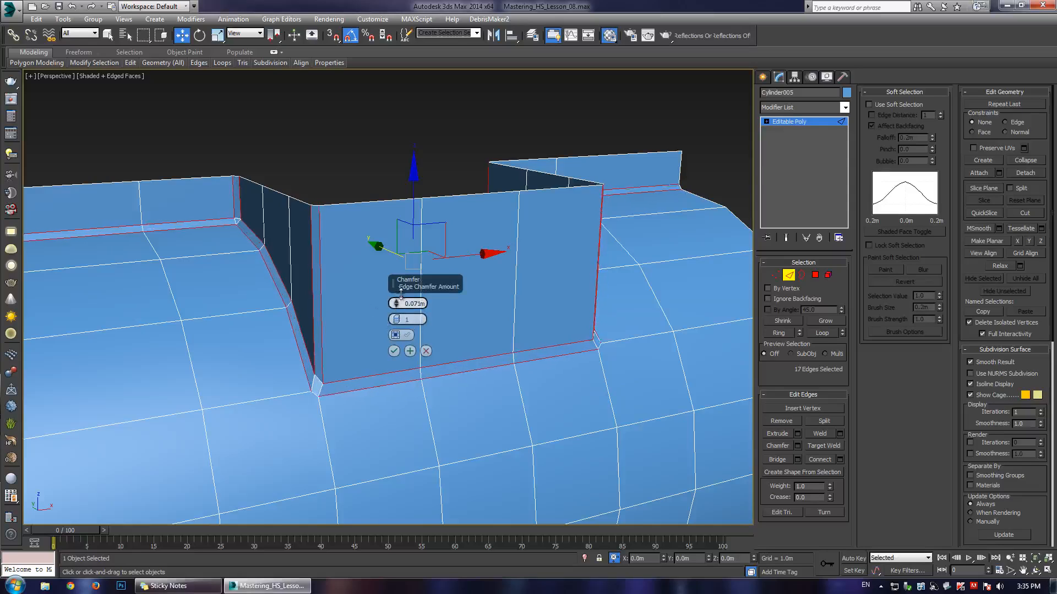
{"action": "left_click", "coordinate": [394, 351]}
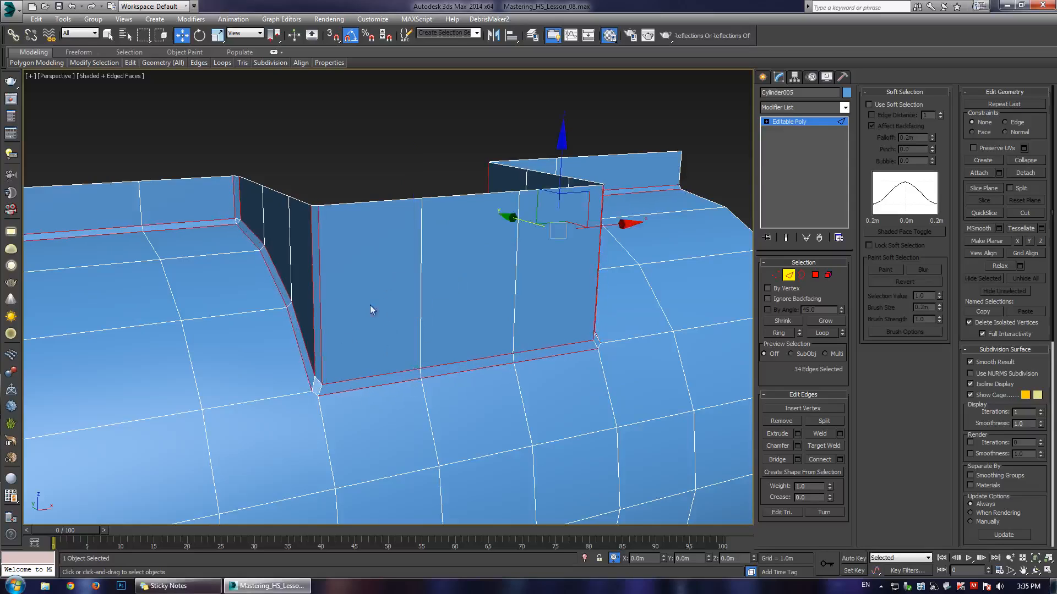
- At one inner flange corner, cut a new edge from the chamfer triangle's vertex across the flange base strip and remove the triangle's adjoining edge
{"action": "middle_click_drag", "start_coordinate": [189, 225], "coordinate": [426, 347]}
{"action": "scroll", "coordinate": [422, 296], "scroll_direction": "up", "scroll_amount": 5}
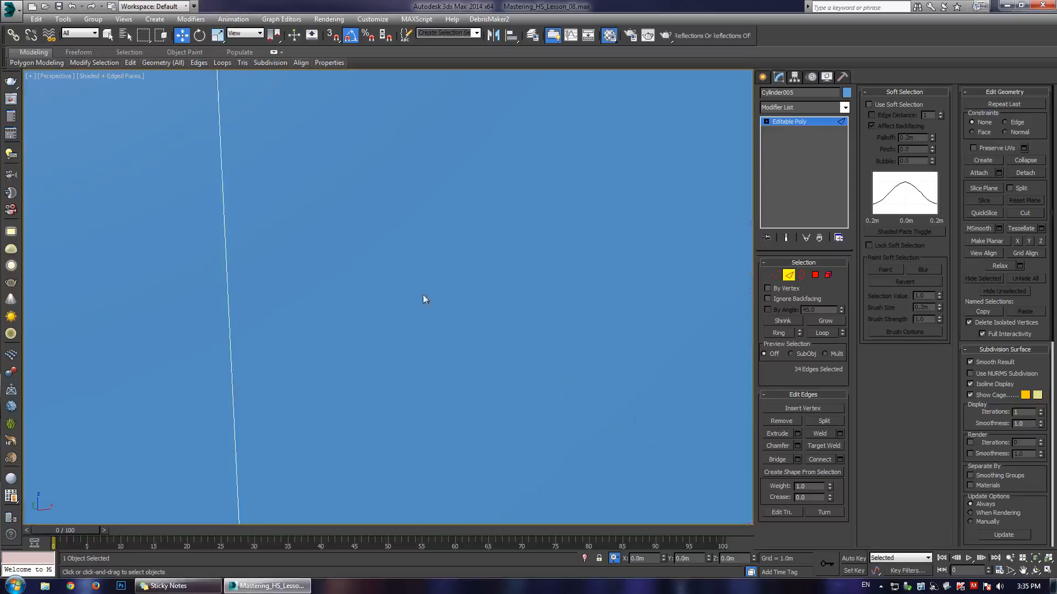
{"action": "scroll", "coordinate": [434, 306], "scroll_direction": "down", "scroll_amount": 5}
{"action": "key", "text": "1"}
{"action": "left_click_drag", "start_coordinate": [521, 336], "coordinate": [489, 308]}
{"action": "key", "text": "z"}
{"action": "middle_click_drag", "start_coordinate": [435, 301], "coordinate": [431, 306], "text": "alt"}
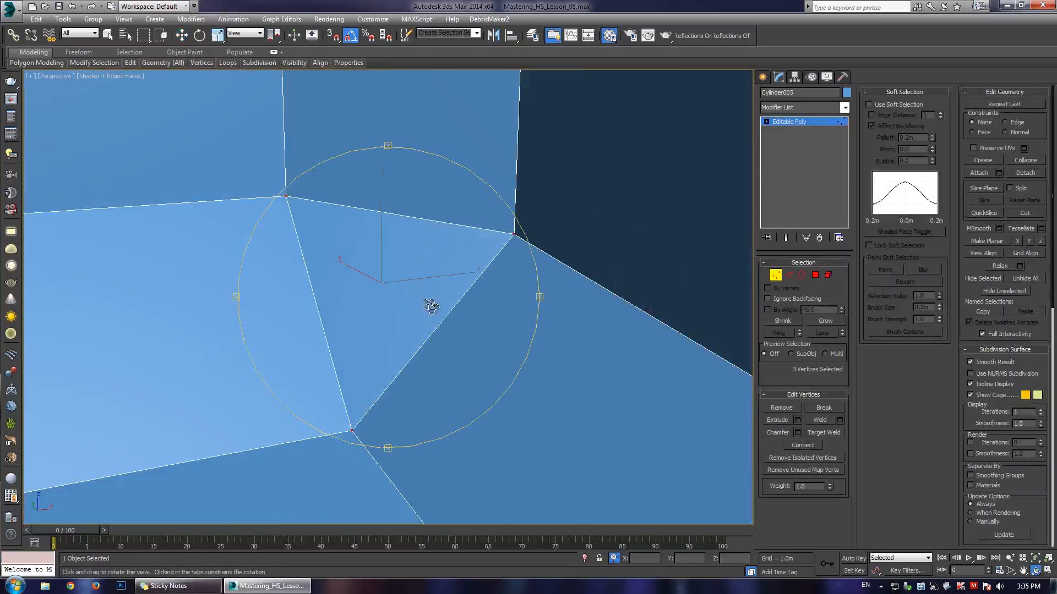
{"action": "middle_click_drag", "start_coordinate": [350, 285], "coordinate": [325, 259], "text": "alt"}
{"action": "key", "text": "alt+c"}
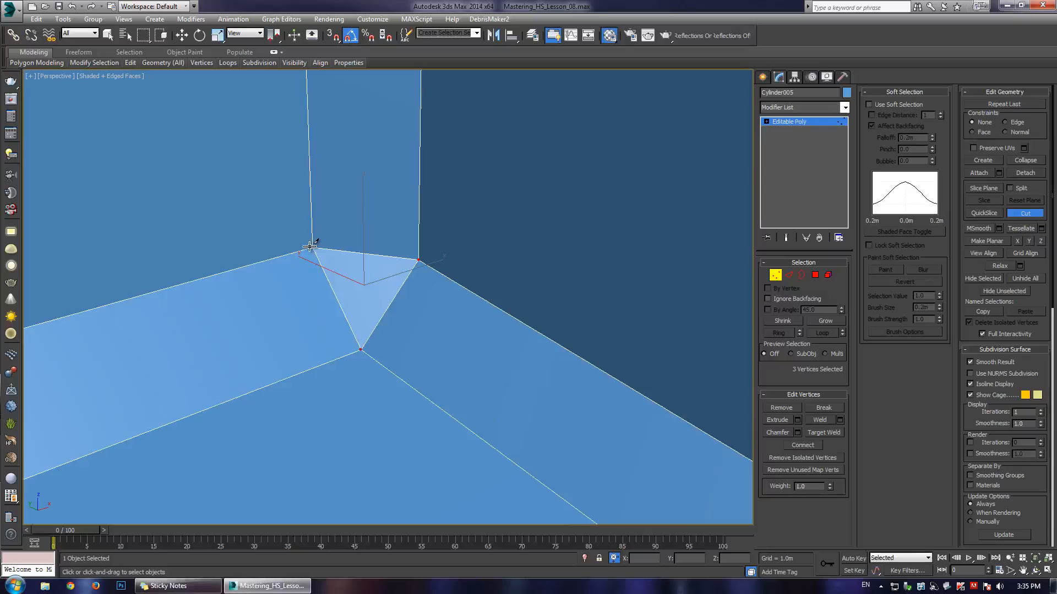
{"action": "left_click", "coordinate": [311, 247]}
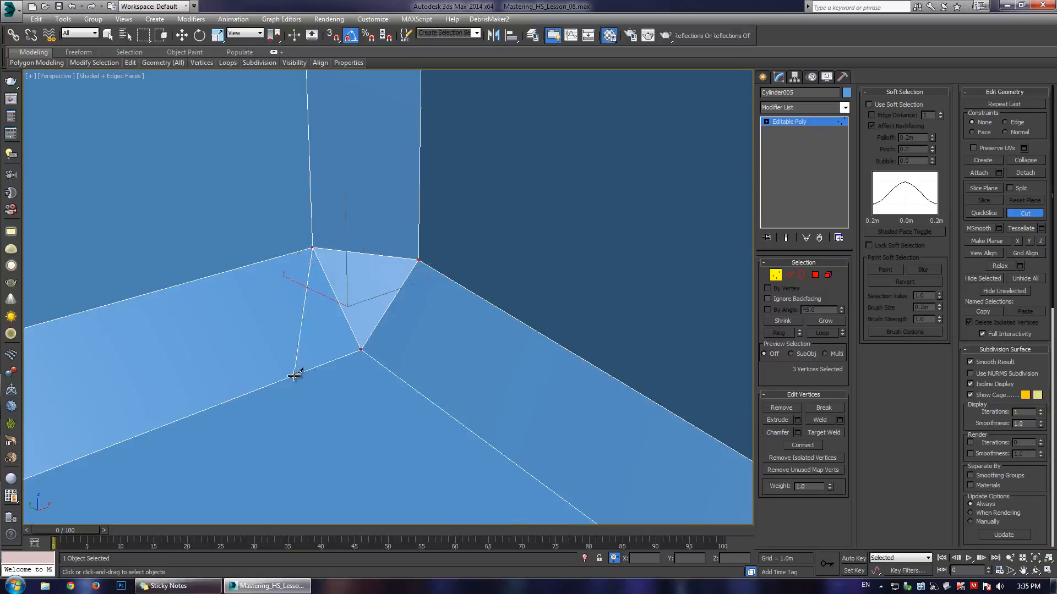
{"action": "key", "text": "2"}
{"action": "left_click", "coordinate": [337, 299]}
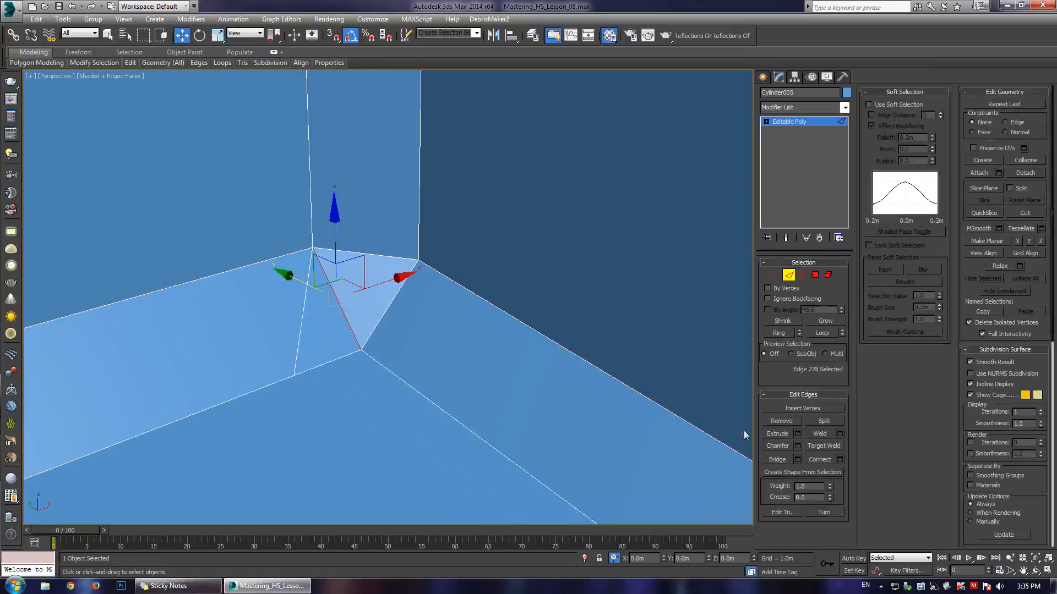
{"action": "left_click", "coordinate": [781, 421]}
- At the other inner flange corner, cut an edge from the chamfer triangle's vertex across the base strip and remove the triangle's adjoining edge
{"action": "scroll", "coordinate": [334, 294], "scroll_direction": "down", "scroll_amount": 4}
{"action": "key", "text": "ctrl+r"}
{"action": "left_click_drag", "start_coordinate": [387, 309], "coordinate": [339, 321]}
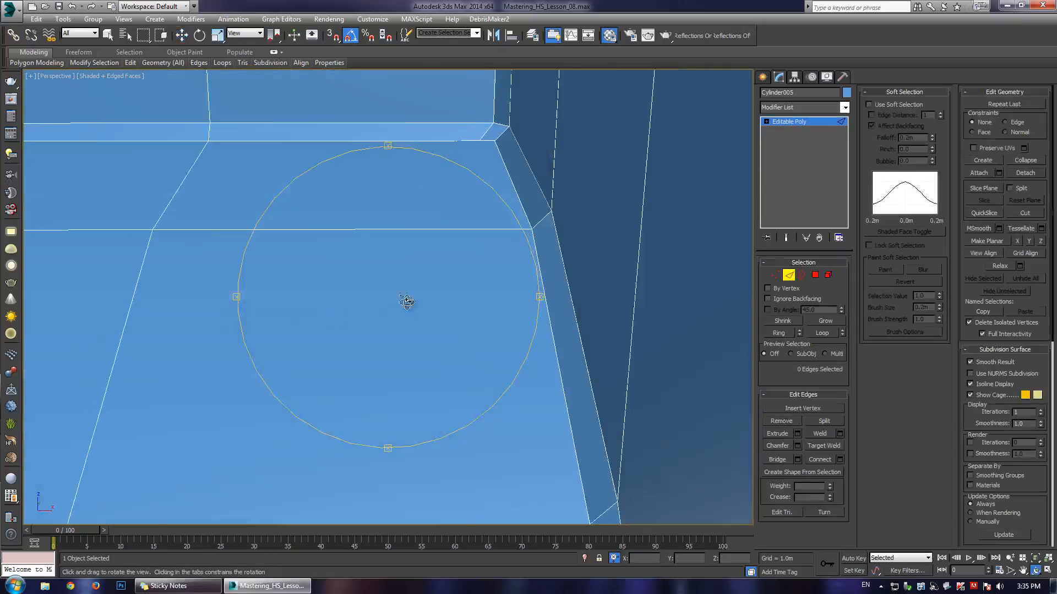
{"action": "scroll", "coordinate": [407, 302], "scroll_direction": "down", "scroll_amount": 4}
{"action": "middle_click_drag", "start_coordinate": [519, 289], "coordinate": [191, 292]}
{"action": "left_click_drag", "start_coordinate": [324, 250], "coordinate": [280, 293]}
{"action": "scroll", "coordinate": [333, 261], "scroll_direction": "up", "scroll_amount": 5}
{"action": "right_click", "coordinate": [359, 249]}
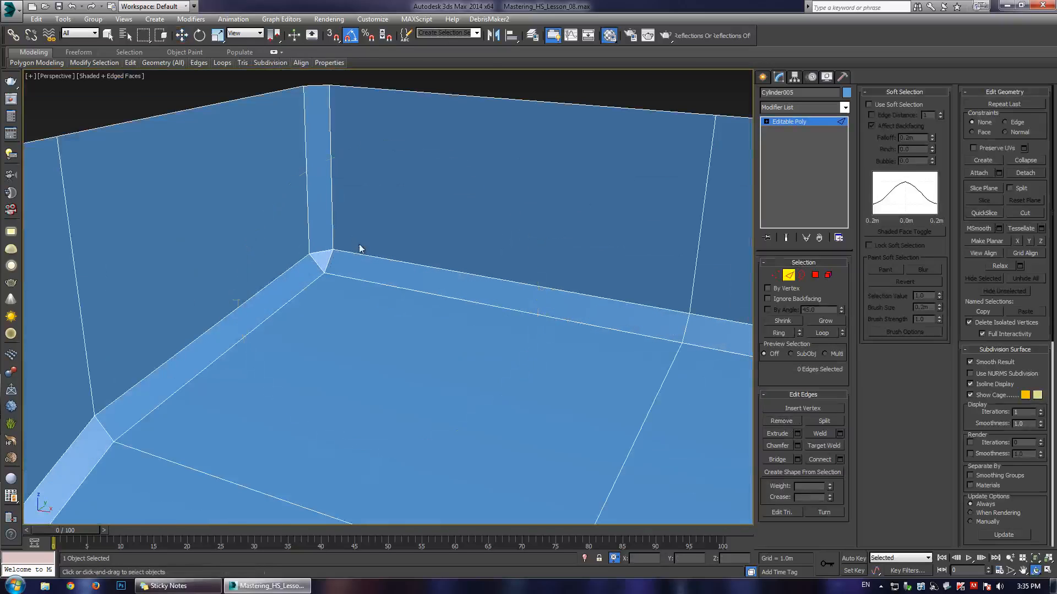
{"action": "key", "text": "1"}
{"action": "key", "text": "alt+c"}
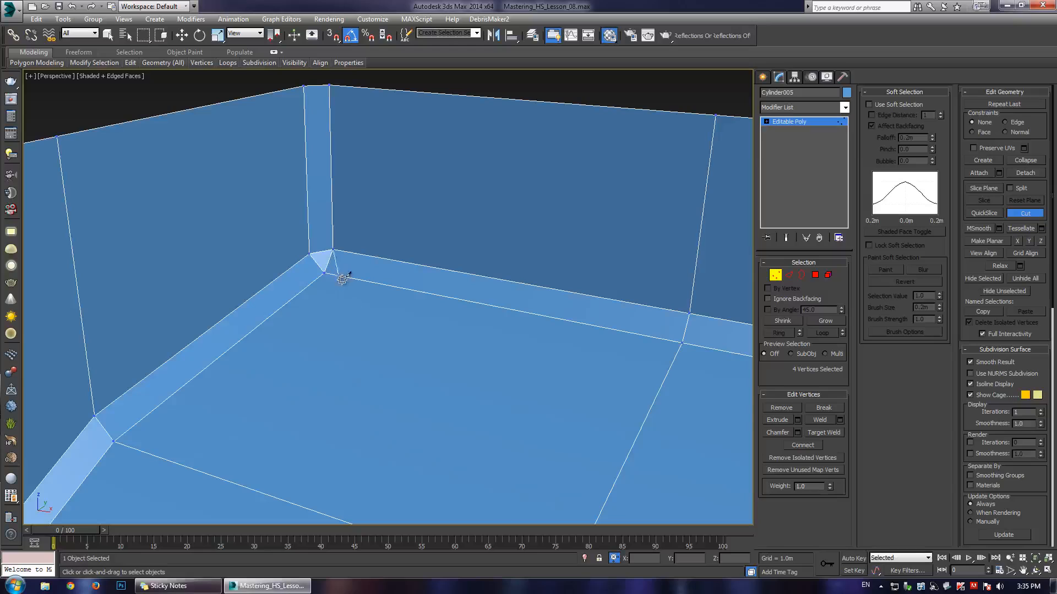
{"action": "key", "text": "2"}
{"action": "left_click", "coordinate": [329, 262]}
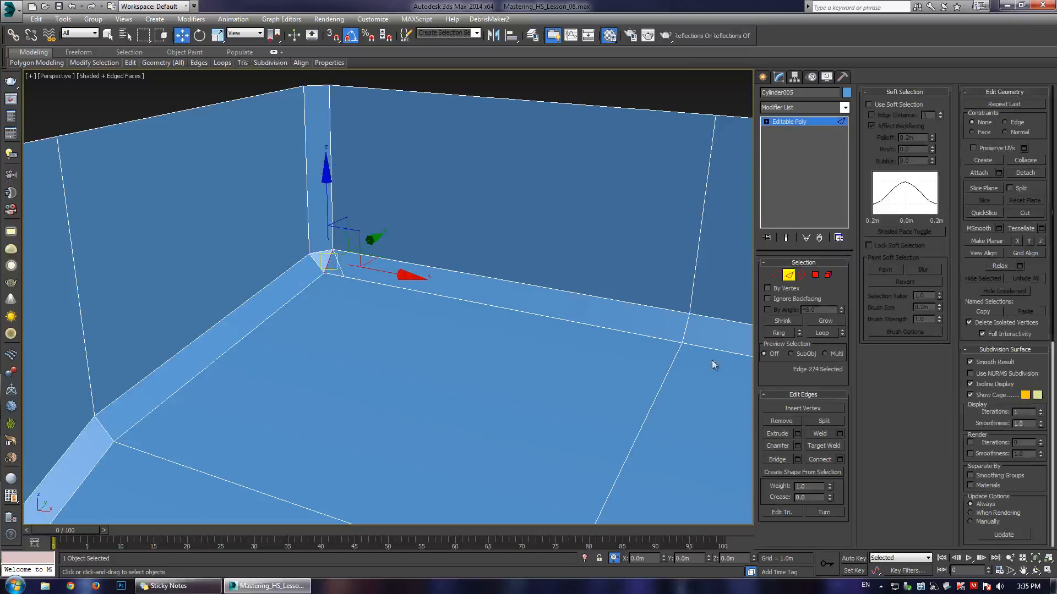
{"action": "left_click", "coordinate": [766, 420]}
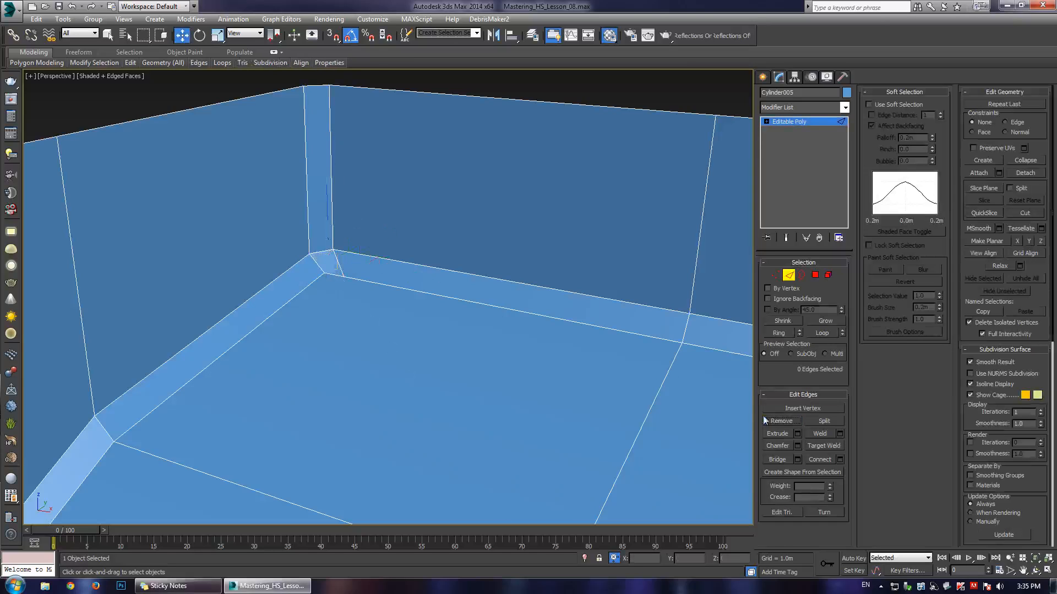
- Select the ring of edges across the base chamfer strip and examine how it runs around the block and flange corners
{"action": "left_click", "coordinate": [338, 267]}
{"action": "key", "text": "alt+r"}
{"action": "scroll", "coordinate": [342, 267], "scroll_direction": "down", "scroll_amount": 4}
{"action": "middle_click_drag", "start_coordinate": [342, 267], "coordinate": [361, 295], "text": "alt"}
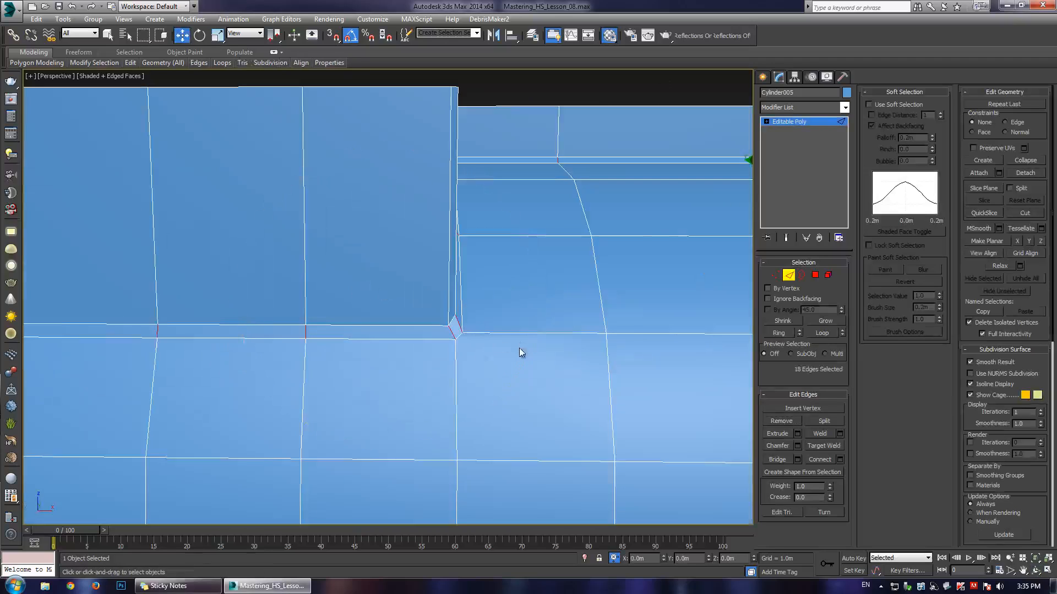
{"action": "middle_click_drag", "start_coordinate": [455, 226], "coordinate": [519, 184], "text": "alt"}
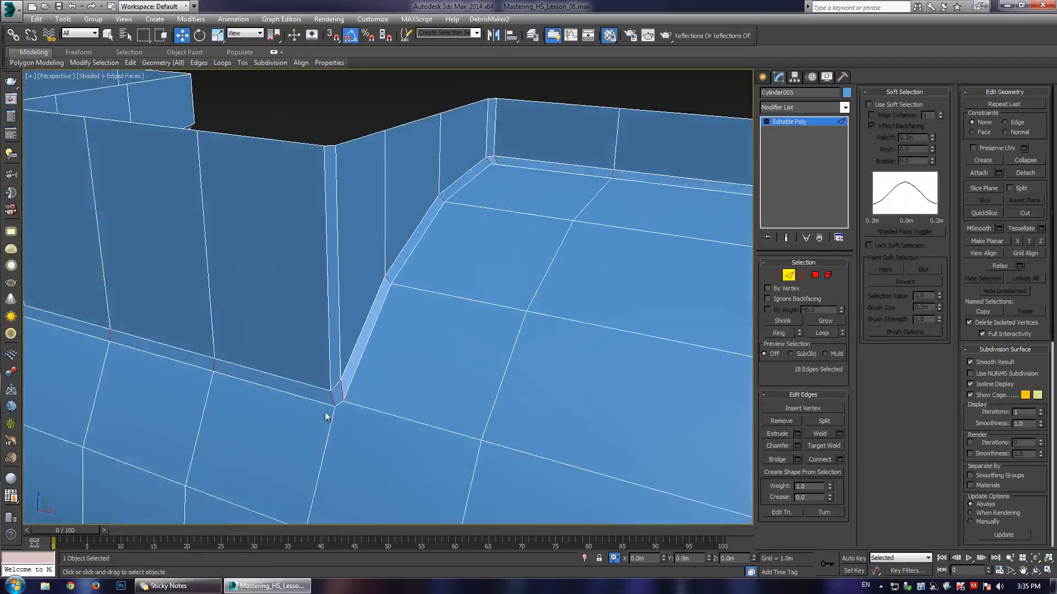
{"action": "scroll", "coordinate": [348, 238], "scroll_direction": "down", "scroll_amount": 5}
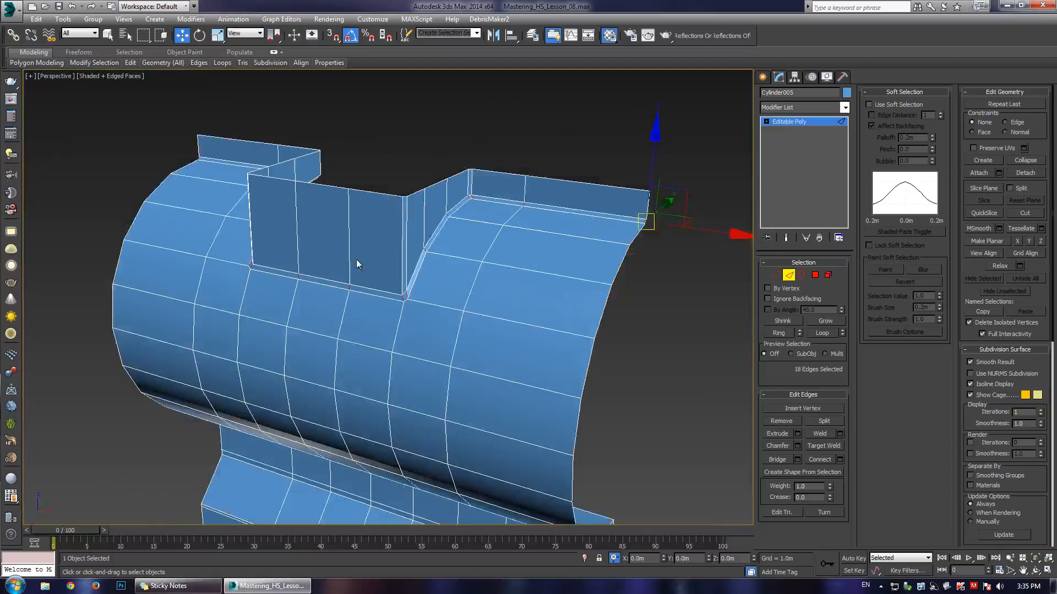
- Select the top border edges of the flange and block walls and inspect the open corner at the block
{"action": "middle_click_drag", "start_coordinate": [355, 263], "coordinate": [421, 225], "text": "alt"}
{"action": "double_click", "coordinate": [322, 191]}
{"action": "scroll", "coordinate": [340, 275], "scroll_direction": "up", "scroll_amount": 3}
{"action": "scroll", "coordinate": [360, 221], "scroll_direction": "up", "scroll_amount": 4}
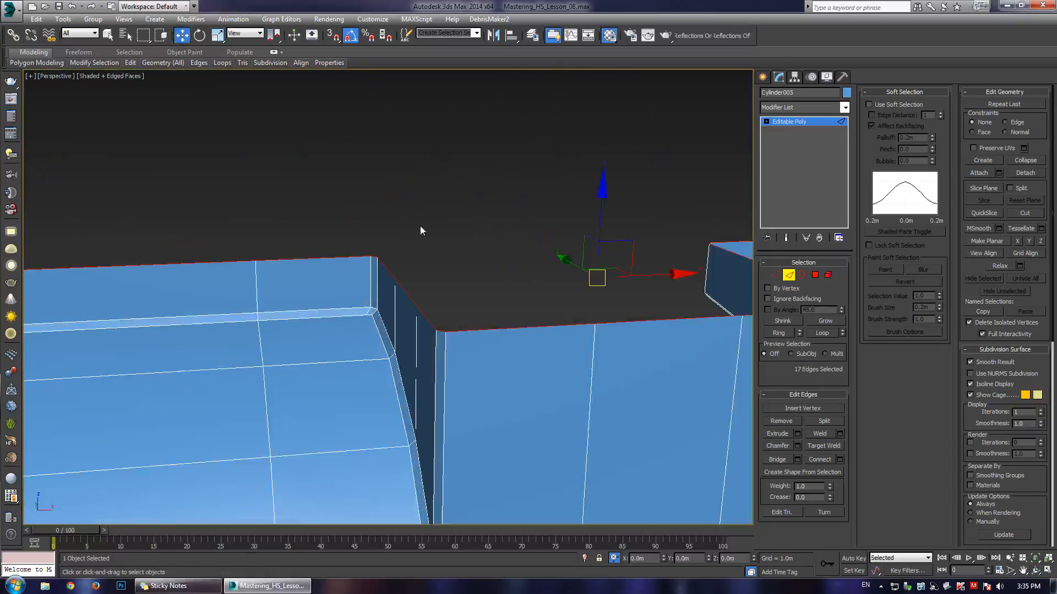
- Bridge the two facing top edges of the block's side walls nearest the flange across the opening
{"action": "scroll", "coordinate": [347, 243], "scroll_direction": "down", "scroll_amount": 3}
{"action": "middle_click_drag", "start_coordinate": [346, 243], "coordinate": [364, 274], "text": "alt"}
{"action": "left_click", "coordinate": [279, 244]}
{"action": "key", "text": "w"}
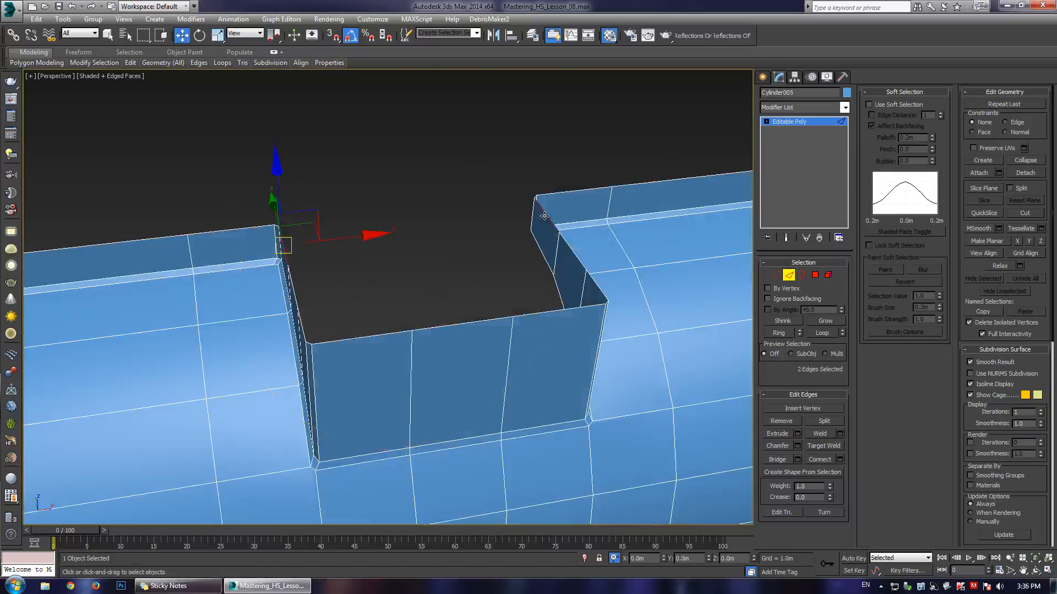
{"action": "left_click", "coordinate": [780, 459]}
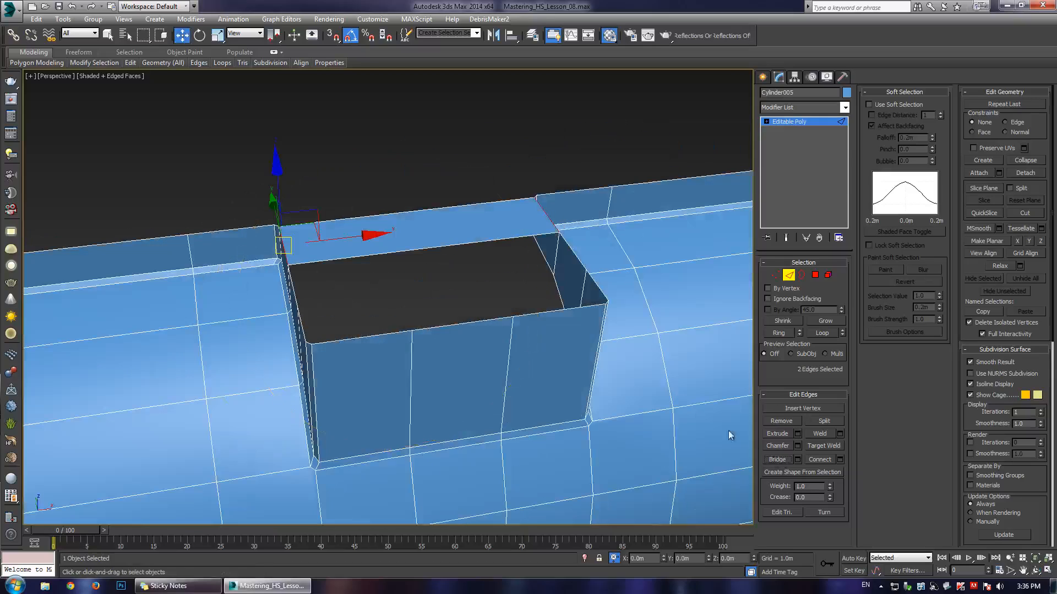
- Cap the remaining open border on top of the block
{"action": "middle_click_drag", "start_coordinate": [304, 277], "coordinate": [379, 273], "text": "alt"}
{"action": "key", "text": "3"}
{"action": "left_click", "coordinate": [425, 261]}
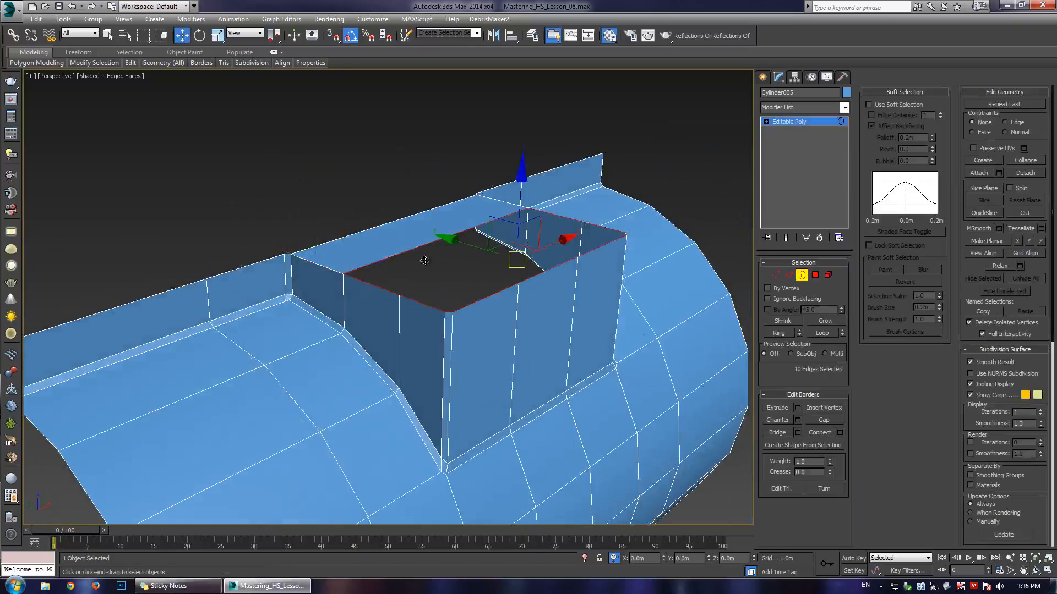
{"action": "left_click", "coordinate": [836, 421]}
- Inset the two polygons on top of the block together by 0.226 m
{"action": "middle_click_drag", "start_coordinate": [489, 242], "coordinate": [420, 271], "text": "alt"}
{"action": "key", "text": "4"}
{"action": "left_click", "coordinate": [369, 283]}
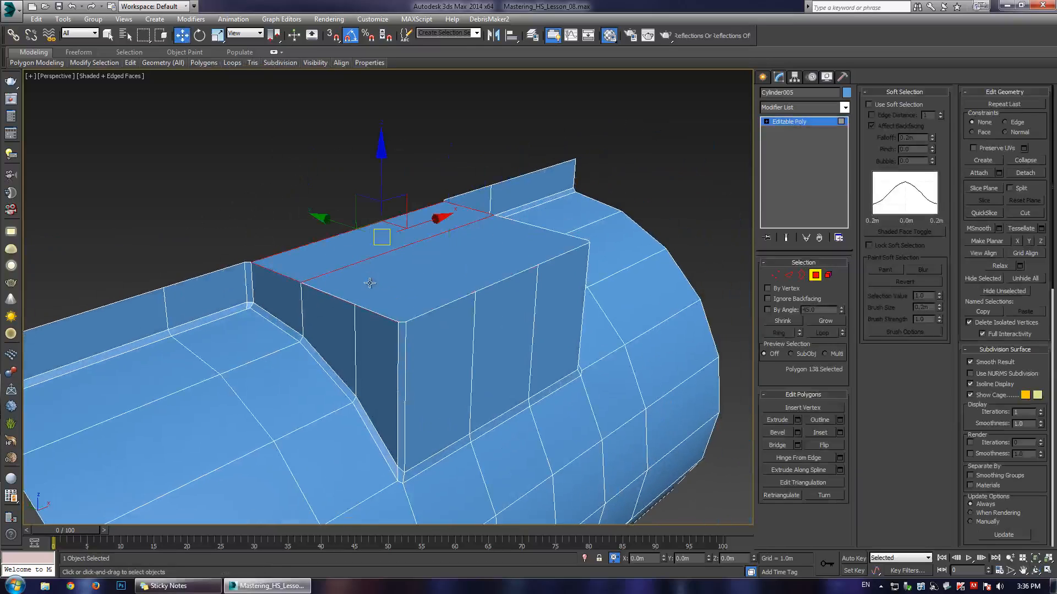
{"action": "left_click", "coordinate": [369, 283], "text": "ctrl"}
{"action": "left_click", "coordinate": [840, 433]}
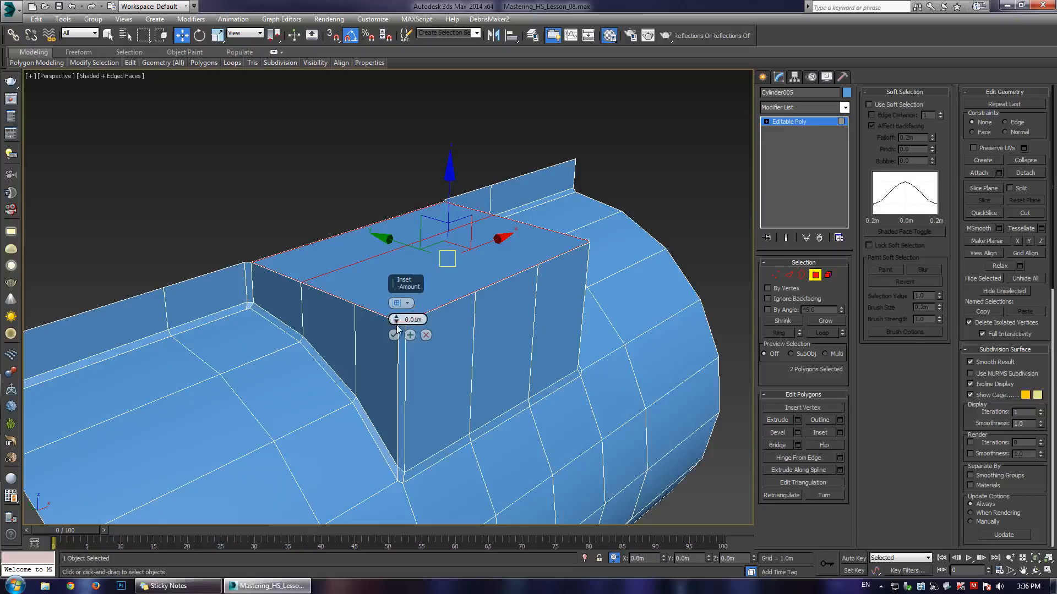
{"action": "left_click_drag", "start_coordinate": [395, 319], "coordinate": [409, 226]}
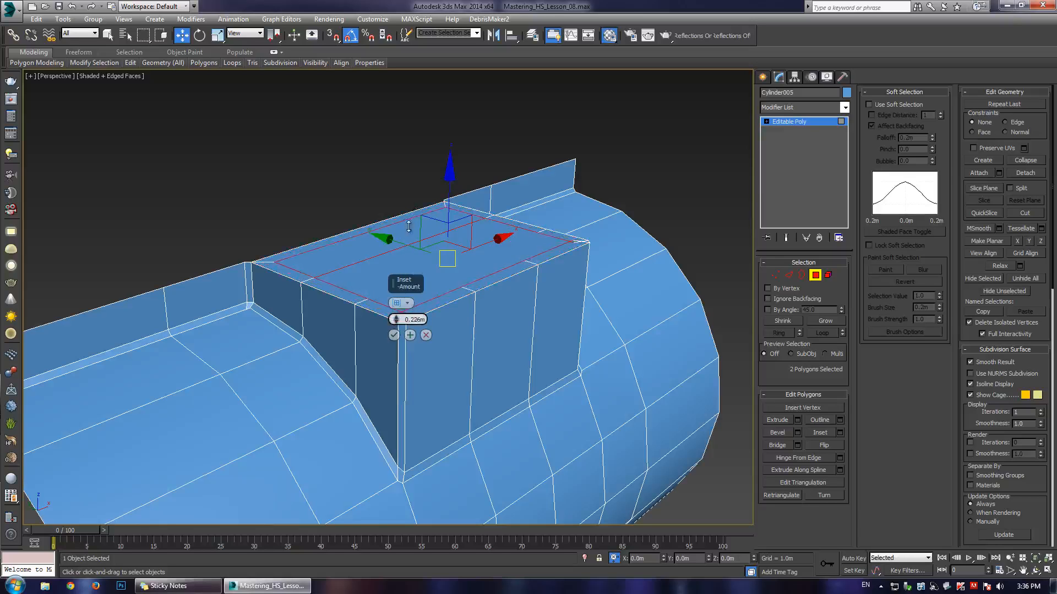
{"action": "left_click", "coordinate": [394, 335]}
- Delete the narrow inset polygon along the block top's open rear edge, between the two flange ends
{"action": "middle_click_drag", "start_coordinate": [394, 335], "coordinate": [476, 214], "text": "alt"}
{"action": "key", "text": "4"}
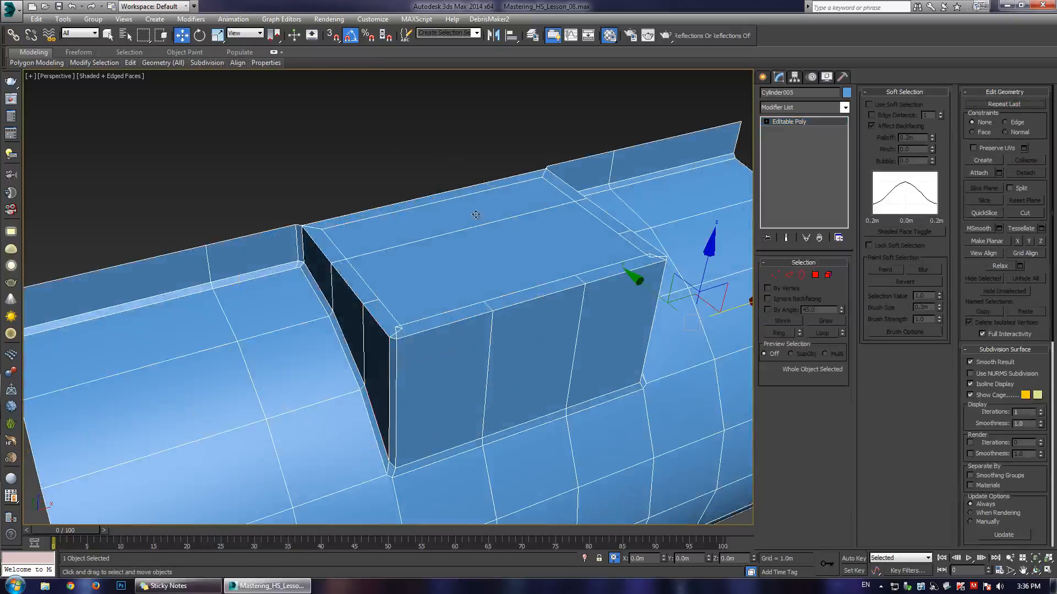
{"action": "key", "text": "4"}
{"action": "left_click", "coordinate": [374, 213]}
{"action": "key", "text": "Delete"}
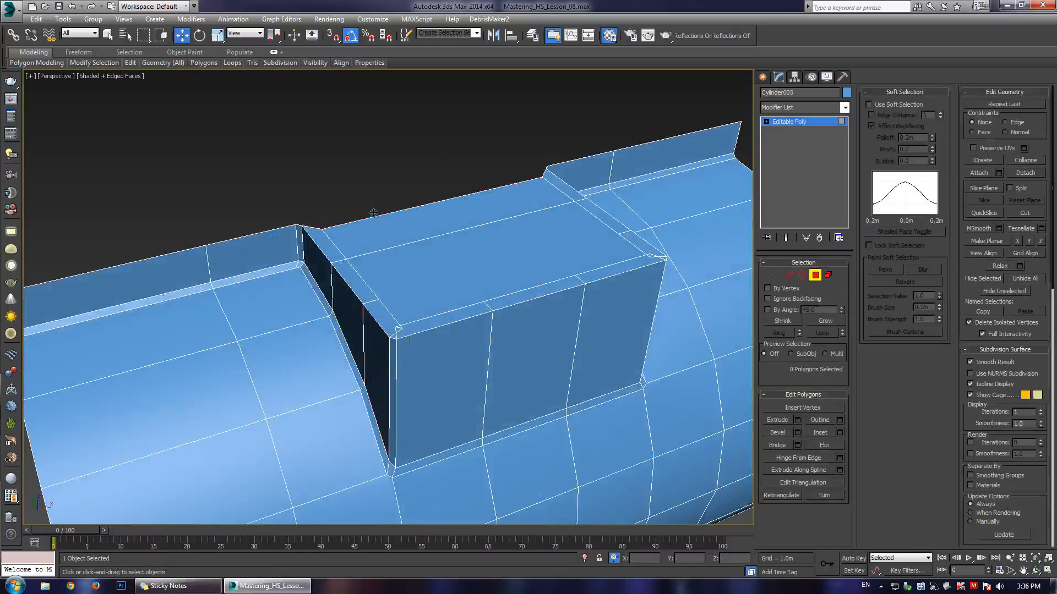
- Make the four vertices at the block top's two rear corners planar in Y and move them about 0.157 m along Y to meet the flange line
{"action": "middle_click_drag", "start_coordinate": [359, 228], "coordinate": [368, 288]}
{"action": "key", "text": "1"}
{"action": "left_click_drag", "start_coordinate": [247, 239], "coordinate": [270, 252]}
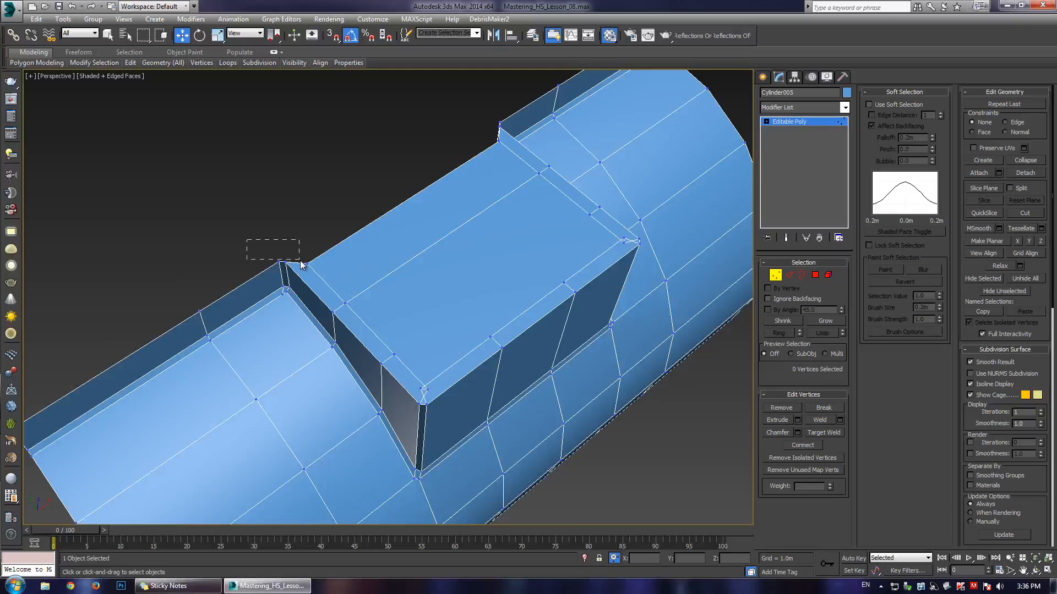
{"action": "left_click_drag", "start_coordinate": [325, 275], "coordinate": [329, 275]}
{"action": "middle_click_drag", "start_coordinate": [330, 275], "coordinate": [300, 296], "text": "alt"}
{"action": "left_click", "coordinate": [284, 272]}
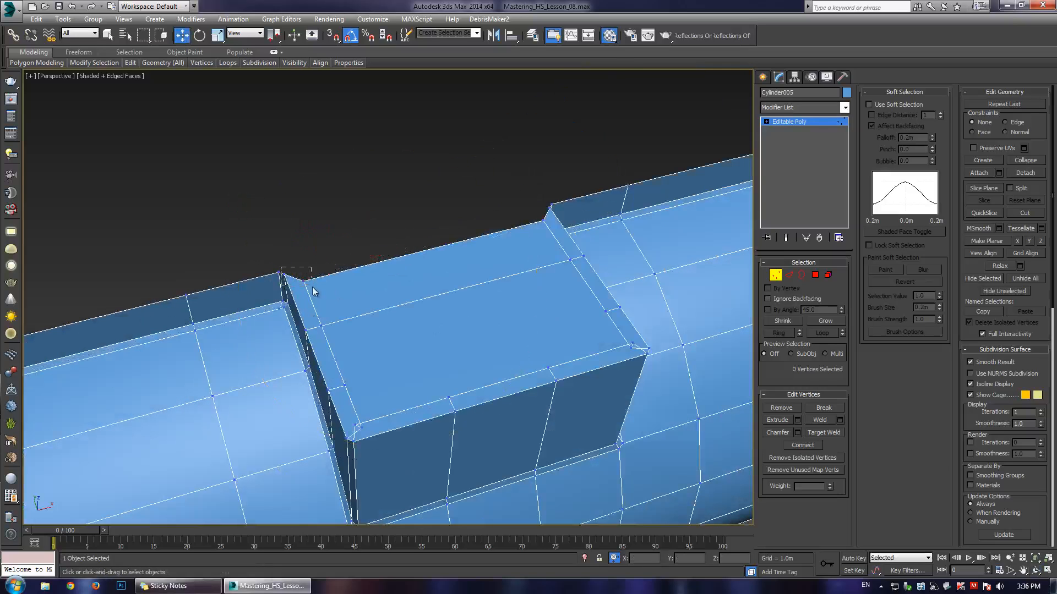
{"action": "left_click_drag", "start_coordinate": [313, 290], "coordinate": [313, 290]}
{"action": "middle_click_drag", "start_coordinate": [313, 290], "coordinate": [384, 234], "text": "alt"}
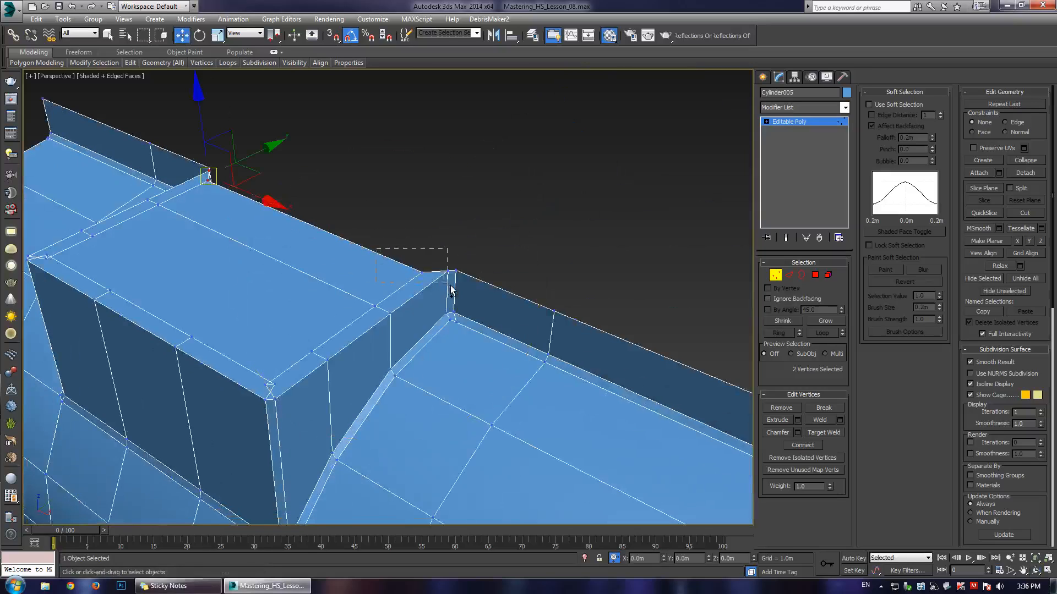
{"action": "left_click_drag", "start_coordinate": [450, 286], "coordinate": [450, 286], "text": "ctrl"}
{"action": "middle_click_drag", "start_coordinate": [450, 286], "coordinate": [743, 276], "text": "alt"}
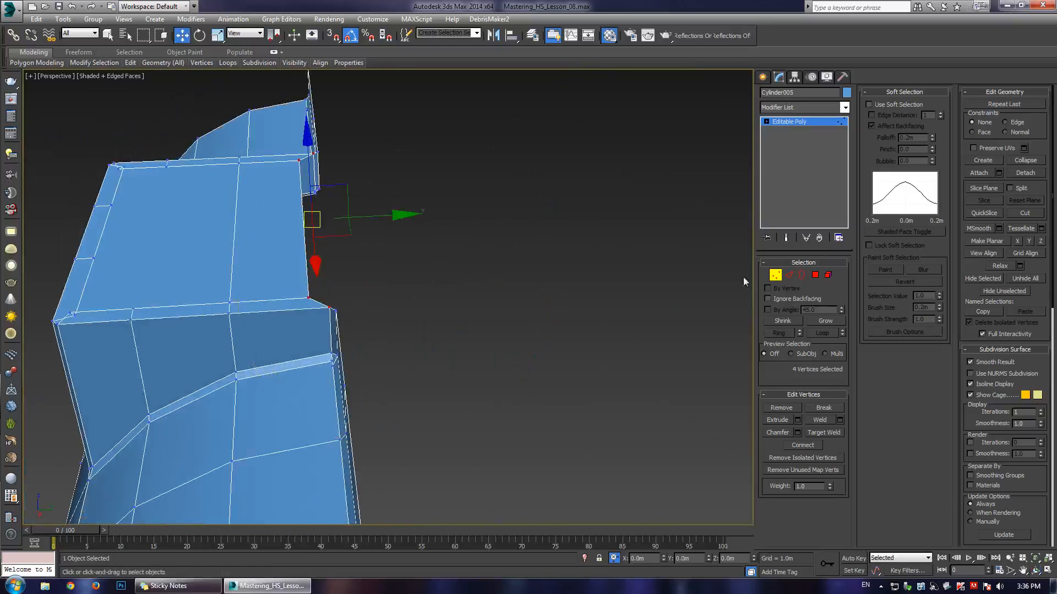
{"action": "left_click", "coordinate": [1018, 241]}
{"action": "scroll", "coordinate": [358, 209], "scroll_direction": "up", "scroll_amount": 2}
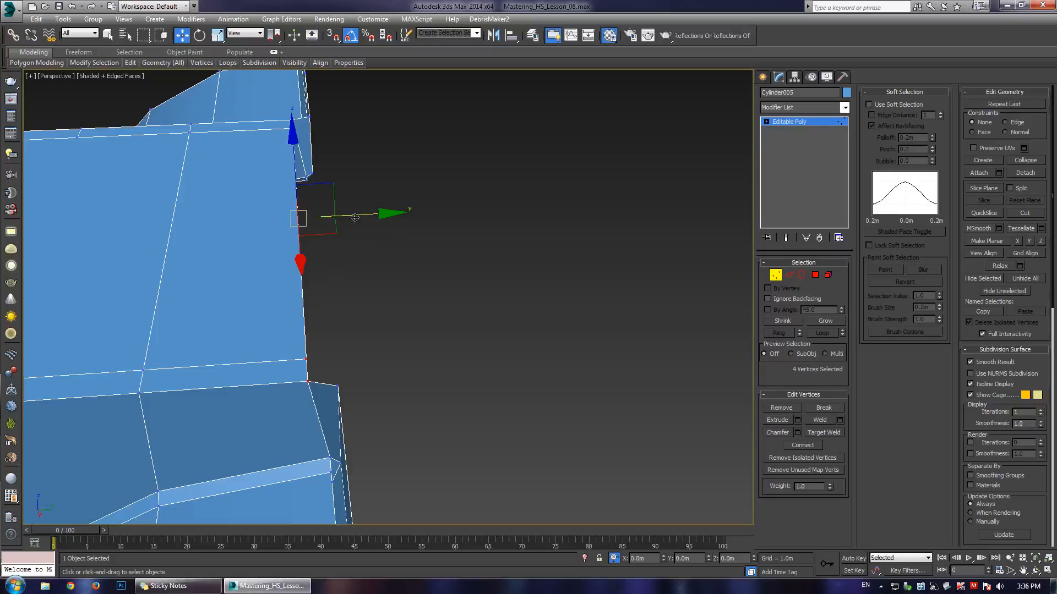
{"action": "left_click_drag", "start_coordinate": [355, 217], "coordinate": [376, 221]}
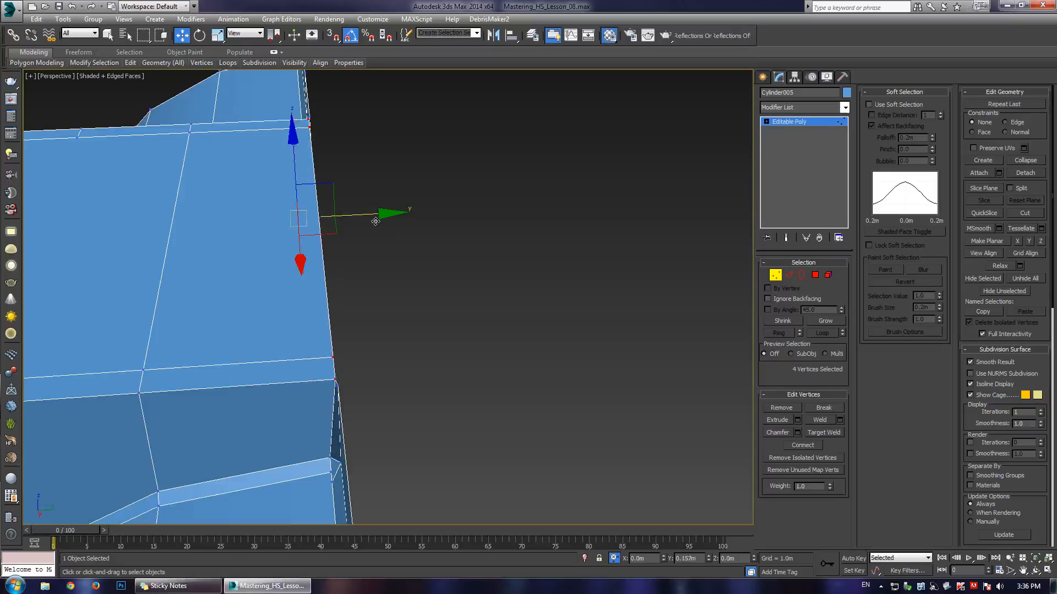
- Select only the straight row of rear top edges along both flanges and the block, and move it upward along Z
{"action": "middle_click_drag", "start_coordinate": [346, 243], "coordinate": [388, 221], "text": "alt"}
{"action": "key", "text": "2"}
{"action": "double_click", "coordinate": [403, 227]}
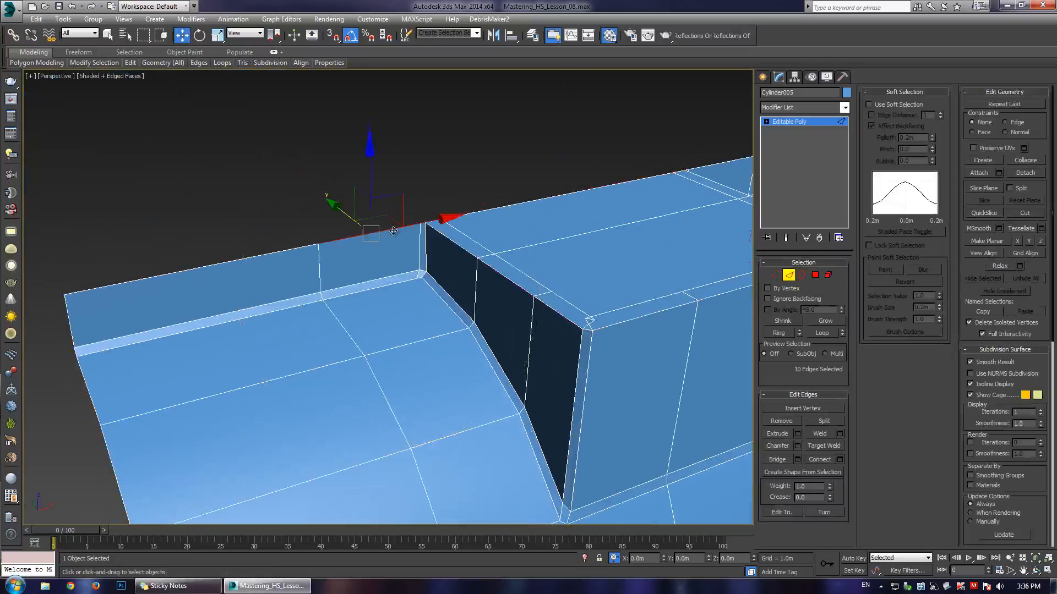
{"action": "middle_click_drag", "start_coordinate": [512, 206], "coordinate": [337, 261]}
{"action": "double_click", "coordinate": [309, 265], "text": "ctrl"}
{"action": "scroll", "coordinate": [396, 267], "scroll_direction": "down", "scroll_amount": 5}
{"action": "left_click_drag", "start_coordinate": [598, 268], "coordinate": [612, 265], "text": "alt"}
{"action": "middle_click_drag", "start_coordinate": [302, 285], "coordinate": [363, 288], "text": "alt"}
{"action": "scroll", "coordinate": [336, 289], "scroll_direction": "up", "scroll_amount": 4}
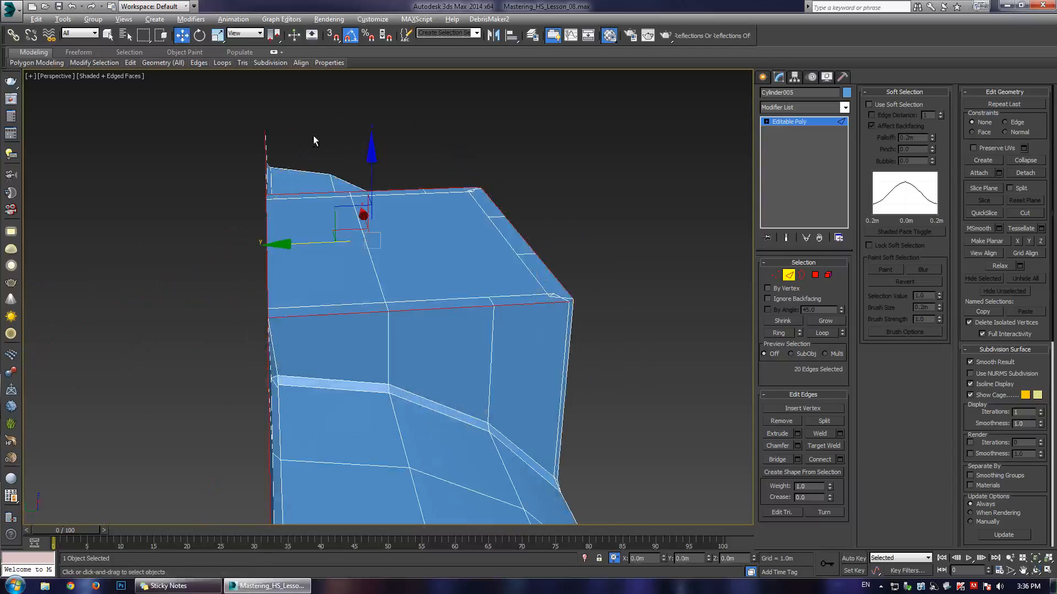
{"action": "left_click_drag", "start_coordinate": [313, 139], "coordinate": [622, 415], "text": "alt"}
{"action": "middle_click_drag", "start_coordinate": [396, 292], "coordinate": [479, 223], "text": "alt"}
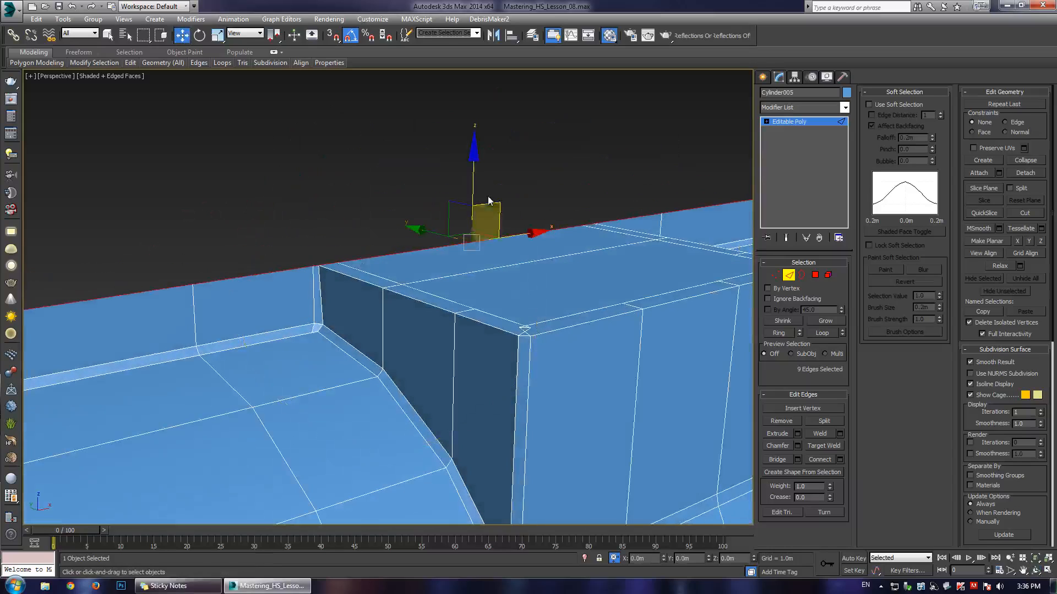
{"action": "left_click_drag", "start_coordinate": [472, 182], "coordinate": [471, 88]}
- At one front corner of the block top, reposition the two crossed inset vertices and their short edge so the corner lines run parallel
{"action": "middle_click_drag", "start_coordinate": [473, 243], "coordinate": [390, 331]}
{"action": "scroll", "coordinate": [397, 245], "scroll_direction": "down", "scroll_amount": 2}
{"action": "scroll", "coordinate": [309, 341], "scroll_direction": "up", "scroll_amount": 5}
{"action": "key", "text": "1"}
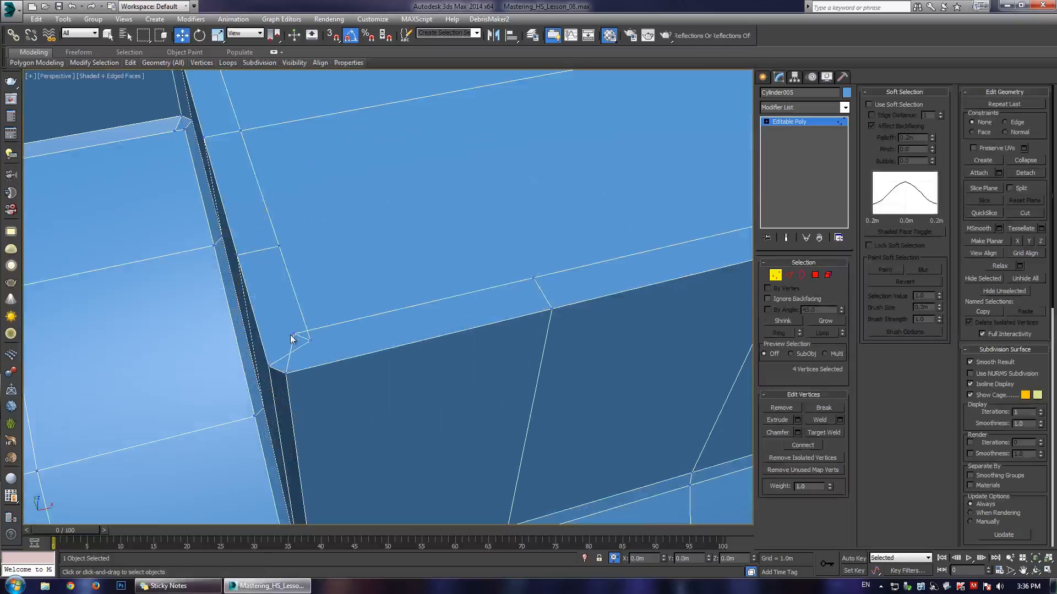
{"action": "left_click", "coordinate": [291, 337]}
{"action": "middle_click_drag", "start_coordinate": [320, 328], "coordinate": [324, 300], "text": "alt"}
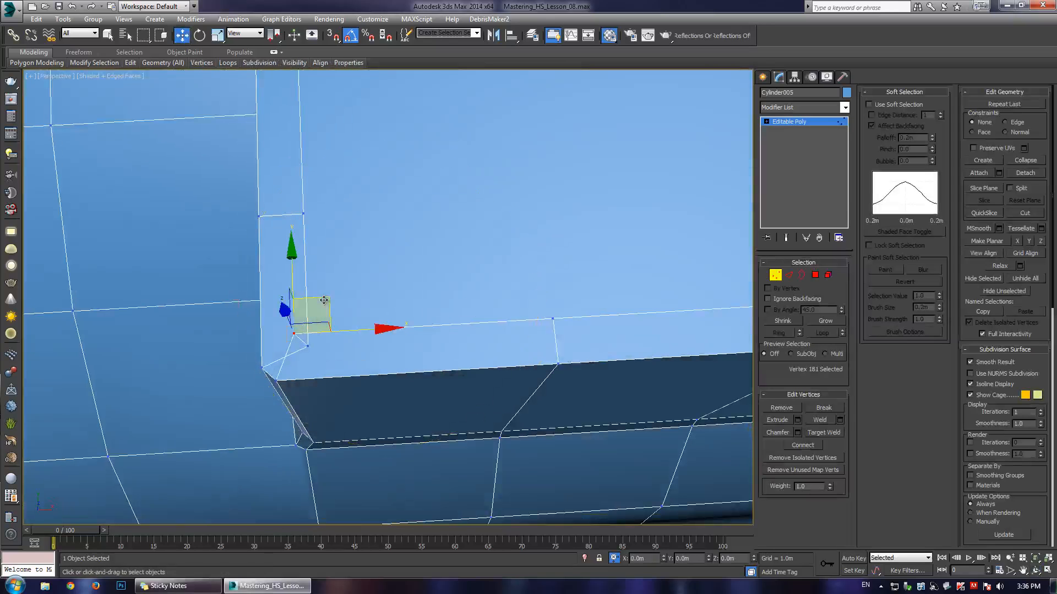
{"action": "left_click_drag", "start_coordinate": [324, 300], "coordinate": [308, 343]}
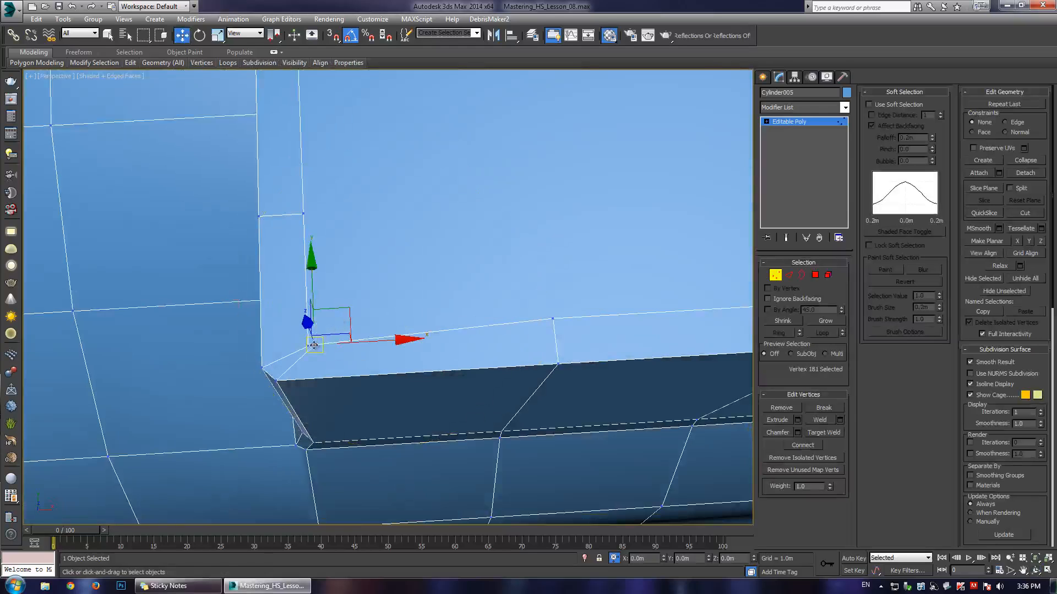
{"action": "left_click", "coordinate": [306, 346]}
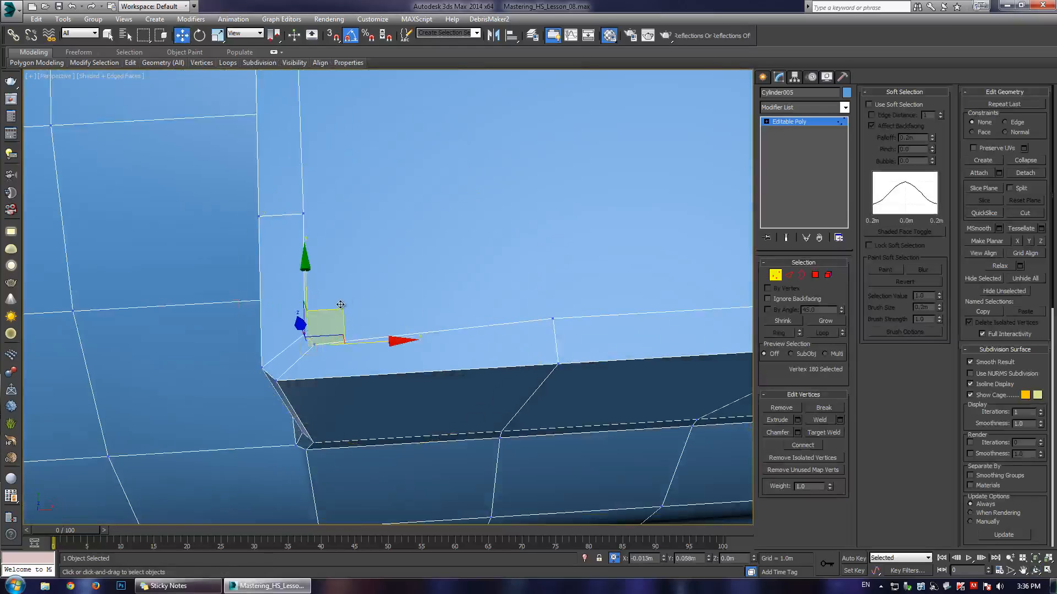
{"action": "scroll", "coordinate": [341, 305], "scroll_direction": "down", "scroll_amount": 5}
{"action": "scroll", "coordinate": [353, 268], "scroll_direction": "up", "scroll_amount": 8}
{"action": "key", "text": "2"}
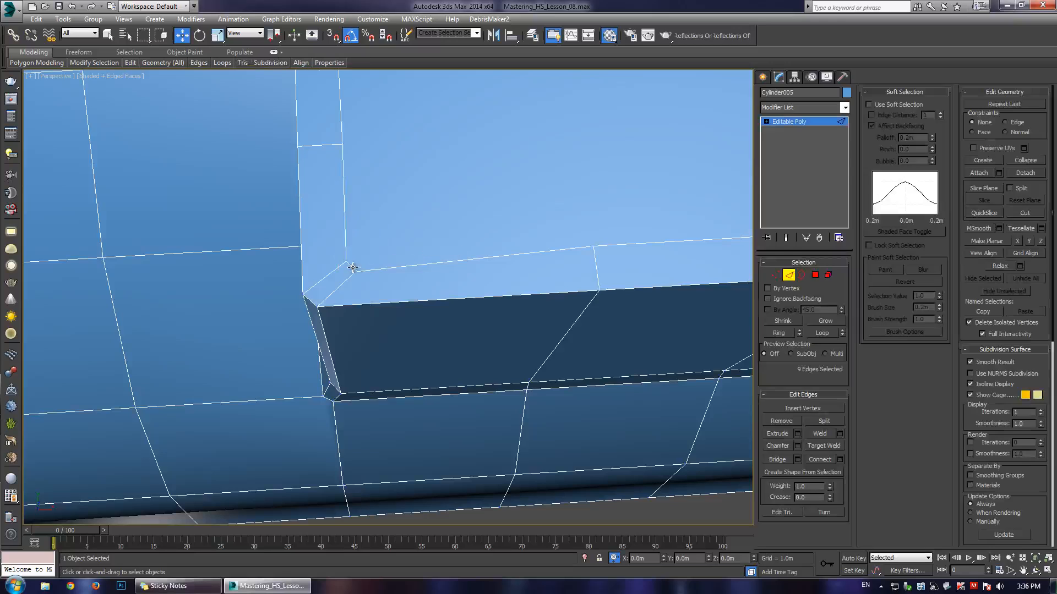
{"action": "left_click", "coordinate": [354, 268]}
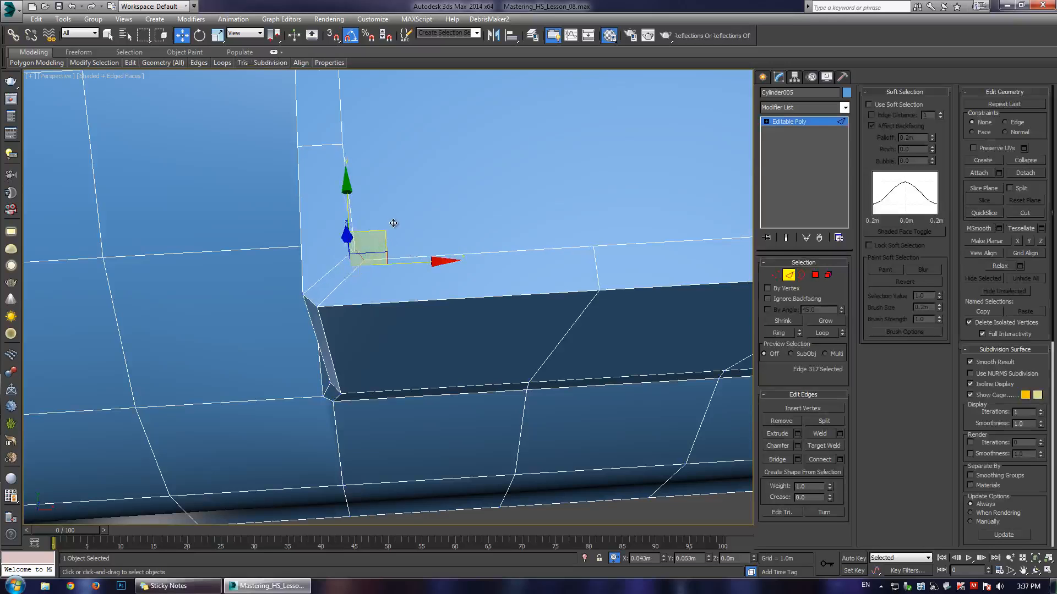
- Uncross the two inset vertices at the block top's other front corner by moving each one in line with its chamfer edge
{"action": "scroll", "coordinate": [393, 223], "scroll_direction": "down", "scroll_amount": 3}
{"action": "middle_click_drag", "start_coordinate": [572, 203], "coordinate": [175, 248]}
{"action": "key", "text": "1"}
{"action": "scroll", "coordinate": [355, 287], "scroll_direction": "up", "scroll_amount": 3}
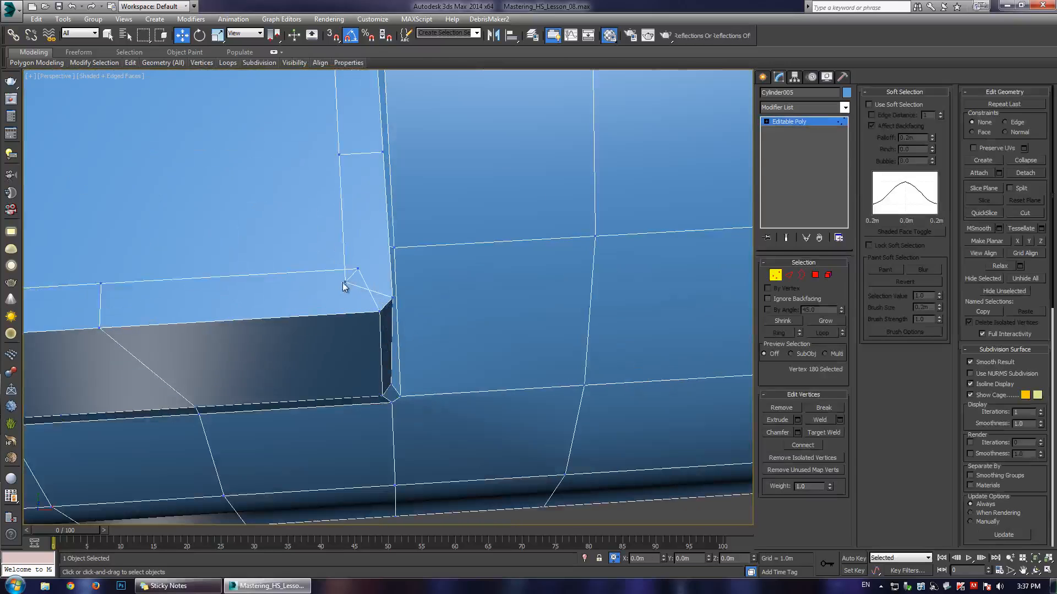
{"action": "left_click", "coordinate": [347, 281]}
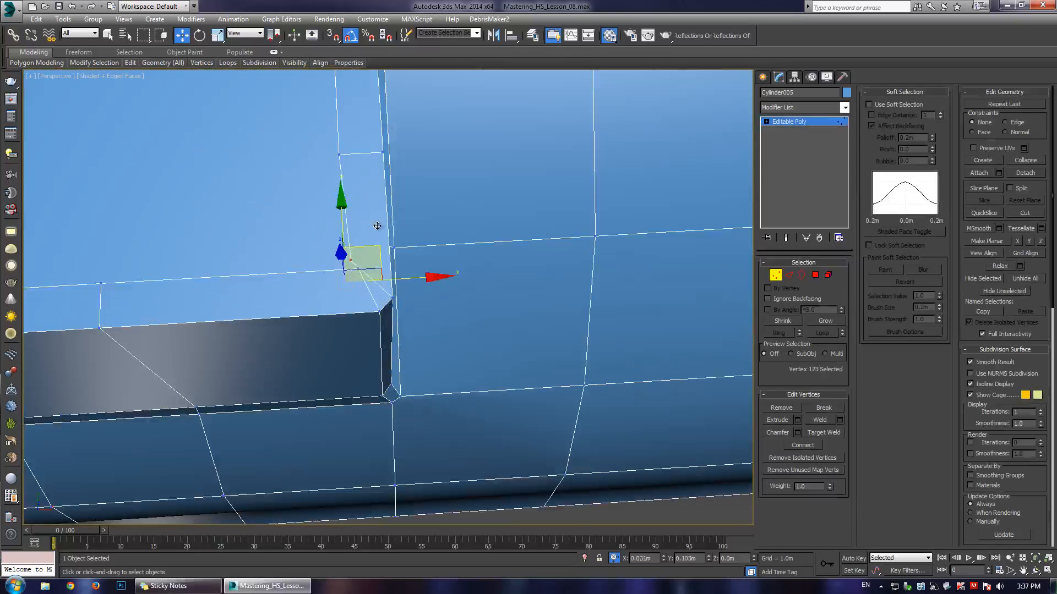
{"action": "left_click", "coordinate": [348, 274]}
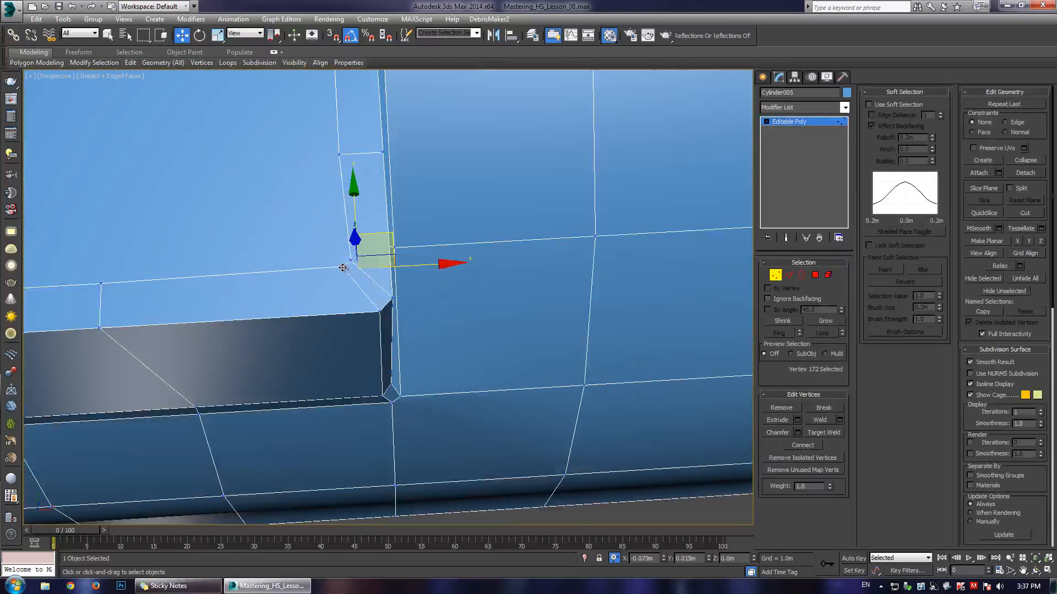
- Connect the ring of vertical edges around the block and flanges with a single segment
{"action": "scroll", "coordinate": [342, 268], "scroll_direction": "down", "scroll_amount": 5}
{"action": "middle_click_drag", "start_coordinate": [342, 268], "coordinate": [394, 289], "text": "alt"}
{"action": "key", "text": "2"}
{"action": "left_click", "coordinate": [405, 289]}
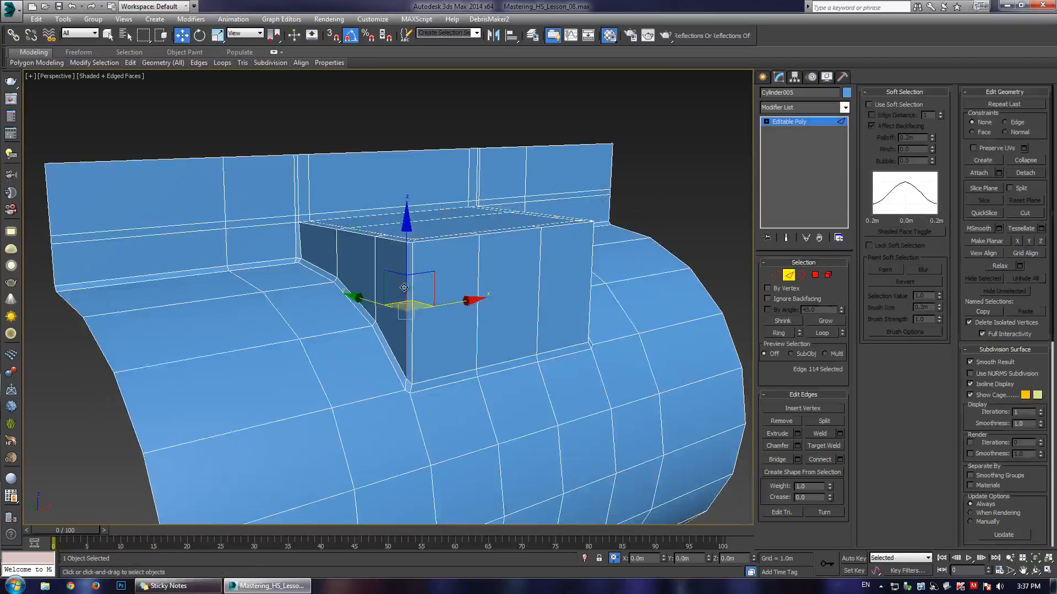
{"action": "key", "text": "alt+r"}
{"action": "left_click", "coordinate": [819, 459]}
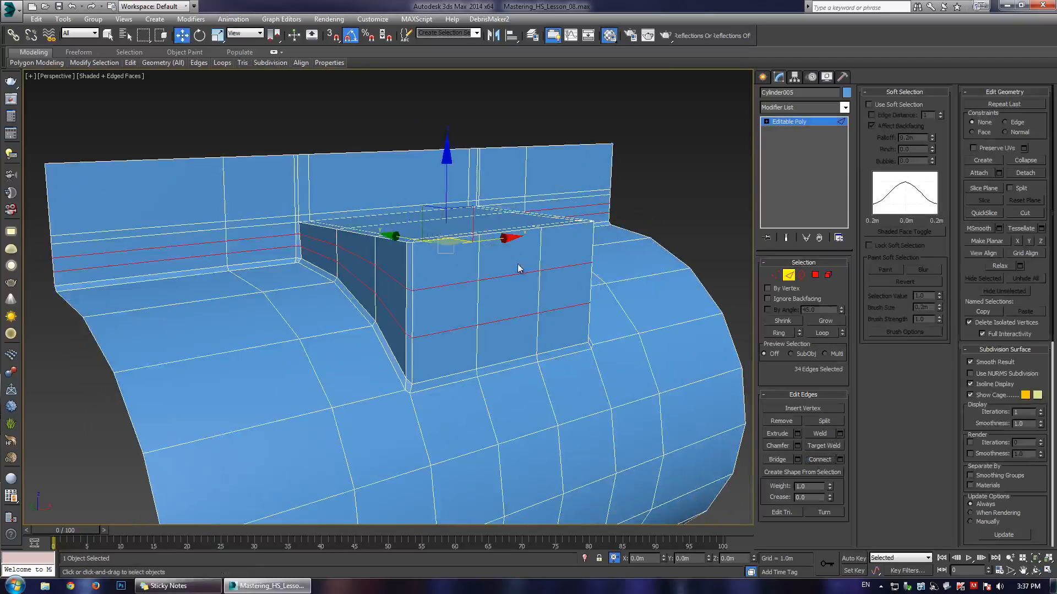
{"action": "key", "text": "ctrl+z"}
{"action": "left_click", "coordinate": [839, 459]}
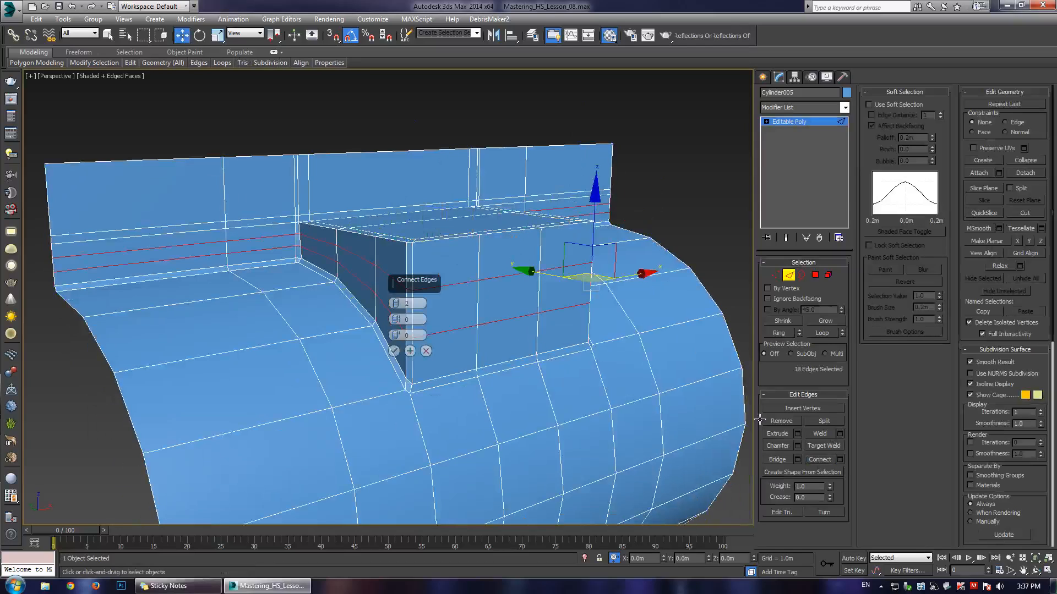
{"action": "left_click", "coordinate": [395, 305]}
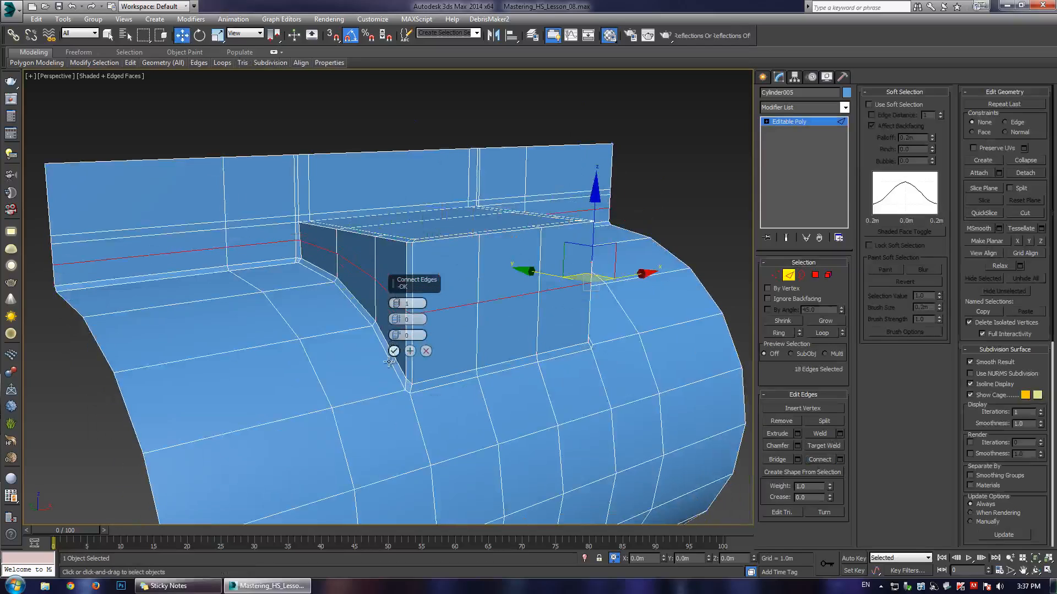
{"action": "left_click", "coordinate": [394, 351]}
- Slide the new edge loop up close to the block's top edge, using the Edge constraint
{"action": "key", "text": "shift+x"}
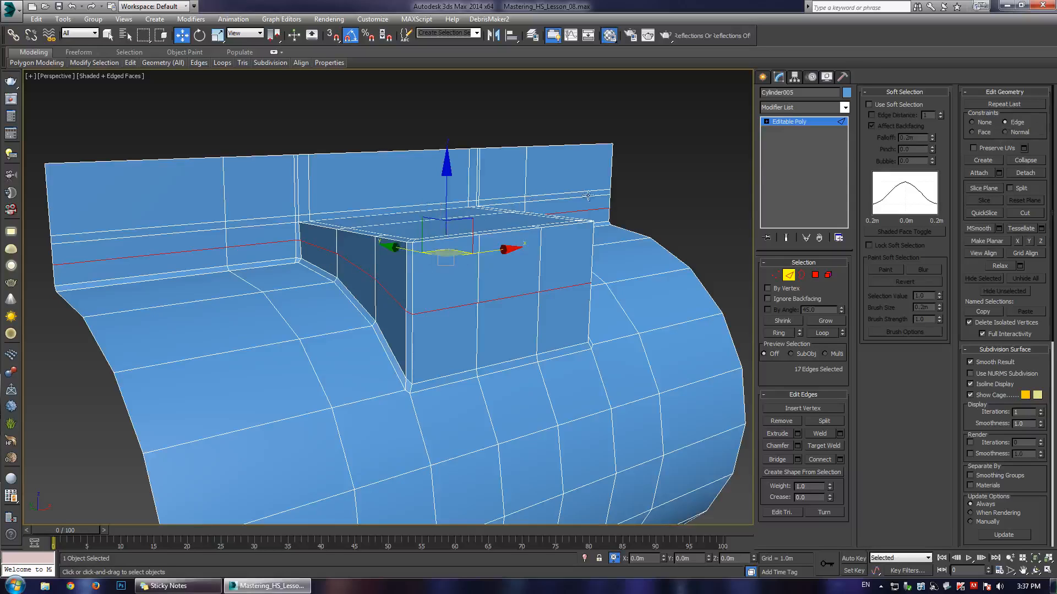
{"action": "left_click_drag", "start_coordinate": [443, 191], "coordinate": [451, 167]}
{"action": "middle_click_drag", "start_coordinate": [366, 270], "coordinate": [774, 173], "text": "alt"}
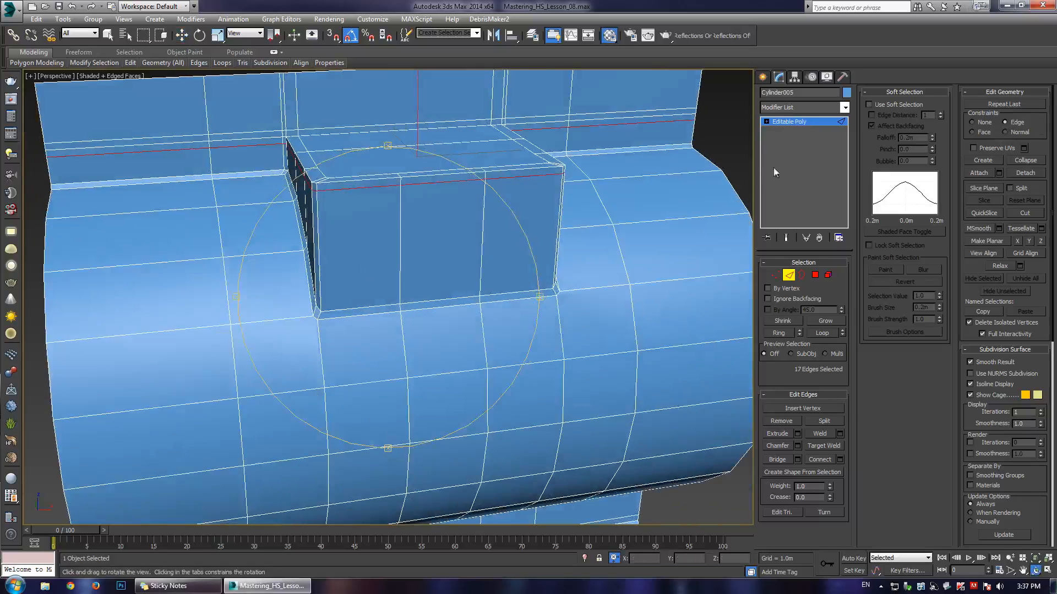
- Apply a TurboSmooth modifier to the panel with 2 iterations and isoline display on
{"action": "left_click", "coordinate": [811, 122]}
{"action": "left_click", "coordinate": [844, 107]}
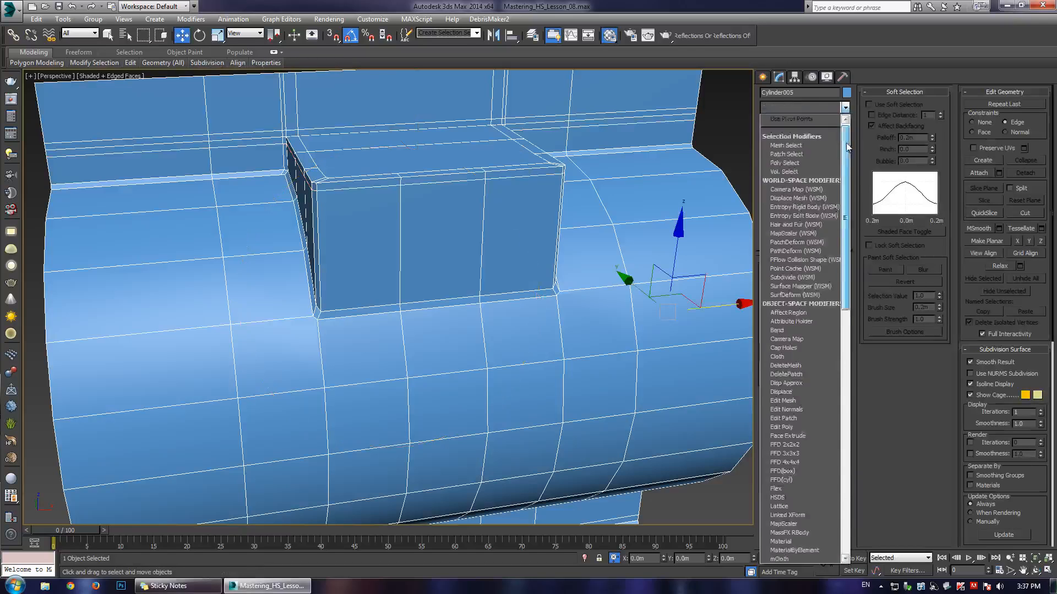
{"action": "scroll", "coordinate": [801, 423], "scroll_direction": "down", "scroll_amount": 3}
{"action": "left_click", "coordinate": [801, 406]}
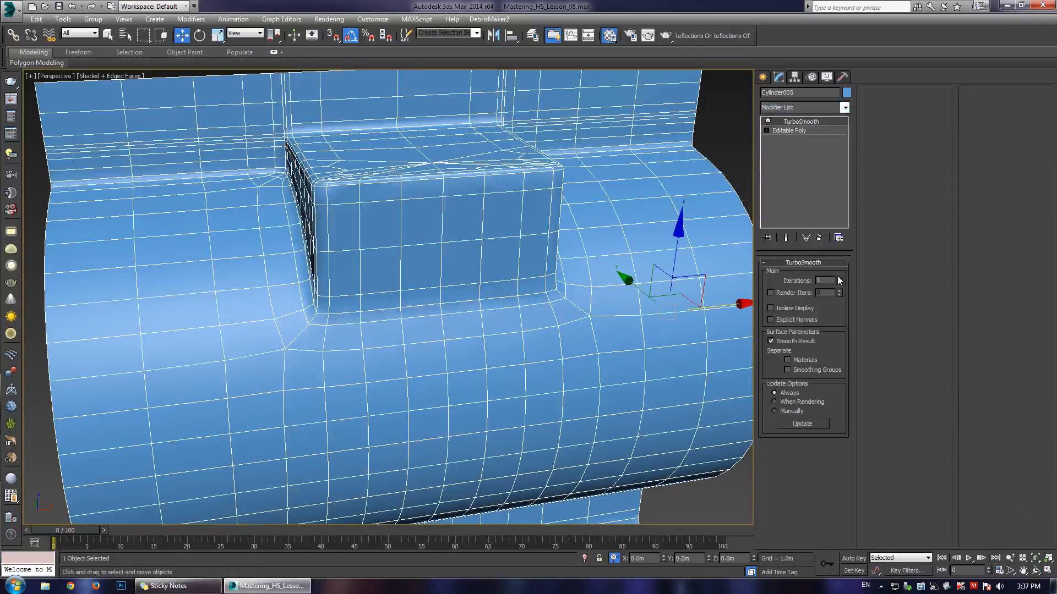
{"action": "left_click", "coordinate": [839, 278]}
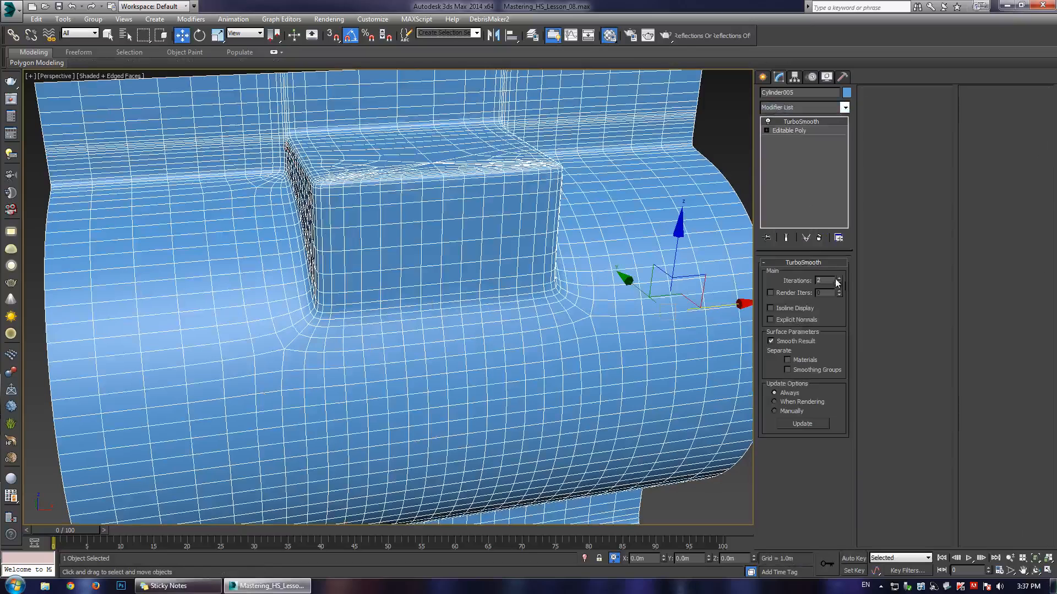
{"action": "left_click", "coordinate": [789, 309]}
- Examine the smoothed panel without edges, especially the block's lower front corners
{"action": "left_click", "coordinate": [718, 122]}
{"action": "key", "text": "F4"}
{"action": "scroll", "coordinate": [479, 256], "scroll_direction": "down", "scroll_amount": 4}
{"action": "key", "text": "ctrl+r"}
{"action": "left_click_drag", "start_coordinate": [380, 283], "coordinate": [427, 323]}
{"action": "key", "text": "w"}
{"action": "left_click", "coordinate": [381, 271]}
{"action": "key", "text": "ctrl+r"}
{"action": "key", "text": "w"}
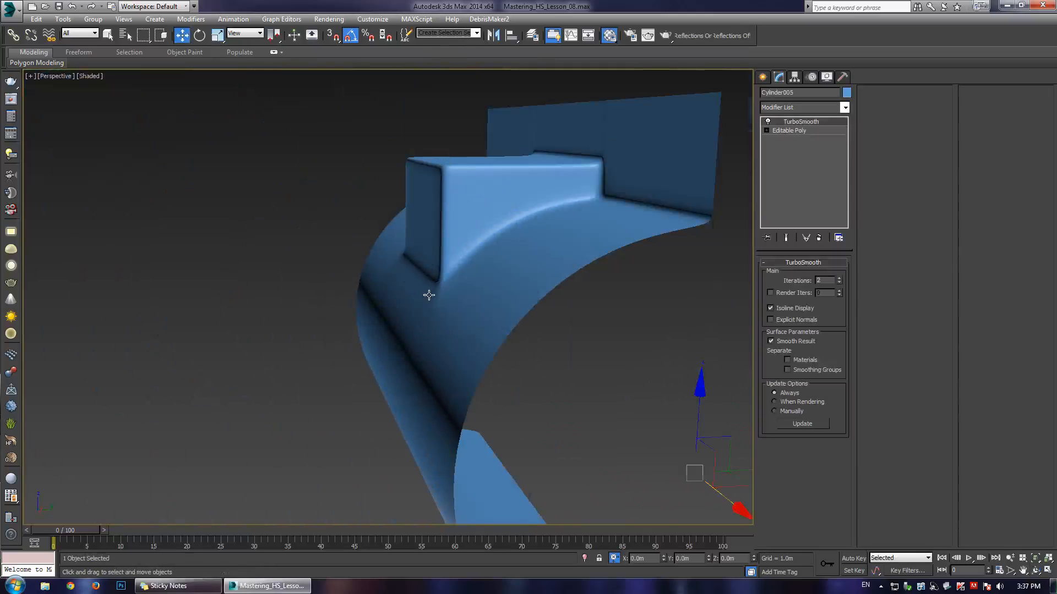
{"action": "scroll", "coordinate": [444, 265], "scroll_direction": "up", "scroll_amount": 3}
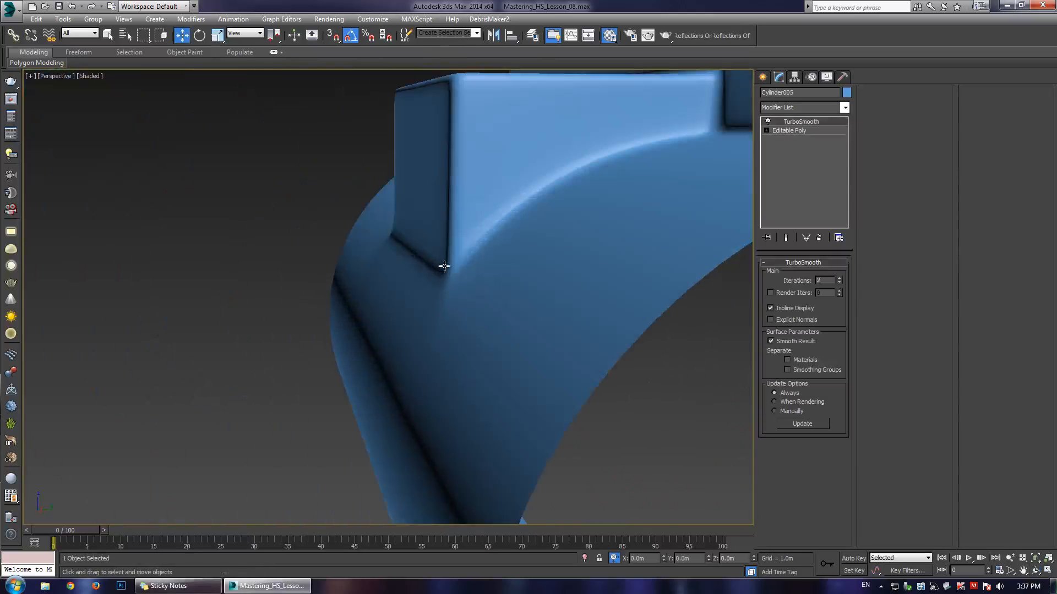
- Select the six upper support vertices along the block's front base line in the Editable Poly and move them slightly down along Z
{"action": "left_click", "coordinate": [780, 139]}
{"action": "key", "text": "ctrl+r"}
{"action": "left_click_drag", "start_coordinate": [396, 264], "coordinate": [380, 313]}
{"action": "key", "text": "F4"}
{"action": "key", "text": "w"}
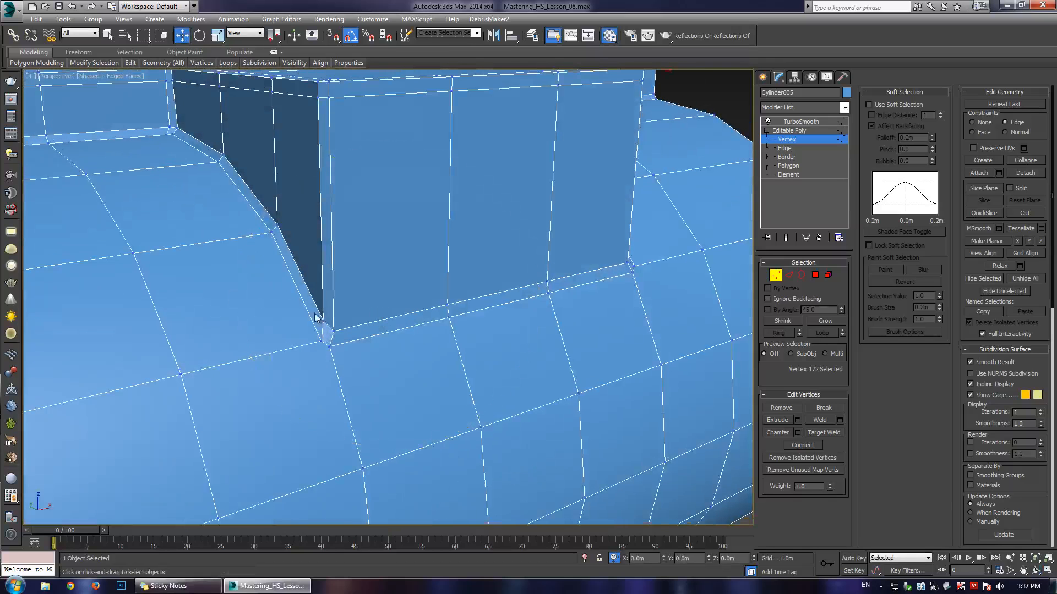
{"action": "left_click_drag", "start_coordinate": [315, 313], "coordinate": [340, 333]}
{"action": "middle_click_drag", "start_coordinate": [380, 338], "coordinate": [354, 333], "text": "alt"}
{"action": "left_click", "coordinate": [360, 332], "text": "ctrl"}
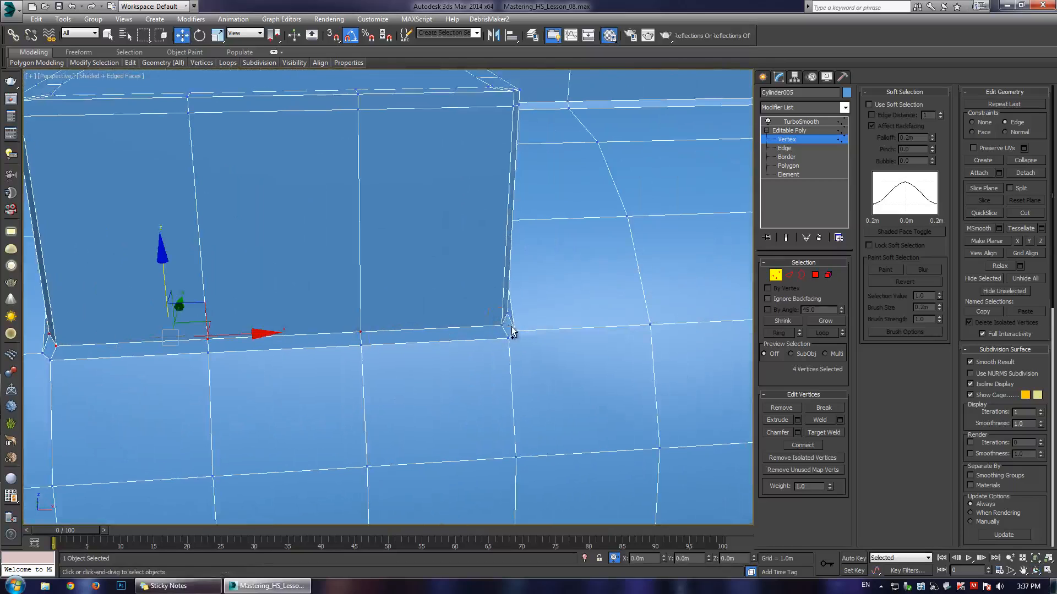
{"action": "left_click", "coordinate": [510, 333], "text": "ctrl"}
{"action": "middle_click_drag", "start_coordinate": [509, 334], "coordinate": [466, 263], "text": "alt"}
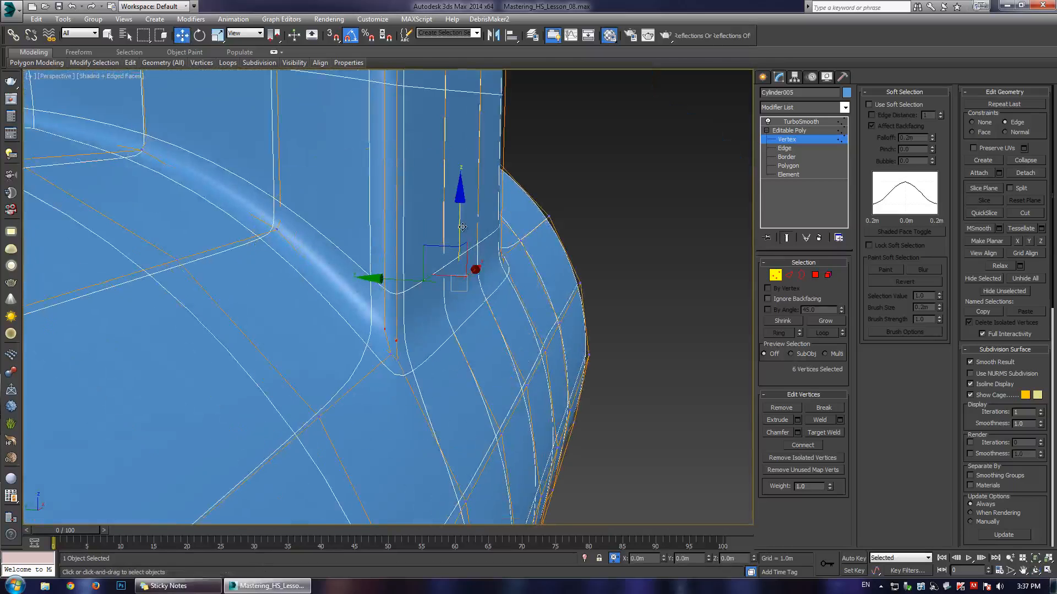
{"action": "left_click_drag", "start_coordinate": [462, 227], "coordinate": [462, 233]}
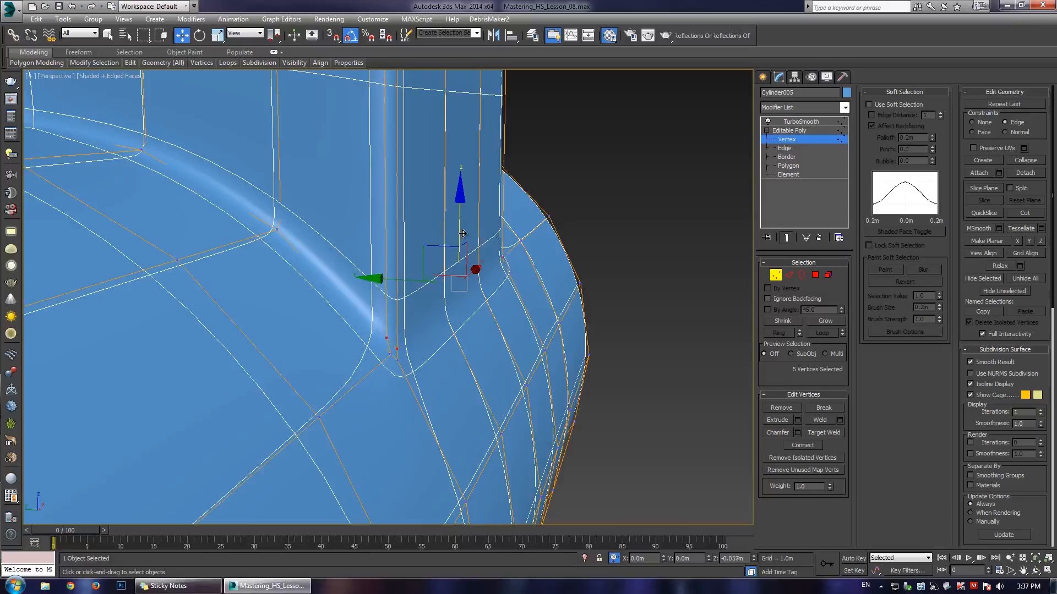
- Fine-tune the height of the selected front base vertices along Z while comparing the cage with the smoothed result
{"action": "middle_click_drag", "start_coordinate": [462, 233], "coordinate": [420, 299], "text": "alt"}
{"action": "key", "text": "ctrl+e"}
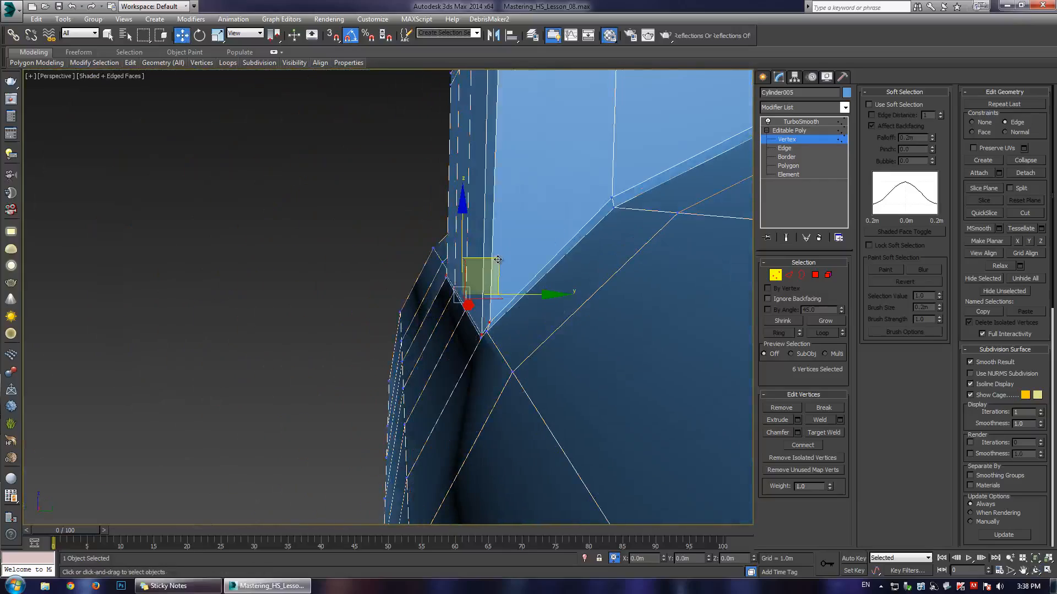
{"action": "key", "text": "ctrl+e"}
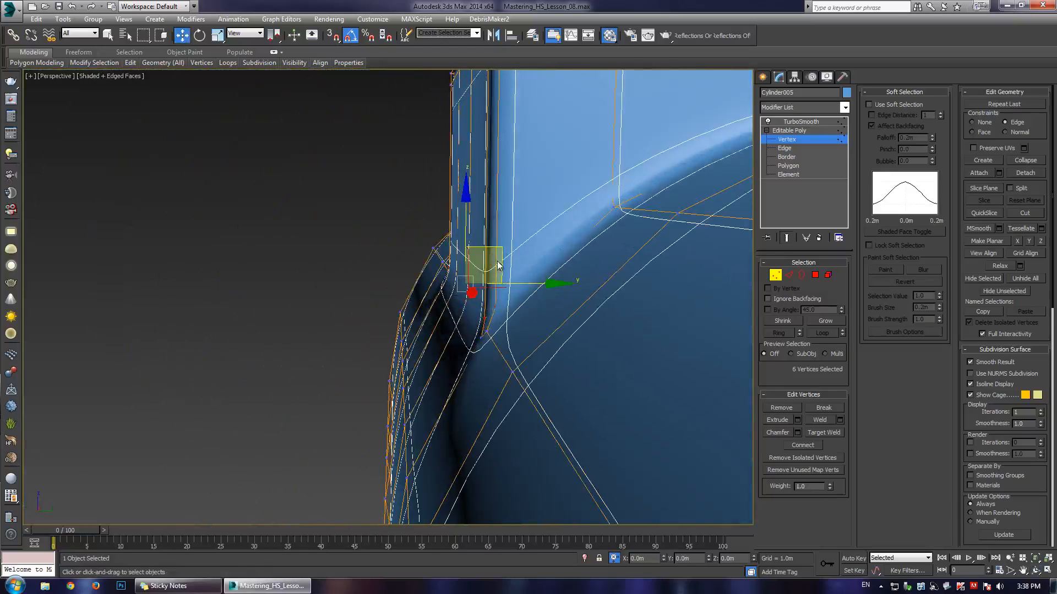
{"action": "key", "text": "ctrl+e"}
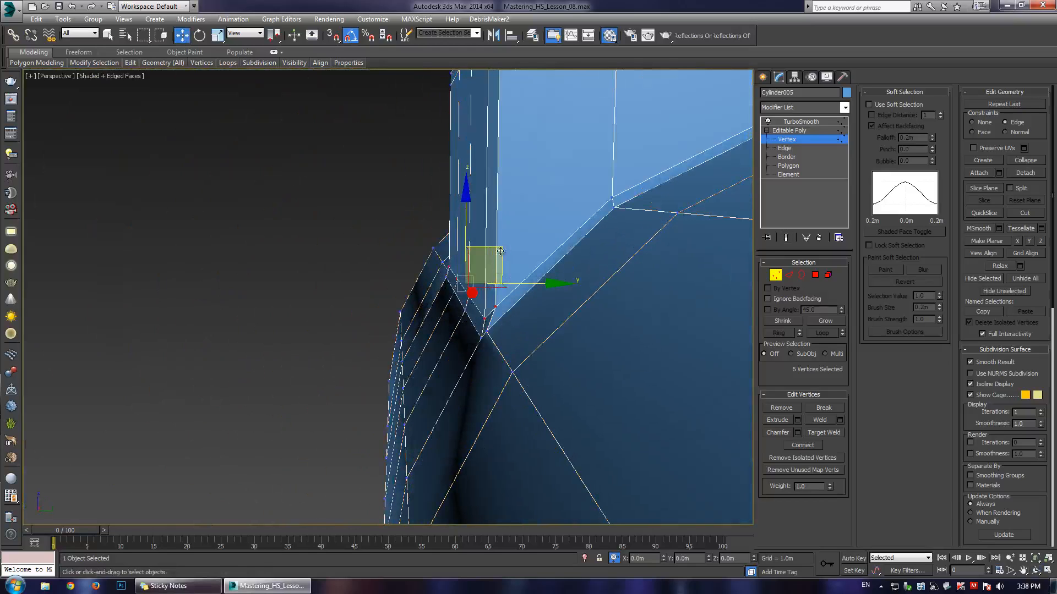
{"action": "key", "text": "ctrl+e"}
{"action": "left_click_drag", "start_coordinate": [500, 251], "coordinate": [477, 243]}
{"action": "key", "text": "ctrl+e"}
{"action": "key", "text": "ctrl+e"}
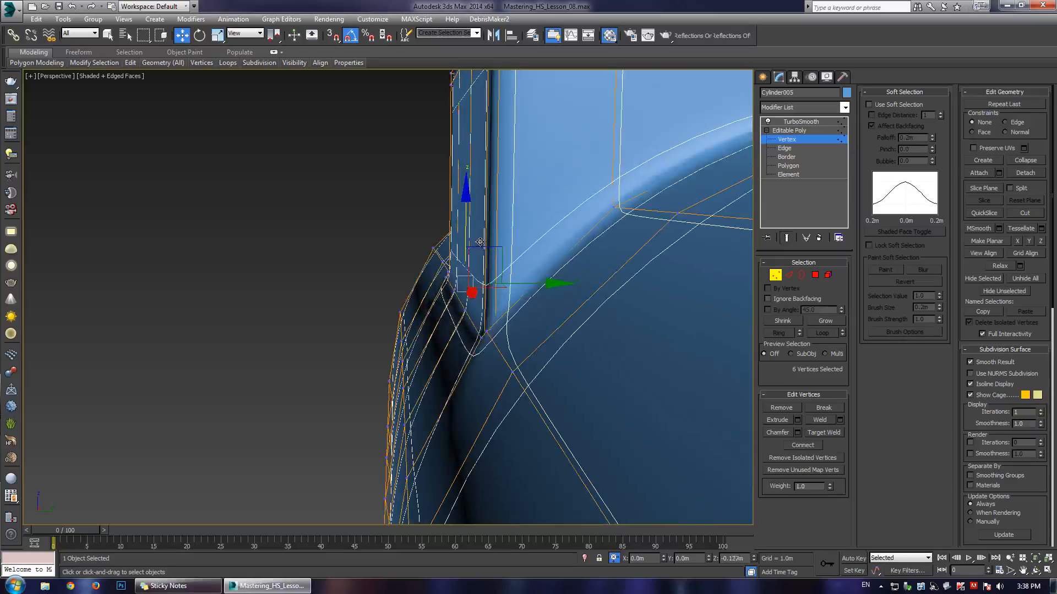
- Return to the TurboSmooth level and examine the edge flow at the block's lower front corner with isoline display off and on
{"action": "middle_click_drag", "start_coordinate": [421, 297], "coordinate": [472, 318], "text": "alt"}
{"action": "scroll", "coordinate": [471, 318], "scroll_direction": "down", "scroll_amount": 8}
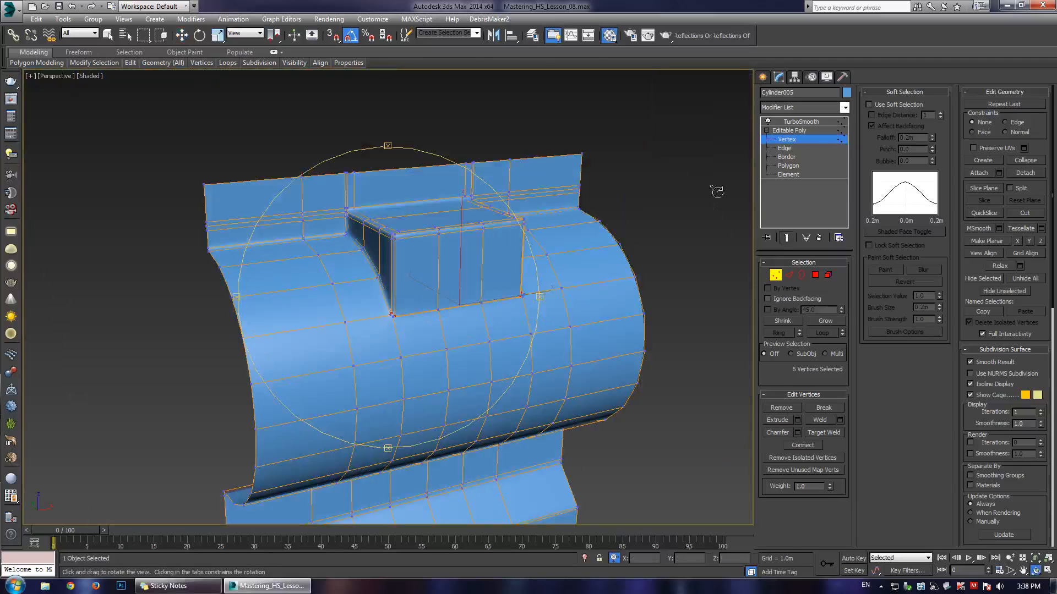
{"action": "left_click", "coordinate": [801, 143]}
{"action": "left_click", "coordinate": [640, 113]}
{"action": "middle_click_drag", "start_coordinate": [358, 286], "coordinate": [425, 284], "text": "alt"}
{"action": "scroll", "coordinate": [395, 285], "scroll_direction": "up", "scroll_amount": 3}
{"action": "left_click", "coordinate": [483, 241]}
{"action": "key", "text": "F4"}
{"action": "middle_click_drag", "start_coordinate": [484, 241], "coordinate": [478, 255]}
{"action": "middle_click_drag", "start_coordinate": [624, 177], "coordinate": [380, 292], "text": "alt"}
{"action": "scroll", "coordinate": [394, 295], "scroll_direction": "up", "scroll_amount": 3}
{"action": "scroll", "coordinate": [394, 295], "scroll_direction": "down", "scroll_amount": 2}
{"action": "scroll", "coordinate": [340, 327], "scroll_direction": "up", "scroll_amount": 5}
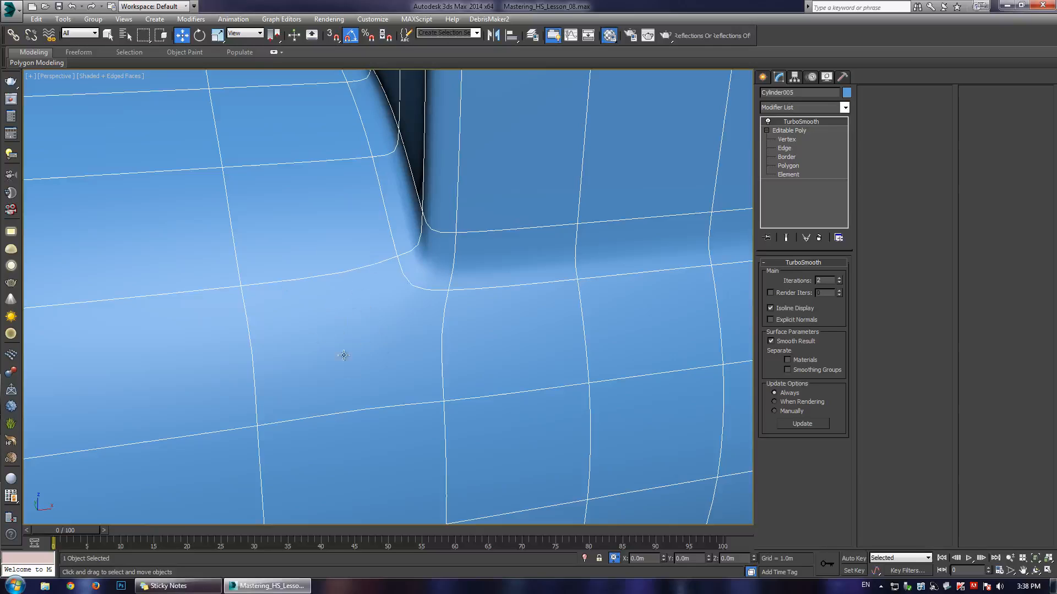
{"action": "left_click", "coordinate": [788, 308]}
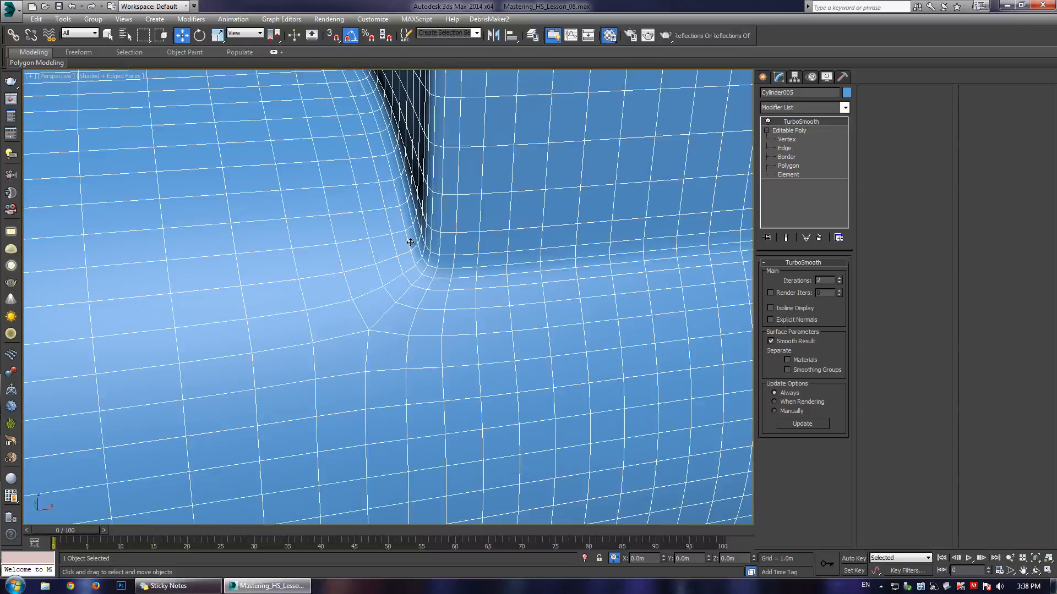
{"action": "left_click", "coordinate": [782, 310]}
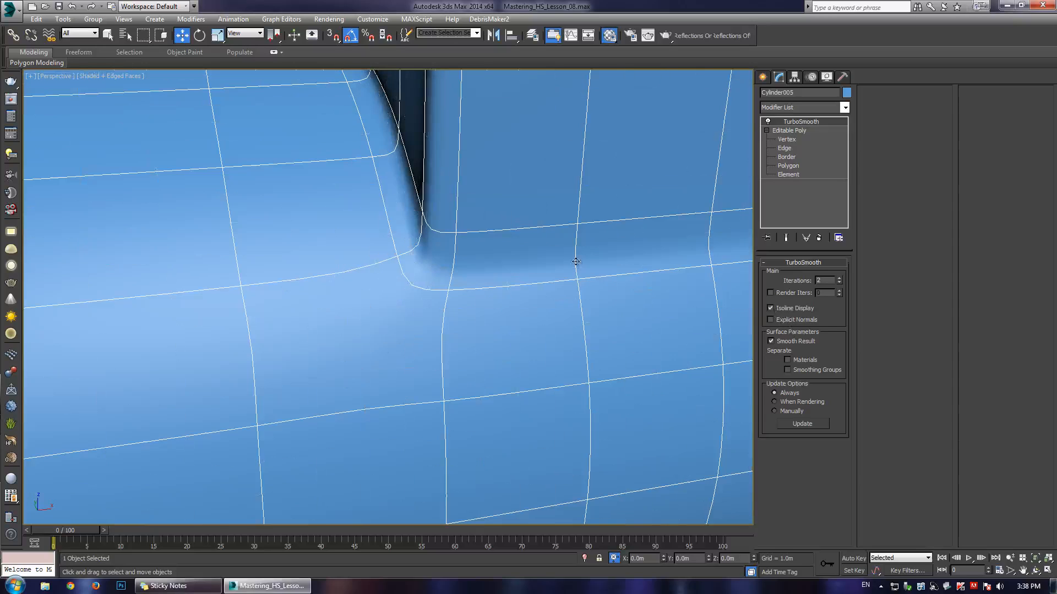
- Review the whole smoothed panel without edges, and inspect the block's lower front corner close up at vertex level
{"action": "scroll", "coordinate": [576, 260], "scroll_direction": "down", "scroll_amount": 6}
{"action": "key", "text": "F4"}
{"action": "key", "text": "ctrl+d"}
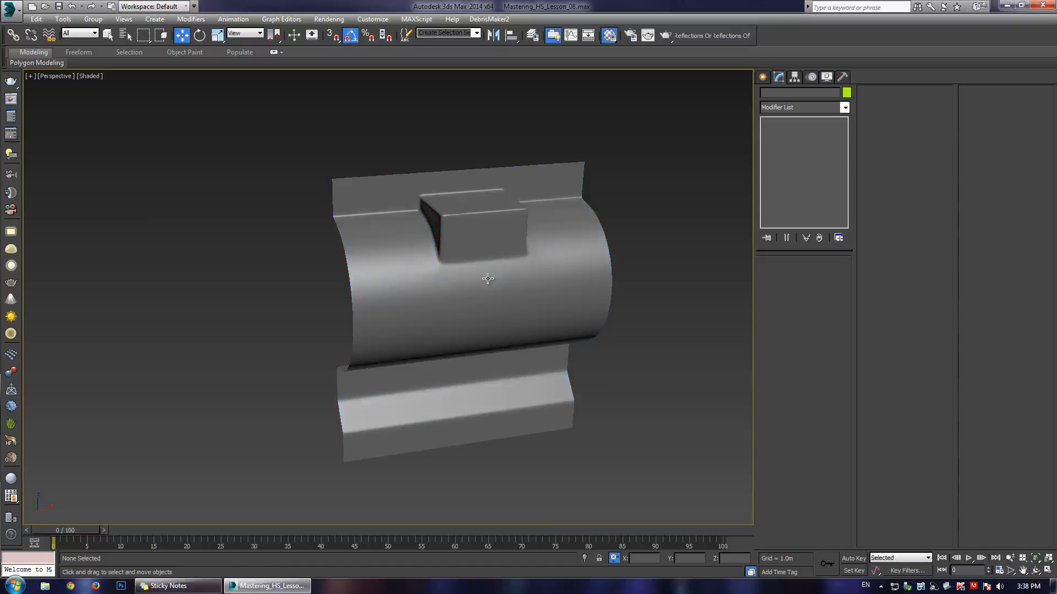
{"action": "middle_click_drag", "start_coordinate": [486, 275], "coordinate": [490, 226], "text": "alt"}
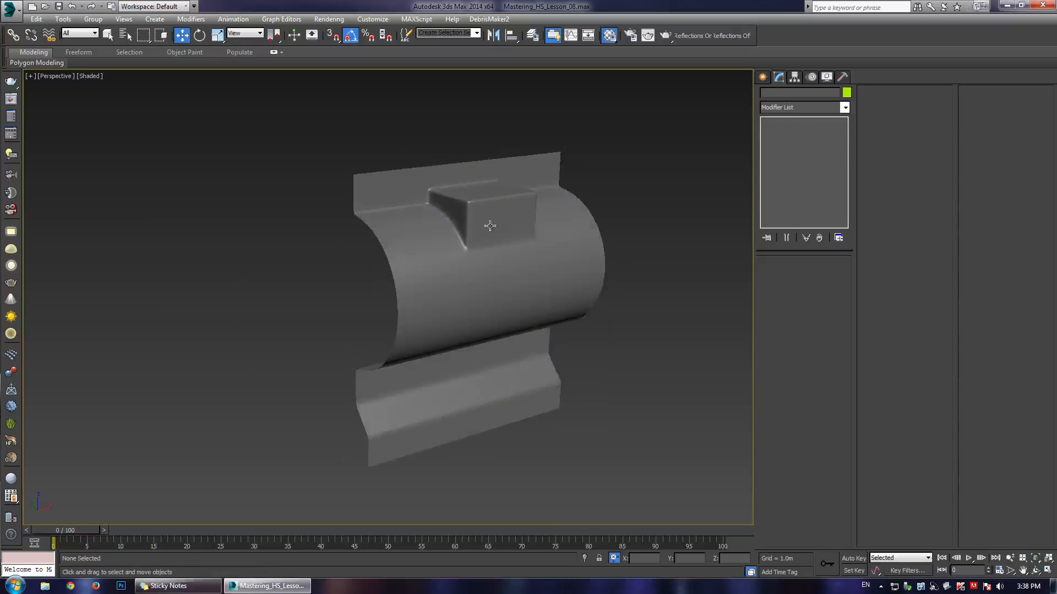
{"action": "left_click", "coordinate": [490, 226]}
{"action": "scroll", "coordinate": [489, 226], "scroll_direction": "up", "scroll_amount": 5}
{"action": "left_click", "coordinate": [786, 139]}
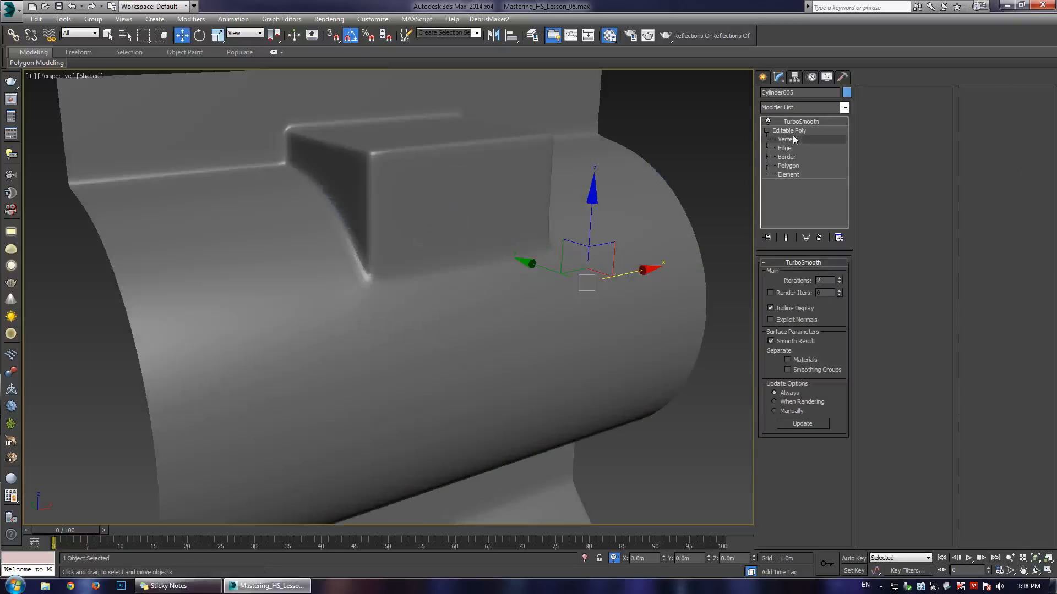
{"action": "scroll", "coordinate": [448, 257], "scroll_direction": "up", "scroll_amount": 3}
{"action": "middle_click_drag", "start_coordinate": [448, 257], "coordinate": [436, 183], "text": "alt"}
{"action": "scroll", "coordinate": [429, 278], "scroll_direction": "up", "scroll_amount": 3}
{"action": "scroll", "coordinate": [428, 252], "scroll_direction": "down", "scroll_amount": 4}
{"action": "left_click_drag", "start_coordinate": [466, 78], "coordinate": [549, 175], "text": "ctrl"}
{"action": "middle_click_drag", "start_coordinate": [502, 215], "coordinate": [379, 253], "text": "alt"}
{"action": "middle_click_drag", "start_coordinate": [452, 169], "coordinate": [394, 225], "text": "alt"}
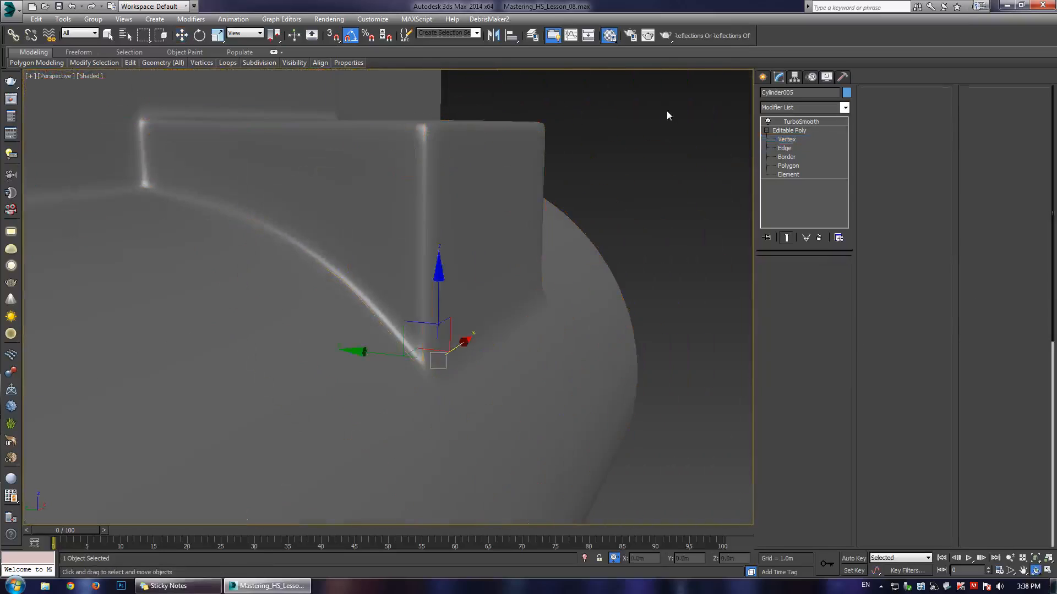
- Leave vertex editing, deselect the panel and check its smooth shading from several angles
{"action": "mouse_move", "coordinate": [666, 111]}
{"action": "left_mouse_down"}
{"action": "mouse_move", "coordinate": [436, 300]}
{"action": "mouse_move", "coordinate": [295, 308]}
{"action": "mouse_move", "coordinate": [284, 296]}
{"action": "mouse_move", "coordinate": [387, 302]}
{"action": "mouse_move", "coordinate": [443, 326]}
{"action": "mouse_move", "coordinate": [385, 378]}
{"action": "mouse_move", "coordinate": [433, 312]}
{"action": "left_mouse_up"}
{"action": "key", "text": "w"}
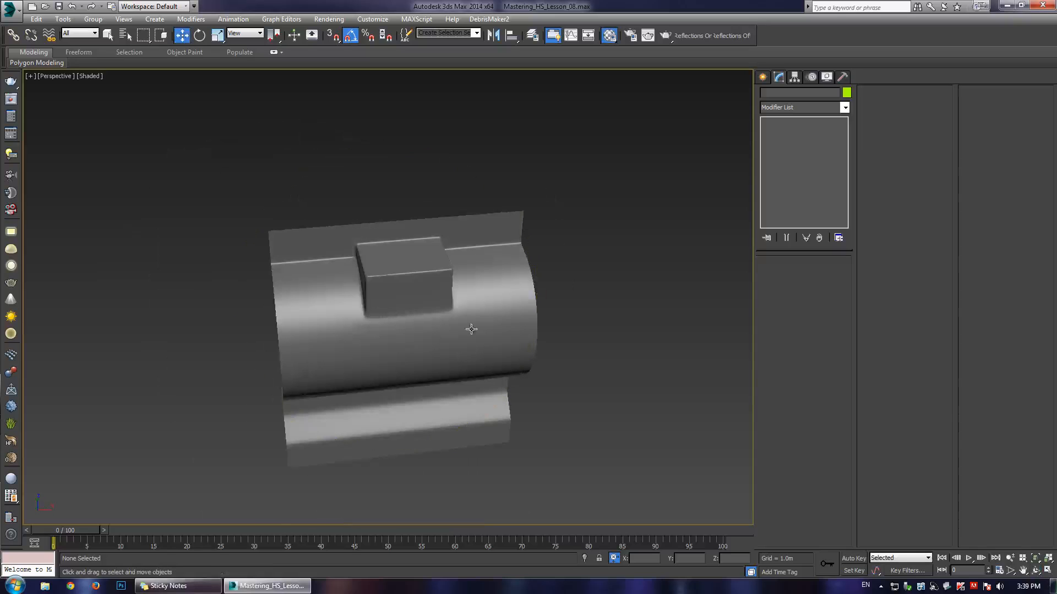
{"action": "scroll", "coordinate": [414, 307], "scroll_direction": "up", "scroll_amount": 3}
{"action": "key", "text": "F4"}
{"action": "key", "text": "F4"}
{"action": "mouse_move", "coordinate": [479, 260]}
{"action": "middle_mouse_down", "text": "alt"}
{"action": "mouse_move", "coordinate": [378, 282]}
{"action": "mouse_move", "coordinate": [313, 231]}
{"action": "middle_mouse_up", "text": "alt"}
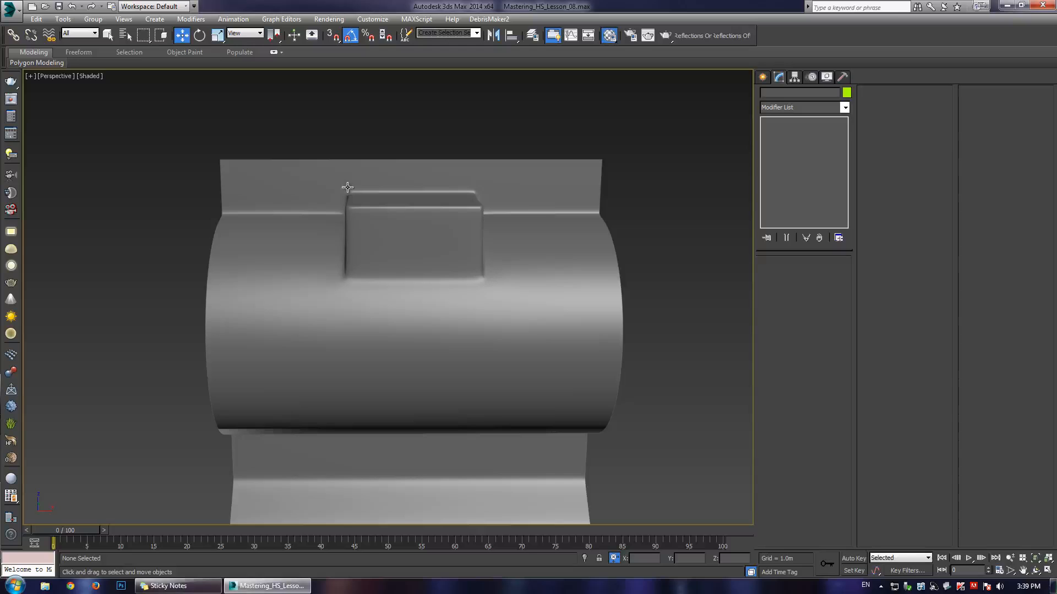
{"action": "mouse_move", "coordinate": [379, 230]}
{"action": "middle_mouse_down", "text": "alt"}
{"action": "mouse_move", "coordinate": [389, 266]}
{"action": "mouse_move", "coordinate": [401, 248]}
{"action": "middle_mouse_up", "text": "alt"}
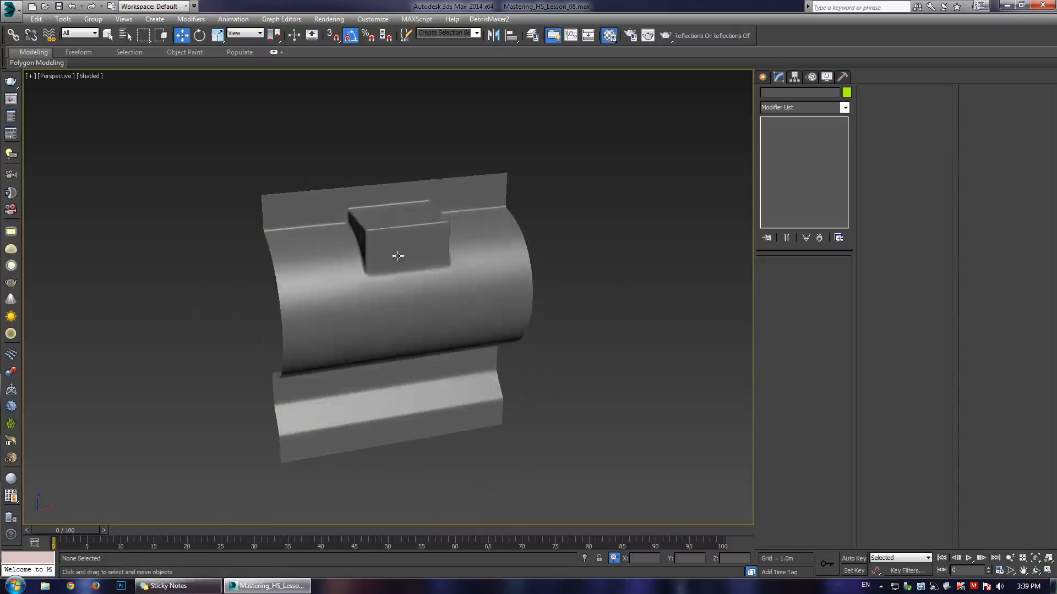
- Compare the block's edge flow with the plain shaded surface, both close up and across the whole panel
{"action": "key", "text": "F4"}
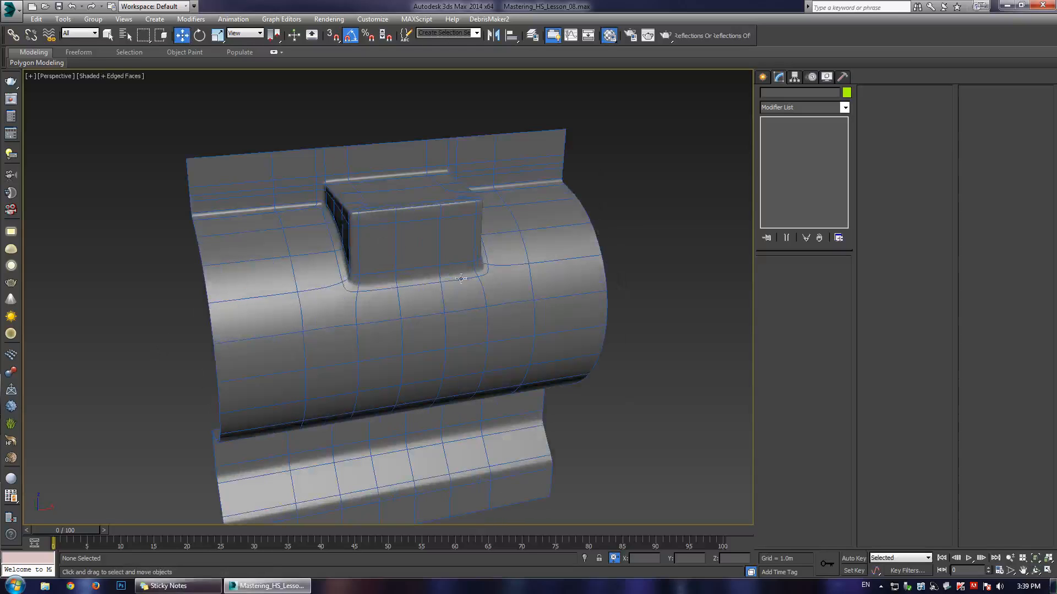
{"action": "scroll", "coordinate": [330, 292], "scroll_direction": "up", "scroll_amount": 3}
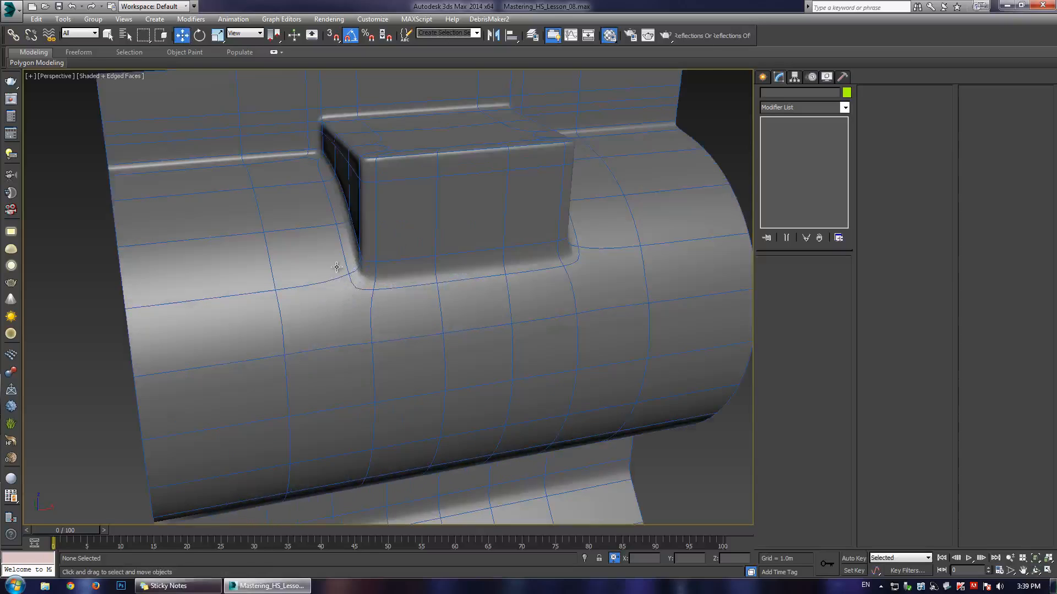
{"action": "scroll", "coordinate": [337, 267], "scroll_direction": "down", "scroll_amount": 5}
{"action": "key", "text": "F4"}
{"action": "middle_click_drag", "start_coordinate": [391, 247], "coordinate": [474, 268]}
{"action": "left_click", "coordinate": [475, 246]}
{"action": "key", "text": "F4"}
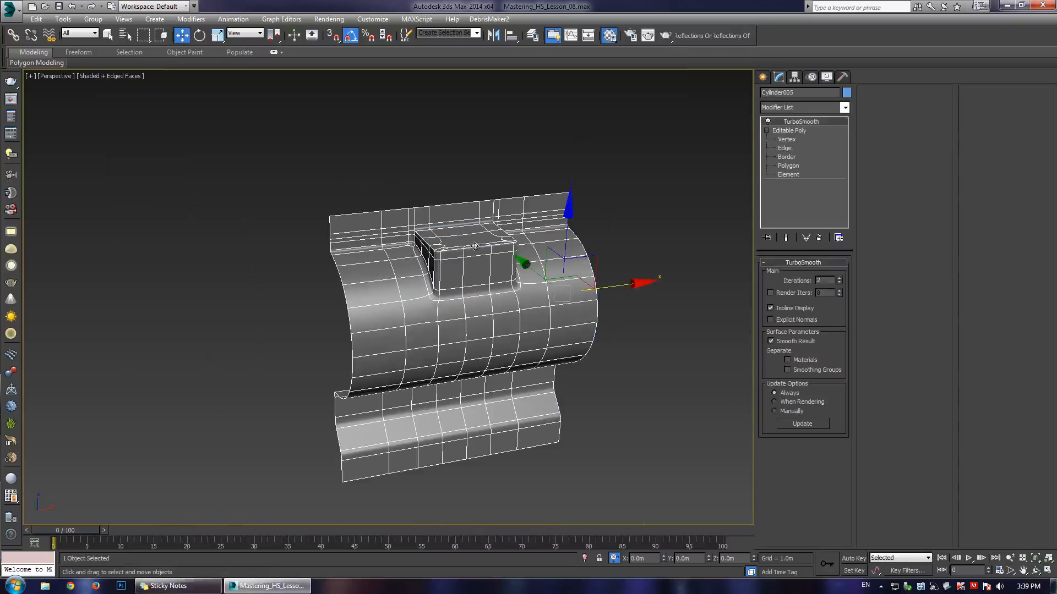
{"action": "left_click", "coordinate": [465, 170]}
{"action": "scroll", "coordinate": [437, 222], "scroll_direction": "up", "scroll_amount": 5}
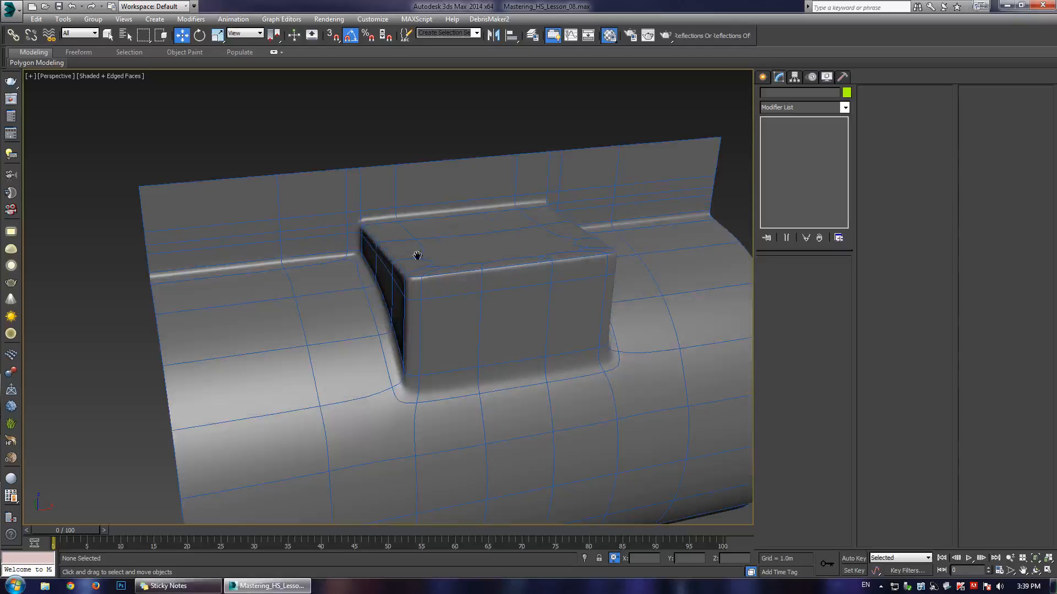
{"action": "scroll", "coordinate": [417, 255], "scroll_direction": "down", "scroll_amount": 5}
{"action": "key", "text": "F4"}
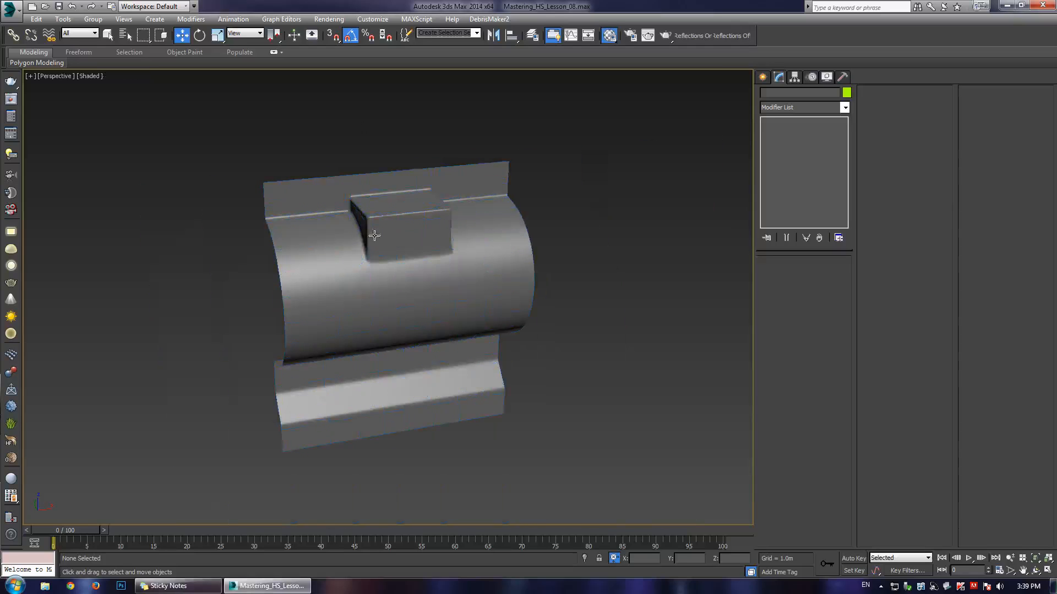
- Select the half-cylinder panel and unhide all objects in the scene without unhiding the hidden layers
{"action": "left_click", "coordinate": [374, 269]}
{"action": "right_click", "coordinate": [374, 268]}
{"action": "left_click", "coordinate": [421, 206]}
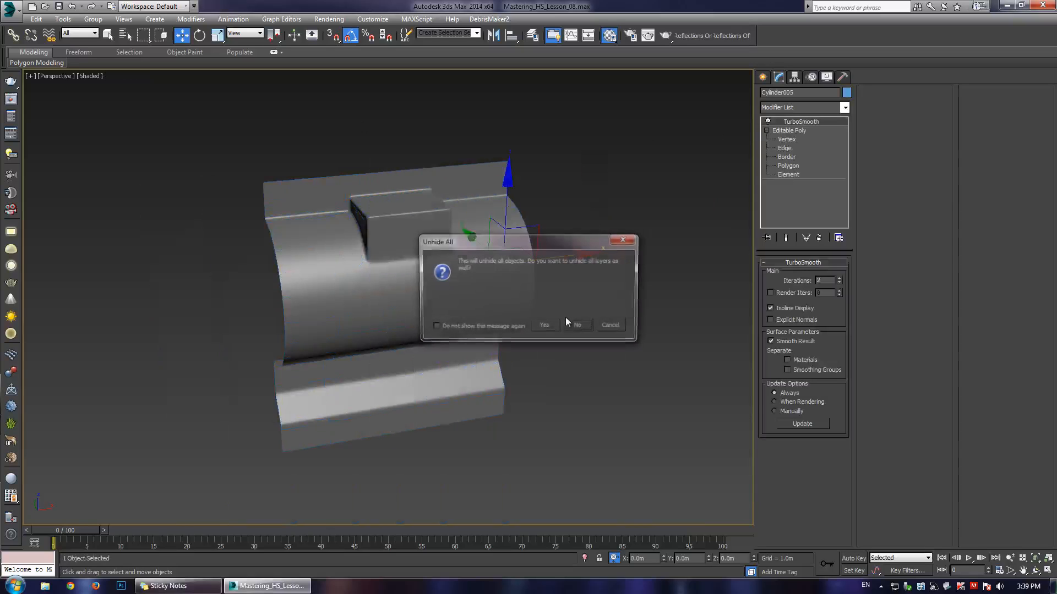
{"action": "left_click", "coordinate": [575, 330]}
- Select the panel with the round hole and review its smooth shading from several angles
{"action": "scroll", "coordinate": [455, 267], "scroll_direction": "down", "scroll_amount": 5}
{"action": "mouse_move", "coordinate": [455, 270]}
{"action": "middle_mouse_down", "text": "alt"}
{"action": "mouse_move", "coordinate": [410, 265]}
{"action": "mouse_move", "coordinate": [443, 277]}
{"action": "middle_mouse_up", "text": "alt"}
{"action": "scroll", "coordinate": [419, 284], "scroll_direction": "up", "scroll_amount": 4}
{"action": "scroll", "coordinate": [479, 245], "scroll_direction": "up", "scroll_amount": 5}
{"action": "middle_click_drag", "start_coordinate": [478, 246], "coordinate": [468, 259], "text": "alt"}
{"action": "key", "text": "w"}
{"action": "left_click", "coordinate": [335, 216]}
{"action": "middle_click_drag", "start_coordinate": [335, 215], "coordinate": [395, 220], "text": "alt"}
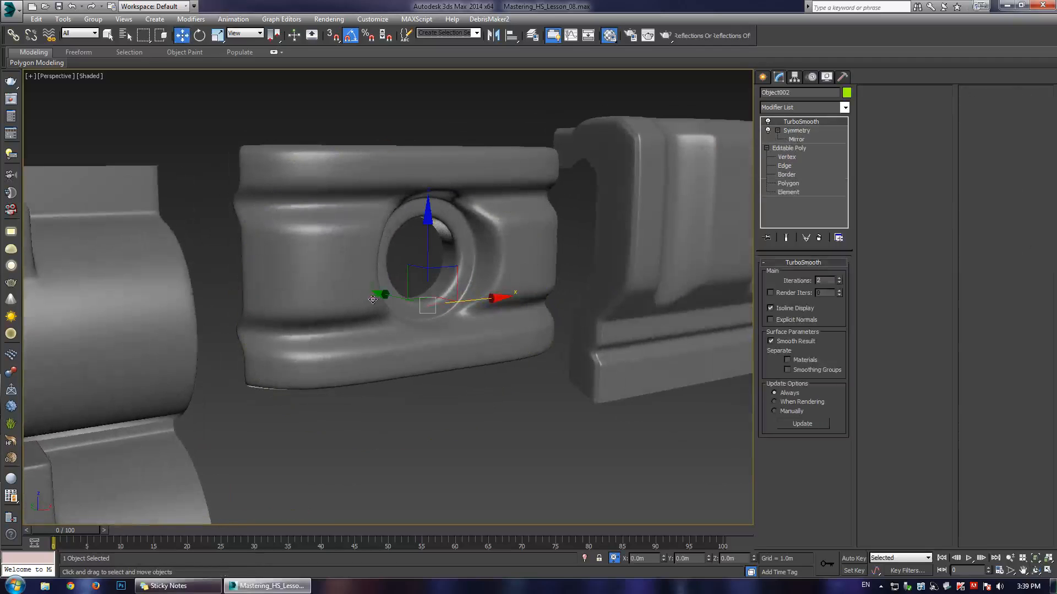
{"action": "mouse_move", "coordinate": [394, 321]}
{"action": "middle_mouse_down", "text": "alt"}
{"action": "mouse_move", "coordinate": [372, 236]}
{"action": "mouse_move", "coordinate": [379, 223]}
{"action": "mouse_move", "coordinate": [398, 252]}
{"action": "middle_mouse_up", "text": "alt"}
- Show edged faces, turn off the panel's isoline display and set TurboSmooth to 1 iteration to examine the edge flow around the hole
{"action": "key", "text": "F4"}
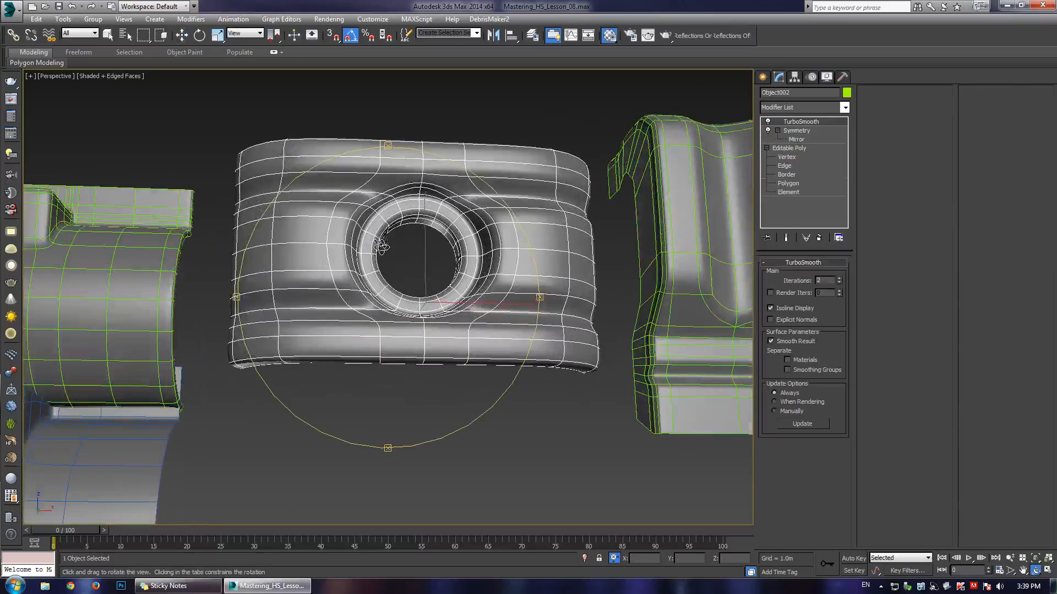
{"action": "scroll", "coordinate": [399, 253], "scroll_direction": "up", "scroll_amount": 5}
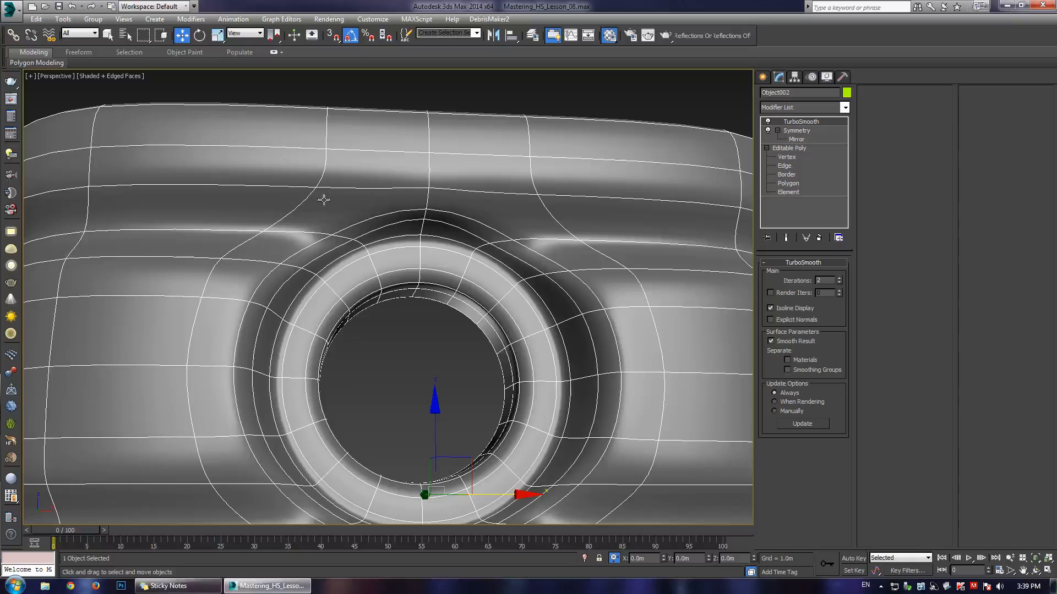
{"action": "left_click", "coordinate": [770, 308]}
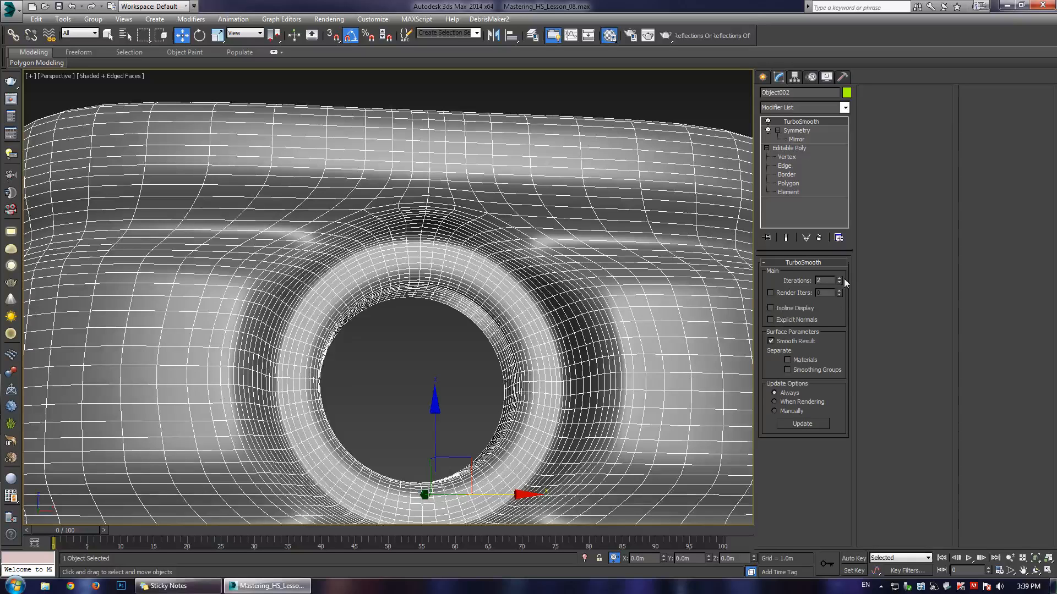
{"action": "left_click", "coordinate": [839, 282]}
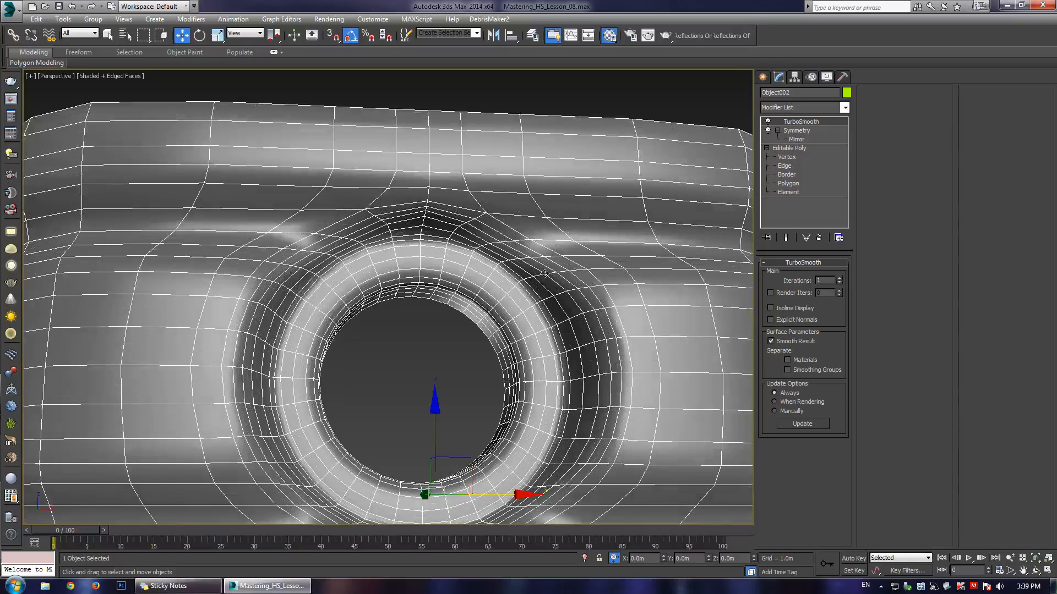
{"action": "middle_click_drag", "start_coordinate": [449, 286], "coordinate": [401, 332], "text": "alt"}
{"action": "scroll", "coordinate": [389, 274], "scroll_direction": "down", "scroll_amount": 4}
{"action": "middle_click_drag", "start_coordinate": [389, 274], "coordinate": [363, 298], "text": "alt"}
{"action": "scroll", "coordinate": [371, 288], "scroll_direction": "up", "scroll_amount": 4}
{"action": "key", "text": "w"}
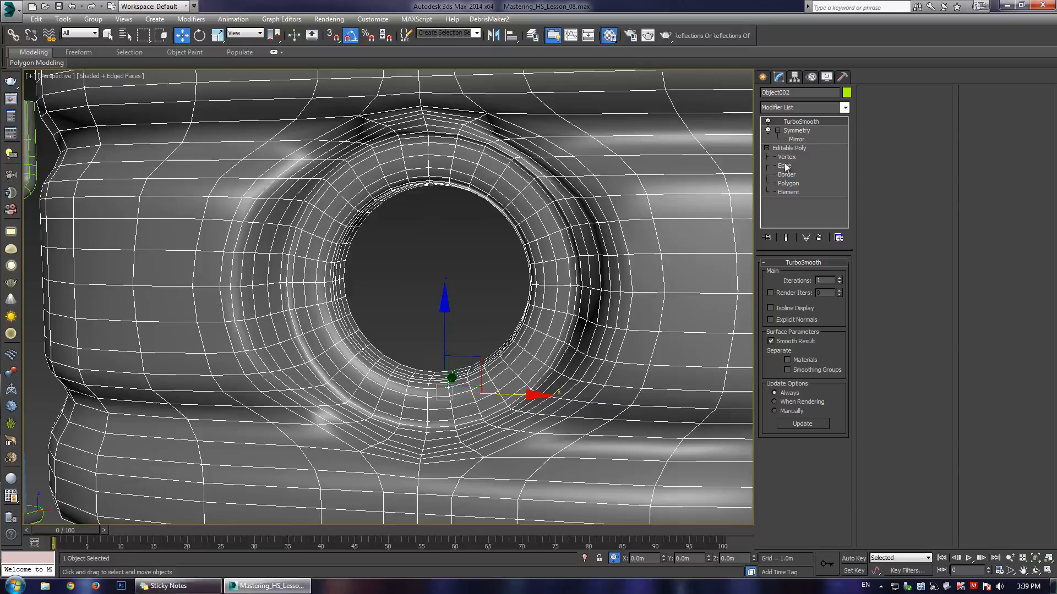
- Clone the panel with the round hole straight down, placing the copy below the original
{"action": "scroll", "coordinate": [474, 177], "scroll_direction": "down", "scroll_amount": 5}
{"action": "middle_click_drag", "start_coordinate": [472, 184], "coordinate": [474, 208], "text": "alt"}
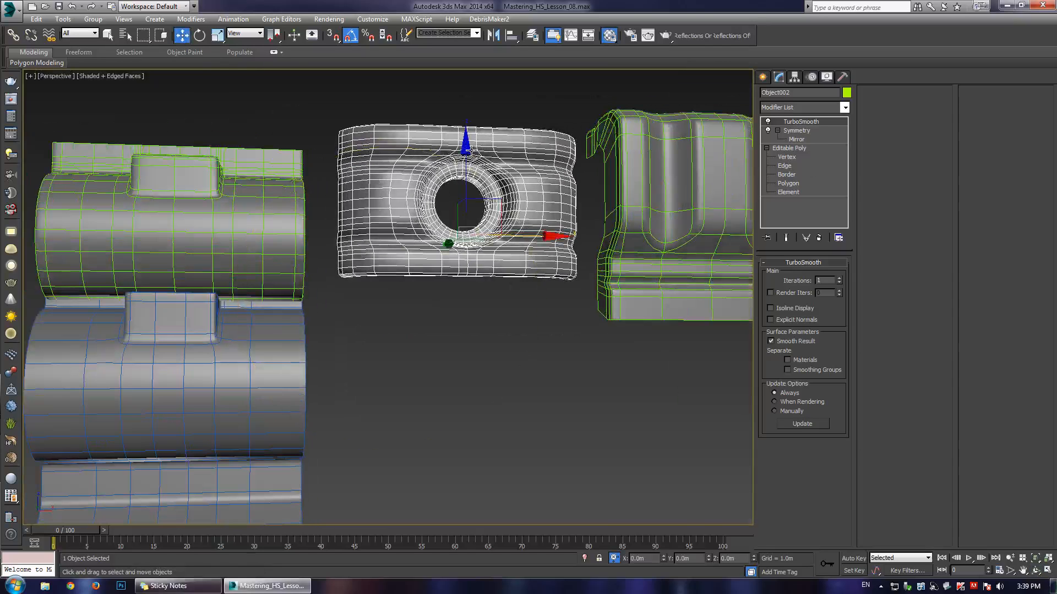
{"action": "left_click_drag", "start_coordinate": [464, 173], "coordinate": [463, 348], "text": "shift"}
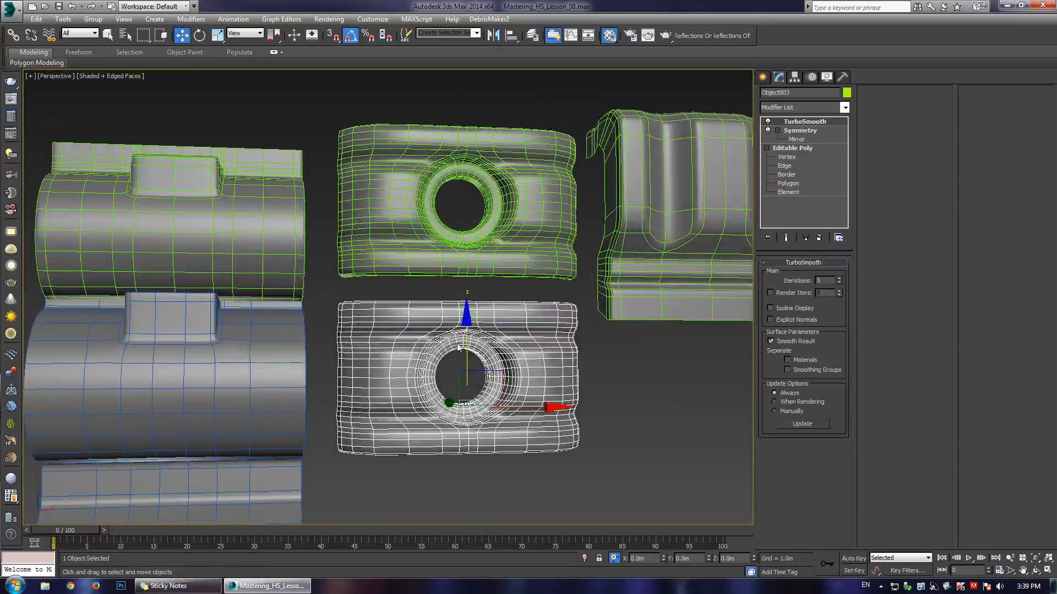
{"action": "left_click", "coordinate": [538, 341]}
- Collapse the copied panel with its smoothing into an Editable Poly
{"action": "middle_click_drag", "start_coordinate": [428, 364], "coordinate": [417, 315]}
{"action": "scroll", "coordinate": [420, 314], "scroll_direction": "up", "scroll_amount": 5}
{"action": "middle_click_drag", "start_coordinate": [498, 258], "coordinate": [420, 224]}
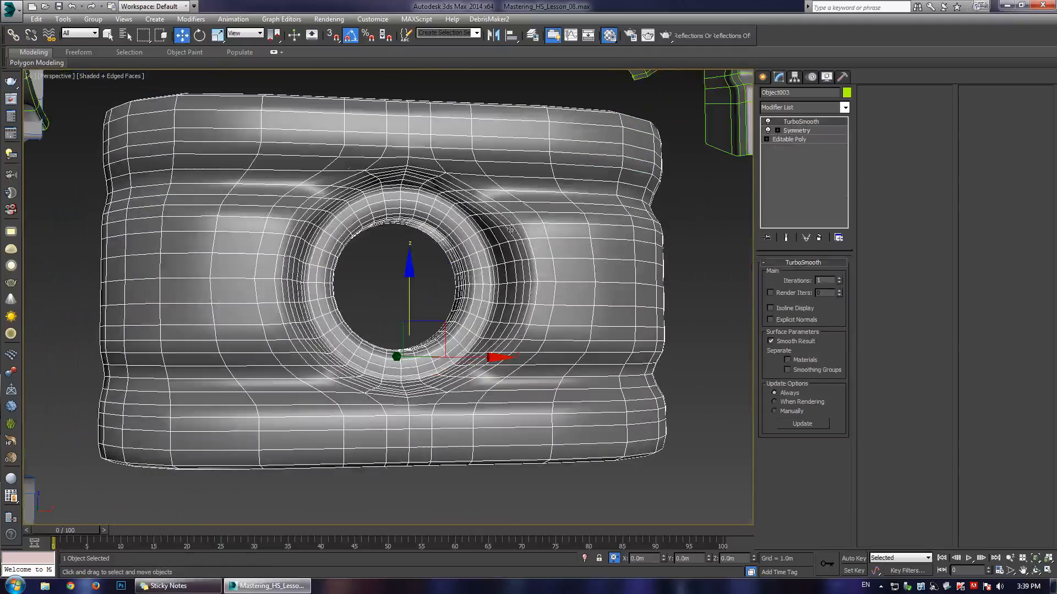
{"action": "right_click", "coordinate": [417, 207]}
{"action": "mouse_move", "coordinate": [495, 309]}
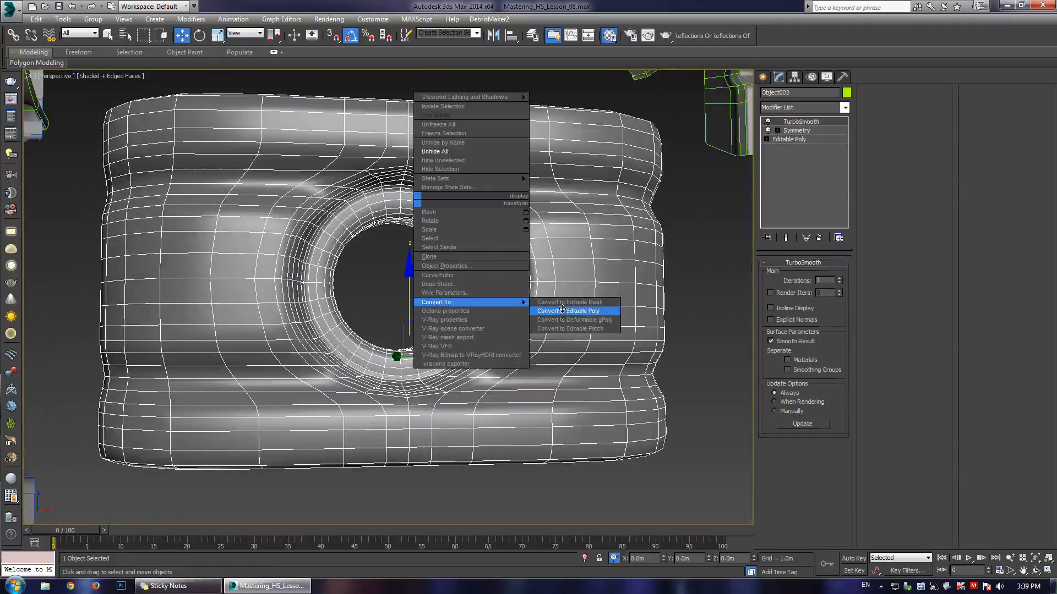
{"action": "left_click", "coordinate": [567, 309]}
- Select the two edge rings around the hole's recess and connect them with 2 segments, spreading the new loops with pinch
{"action": "scroll", "coordinate": [476, 204], "scroll_direction": "up", "scroll_amount": 4}
{"action": "key", "text": "2"}
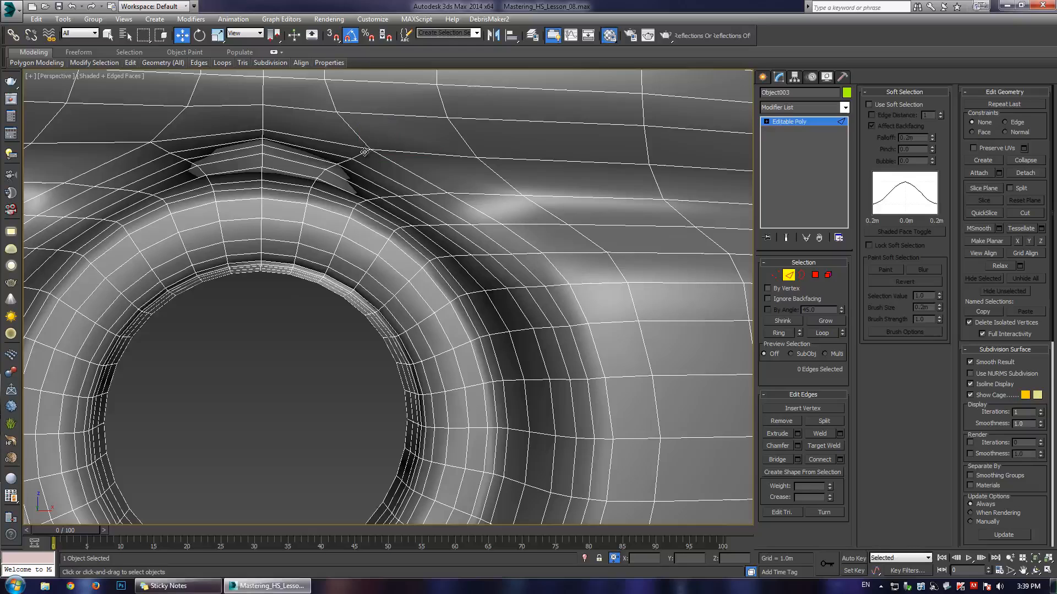
{"action": "double_click", "coordinate": [312, 177]}
{"action": "middle_click_drag", "start_coordinate": [545, 351], "coordinate": [555, 304]}
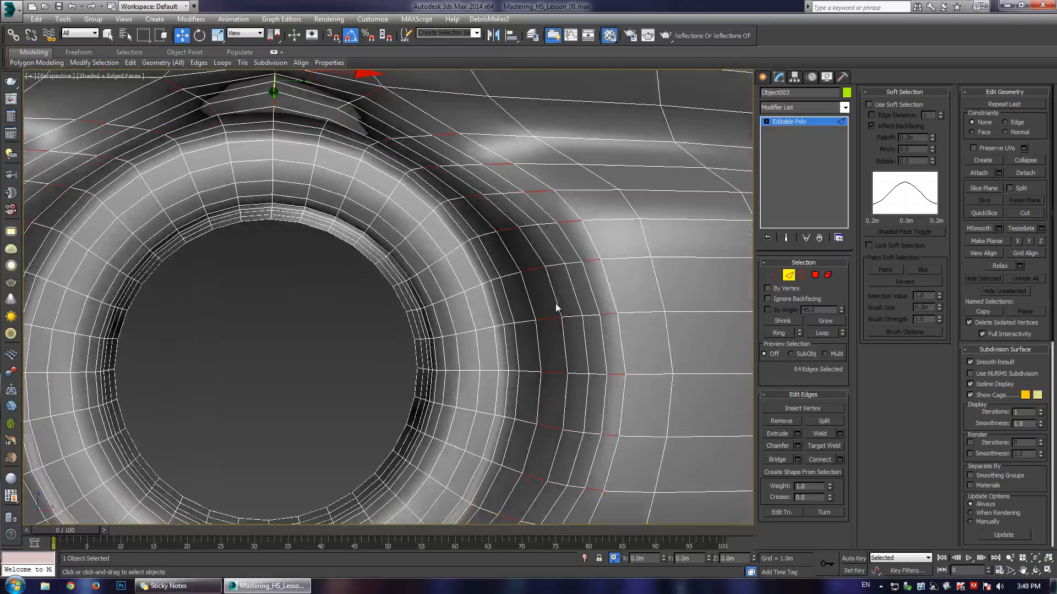
{"action": "left_click", "coordinate": [840, 460]}
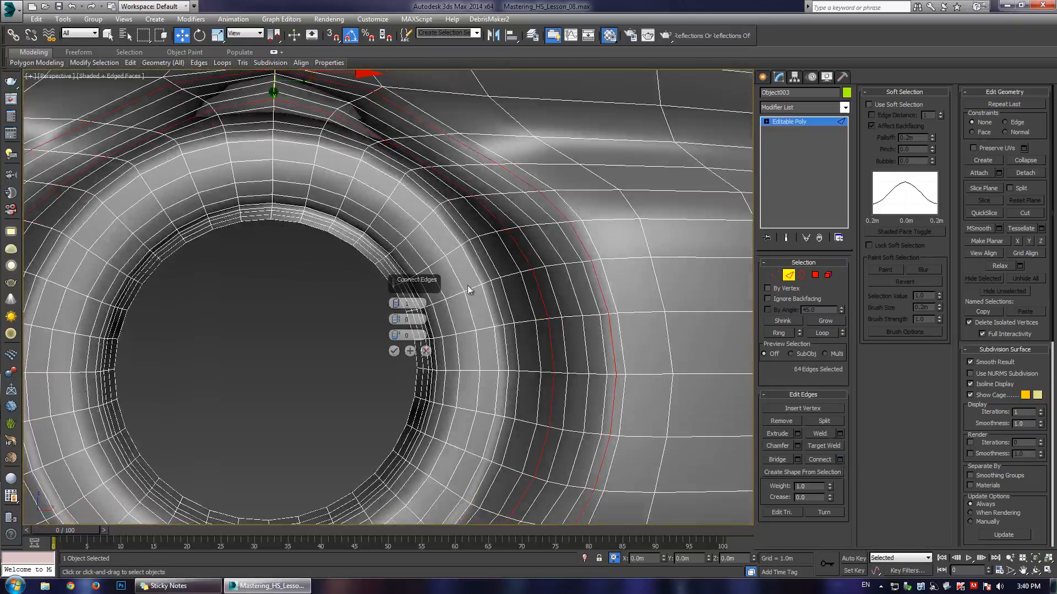
{"action": "left_click", "coordinate": [396, 302]}
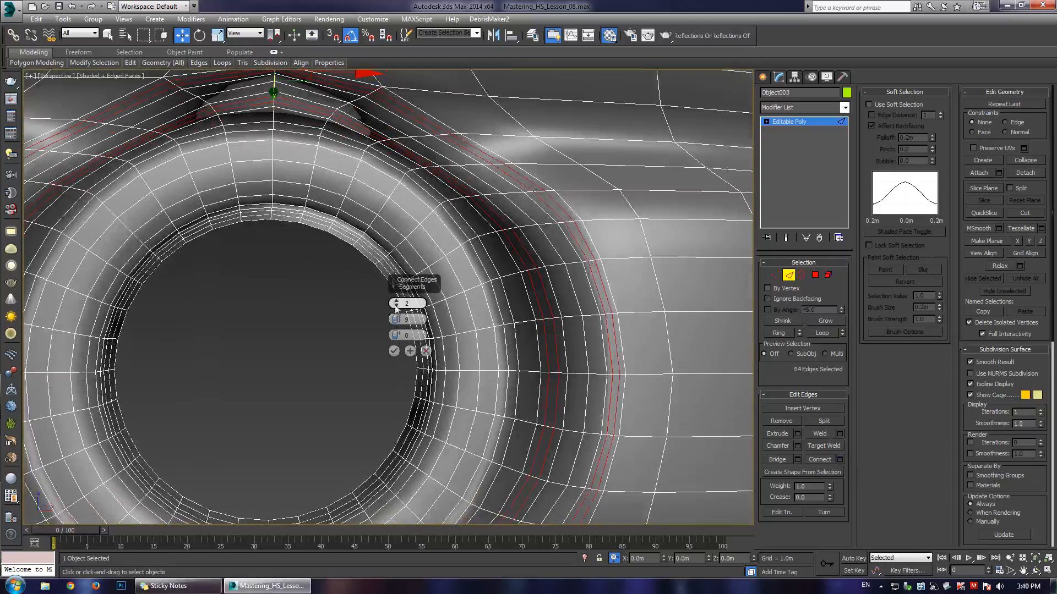
{"action": "left_click_drag", "start_coordinate": [395, 319], "coordinate": [424, 229]}
{"action": "left_click", "coordinate": [394, 350]}
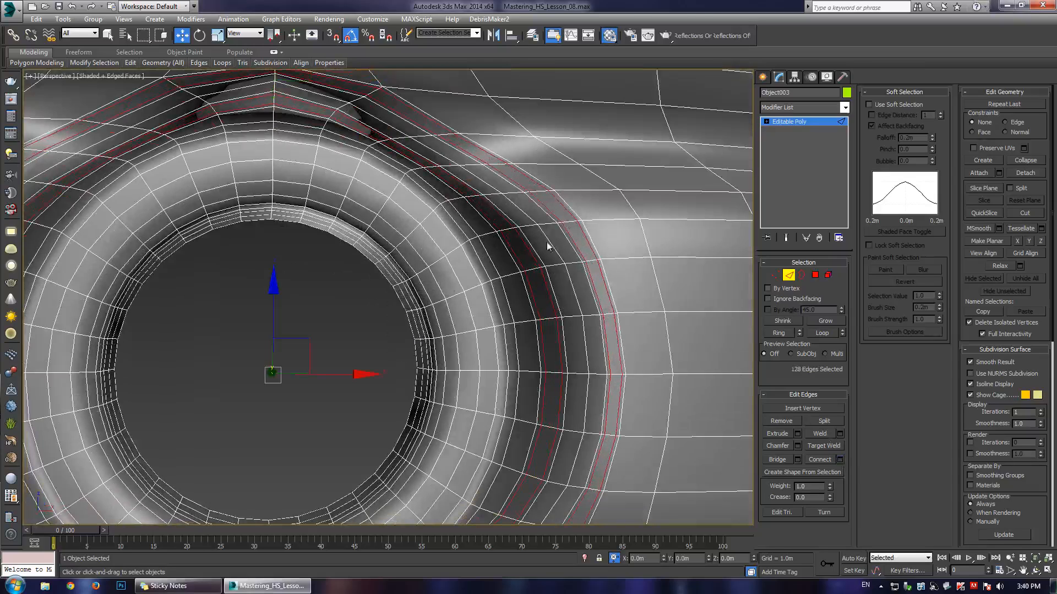
- Leave edge editing and add a TurboSmooth modifier with 2 iterations to the copied panel
{"action": "left_click", "coordinate": [801, 123]}
{"action": "left_click", "coordinate": [844, 107]}
{"action": "scroll", "coordinate": [795, 385], "scroll_direction": "down", "scroll_amount": 10}
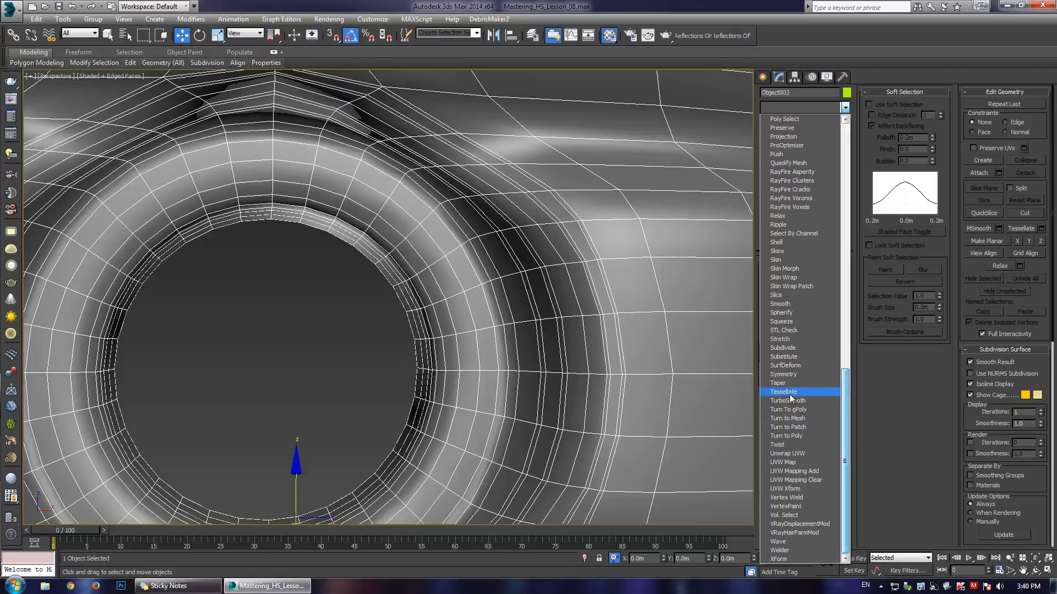
{"action": "left_click", "coordinate": [788, 401]}
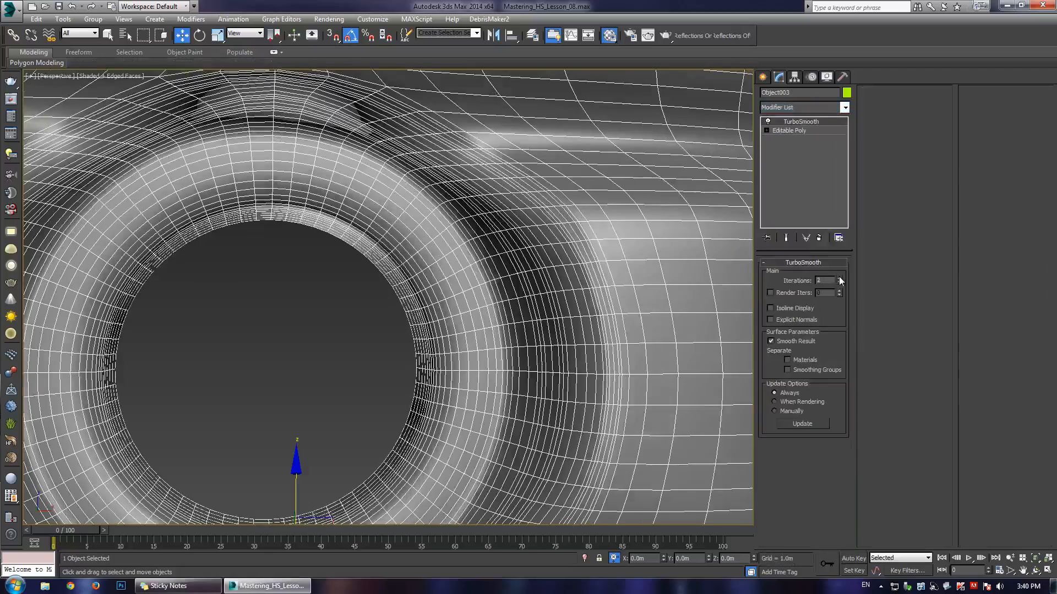
- Compare the copy's shading with the original panel, with edges hidden and shown, and delete the copy
{"action": "left_click", "coordinate": [389, 310]}
{"action": "key", "text": "F4"}
{"action": "scroll", "coordinate": [381, 281], "scroll_direction": "down", "scroll_amount": 5}
{"action": "middle_click_drag", "start_coordinate": [380, 277], "coordinate": [377, 313], "text": "alt"}
{"action": "scroll", "coordinate": [377, 313], "scroll_direction": "down", "scroll_amount": 5}
{"action": "key", "text": "w"}
{"action": "left_click", "coordinate": [390, 261]}
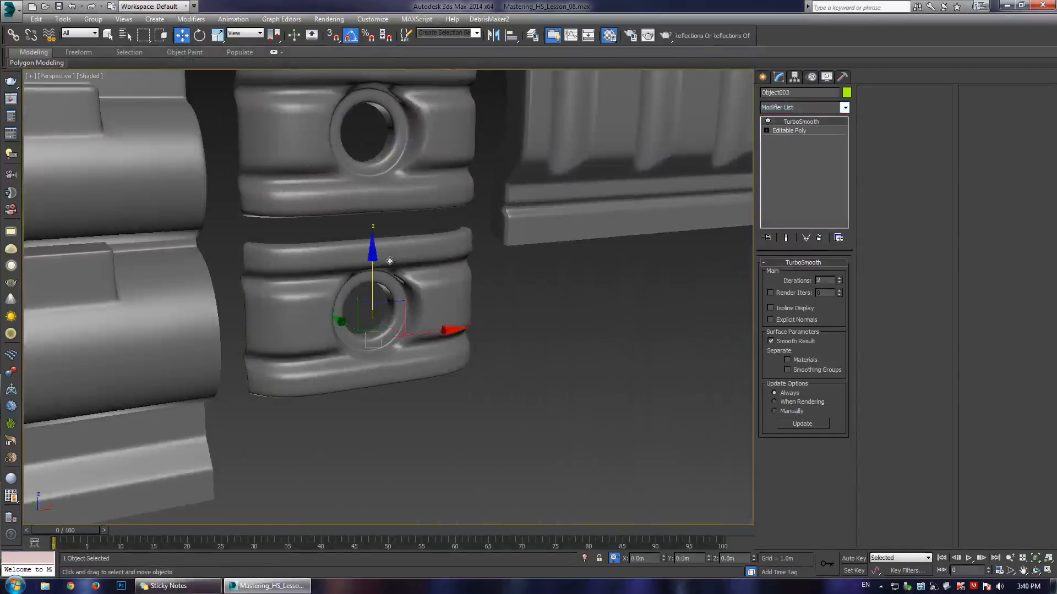
{"action": "middle_click_drag", "start_coordinate": [390, 260], "coordinate": [357, 283], "text": "alt"}
{"action": "scroll", "coordinate": [364, 270], "scroll_direction": "up", "scroll_amount": 3}
{"action": "key", "text": "F4"}
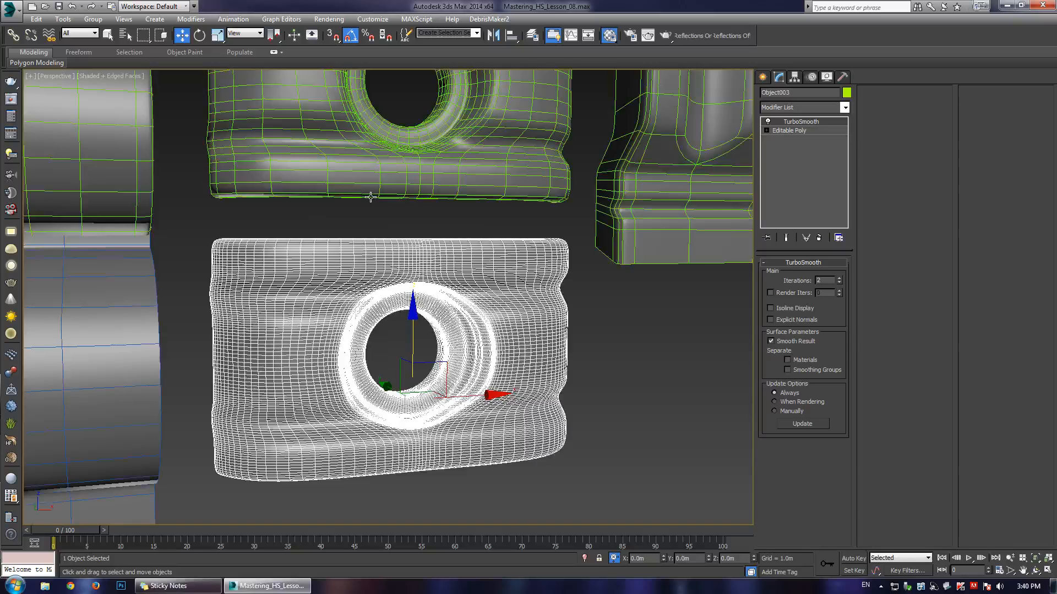
{"action": "key", "text": "F4"}
{"action": "middle_click_drag", "start_coordinate": [370, 196], "coordinate": [394, 248], "text": "alt"}
{"action": "key", "text": "Delete"}
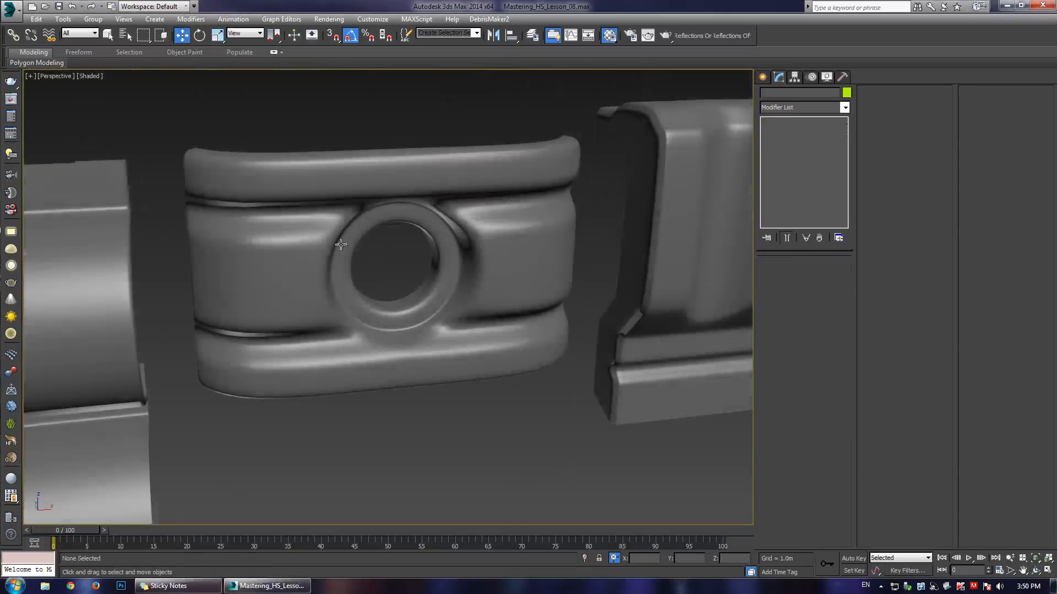
- Select the original panel with the round hole and inspect its shading close up and beside the neighbouring parts
{"action": "left_click", "coordinate": [326, 252]}
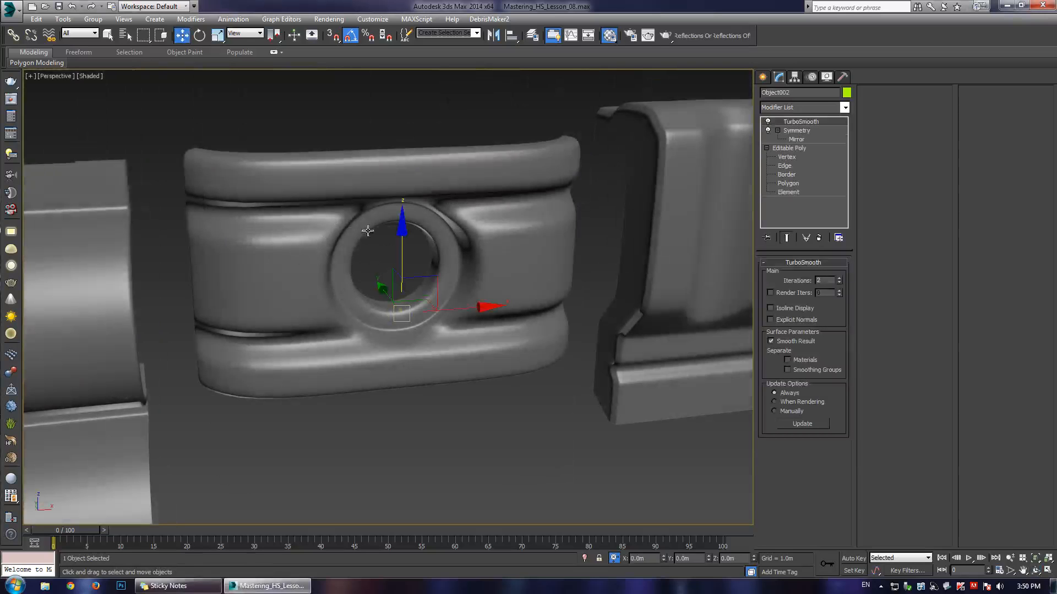
{"action": "key", "text": "z"}
{"action": "key", "text": "ctrl+r"}
{"action": "left_click_drag", "start_coordinate": [374, 260], "coordinate": [347, 216]}
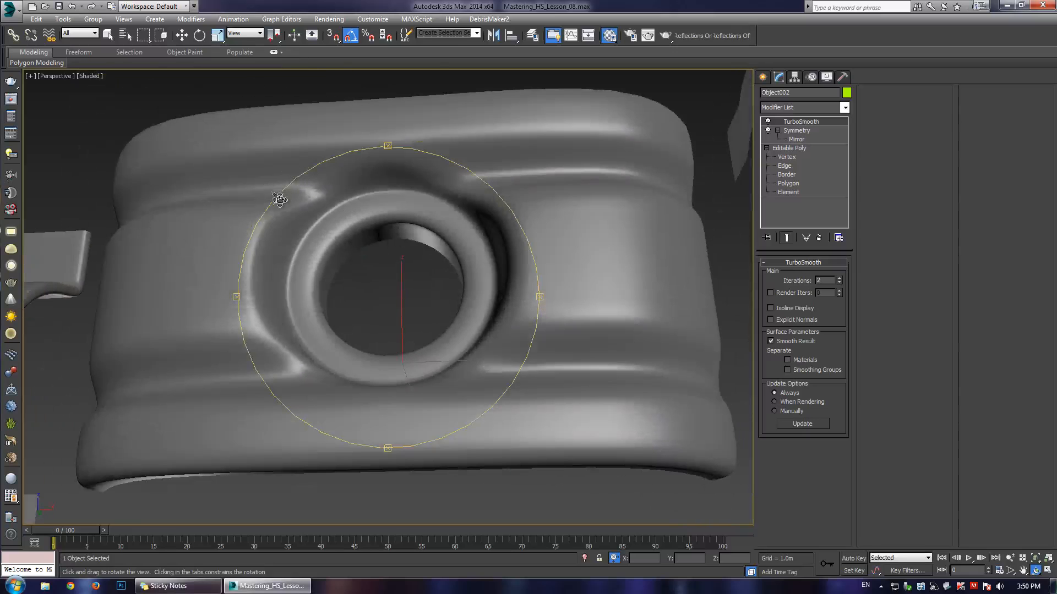
{"action": "scroll", "coordinate": [378, 248], "scroll_direction": "down", "scroll_amount": 5}
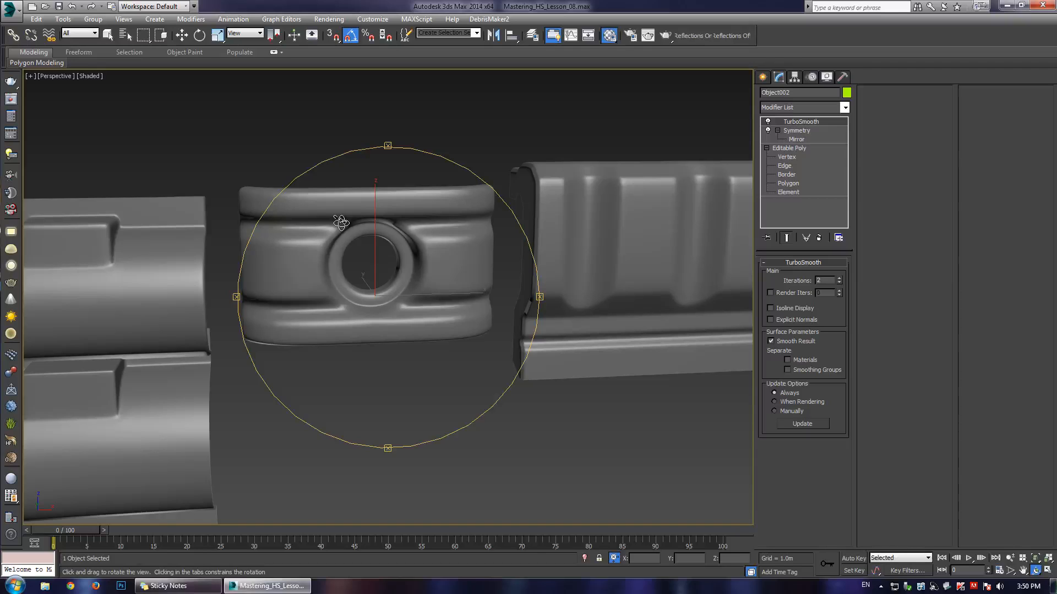
{"action": "scroll", "coordinate": [383, 259], "scroll_direction": "up", "scroll_amount": 3}
{"action": "left_click_drag", "start_coordinate": [388, 270], "coordinate": [388, 246]}
{"action": "scroll", "coordinate": [392, 266], "scroll_direction": "down", "scroll_amount": 5}
{"action": "right_click", "coordinate": [388, 246]}
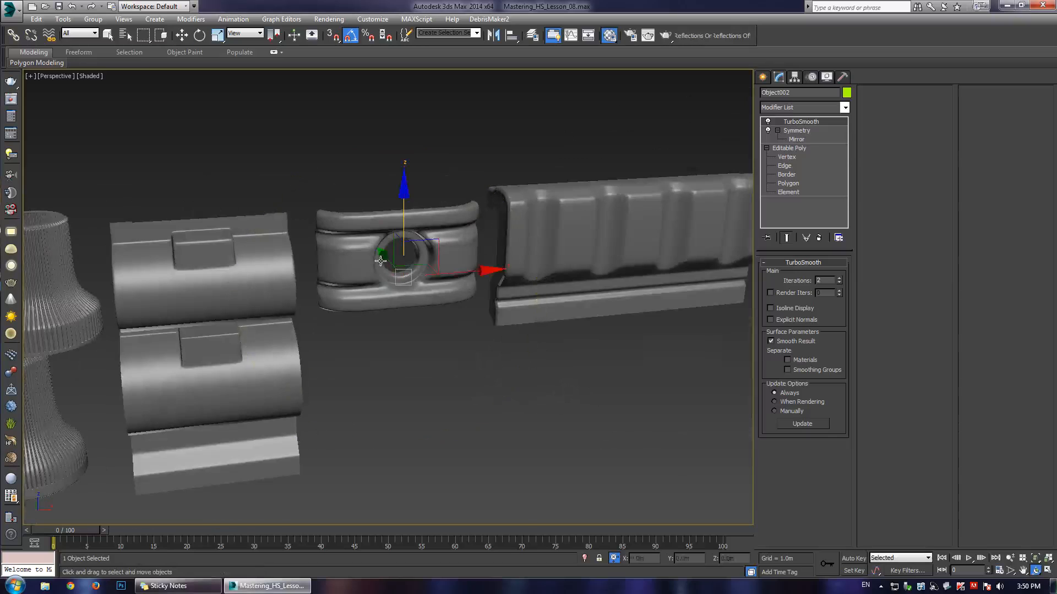
- Enter polygon editing on the panel, show edged faces and select the full-height column of polygons beside the hole
{"action": "scroll", "coordinate": [387, 246], "scroll_direction": "up", "scroll_amount": 5}
{"action": "left_click", "coordinate": [796, 183]}
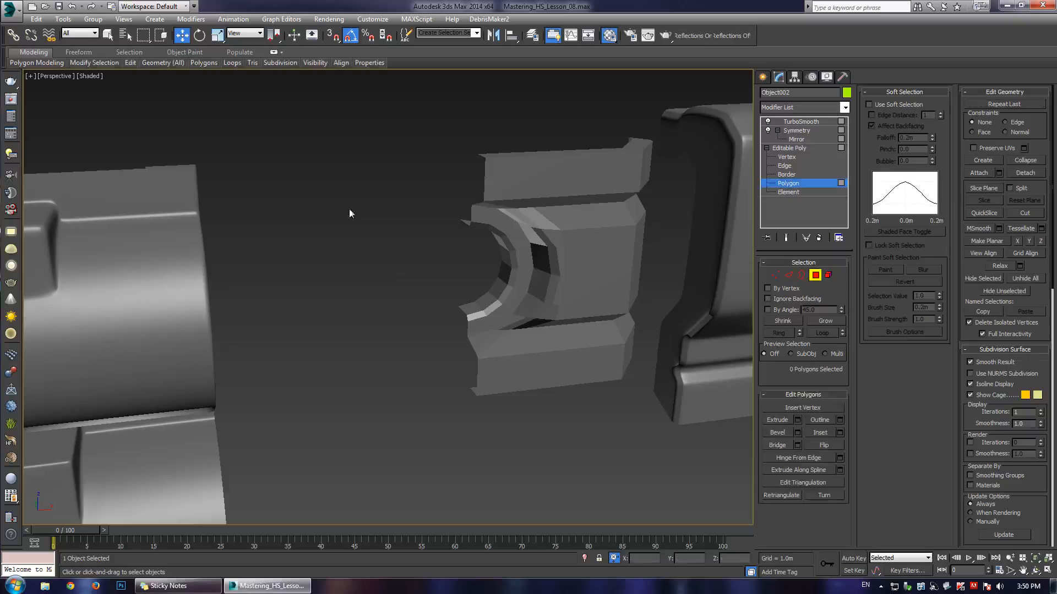
{"action": "key", "text": "F4"}
{"action": "middle_click_drag", "start_coordinate": [570, 220], "coordinate": [432, 221]}
{"action": "mouse_move", "coordinate": [432, 222]}
{"action": "middle_mouse_down", "text": "alt"}
{"action": "mouse_move", "coordinate": [409, 224]}
{"action": "mouse_move", "coordinate": [418, 225]}
{"action": "middle_mouse_up", "text": "alt"}
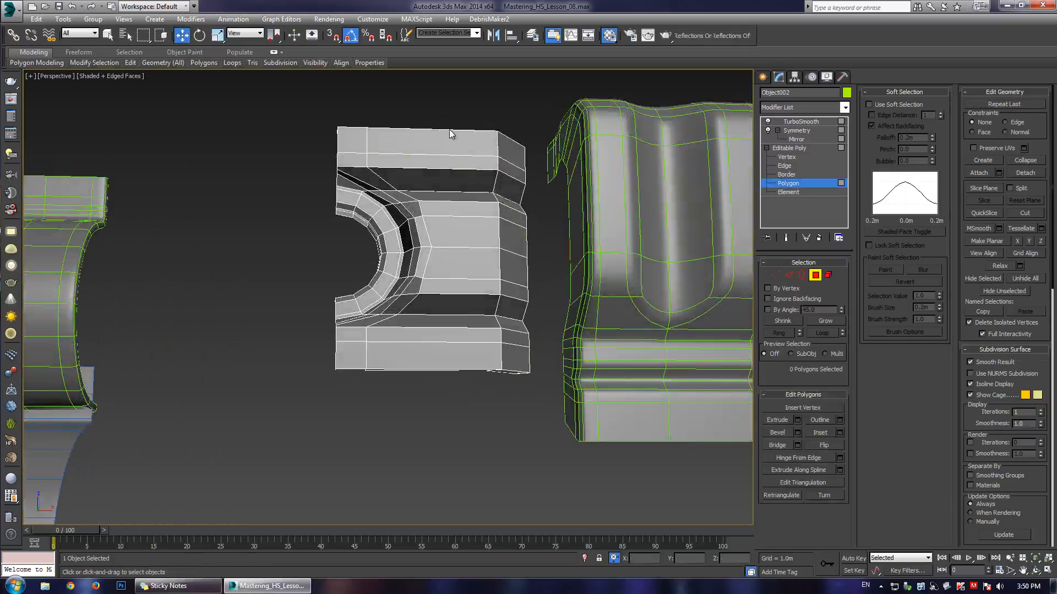
{"action": "middle_click_drag", "start_coordinate": [418, 183], "coordinate": [429, 259], "text": "alt"}
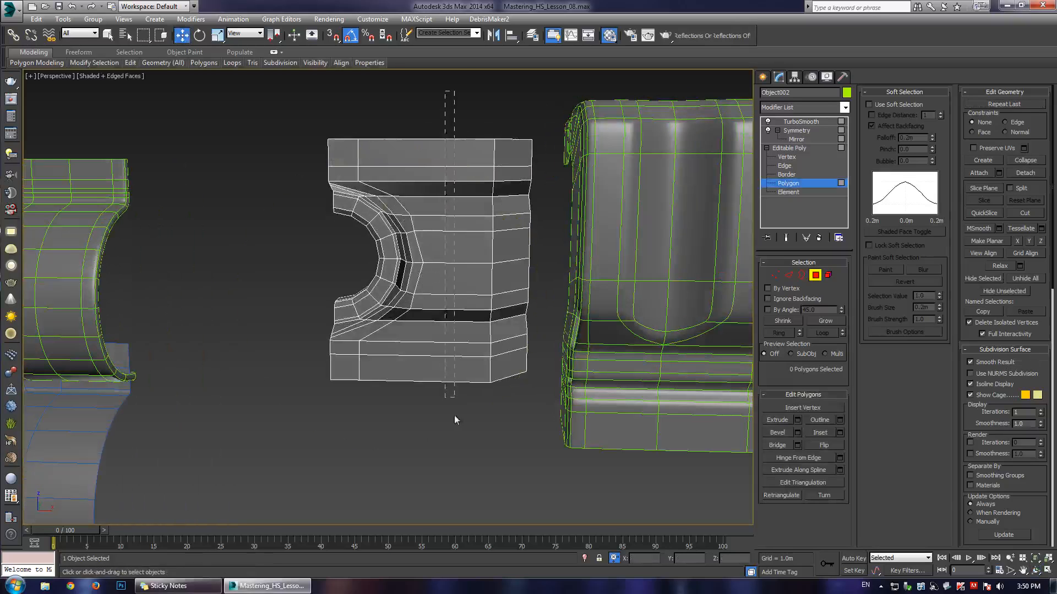
{"action": "left_click_drag", "start_coordinate": [456, 421], "coordinate": [457, 421]}
- Clone the selected polygon column downward as a separate object below the panel
{"action": "middle_click_drag", "start_coordinate": [458, 302], "coordinate": [466, 253]}
{"action": "scroll", "coordinate": [467, 250], "scroll_direction": "down", "scroll_amount": 3}
{"action": "left_click_drag", "start_coordinate": [454, 175], "coordinate": [433, 364], "text": "shift"}
{"action": "left_click", "coordinate": [575, 305]}
- Leave the panel's polygon editing and select the cloned profile strip
{"action": "mouse_move", "coordinate": [433, 334]}
{"action": "middle_mouse_down"}
{"action": "mouse_move", "coordinate": [424, 268]}
{"action": "mouse_move", "coordinate": [457, 300]}
{"action": "middle_mouse_up"}
{"action": "scroll", "coordinate": [469, 309], "scroll_direction": "up", "scroll_amount": 4}
{"action": "mouse_move", "coordinate": [418, 330]}
{"action": "middle_mouse_down"}
{"action": "mouse_move", "coordinate": [423, 278]}
{"action": "mouse_move", "coordinate": [464, 259]}
{"action": "middle_mouse_up"}
{"action": "scroll", "coordinate": [464, 258], "scroll_direction": "down", "scroll_amount": 4}
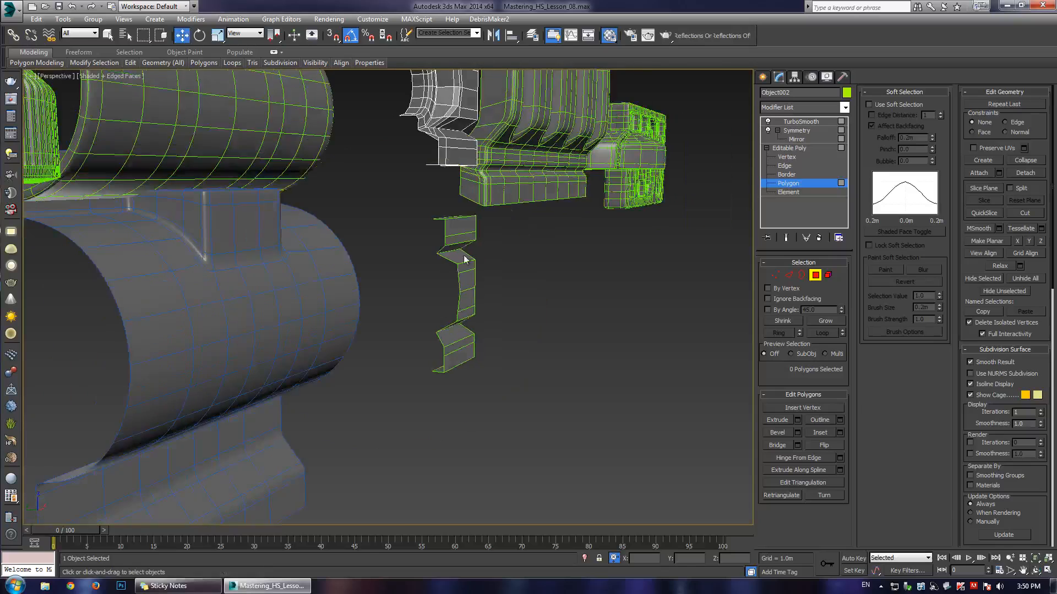
{"action": "scroll", "coordinate": [463, 259], "scroll_direction": "up", "scroll_amount": 4}
{"action": "mouse_move", "coordinate": [538, 466]}
{"action": "middle_mouse_down", "text": "alt"}
{"action": "mouse_move", "coordinate": [633, 308]}
{"action": "mouse_move", "coordinate": [716, 232]}
{"action": "middle_mouse_up", "text": "alt"}
{"action": "key", "text": "4"}
{"action": "left_click", "coordinate": [403, 233]}
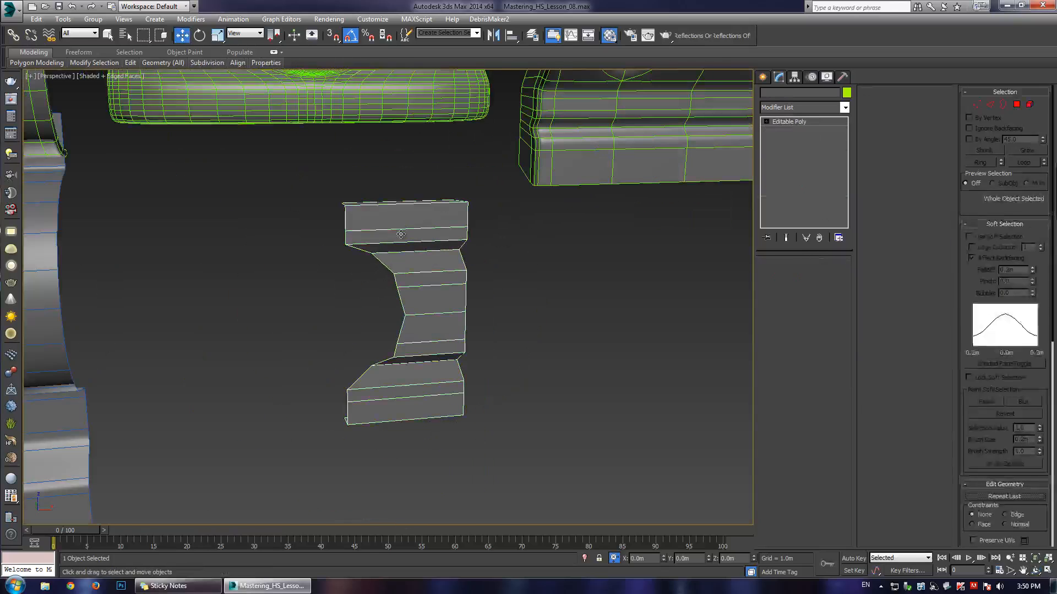
- Select the vertices along the strip's uneven left edge and flatten them with Make Planar on the Z axis
{"action": "middle_click_drag", "start_coordinate": [403, 232], "coordinate": [383, 279], "text": "alt"}
{"action": "key", "text": "1"}
{"action": "left_click_drag", "start_coordinate": [283, 141], "coordinate": [428, 465]}
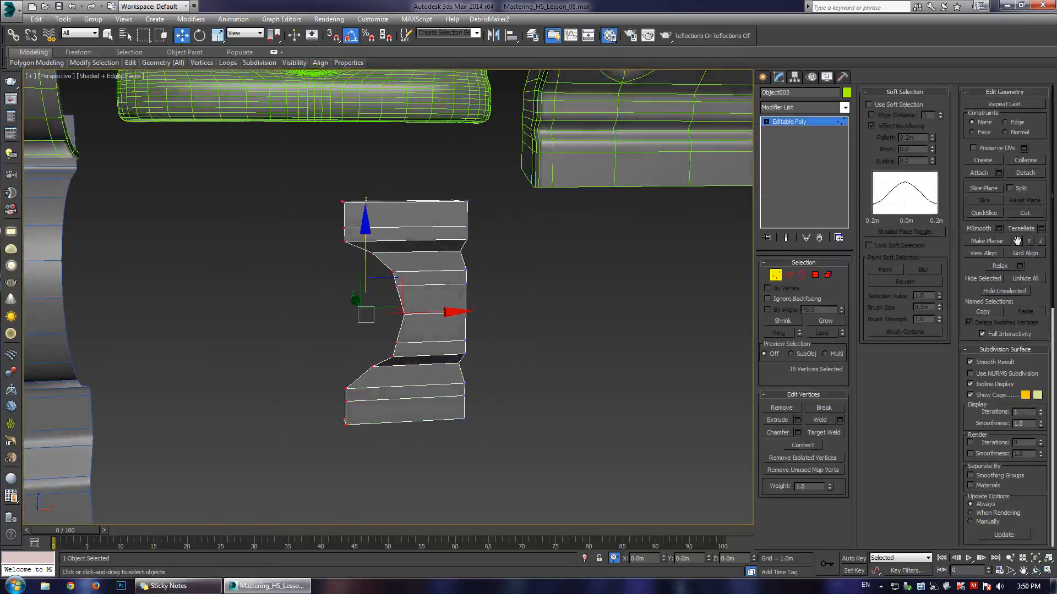
{"action": "left_click", "coordinate": [1018, 241]}
{"action": "key", "text": "ctrl+z"}
{"action": "left_click", "coordinate": [1028, 241]}
{"action": "key", "text": "ctrl+z"}
{"action": "left_click", "coordinate": [1039, 242]}
- Widen the strip by moving its left and right end vertices outward along X, and leave vertex editing
{"action": "middle_click_drag", "start_coordinate": [384, 309], "coordinate": [404, 309], "text": "alt"}
{"action": "left_click_drag", "start_coordinate": [426, 314], "coordinate": [197, 316]}
{"action": "scroll", "coordinate": [265, 255], "scroll_direction": "down", "scroll_amount": 4}
{"action": "middle_click_drag", "start_coordinate": [330, 258], "coordinate": [361, 261], "text": "alt"}
{"action": "left_click_drag", "start_coordinate": [395, 208], "coordinate": [542, 452]}
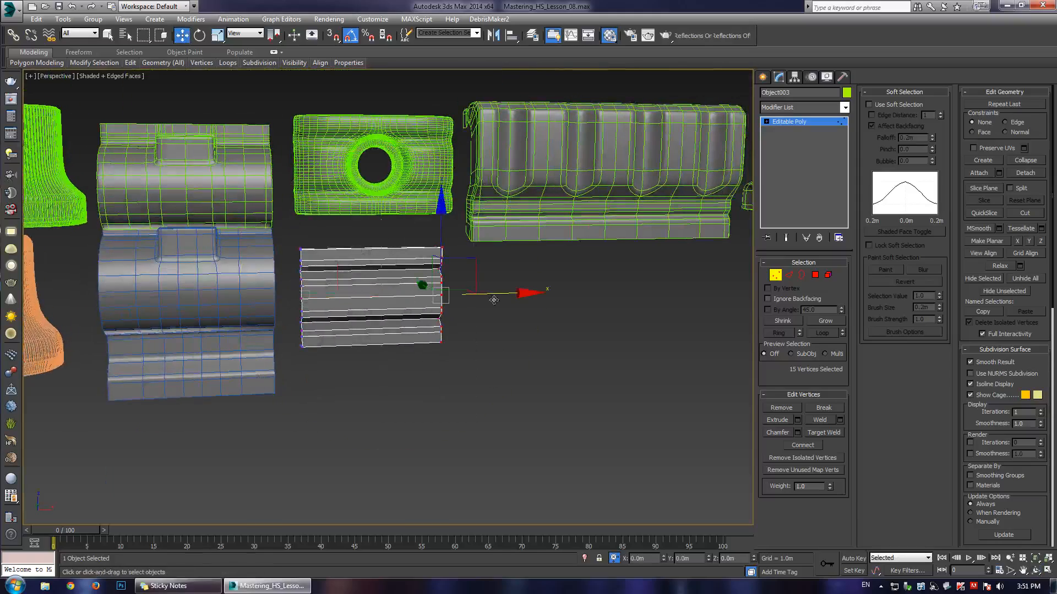
{"action": "left_click_drag", "start_coordinate": [495, 298], "coordinate": [521, 299]}
{"action": "middle_click_drag", "start_coordinate": [330, 271], "coordinate": [399, 273], "text": "alt"}
{"action": "scroll", "coordinate": [400, 274], "scroll_direction": "up", "scroll_amount": 4}
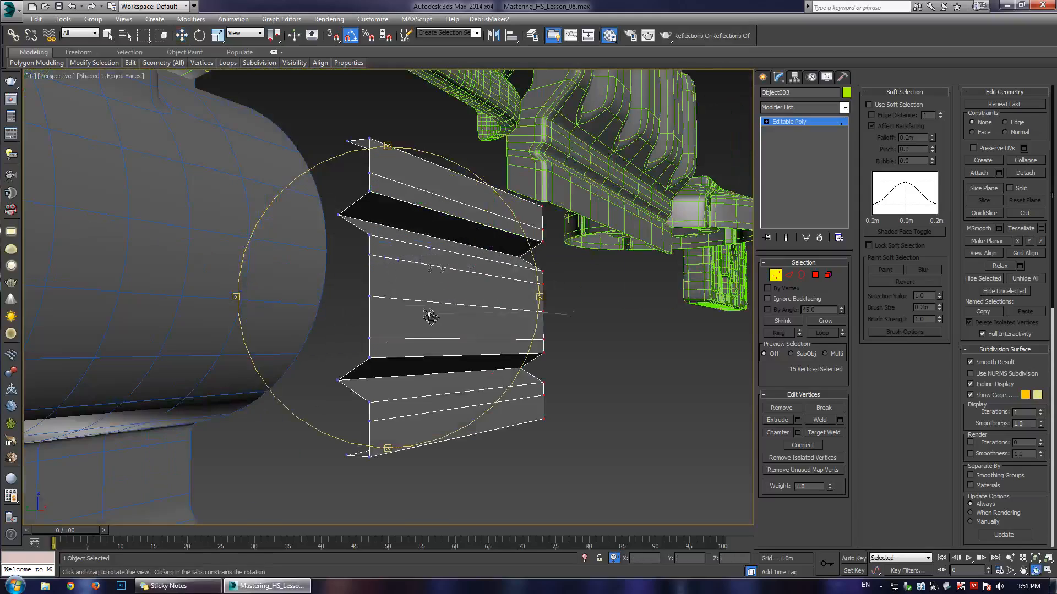
{"action": "middle_click_drag", "start_coordinate": [431, 316], "coordinate": [387, 277], "text": "alt"}
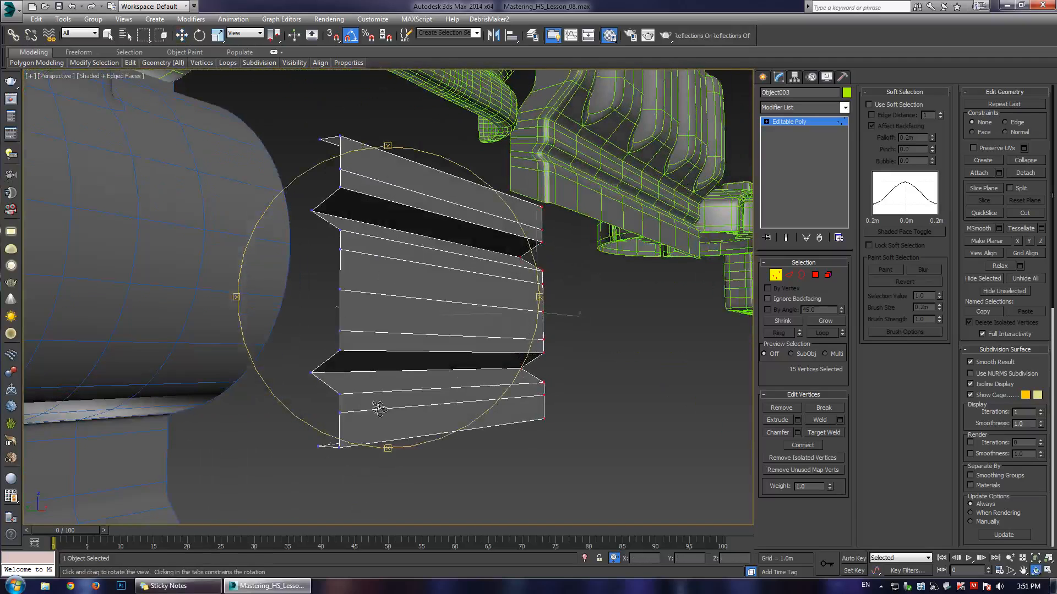
{"action": "left_click", "coordinate": [814, 122]}
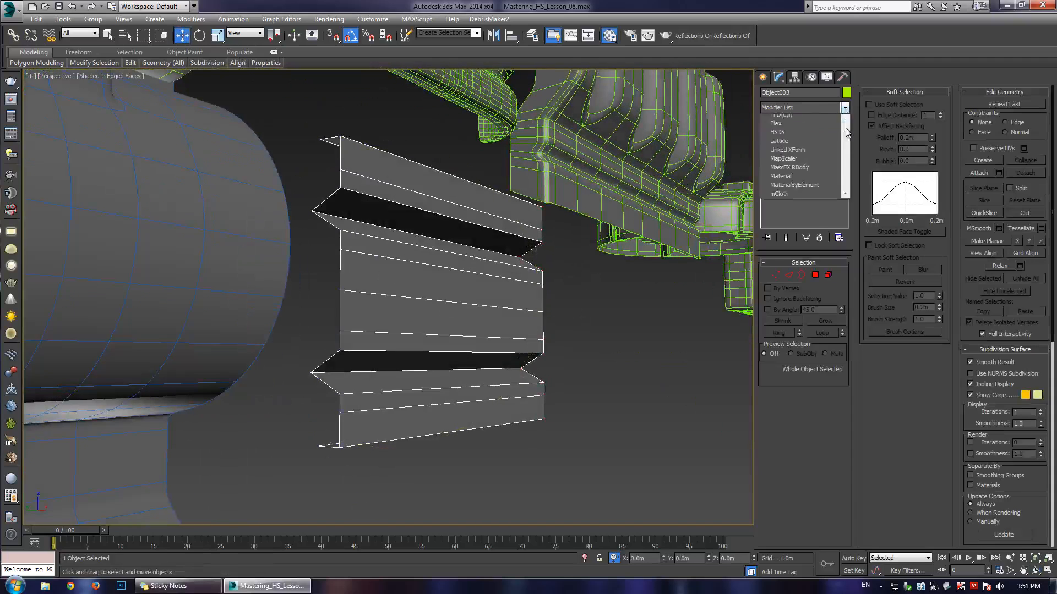
- Add a TurboSmooth modifier with 2 iterations to the profile strip and check its smoothed shading with the wireframe edges hidden
{"action": "left_click", "coordinate": [801, 107]}
{"action": "scroll", "coordinate": [786, 401], "scroll_direction": "down", "scroll_amount": 3}
{"action": "left_click", "coordinate": [785, 401]}
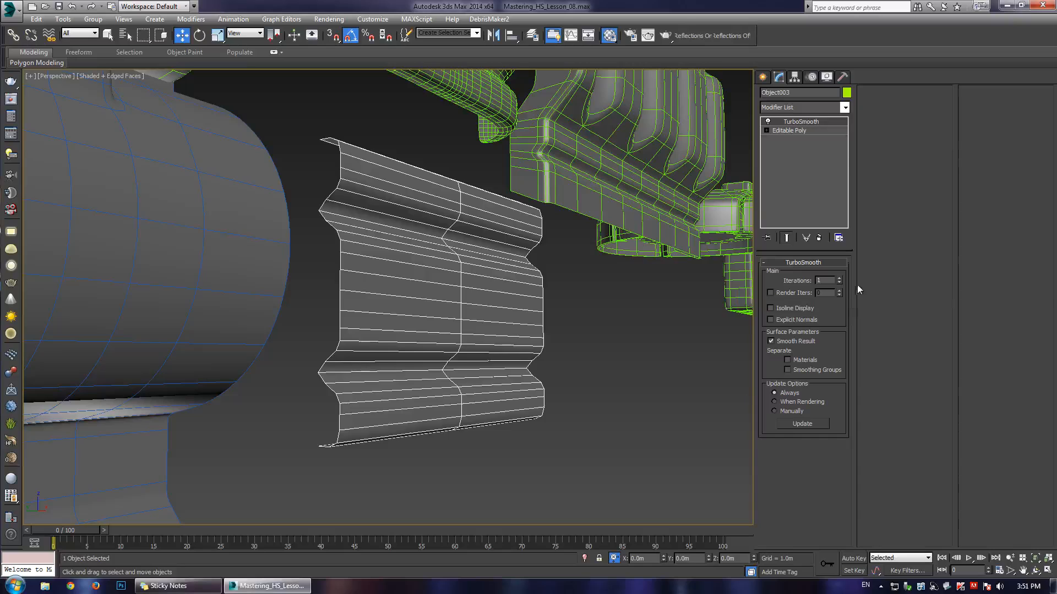
{"action": "left_click", "coordinate": [839, 278]}
{"action": "mouse_move", "coordinate": [386, 286]}
{"action": "middle_mouse_down", "text": "alt"}
{"action": "mouse_move", "coordinate": [365, 292]}
{"action": "mouse_move", "coordinate": [467, 300]}
{"action": "mouse_move", "coordinate": [441, 325]}
{"action": "mouse_move", "coordinate": [414, 314]}
{"action": "middle_mouse_up", "text": "alt"}
{"action": "key", "text": "F4"}
{"action": "scroll", "coordinate": [420, 302], "scroll_direction": "down", "scroll_amount": 6}
{"action": "scroll", "coordinate": [410, 314], "scroll_direction": "up", "scroll_amount": 5}
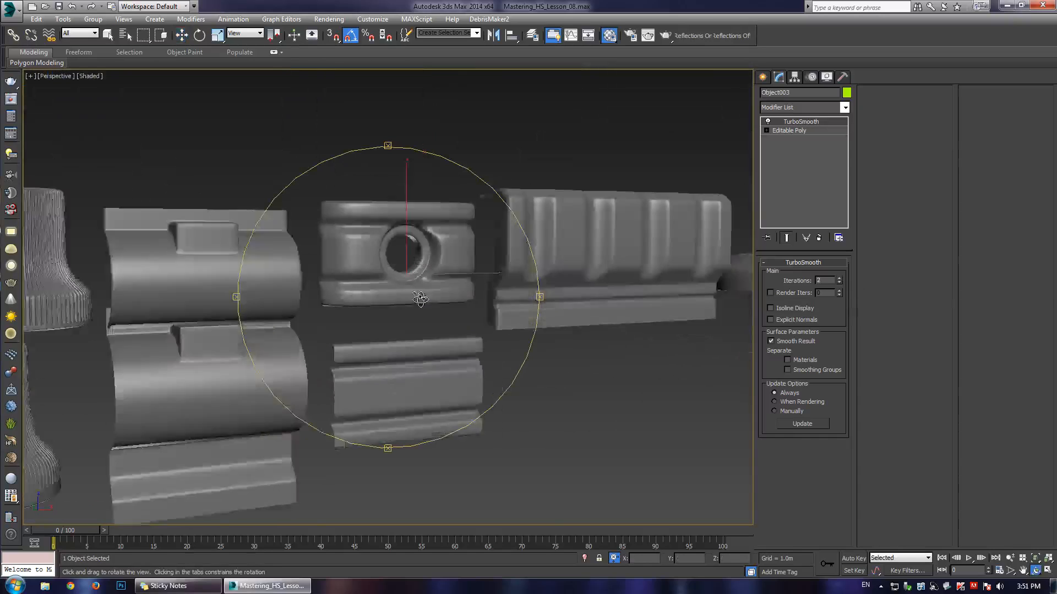
{"action": "middle_click_drag", "start_coordinate": [404, 369], "coordinate": [397, 270]}
{"action": "key", "text": "F4"}
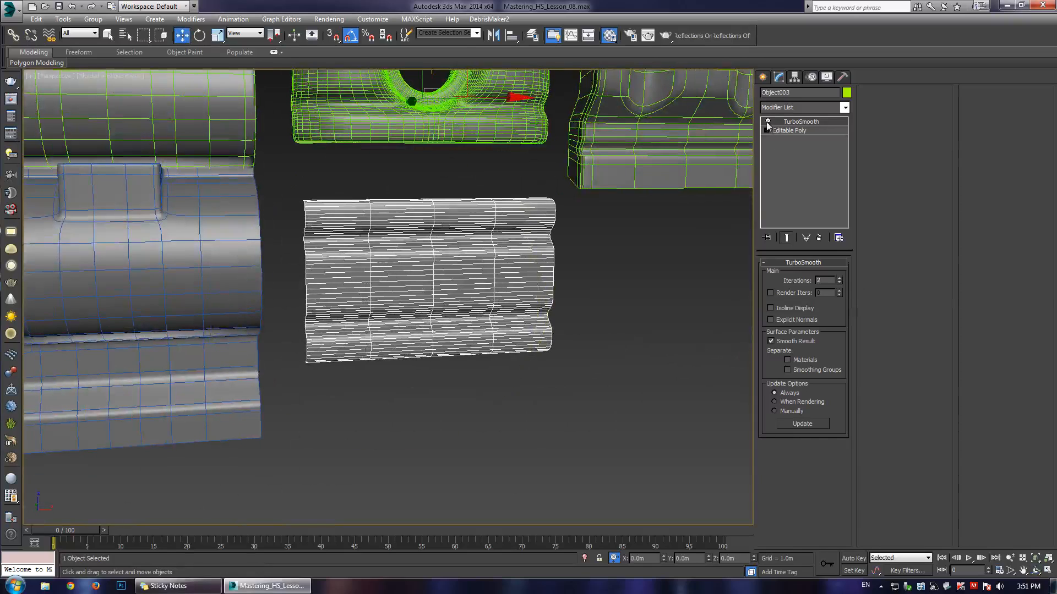
- Turn off the TurboSmooth display and connect all the strip's lengthwise edges with 1 segment across the middle
{"action": "left_click", "coordinate": [768, 122]}
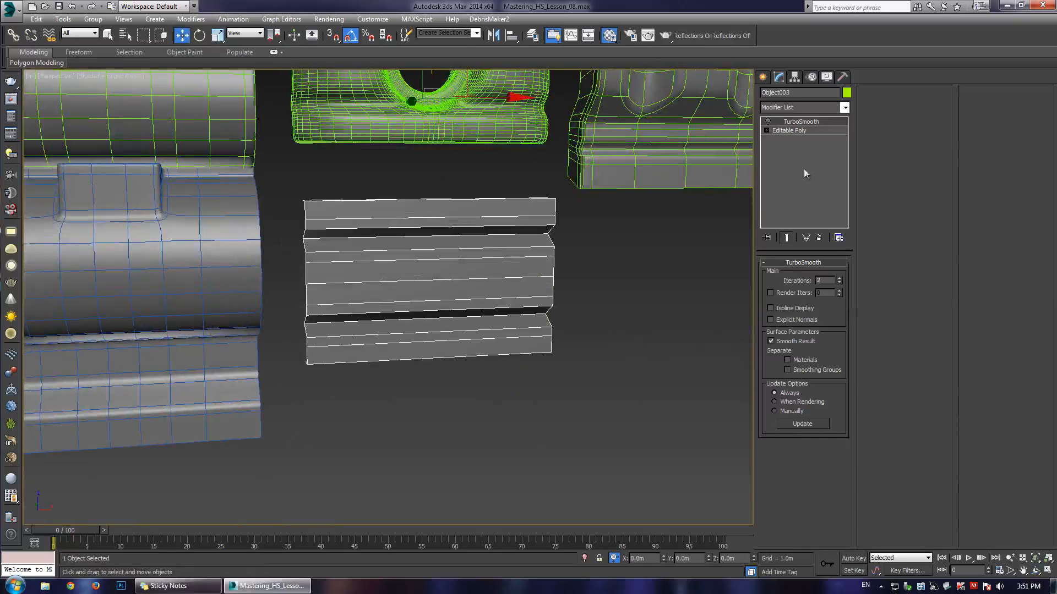
{"action": "left_click", "coordinate": [767, 131]}
{"action": "left_click", "coordinate": [784, 148]}
{"action": "middle_click_drag", "start_coordinate": [377, 245], "coordinate": [436, 455], "text": "alt"}
{"action": "left_click_drag", "start_coordinate": [435, 452], "coordinate": [436, 453]}
{"action": "left_click", "coordinate": [819, 460]}
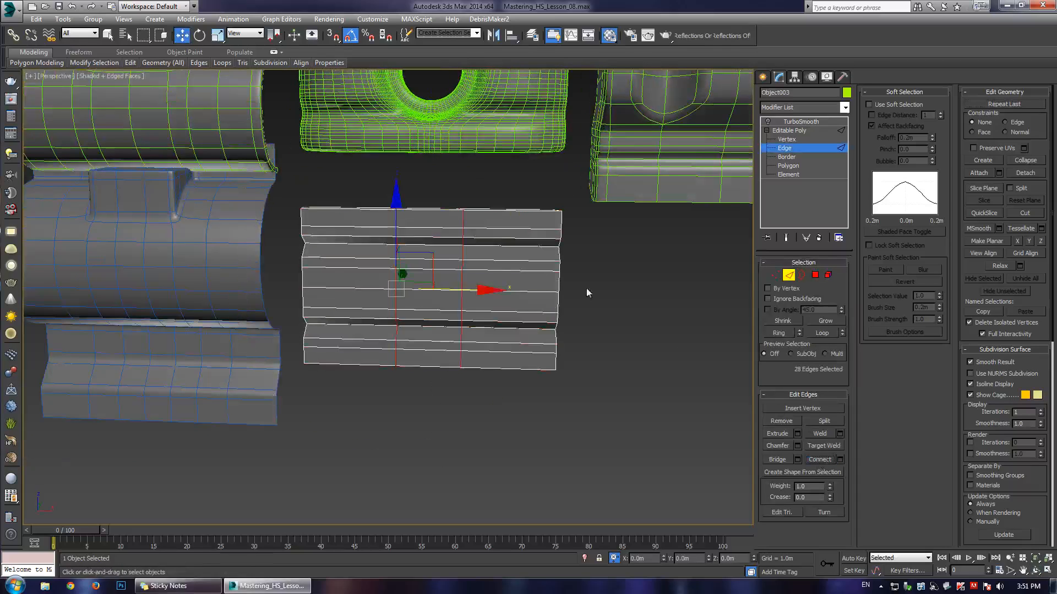
{"action": "left_click", "coordinate": [839, 460]}
{"action": "left_click_drag", "start_coordinate": [395, 318], "coordinate": [396, 321]}
{"action": "right_click", "coordinate": [396, 322]}
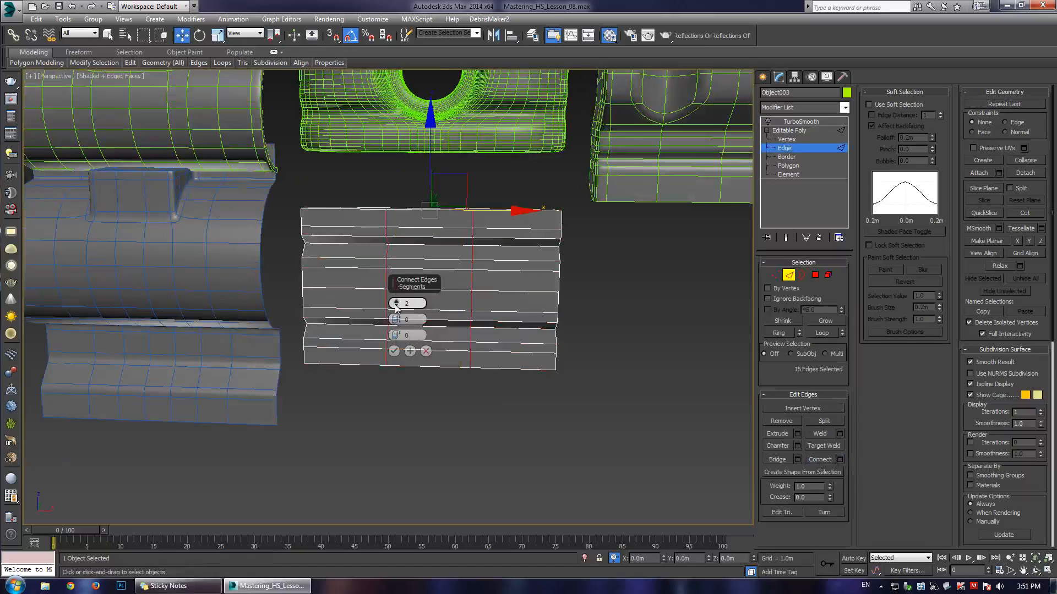
{"action": "left_click", "coordinate": [394, 352]}
- Connect the lengthwise edges in both halves of the strip with one segment each, leave edge editing and deselect the strip
{"action": "middle_click_drag", "start_coordinate": [407, 231], "coordinate": [416, 166], "text": "alt"}
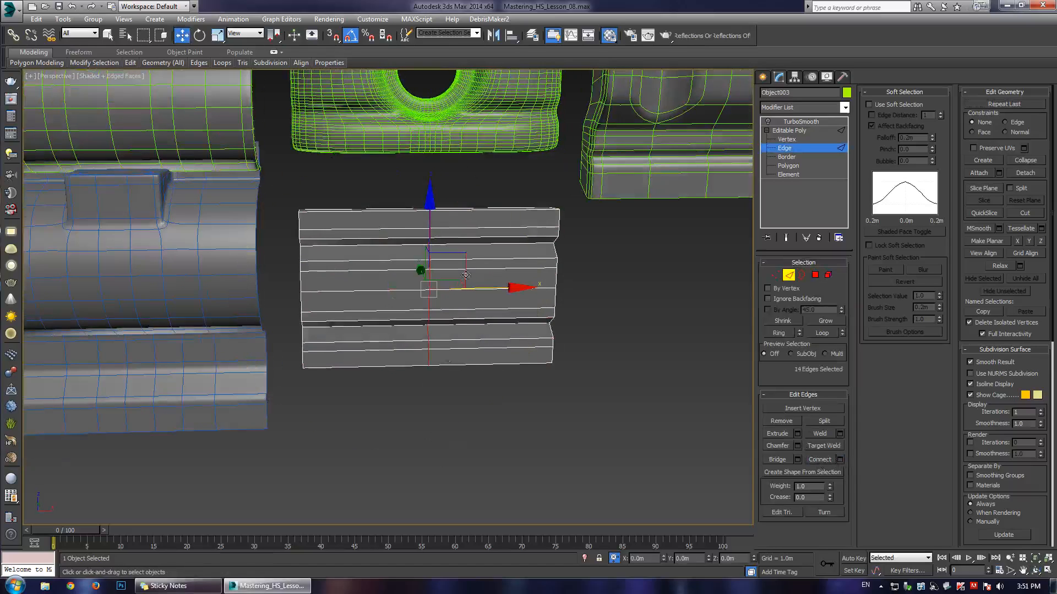
{"action": "left_click_drag", "start_coordinate": [496, 234], "coordinate": [516, 458]}
{"action": "left_click_drag", "start_coordinate": [370, 165], "coordinate": [376, 413], "text": "ctrl"}
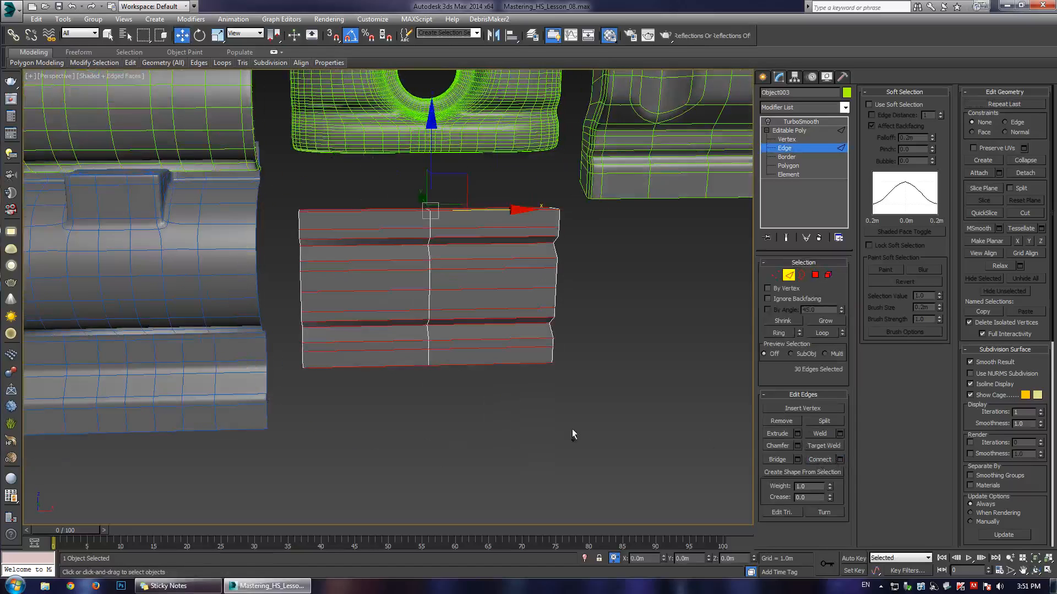
{"action": "left_click", "coordinate": [839, 459]}
{"action": "left_click", "coordinate": [394, 352]}
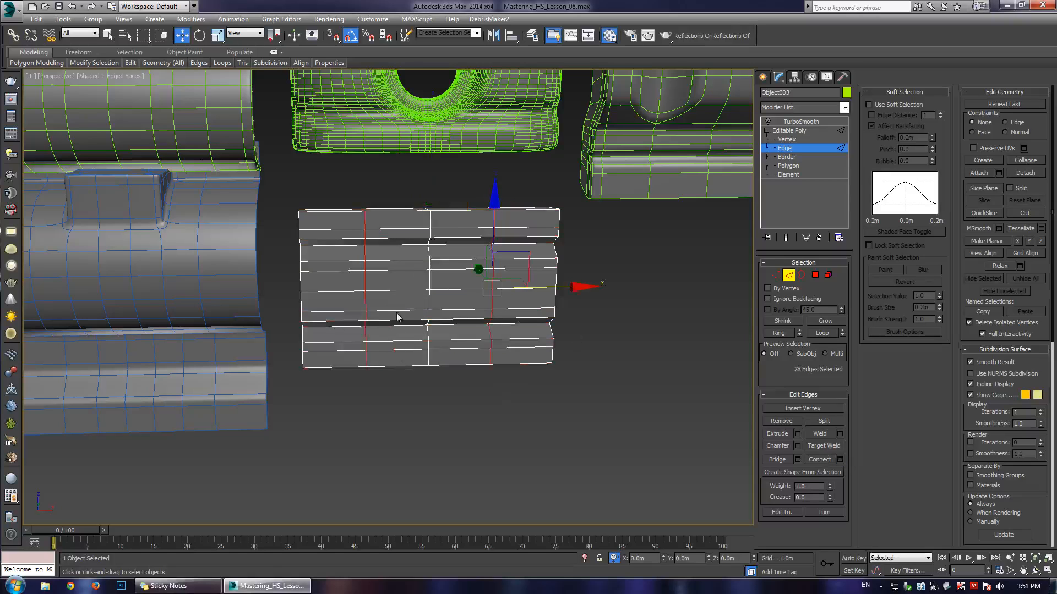
{"action": "middle_click_drag", "start_coordinate": [398, 318], "coordinate": [603, 275], "text": "alt"}
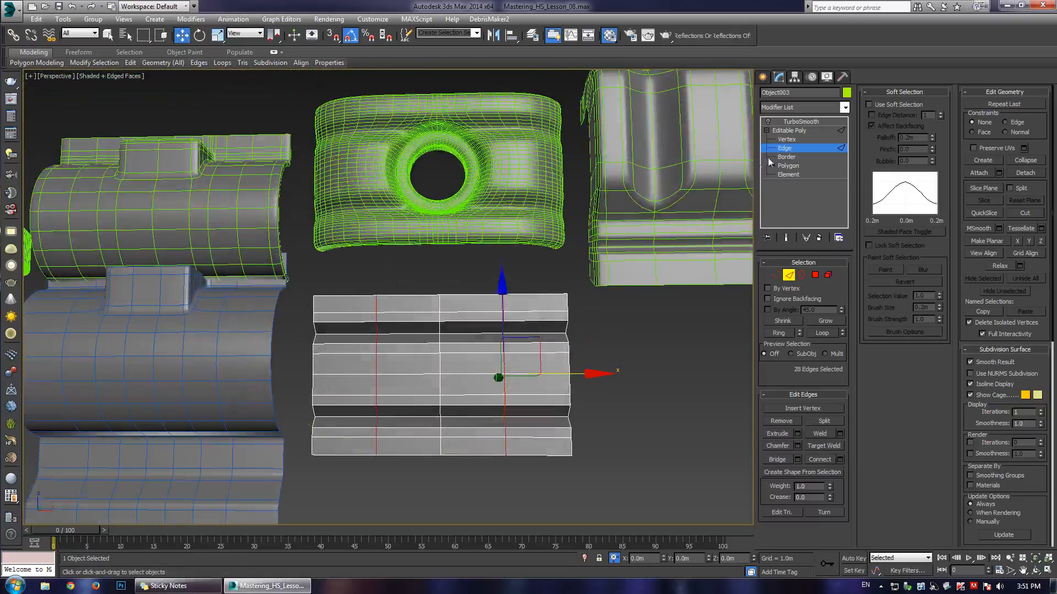
{"action": "left_click", "coordinate": [785, 149]}
{"action": "left_click", "coordinate": [657, 338]}
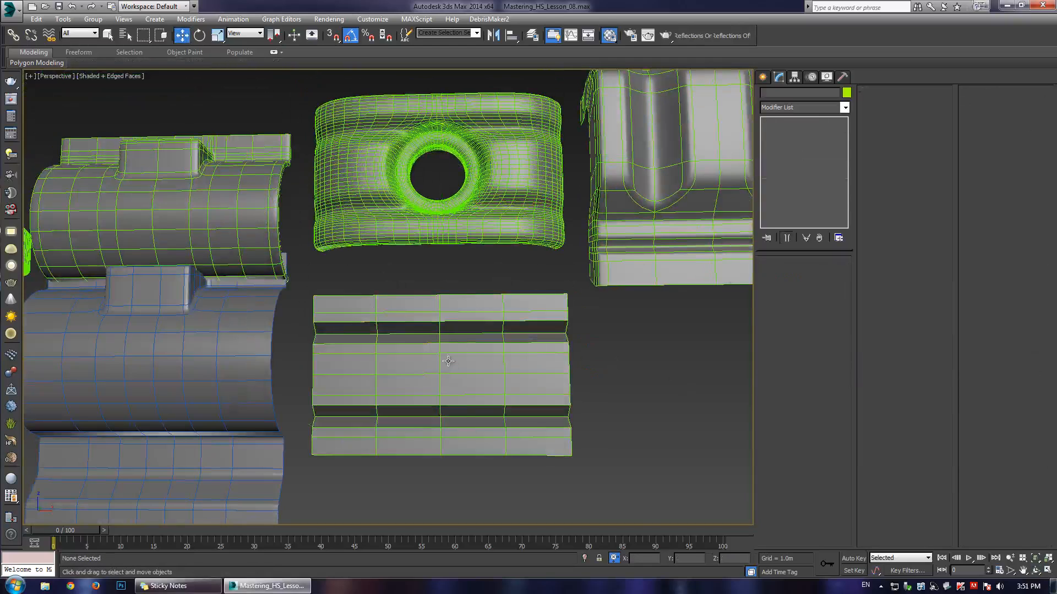
- Show the divided strip in the maximized Front view
{"action": "scroll", "coordinate": [449, 361], "scroll_direction": "up", "scroll_amount": 3}
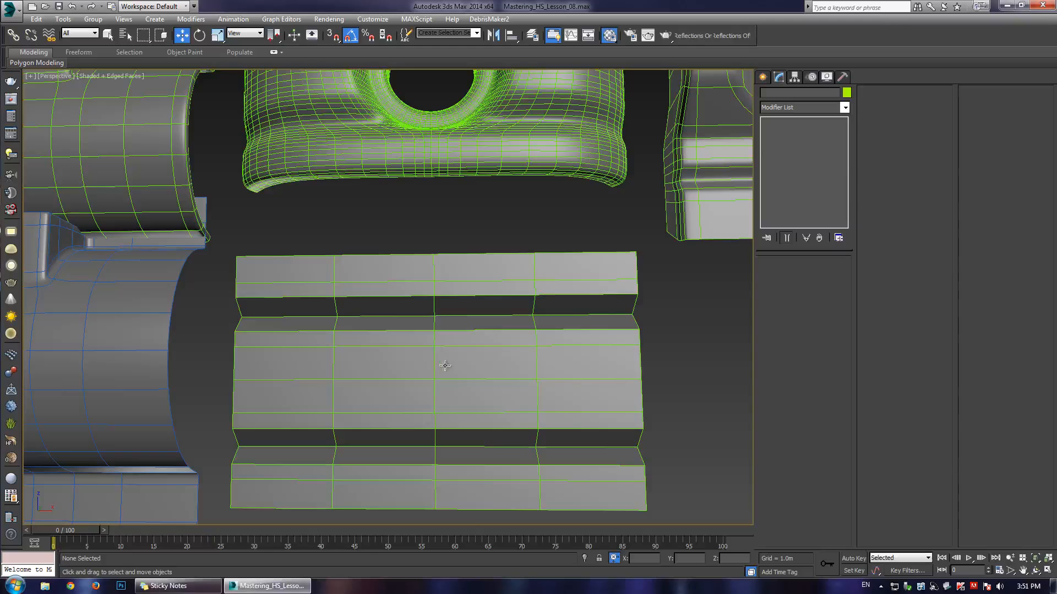
{"action": "key", "text": "alt+w"}
{"action": "middle_click", "coordinate": [529, 222]}
{"action": "key", "text": "alt+w"}
{"action": "scroll", "coordinate": [513, 222], "scroll_direction": "down", "scroll_amount": 6}
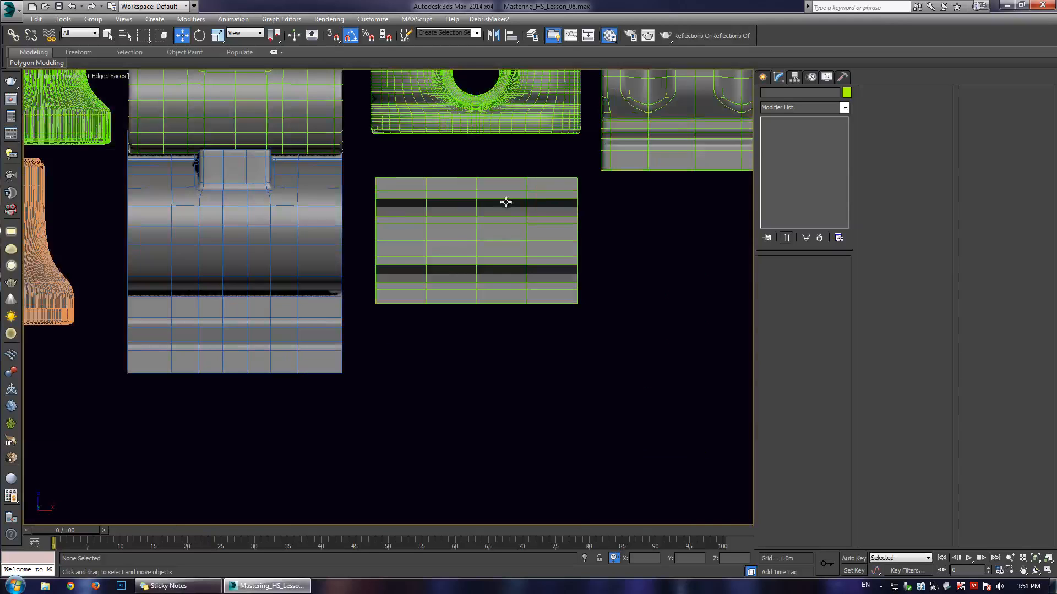
{"action": "middle_click_drag", "start_coordinate": [506, 202], "coordinate": [479, 280]}
- Turn on 3D snapping to vertices and draw a circle spline about 3.929 m in radius, centred on the strip's middle vertex
{"action": "left_click", "coordinate": [761, 77]}
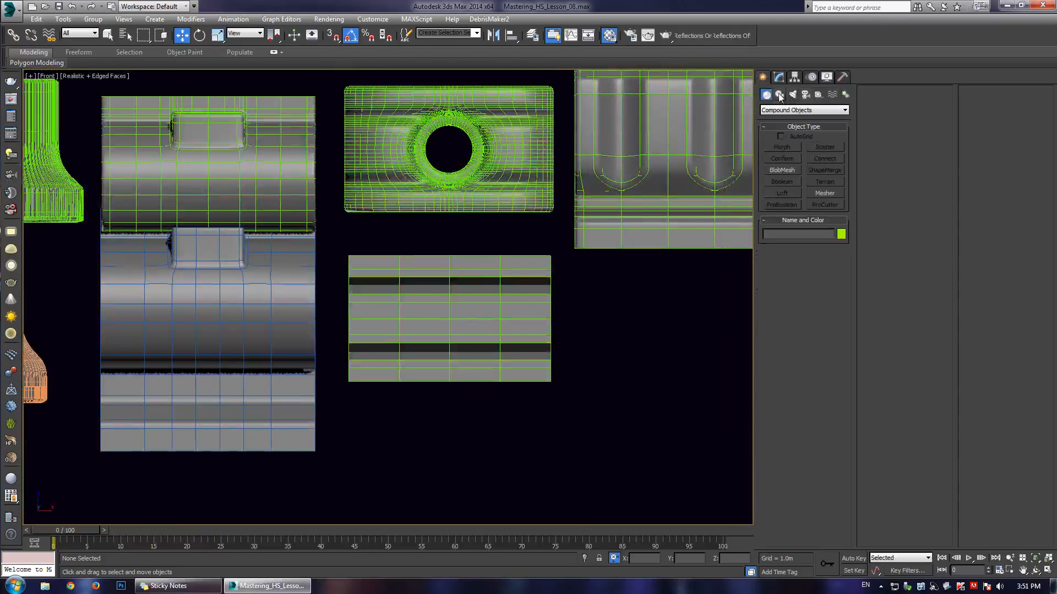
{"action": "left_click", "coordinate": [779, 95]}
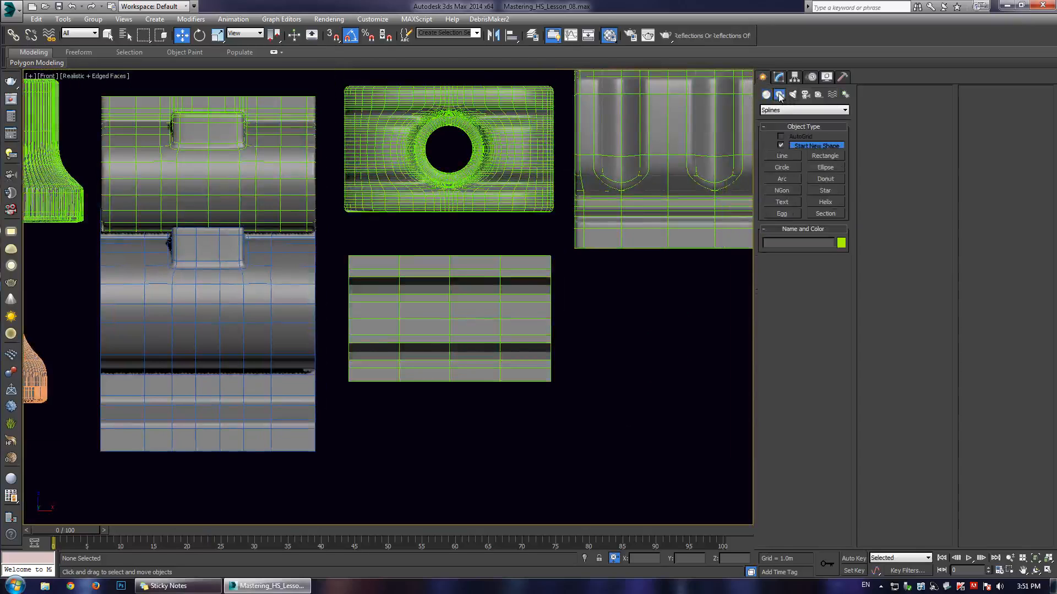
{"action": "left_click", "coordinate": [786, 165]}
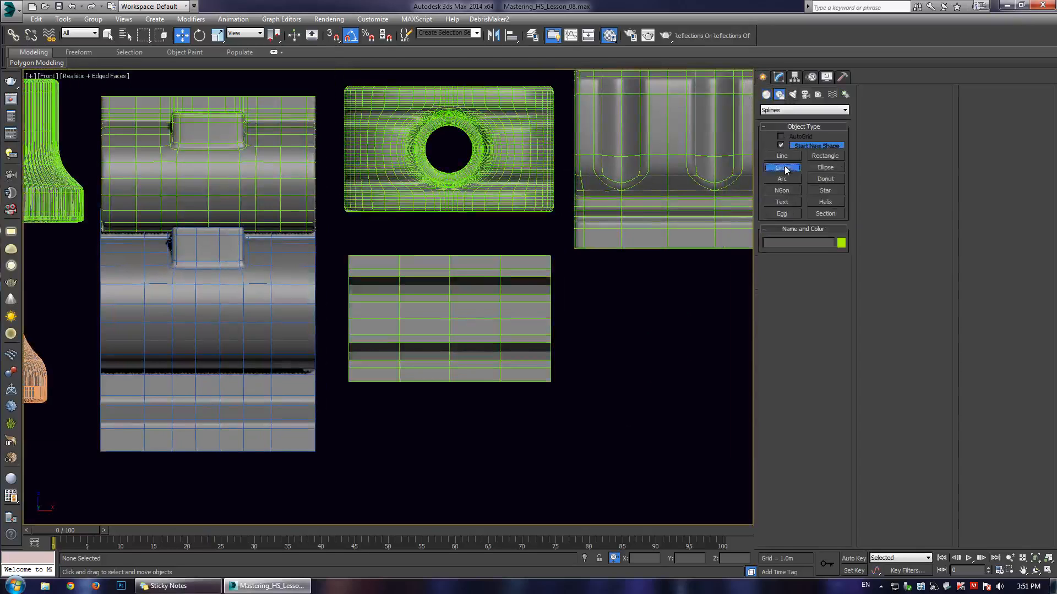
{"action": "scroll", "coordinate": [383, 348], "scroll_direction": "up", "scroll_amount": 2}
{"action": "middle_click_drag", "start_coordinate": [382, 348], "coordinate": [365, 356]}
{"action": "left_click", "coordinate": [332, 35]}
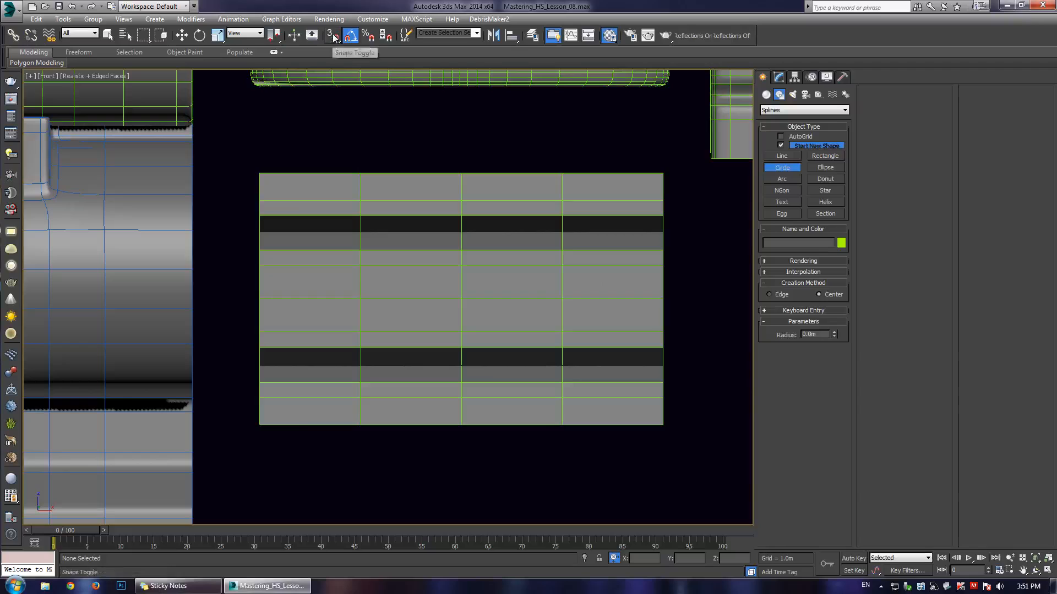
{"action": "right_click", "coordinate": [332, 35]}
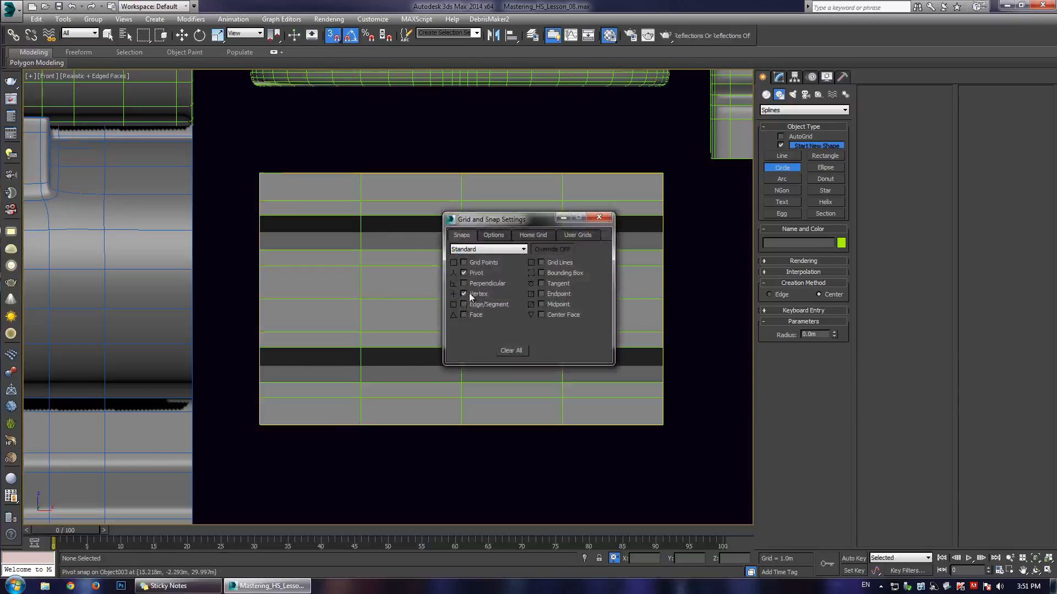
{"action": "left_click", "coordinate": [598, 217]}
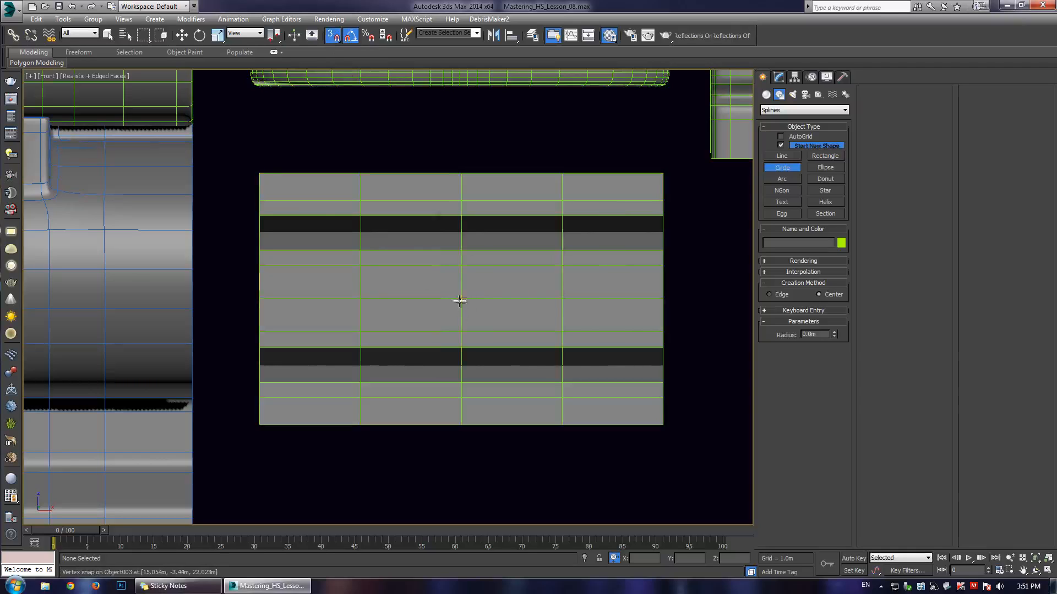
{"action": "scroll", "coordinate": [463, 300], "scroll_direction": "up", "scroll_amount": 5}
{"action": "scroll", "coordinate": [460, 300], "scroll_direction": "down", "scroll_amount": 6}
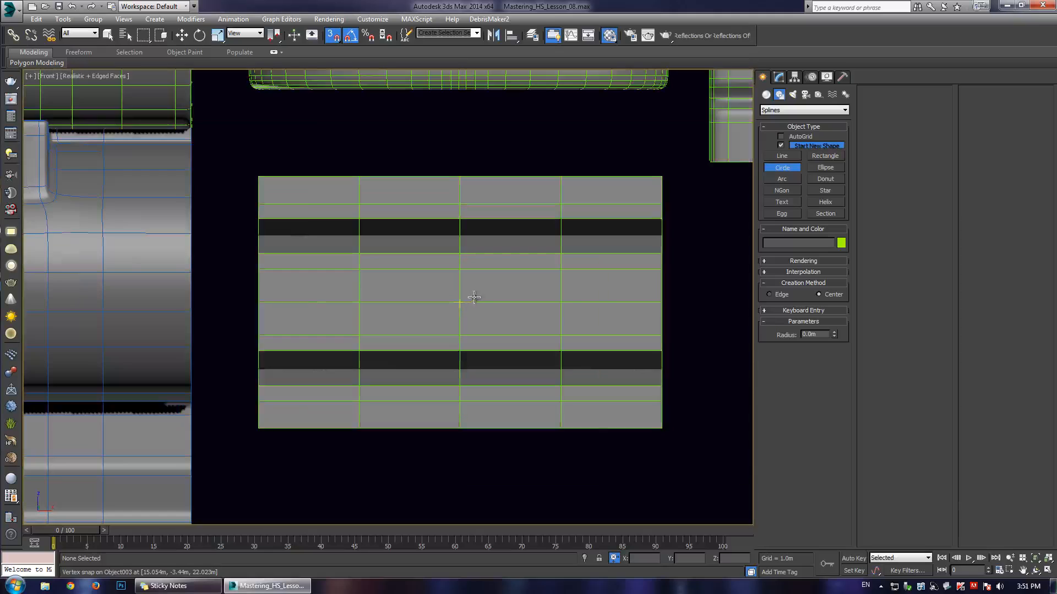
{"action": "left_click_drag", "start_coordinate": [460, 302], "coordinate": [724, 270]}
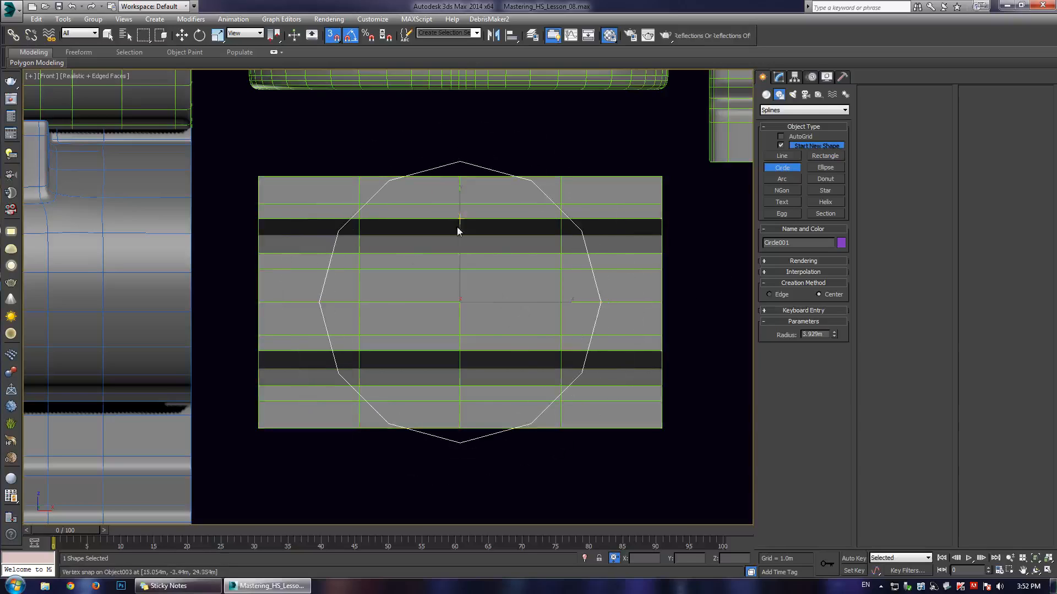
- Scale the circle down uniformly until its upper and lower points lie within the strip's two grooves
{"action": "key", "text": "w"}
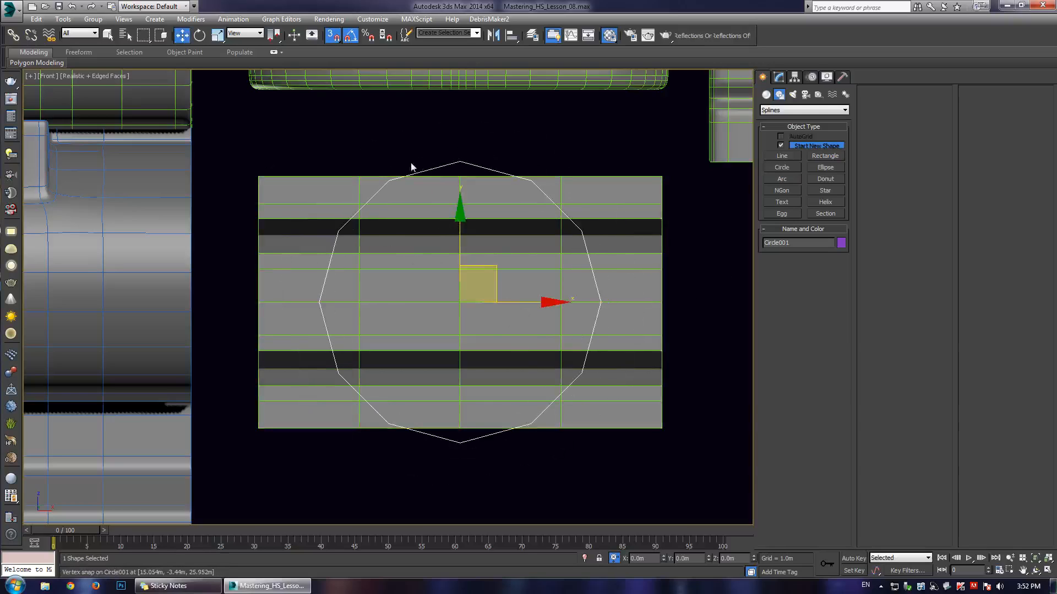
{"action": "key", "text": "r"}
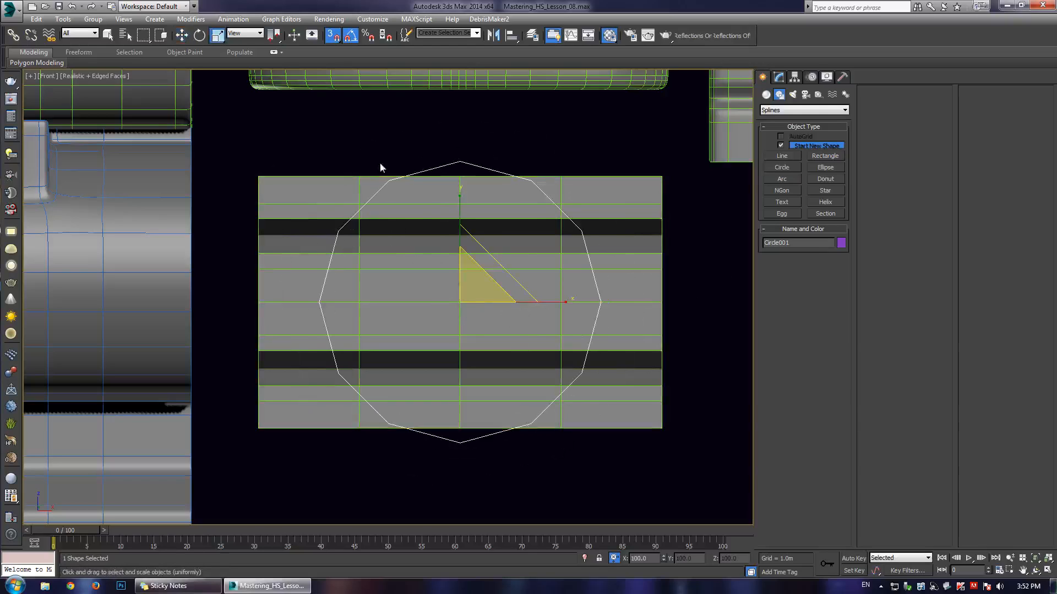
{"action": "left_click_drag", "start_coordinate": [465, 290], "coordinate": [482, 337]}
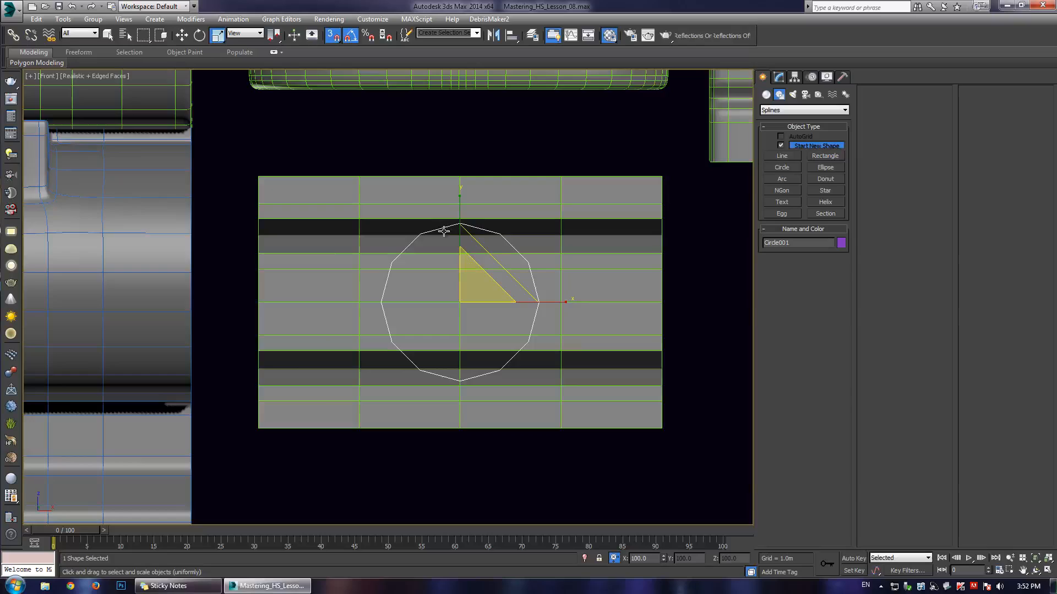
{"action": "scroll", "coordinate": [441, 236], "scroll_direction": "up", "scroll_amount": 5}
{"action": "scroll", "coordinate": [405, 238], "scroll_direction": "up", "scroll_amount": 2}
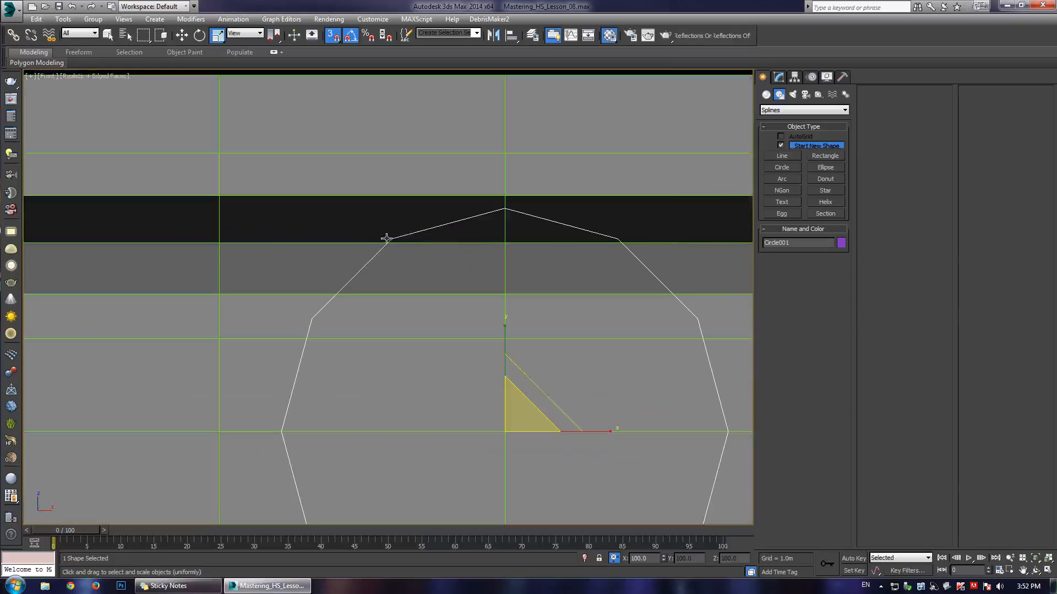
- Try 5 interpolation steps on the circle and compare its points with the strip's edges
{"action": "left_click", "coordinate": [778, 77]}
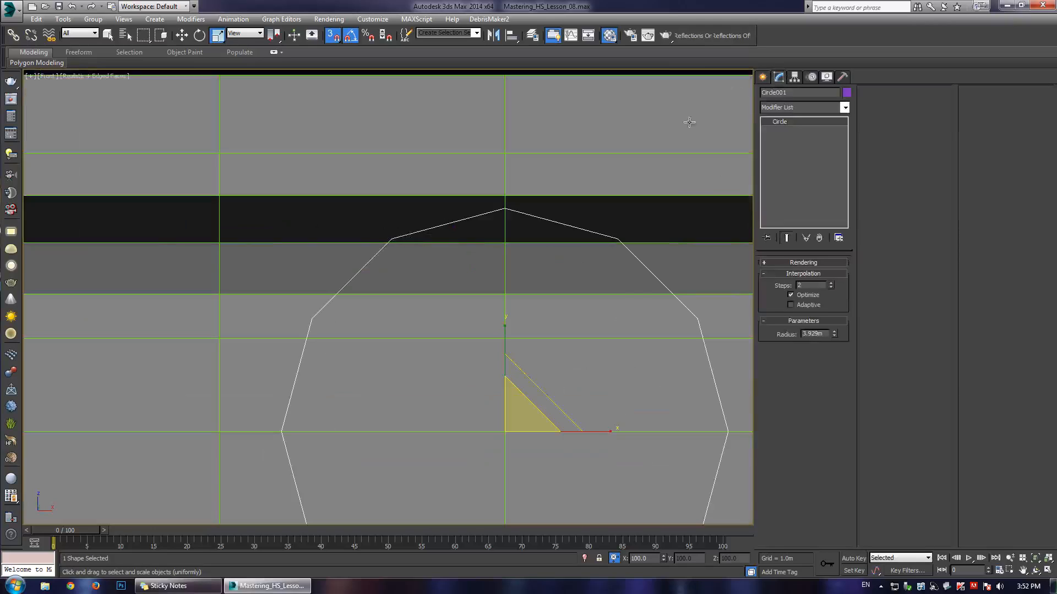
{"action": "middle_click_drag", "start_coordinate": [572, 286], "coordinate": [486, 253]}
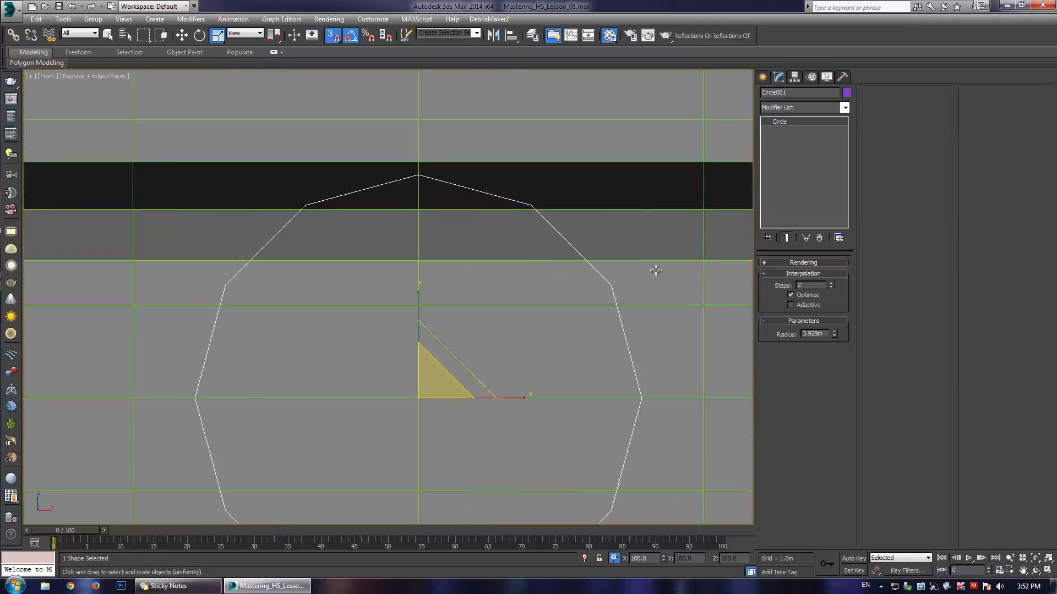
{"action": "left_click", "coordinate": [829, 284]}
{"action": "left_click", "coordinate": [830, 284]}
{"action": "left_click", "coordinate": [830, 284]}
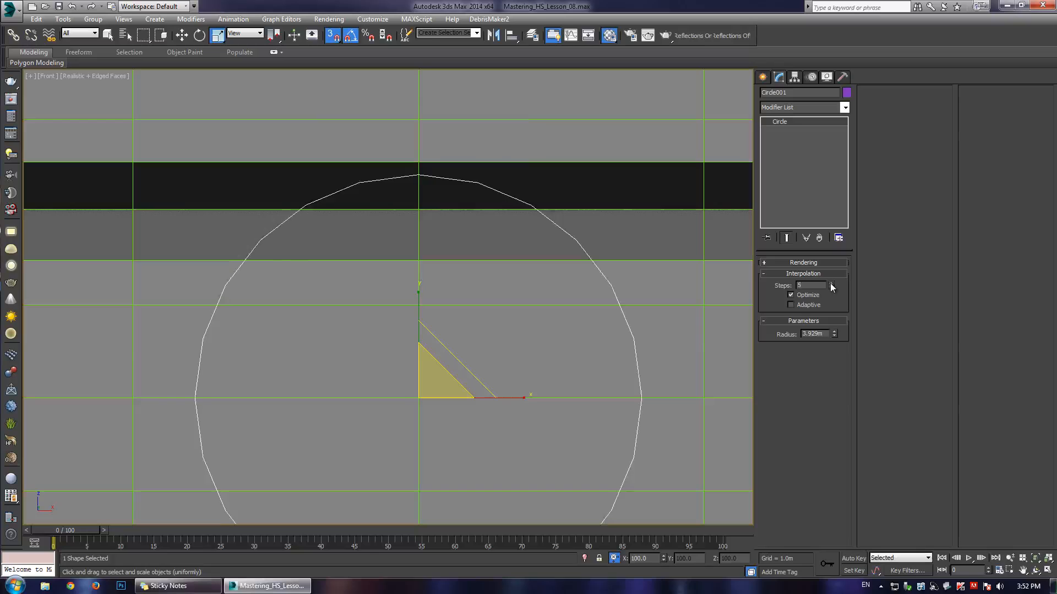
{"action": "scroll", "coordinate": [493, 269], "scroll_direction": "down", "scroll_amount": 2}
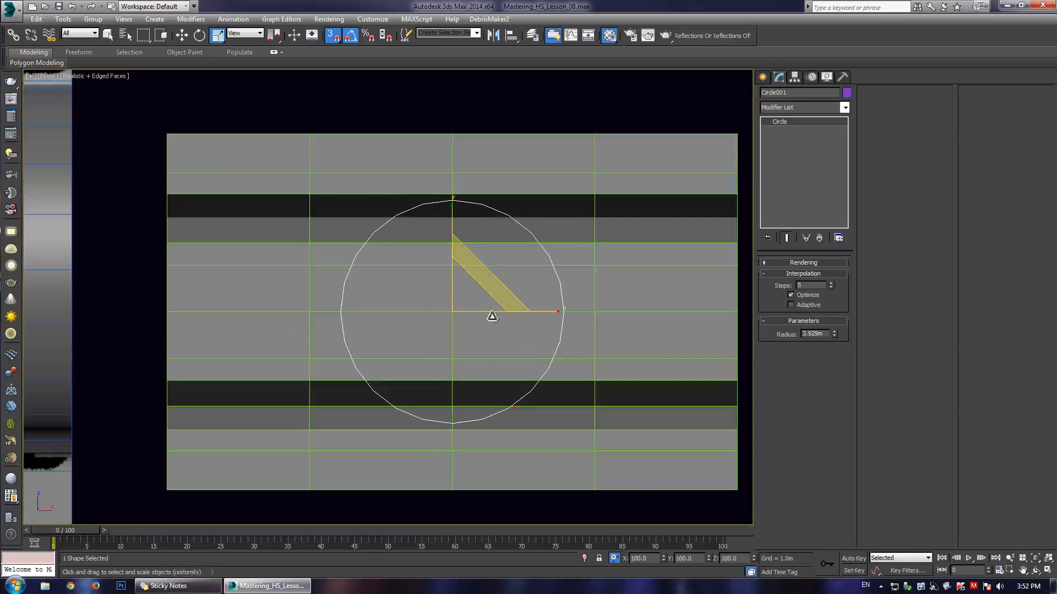
{"action": "scroll", "coordinate": [451, 396], "scroll_direction": "up", "scroll_amount": 4}
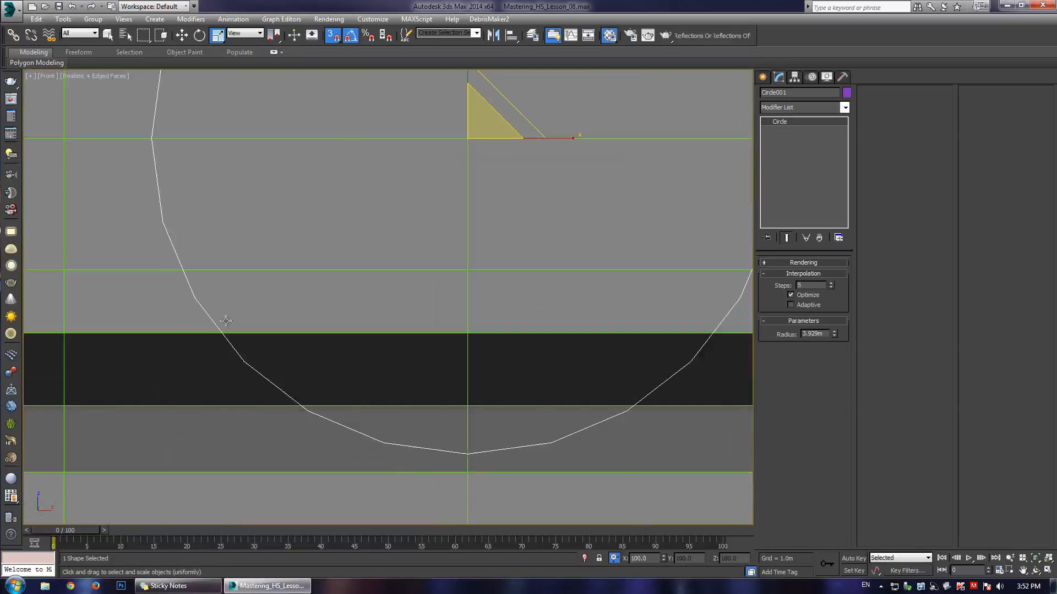
{"action": "scroll", "coordinate": [350, 210], "scroll_direction": "down", "scroll_amount": 2}
{"action": "middle_click_drag", "start_coordinate": [351, 210], "coordinate": [309, 309]}
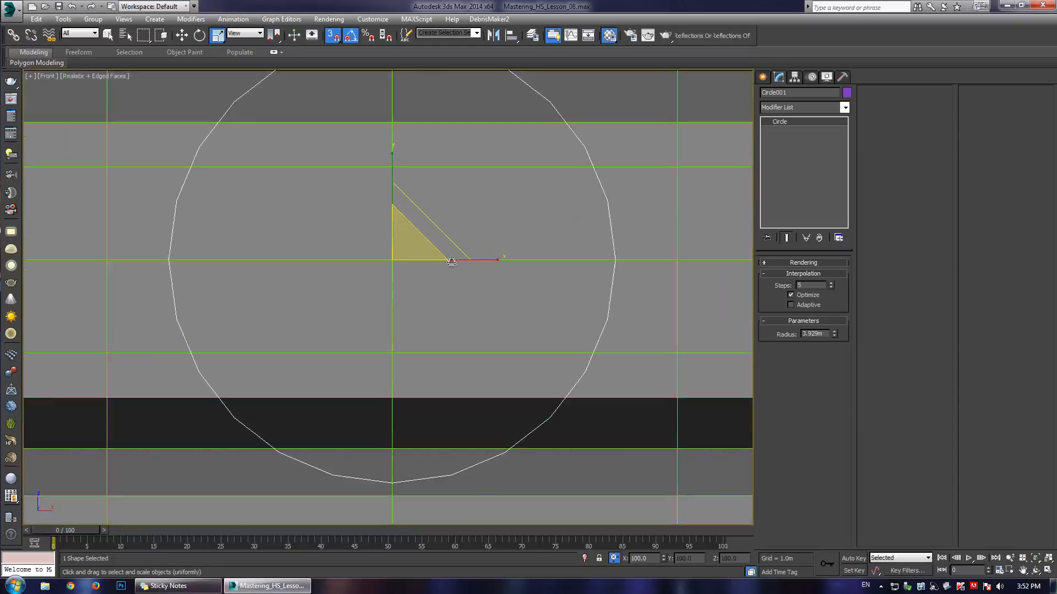
- Set the circle's interpolation steps back to 2
{"action": "left_click", "coordinate": [830, 287]}
{"action": "left_click", "coordinate": [831, 288]}
{"action": "left_click", "coordinate": [831, 288]}
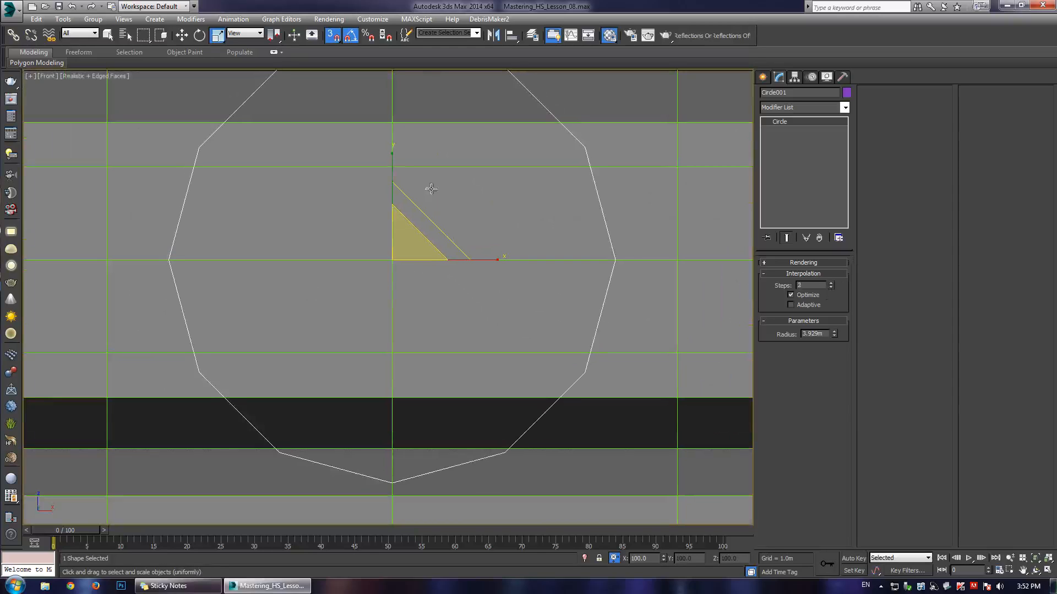
- Scale the circle down slightly so the points beside its upper and lower tips sit on the inner edges of the grooves
{"action": "scroll", "coordinate": [426, 236], "scroll_direction": "down", "scroll_amount": 2}
{"action": "middle_click_drag", "start_coordinate": [315, 149], "coordinate": [327, 176]}
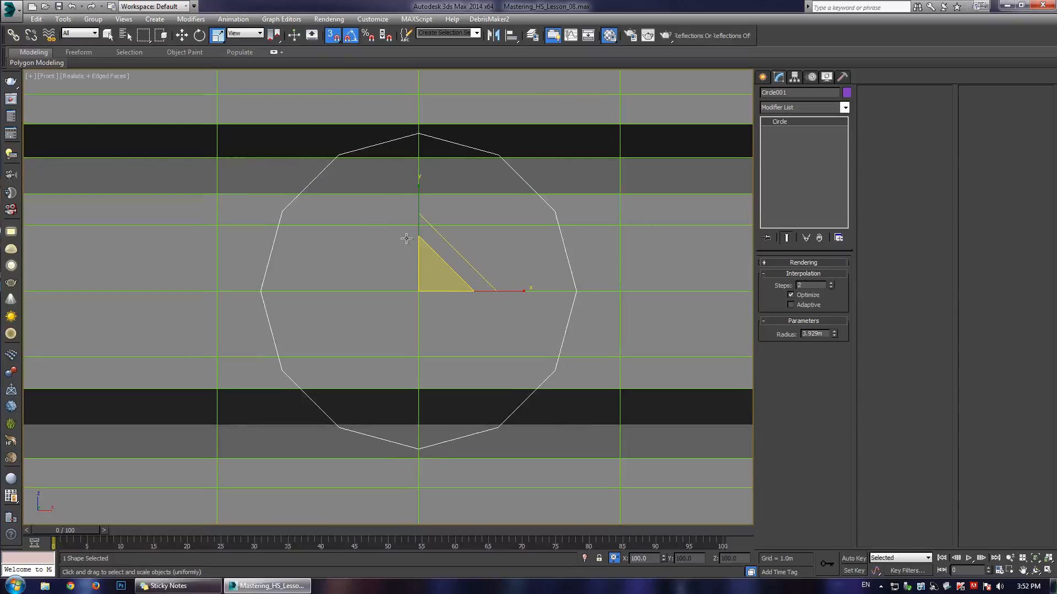
{"action": "left_click_drag", "start_coordinate": [418, 273], "coordinate": [417, 274]}
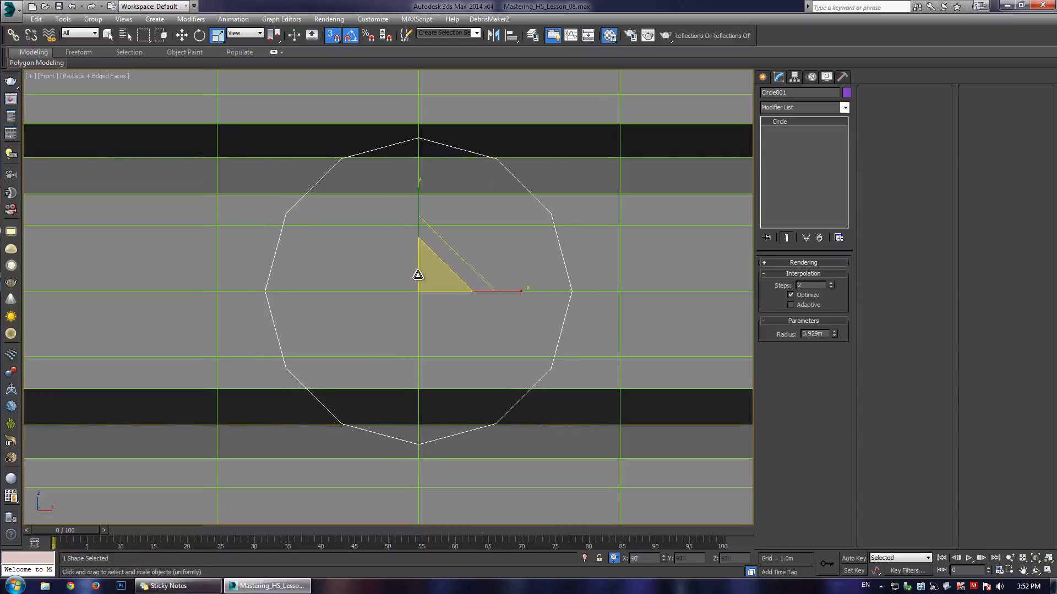
{"action": "scroll", "coordinate": [417, 274], "scroll_direction": "up", "scroll_amount": 8}
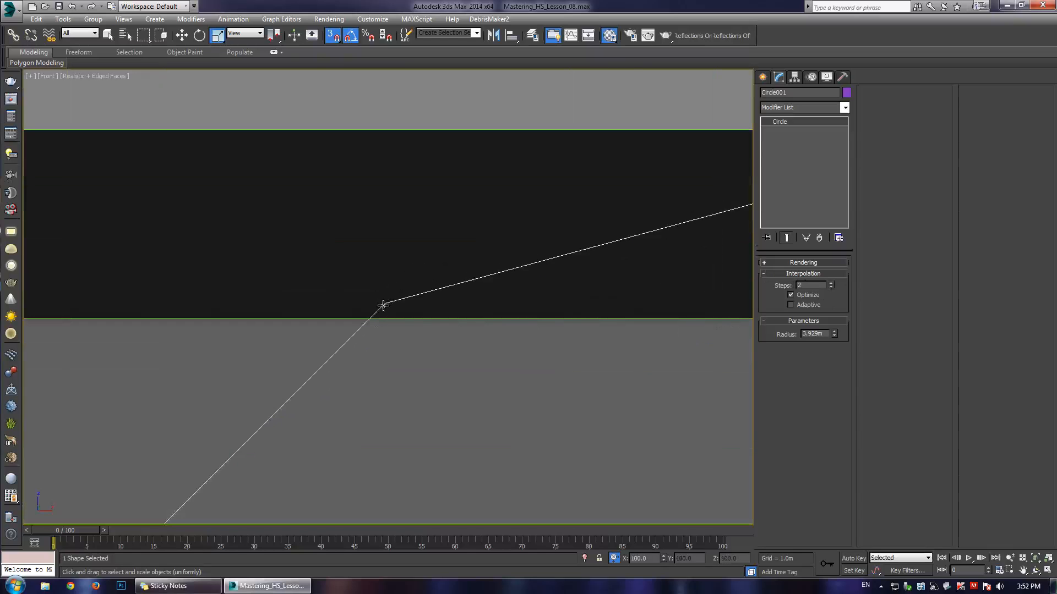
{"action": "left_click_drag", "start_coordinate": [669, 566], "coordinate": [678, 79]}
{"action": "scroll", "coordinate": [451, 184], "scroll_direction": "down", "scroll_amount": 5}
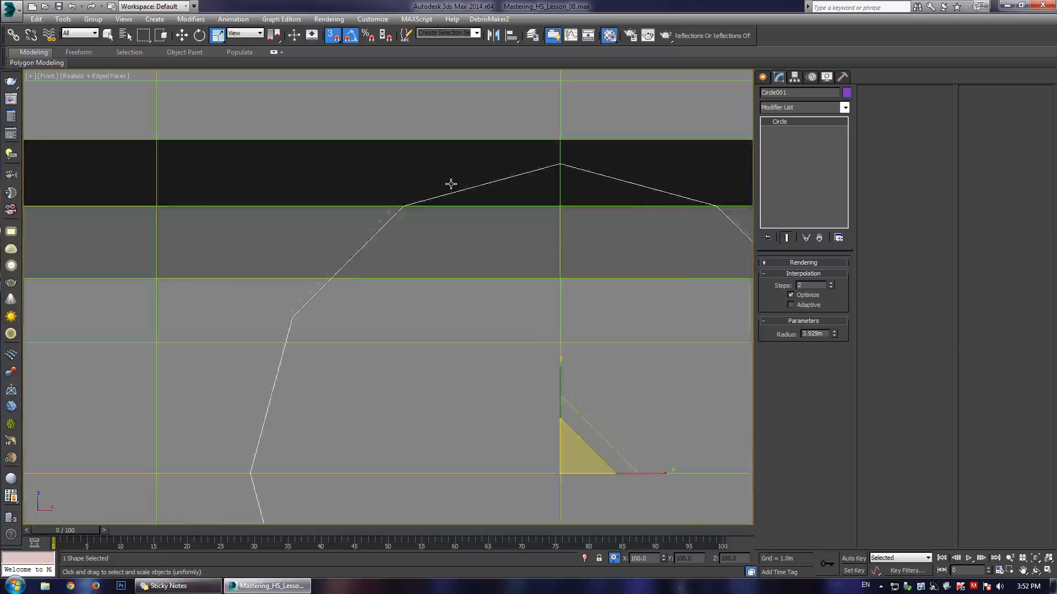
{"action": "middle_click_drag", "start_coordinate": [479, 246], "coordinate": [426, 249]}
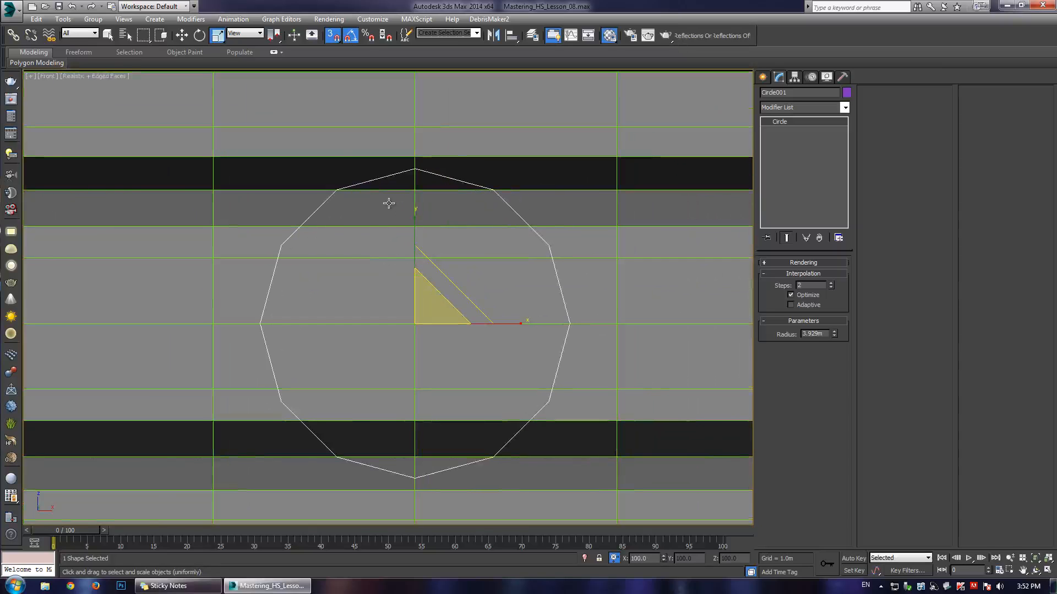
{"action": "middle_click_drag", "start_coordinate": [480, 269], "coordinate": [452, 232]}
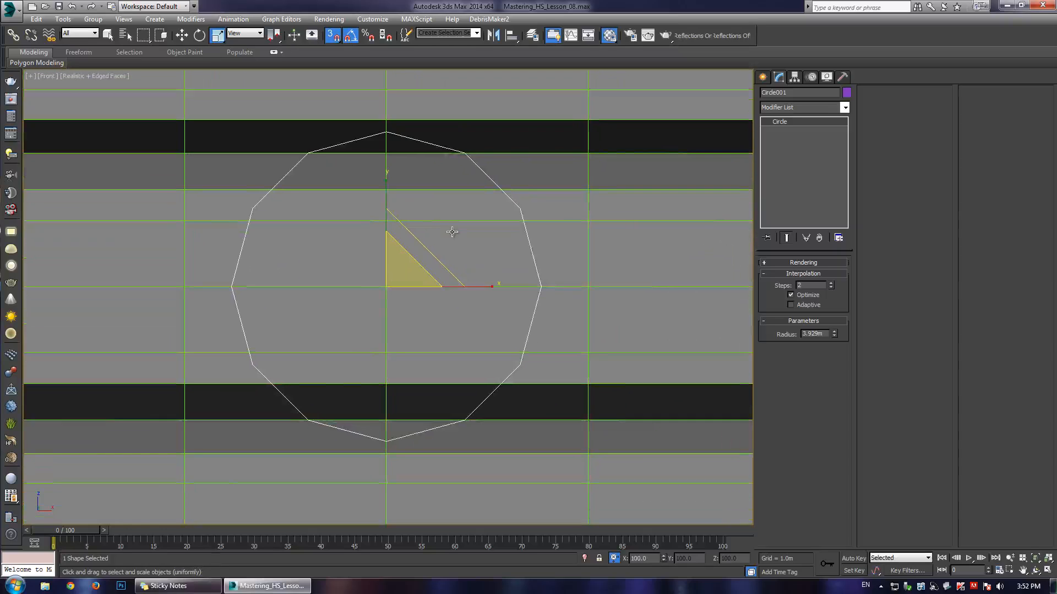
- Select the strip and merge the circle spline into its surface as an instance with the ShapeMerge compound object
{"action": "left_click", "coordinate": [563, 206]}
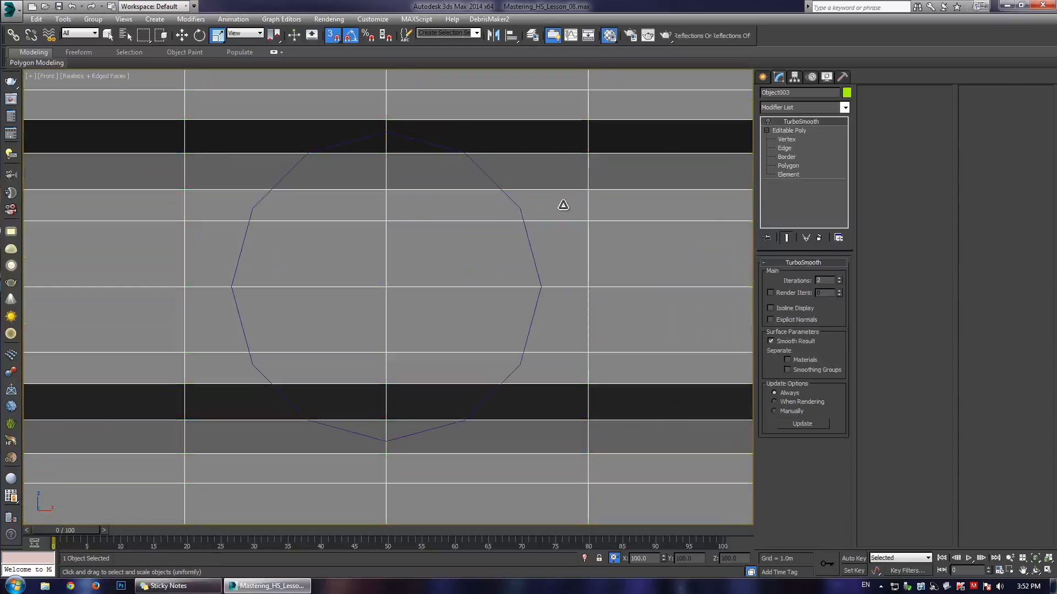
{"action": "left_click", "coordinate": [775, 132]}
{"action": "left_click", "coordinate": [763, 79]}
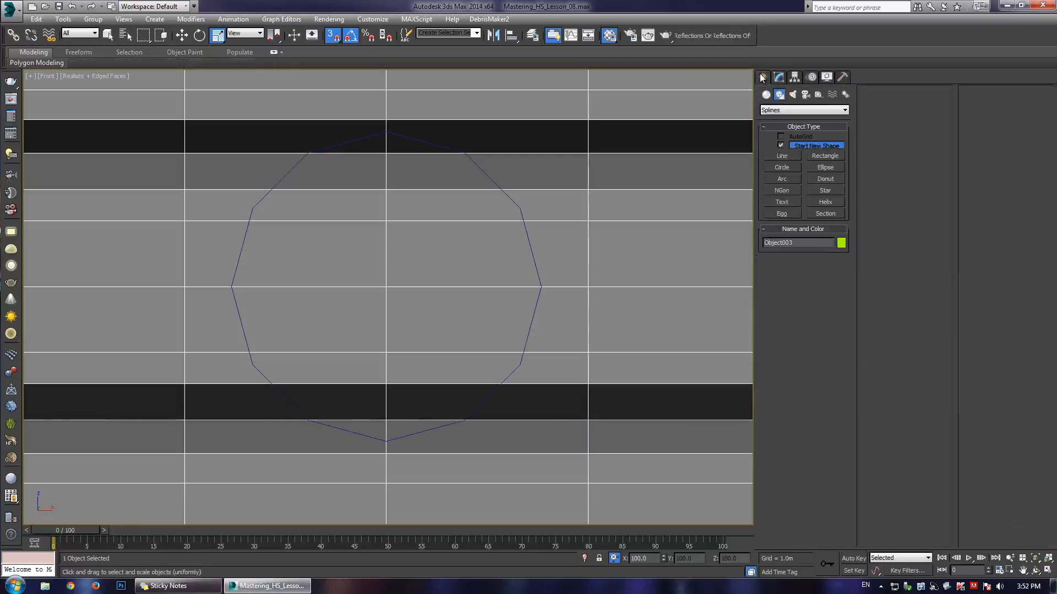
{"action": "left_click", "coordinate": [766, 95]}
{"action": "left_click", "coordinate": [779, 110]}
{"action": "left_click", "coordinate": [782, 110]}
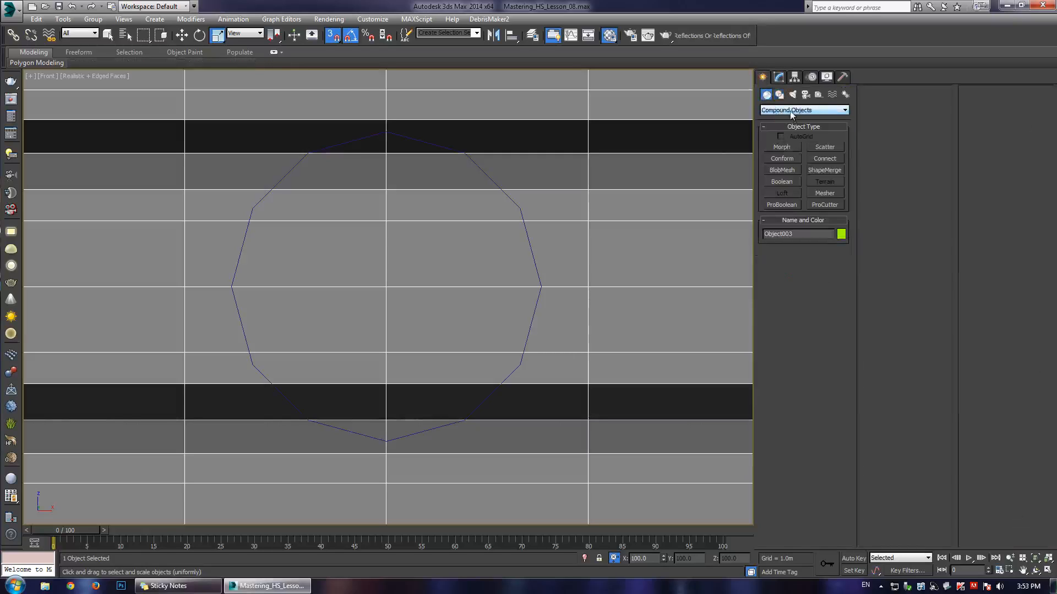
{"action": "left_click", "coordinate": [782, 110]}
{"action": "left_click", "coordinate": [780, 135]}
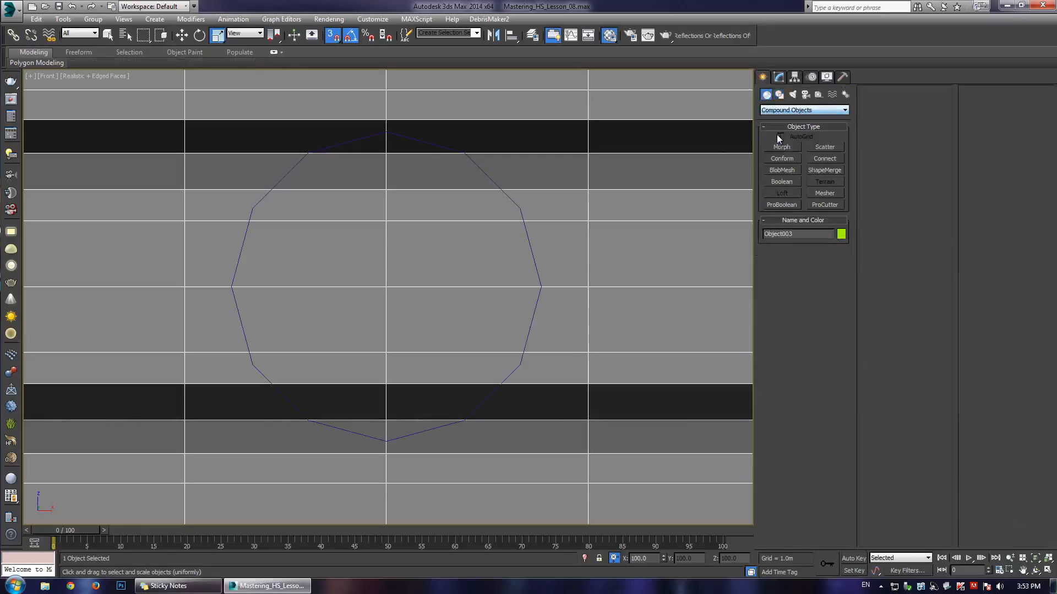
{"action": "left_click", "coordinate": [824, 171]}
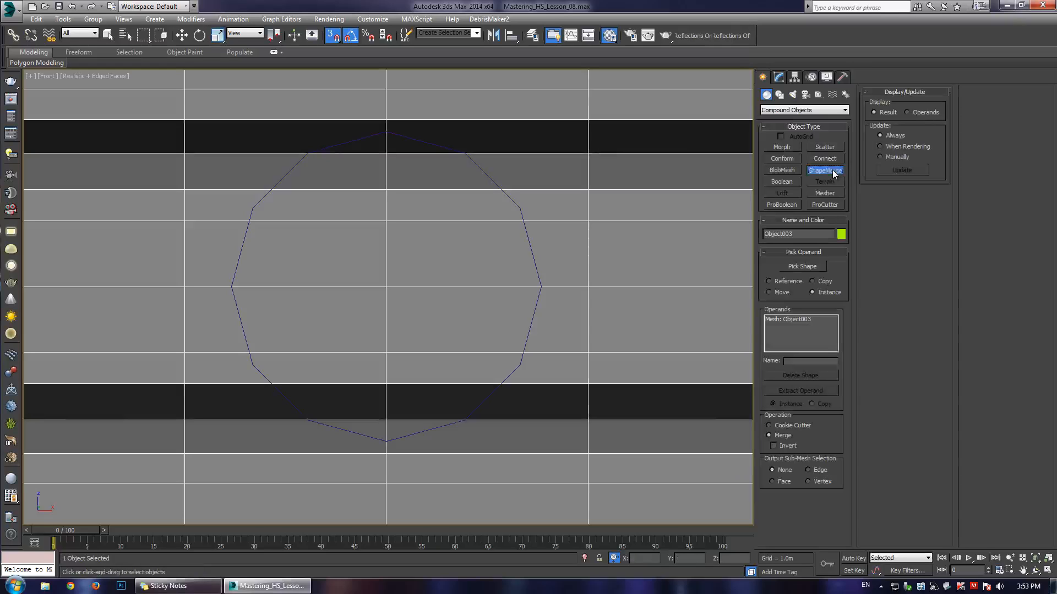
{"action": "left_click", "coordinate": [803, 268]}
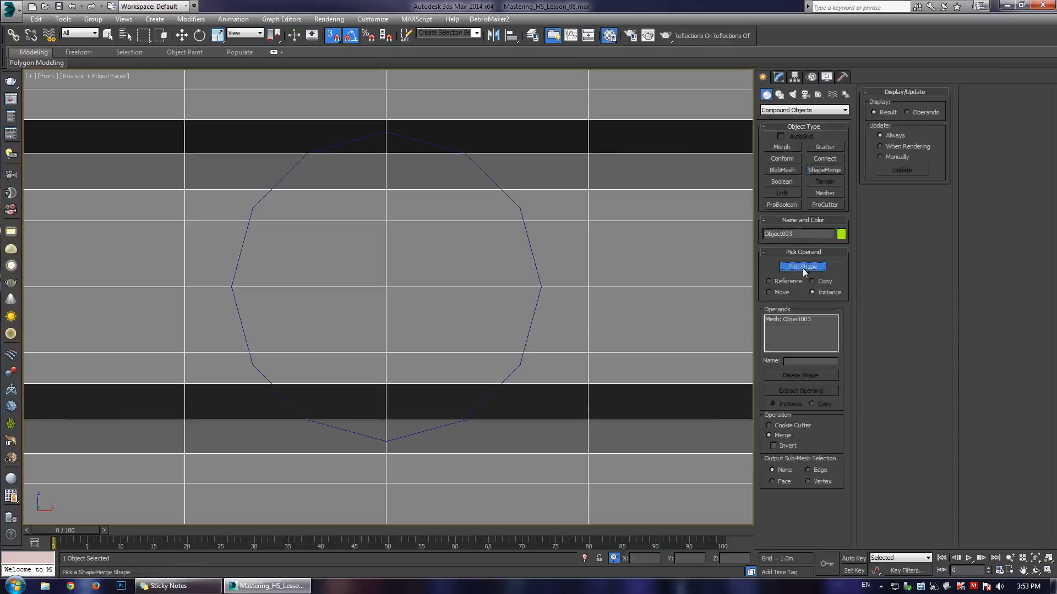
{"action": "left_click", "coordinate": [442, 147]}
{"action": "right_click", "coordinate": [394, 164]}
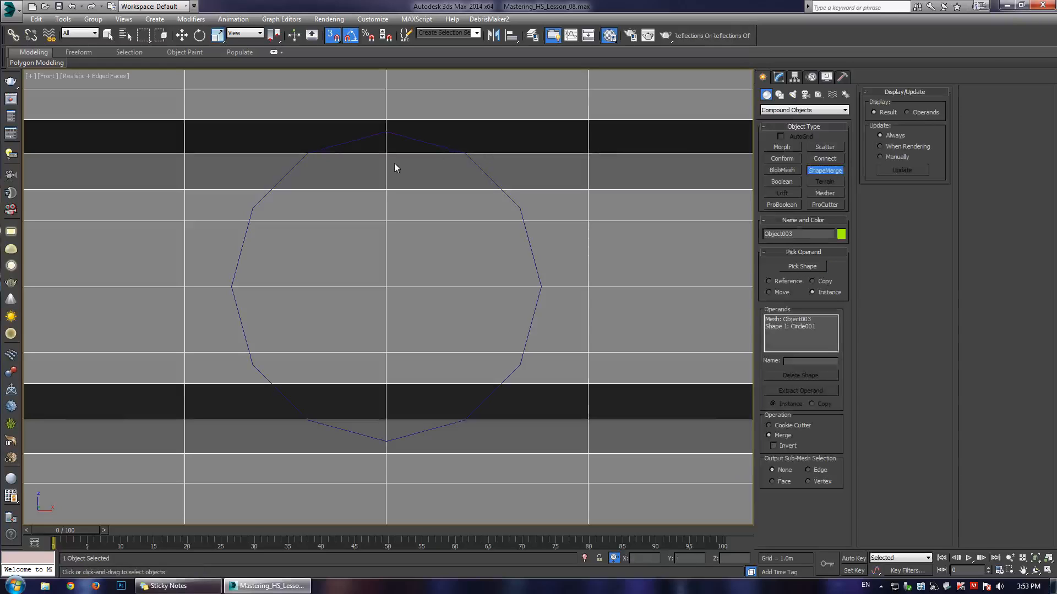
- View the merged circle in perspective and convert the strip to an Editable Poly
{"action": "right_click", "coordinate": [402, 200]}
{"action": "right_click", "coordinate": [409, 195]}
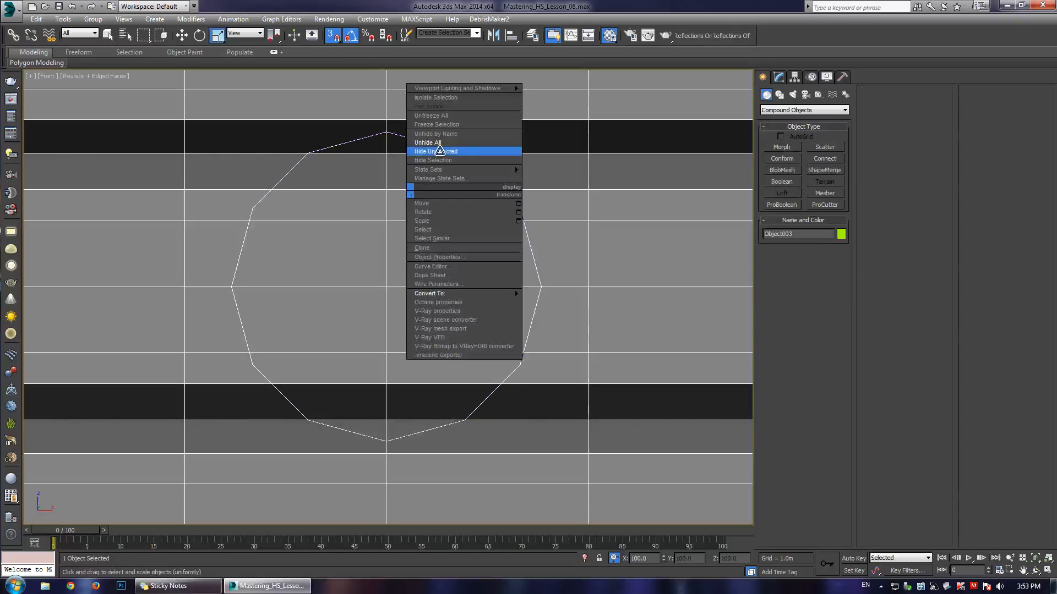
{"action": "left_click", "coordinate": [514, 166]}
{"action": "middle_click_drag", "start_coordinate": [332, 179], "coordinate": [334, 180]}
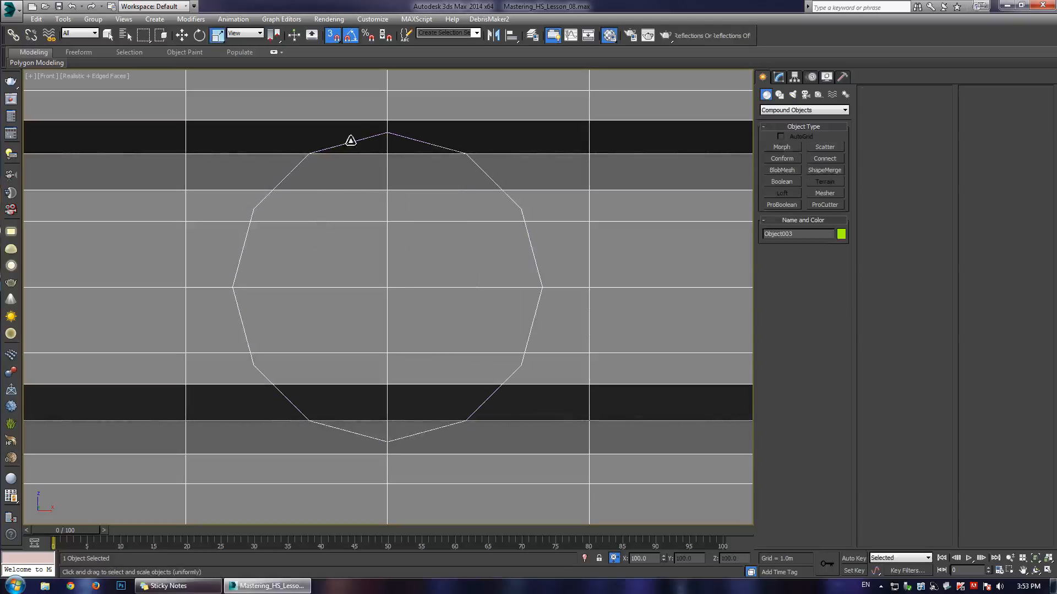
{"action": "key", "text": "alt+w"}
{"action": "middle_click", "coordinate": [526, 346]}
{"action": "key", "text": "alt+w"}
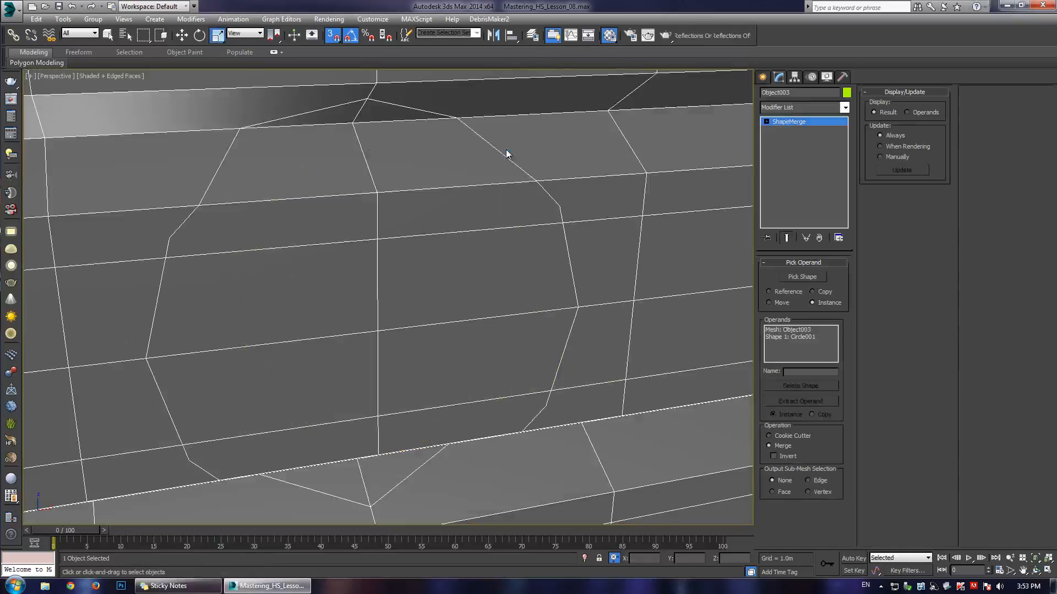
{"action": "right_click", "coordinate": [504, 146]}
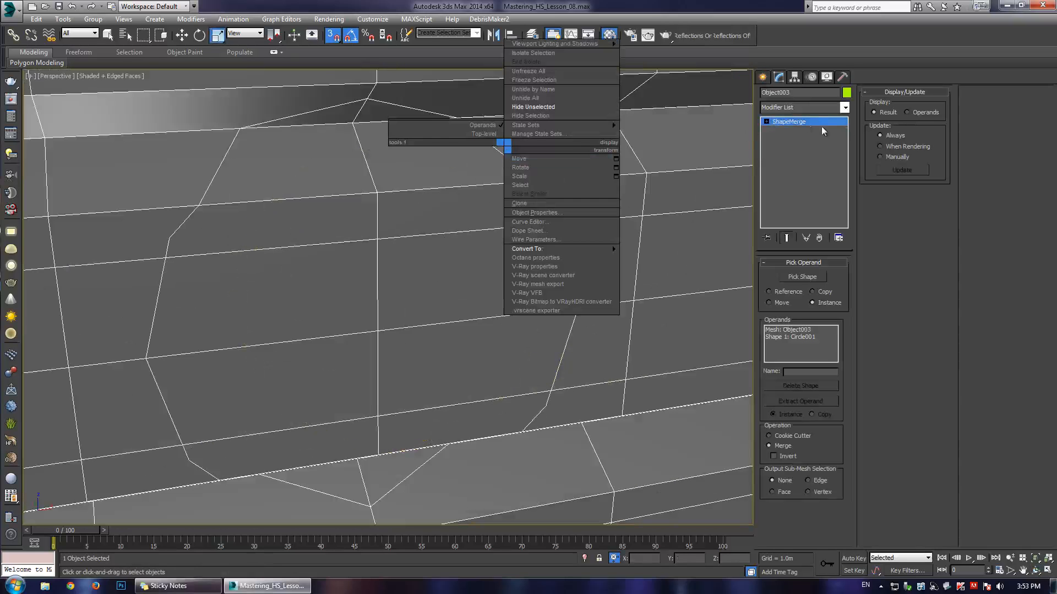
{"action": "left_click", "coordinate": [793, 123]}
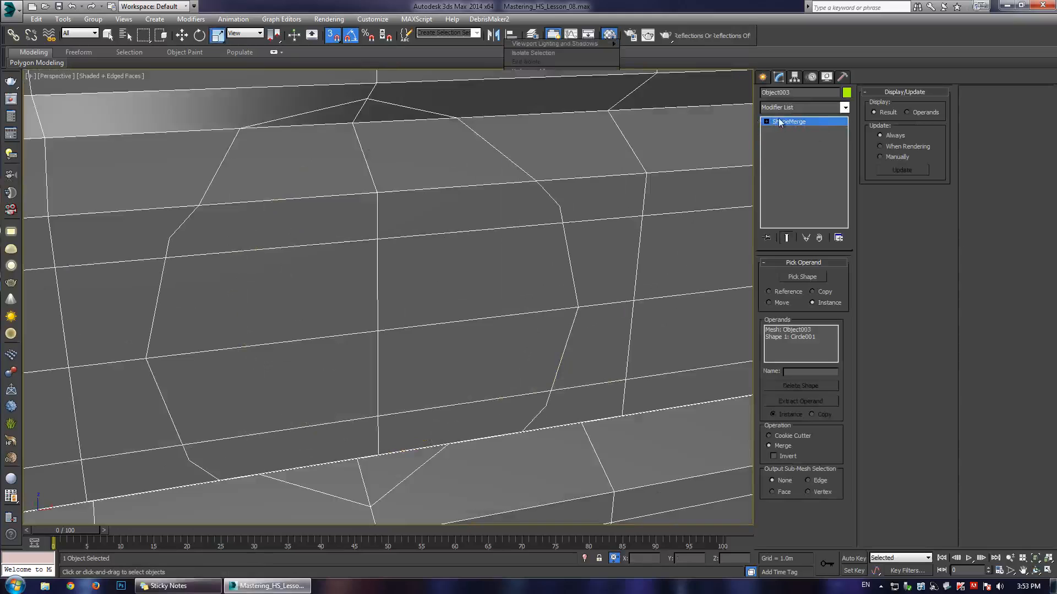
{"action": "right_click", "coordinate": [382, 166]}
{"action": "mouse_move", "coordinate": [441, 263]}
{"action": "left_click", "coordinate": [537, 271]}
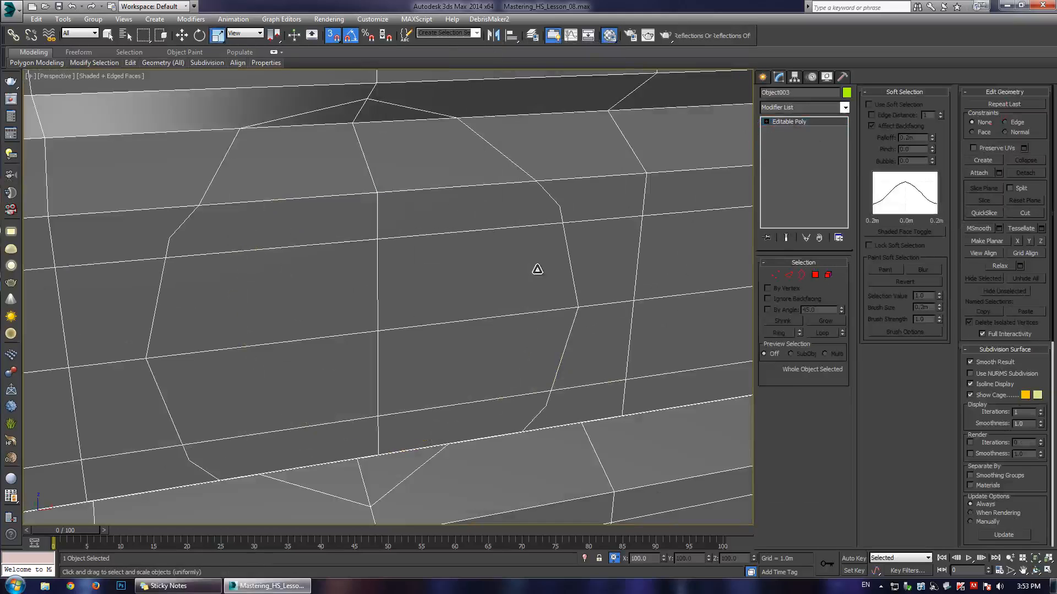
- Target-weld the surplus vertices on the circle's lower right side, pulling the nearby horizontal edge onto the circle's corner point
{"action": "key", "text": "1"}
{"action": "key", "text": "z"}
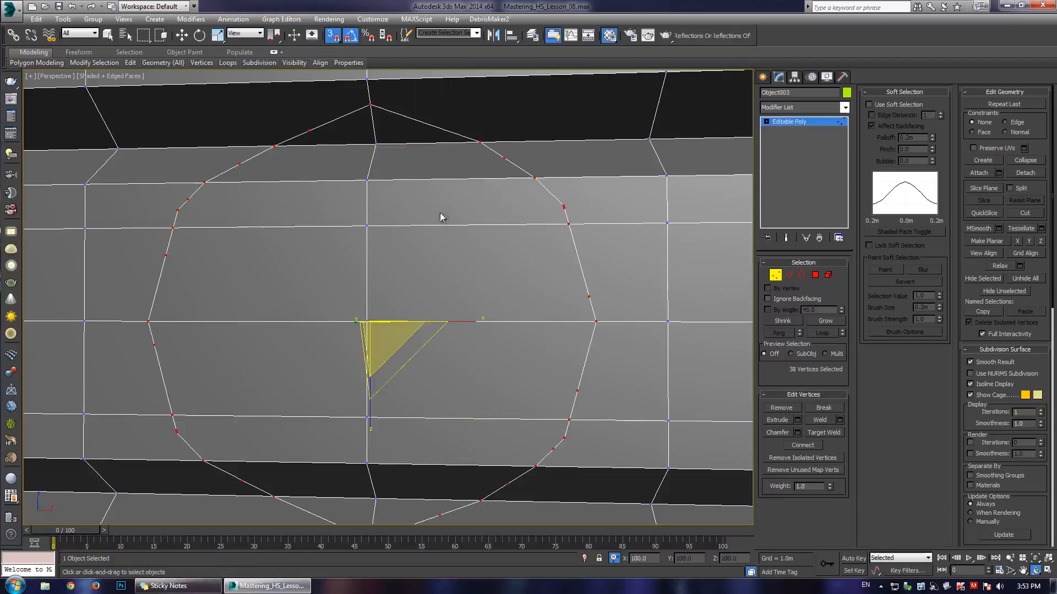
{"action": "key", "text": "alt+w"}
{"action": "middle_click", "coordinate": [518, 179]}
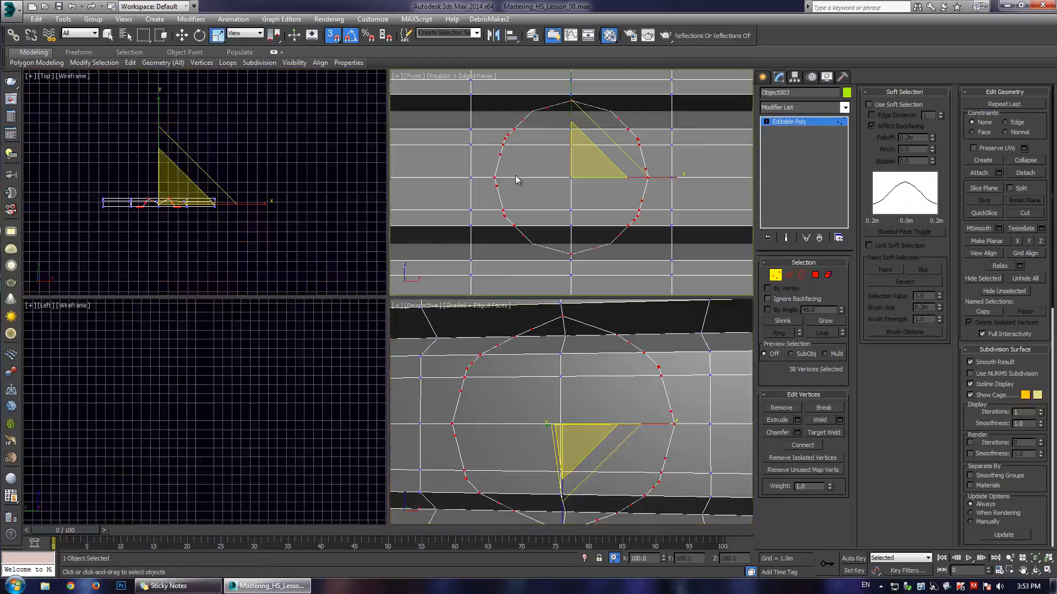
{"action": "key", "text": "alt+w"}
{"action": "left_click", "coordinate": [431, 169]}
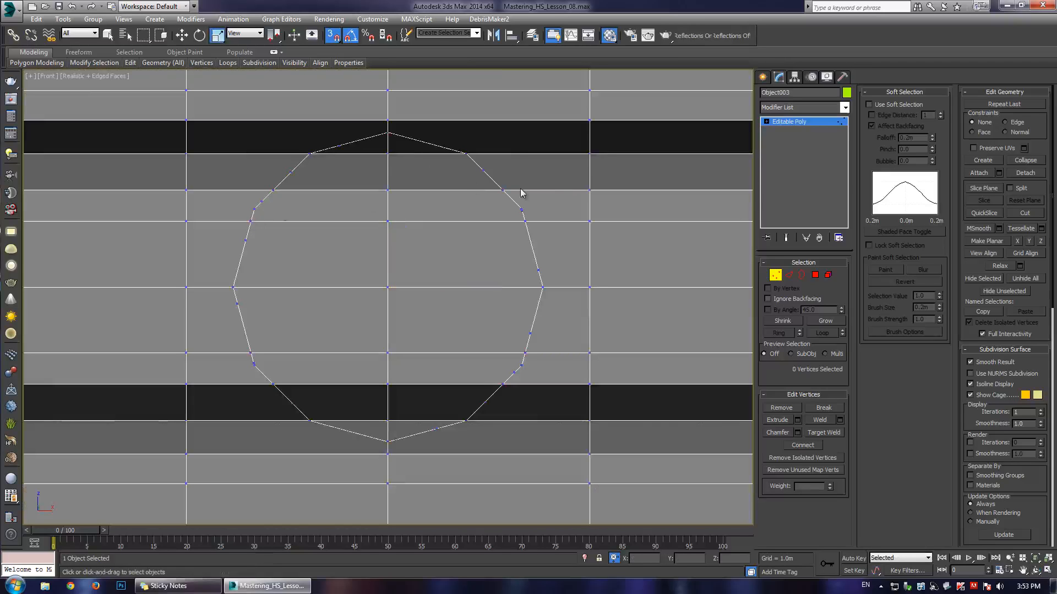
{"action": "scroll", "coordinate": [535, 259], "scroll_direction": "up", "scroll_amount": 3}
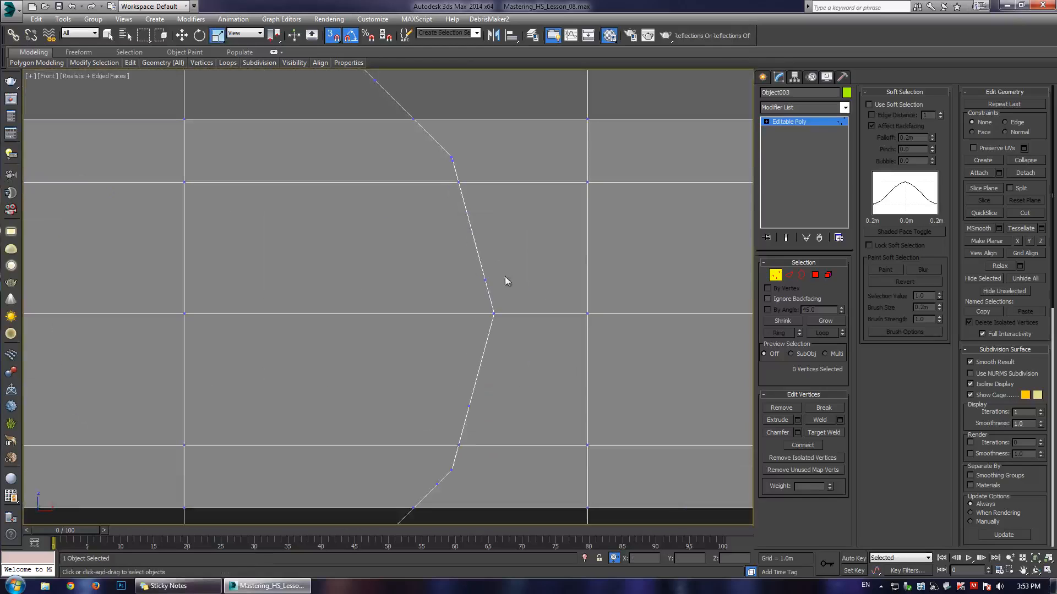
{"action": "key", "text": "ctrl+w"}
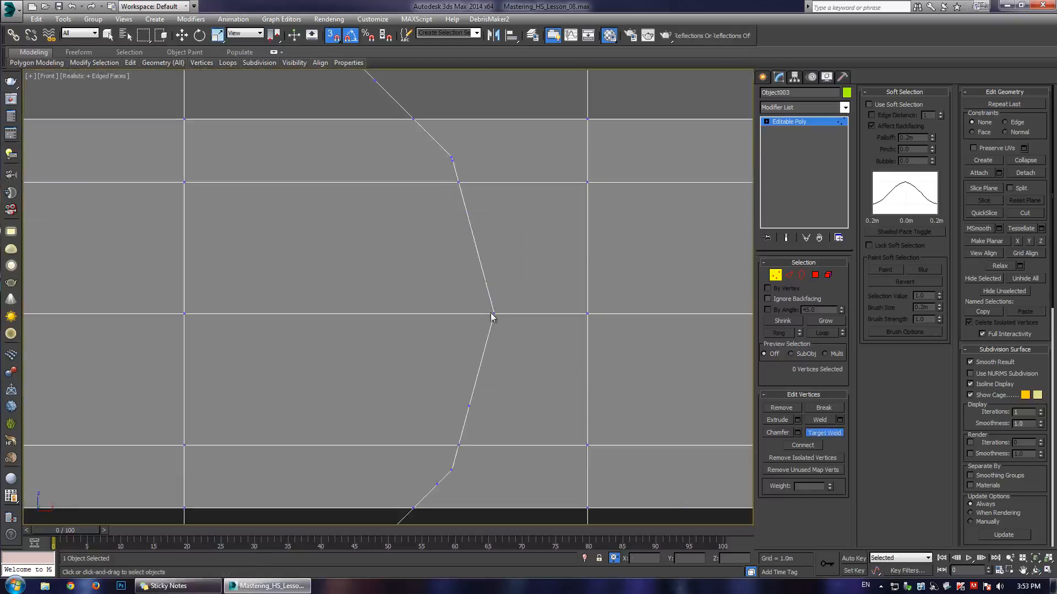
{"action": "middle_click_drag", "start_coordinate": [491, 316], "coordinate": [481, 221]}
{"action": "left_click", "coordinate": [529, 251]}
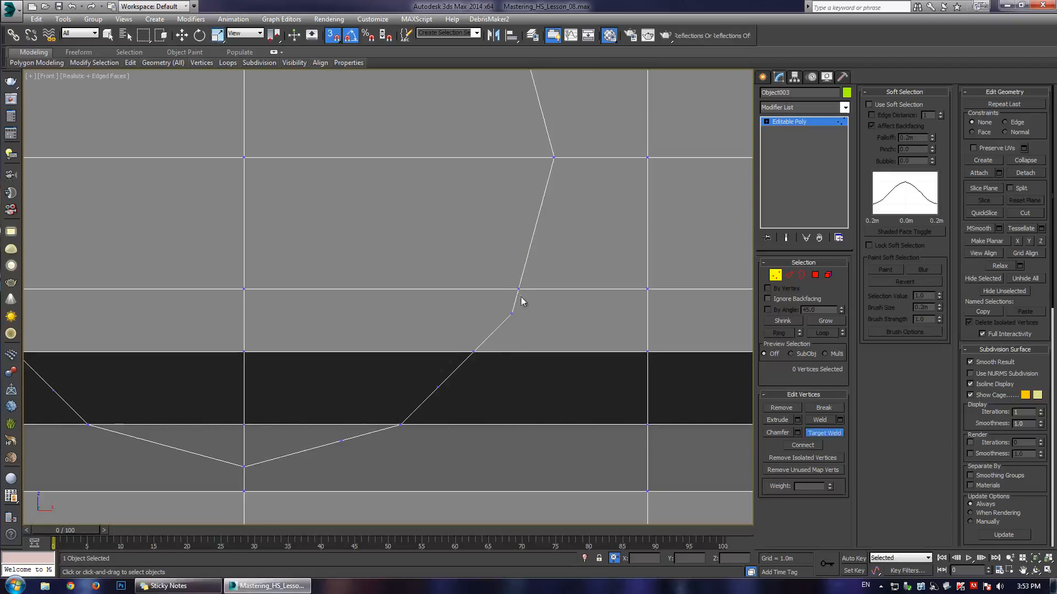
{"action": "left_click", "coordinate": [512, 313]}
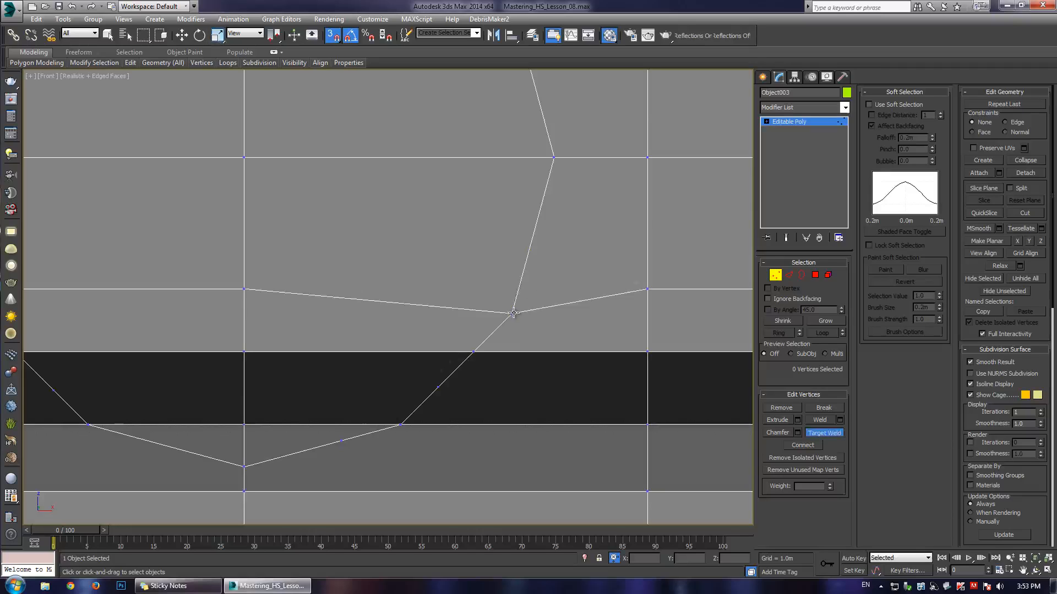
{"action": "right_click", "coordinate": [537, 303]}
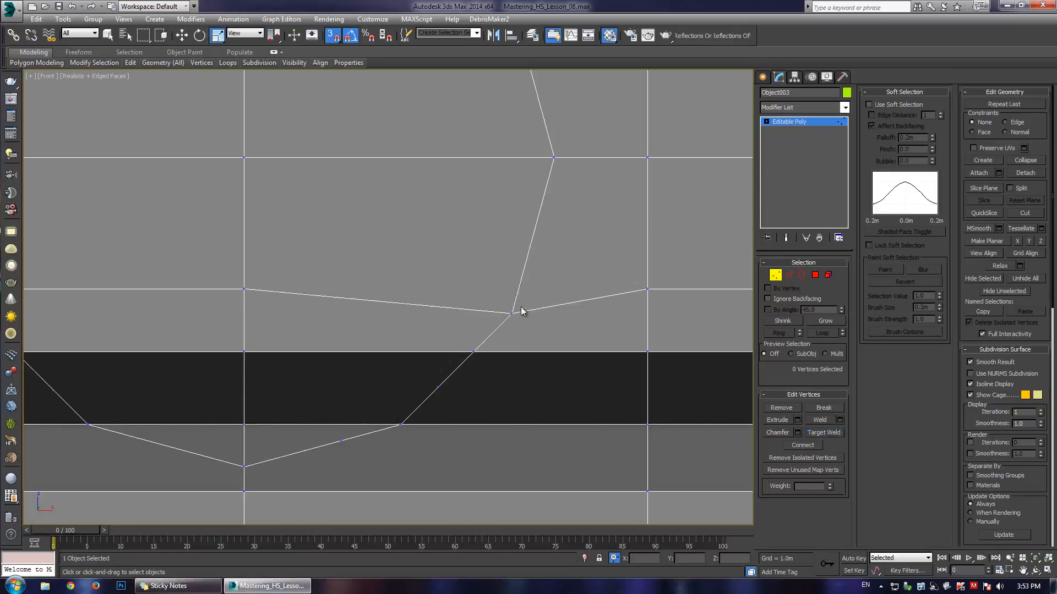
- Target-weld the surplus vertices on the circle's upper right side into the corner point, including the horizontal edge's crossing vertex
{"action": "scroll", "coordinate": [525, 285], "scroll_direction": "down", "scroll_amount": 3}
{"action": "middle_click_drag", "start_coordinate": [525, 285], "coordinate": [451, 296]}
{"action": "scroll", "coordinate": [454, 295], "scroll_direction": "up", "scroll_amount": 1}
{"action": "key", "text": "ctrl+shift+w"}
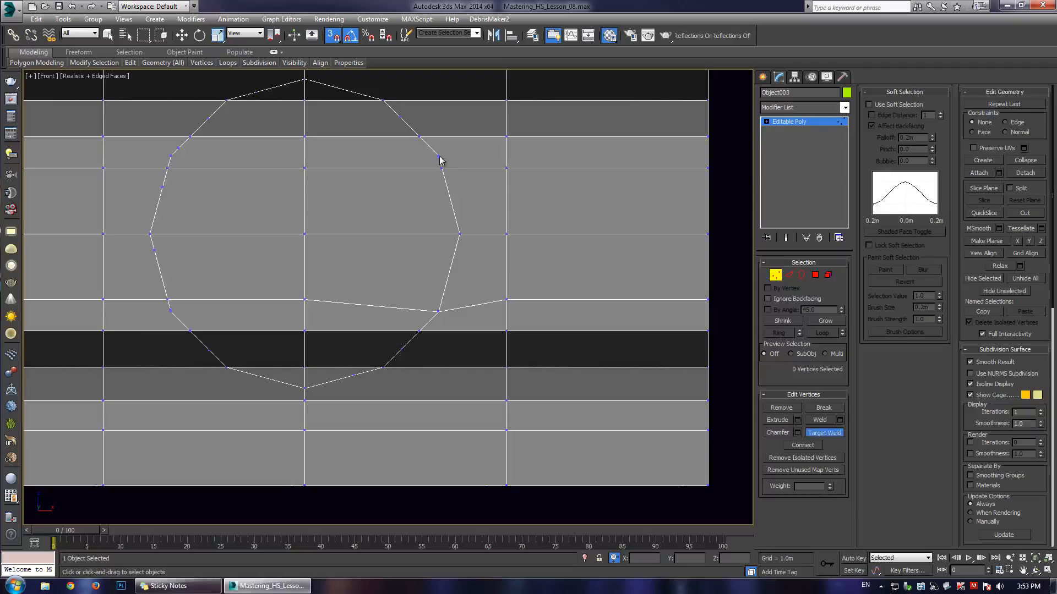
{"action": "middle_click_drag", "start_coordinate": [426, 143], "coordinate": [424, 204]}
{"action": "scroll", "coordinate": [427, 199], "scroll_direction": "up", "scroll_amount": 5}
{"action": "scroll", "coordinate": [454, 380], "scroll_direction": "up", "scroll_amount": 1}
{"action": "right_click", "coordinate": [462, 366]}
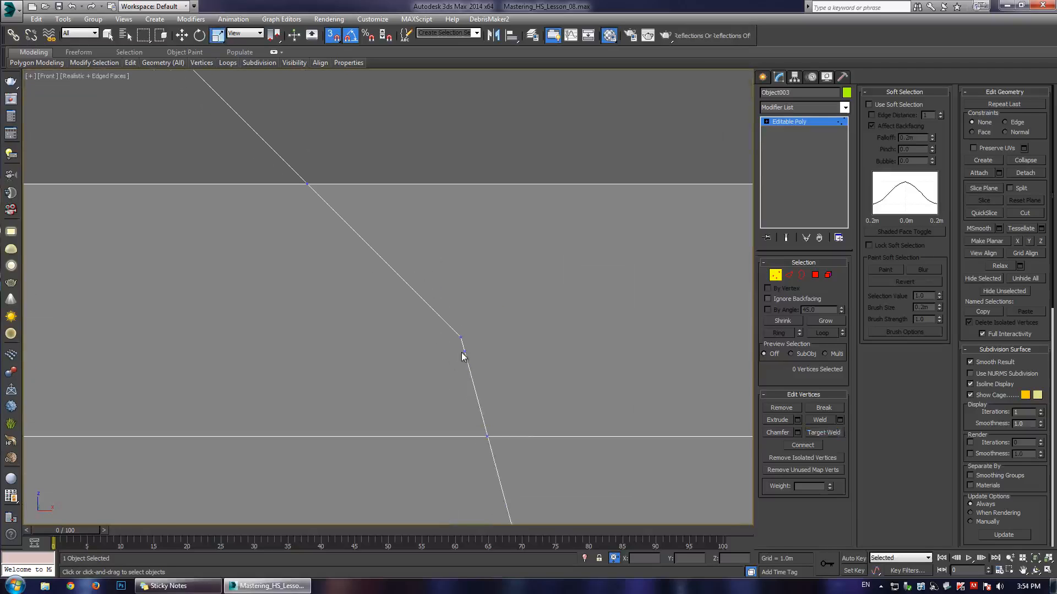
{"action": "key", "text": "ctrl+shift+w"}
{"action": "left_click", "coordinate": [486, 437]}
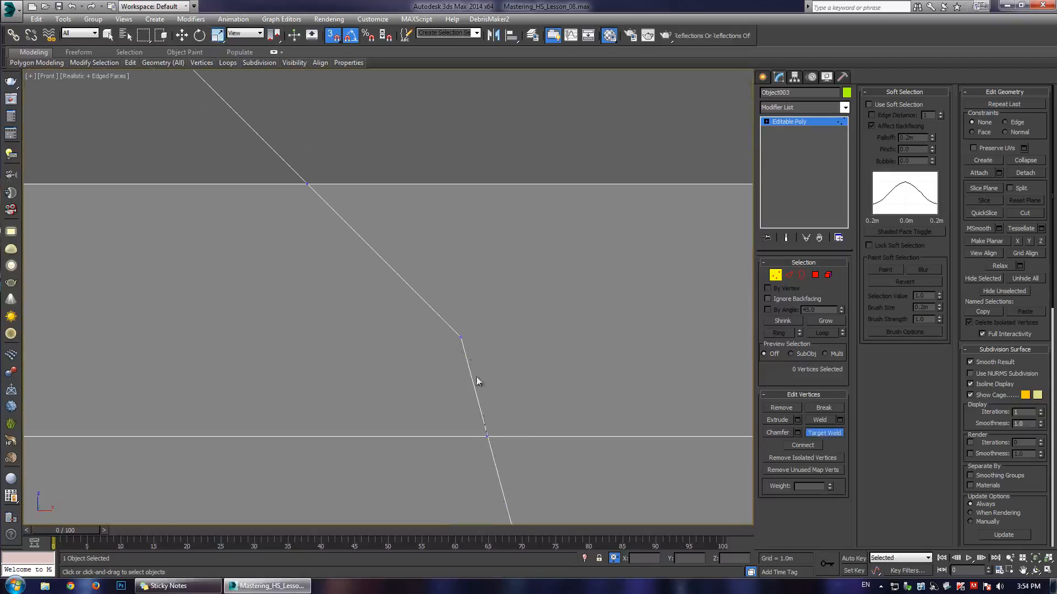
{"action": "left_click", "coordinate": [460, 339]}
{"action": "scroll", "coordinate": [459, 325], "scroll_direction": "down", "scroll_amount": 5}
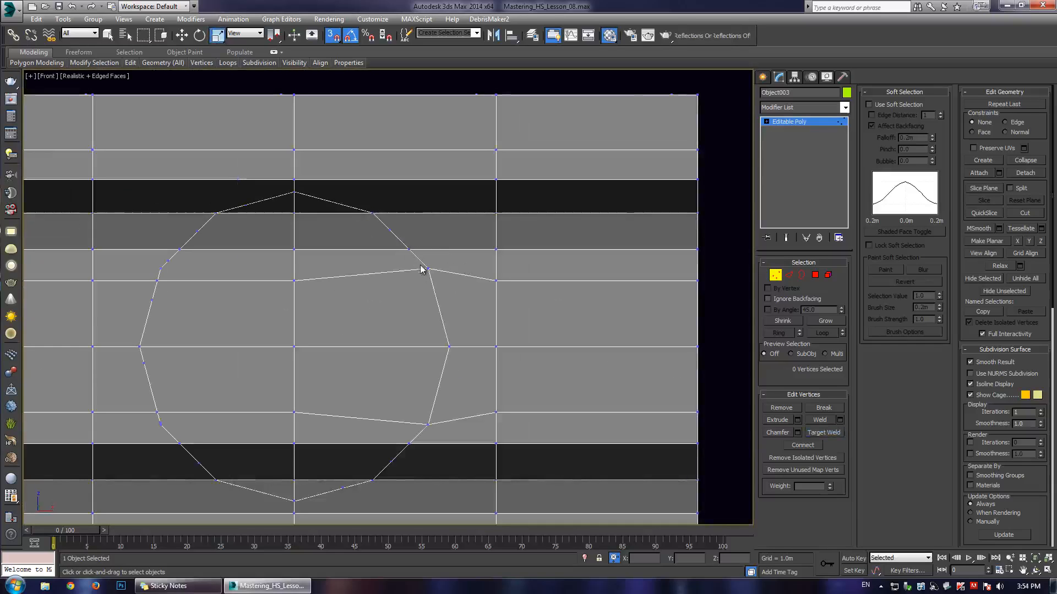
- Turn off 3D snapping and move the outer horizontal edge right of the circle up, level with its upper right corner point
{"action": "key", "text": "2"}
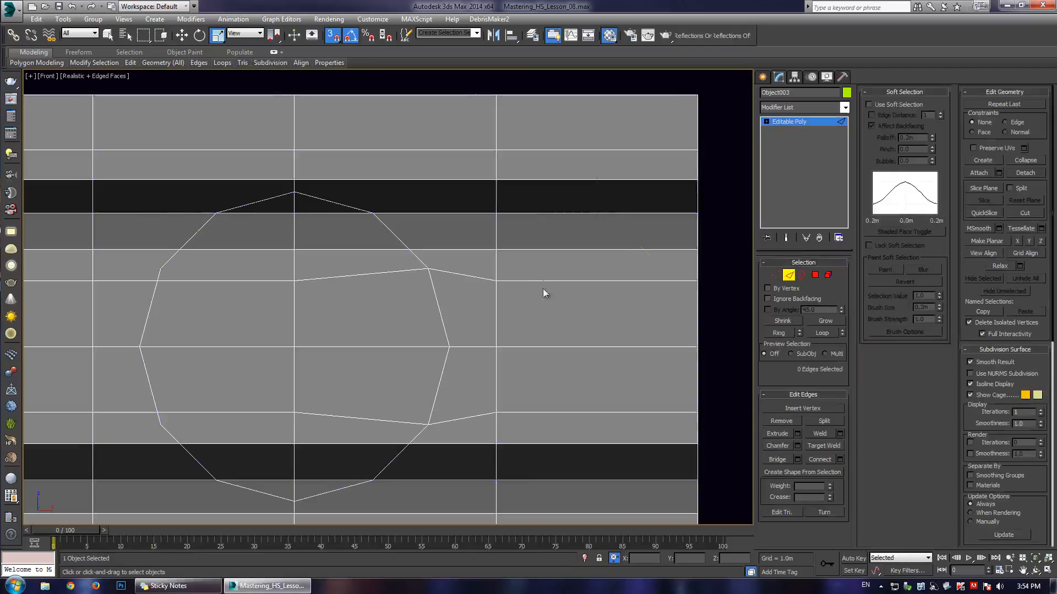
{"action": "left_click", "coordinate": [551, 281]}
{"action": "key", "text": "w"}
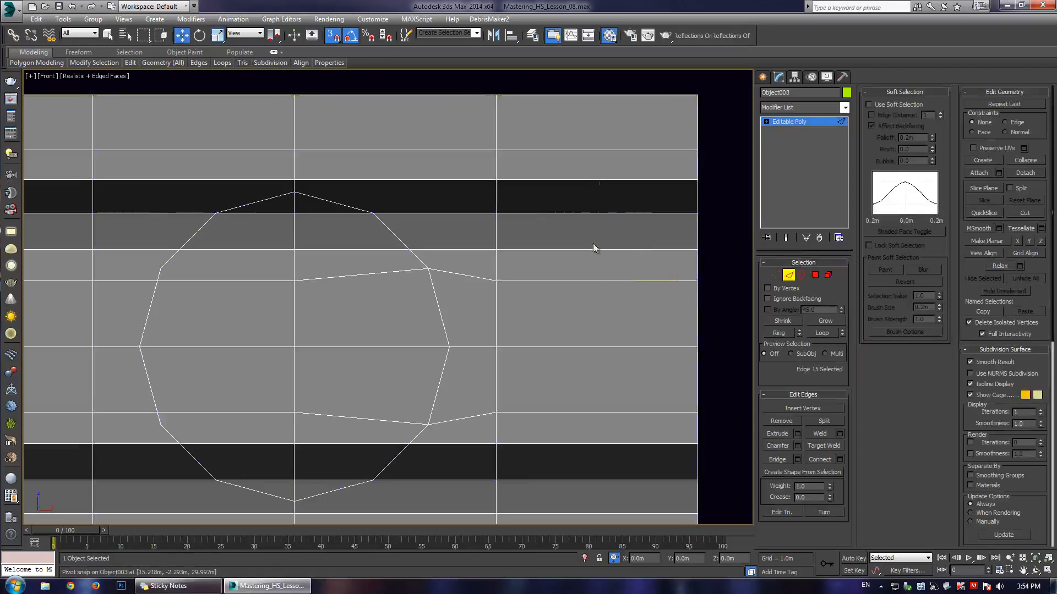
{"action": "left_click", "coordinate": [333, 37]}
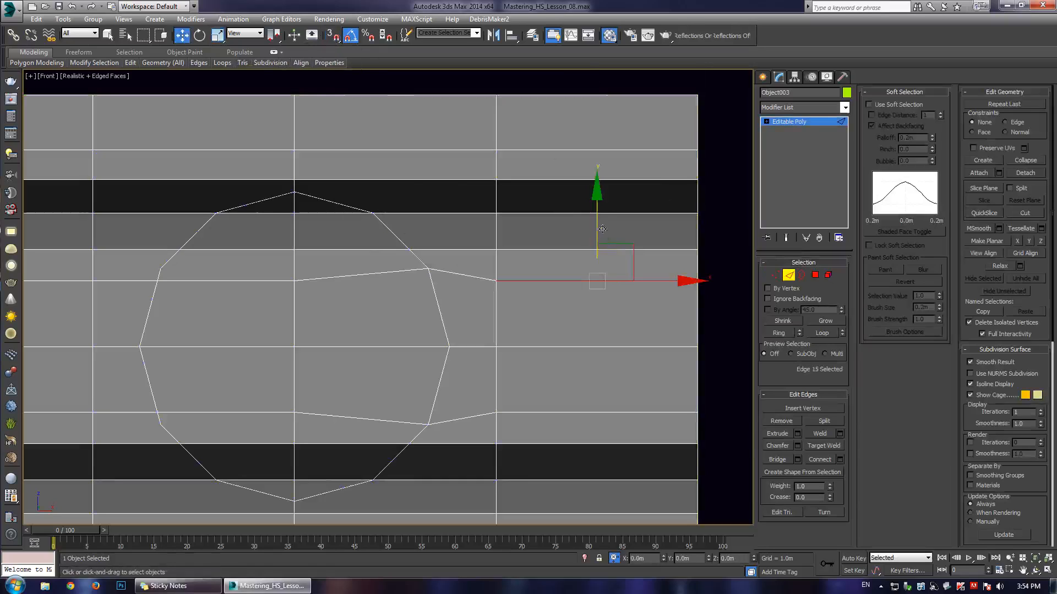
{"action": "left_click_drag", "start_coordinate": [602, 229], "coordinate": [597, 216]}
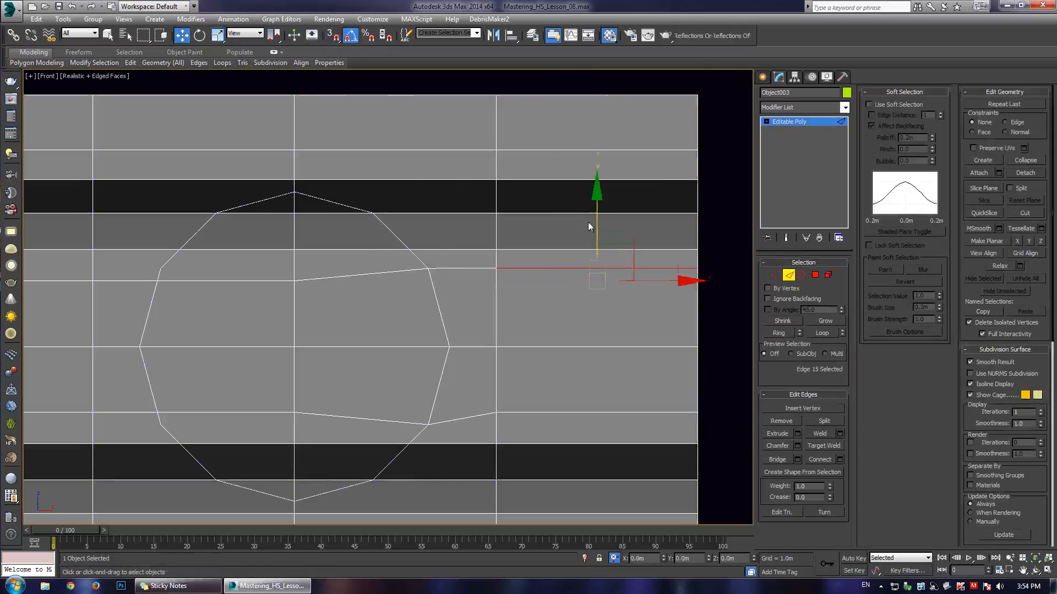
- Undo the outer edge's move and target-weld the horizontal edge's crossing vertex into the circle's lower left corner point
{"action": "key", "text": "ctrl+z"}
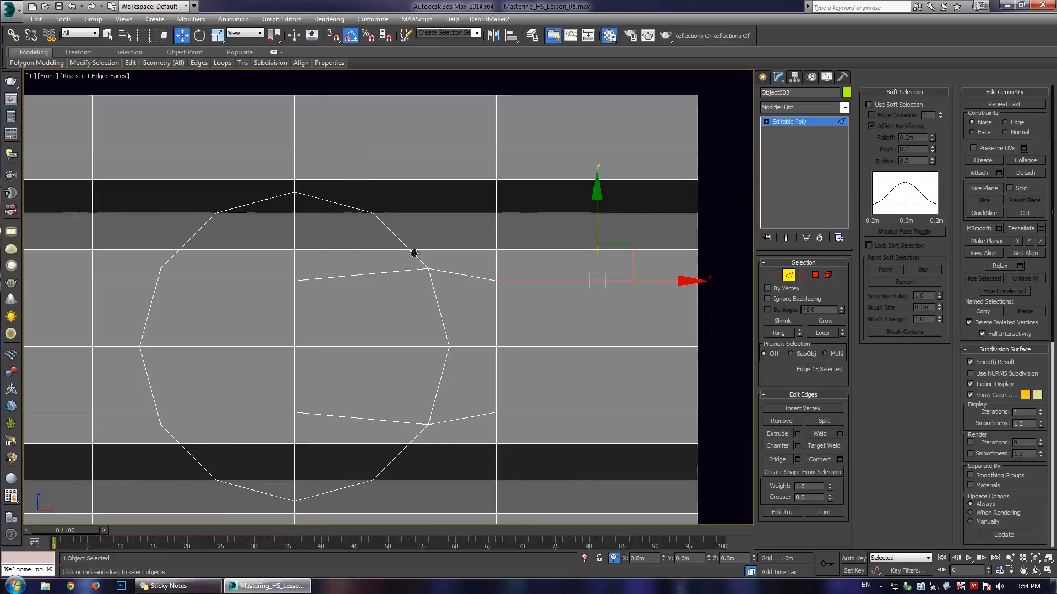
{"action": "middle_click_drag", "start_coordinate": [333, 283], "coordinate": [458, 247]}
{"action": "middle_click_drag", "start_coordinate": [309, 404], "coordinate": [440, 353]}
{"action": "key", "text": "1"}
{"action": "key", "text": "ctrl+shift+w"}
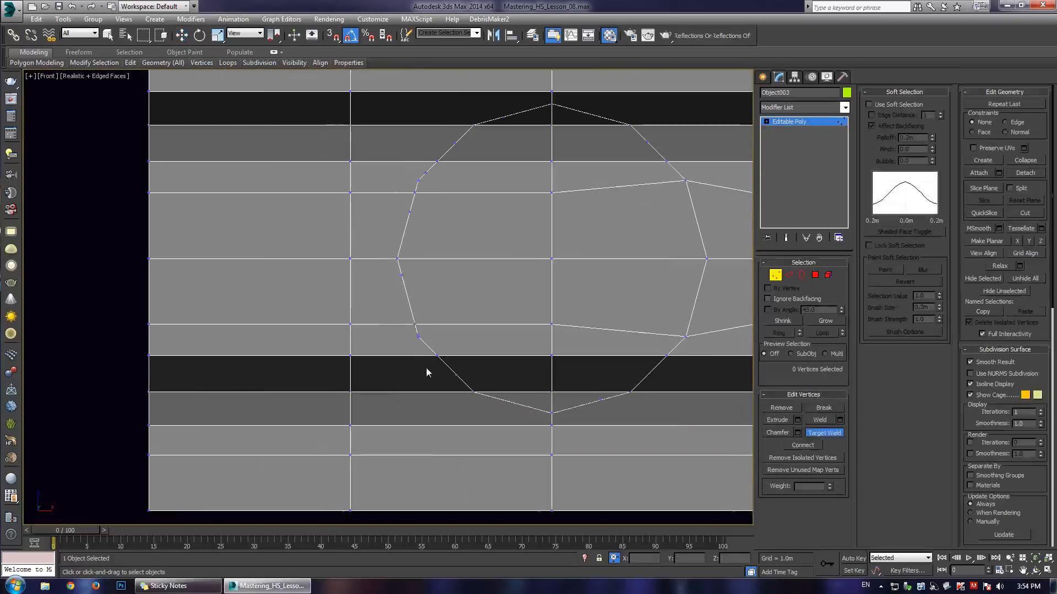
{"action": "scroll", "coordinate": [417, 352], "scroll_direction": "up", "scroll_amount": 5}
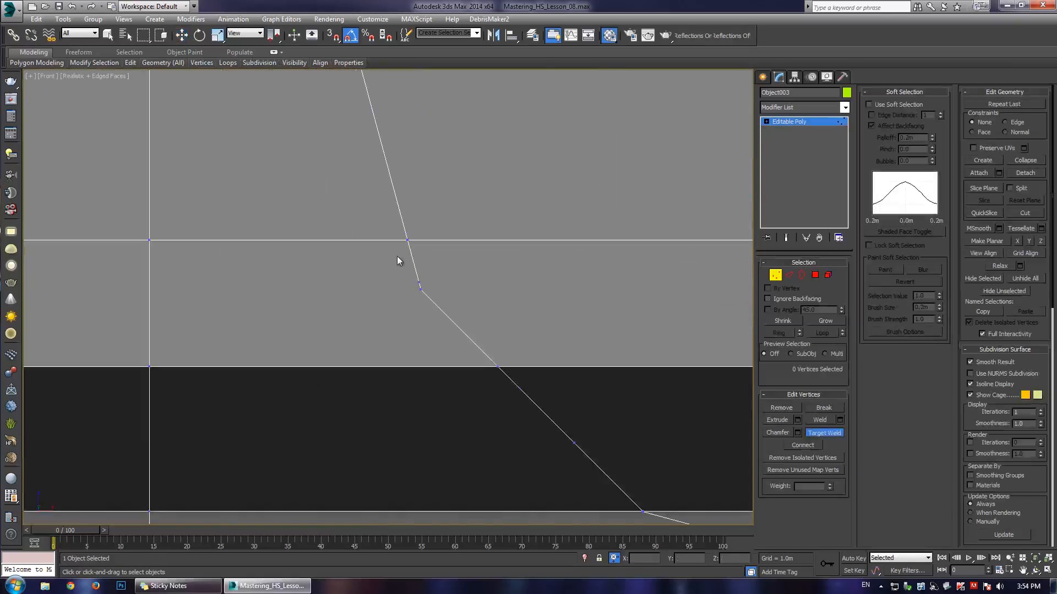
{"action": "left_click", "coordinate": [419, 291]}
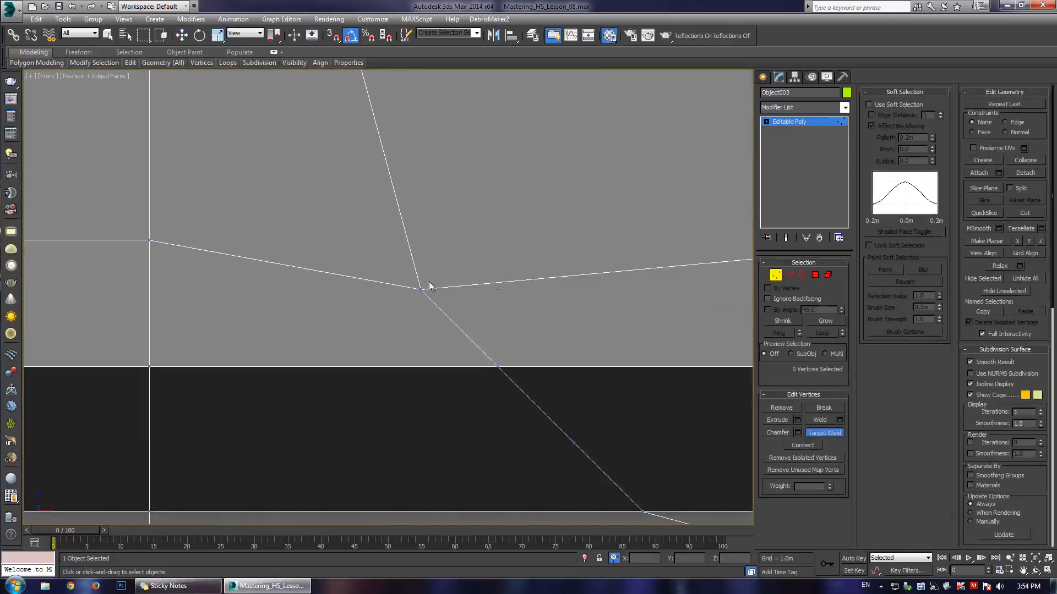
- Target-weld the surplus vertex on the circle's lower left diagonal into the crossing vertex on the dark band's upper edge
{"action": "scroll", "coordinate": [424, 283], "scroll_direction": "down", "scroll_amount": 2}
{"action": "scroll", "coordinate": [407, 284], "scroll_direction": "up", "scroll_amount": 1}
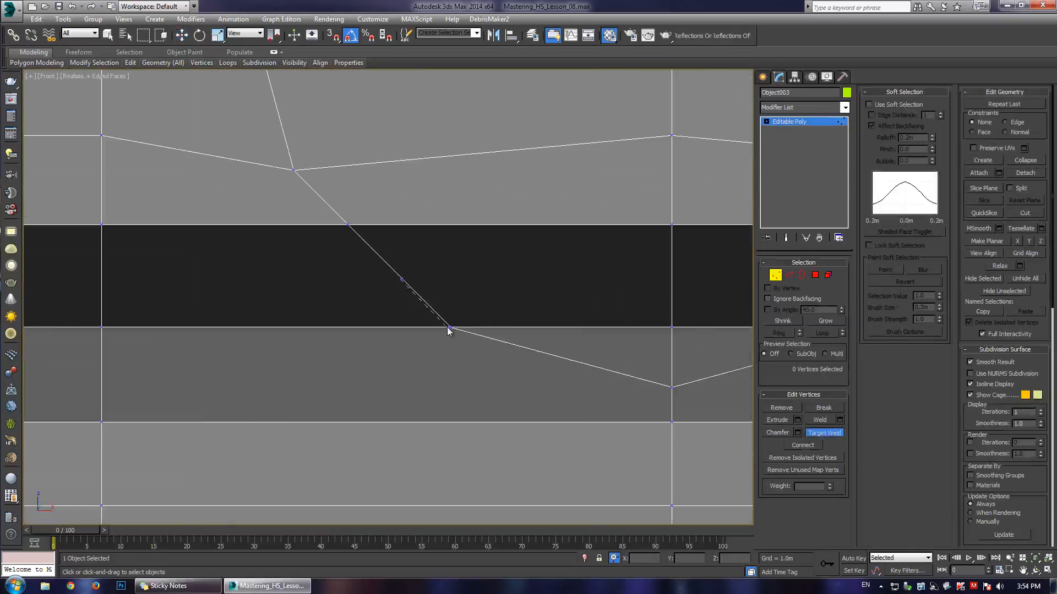
{"action": "scroll", "coordinate": [448, 330], "scroll_direction": "up", "scroll_amount": 3}
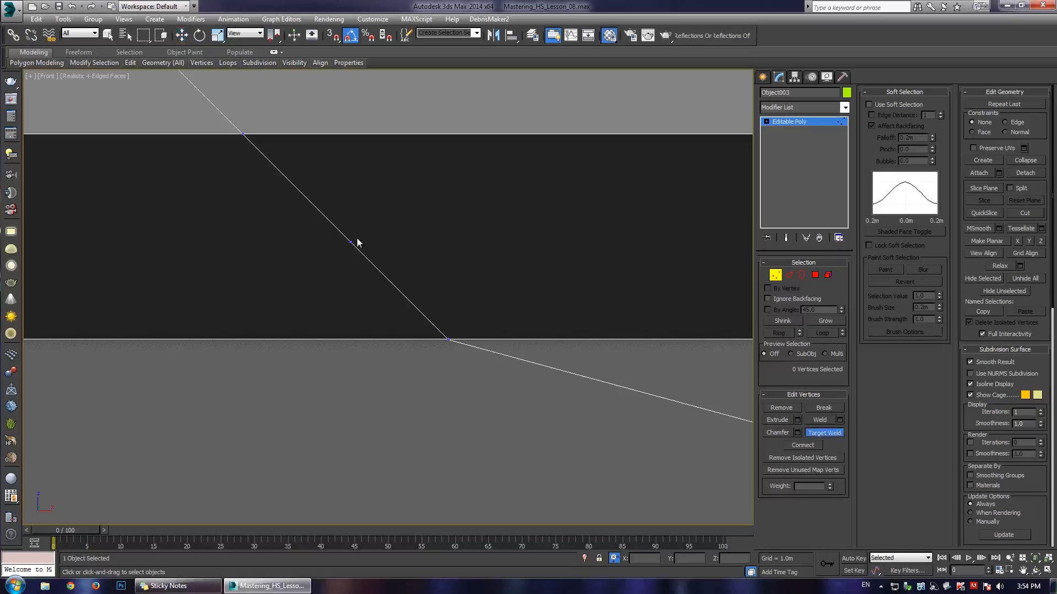
{"action": "left_click", "coordinate": [241, 135]}
- Weld the overlapping vertex pairs at the circle's four points on the dark bands' edges, using a weld threshold of 0.097 m
{"action": "key", "text": "w"}
{"action": "left_click_drag", "start_coordinate": [427, 331], "coordinate": [490, 353]}
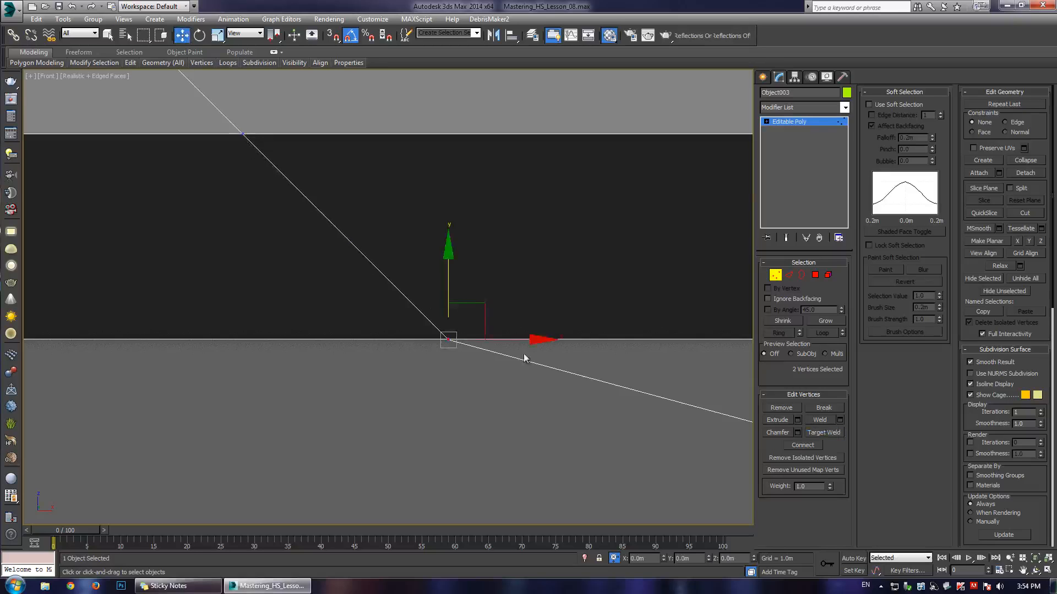
{"action": "scroll", "coordinate": [524, 352], "scroll_direction": "down", "scroll_amount": 2}
{"action": "middle_click_drag", "start_coordinate": [524, 324], "coordinate": [377, 299]}
{"action": "scroll", "coordinate": [551, 336], "scroll_direction": "down", "scroll_amount": 2}
{"action": "middle_click_drag", "start_coordinate": [666, 331], "coordinate": [450, 329]}
{"action": "left_click_drag", "start_coordinate": [615, 331], "coordinate": [624, 342], "text": "ctrl"}
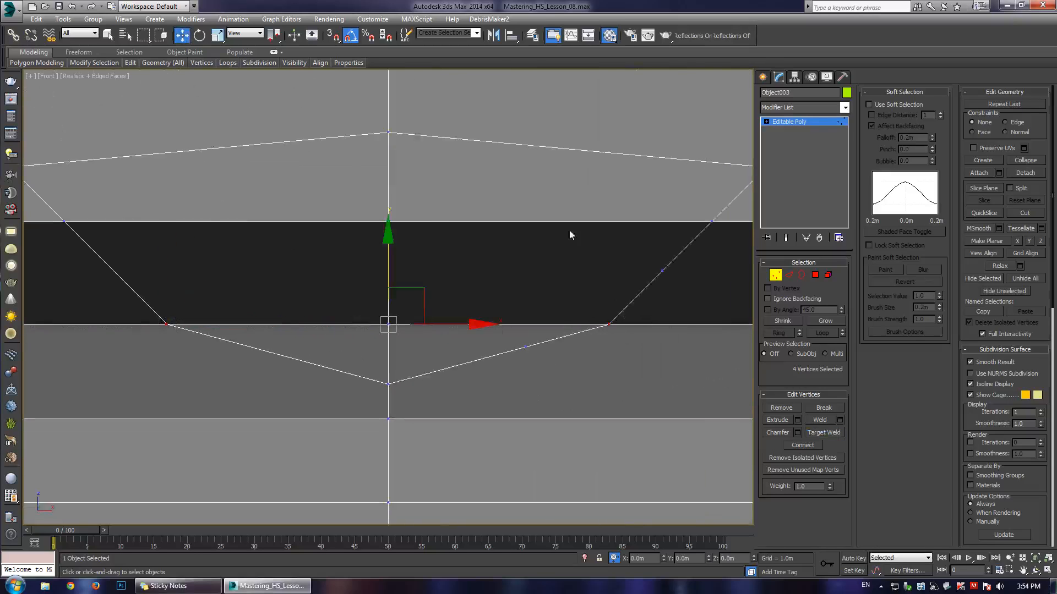
{"action": "scroll", "coordinate": [570, 229], "scroll_direction": "down", "scroll_amount": 3}
{"action": "middle_click_drag", "start_coordinate": [573, 204], "coordinate": [544, 375]}
{"action": "middle_click_drag", "start_coordinate": [574, 184], "coordinate": [555, 348]}
{"action": "left_click", "coordinate": [546, 226], "text": "ctrl"}
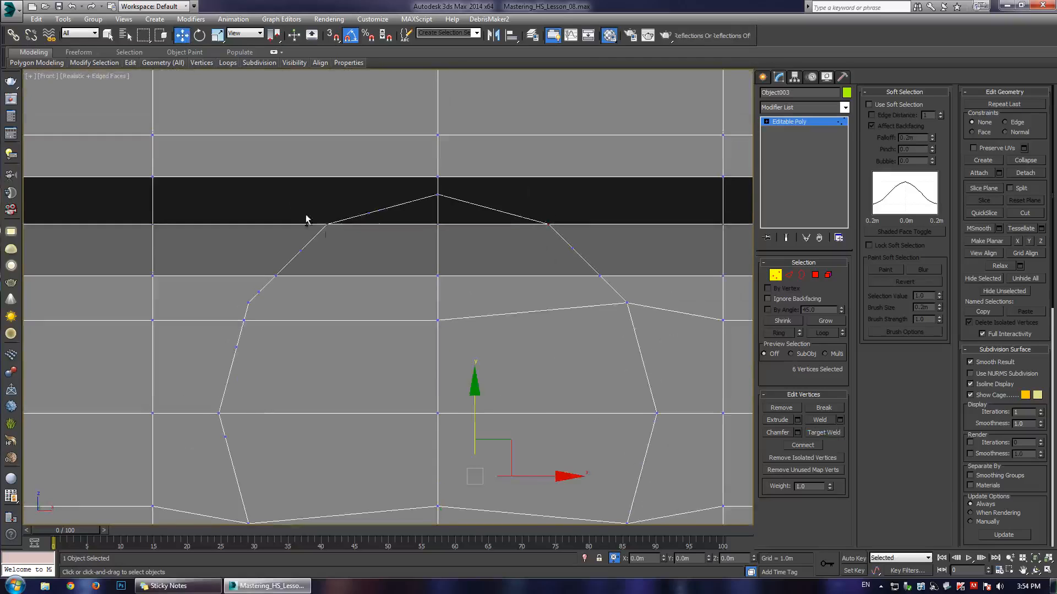
{"action": "left_click", "coordinate": [329, 224], "text": "ctrl"}
{"action": "scroll", "coordinate": [330, 227], "scroll_direction": "up", "scroll_amount": 4}
{"action": "left_click", "coordinate": [839, 420]}
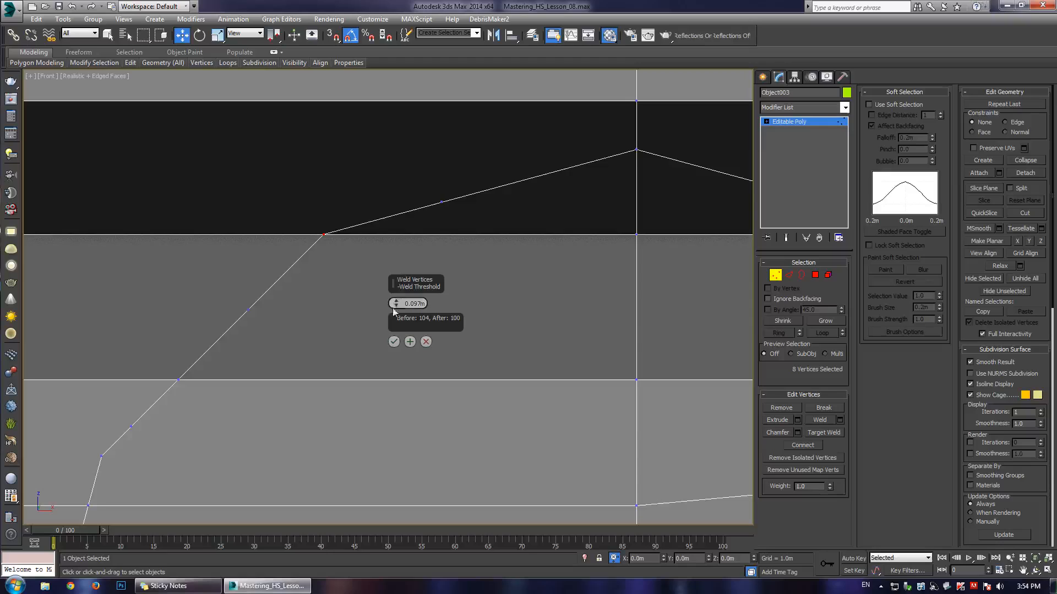
{"action": "left_click", "coordinate": [394, 341]}
- Target-weld the surplus vertices on the circle's top left segment and on its upper right diagonal into their neighbouring points
{"action": "scroll", "coordinate": [559, 201], "scroll_direction": "down", "scroll_amount": 2}
{"action": "middle_click_drag", "start_coordinate": [504, 208], "coordinate": [383, 239]}
{"action": "key", "text": "ctrl+w"}
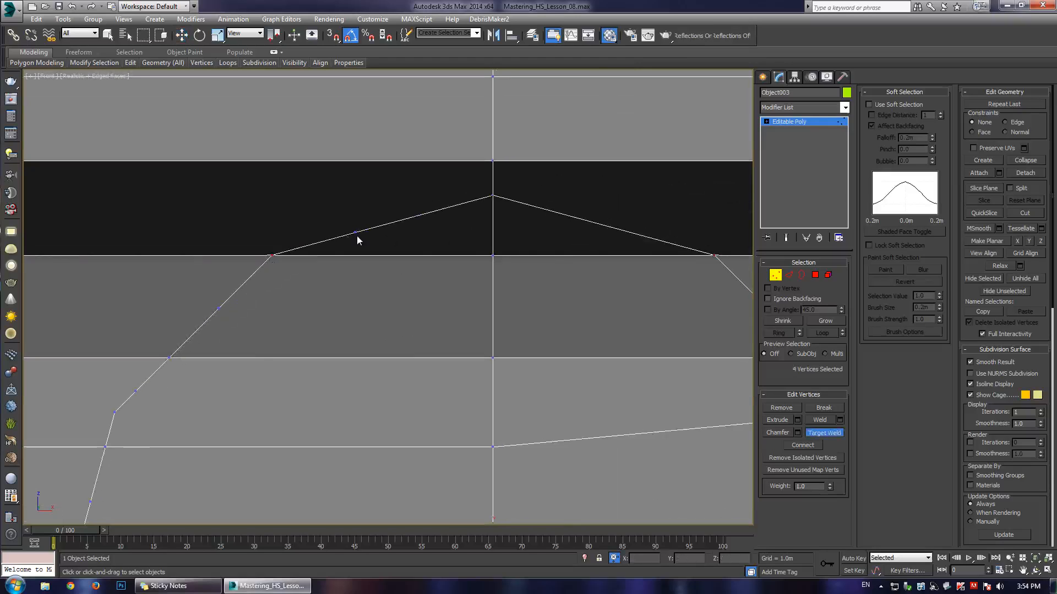
{"action": "key", "text": "w"}
{"action": "middle_click_drag", "start_coordinate": [593, 250], "coordinate": [383, 213]}
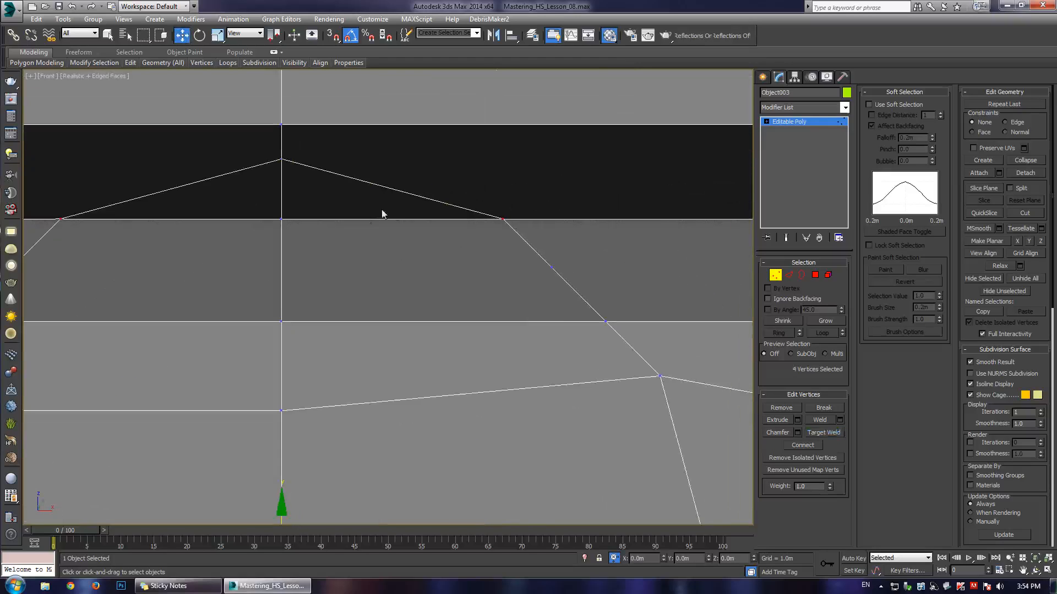
{"action": "key", "text": "ctrl+w"}
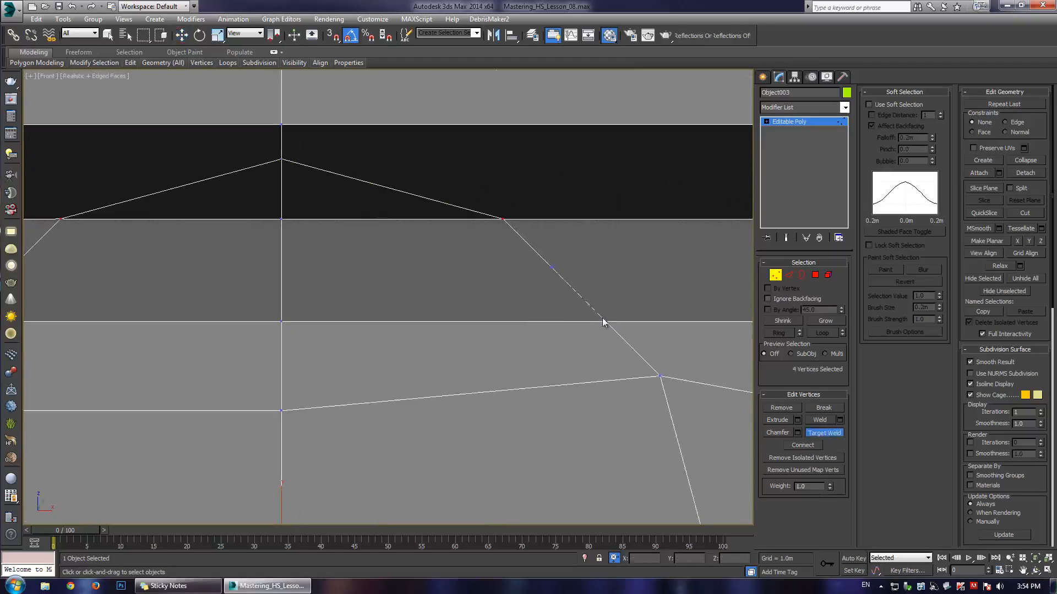
{"action": "left_click", "coordinate": [604, 322]}
- Target-weld the surplus vertices on the circle's upper left diagonal, on either side of the horizontal edge's crossing vertex
{"action": "key", "text": "w"}
{"action": "middle_click_drag", "start_coordinate": [376, 289], "coordinate": [489, 262]}
{"action": "scroll", "coordinate": [489, 262], "scroll_direction": "down", "scroll_amount": 2}
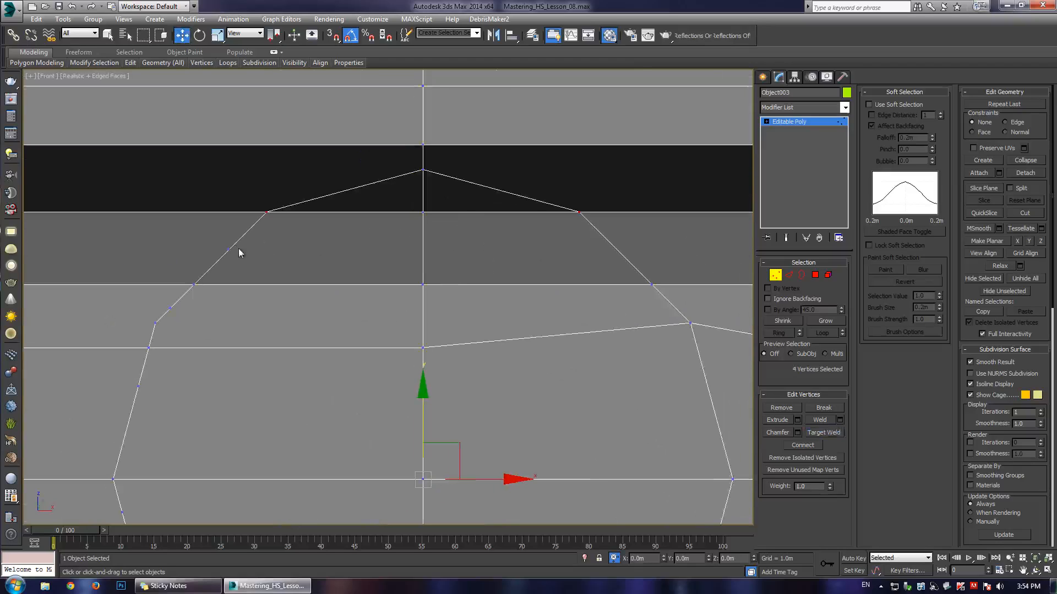
{"action": "key", "text": "ctrl+w"}
{"action": "left_click", "coordinate": [193, 285]}
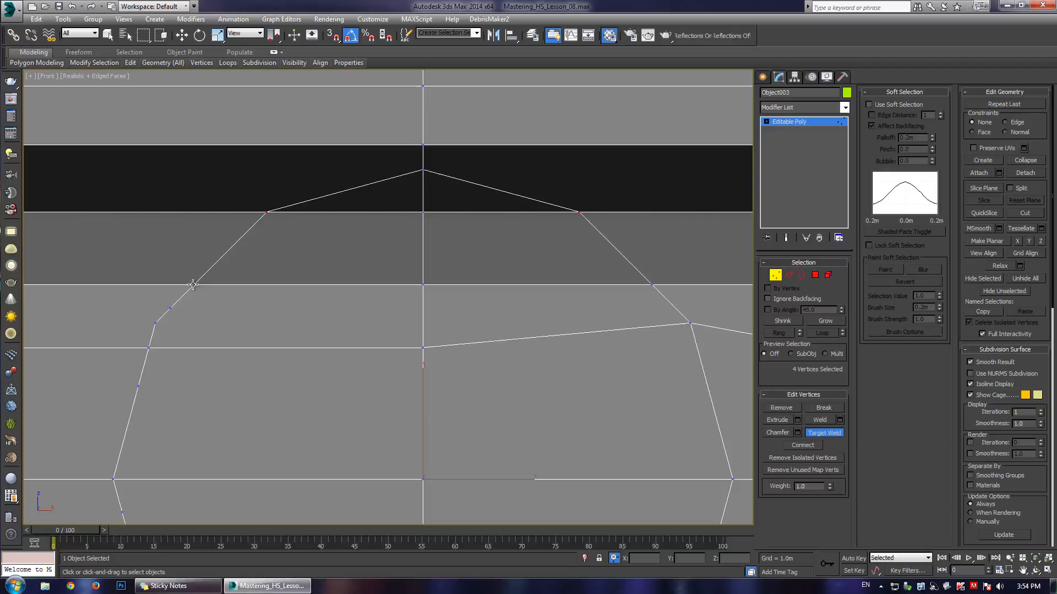
{"action": "key", "text": "w"}
{"action": "key", "text": "ctrl+w"}
{"action": "key", "text": "w"}
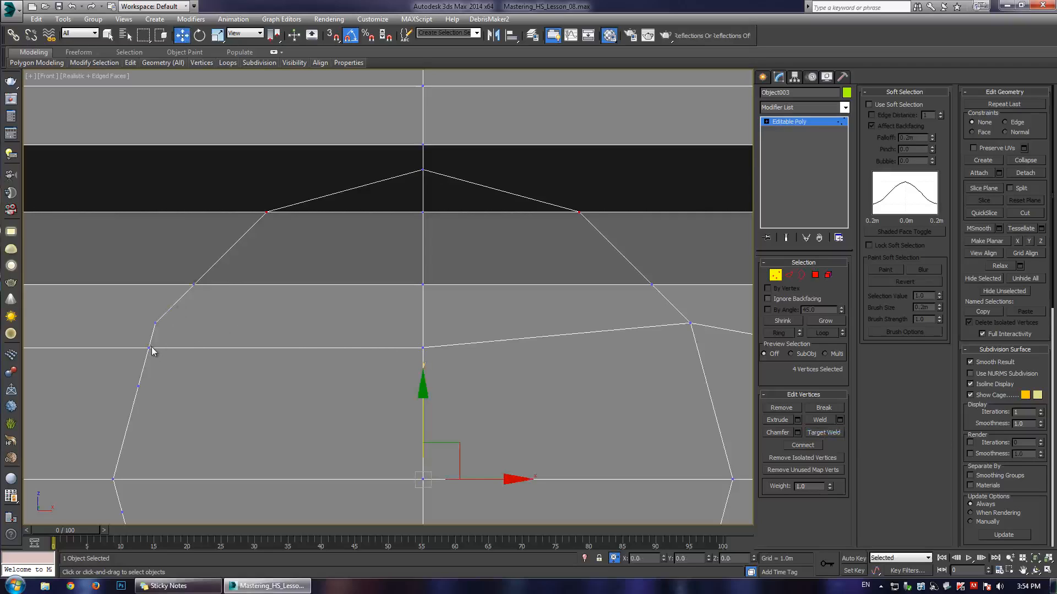
- Weld the crossing vertex into the circle's upper left corner point and clear the surplus vertices above and below its leftmost point
{"action": "key", "text": "ctrl+w"}
{"action": "left_click", "coordinate": [154, 323]}
{"action": "key", "text": "w"}
{"action": "key", "text": "ctrl+w"}
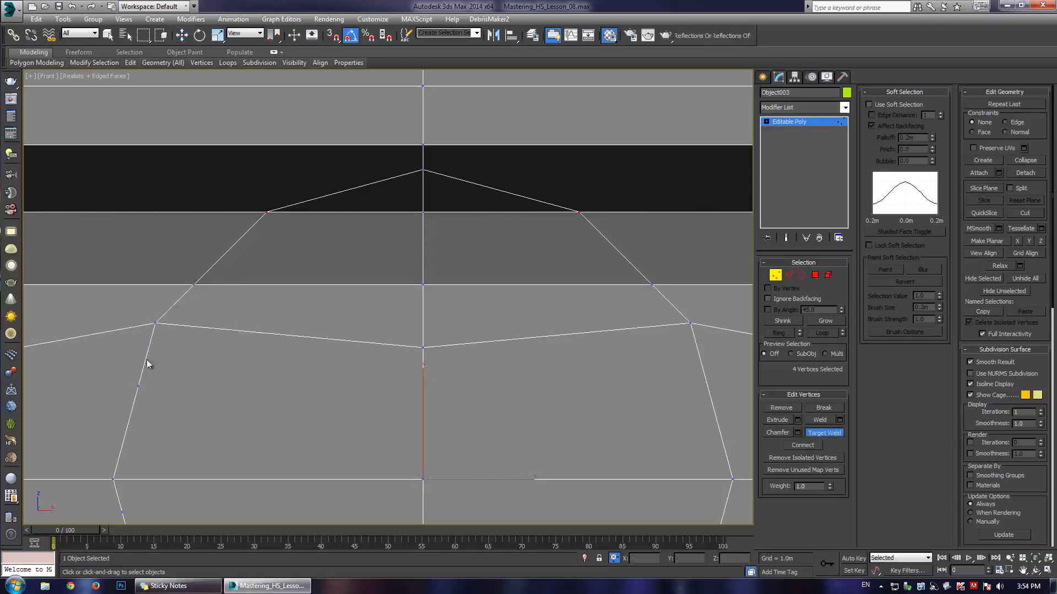
{"action": "key", "text": "w"}
{"action": "scroll", "coordinate": [322, 267], "scroll_direction": "down", "scroll_amount": 5}
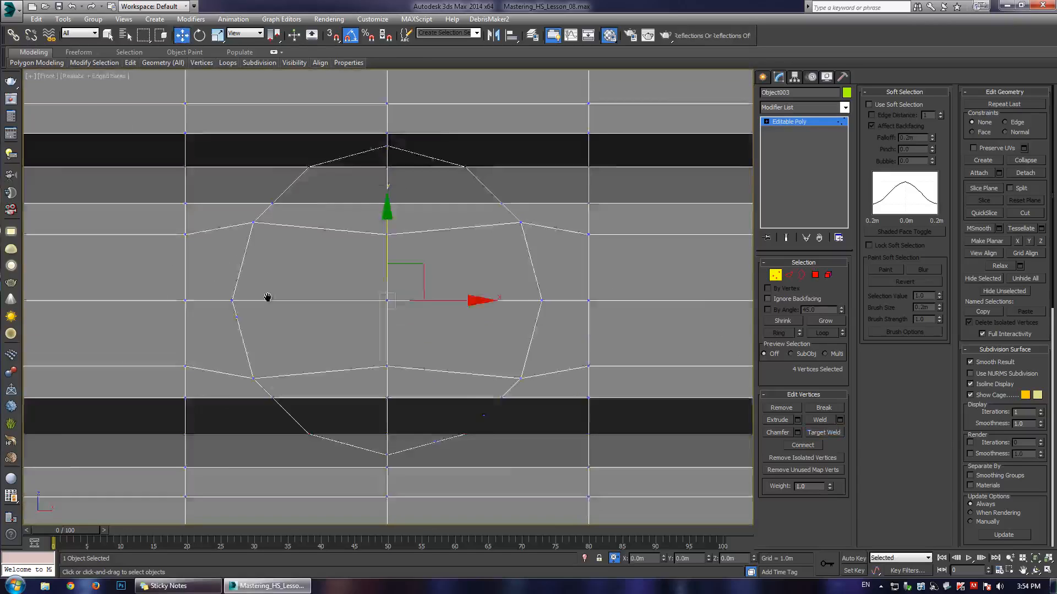
{"action": "middle_click_drag", "start_coordinate": [267, 298], "coordinate": [271, 273]}
{"action": "key", "text": "ctrl+w"}
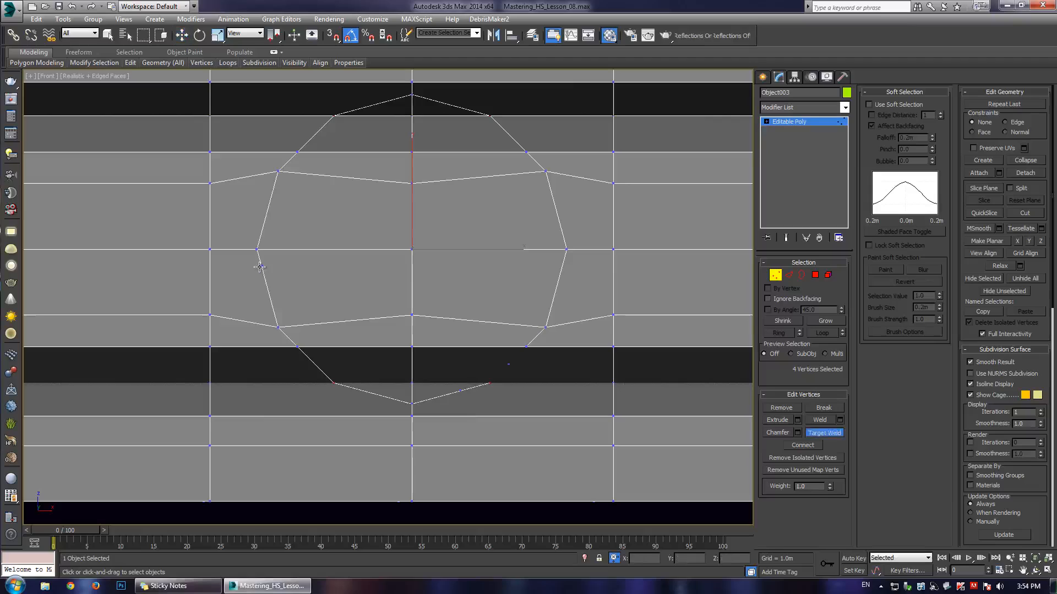
{"action": "key", "text": "w"}
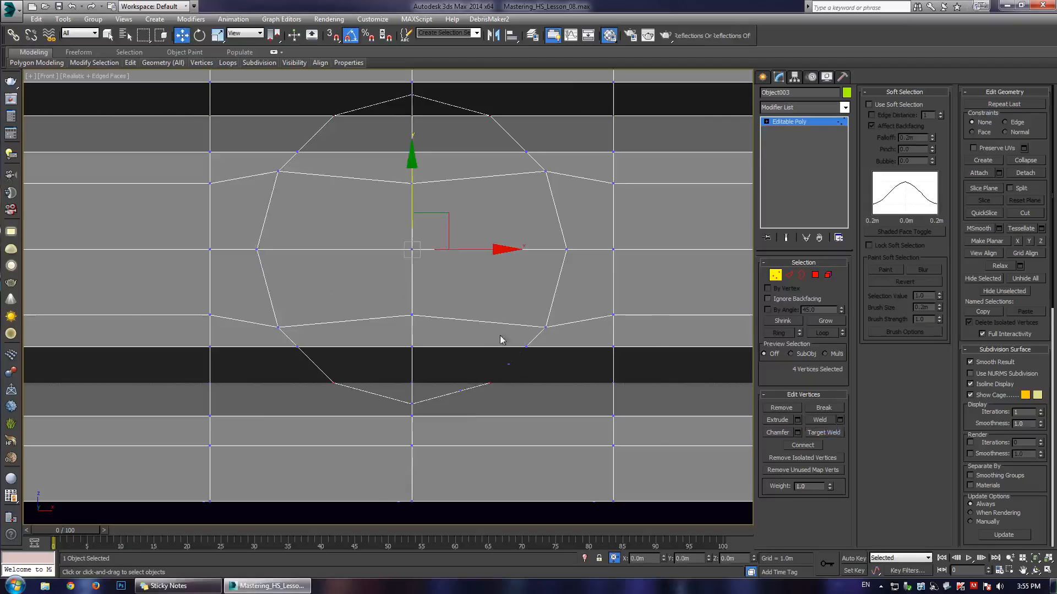
- Target-weld the remaining surplus vertices on the circle's lower right segments, using wireframe display temporarily to find them
{"action": "scroll", "coordinate": [502, 337], "scroll_direction": "up", "scroll_amount": 3}
{"action": "key", "text": "F3"}
{"action": "key", "text": "ctrl+w"}
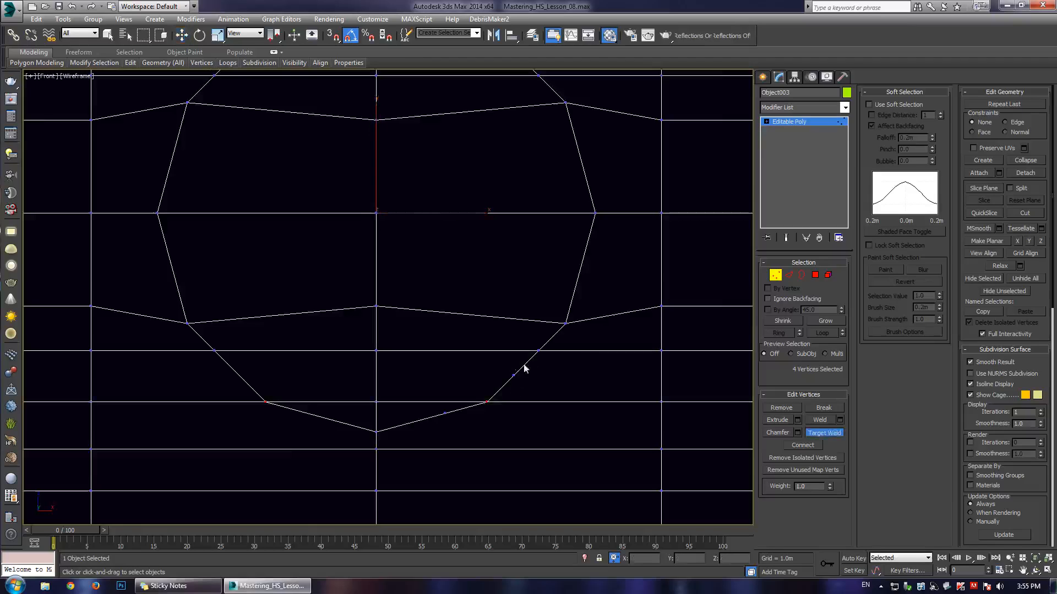
{"action": "key", "text": "w"}
{"action": "key", "text": "ctrl+w"}
{"action": "left_click", "coordinate": [487, 400]}
{"action": "key", "text": "w"}
{"action": "key", "text": "F3"}
{"action": "scroll", "coordinate": [496, 222], "scroll_direction": "down", "scroll_amount": 2}
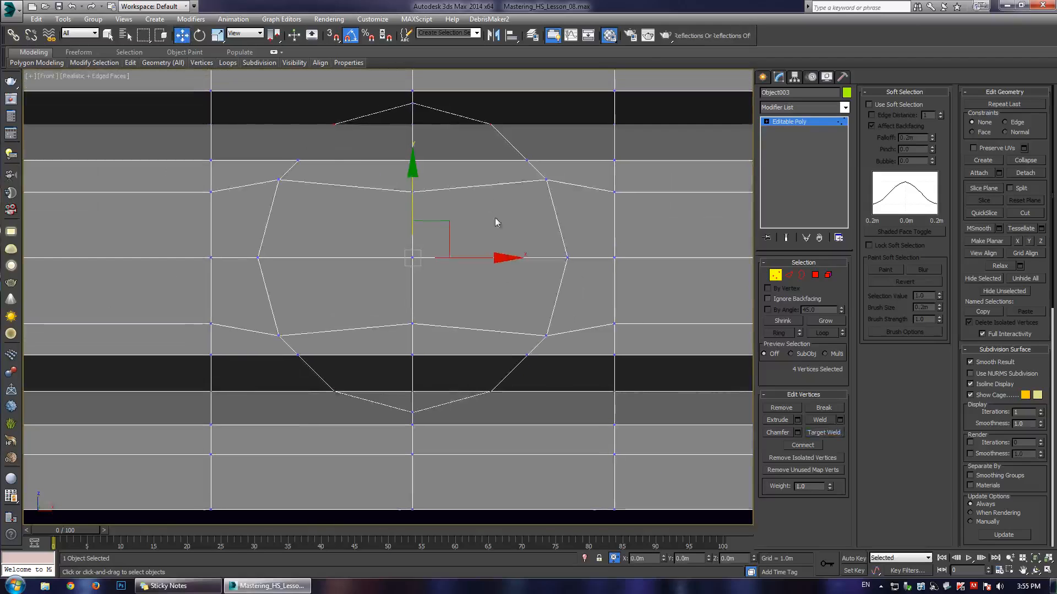
- Check the polygon selection inside the circle and examine the vertices around its outline
{"action": "key", "text": "4"}
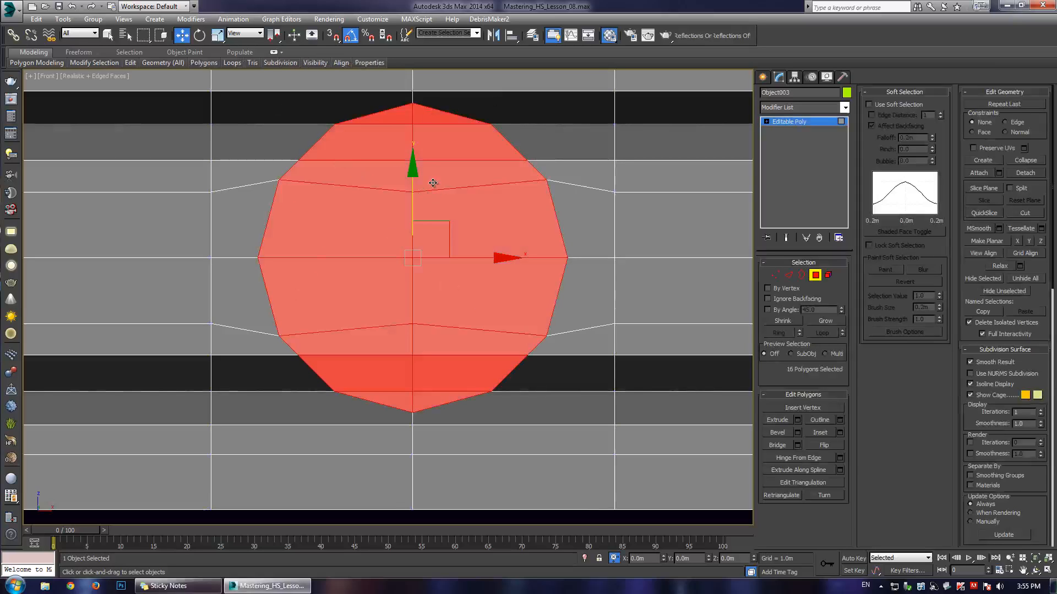
{"action": "key", "text": "1"}
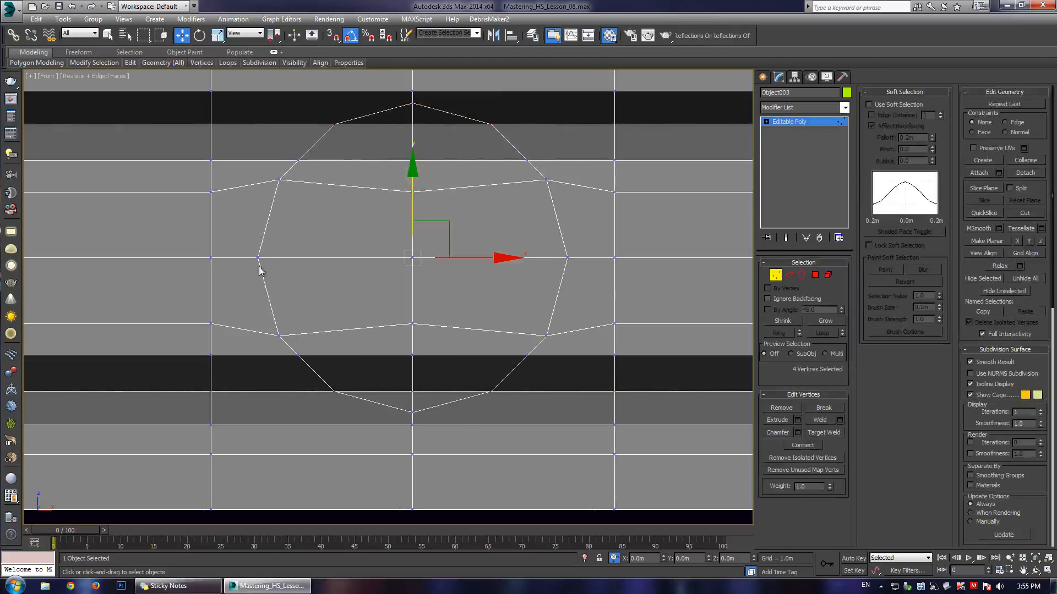
{"action": "scroll", "coordinate": [332, 146], "scroll_direction": "up", "scroll_amount": 2}
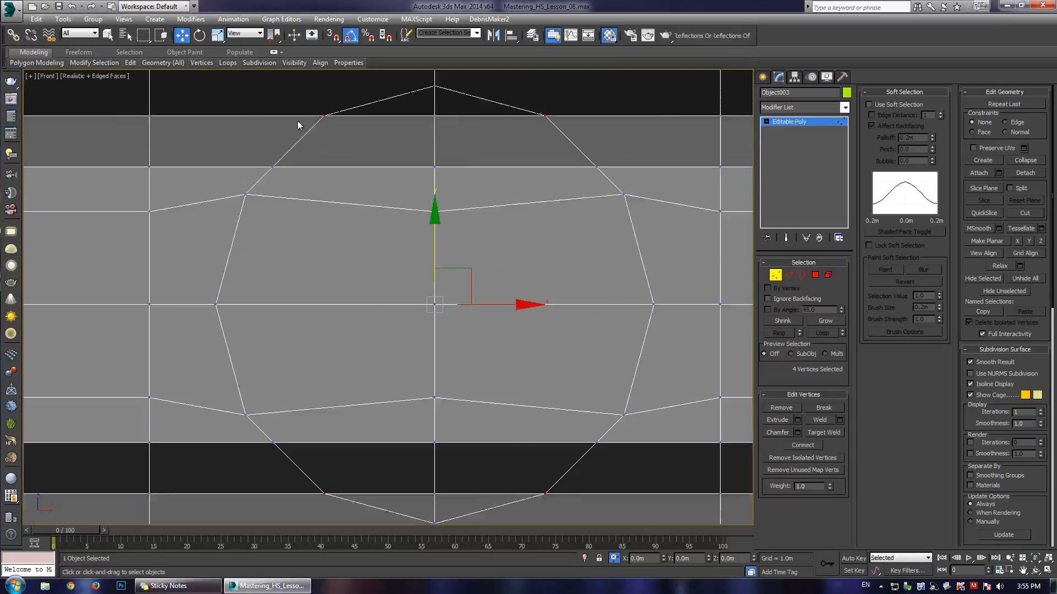
{"action": "scroll", "coordinate": [300, 121], "scroll_direction": "down", "scroll_amount": 2}
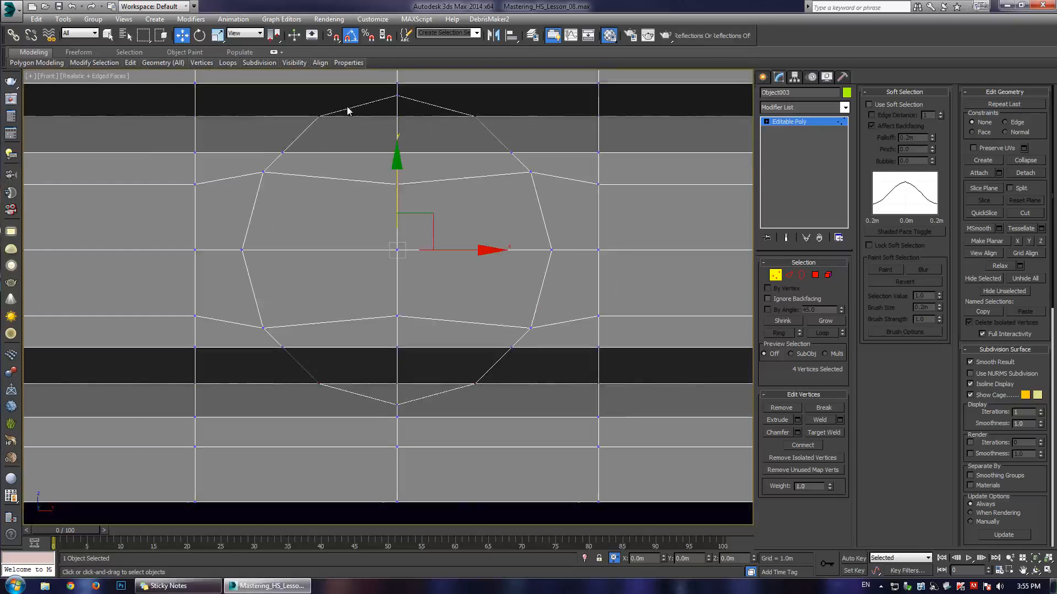
{"action": "scroll", "coordinate": [347, 110], "scroll_direction": "up", "scroll_amount": 6}
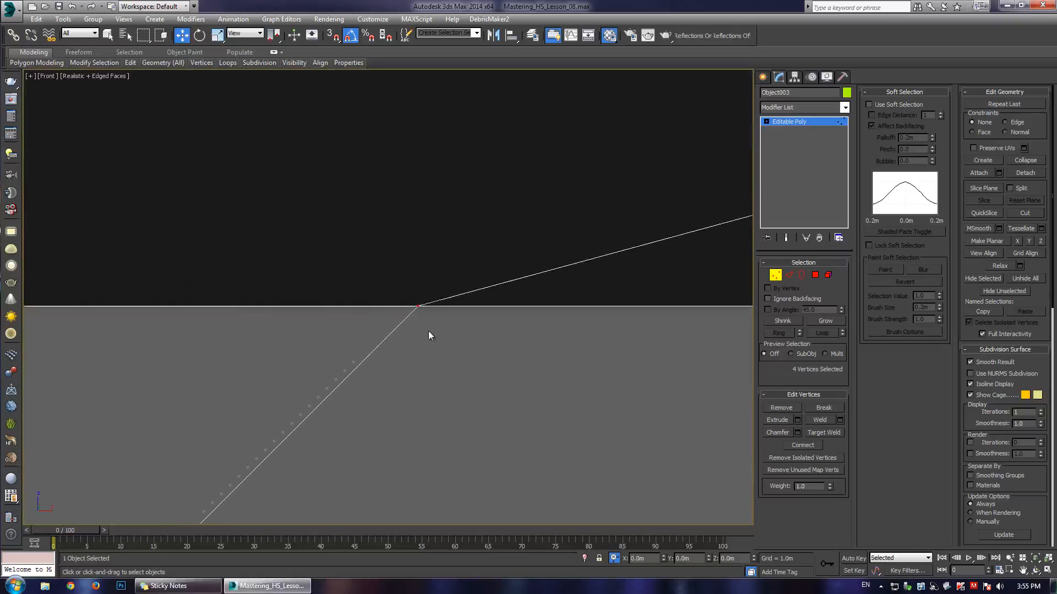
{"action": "scroll", "coordinate": [424, 322], "scroll_direction": "up", "scroll_amount": 3}
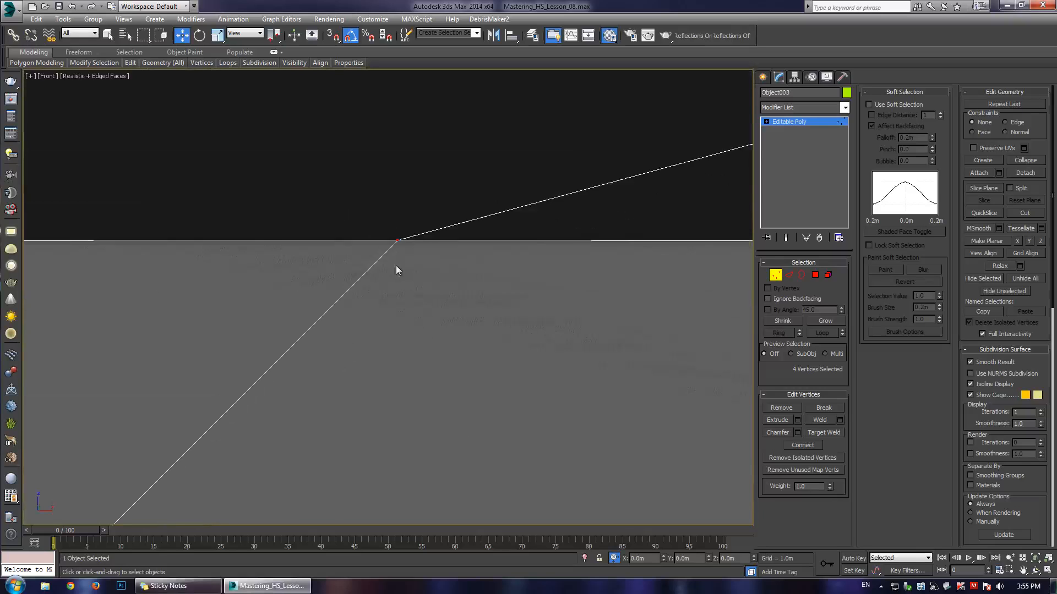
{"action": "left_click", "coordinate": [397, 233]}
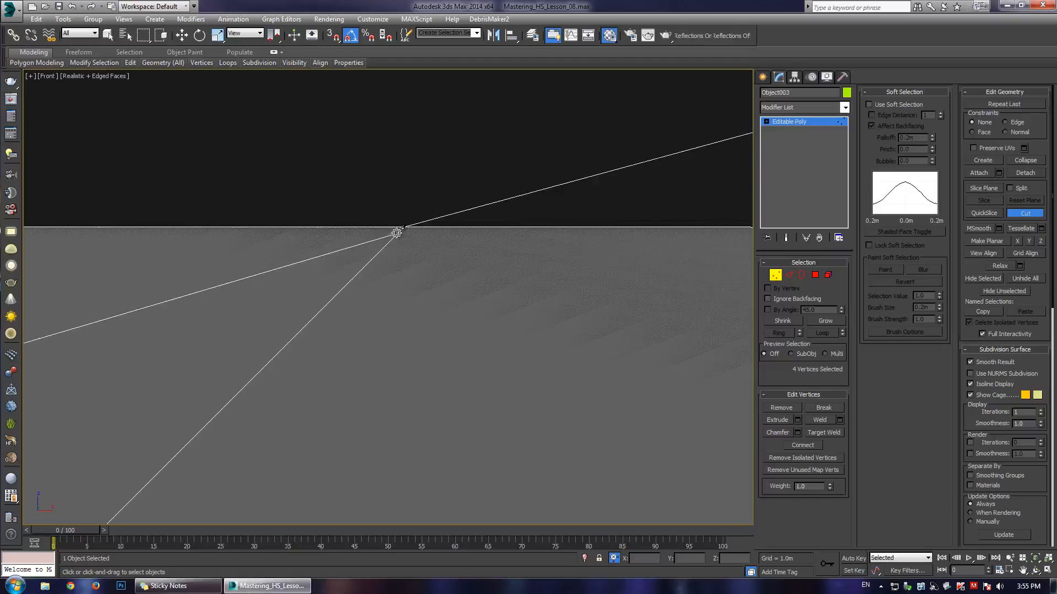
{"action": "scroll", "coordinate": [455, 191], "scroll_direction": "down", "scroll_amount": 10}
{"action": "middle_click_drag", "start_coordinate": [626, 315], "coordinate": [387, 164]}
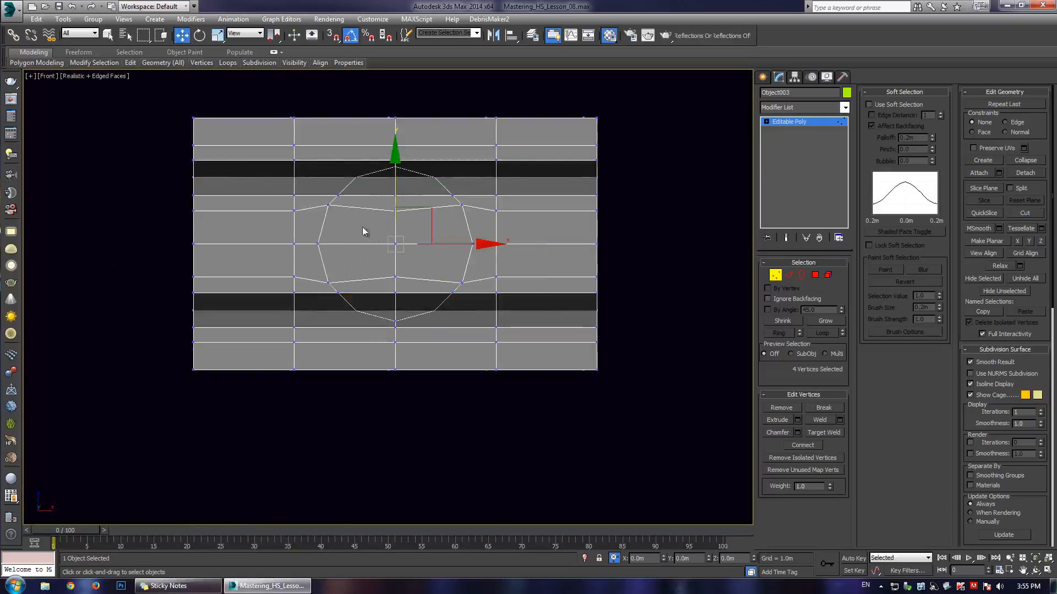
- Delete the selected polygons inside the circle in the perspective view to open the round hole
{"action": "middle_click_drag", "start_coordinate": [383, 219], "coordinate": [416, 235]}
{"action": "scroll", "coordinate": [416, 235], "scroll_direction": "up", "scroll_amount": 3}
{"action": "key", "text": "4"}
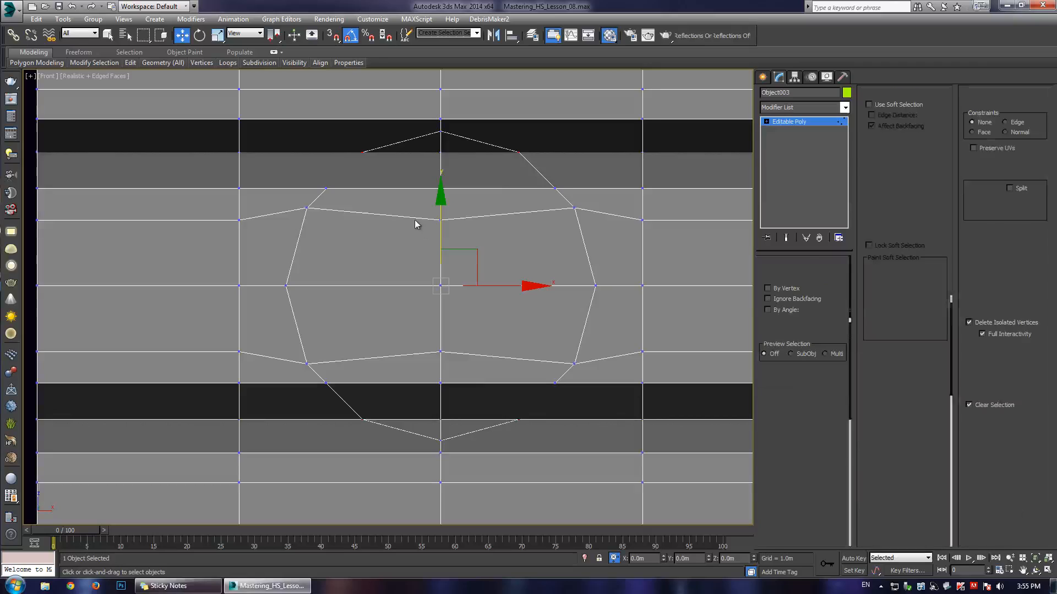
{"action": "scroll", "coordinate": [441, 198], "scroll_direction": "down", "scroll_amount": 3}
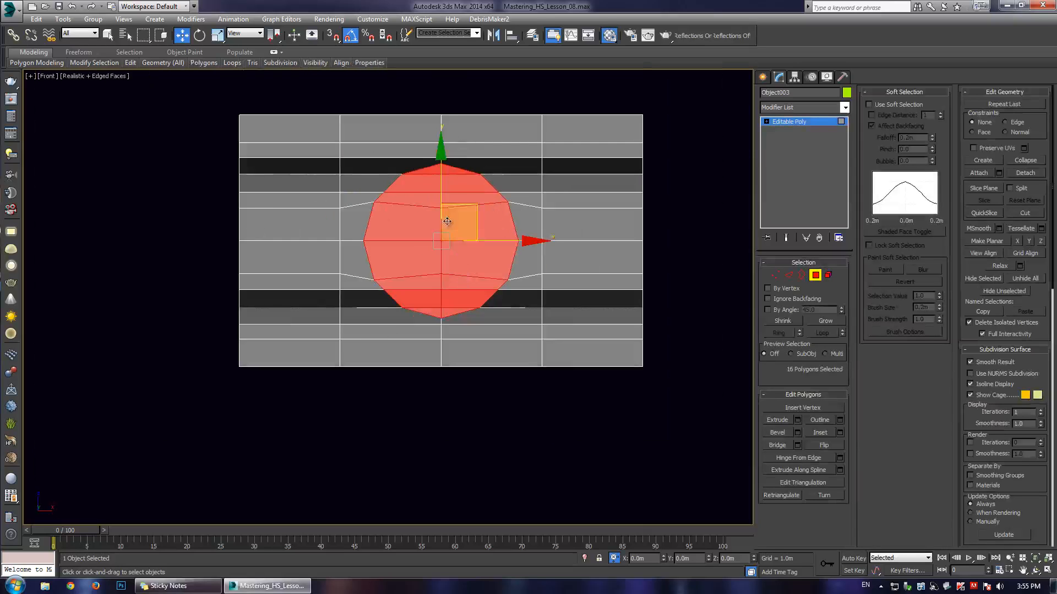
{"action": "key", "text": "alt+w"}
{"action": "middle_click", "coordinate": [421, 324]}
{"action": "key", "text": "alt+w"}
{"action": "middle_click_drag", "start_coordinate": [370, 313], "coordinate": [440, 312], "text": "alt"}
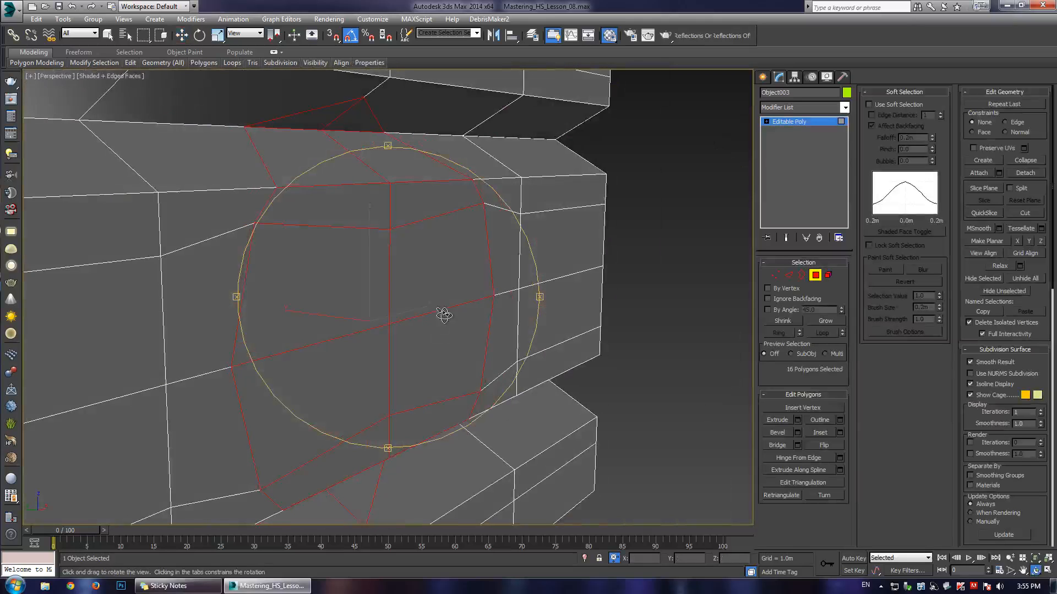
{"action": "key", "text": "w"}
{"action": "key", "text": "Delete"}
- Select the open hole's border and scale-extrude it inward to add a narrow ring of polygons
{"action": "middle_click_drag", "start_coordinate": [445, 255], "coordinate": [322, 186], "text": "alt"}
{"action": "key", "text": "3"}
{"action": "left_click", "coordinate": [325, 173]}
{"action": "left_click", "coordinate": [330, 174]}
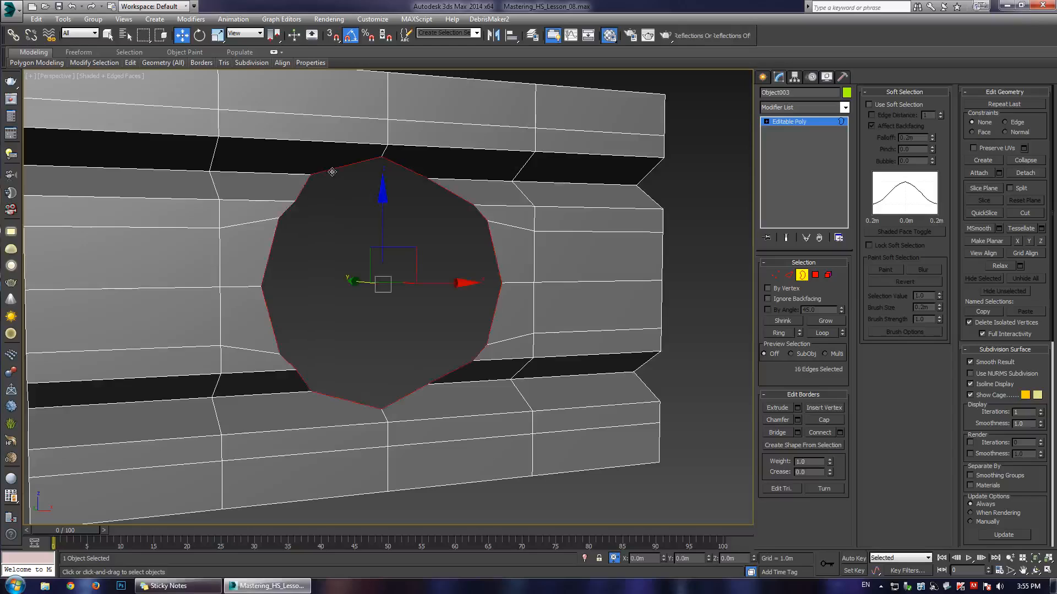
{"action": "key", "text": "r"}
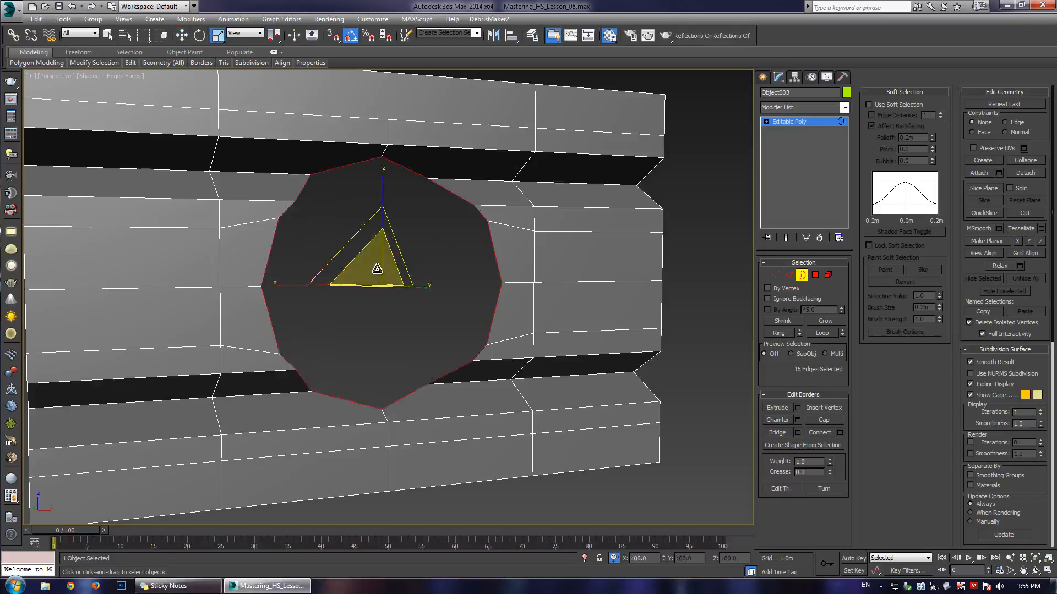
{"action": "left_click_drag", "start_coordinate": [381, 274], "coordinate": [387, 278], "text": "shift"}
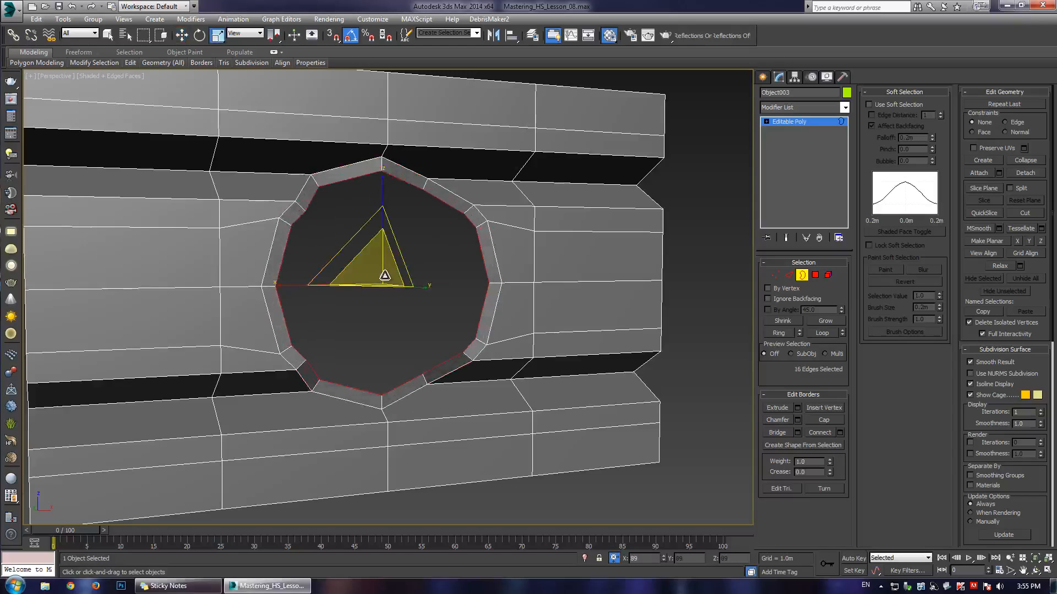
- Try regularizing the ring's inner border into an even circle
{"action": "right_click", "coordinate": [427, 238]}
{"action": "left_click", "coordinate": [395, 306]}
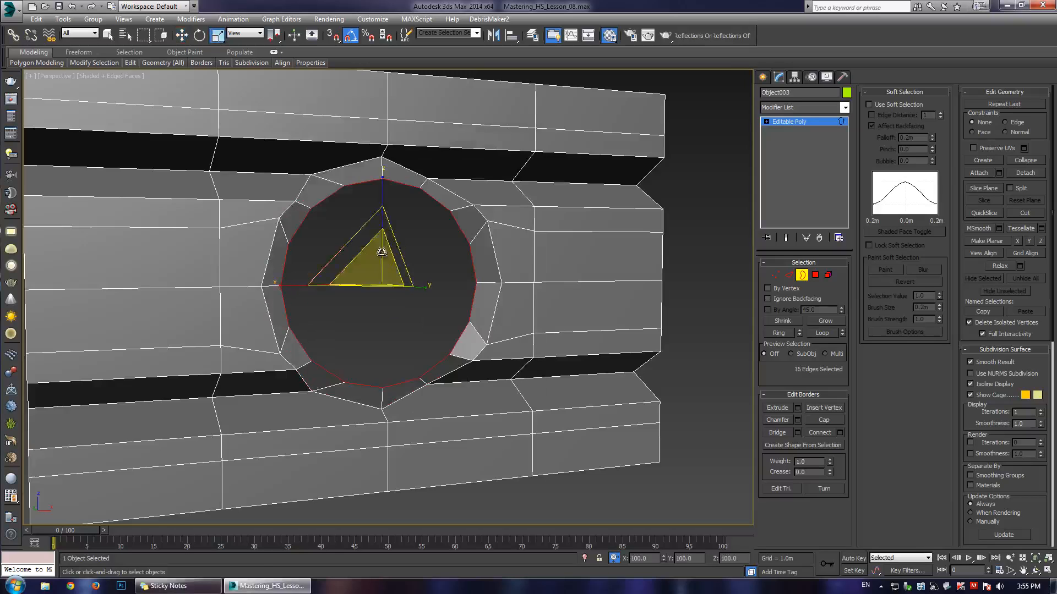
{"action": "middle_click_drag", "start_coordinate": [381, 253], "coordinate": [407, 273], "text": "alt"}
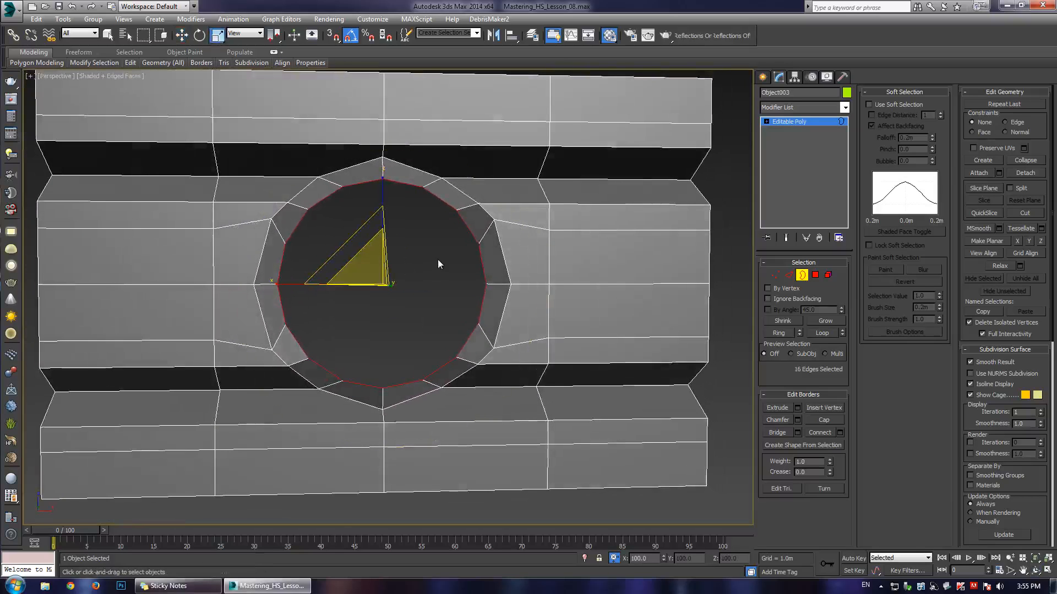
- Cut an extra edge across the ring beside its lower right corner
{"action": "scroll", "coordinate": [438, 259], "scroll_direction": "up", "scroll_amount": 4}
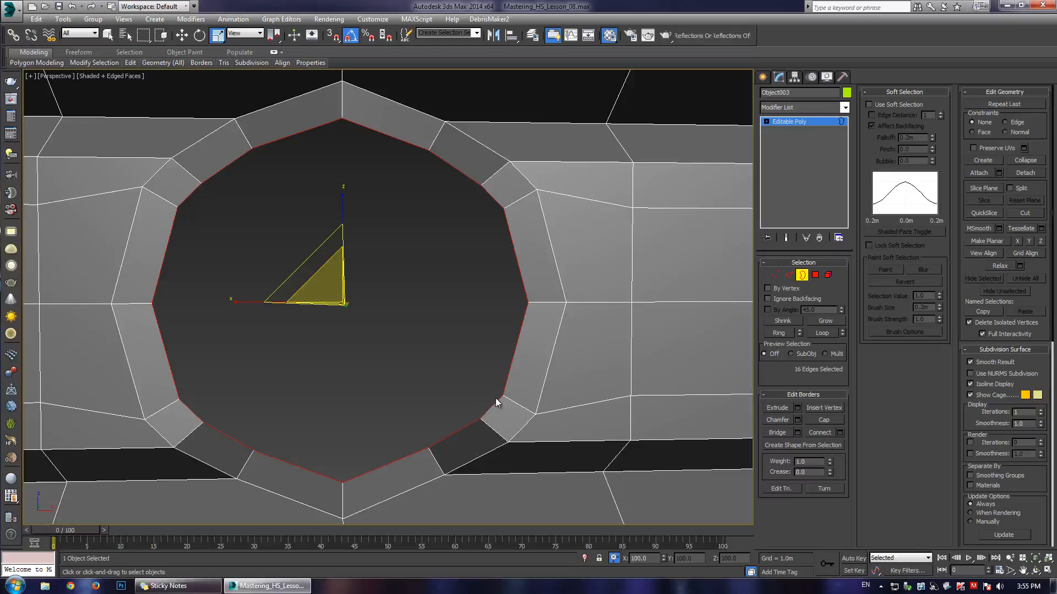
{"action": "middle_click_drag", "start_coordinate": [413, 384], "coordinate": [401, 288]}
{"action": "scroll", "coordinate": [319, 275], "scroll_direction": "up", "scroll_amount": 4}
{"action": "scroll", "coordinate": [401, 288], "scroll_direction": "down", "scroll_amount": 2}
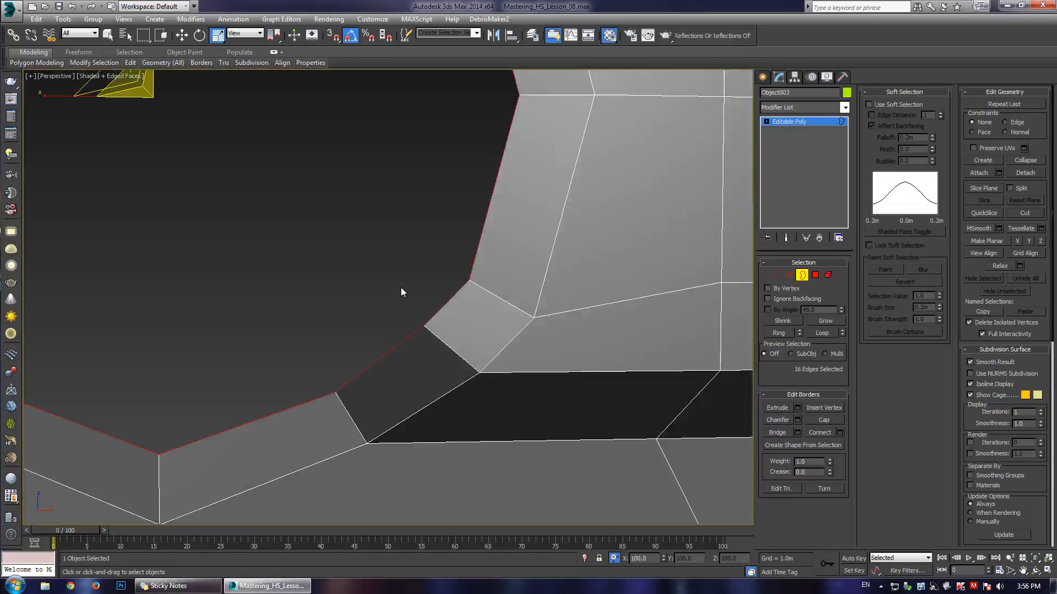
{"action": "key", "text": "1"}
{"action": "key", "text": "alt+c"}
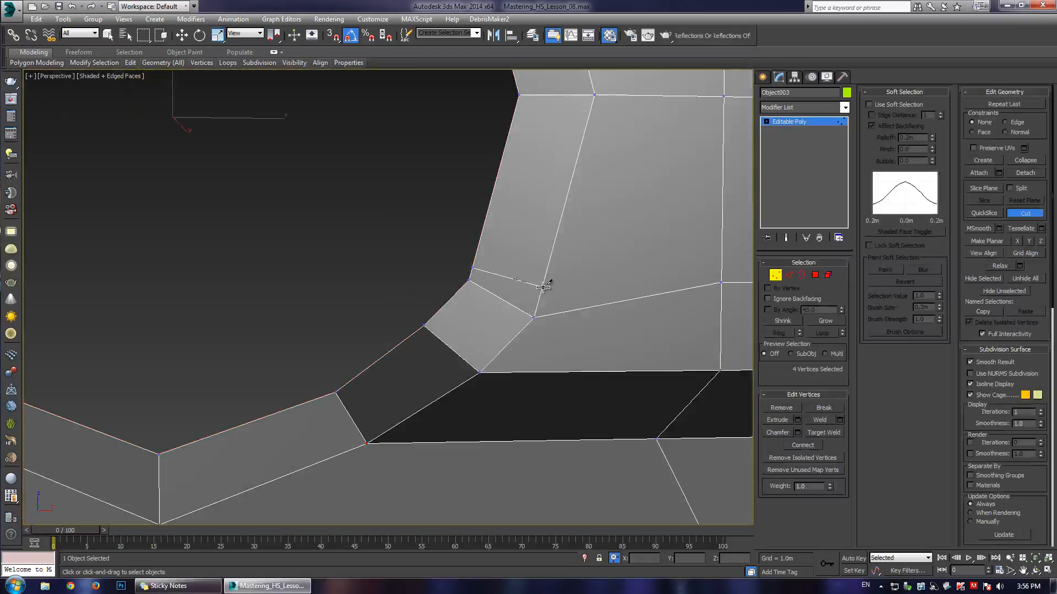
- Remove the newly cut edge and its outer end vertex, keeping the extra vertex on the hole's border
{"action": "key", "text": "2"}
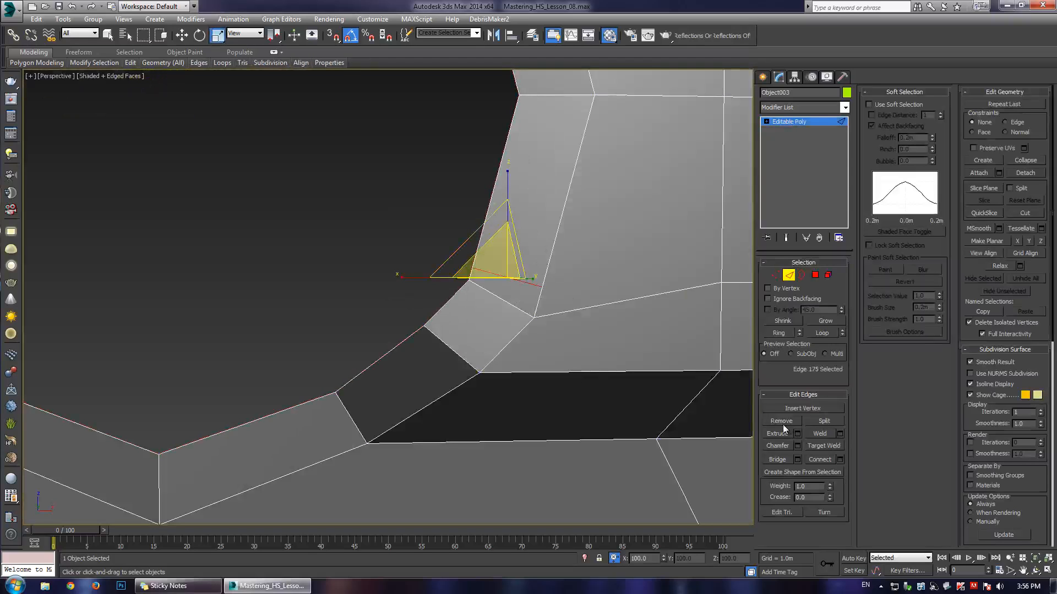
{"action": "left_click", "coordinate": [783, 424]}
{"action": "key", "text": "1"}
{"action": "key", "text": "ctrl+z"}
{"action": "key", "text": "2"}
{"action": "left_click", "coordinate": [777, 423]}
{"action": "key", "text": "1"}
{"action": "left_click", "coordinate": [542, 287]}
{"action": "left_click", "coordinate": [778, 407]}
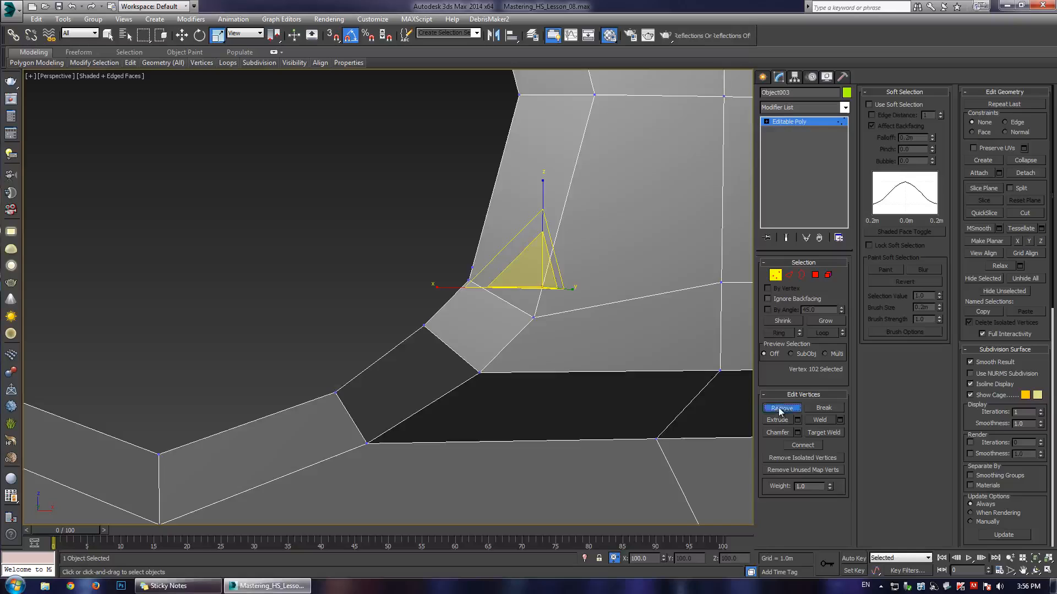
{"action": "key", "text": "3"}
{"action": "key", "text": "2"}
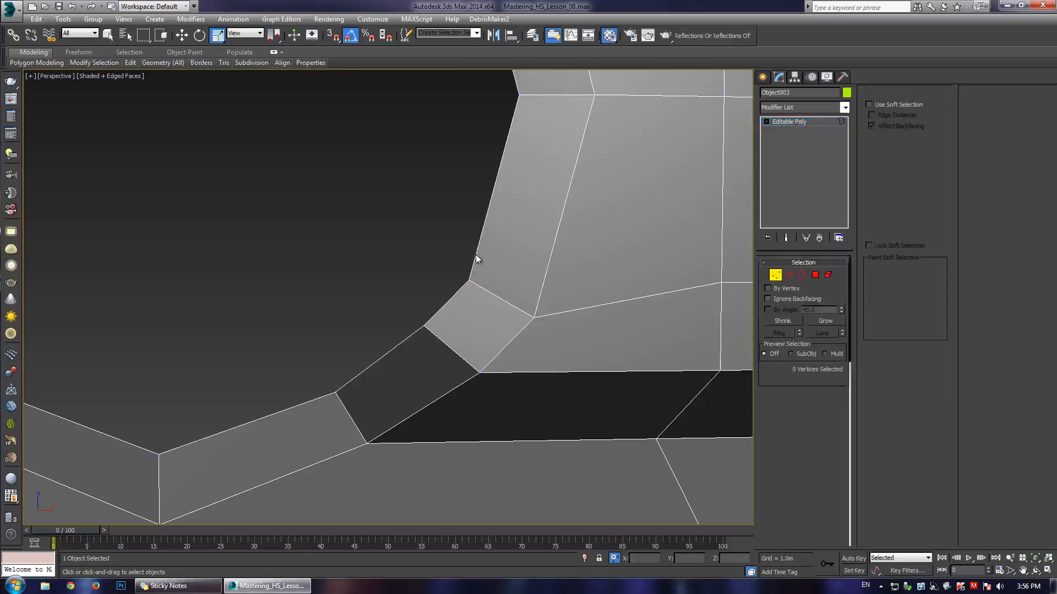
- Regularize the hole's border with the extra vertex included and compare its alignment with the surrounding ring
{"action": "left_click", "coordinate": [476, 255]}
{"action": "key", "text": "3"}
{"action": "left_click", "coordinate": [476, 237]}
{"action": "key", "text": "z"}
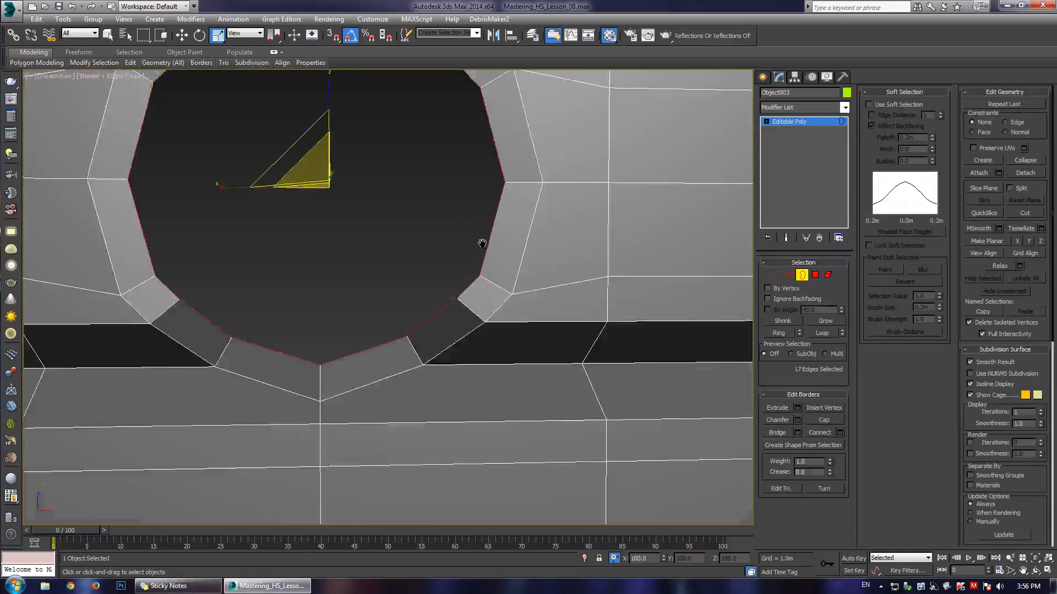
{"action": "key", "text": "w"}
{"action": "right_click", "coordinate": [437, 214]}
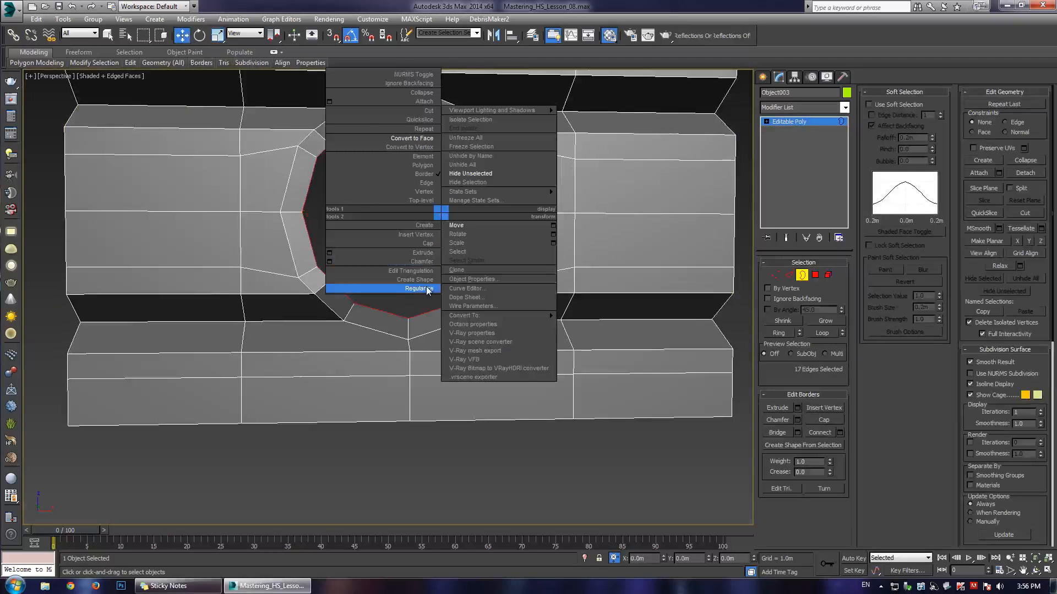
{"action": "left_click", "coordinate": [385, 286]}
{"action": "left_click_drag", "start_coordinate": [438, 245], "coordinate": [439, 253]}
{"action": "middle_click_drag", "start_coordinate": [439, 254], "coordinate": [432, 248], "text": "alt"}
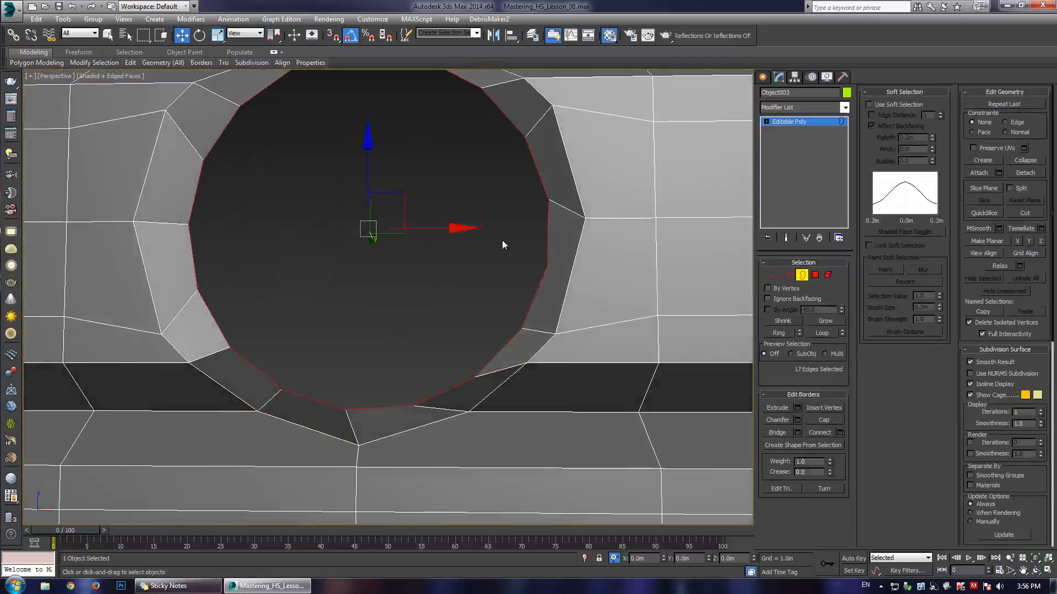
- Undo the regularizing and the trial edits made to the extra vertex on the border
{"action": "key", "text": "ctrl+z"}
{"action": "key", "text": "ctrl+z"}
{"action": "key", "text": "ctrl+z"}
{"action": "key", "text": "ctrl+z"}
{"action": "key", "text": "ctrl+z"}
{"action": "key", "text": "ctrl+z"}
{"action": "key", "text": "ctrl+z"}
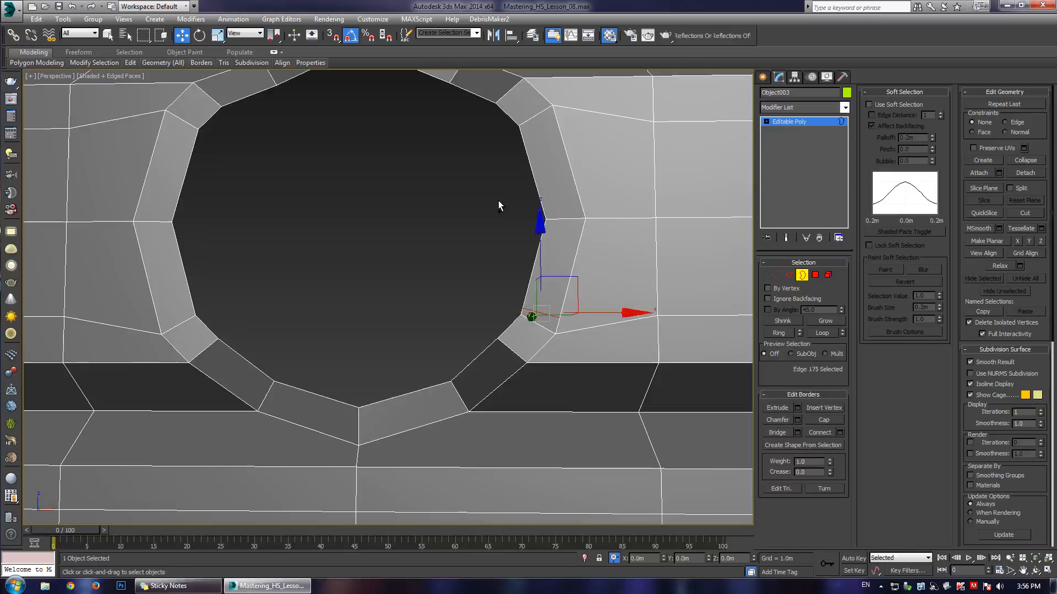
- Select the clean inner border of the hole and regularize it into an even circle
{"action": "key", "text": "3"}
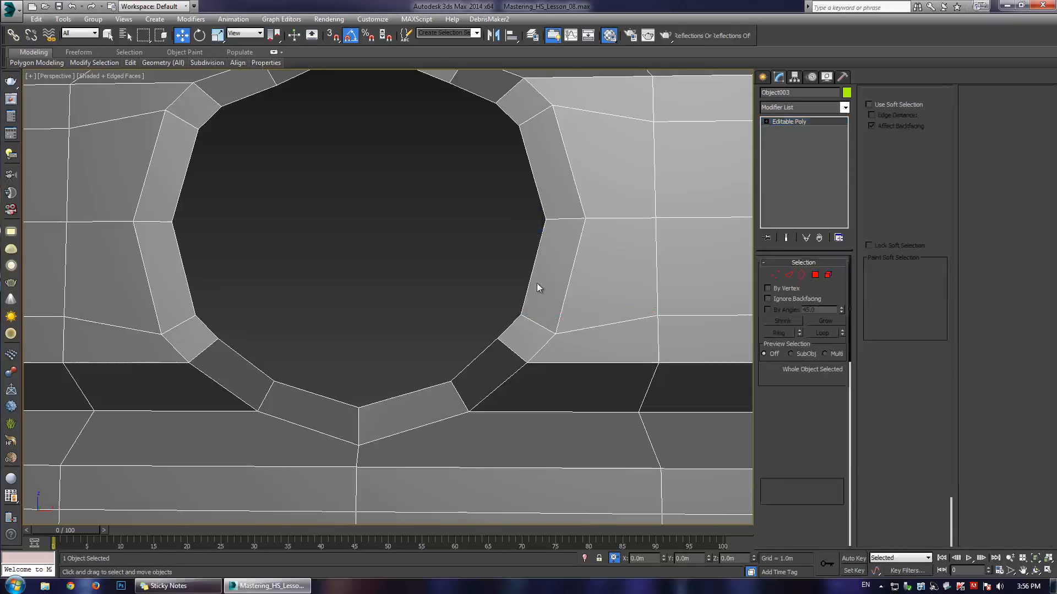
{"action": "left_click", "coordinate": [529, 290]}
{"action": "right_click", "coordinate": [511, 292]}
{"action": "left_click", "coordinate": [477, 363]}
{"action": "scroll", "coordinate": [439, 308], "scroll_direction": "down", "scroll_amount": 5}
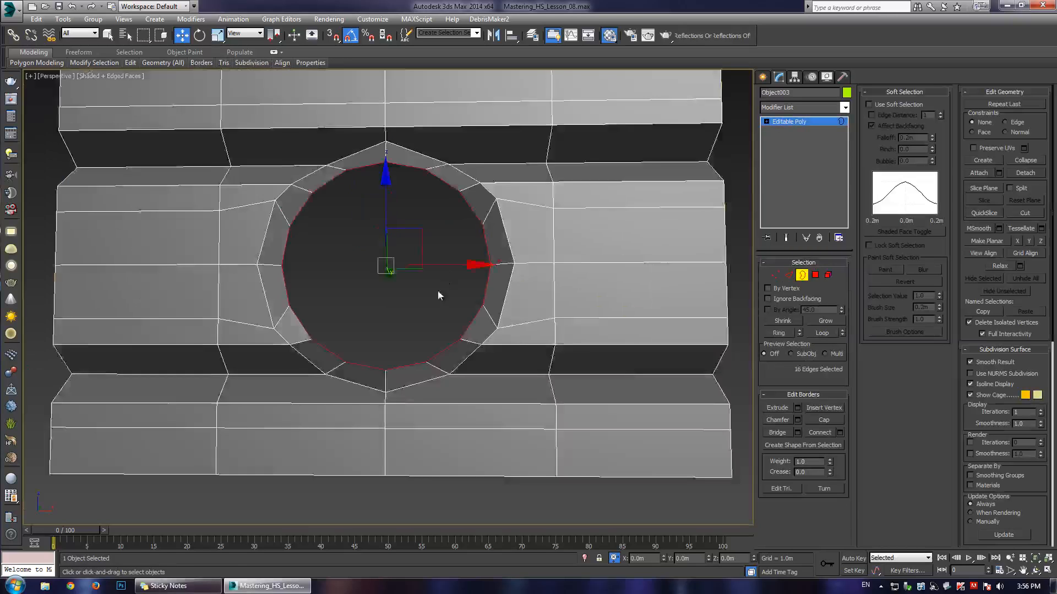
- Raise the circular border off the panel and scale-extrude it inward to form a flat rim with a tight support loop
{"action": "middle_click_drag", "start_coordinate": [436, 291], "coordinate": [385, 253], "text": "alt"}
{"action": "scroll", "coordinate": [384, 257], "scroll_direction": "up", "scroll_amount": 5}
{"action": "middle_click_drag", "start_coordinate": [378, 321], "coordinate": [313, 366], "text": "alt"}
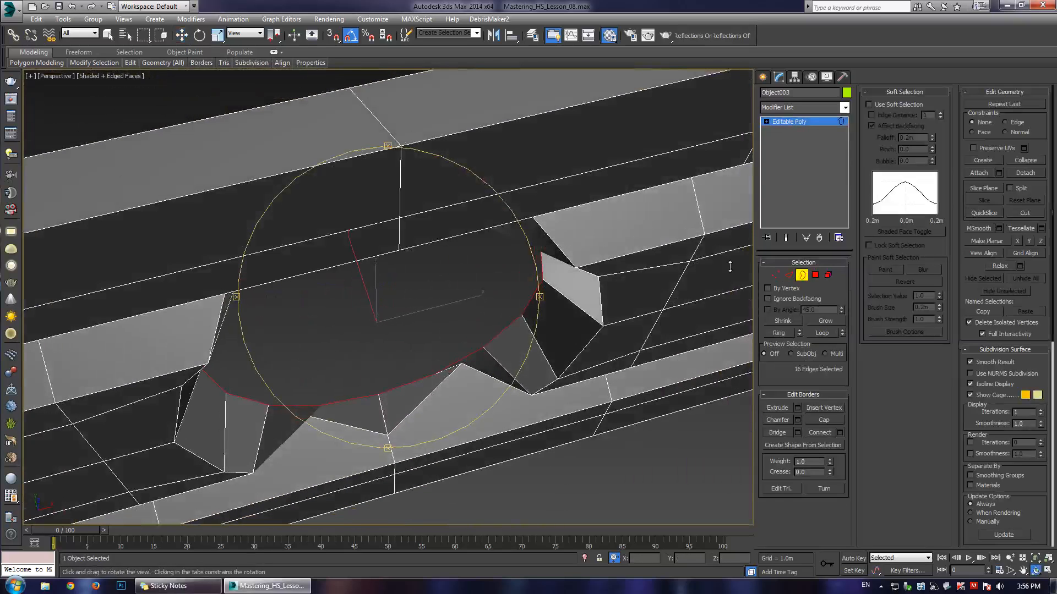
{"action": "middle_click_drag", "start_coordinate": [441, 330], "coordinate": [429, 279], "text": "alt"}
{"action": "left_click_drag", "start_coordinate": [370, 325], "coordinate": [376, 359], "text": "shift"}
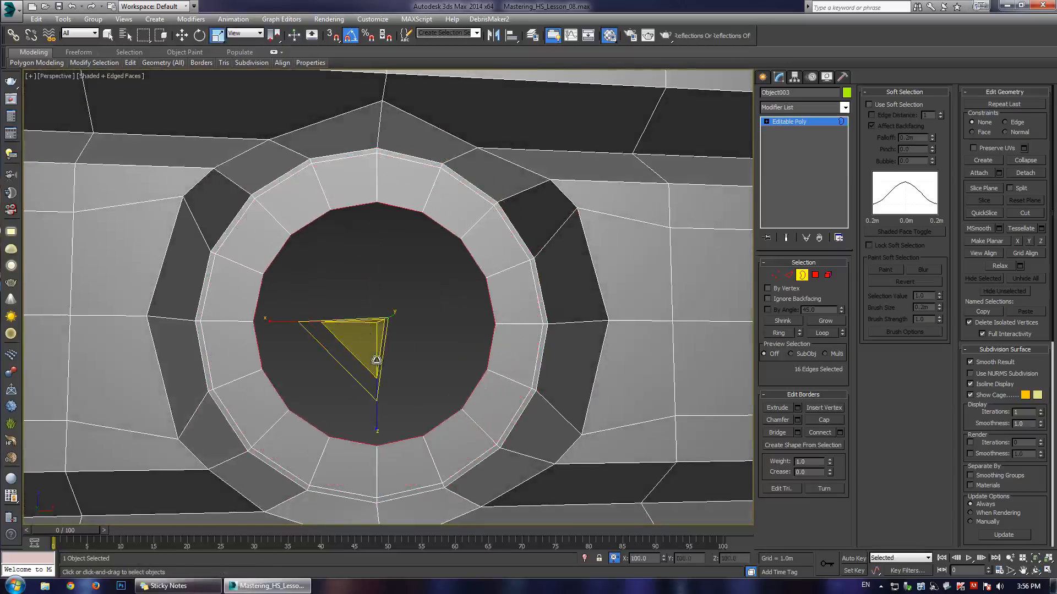
- Add a TurboSmooth modifier to the panel with 2 iterations
{"action": "scroll", "coordinate": [533, 240], "scroll_direction": "down", "scroll_amount": 5}
{"action": "left_click", "coordinate": [823, 123]}
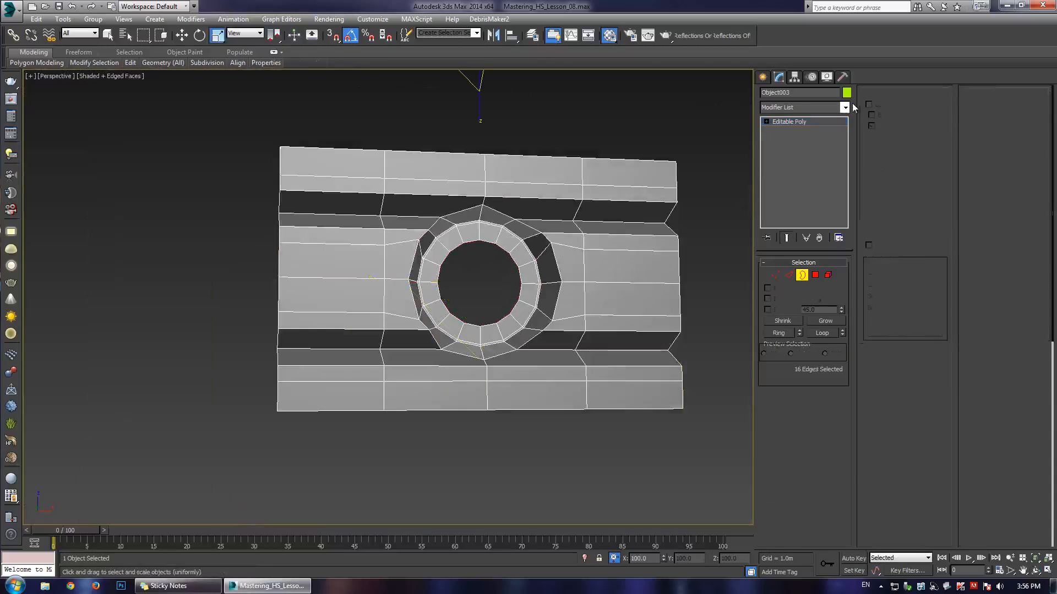
{"action": "left_click", "coordinate": [826, 108]}
{"action": "scroll", "coordinate": [822, 528], "scroll_direction": "down", "scroll_amount": 16}
{"action": "scroll", "coordinate": [803, 551], "scroll_direction": "down", "scroll_amount": 3}
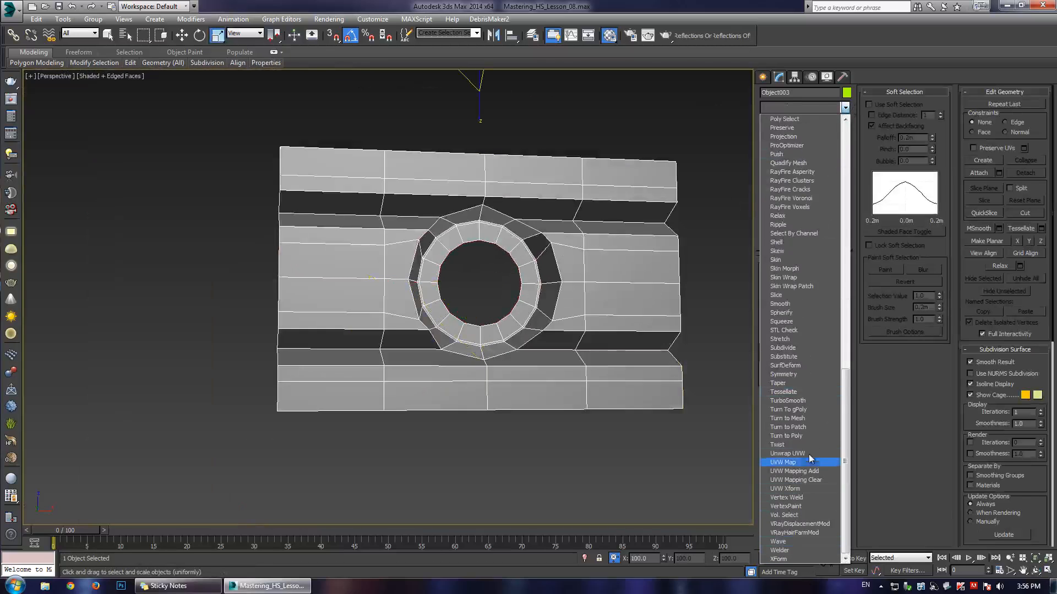
{"action": "left_click", "coordinate": [811, 402]}
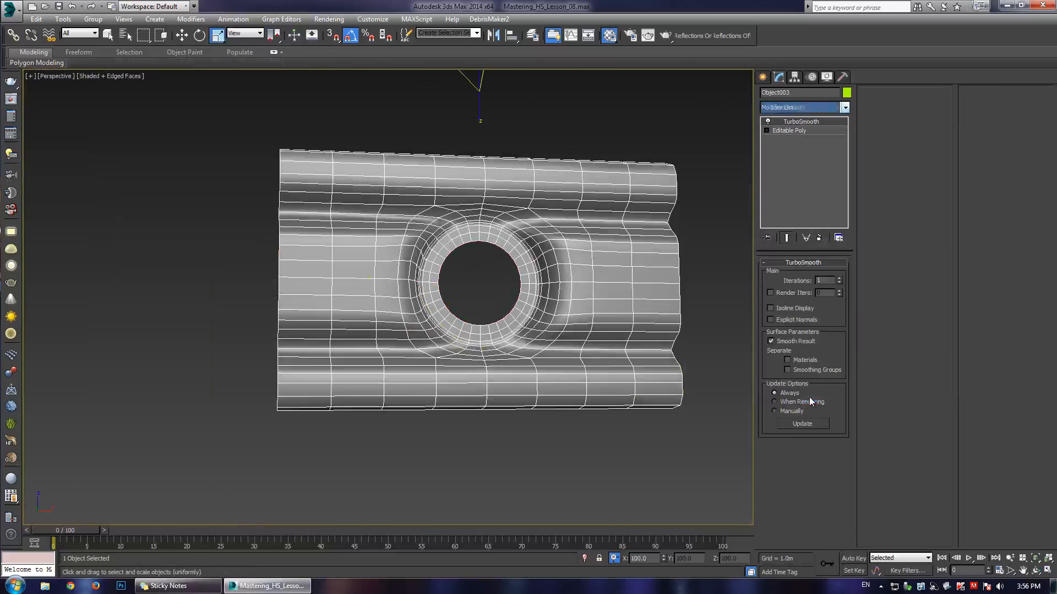
{"action": "left_click", "coordinate": [840, 279]}
- Examine the smoothed panel around the raised rim from several angles with the edge display off
{"action": "left_click", "coordinate": [667, 113]}
{"action": "key", "text": "F4"}
{"action": "middle_click_drag", "start_coordinate": [667, 114], "coordinate": [317, 306], "text": "alt"}
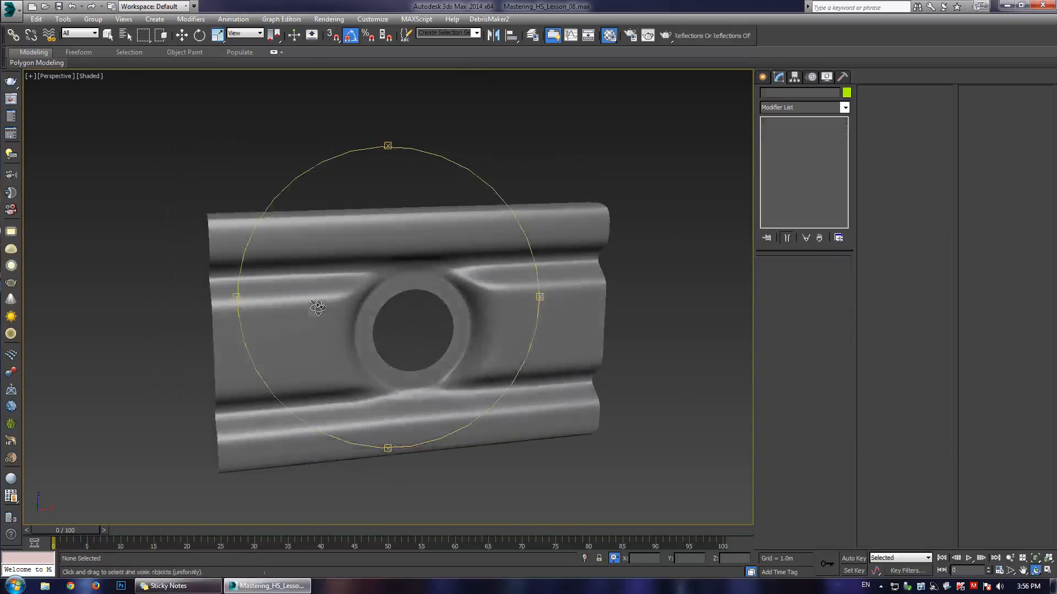
{"action": "left_click", "coordinate": [402, 287]}
{"action": "mouse_move", "coordinate": [401, 288]}
{"action": "middle_mouse_down", "text": "alt"}
{"action": "mouse_move", "coordinate": [358, 255]}
{"action": "mouse_move", "coordinate": [397, 312]}
{"action": "middle_mouse_up", "text": "alt"}
{"action": "key", "text": "F4"}
{"action": "key", "text": "F4"}
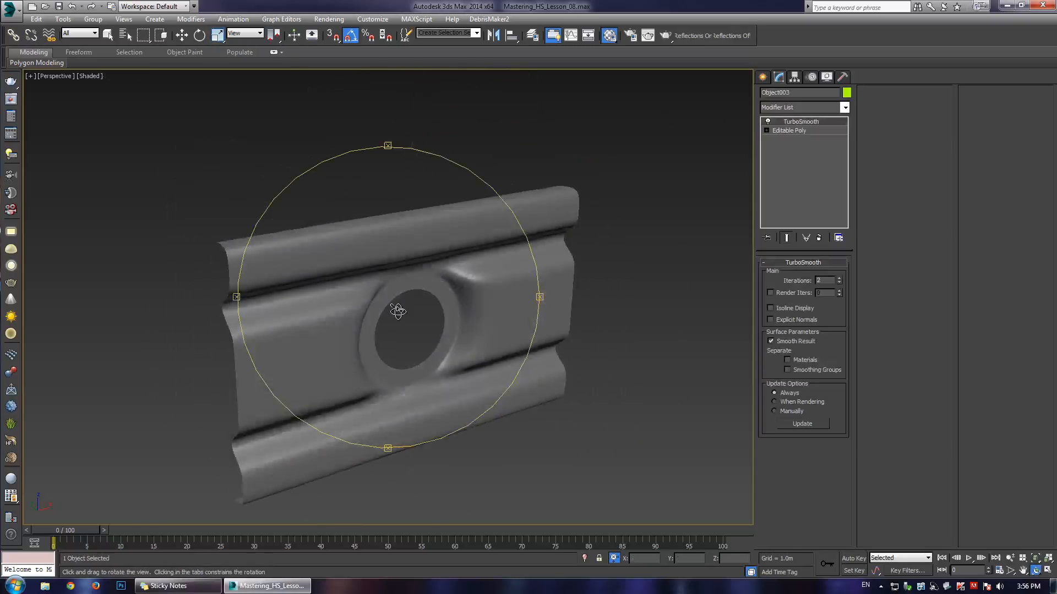
{"action": "scroll", "coordinate": [454, 291], "scroll_direction": "up", "scroll_amount": 3}
- Return to the base mesh's inner rim edges and extrude them back into the hole with support loops to form its inner wall
{"action": "left_click", "coordinate": [767, 131]}
{"action": "left_click", "coordinate": [782, 149]}
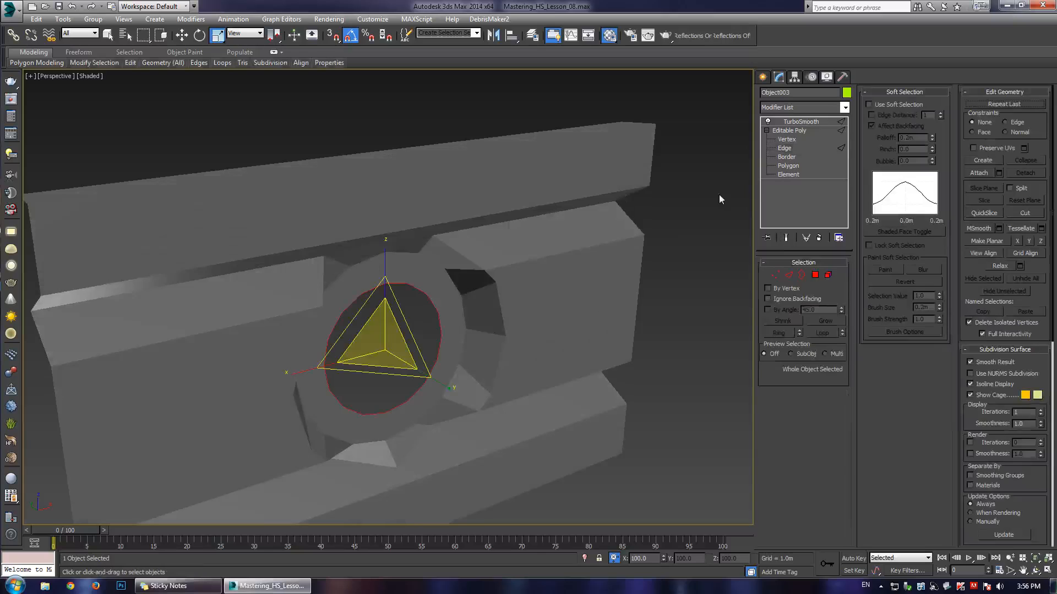
{"action": "key", "text": "F4"}
{"action": "scroll", "coordinate": [418, 317], "scroll_direction": "up", "scroll_amount": 2}
{"action": "key", "text": "r"}
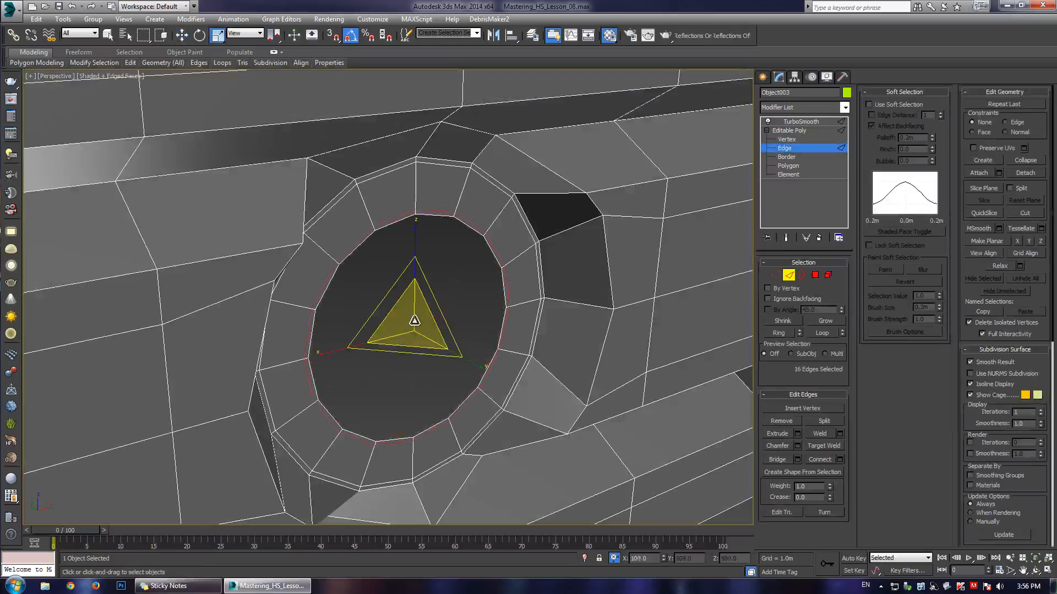
{"action": "left_click_drag", "start_coordinate": [415, 321], "coordinate": [326, 283]}
{"action": "key", "text": "ctrl+z"}
{"action": "key", "text": "ctrl+z"}
{"action": "key", "text": "w"}
{"action": "key", "text": "ctrl+e"}
{"action": "scroll", "coordinate": [360, 283], "scroll_direction": "down", "scroll_amount": 5}
{"action": "middle_click_drag", "start_coordinate": [360, 283], "coordinate": [427, 244], "text": "alt"}
{"action": "key", "text": "ctrl+e"}
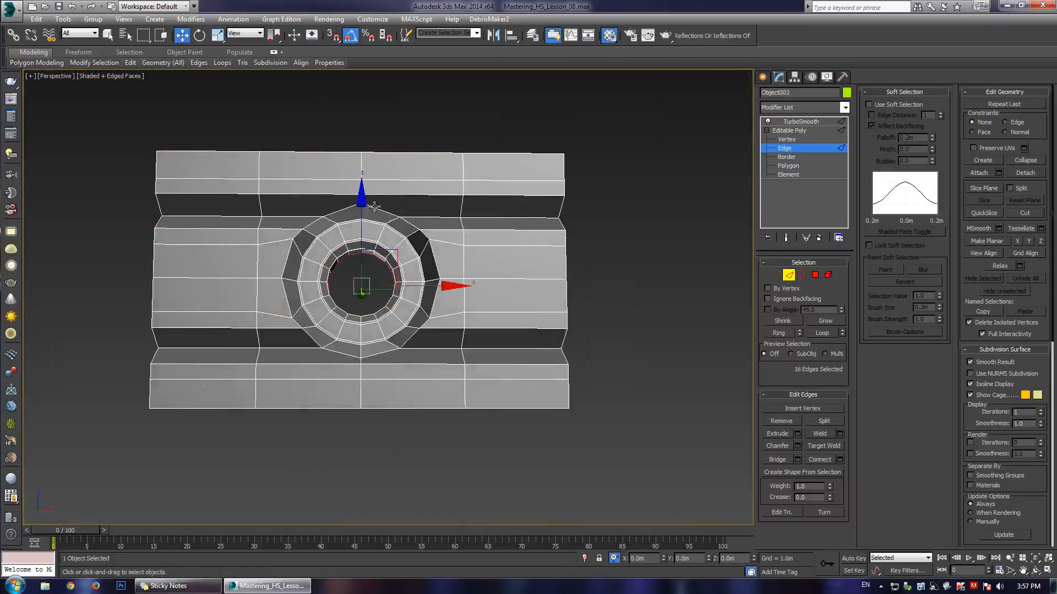
- Try chamfering the outer edge loop around the raised rim, then cancel the chamfer
{"action": "scroll", "coordinate": [374, 206], "scroll_direction": "up", "scroll_amount": 3}
{"action": "key", "text": "ctrl+e"}
{"action": "key", "text": "ctrl+e"}
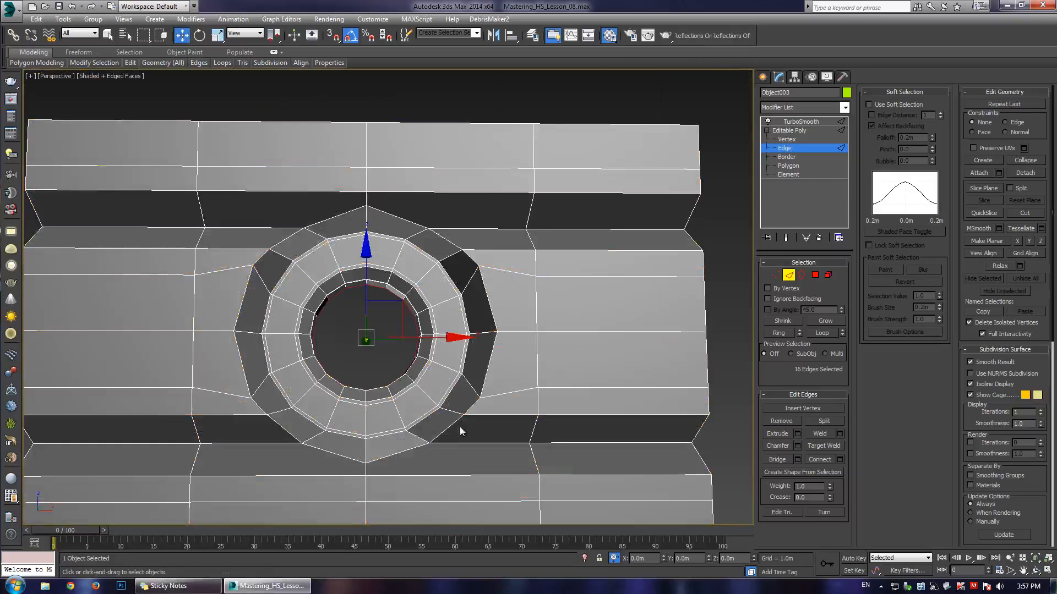
{"action": "double_click", "coordinate": [536, 262]}
{"action": "double_click", "coordinate": [392, 213]}
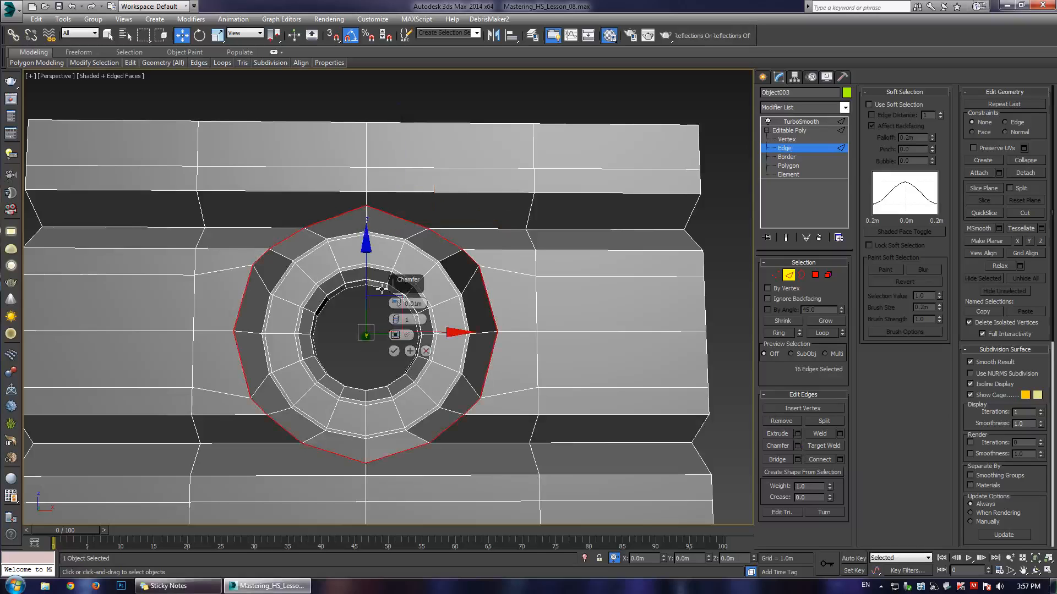
{"action": "key", "text": "F2"}
{"action": "left_click_drag", "start_coordinate": [396, 282], "coordinate": [430, 228]}
{"action": "key", "text": "F4"}
{"action": "left_click", "coordinate": [426, 352]}
{"action": "scroll", "coordinate": [468, 305], "scroll_direction": "down", "scroll_amount": 3}
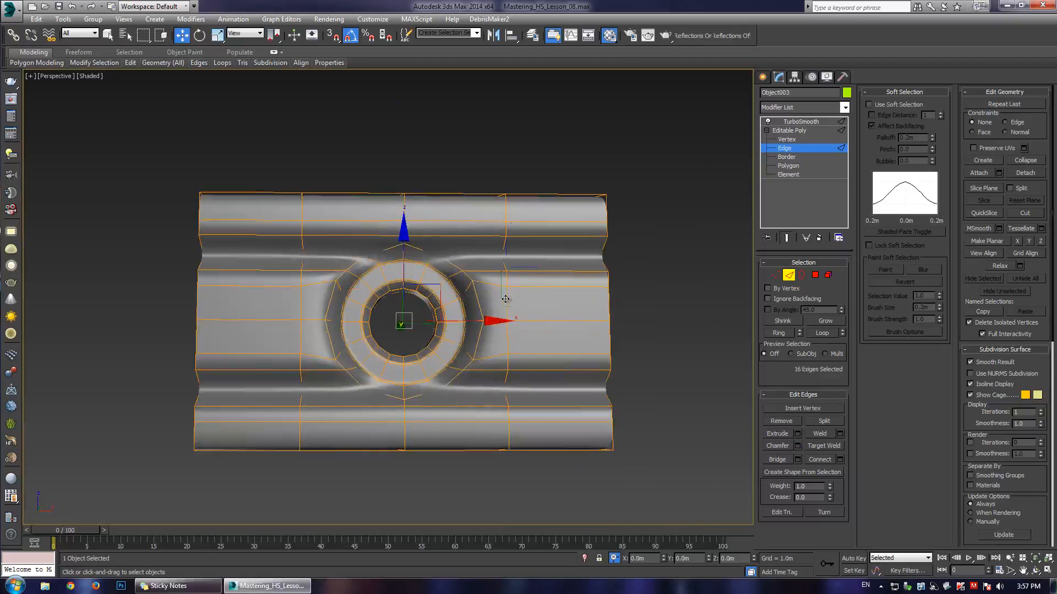
- Select the vertical edge loop right of the hole and slide it close to the rim using the Edge constraint
{"action": "double_click", "coordinate": [506, 298]}
{"action": "middle_click", "coordinate": [472, 286], "text": "alt"}
{"action": "key", "text": "F4"}
{"action": "key", "text": "F2"}
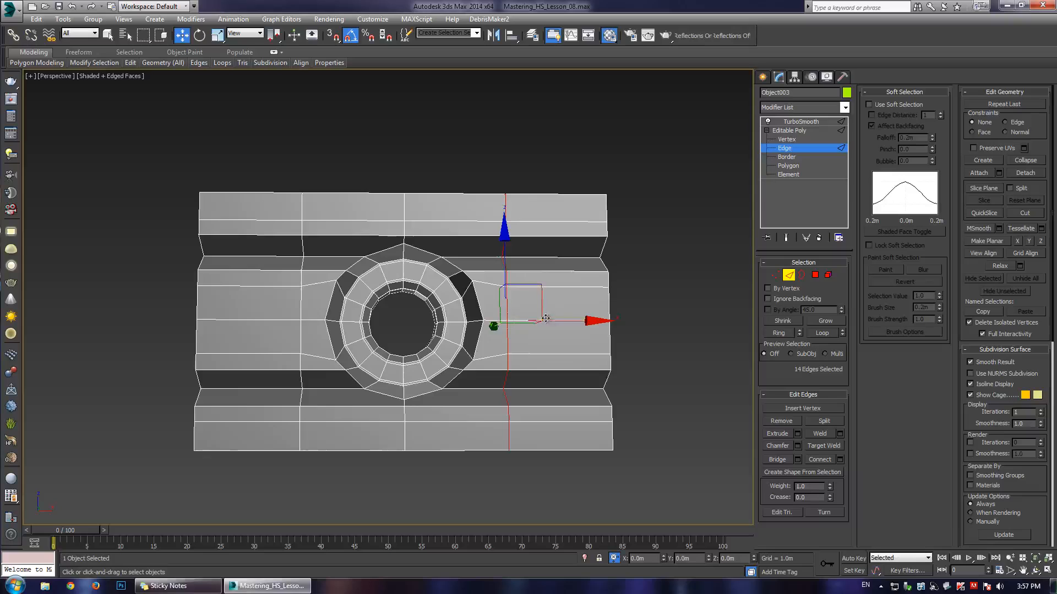
{"action": "key", "text": "F2"}
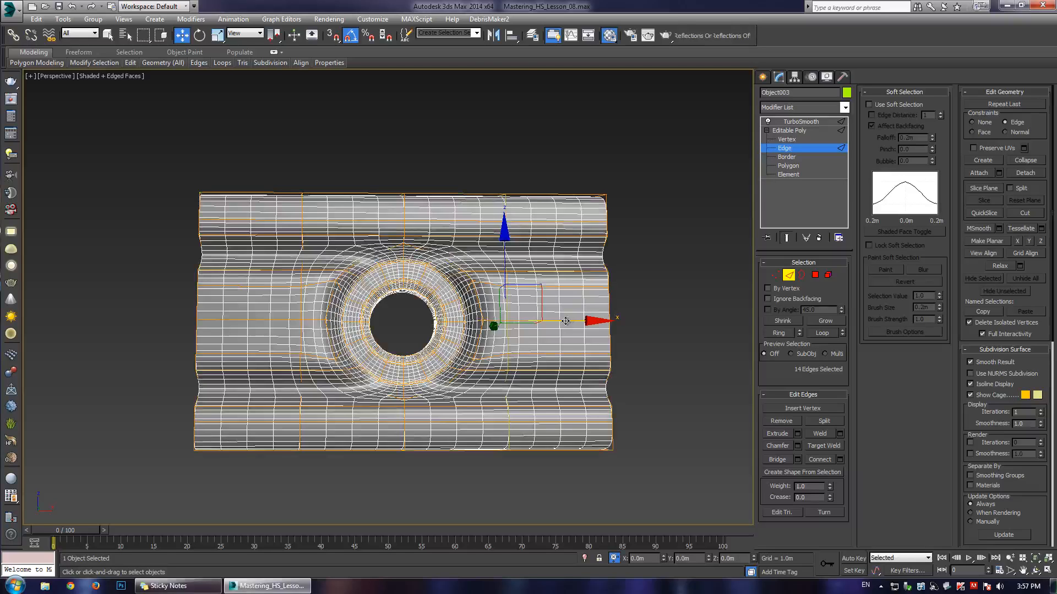
{"action": "left_click_drag", "start_coordinate": [569, 320], "coordinate": [426, 321]}
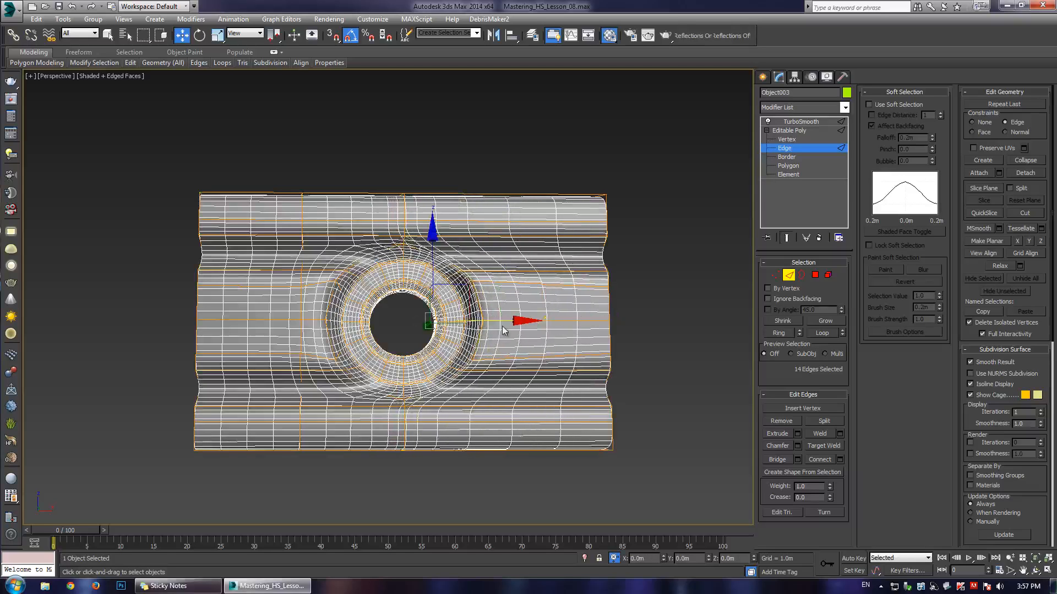
{"action": "left_click_drag", "start_coordinate": [500, 319], "coordinate": [523, 320]}
{"action": "key", "text": "F4"}
- Slide the vertical edge loop left of the hole close to the rim and check the resulting mesh
{"action": "double_click", "coordinate": [300, 330]}
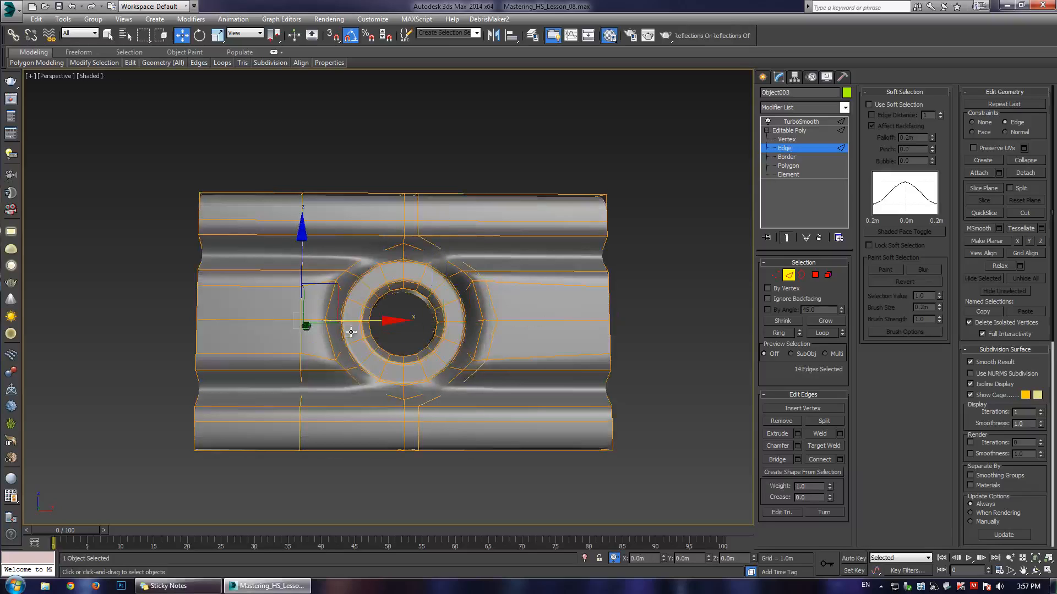
{"action": "left_click_drag", "start_coordinate": [375, 323], "coordinate": [421, 322]}
{"action": "left_click_drag", "start_coordinate": [498, 317], "coordinate": [405, 328]}
{"action": "key", "text": "ctrl+r"}
{"action": "key", "text": "F4"}
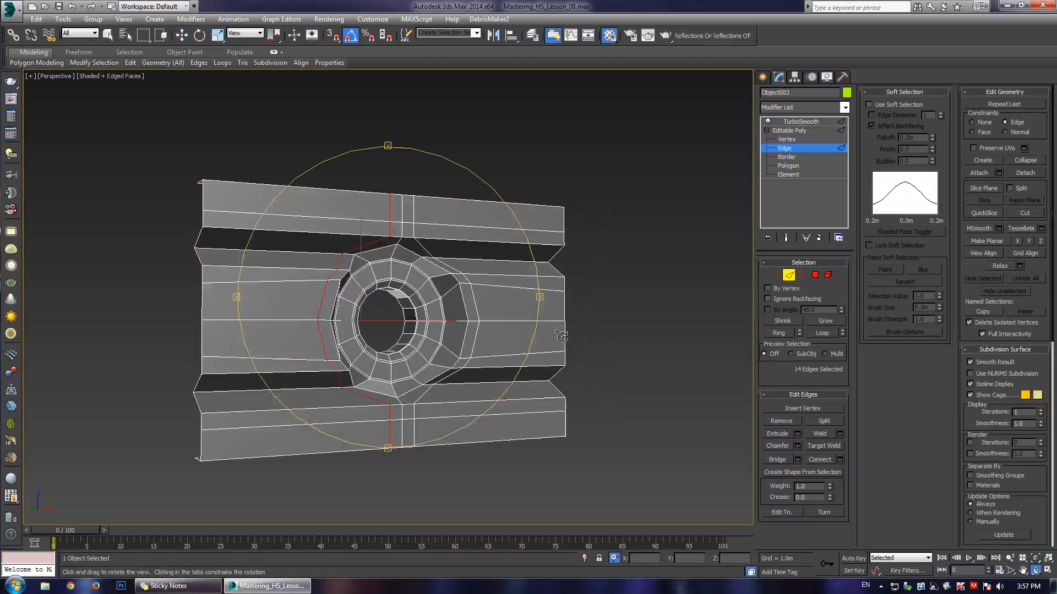
- Select the four support vertices at both ends of the panel's middle strip and scale them vertically apart toward the neighbouring creases
{"action": "scroll", "coordinate": [540, 344], "scroll_direction": "up", "scroll_amount": 3}
{"action": "key", "text": "1"}
{"action": "key", "text": "w"}
{"action": "left_click_drag", "start_coordinate": [558, 351], "coordinate": [574, 366]}
{"action": "left_click_drag", "start_coordinate": [556, 259], "coordinate": [573, 271], "text": "ctrl"}
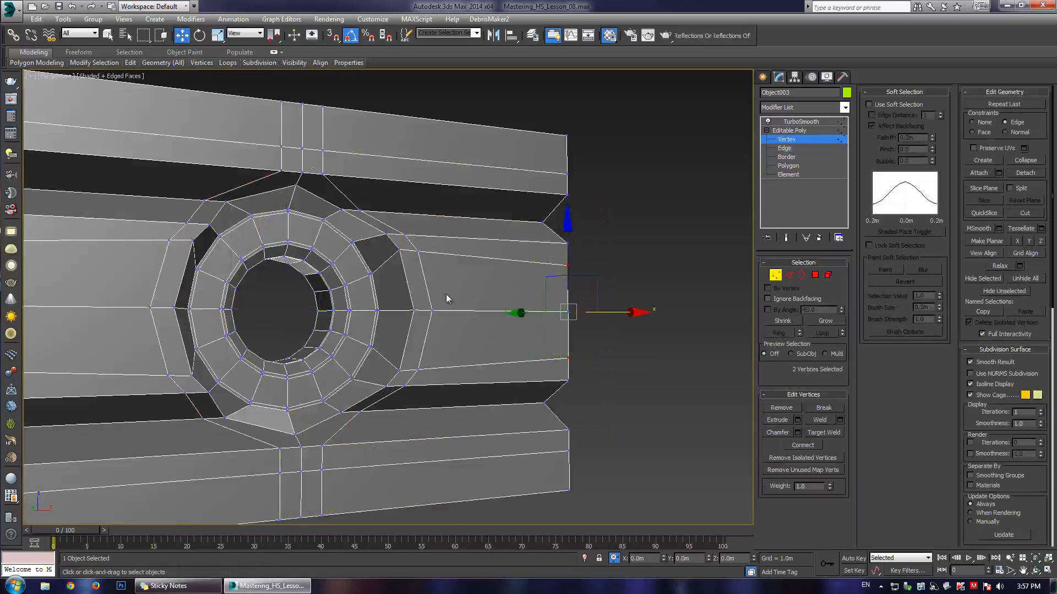
{"action": "middle_click_drag", "start_coordinate": [99, 285], "coordinate": [370, 283]}
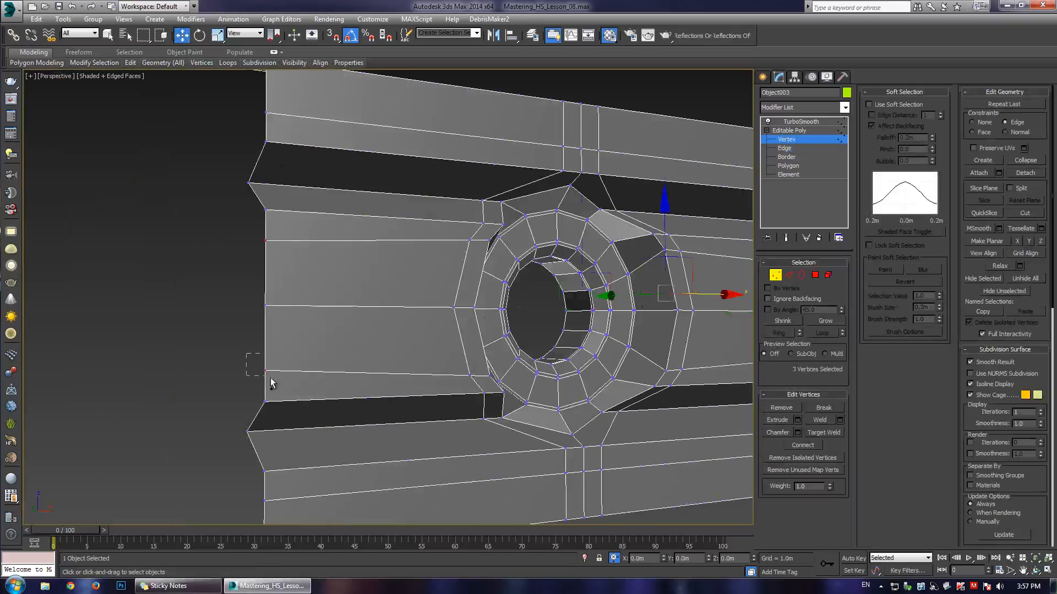
{"action": "key", "text": "r"}
{"action": "left_click", "coordinate": [571, 251], "text": "ctrl"}
{"action": "key", "text": "grave"}
{"action": "mouse_move", "coordinate": [583, 415]}
{"action": "left_mouse_down"}
{"action": "mouse_move", "coordinate": [589, 433]}
{"action": "mouse_move", "coordinate": [586, 418]}
{"action": "left_mouse_up"}
{"action": "key", "text": "ctrl+z"}
{"action": "key", "text": "grave"}
{"action": "middle_click_drag", "start_coordinate": [527, 292], "coordinate": [378, 286]}
{"action": "scroll", "coordinate": [502, 296], "scroll_direction": "down", "scroll_amount": 3}
{"action": "key", "text": "grave"}
{"action": "key", "text": "F4"}
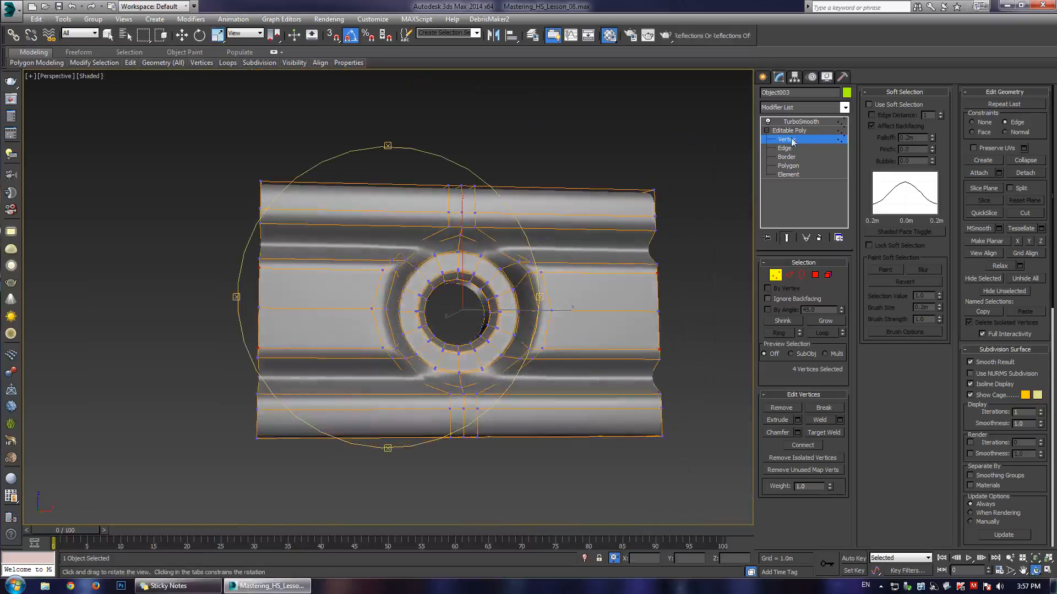
- Leave vertex editing on the panel and unhide all objects without unhiding the layers
{"action": "left_click", "coordinate": [793, 143]}
{"action": "left_click", "coordinate": [621, 128]}
{"action": "mouse_move", "coordinate": [440, 278]}
{"action": "middle_mouse_down", "text": "alt"}
{"action": "mouse_move", "coordinate": [365, 300]}
{"action": "mouse_move", "coordinate": [449, 335]}
{"action": "mouse_move", "coordinate": [396, 286]}
{"action": "mouse_move", "coordinate": [418, 291]}
{"action": "mouse_move", "coordinate": [424, 258]}
{"action": "mouse_move", "coordinate": [429, 273]}
{"action": "middle_mouse_up", "text": "alt"}
{"action": "scroll", "coordinate": [440, 259], "scroll_direction": "down", "scroll_amount": 3}
{"action": "right_click", "coordinate": [468, 235]}
{"action": "left_click", "coordinate": [521, 177]}
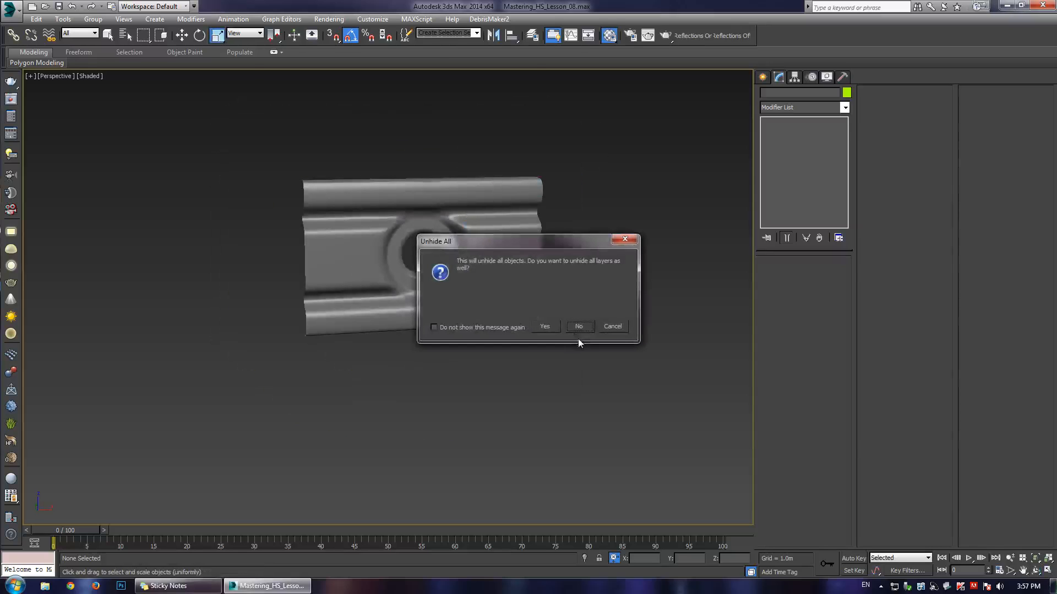
{"action": "left_click", "coordinate": [580, 329]}
- Select the two panels with round holes and hide every other object
{"action": "middle_click_drag", "start_coordinate": [488, 183], "coordinate": [489, 300]}
{"action": "scroll", "coordinate": [488, 300], "scroll_direction": "down", "scroll_amount": 3}
{"action": "middle_click_drag", "start_coordinate": [414, 300], "coordinate": [369, 283], "text": "alt"}
{"action": "left_click", "coordinate": [488, 202]}
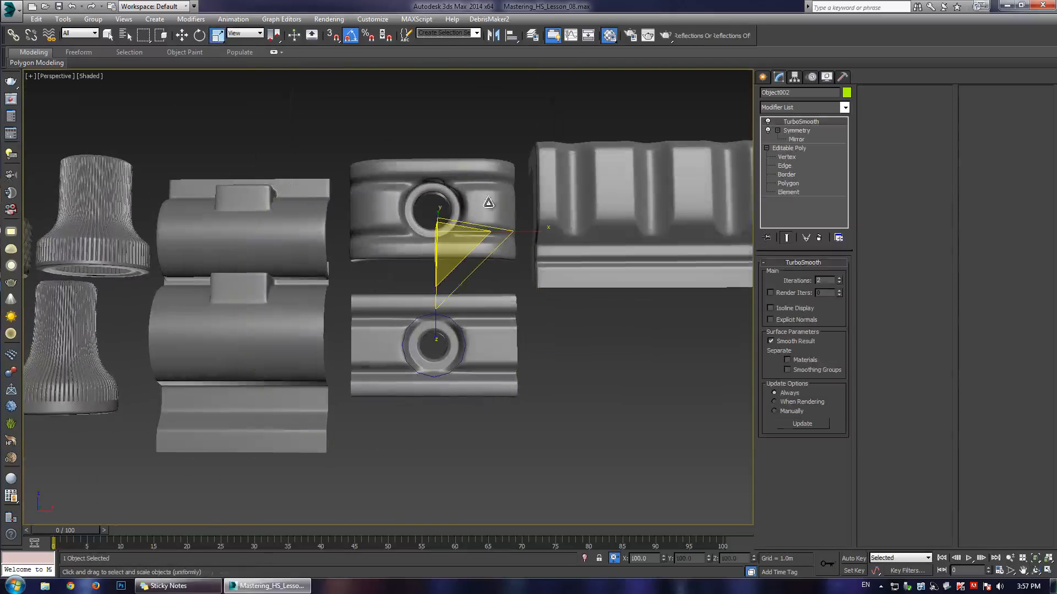
{"action": "left_click", "coordinate": [455, 330], "text": "ctrl"}
{"action": "right_click", "coordinate": [447, 327]}
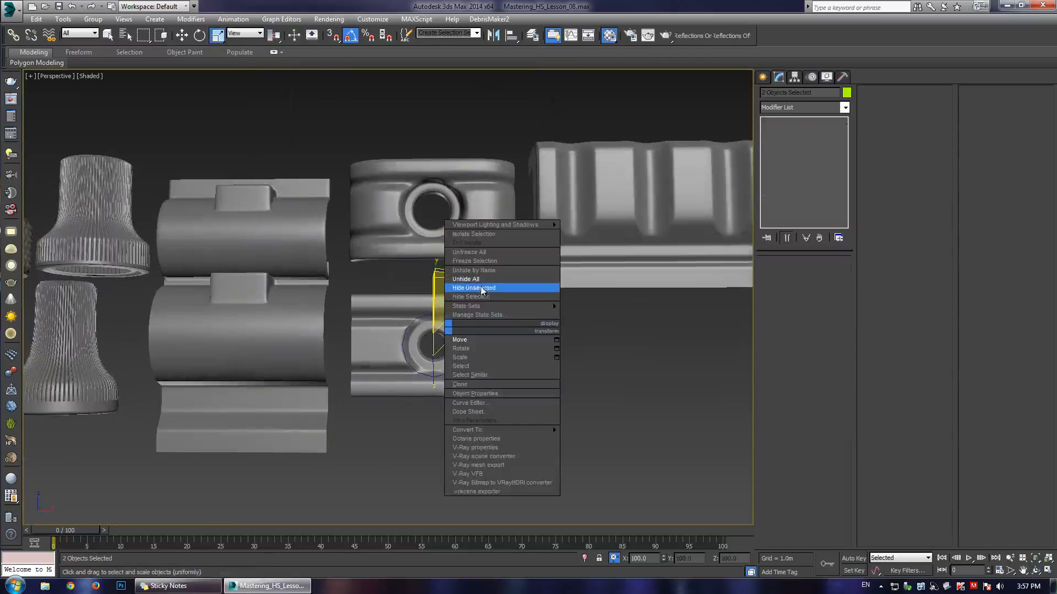
{"action": "left_click", "coordinate": [481, 291]}
{"action": "left_click", "coordinate": [635, 328]}
{"action": "middle_click_drag", "start_coordinate": [397, 311], "coordinate": [500, 373], "text": "alt"}
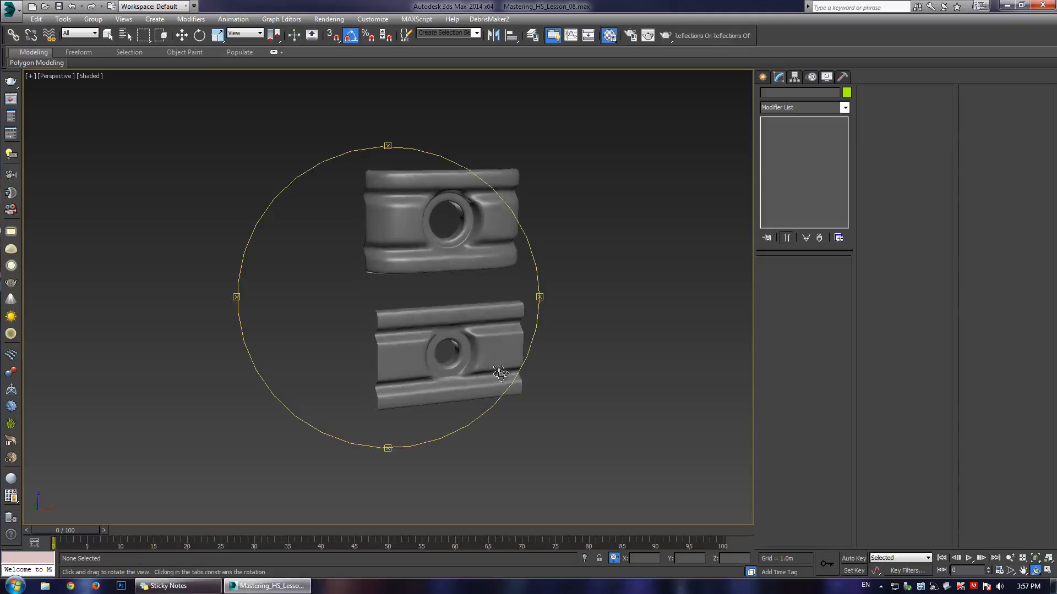
- Select the vertices directly above and below the hole's outer rim on the flat panel and move them along the Y axis
{"action": "scroll", "coordinate": [501, 373], "scroll_direction": "up", "scroll_amount": 7}
{"action": "key", "text": "F4"}
{"action": "left_click", "coordinate": [496, 352]}
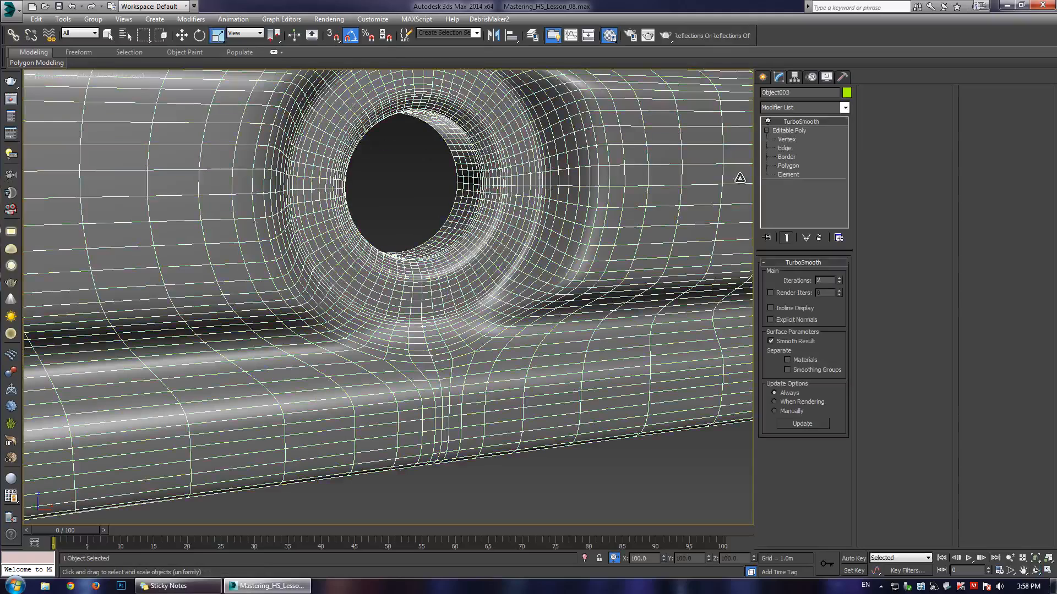
{"action": "left_click", "coordinate": [798, 141]}
{"action": "scroll", "coordinate": [429, 297], "scroll_direction": "up", "scroll_amount": 4}
{"action": "left_click", "coordinate": [458, 388]}
{"action": "middle_click_drag", "start_coordinate": [457, 385], "coordinate": [439, 396], "text": "alt"}
{"action": "key", "text": "w"}
{"action": "scroll", "coordinate": [446, 339], "scroll_direction": "down", "scroll_amount": 5}
{"action": "middle_click_drag", "start_coordinate": [446, 339], "coordinate": [445, 199], "text": "alt"}
{"action": "left_click", "coordinate": [432, 197], "text": "ctrl"}
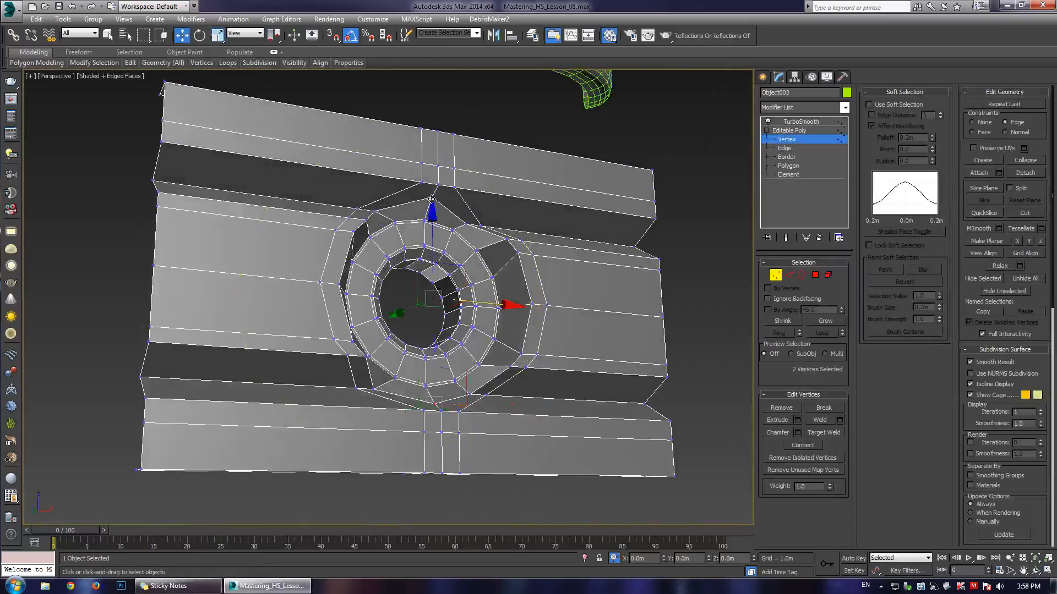
{"action": "scroll", "coordinate": [419, 253], "scroll_direction": "up", "scroll_amount": 4}
{"action": "middle_click_drag", "start_coordinate": [405, 242], "coordinate": [387, 323], "text": "alt"}
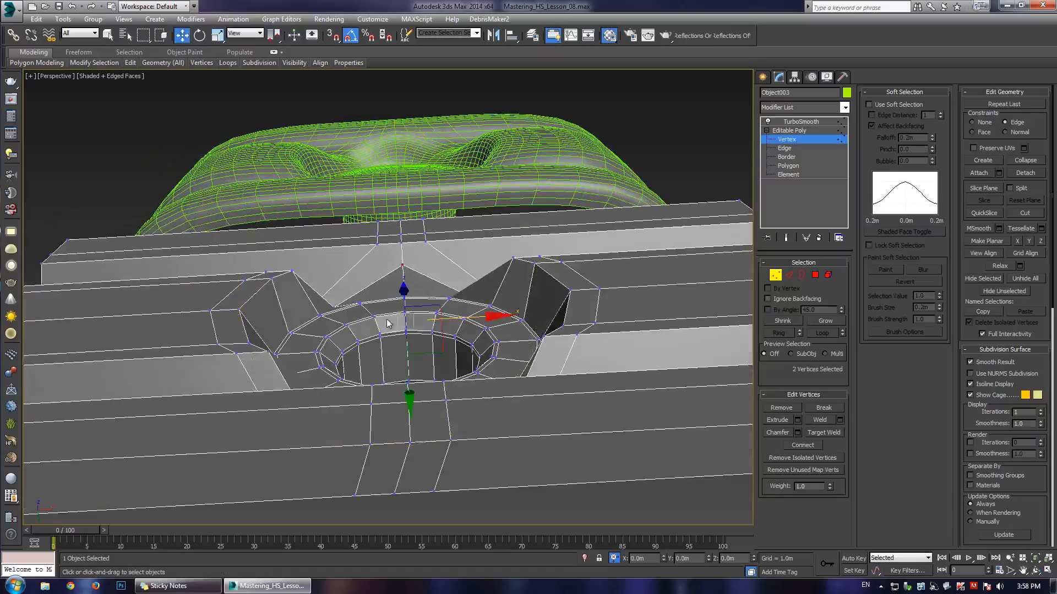
{"action": "left_click_drag", "start_coordinate": [407, 390], "coordinate": [421, 406]}
{"action": "key", "text": "ctrl+q"}
- Scale the upper and lower rim vertices along the vertical axis in the smoothed preview, and leave vertex editing
{"action": "middle_click_drag", "start_coordinate": [423, 412], "coordinate": [406, 362], "text": "alt"}
{"action": "key", "text": "F4"}
{"action": "key", "text": "r"}
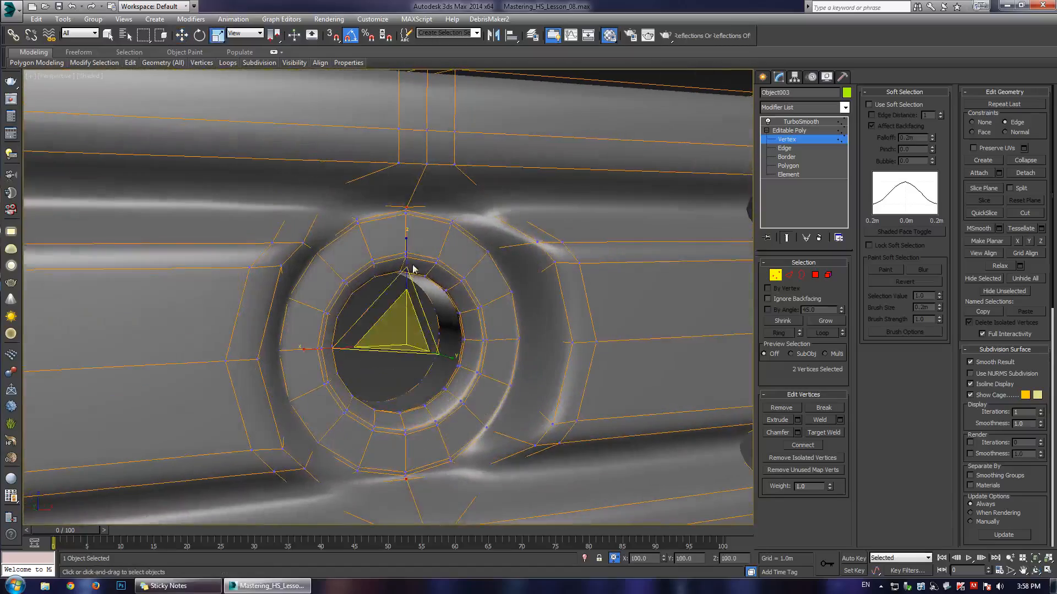
{"action": "mouse_move", "coordinate": [405, 240]}
{"action": "left_mouse_down"}
{"action": "mouse_move", "coordinate": [414, 265]}
{"action": "mouse_move", "coordinate": [406, 244]}
{"action": "left_mouse_up"}
{"action": "middle_click_drag", "start_coordinate": [399, 251], "coordinate": [371, 332], "text": "alt"}
{"action": "scroll", "coordinate": [390, 268], "scroll_direction": "down", "scroll_amount": 5}
{"action": "left_click", "coordinate": [798, 140]}
{"action": "left_click", "coordinate": [693, 134]}
- Examine the smoothed flat panel's shading around the hole from several angles and distances
{"action": "left_click_drag", "start_coordinate": [374, 331], "coordinate": [424, 340]}
{"action": "scroll", "coordinate": [424, 340], "scroll_direction": "down", "scroll_amount": 4}
{"action": "scroll", "coordinate": [410, 338], "scroll_direction": "up", "scroll_amount": 6}
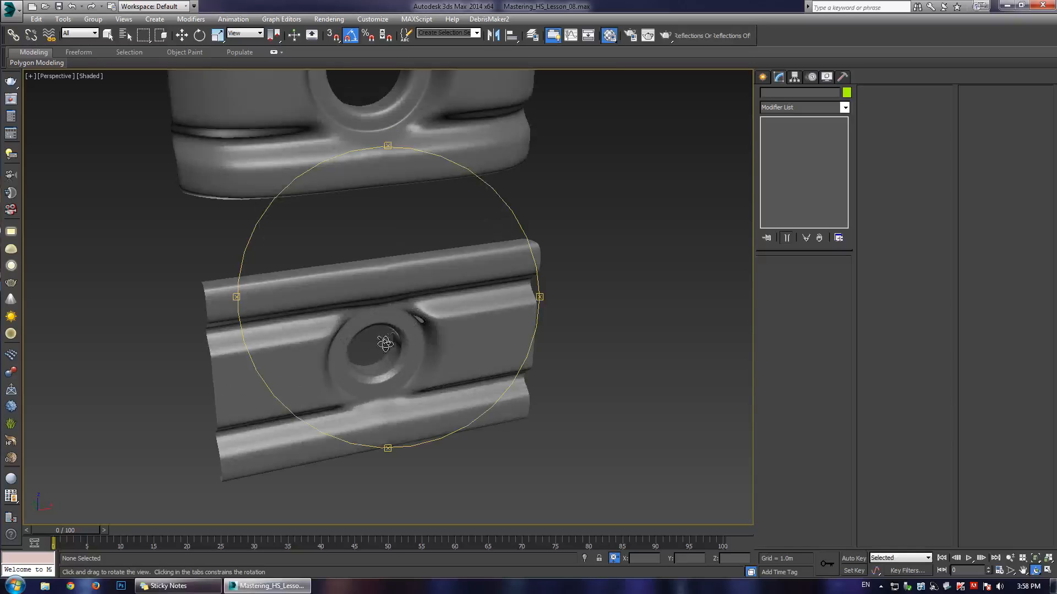
{"action": "right_click", "coordinate": [459, 311]}
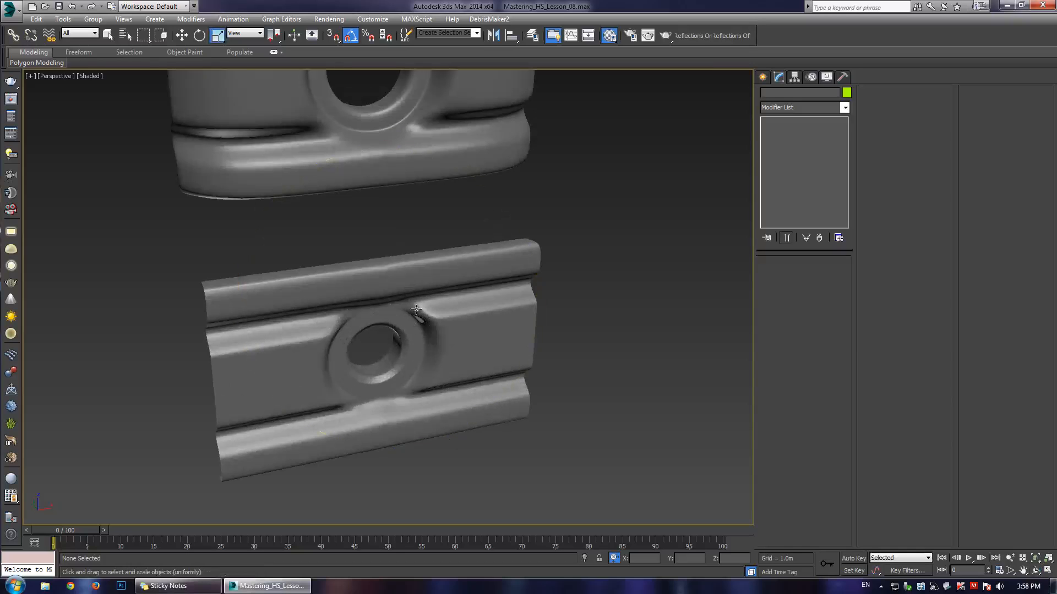
{"action": "key", "text": "ctrl+r"}
{"action": "left_click_drag", "start_coordinate": [416, 310], "coordinate": [387, 285]}
{"action": "scroll", "coordinate": [386, 285], "scroll_direction": "down", "scroll_amount": 5}
{"action": "scroll", "coordinate": [389, 328], "scroll_direction": "up", "scroll_amount": 6}
{"action": "left_click_drag", "start_coordinate": [391, 328], "coordinate": [420, 328]}
{"action": "key", "text": "F4"}
{"action": "key", "text": "F4"}
{"action": "scroll", "coordinate": [410, 259], "scroll_direction": "down", "scroll_amount": 5}
{"action": "scroll", "coordinate": [421, 328], "scroll_direction": "down", "scroll_amount": 3}
{"action": "right_click", "coordinate": [490, 303]}
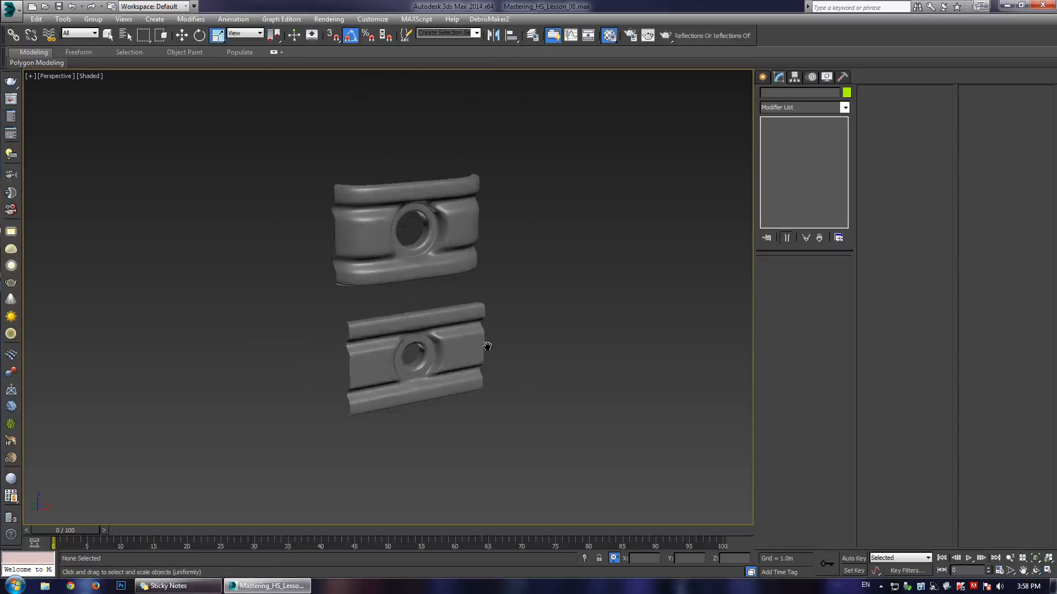
{"action": "scroll", "coordinate": [487, 346], "scroll_direction": "up", "scroll_amount": 5}
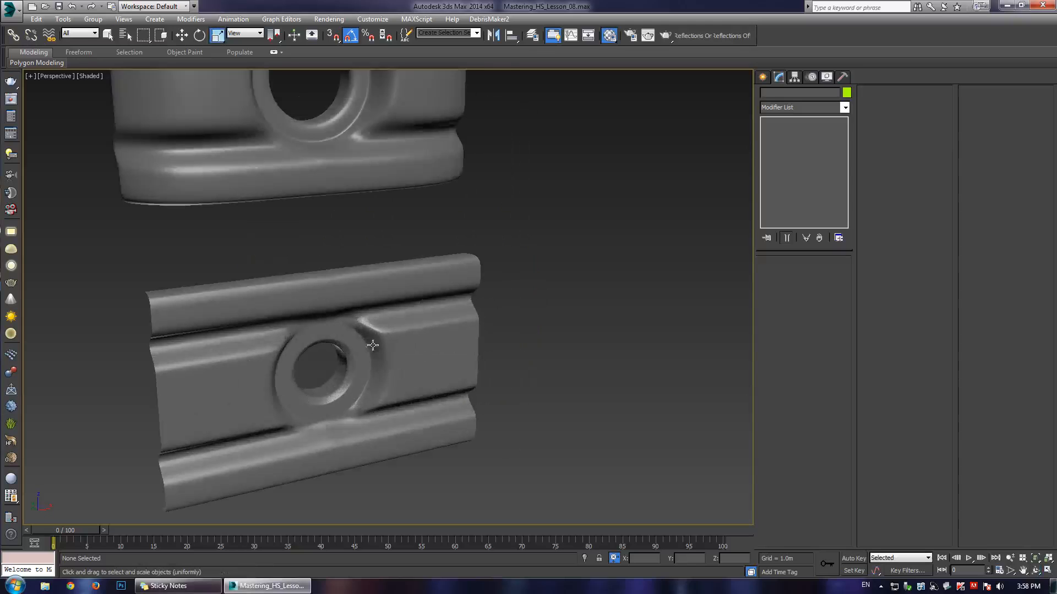
{"action": "scroll", "coordinate": [371, 287], "scroll_direction": "up", "scroll_amount": 4}
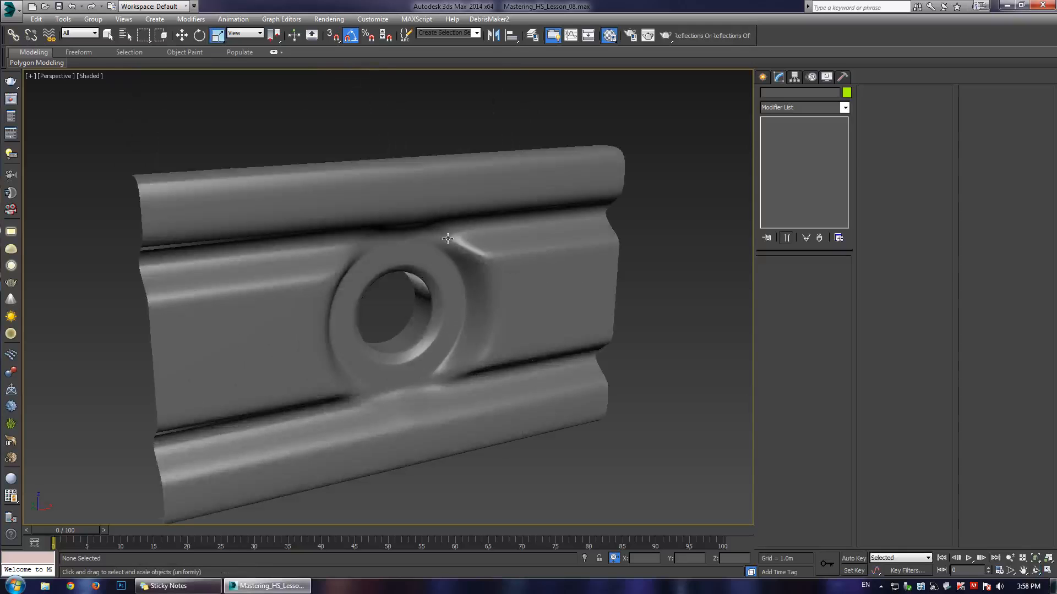
- Select the vertical edges of the flat area right of the hole, excluding the rim's, and connect them with one horizontal segment each
{"action": "left_click", "coordinate": [498, 290]}
{"action": "key", "text": "F4"}
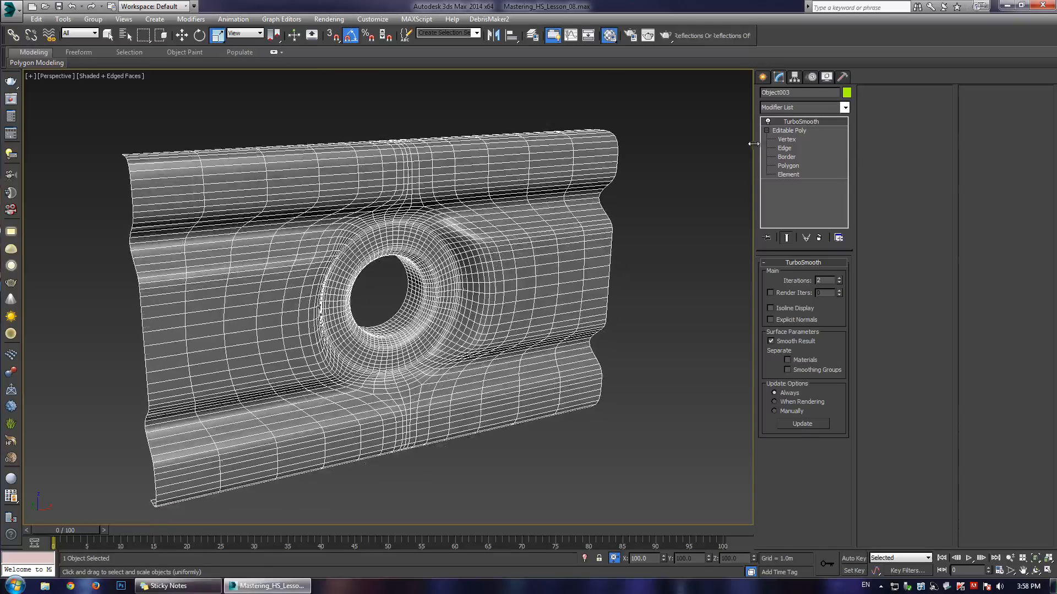
{"action": "left_click", "coordinate": [785, 148]}
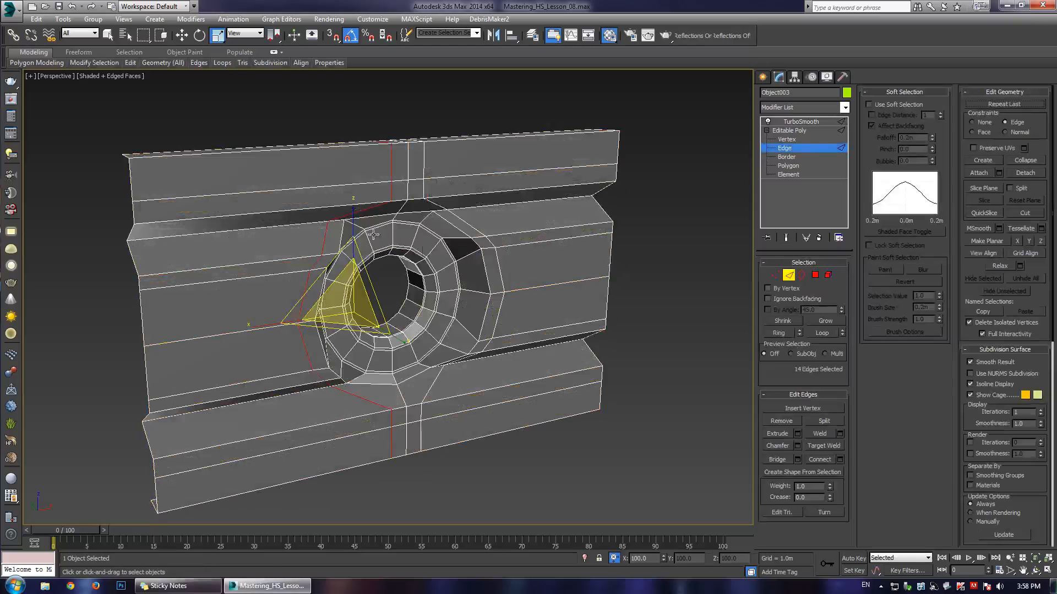
{"action": "middle_click_drag", "start_coordinate": [435, 289], "coordinate": [394, 254], "text": "alt"}
{"action": "left_click", "coordinate": [486, 293]}
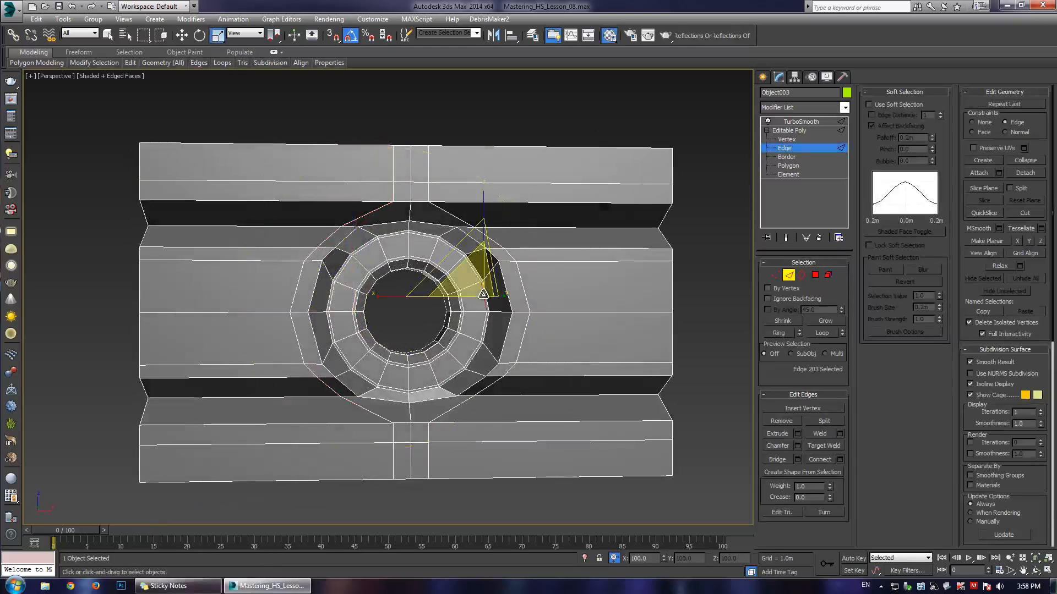
{"action": "key", "text": "alt+r"}
{"action": "left_click", "coordinate": [485, 332], "text": "ctrl"}
{"action": "key", "text": "alt+r"}
{"action": "middle_click_drag", "start_coordinate": [393, 324], "coordinate": [432, 339], "text": "alt"}
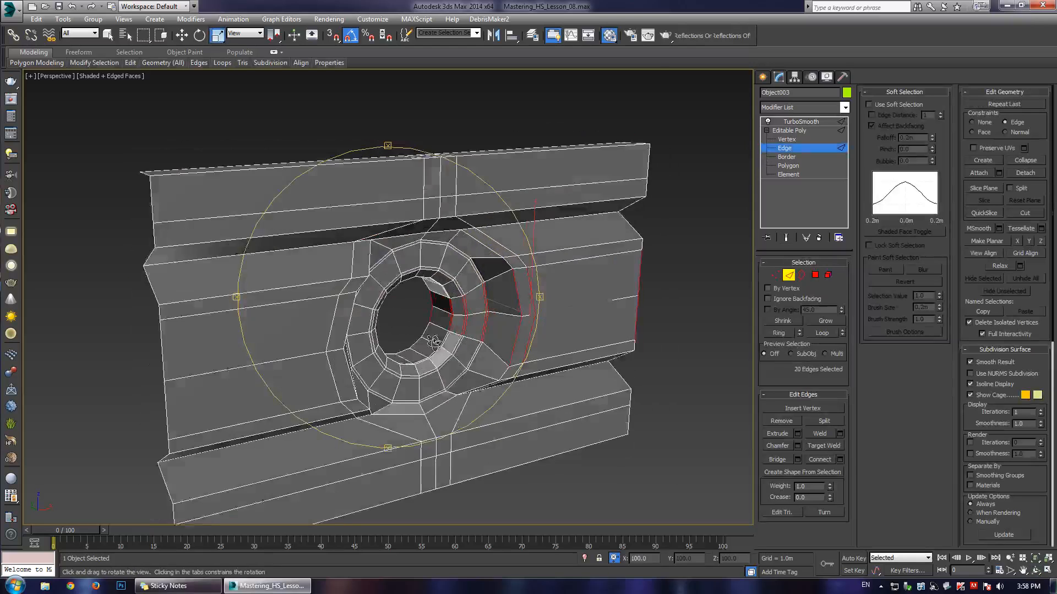
{"action": "scroll", "coordinate": [366, 330], "scroll_direction": "up", "scroll_amount": 3}
{"action": "middle_click_drag", "start_coordinate": [357, 331], "coordinate": [385, 346], "text": "alt"}
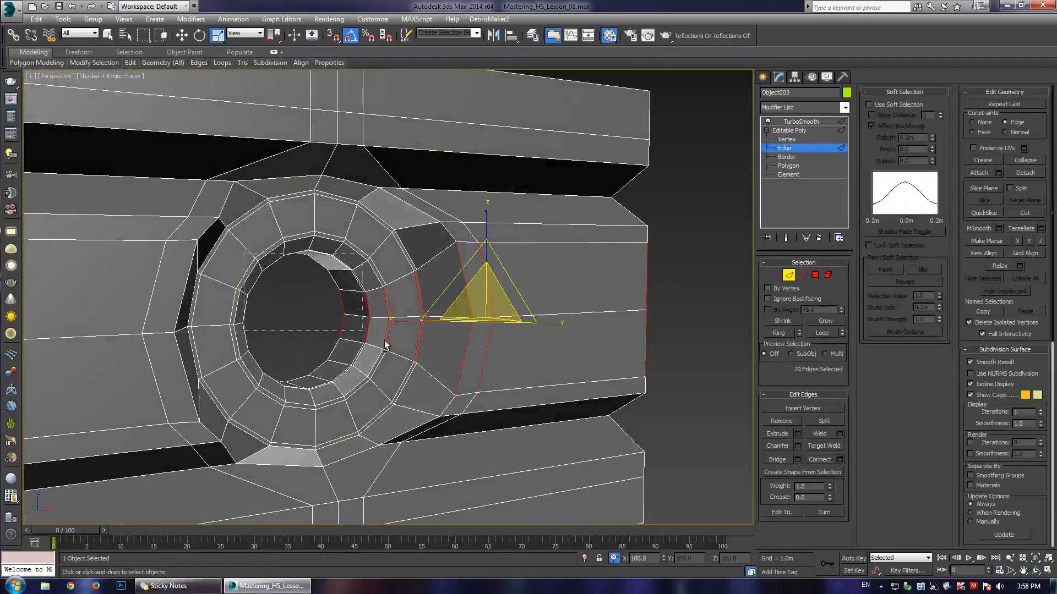
{"action": "left_click_drag", "start_coordinate": [403, 358], "coordinate": [431, 377], "text": "alt"}
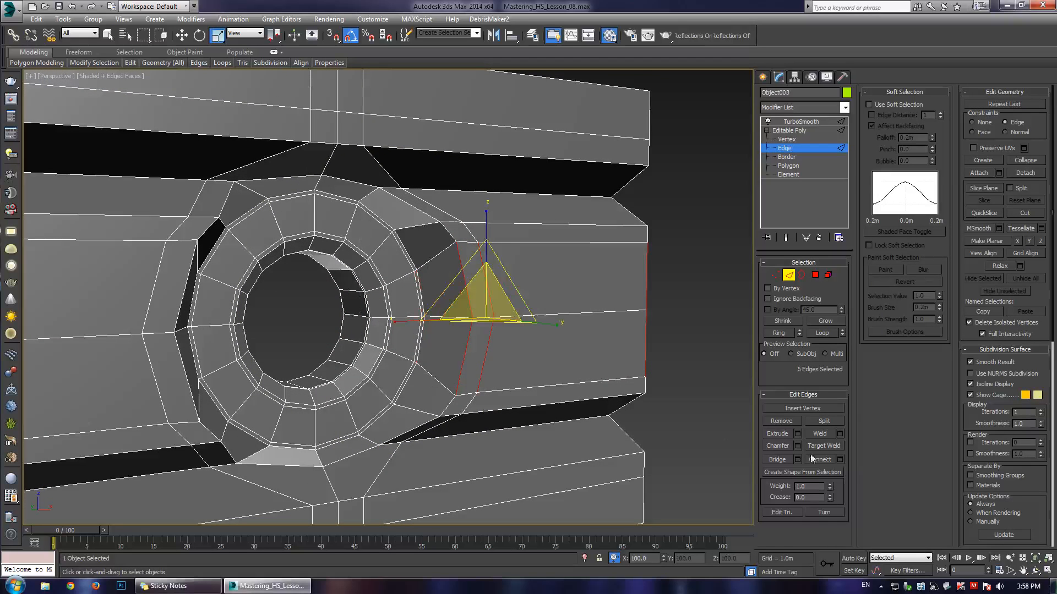
{"action": "left_click", "coordinate": [841, 459]}
{"action": "left_click", "coordinate": [395, 351]}
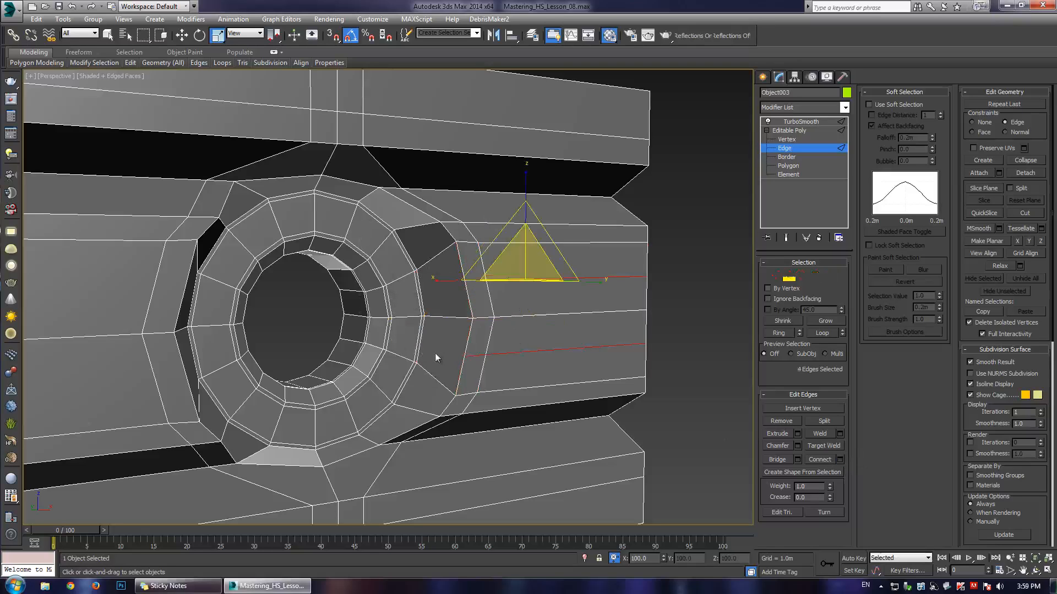
- Chamfer the new horizontal edges right of the hole into two wider strips
{"action": "left_click", "coordinate": [797, 446]}
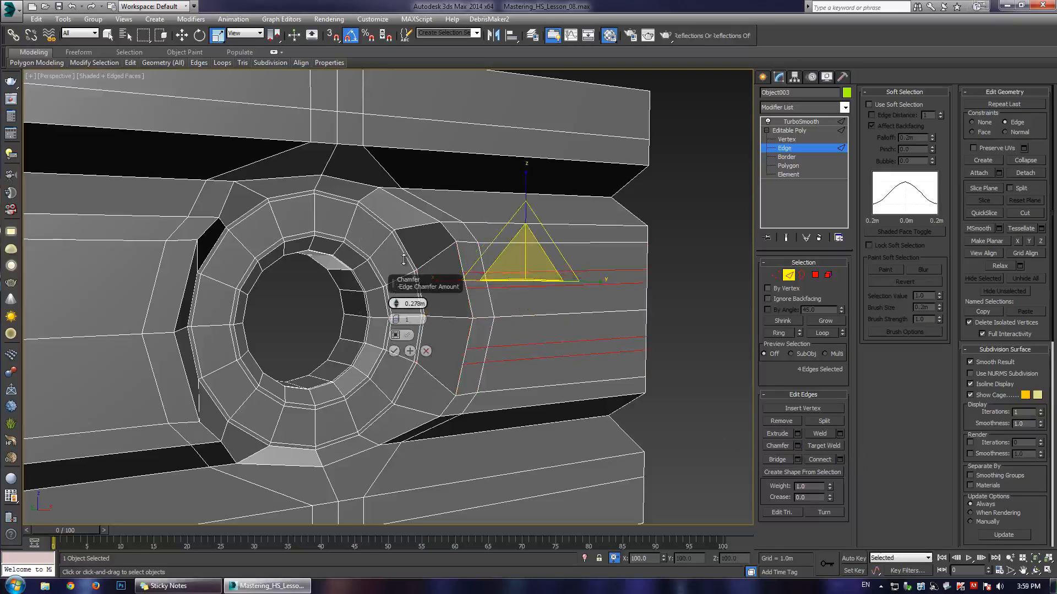
{"action": "left_click_drag", "start_coordinate": [403, 259], "coordinate": [421, 218]}
{"action": "left_click", "coordinate": [395, 351]}
{"action": "key", "text": "2"}
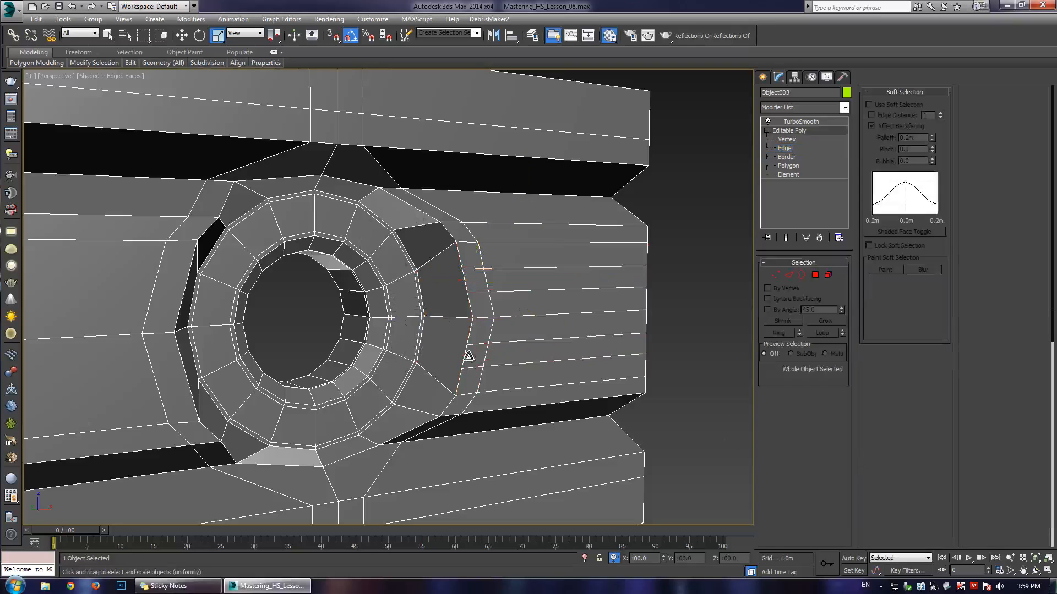
{"action": "key", "text": "Page_Up"}
- Select the short vertical edges across the two chamfered strips and connect them with 2 segments
{"action": "left_click", "coordinate": [772, 148]}
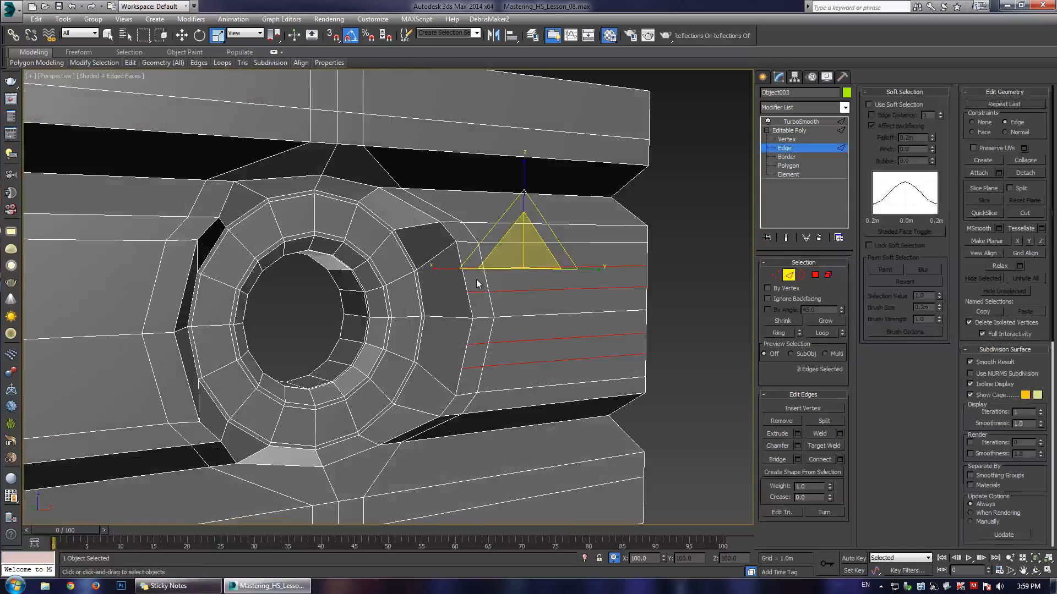
{"action": "double_click", "coordinate": [464, 357]}
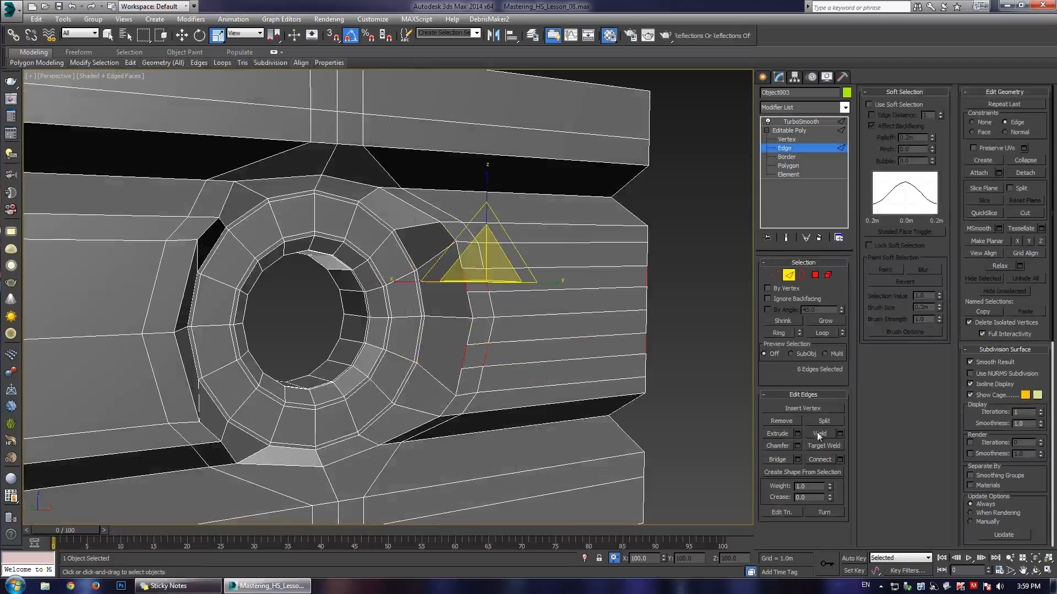
{"action": "left_click", "coordinate": [839, 459]}
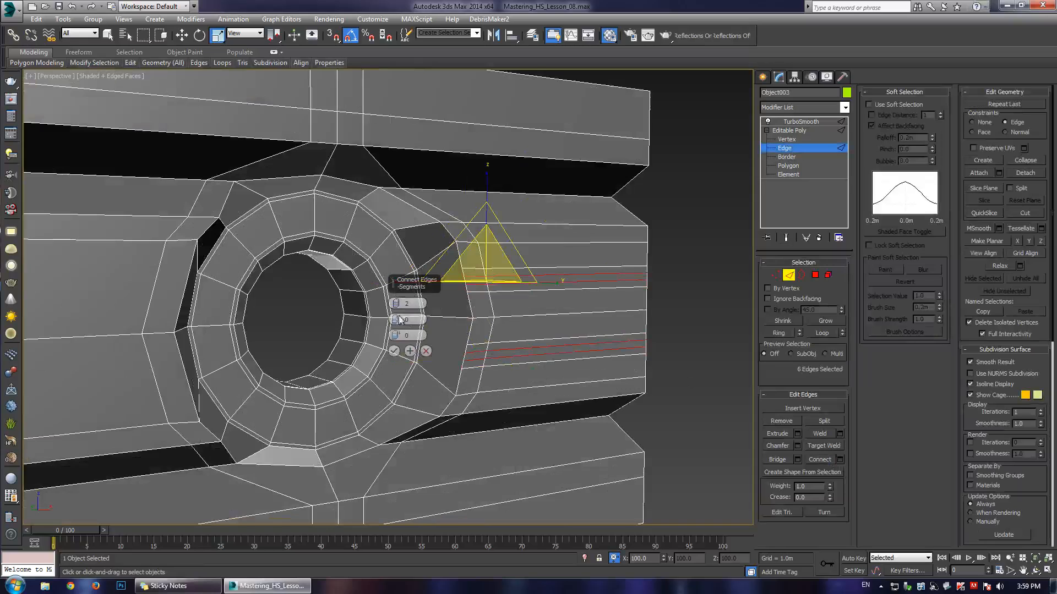
{"action": "left_click", "coordinate": [393, 351]}
{"action": "middle_click_drag", "start_coordinate": [394, 353], "coordinate": [401, 326], "text": "alt"}
- Push the new inner edges into the surface to form two horizontal grooves and preview them smoothed
{"action": "key", "text": "w"}
{"action": "left_click_drag", "start_coordinate": [480, 277], "coordinate": [471, 275]}
{"action": "key", "text": "ctrl+z"}
{"action": "key", "text": "shift+x"}
{"action": "key", "text": "ctrl+q"}
{"action": "key", "text": "F4"}
{"action": "middle_click_drag", "start_coordinate": [470, 275], "coordinate": [386, 287], "text": "alt"}
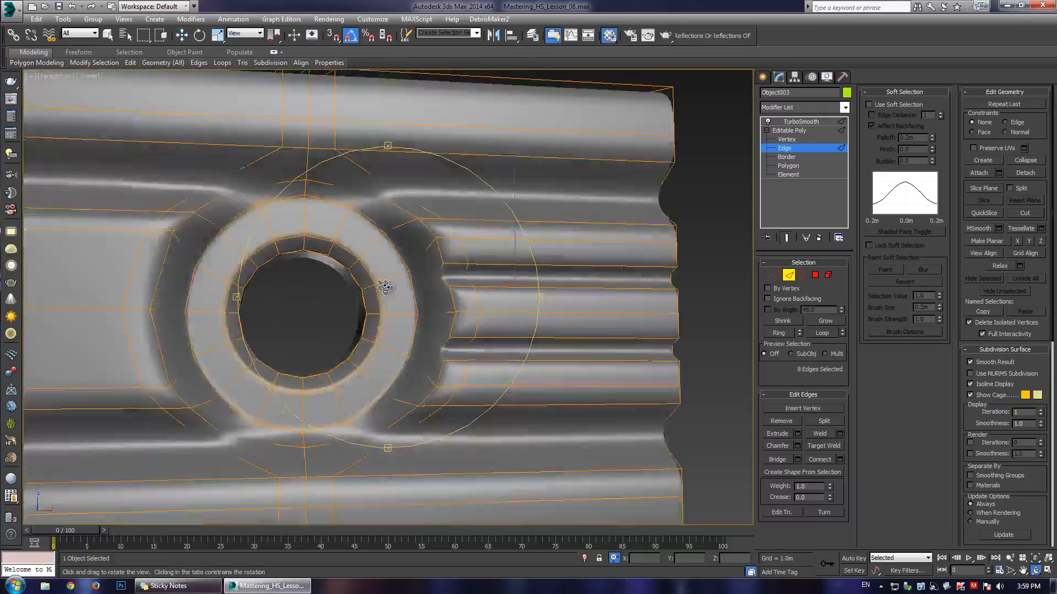
{"action": "mouse_move", "coordinate": [386, 287]}
{"action": "left_mouse_down"}
{"action": "mouse_move", "coordinate": [415, 301]}
{"action": "mouse_move", "coordinate": [387, 290]}
{"action": "left_mouse_up"}
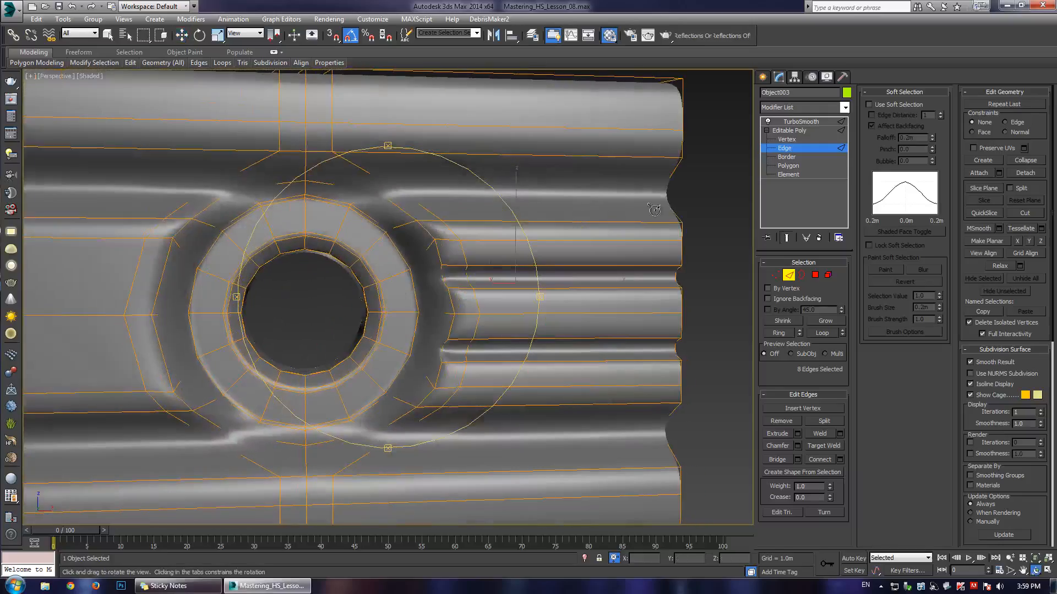
- Leave edge editing and examine the smoothed grooves and their ends beside the hole
{"action": "left_click", "coordinate": [790, 152]}
{"action": "left_click", "coordinate": [725, 169]}
{"action": "scroll", "coordinate": [565, 227], "scroll_direction": "down", "scroll_amount": 4}
{"action": "key", "text": "ctrl+r"}
{"action": "left_click_drag", "start_coordinate": [459, 274], "coordinate": [375, 359]}
{"action": "scroll", "coordinate": [432, 302], "scroll_direction": "up", "scroll_amount": 4}
{"action": "key", "text": "w"}
{"action": "scroll", "coordinate": [473, 289], "scroll_direction": "down", "scroll_amount": 4}
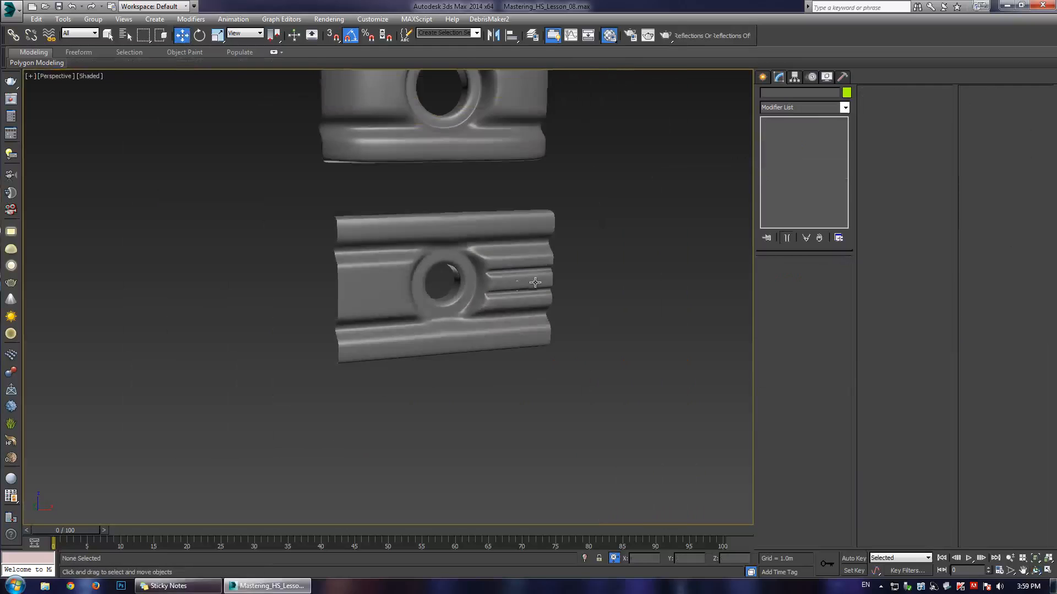
{"action": "scroll", "coordinate": [501, 284], "scroll_direction": "up", "scroll_amount": 6}
- Slide the vertical edge loop right of the hole about 0.26 m toward the rim to sharpen the groove ends, and check the panel
{"action": "left_click", "coordinate": [480, 233]}
{"action": "key", "text": "F4"}
{"action": "left_click", "coordinate": [785, 150]}
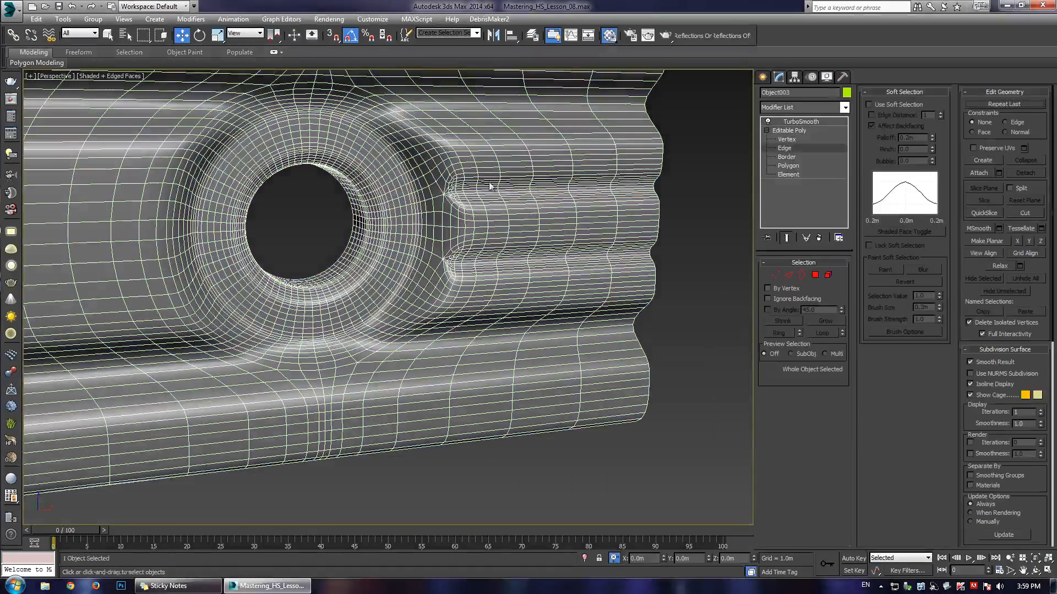
{"action": "key", "text": "grave"}
{"action": "double_click", "coordinate": [474, 214]}
{"action": "key", "text": "grave"}
{"action": "key", "text": "F4"}
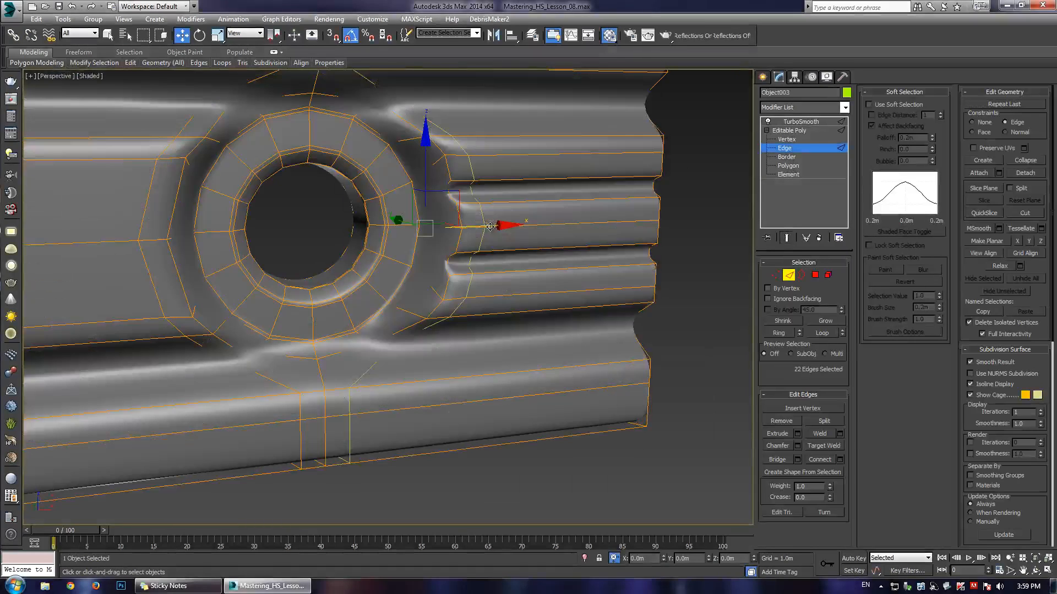
{"action": "left_click_drag", "start_coordinate": [501, 226], "coordinate": [475, 222]}
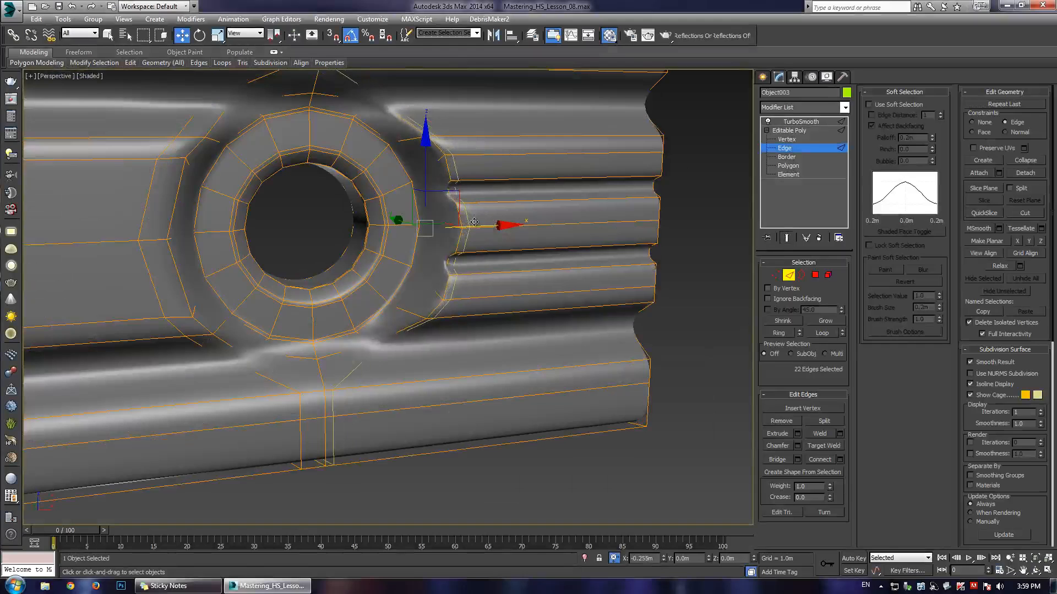
{"action": "left_click", "coordinate": [786, 149]}
{"action": "left_click", "coordinate": [687, 168]}
{"action": "scroll", "coordinate": [593, 220], "scroll_direction": "down", "scroll_amount": 4}
{"action": "middle_click_drag", "start_coordinate": [465, 264], "coordinate": [415, 263], "text": "alt"}
{"action": "scroll", "coordinate": [415, 263], "scroll_direction": "up", "scroll_amount": 4}
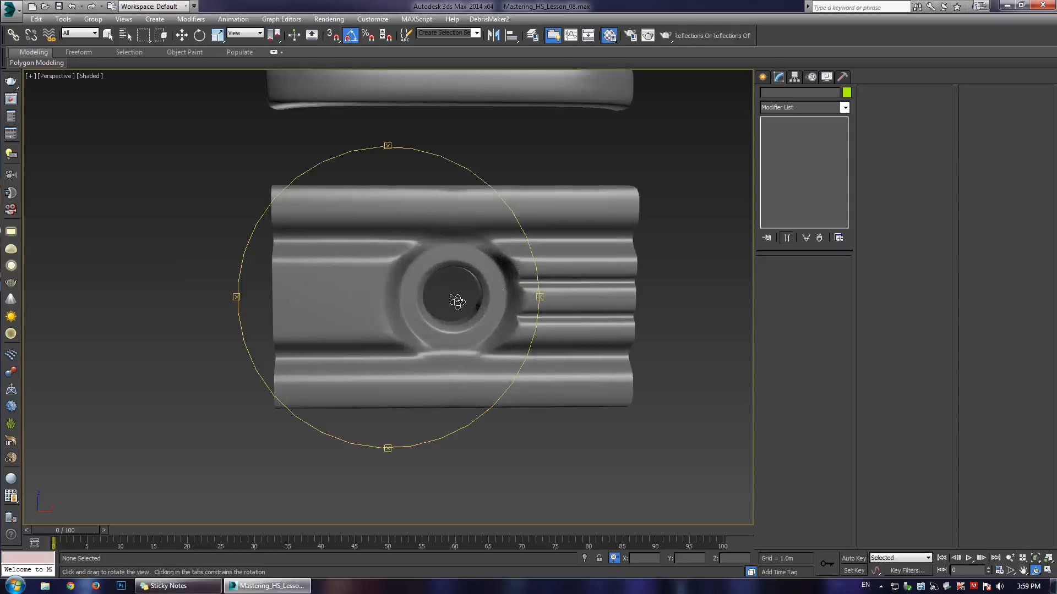
- Examine the smoothed wireframe at the groove ends beside the hole and compare the two holed panels
{"action": "scroll", "coordinate": [365, 323], "scroll_direction": "up", "scroll_amount": 6}
{"action": "key", "text": "F4"}
{"action": "key", "text": "w"}
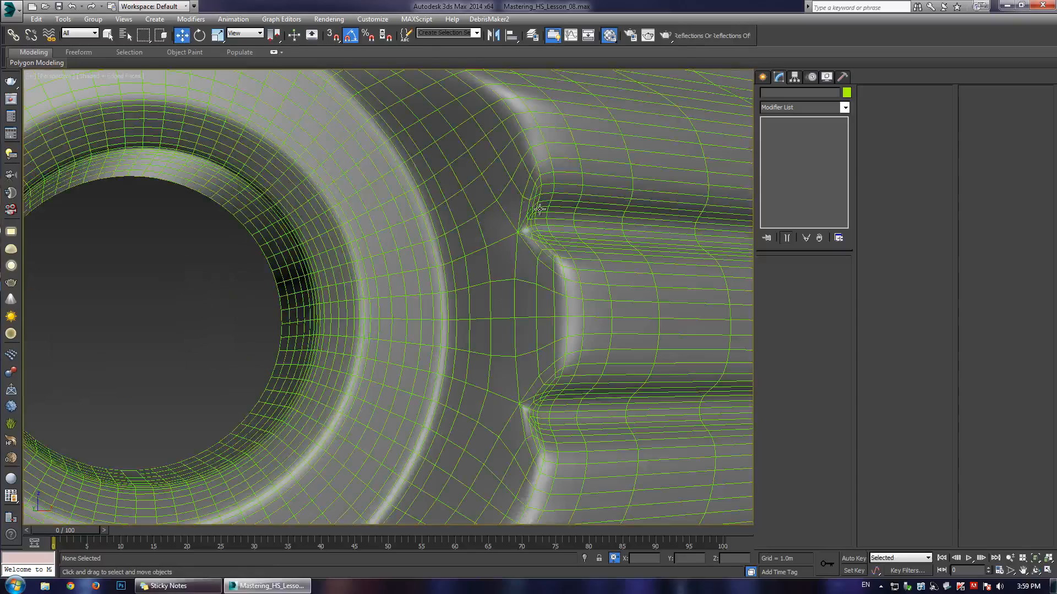
{"action": "key", "text": "F4"}
{"action": "scroll", "coordinate": [519, 216], "scroll_direction": "down", "scroll_amount": 8}
{"action": "middle_click_drag", "start_coordinate": [418, 297], "coordinate": [424, 303], "text": "alt"}
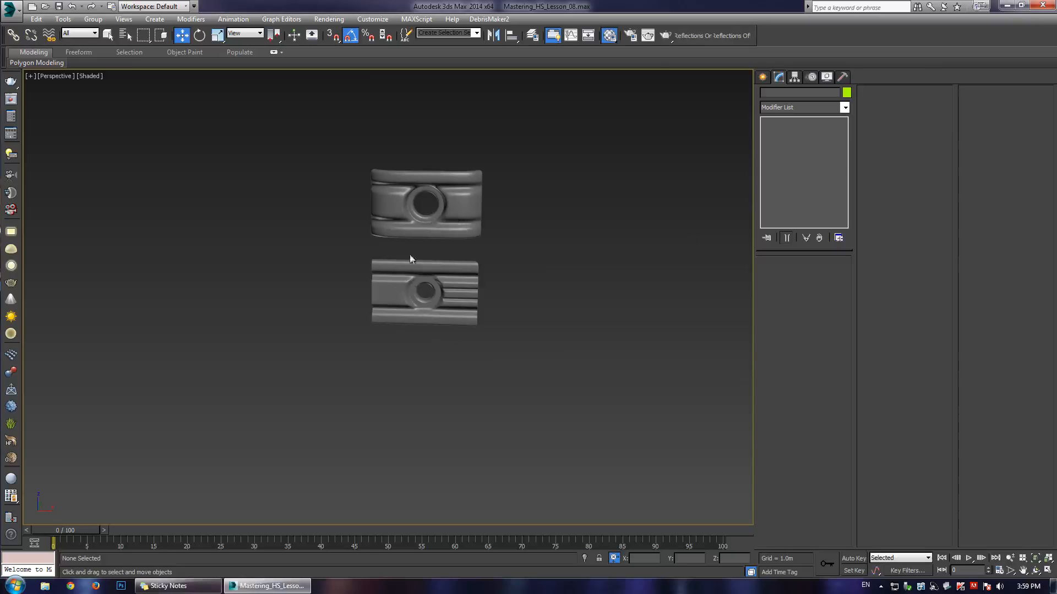
{"action": "scroll", "coordinate": [444, 269], "scroll_direction": "up", "scroll_amount": 8}
{"action": "scroll", "coordinate": [445, 270], "scroll_direction": "down", "scroll_amount": 5}
{"action": "middle_click_drag", "start_coordinate": [445, 270], "coordinate": [426, 215], "text": "alt"}
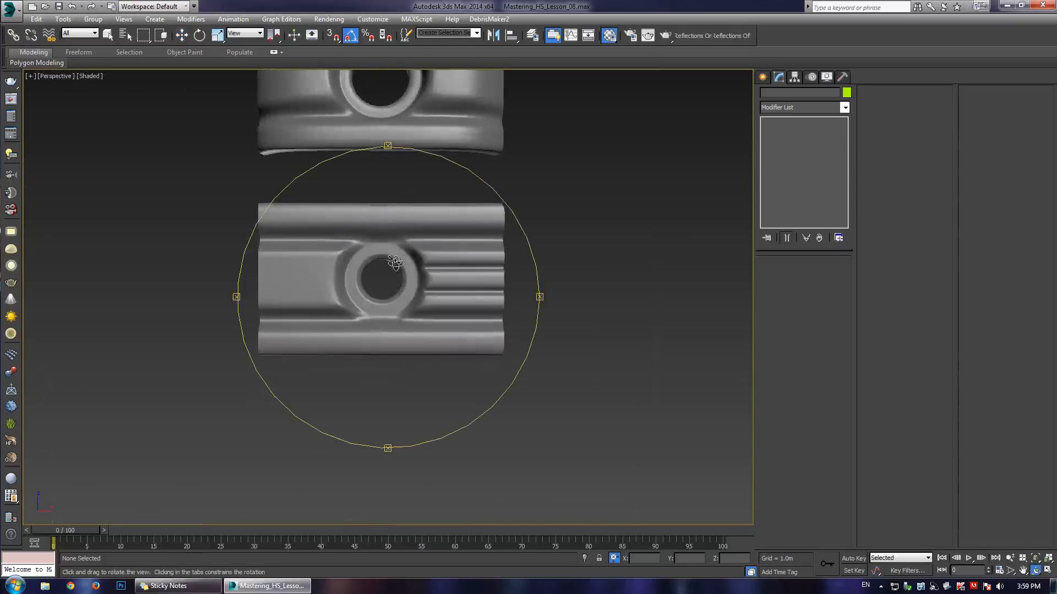
{"action": "scroll", "coordinate": [376, 256], "scroll_direction": "down", "scroll_amount": 5}
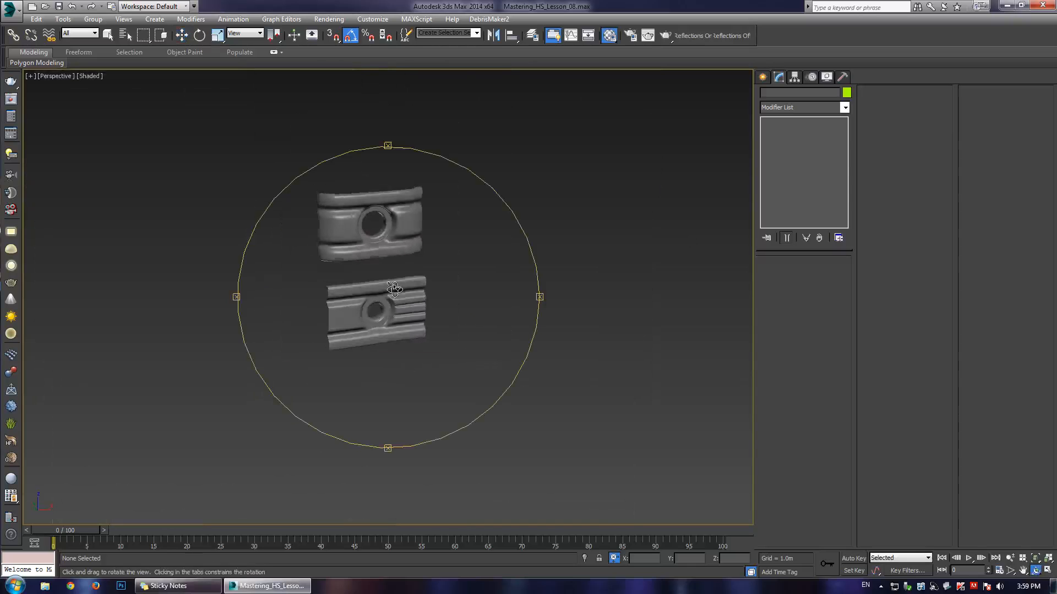
- Unhide all scene objects and inspect the fluted panel beside the holed panels
{"action": "right_click", "coordinate": [440, 261]}
{"action": "left_click", "coordinate": [446, 218]}
{"action": "left_click", "coordinate": [575, 324]}
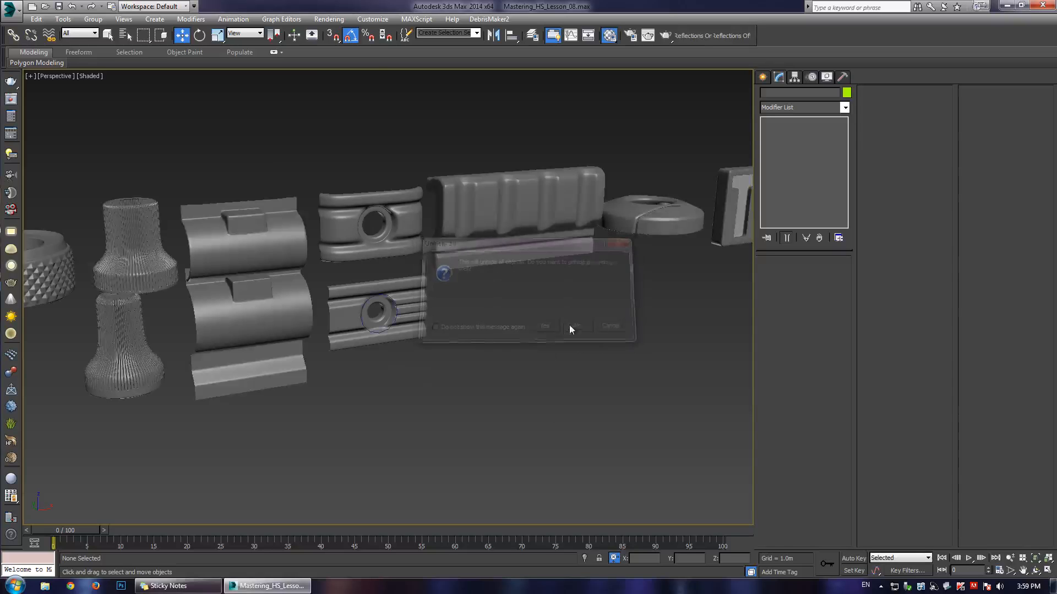
{"action": "scroll", "coordinate": [407, 319], "scroll_direction": "up", "scroll_amount": 5}
{"action": "middle_click_drag", "start_coordinate": [407, 319], "coordinate": [366, 267], "text": "alt"}
{"action": "scroll", "coordinate": [385, 299], "scroll_direction": "up", "scroll_amount": 3}
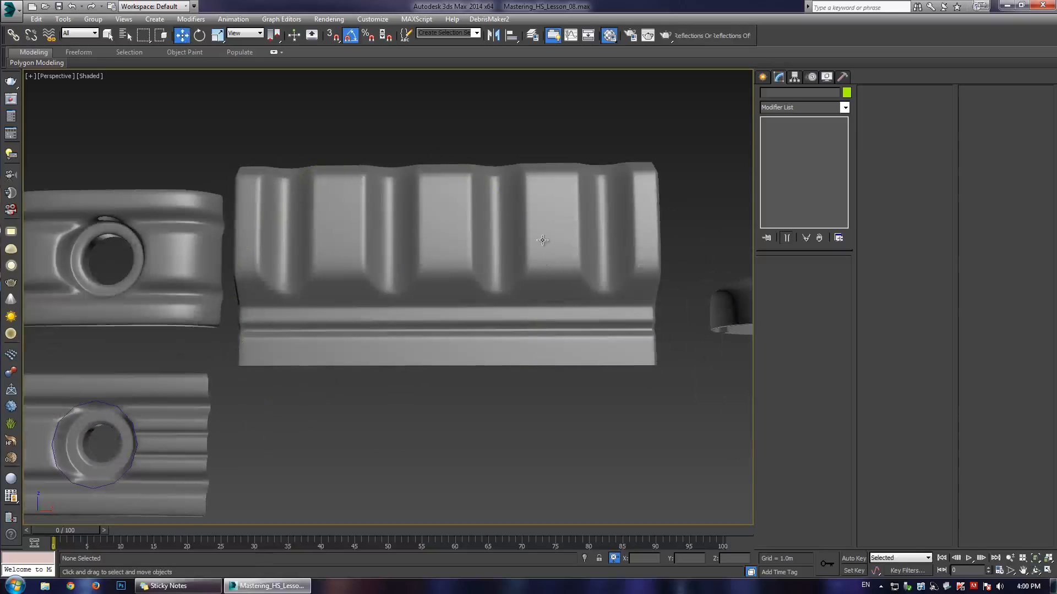
{"action": "middle_click_drag", "start_coordinate": [511, 226], "coordinate": [348, 256], "text": "alt"}
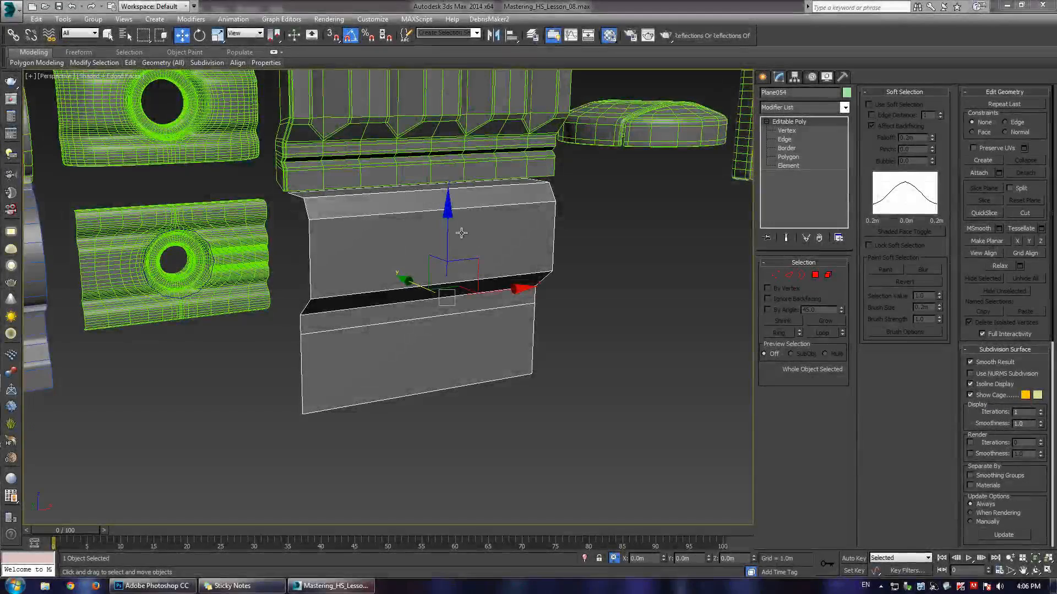
- Turn on TurboSmooth for the fluted panel and examine its rounded flute ends above the blank profile strip
{"action": "middle_click_drag", "start_coordinate": [461, 233], "coordinate": [304, 199], "text": "alt"}
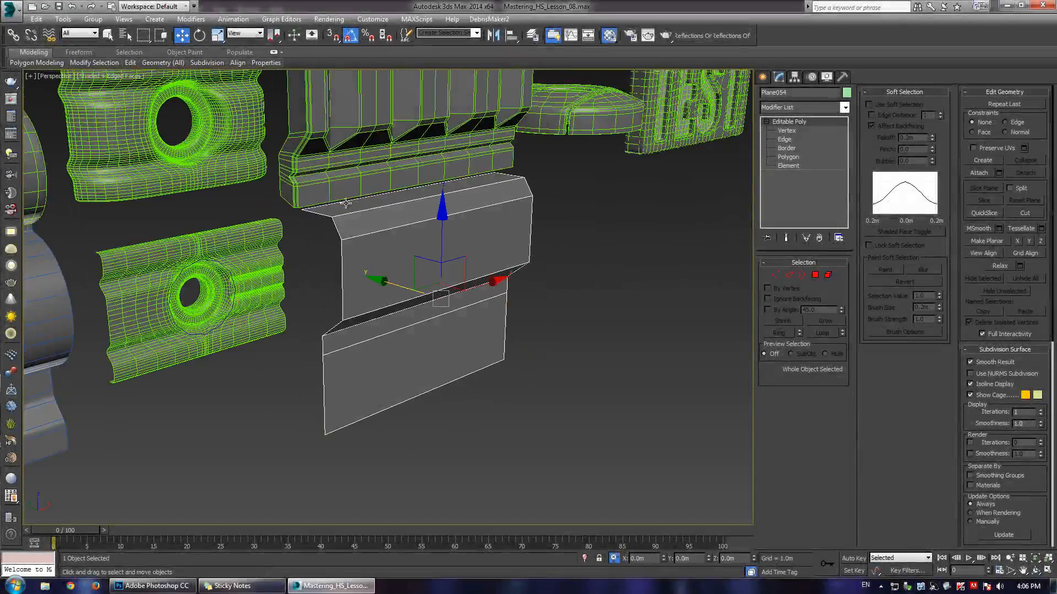
{"action": "middle_click_drag", "start_coordinate": [432, 220], "coordinate": [430, 376]}
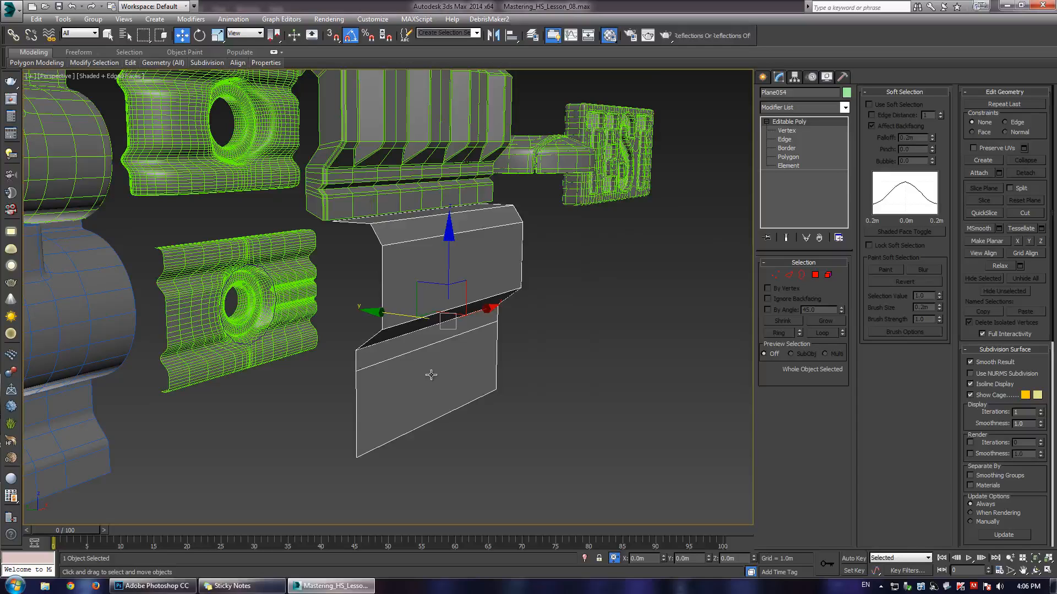
{"action": "middle_click_drag", "start_coordinate": [424, 241], "coordinate": [403, 203]}
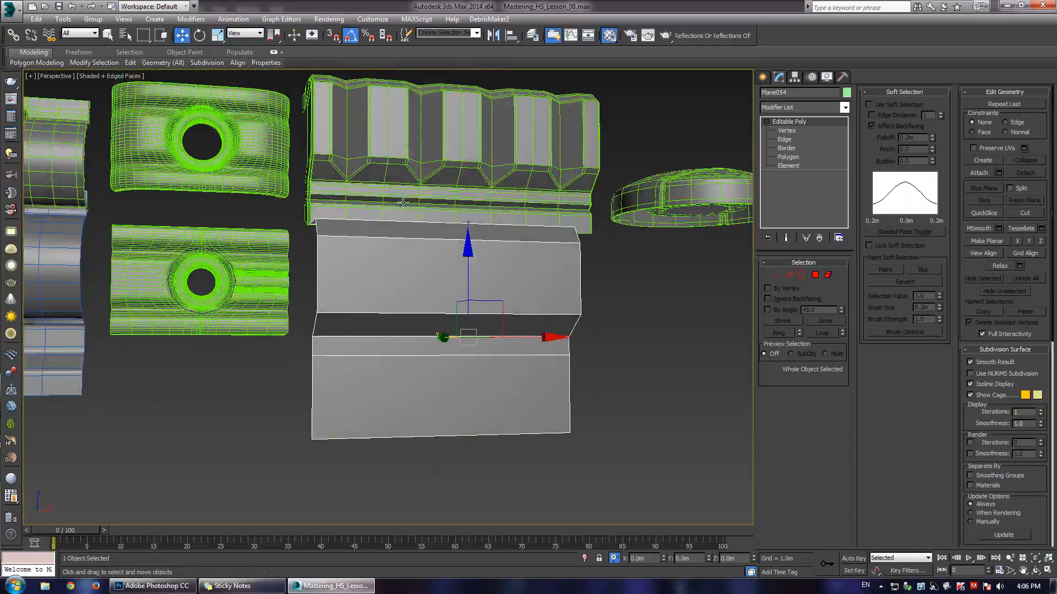
{"action": "left_click", "coordinate": [464, 168]}
{"action": "left_click", "coordinate": [768, 123]}
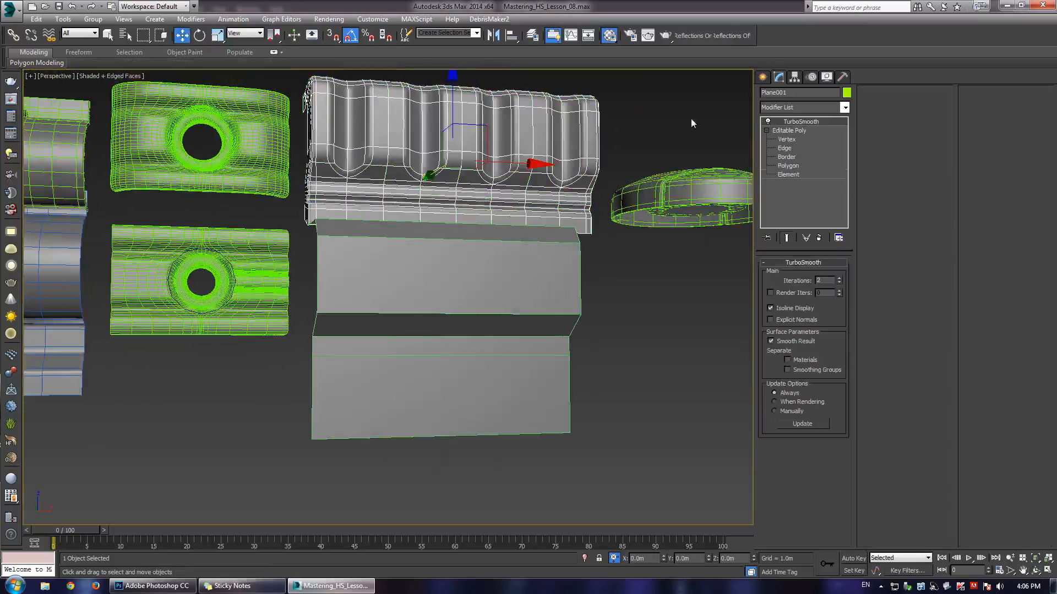
{"action": "left_click", "coordinate": [692, 117]}
{"action": "key", "text": "F4"}
{"action": "scroll", "coordinate": [418, 263], "scroll_direction": "up", "scroll_amount": 5}
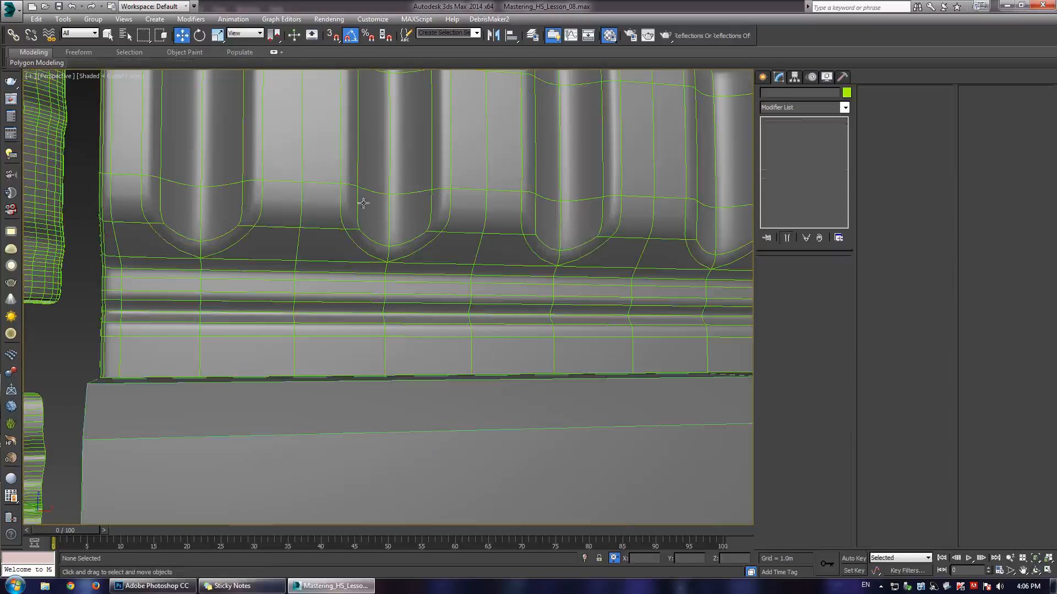
{"action": "scroll", "coordinate": [416, 258], "scroll_direction": "down", "scroll_amount": 6}
{"action": "middle_click_drag", "start_coordinate": [416, 258], "coordinate": [394, 295], "text": "alt"}
- Connect the horizontal edges of the blank profile strip with 1 segment to add a central vertical loop
{"action": "left_click", "coordinate": [425, 264]}
{"action": "key", "text": "F4"}
{"action": "key", "text": "2"}
{"action": "left_click", "coordinate": [433, 306]}
{"action": "key", "text": "alt+r"}
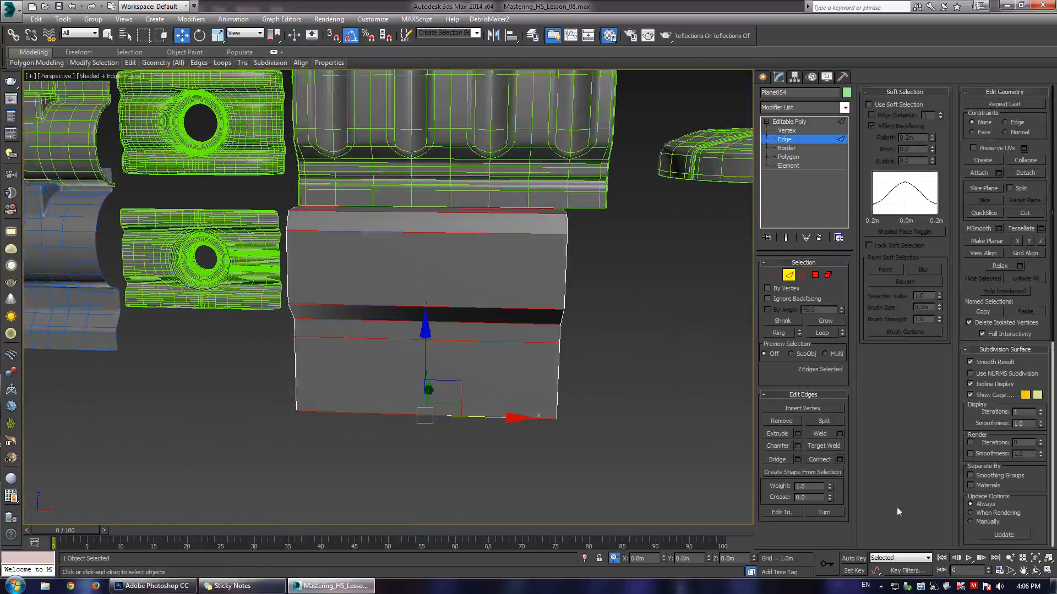
{"action": "left_click", "coordinate": [839, 459]}
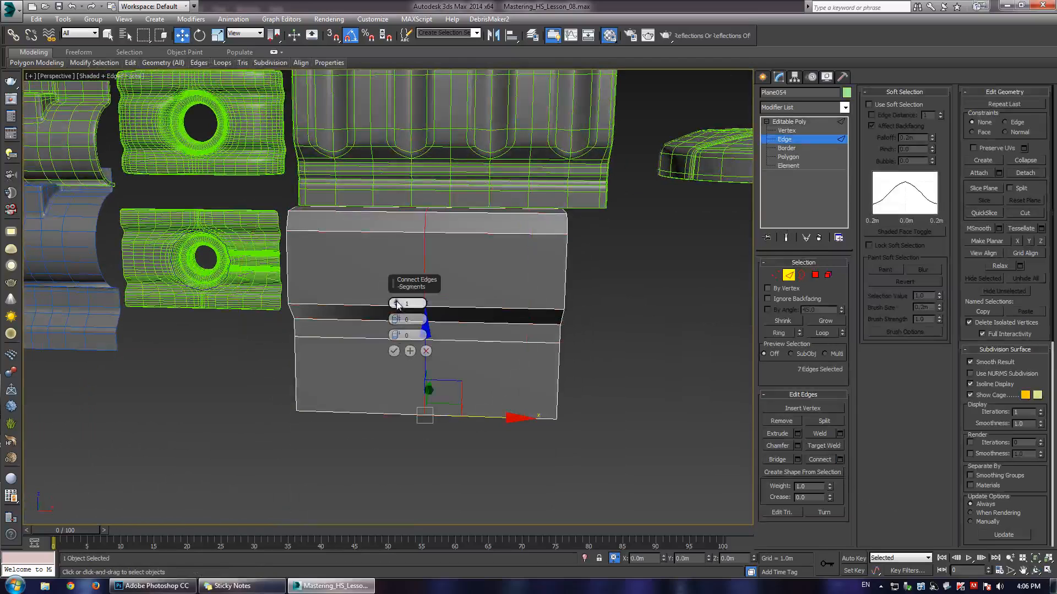
{"action": "left_click", "coordinate": [393, 351]}
{"action": "middle_click_drag", "start_coordinate": [394, 351], "coordinate": [452, 369], "text": "alt"}
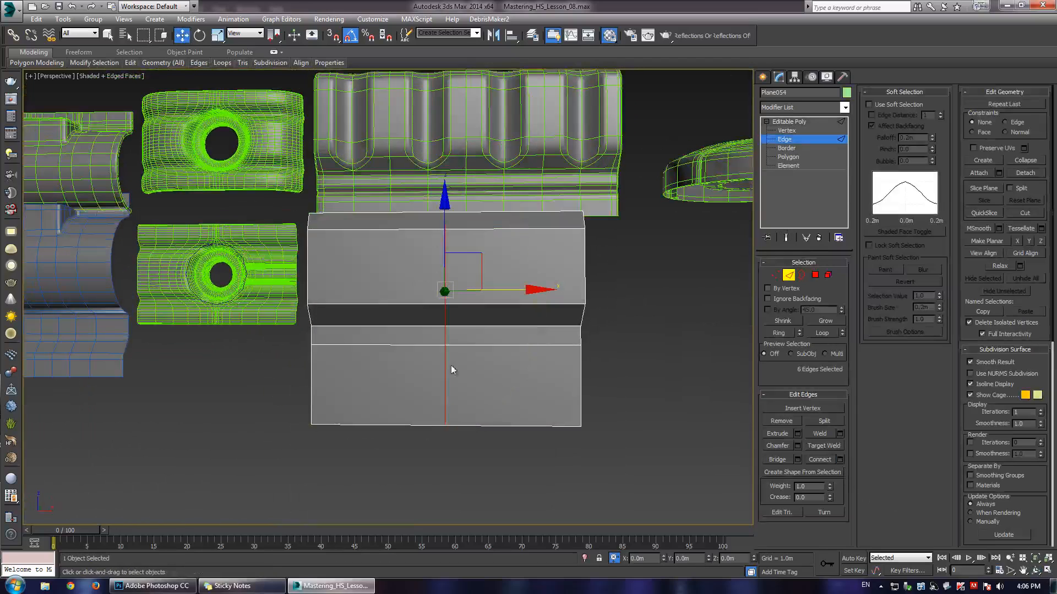
- Connect the horizontal edges on both sides of the central loop with 2 pinched segments each
{"action": "left_click", "coordinate": [485, 305]}
{"action": "left_click", "coordinate": [389, 305], "text": "ctrl"}
{"action": "key", "text": "alt+r"}
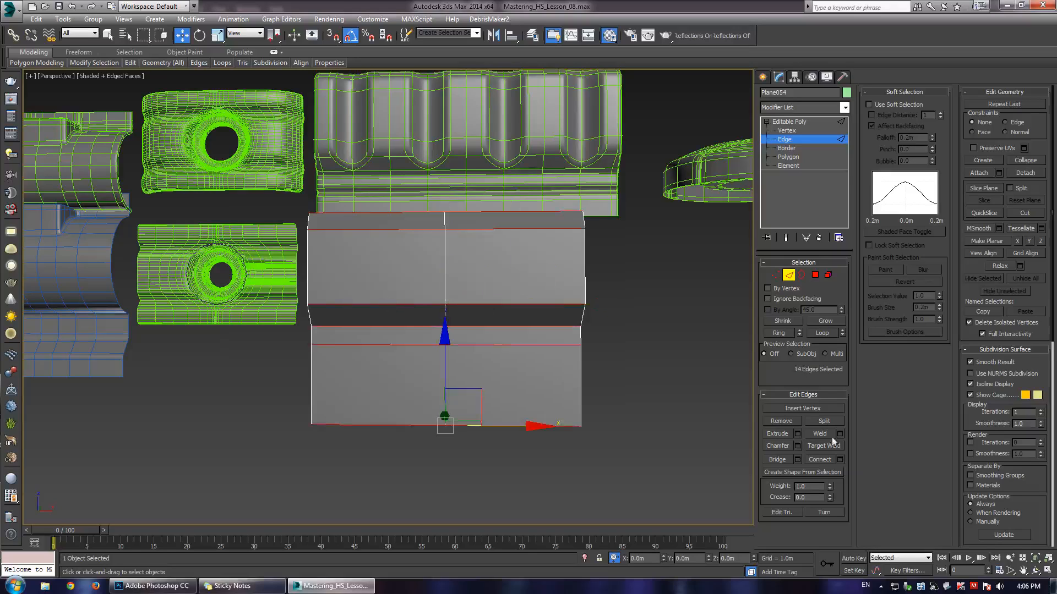
{"action": "left_click", "coordinate": [839, 460]}
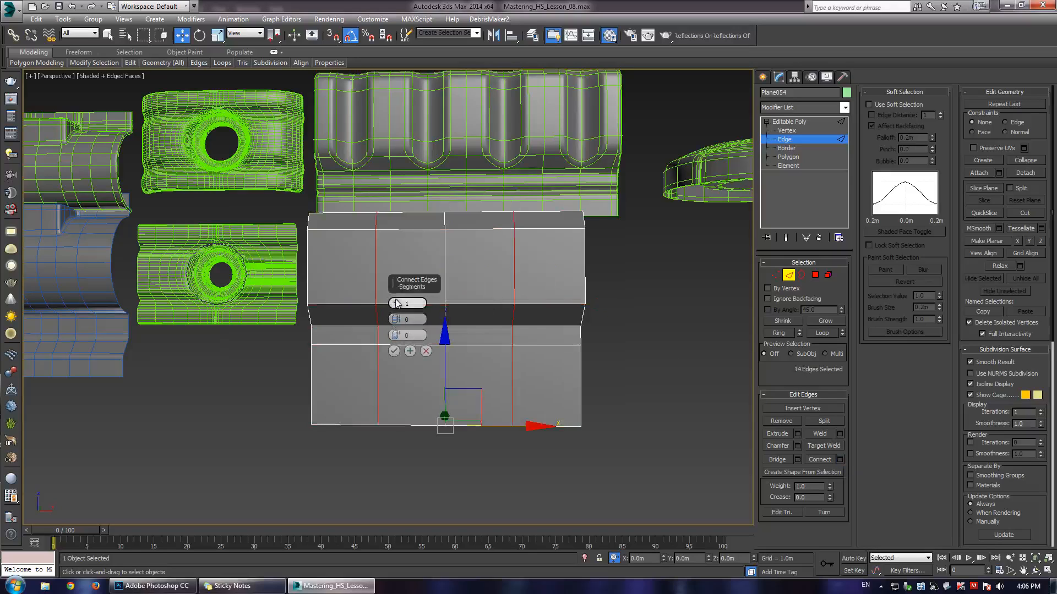
{"action": "left_click_drag", "start_coordinate": [395, 325], "coordinate": [423, 217]}
{"action": "left_click", "coordinate": [394, 352]}
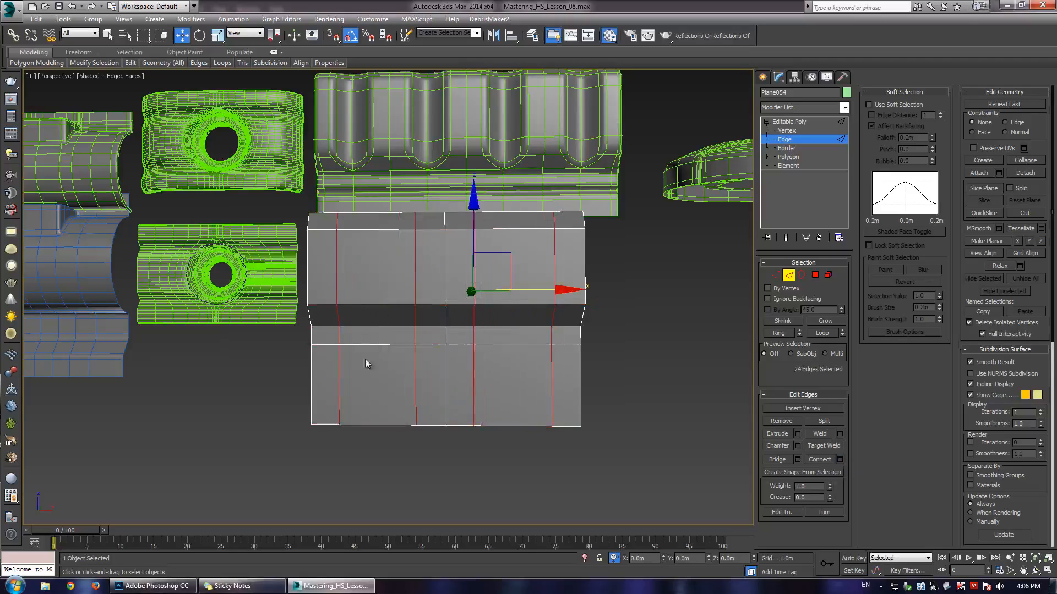
- Remove the outermost new vertical loop at each end, keeping the two loops flanking the centre
{"action": "left_click", "coordinate": [550, 340]}
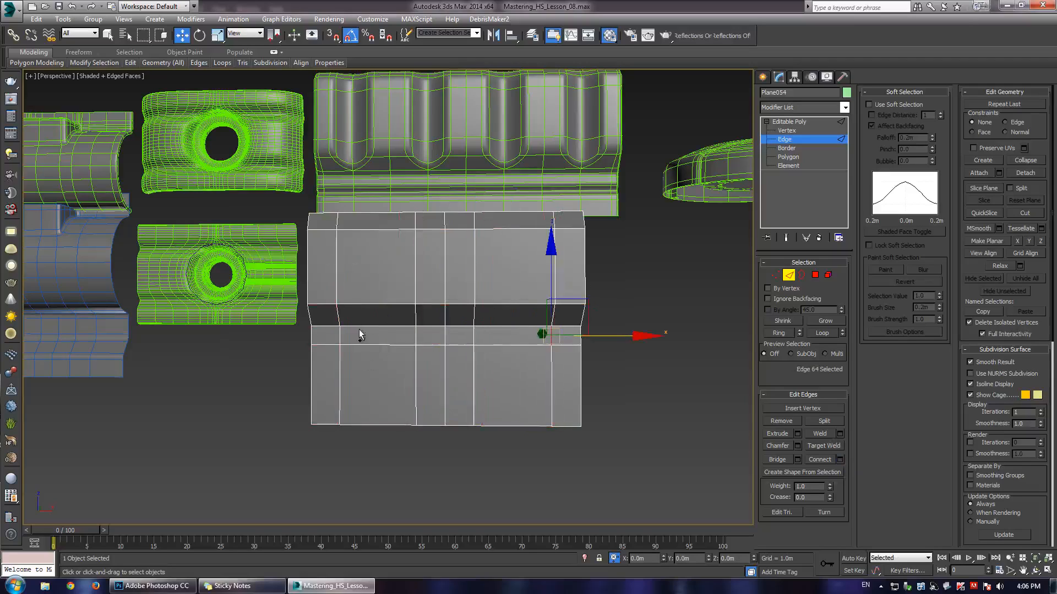
{"action": "key", "text": "alt+l"}
{"action": "left_click", "coordinate": [777, 423]}
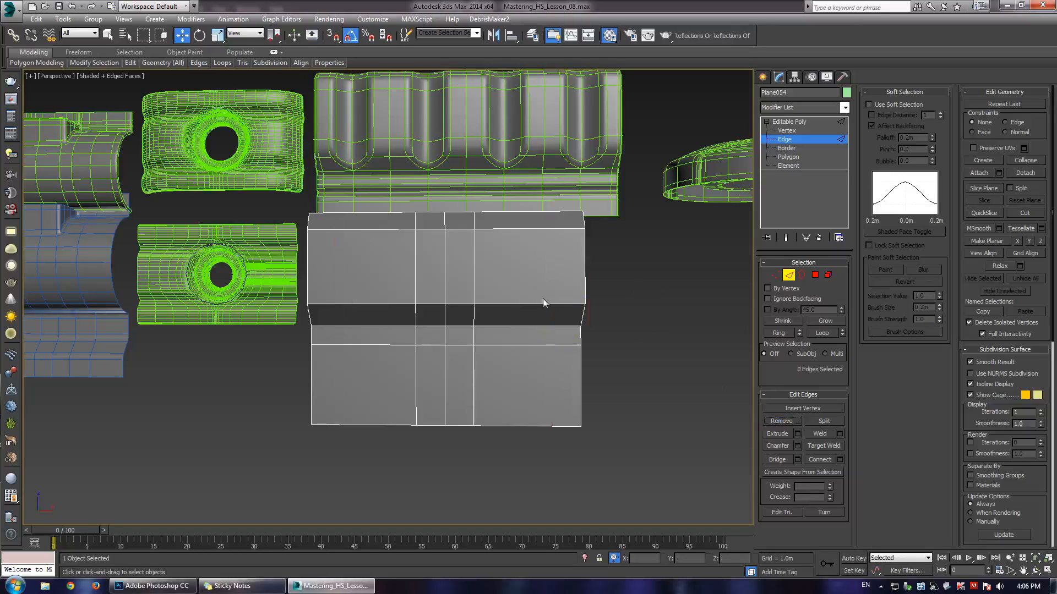
- Connect the short vertical edges across the recessed slanted strip with 2 segments and a pinch of about 65
{"action": "scroll", "coordinate": [432, 332], "scroll_direction": "up", "scroll_amount": 3}
{"action": "middle_click_drag", "start_coordinate": [433, 332], "coordinate": [441, 295], "text": "alt"}
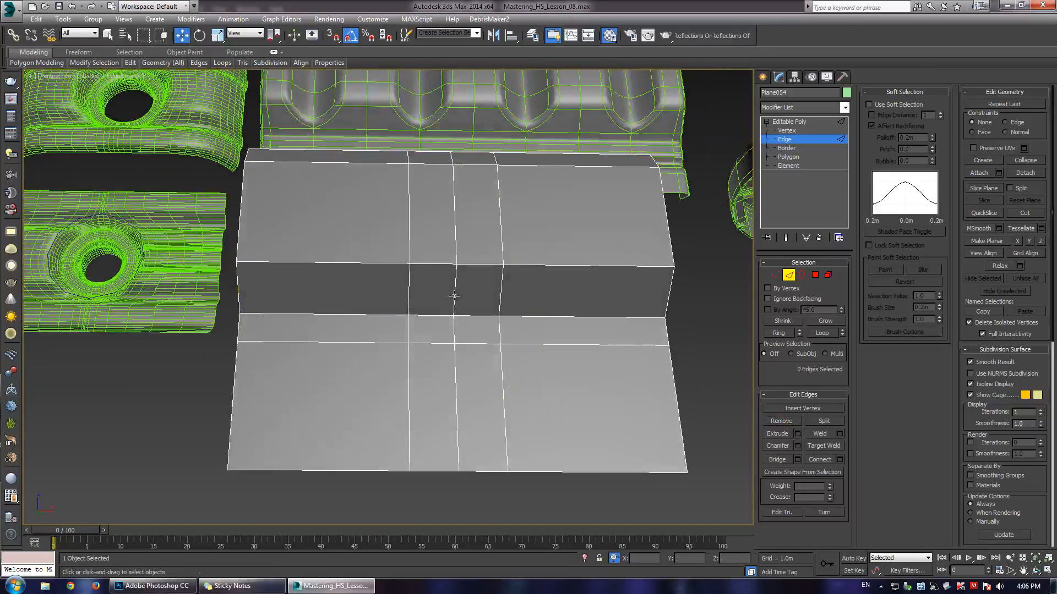
{"action": "left_click", "coordinate": [454, 295]}
{"action": "key", "text": "alt+r"}
{"action": "left_click", "coordinate": [839, 459]}
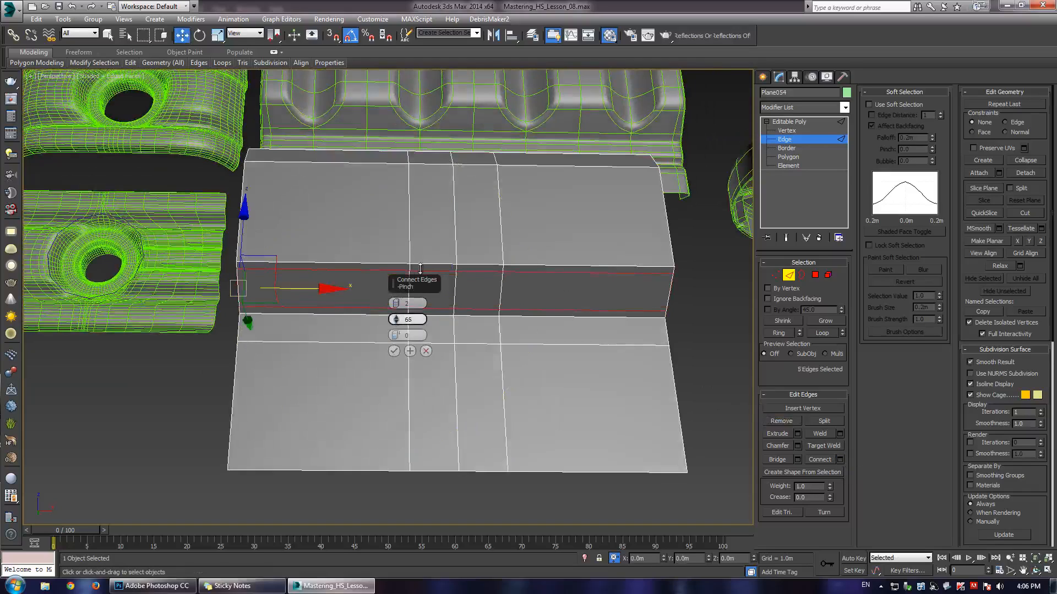
{"action": "left_click_drag", "start_coordinate": [420, 268], "coordinate": [421, 271]}
{"action": "left_click", "coordinate": [394, 350]}
- Target-weld the two flanking vertices on the slanted strip's lower support loop to the central vertex, forming a V
{"action": "middle_click_drag", "start_coordinate": [394, 351], "coordinate": [491, 288], "text": "alt"}
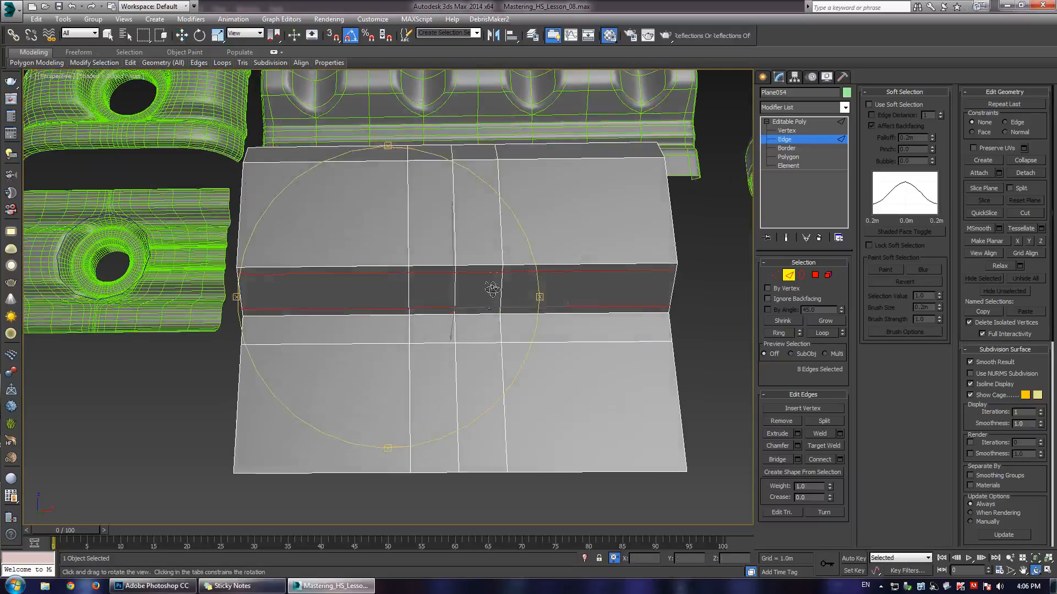
{"action": "key", "text": "1"}
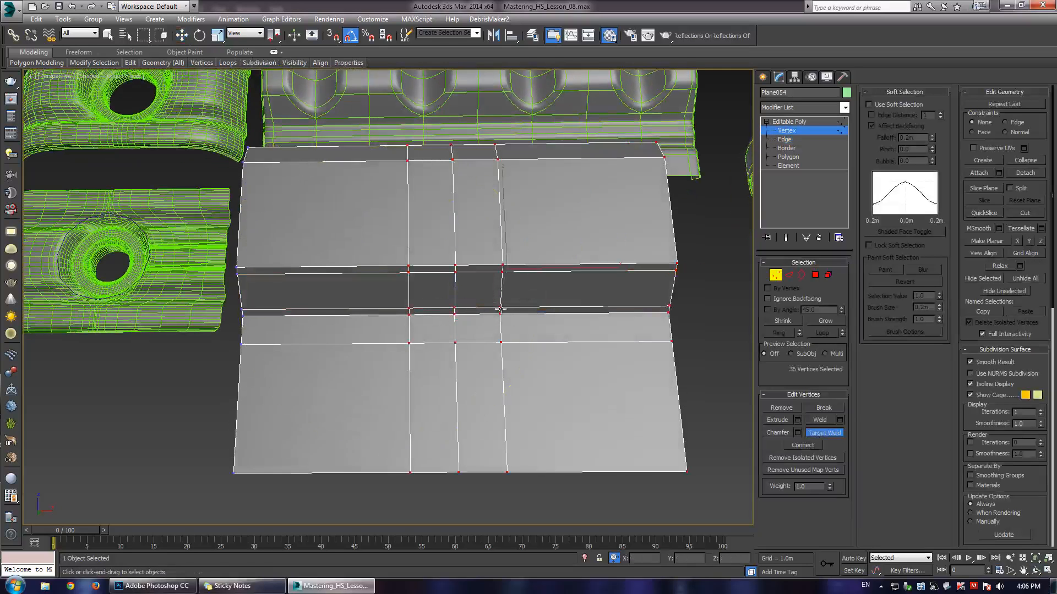
{"action": "left_click", "coordinate": [454, 308]}
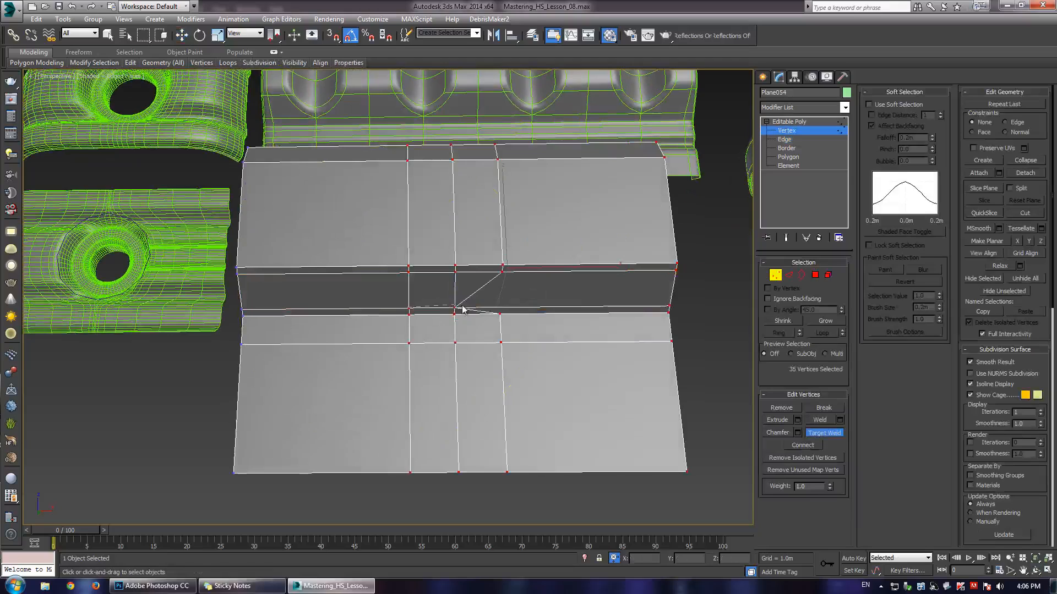
{"action": "key", "text": "w"}
- Remove the flanking vertical edges below the V and the short edges joining them to its tip
{"action": "key", "text": "2"}
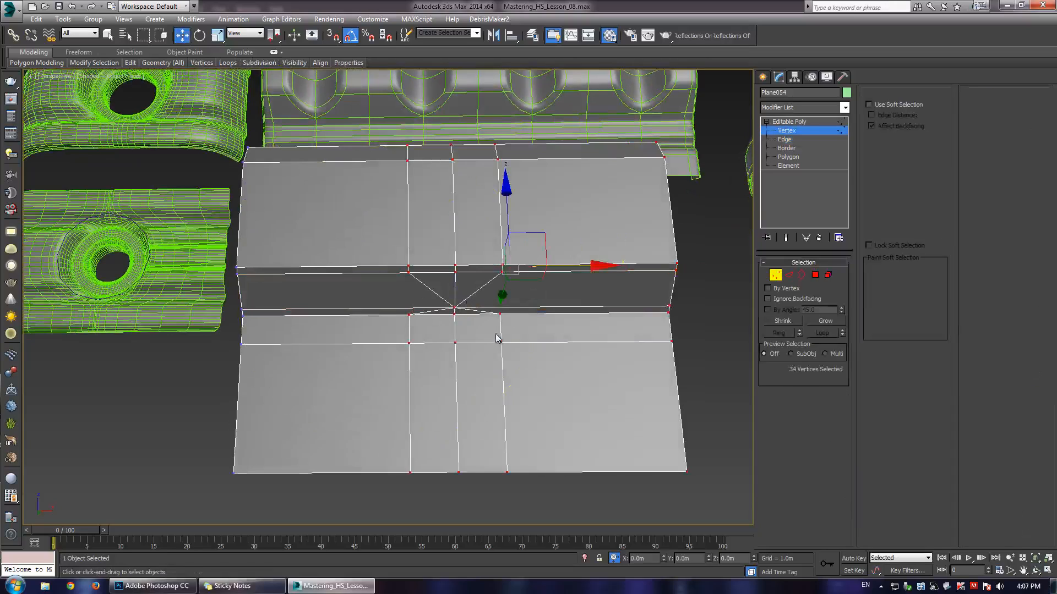
{"action": "double_click", "coordinate": [408, 327]}
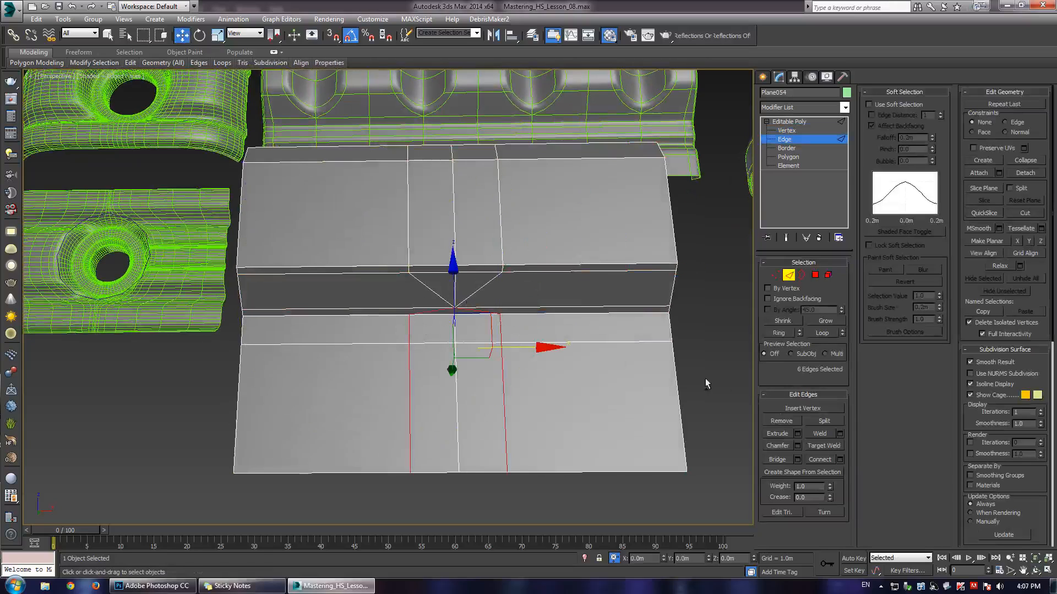
{"action": "left_click", "coordinate": [781, 422]}
{"action": "scroll", "coordinate": [431, 293], "scroll_direction": "up", "scroll_amount": 5}
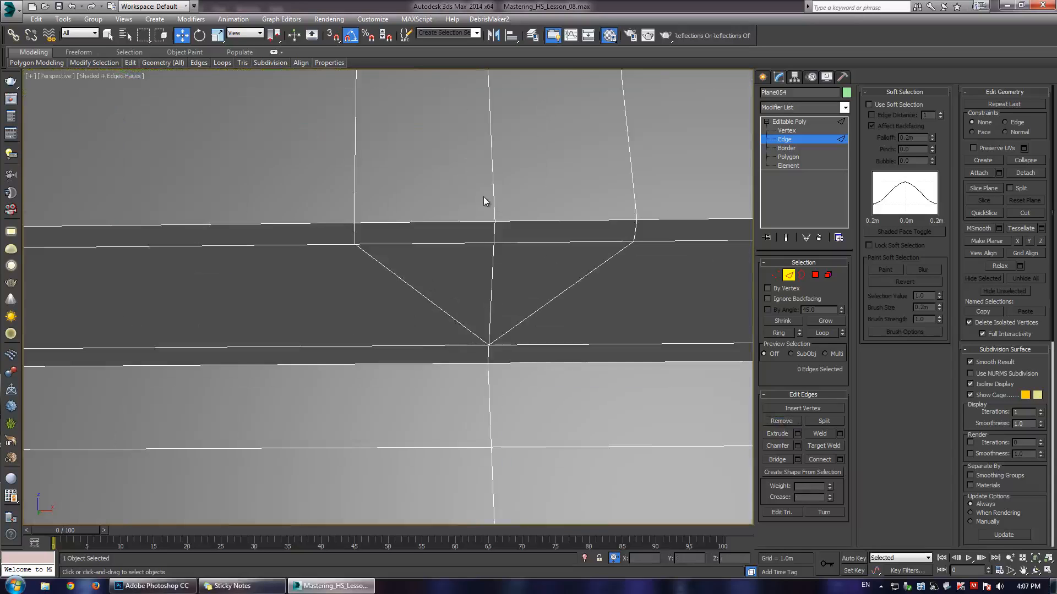
{"action": "scroll", "coordinate": [493, 193], "scroll_direction": "down", "scroll_amount": 6}
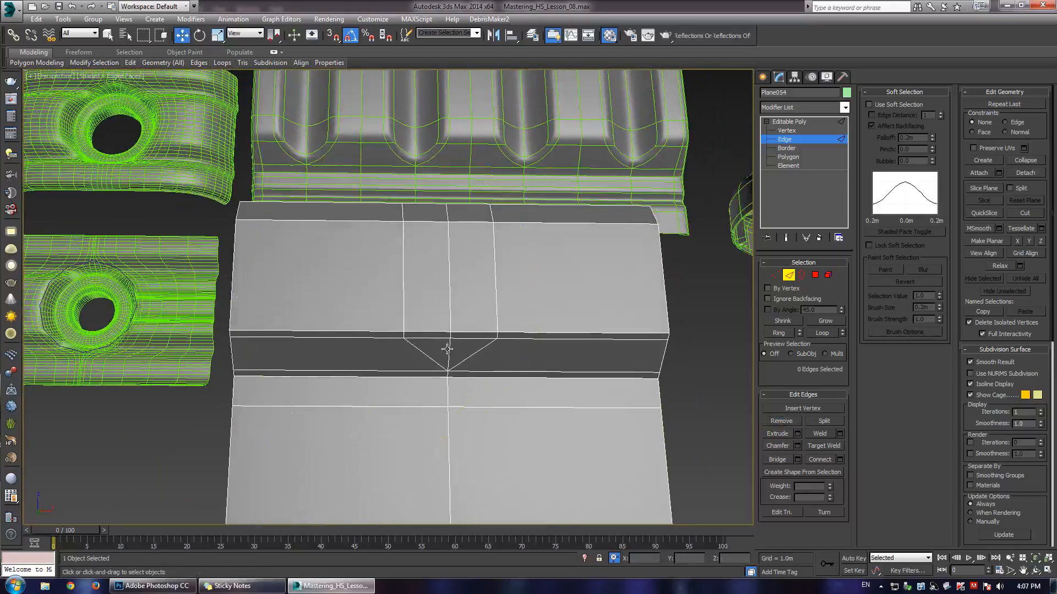
- Chamfer the V-shaped edges and their vertical continuations up the panel by 0.134 m
{"action": "scroll", "coordinate": [447, 349], "scroll_direction": "up", "scroll_amount": 3}
{"action": "left_click", "coordinate": [399, 335]}
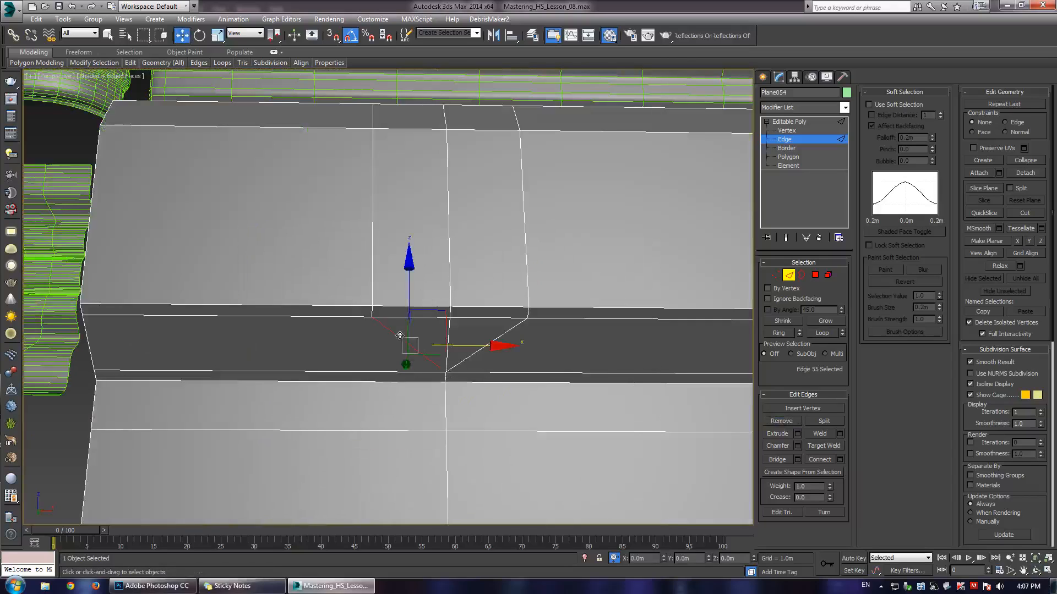
{"action": "double_click", "coordinate": [495, 344]}
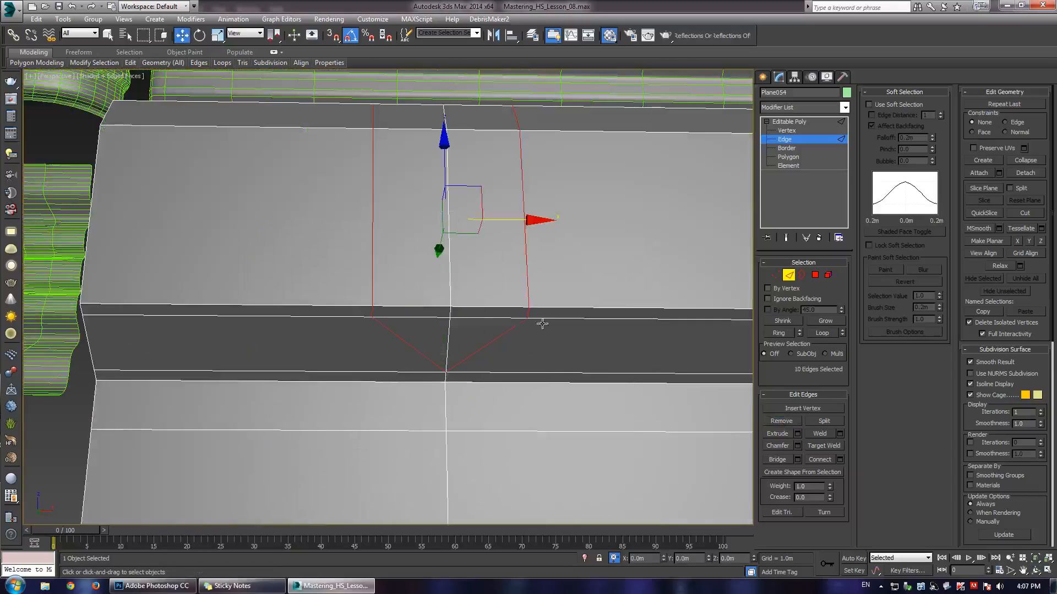
{"action": "left_click", "coordinate": [796, 447]}
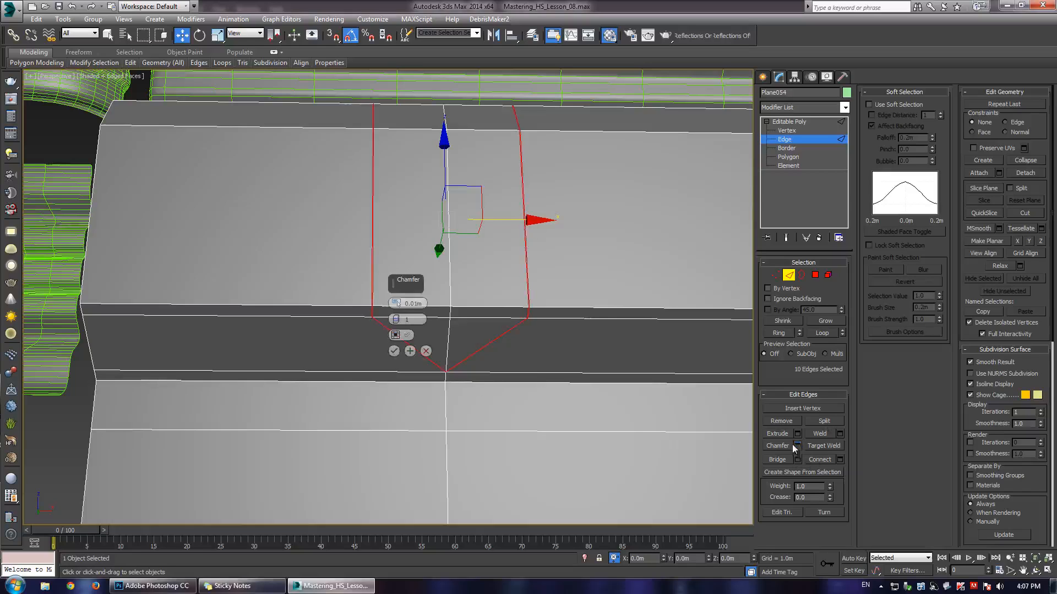
{"action": "left_click_drag", "start_coordinate": [396, 302], "coordinate": [418, 261]}
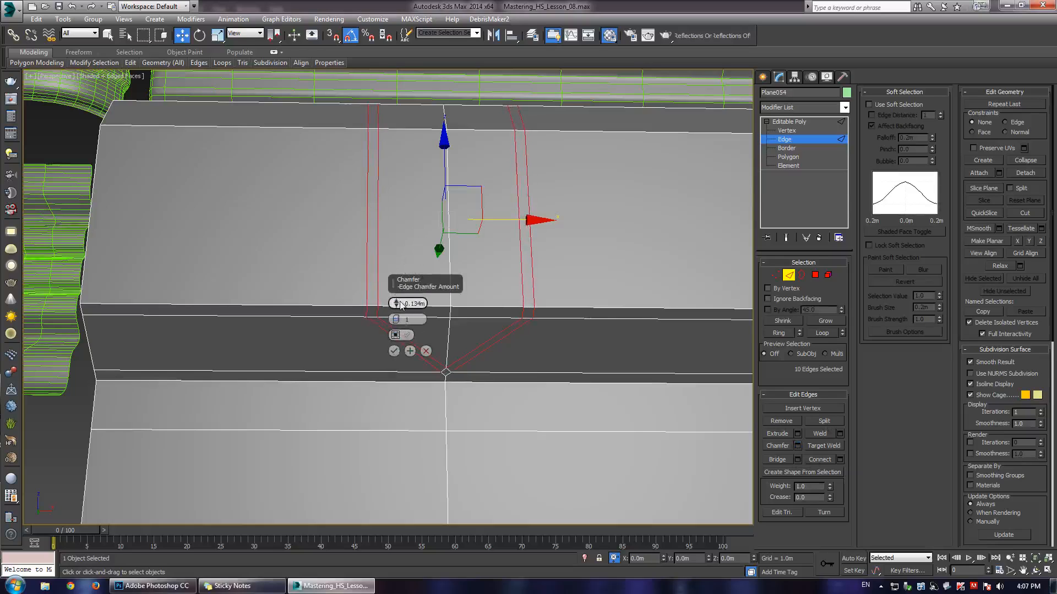
{"action": "left_click", "coordinate": [394, 351]}
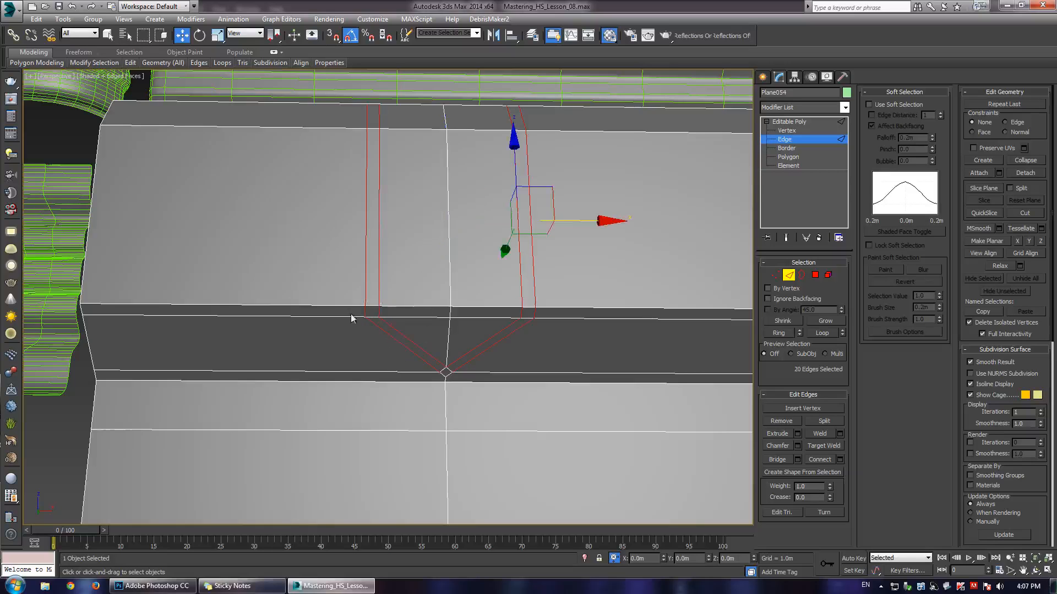
{"action": "scroll", "coordinate": [324, 278], "scroll_direction": "down", "scroll_amount": 3}
{"action": "middle_click_drag", "start_coordinate": [349, 252], "coordinate": [389, 288]}
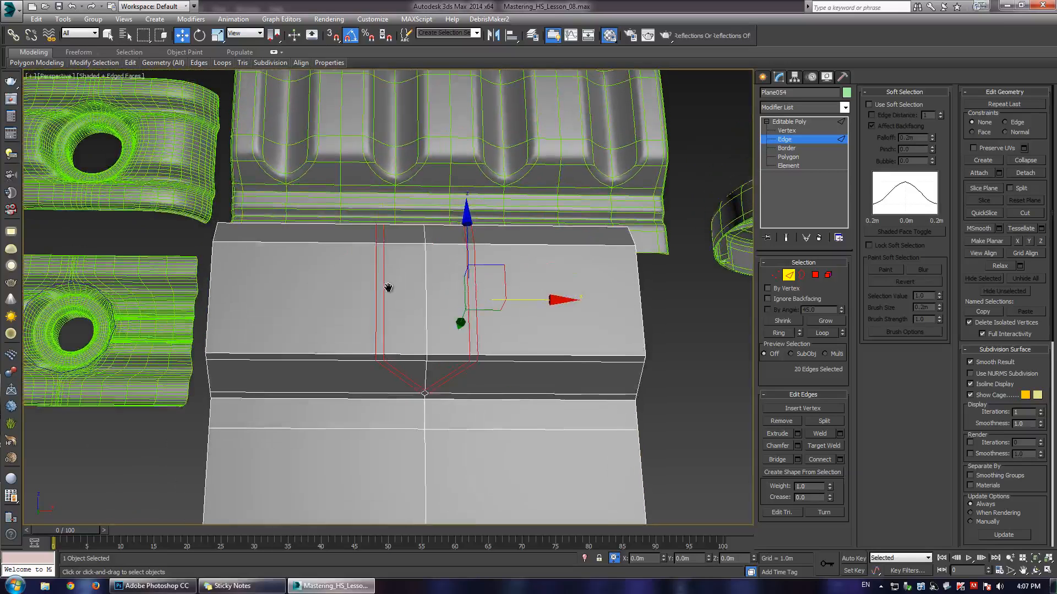
- Weld the three chamfer vertices at the tip of the V into a single vertex
{"action": "key", "text": "F4"}
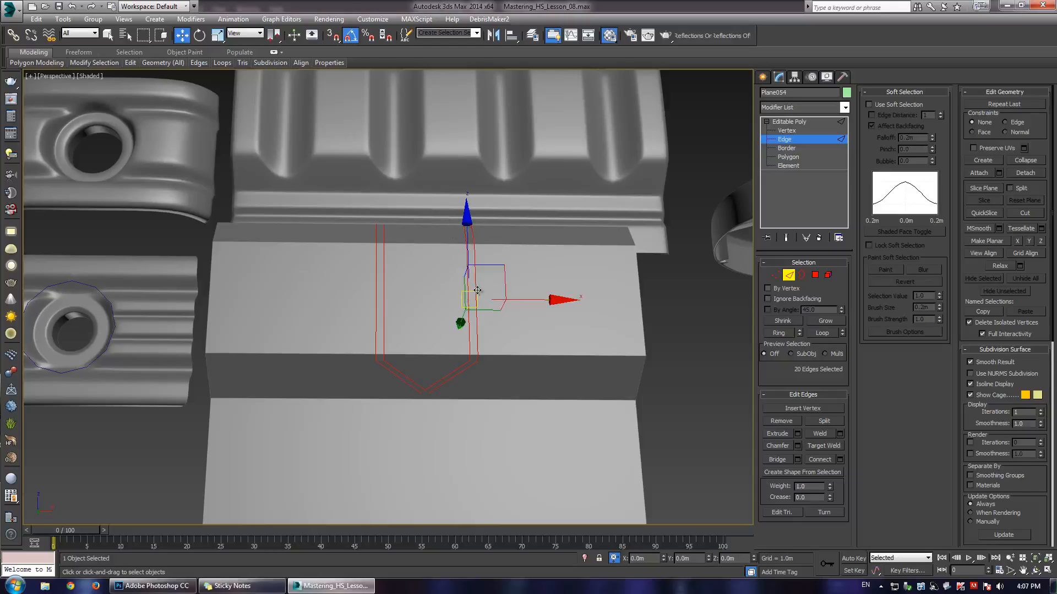
{"action": "key", "text": "F4"}
{"action": "scroll", "coordinate": [460, 319], "scroll_direction": "up", "scroll_amount": 6}
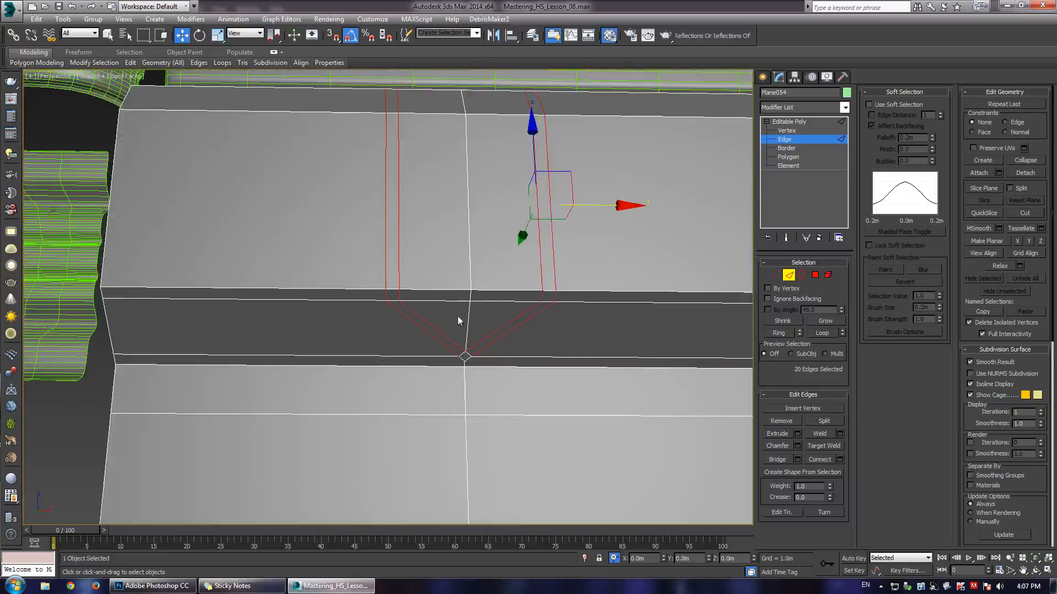
{"action": "key", "text": "1"}
{"action": "left_click_drag", "start_coordinate": [437, 345], "coordinate": [482, 362]}
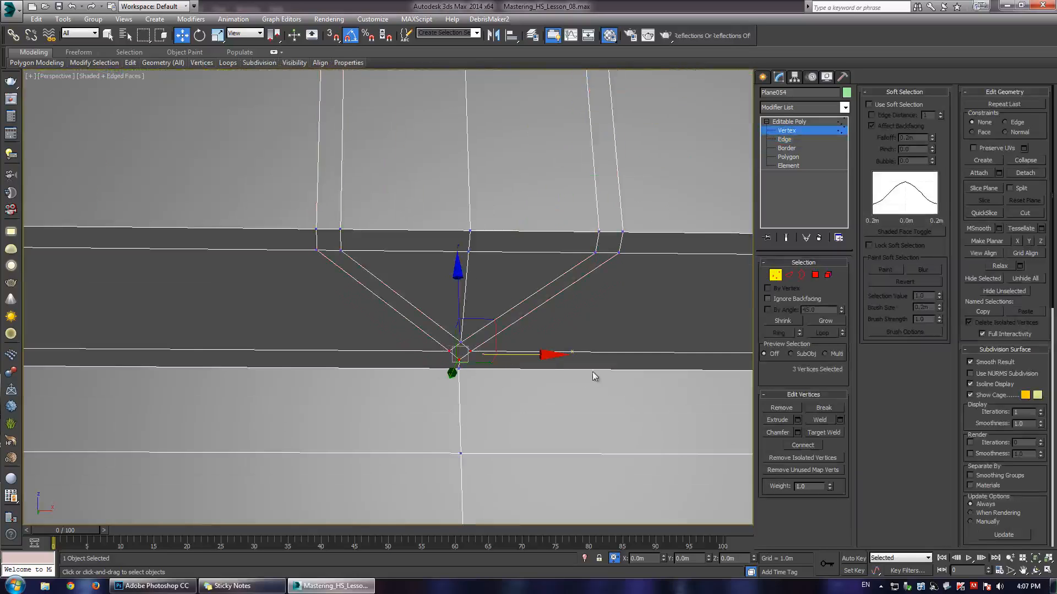
{"action": "left_click", "coordinate": [840, 420]}
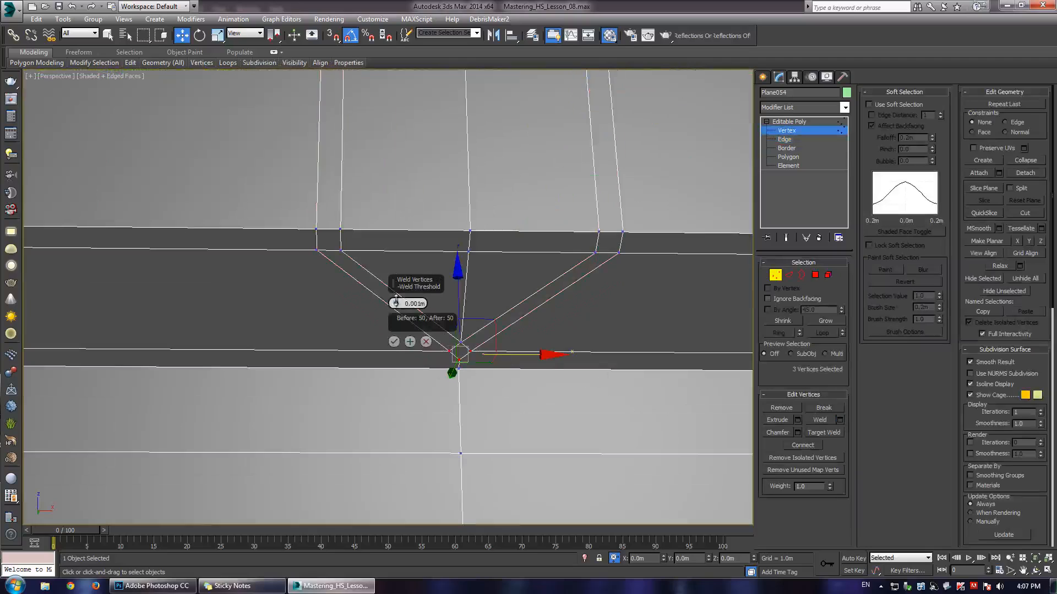
{"action": "left_click", "coordinate": [394, 342]}
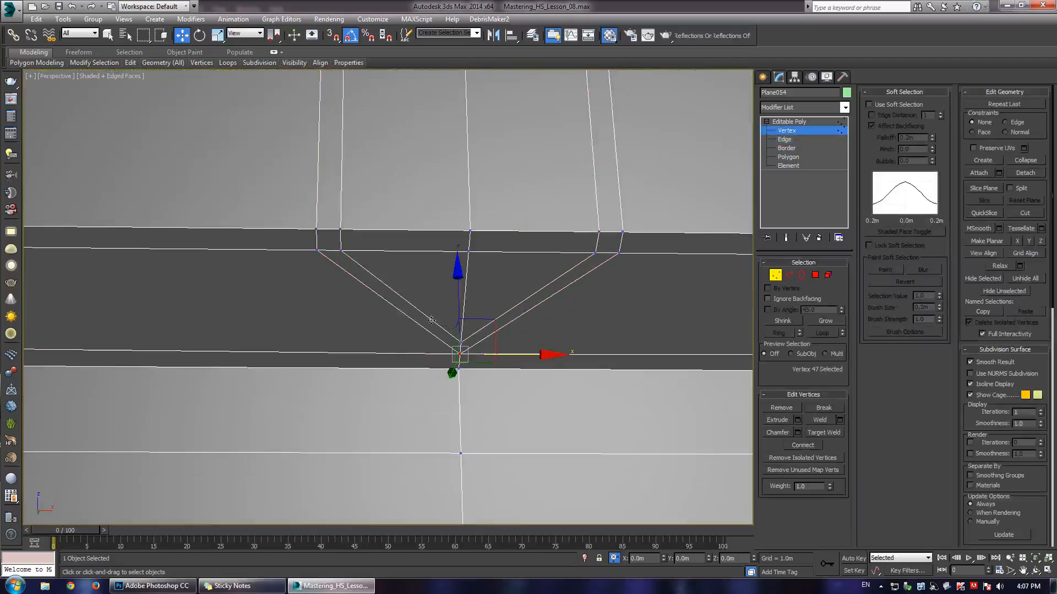
{"action": "left_click", "coordinate": [529, 274]}
{"action": "scroll", "coordinate": [528, 274], "scroll_direction": "down", "scroll_amount": 5}
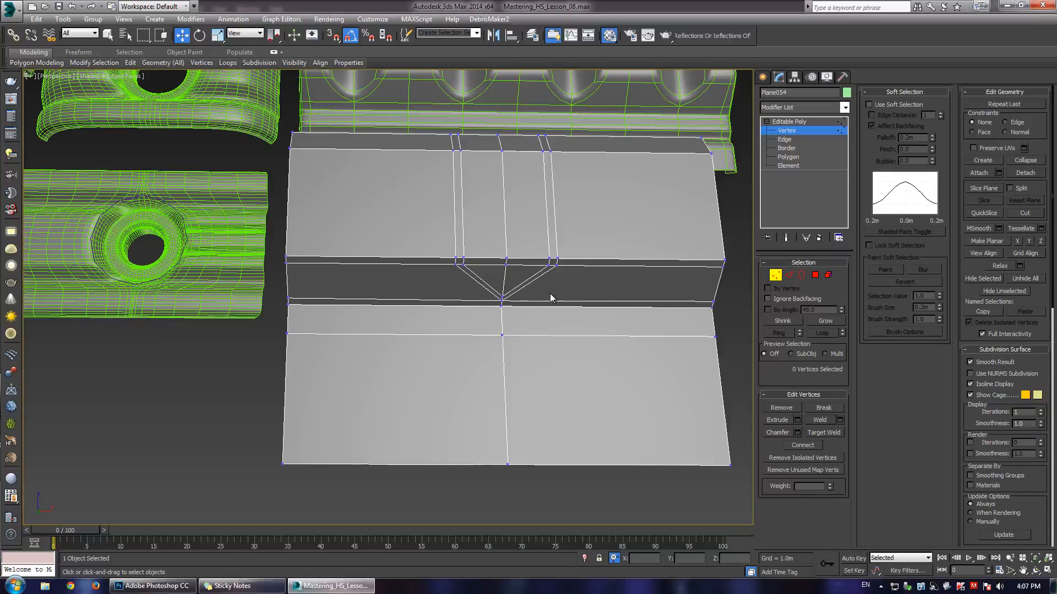
- Target-weld the central vertex of the slanted strip's upper support loop to the ridge vertex above it, and remove the two short angled edges
{"action": "scroll", "coordinate": [500, 310], "scroll_direction": "up", "scroll_amount": 3}
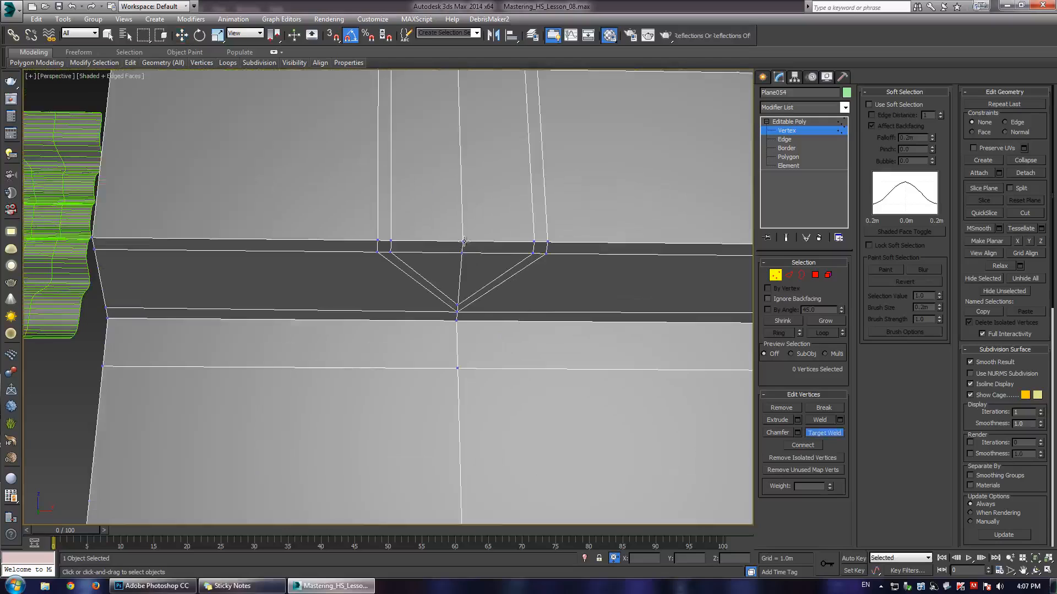
{"action": "right_click", "coordinate": [469, 269]}
{"action": "key", "text": "2"}
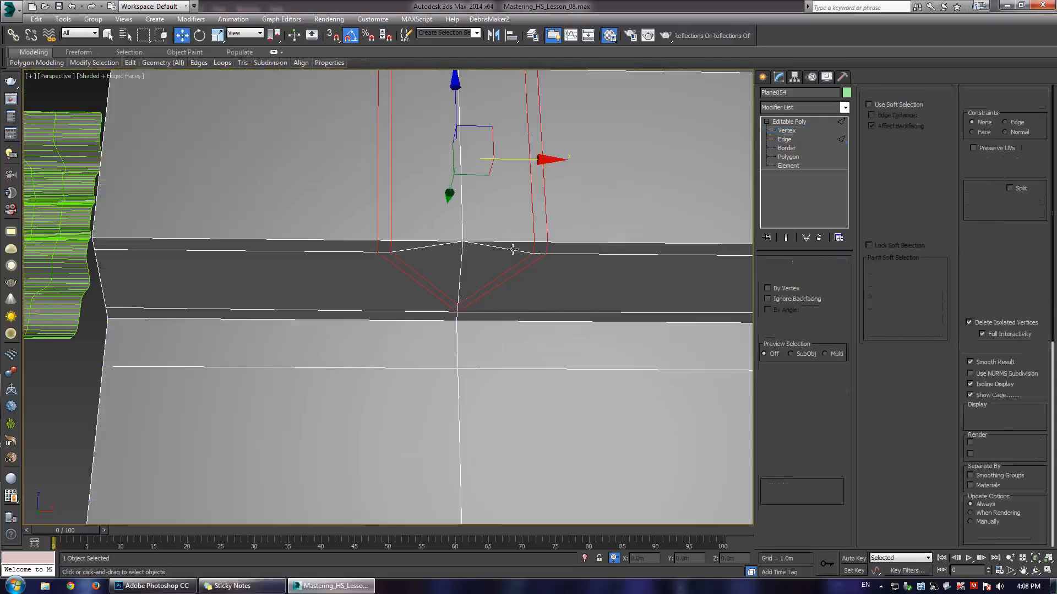
{"action": "left_click", "coordinate": [511, 249]}
{"action": "left_click", "coordinate": [419, 250], "text": "ctrl"}
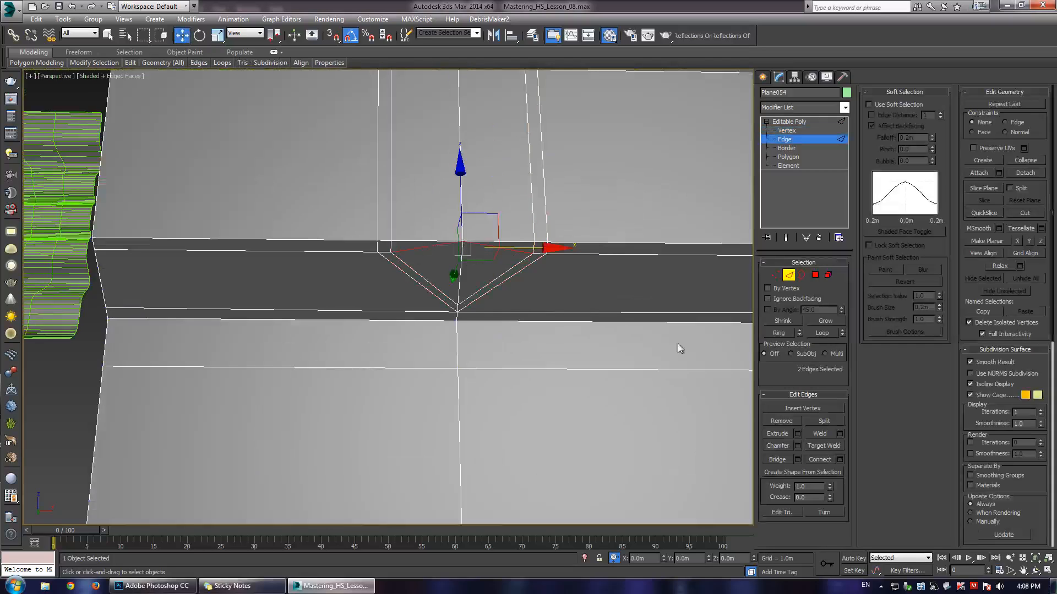
{"action": "left_click", "coordinate": [778, 423]}
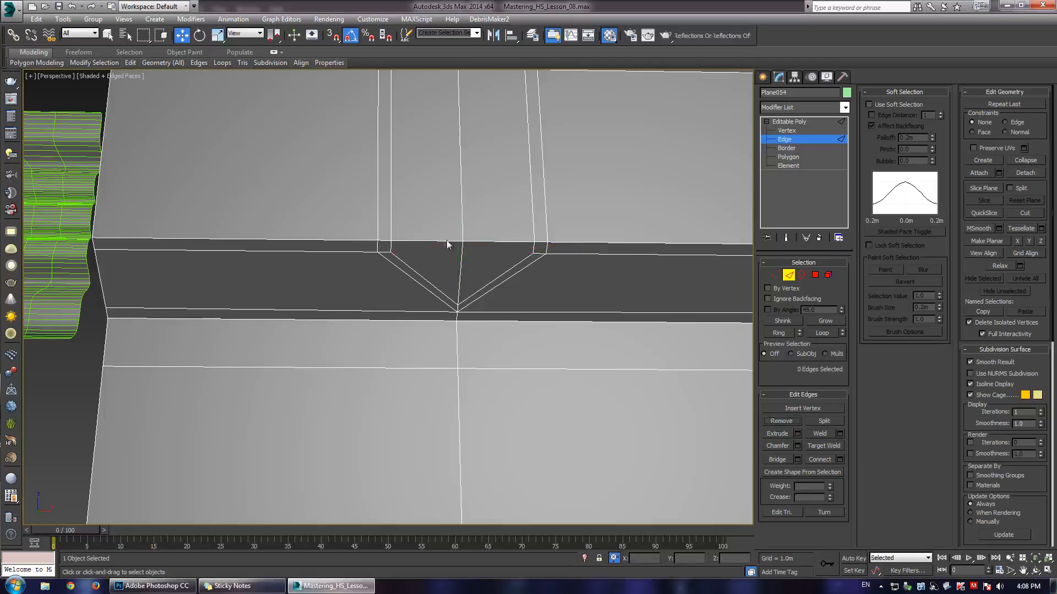
- Move the three central vertices above the V's tip back into the panel to recess the flute's centre line
{"action": "scroll", "coordinate": [361, 234], "scroll_direction": "down", "scroll_amount": 4}
{"action": "middle_click_drag", "start_coordinate": [361, 234], "coordinate": [389, 182], "text": "alt"}
{"action": "scroll", "coordinate": [400, 270], "scroll_direction": "up", "scroll_amount": 3}
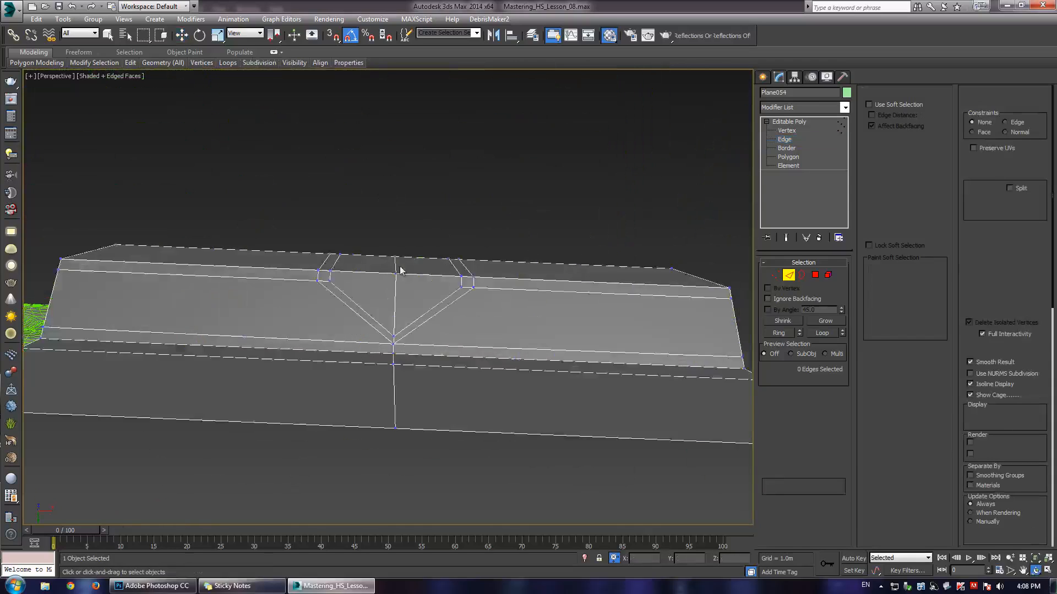
{"action": "key", "text": "1"}
{"action": "left_click_drag", "start_coordinate": [385, 251], "coordinate": [415, 300]}
{"action": "key", "text": "w"}
{"action": "left_click_drag", "start_coordinate": [390, 341], "coordinate": [412, 315]}
{"action": "middle_click_drag", "start_coordinate": [412, 315], "coordinate": [352, 281], "text": "alt"}
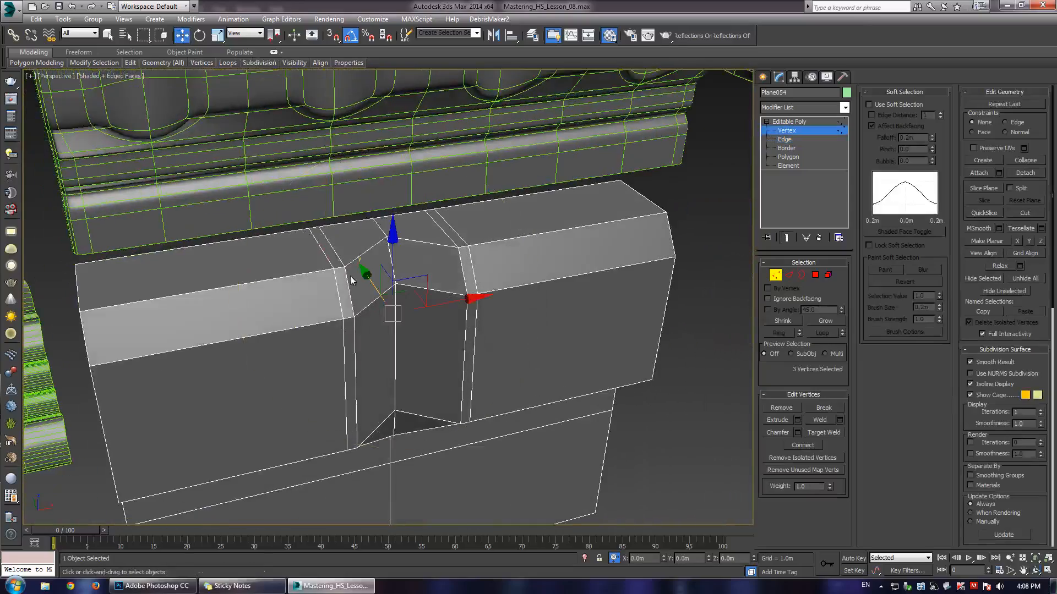
- Connect the ring of short edges across the upper slanted strip to add a support loop along its ridge
{"action": "key", "text": "2"}
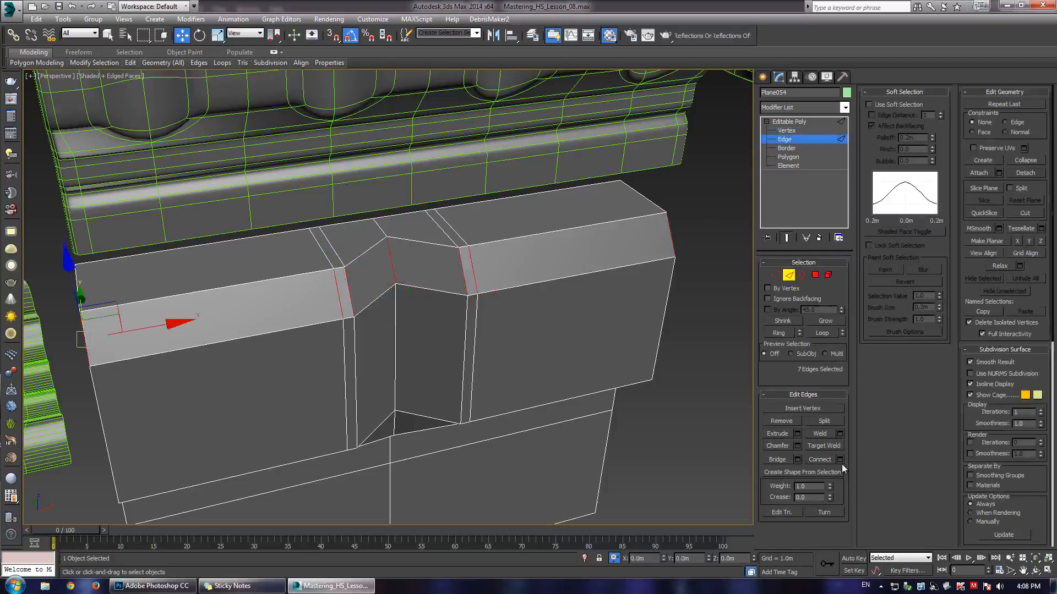
{"action": "left_click", "coordinate": [839, 459]}
{"action": "left_click", "coordinate": [394, 351]}
{"action": "middle_click_drag", "start_coordinate": [393, 353], "coordinate": [406, 271], "text": "alt"}
{"action": "key", "text": "w"}
{"action": "key", "text": "ctrl+z"}
- Add a TurboSmooth modifier to the strip, raise its iterations and enable Isoline Display
{"action": "left_click", "coordinate": [825, 139]}
{"action": "left_click", "coordinate": [845, 107]}
{"action": "scroll", "coordinate": [809, 330], "scroll_direction": "down", "scroll_amount": 20}
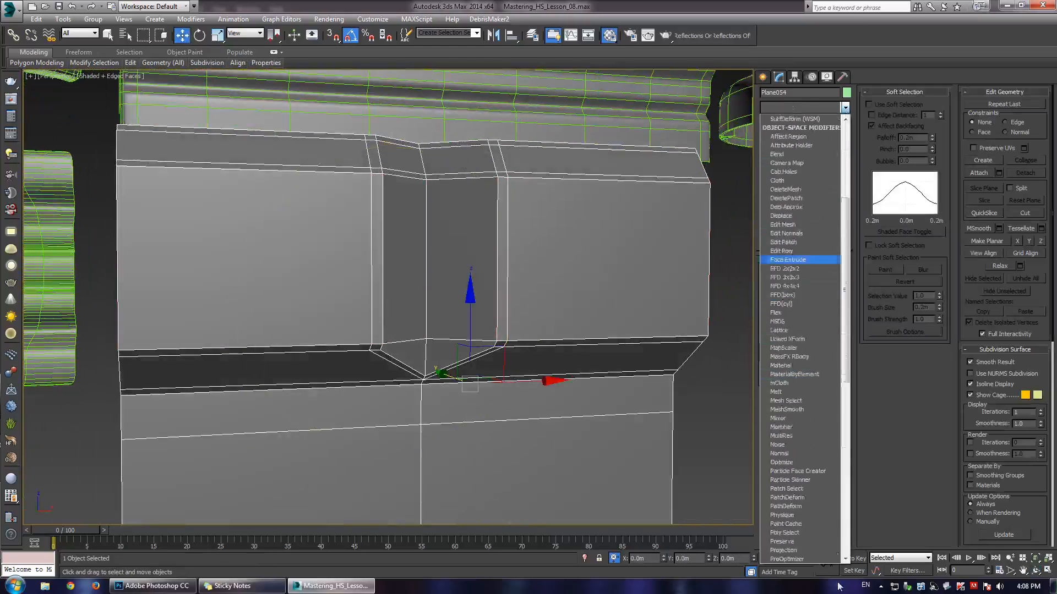
{"action": "left_click", "coordinate": [801, 401]}
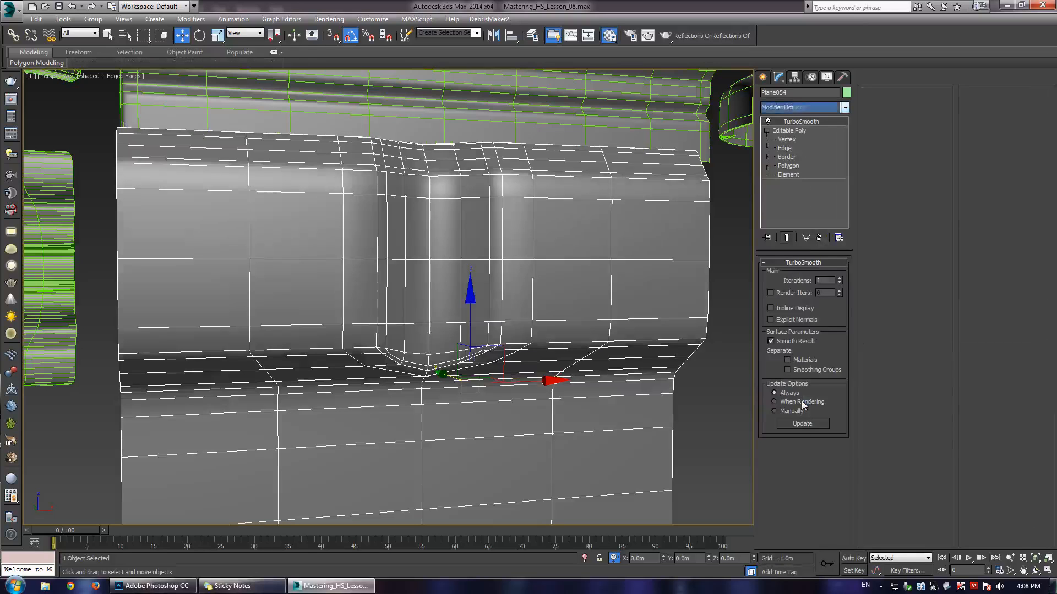
{"action": "left_click", "coordinate": [839, 277]}
{"action": "left_click", "coordinate": [788, 310]}
{"action": "left_click", "coordinate": [707, 371]}
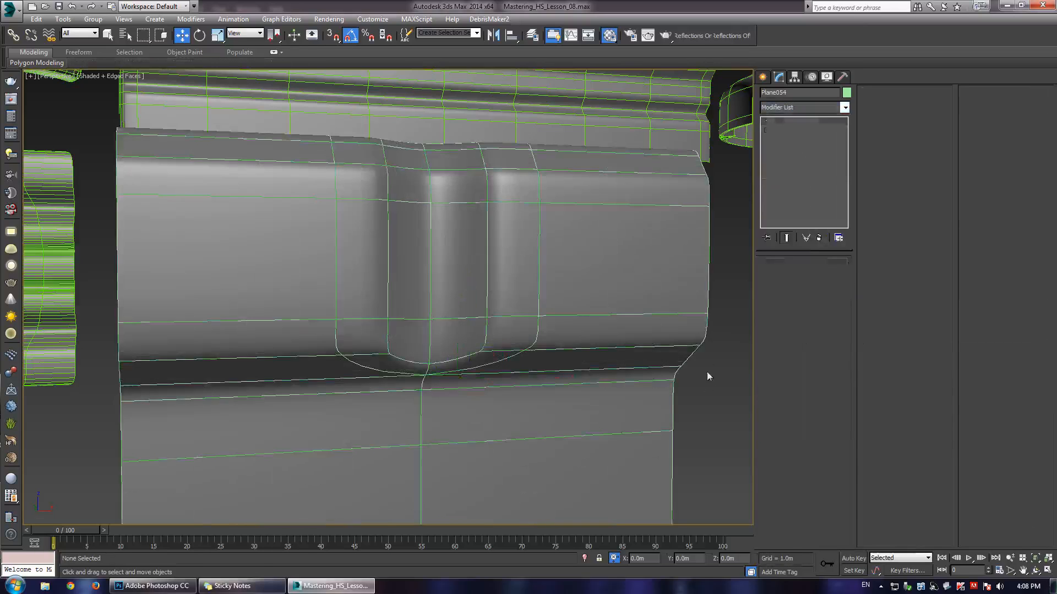
- Examine the smoothed flute and its V-shaped end in plain shading without edges
{"action": "key", "text": "F4"}
{"action": "scroll", "coordinate": [476, 299], "scroll_direction": "down", "scroll_amount": 4}
{"action": "middle_click_drag", "start_coordinate": [476, 300], "coordinate": [534, 308]}
{"action": "scroll", "coordinate": [534, 308], "scroll_direction": "down", "scroll_amount": 3}
{"action": "middle_click_drag", "start_coordinate": [446, 314], "coordinate": [403, 260], "text": "alt"}
{"action": "left_click", "coordinate": [403, 260]}
{"action": "key", "text": "F4"}
- Select the vertices along the strip's two outer side borders and scale them inward along X to narrow the strip around the flute
{"action": "left_click", "coordinate": [786, 140]}
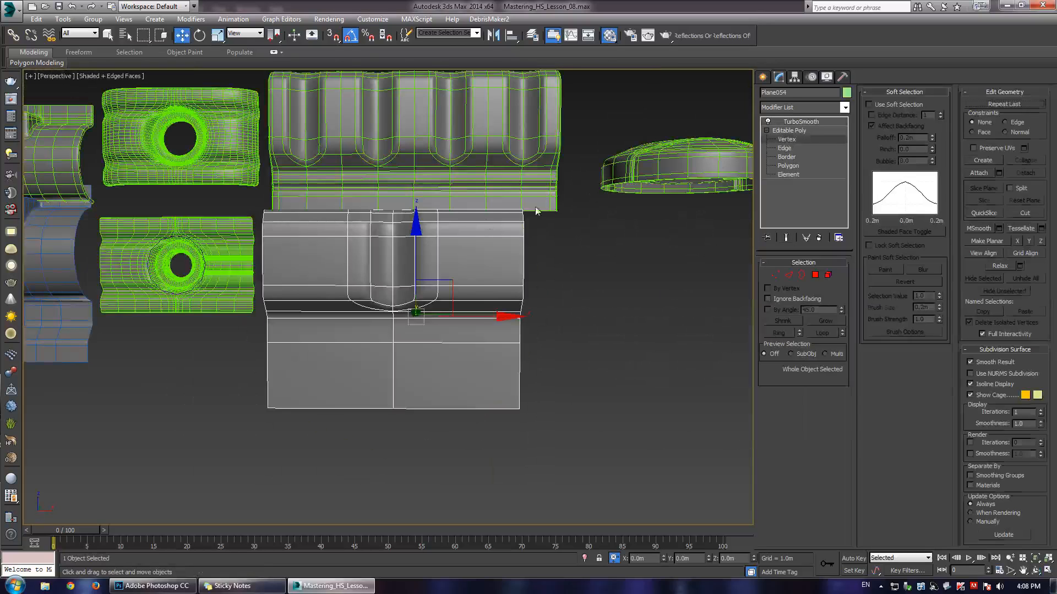
{"action": "left_click_drag", "start_coordinate": [317, 416], "coordinate": [353, 519], "text": "ctrl"}
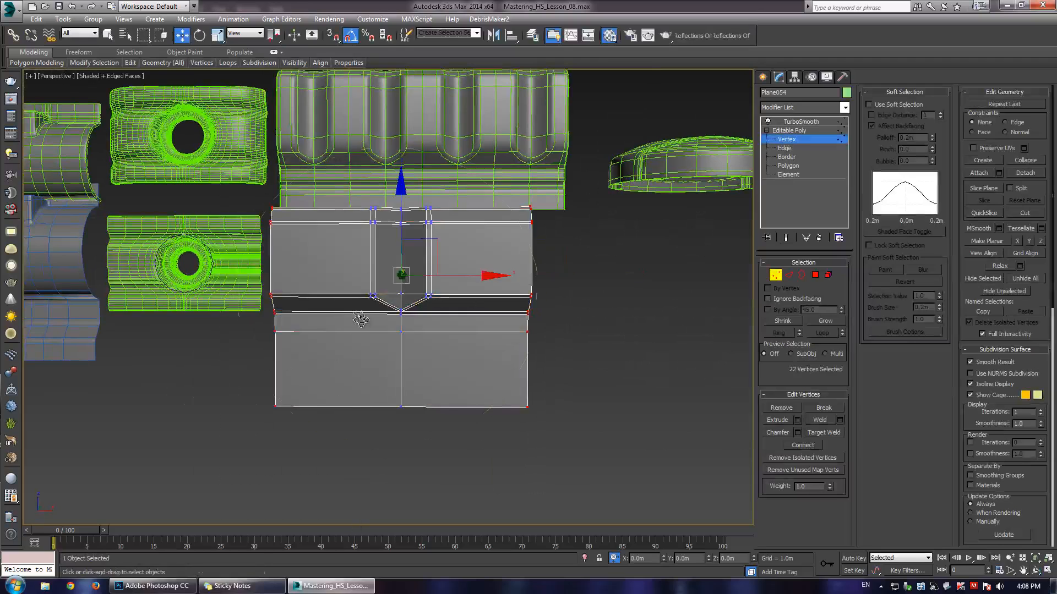
{"action": "middle_click_drag", "start_coordinate": [361, 318], "coordinate": [376, 313], "text": "alt"}
{"action": "key", "text": "r"}
{"action": "left_click_drag", "start_coordinate": [317, 281], "coordinate": [376, 291]}
{"action": "left_click", "coordinate": [786, 138]}
{"action": "scroll", "coordinate": [441, 275], "scroll_direction": "up", "scroll_amount": 3}
{"action": "middle_click_drag", "start_coordinate": [404, 279], "coordinate": [403, 256], "text": "alt"}
{"action": "key", "text": "1"}
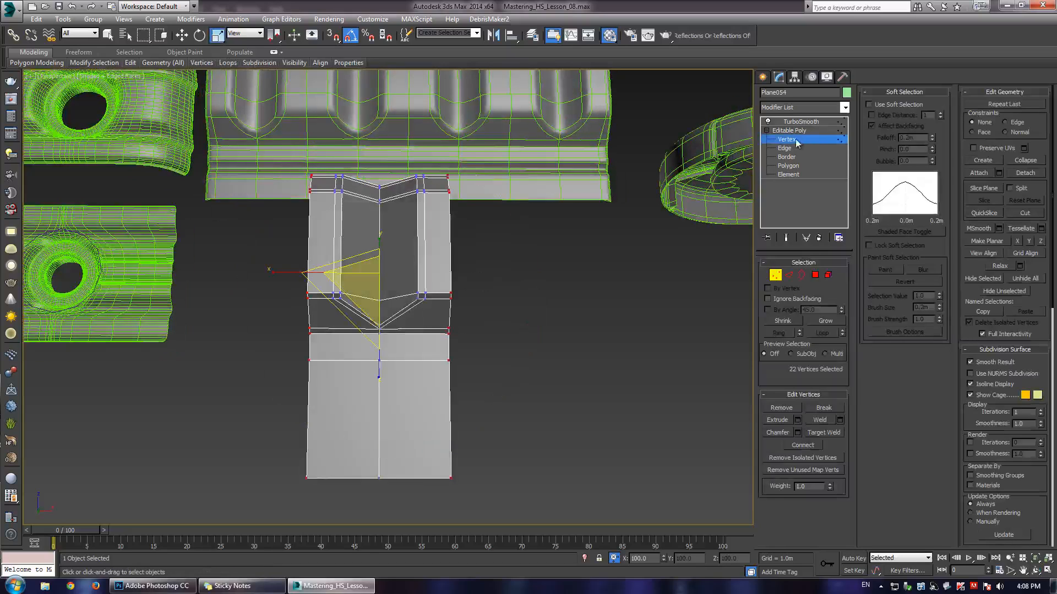
- Hide the grooved segment's TurboSmooth result and snap its pivot to a vertex on the segment's outer side edge
{"action": "left_click", "coordinate": [795, 139]}
{"action": "left_click", "coordinate": [794, 77]}
{"action": "left_click", "coordinate": [793, 147]}
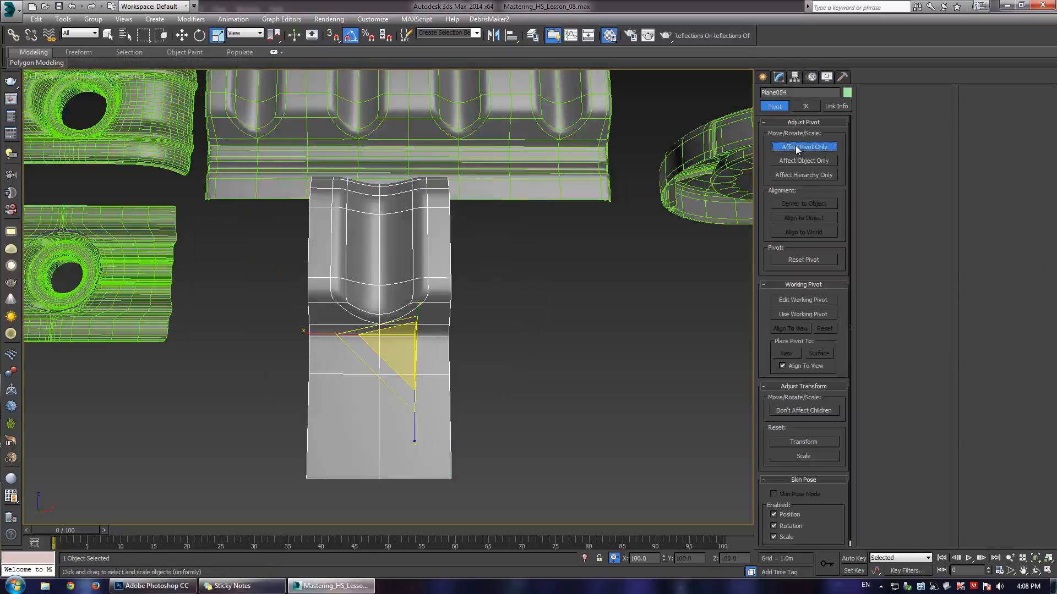
{"action": "key", "text": "w"}
{"action": "key", "text": "s"}
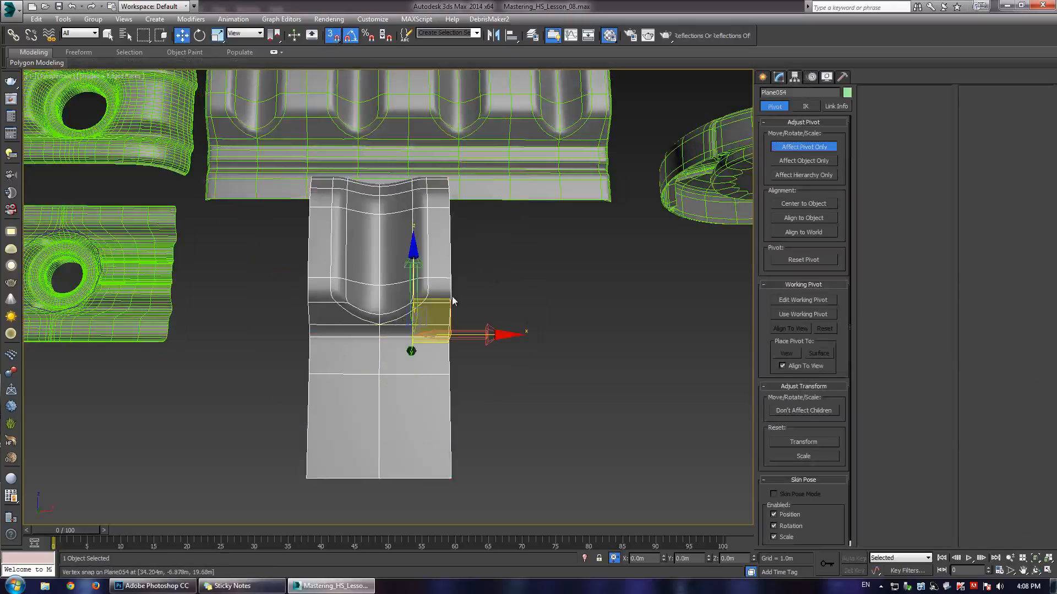
{"action": "left_click", "coordinate": [779, 77]}
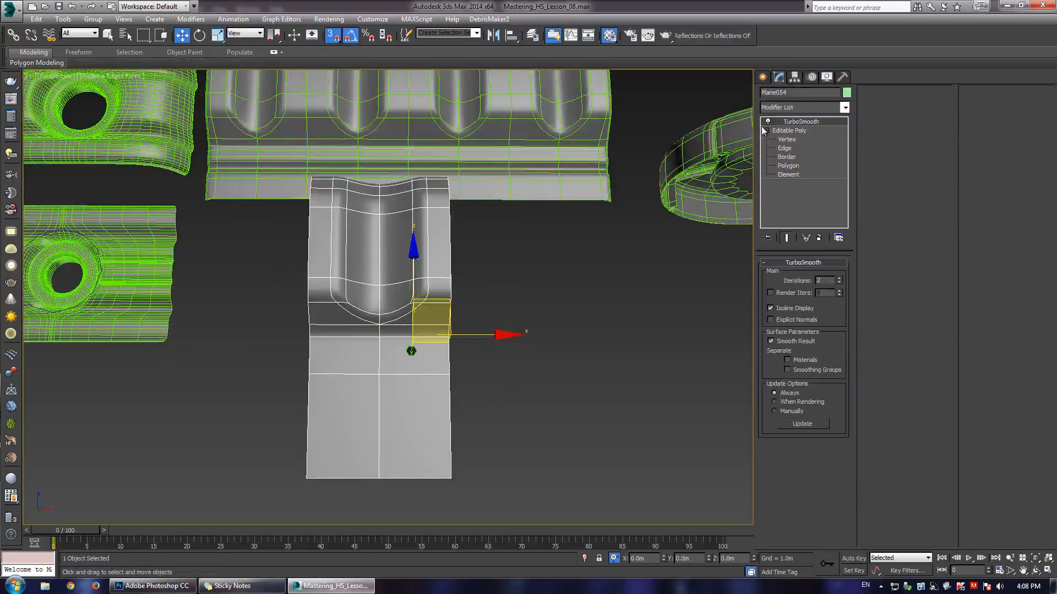
{"action": "left_click", "coordinate": [769, 121]}
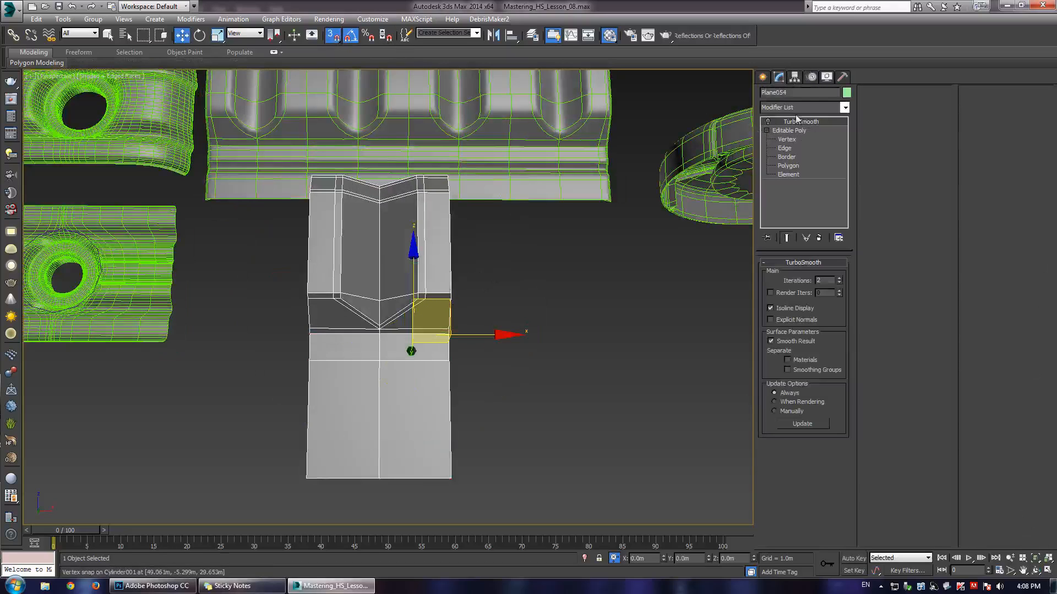
{"action": "left_click", "coordinate": [795, 76]}
{"action": "left_click", "coordinate": [798, 146]}
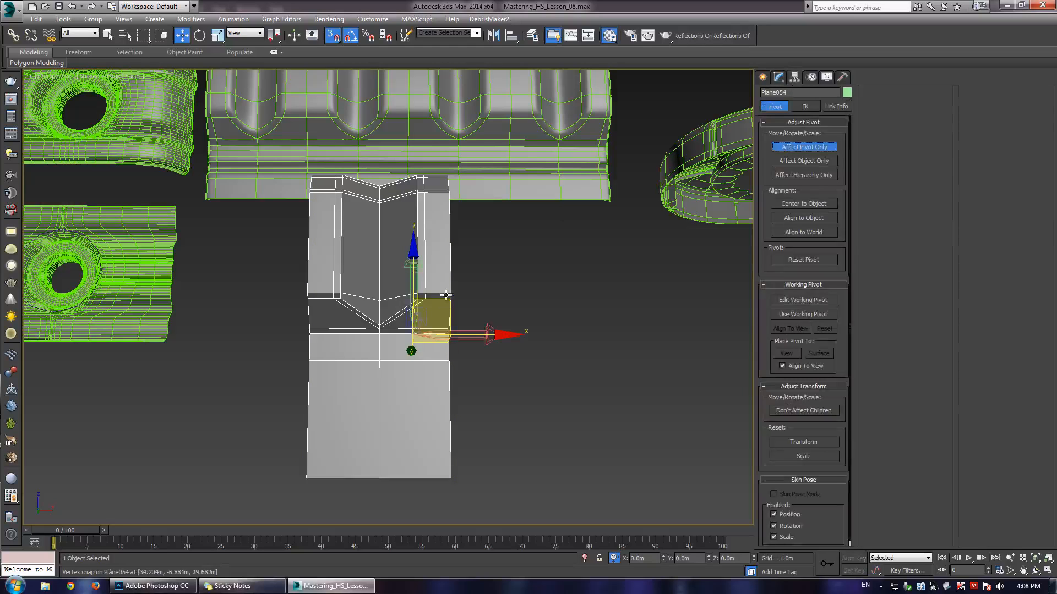
{"action": "left_click_drag", "start_coordinate": [442, 303], "coordinate": [449, 352]}
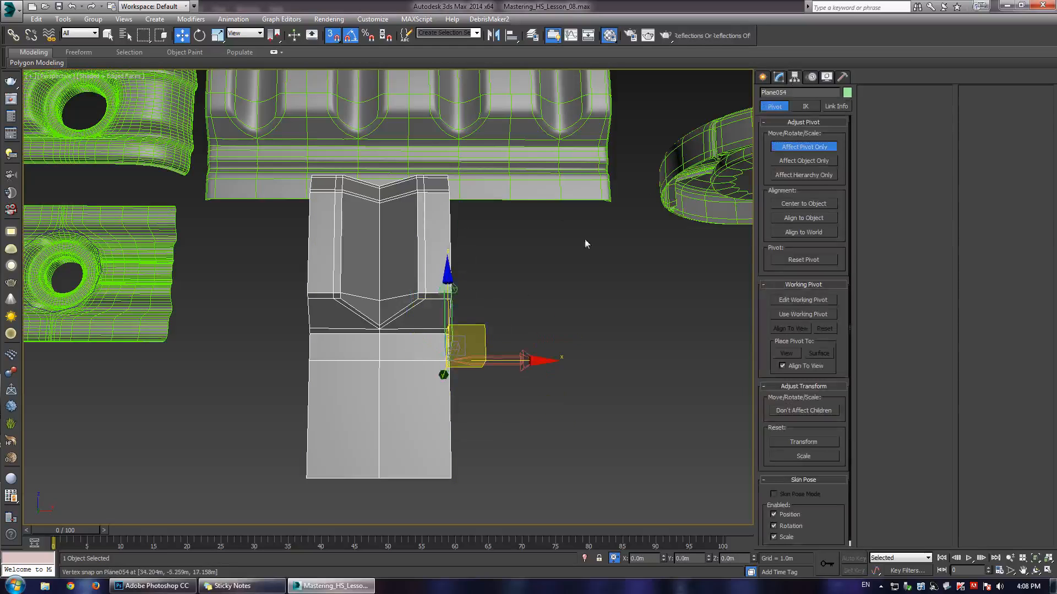
{"action": "left_click", "coordinate": [778, 79]}
- Clone the segment side by side along X with vertex snapping, making four independent copies
{"action": "middle_click_drag", "start_coordinate": [466, 279], "coordinate": [444, 344], "text": "alt"}
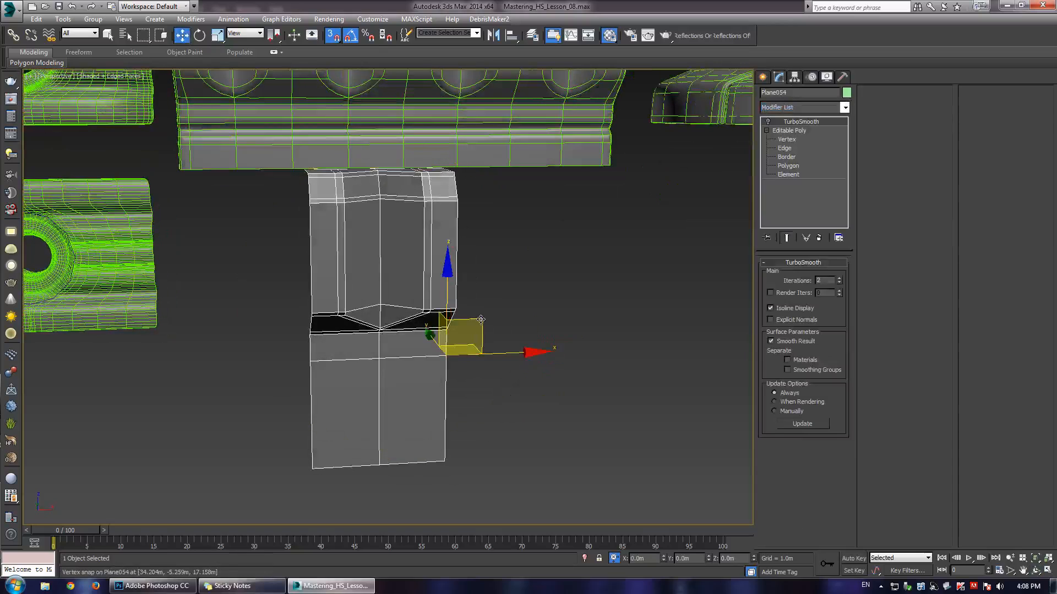
{"action": "left_click_drag", "start_coordinate": [476, 326], "coordinate": [306, 362], "text": "shift"}
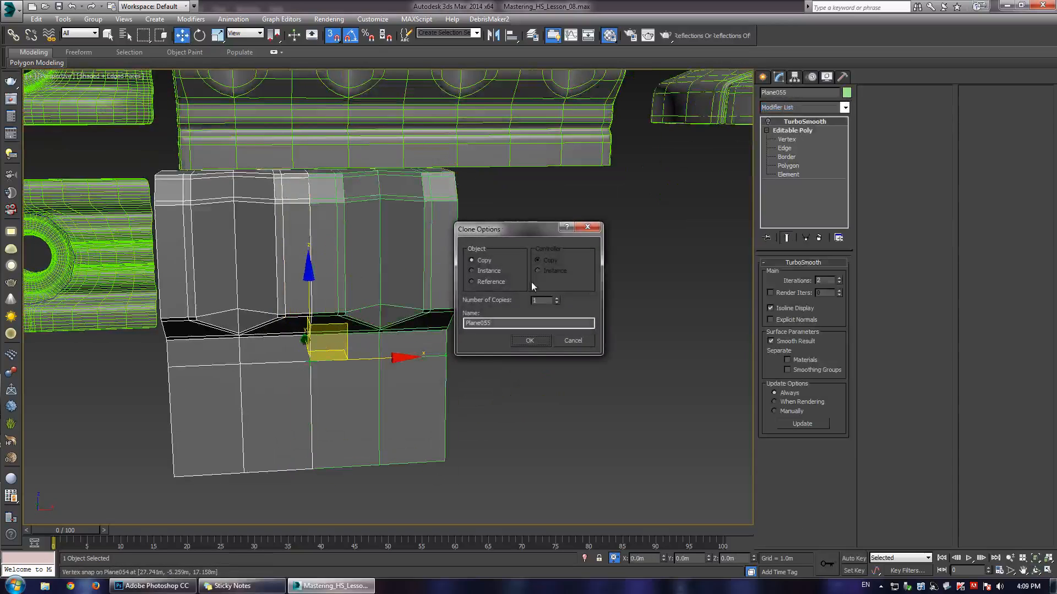
{"action": "left_click", "coordinate": [529, 341]}
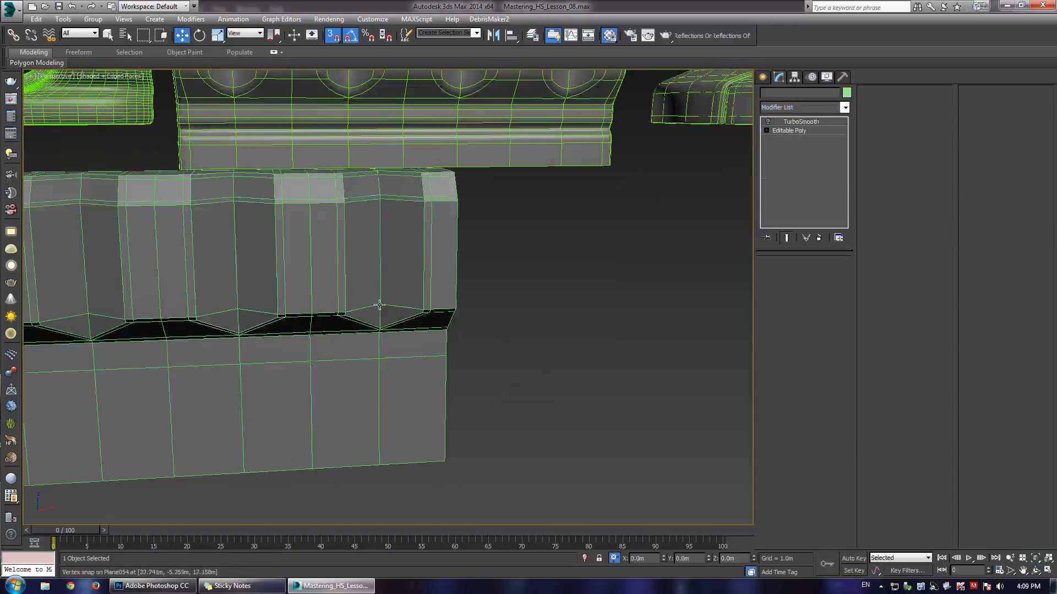
- Convert the last copy at the far end of the row to an Editable Poly
{"action": "scroll", "coordinate": [496, 271], "scroll_direction": "down", "scroll_amount": 3}
{"action": "scroll", "coordinate": [496, 271], "scroll_direction": "up", "scroll_amount": 3}
{"action": "right_click", "coordinate": [385, 153]}
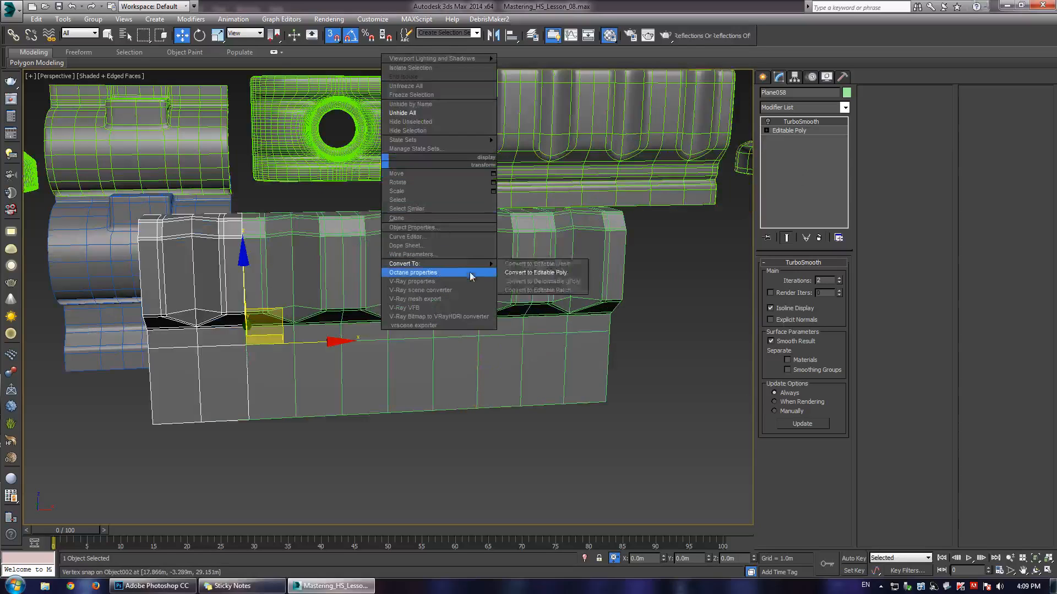
{"action": "left_click", "coordinate": [537, 270]}
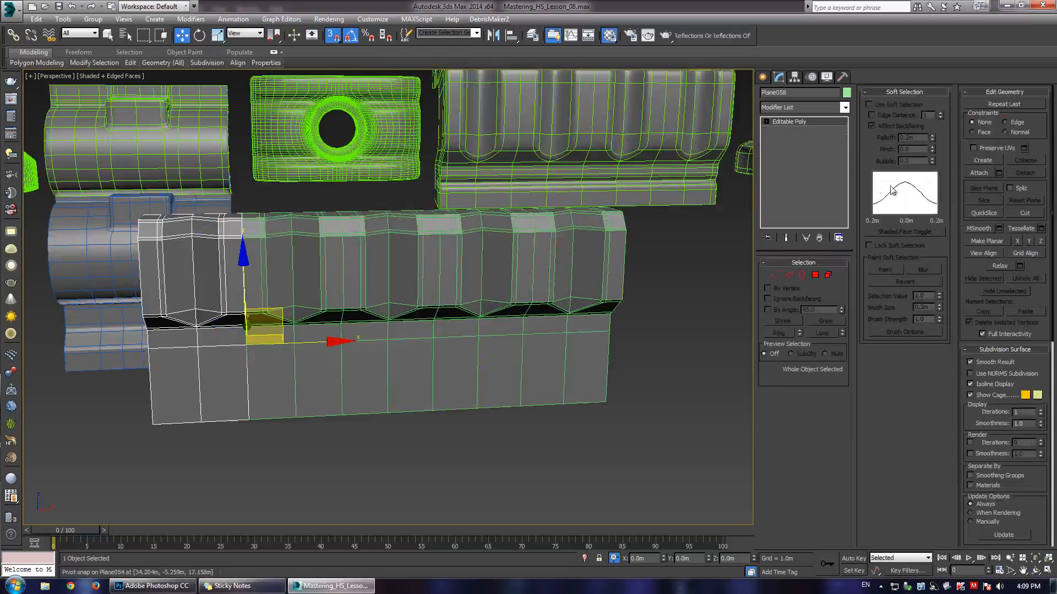
- Attach all the other segments of the row to the converted end segment, forming a single object
{"action": "left_click", "coordinate": [975, 173]}
{"action": "left_click", "coordinate": [300, 363]}
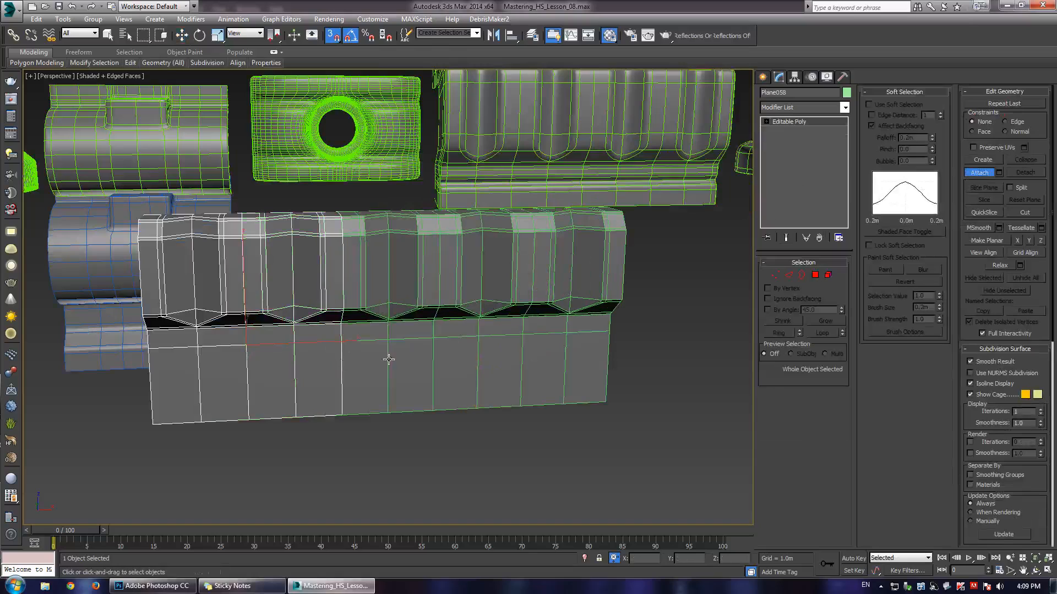
{"action": "left_click", "coordinate": [403, 356]}
{"action": "left_click", "coordinate": [524, 345]}
{"action": "key", "text": "w"}
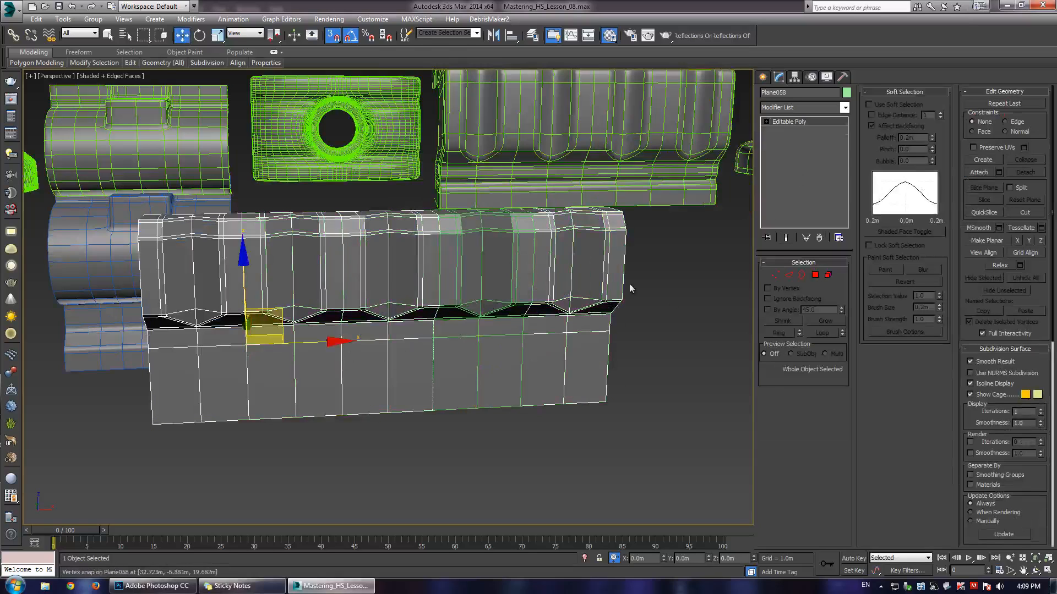
{"action": "left_click", "coordinate": [479, 326]}
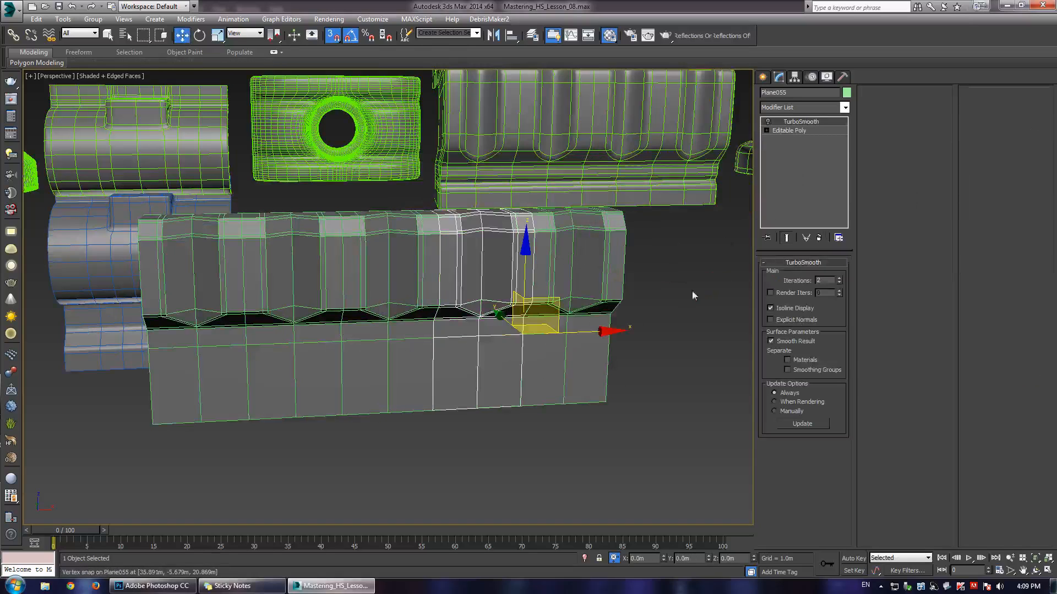
{"action": "left_click", "coordinate": [581, 357]}
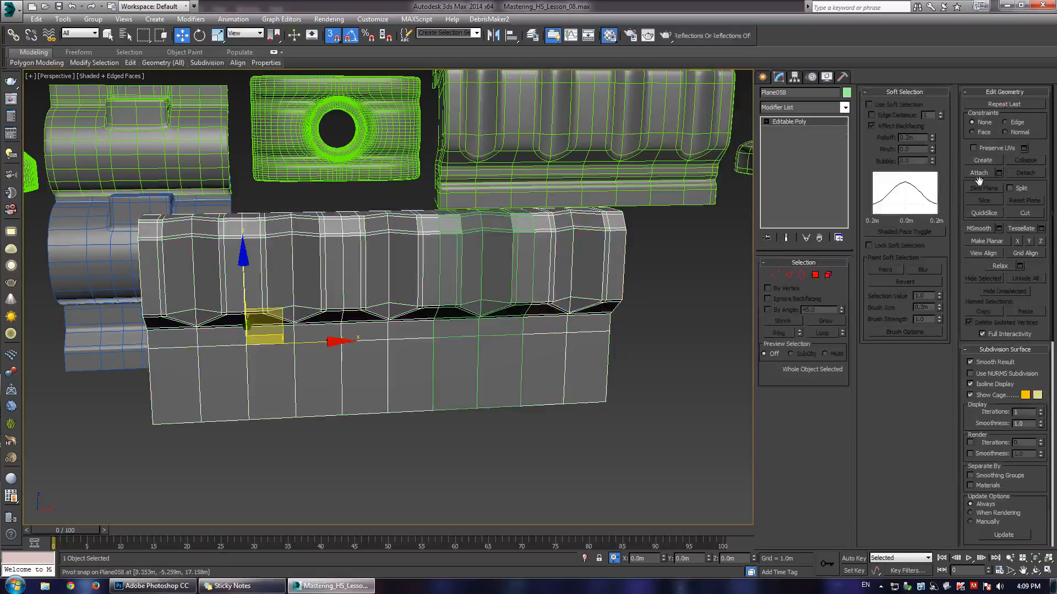
{"action": "left_click", "coordinate": [979, 175]}
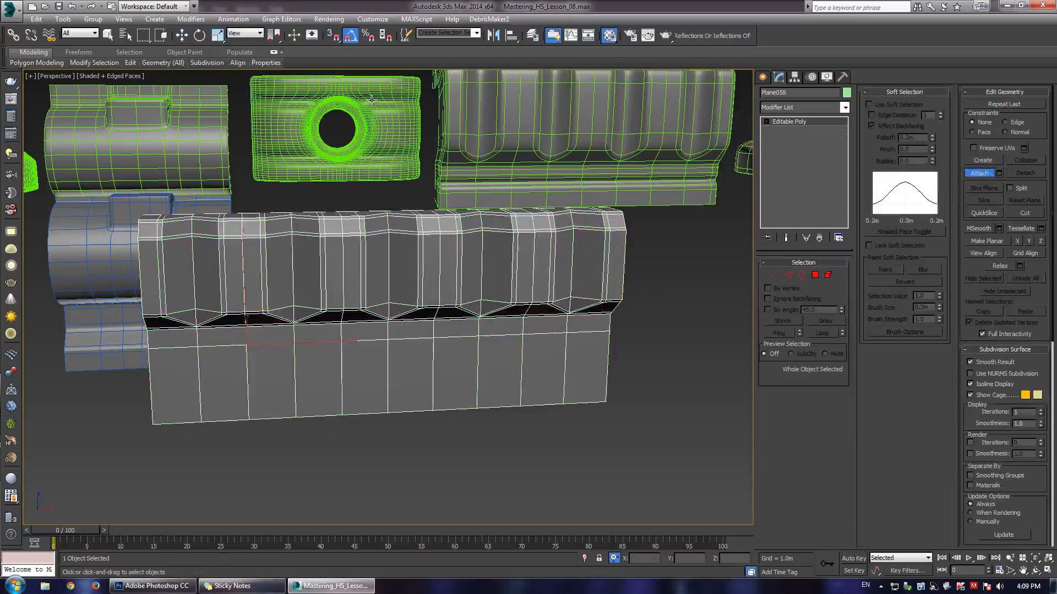
{"action": "key", "text": "w"}
- Isolate the merged strip from the rest of the scene
{"action": "right_click", "coordinate": [462, 247]}
{"action": "left_click", "coordinate": [485, 211]}
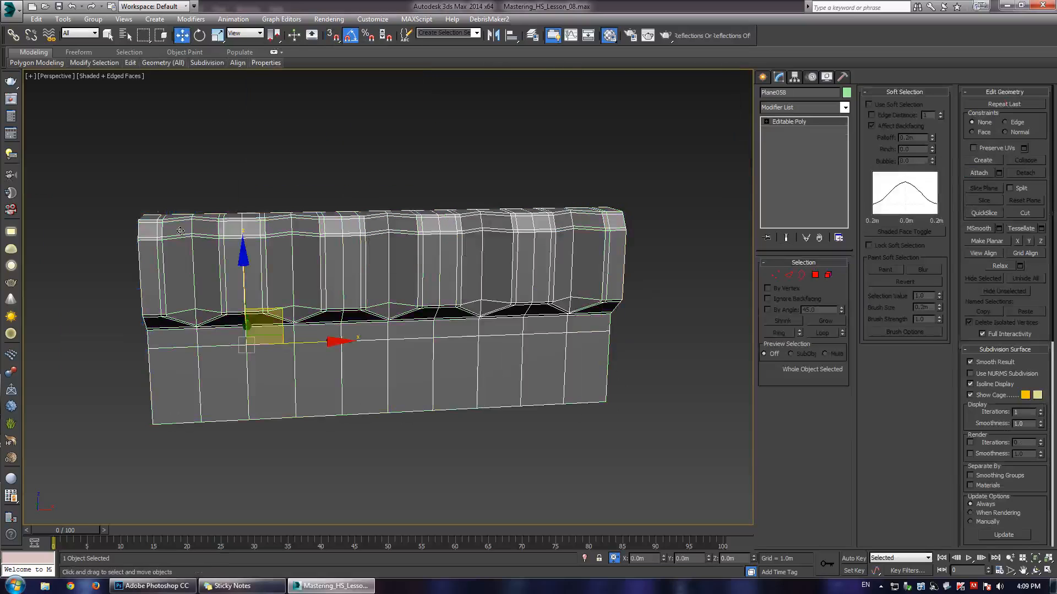
{"action": "middle_click_drag", "start_coordinate": [279, 270], "coordinate": [318, 243]}
- Select all open borders of the merged strip and convert that selection to vertices
{"action": "key", "text": "3"}
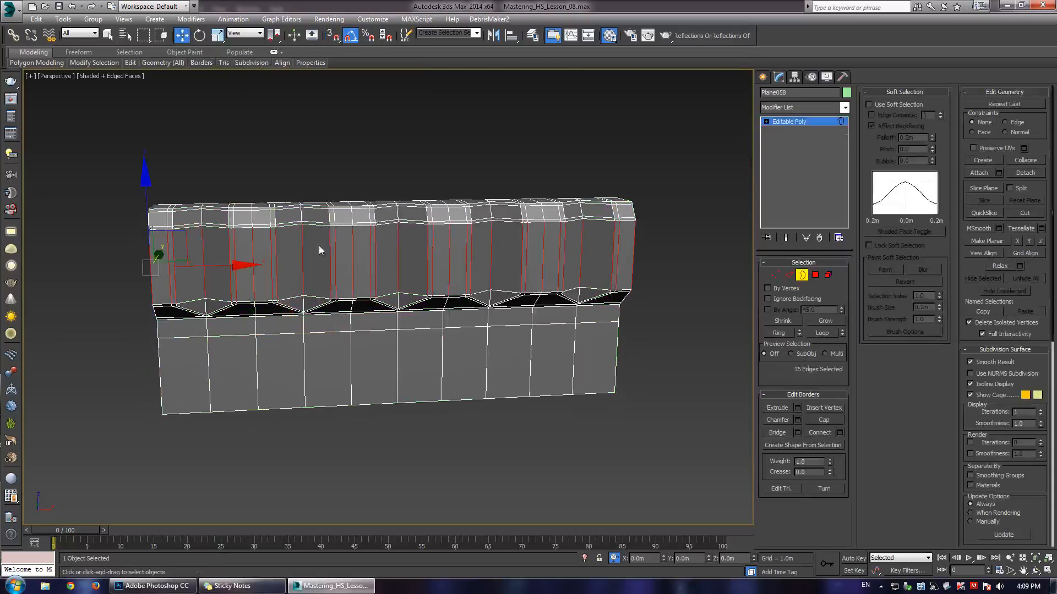
{"action": "key", "text": "1"}
{"action": "left_click_drag", "start_coordinate": [286, 158], "coordinate": [333, 333]}
{"action": "key", "text": "3"}
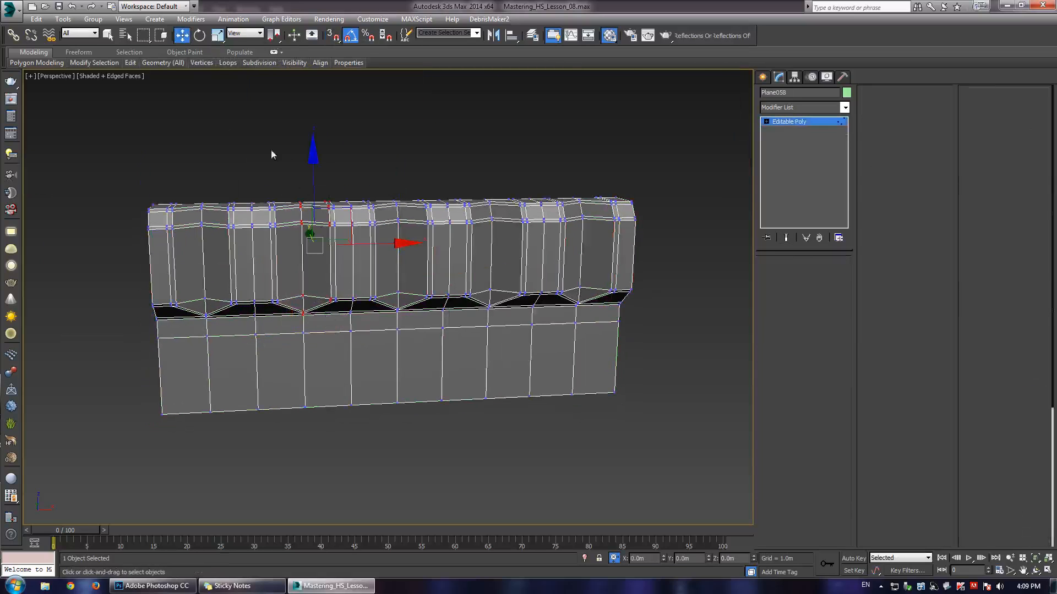
{"action": "key", "text": "ctrl+a"}
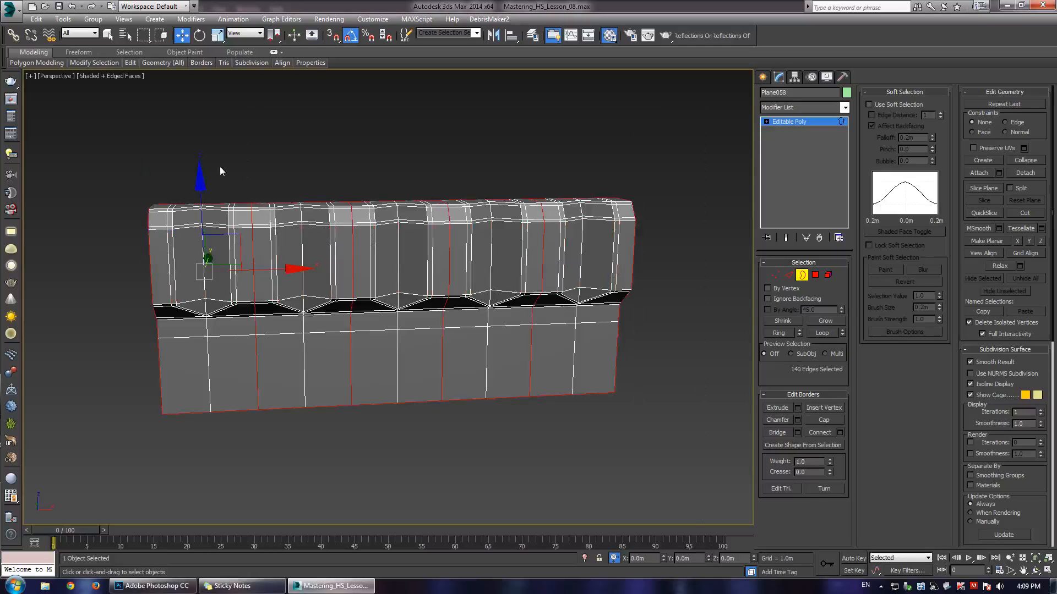
{"action": "scroll", "coordinate": [374, 225], "scroll_direction": "up", "scroll_amount": 5}
{"action": "right_click", "coordinate": [388, 228]}
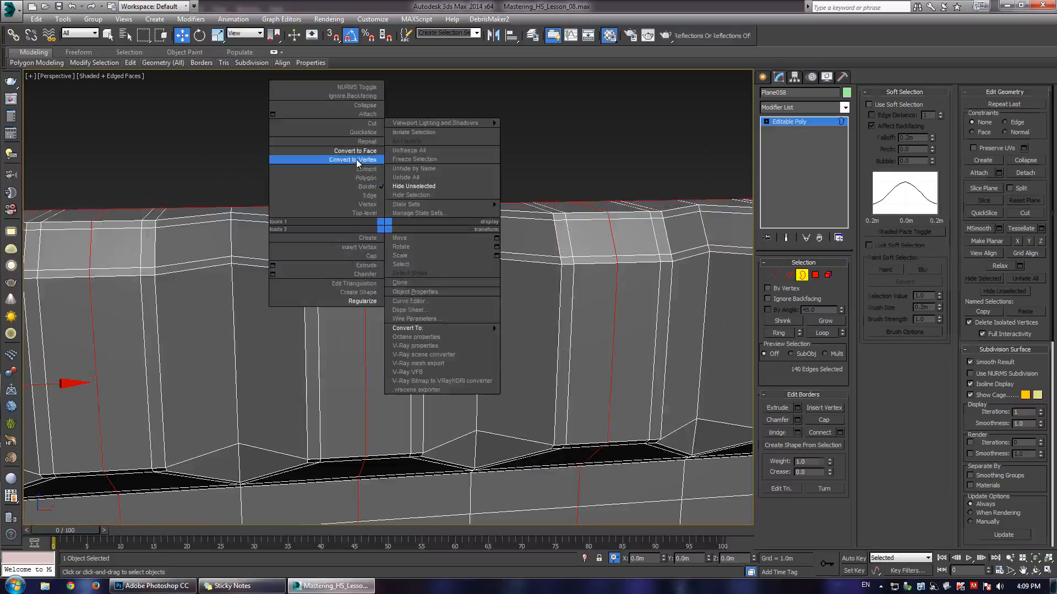
{"action": "left_click", "coordinate": [330, 160]}
- Examine the selected seam vertices along the joints between the strip's segments
{"action": "left_click_drag", "start_coordinate": [345, 277], "coordinate": [347, 250]}
{"action": "key", "text": "w"}
{"action": "scroll", "coordinate": [347, 250], "scroll_direction": "up", "scroll_amount": 3}
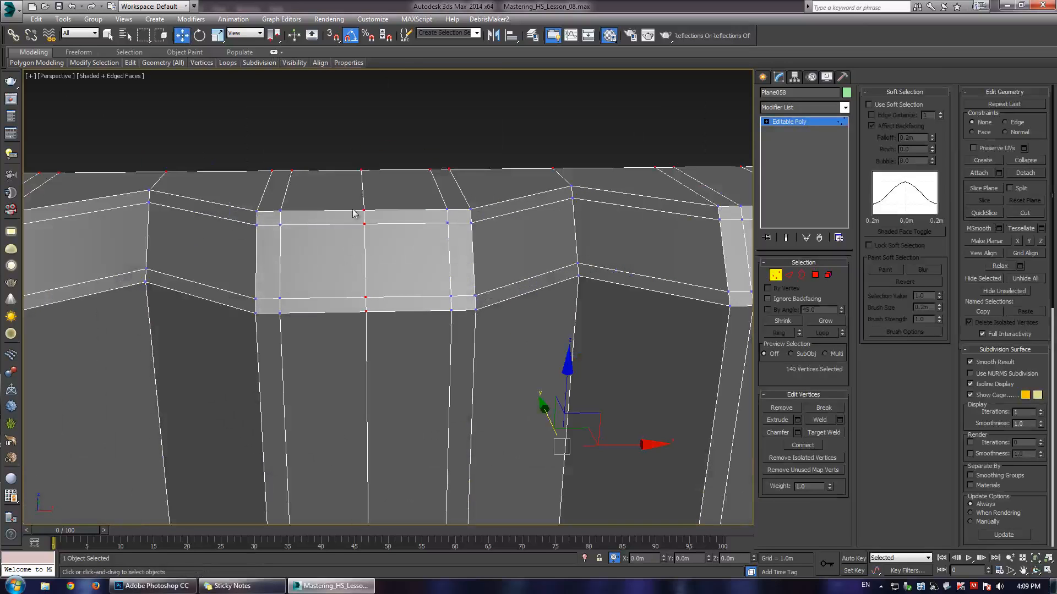
{"action": "scroll", "coordinate": [444, 326], "scroll_direction": "down", "scroll_amount": 5}
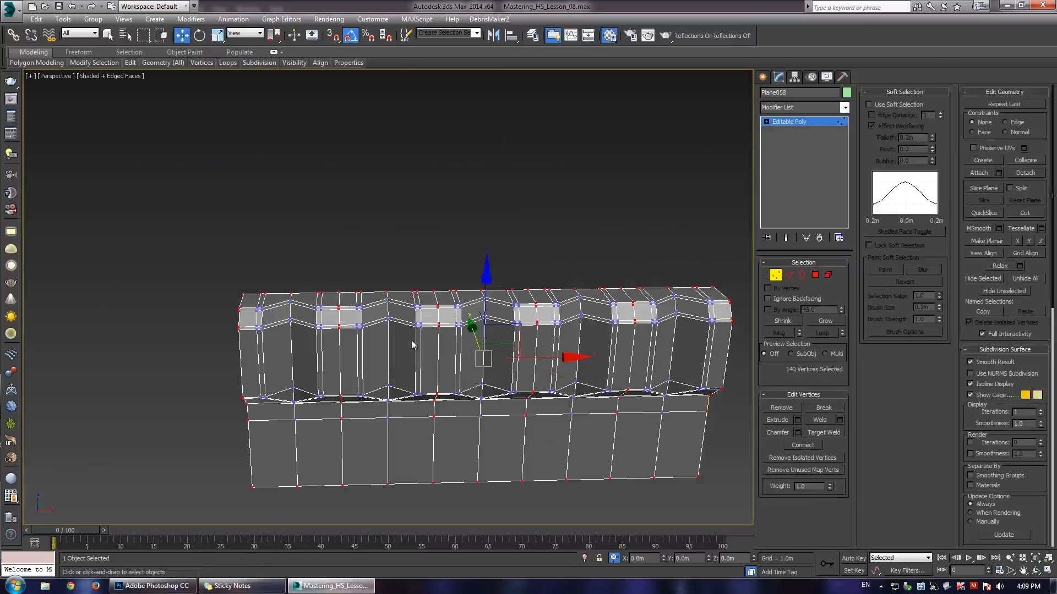
{"action": "scroll", "coordinate": [435, 316], "scroll_direction": "up", "scroll_amount": 5}
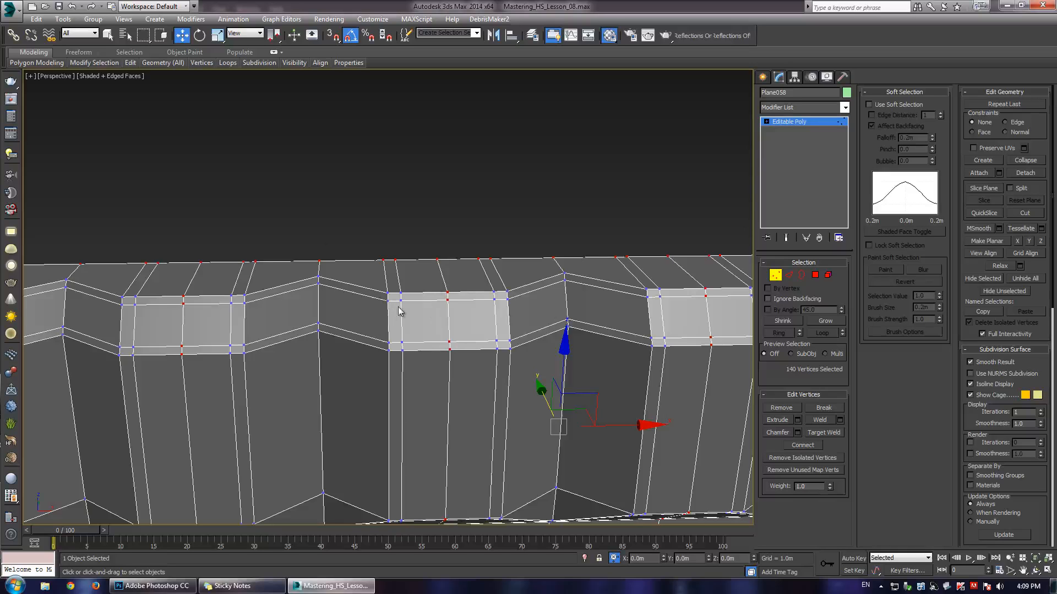
{"action": "scroll", "coordinate": [362, 319], "scroll_direction": "down", "scroll_amount": 4}
{"action": "middle_click_drag", "start_coordinate": [306, 297], "coordinate": [381, 299], "text": "alt"}
{"action": "middle_click_drag", "start_coordinate": [550, 291], "coordinate": [496, 310], "text": "alt"}
{"action": "scroll", "coordinate": [496, 310], "scroll_direction": "up", "scroll_amount": 4}
{"action": "key", "text": "w"}
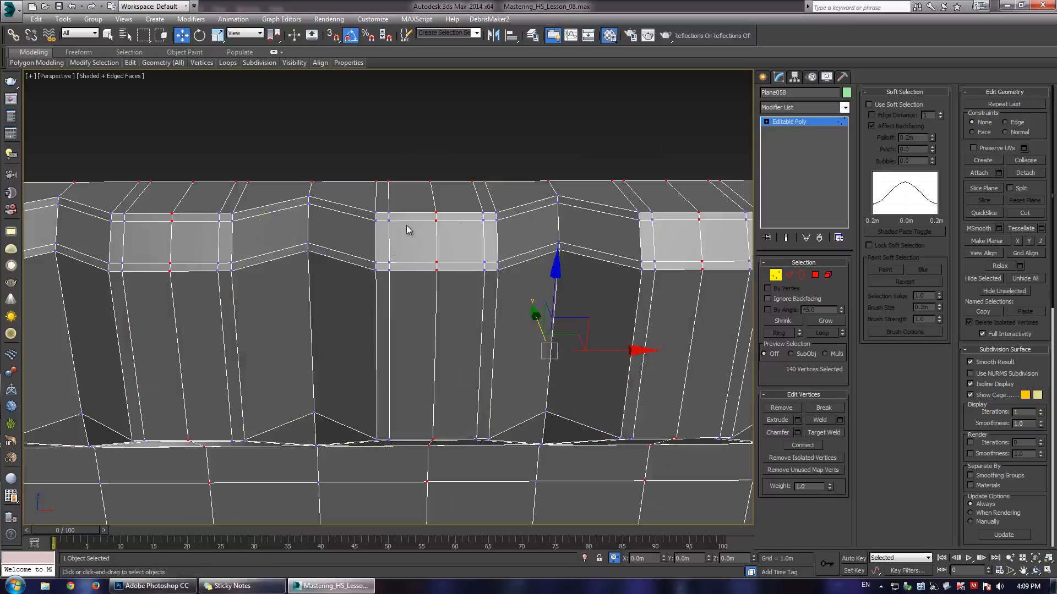
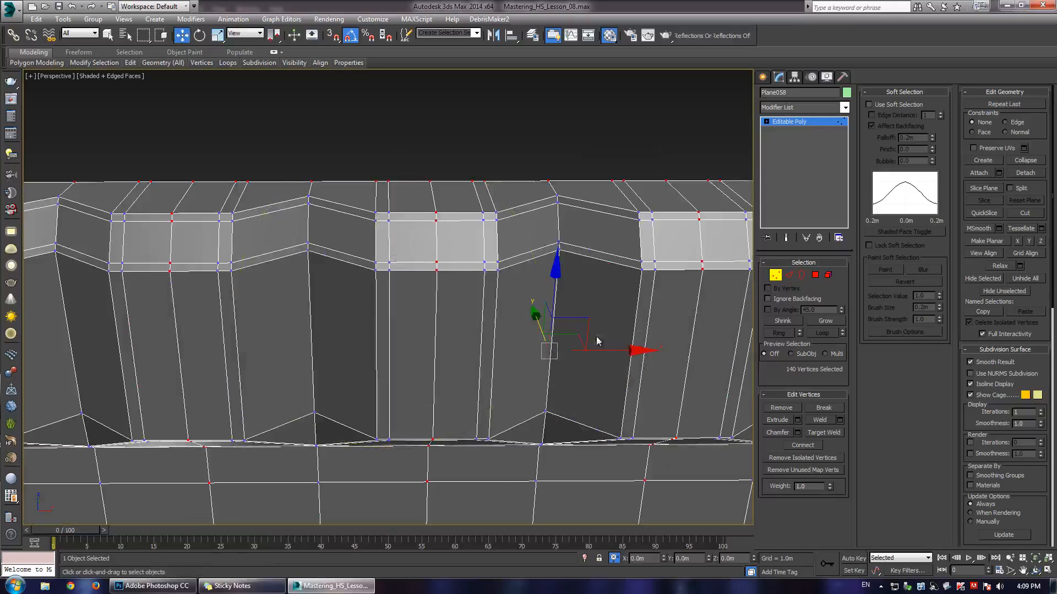
- Weld the overlapping seam vertices with a very small weld threshold and leave vertex editing
{"action": "left_click", "coordinate": [839, 422]}
{"action": "left_click_drag", "start_coordinate": [397, 309], "coordinate": [396, 305]}
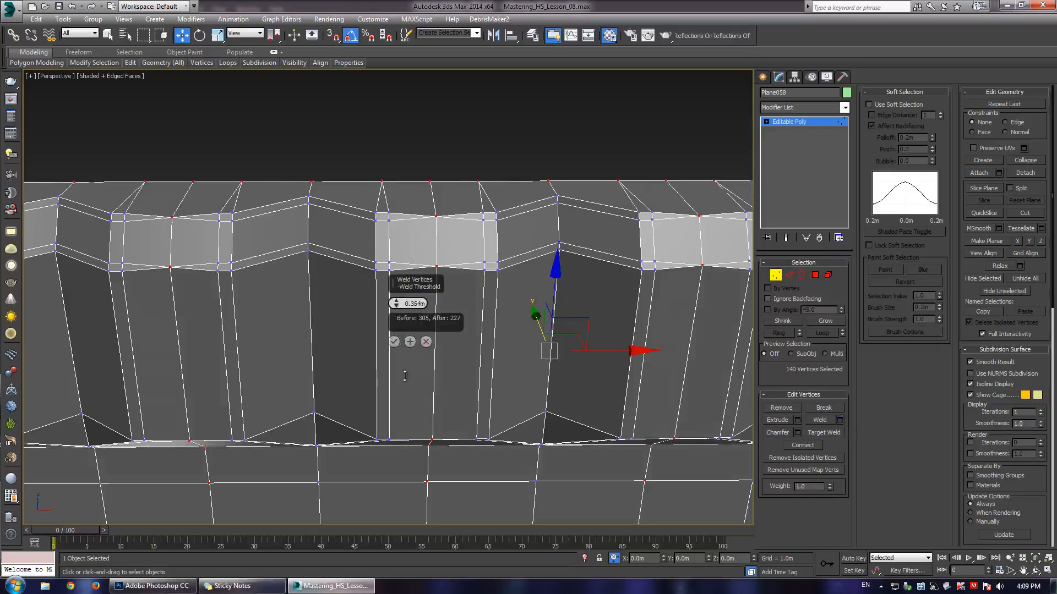
{"action": "left_click_drag", "start_coordinate": [404, 375], "coordinate": [398, 418]}
{"action": "left_click_drag", "start_coordinate": [395, 305], "coordinate": [400, 348]}
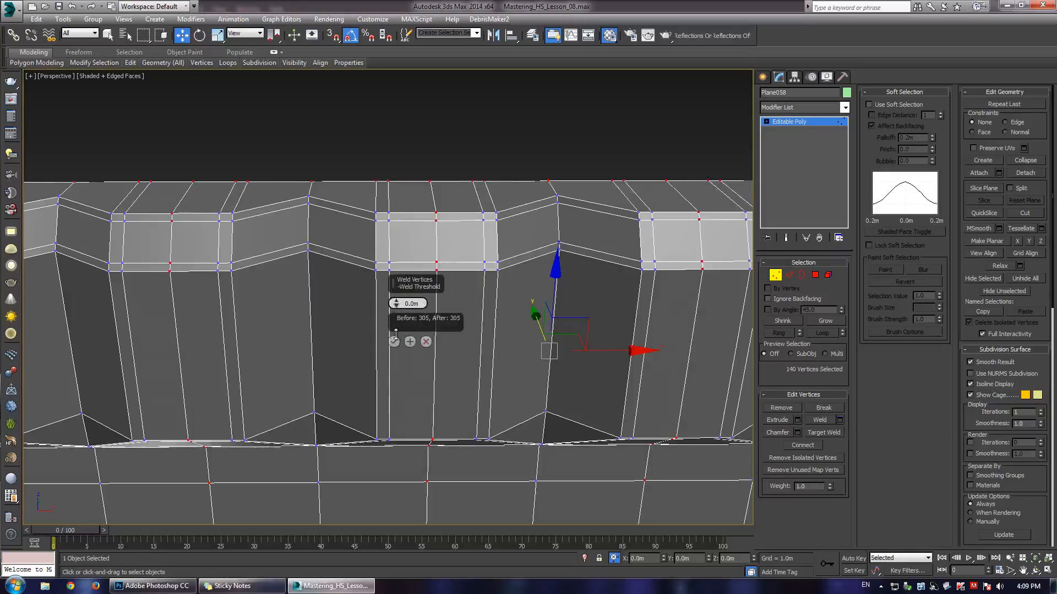
{"action": "left_click", "coordinate": [394, 342]}
{"action": "left_click", "coordinate": [790, 122]}
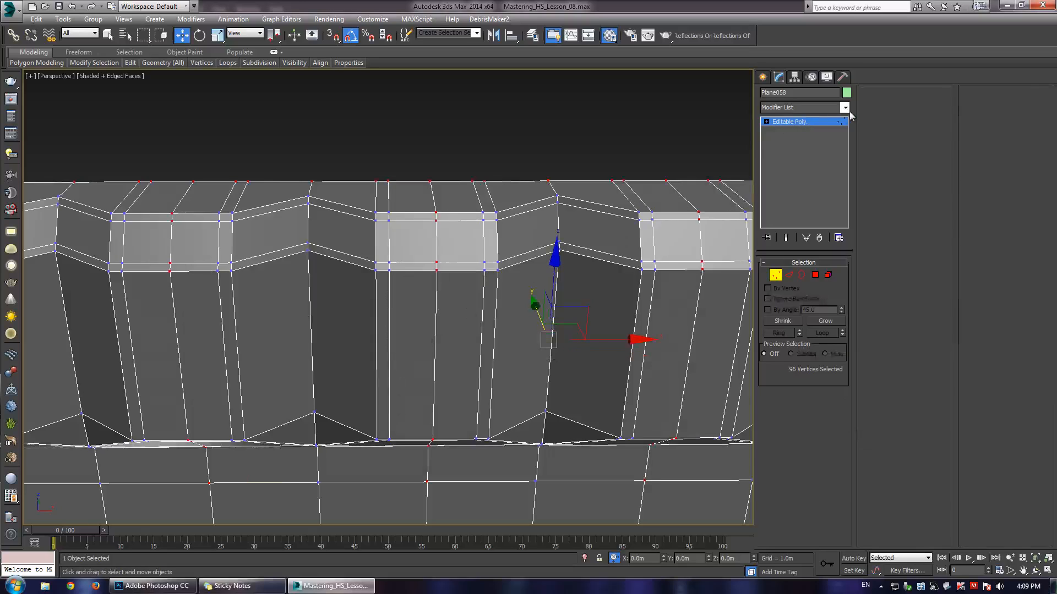
- Apply TurboSmooth with 2 iterations to the strip and display it shaded without edged faces
{"action": "left_click", "coordinate": [844, 108]}
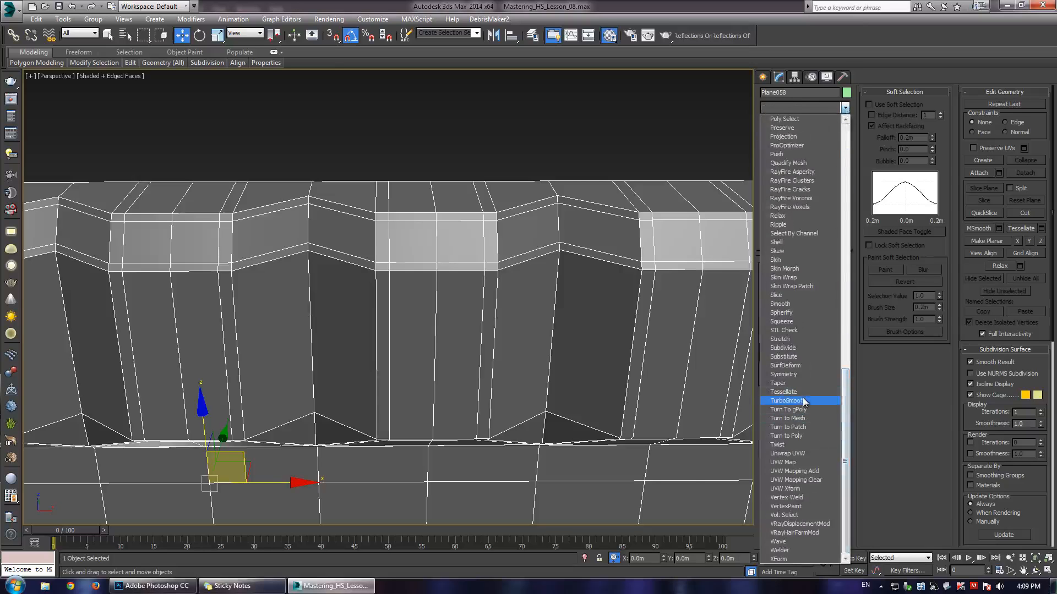
{"action": "left_click", "coordinate": [816, 401]}
{"action": "left_click", "coordinate": [839, 278]}
{"action": "left_click", "coordinate": [517, 149]}
{"action": "key", "text": "F4"}
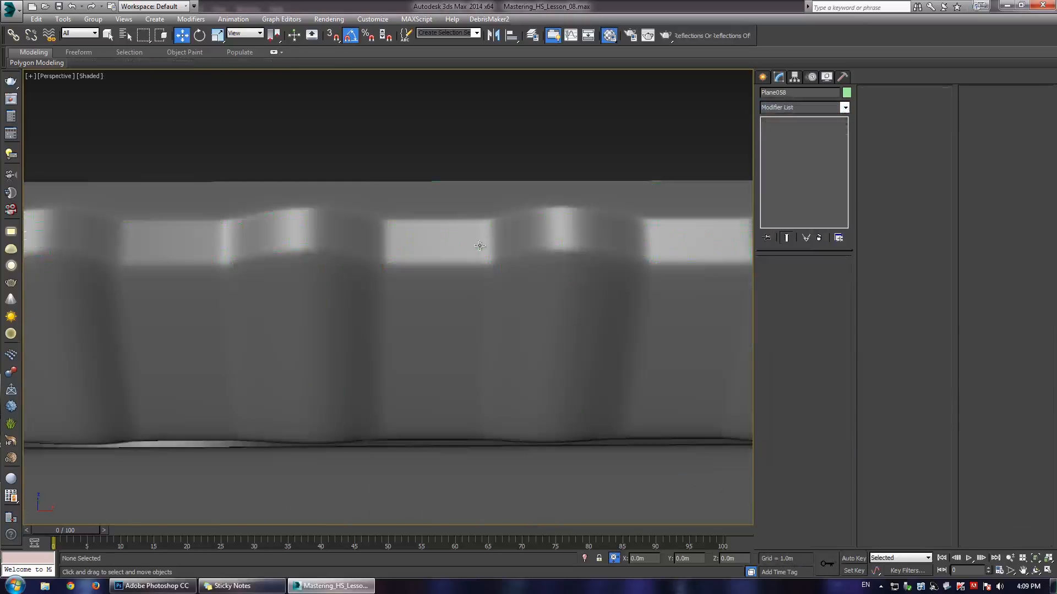
{"action": "scroll", "coordinate": [480, 245], "scroll_direction": "down", "scroll_amount": 5}
{"action": "middle_click_drag", "start_coordinate": [419, 275], "coordinate": [438, 220], "text": "alt"}
- Try to squash the smoothed strip to 20% along its X axis
{"action": "left_click", "coordinate": [438, 220]}
{"action": "key", "text": "r"}
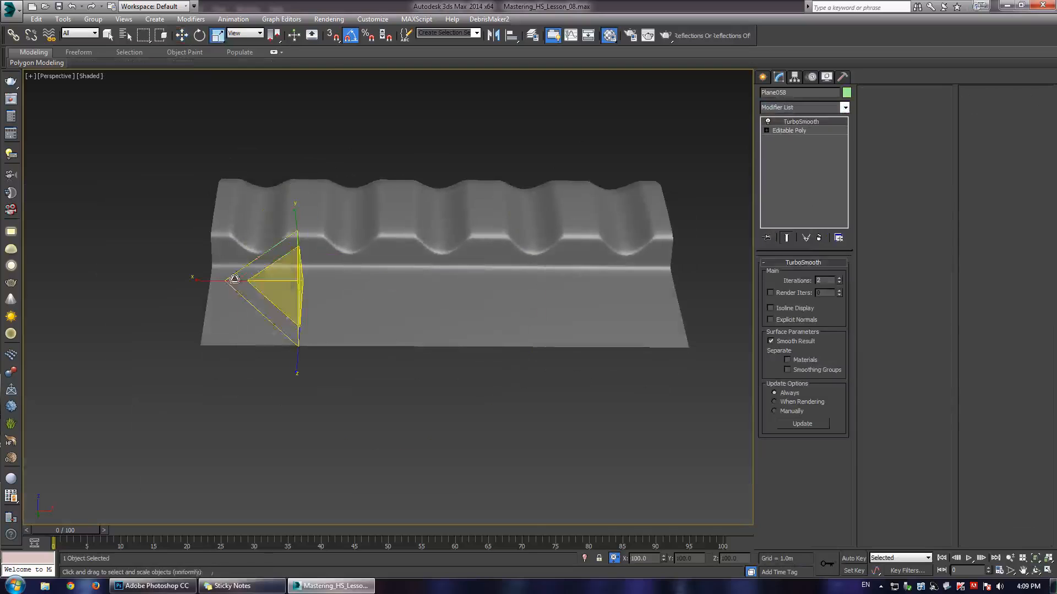
{"action": "left_click_drag", "start_coordinate": [216, 285], "coordinate": [291, 278]}
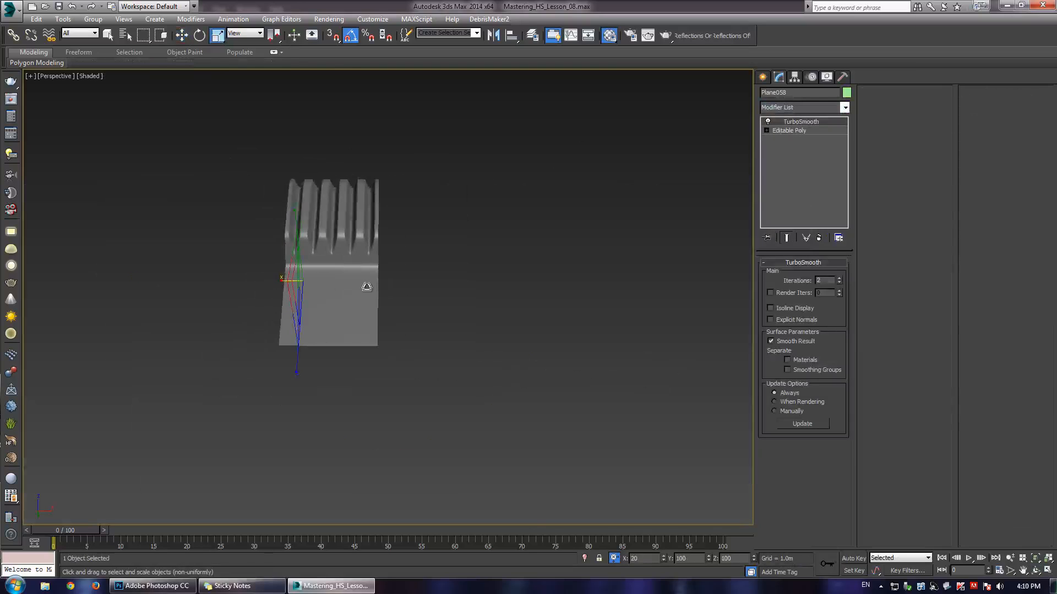
- Show edged faces again and open the strip's Editable Poly sub-object level beneath TurboSmooth
{"action": "key", "text": "ctrl+r"}
{"action": "mouse_move", "coordinate": [358, 307]}
{"action": "left_mouse_down"}
{"action": "mouse_move", "coordinate": [427, 326]}
{"action": "mouse_move", "coordinate": [337, 364]}
{"action": "mouse_move", "coordinate": [370, 319]}
{"action": "mouse_move", "coordinate": [366, 302]}
{"action": "mouse_move", "coordinate": [394, 255]}
{"action": "mouse_move", "coordinate": [406, 370]}
{"action": "mouse_move", "coordinate": [401, 290]}
{"action": "mouse_move", "coordinate": [388, 273]}
{"action": "mouse_move", "coordinate": [414, 300]}
{"action": "mouse_move", "coordinate": [411, 285]}
{"action": "left_mouse_up"}
{"action": "key", "text": "F4"}
{"action": "right_click", "coordinate": [388, 273]}
{"action": "left_click", "coordinate": [765, 131]}
{"action": "left_click", "coordinate": [788, 140]}
- Select the full ring of edges running across the strip's top face and connect them
{"action": "key", "text": "z"}
{"action": "key", "text": "ctrl+r"}
{"action": "key", "text": "shift+e"}
{"action": "right_click", "coordinate": [411, 285]}
{"action": "key", "text": "2"}
{"action": "left_click", "coordinate": [418, 276]}
{"action": "key", "text": "alt+r"}
{"action": "left_click", "coordinate": [818, 459]}
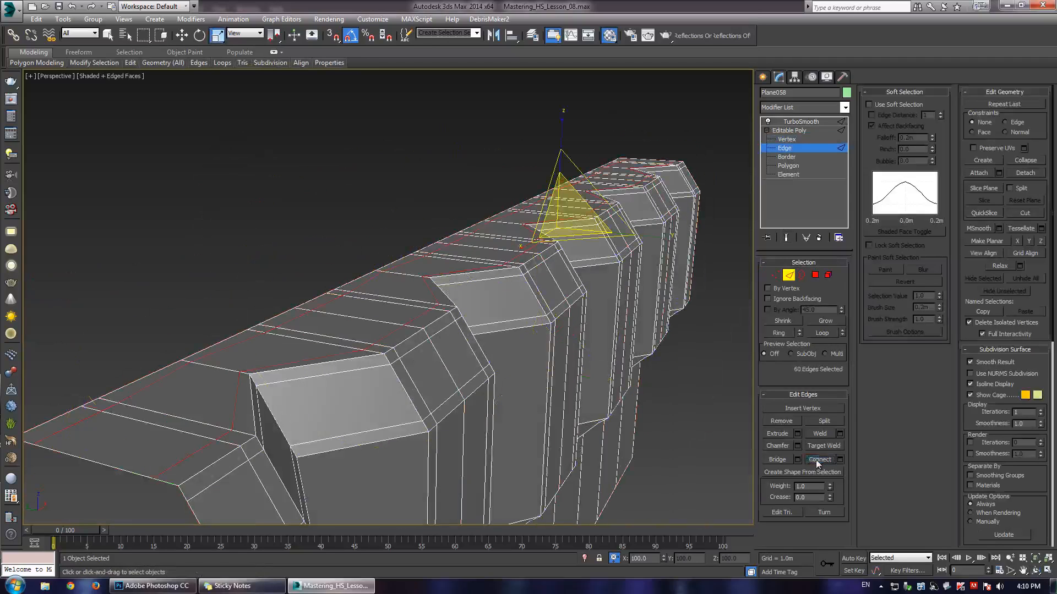
- Select the edge loop running along the strip's top face beside the grooves and slide it along adjacent edges using the Edge constraint
{"action": "key", "text": "w"}
{"action": "double_click", "coordinate": [440, 246]}
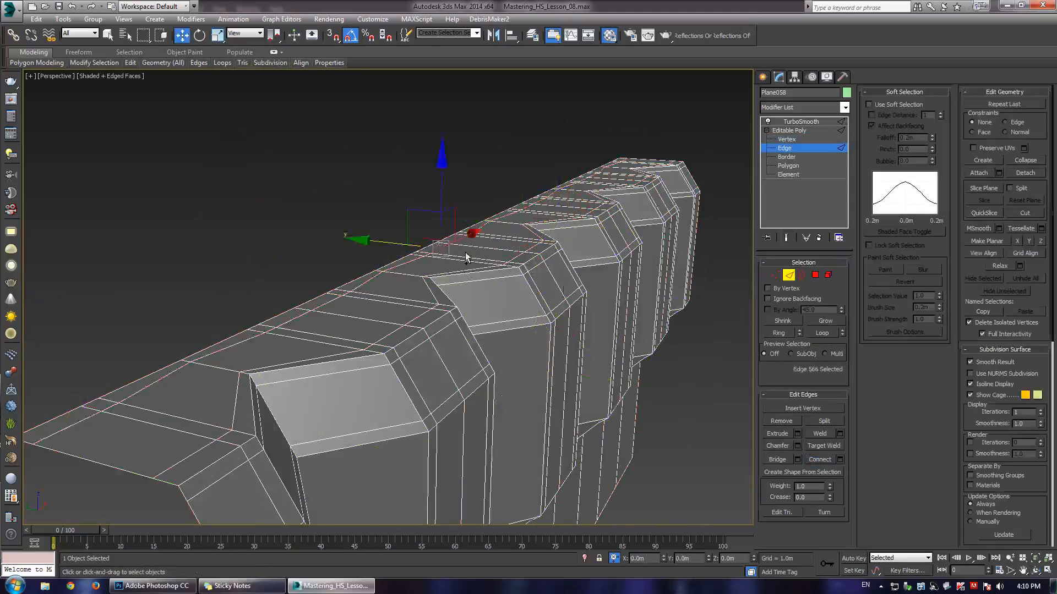
{"action": "left_click", "coordinate": [783, 422]}
{"action": "double_click", "coordinate": [443, 301]}
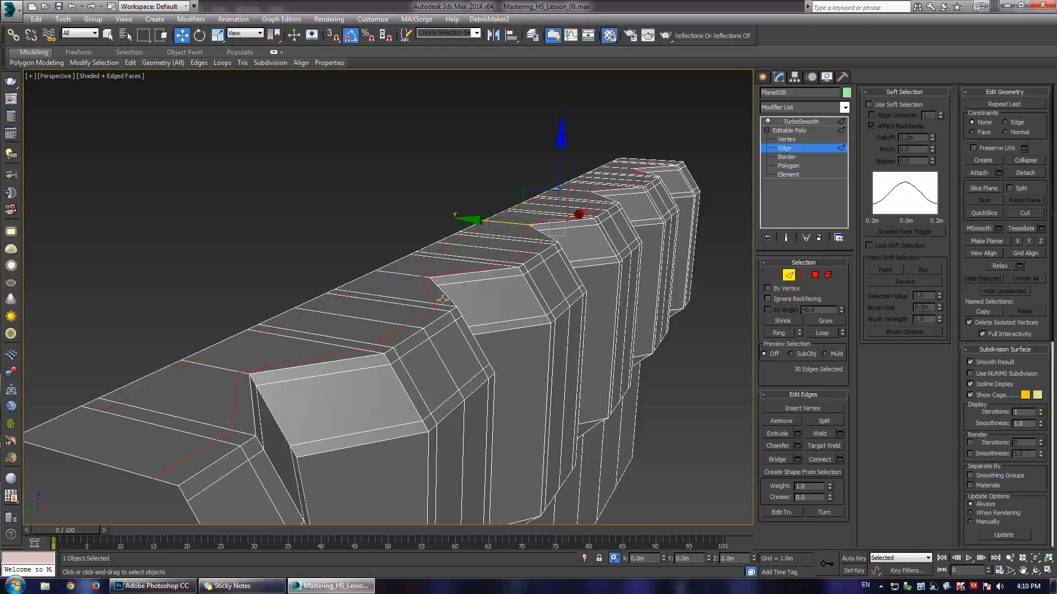
{"action": "mouse_move", "coordinate": [479, 222]}
{"action": "left_mouse_down"}
{"action": "mouse_move", "coordinate": [526, 232]}
{"action": "mouse_move", "coordinate": [486, 216]}
{"action": "left_mouse_up"}
{"action": "key", "text": "grave"}
{"action": "key", "text": "grave"}
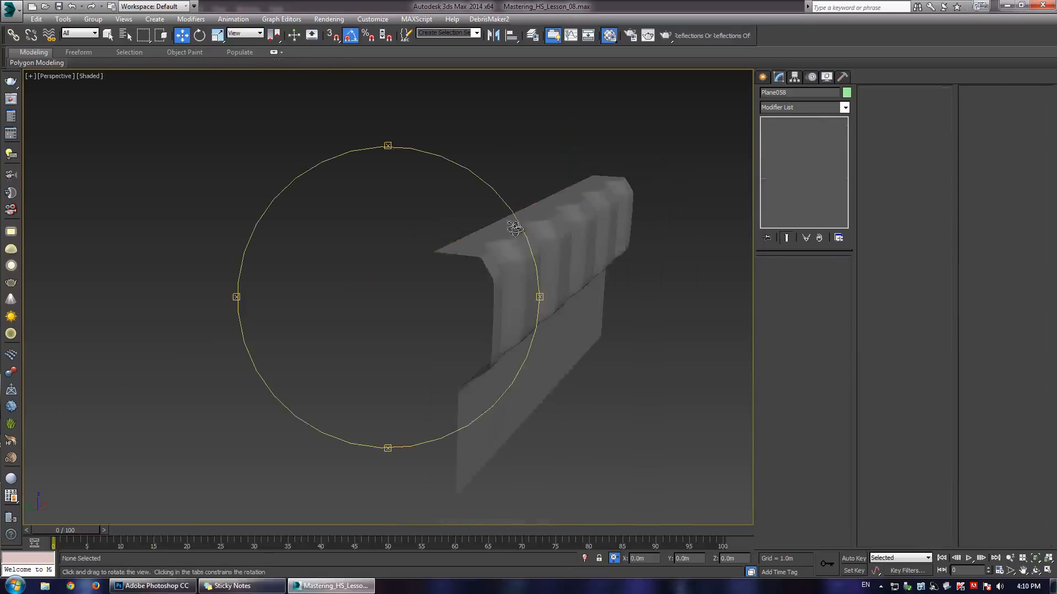
- Examine the smoothed strip's top surface and grooves from several angles, with and without edged faces, and compare them with the unsmoothed cage
{"action": "left_click_drag", "start_coordinate": [515, 227], "coordinate": [413, 297]}
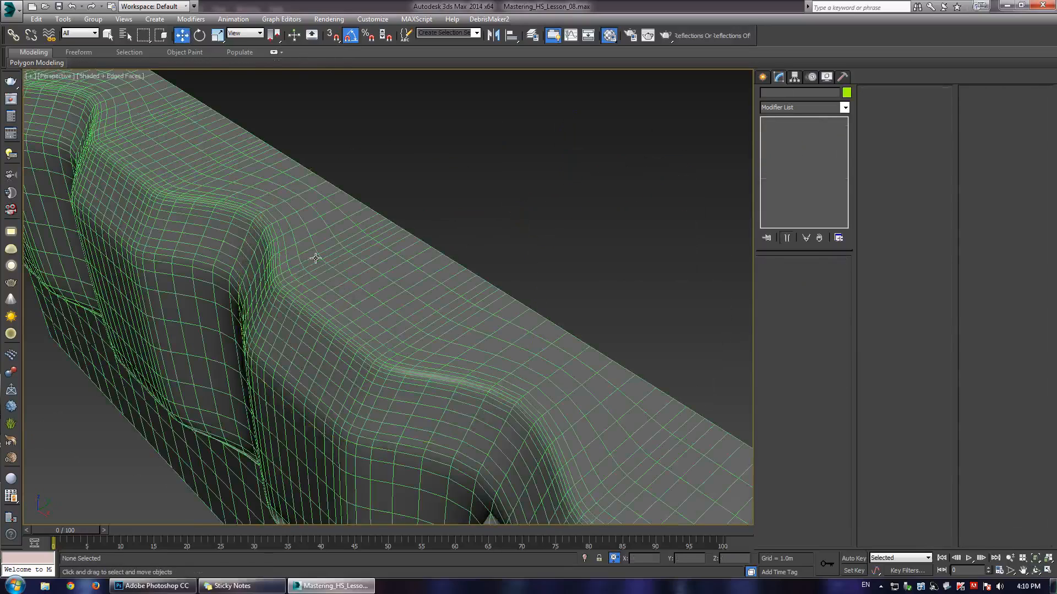
{"action": "left_click", "coordinate": [315, 259]}
{"action": "scroll", "coordinate": [315, 258], "scroll_direction": "down", "scroll_amount": 4}
{"action": "middle_click_drag", "start_coordinate": [325, 261], "coordinate": [405, 257], "text": "alt"}
{"action": "scroll", "coordinate": [417, 232], "scroll_direction": "up", "scroll_amount": 3}
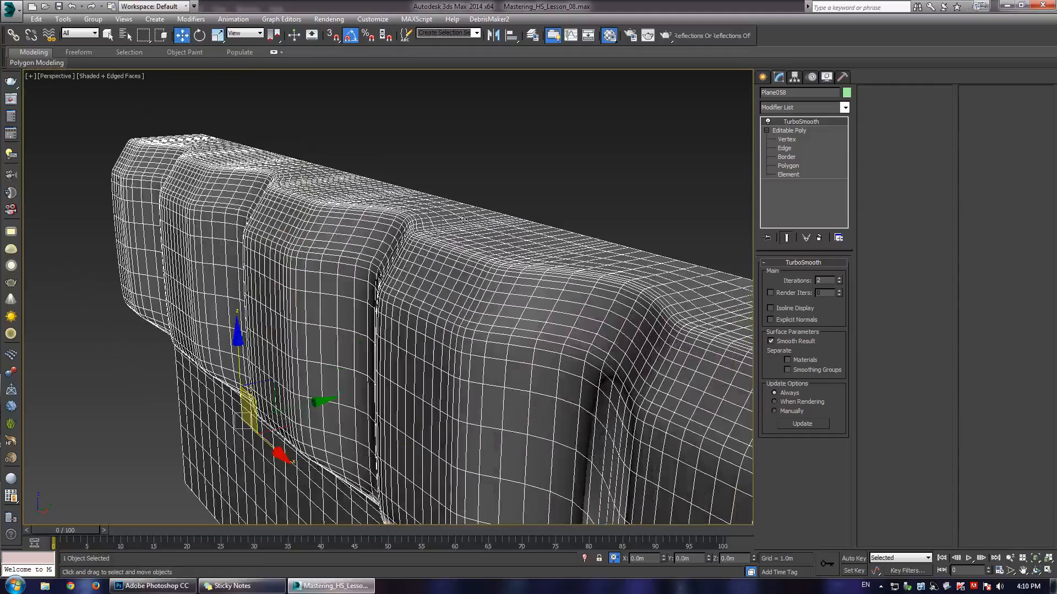
{"action": "left_click", "coordinate": [630, 184]}
{"action": "key", "text": "F4"}
{"action": "left_click", "coordinate": [406, 244]}
{"action": "scroll", "coordinate": [343, 254], "scroll_direction": "up", "scroll_amount": 5}
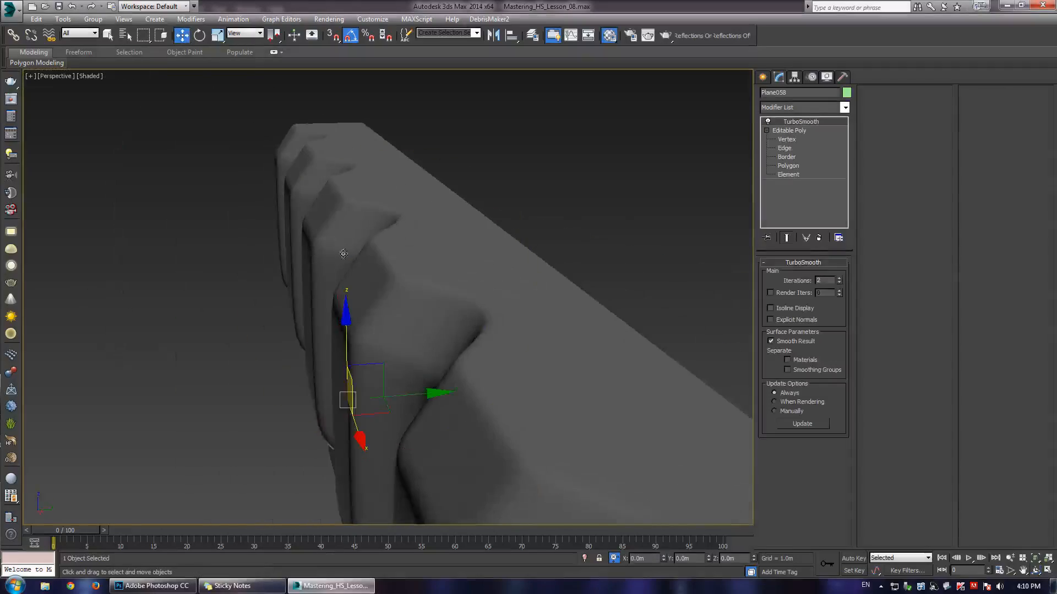
{"action": "key", "text": "F4"}
{"action": "left_click", "coordinate": [780, 150]}
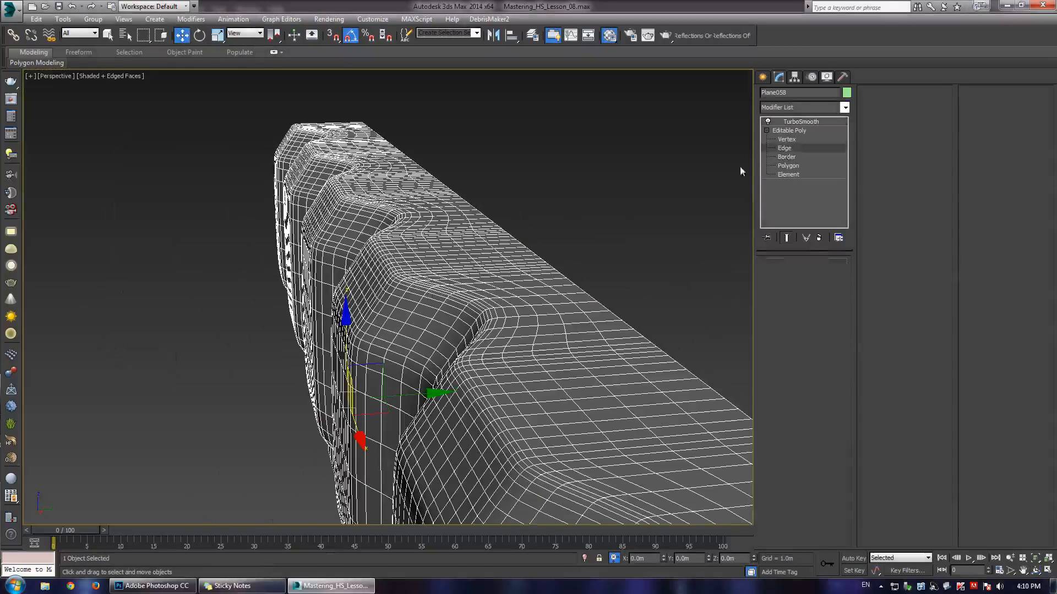
{"action": "key", "text": "grave"}
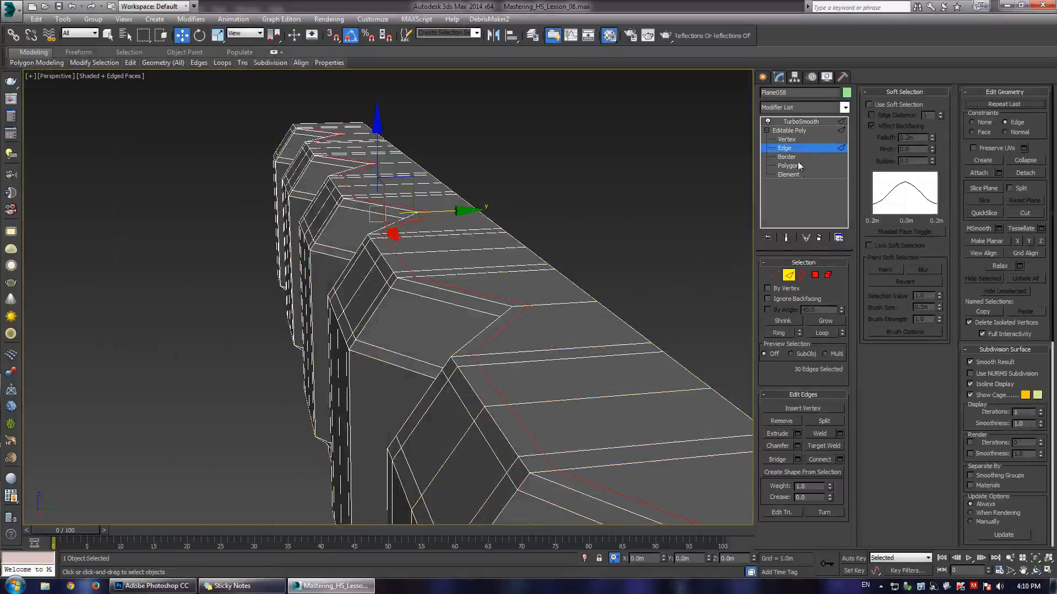
{"action": "left_click", "coordinate": [780, 149]}
{"action": "left_click", "coordinate": [618, 130]}
{"action": "scroll", "coordinate": [391, 309], "scroll_direction": "down", "scroll_amount": 5}
{"action": "middle_click_drag", "start_coordinate": [392, 309], "coordinate": [526, 311], "text": "alt"}
{"action": "key", "text": "F4"}
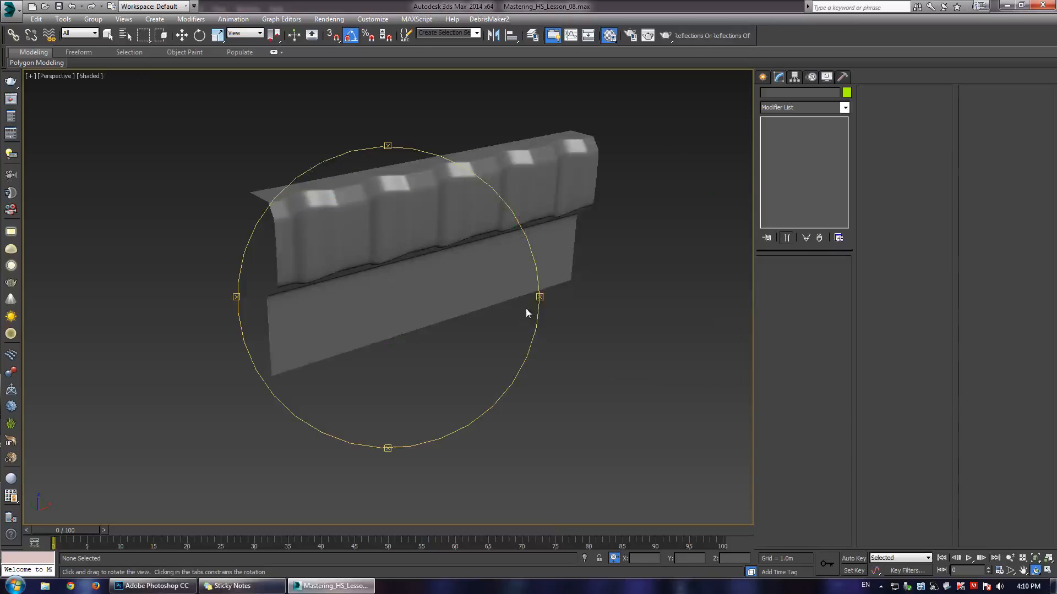
- Enable Isoline Display on the strip's TurboSmooth modifier and unhide all objects in the scene
{"action": "left_click", "coordinate": [517, 219]}
{"action": "left_click", "coordinate": [784, 311]}
{"action": "right_click", "coordinate": [539, 237]}
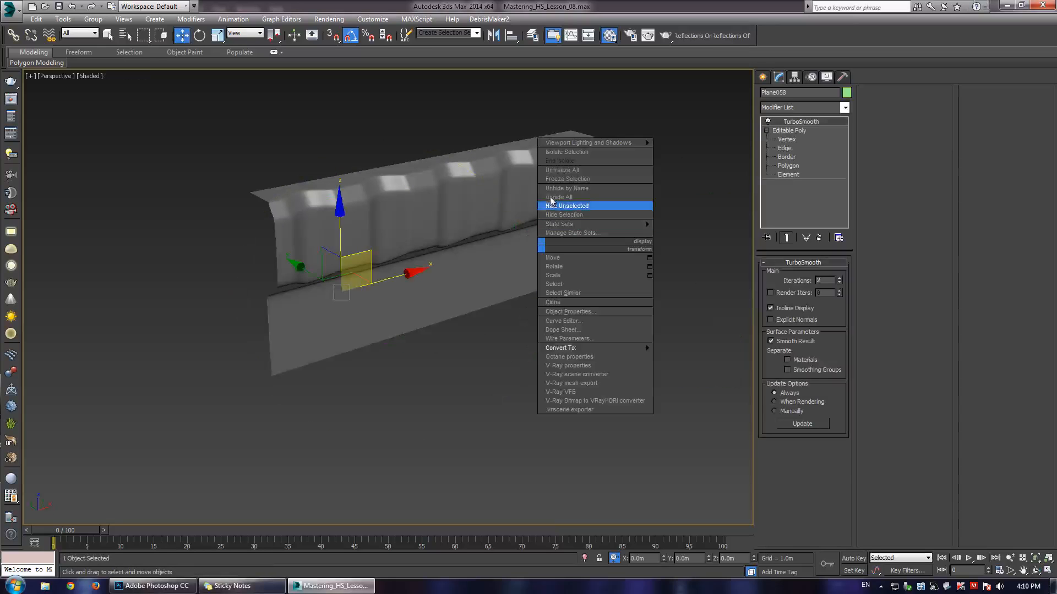
{"action": "left_click", "coordinate": [567, 205]}
{"action": "left_click", "coordinate": [579, 327]}
{"action": "scroll", "coordinate": [458, 295], "scroll_direction": "down", "scroll_amount": 4}
{"action": "middle_click_drag", "start_coordinate": [457, 295], "coordinate": [392, 283], "text": "alt"}
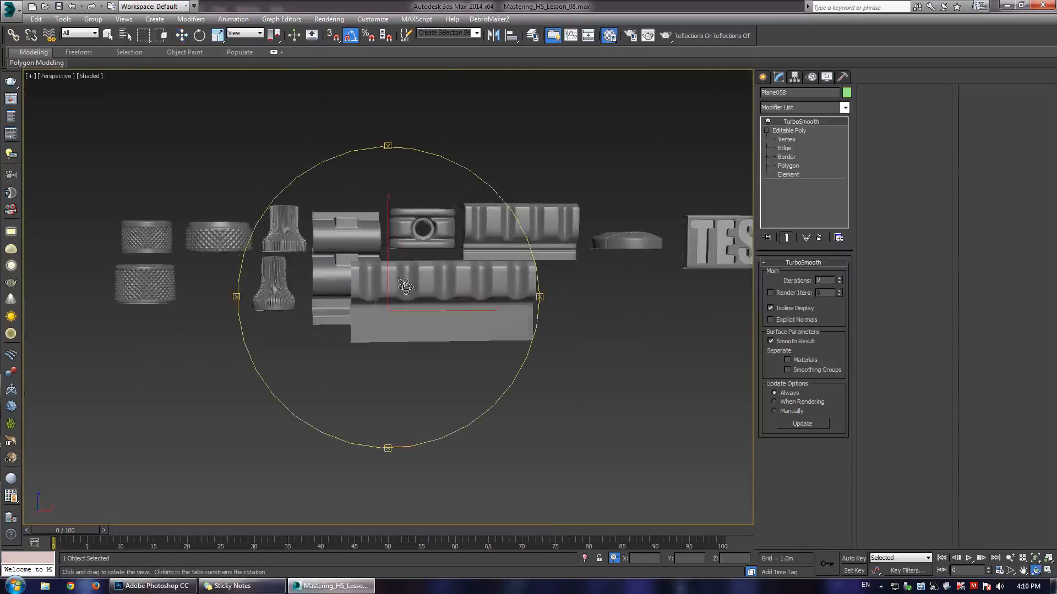
- Scale the strip down uniformly and move it beneath the original grooved piece
{"action": "key", "text": "r"}
{"action": "left_click_drag", "start_coordinate": [378, 299], "coordinate": [394, 365]}
{"action": "key", "text": "w"}
{"action": "left_click", "coordinate": [436, 282]}
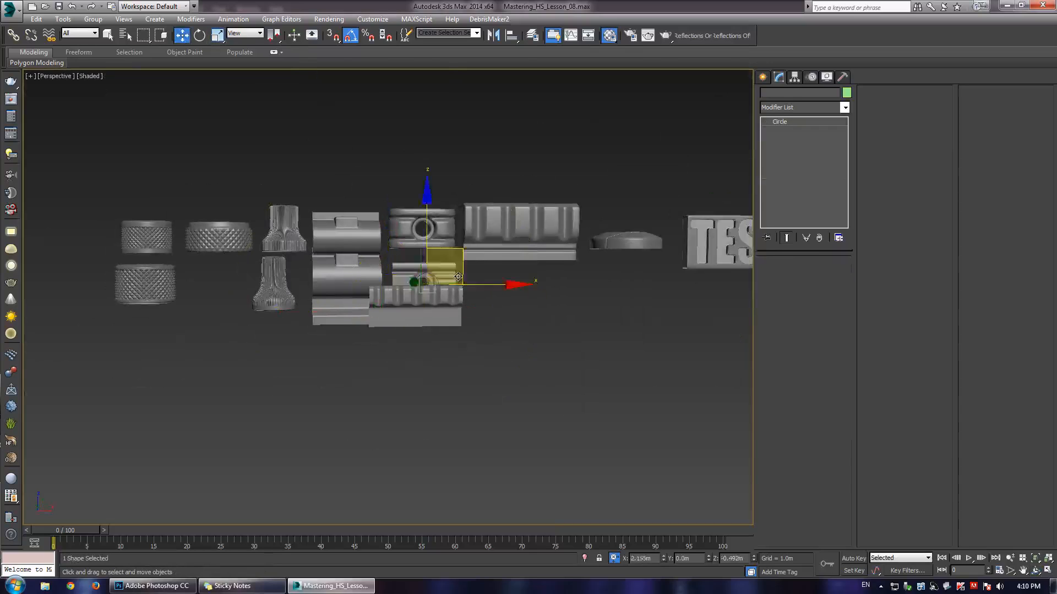
{"action": "left_click", "coordinate": [437, 283]}
{"action": "key", "text": "ctrl+z"}
{"action": "key", "text": "ctrl+z"}
{"action": "left_click_drag", "start_coordinate": [410, 280], "coordinate": [507, 274]}
{"action": "key", "text": "r"}
{"action": "key", "text": "w"}
{"action": "middle_click_drag", "start_coordinate": [593, 257], "coordinate": [417, 280]}
{"action": "scroll", "coordinate": [418, 279], "scroll_direction": "up", "scroll_amount": 2}
{"action": "middle_click_drag", "start_coordinate": [417, 280], "coordinate": [472, 325], "text": "alt"}
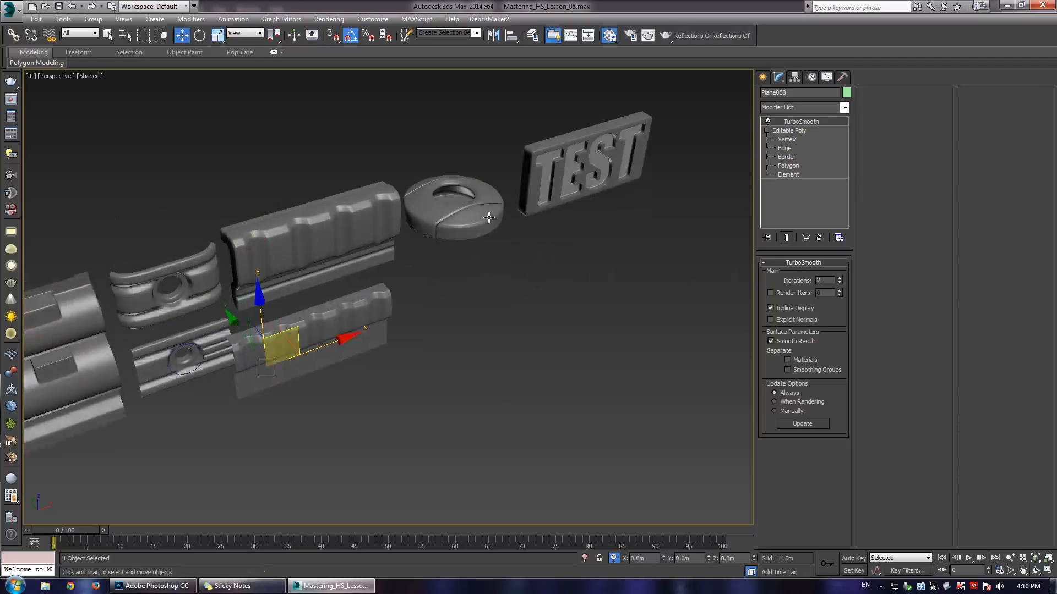
- Examine the round reference piece with the central recess and curved grooves from above and from the side
{"action": "left_click", "coordinate": [460, 216]}
{"action": "key", "text": "z"}
{"action": "middle_click_drag", "start_coordinate": [446, 243], "coordinate": [377, 277], "text": "alt"}
{"action": "scroll", "coordinate": [383, 287], "scroll_direction": "down", "scroll_amount": 4}
{"action": "scroll", "coordinate": [410, 297], "scroll_direction": "up", "scroll_amount": 3}
{"action": "scroll", "coordinate": [377, 276], "scroll_direction": "down", "scroll_amount": 3}
{"action": "left_click_drag", "start_coordinate": [368, 349], "coordinate": [432, 167]}
{"action": "key", "text": "w"}
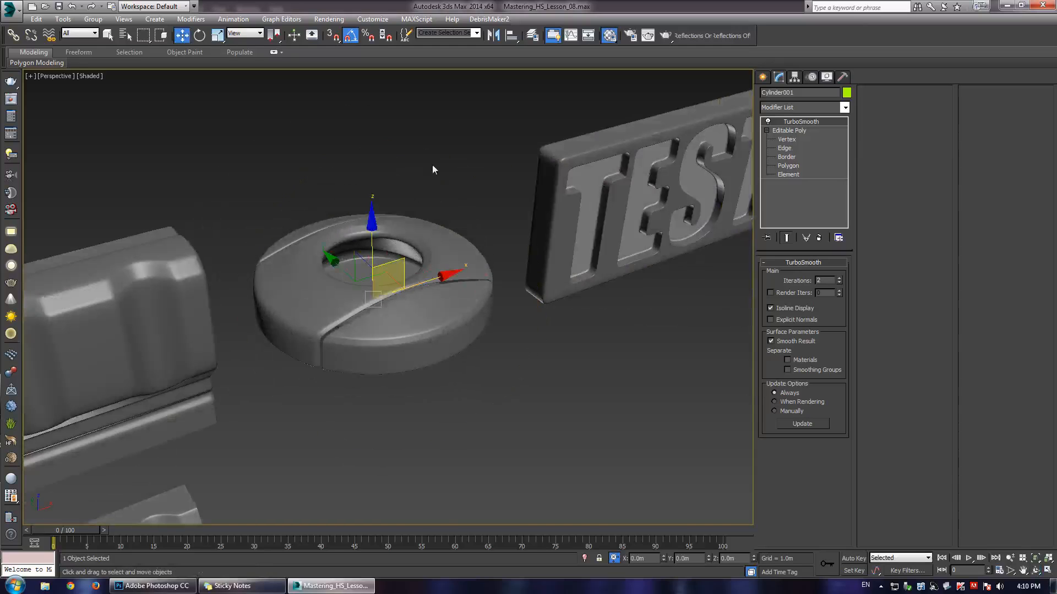
{"action": "left_click", "coordinate": [432, 165]}
{"action": "scroll", "coordinate": [424, 276], "scroll_direction": "down", "scroll_amount": 3}
{"action": "key", "text": "ctrl+r"}
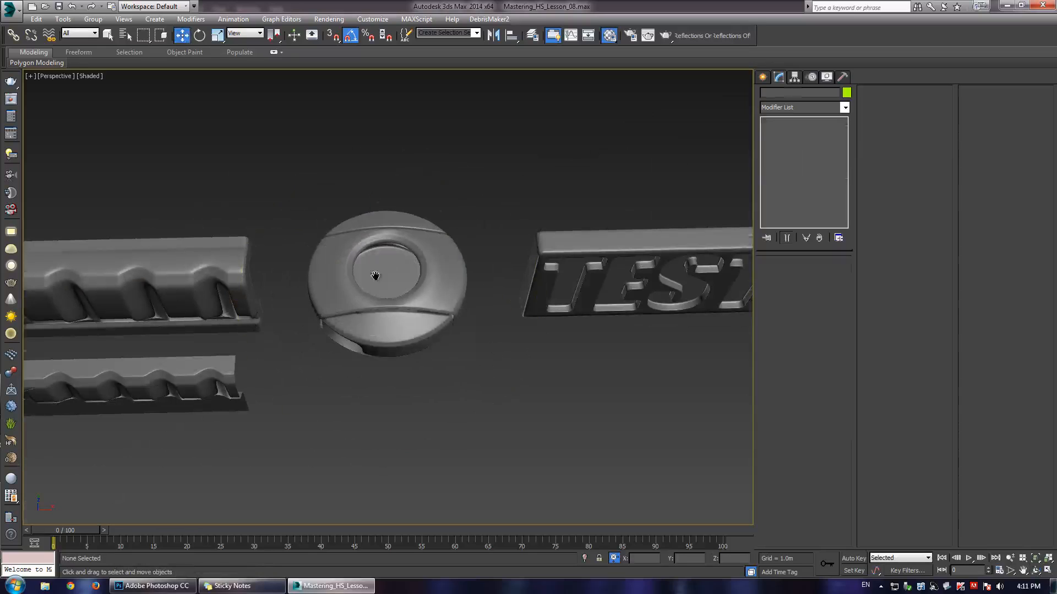
{"action": "middle_click_drag", "start_coordinate": [376, 276], "coordinate": [379, 270], "text": "alt"}
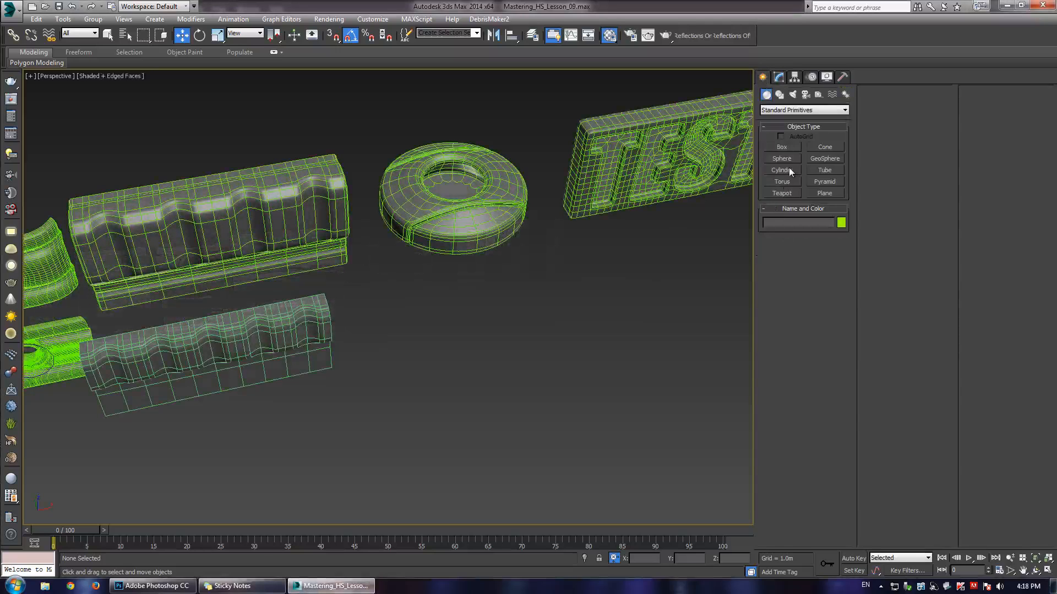
- Create a 20-sided cylinder near the round reference piece and convert it to Editable Poly
{"action": "left_click", "coordinate": [782, 170]}
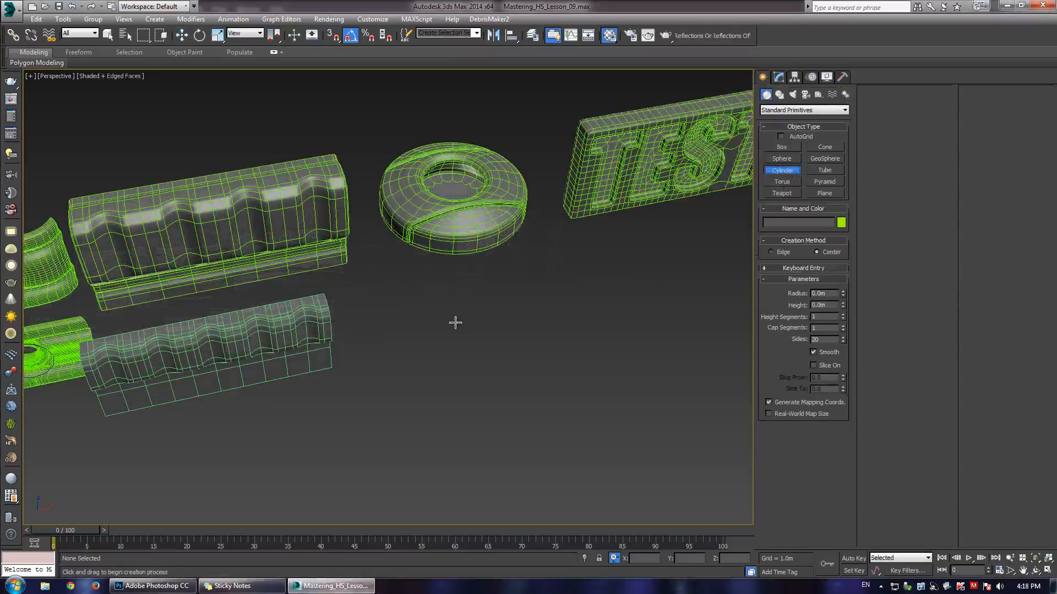
{"action": "left_click_drag", "start_coordinate": [451, 302], "coordinate": [480, 353]}
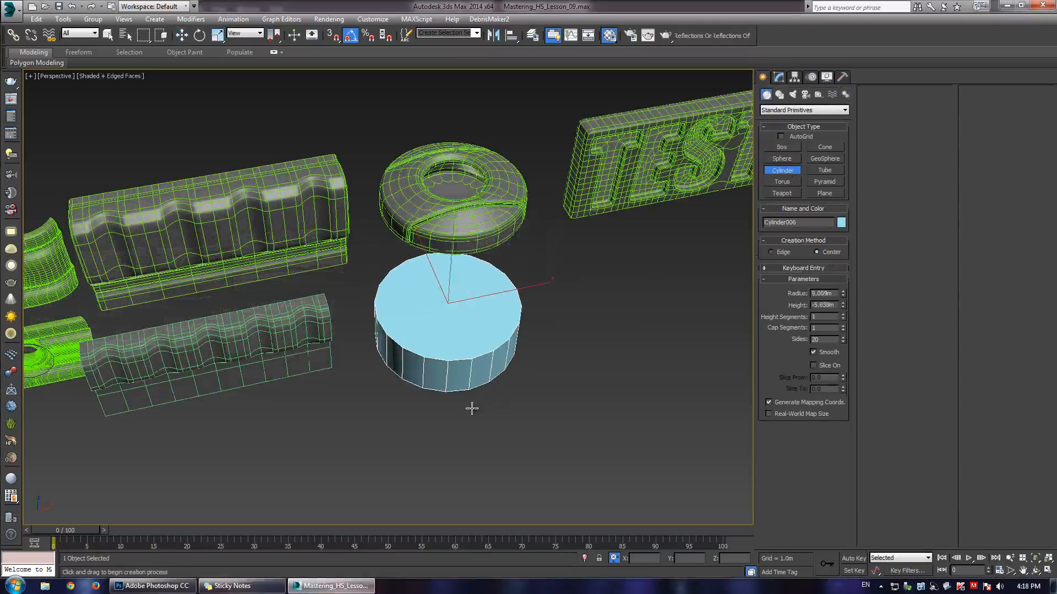
{"action": "key", "text": "w"}
{"action": "scroll", "coordinate": [524, 261], "scroll_direction": "up", "scroll_amount": 3}
{"action": "middle_click_drag", "start_coordinate": [428, 329], "coordinate": [434, 288], "text": "alt"}
{"action": "right_click", "coordinate": [453, 236]}
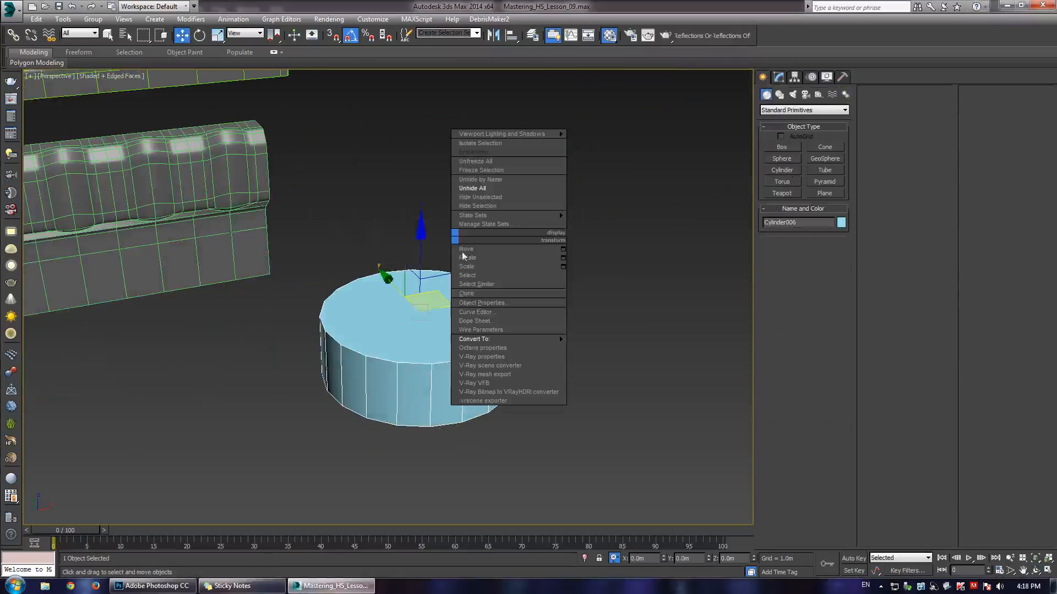
{"action": "mouse_move", "coordinate": [492, 339]}
{"action": "left_click", "coordinate": [598, 348]}
- Move the cylinder directly beneath the round reference piece and hide all unselected objects
{"action": "scroll", "coordinate": [509, 297], "scroll_direction": "down", "scroll_amount": 4}
{"action": "middle_click_drag", "start_coordinate": [457, 326], "coordinate": [444, 297], "text": "alt"}
{"action": "right_click", "coordinate": [478, 308]}
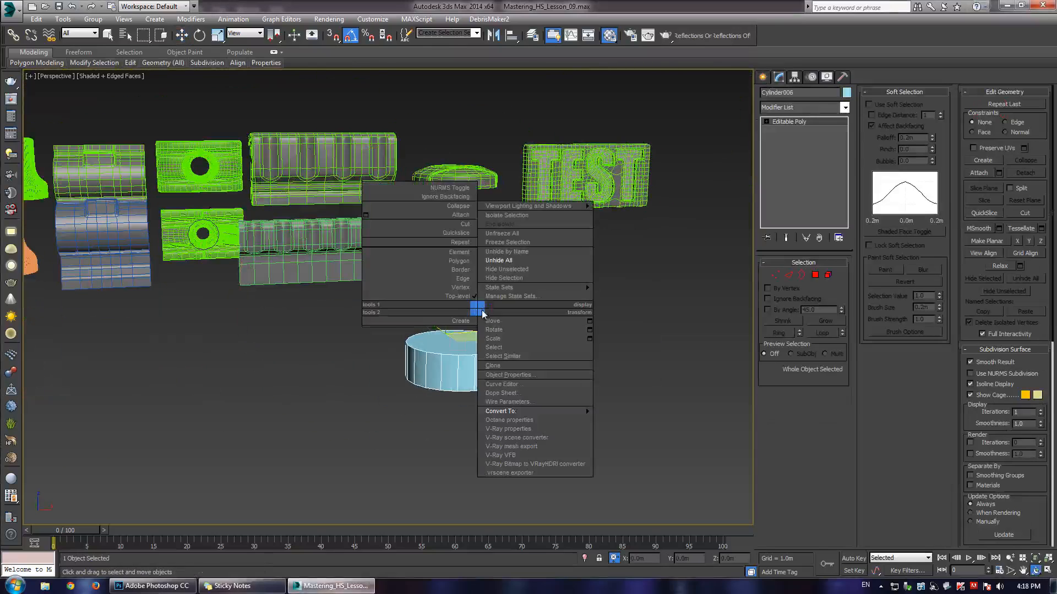
{"action": "left_click", "coordinate": [457, 340]}
{"action": "left_click_drag", "start_coordinate": [486, 305], "coordinate": [487, 177]}
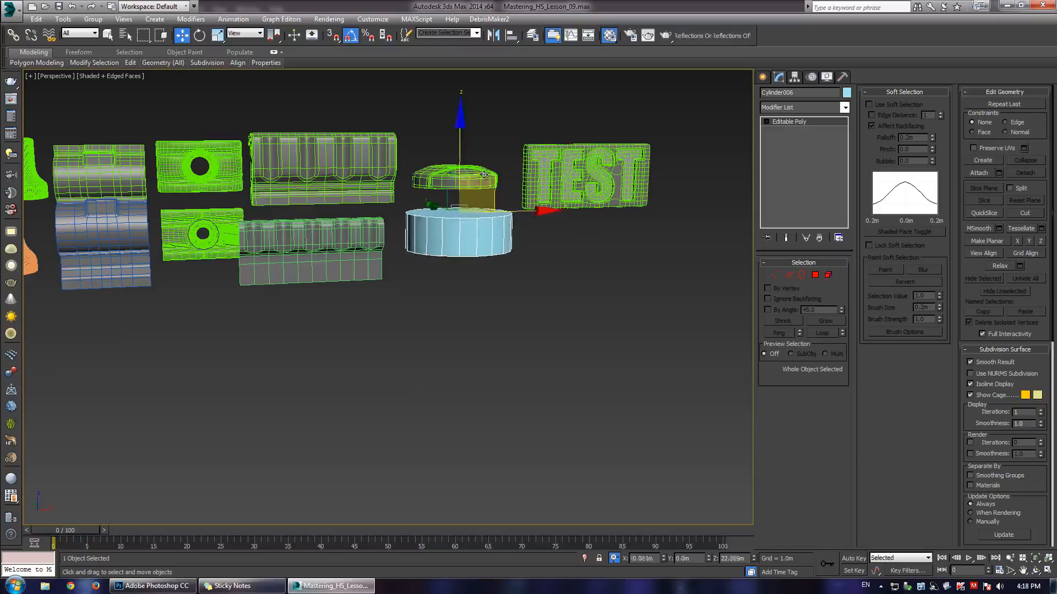
{"action": "middle_click_drag", "start_coordinate": [487, 177], "coordinate": [480, 205], "text": "alt"}
{"action": "scroll", "coordinate": [480, 205], "scroll_direction": "up", "scroll_amount": 2}
{"action": "left_click_drag", "start_coordinate": [478, 207], "coordinate": [489, 316]}
{"action": "middle_click_drag", "start_coordinate": [475, 355], "coordinate": [436, 309], "text": "alt"}
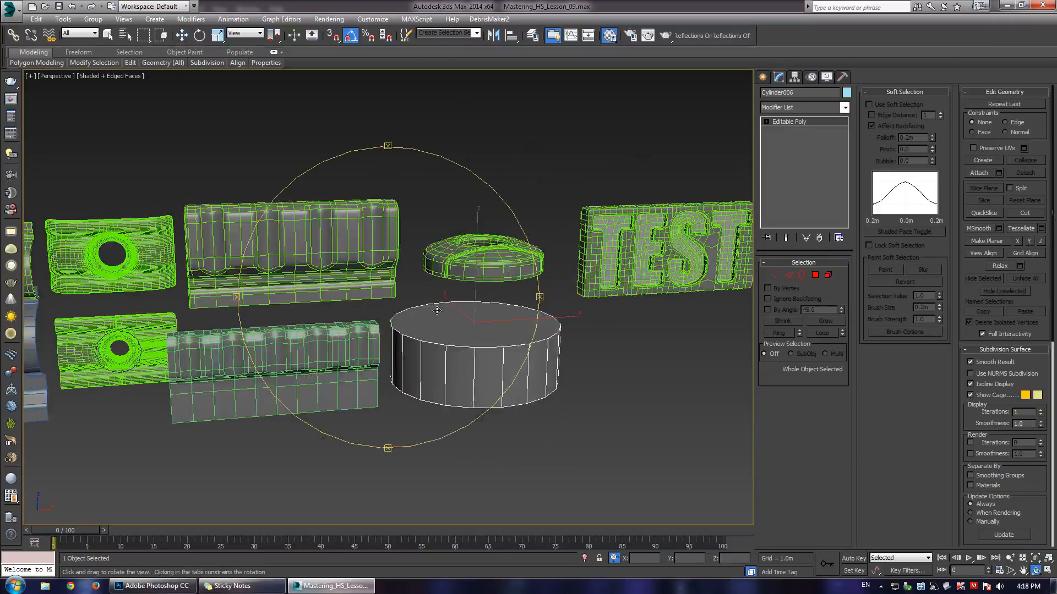
{"action": "right_click", "coordinate": [464, 331]}
{"action": "left_click", "coordinate": [505, 293]}
- Bevel the cylinder's top polygon and scale the resulting inner polygon down to about half the cylinder's diameter
{"action": "left_click", "coordinate": [815, 275]}
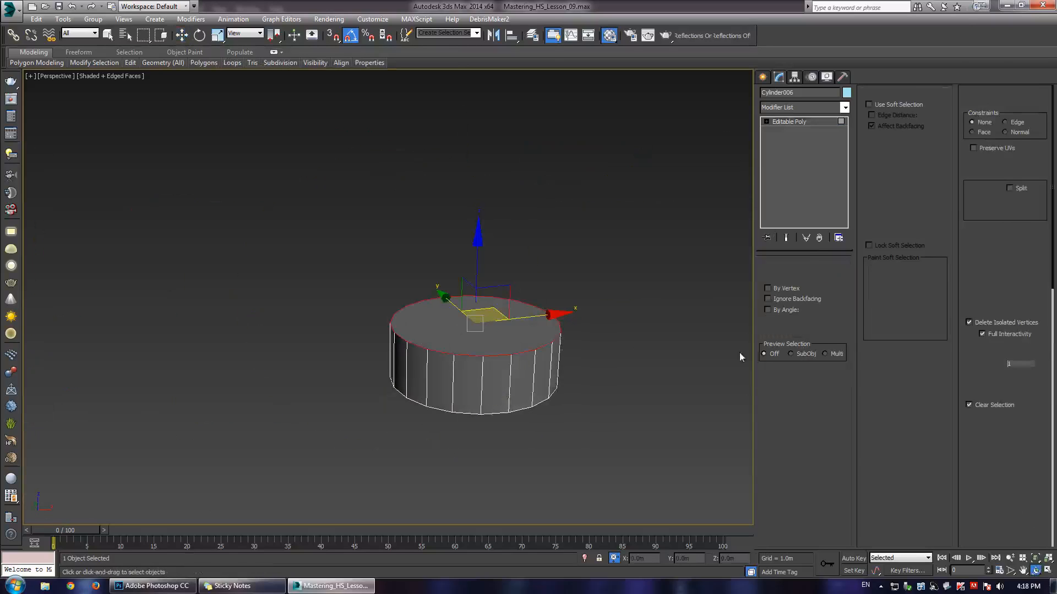
{"action": "left_click", "coordinate": [433, 312]}
{"action": "left_click_drag", "start_coordinate": [432, 313], "coordinate": [466, 185]}
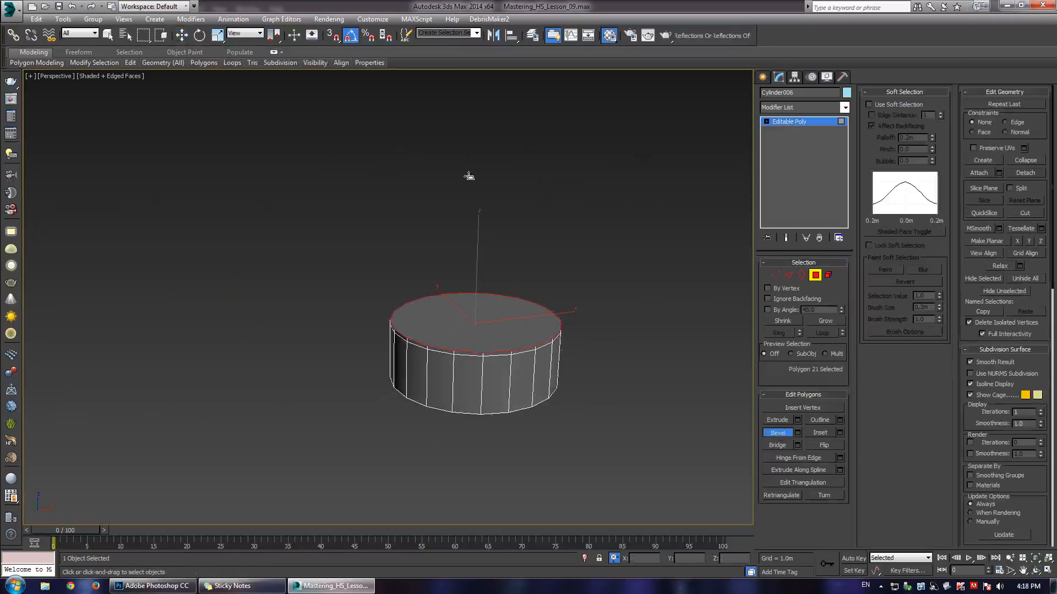
{"action": "key", "text": "r"}
{"action": "left_click_drag", "start_coordinate": [474, 315], "coordinate": [485, 347]}
{"action": "scroll", "coordinate": [507, 322], "scroll_direction": "up", "scroll_amount": 5}
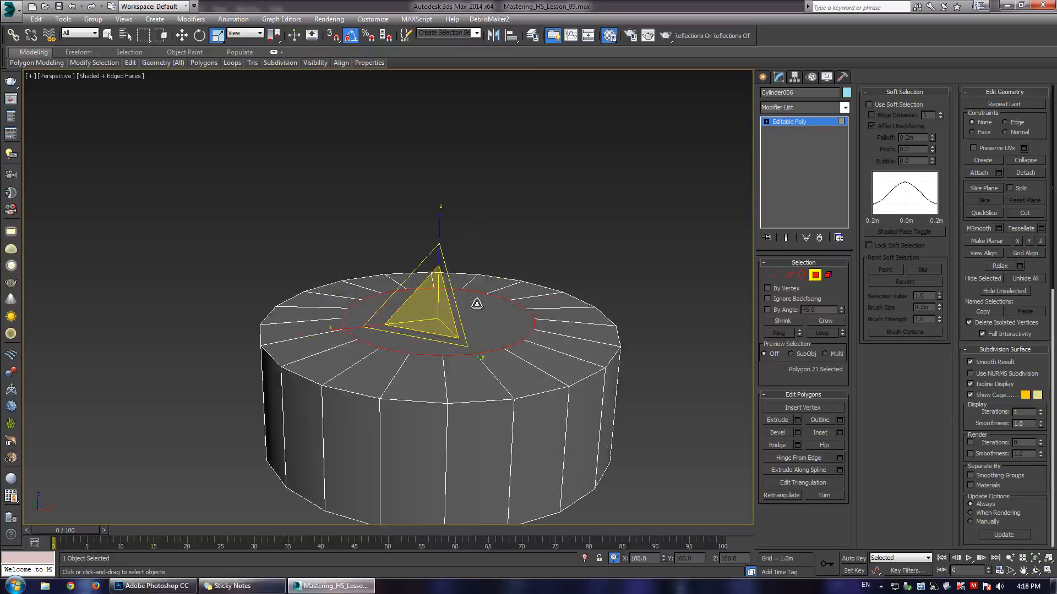
- Raise the inner top polygon along Z to form a sloped conical rim around it
{"action": "key", "text": "w"}
{"action": "mouse_move", "coordinate": [437, 263]}
{"action": "left_mouse_down"}
{"action": "mouse_move", "coordinate": [449, 222]}
{"action": "mouse_move", "coordinate": [432, 265]}
{"action": "left_mouse_up"}
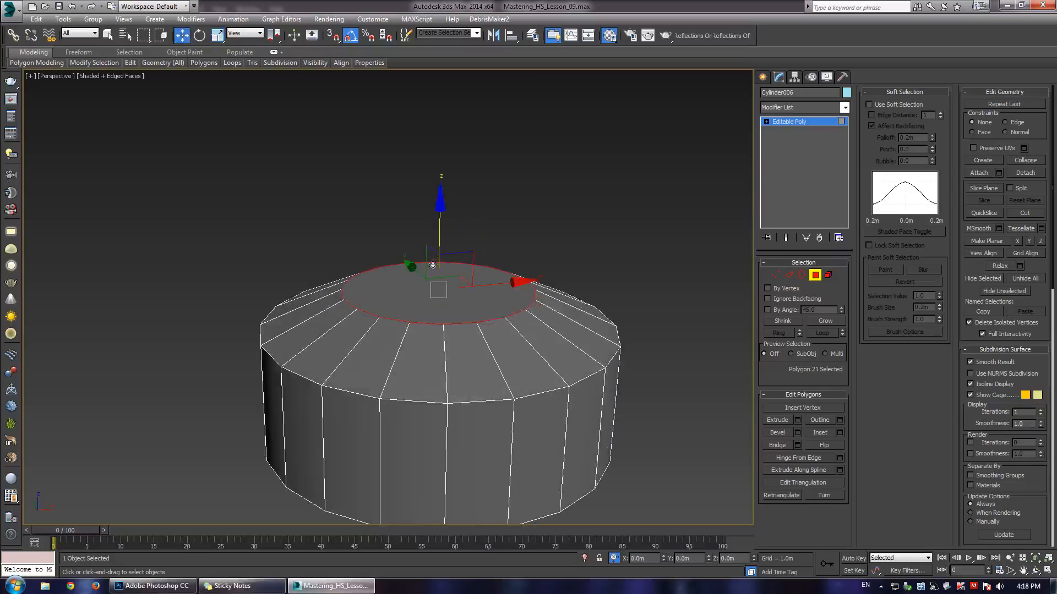
{"action": "middle_click_drag", "start_coordinate": [421, 344], "coordinate": [434, 349], "text": "alt"}
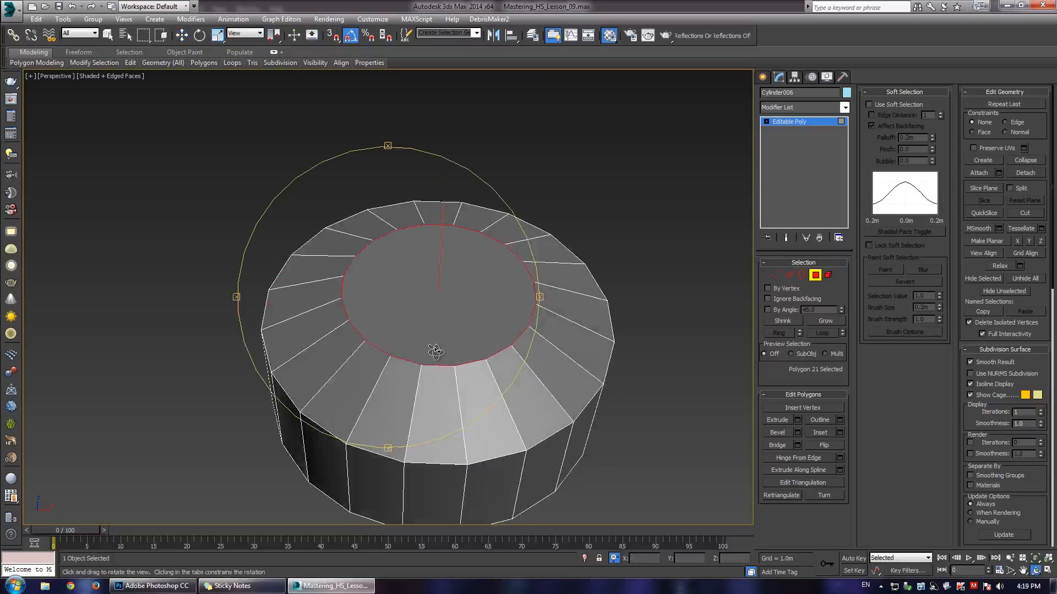
{"action": "middle_click_drag", "start_coordinate": [352, 351], "coordinate": [287, 279], "text": "alt"}
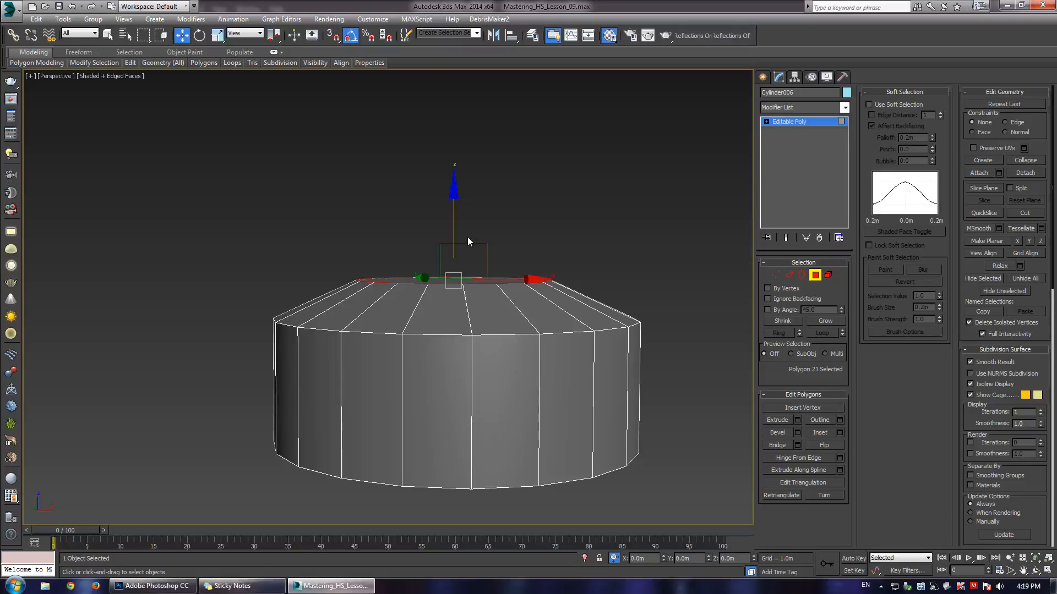
{"action": "middle_click_drag", "start_coordinate": [467, 237], "coordinate": [459, 316], "text": "alt"}
- Delete the inner top polygon to open a round hole in the cylinder's top
{"action": "key", "text": "r"}
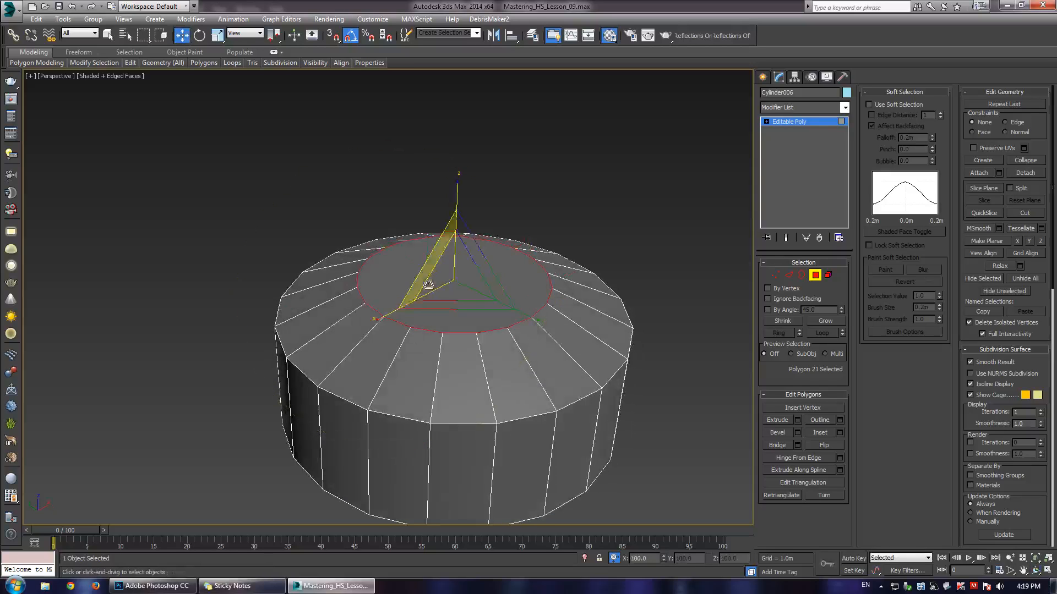
{"action": "key", "text": "Delete"}
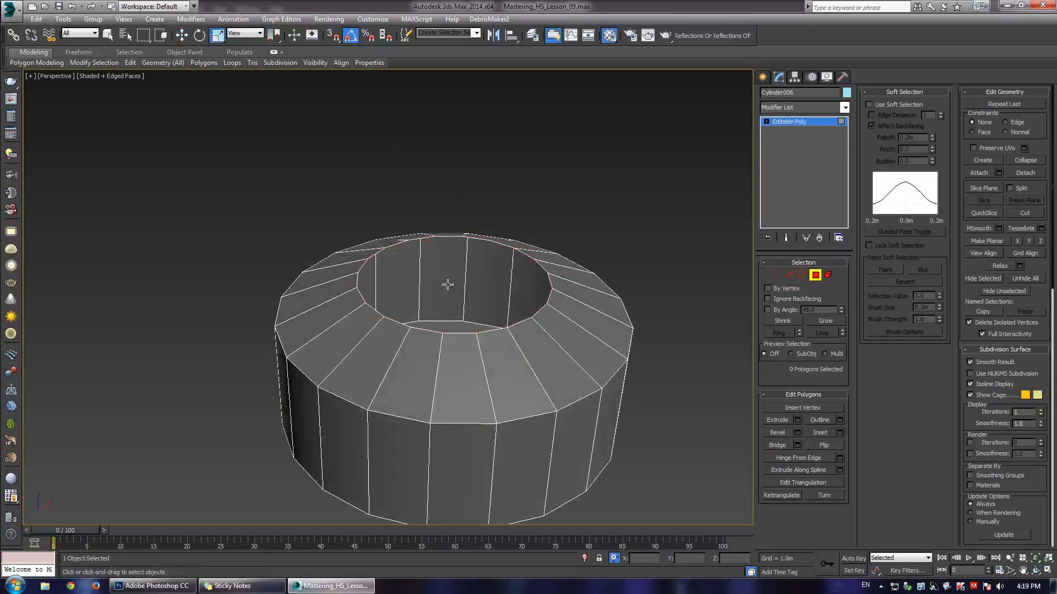
{"action": "middle_click_drag", "start_coordinate": [448, 284], "coordinate": [428, 244]}
- Delete the cylinder's side walls and bottom cap, keeping only the sloped ring of faces
{"action": "key", "text": "2"}
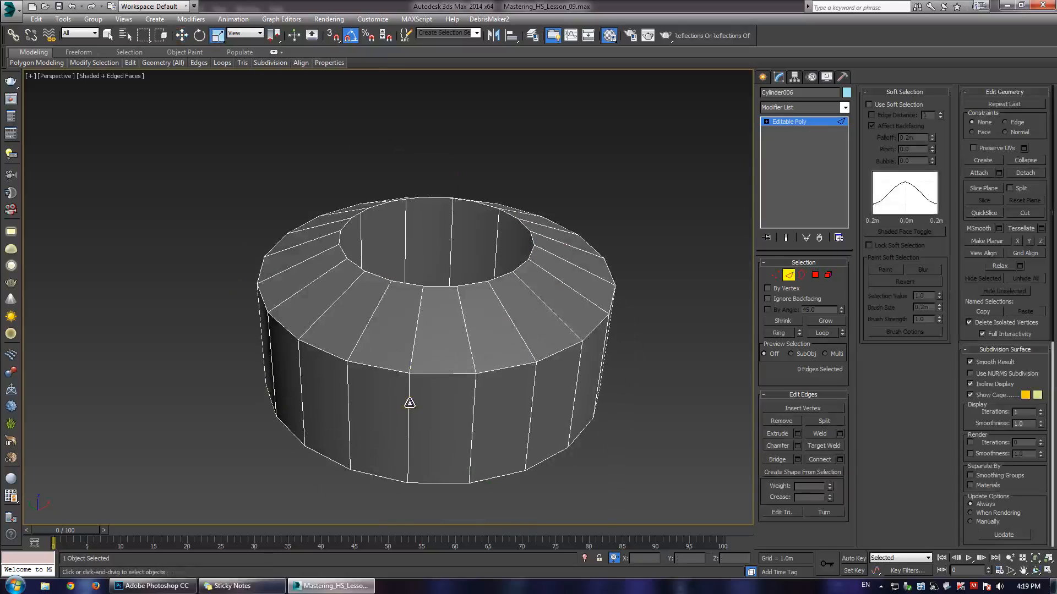
{"action": "left_click", "coordinate": [410, 403]}
{"action": "key", "text": "alt+r"}
{"action": "key", "text": "Delete"}
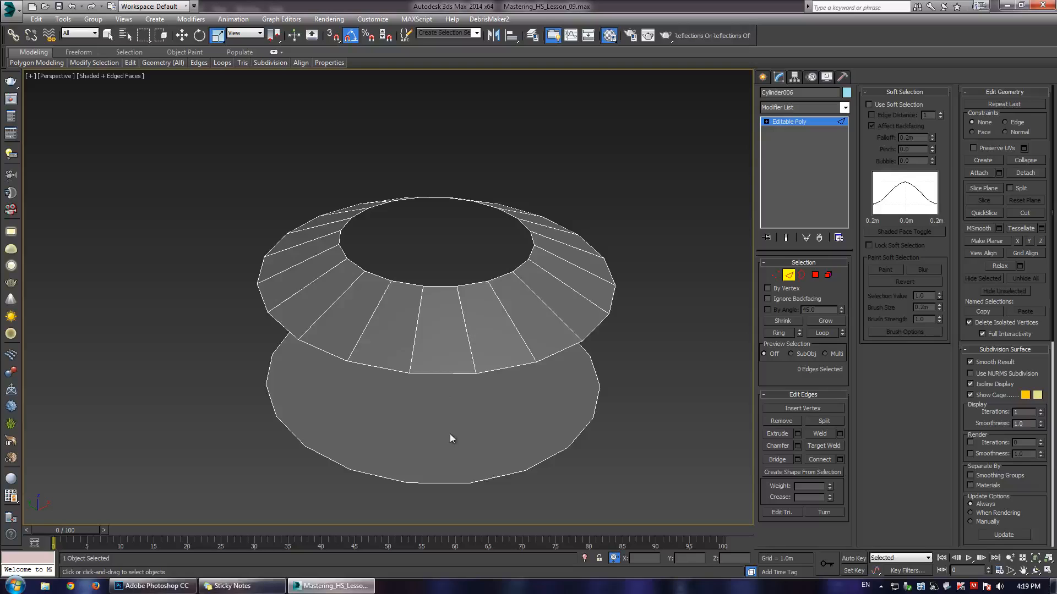
{"action": "key", "text": "5"}
{"action": "left_click", "coordinate": [449, 413]}
{"action": "key", "text": "Delete"}
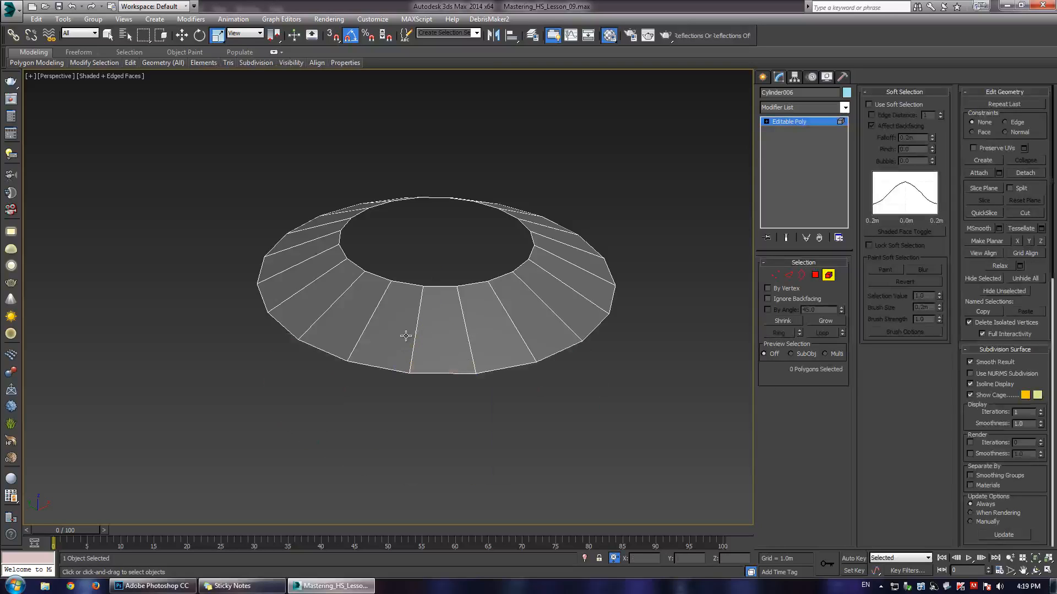
- Connect the ring of 20 radial edges on the sloped surface with 2 segments
{"action": "key", "text": "2"}
{"action": "left_click", "coordinate": [416, 327]}
{"action": "key", "text": "alt+r"}
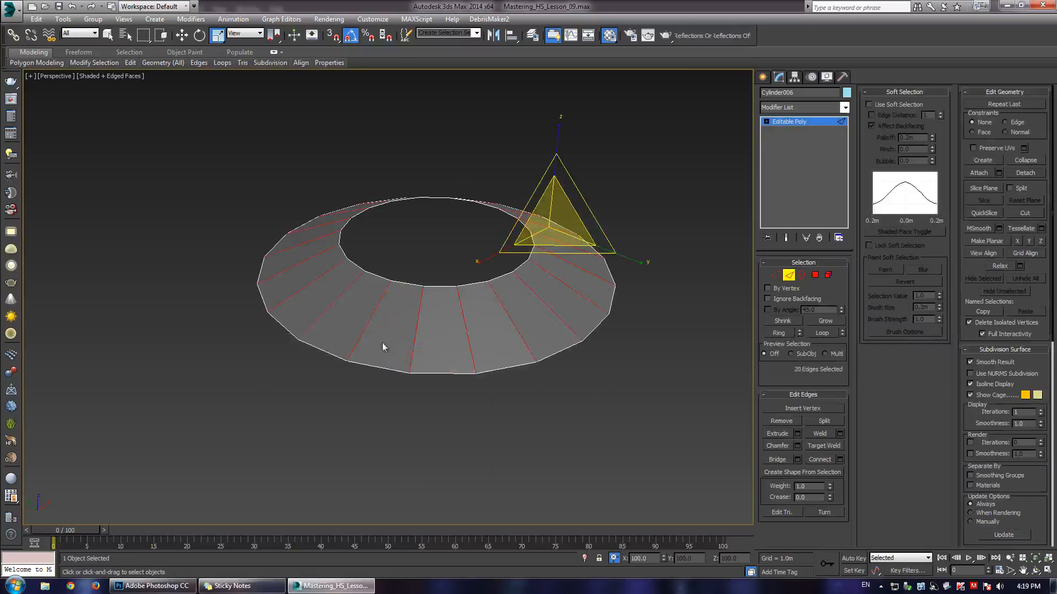
{"action": "left_click", "coordinate": [840, 460]}
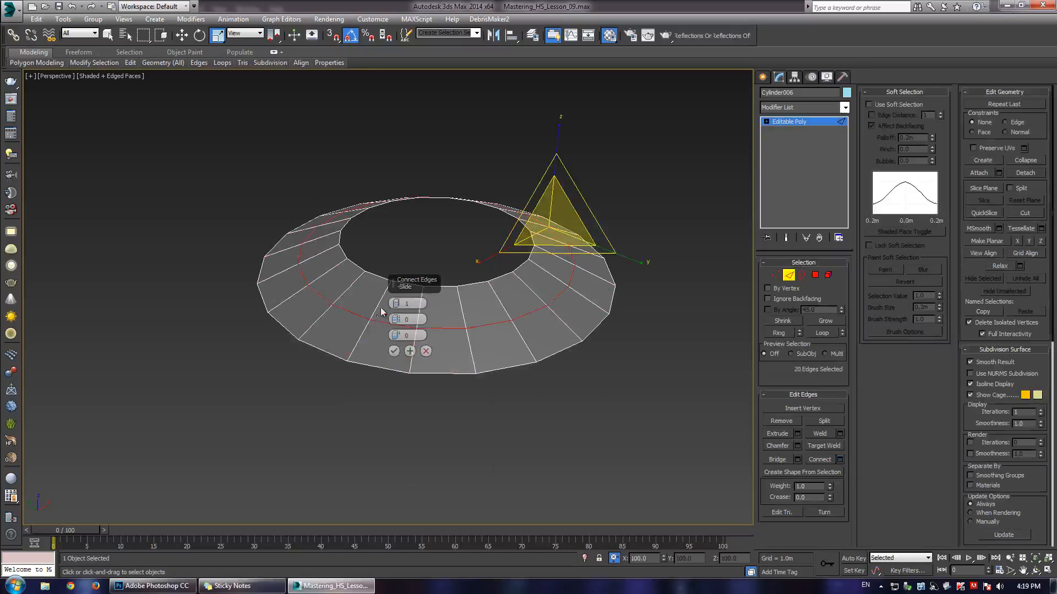
{"action": "left_click", "coordinate": [395, 301]}
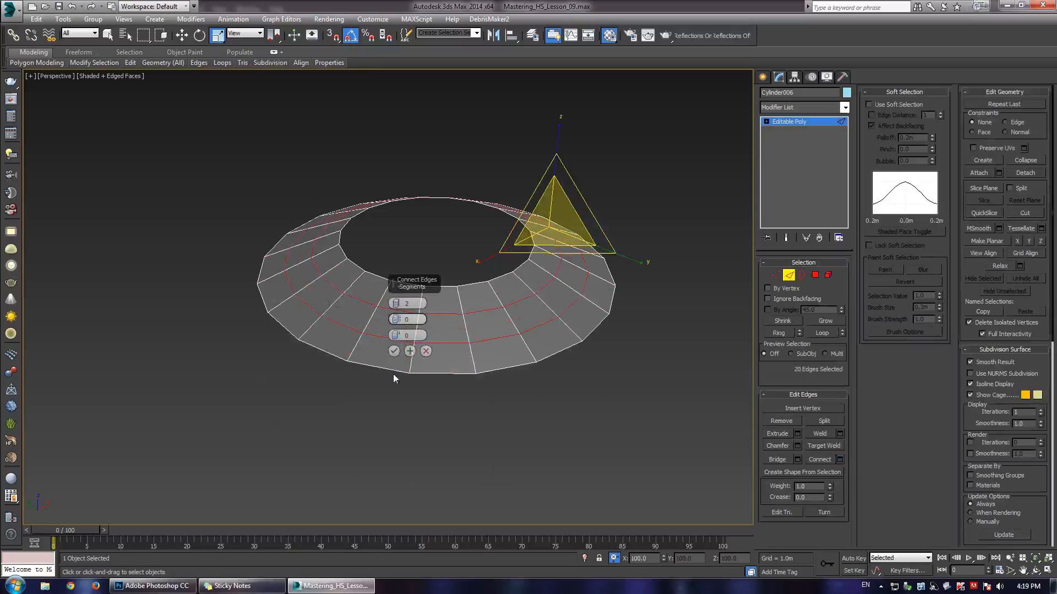
{"action": "left_click", "coordinate": [393, 351]}
{"action": "middle_click_drag", "start_coordinate": [431, 278], "coordinate": [410, 309], "text": "alt"}
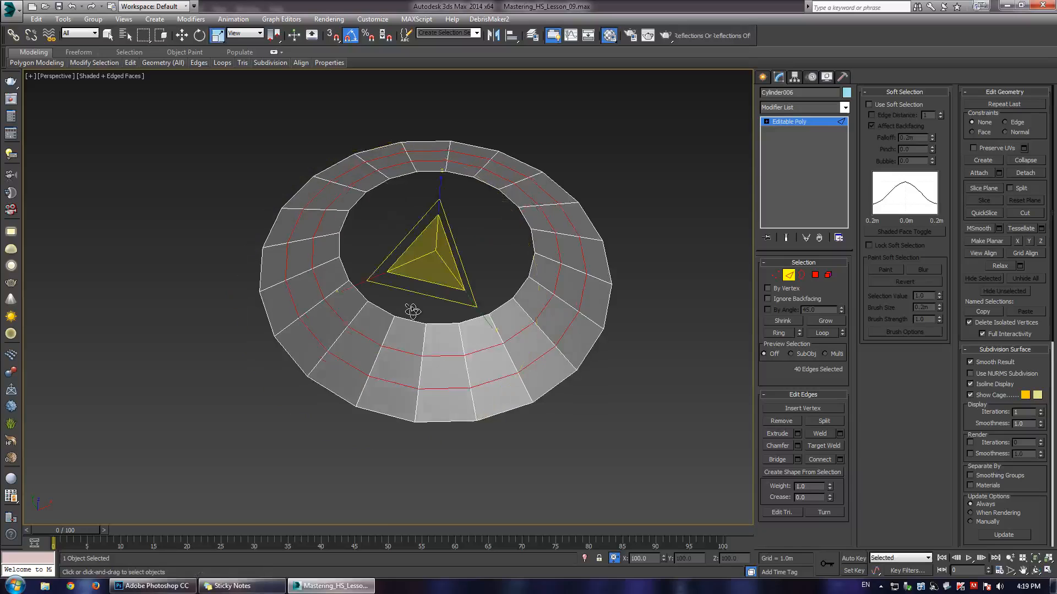
- Try to reduce the ring to its lower-left quarter in the Top view by deleting the other polygons
{"action": "key", "text": "alt+w"}
{"action": "right_click", "coordinate": [339, 223]}
{"action": "key", "text": "alt+w"}
{"action": "scroll", "coordinate": [474, 286], "scroll_direction": "down", "scroll_amount": 8}
{"action": "key", "text": "4"}
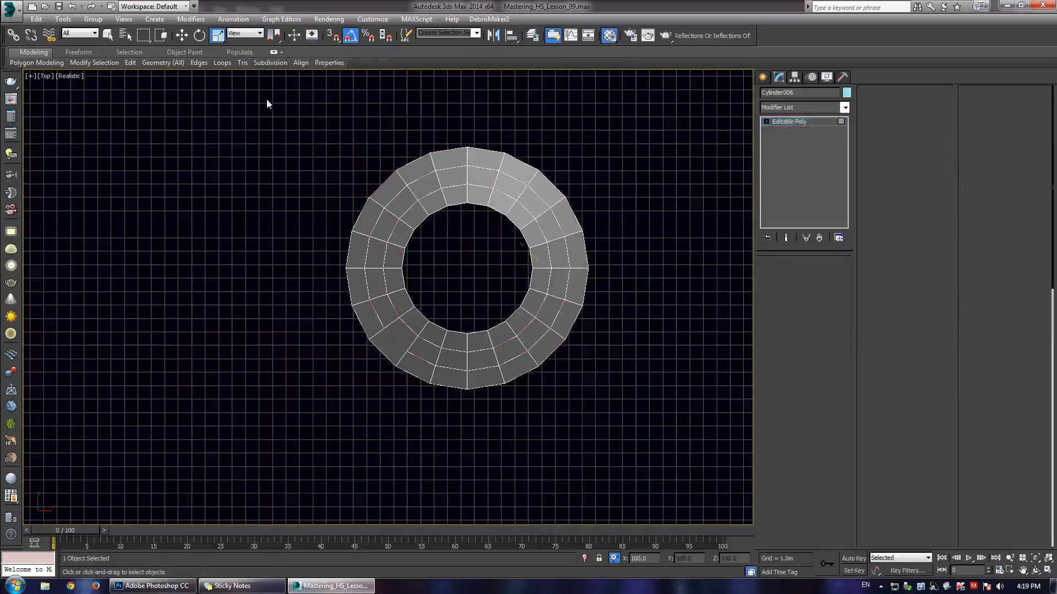
{"action": "left_click_drag", "start_coordinate": [263, 96], "coordinate": [615, 260]}
{"action": "left_click_drag", "start_coordinate": [506, 347], "coordinate": [477, 384], "text": "ctrl"}
{"action": "key", "text": "Delete"}
{"action": "scroll", "coordinate": [425, 365], "scroll_direction": "up", "scroll_amount": 6}
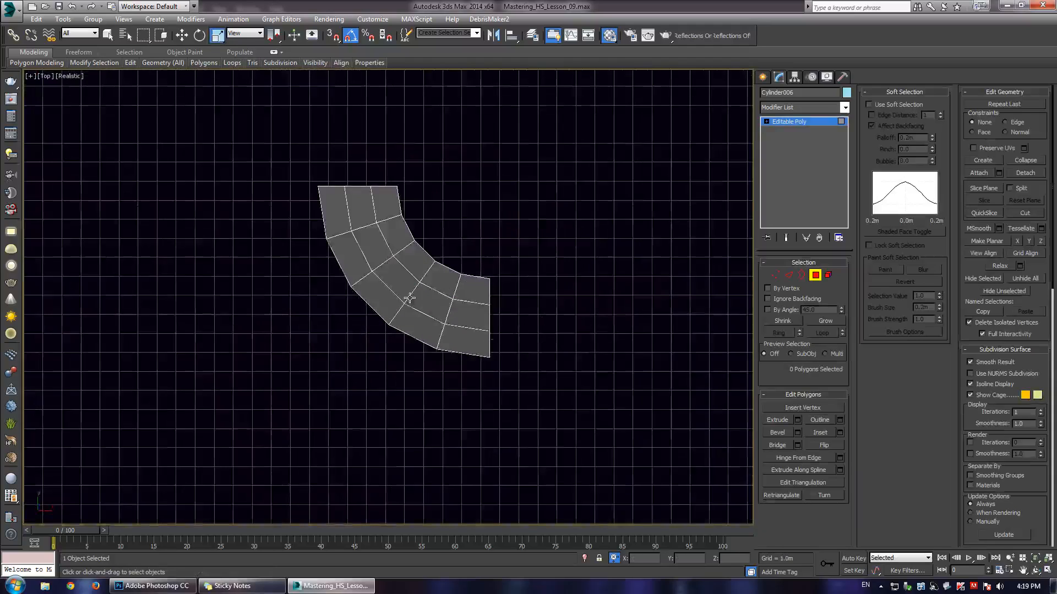
- Try a horizontal cut across the quarter from its outer vertex, and undo back to the full ring
{"action": "key", "text": "1"}
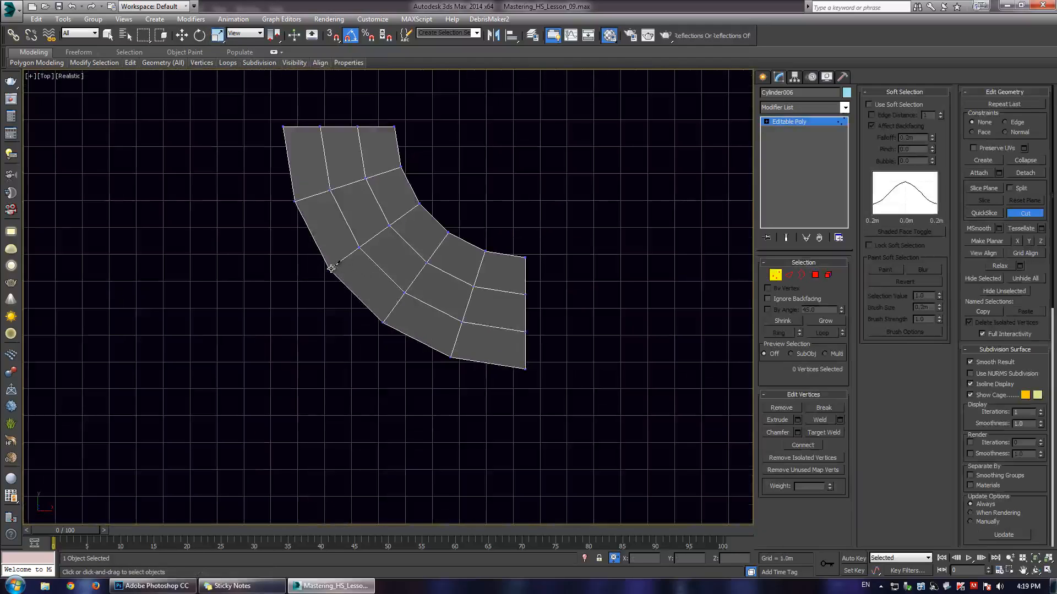
{"action": "left_click", "coordinate": [330, 269]}
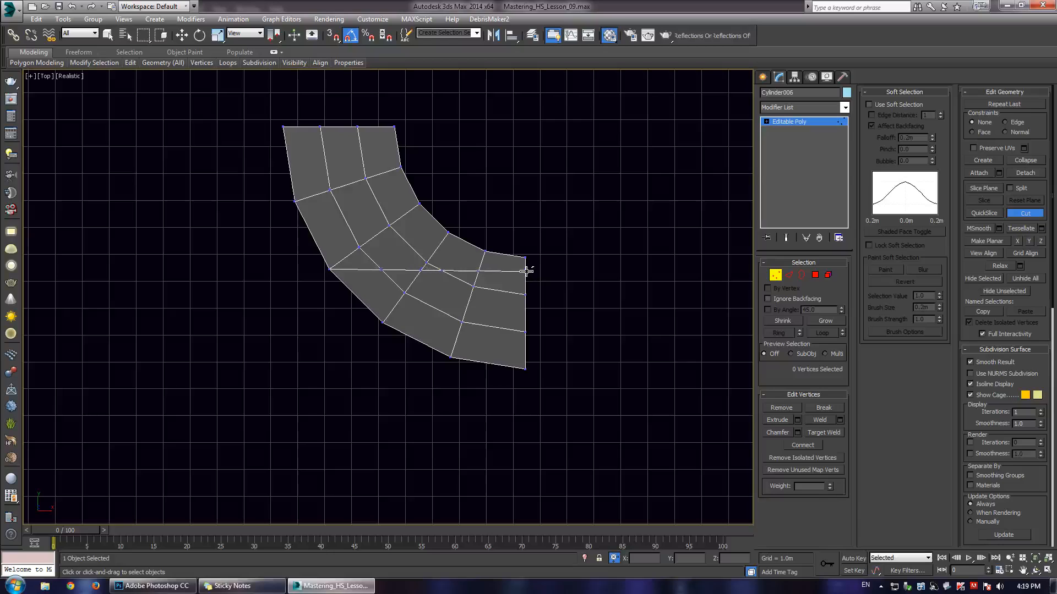
{"action": "right_click", "coordinate": [525, 268]}
{"action": "key", "text": "ctrl+z"}
- Cut a straight horizontal line across the ring's lower part, from one outer-border vertex to the matching vertex opposite
{"action": "middle_click_drag", "start_coordinate": [405, 273], "coordinate": [334, 275]}
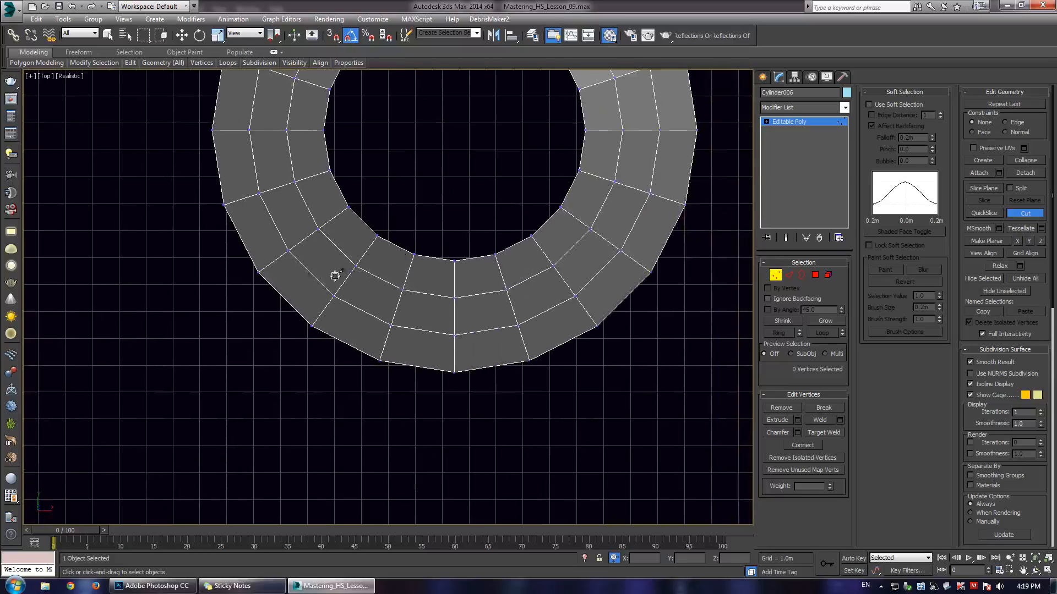
{"action": "left_click", "coordinate": [258, 274]}
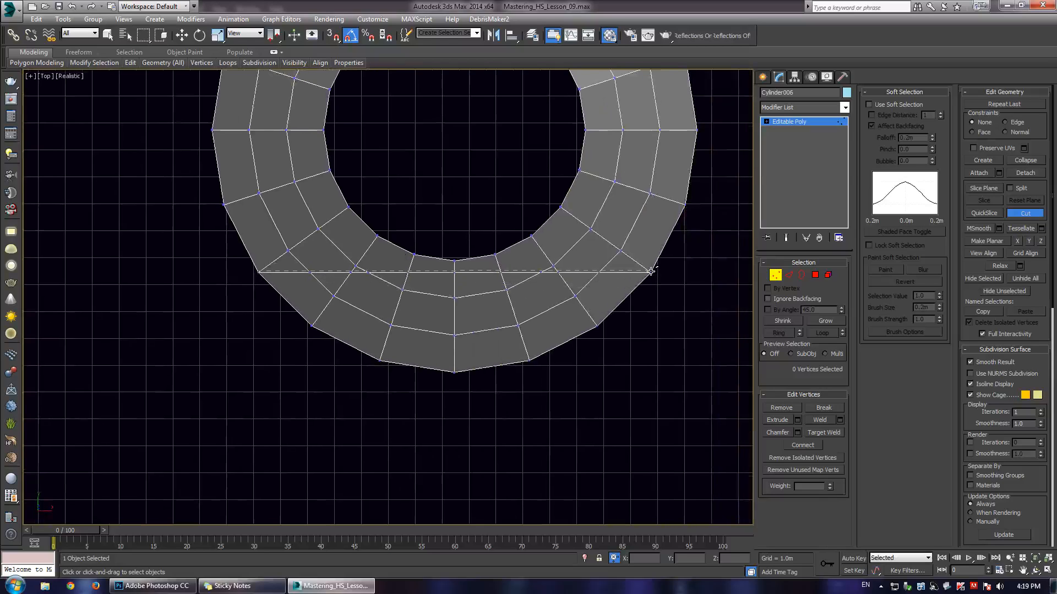
{"action": "scroll", "coordinate": [476, 263], "scroll_direction": "down", "scroll_amount": 5}
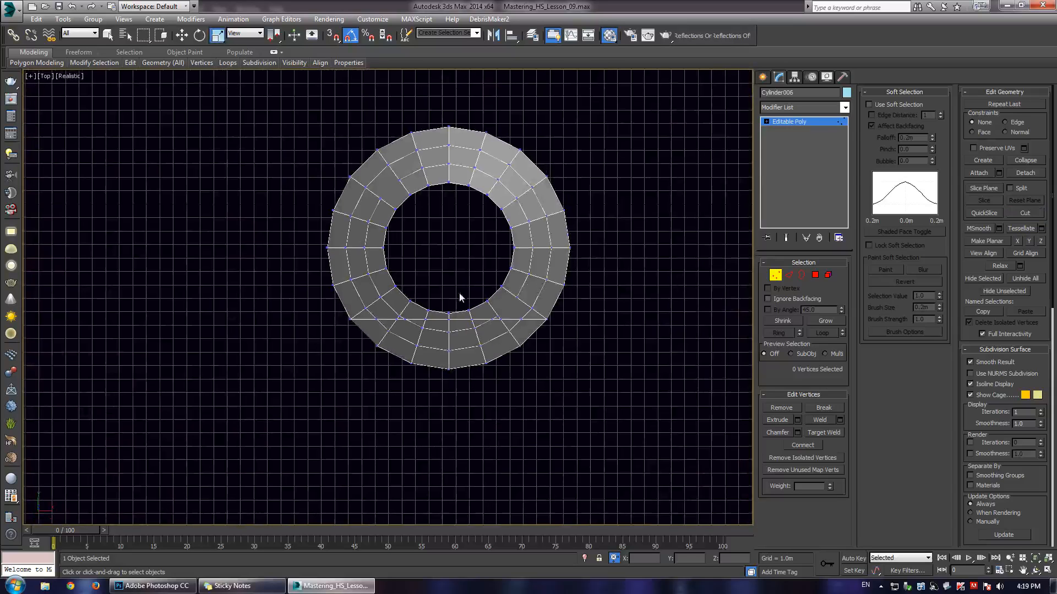
- Delete the ring's upper half and right half of polygons, keeping only the lower-left quarter
{"action": "key", "text": "4"}
{"action": "left_click_drag", "start_coordinate": [220, 85], "coordinate": [637, 243]}
{"action": "left_click_drag", "start_coordinate": [655, 175], "coordinate": [473, 360], "text": "ctrl"}
{"action": "left_click_drag", "start_coordinate": [461, 417], "coordinate": [461, 417], "text": "ctrl"}
{"action": "scroll", "coordinate": [441, 402], "scroll_direction": "up", "scroll_amount": 3}
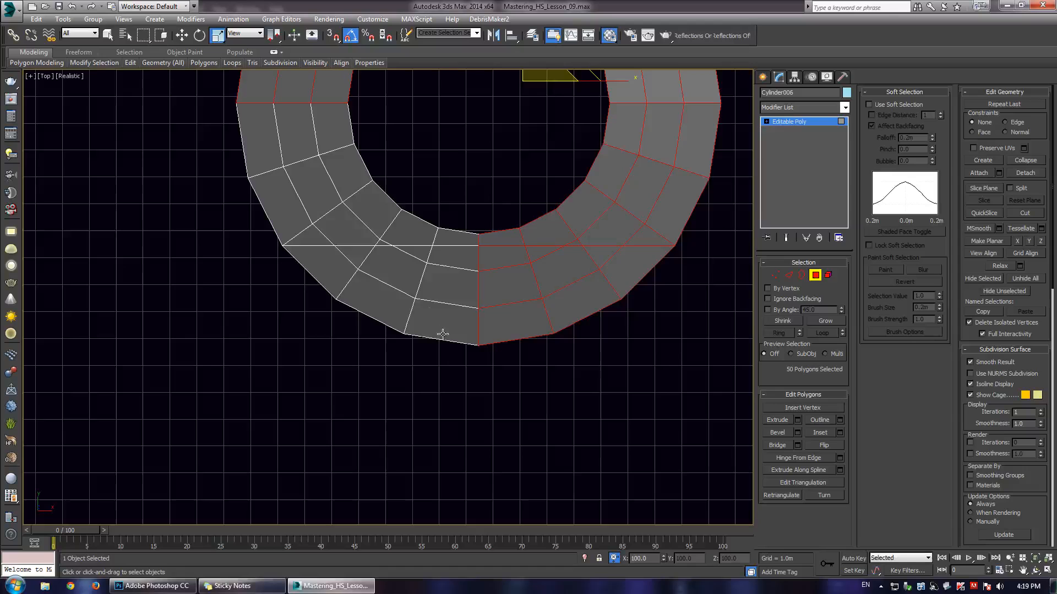
{"action": "key", "text": "Delete"}
- Apply a Symmetry modifier on the X axis to the quarter in the Perspective view, with Slice Along Mirror off
{"action": "key", "text": "alt+w"}
{"action": "middle_click", "coordinate": [568, 365]}
{"action": "key", "text": "alt+w"}
{"action": "middle_click_drag", "start_coordinate": [405, 342], "coordinate": [365, 310], "text": "alt"}
{"action": "scroll", "coordinate": [421, 328], "scroll_direction": "up", "scroll_amount": 4}
{"action": "left_click", "coordinate": [813, 126]}
{"action": "left_click", "coordinate": [825, 107]}
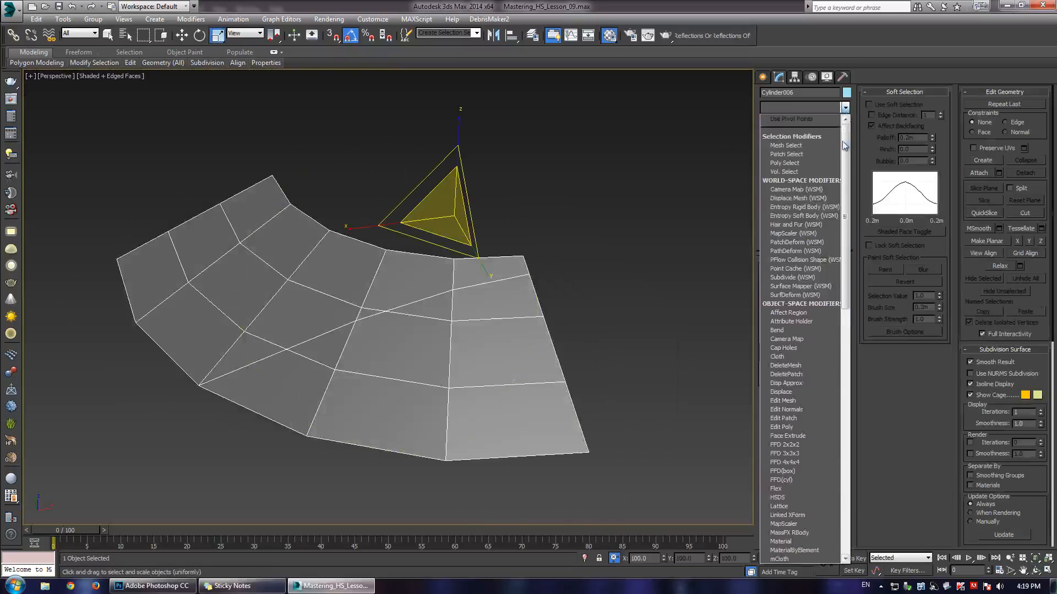
{"action": "scroll", "coordinate": [798, 357], "scroll_direction": "down", "scroll_amount": 15}
{"action": "left_click", "coordinate": [795, 374]}
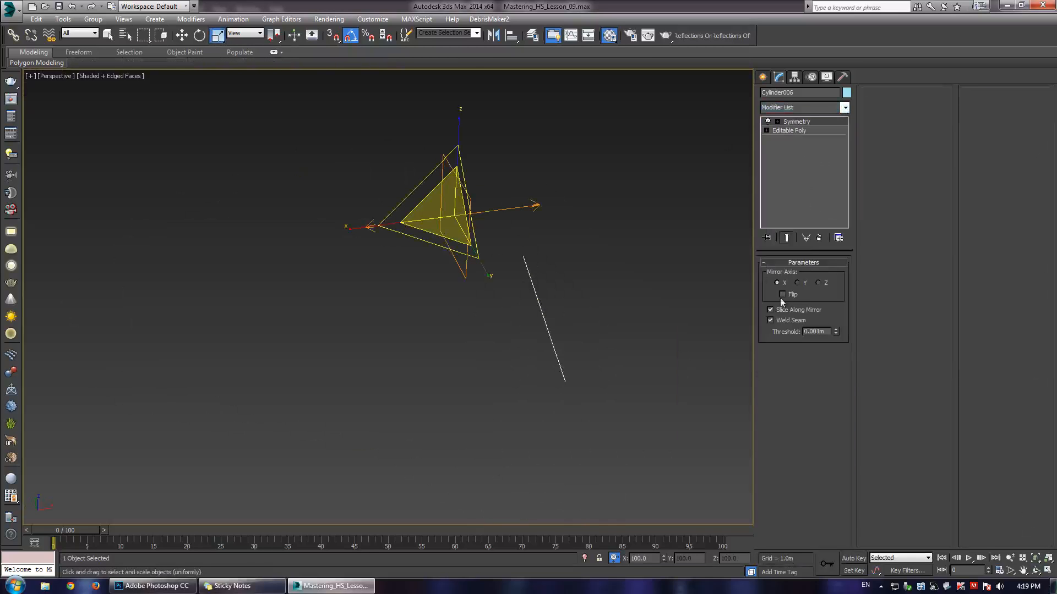
{"action": "left_click", "coordinate": [770, 309]}
{"action": "scroll", "coordinate": [427, 286], "scroll_direction": "down", "scroll_amount": 3}
{"action": "middle_click_drag", "start_coordinate": [408, 286], "coordinate": [500, 274], "text": "alt"}
{"action": "scroll", "coordinate": [500, 273], "scroll_direction": "up", "scroll_amount": 3}
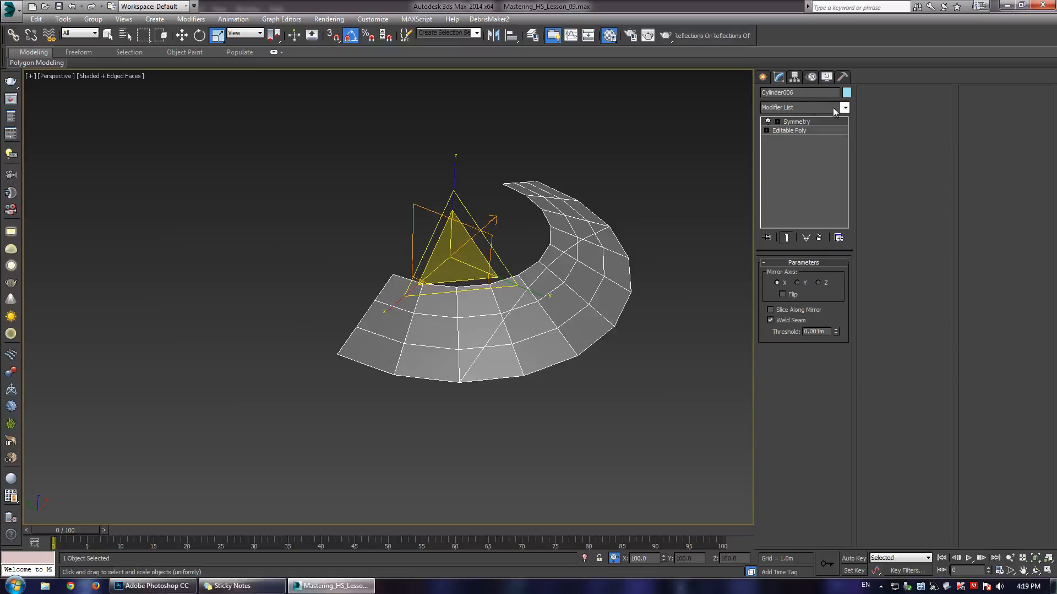
- Add a second Symmetry modifier mirrored on the Y axis with Slice Along Mirror off to complete the ring
{"action": "left_click", "coordinate": [842, 107]}
{"action": "left_click_drag", "start_coordinate": [844, 165], "coordinate": [833, 462]}
{"action": "left_click", "coordinate": [783, 374]}
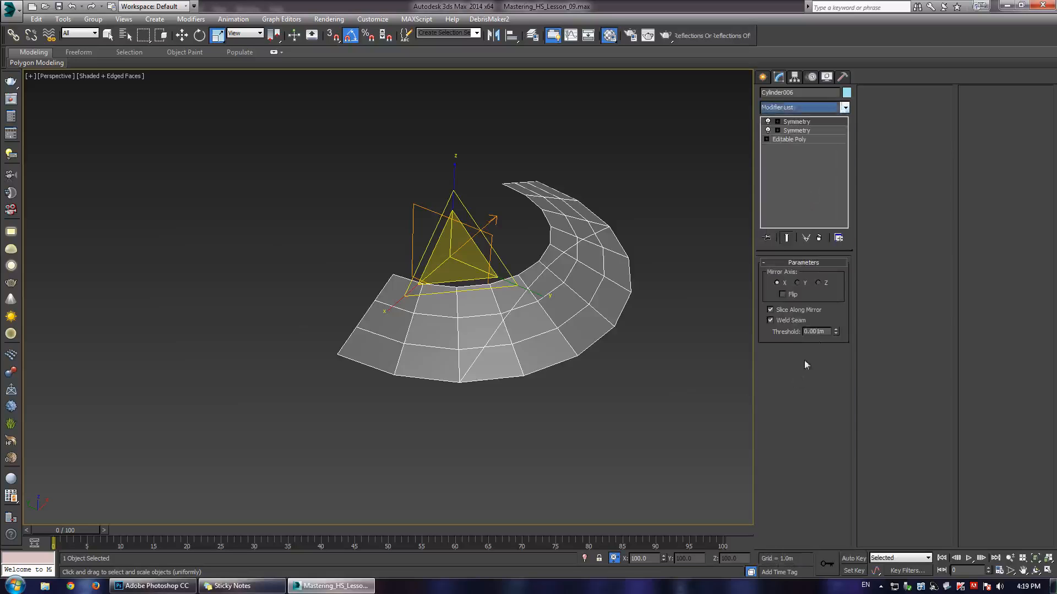
{"action": "left_click", "coordinate": [797, 283]}
{"action": "left_click", "coordinate": [787, 311]}
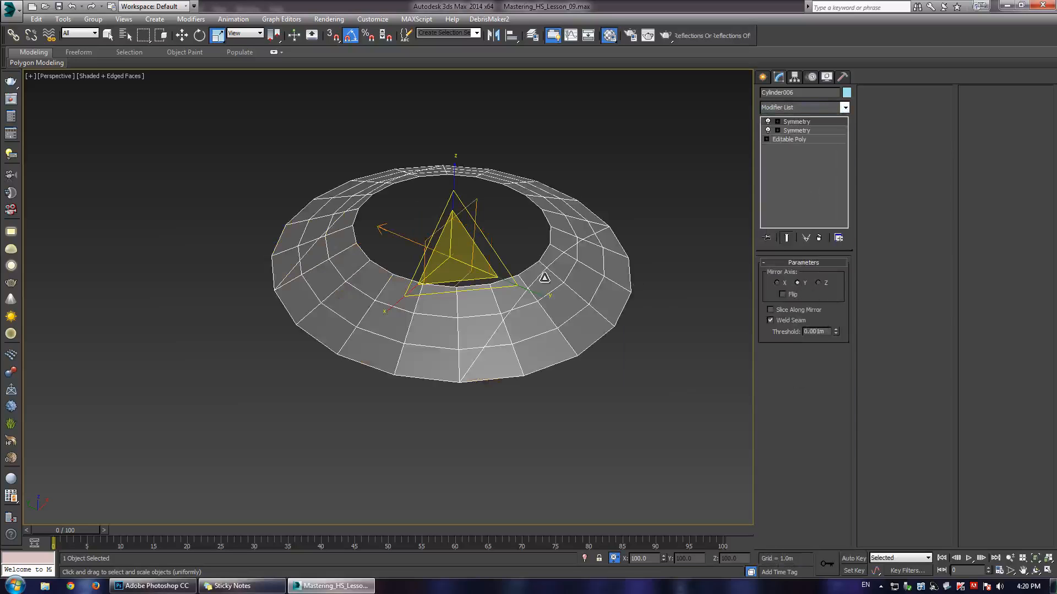
{"action": "scroll", "coordinate": [545, 278], "scroll_direction": "up", "scroll_amount": 3}
{"action": "middle_click_drag", "start_coordinate": [528, 286], "coordinate": [462, 240], "text": "alt"}
{"action": "scroll", "coordinate": [363, 333], "scroll_direction": "up", "scroll_amount": 3}
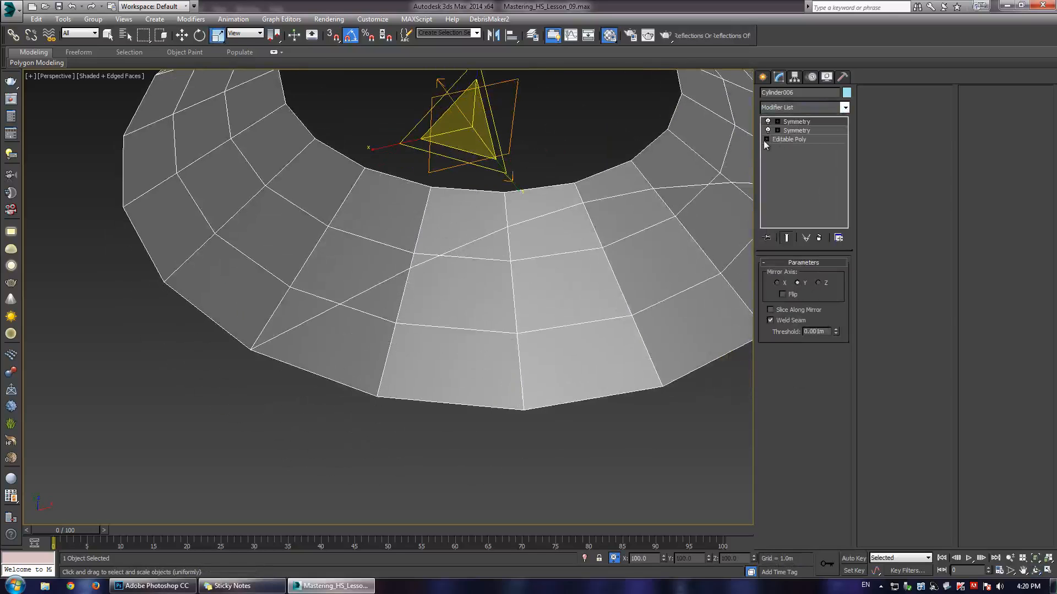
- Weld the two close vertices where the diagonal cut crosses the inner edge loop on the base quarter
{"action": "left_click", "coordinate": [786, 148]}
{"action": "scroll", "coordinate": [421, 258], "scroll_direction": "up", "scroll_amount": 5}
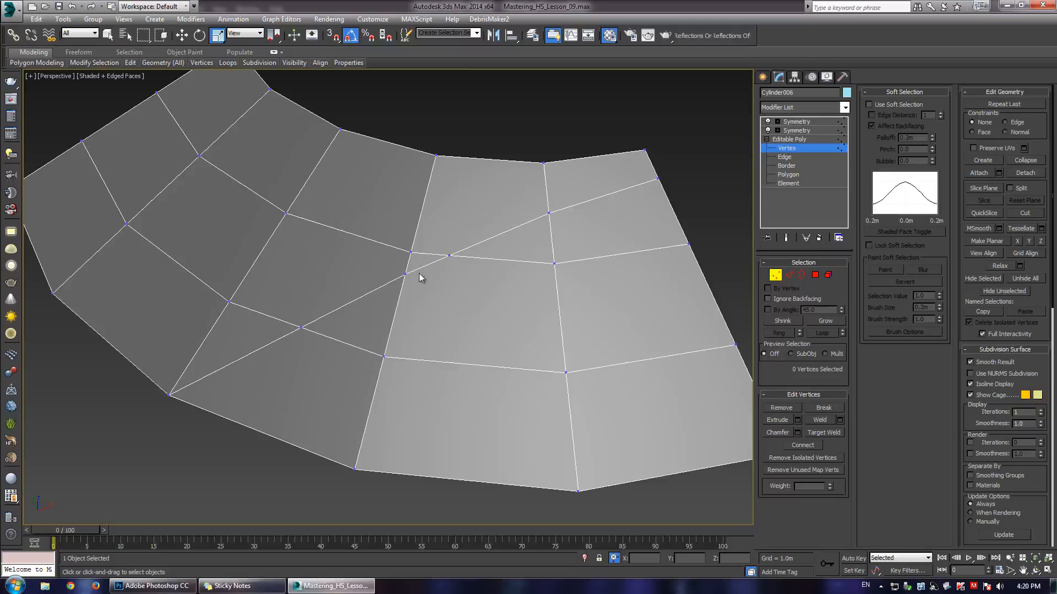
{"action": "left_click", "coordinate": [406, 274]}
{"action": "left_click", "coordinate": [450, 256], "text": "ctrl"}
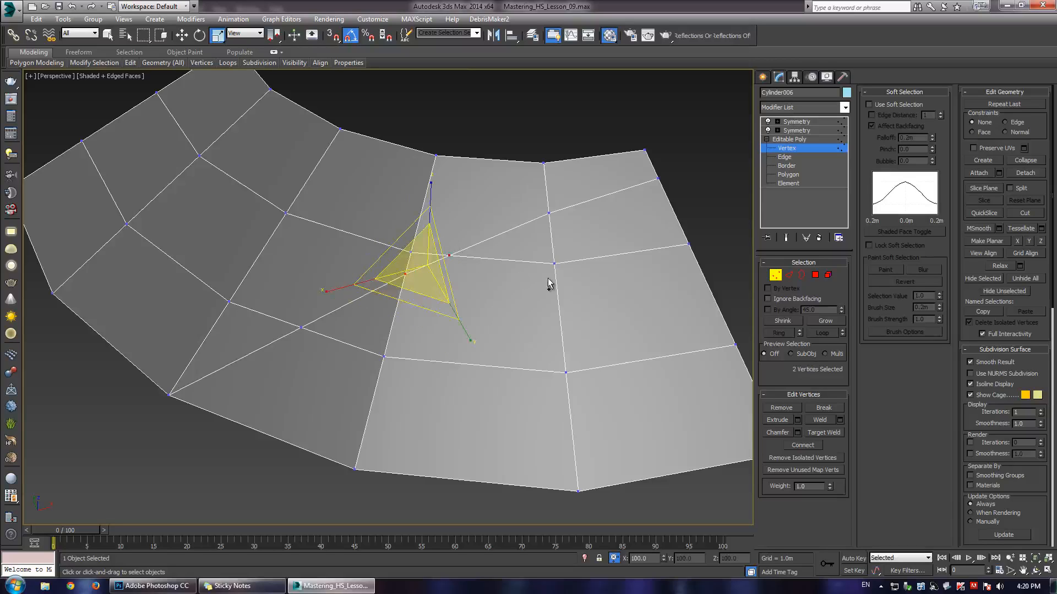
{"action": "left_click", "coordinate": [839, 420]}
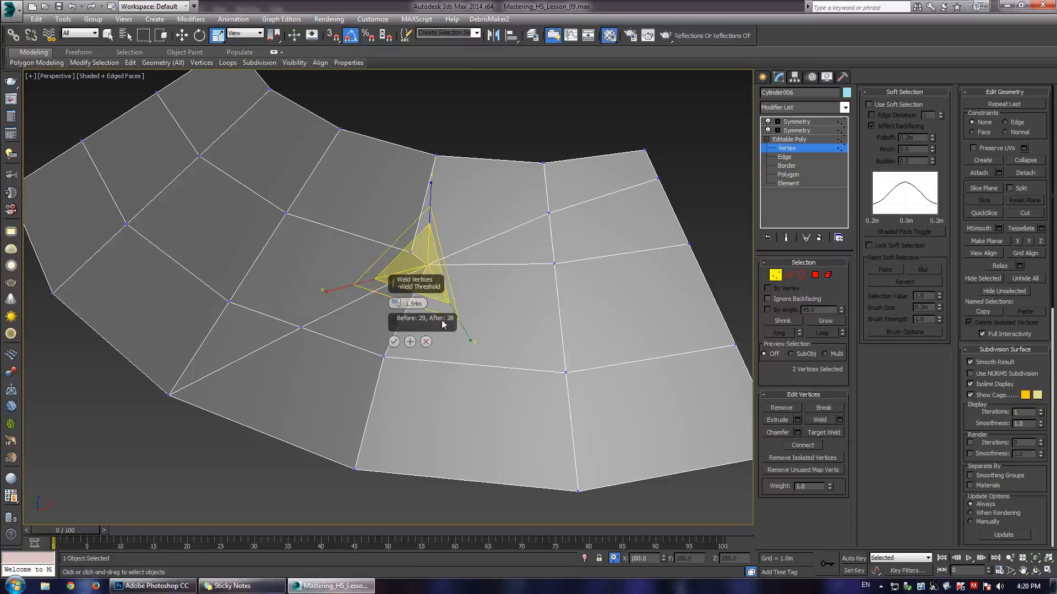
{"action": "left_click", "coordinate": [394, 342]}
- Target-weld the remaining nearby loop vertex onto the newly welded vertex
{"action": "left_click", "coordinate": [500, 184]}
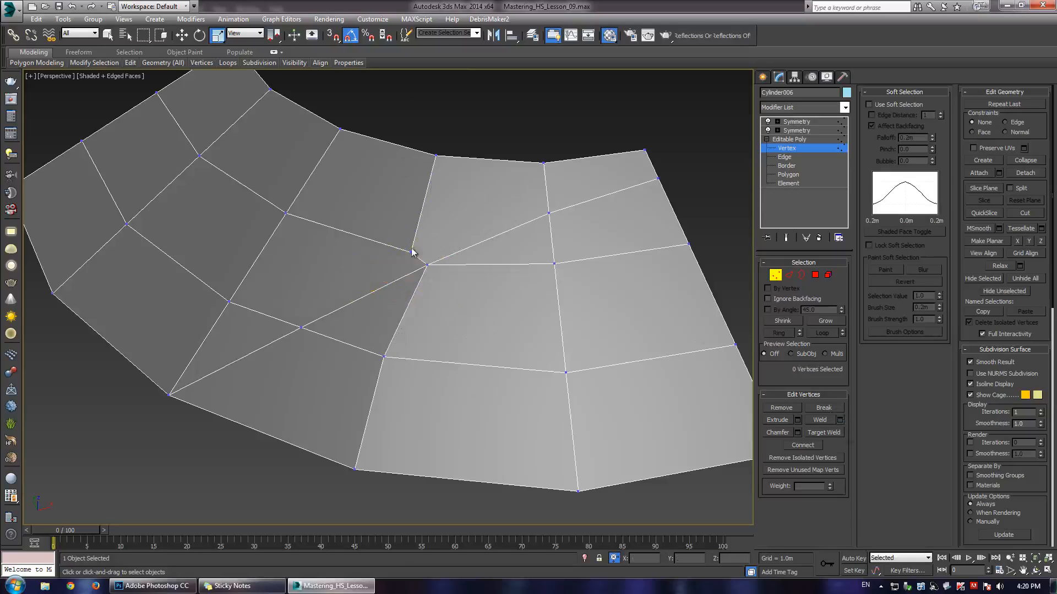
{"action": "key", "text": "ctrl+shift+w"}
{"action": "left_click", "coordinate": [426, 265]}
{"action": "right_click", "coordinate": [460, 170]}
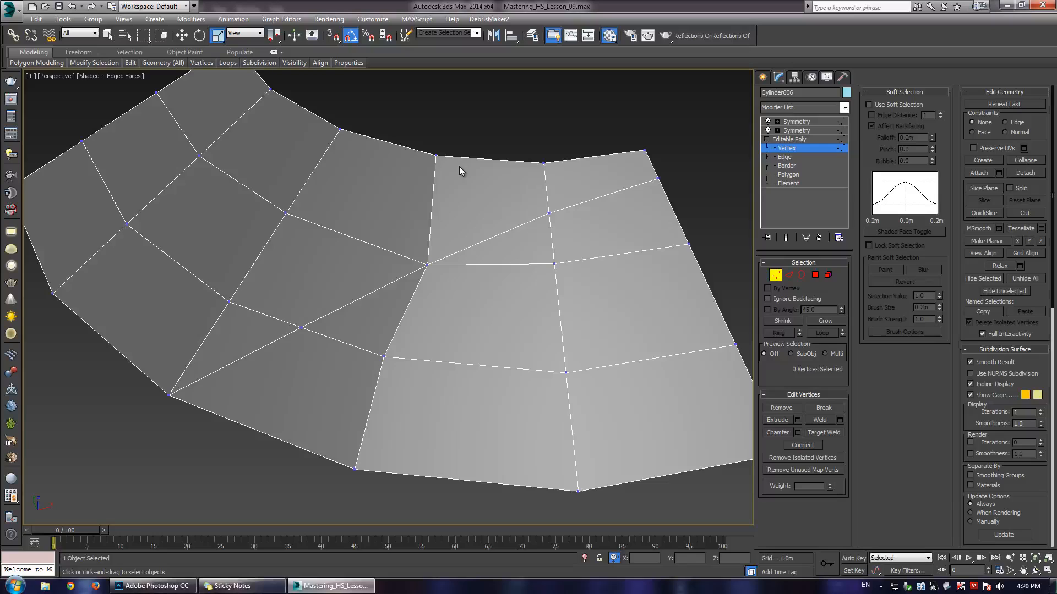
- Cut an edge from the outer loop's vertex to the inner loop segment beside the welded vertex, and remove the old connecting edge
{"action": "scroll", "coordinate": [326, 300], "scroll_direction": "down", "scroll_amount": 2}
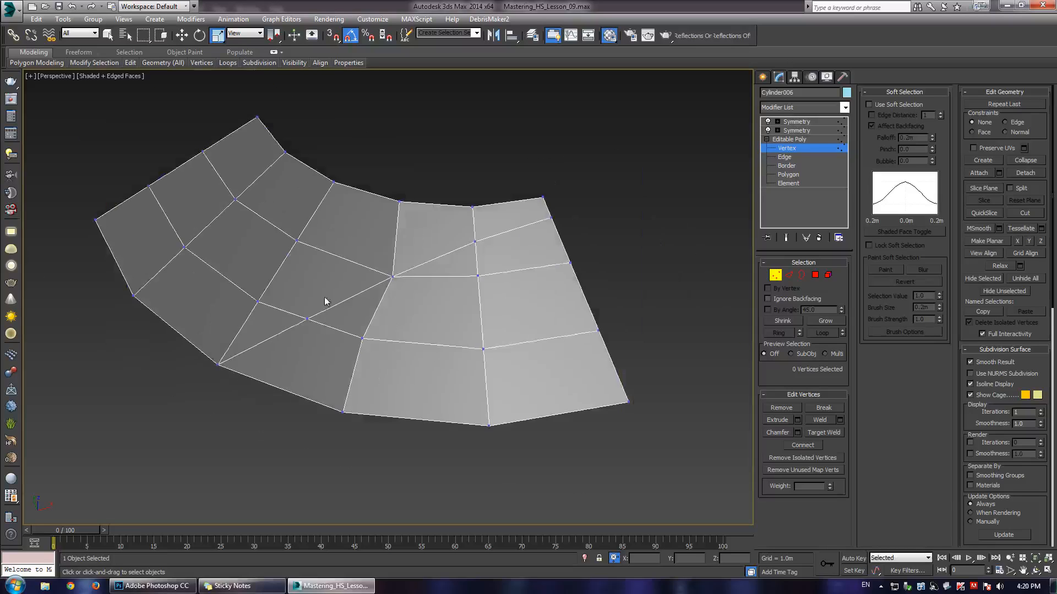
{"action": "scroll", "coordinate": [365, 342], "scroll_direction": "up", "scroll_amount": 2}
{"action": "key", "text": "alt+c"}
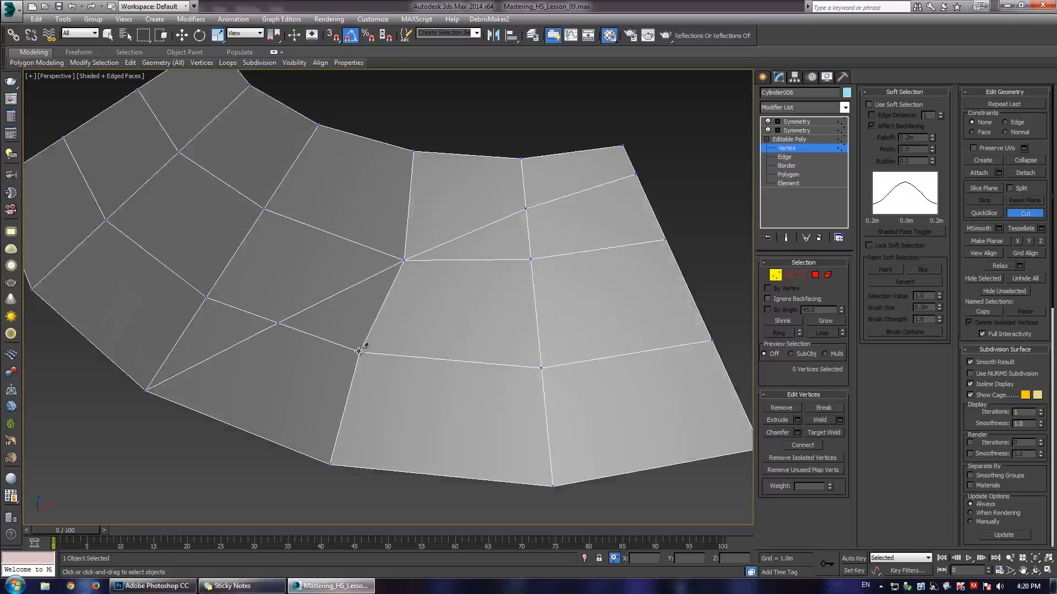
{"action": "left_click", "coordinate": [359, 351]}
{"action": "key", "text": "2"}
{"action": "left_click", "coordinate": [781, 421]}
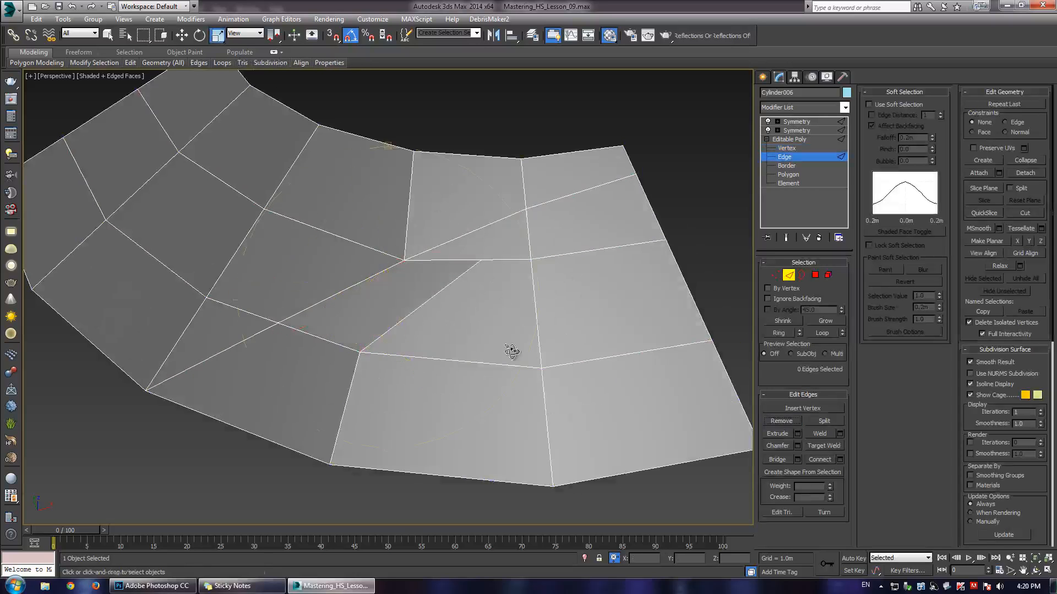
- Slide the cut's new end vertex along the inner loop toward the welded vertex, using the Edge constraint
{"action": "middle_click_drag", "start_coordinate": [509, 353], "coordinate": [445, 269], "text": "alt"}
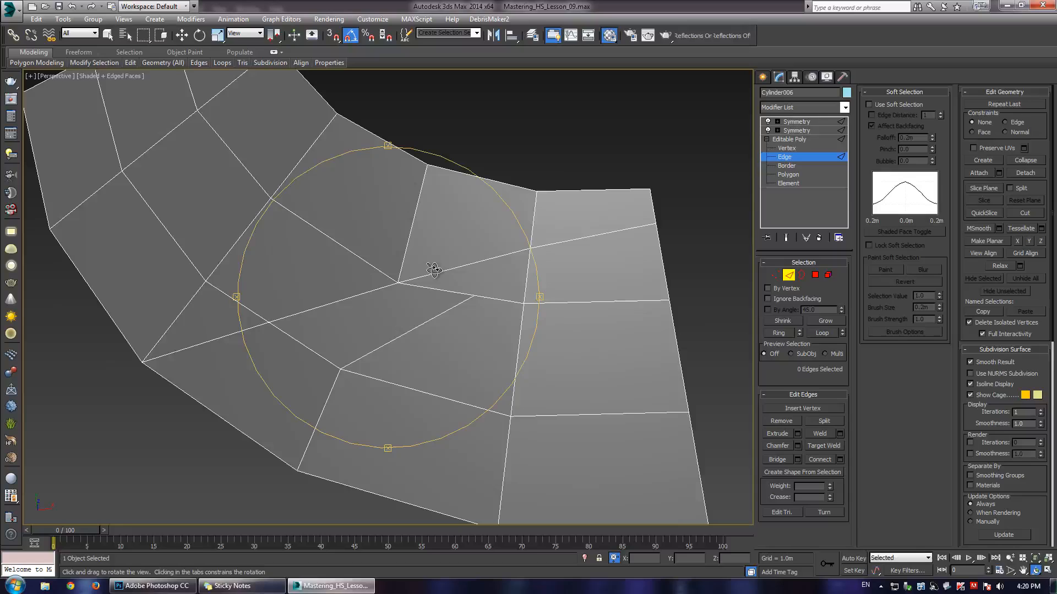
{"action": "key", "text": "1"}
{"action": "left_click", "coordinate": [474, 296]}
{"action": "key", "text": "w"}
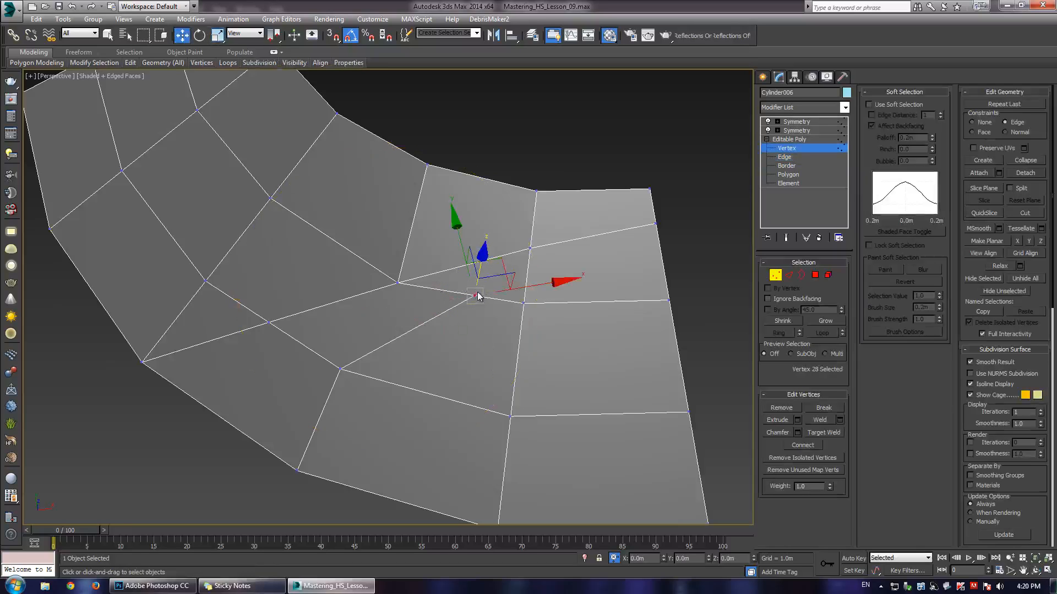
{"action": "middle_click_drag", "start_coordinate": [461, 283], "coordinate": [456, 292], "text": "alt"}
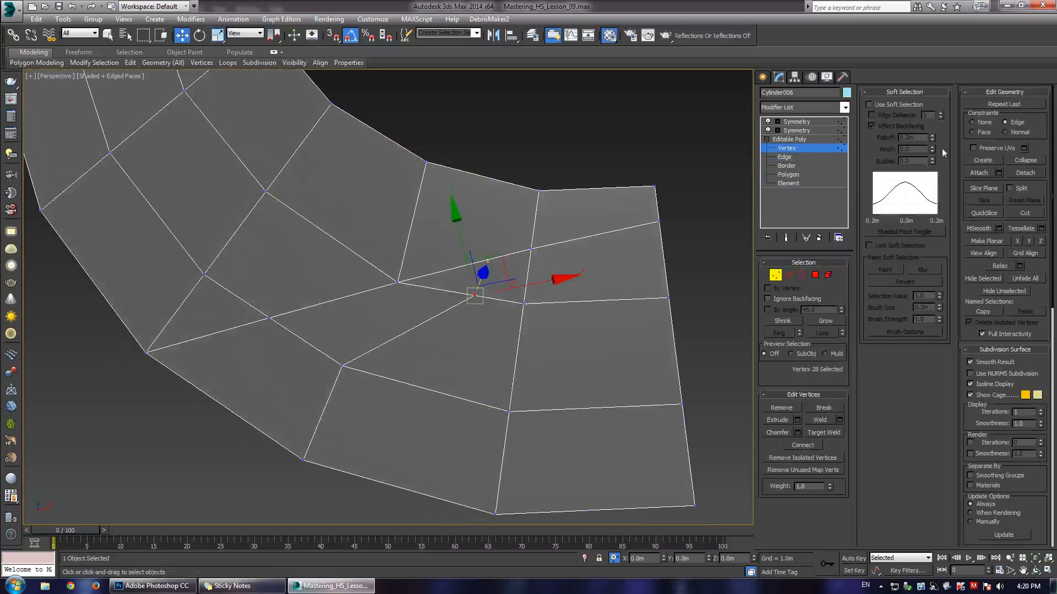
{"action": "left_click_drag", "start_coordinate": [485, 268], "coordinate": [480, 263]}
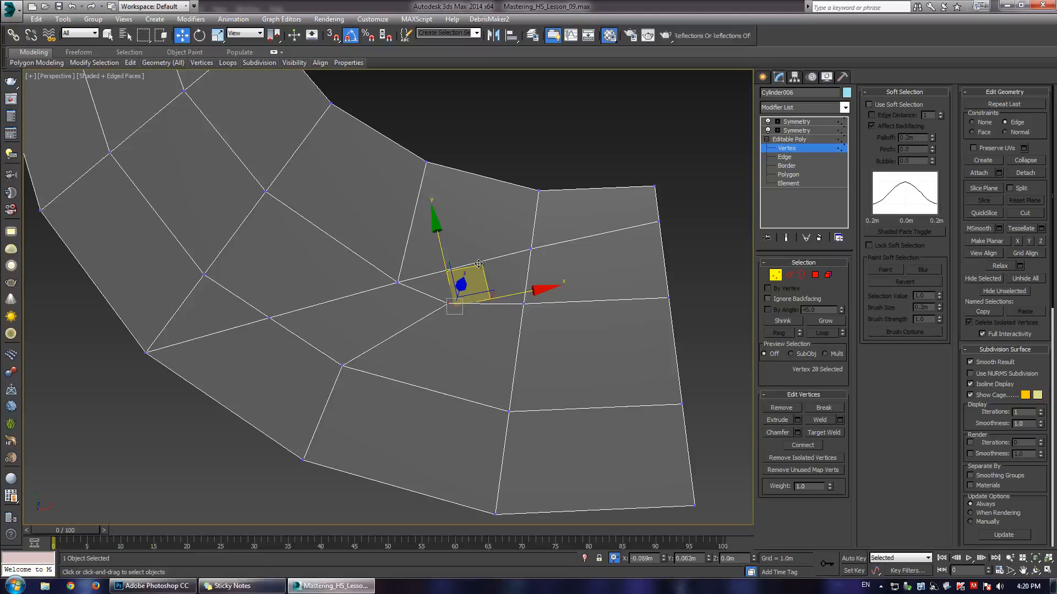
- Slide the inner loop's seam vertex and its neighbouring vertex along their edges toward the straight cut's vertices
{"action": "middle_click_drag", "start_coordinate": [479, 263], "coordinate": [524, 283], "text": "alt"}
{"action": "left_click", "coordinate": [529, 210]}
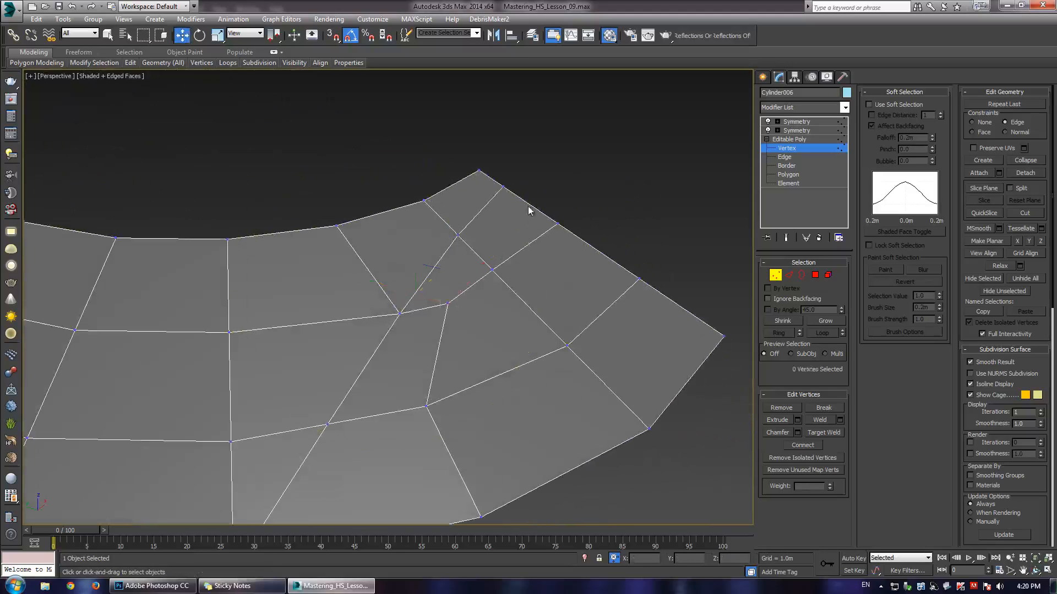
{"action": "left_click", "coordinate": [558, 224]}
{"action": "left_click", "coordinate": [502, 187]}
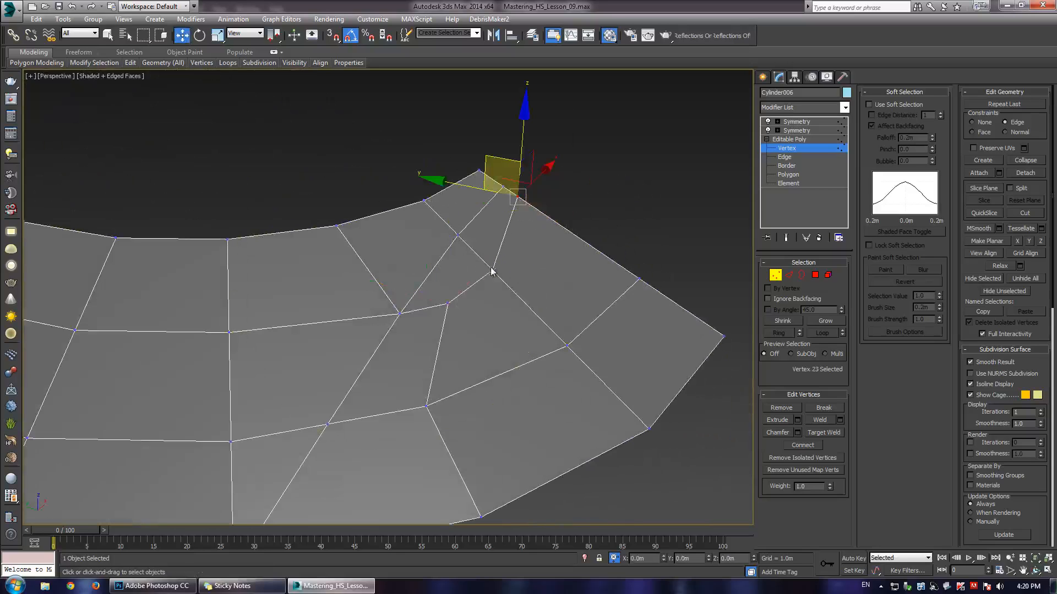
{"action": "left_click", "coordinate": [491, 269]}
- Cut an edge from the vertex above the outer border to the border segment in line with the seam, and remove the old diagonal edge
{"action": "middle_click_drag", "start_coordinate": [471, 254], "coordinate": [358, 324], "text": "alt"}
{"action": "key", "text": "alt+c"}
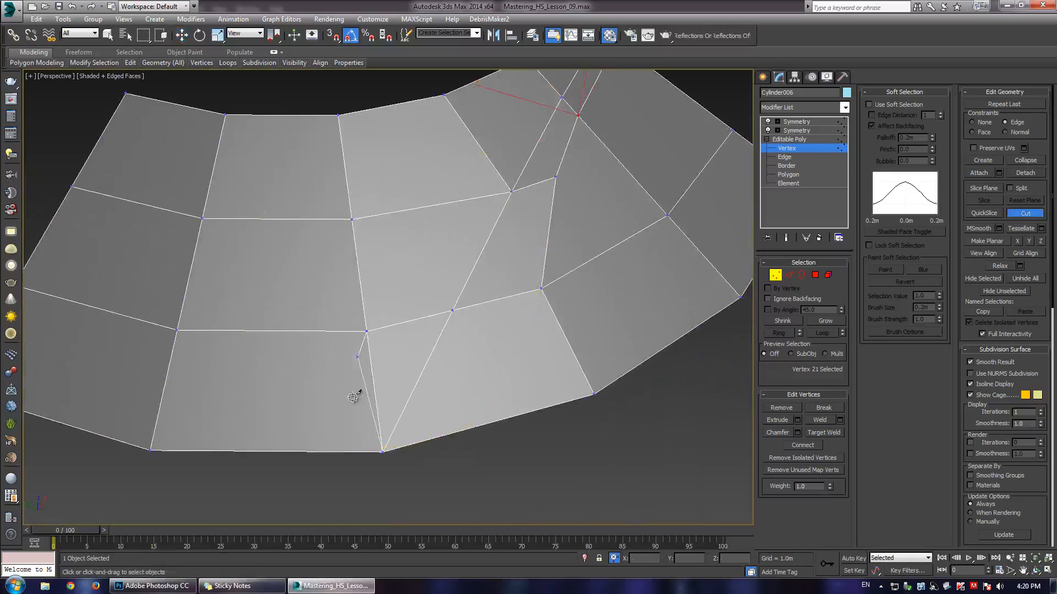
{"action": "left_click", "coordinate": [337, 452]}
{"action": "key", "text": "w"}
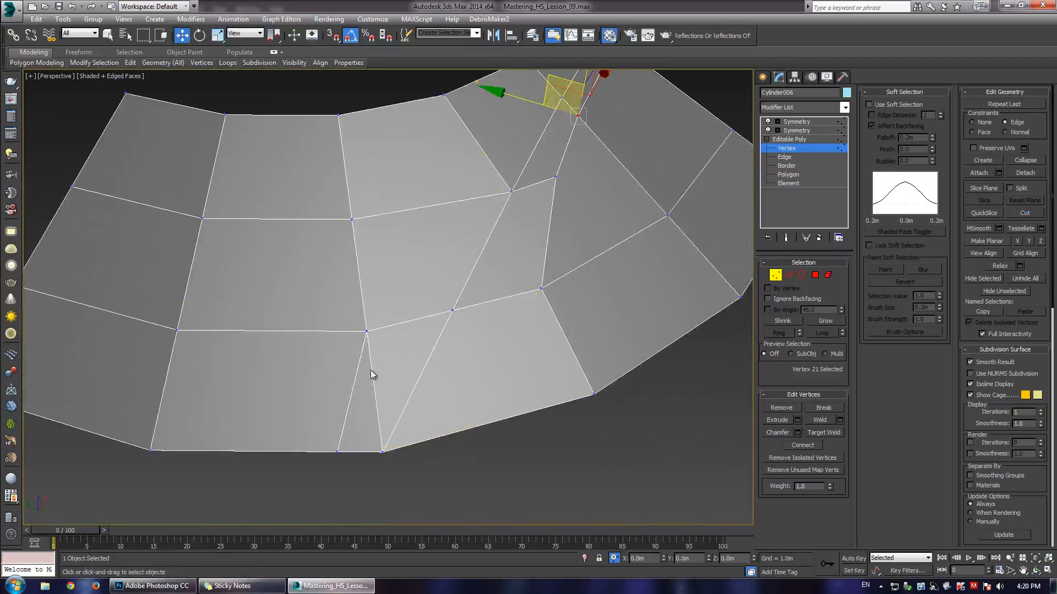
{"action": "key", "text": "2"}
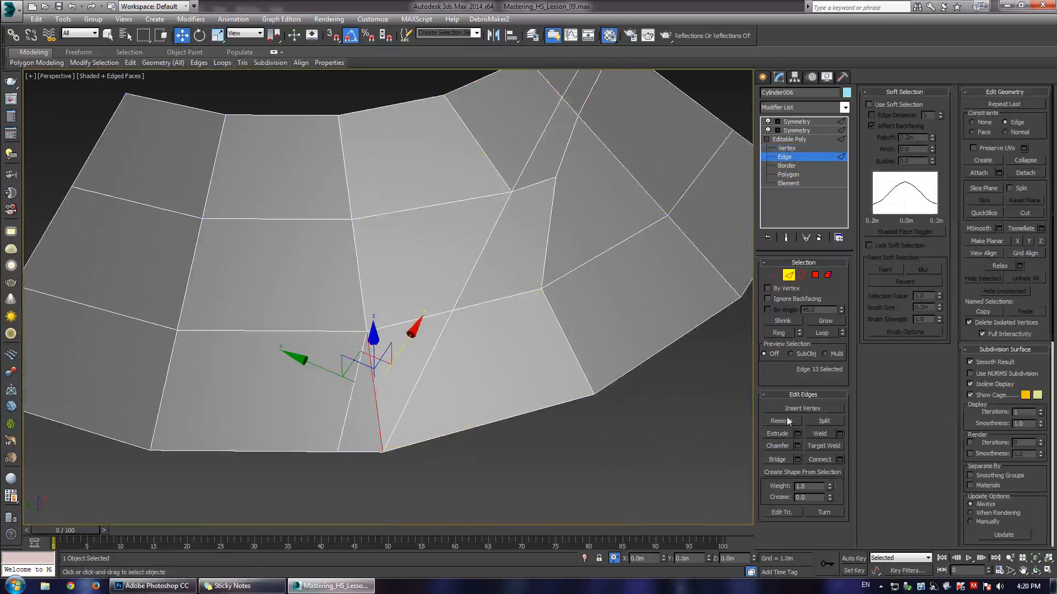
{"action": "left_click", "coordinate": [785, 420]}
- Select the full line of straight seam edges across the ring and chamfer it by 0.075m with 1 segment
{"action": "scroll", "coordinate": [471, 299], "scroll_direction": "down", "scroll_amount": 3}
{"action": "middle_click_drag", "start_coordinate": [471, 299], "coordinate": [564, 308], "text": "alt"}
{"action": "double_click", "coordinate": [390, 332]}
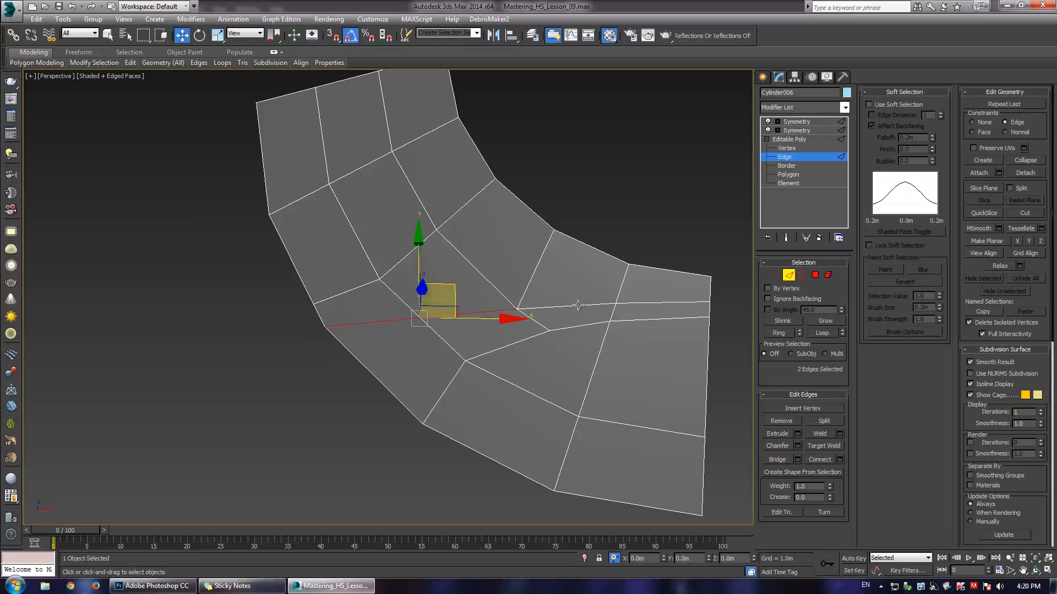
{"action": "double_click", "coordinate": [567, 308], "text": "ctrl"}
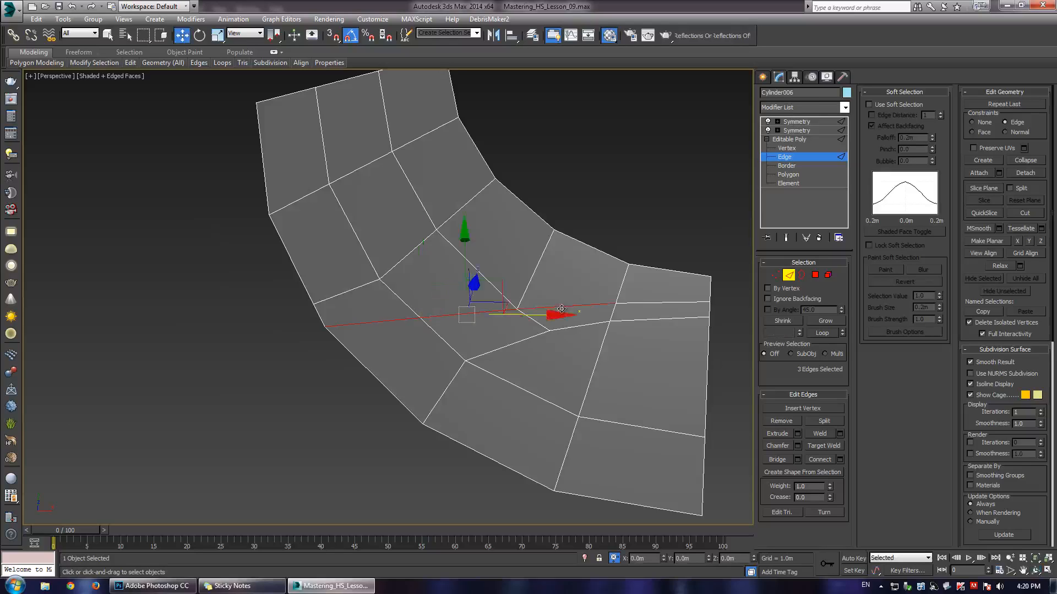
{"action": "left_click", "coordinate": [797, 446]}
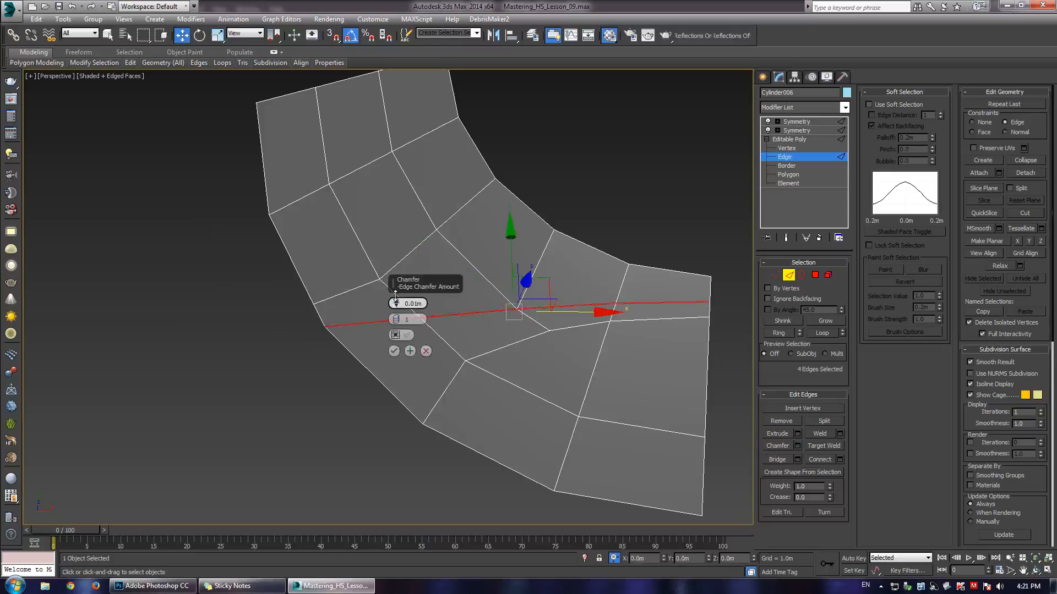
{"action": "mouse_move", "coordinate": [408, 303]}
{"action": "left_mouse_down"}
{"action": "mouse_move", "coordinate": [415, 241]}
{"action": "mouse_move", "coordinate": [418, 284]}
{"action": "mouse_move", "coordinate": [402, 290]}
{"action": "left_mouse_up"}
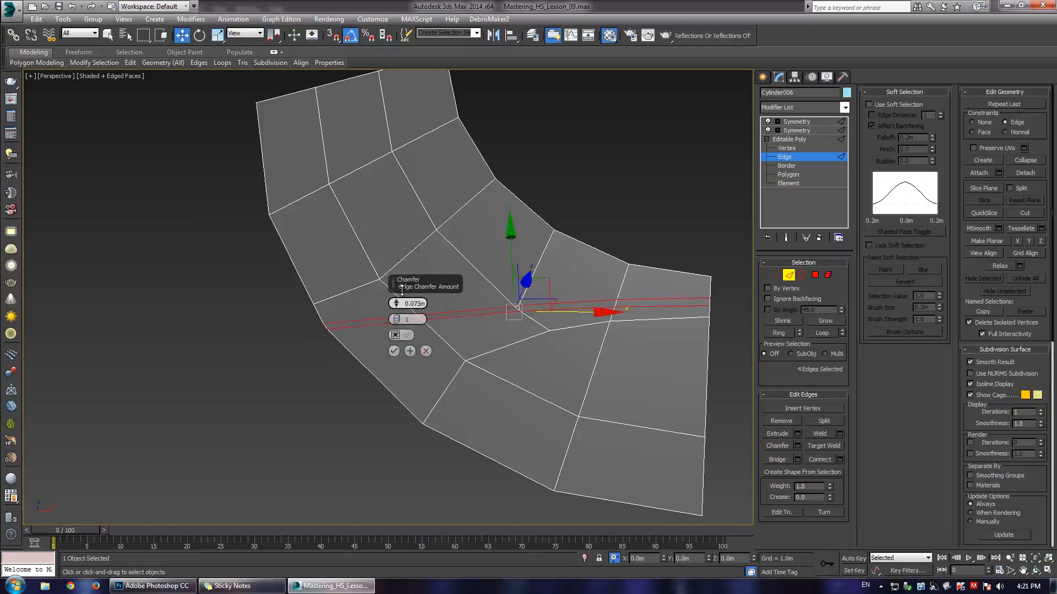
{"action": "left_click", "coordinate": [392, 352]}
- Target-weld the stray vertex left by the chamfer onto the adjacent vertex on the seam's upper edge
{"action": "scroll", "coordinate": [501, 276], "scroll_direction": "up", "scroll_amount": 2}
{"action": "key", "text": "1"}
{"action": "key", "text": "ctrl+shift+w"}
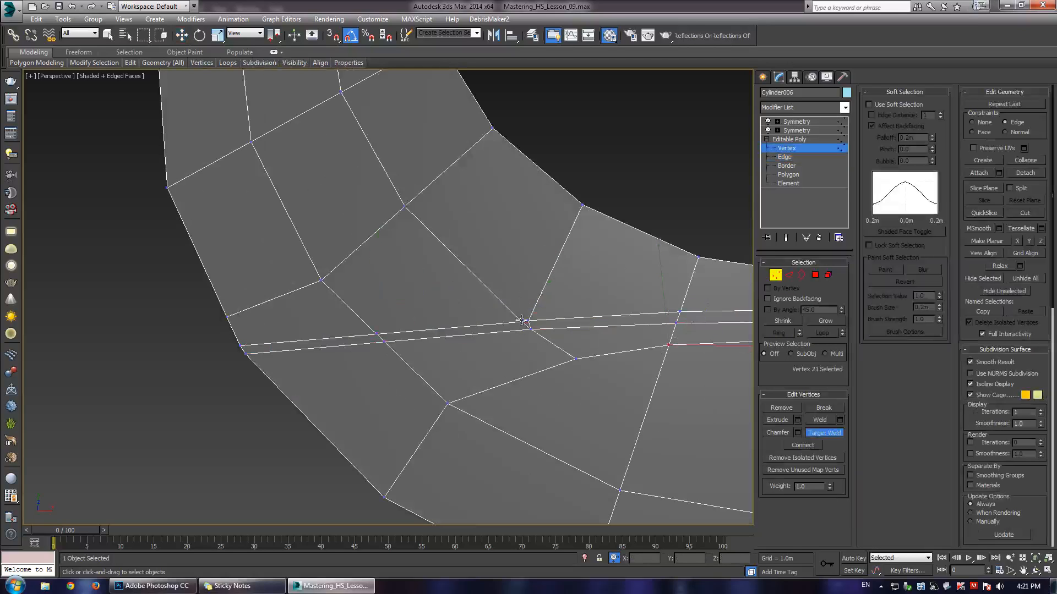
{"action": "left_click", "coordinate": [521, 319]}
{"action": "left_click", "coordinate": [528, 320]}
{"action": "right_click", "coordinate": [537, 318]}
{"action": "left_click", "coordinate": [535, 321]}
- Select the ring of short edges across the chamfered strip and connect it with 2 segments and 0 pinch
{"action": "key", "text": "2"}
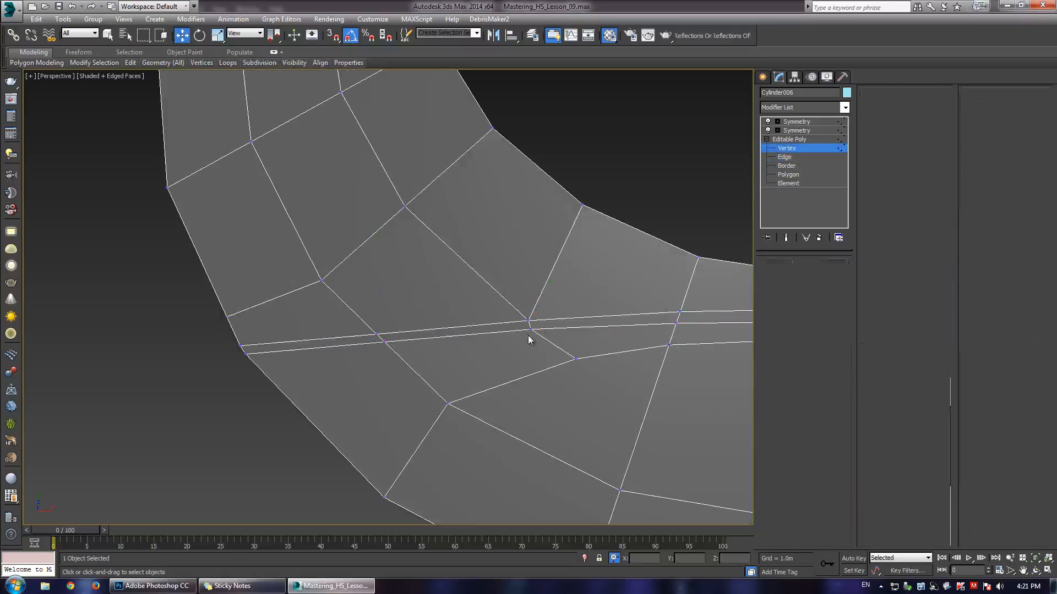
{"action": "left_click", "coordinate": [529, 325]}
{"action": "key", "text": "alt+r"}
{"action": "scroll", "coordinate": [473, 327], "scroll_direction": "down", "scroll_amount": 4}
{"action": "middle_click_drag", "start_coordinate": [420, 334], "coordinate": [462, 305], "text": "alt"}
{"action": "scroll", "coordinate": [470, 307], "scroll_direction": "up", "scroll_amount": 4}
{"action": "scroll", "coordinate": [406, 348], "scroll_direction": "up", "scroll_amount": 2}
{"action": "key", "text": "w"}
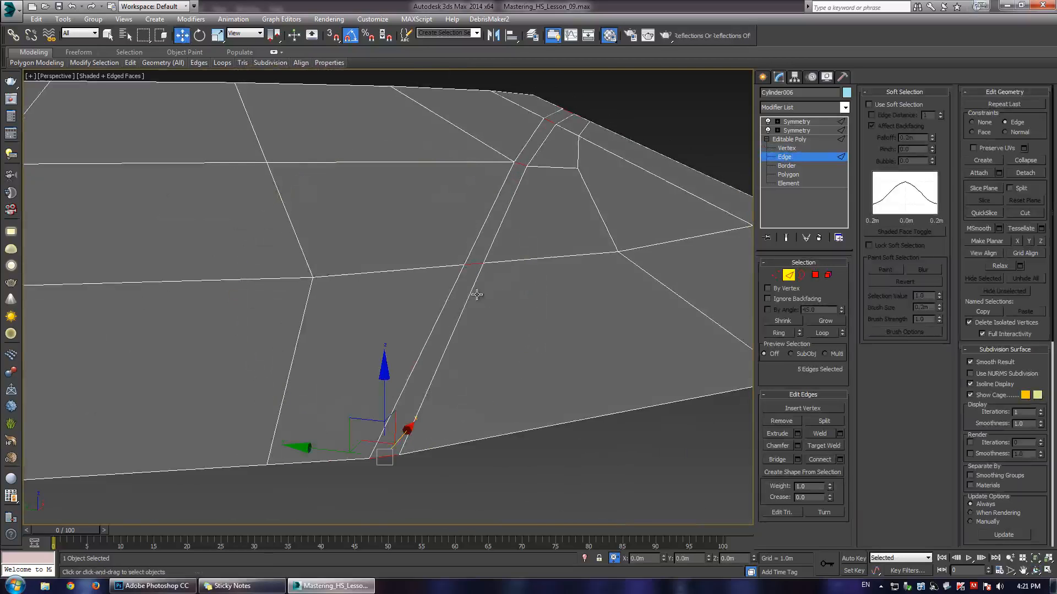
{"action": "left_click", "coordinate": [840, 460]}
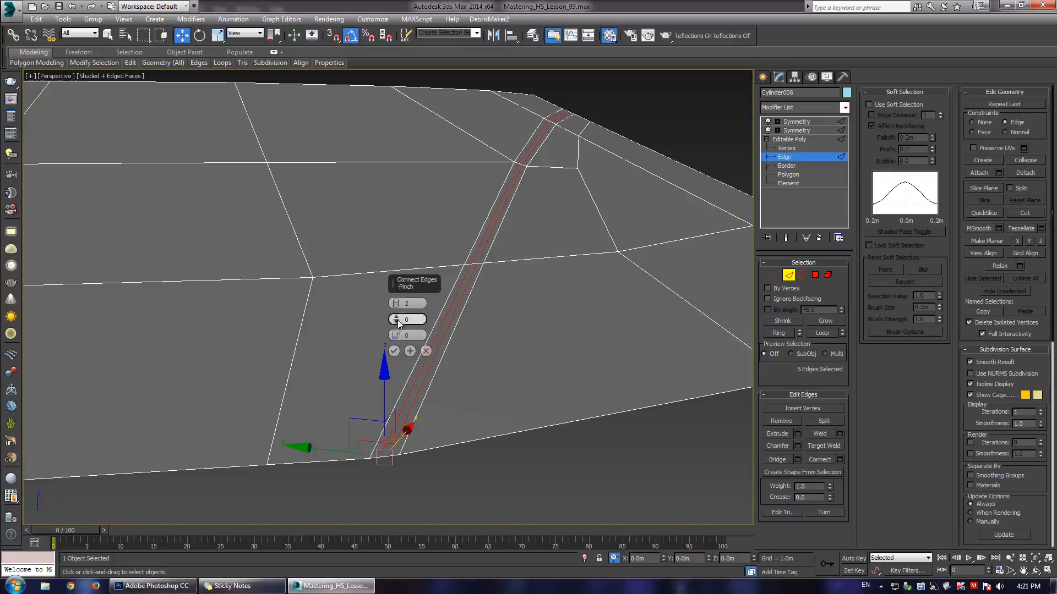
{"action": "left_click", "coordinate": [394, 351]}
- Delete the middle strip of polygons along the seam to open a narrow gap
{"action": "scroll", "coordinate": [462, 273], "scroll_direction": "up", "scroll_amount": 3}
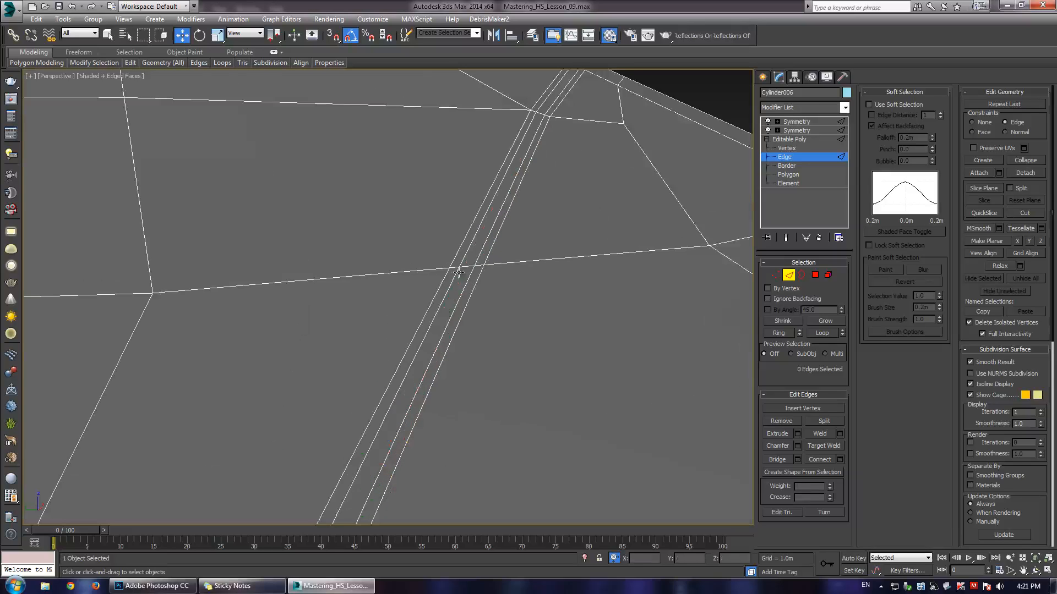
{"action": "left_click", "coordinate": [466, 267]}
{"action": "left_click", "coordinate": [558, 237]}
{"action": "scroll", "coordinate": [557, 236], "scroll_direction": "down", "scroll_amount": 3}
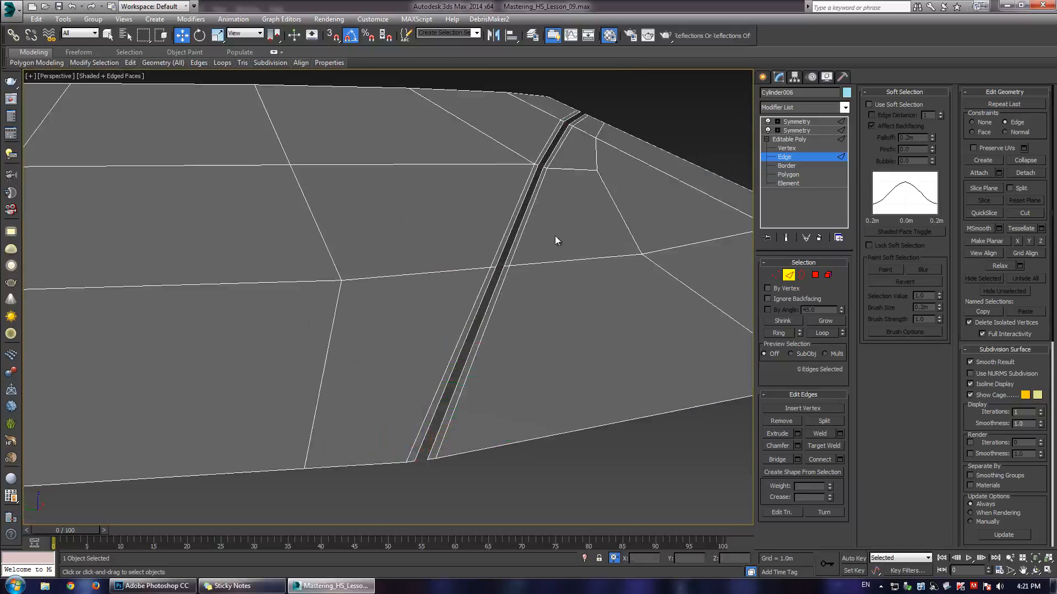
- Select both gap borders and the outer border edges, and extend them straight down by about 1.03 m with constraints set to None
{"action": "left_click", "coordinate": [546, 162]}
{"action": "double_click", "coordinate": [544, 153]}
{"action": "scroll", "coordinate": [533, 322], "scroll_direction": "down", "scroll_amount": 5}
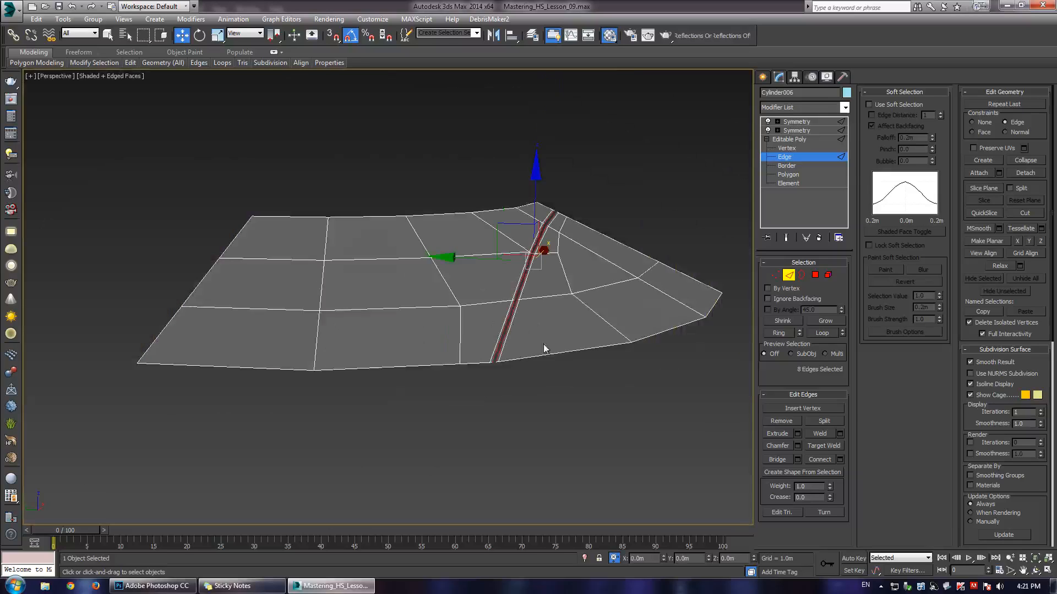
{"action": "double_click", "coordinate": [485, 359], "text": "ctrl"}
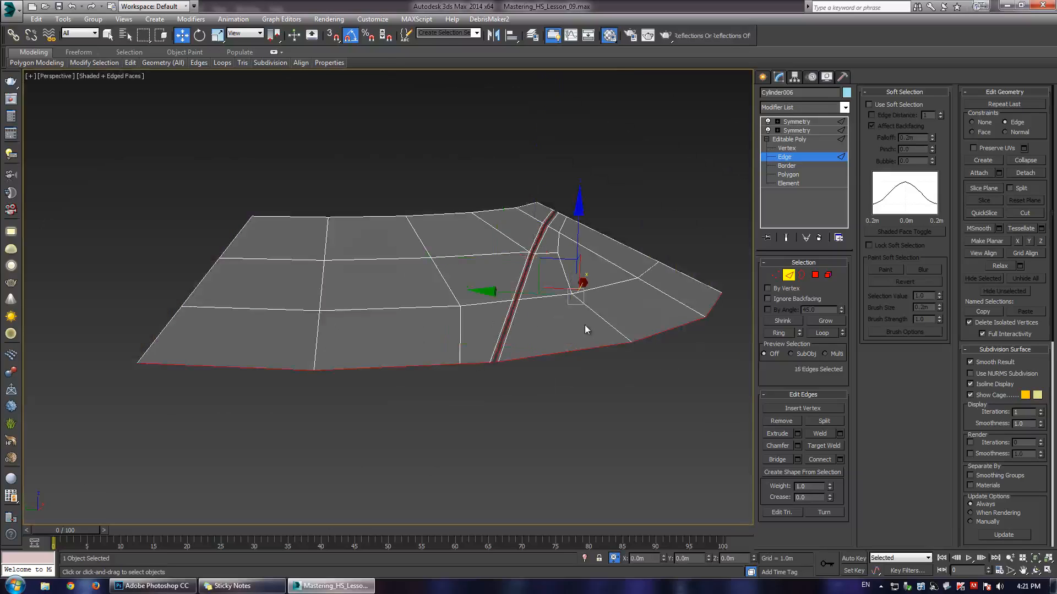
{"action": "scroll", "coordinate": [584, 329], "scroll_direction": "up", "scroll_amount": 3}
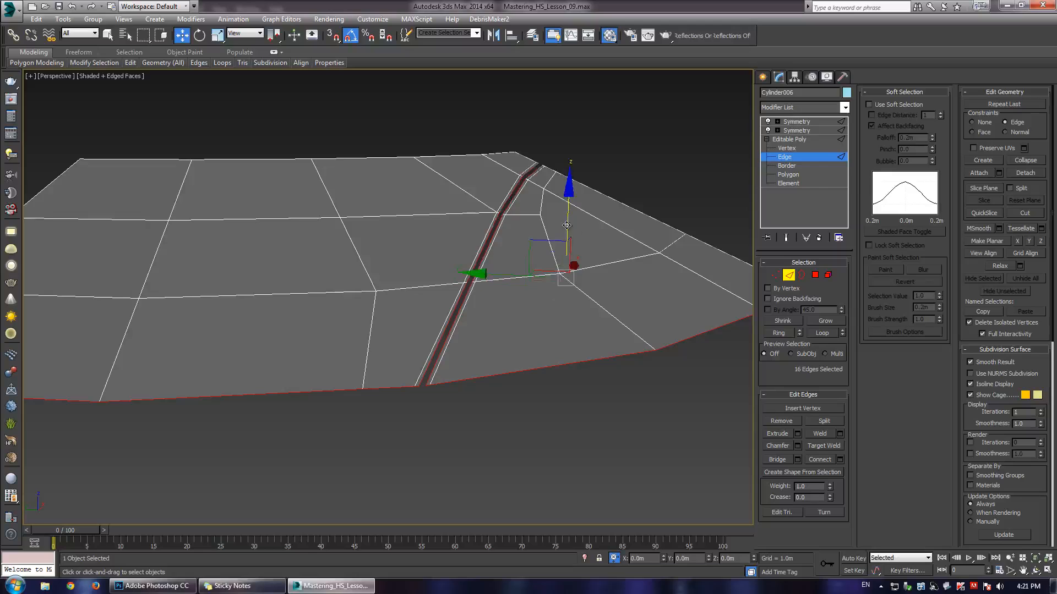
{"action": "left_click_drag", "start_coordinate": [572, 226], "coordinate": [568, 299]}
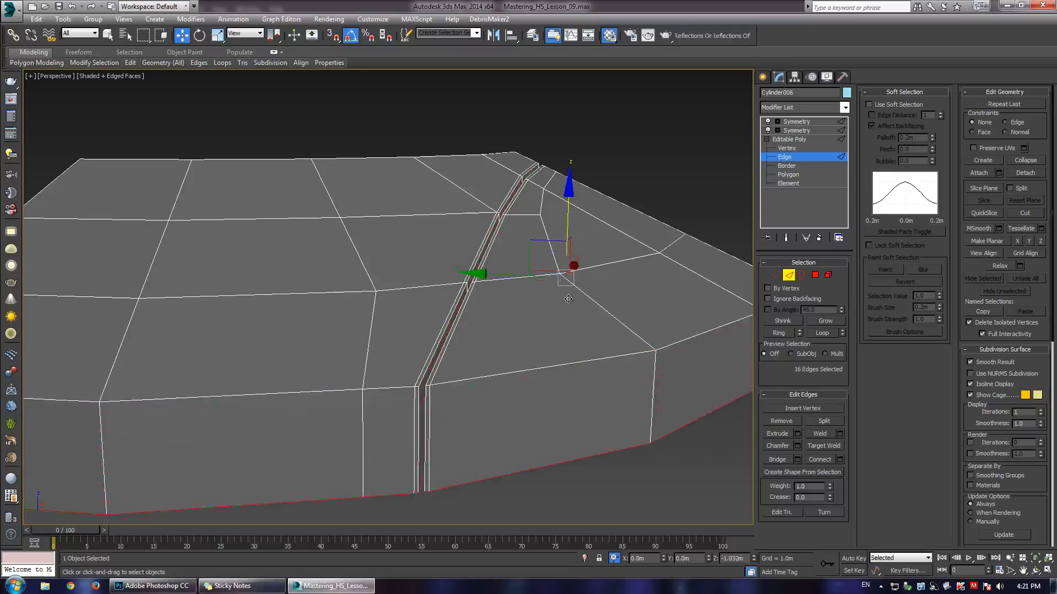
- Add a TurboSmooth modifier above the Editable Poly and set its iterations to 2
{"action": "middle_click_drag", "start_coordinate": [561, 341], "coordinate": [715, 215], "text": "alt"}
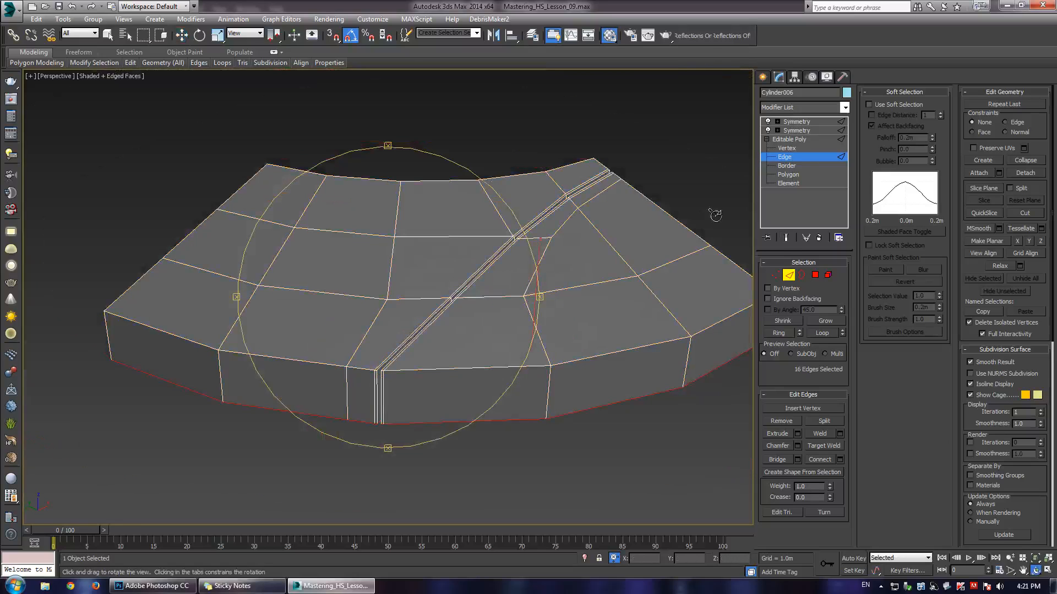
{"action": "left_click", "coordinate": [804, 156]}
{"action": "left_click", "coordinate": [801, 107]}
{"action": "scroll", "coordinate": [795, 423], "scroll_direction": "down", "scroll_amount": 15}
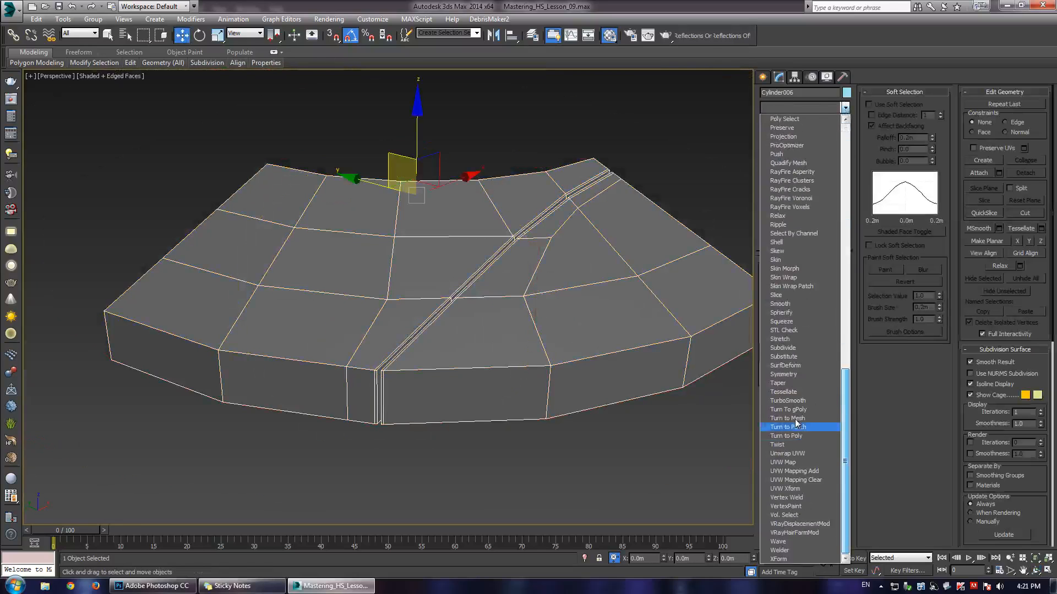
{"action": "left_click", "coordinate": [793, 401]}
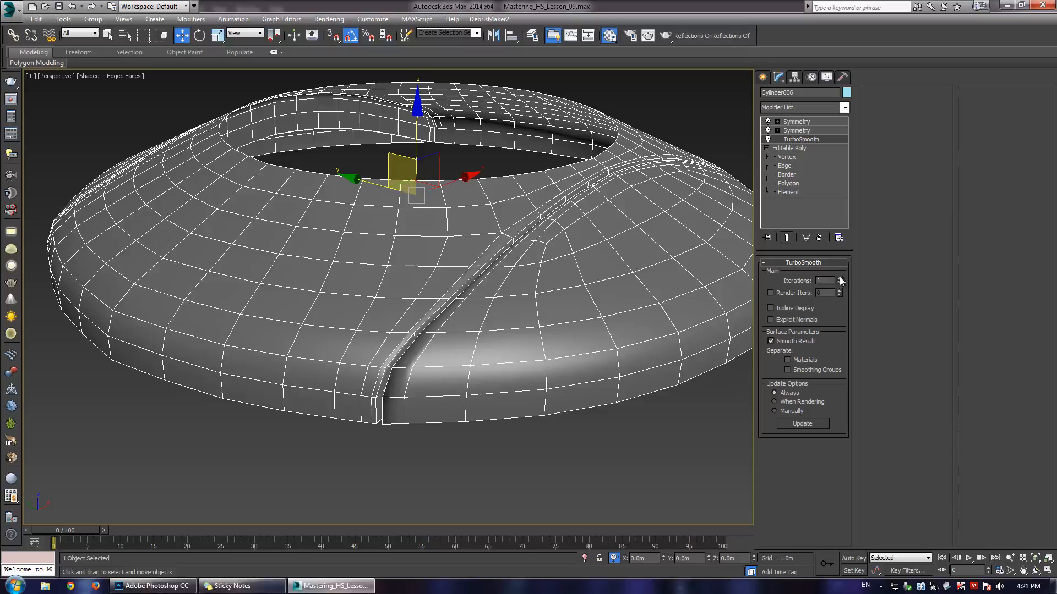
{"action": "left_click", "coordinate": [839, 278]}
- Move the TurboSmooth modifier above both Symmetry modifiers in the stack
{"action": "key", "text": "F4"}
{"action": "mouse_move", "coordinate": [585, 250]}
{"action": "middle_mouse_down", "text": "alt"}
{"action": "mouse_move", "coordinate": [385, 330]}
{"action": "mouse_move", "coordinate": [385, 305]}
{"action": "middle_mouse_up", "text": "alt"}
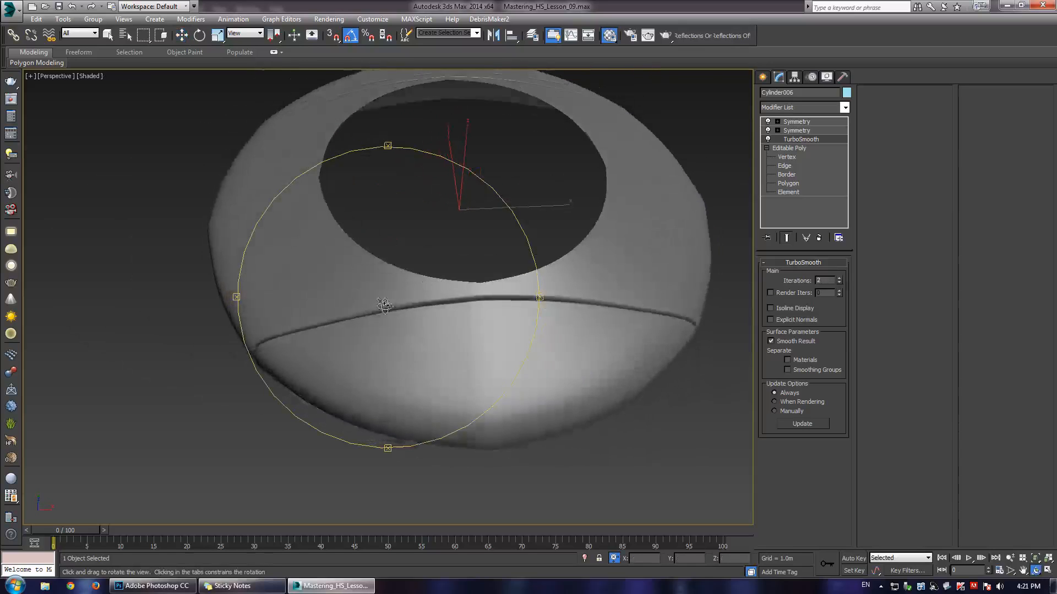
{"action": "key", "text": "F4"}
{"action": "left_click_drag", "start_coordinate": [794, 141], "coordinate": [781, 126]}
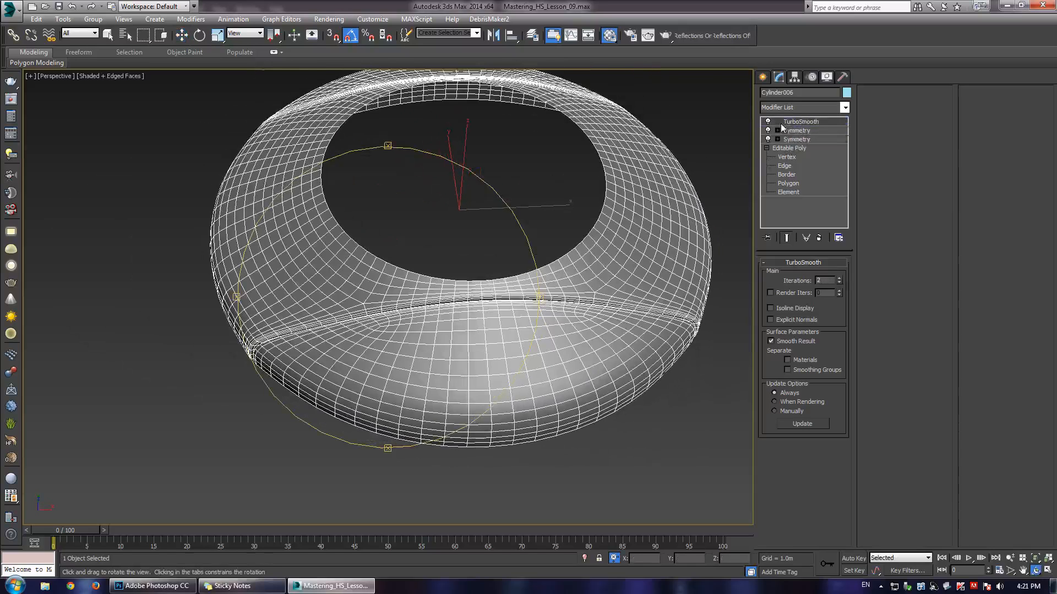
- Examine the smoothed groove and its outer corner up close, with and without edged faces
{"action": "key", "text": "F4"}
{"action": "mouse_move", "coordinate": [427, 276]}
{"action": "left_mouse_down"}
{"action": "mouse_move", "coordinate": [420, 309]}
{"action": "mouse_move", "coordinate": [415, 264]}
{"action": "mouse_move", "coordinate": [465, 286]}
{"action": "mouse_move", "coordinate": [479, 255]}
{"action": "mouse_move", "coordinate": [401, 302]}
{"action": "mouse_move", "coordinate": [429, 293]}
{"action": "mouse_move", "coordinate": [431, 266]}
{"action": "left_mouse_up"}
{"action": "middle_click_drag", "start_coordinate": [387, 318], "coordinate": [472, 286]}
{"action": "scroll", "coordinate": [472, 286], "scroll_direction": "up", "scroll_amount": 3}
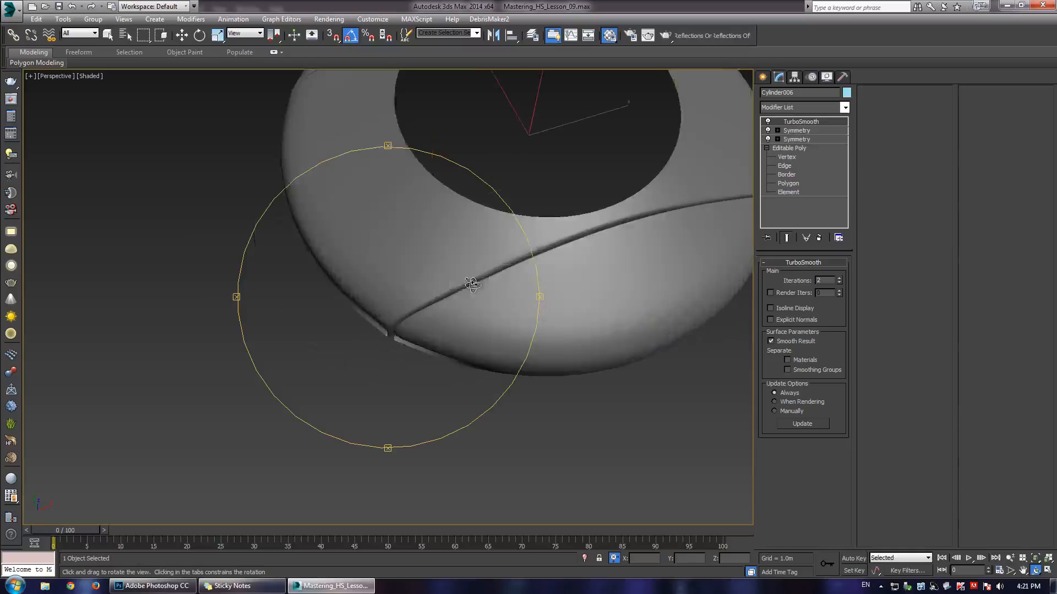
{"action": "key", "text": "F4"}
{"action": "scroll", "coordinate": [440, 304], "scroll_direction": "up", "scroll_amount": 3}
{"action": "key", "text": "w"}
{"action": "key", "text": "F4"}
{"action": "scroll", "coordinate": [373, 319], "scroll_direction": "up", "scroll_amount": 2}
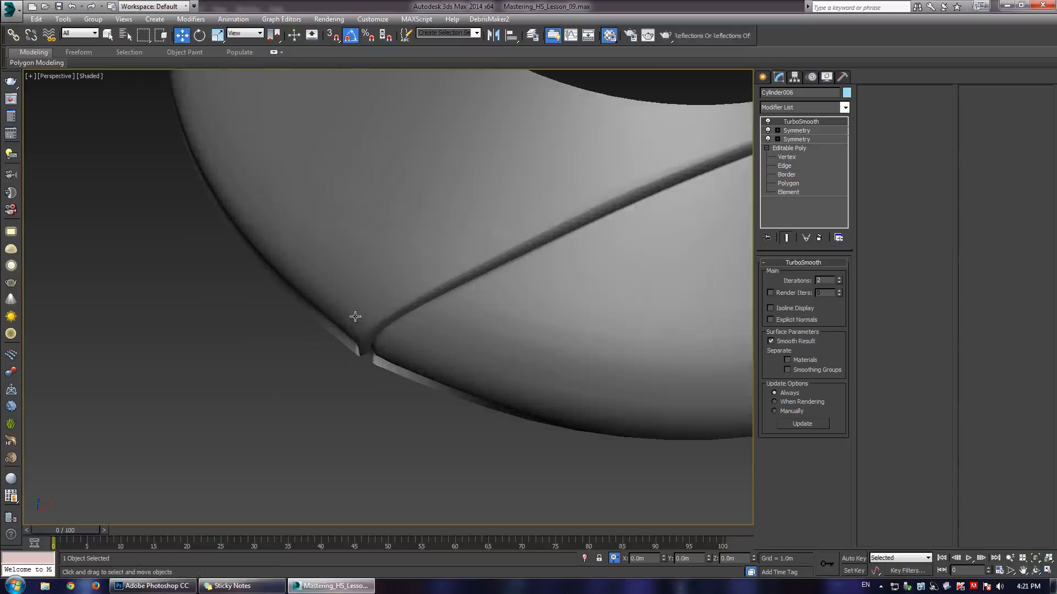
{"action": "scroll", "coordinate": [355, 316], "scroll_direction": "down", "scroll_amount": 5}
{"action": "key", "text": "F4"}
{"action": "middle_click_drag", "start_coordinate": [365, 295], "coordinate": [401, 307]}
{"action": "scroll", "coordinate": [401, 306], "scroll_direction": "up", "scroll_amount": 4}
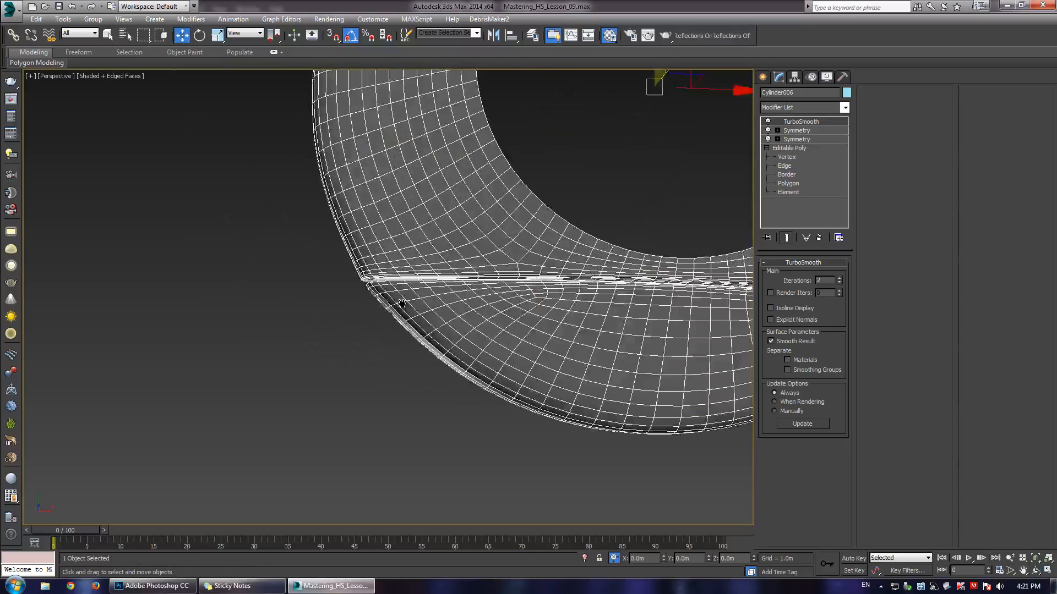
{"action": "scroll", "coordinate": [350, 267], "scroll_direction": "up", "scroll_amount": 2}
{"action": "middle_click_drag", "start_coordinate": [349, 267], "coordinate": [365, 281]}
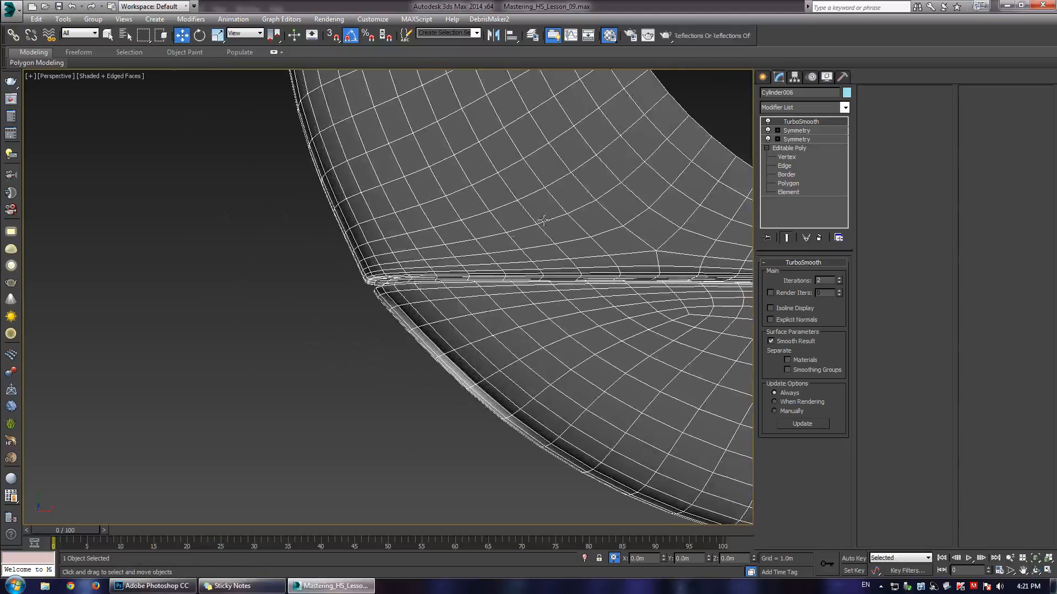
- Select the vertices at the groove's outer corner and move them slightly inward along X, with the smoothed end result shown
{"action": "left_click", "coordinate": [785, 157]}
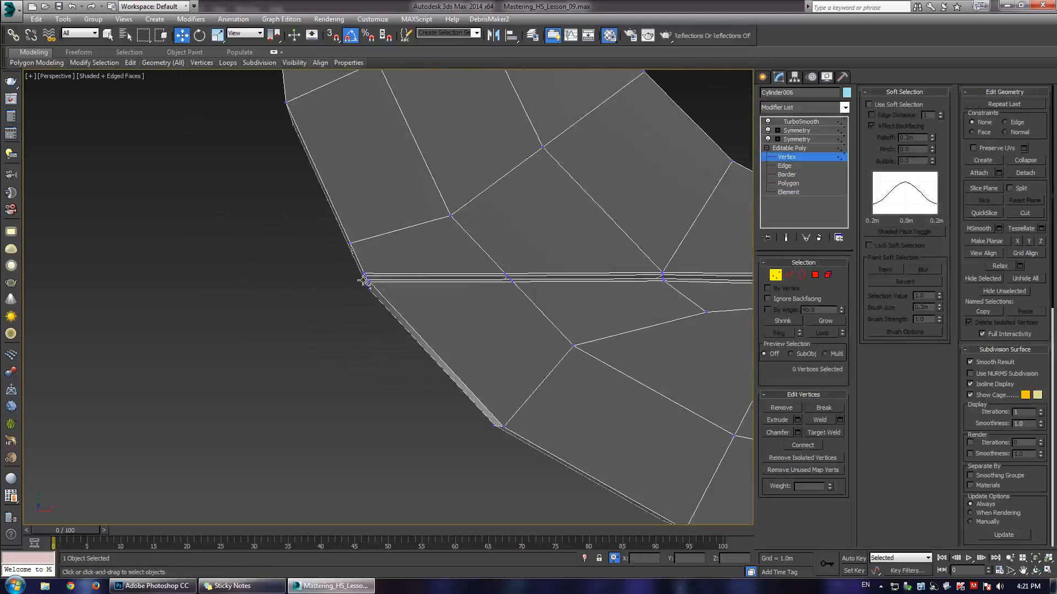
{"action": "scroll", "coordinate": [364, 278], "scroll_direction": "up", "scroll_amount": 2}
{"action": "left_click_drag", "start_coordinate": [355, 258], "coordinate": [391, 304]}
{"action": "middle_click_drag", "start_coordinate": [392, 305], "coordinate": [416, 301], "text": "alt"}
{"action": "key", "text": "ctrl+e"}
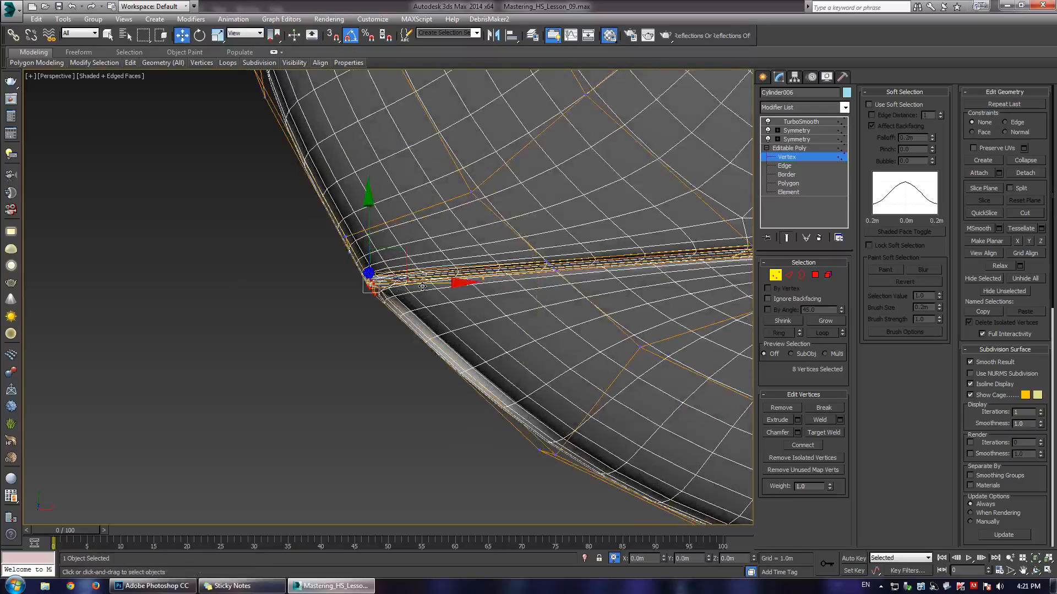
{"action": "key", "text": "F4"}
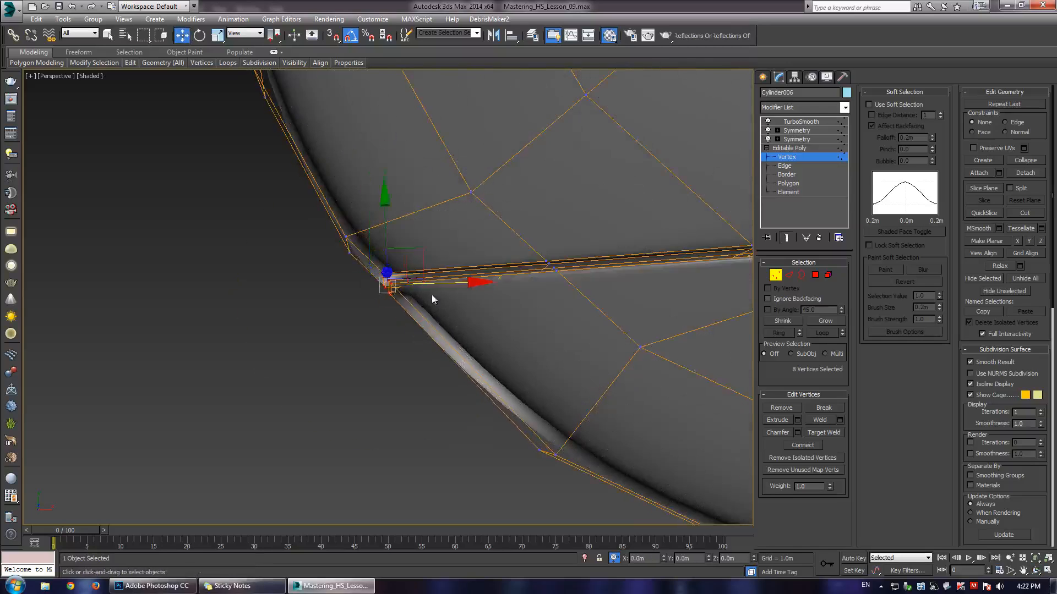
- Slide the outer border's vertex pair beside the groove slightly away from it, using the Edge constraint
{"action": "mouse_move", "coordinate": [437, 300]}
{"action": "middle_mouse_down", "text": "alt"}
{"action": "mouse_move", "coordinate": [330, 287]}
{"action": "mouse_move", "coordinate": [388, 249]}
{"action": "middle_mouse_up", "text": "alt"}
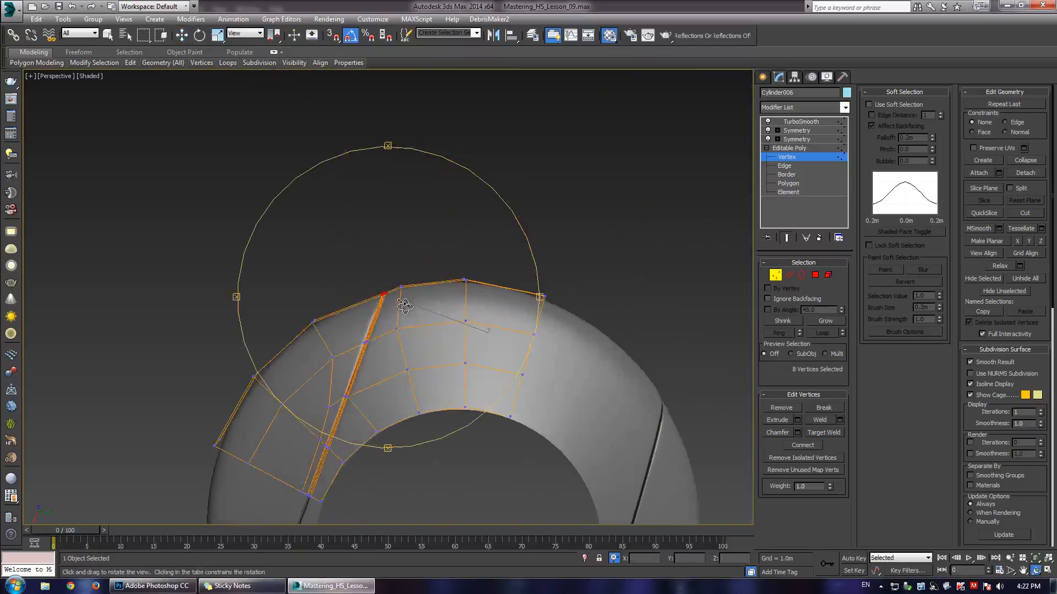
{"action": "key", "text": "w"}
{"action": "left_click_drag", "start_coordinate": [417, 286], "coordinate": [466, 300]}
{"action": "scroll", "coordinate": [417, 279], "scroll_direction": "up", "scroll_amount": 2}
{"action": "key", "text": "shift+x"}
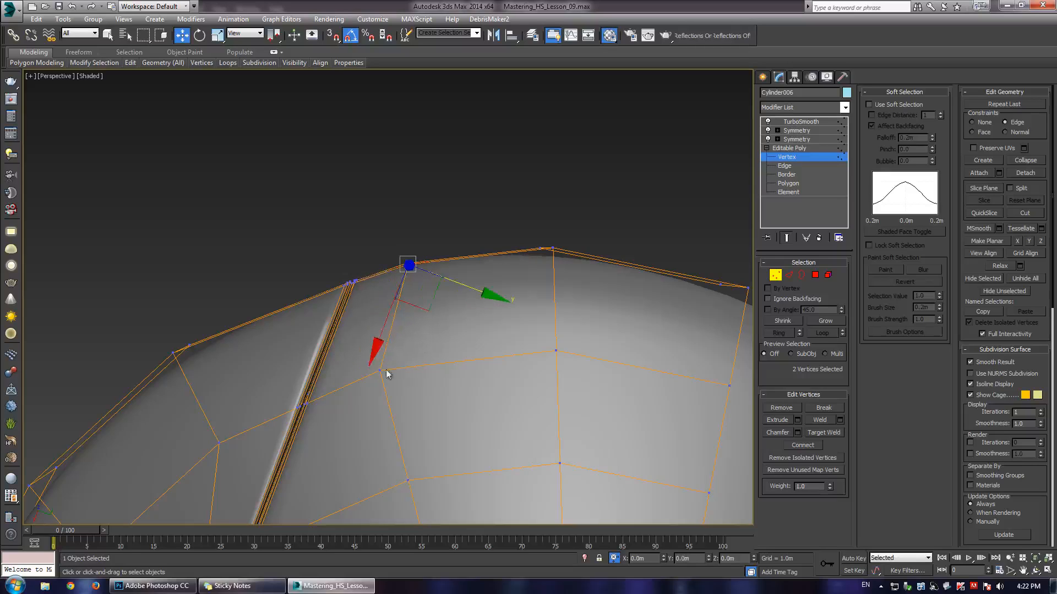
- Slide the next vertex inward from that border pair about 0.094 m along Y, and check the ring's shape
{"action": "left_click", "coordinate": [378, 372]}
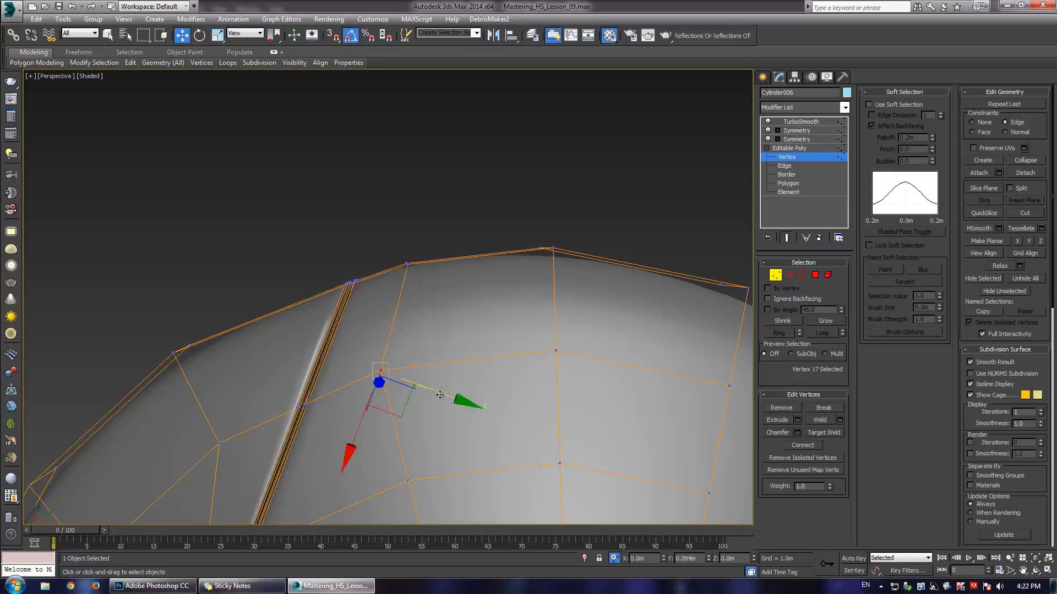
{"action": "middle_click_drag", "start_coordinate": [443, 396], "coordinate": [424, 279], "text": "alt"}
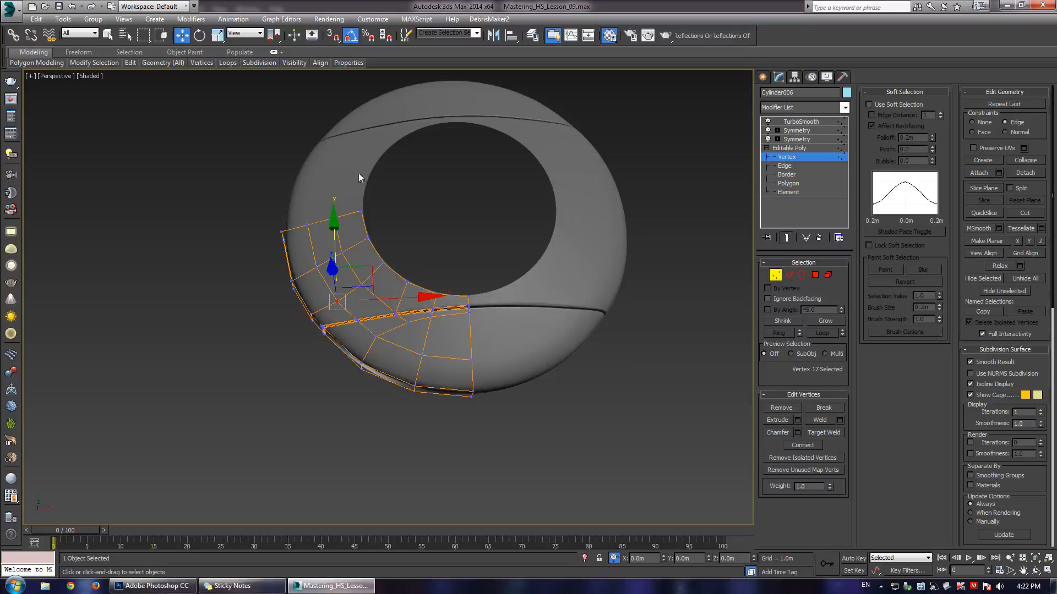
{"action": "middle_click_drag", "start_coordinate": [446, 213], "coordinate": [396, 317], "text": "alt"}
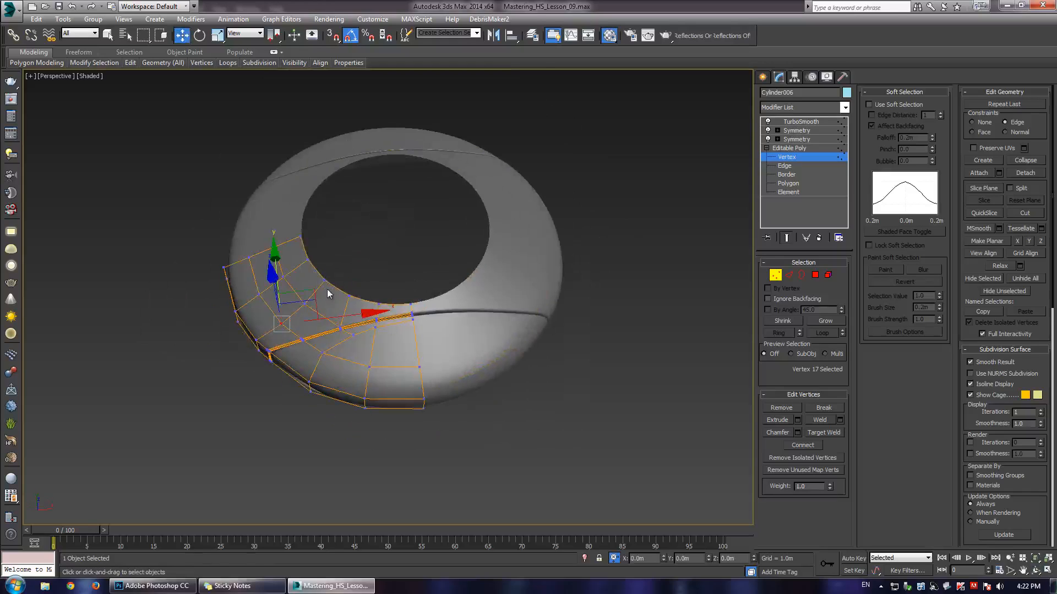
{"action": "scroll", "coordinate": [328, 293], "scroll_direction": "up", "scroll_amount": 2}
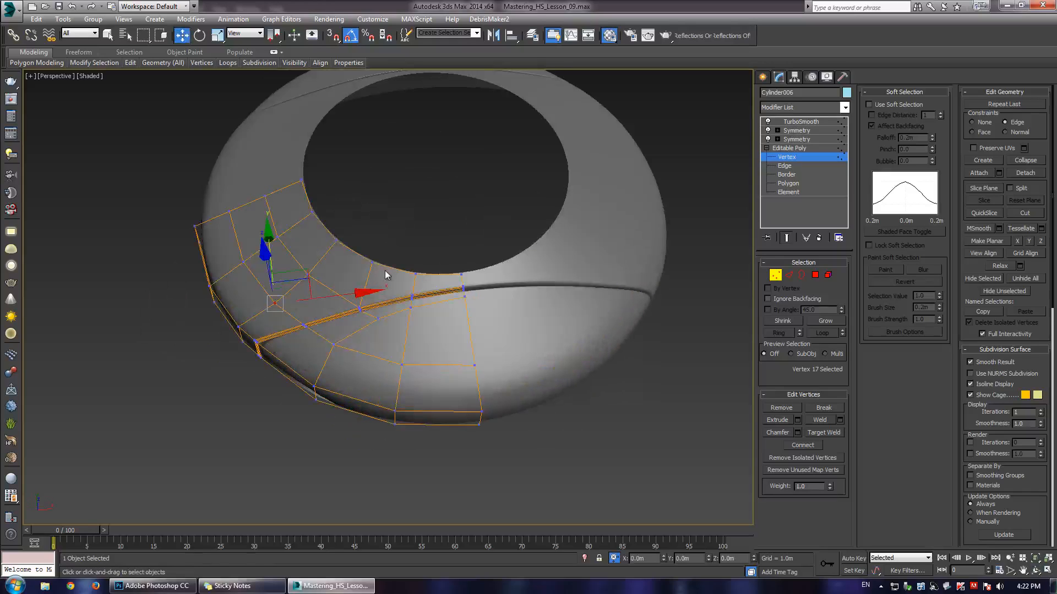
- Select the upper outer rim edges on both sides of the groove and chamfer them by 0.186 m
{"action": "middle_click_drag", "start_coordinate": [339, 323], "coordinate": [381, 253]}
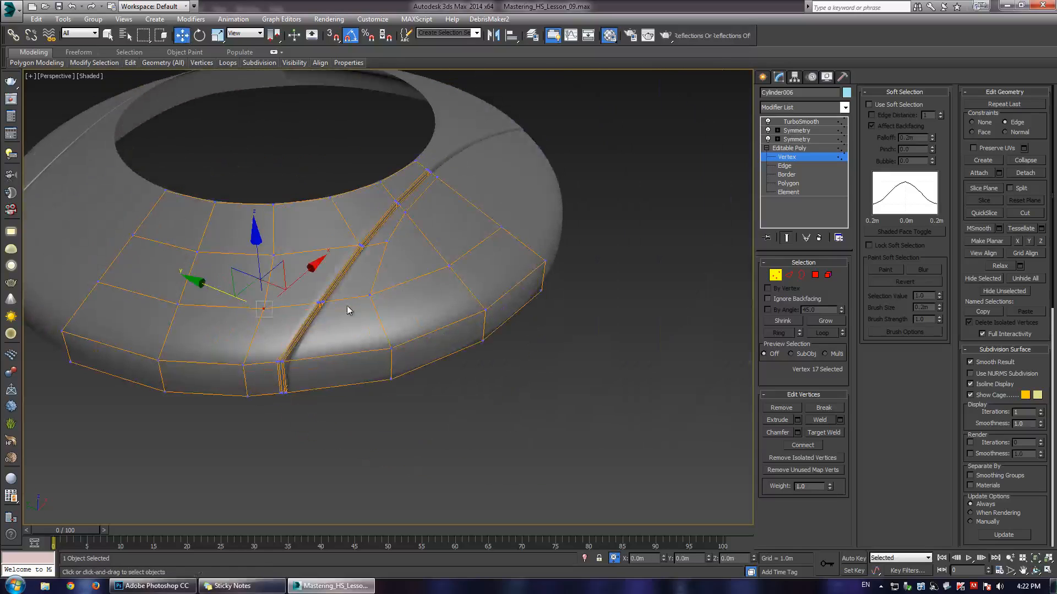
{"action": "scroll", "coordinate": [329, 279], "scroll_direction": "up", "scroll_amount": 2}
{"action": "middle_click_drag", "start_coordinate": [332, 316], "coordinate": [355, 321]}
{"action": "key", "text": "ctrl+e"}
{"action": "key", "text": "F4"}
{"action": "key", "text": "2"}
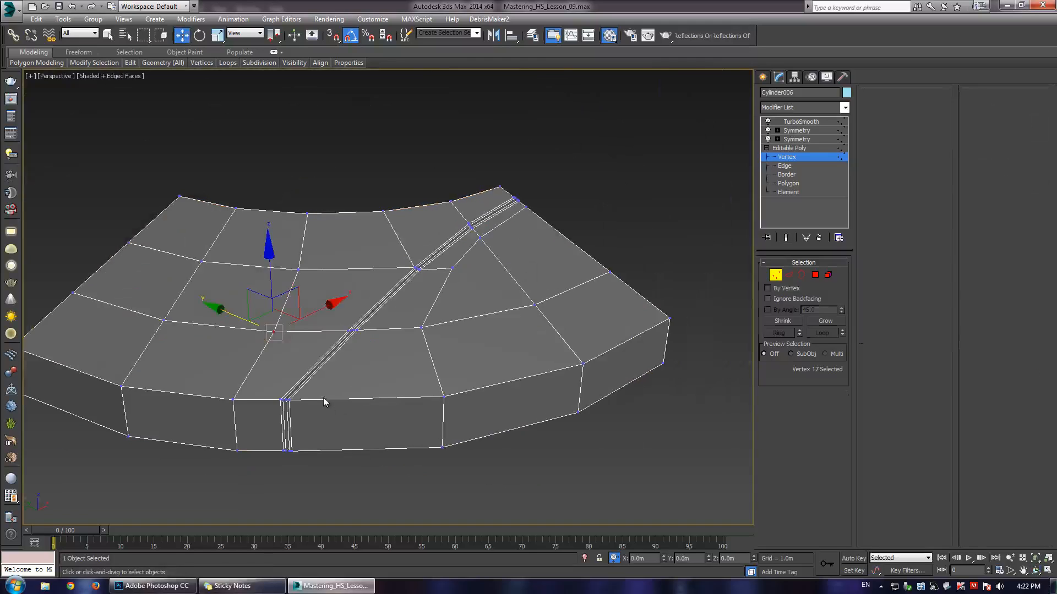
{"action": "double_click", "coordinate": [325, 401]}
{"action": "double_click", "coordinate": [262, 400], "text": "ctrl"}
{"action": "scroll", "coordinate": [261, 400], "scroll_direction": "up", "scroll_amount": 5}
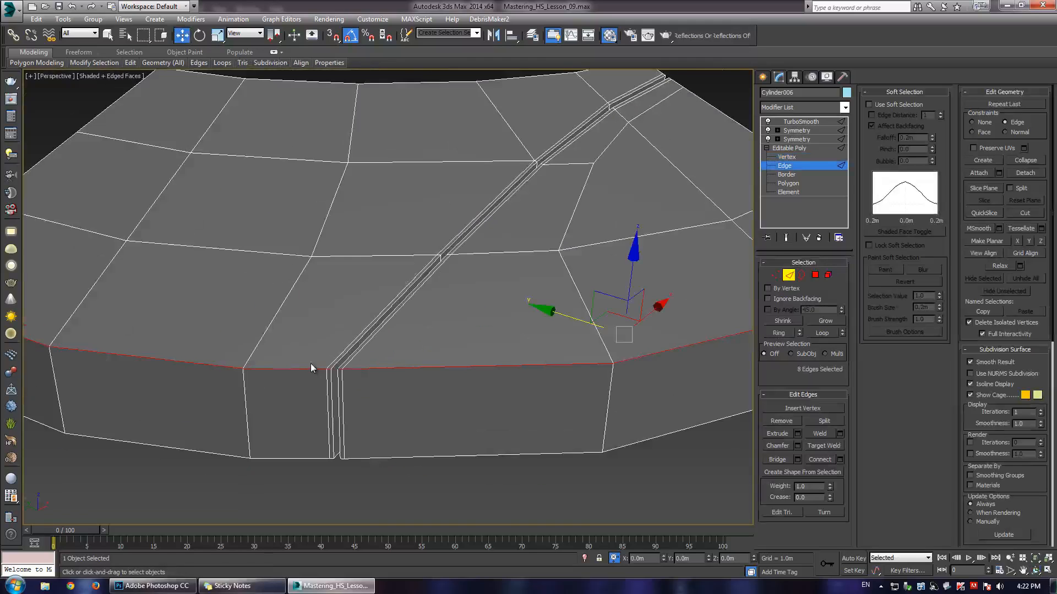
{"action": "left_click", "coordinate": [797, 446]}
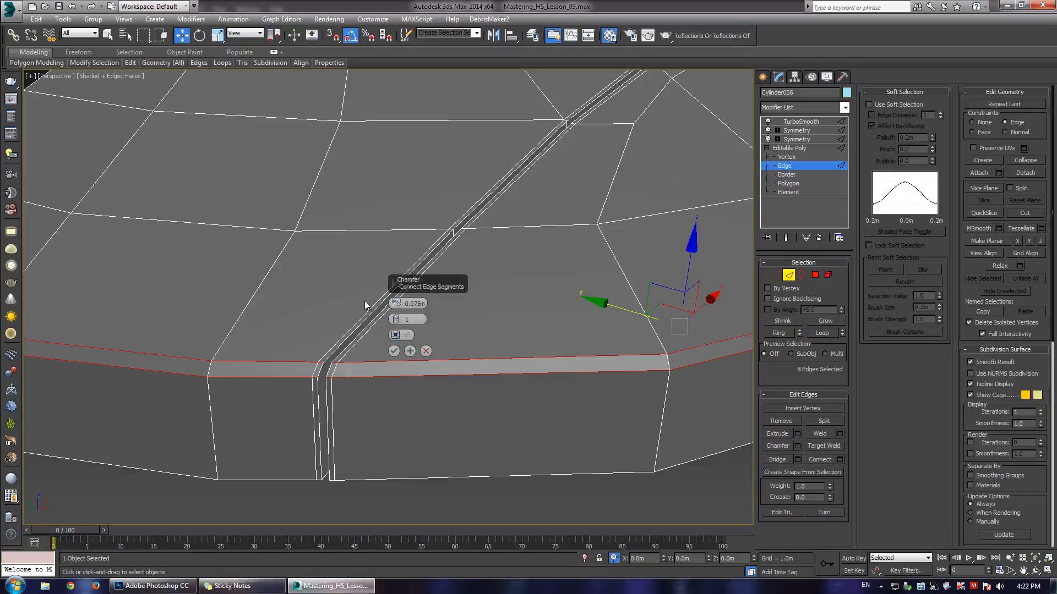
{"action": "left_click_drag", "start_coordinate": [395, 303], "coordinate": [405, 272]}
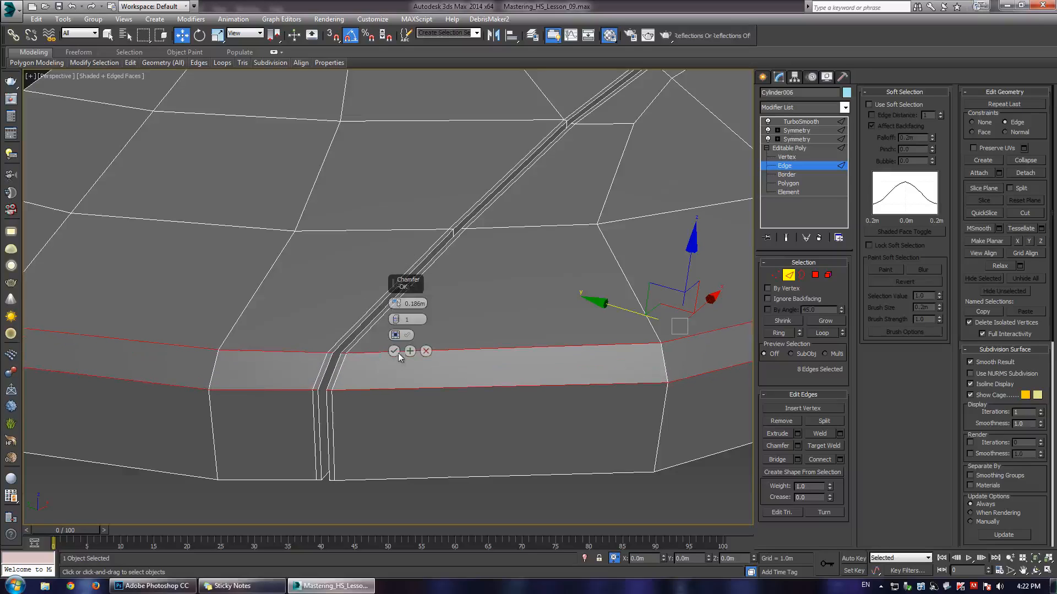
{"action": "left_click", "coordinate": [395, 351]}
- Select the short cross edges of the chamfered rim strip on both sides of the groove and connect them to add support loops
{"action": "left_click", "coordinate": [339, 371]}
{"action": "key", "text": "alt+r"}
{"action": "double_click", "coordinate": [214, 366], "text": "ctrl"}
{"action": "key", "text": "alt+r"}
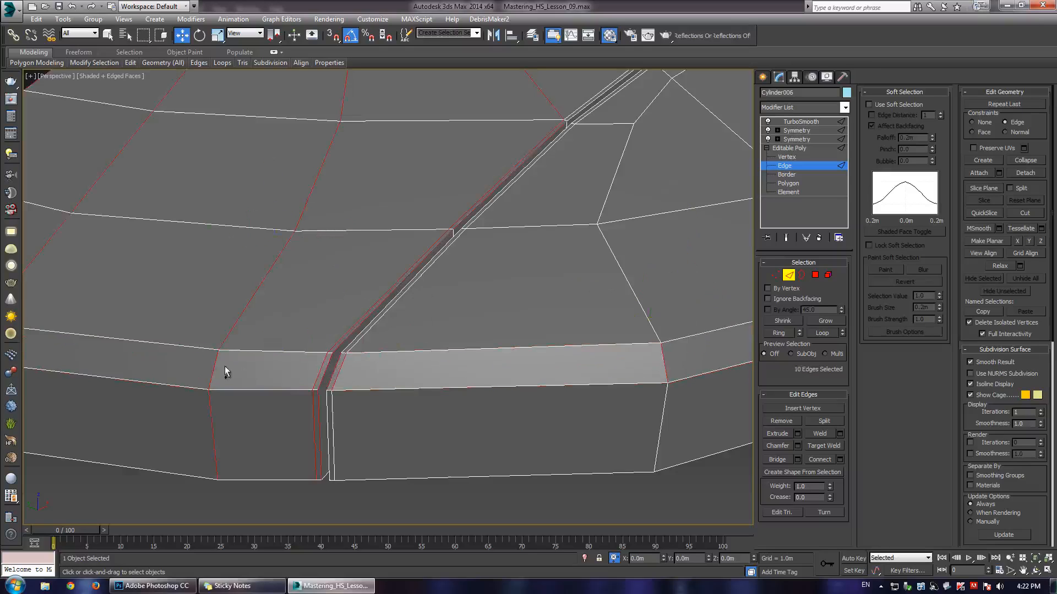
{"action": "key", "text": "ctrl+z"}
{"action": "key", "text": "ctrl+z"}
{"action": "left_click", "coordinate": [213, 371], "text": "ctrl"}
{"action": "key", "text": "alt+r"}
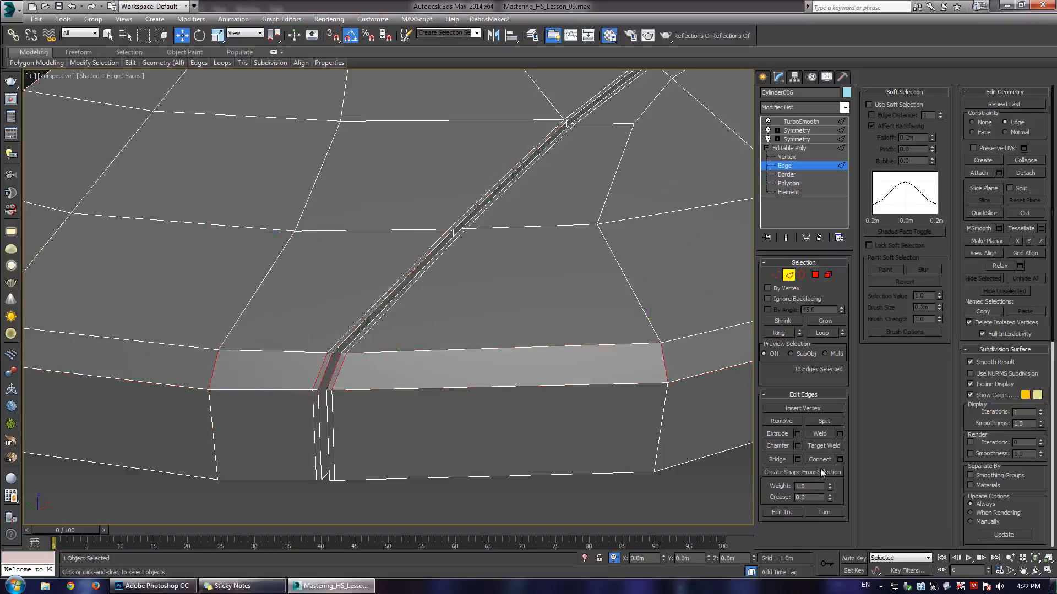
{"action": "left_click", "coordinate": [838, 460]}
{"action": "left_click_drag", "start_coordinate": [396, 319], "coordinate": [412, 250]}
{"action": "left_click", "coordinate": [394, 351]}
{"action": "key", "text": "F4"}
{"action": "scroll", "coordinate": [423, 310], "scroll_direction": "down", "scroll_amount": 3}
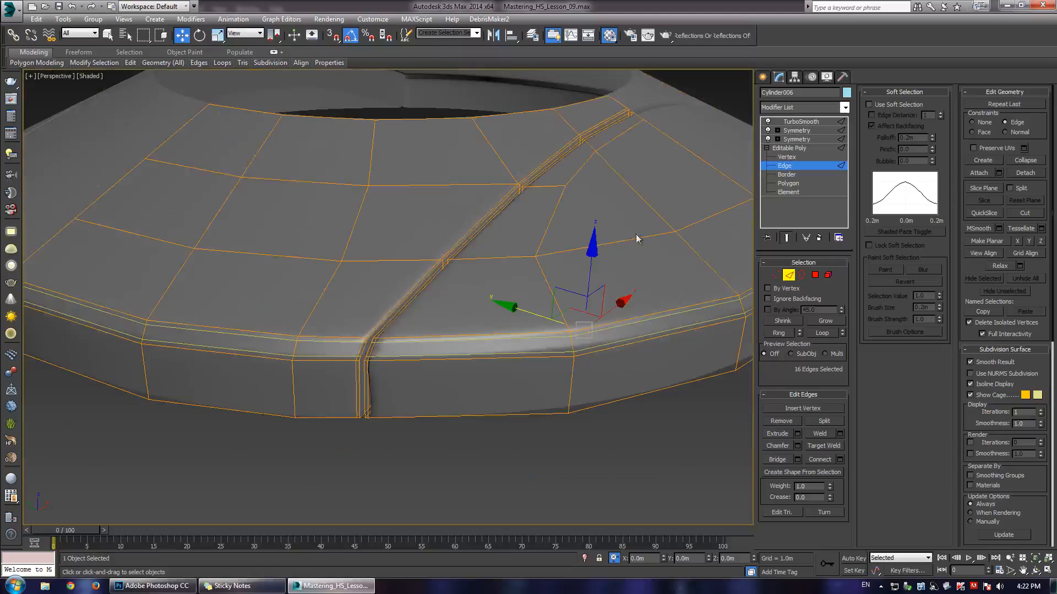
- Examine the smoothed ring, its chamfered rim and the groove ends without the edge cage
{"action": "scroll", "coordinate": [517, 259], "scroll_direction": "down", "scroll_amount": 4}
{"action": "middle_click_drag", "start_coordinate": [517, 259], "coordinate": [650, 249], "text": "alt"}
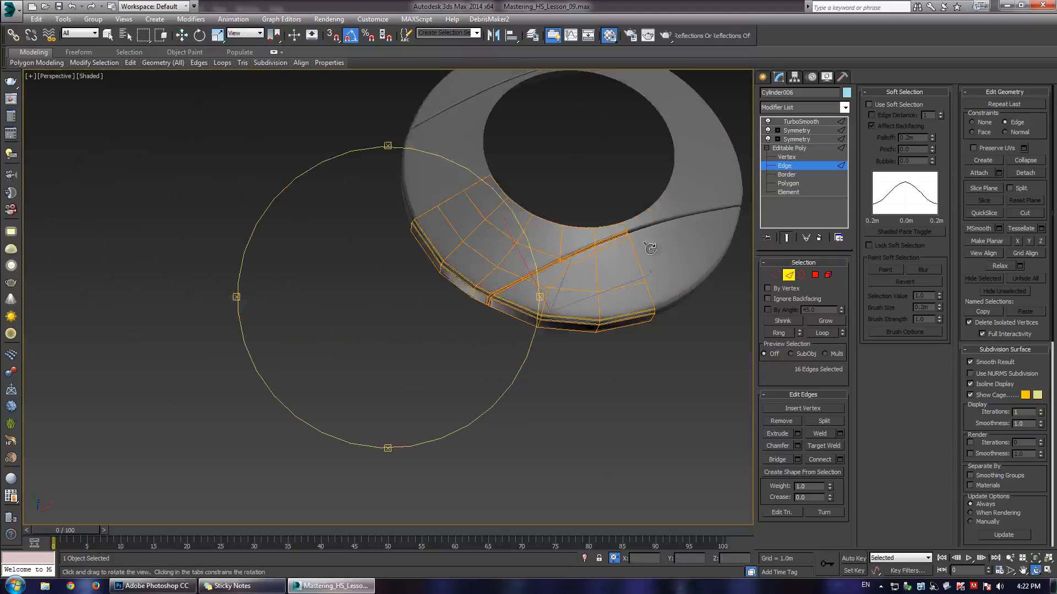
{"action": "left_click", "coordinate": [798, 165]}
{"action": "left_click", "coordinate": [656, 369]}
{"action": "scroll", "coordinate": [596, 351], "scroll_direction": "down", "scroll_amount": 4}
{"action": "middle_click_drag", "start_coordinate": [589, 352], "coordinate": [449, 351], "text": "alt"}
{"action": "scroll", "coordinate": [433, 344], "scroll_direction": "up", "scroll_amount": 5}
{"action": "left_click", "coordinate": [407, 344]}
{"action": "middle_click_drag", "start_coordinate": [417, 315], "coordinate": [394, 245]}
{"action": "middle_click_drag", "start_coordinate": [392, 291], "coordinate": [406, 308], "text": "alt"}
{"action": "scroll", "coordinate": [282, 340], "scroll_direction": "up", "scroll_amount": 3}
{"action": "key", "text": "w"}
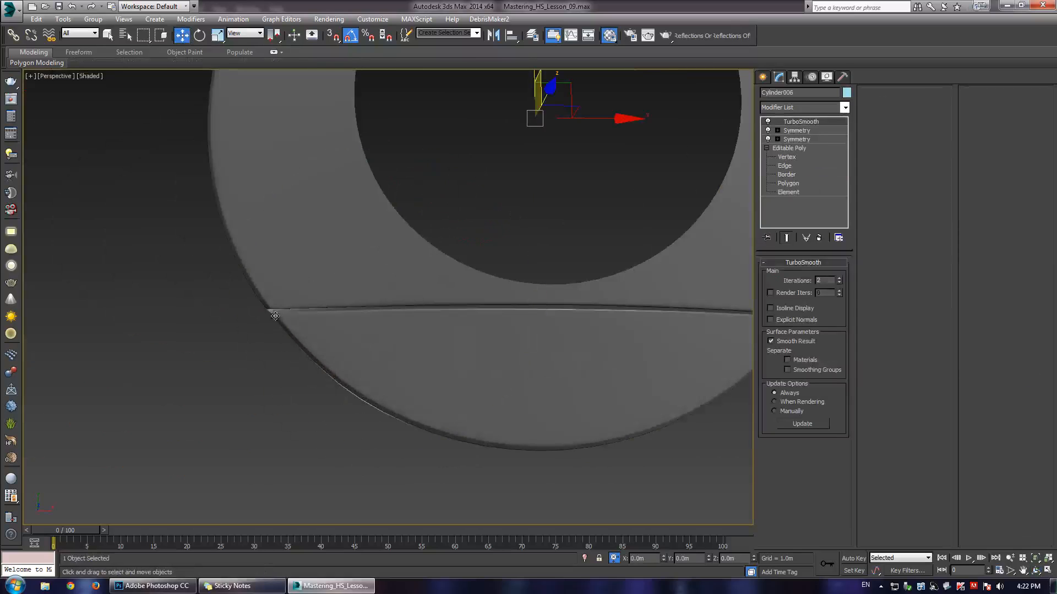
- Select the outer rim's vertices just below the groove's end and reposition them in the XY plane, with the constraint set to None
{"action": "left_click", "coordinate": [794, 159]}
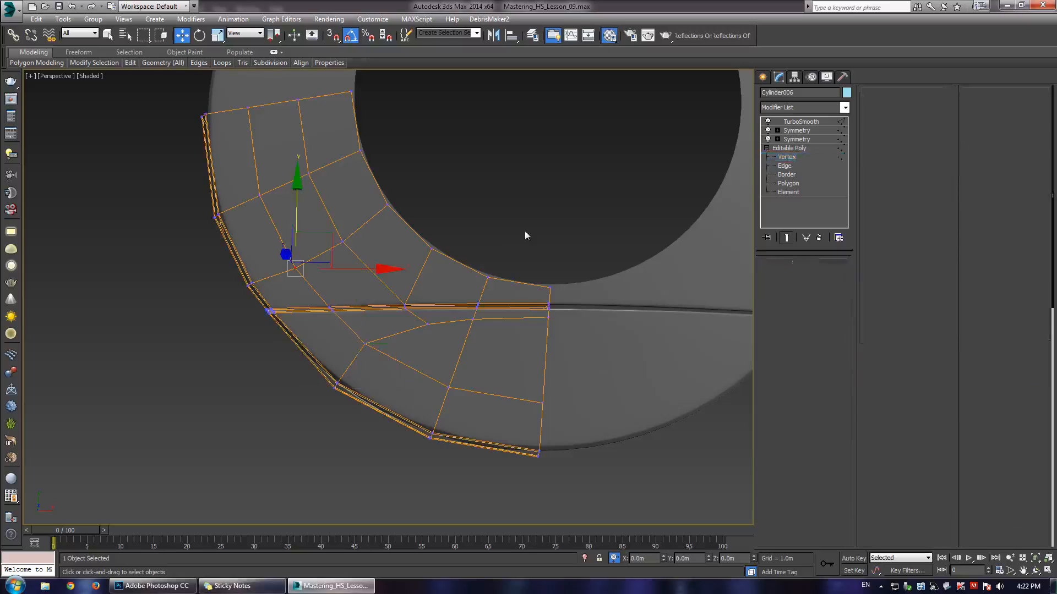
{"action": "scroll", "coordinate": [330, 338], "scroll_direction": "up", "scroll_amount": 2}
{"action": "left_click_drag", "start_coordinate": [330, 339], "coordinate": [406, 426]}
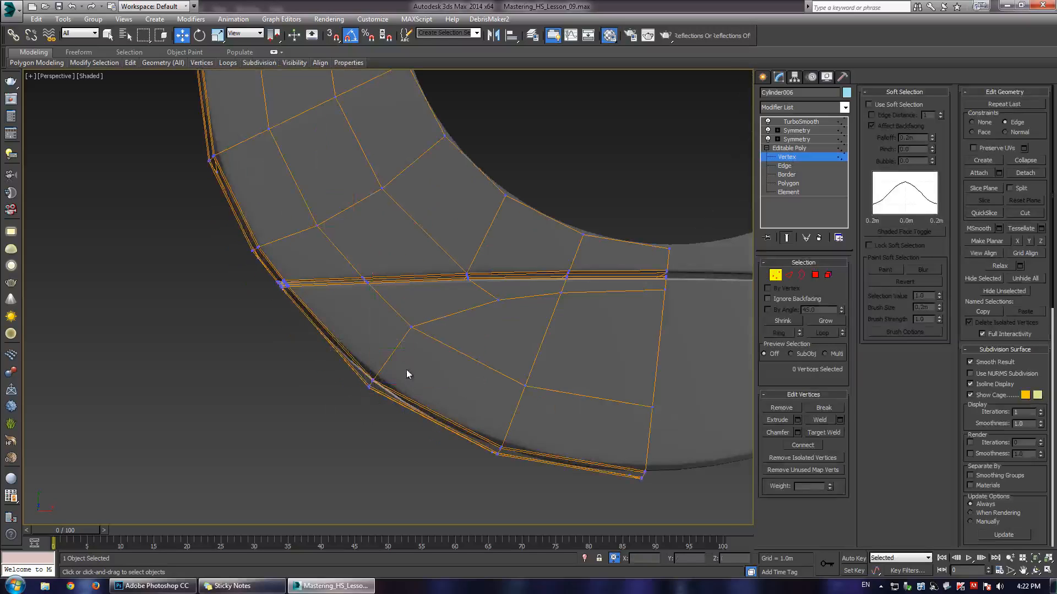
{"action": "mouse_move", "coordinate": [406, 372]}
{"action": "left_mouse_down"}
{"action": "mouse_move", "coordinate": [401, 343]}
{"action": "mouse_move", "coordinate": [383, 338]}
{"action": "mouse_move", "coordinate": [405, 361]}
{"action": "left_mouse_up"}
{"action": "key", "text": "grave"}
{"action": "right_click", "coordinate": [406, 361]}
{"action": "key", "text": "grave"}
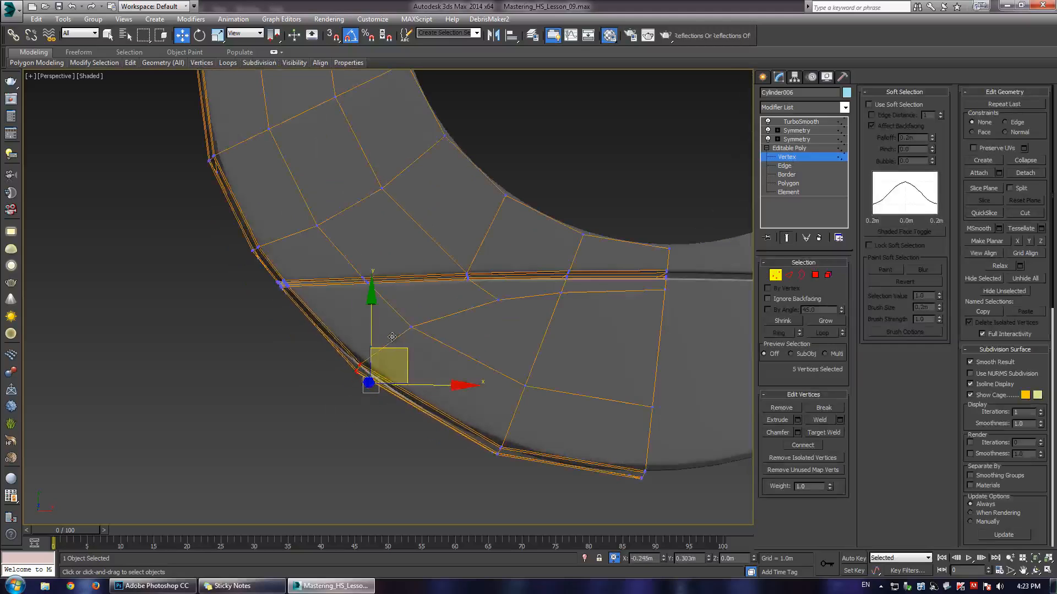
{"action": "scroll", "coordinate": [301, 336], "scroll_direction": "down", "scroll_amount": 4}
{"action": "left_click_drag", "start_coordinate": [313, 323], "coordinate": [321, 320]}
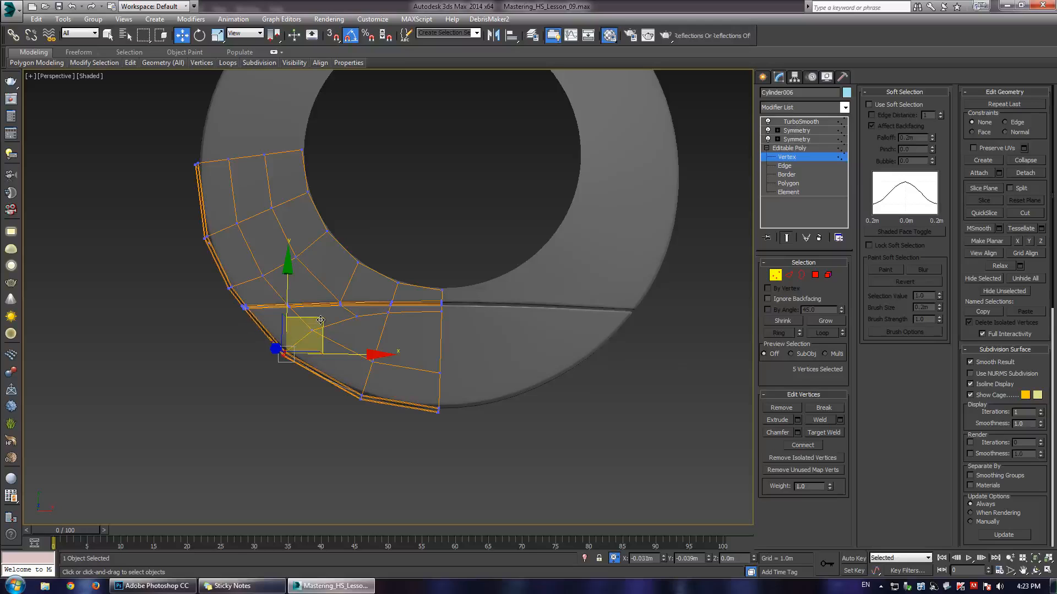
{"action": "scroll", "coordinate": [321, 320], "scroll_direction": "down", "scroll_amount": 4}
{"action": "middle_click_drag", "start_coordinate": [357, 316], "coordinate": [377, 272], "text": "alt"}
{"action": "scroll", "coordinate": [325, 326], "scroll_direction": "up", "scroll_amount": 4}
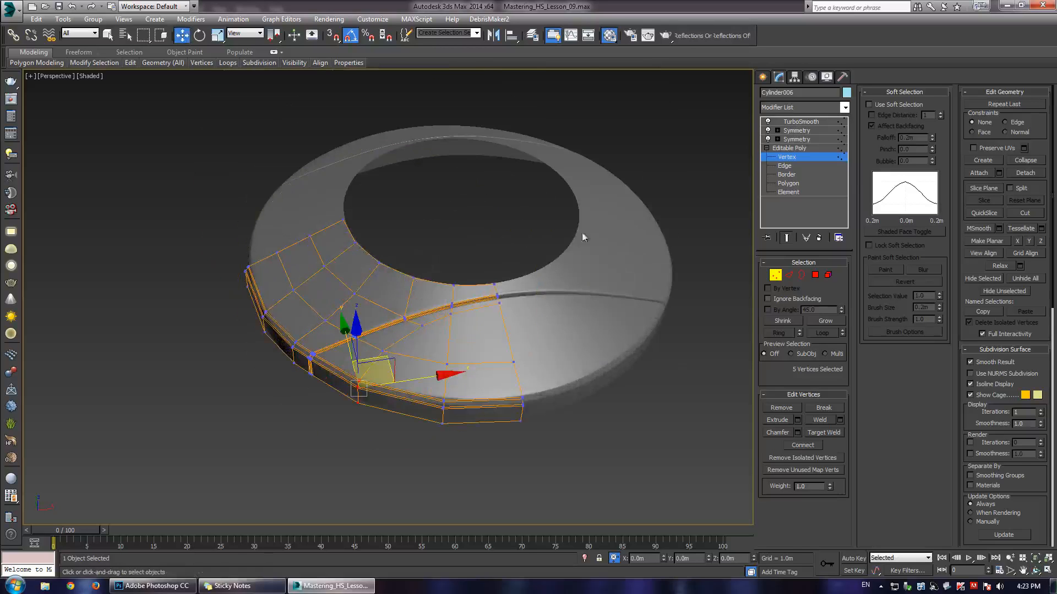
- Collapse the stack up to the upper Symmetry modifier, merging both Symmetry modifiers into the Editable Poly
{"action": "left_click", "coordinate": [786, 238]}
{"action": "key", "text": "F4"}
{"action": "left_click", "coordinate": [797, 149]}
{"action": "left_click", "coordinate": [791, 131]}
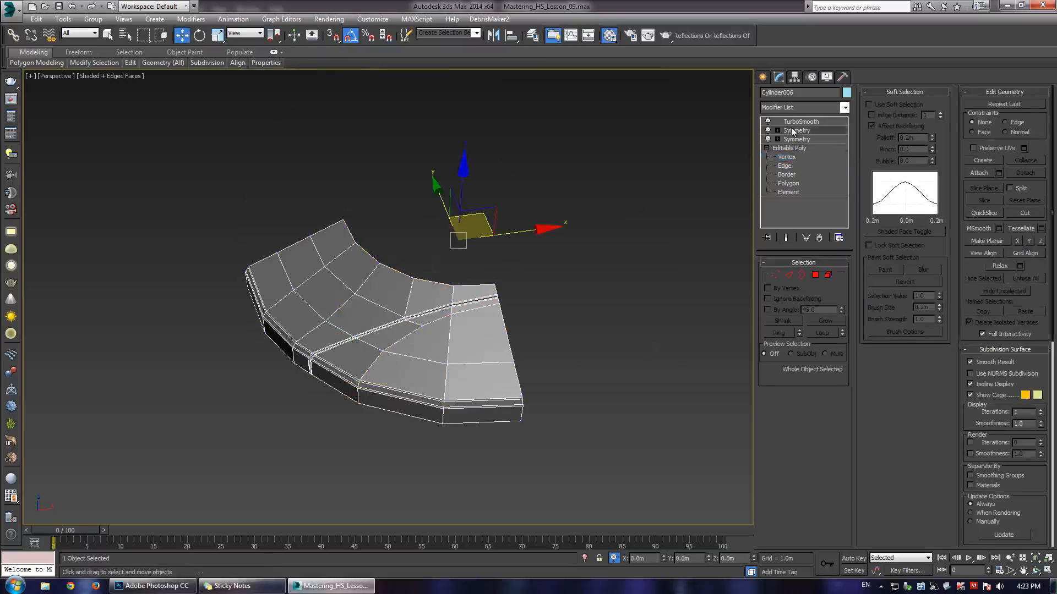
{"action": "right_click", "coordinate": [795, 132]}
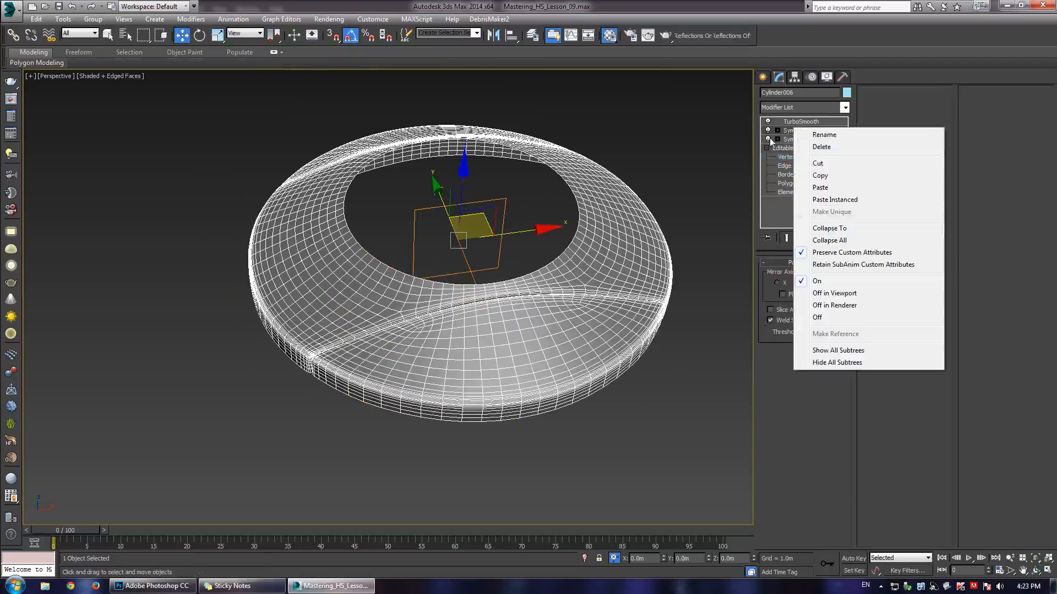
{"action": "left_click", "coordinate": [827, 229]}
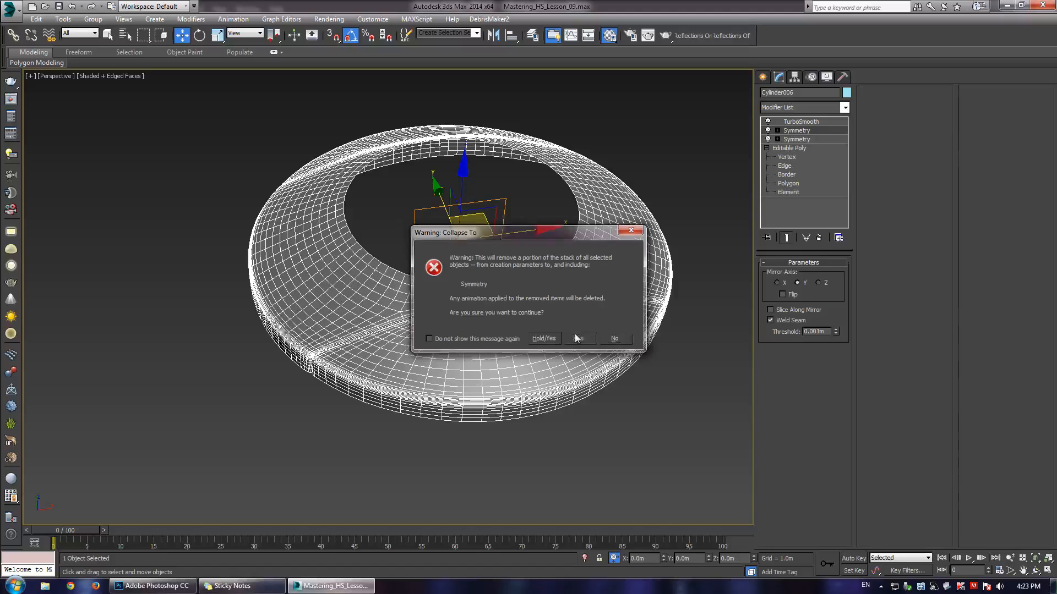
{"action": "left_click", "coordinate": [575, 333]}
- Extend the central hole's border inward with a new ring of faces, and extrude it down along Z as a recess wall
{"action": "left_click", "coordinate": [765, 130]}
{"action": "left_click", "coordinate": [787, 157]}
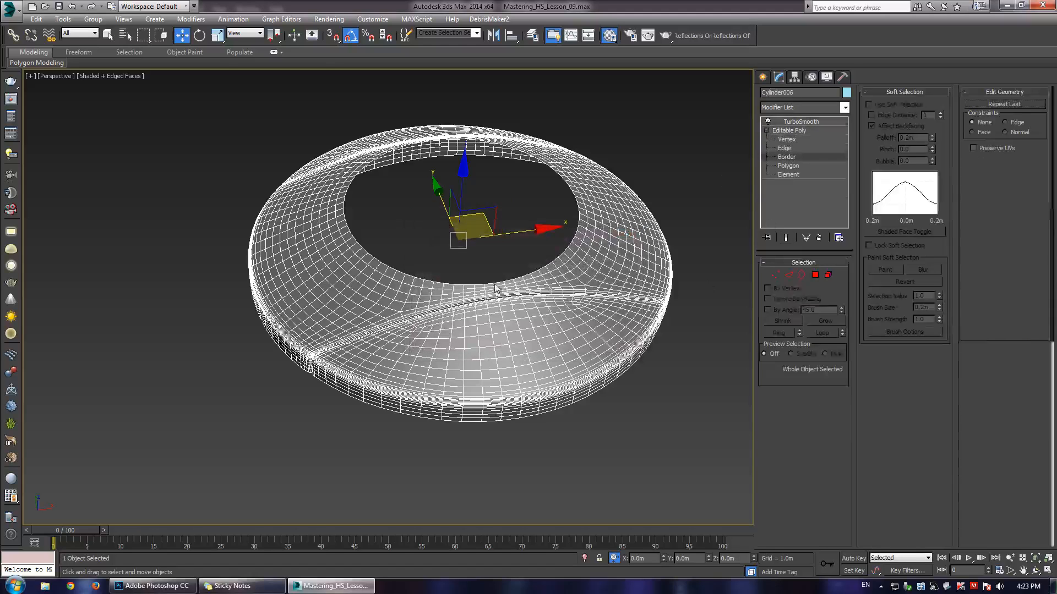
{"action": "left_click", "coordinate": [434, 281]}
{"action": "key", "text": "r"}
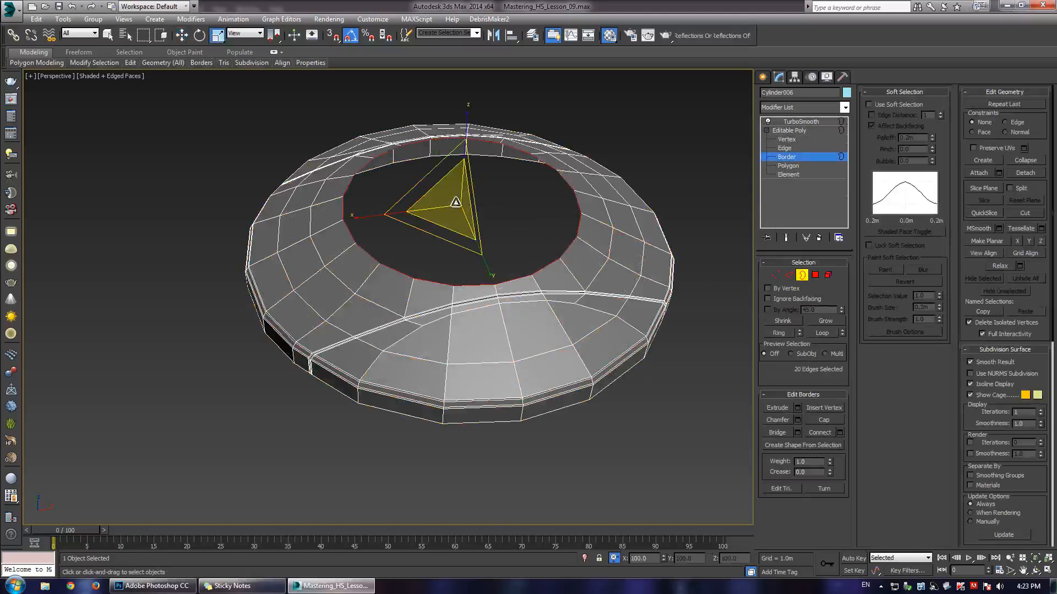
{"action": "left_click_drag", "start_coordinate": [456, 205], "coordinate": [468, 222], "text": "shift"}
{"action": "scroll", "coordinate": [457, 231], "scroll_direction": "up", "scroll_amount": 2}
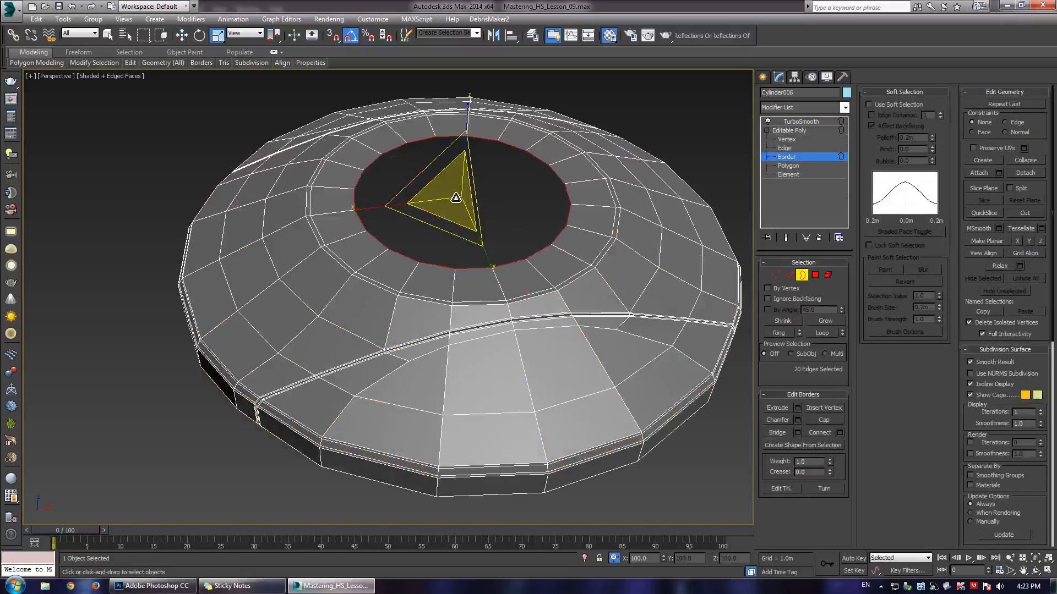
{"action": "key", "text": "w"}
{"action": "left_click_drag", "start_coordinate": [462, 157], "coordinate": [464, 175]}
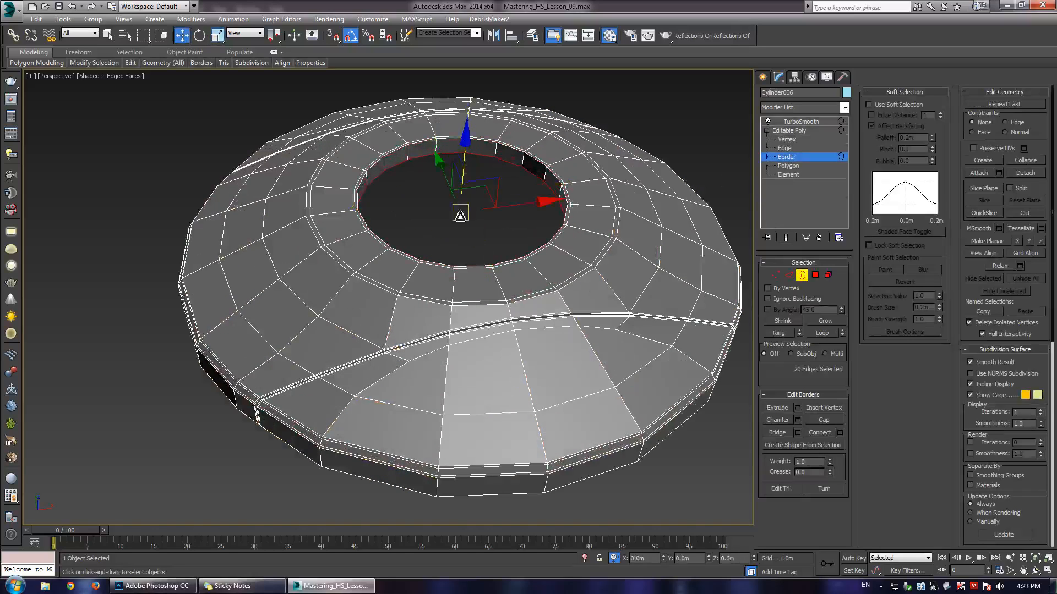
- Extend the recess's lower border inward with another ring of faces and cap the remaining hole
{"action": "key", "text": "r"}
{"action": "left_click_drag", "start_coordinate": [458, 219], "coordinate": [465, 236], "text": "shift"}
{"action": "left_click", "coordinate": [824, 421]}
{"action": "key", "text": "grave"}
{"action": "key", "text": "F4"}
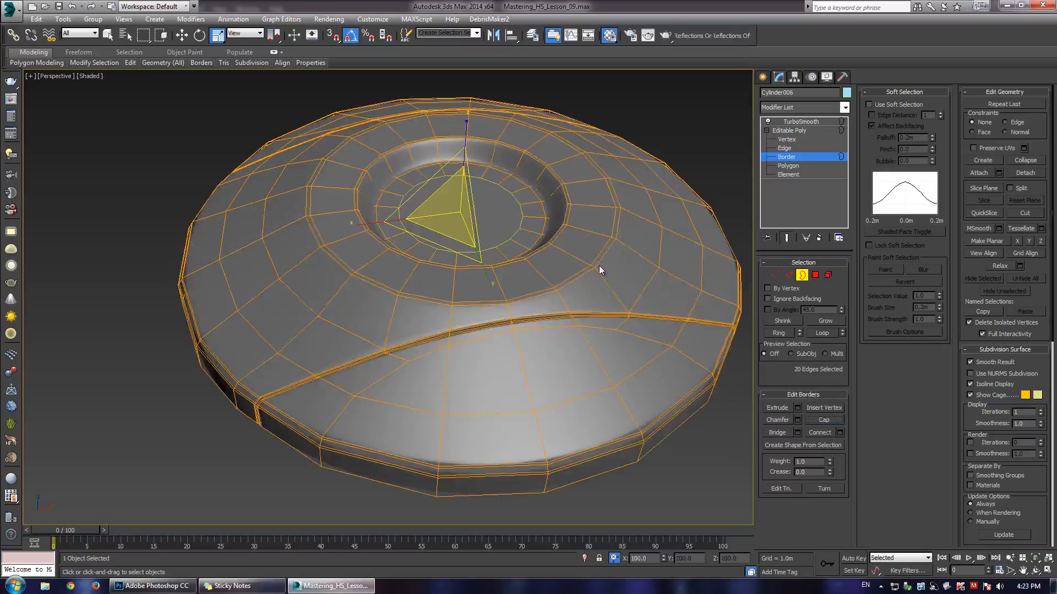
- Deselect the disc and examine its smoothed shape, including the central recess
{"action": "scroll", "coordinate": [599, 267], "scroll_direction": "down", "scroll_amount": 3}
{"action": "middle_click_drag", "start_coordinate": [598, 266], "coordinate": [698, 157], "text": "alt"}
{"action": "left_click", "coordinate": [804, 158]}
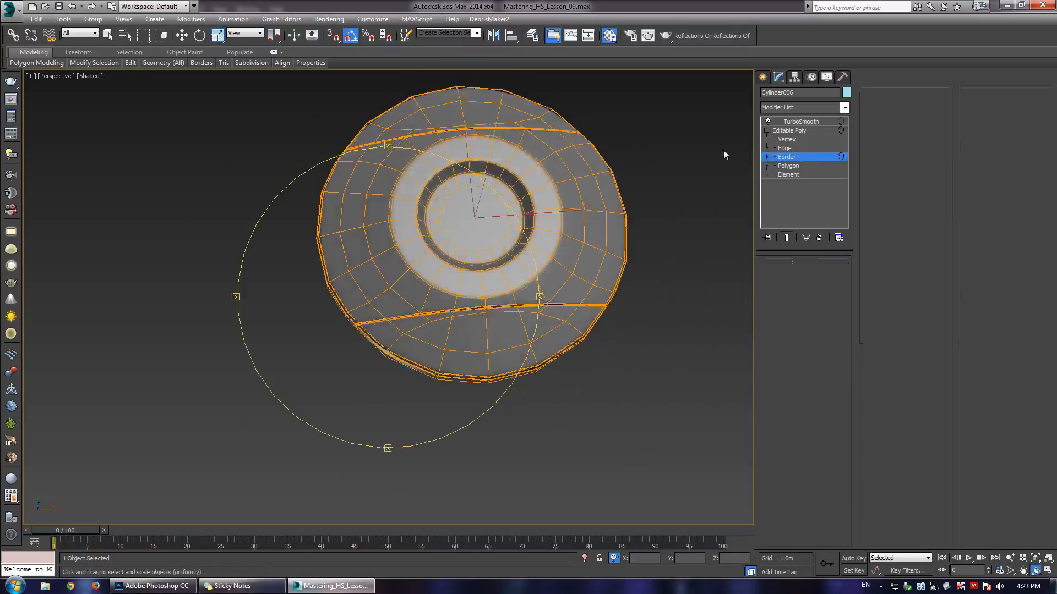
{"action": "key", "text": "ctrl+d"}
{"action": "left_click_drag", "start_coordinate": [385, 290], "coordinate": [401, 351]}
{"action": "scroll", "coordinate": [400, 351], "scroll_direction": "up", "scroll_amount": 3}
{"action": "right_click", "coordinate": [400, 351]}
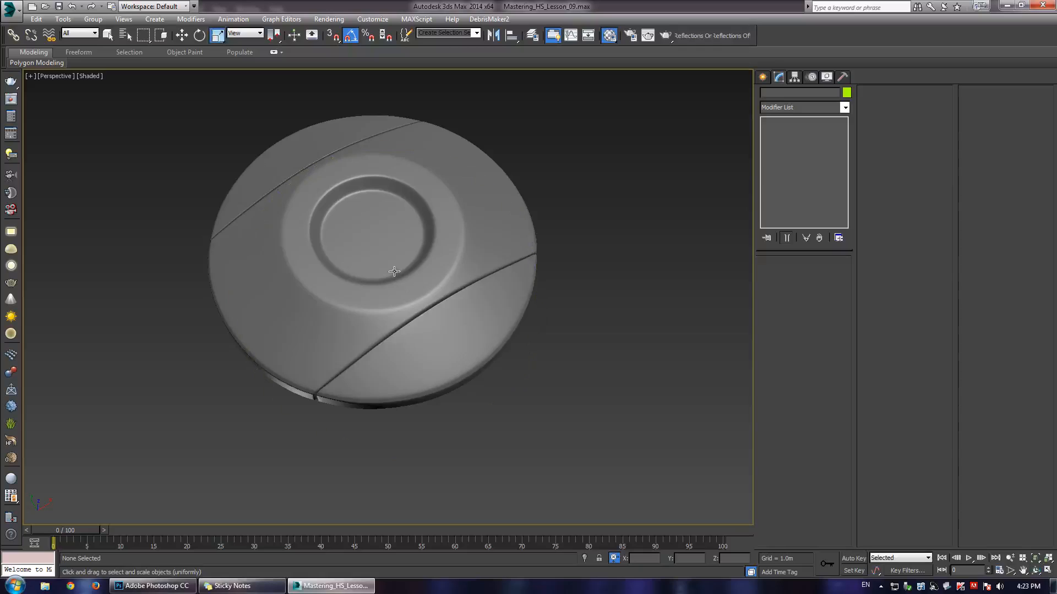
{"action": "middle_click_drag", "start_coordinate": [401, 286], "coordinate": [421, 316]}
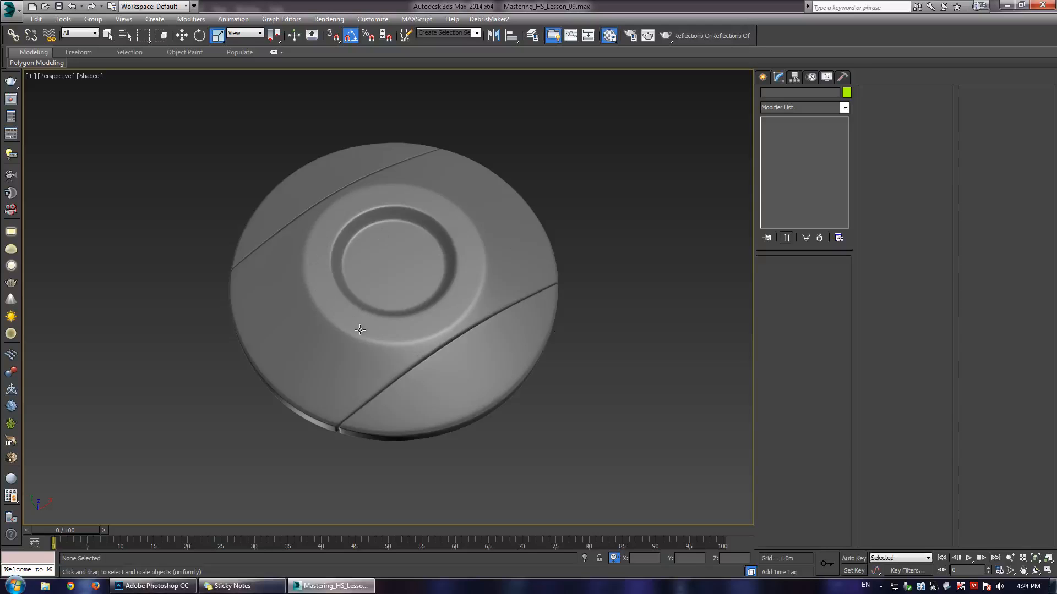
- Show the other scene objects again and view the finished disc beside the round reference piece
{"action": "scroll", "coordinate": [397, 275], "scroll_direction": "down", "scroll_amount": 5}
{"action": "middle_click_drag", "start_coordinate": [397, 276], "coordinate": [373, 245], "text": "alt"}
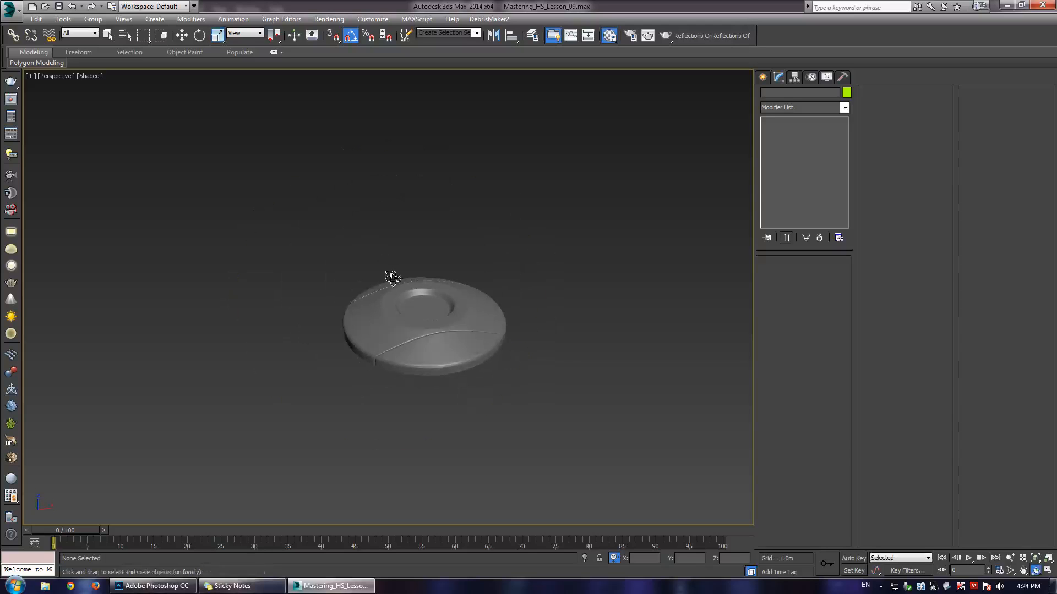
{"action": "right_click", "coordinate": [457, 269]}
{"action": "left_click", "coordinate": [472, 224]}
{"action": "left_click", "coordinate": [572, 329]}
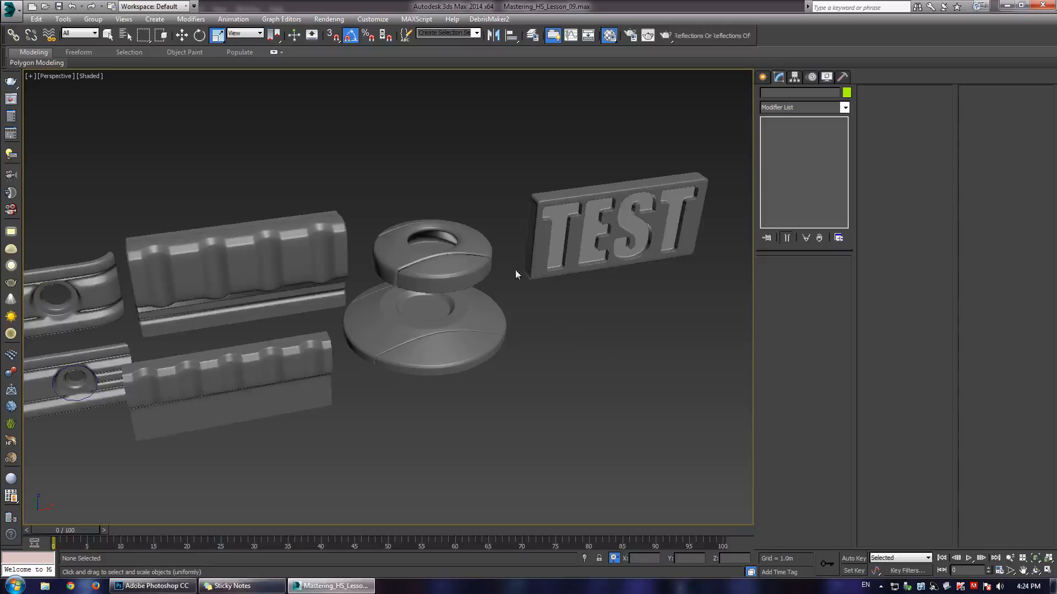
{"action": "middle_click_drag", "start_coordinate": [460, 291], "coordinate": [410, 302]}
{"action": "middle_click_drag", "start_coordinate": [410, 302], "coordinate": [388, 296], "text": "alt"}
{"action": "left_click", "coordinate": [390, 347]}
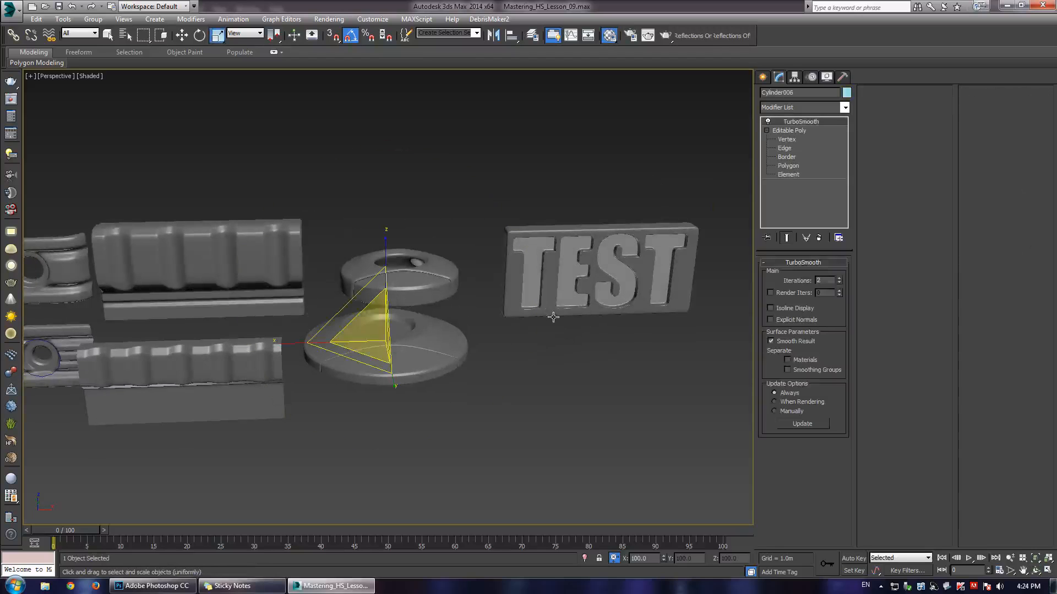
{"action": "left_click", "coordinate": [576, 373]}
- Examine the smoothed TEST plate up close, with and without edged faces
{"action": "middle_click_drag", "start_coordinate": [576, 374], "coordinate": [484, 347]}
{"action": "scroll", "coordinate": [484, 346], "scroll_direction": "up", "scroll_amount": 4}
{"action": "middle_click_drag", "start_coordinate": [374, 233], "coordinate": [424, 280]}
{"action": "scroll", "coordinate": [424, 281], "scroll_direction": "up", "scroll_amount": 2}
{"action": "middle_click_drag", "start_coordinate": [330, 274], "coordinate": [489, 272], "text": "alt"}
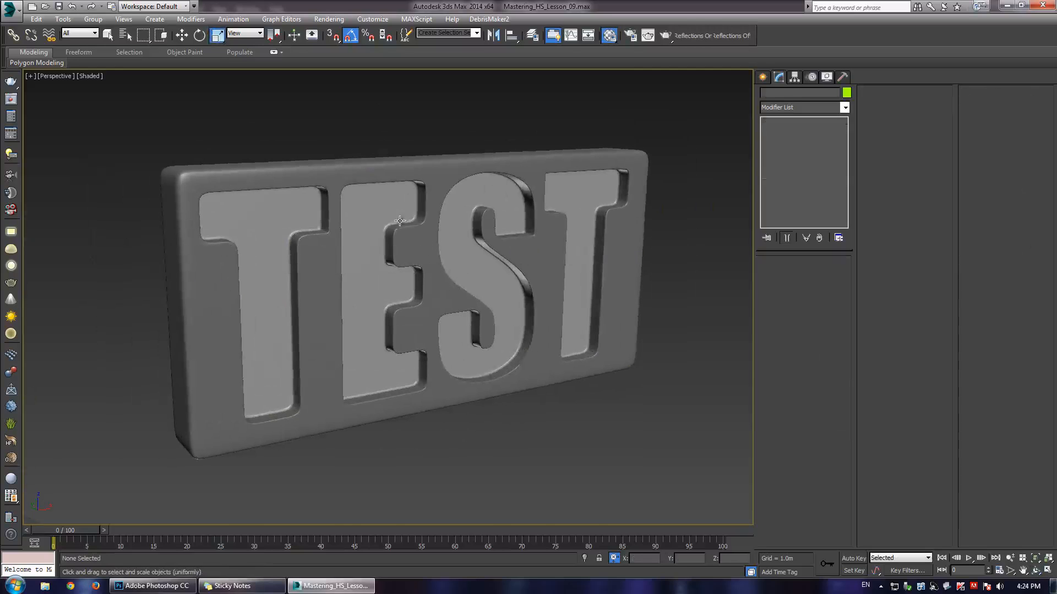
{"action": "key", "text": "F4"}
{"action": "scroll", "coordinate": [408, 237], "scroll_direction": "up", "scroll_amount": 4}
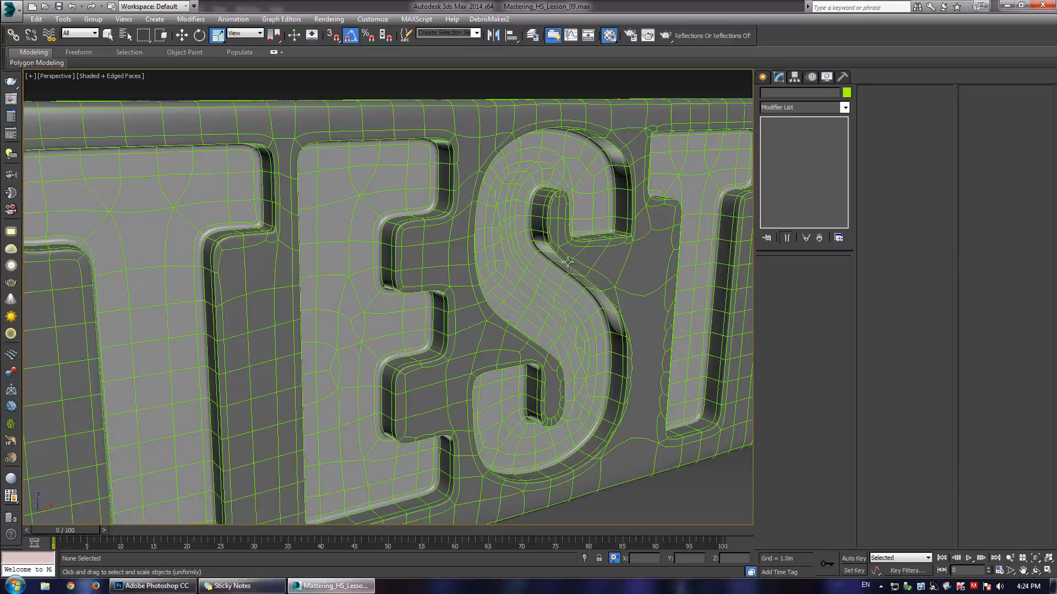
{"action": "key", "text": "F4"}
{"action": "scroll", "coordinate": [534, 235], "scroll_direction": "down", "scroll_amount": 4}
{"action": "middle_click_drag", "start_coordinate": [472, 276], "coordinate": [444, 289], "text": "alt"}
{"action": "key", "text": "F4"}
- Select the TEST plate and inspect its unsmoothed mesh at vertex level around the letter E
{"action": "left_click", "coordinate": [494, 224]}
{"action": "key", "text": "F4"}
{"action": "scroll", "coordinate": [409, 270], "scroll_direction": "up", "scroll_amount": 4}
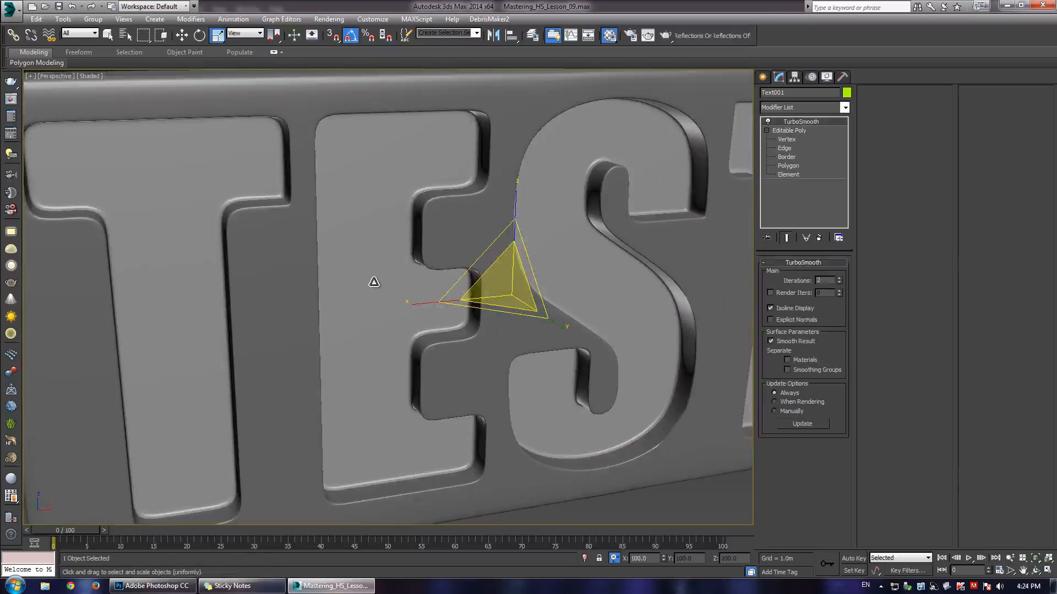
{"action": "key", "text": "F4"}
{"action": "key", "text": "1"}
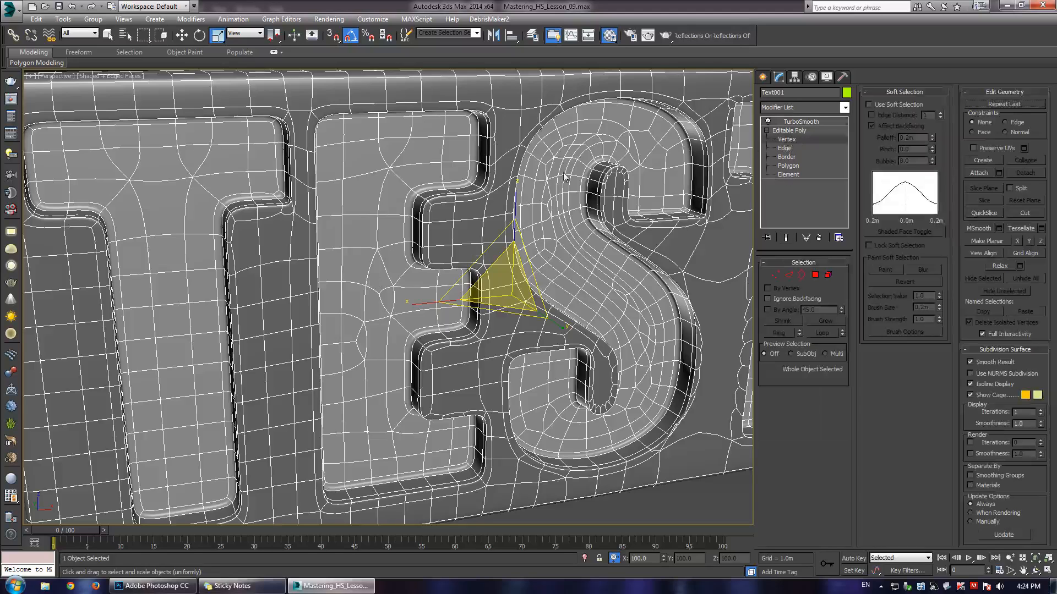
{"action": "scroll", "coordinate": [367, 323], "scroll_direction": "up", "scroll_amount": 3}
{"action": "key", "text": "ctrl+w"}
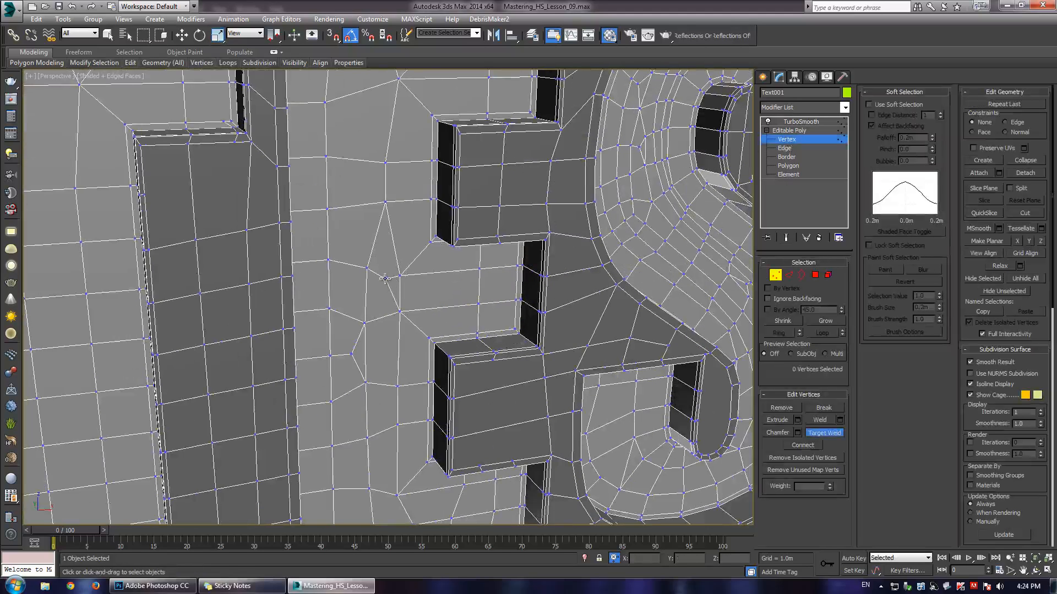
{"action": "right_click", "coordinate": [353, 353]}
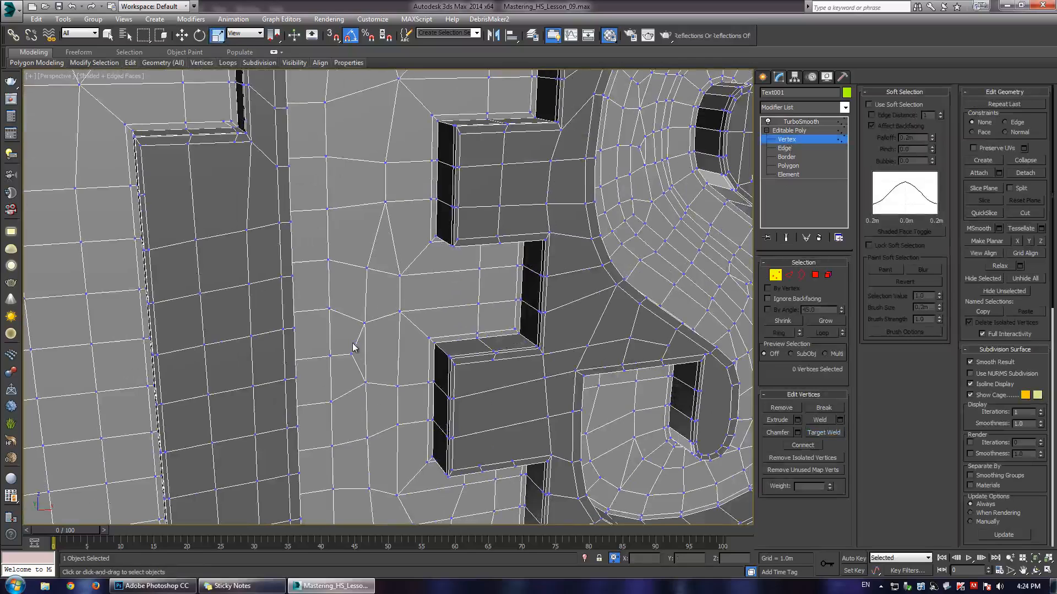
- Return the TEST plate to its TurboSmooth level, disable Isoline Display, and deselect it to show the full subdivided mesh
{"action": "scroll", "coordinate": [399, 328], "scroll_direction": "down", "scroll_amount": 8}
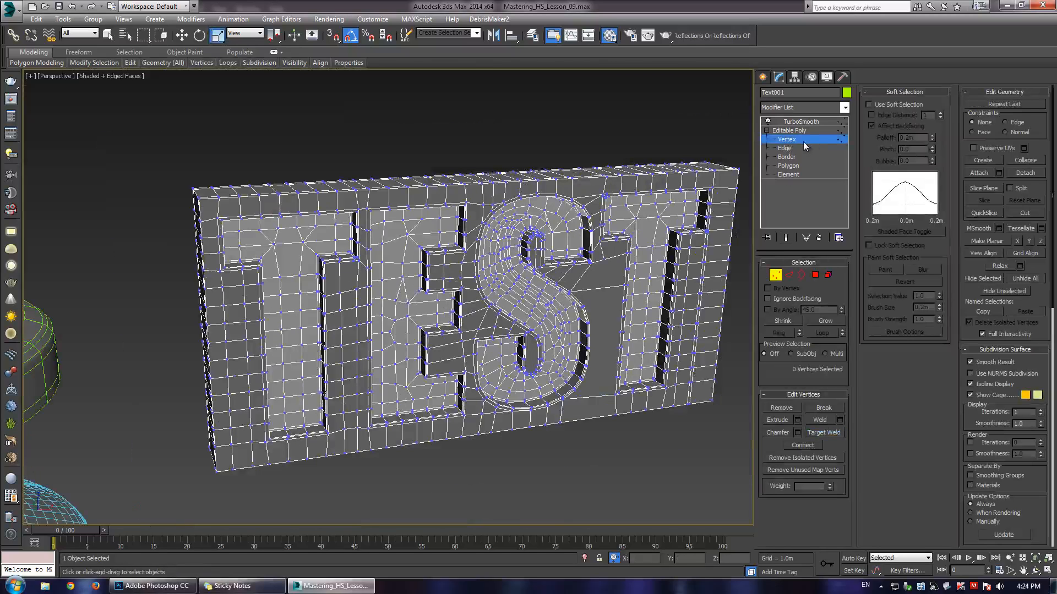
{"action": "left_click", "coordinate": [804, 141]}
{"action": "left_click", "coordinate": [792, 121]}
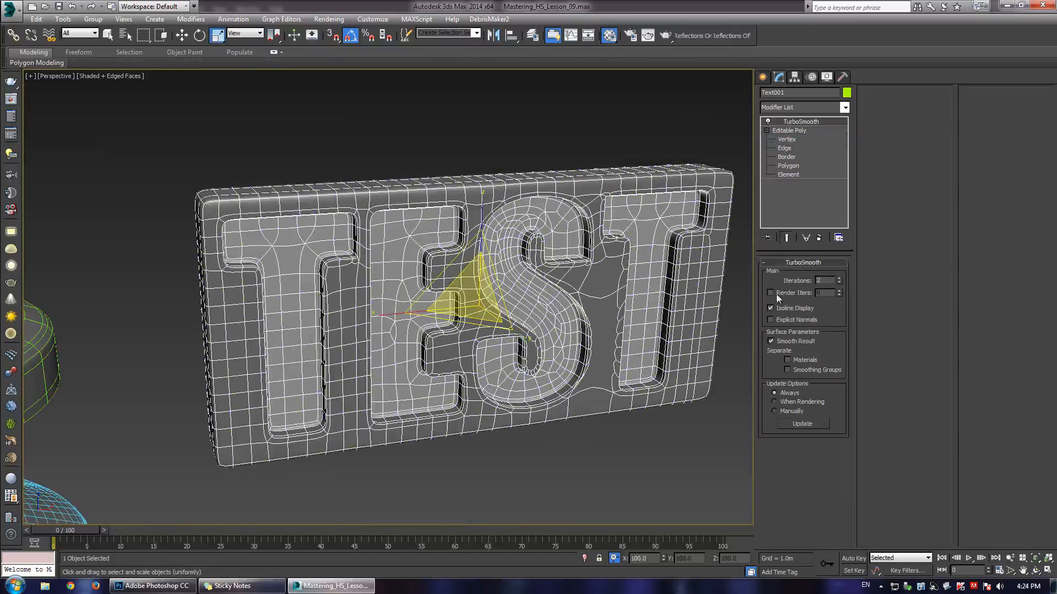
{"action": "left_click", "coordinate": [772, 309]}
{"action": "left_click", "coordinate": [570, 152]}
{"action": "scroll", "coordinate": [419, 350], "scroll_direction": "up", "scroll_amount": 4}
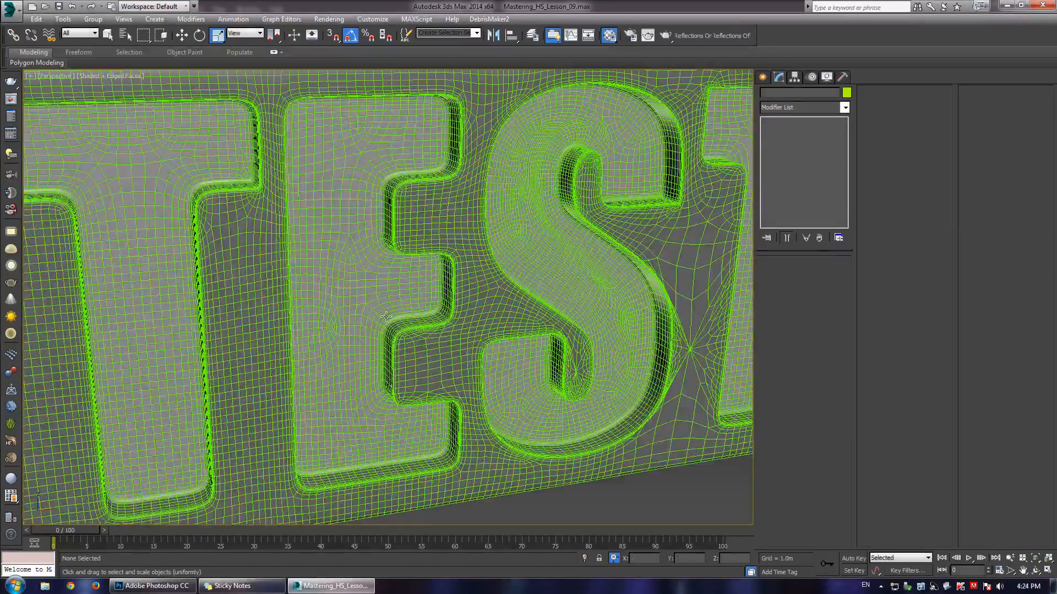
- Hide edged faces and examine the smoothed TEST plate's shading around the letters from several distances and angles
{"action": "key", "text": "F4"}
{"action": "scroll", "coordinate": [396, 277], "scroll_direction": "down", "scroll_amount": 5}
{"action": "middle_click_drag", "start_coordinate": [384, 279], "coordinate": [443, 411], "text": "alt"}
{"action": "middle_click_drag", "start_coordinate": [582, 331], "coordinate": [398, 320]}
{"action": "middle_click_drag", "start_coordinate": [263, 253], "coordinate": [362, 264]}
{"action": "scroll", "coordinate": [362, 264], "scroll_direction": "down", "scroll_amount": 4}
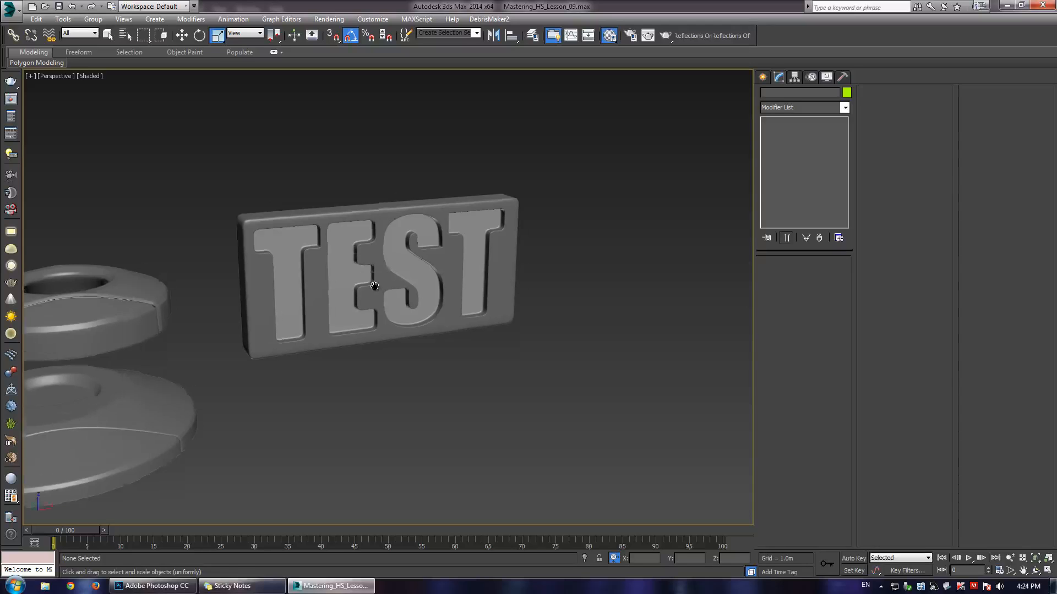
{"action": "scroll", "coordinate": [423, 307], "scroll_direction": "up", "scroll_amount": 4}
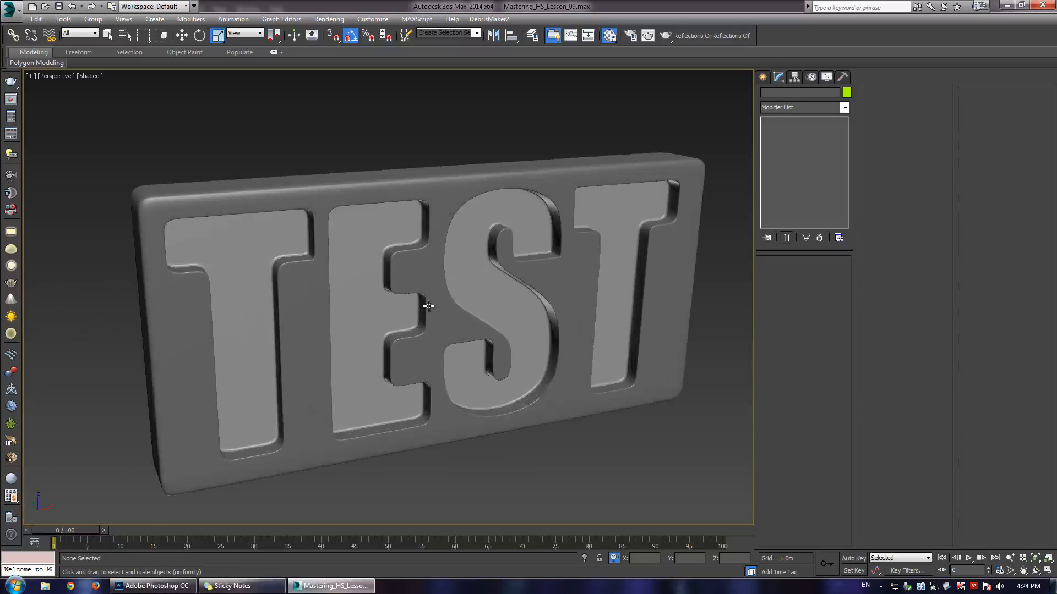
{"action": "scroll", "coordinate": [392, 247], "scroll_direction": "up", "scroll_amount": 5}
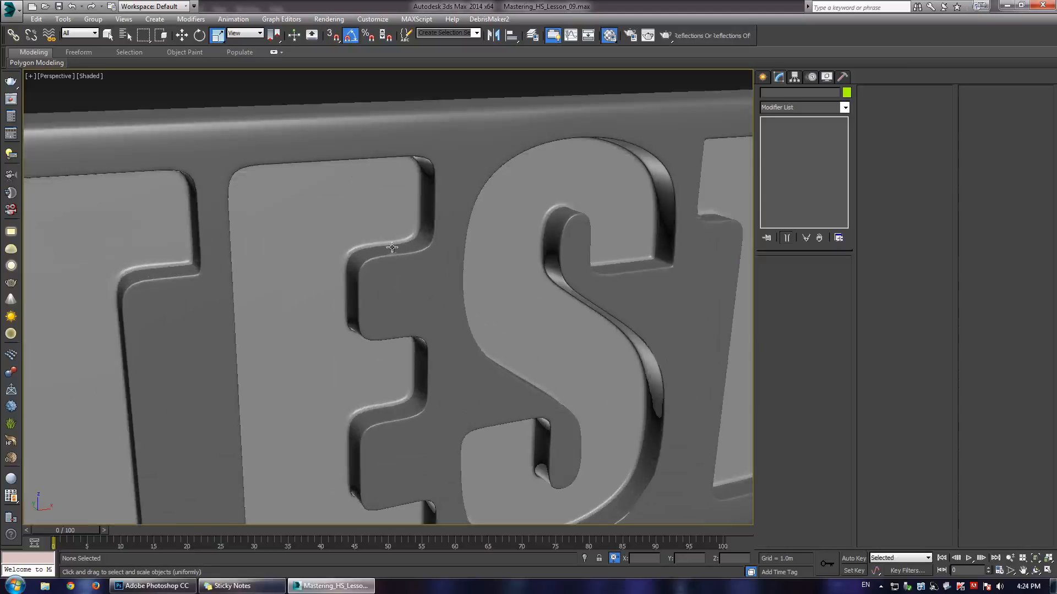
{"action": "scroll", "coordinate": [405, 247], "scroll_direction": "down", "scroll_amount": 6}
{"action": "scroll", "coordinate": [433, 259], "scroll_direction": "up", "scroll_amount": 3}
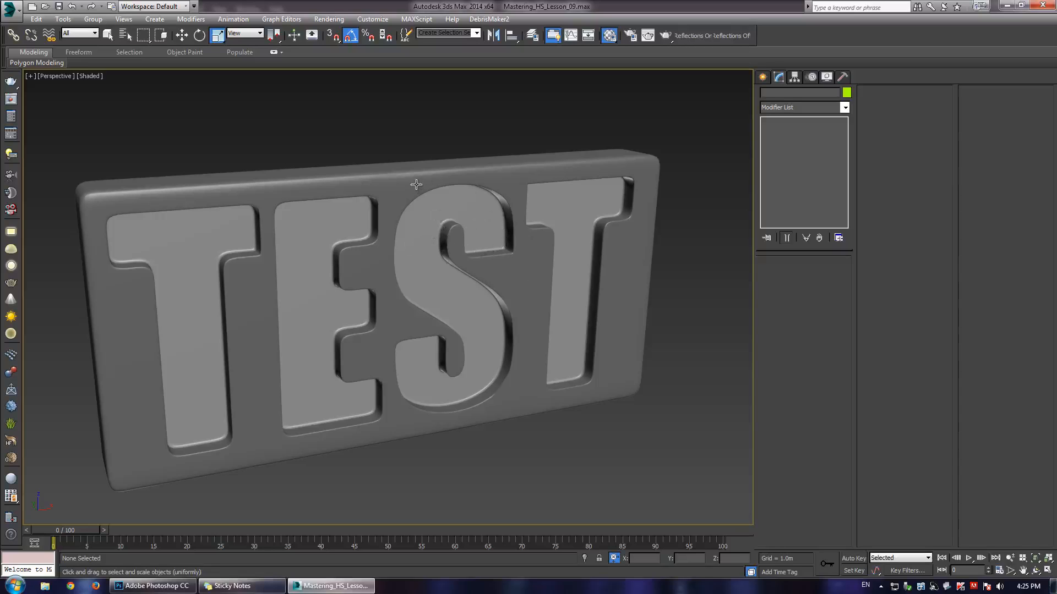
{"action": "scroll", "coordinate": [418, 206], "scroll_direction": "down", "scroll_amount": 6}
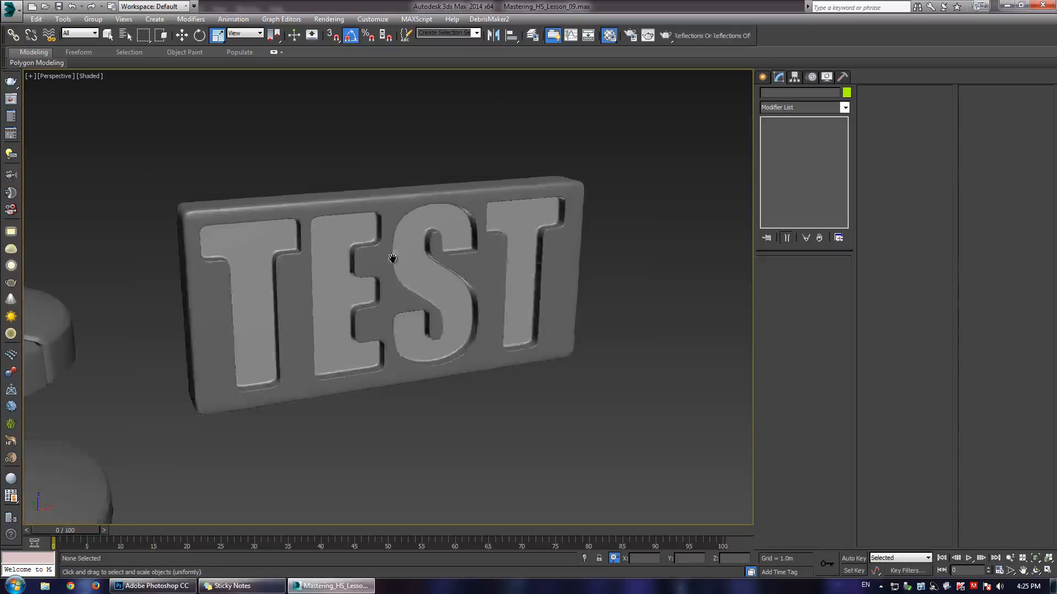
- Maximize the Front view and place a new Text spline in the empty space below the TEST plate
{"action": "key", "text": "alt+w"}
{"action": "left_click", "coordinate": [432, 247]}
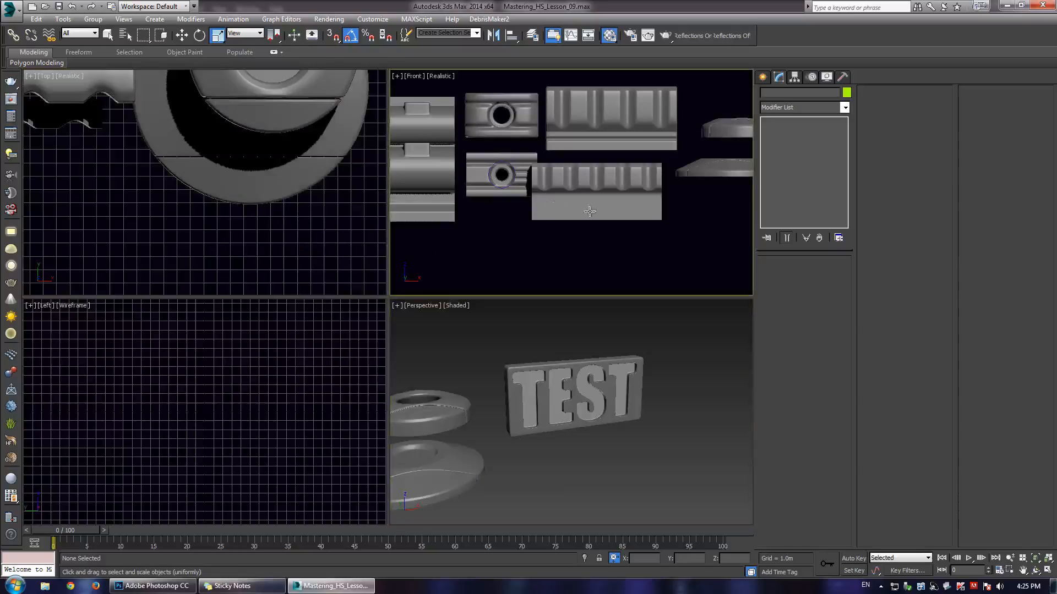
{"action": "key", "text": "alt+w"}
{"action": "scroll", "coordinate": [502, 190], "scroll_direction": "up", "scroll_amount": 5}
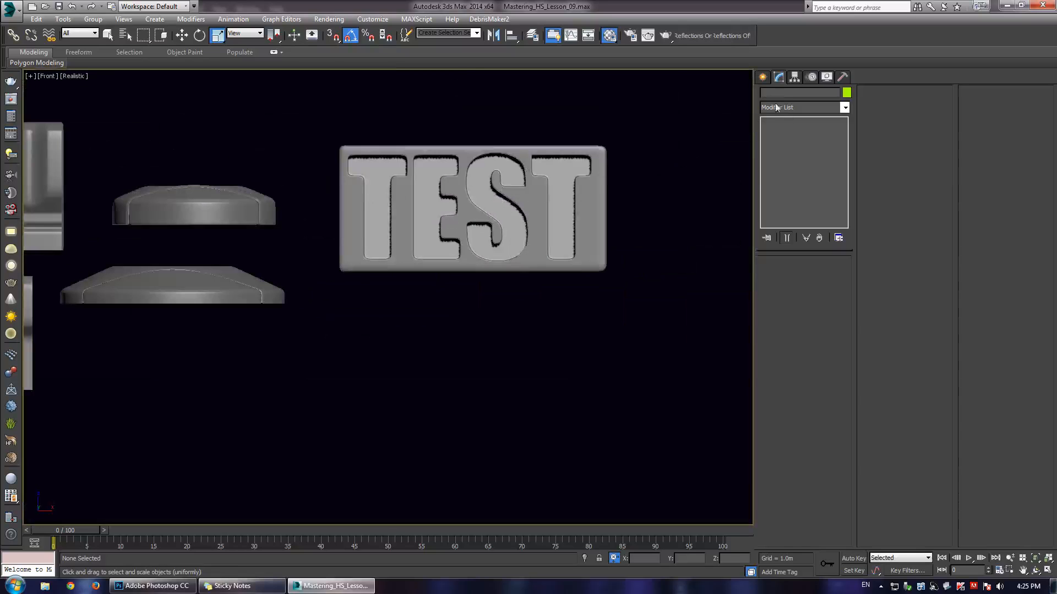
{"action": "left_click", "coordinate": [763, 76]}
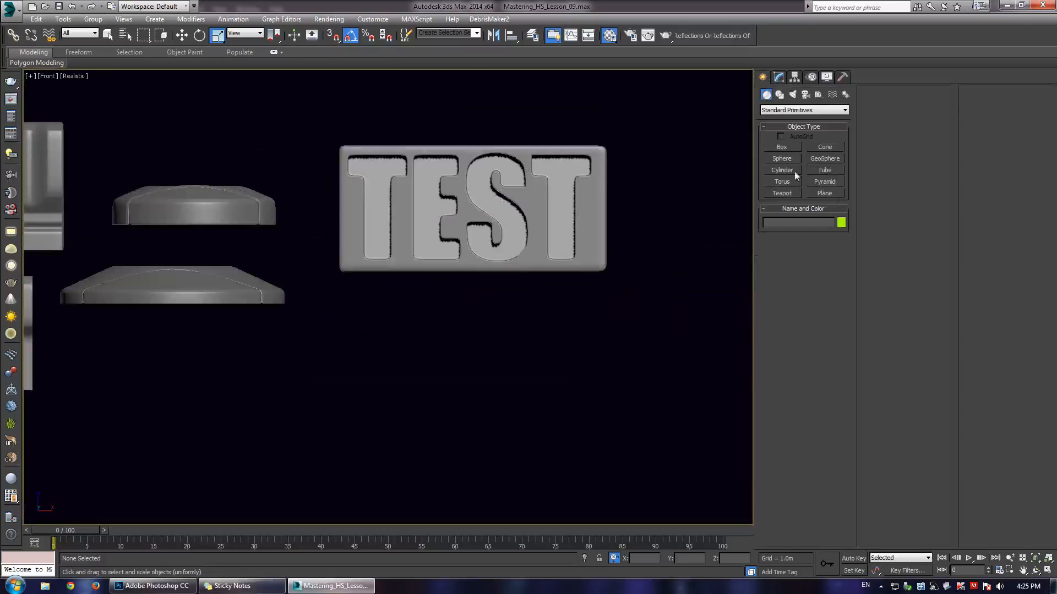
{"action": "left_click", "coordinate": [778, 95]}
{"action": "left_click", "coordinate": [782, 202]}
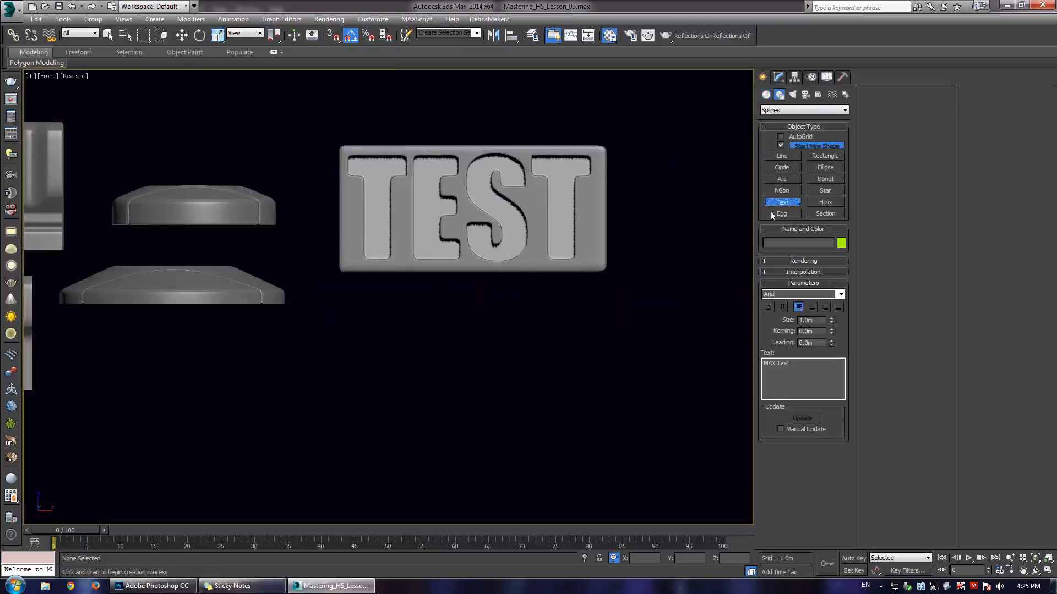
{"action": "middle_click_drag", "start_coordinate": [505, 330], "coordinate": [516, 277]}
{"action": "left_click", "coordinate": [472, 319]}
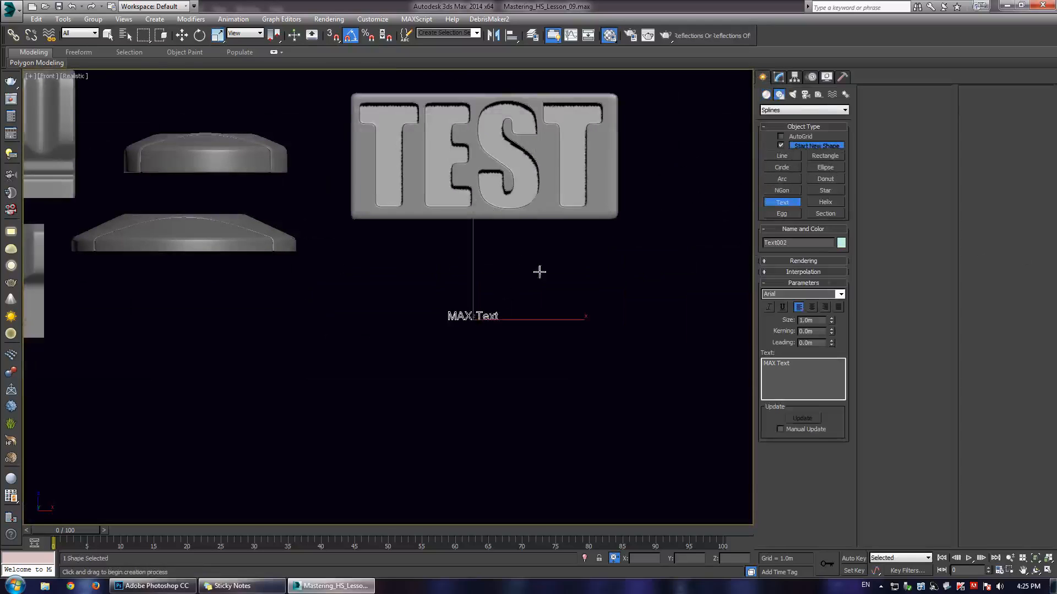
- Replace the new text shape's default wording with GO
{"action": "left_click_drag", "start_coordinate": [805, 366], "coordinate": [631, 339]}
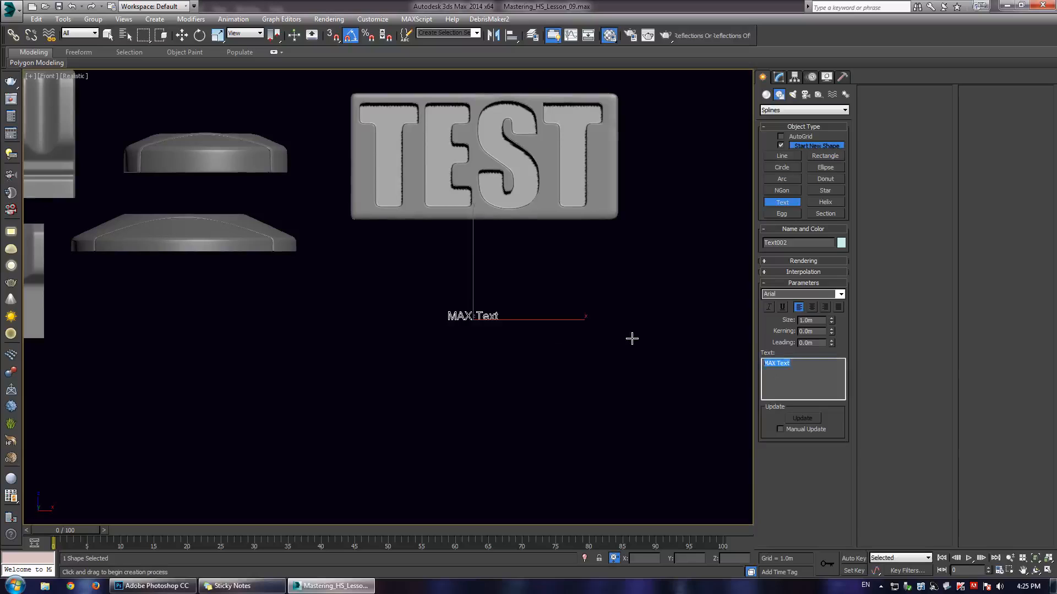
{"action": "type", "text": "GO"}
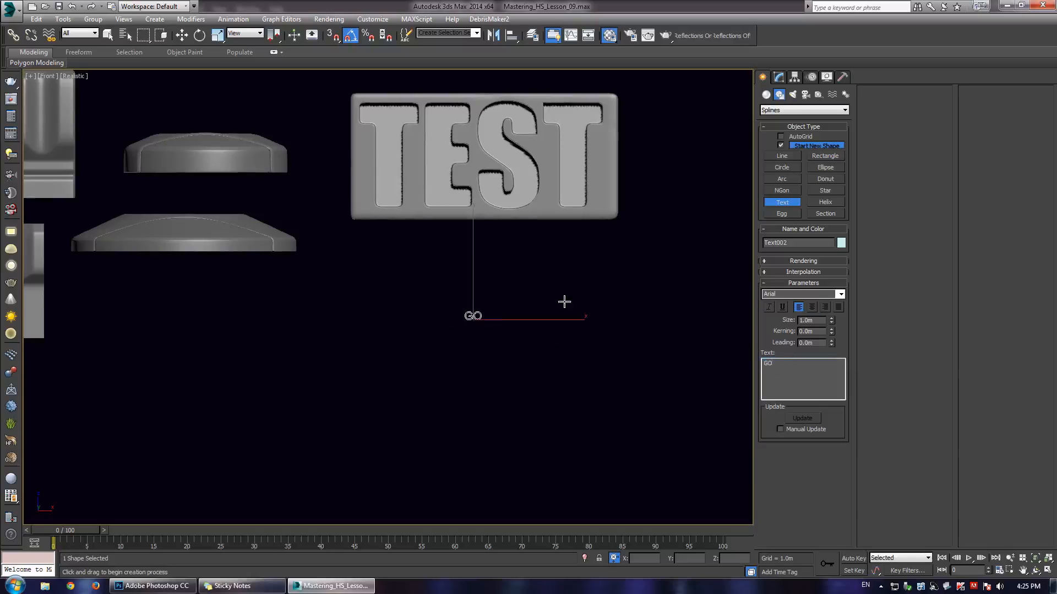
{"action": "scroll", "coordinate": [502, 279], "scroll_direction": "up", "scroll_amount": 2}
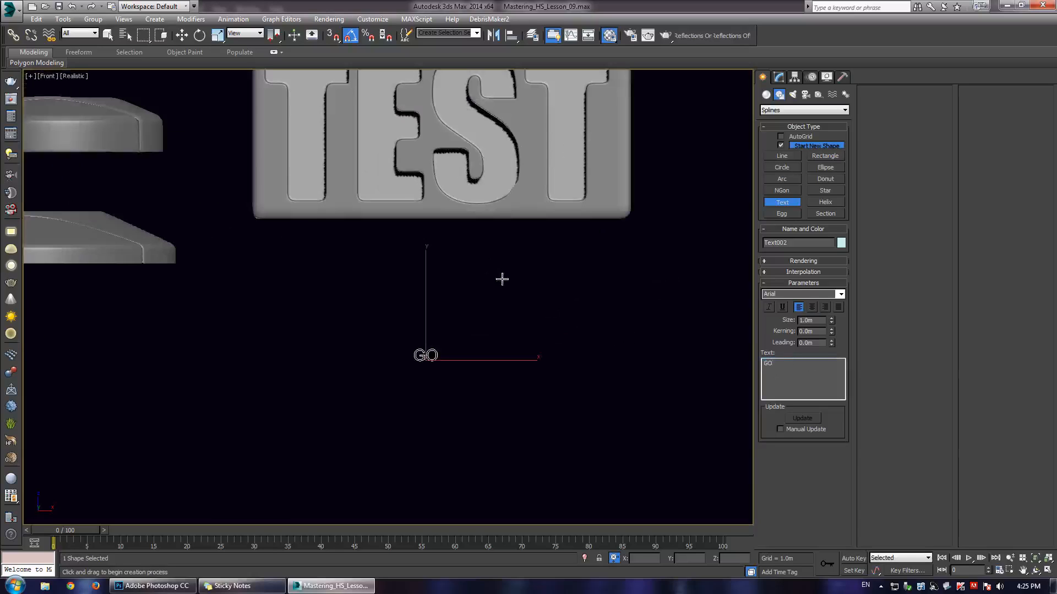
- Try Comic Sans MS as the font of the GO text and view its outline up close
{"action": "left_click", "coordinate": [840, 294]}
{"action": "scroll", "coordinate": [782, 331], "scroll_direction": "down", "scroll_amount": 8}
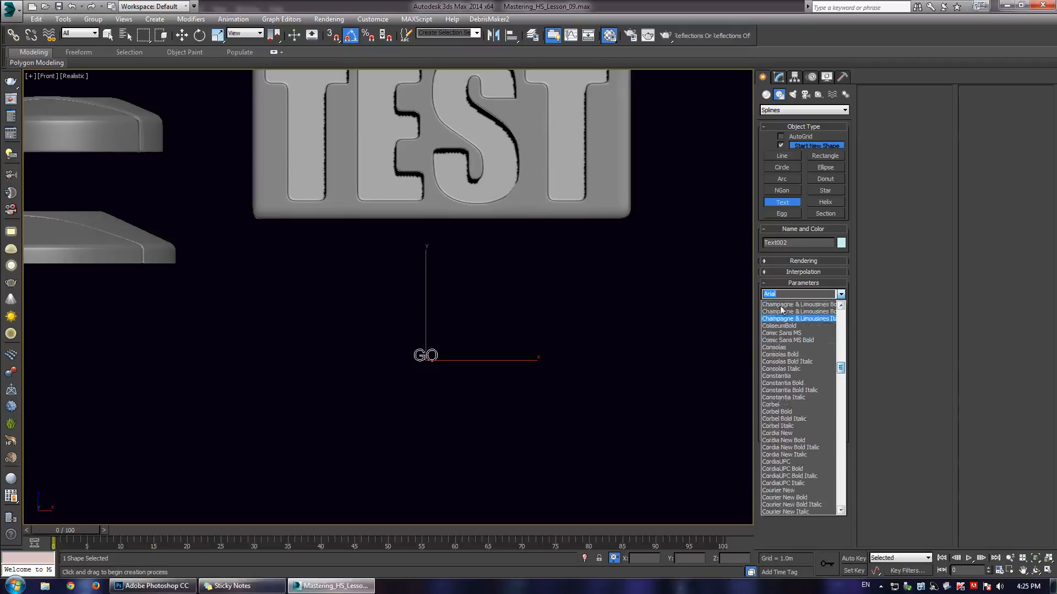
{"action": "left_click", "coordinate": [781, 305]}
{"action": "scroll", "coordinate": [783, 294], "scroll_direction": "down", "scroll_amount": 5}
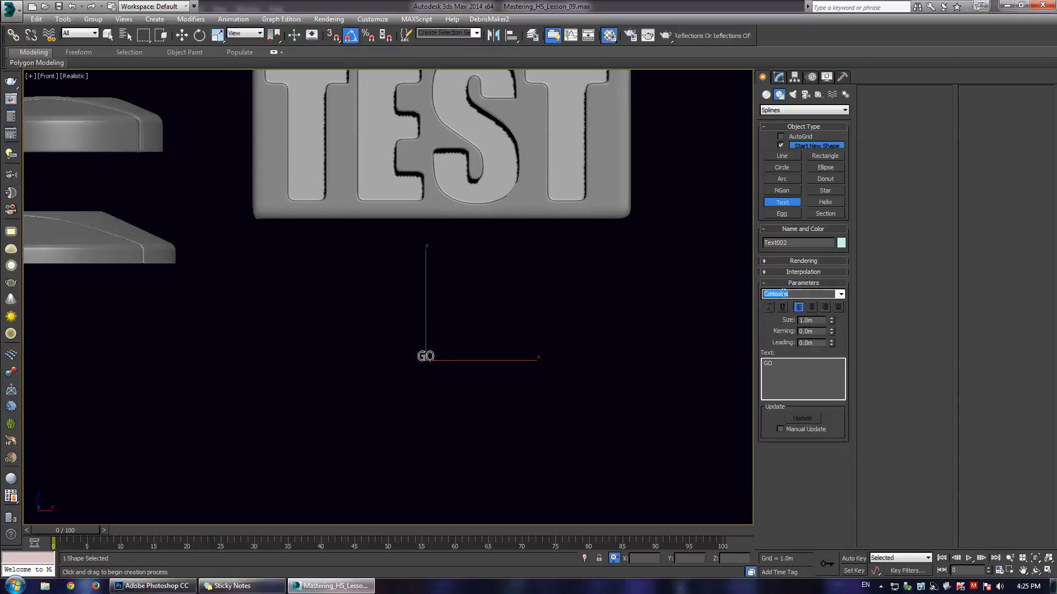
{"action": "scroll", "coordinate": [783, 294], "scroll_direction": "up", "scroll_amount": 1}
{"action": "left_click", "coordinate": [841, 294]}
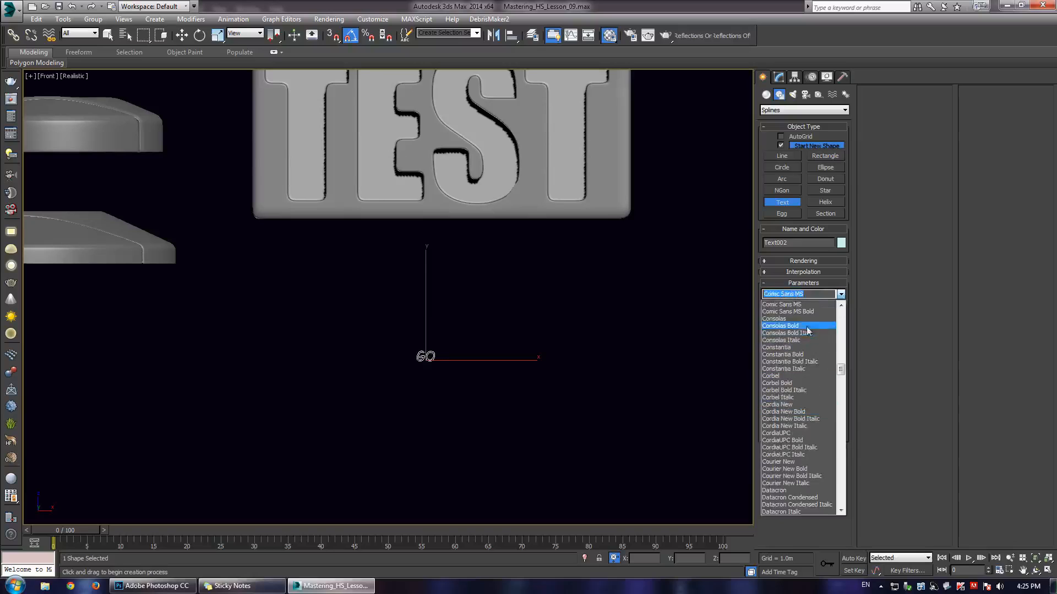
{"action": "left_click", "coordinate": [807, 306]}
{"action": "scroll", "coordinate": [421, 359], "scroll_direction": "up", "scroll_amount": 10}
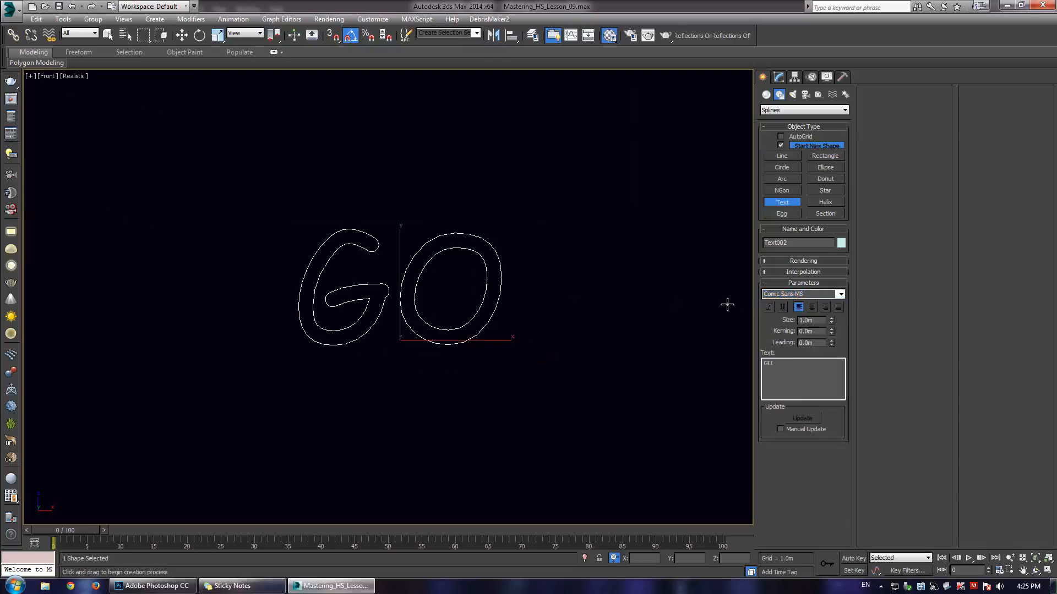
- Try successive fonts on the GO text, from Comic Sans MS through Consolas and Corbel Bold Italic to Datacron
{"action": "left_click", "coordinate": [800, 295]}
{"action": "key", "text": "Down"}
{"action": "key", "text": "Down"}
{"action": "key", "text": "Down"}
{"action": "key", "text": "Down"}
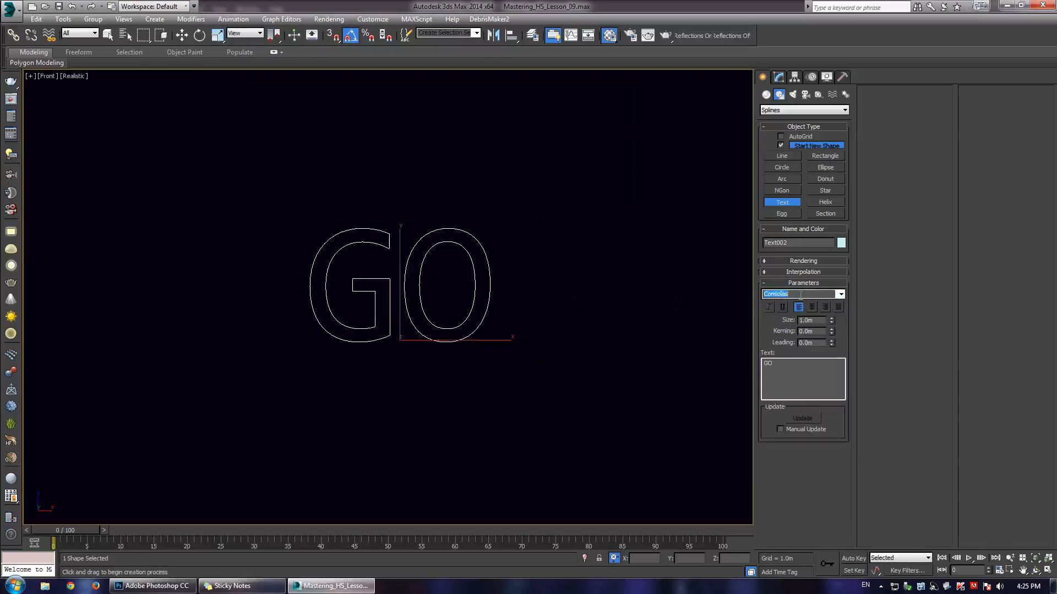
{"action": "key", "text": "Down"}
{"action": "key", "text": "Down"}
{"action": "key", "text": "Down"}
{"action": "key", "text": "Down"}
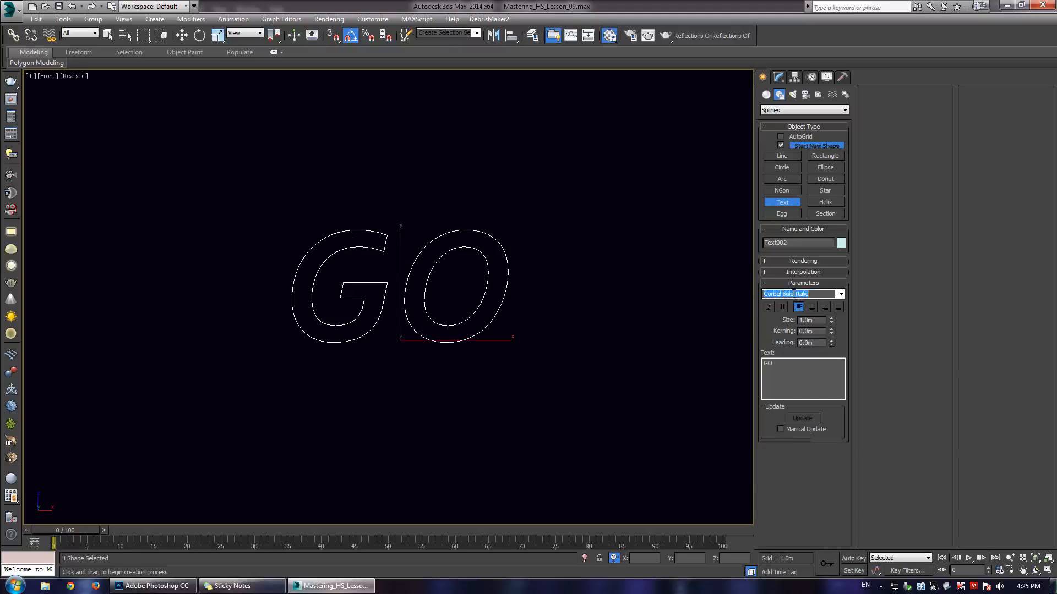
{"action": "key", "text": "Down"}
{"action": "key", "text": "Down"}
{"action": "key", "text": "Down"}
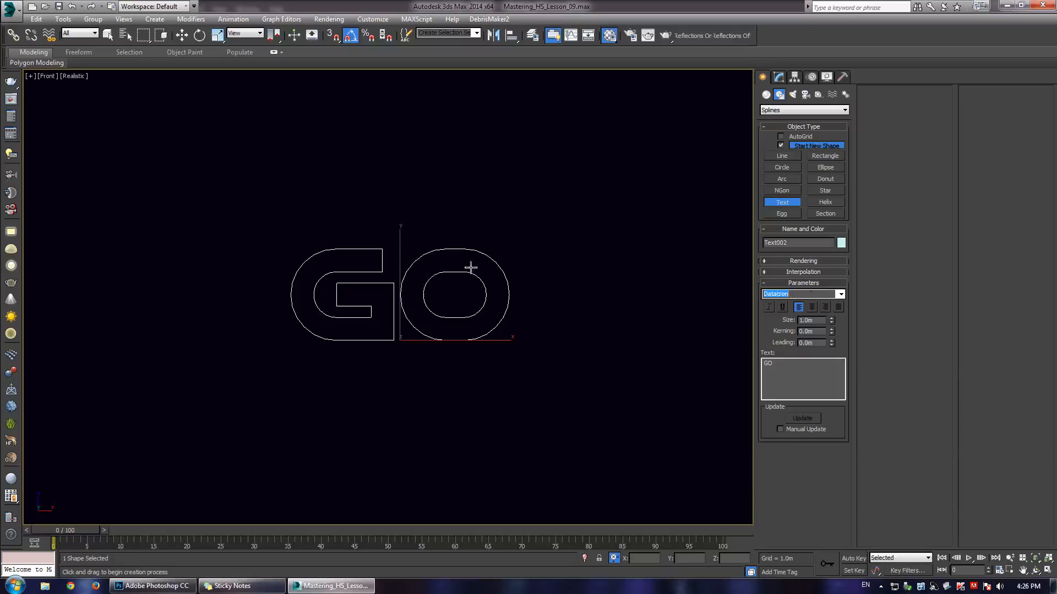
- Try further fonts on the GO text, from Datacron Condensed through Datacron Italic and David Bold to Ebrima
{"action": "key", "text": "Down"}
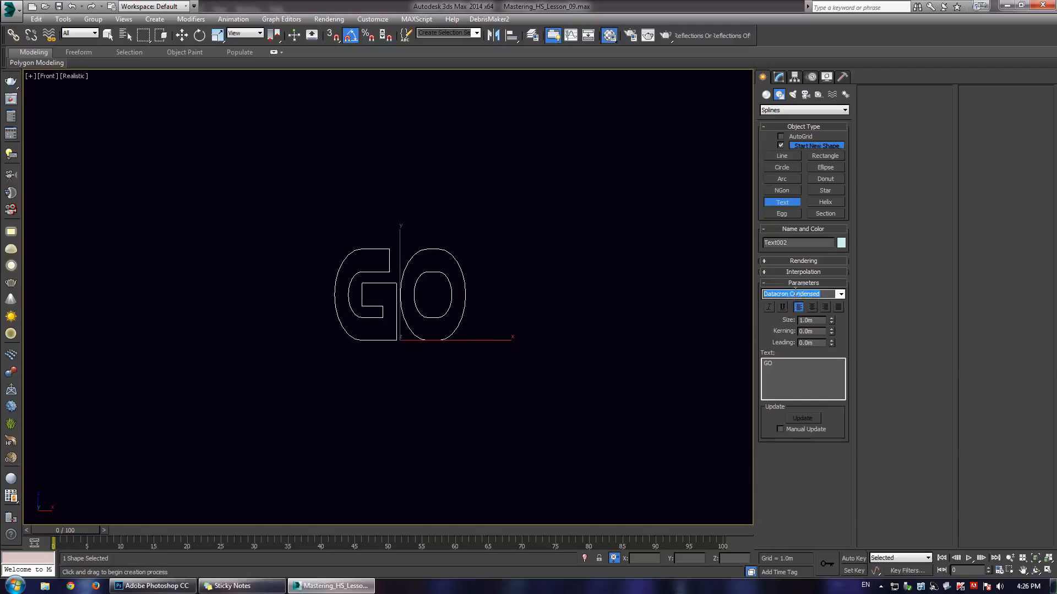
{"action": "key", "text": "Down"}
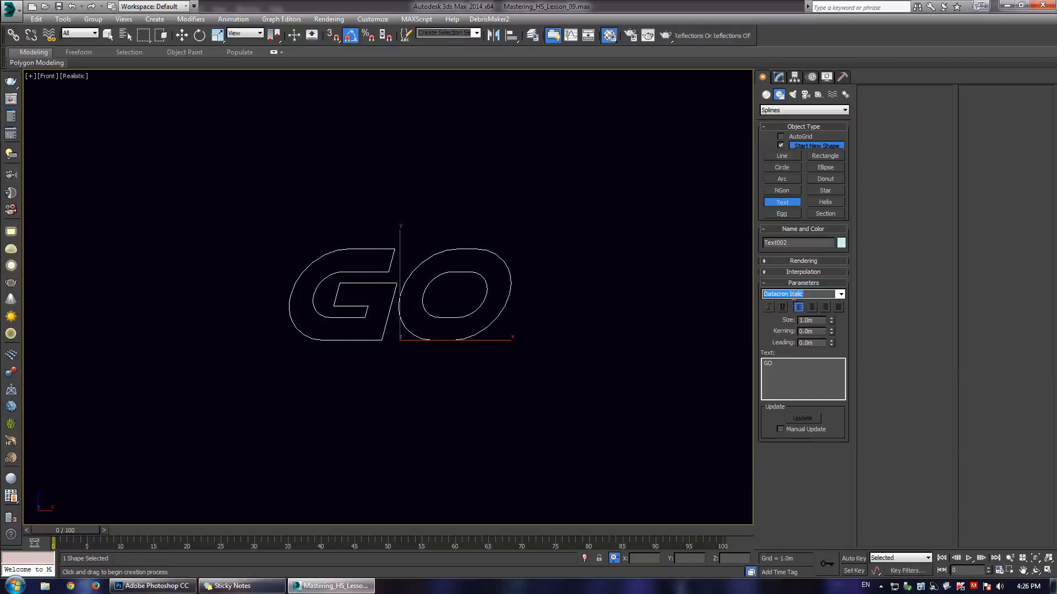
{"action": "key", "text": "Down"}
{"action": "key", "text": "Down"}
{"action": "key", "text": "Down"}
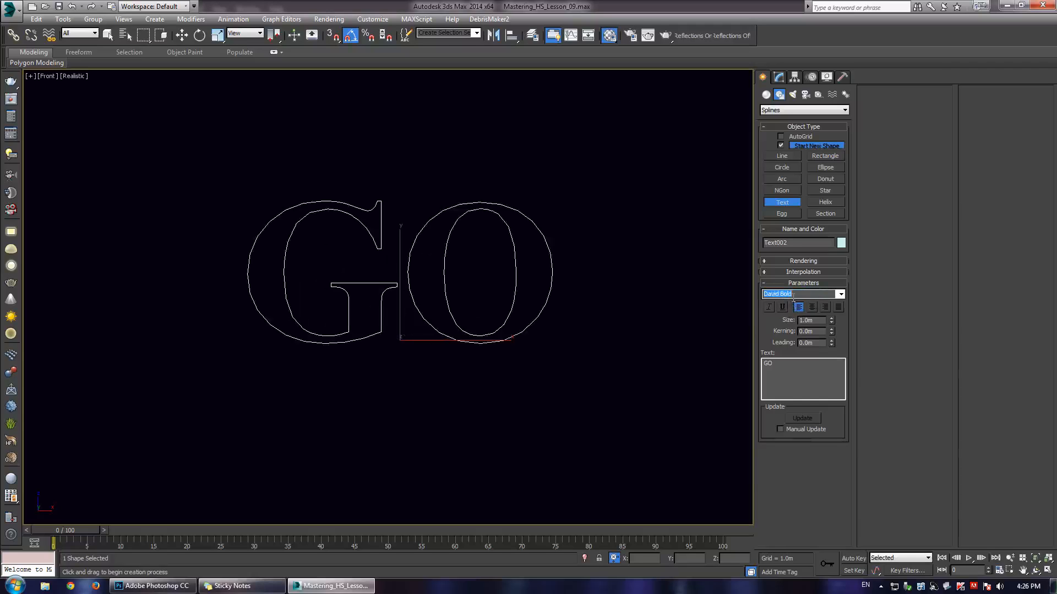
{"action": "key", "text": "Down"}
{"action": "key", "text": "Down"}
{"action": "key", "text": "Down"}
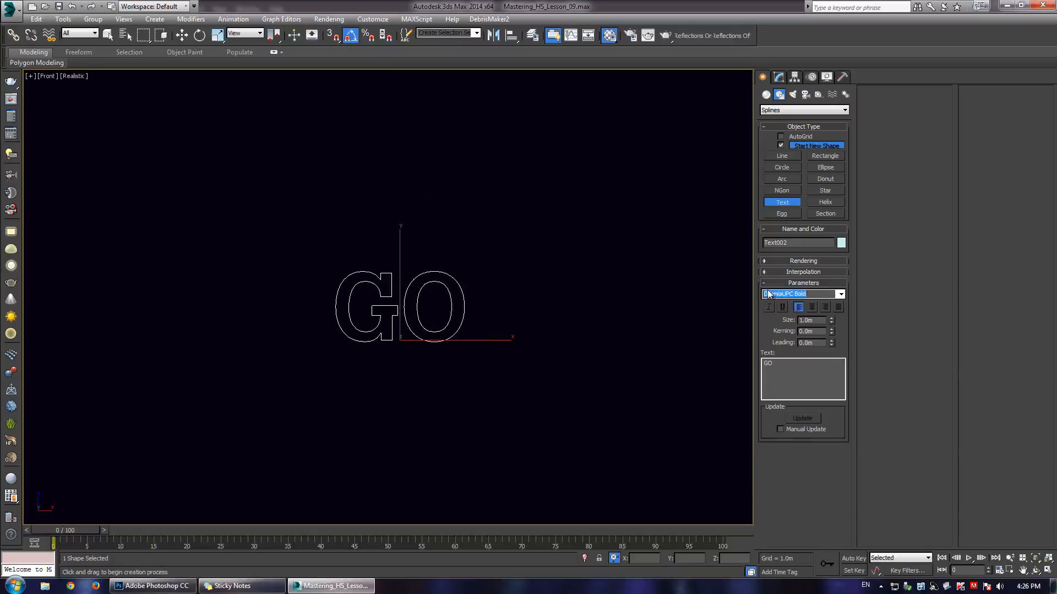
{"action": "key", "text": "Down"}
{"action": "key", "text": "Down"}
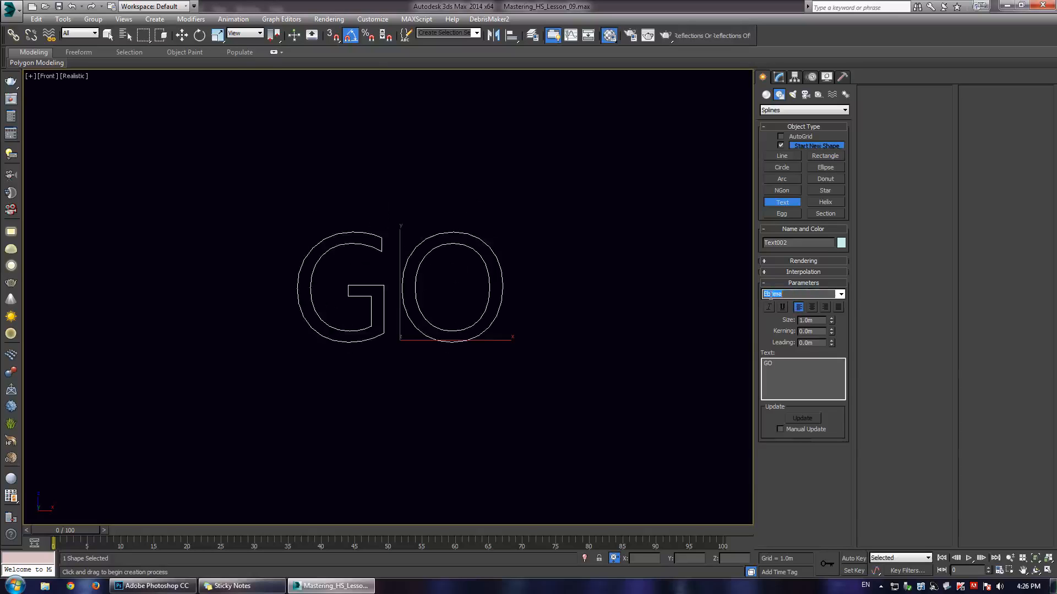
- Set the text shape's font to Impact
{"action": "left_click", "coordinate": [841, 294]}
{"action": "mouse_move", "coordinate": [841, 395]}
{"action": "left_mouse_down"}
{"action": "mouse_move", "coordinate": [844, 427]}
{"action": "mouse_move", "coordinate": [842, 385]}
{"action": "mouse_move", "coordinate": [843, 405]}
{"action": "left_mouse_up"}
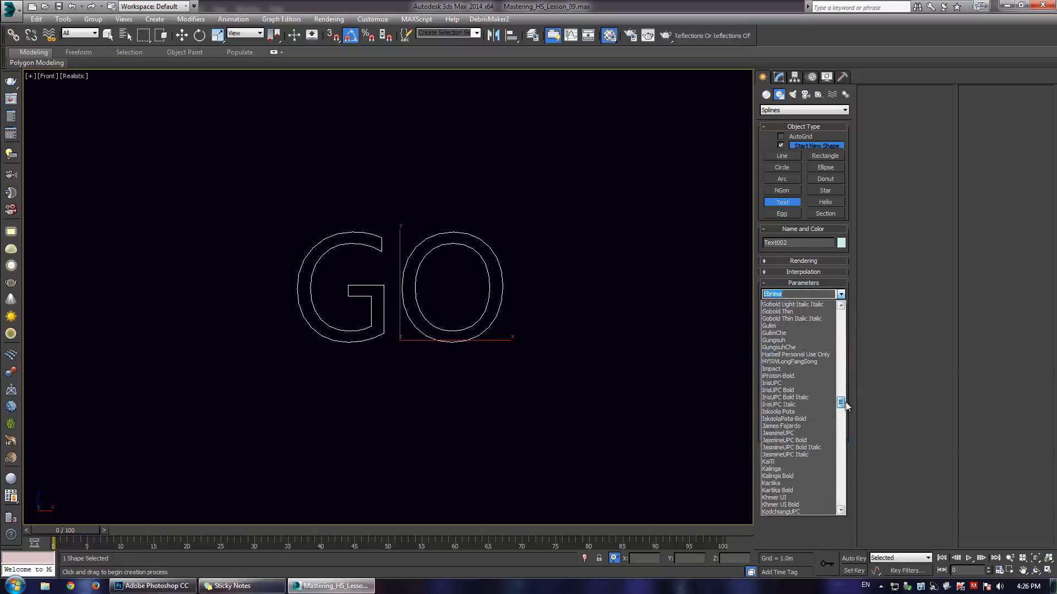
{"action": "left_click", "coordinate": [788, 369]}
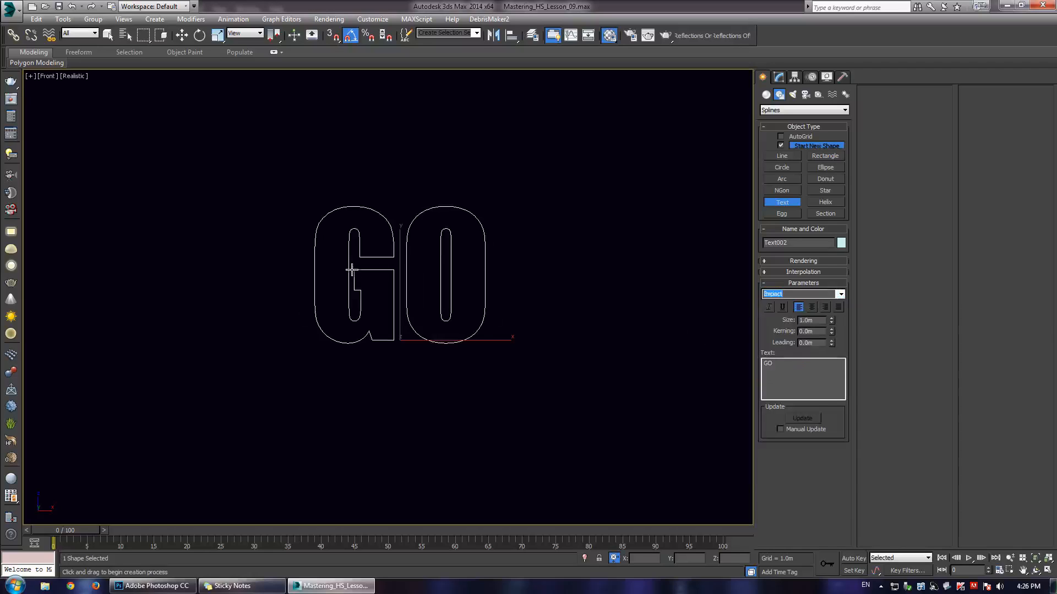
- Replace the wording GO with TEST in capitals and compare the new text with the plate above it
{"action": "left_click", "coordinate": [790, 363]}
{"action": "key", "text": "BackSpace"}
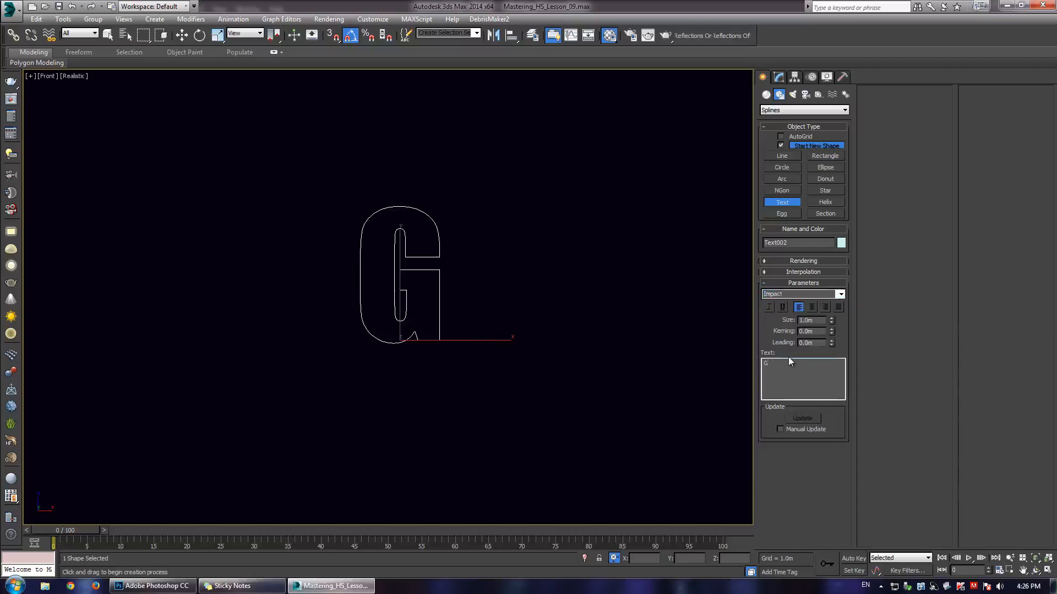
{"action": "key", "text": "BackSpace"}
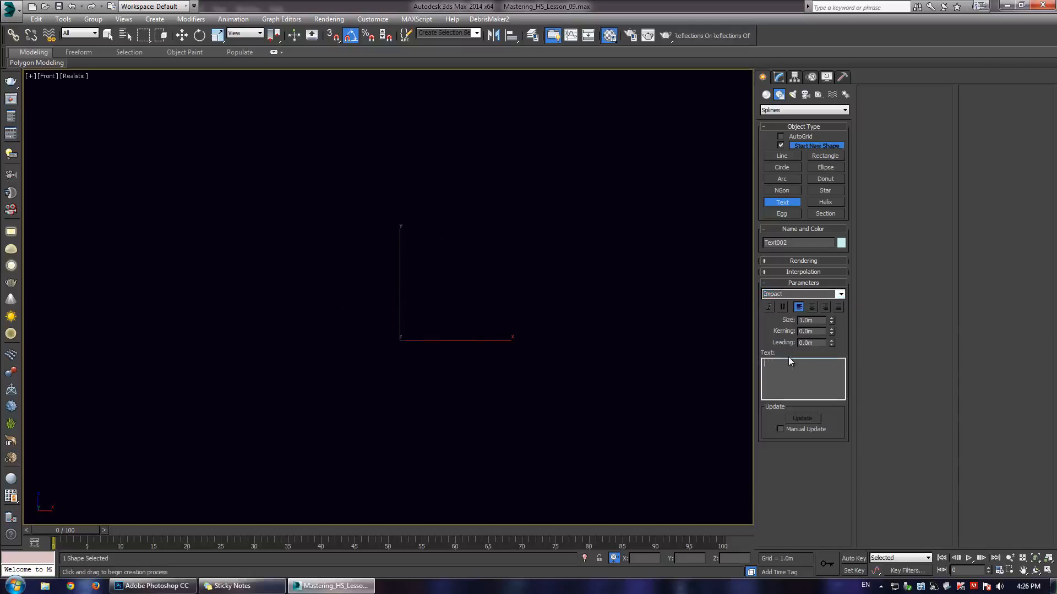
{"action": "type", "text": "tes"}
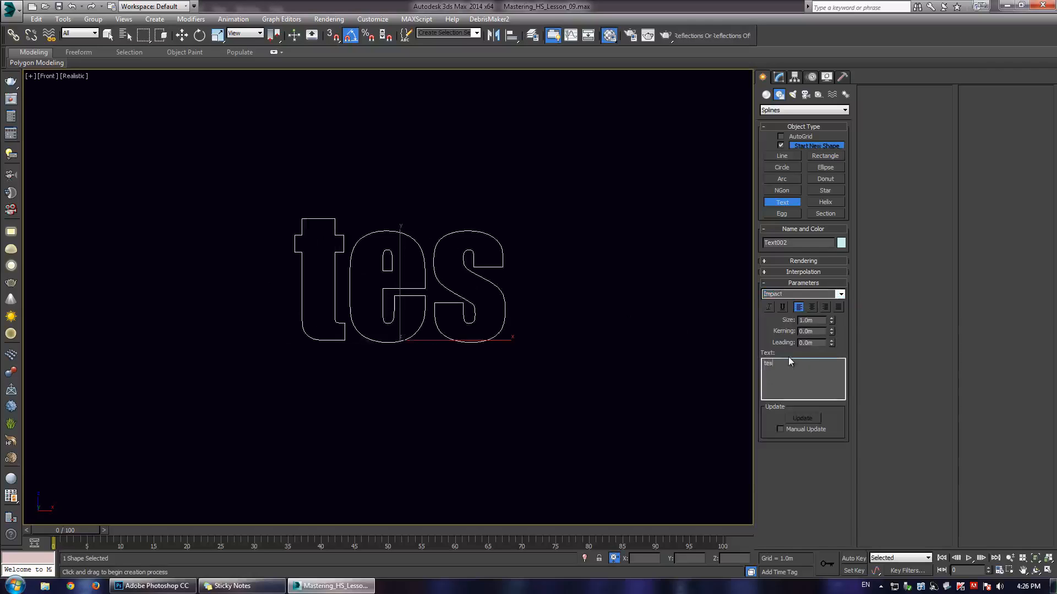
{"action": "key", "text": "BackSpace"}
{"action": "key", "text": "BackSpace"}
{"action": "key", "text": "BackSpace"}
{"action": "type", "text": "TEST"}
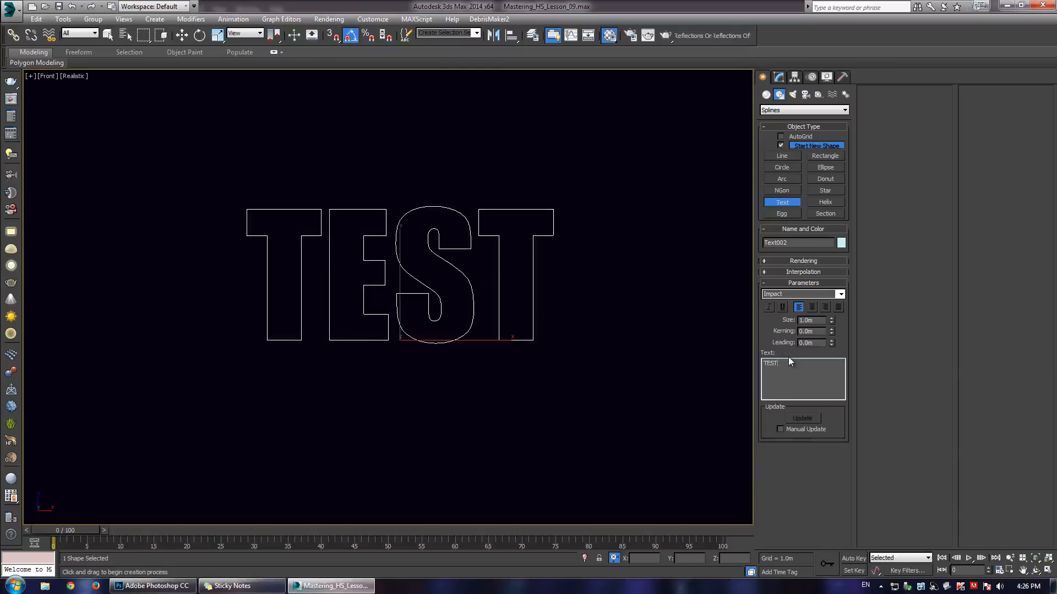
{"action": "scroll", "coordinate": [431, 208], "scroll_direction": "down", "scroll_amount": 10}
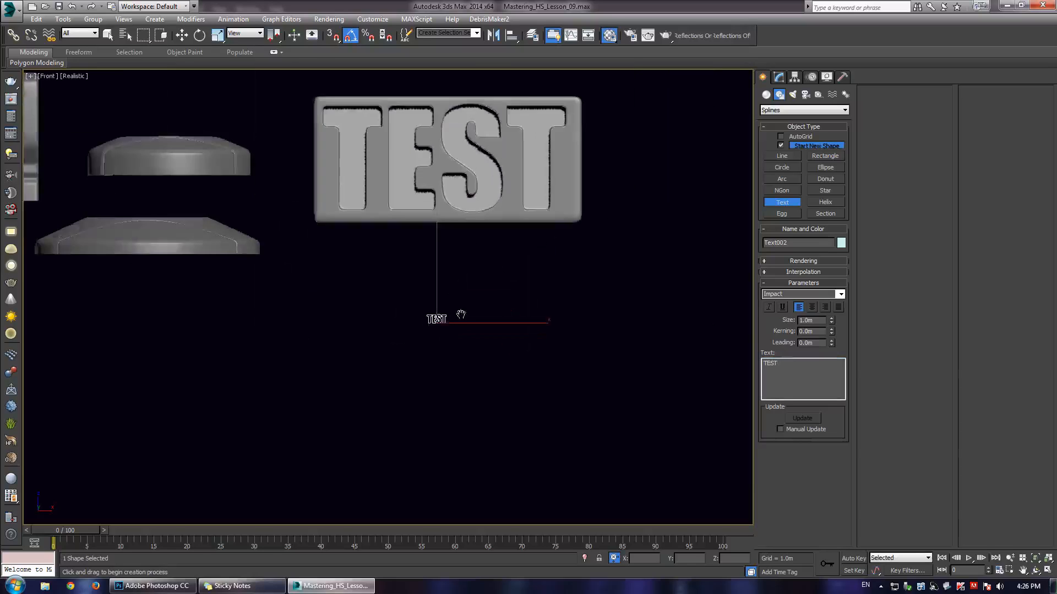
- Scale the TEST text up to roughly the reference plate's width and position it directly below the plate
{"action": "middle_click_drag", "start_coordinate": [461, 314], "coordinate": [465, 329]}
{"action": "scroll", "coordinate": [465, 329], "scroll_direction": "down", "scroll_amount": 2}
{"action": "key", "text": "w"}
{"action": "left_click_drag", "start_coordinate": [481, 313], "coordinate": [654, 220]}
{"action": "key", "text": "r"}
{"action": "key", "text": "w"}
{"action": "left_click_drag", "start_coordinate": [489, 284], "coordinate": [483, 347]}
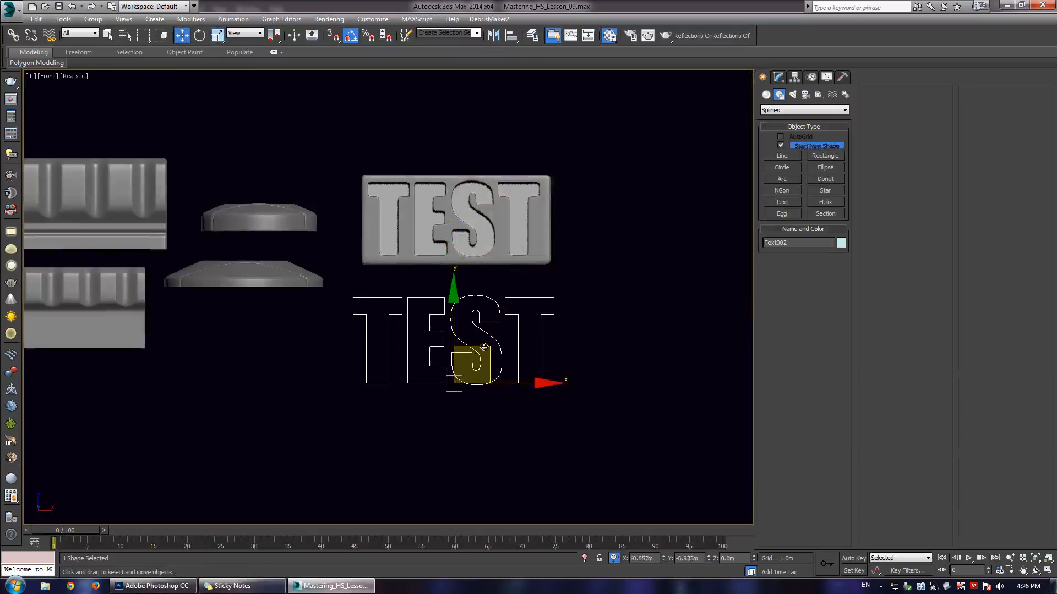
- Add a Quadify Mesh modifier to the TEST text and inspect it in the perspective view with edged faces
{"action": "key", "text": "alt+w"}
{"action": "middle_click", "coordinate": [484, 347]}
{"action": "key", "text": "alt+w"}
{"action": "key", "text": "z"}
{"action": "middle_click_drag", "start_coordinate": [401, 288], "coordinate": [368, 285], "text": "alt"}
{"action": "key", "text": "F4"}
{"action": "scroll", "coordinate": [358, 271], "scroll_direction": "up", "scroll_amount": 3}
{"action": "left_click", "coordinate": [778, 80]}
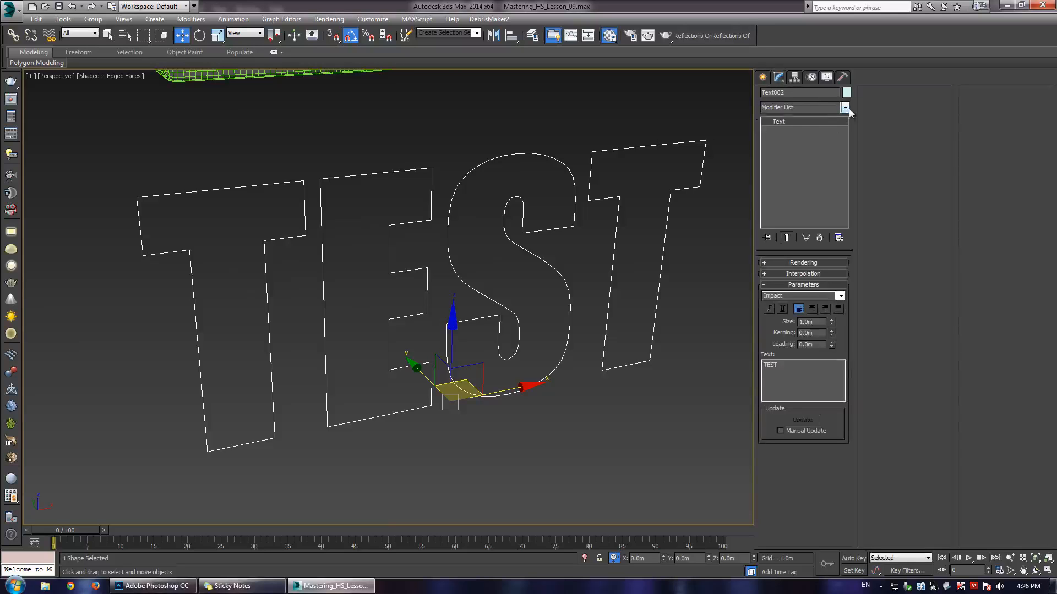
{"action": "left_click", "coordinate": [844, 108]}
{"action": "scroll", "coordinate": [855, 392], "scroll_direction": "down", "scroll_amount": 20}
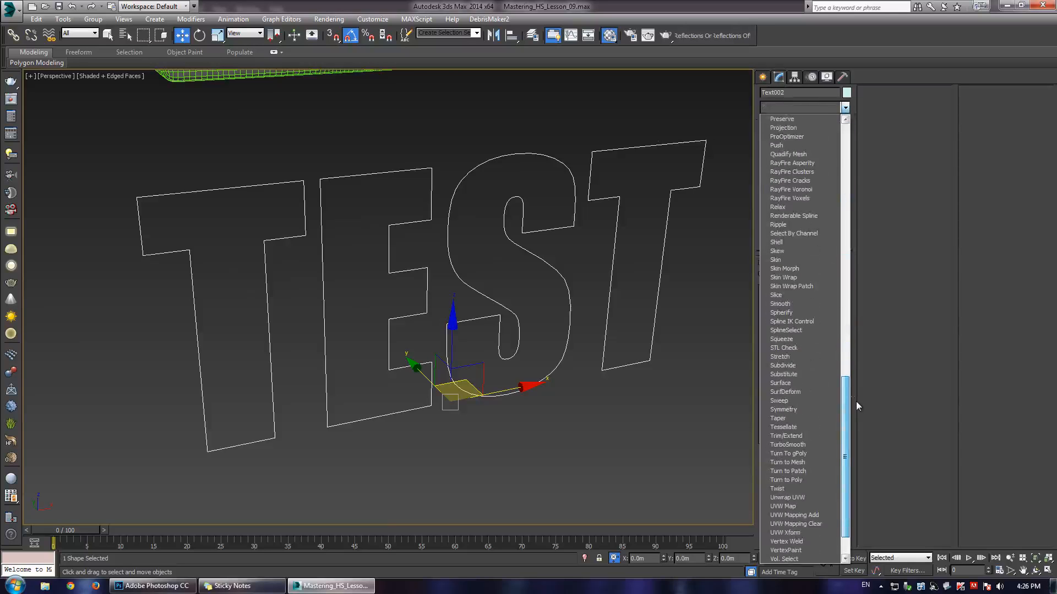
{"action": "scroll", "coordinate": [851, 411], "scroll_direction": "down", "scroll_amount": 2}
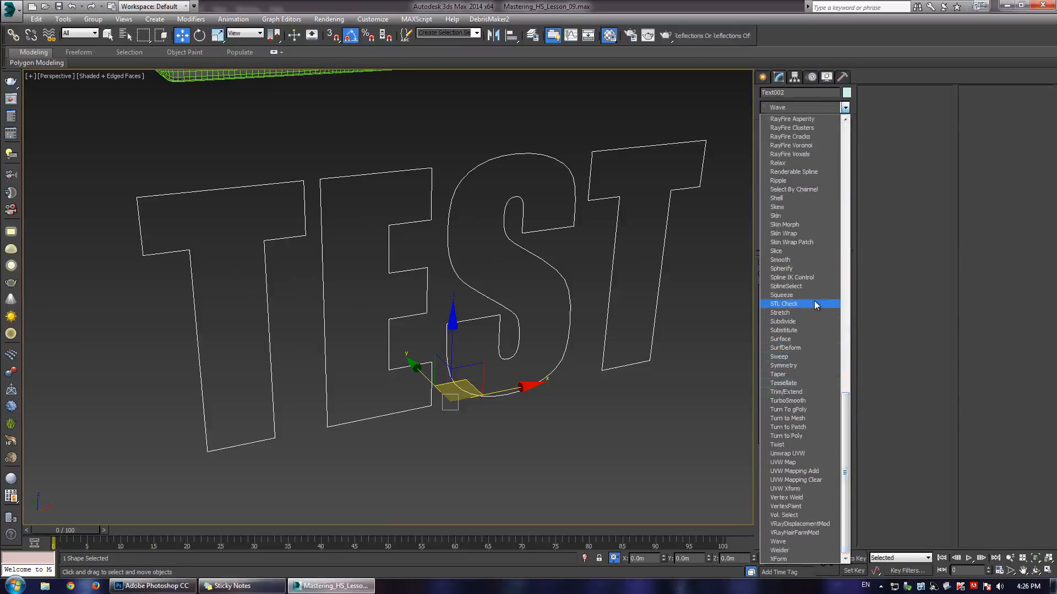
{"action": "scroll", "coordinate": [815, 304], "scroll_direction": "up", "scroll_amount": 1}
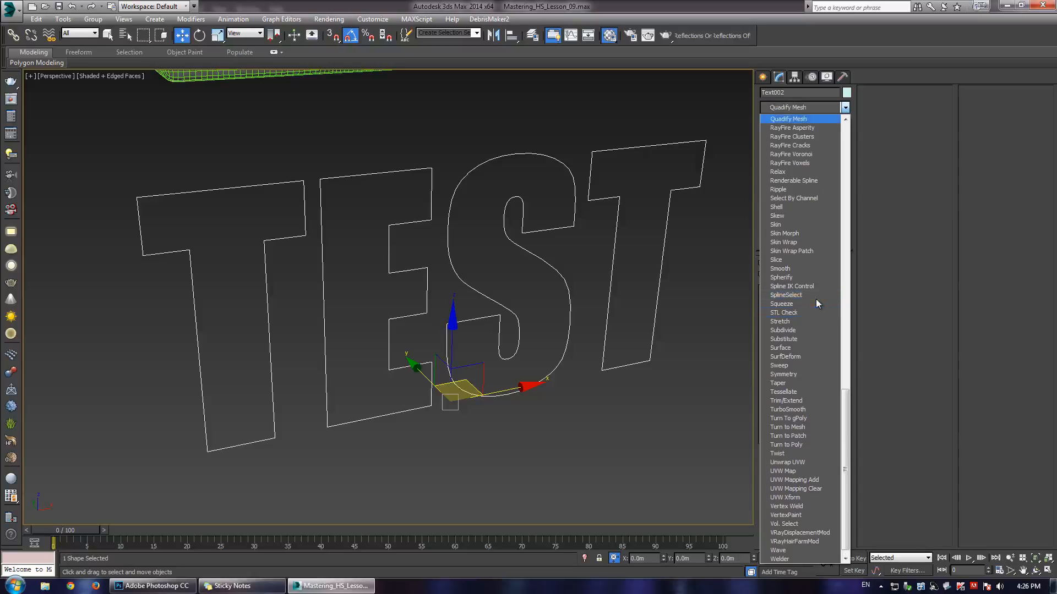
{"action": "left_click", "coordinate": [795, 118]}
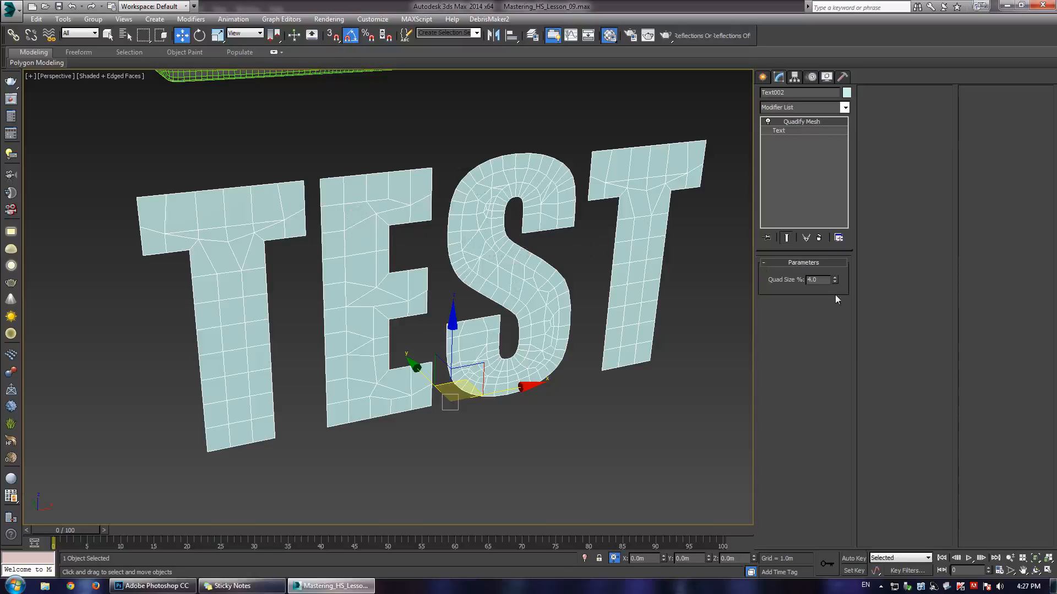
- Try Quad Size values of 2.0, 1.5 and 4.0 % and compare the mesh density across the letters
{"action": "left_click_drag", "start_coordinate": [835, 280], "coordinate": [844, 280]}
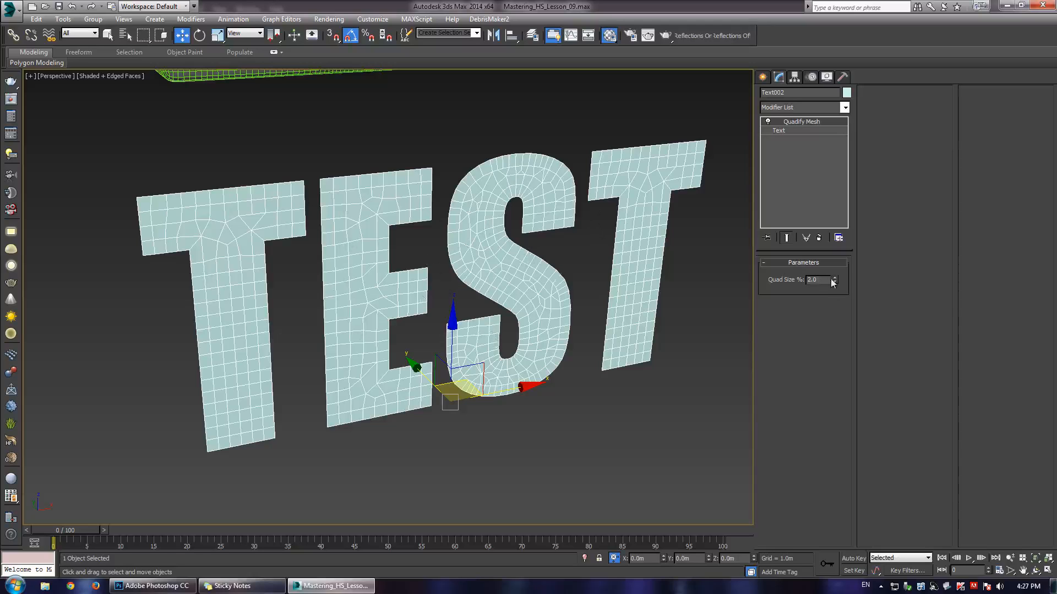
{"action": "left_click_drag", "start_coordinate": [835, 280], "coordinate": [794, 293]}
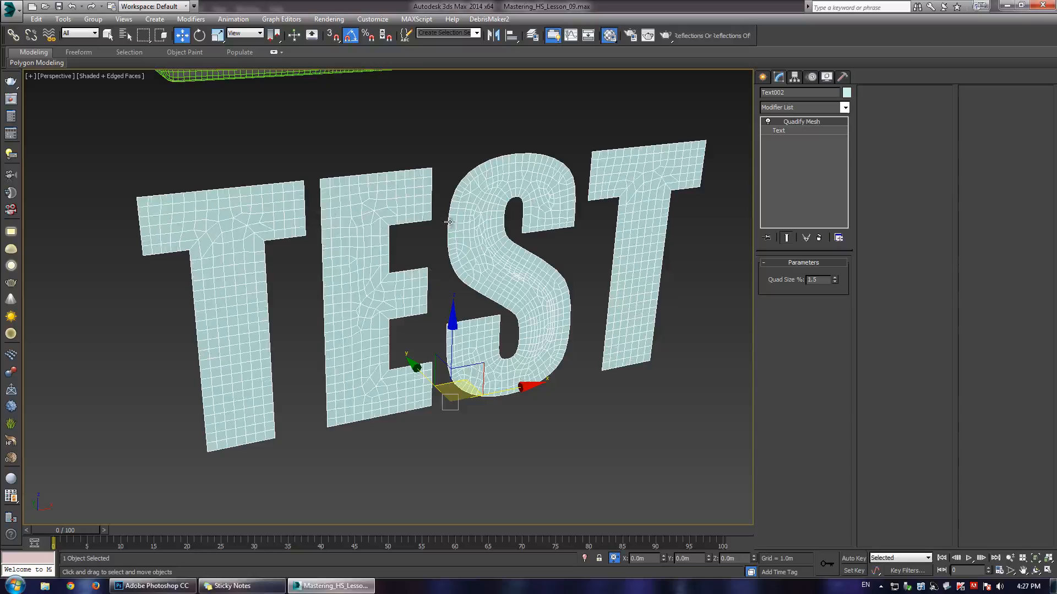
{"action": "middle_click_drag", "start_coordinate": [438, 275], "coordinate": [420, 291]}
{"action": "scroll", "coordinate": [420, 291], "scroll_direction": "up", "scroll_amount": 3}
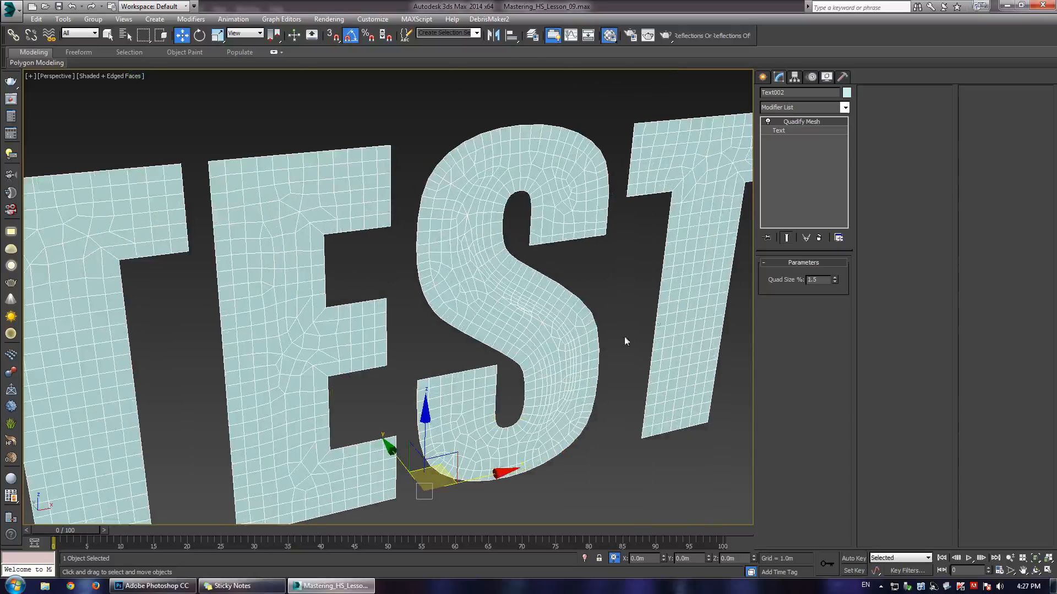
{"action": "scroll", "coordinate": [484, 318], "scroll_direction": "down", "scroll_amount": 3}
{"action": "scroll", "coordinate": [547, 291], "scroll_direction": "up", "scroll_amount": 3}
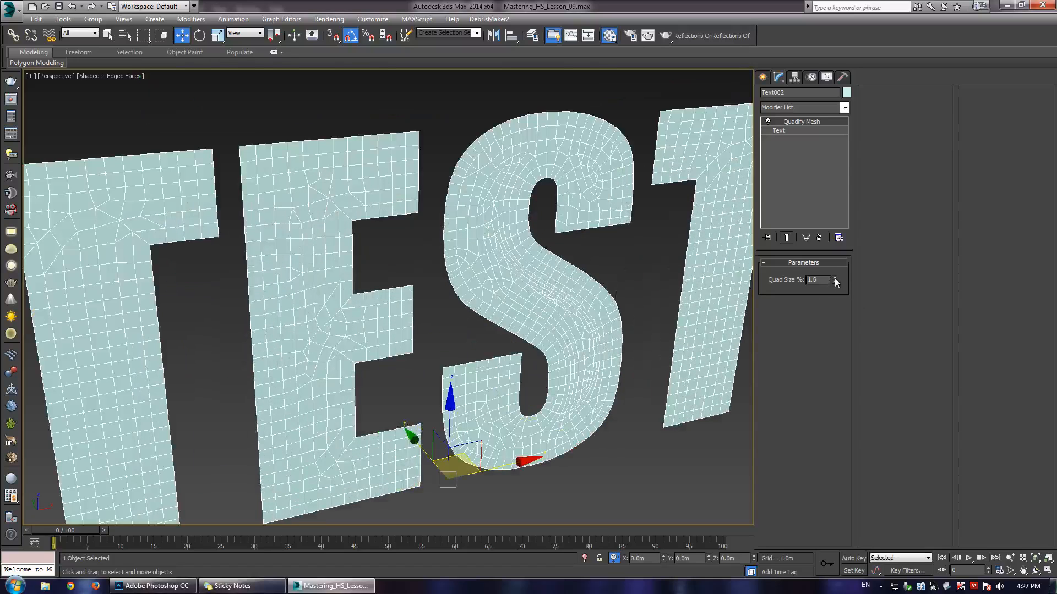
{"action": "left_click_drag", "start_coordinate": [835, 279], "coordinate": [840, 279]}
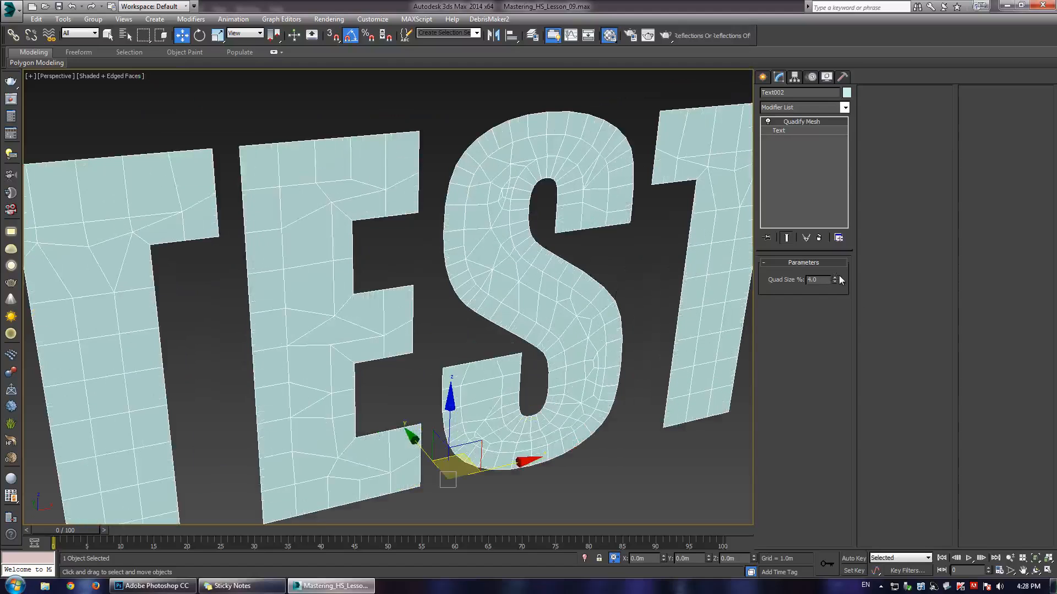
{"action": "middle_click_drag", "start_coordinate": [732, 260], "coordinate": [600, 286]}
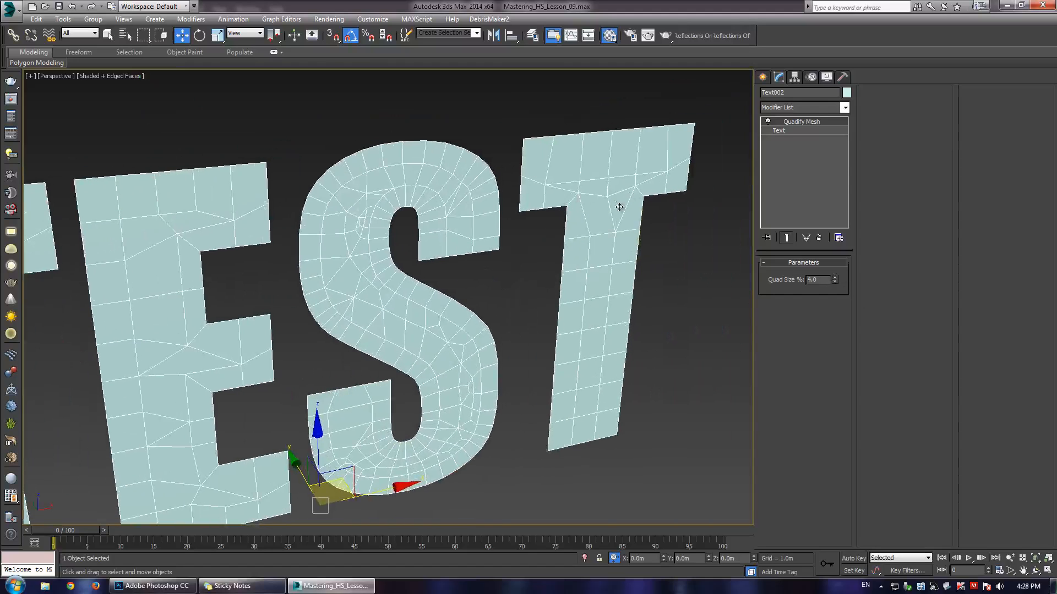
- Set the Quadify Mesh Quad Size to 3.05 % and check the mesh flow on all four letters
{"action": "left_click_drag", "start_coordinate": [834, 280], "coordinate": [837, 284]}
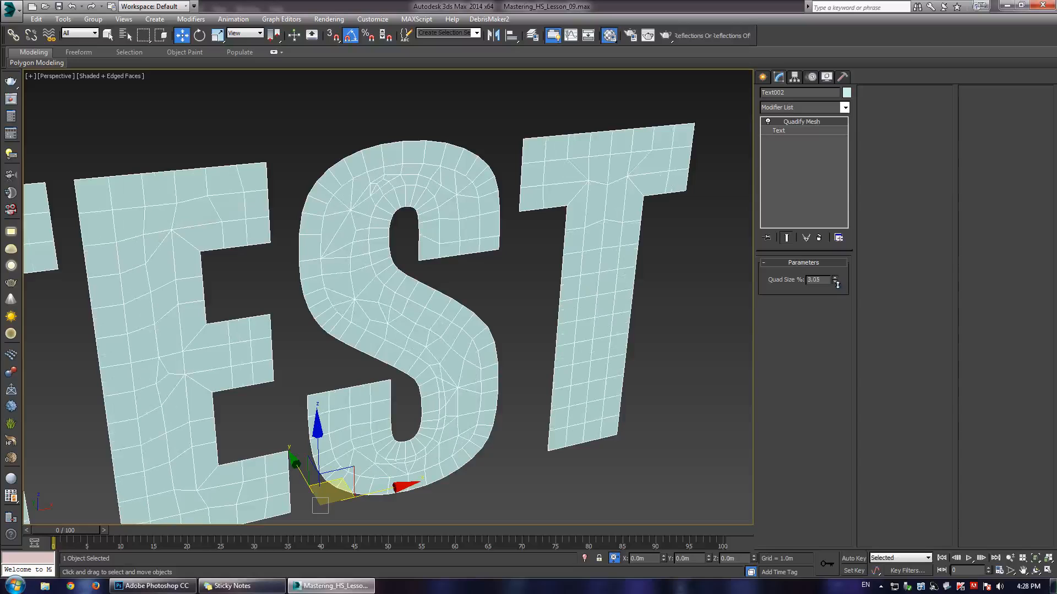
{"action": "middle_click_drag", "start_coordinate": [313, 316], "coordinate": [605, 270]}
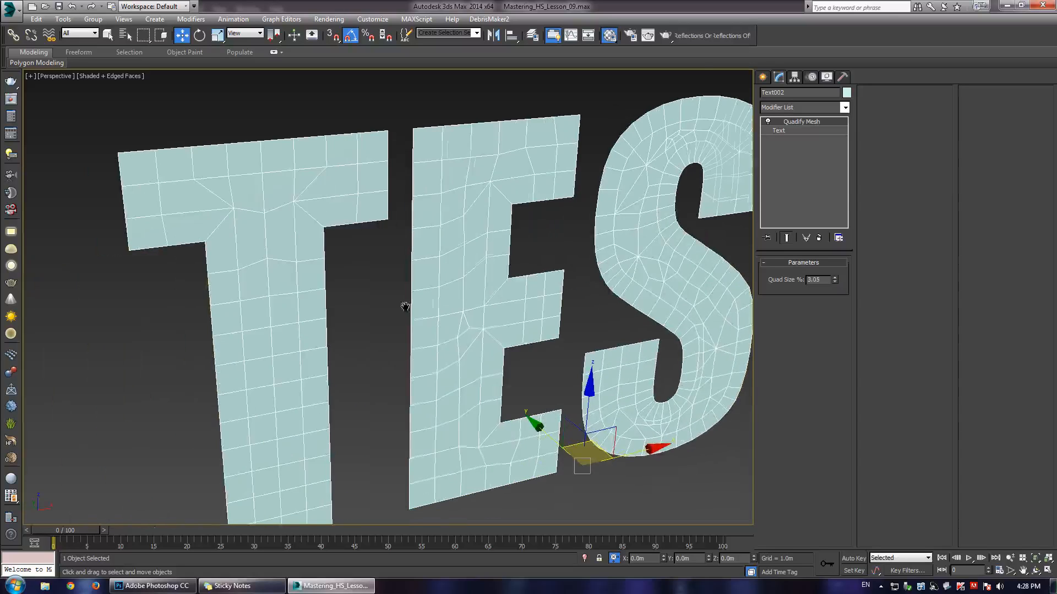
{"action": "scroll", "coordinate": [400, 256], "scroll_direction": "up", "scroll_amount": 2}
{"action": "scroll", "coordinate": [417, 305], "scroll_direction": "down", "scroll_amount": 5}
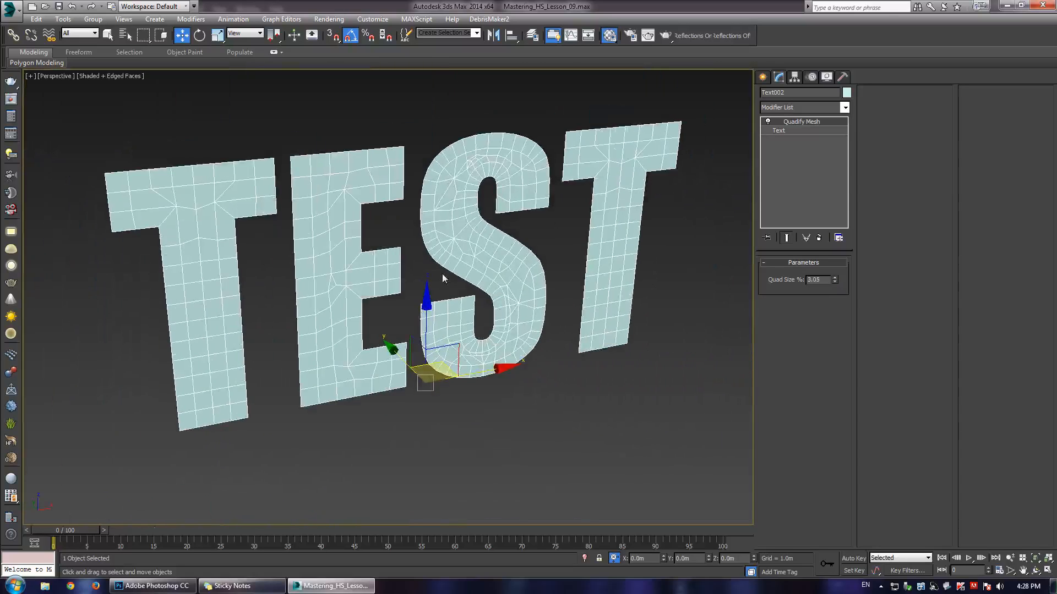
{"action": "middle_click_drag", "start_coordinate": [417, 257], "coordinate": [429, 277]}
{"action": "scroll", "coordinate": [388, 286], "scroll_direction": "up", "scroll_amount": 3}
{"action": "middle_click_drag", "start_coordinate": [361, 297], "coordinate": [396, 288], "text": "alt"}
{"action": "scroll", "coordinate": [396, 287], "scroll_direction": "down", "scroll_amount": 3}
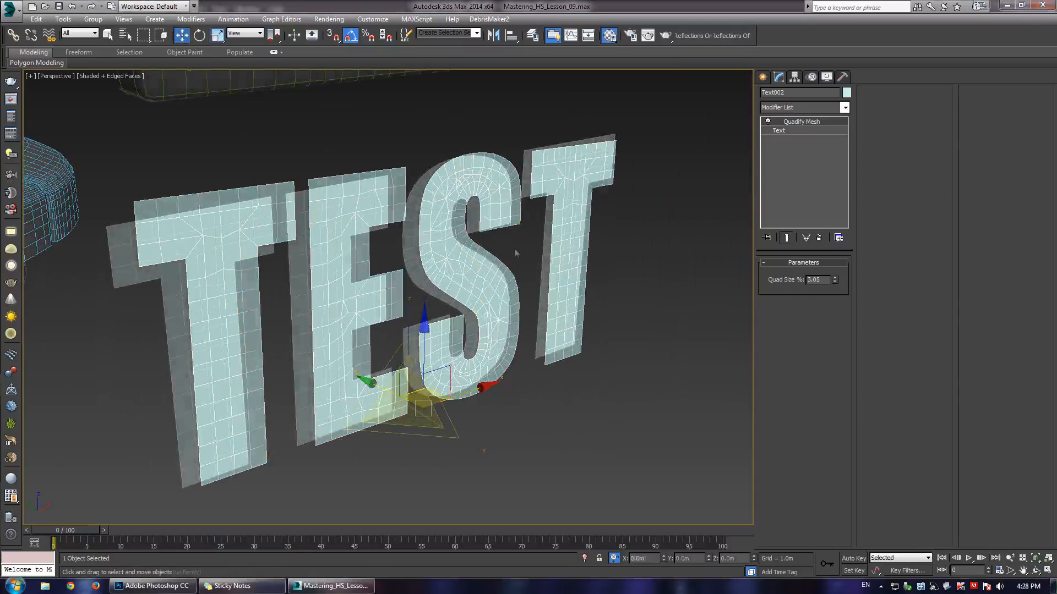
- Convert the quadified TEST text to an Editable Poly
{"action": "middle_click_drag", "start_coordinate": [514, 248], "coordinate": [447, 172], "text": "alt"}
{"action": "right_click", "coordinate": [447, 171]}
{"action": "mouse_move", "coordinate": [454, 269]}
{"action": "left_click", "coordinate": [581, 277]}
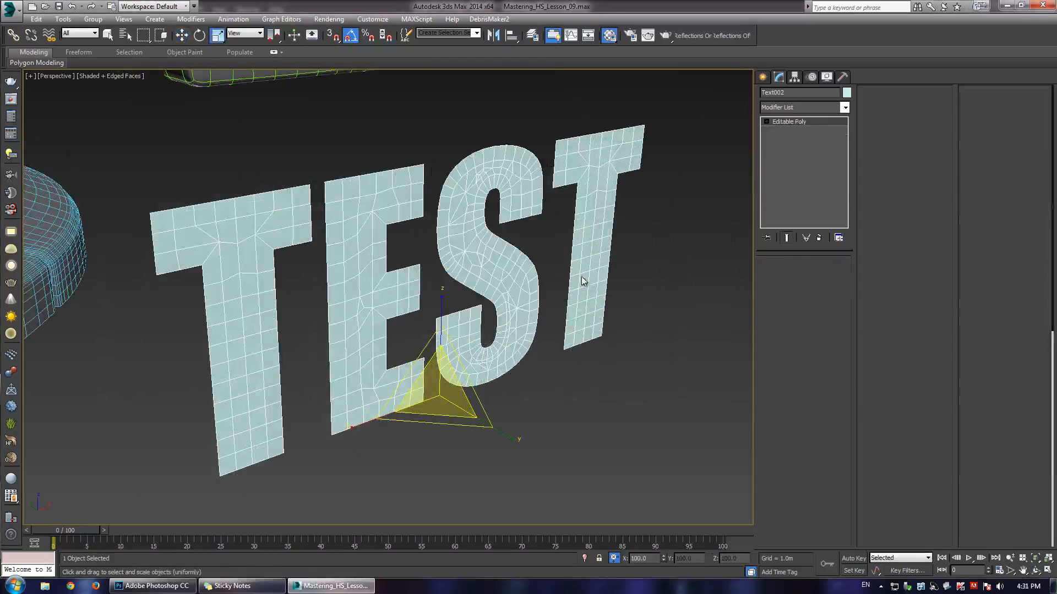
- Select the open borders of all letters and extrude them with 0 m height and 0.009 m width
{"action": "left_click_drag", "start_coordinate": [128, 122], "coordinate": [687, 493]}
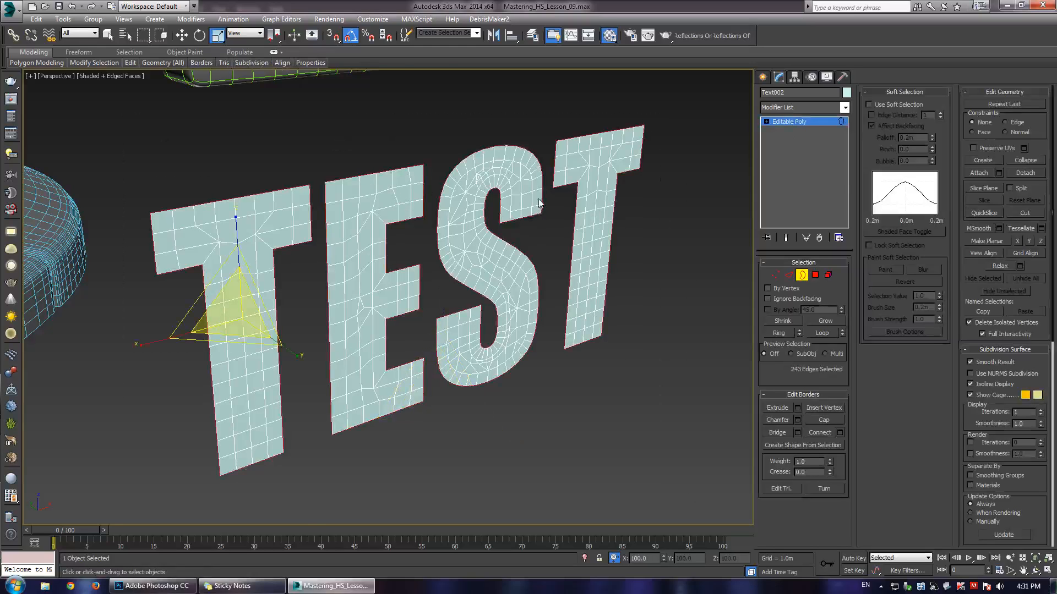
{"action": "scroll", "coordinate": [535, 215], "scroll_direction": "up", "scroll_amount": 3}
{"action": "left_click", "coordinate": [797, 407]}
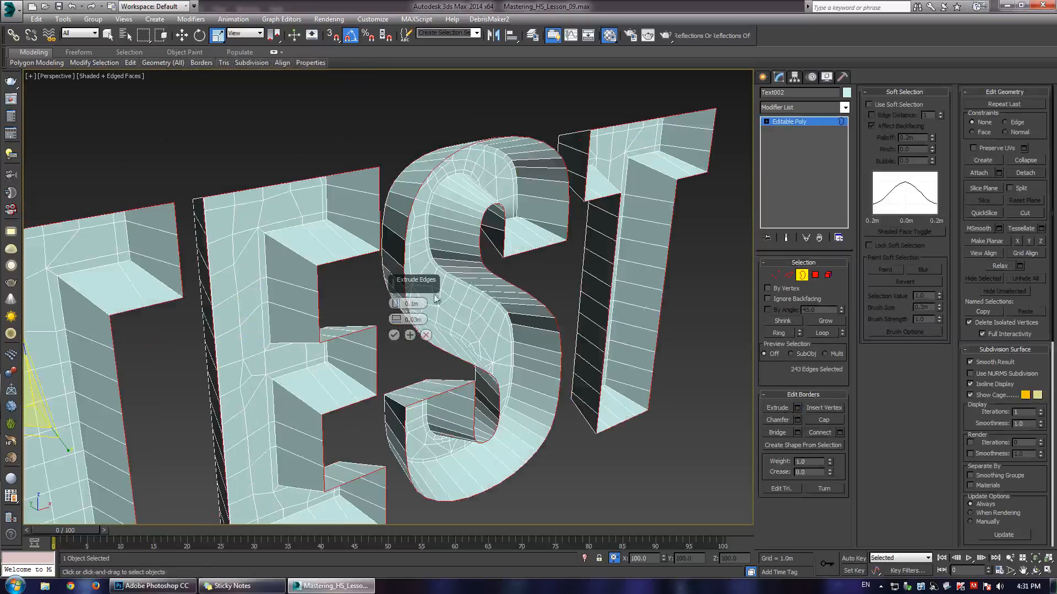
{"action": "right_click", "coordinate": [395, 304]}
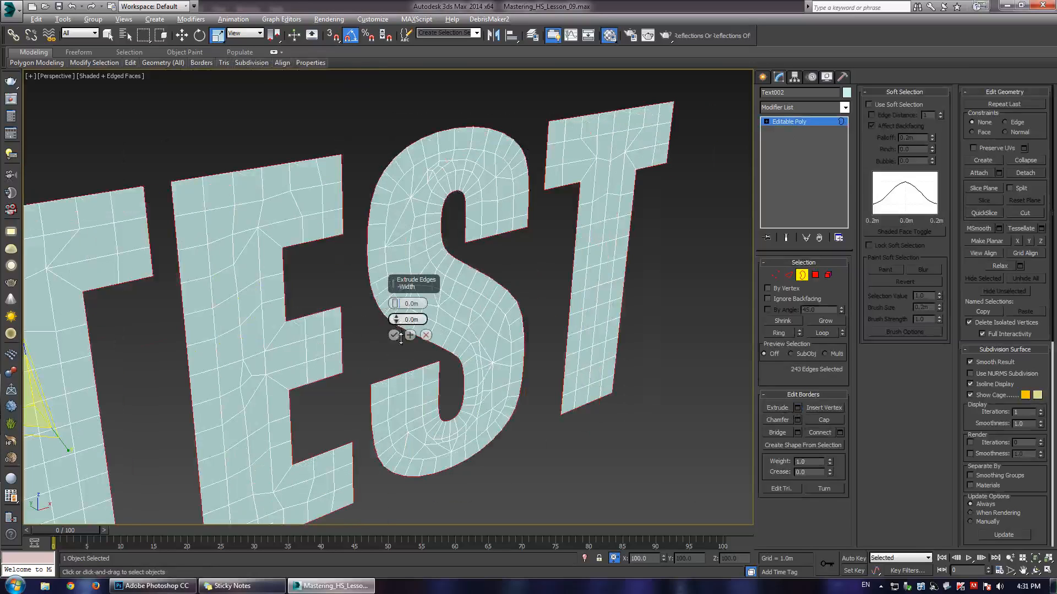
{"action": "left_click_drag", "start_coordinate": [396, 319], "coordinate": [421, 282]}
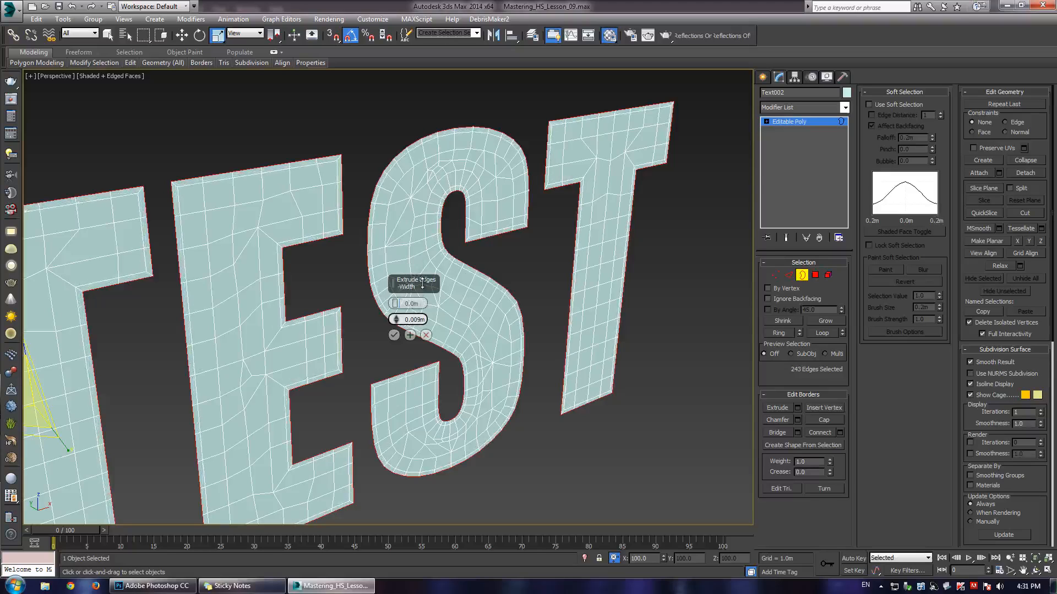
{"action": "left_click", "coordinate": [394, 335]}
- Pull new faces from the selected letter borders perpendicular to the letter faces to form deep side walls
{"action": "middle_click_drag", "start_coordinate": [417, 300], "coordinate": [354, 280]}
{"action": "scroll", "coordinate": [434, 288], "scroll_direction": "down", "scroll_amount": 5}
{"action": "key", "text": "w"}
{"action": "scroll", "coordinate": [352, 279], "scroll_direction": "up", "scroll_amount": 3}
{"action": "mouse_move", "coordinate": [250, 340]}
{"action": "left_mouse_down", "text": "shift"}
{"action": "mouse_move", "coordinate": [265, 346]}
{"action": "mouse_move", "coordinate": [254, 342]}
{"action": "left_mouse_up", "text": "shift"}
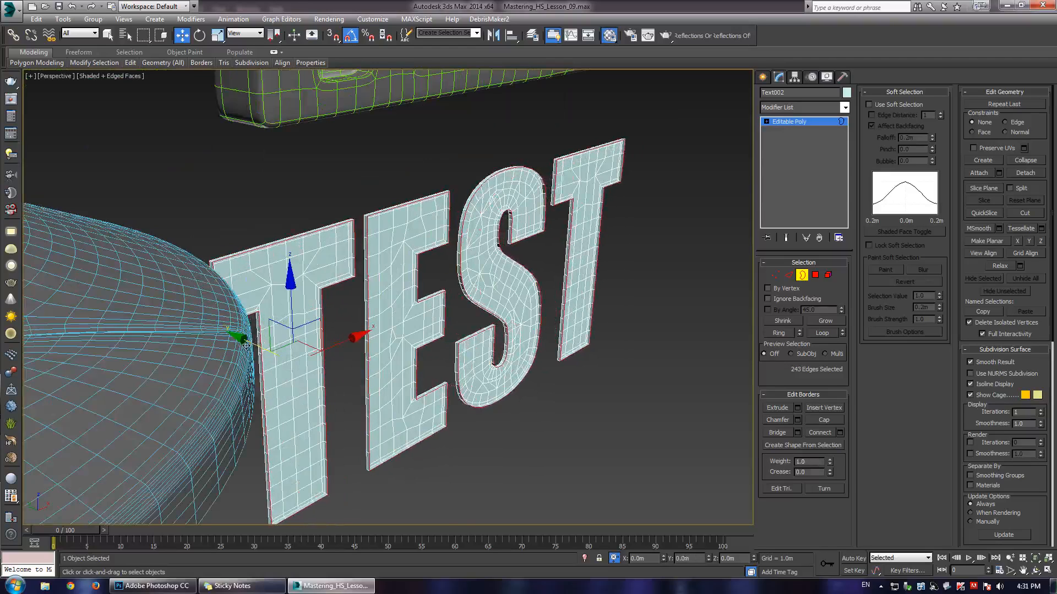
{"action": "scroll", "coordinate": [327, 303], "scroll_direction": "up", "scroll_amount": 2}
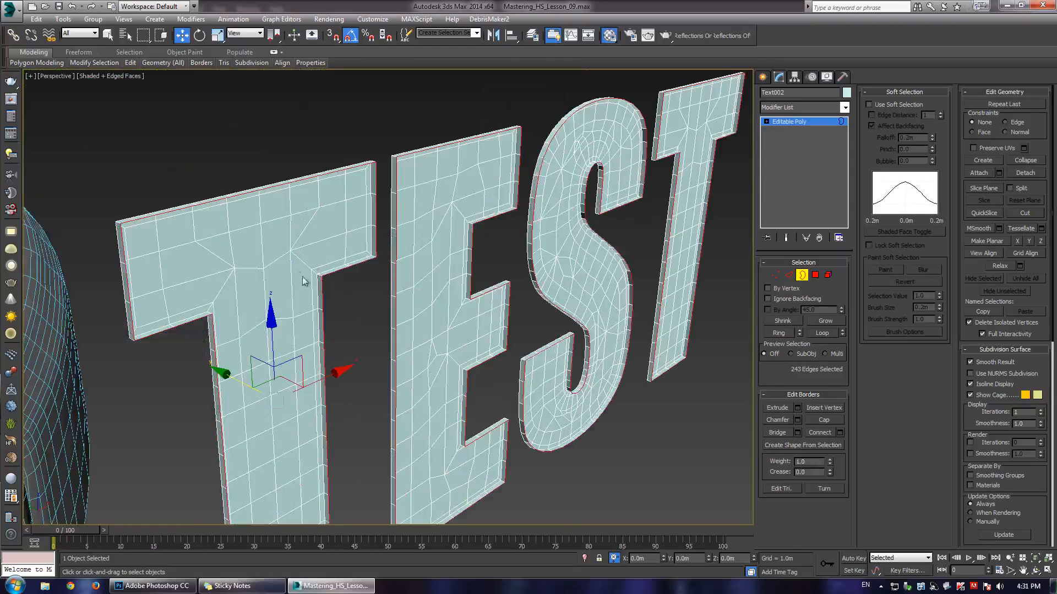
{"action": "right_click", "coordinate": [244, 384], "text": "shift"}
{"action": "left_click_drag", "start_coordinate": [222, 373], "coordinate": [261, 395], "text": "shift"}
{"action": "left_click", "coordinate": [165, 410]}
{"action": "key", "text": "ctrl+z"}
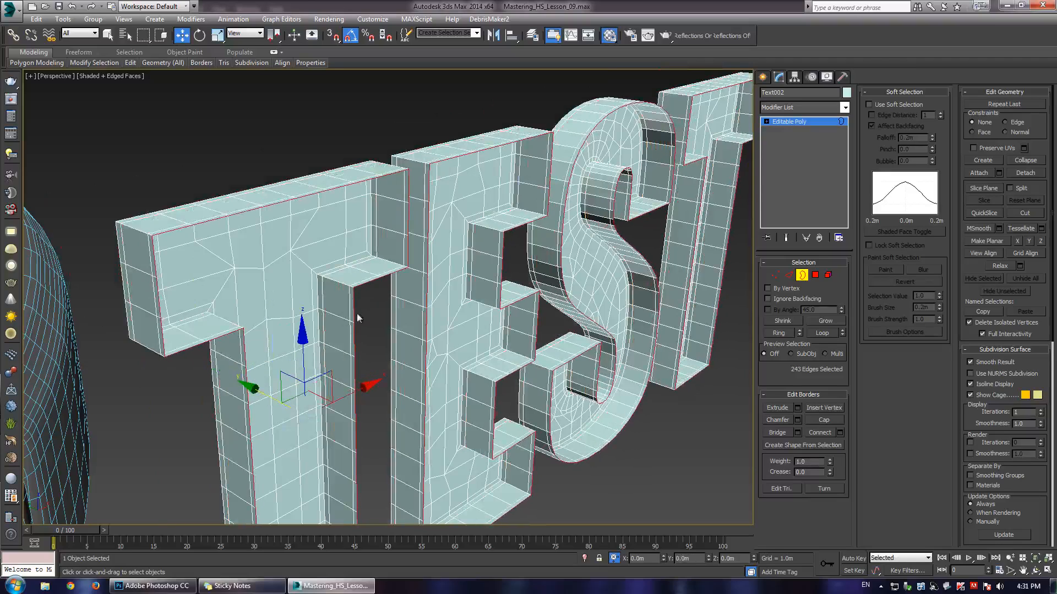
{"action": "middle_click_drag", "start_coordinate": [518, 295], "coordinate": [452, 294]}
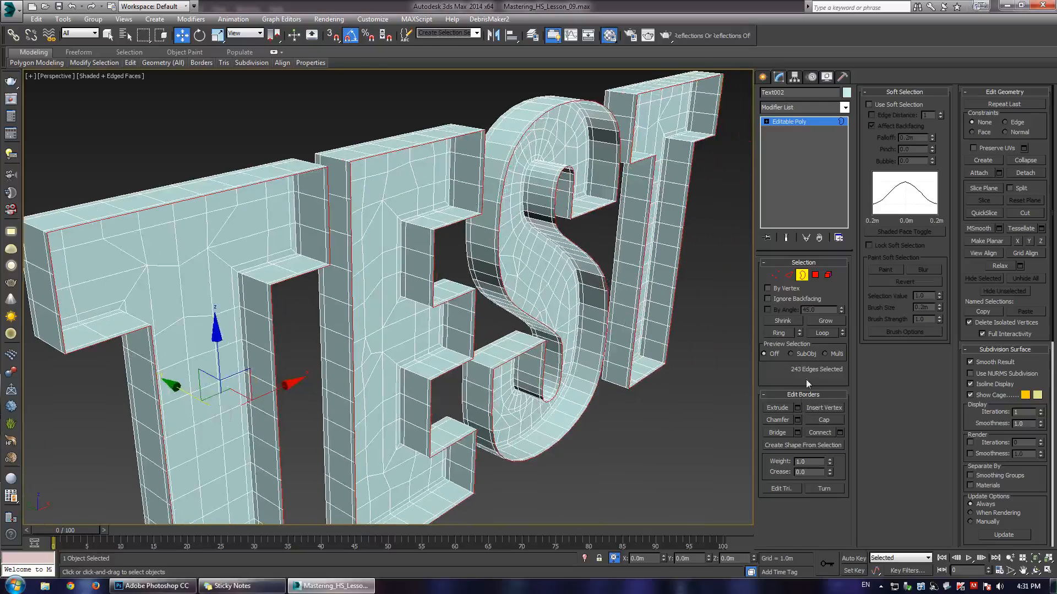
- Extrude the wall borders with a height of about -0.008 m and 0 m width, and clear the border selection
{"action": "left_click", "coordinate": [798, 408]}
{"action": "right_click", "coordinate": [398, 319]}
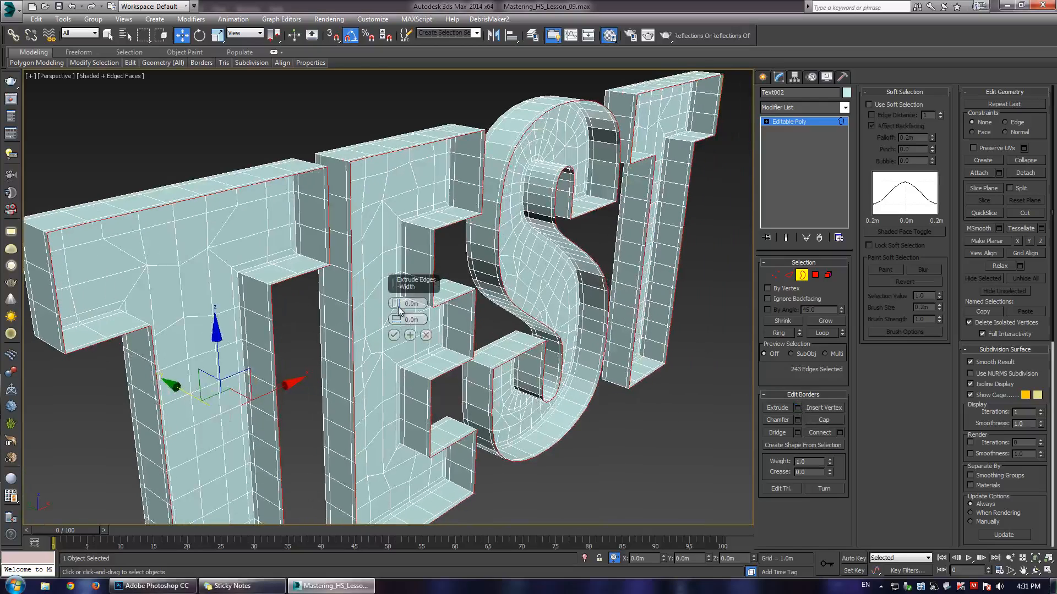
{"action": "left_click_drag", "start_coordinate": [397, 304], "coordinate": [397, 310]}
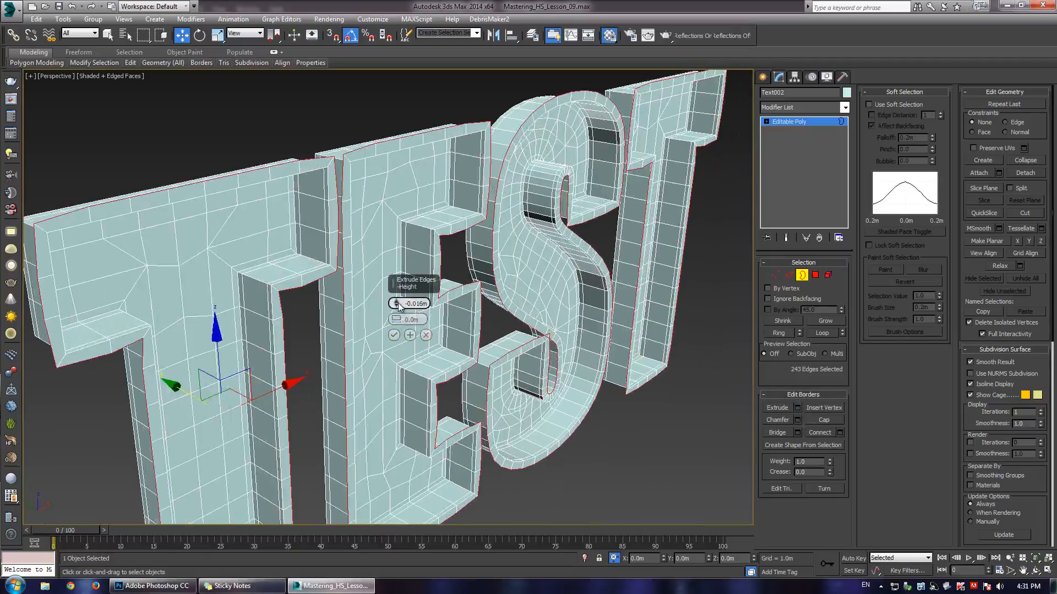
{"action": "left_click_drag", "start_coordinate": [399, 306], "coordinate": [397, 266]}
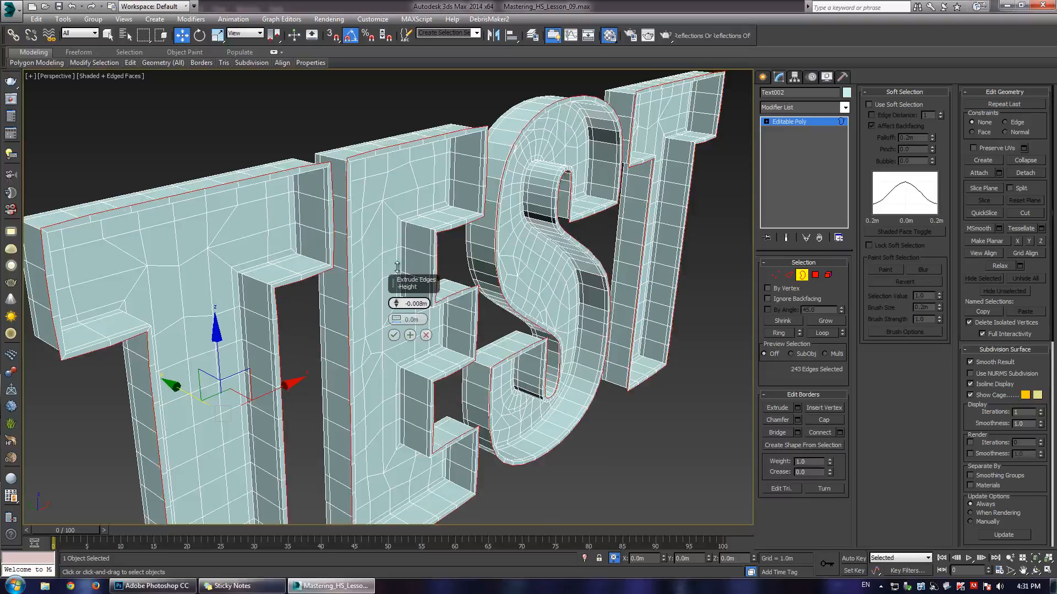
{"action": "left_click_drag", "start_coordinate": [394, 267], "coordinate": [398, 268]}
{"action": "left_click", "coordinate": [394, 336]}
{"action": "scroll", "coordinate": [425, 277], "scroll_direction": "down", "scroll_amount": 3}
{"action": "middle_click_drag", "start_coordinate": [426, 276], "coordinate": [367, 266]}
{"action": "scroll", "coordinate": [461, 269], "scroll_direction": "down", "scroll_amount": 3}
{"action": "left_click", "coordinate": [448, 148]}
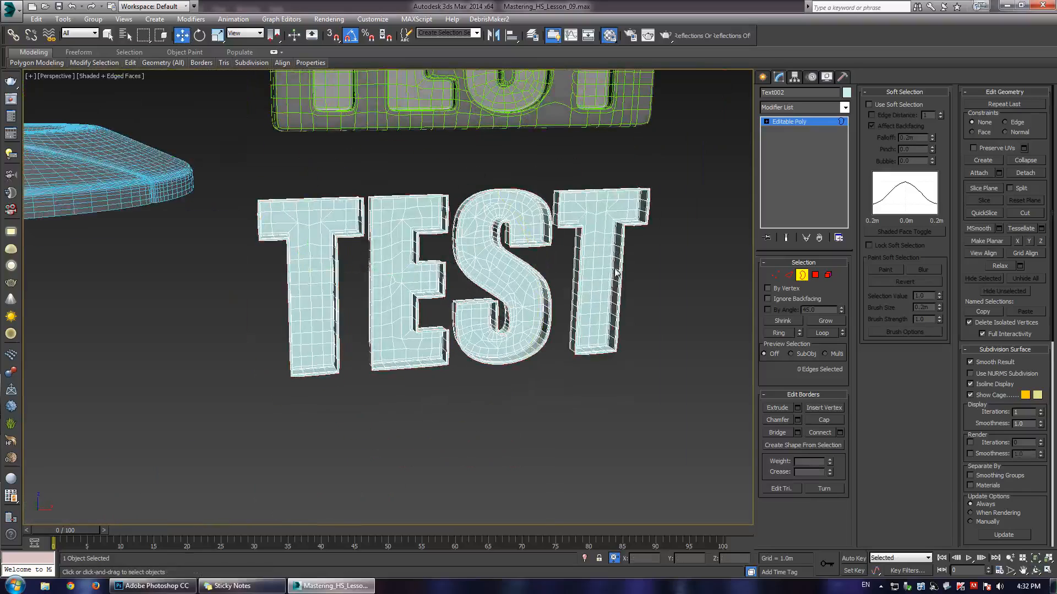
- Select the eight outer edges along the top of the last T and pull them straight up into a new strip of faces
{"action": "scroll", "coordinate": [431, 282], "scroll_direction": "up", "scroll_amount": 3}
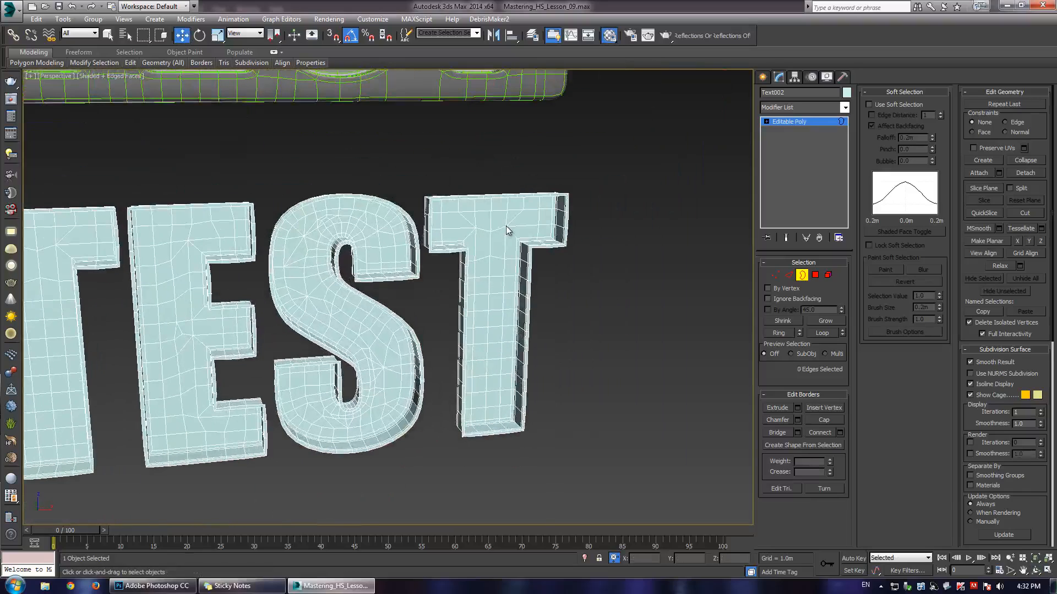
{"action": "scroll", "coordinate": [506, 225], "scroll_direction": "up", "scroll_amount": 2}
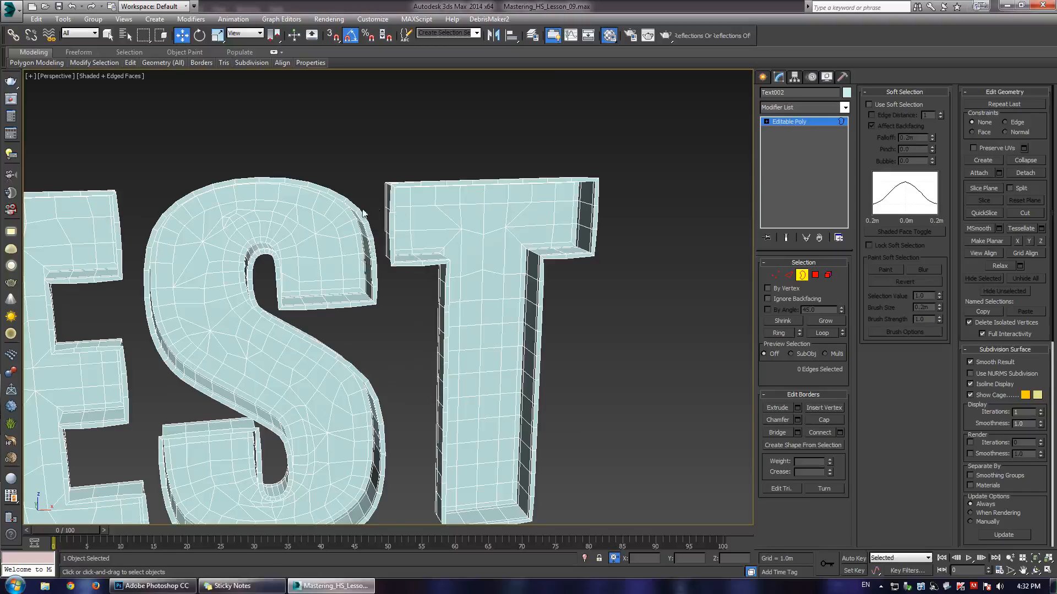
{"action": "middle_click_drag", "start_coordinate": [363, 212], "coordinate": [498, 208], "text": "alt"}
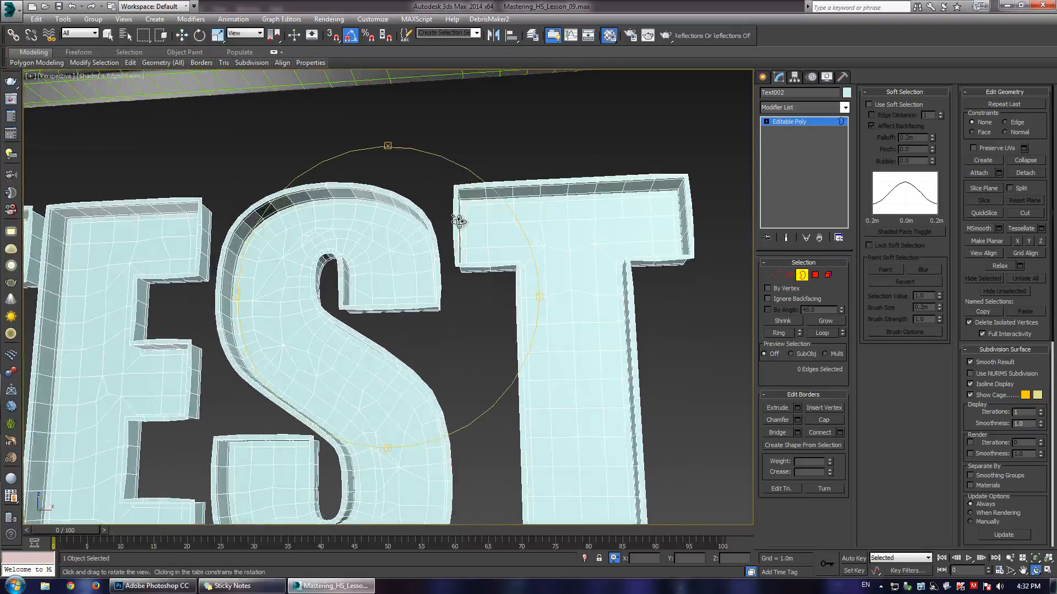
{"action": "middle_click_drag", "start_coordinate": [440, 227], "coordinate": [335, 253]}
{"action": "scroll", "coordinate": [350, 206], "scroll_direction": "up", "scroll_amount": 3}
{"action": "middle_click_drag", "start_coordinate": [385, 216], "coordinate": [344, 237]}
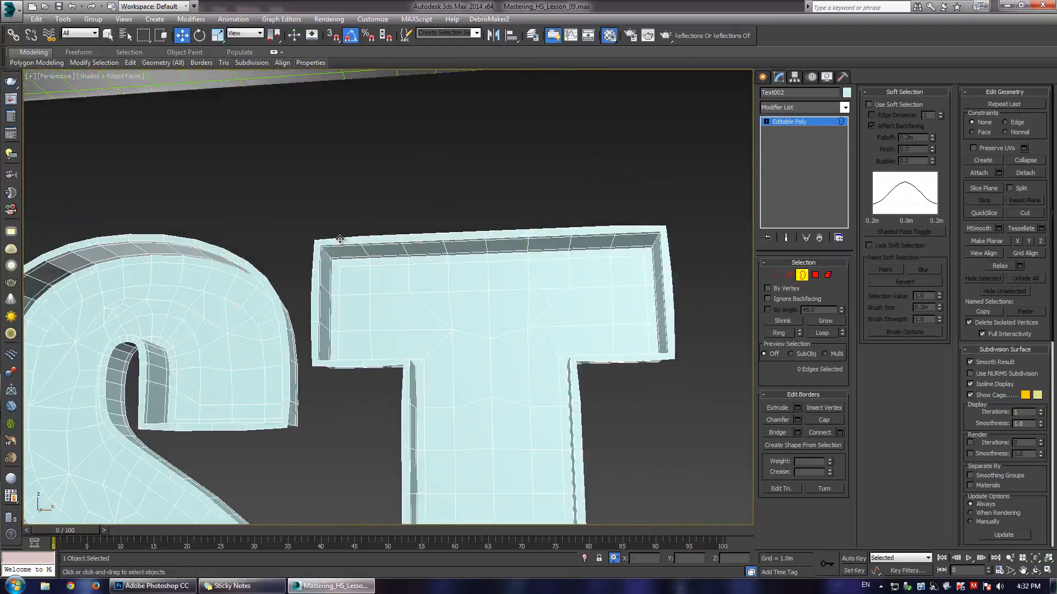
{"action": "left_click", "coordinate": [343, 239]}
{"action": "key", "text": "2"}
{"action": "double_click", "coordinate": [352, 238]}
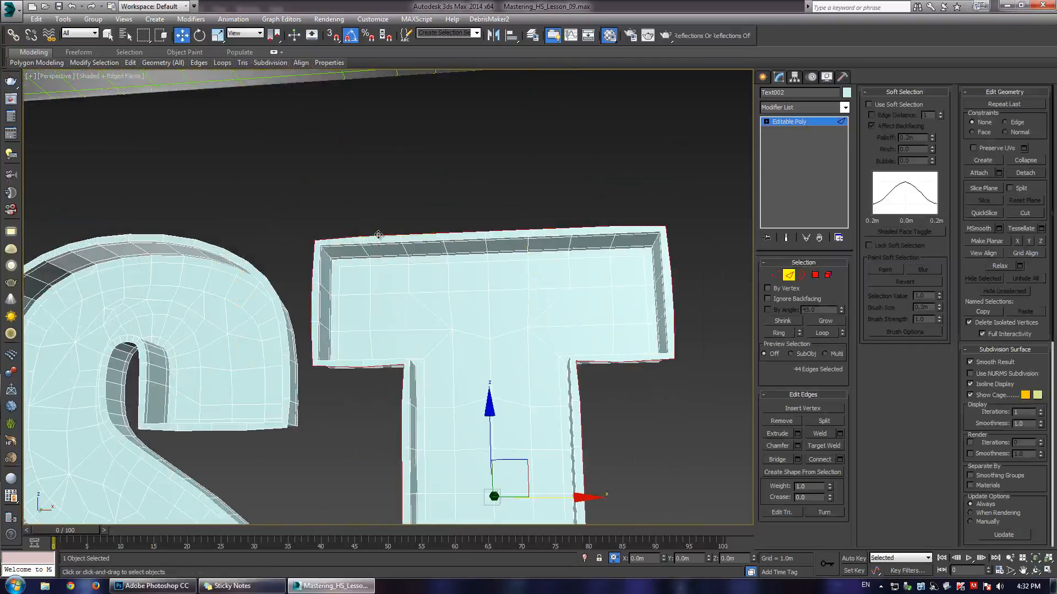
{"action": "left_click_drag", "start_coordinate": [271, 259], "coordinate": [447, 319], "text": "alt"}
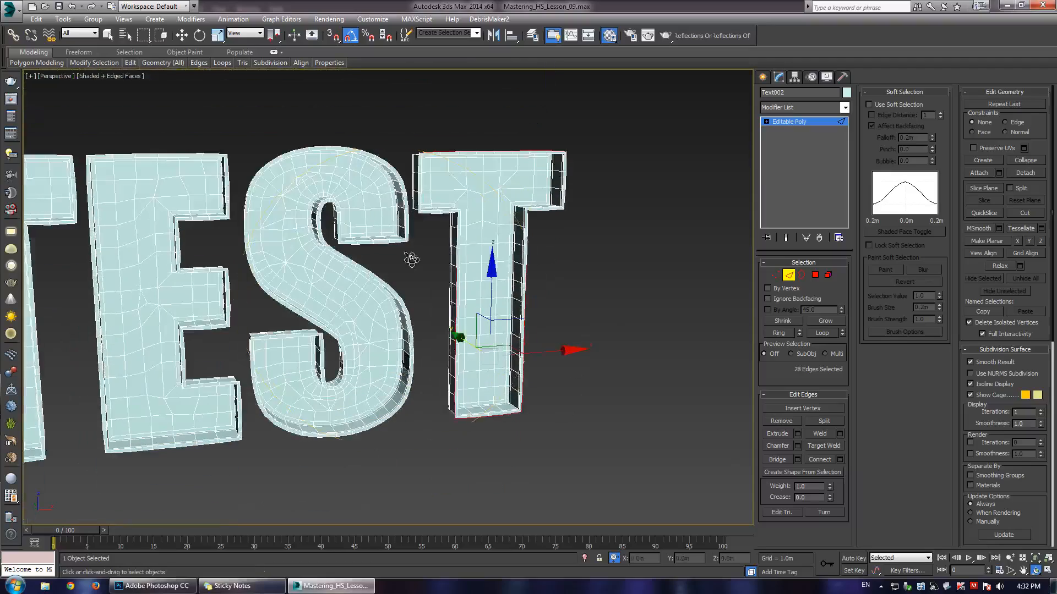
{"action": "left_click_drag", "start_coordinate": [319, 224], "coordinate": [642, 496], "text": "alt"}
{"action": "mouse_move", "coordinate": [495, 330]}
{"action": "middle_mouse_down", "text": "alt"}
{"action": "mouse_move", "coordinate": [394, 296]}
{"action": "mouse_move", "coordinate": [432, 284]}
{"action": "middle_mouse_up", "text": "alt"}
{"action": "key", "text": "w"}
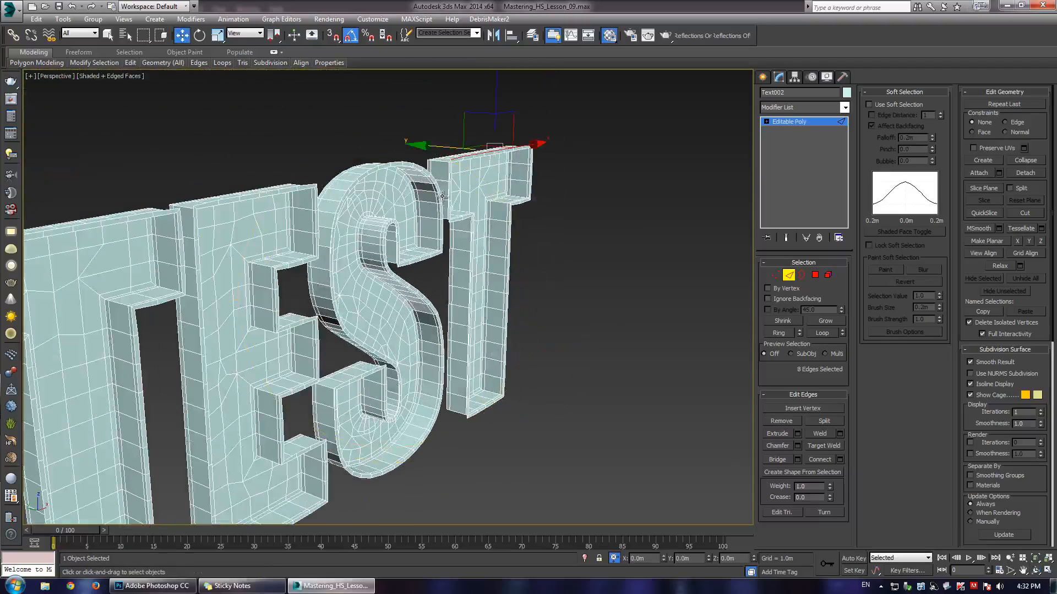
{"action": "scroll", "coordinate": [467, 180], "scroll_direction": "down", "scroll_amount": 4}
{"action": "middle_click_drag", "start_coordinate": [447, 225], "coordinate": [245, 253], "text": "alt"}
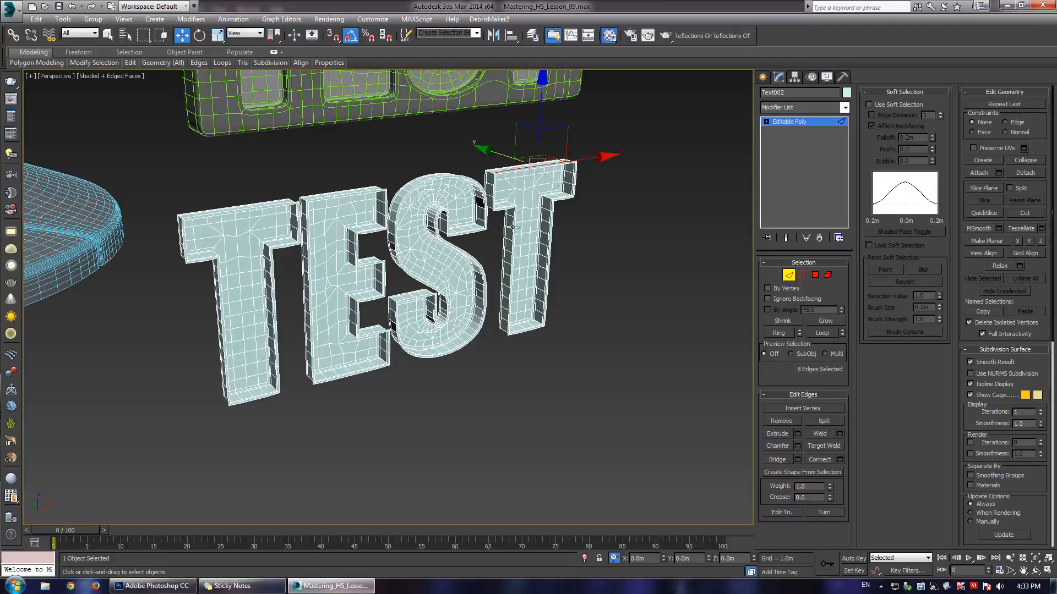
{"action": "middle_click_drag", "start_coordinate": [511, 226], "coordinate": [421, 283]}
{"action": "scroll", "coordinate": [421, 275], "scroll_direction": "up", "scroll_amount": 4}
{"action": "middle_click_drag", "start_coordinate": [420, 238], "coordinate": [438, 233], "text": "alt"}
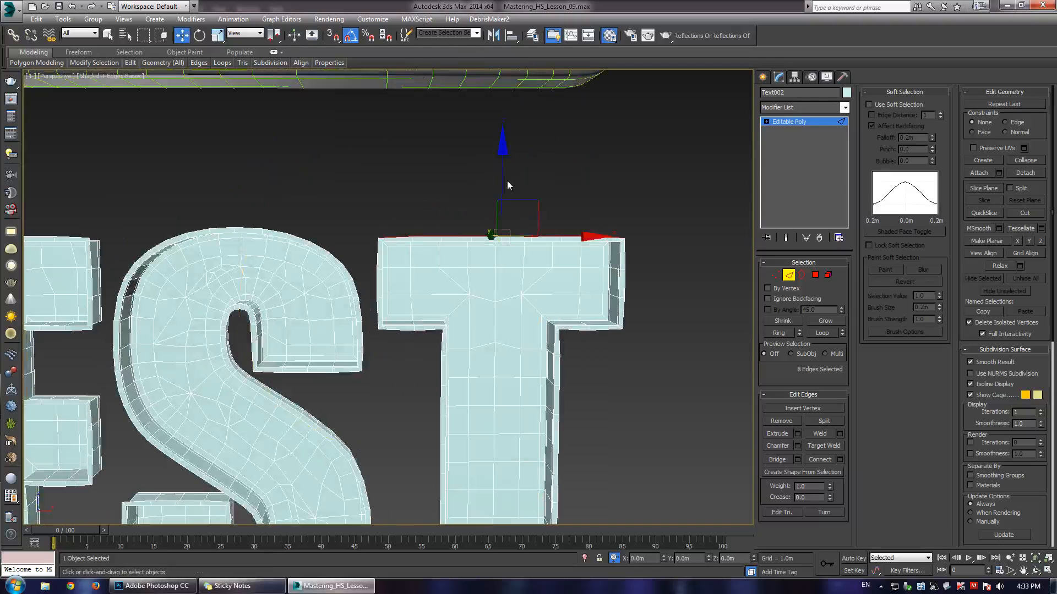
{"action": "left_click_drag", "start_coordinate": [502, 181], "coordinate": [503, 131], "text": "shift"}
- Pull five outer edges at the top of the S upward into new faces and bridge them to the strip above the last T
{"action": "middle_click_drag", "start_coordinate": [311, 269], "coordinate": [378, 240]}
{"action": "scroll", "coordinate": [378, 240], "scroll_direction": "up", "scroll_amount": 3}
{"action": "middle_click_drag", "start_coordinate": [378, 240], "coordinate": [357, 229], "text": "alt"}
{"action": "left_click", "coordinate": [255, 179]}
{"action": "left_click", "coordinate": [218, 184], "text": "ctrl"}
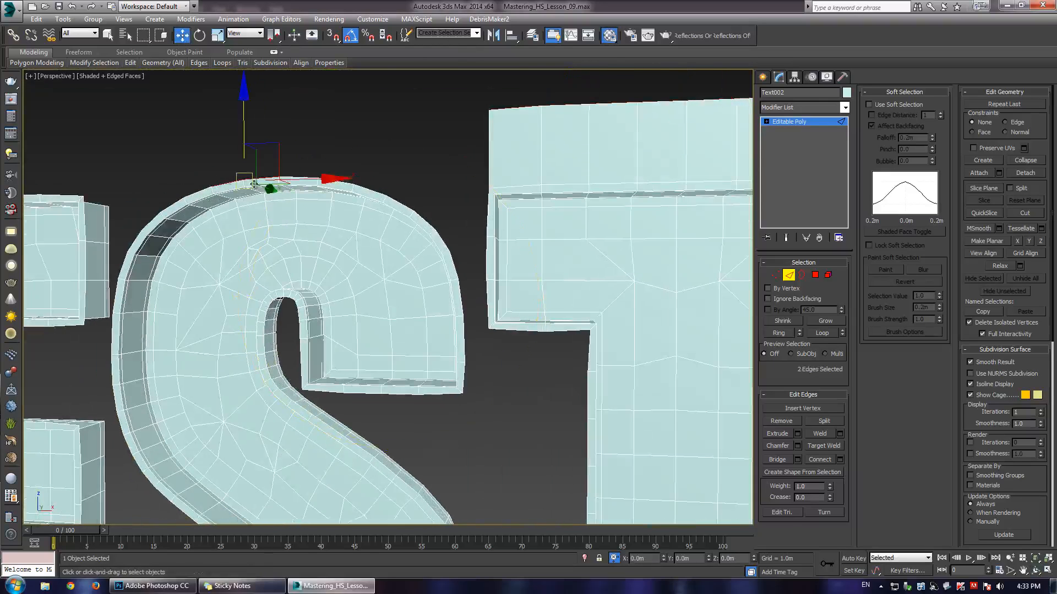
{"action": "left_click", "coordinate": [303, 178], "text": "ctrl"}
{"action": "left_click", "coordinate": [332, 180], "text": "ctrl"}
{"action": "left_click", "coordinate": [368, 188], "text": "ctrl"}
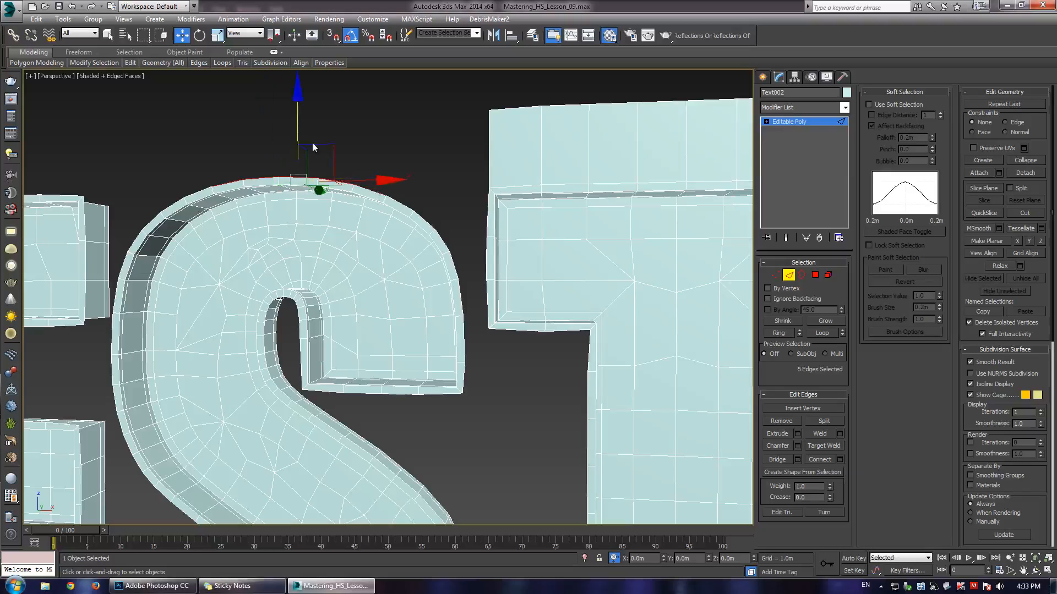
{"action": "left_click_drag", "start_coordinate": [312, 148], "coordinate": [314, 71], "text": "shift"}
{"action": "left_click", "coordinate": [403, 149]}
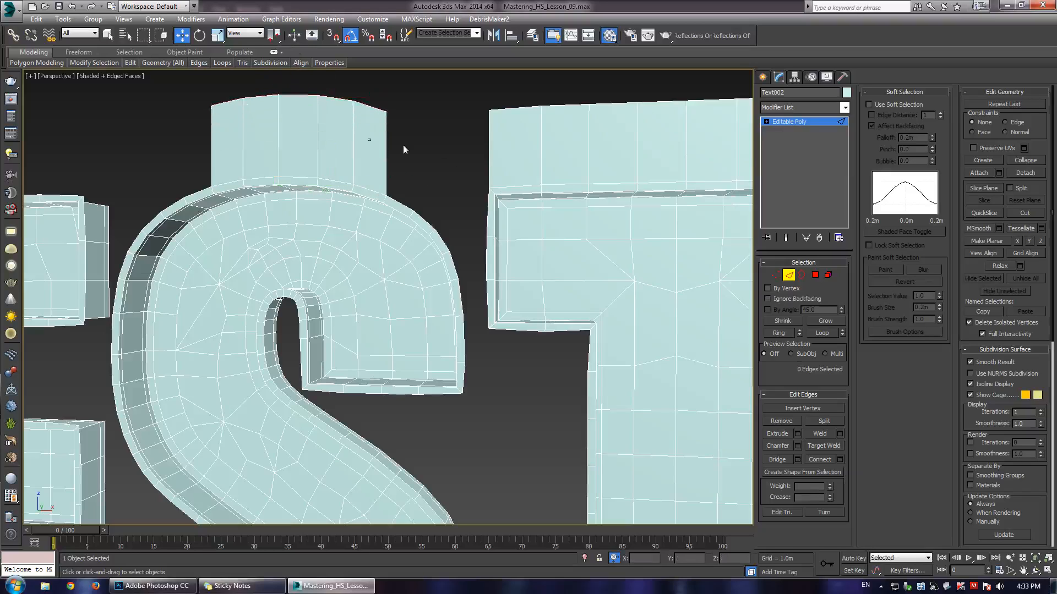
{"action": "left_click_drag", "start_coordinate": [403, 145], "coordinate": [505, 172]}
{"action": "left_click", "coordinate": [778, 460]}
- Extend the edge at the end of the S's upper arm toward the last T and bridge it to the side of the T's stem
{"action": "middle_click_drag", "start_coordinate": [489, 254], "coordinate": [426, 281]}
{"action": "middle_click_drag", "start_coordinate": [426, 282], "coordinate": [444, 357], "text": "alt"}
{"action": "left_click", "coordinate": [395, 414]}
{"action": "left_click_drag", "start_coordinate": [442, 408], "coordinate": [517, 410], "text": "shift"}
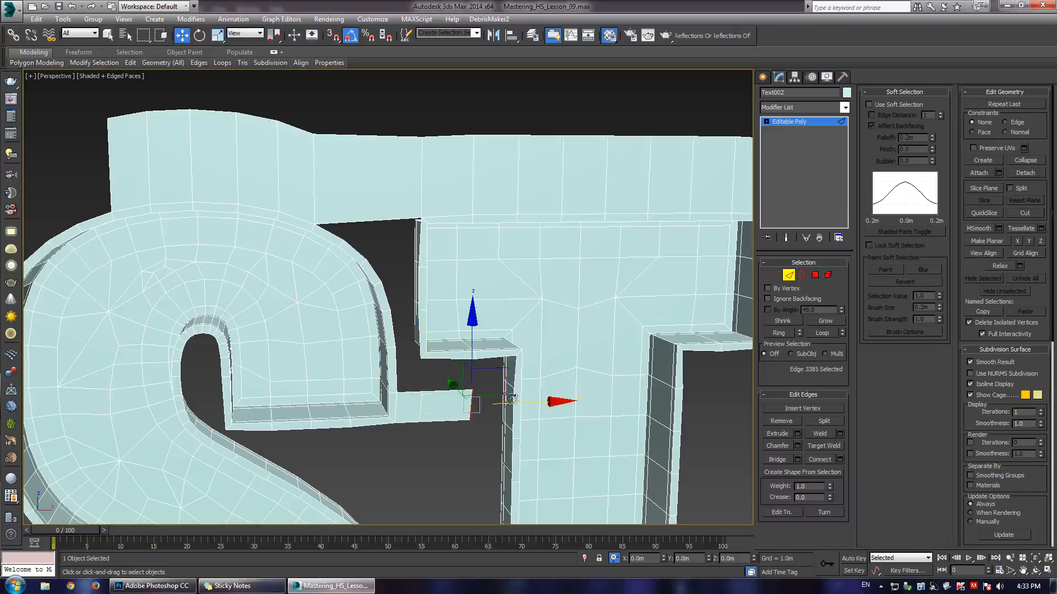
{"action": "left_click", "coordinate": [512, 418], "text": "ctrl"}
{"action": "left_click", "coordinate": [778, 461]}
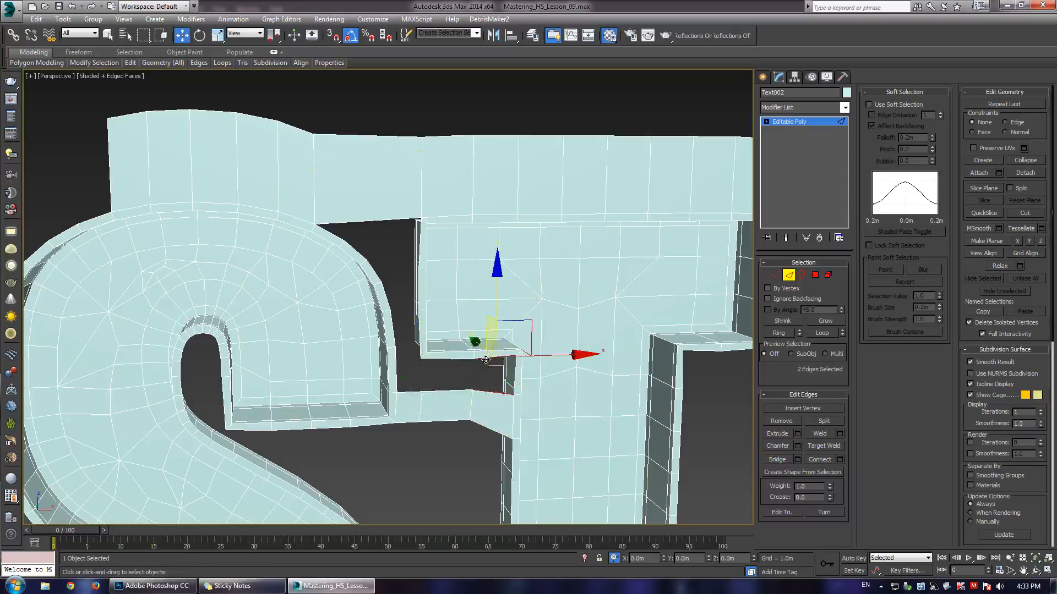
- Bridge the facing edges between the new S-to-T connection, the underside of the T's crossbar and the side of the S
{"action": "left_click", "coordinate": [778, 460]}
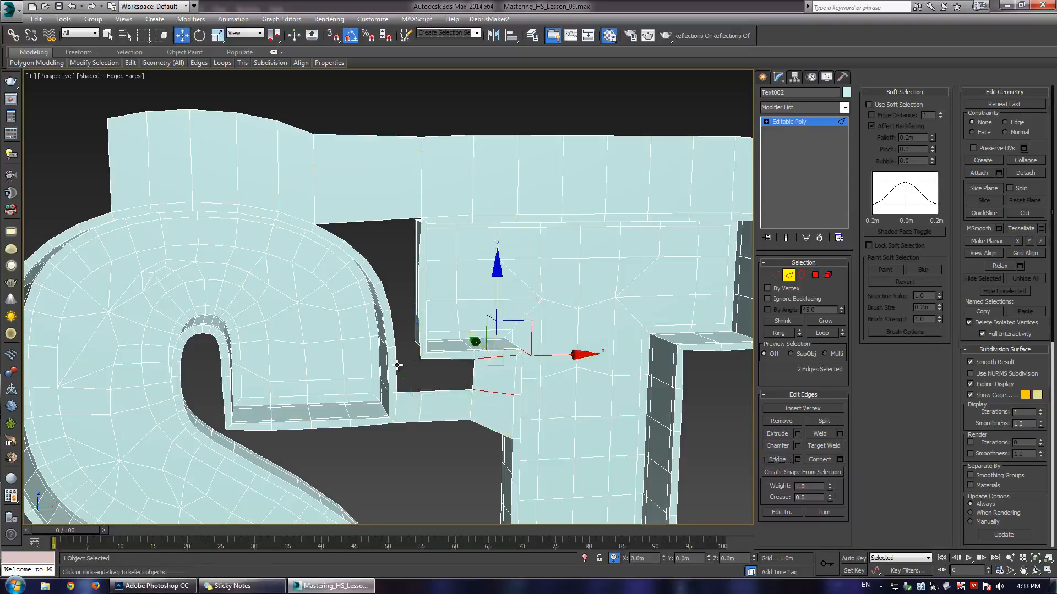
{"action": "left_click", "coordinate": [413, 392]}
{"action": "left_click", "coordinate": [436, 358]}
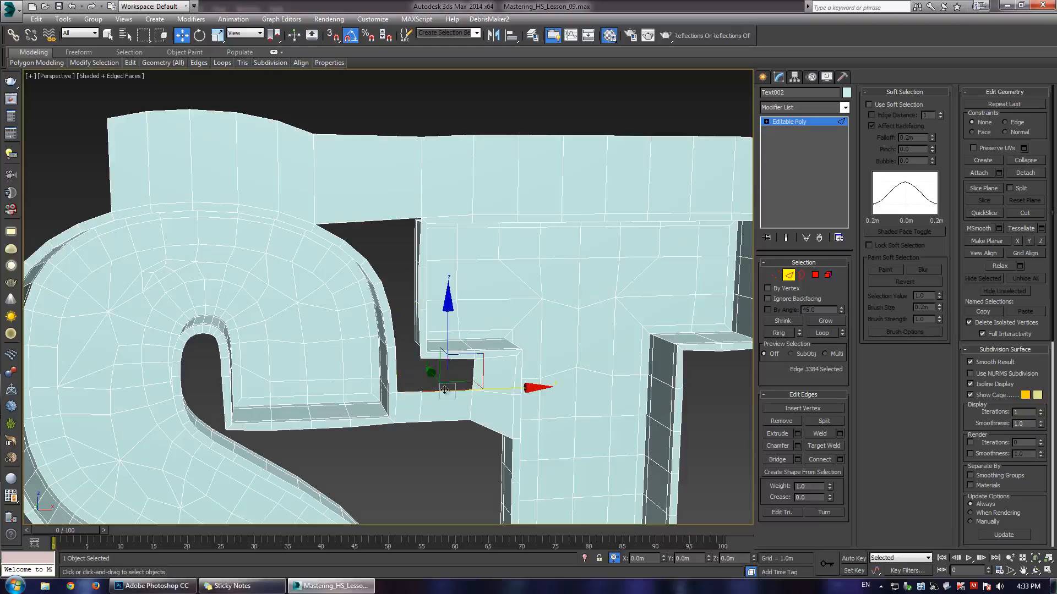
{"action": "left_click", "coordinate": [437, 358], "text": "ctrl"}
{"action": "left_click", "coordinate": [782, 458]}
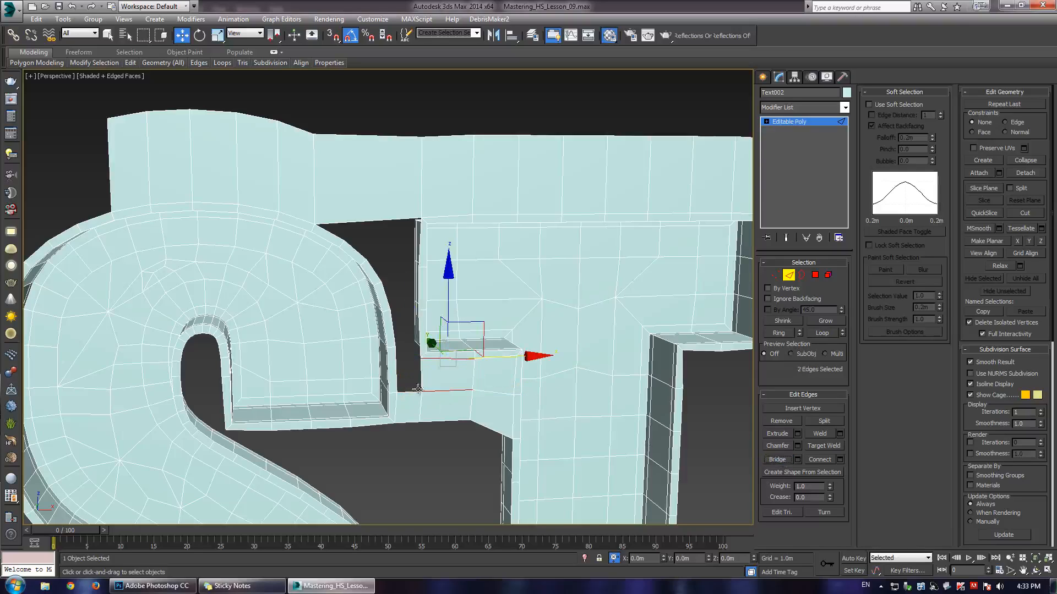
{"action": "left_click", "coordinate": [395, 372]}
{"action": "left_click", "coordinate": [422, 372], "text": "ctrl"}
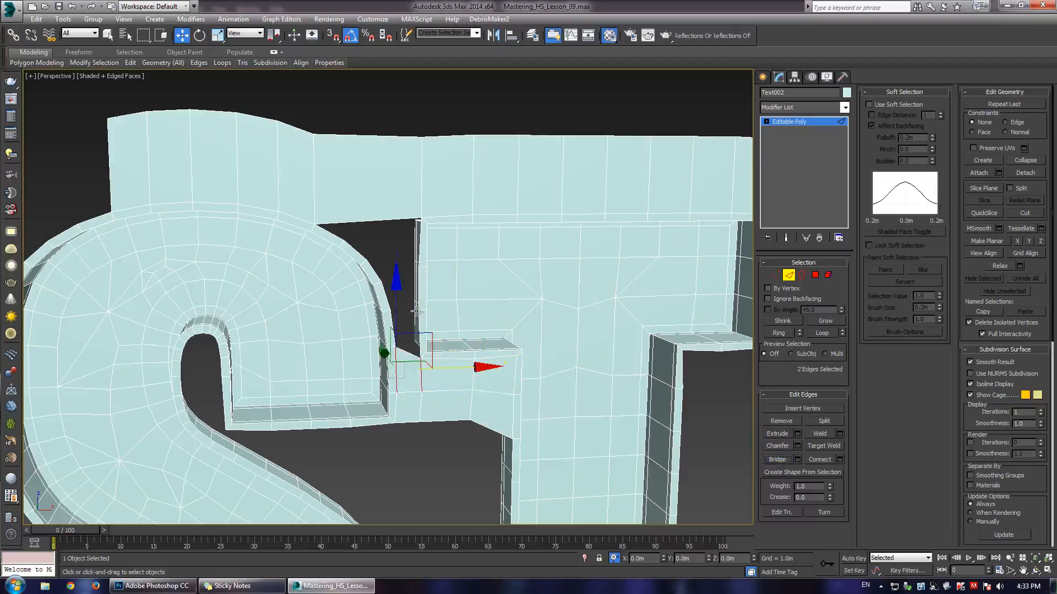
- Cap the remaining open border between the upper curve of the S and the T's crossbar
{"action": "key", "text": "3"}
{"action": "left_click", "coordinate": [375, 271]}
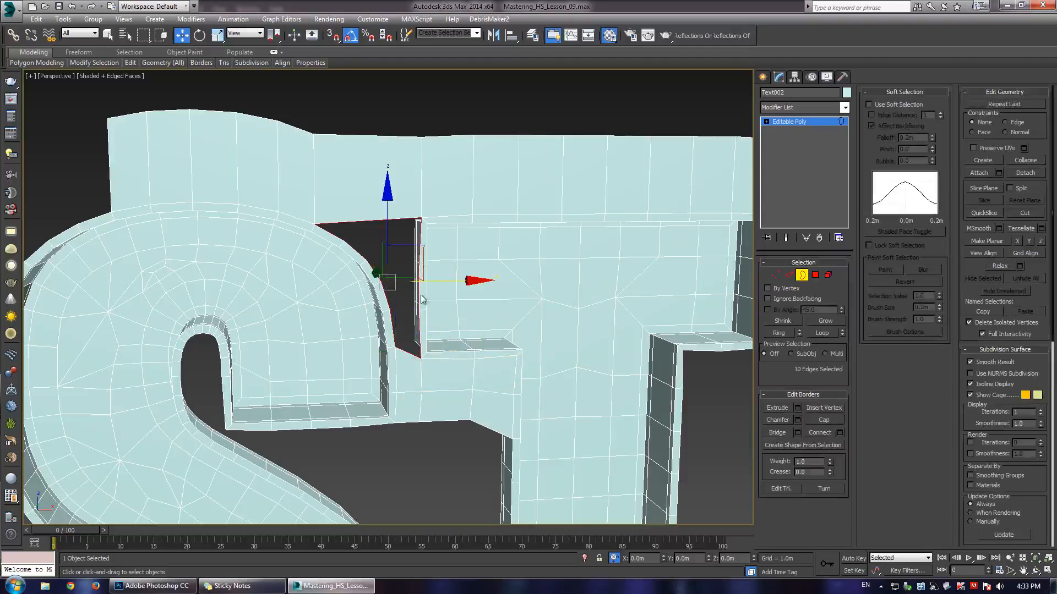
{"action": "left_click", "coordinate": [824, 420]}
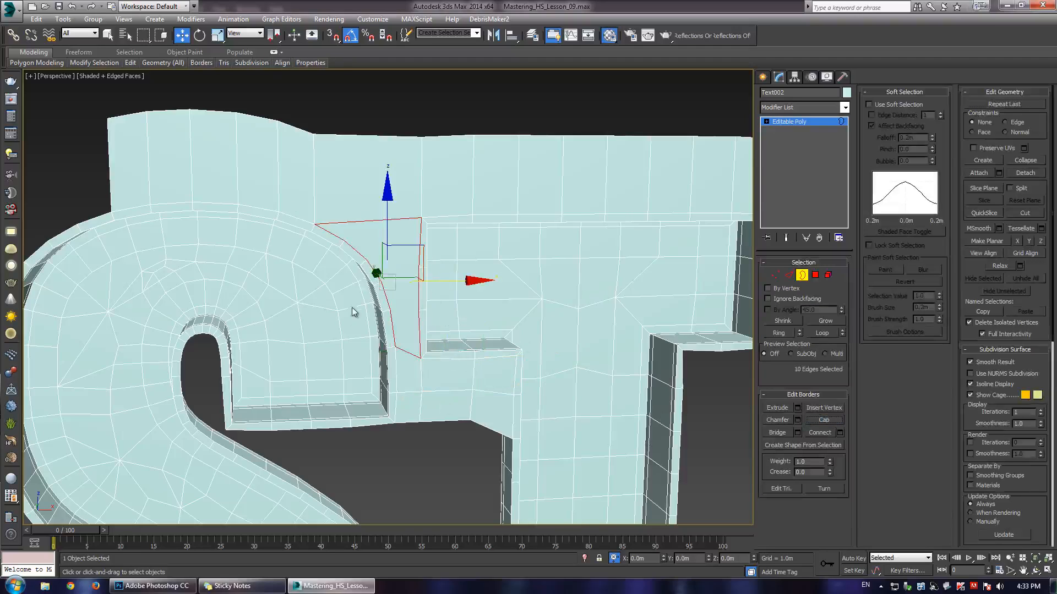
- Connect the opposite vertices of the S and the T across the capped face to divide it into smaller polygons
{"action": "scroll", "coordinate": [449, 278], "scroll_direction": "up", "scroll_amount": 3}
{"action": "key", "text": "1"}
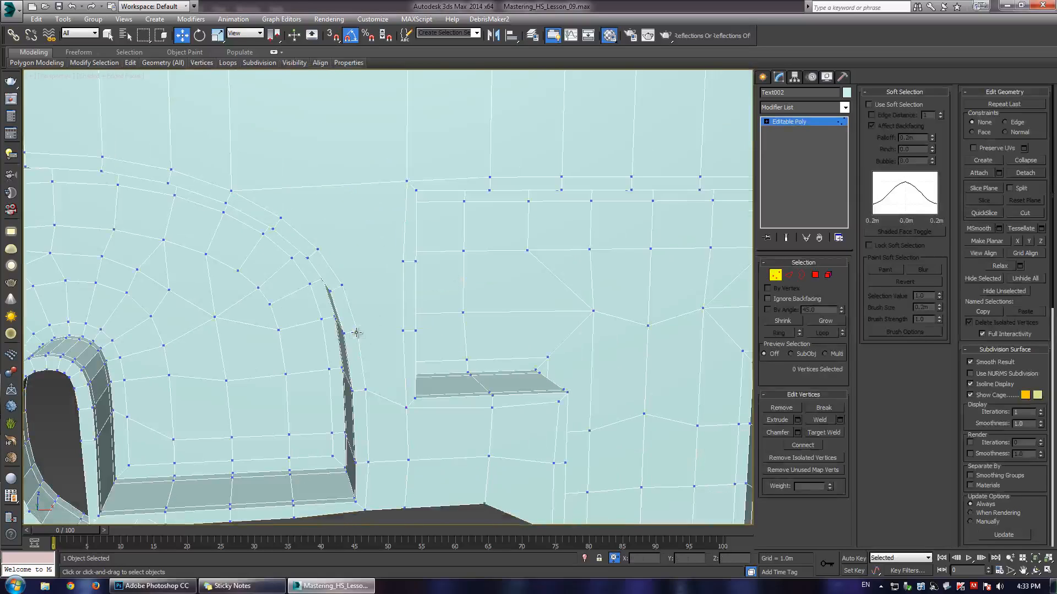
{"action": "left_click", "coordinate": [356, 330]}
{"action": "left_click", "coordinate": [403, 331], "text": "ctrl"}
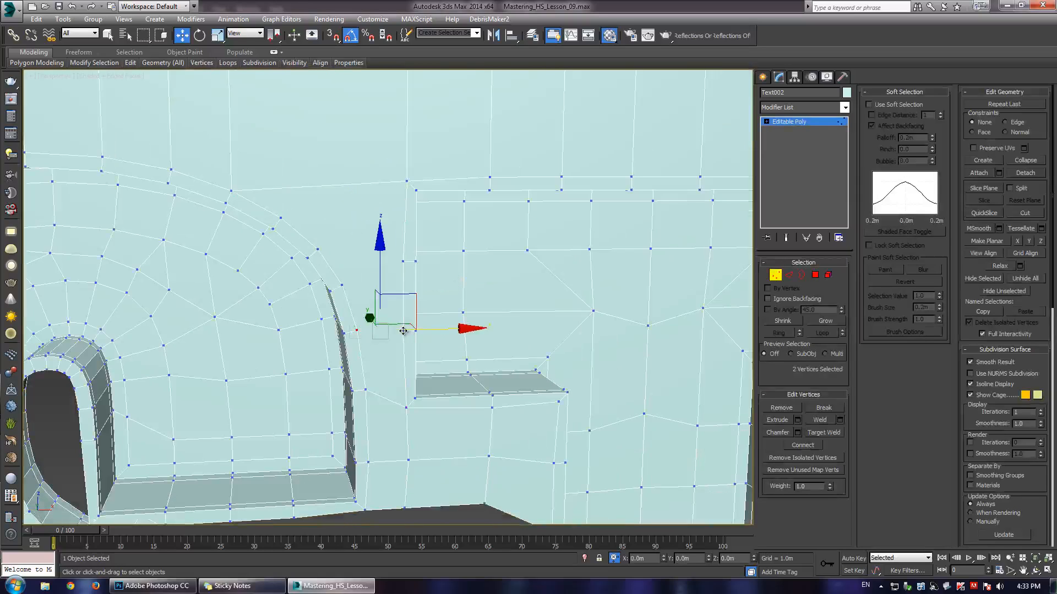
{"action": "key", "text": "ctrl+shift+e"}
{"action": "left_click", "coordinate": [339, 279]}
{"action": "left_click_drag", "start_coordinate": [389, 240], "coordinate": [412, 274], "text": "ctrl"}
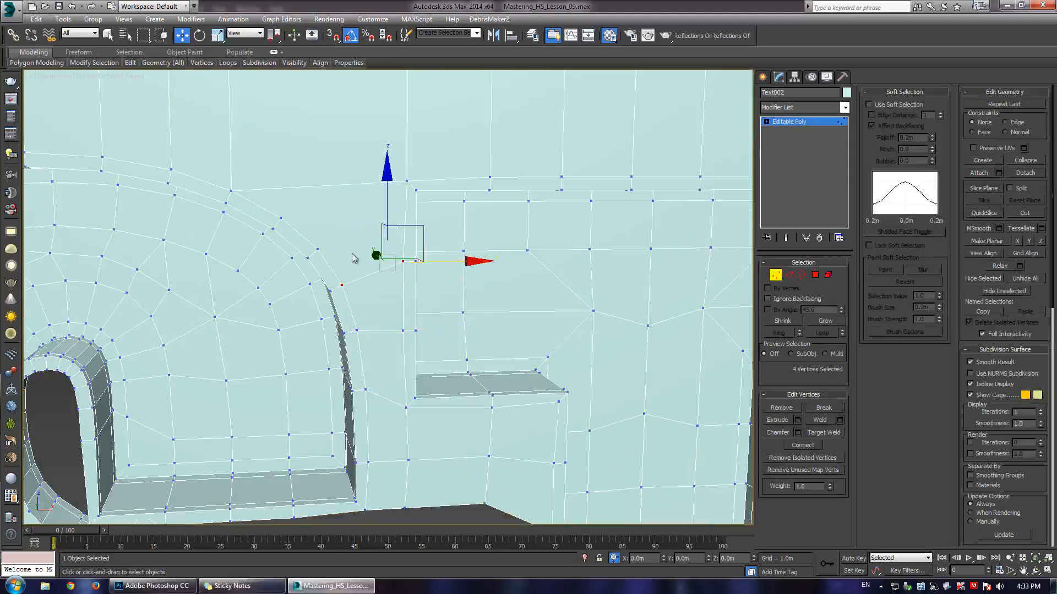
{"action": "left_click", "coordinate": [319, 249]}
{"action": "left_click", "coordinate": [406, 182], "text": "ctrl"}
{"action": "key", "text": "ctrl+shift+e"}
{"action": "left_click", "coordinate": [459, 131]}
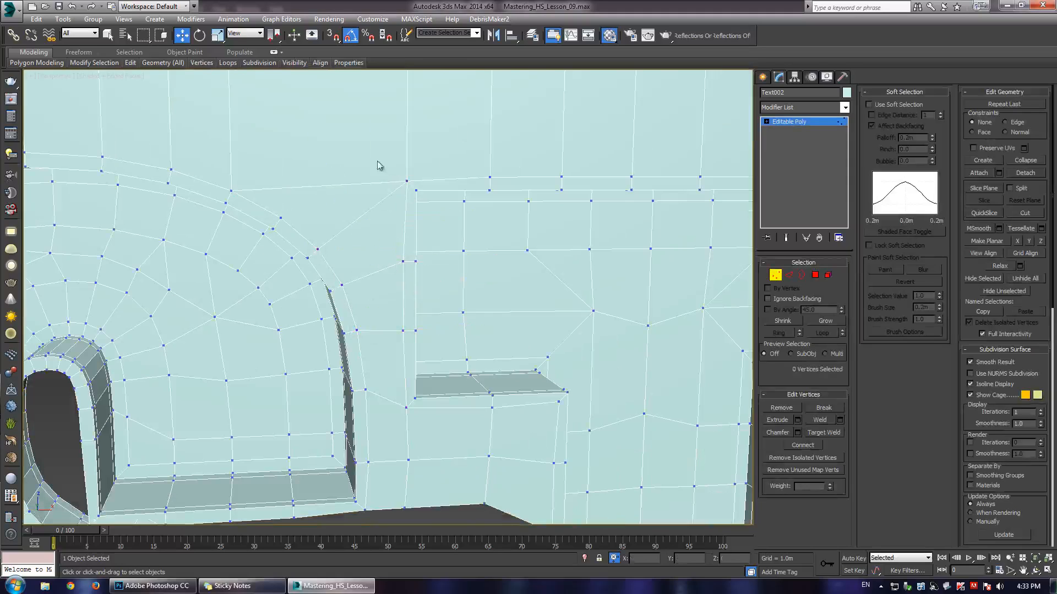
- Bridge an outer edge on the lower curve of the S to the base of the T's stem and cap the enclosed opening
{"action": "scroll", "coordinate": [295, 212], "scroll_direction": "down", "scroll_amount": 4}
{"action": "middle_click_drag", "start_coordinate": [255, 224], "coordinate": [437, 192]}
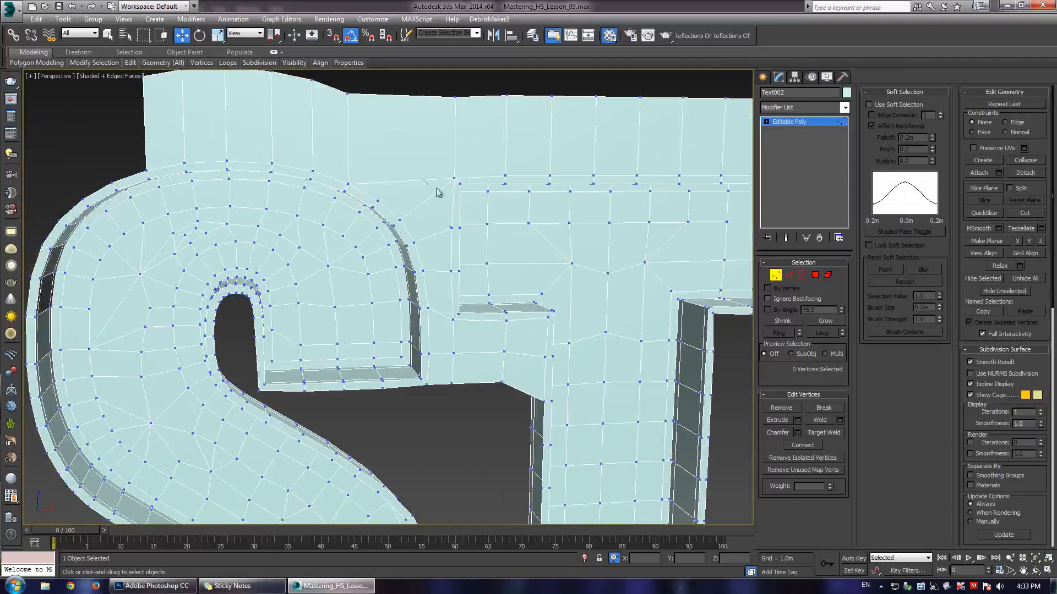
{"action": "middle_click_drag", "start_coordinate": [380, 227], "coordinate": [327, 201]}
{"action": "scroll", "coordinate": [499, 176], "scroll_direction": "up", "scroll_amount": 3}
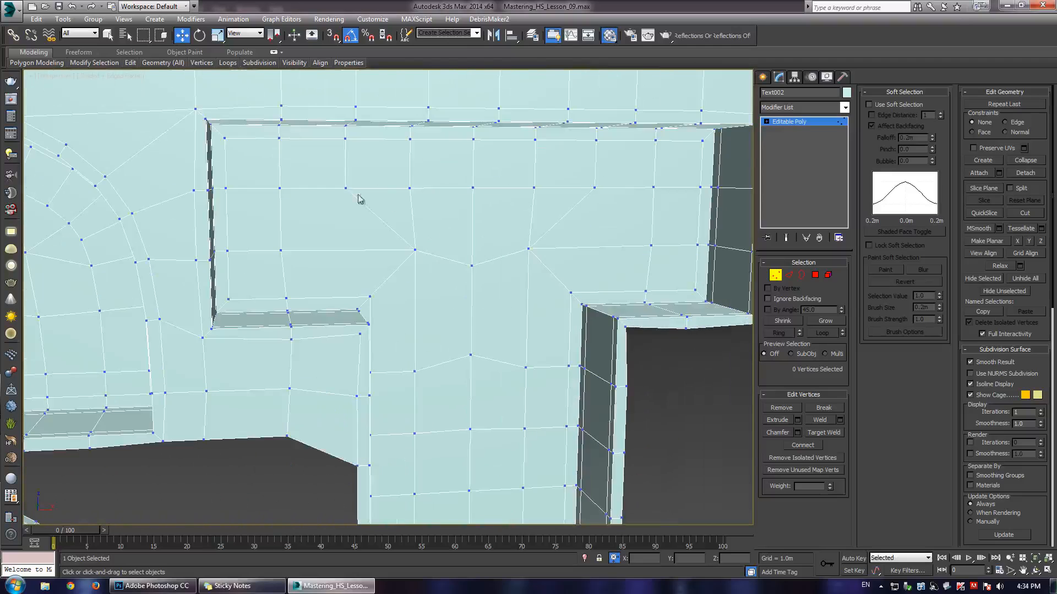
{"action": "scroll", "coordinate": [334, 321], "scroll_direction": "down", "scroll_amount": 5}
{"action": "scroll", "coordinate": [420, 332], "scroll_direction": "up", "scroll_amount": 6}
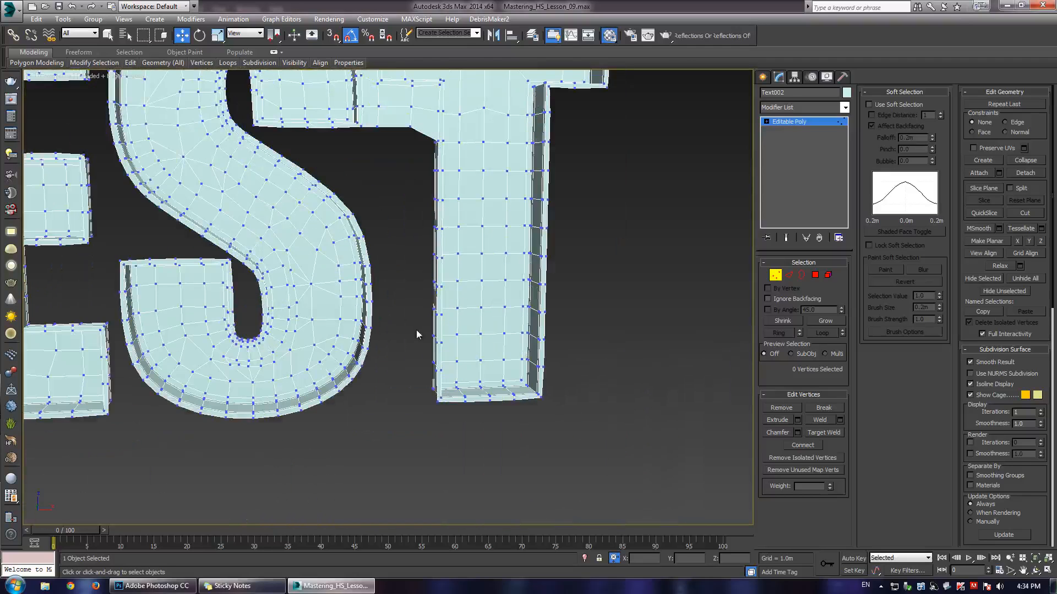
{"action": "key", "text": "2"}
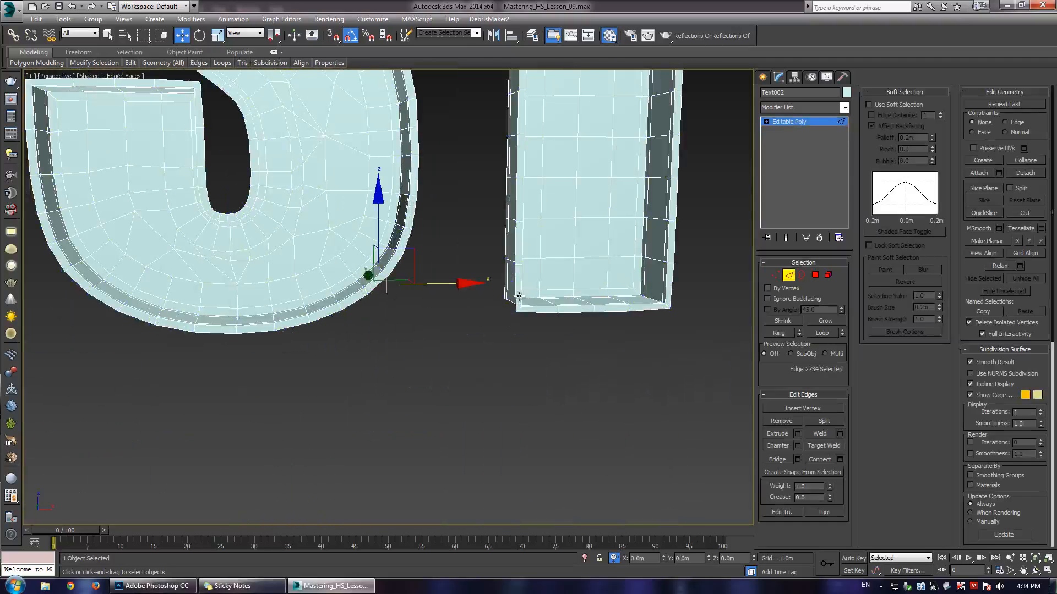
{"action": "left_click", "coordinate": [766, 464]}
{"action": "scroll", "coordinate": [490, 382], "scroll_direction": "down", "scroll_amount": 3}
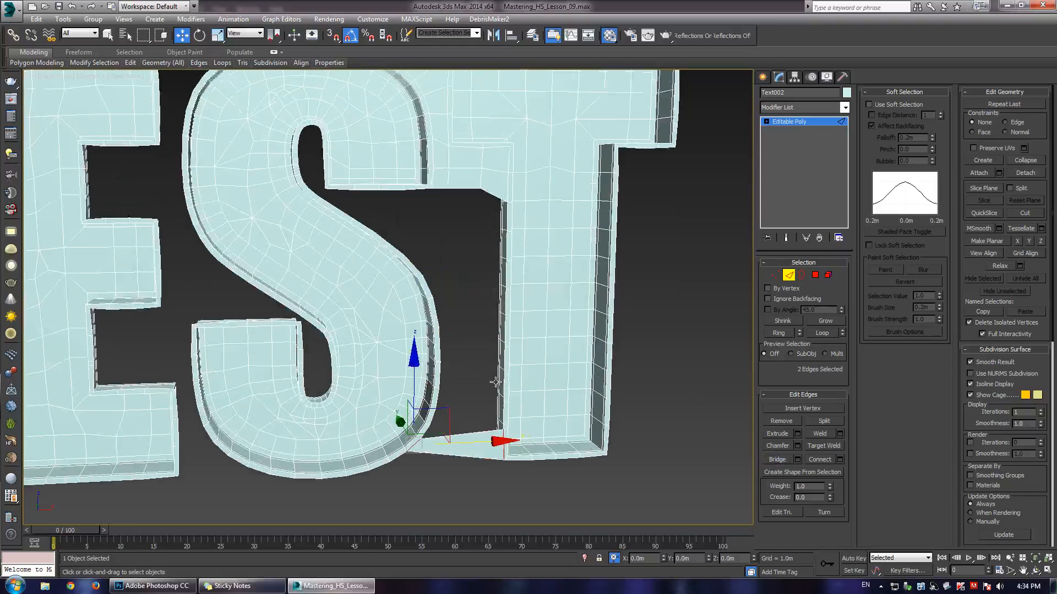
{"action": "key", "text": "3"}
{"action": "left_click", "coordinate": [824, 420]}
- Try to connect the corner vertex of the S's upper arm to the opposite inner-curve vertices across the large capped face
{"action": "scroll", "coordinate": [335, 259], "scroll_direction": "up", "scroll_amount": 5}
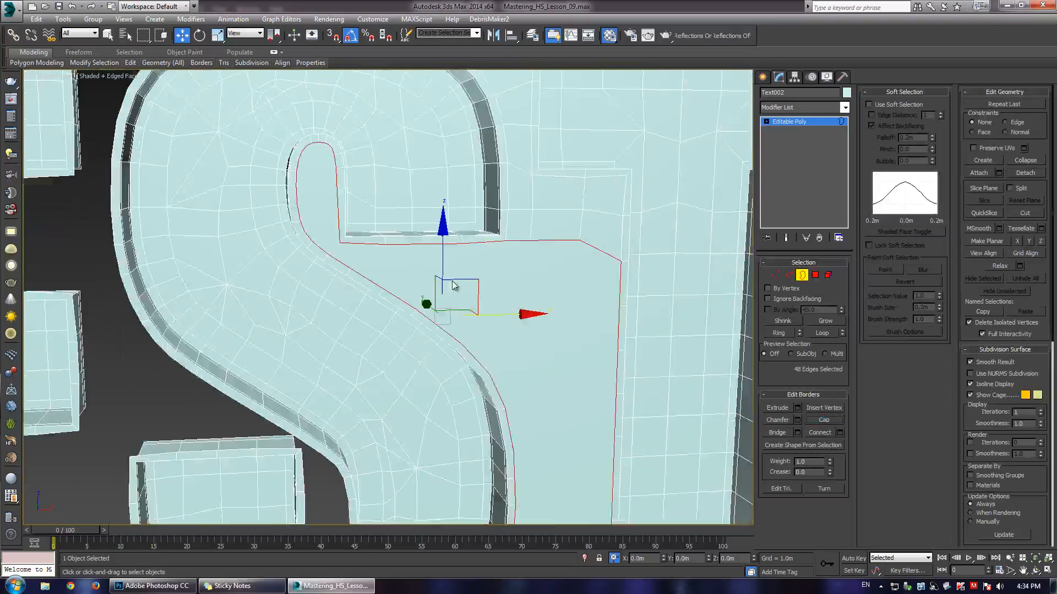
{"action": "key", "text": "1"}
{"action": "left_click_drag", "start_coordinate": [321, 249], "coordinate": [351, 285]}
{"action": "key", "text": "F3"}
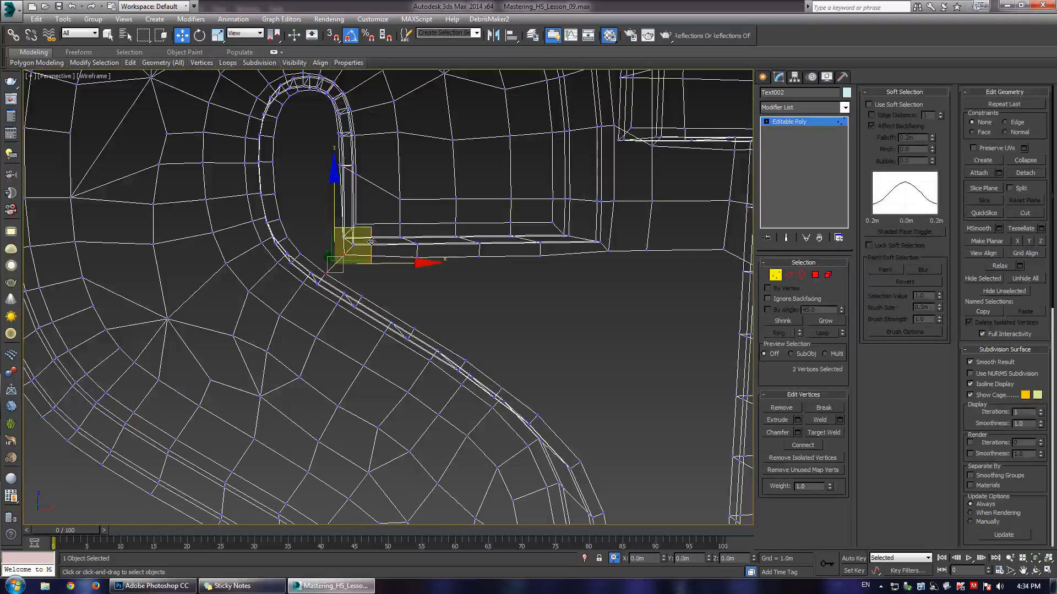
{"action": "key", "text": "F3"}
{"action": "left_click", "coordinate": [285, 233]}
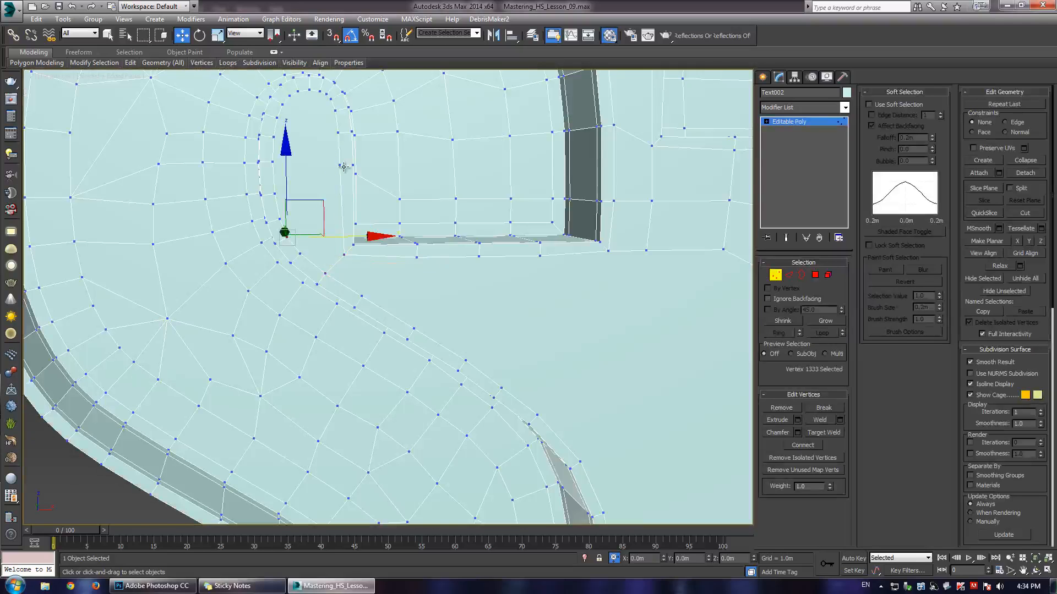
{"action": "key", "text": "ctrl+r"}
{"action": "mouse_move", "coordinate": [369, 220]}
{"action": "left_mouse_down"}
{"action": "mouse_move", "coordinate": [354, 236]}
{"action": "mouse_move", "coordinate": [351, 225]}
{"action": "left_mouse_up"}
{"action": "middle_click_drag", "start_coordinate": [334, 259], "coordinate": [328, 299]}
{"action": "scroll", "coordinate": [329, 298], "scroll_direction": "up", "scroll_amount": 3}
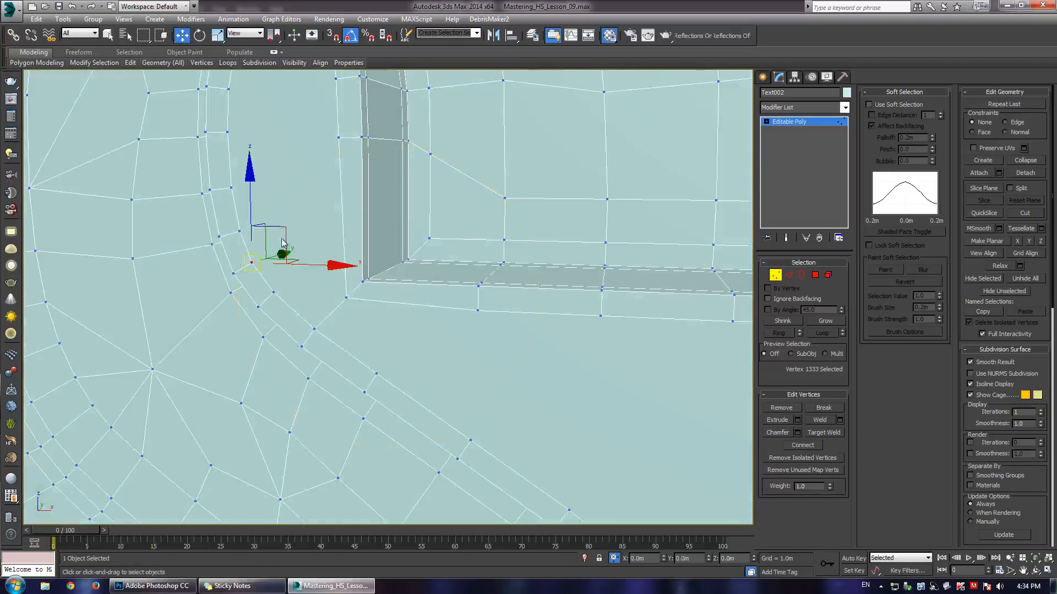
- Try to cut an edge from the S's inner-curve vertex across the capped opening to the upper arm's corner
{"action": "scroll", "coordinate": [285, 247], "scroll_direction": "down", "scroll_amount": 3}
{"action": "middle_click_drag", "start_coordinate": [286, 246], "coordinate": [294, 297]}
{"action": "key", "text": "alt+c"}
{"action": "left_click", "coordinate": [280, 309]}
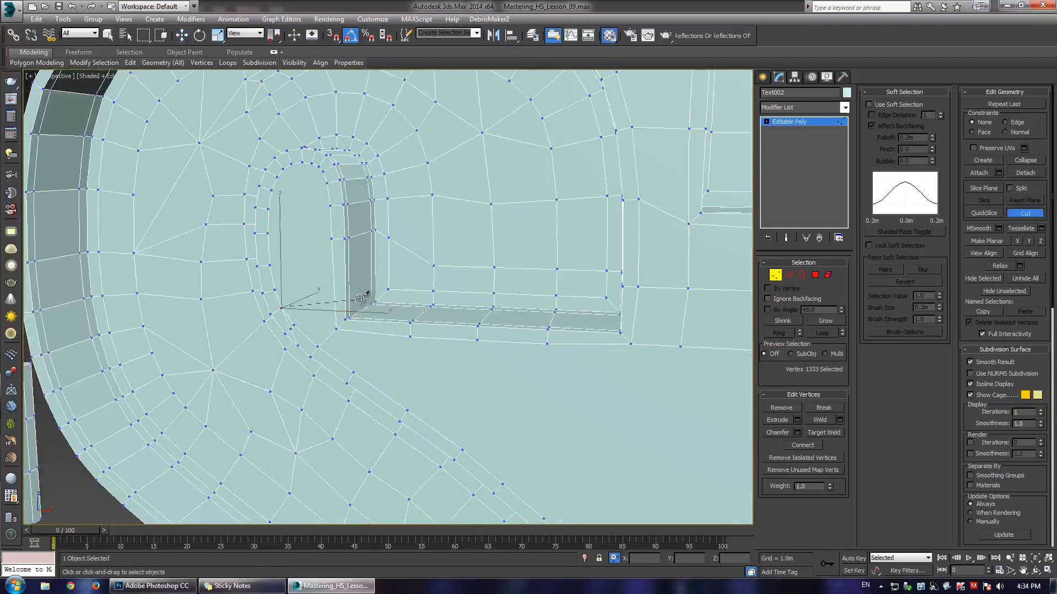
{"action": "left_click", "coordinate": [346, 302]}
{"action": "left_click", "coordinate": [375, 283]}
{"action": "left_click", "coordinate": [389, 278]}
{"action": "right_click", "coordinate": [385, 273]}
{"action": "right_click", "coordinate": [370, 262]}
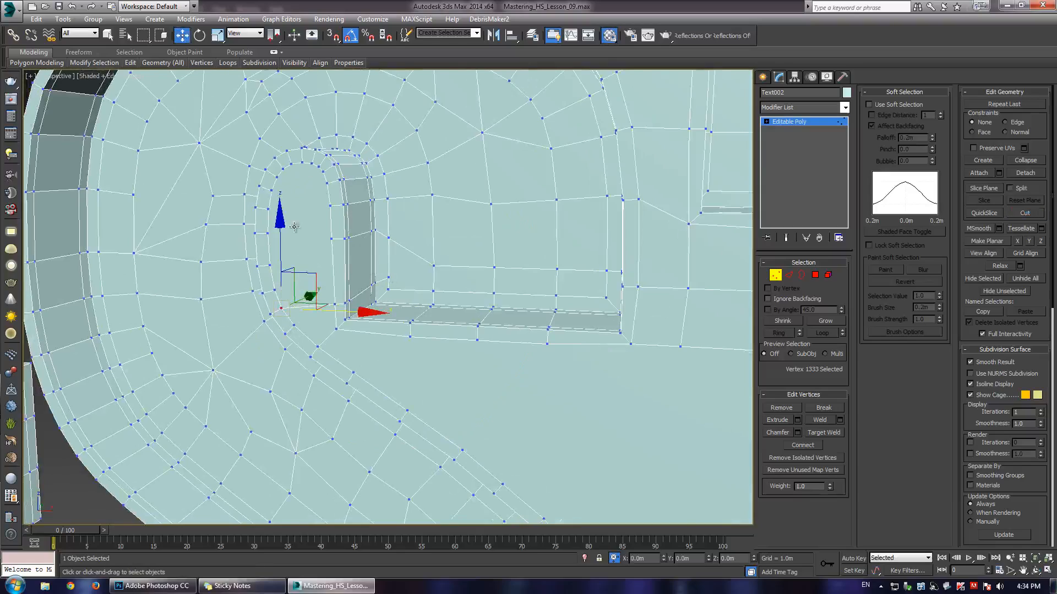
- Connect a vertex on the S's outer lower curve to the vertex between the S's upper arm and the T's stem across the large capped face
{"action": "scroll", "coordinate": [297, 229], "scroll_direction": "down", "scroll_amount": 4}
{"action": "middle_click_drag", "start_coordinate": [353, 253], "coordinate": [374, 253], "text": "alt"}
{"action": "scroll", "coordinate": [386, 269], "scroll_direction": "down", "scroll_amount": 4}
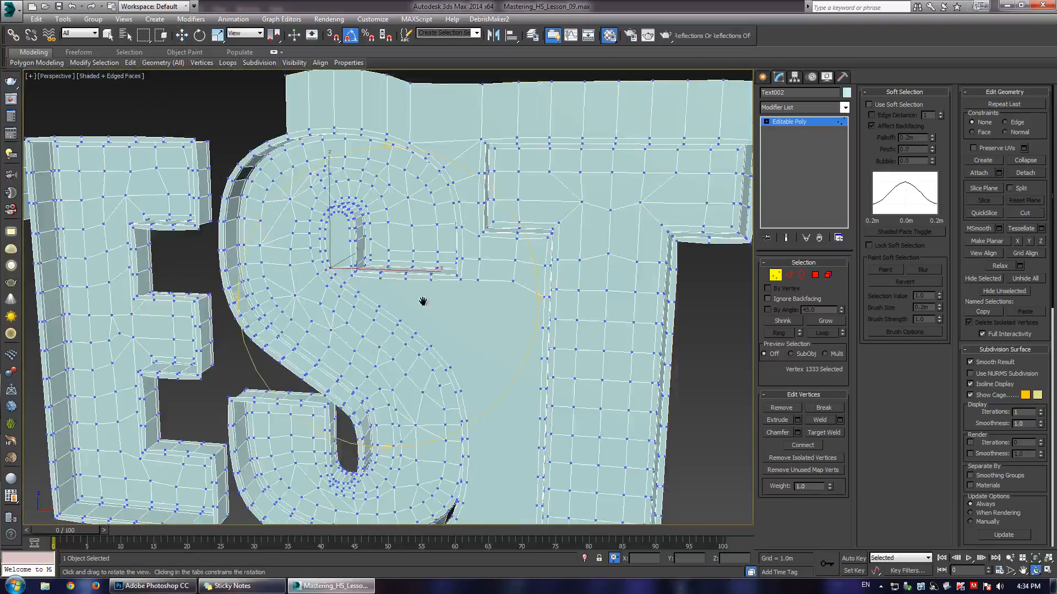
{"action": "middle_click_drag", "start_coordinate": [424, 299], "coordinate": [410, 257], "text": "alt"}
{"action": "scroll", "coordinate": [408, 263], "scroll_direction": "up", "scroll_amount": 5}
{"action": "left_click", "coordinate": [401, 262]}
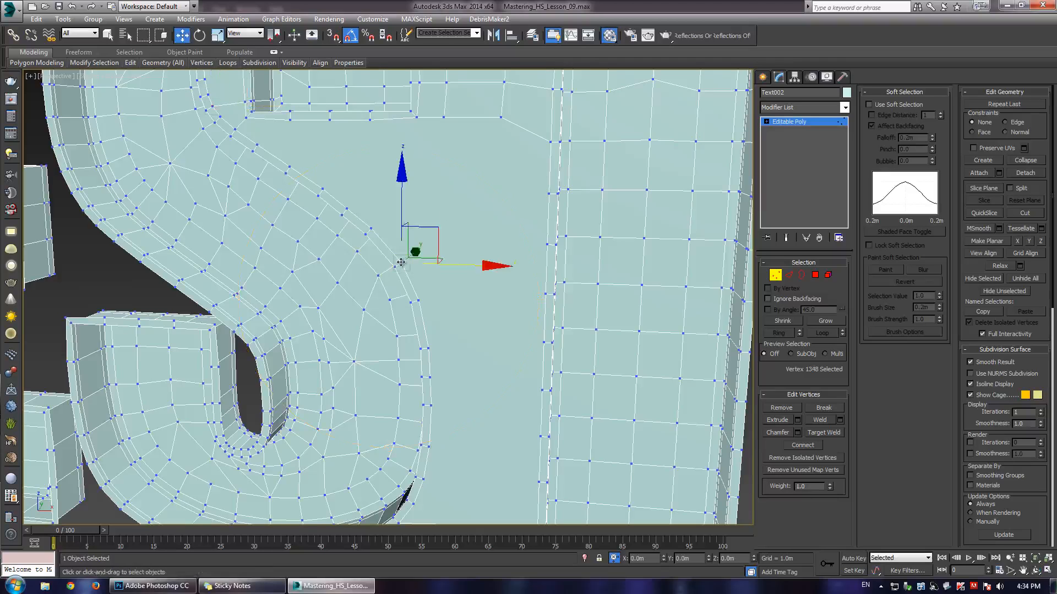
{"action": "left_click", "coordinate": [501, 117], "text": "ctrl"}
{"action": "key", "text": "ctrl+shift+e"}
{"action": "scroll", "coordinate": [415, 243], "scroll_direction": "down", "scroll_amount": 4}
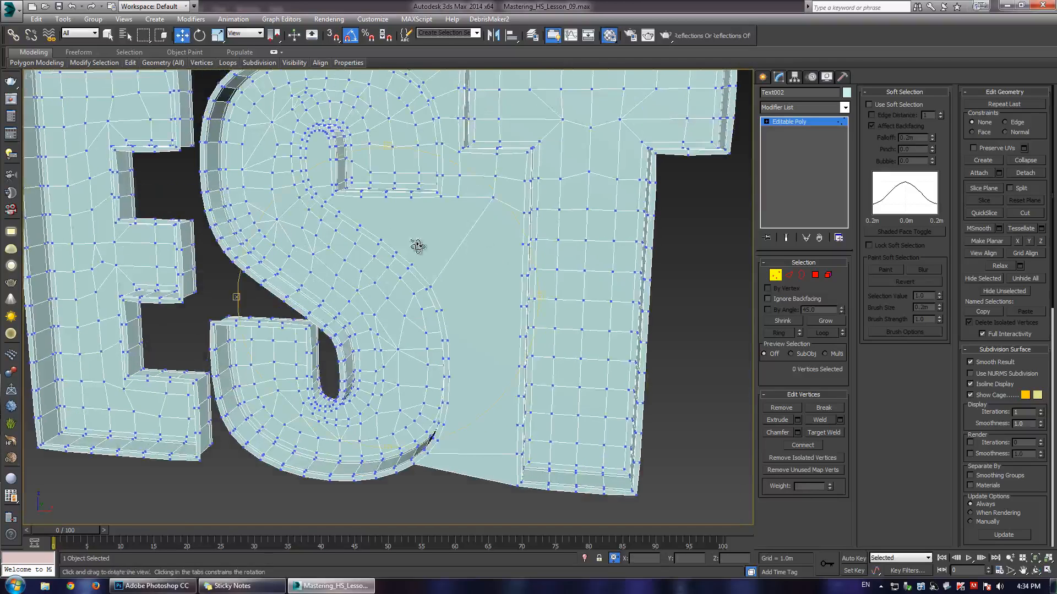
{"action": "scroll", "coordinate": [380, 236], "scroll_direction": "up", "scroll_amount": 3}
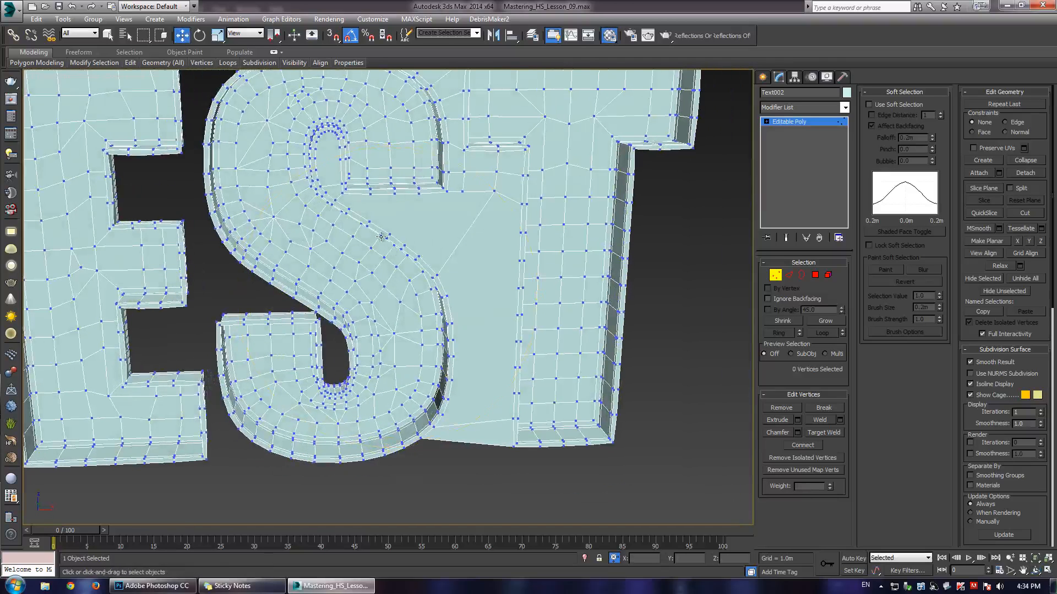
{"action": "left_click", "coordinate": [418, 193], "text": "ctrl"}
{"action": "left_click", "coordinate": [474, 372]}
- Extrude five adjacent outer edges along the bottom of the S downward into a strip of new faces
{"action": "scroll", "coordinate": [471, 388], "scroll_direction": "up", "scroll_amount": 3}
{"action": "middle_click_drag", "start_coordinate": [471, 388], "coordinate": [415, 297]}
{"action": "middle_click_drag", "start_coordinate": [415, 297], "coordinate": [426, 275], "text": "alt"}
{"action": "scroll", "coordinate": [426, 275], "scroll_direction": "down", "scroll_amount": 2}
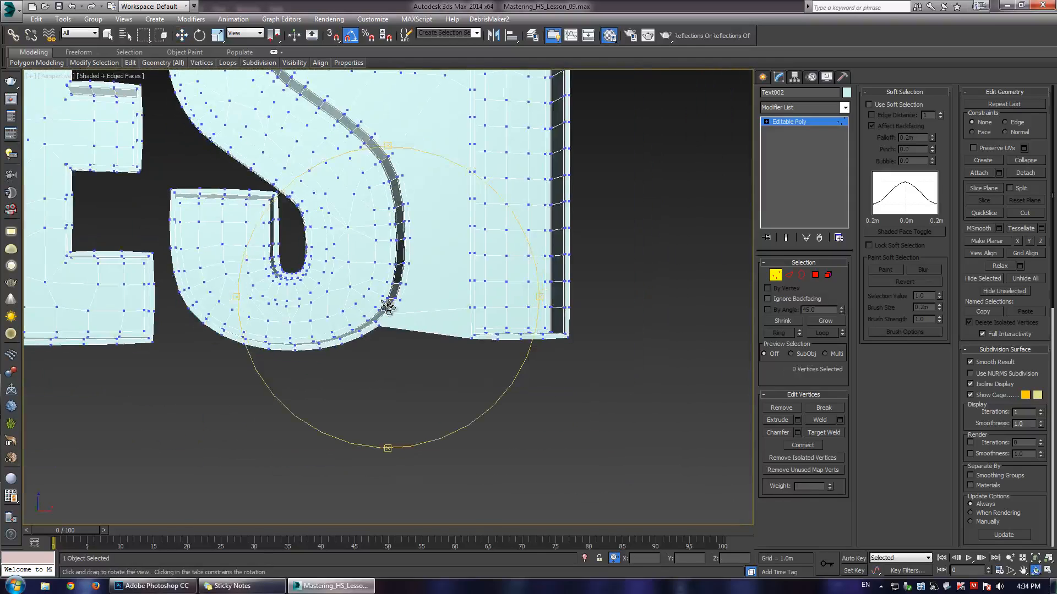
{"action": "middle_click_drag", "start_coordinate": [312, 326], "coordinate": [487, 325]}
{"action": "scroll", "coordinate": [521, 336], "scroll_direction": "up", "scroll_amount": 2}
{"action": "key", "text": "2"}
{"action": "left_click", "coordinate": [481, 323]}
{"action": "left_click", "coordinate": [523, 323], "text": "ctrl"}
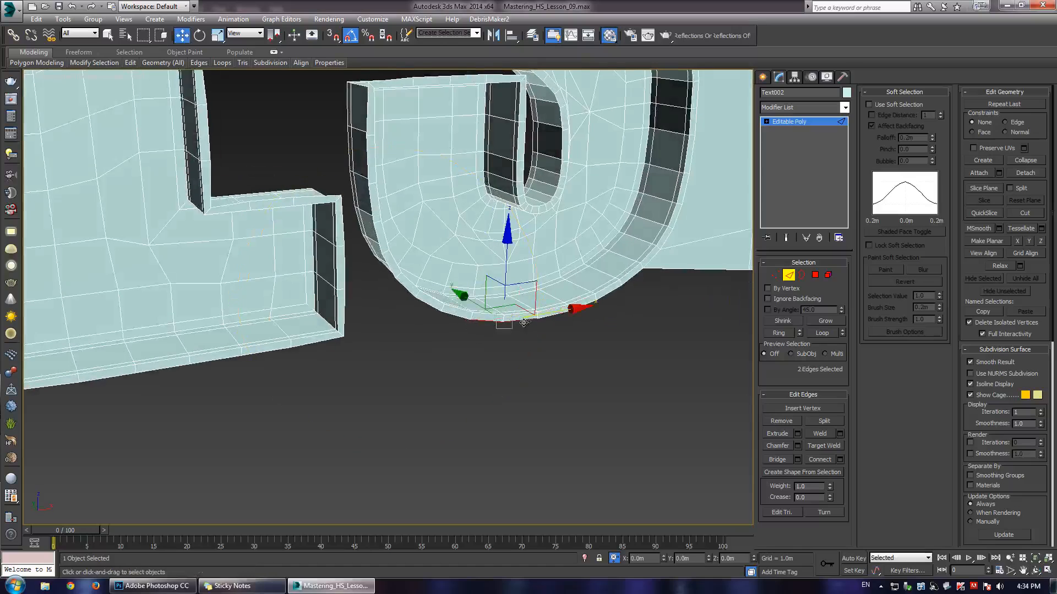
{"action": "left_click", "coordinate": [553, 315], "text": "ctrl"}
{"action": "left_click", "coordinate": [588, 304], "text": "ctrl"}
{"action": "left_click", "coordinate": [611, 298], "text": "ctrl"}
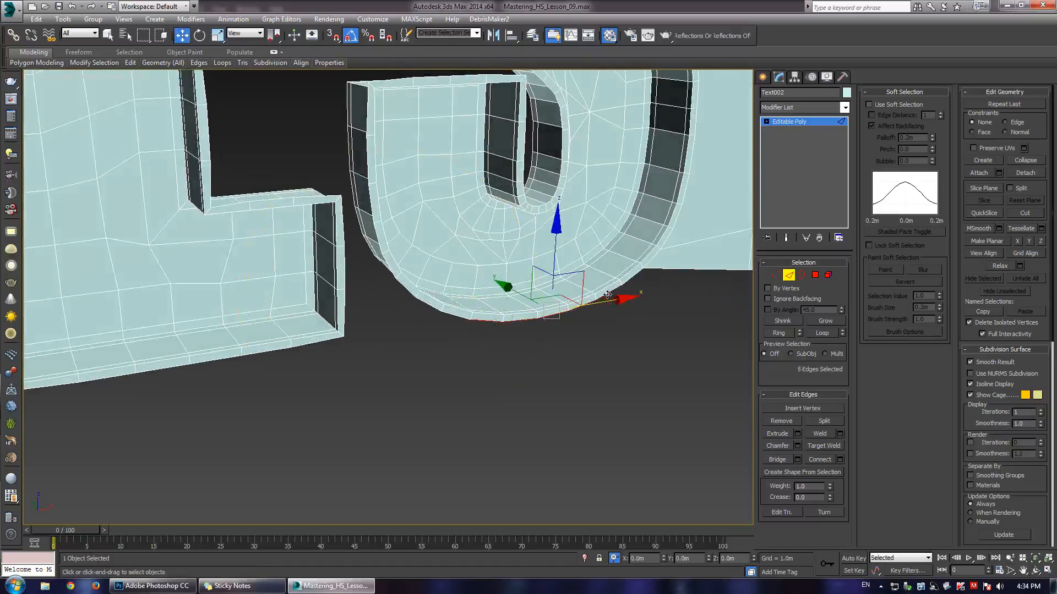
{"action": "middle_click_drag", "start_coordinate": [612, 295], "coordinate": [409, 208]}
{"action": "left_click_drag", "start_coordinate": [428, 218], "coordinate": [416, 300], "text": "shift"}
{"action": "middle_click_drag", "start_coordinate": [550, 249], "coordinate": [414, 261]}
{"action": "key", "text": "ctrl+z"}
{"action": "left_click_drag", "start_coordinate": [281, 260], "coordinate": [282, 298]}
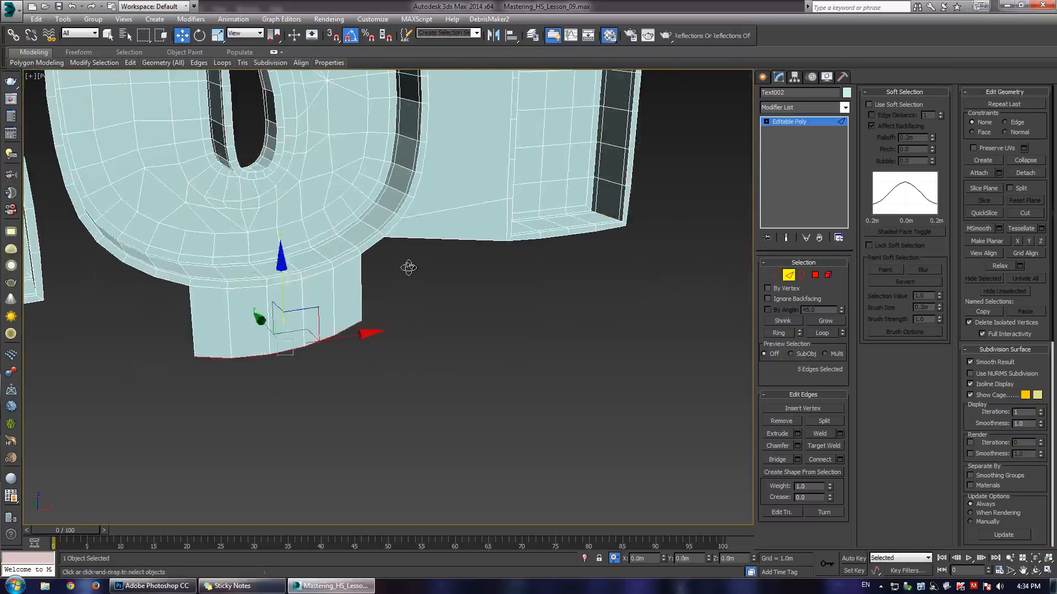
- Extrude the bottom outer edges from the S's curve across the bridge and the T's base downward into a matching strip
{"action": "middle_click_drag", "start_coordinate": [408, 266], "coordinate": [426, 264], "text": "alt"}
{"action": "left_click", "coordinate": [379, 248]}
{"action": "left_click", "coordinate": [428, 243], "text": "ctrl"}
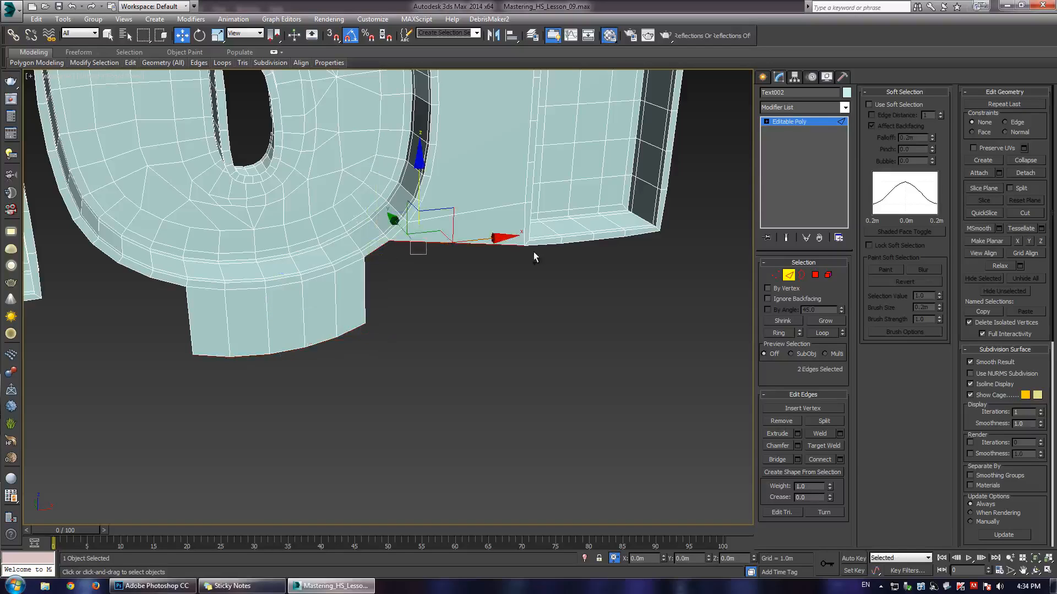
{"action": "left_click", "coordinate": [541, 243], "text": "ctrl"}
{"action": "left_click", "coordinate": [582, 241], "text": "ctrl"}
{"action": "left_click", "coordinate": [607, 237], "text": "ctrl"}
{"action": "left_click", "coordinate": [642, 233], "text": "ctrl"}
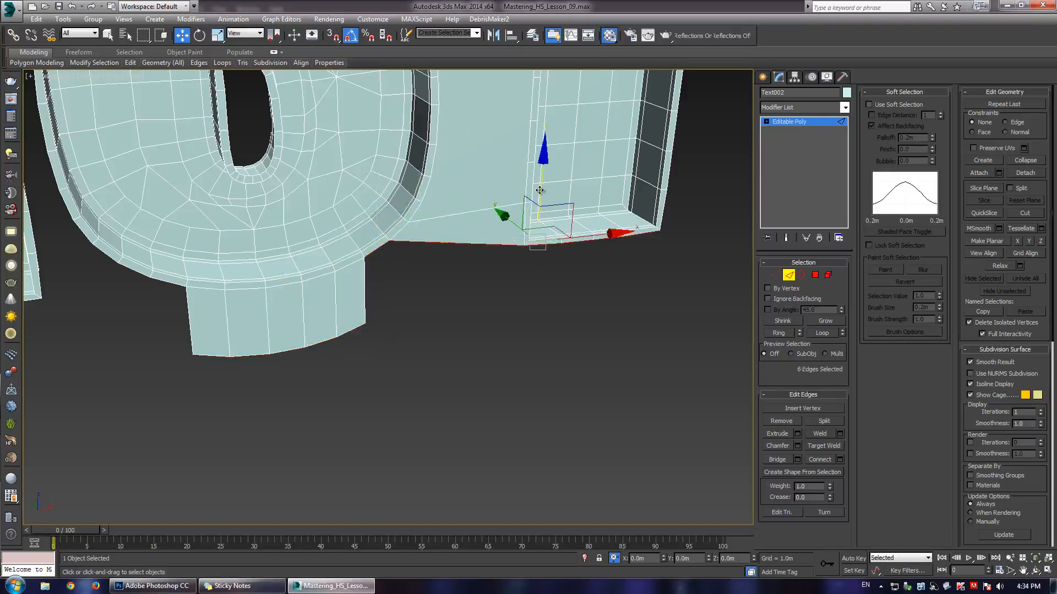
{"action": "left_click_drag", "start_coordinate": [540, 189], "coordinate": [546, 278], "text": "shift"}
- Target weld the adjoining lower vertices of the two extruded strips under the S and the bridge
{"action": "key", "text": "1"}
{"action": "key", "text": "ctrl+shift+w"}
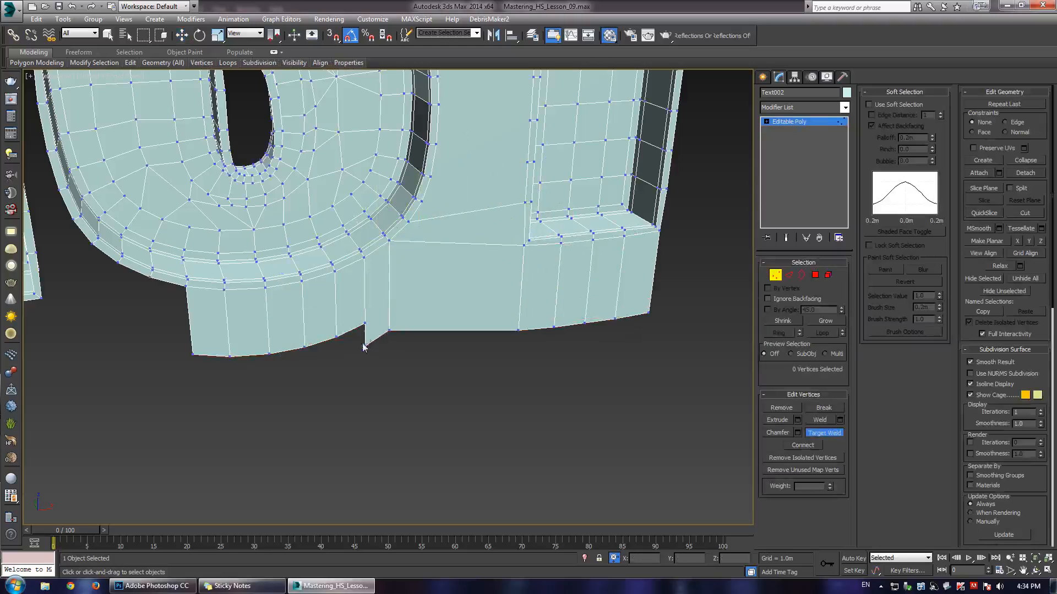
{"action": "left_click", "coordinate": [365, 346]}
{"action": "key", "text": "w"}
- Connect two vertices on the S's lower outer curve to the opposite vertices on the T's stem across the capped face
{"action": "scroll", "coordinate": [380, 324], "scroll_direction": "down", "scroll_amount": 5}
{"action": "mouse_move", "coordinate": [416, 235]}
{"action": "middle_mouse_down", "text": "alt"}
{"action": "mouse_move", "coordinate": [406, 267]}
{"action": "mouse_move", "coordinate": [427, 232]}
{"action": "middle_mouse_up", "text": "alt"}
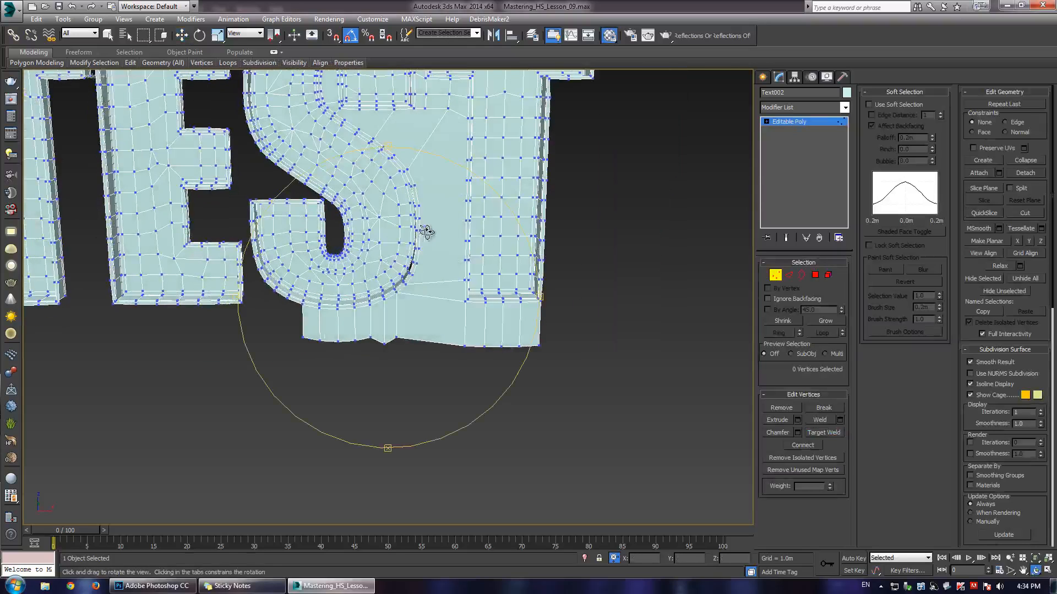
{"action": "scroll", "coordinate": [427, 232], "scroll_direction": "up", "scroll_amount": 5}
{"action": "left_click", "coordinate": [400, 266]}
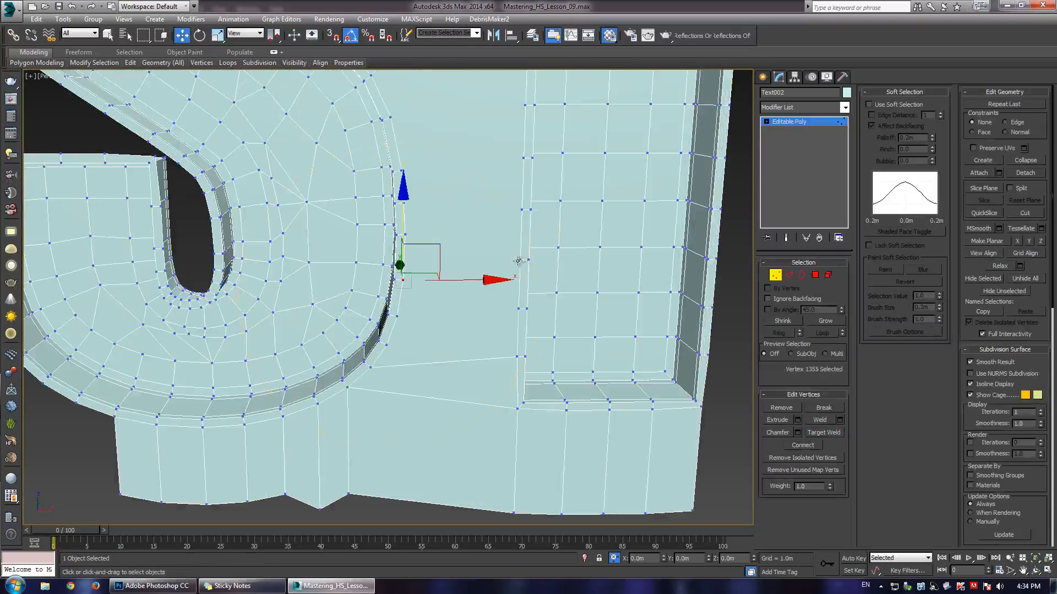
{"action": "left_click", "coordinate": [517, 261], "text": "ctrl"}
{"action": "key", "text": "ctrl+shift+e"}
{"action": "left_click", "coordinate": [516, 310]}
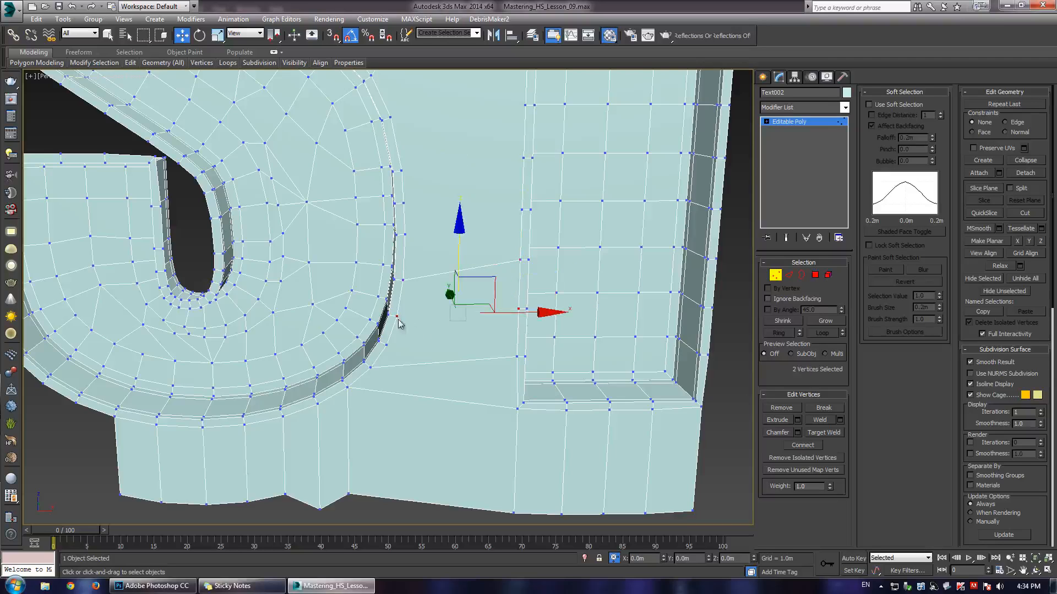
{"action": "scroll", "coordinate": [427, 349], "scroll_direction": "up", "scroll_amount": 3}
- Cut an edge from a vertex on the S's lower curve straight across to the facing vertex on the T's stem
{"action": "key", "text": "alt+c"}
{"action": "left_click", "coordinate": [347, 378]}
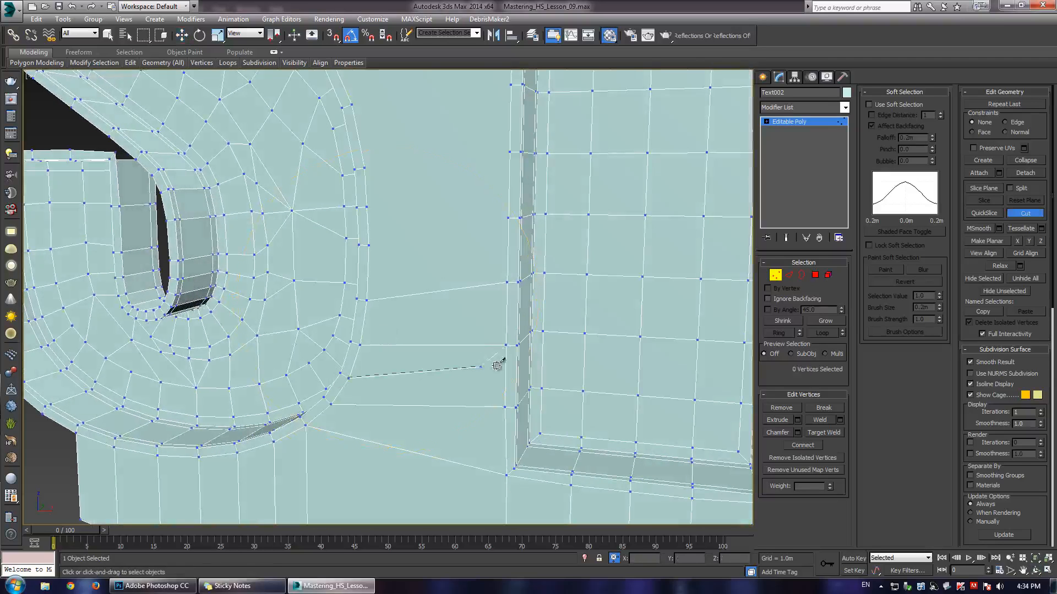
{"action": "left_click", "coordinate": [517, 376]}
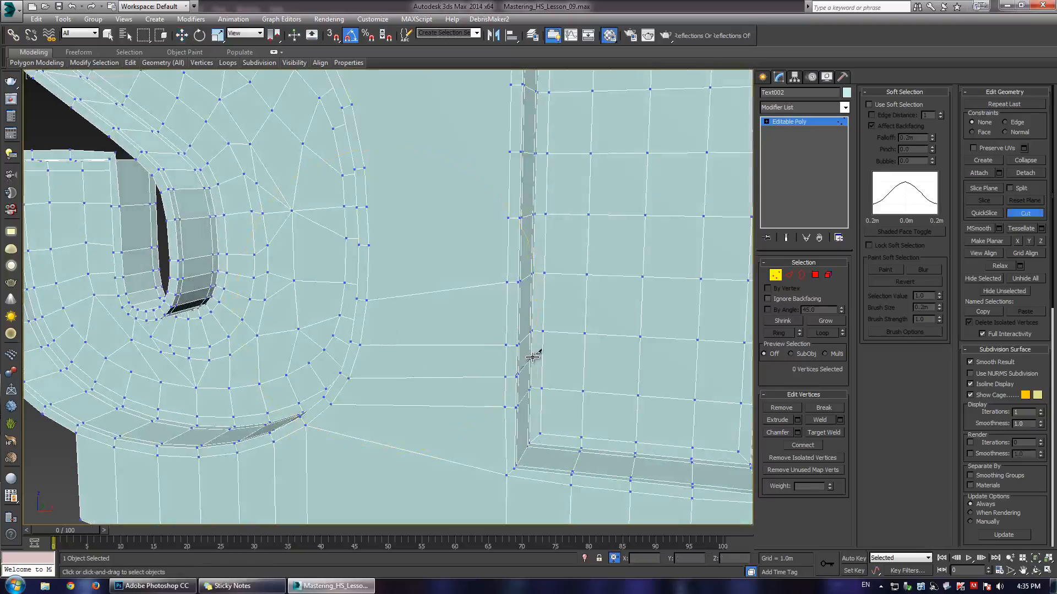
{"action": "key", "text": "w"}
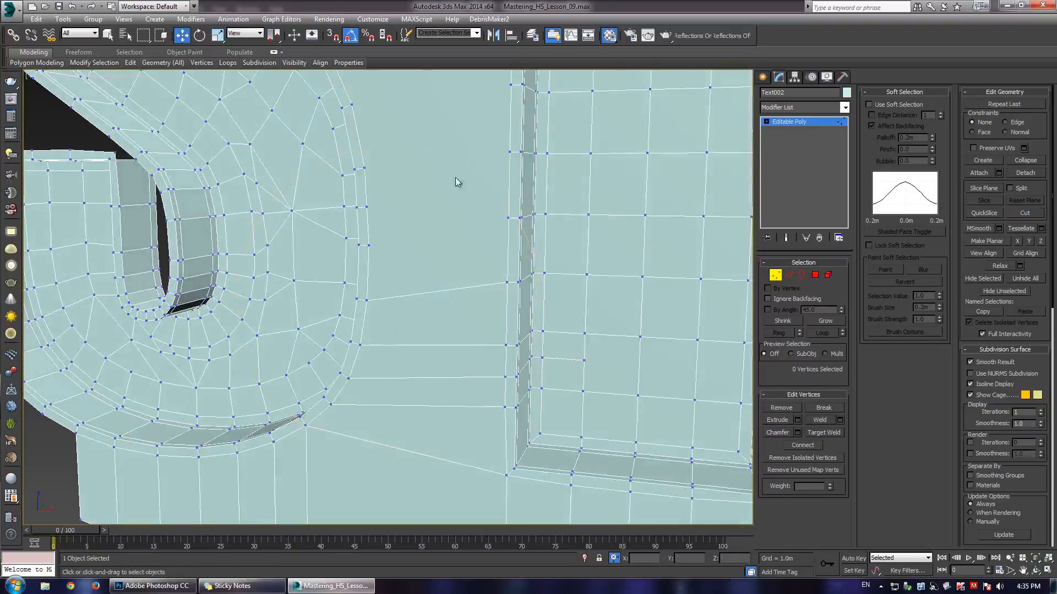
- Cut from the S's inner corner vertex across the large face, through the diagonal edge, to a vertex on the T's stem
{"action": "scroll", "coordinate": [455, 182], "scroll_direction": "down", "scroll_amount": 3}
{"action": "middle_click_drag", "start_coordinate": [372, 269], "coordinate": [389, 292], "text": "alt"}
{"action": "scroll", "coordinate": [389, 292], "scroll_direction": "up", "scroll_amount": 3}
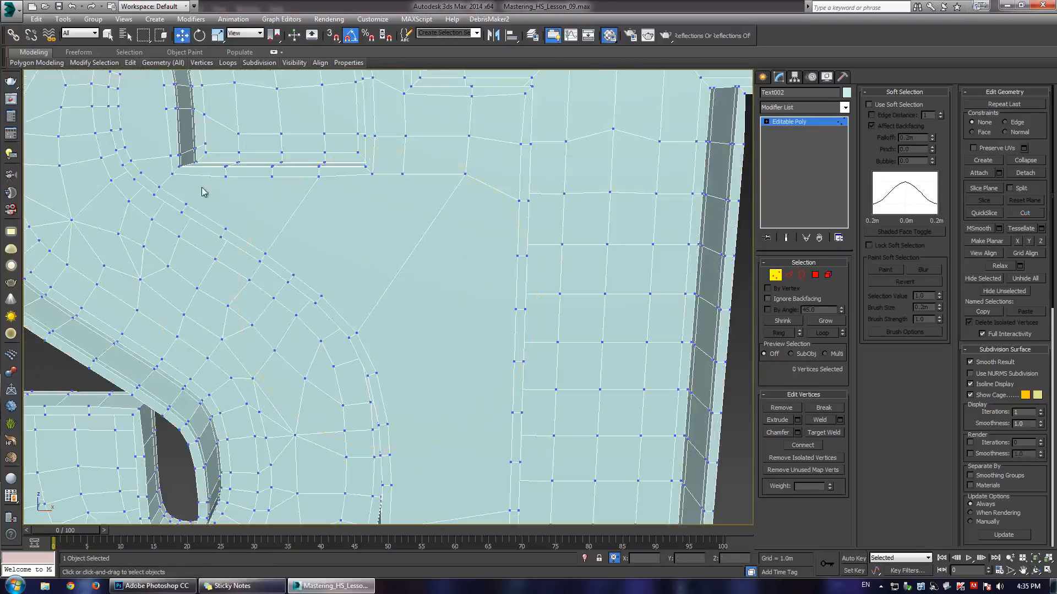
{"action": "key", "text": "alt+c"}
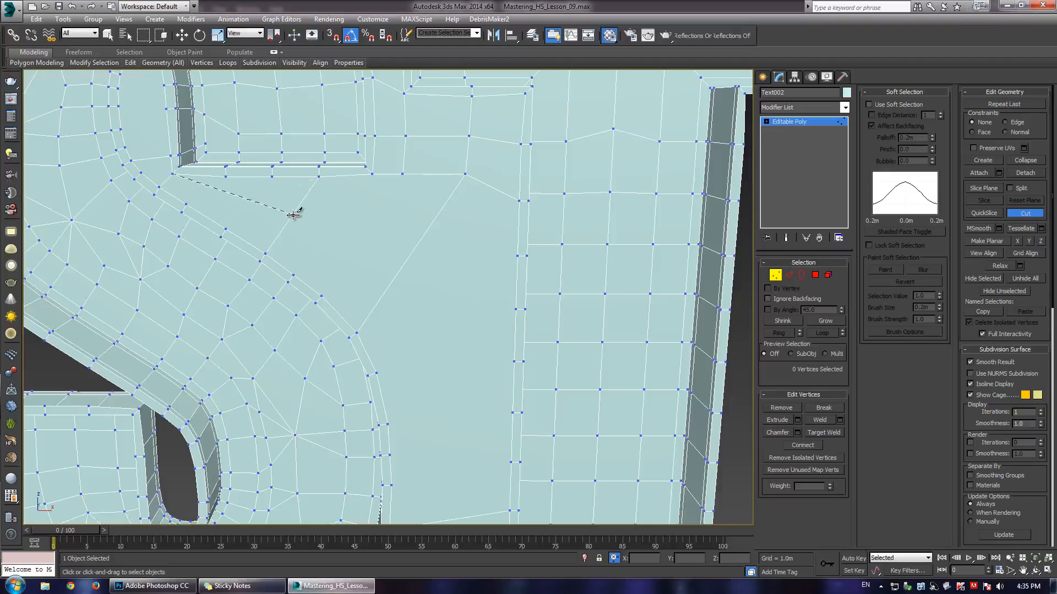
{"action": "left_click", "coordinate": [292, 214]}
{"action": "left_click", "coordinate": [406, 259]}
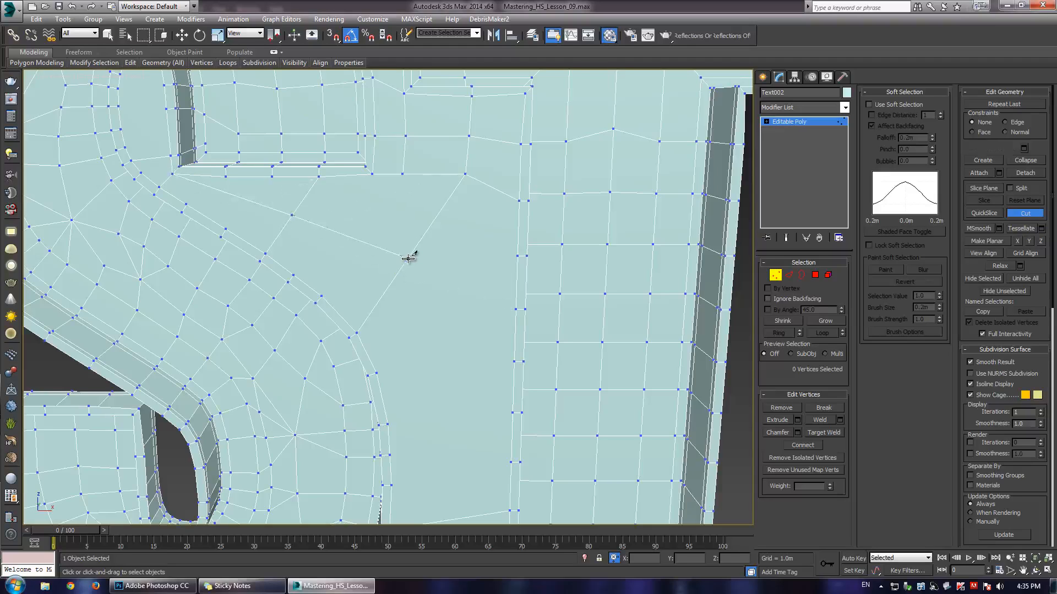
{"action": "left_click", "coordinate": [516, 310]}
- Extend the cut from the diagonal edge's new vertex down to the connecting edges between the S's lower curve and the T's stem
{"action": "scroll", "coordinate": [437, 255], "scroll_direction": "down", "scroll_amount": 5}
{"action": "scroll", "coordinate": [420, 203], "scroll_direction": "up", "scroll_amount": 4}
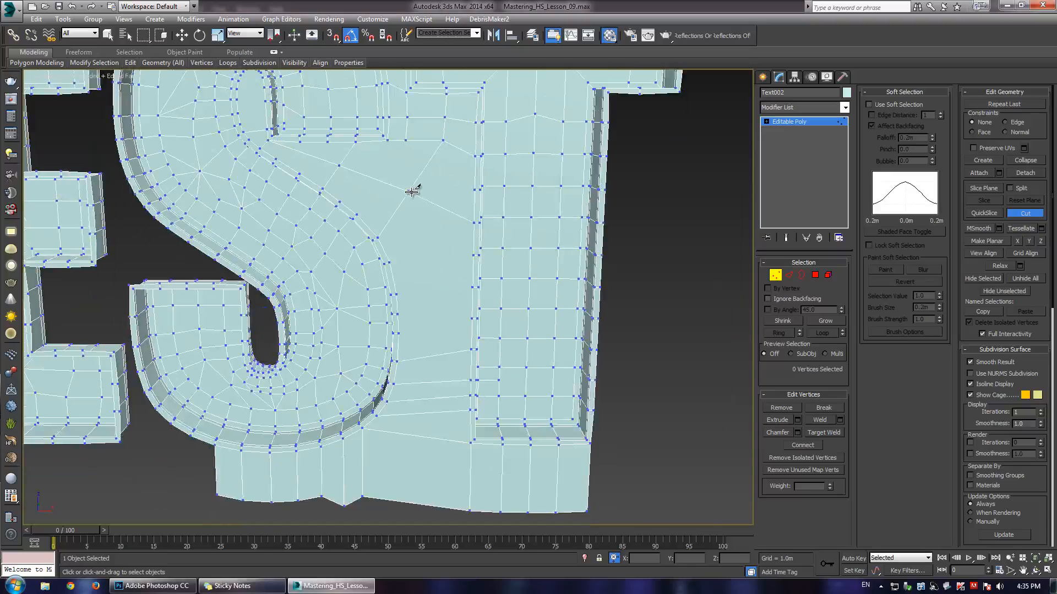
{"action": "left_click", "coordinate": [434, 356]}
{"action": "scroll", "coordinate": [410, 318], "scroll_direction": "down", "scroll_amount": 5}
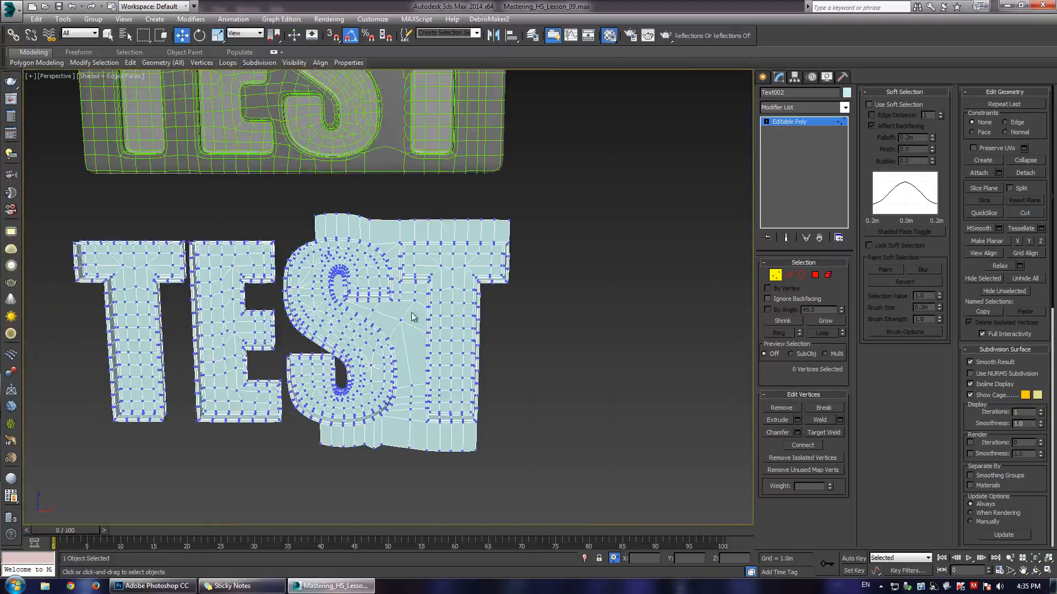
{"action": "middle_click_drag", "start_coordinate": [413, 316], "coordinate": [413, 274], "text": "alt"}
{"action": "scroll", "coordinate": [376, 296], "scroll_direction": "up", "scroll_amount": 4}
{"action": "key", "text": "2"}
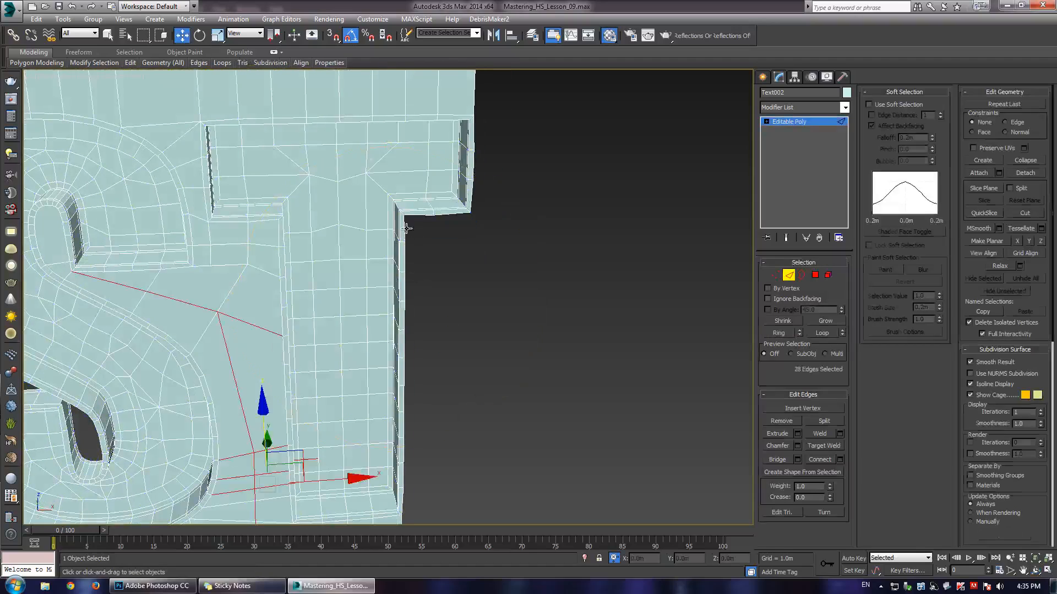
{"action": "double_click", "coordinate": [411, 217]}
{"action": "scroll", "coordinate": [413, 218], "scroll_direction": "down", "scroll_amount": 4}
{"action": "left_click_drag", "start_coordinate": [227, 129], "coordinate": [408, 418]}
{"action": "scroll", "coordinate": [392, 183], "scroll_direction": "up", "scroll_amount": 4}
{"action": "left_click_drag", "start_coordinate": [265, 110], "coordinate": [566, 268], "text": "alt"}
{"action": "scroll", "coordinate": [494, 239], "scroll_direction": "down", "scroll_amount": 2}
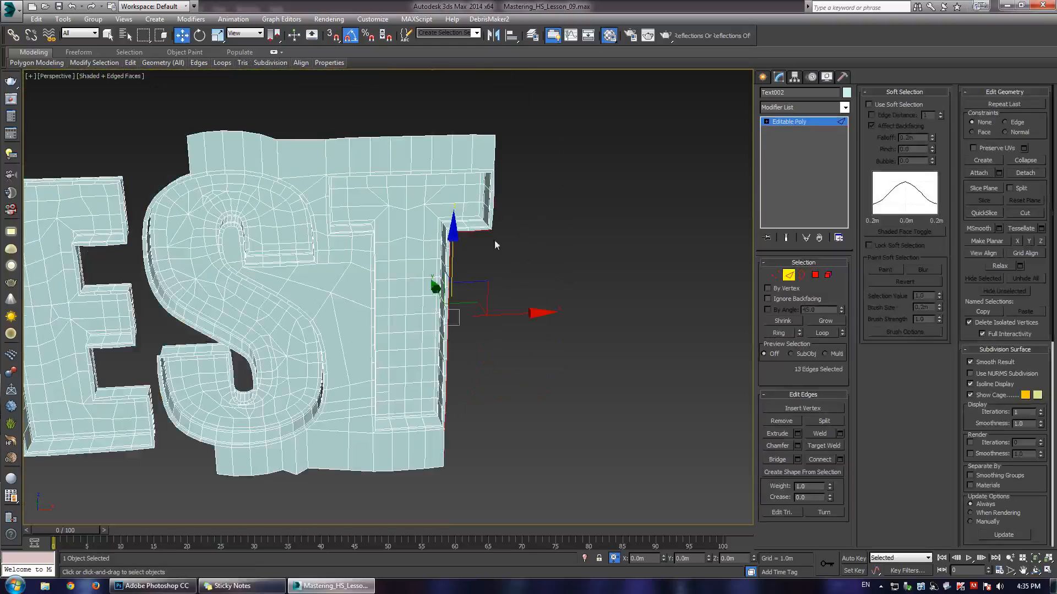
{"action": "left_click", "coordinate": [520, 227]}
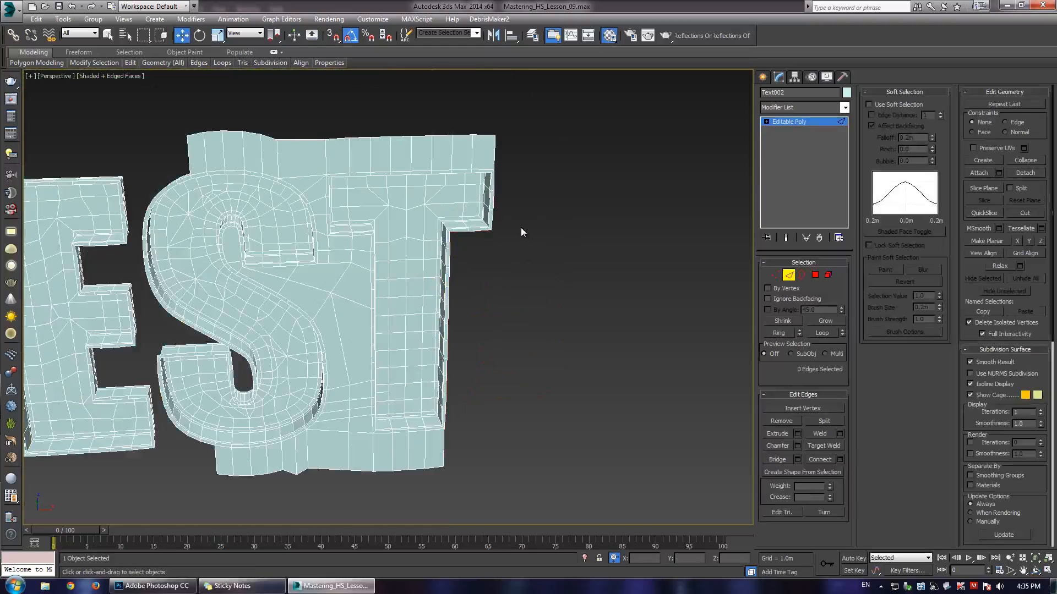
- Extrude the outer edges along the right side of the T's stem, including the lower strip's side edges, outward to the right
{"action": "left_click", "coordinate": [449, 257]}
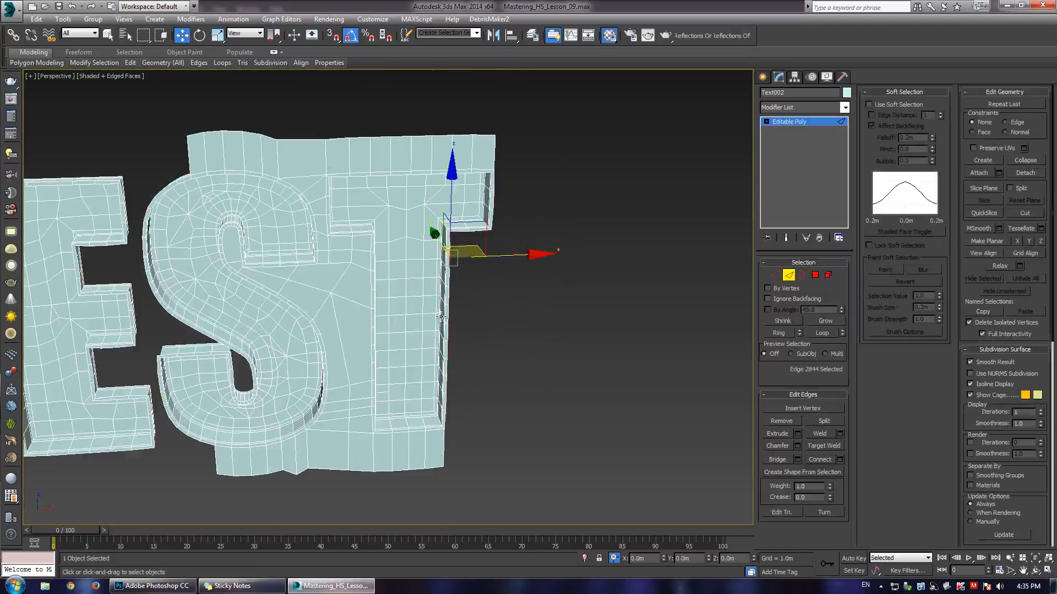
{"action": "key", "text": "alt+l"}
{"action": "middle_click_drag", "start_coordinate": [386, 240], "coordinate": [390, 243]}
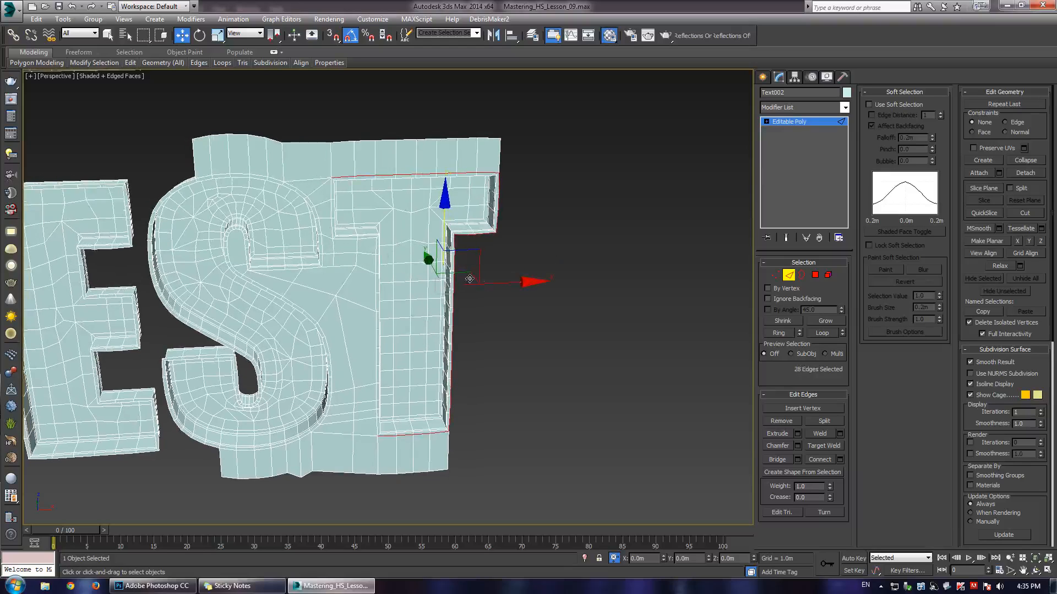
{"action": "left_click_drag", "start_coordinate": [350, 179], "coordinate": [476, 239], "text": "ctrl"}
{"action": "key", "text": "ctrl+z"}
{"action": "scroll", "coordinate": [472, 308], "scroll_direction": "up", "scroll_amount": 3}
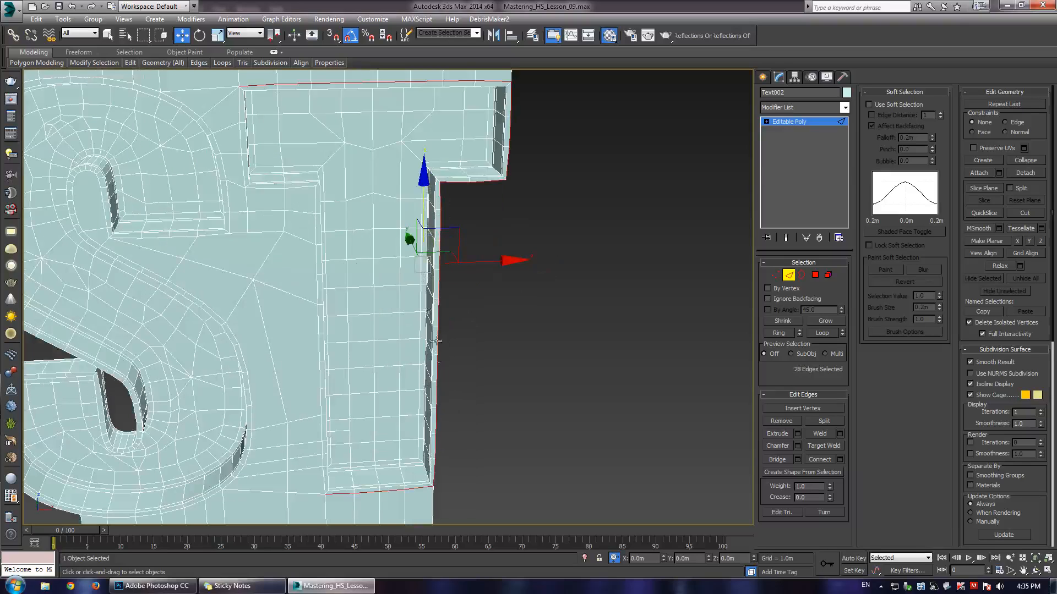
{"action": "scroll", "coordinate": [440, 220], "scroll_direction": "down", "scroll_amount": 3}
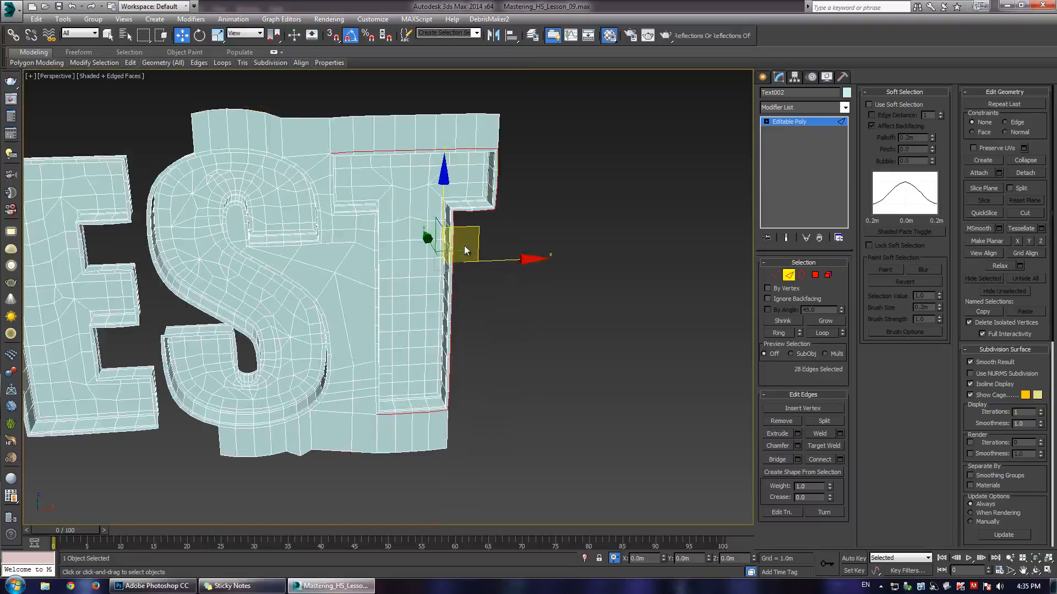
{"action": "scroll", "coordinate": [440, 225], "scroll_direction": "up", "scroll_amount": 3}
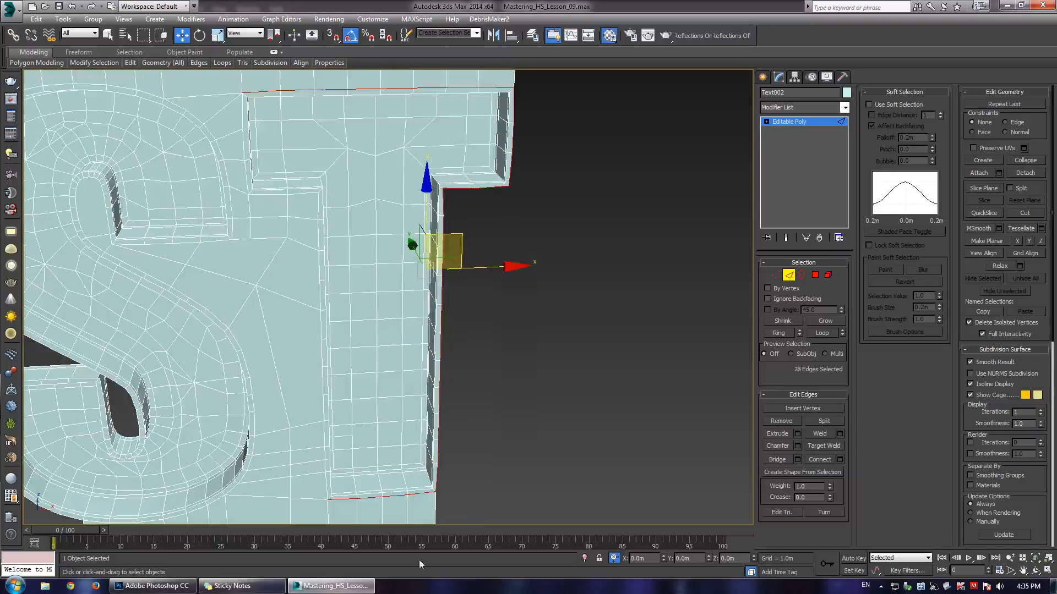
{"action": "scroll", "coordinate": [431, 297], "scroll_direction": "down", "scroll_amount": 3}
{"action": "left_click_drag", "start_coordinate": [550, 225], "coordinate": [568, 229], "text": "alt"}
{"action": "left_click_drag", "start_coordinate": [459, 507], "coordinate": [460, 507], "text": "alt"}
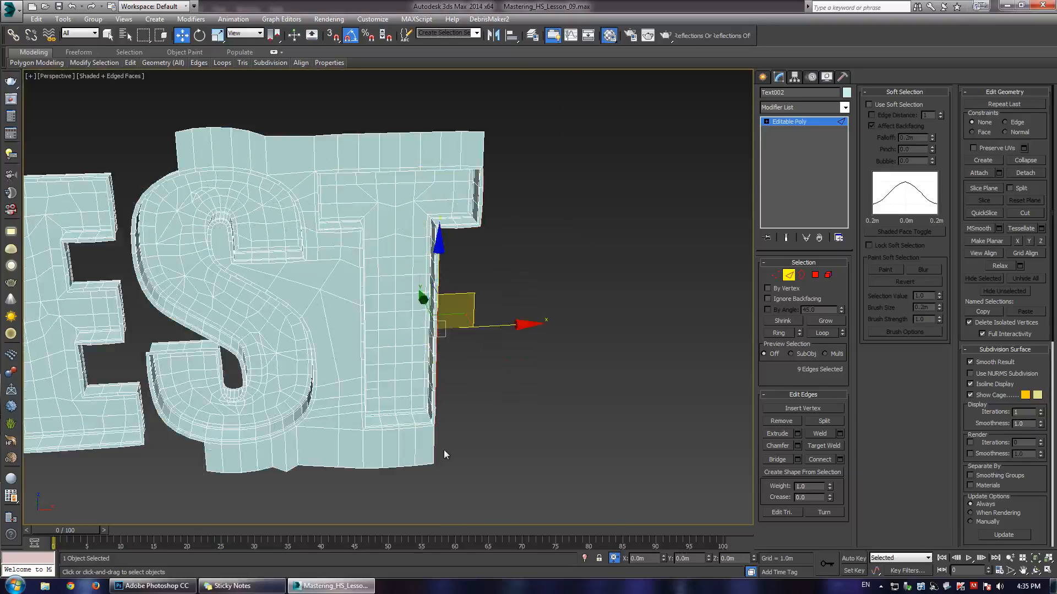
{"action": "scroll", "coordinate": [444, 450], "scroll_direction": "up", "scroll_amount": 4}
{"action": "left_click", "coordinate": [455, 301], "text": "ctrl"}
{"action": "left_click", "coordinate": [452, 338], "text": "ctrl"}
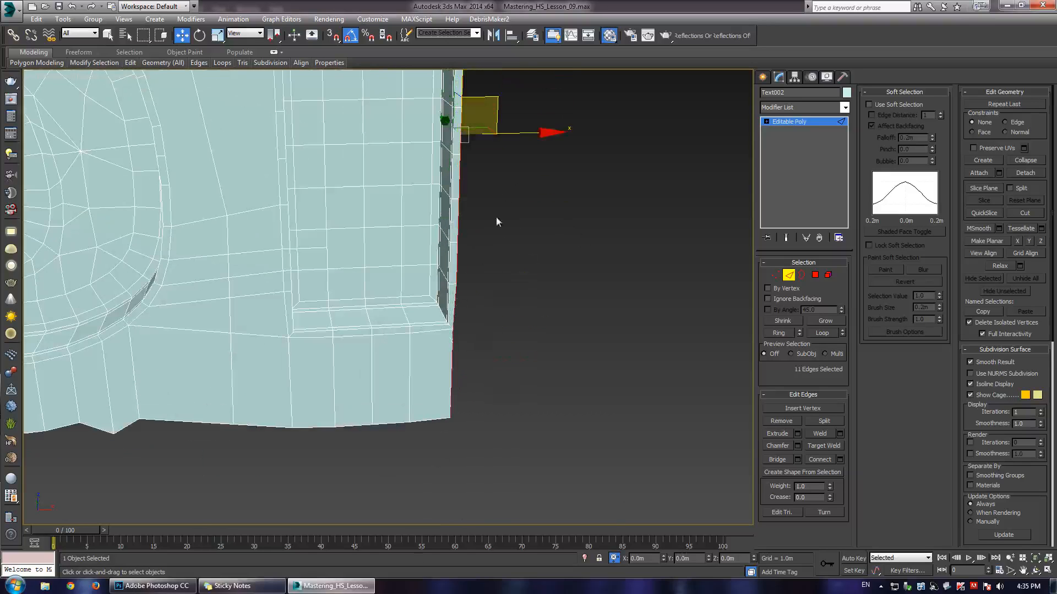
{"action": "scroll", "coordinate": [495, 247], "scroll_direction": "down", "scroll_amount": 4}
{"action": "left_click", "coordinate": [482, 177], "text": "ctrl"}
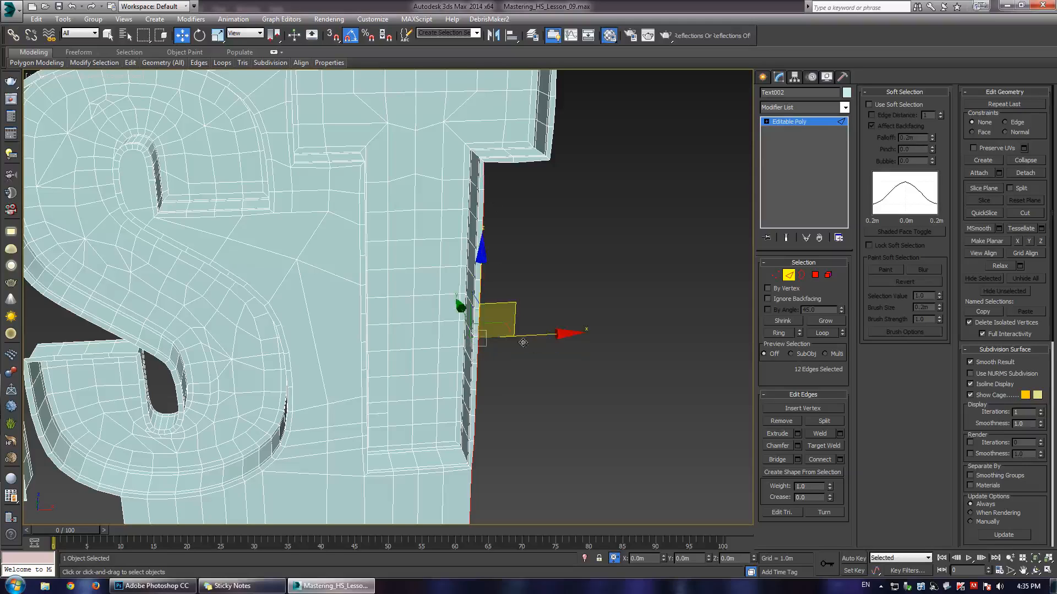
{"action": "left_click_drag", "start_coordinate": [522, 342], "coordinate": [601, 338]}
- Target weld the top outer vertex of the new side strip to the lower corner vertex of the T's right arm
{"action": "scroll", "coordinate": [547, 162], "scroll_direction": "up", "scroll_amount": 4}
{"action": "middle_click_drag", "start_coordinate": [547, 162], "coordinate": [499, 258]}
{"action": "key", "text": "1"}
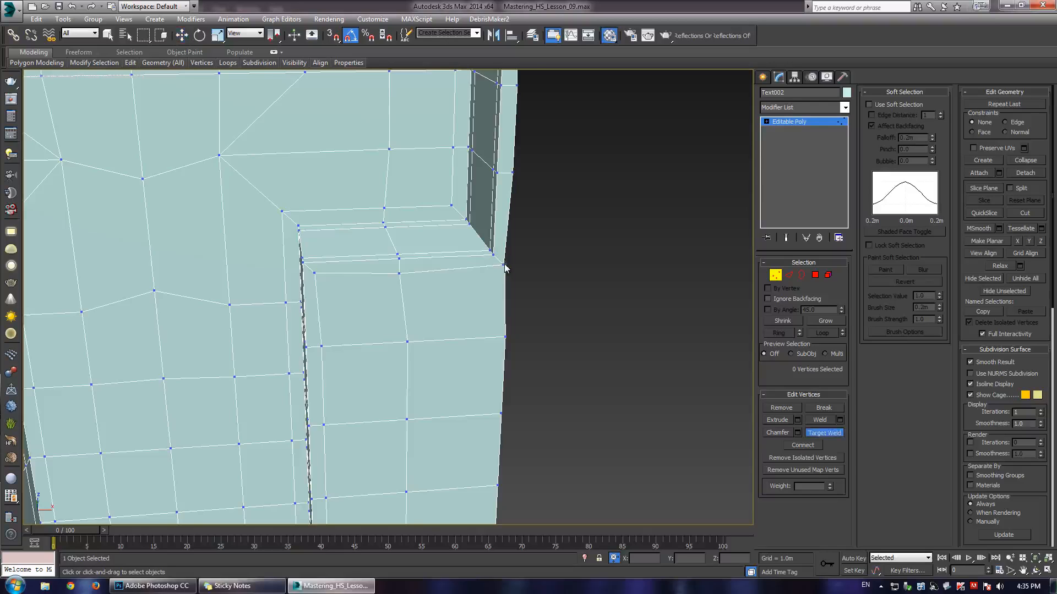
{"action": "scroll", "coordinate": [504, 266], "scroll_direction": "up", "scroll_amount": 5}
{"action": "left_click", "coordinate": [520, 264]}
{"action": "left_click", "coordinate": [525, 265]}
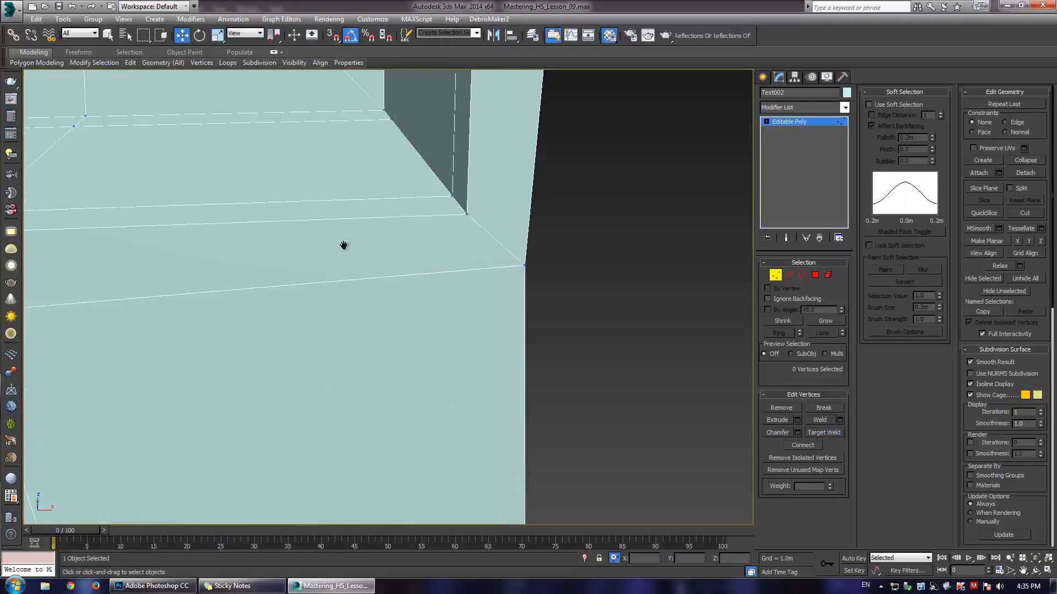
- Examine the welded side strip and the surfaces around the S and T for mesh problems
{"action": "scroll", "coordinate": [370, 252], "scroll_direction": "down", "scroll_amount": 5}
{"action": "middle_click_drag", "start_coordinate": [344, 246], "coordinate": [382, 227]}
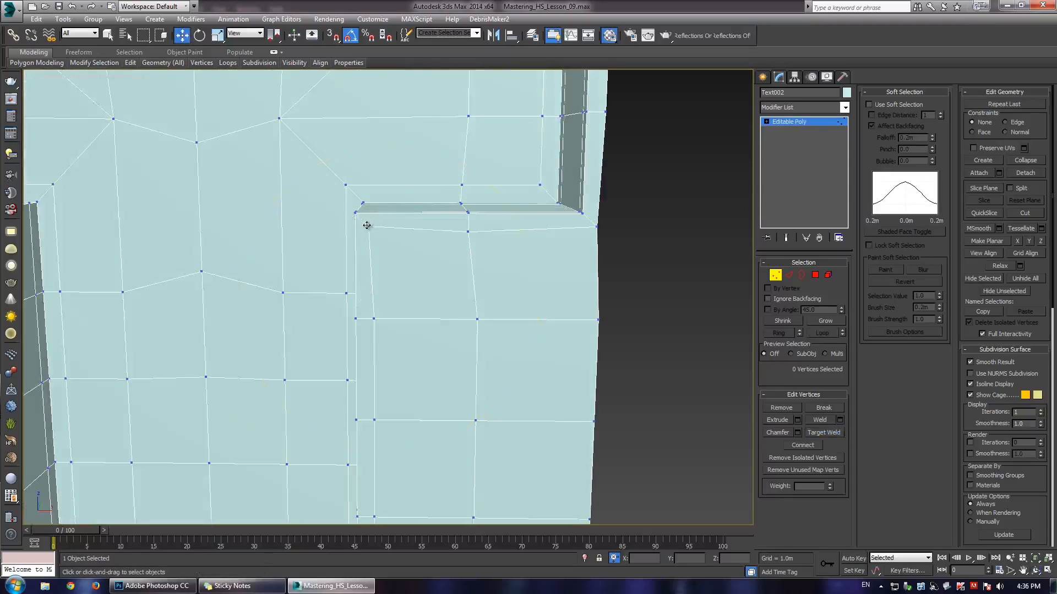
{"action": "left_click", "coordinate": [367, 225]}
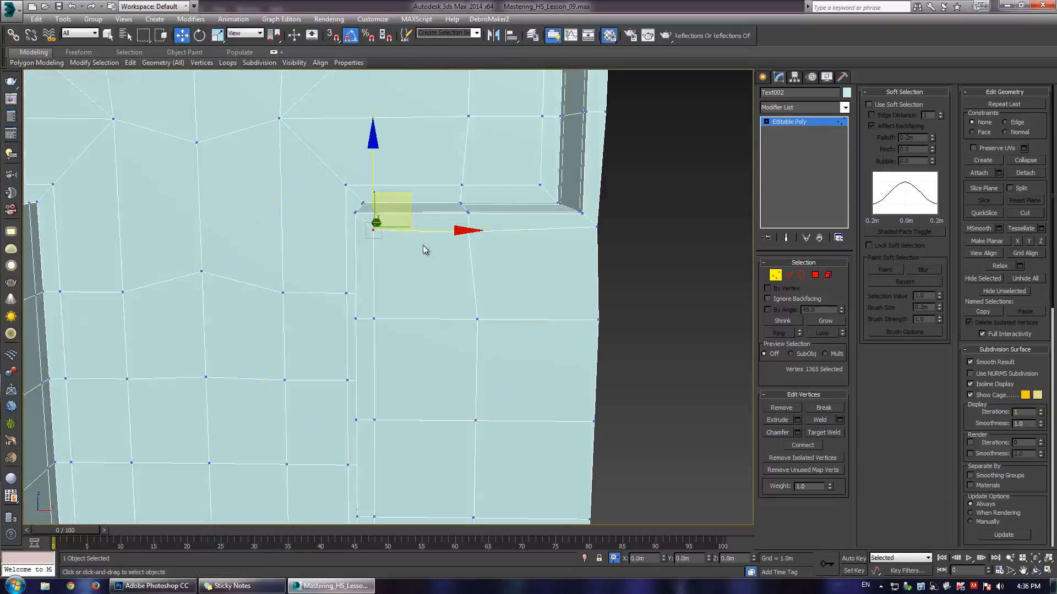
{"action": "scroll", "coordinate": [438, 255], "scroll_direction": "down", "scroll_amount": 3}
{"action": "middle_click_drag", "start_coordinate": [438, 256], "coordinate": [482, 236]}
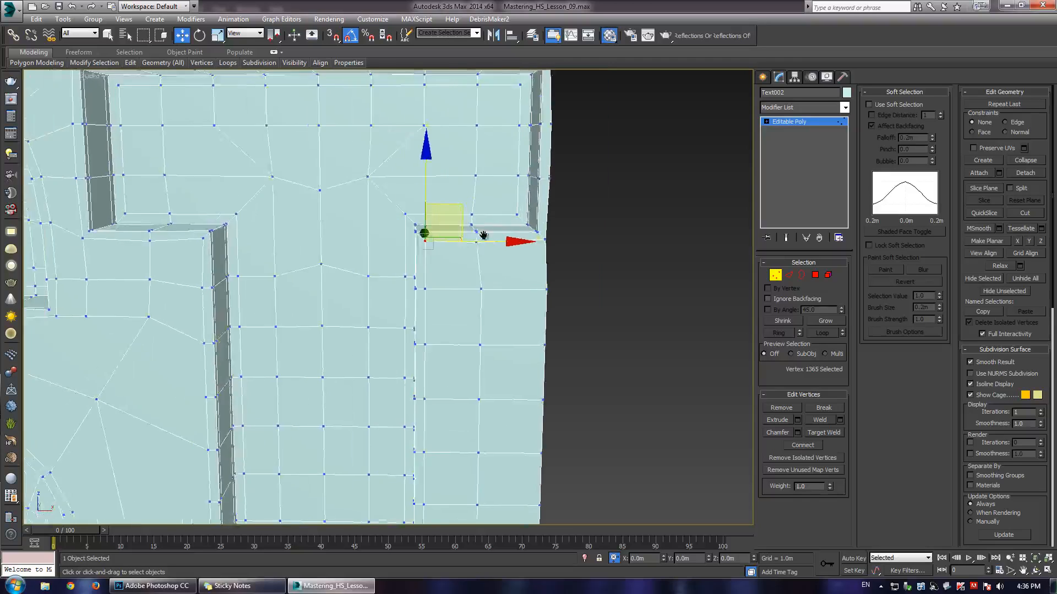
{"action": "scroll", "coordinate": [484, 226], "scroll_direction": "down", "scroll_amount": 5}
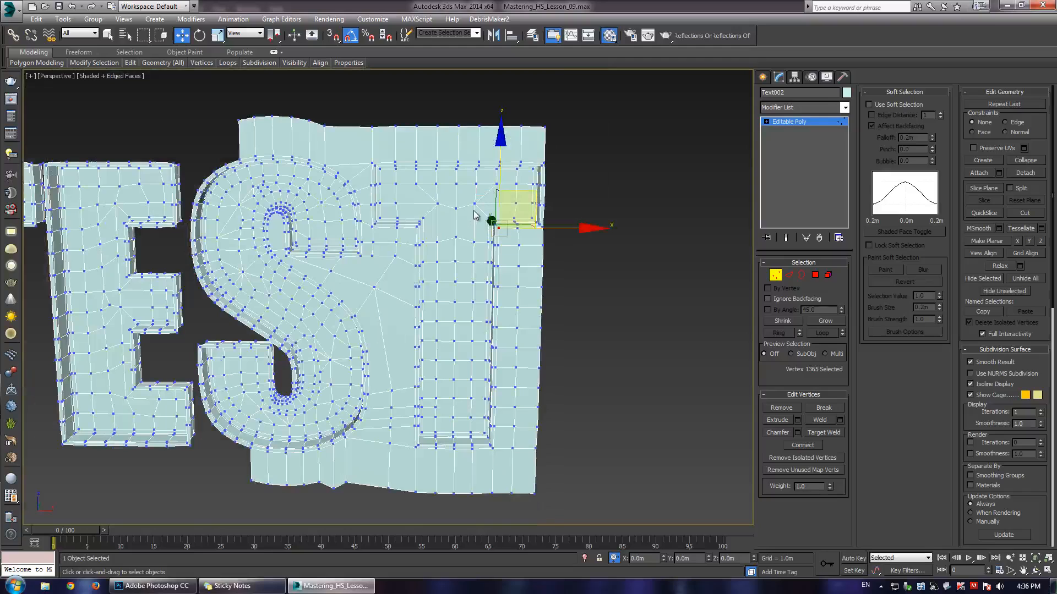
{"action": "scroll", "coordinate": [471, 225], "scroll_direction": "up", "scroll_amount": 4}
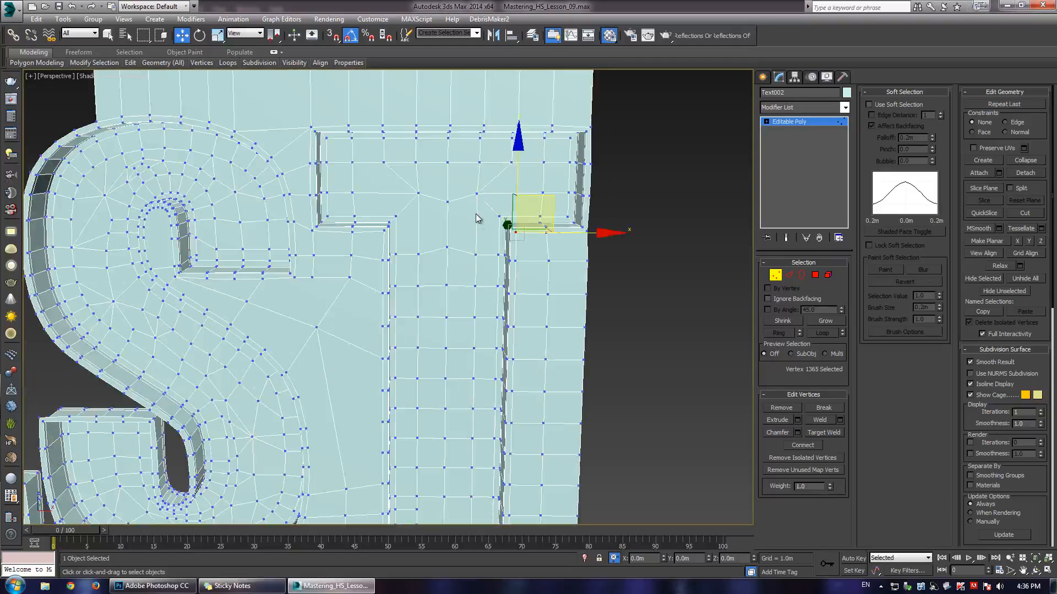
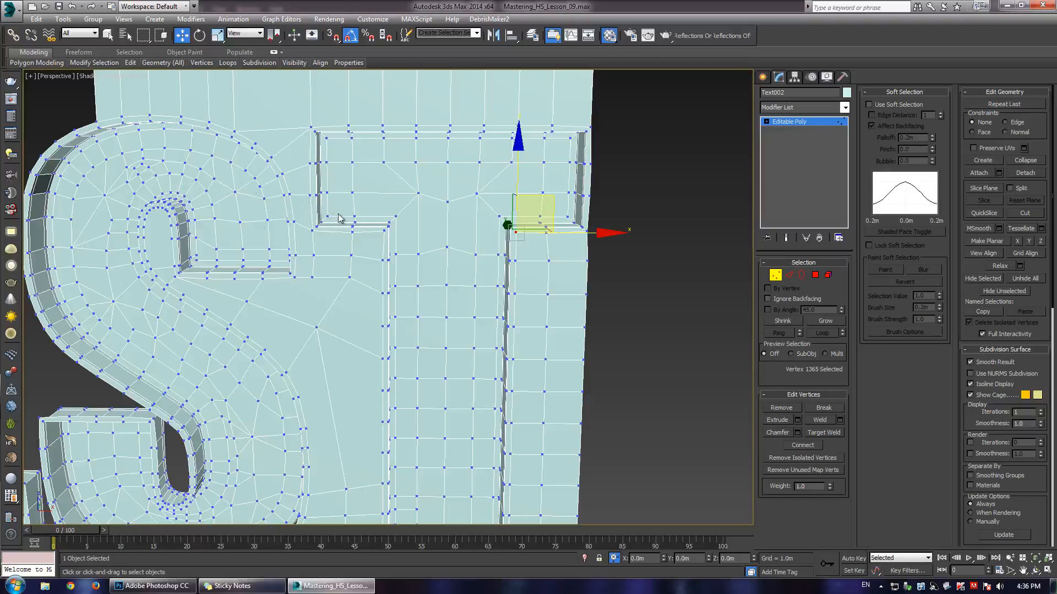
{"action": "scroll", "coordinate": [340, 232], "scroll_direction": "up", "scroll_amount": 5}
{"action": "scroll", "coordinate": [283, 243], "scroll_direction": "down", "scroll_amount": 3}
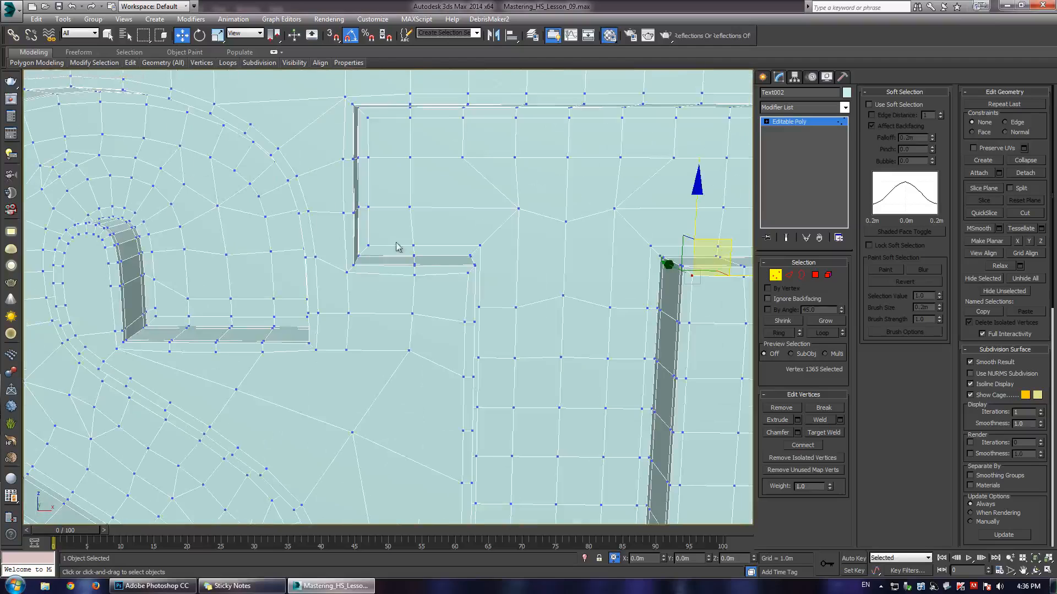
{"action": "scroll", "coordinate": [536, 218], "scroll_direction": "down", "scroll_amount": 6}
- Add a TurboSmooth modifier to the text mesh and set its iterations to 2, viewing it without edges
{"action": "left_click", "coordinate": [793, 121]}
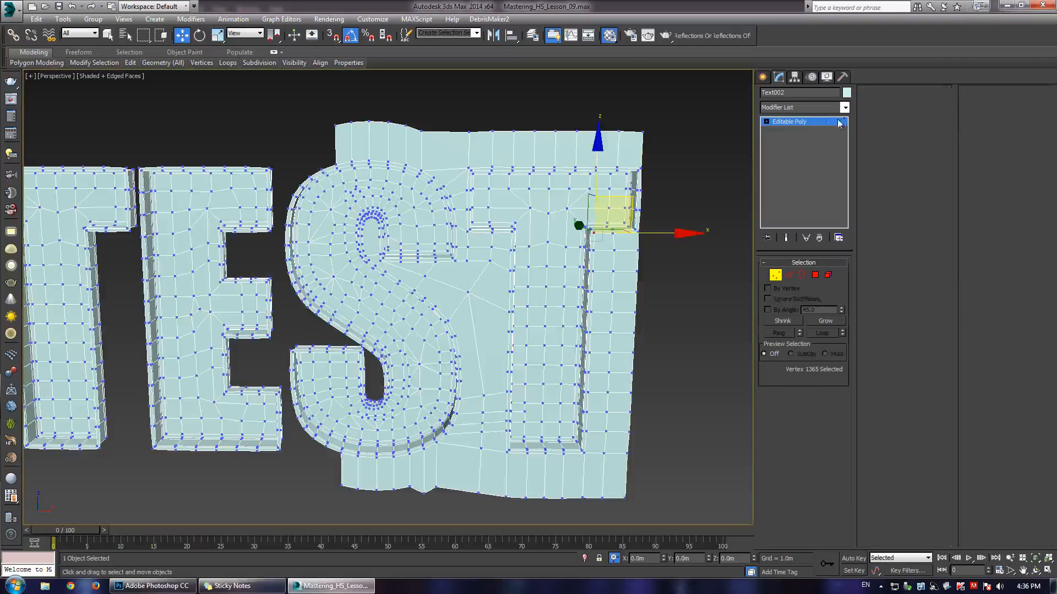
{"action": "left_click", "coordinate": [844, 108]}
{"action": "left_click", "coordinate": [790, 401]}
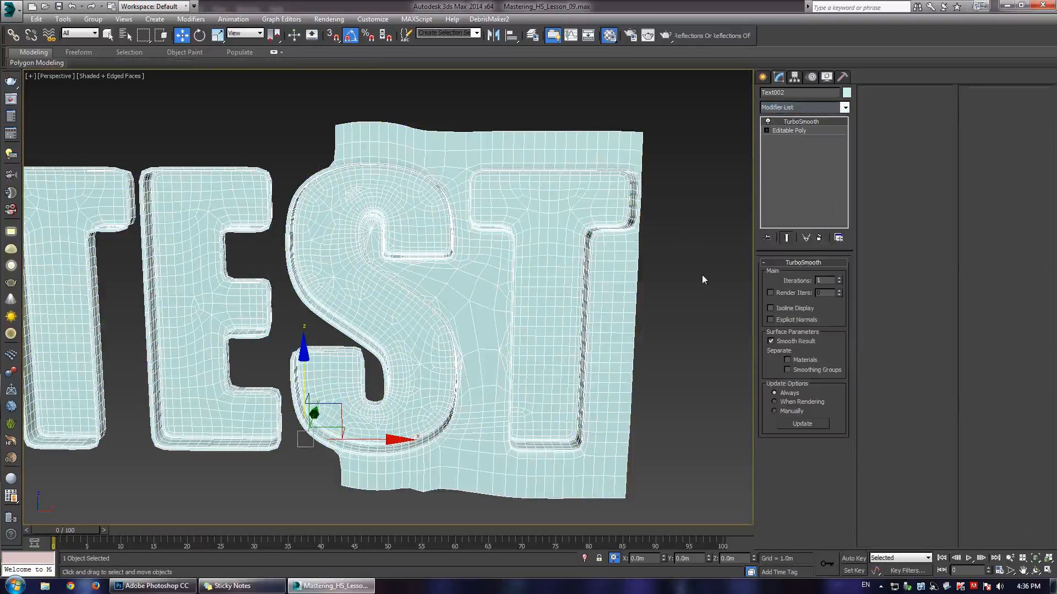
{"action": "key", "text": "F4"}
{"action": "middle_click_drag", "start_coordinate": [528, 276], "coordinate": [408, 255], "text": "alt"}
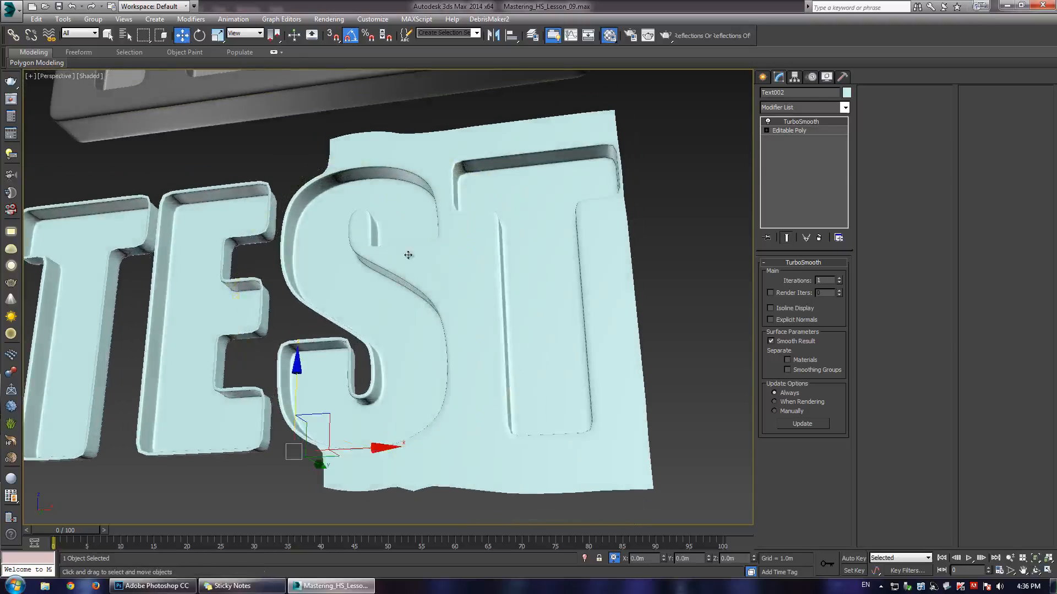
{"action": "left_click", "coordinate": [840, 280]}
- Inspect the smoothed surfaces of the E, S and T with the edge display switched on and off
{"action": "scroll", "coordinate": [318, 135], "scroll_direction": "up", "scroll_amount": 10}
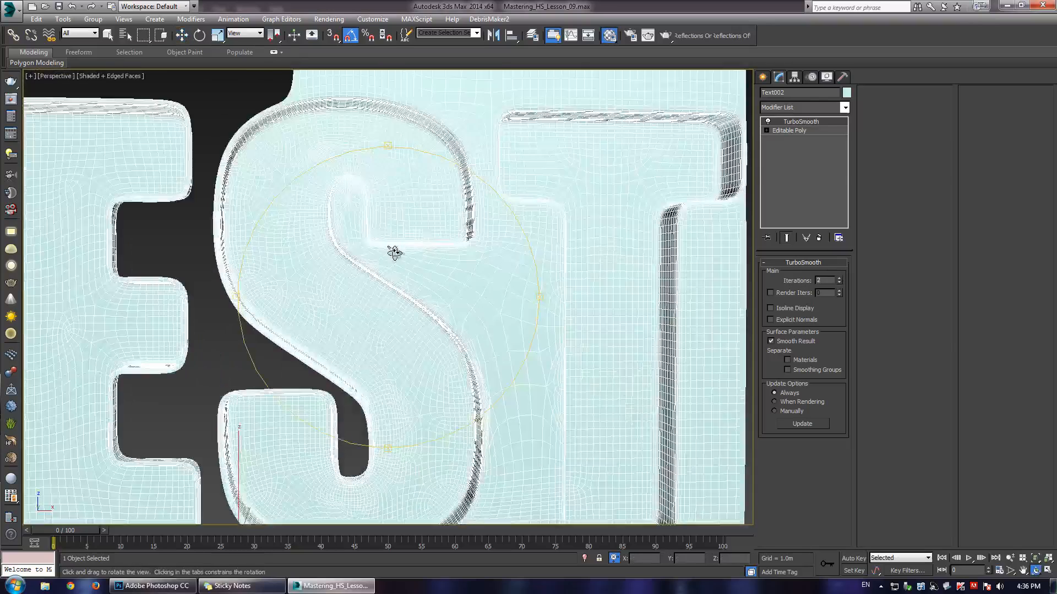
{"action": "scroll", "coordinate": [318, 135], "scroll_direction": "up", "scroll_amount": 5}
{"action": "scroll", "coordinate": [358, 270], "scroll_direction": "down", "scroll_amount": 8}
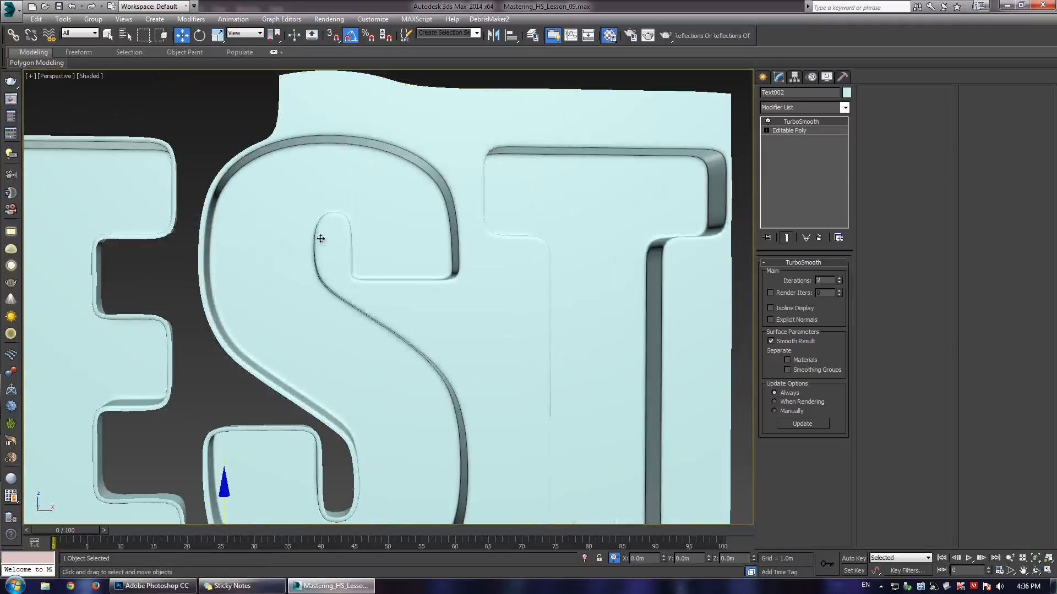
{"action": "key", "text": "F4"}
{"action": "scroll", "coordinate": [323, 252], "scroll_direction": "up", "scroll_amount": 3}
{"action": "scroll", "coordinate": [337, 235], "scroll_direction": "down", "scroll_amount": 3}
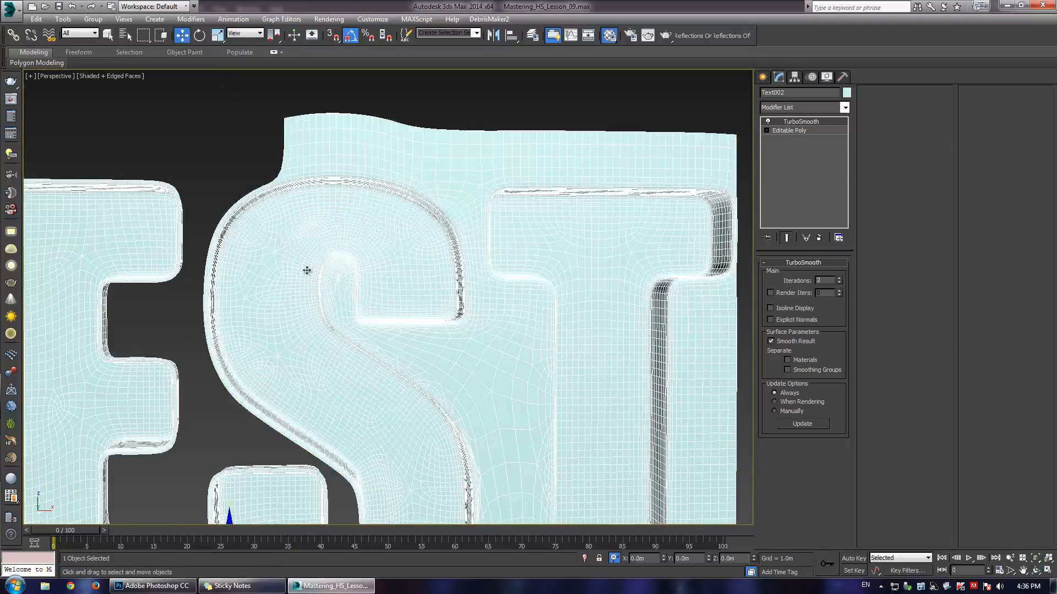
{"action": "key", "text": "F4"}
{"action": "scroll", "coordinate": [328, 271], "scroll_direction": "down", "scroll_amount": 4}
{"action": "middle_click_drag", "start_coordinate": [328, 271], "coordinate": [438, 273], "text": "alt"}
{"action": "key", "text": "F4"}
{"action": "scroll", "coordinate": [409, 279], "scroll_direction": "up", "scroll_amount": 4}
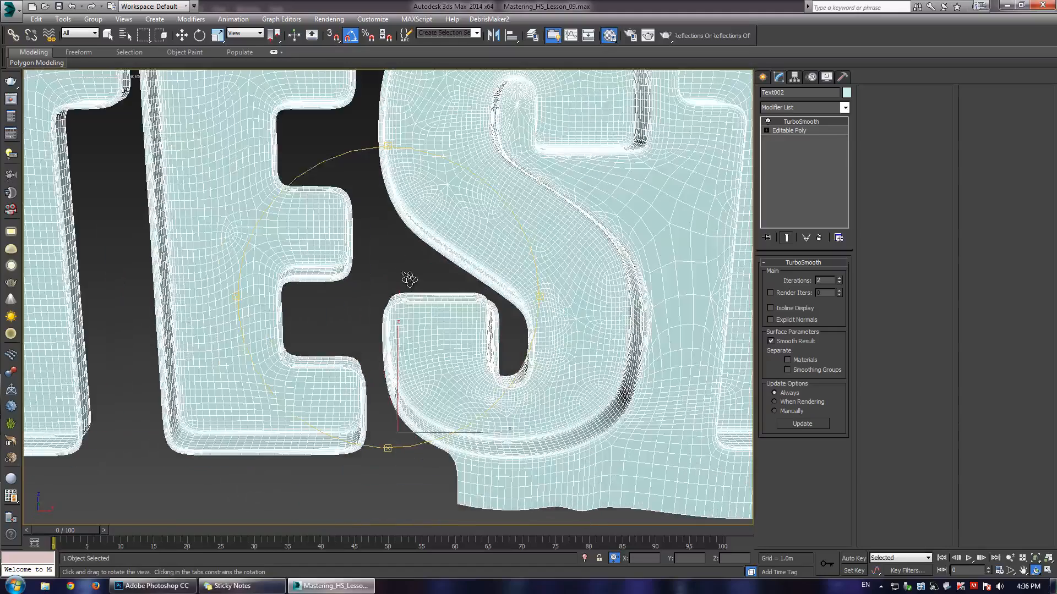
- Bridge the edge at the E's lower right corner to the facing edge on the S's lower curve
{"action": "key", "text": "w"}
{"action": "left_click", "coordinate": [766, 130]}
{"action": "left_click", "coordinate": [784, 148]}
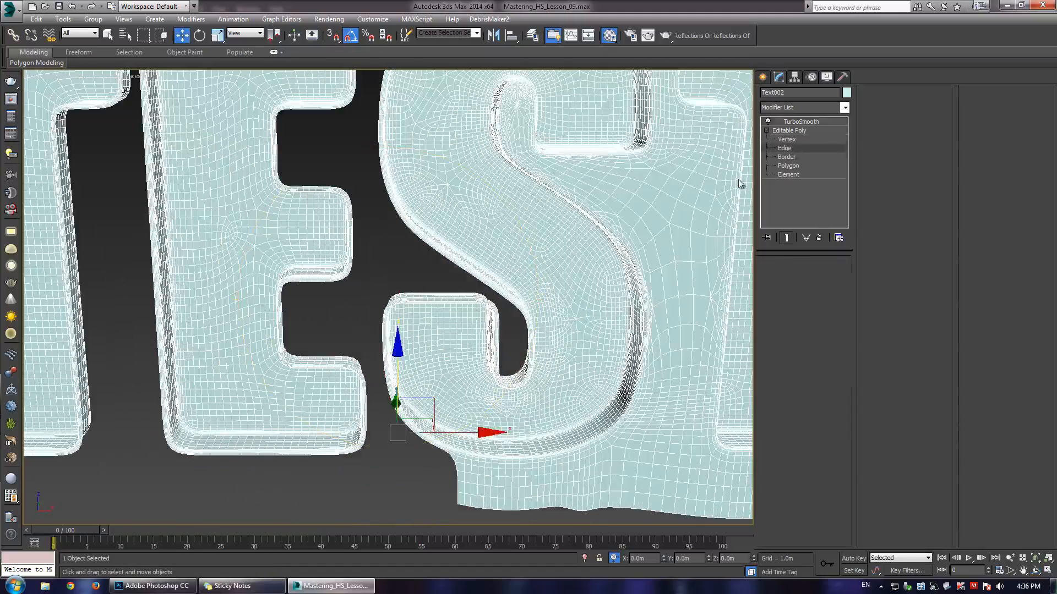
{"action": "scroll", "coordinate": [397, 358], "scroll_direction": "up", "scroll_amount": 5}
{"action": "key", "text": "grave"}
{"action": "left_click", "coordinate": [381, 373]}
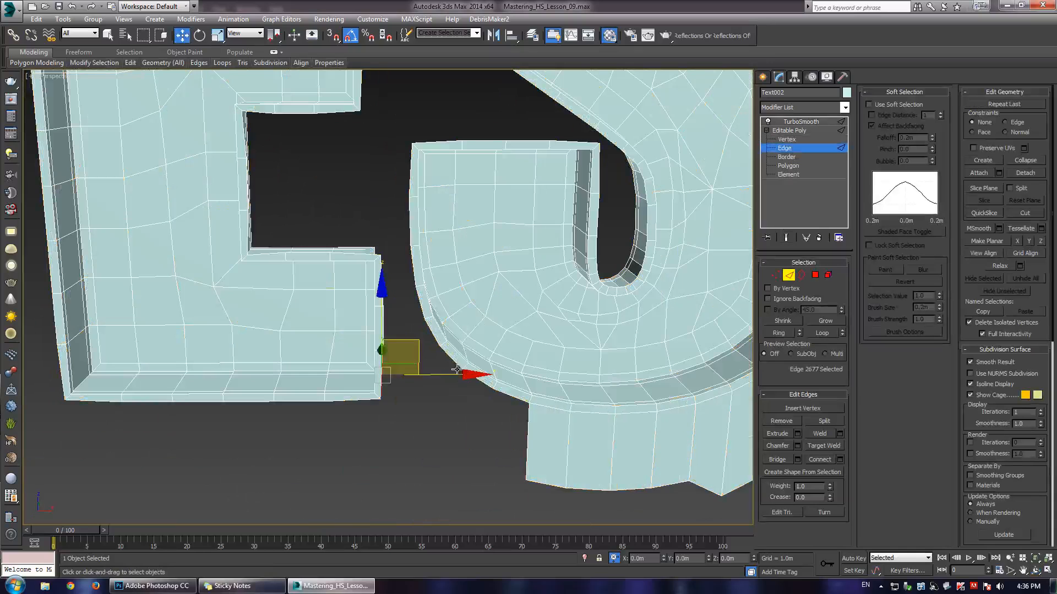
{"action": "left_click", "coordinate": [454, 363], "text": "ctrl"}
{"action": "left_click", "coordinate": [774, 460]}
- Bridge the edge at the E's upper right corner to the facing edge on the S's upper curve
{"action": "middle_click_drag", "start_coordinate": [422, 272], "coordinate": [411, 351], "text": "alt"}
{"action": "scroll", "coordinate": [411, 350], "scroll_direction": "down", "scroll_amount": 6}
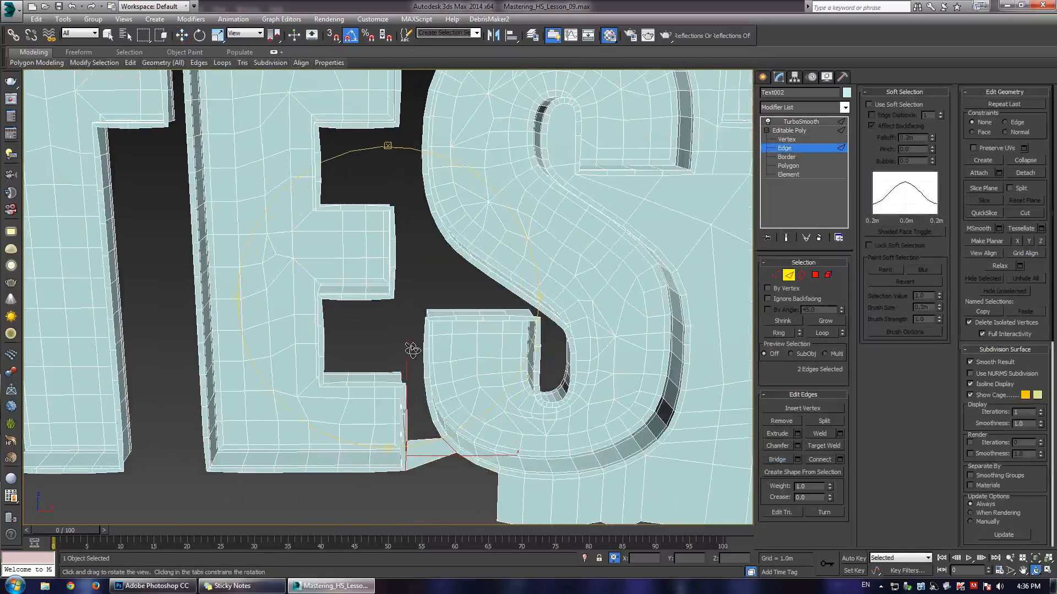
{"action": "scroll", "coordinate": [391, 221], "scroll_direction": "up", "scroll_amount": 6}
{"action": "left_click", "coordinate": [381, 214]}
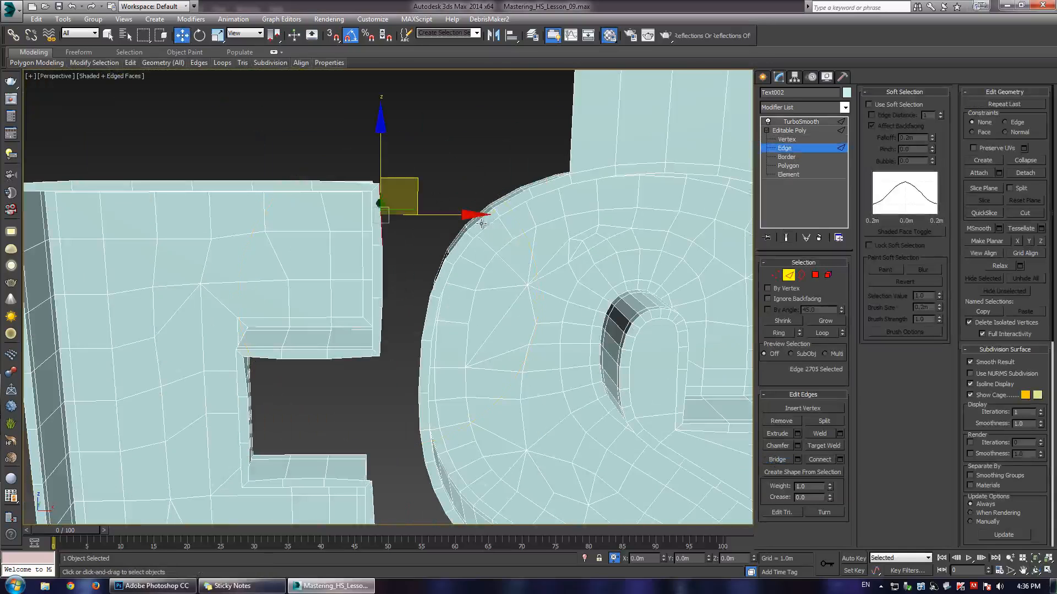
{"action": "left_click", "coordinate": [777, 459]}
{"action": "scroll", "coordinate": [436, 243], "scroll_direction": "down", "scroll_amount": 6}
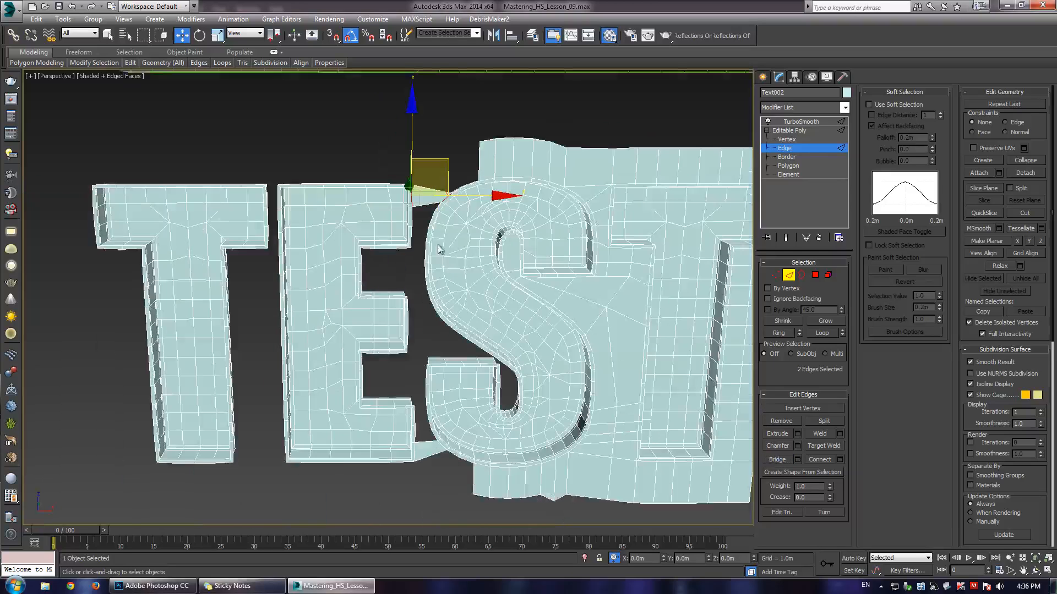
- Cap the open border enclosed between the E and the S
{"action": "key", "text": "3"}
{"action": "left_click", "coordinate": [389, 195]}
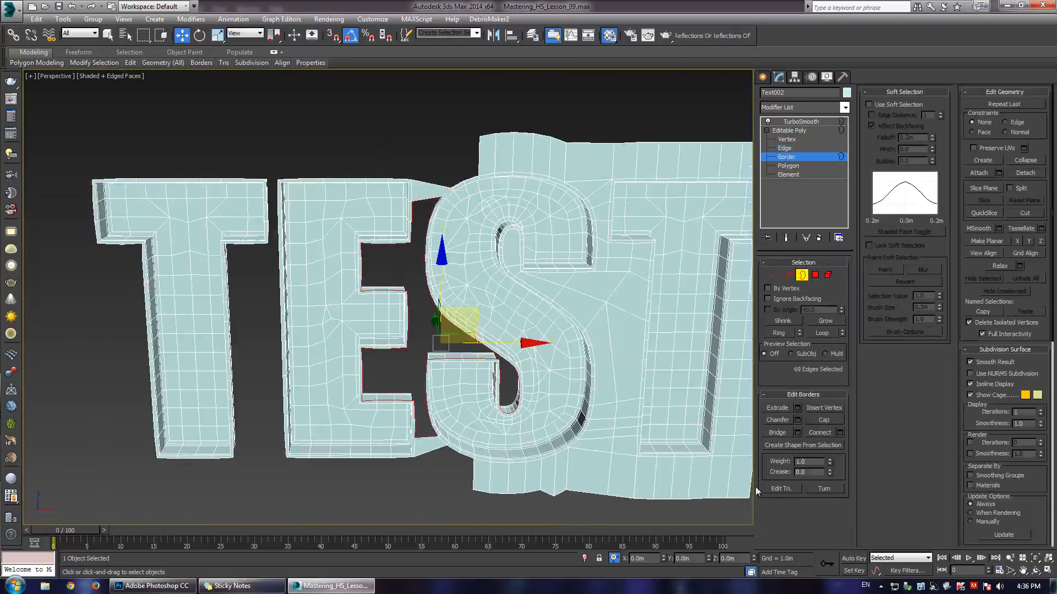
{"action": "left_click", "coordinate": [834, 421]}
{"action": "key", "text": "ctrl+e"}
- Examine the capped surface between the E and the S in its smoothed and unsmoothed states
{"action": "scroll", "coordinate": [452, 315], "scroll_direction": "up", "scroll_amount": 4}
{"action": "middle_click_drag", "start_coordinate": [452, 315], "coordinate": [481, 241]}
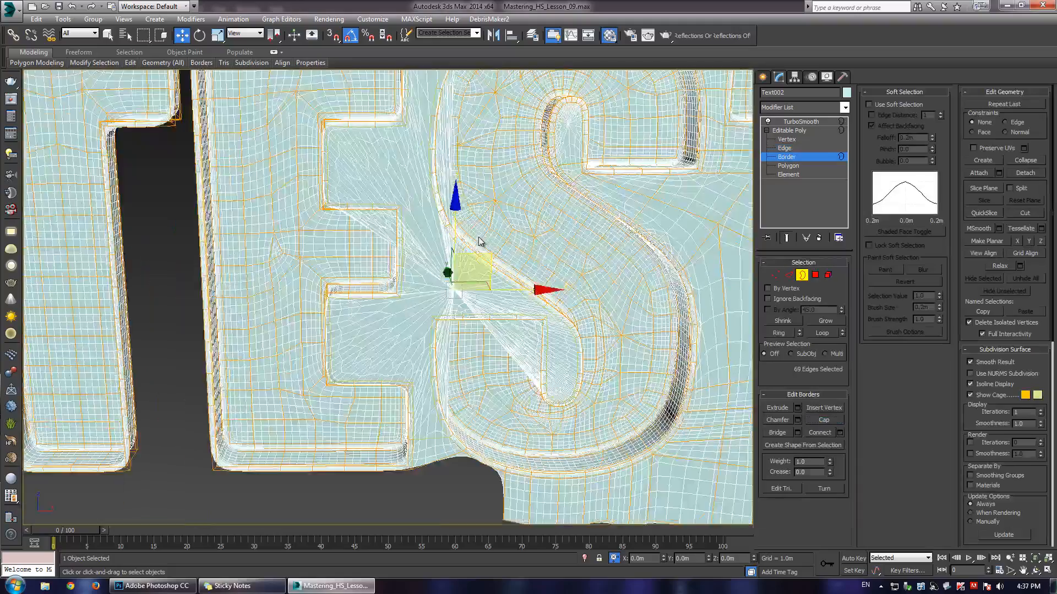
{"action": "scroll", "coordinate": [481, 241], "scroll_direction": "up", "scroll_amount": 3}
{"action": "middle_click_drag", "start_coordinate": [415, 336], "coordinate": [394, 283], "text": "alt"}
{"action": "scroll", "coordinate": [405, 285], "scroll_direction": "down", "scroll_amount": 5}
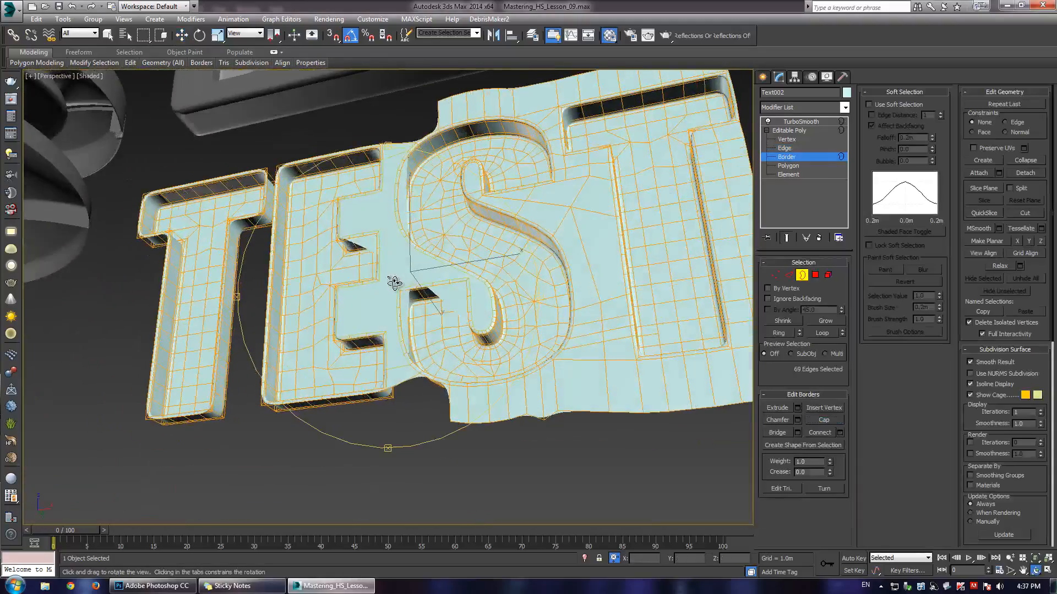
{"action": "scroll", "coordinate": [424, 266], "scroll_direction": "up", "scroll_amount": 4}
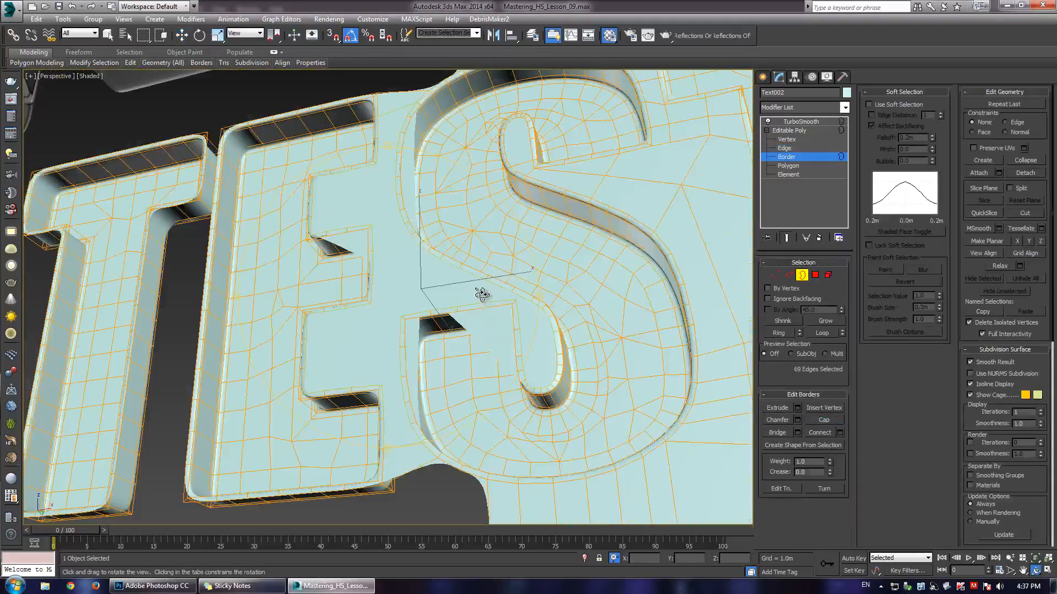
{"action": "key", "text": "F4"}
{"action": "scroll", "coordinate": [406, 283], "scroll_direction": "up", "scroll_amount": 3}
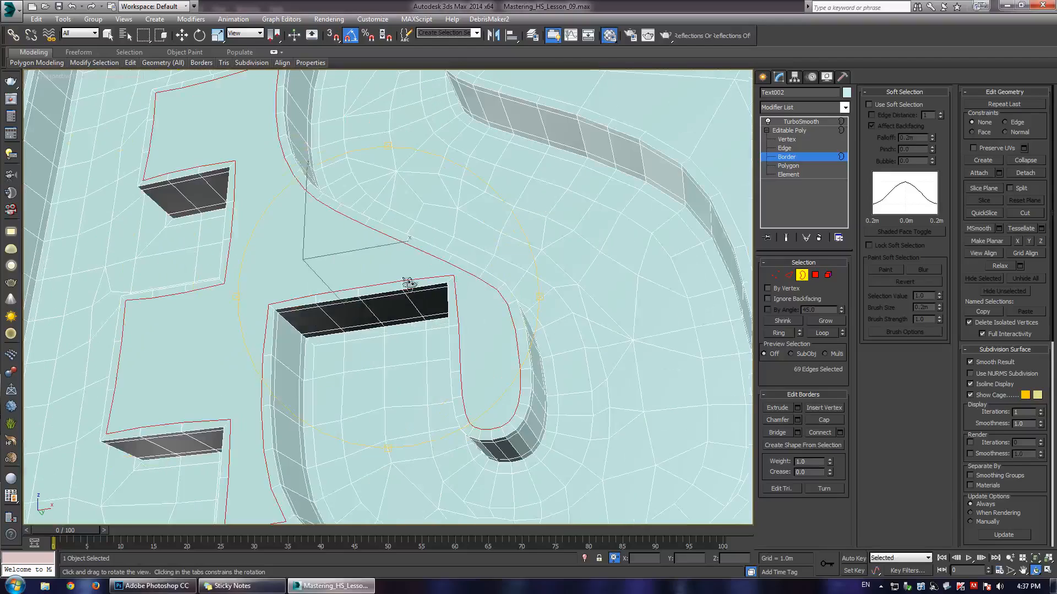
{"action": "scroll", "coordinate": [300, 314], "scroll_direction": "up", "scroll_amount": 3}
- Connect the lower corner vertex of the E's middle arm to the upper left corner vertex of the S's lower hook
{"action": "key", "text": "grave"}
{"action": "middle_click_drag", "start_coordinate": [312, 293], "coordinate": [351, 277]}
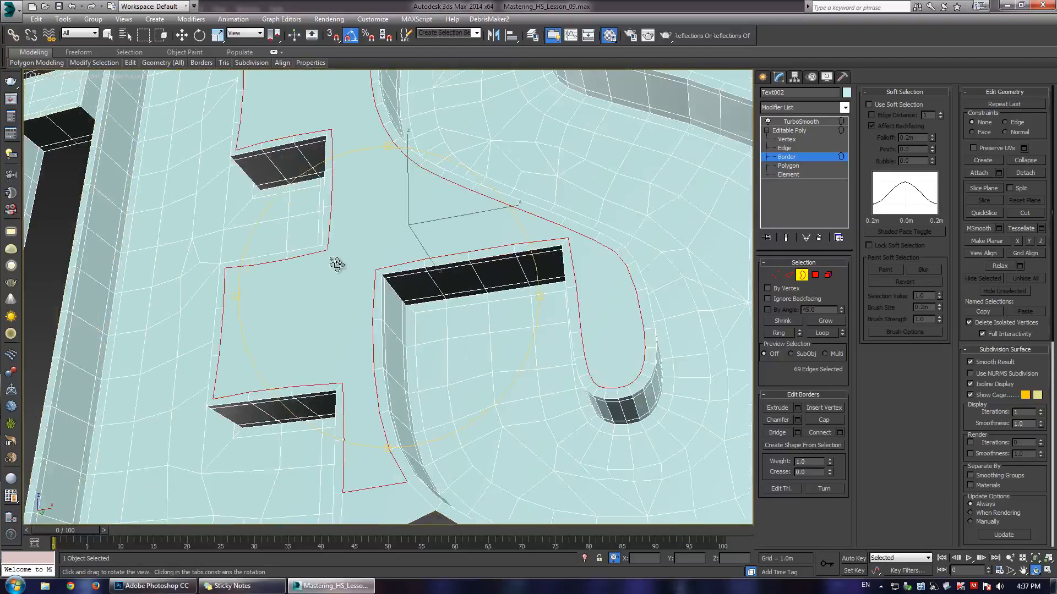
{"action": "key", "text": "1"}
{"action": "left_click", "coordinate": [327, 250]}
{"action": "left_click", "coordinate": [375, 270], "text": "ctrl"}
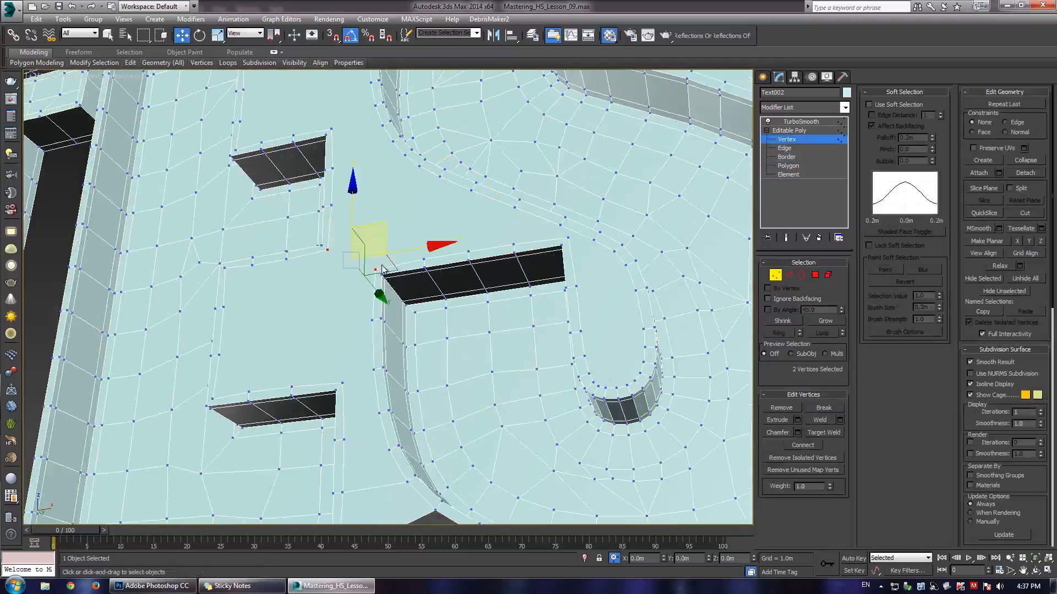
{"action": "key", "text": "ctrl+shift+e"}
- Connect the upper corner vertex of the E's bottom arm to the facing vertex on the S's lower left side, with the smoothed result shown
{"action": "key", "text": "grave"}
{"action": "middle_click_drag", "start_coordinate": [328, 393], "coordinate": [388, 308]}
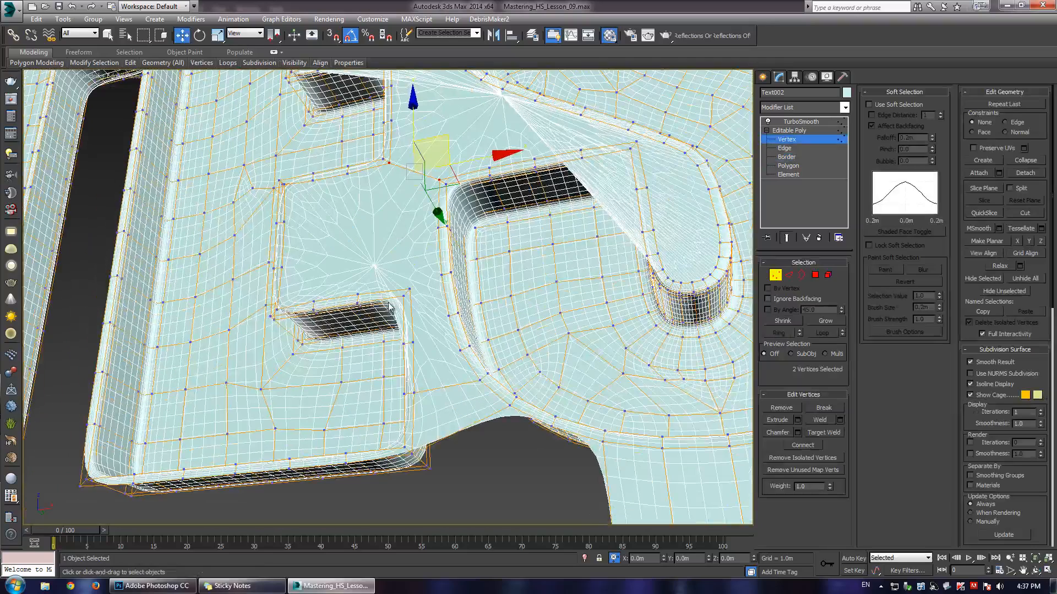
{"action": "left_click", "coordinate": [411, 291]}
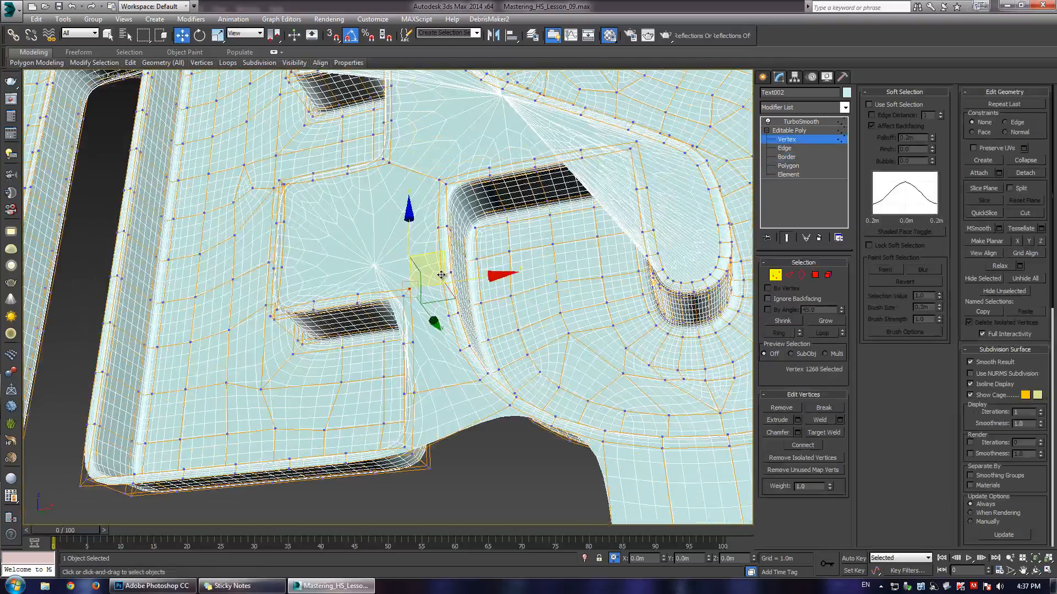
{"action": "left_click", "coordinate": [441, 275], "text": "ctrl"}
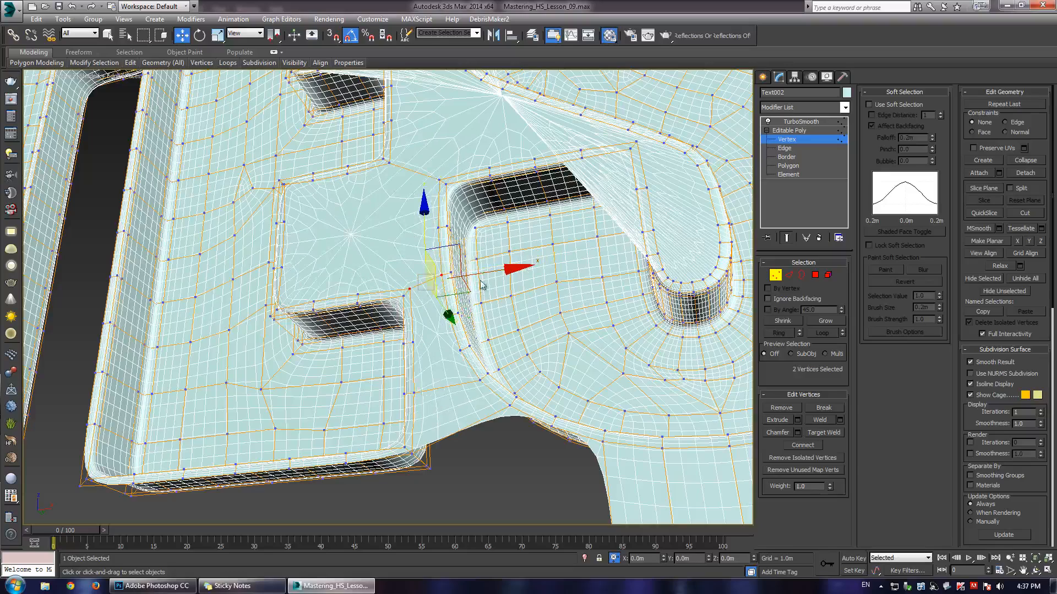
- Connect the S's hook corner vertex to the diagonal stroke's edge, and connect the vertex pair across the channel just below it
{"action": "middle_click_drag", "start_coordinate": [640, 157], "coordinate": [535, 274]}
{"action": "left_click", "coordinate": [531, 261]}
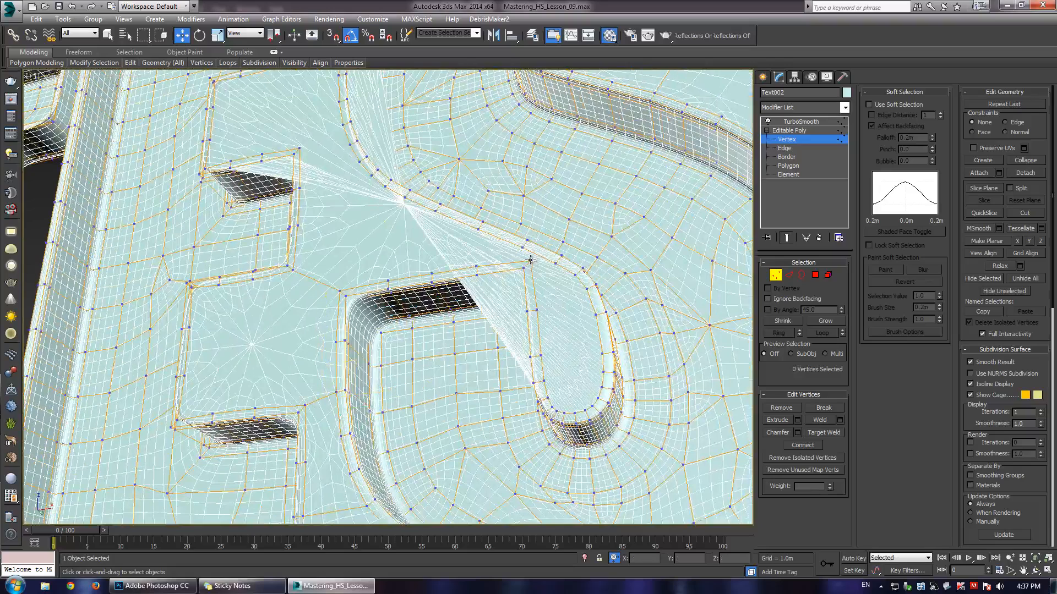
{"action": "left_click", "coordinate": [529, 260]}
{"action": "left_click", "coordinate": [522, 248], "text": "ctrl"}
{"action": "key", "text": "ctrl+shift+e"}
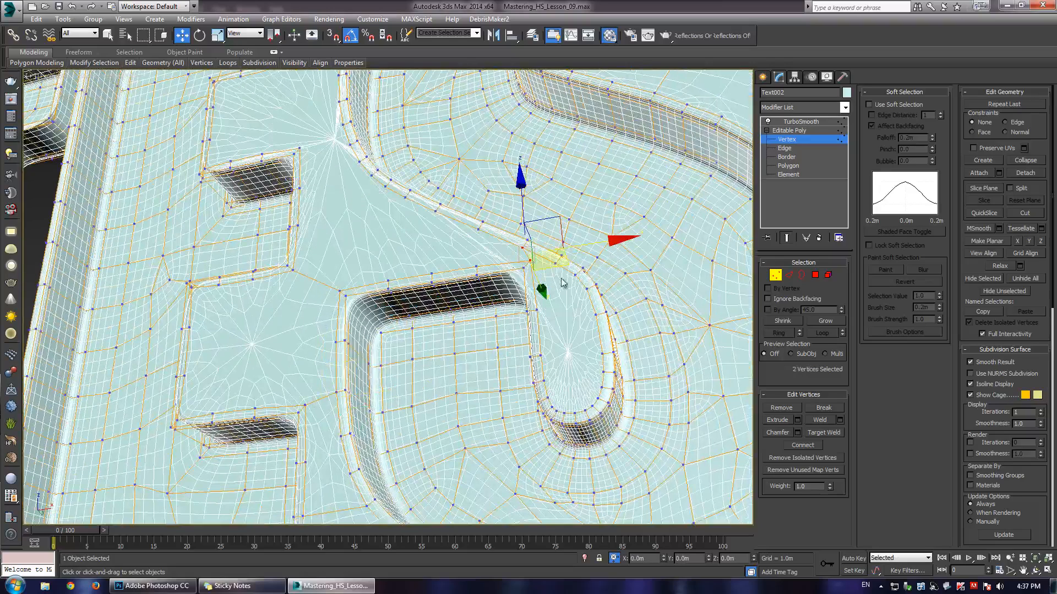
{"action": "left_click", "coordinate": [536, 309]}
{"action": "left_click", "coordinate": [588, 292], "text": "ctrl"}
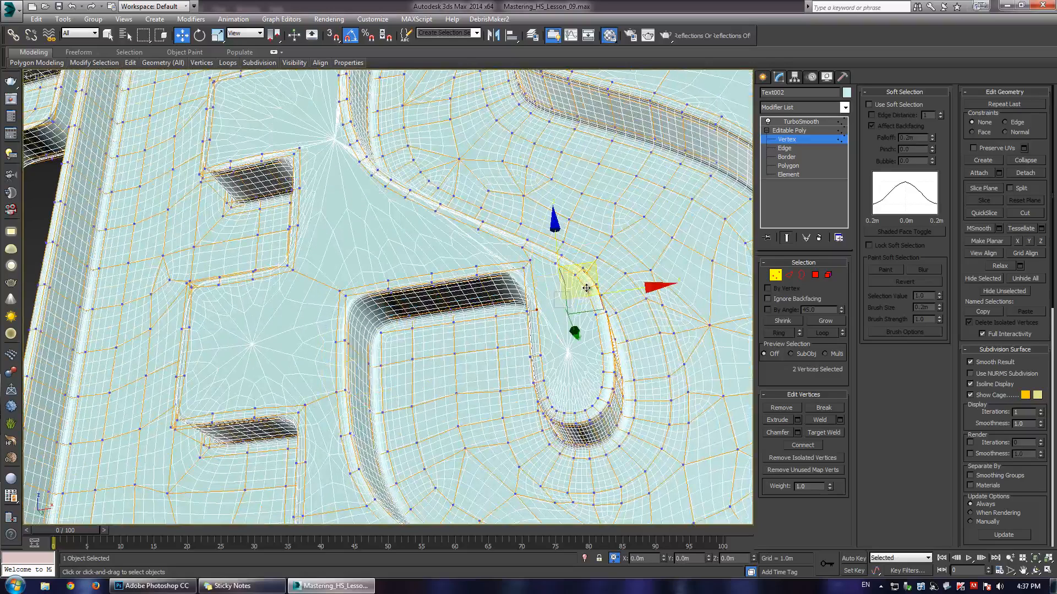
- Connect a vertex on the top edge of the S's lower hook to the vertex above it on the diagonal stroke
{"action": "left_click", "coordinate": [478, 266]}
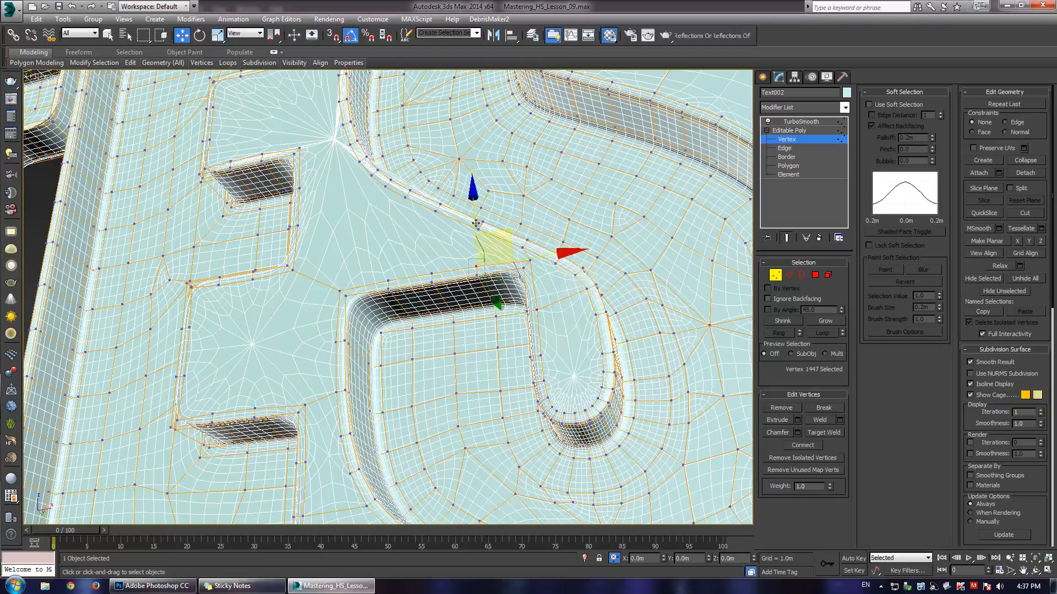
{"action": "left_click", "coordinate": [479, 230], "text": "ctrl"}
{"action": "key", "text": "ctrl+shift+e"}
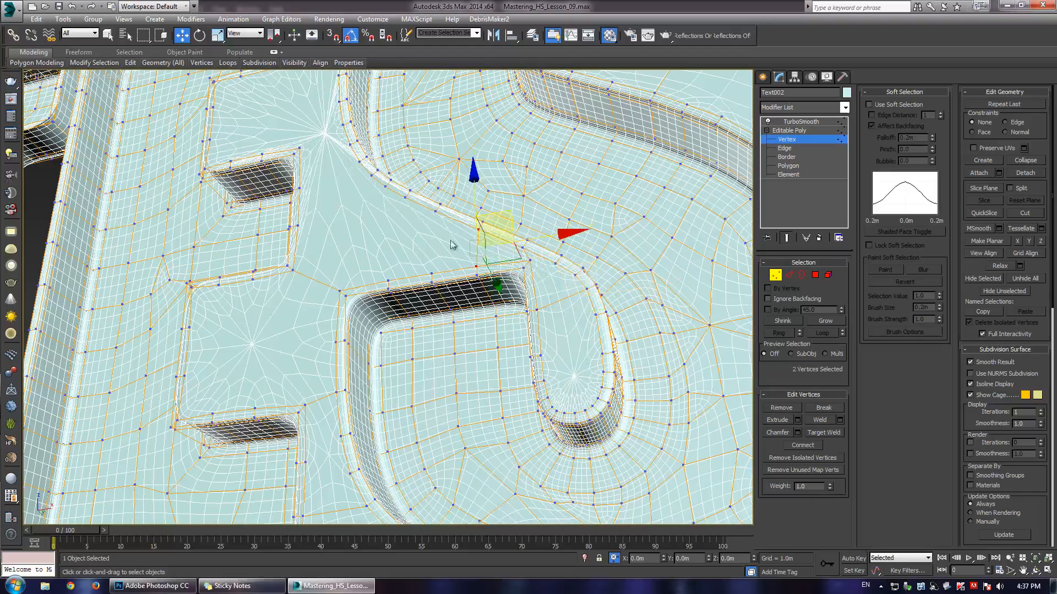
- Connect the upper corner vertex of the E's middle arm to the facing vertex on the S's left side
{"action": "middle_click_drag", "start_coordinate": [287, 163], "coordinate": [423, 288]}
{"action": "left_click", "coordinate": [429, 267]}
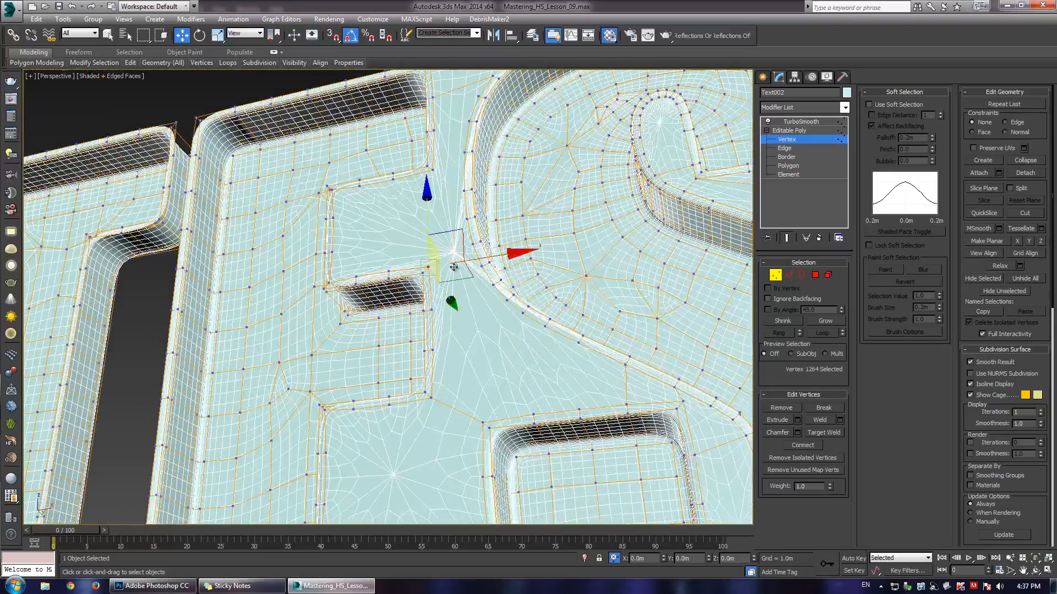
{"action": "left_click", "coordinate": [482, 266], "text": "ctrl"}
{"action": "key", "text": "ctrl+shift+e"}
{"action": "middle_click_drag", "start_coordinate": [440, 207], "coordinate": [466, 261]}
{"action": "scroll", "coordinate": [478, 213], "scroll_direction": "down", "scroll_amount": 5}
{"action": "mouse_move", "coordinate": [456, 302]}
{"action": "middle_mouse_down", "text": "alt"}
{"action": "mouse_move", "coordinate": [463, 347]}
{"action": "mouse_move", "coordinate": [475, 308]}
{"action": "middle_mouse_up", "text": "alt"}
{"action": "scroll", "coordinate": [457, 308], "scroll_direction": "up", "scroll_amount": 8}
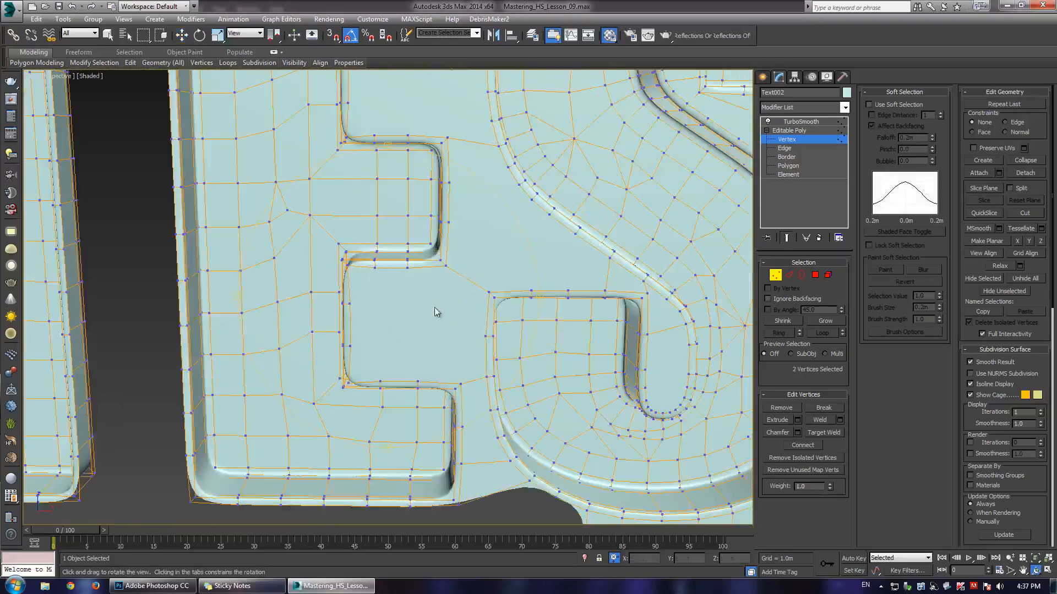
{"action": "key", "text": "ctrl+e"}
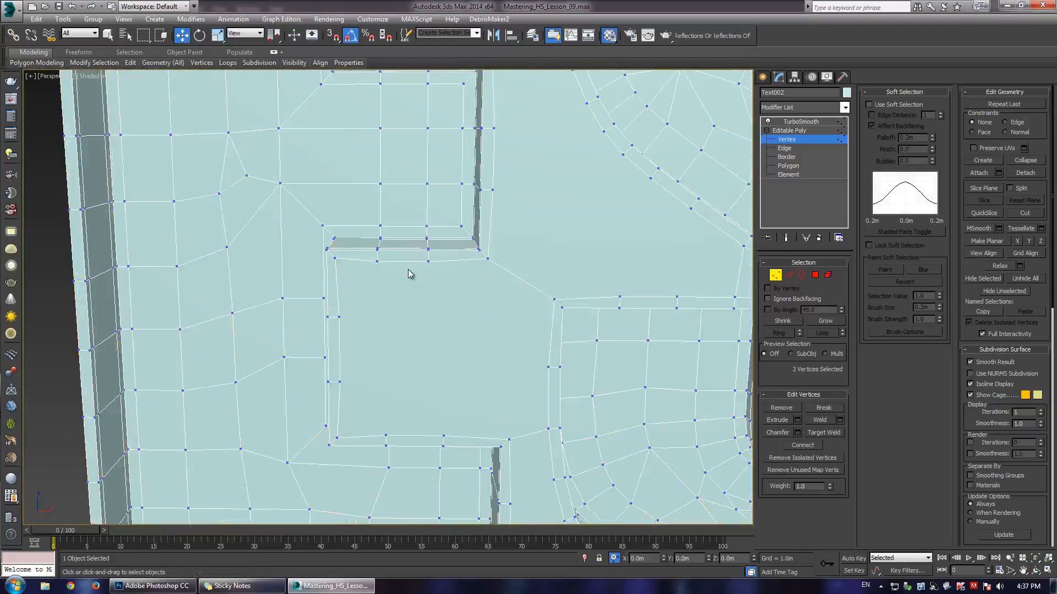
- Select the outline edge loops around the E and the S and chamfer them by 0.004 m
{"action": "scroll", "coordinate": [407, 274], "scroll_direction": "down", "scroll_amount": 5}
{"action": "middle_click_drag", "start_coordinate": [380, 270], "coordinate": [447, 361], "text": "alt"}
{"action": "scroll", "coordinate": [406, 283], "scroll_direction": "up", "scroll_amount": 5}
{"action": "key", "text": "2"}
{"action": "double_click", "coordinate": [411, 253]}
{"action": "scroll", "coordinate": [412, 255], "scroll_direction": "down", "scroll_amount": 3}
{"action": "scroll", "coordinate": [463, 289], "scroll_direction": "down", "scroll_amount": 3}
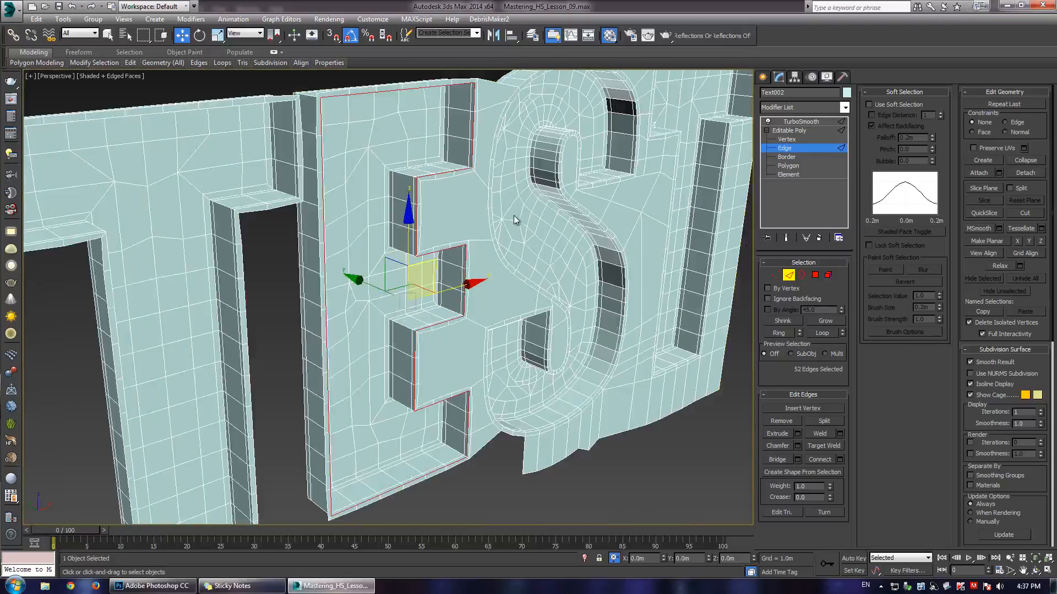
{"action": "scroll", "coordinate": [516, 220], "scroll_direction": "down", "scroll_amount": 2}
{"action": "middle_click_drag", "start_coordinate": [516, 220], "coordinate": [507, 286]}
{"action": "scroll", "coordinate": [468, 310], "scroll_direction": "up", "scroll_amount": 4}
{"action": "left_click", "coordinate": [471, 336], "text": "ctrl"}
{"action": "double_click", "coordinate": [471, 335], "text": "ctrl"}
{"action": "scroll", "coordinate": [470, 335], "scroll_direction": "up", "scroll_amount": 2}
{"action": "middle_click_drag", "start_coordinate": [389, 349], "coordinate": [366, 279], "text": "alt"}
{"action": "scroll", "coordinate": [366, 279], "scroll_direction": "up", "scroll_amount": 3}
{"action": "middle_click_drag", "start_coordinate": [542, 379], "coordinate": [421, 315]}
{"action": "scroll", "coordinate": [422, 316], "scroll_direction": "up", "scroll_amount": 2}
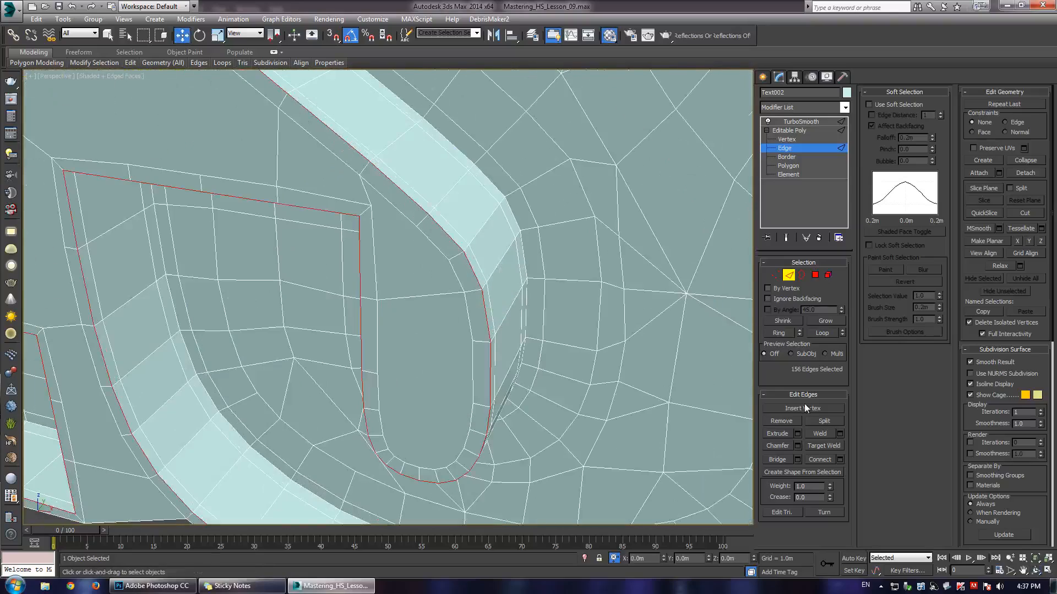
{"action": "left_click", "coordinate": [798, 446]}
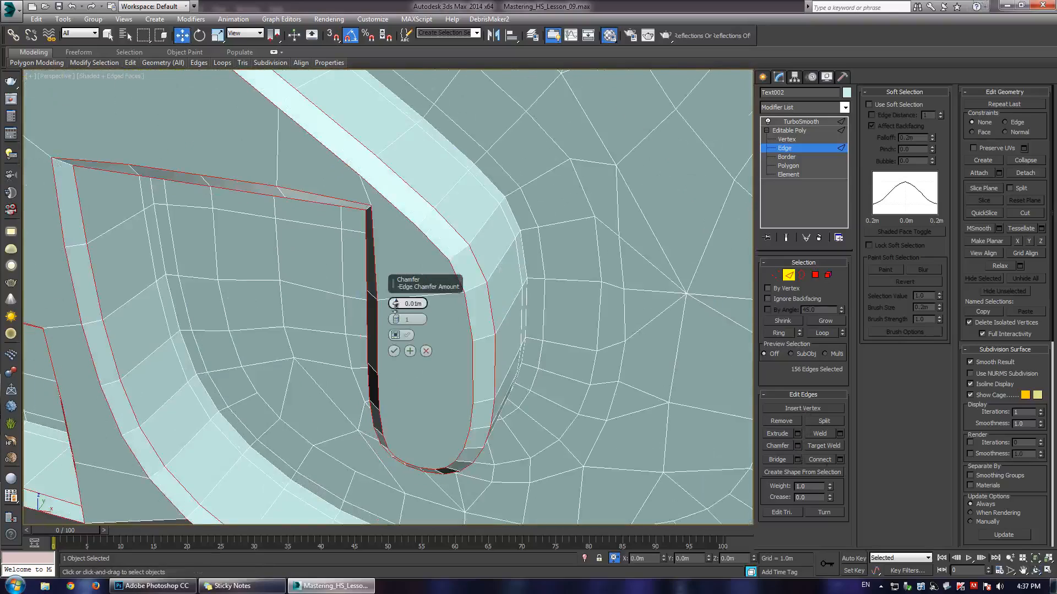
{"action": "left_click_drag", "start_coordinate": [395, 305], "coordinate": [401, 283]}
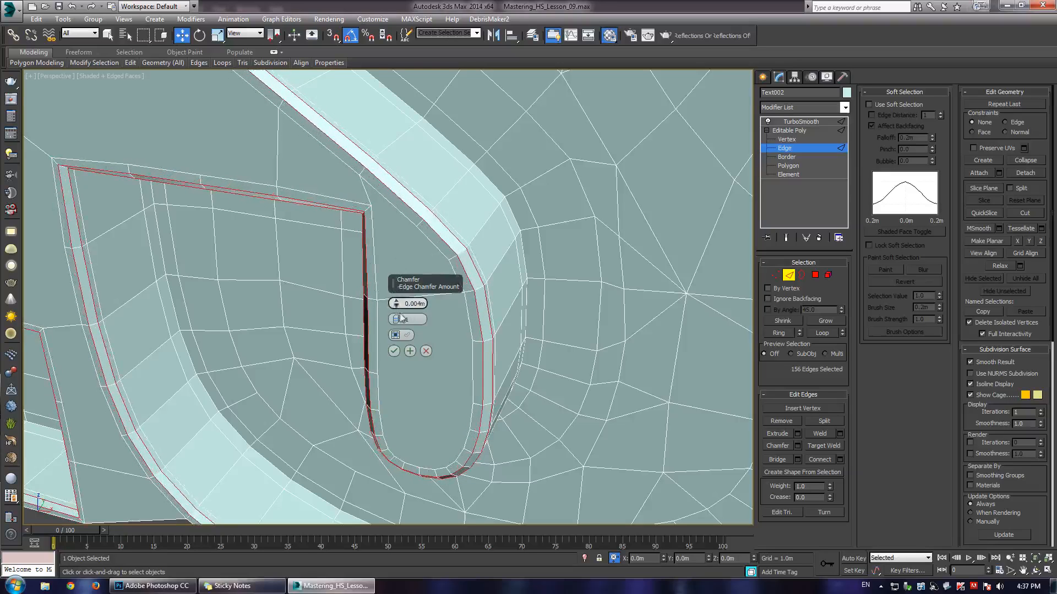
{"action": "left_click", "coordinate": [392, 353]}
- Connect the ring of short edges across the S's chamfer strip with 2 segments, increasing the pinch to spread them apart
{"action": "left_click", "coordinate": [480, 288]}
{"action": "key", "text": "alt+r"}
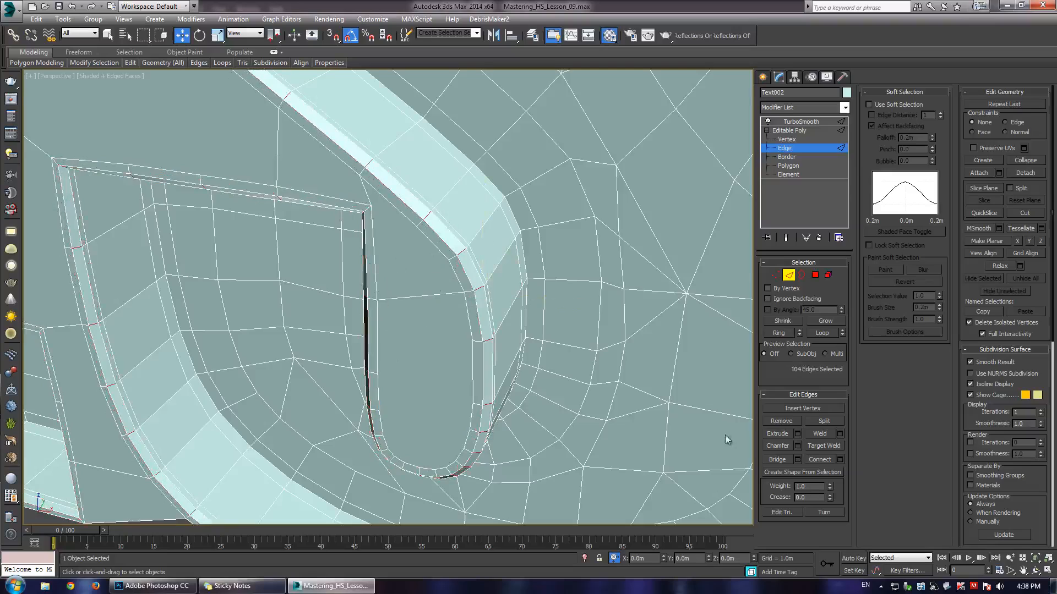
{"action": "middle_click_drag", "start_coordinate": [377, 285], "coordinate": [424, 255], "text": "alt"}
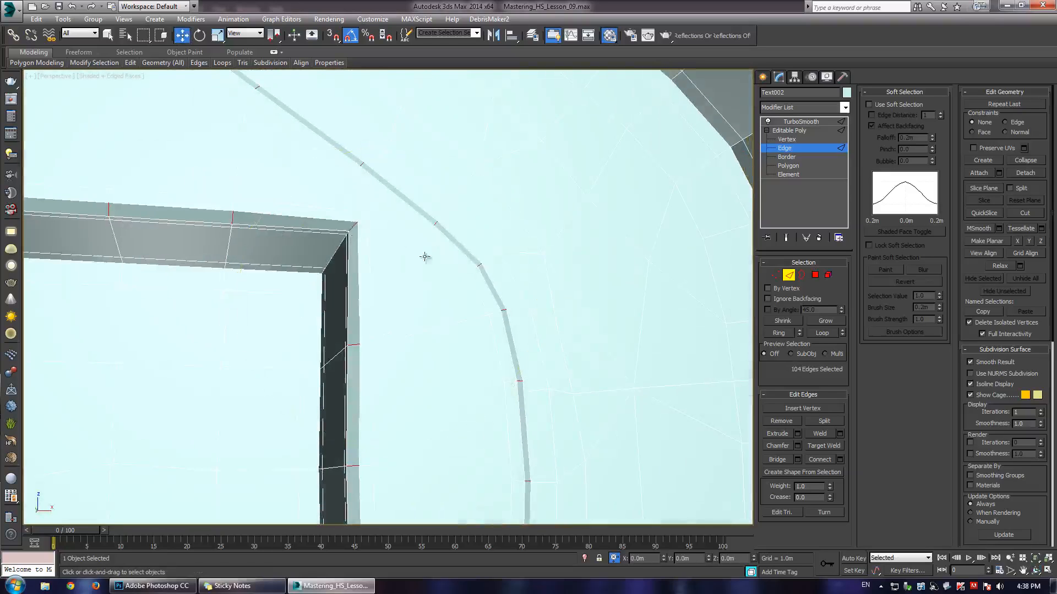
{"action": "left_click", "coordinate": [840, 460]}
{"action": "left_click", "coordinate": [396, 302]}
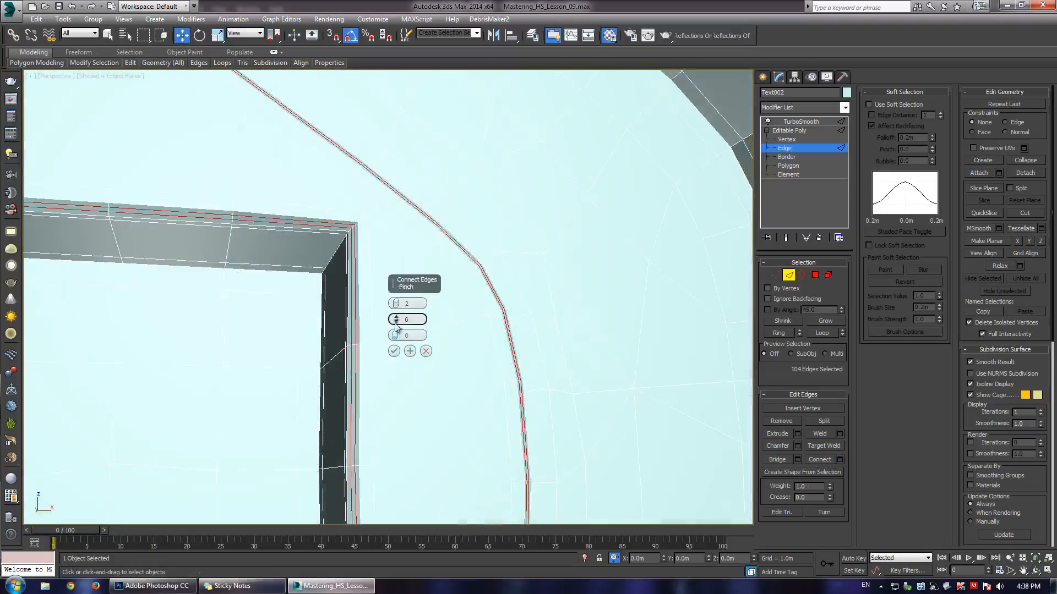
{"action": "left_click_drag", "start_coordinate": [395, 319], "coordinate": [416, 248]}
{"action": "left_click", "coordinate": [394, 351]}
{"action": "left_click", "coordinate": [410, 313]}
{"action": "key", "text": "space"}
- Inspect the smoothed letters and enable Isoline Display in the TurboSmooth settings
{"action": "scroll", "coordinate": [440, 228], "scroll_direction": "down", "scroll_amount": 6}
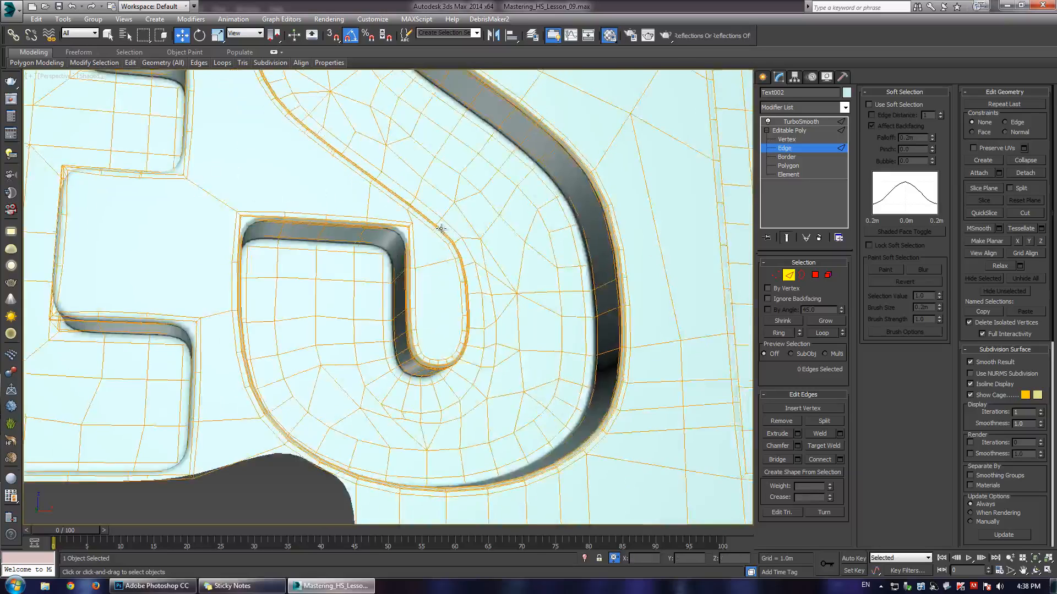
{"action": "left_click", "coordinate": [791, 148]}
{"action": "left_click", "coordinate": [353, 410]}
{"action": "middle_click_drag", "start_coordinate": [354, 349], "coordinate": [353, 291], "text": "alt"}
{"action": "scroll", "coordinate": [394, 333], "scroll_direction": "down", "scroll_amount": 5}
{"action": "mouse_move", "coordinate": [393, 333]}
{"action": "middle_mouse_down", "text": "alt"}
{"action": "mouse_move", "coordinate": [373, 325]}
{"action": "mouse_move", "coordinate": [336, 236]}
{"action": "mouse_move", "coordinate": [396, 282]}
{"action": "mouse_move", "coordinate": [396, 330]}
{"action": "middle_mouse_up", "text": "alt"}
{"action": "left_click", "coordinate": [441, 272]}
{"action": "key", "text": "F4"}
{"action": "middle_click_drag", "start_coordinate": [543, 272], "coordinate": [538, 254]}
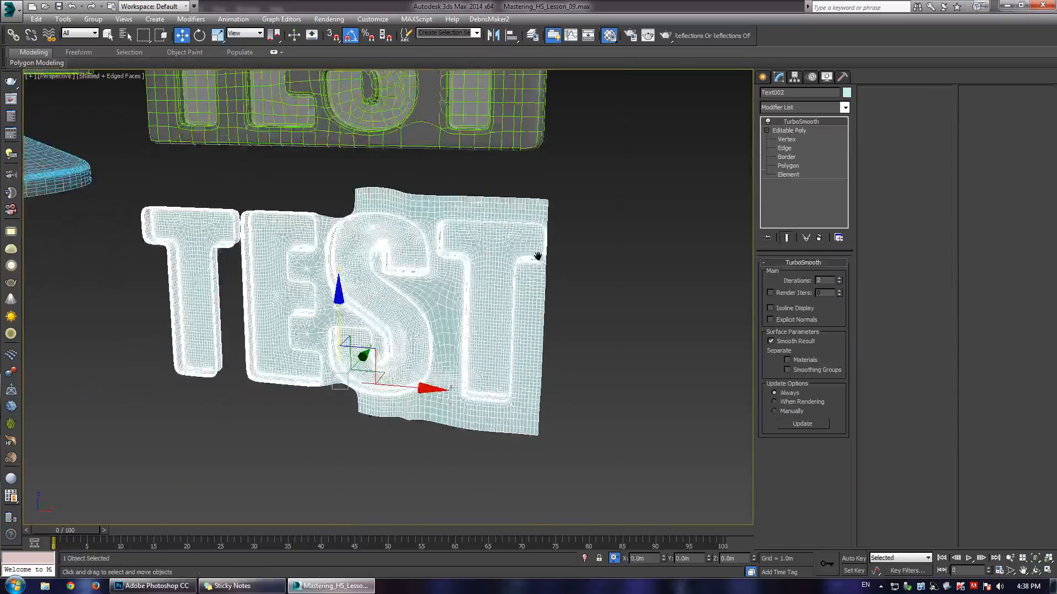
{"action": "scroll", "coordinate": [538, 255], "scroll_direction": "up", "scroll_amount": 4}
{"action": "left_click", "coordinate": [781, 312]}
{"action": "middle_click_drag", "start_coordinate": [470, 240], "coordinate": [434, 218]}
- Make the vertices along the plate's upper border planar in Z and move them slightly down
{"action": "left_click", "coordinate": [786, 140]}
{"action": "scroll", "coordinate": [435, 218], "scroll_direction": "down", "scroll_amount": 4}
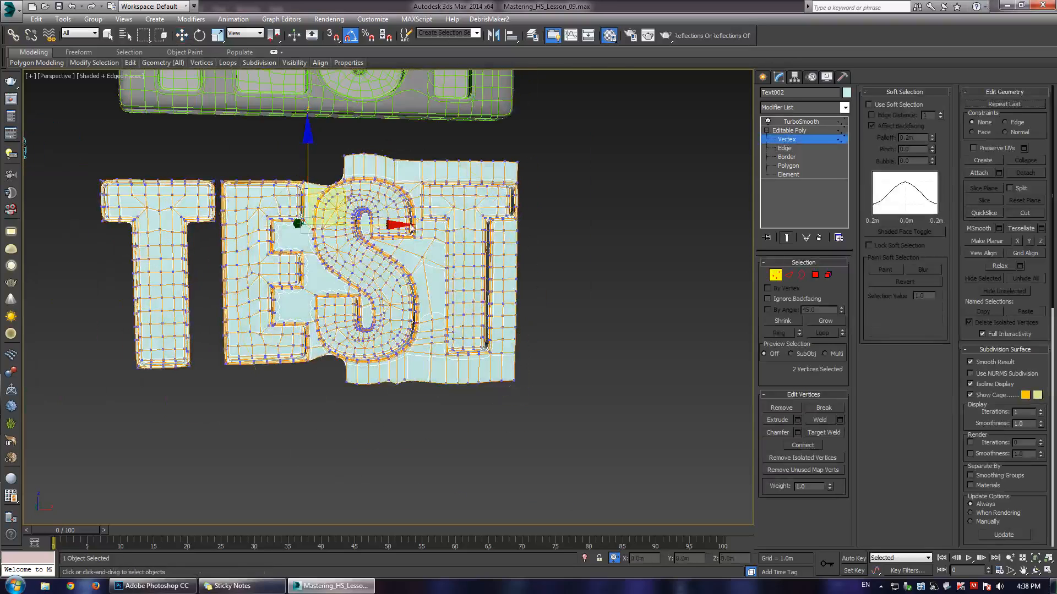
{"action": "key", "text": "grave"}
{"action": "scroll", "coordinate": [424, 220], "scroll_direction": "up", "scroll_amount": 4}
{"action": "left_click", "coordinate": [302, 167]}
{"action": "left_click_drag", "start_coordinate": [309, 168], "coordinate": [674, 225]}
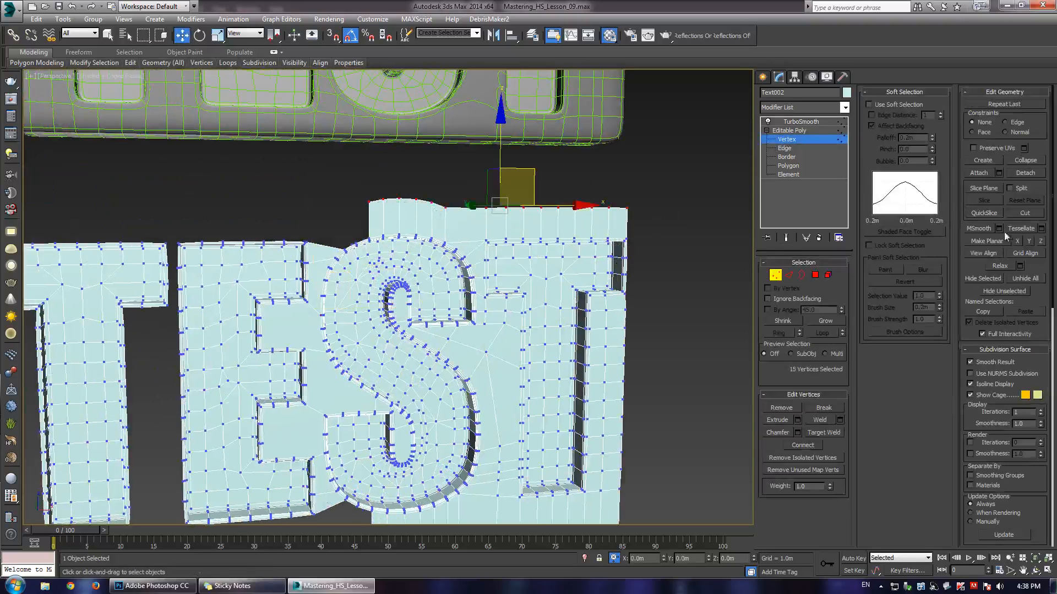
{"action": "left_click", "coordinate": [1029, 241]}
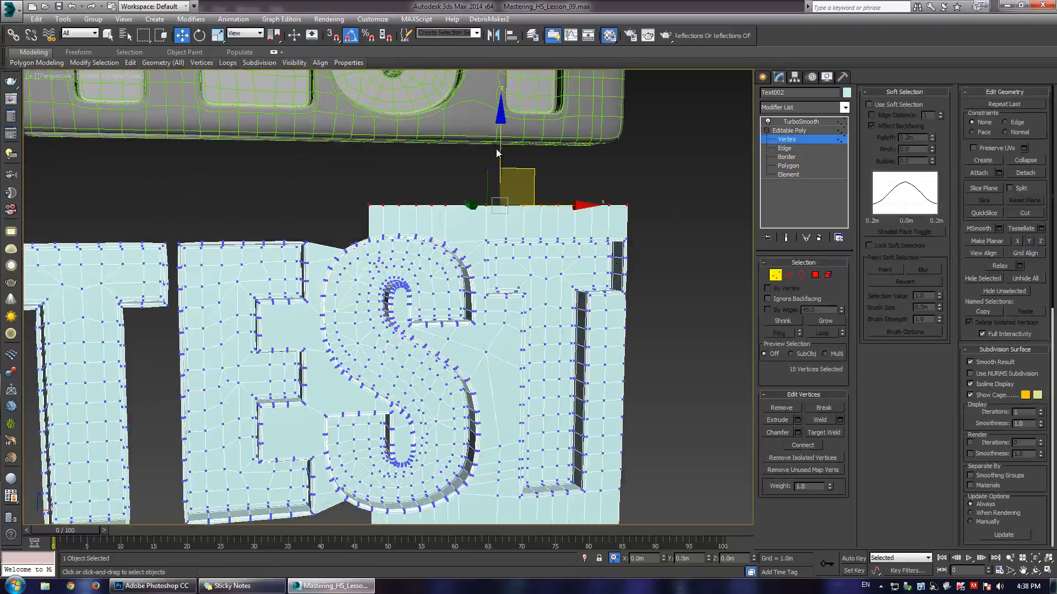
{"action": "left_click", "coordinate": [497, 176]}
{"action": "key", "text": "ctrl+z"}
{"action": "left_click_drag", "start_coordinate": [500, 157], "coordinate": [505, 171]}
{"action": "scroll", "coordinate": [505, 171], "scroll_direction": "down", "scroll_amount": 4}
{"action": "middle_click_drag", "start_coordinate": [505, 172], "coordinate": [454, 209], "text": "alt"}
{"action": "scroll", "coordinate": [455, 209], "scroll_direction": "up", "scroll_amount": 4}
{"action": "key", "text": "2"}
{"action": "double_click", "coordinate": [512, 215]}
{"action": "middle_click_drag", "start_coordinate": [483, 251], "coordinate": [452, 245], "text": "alt"}
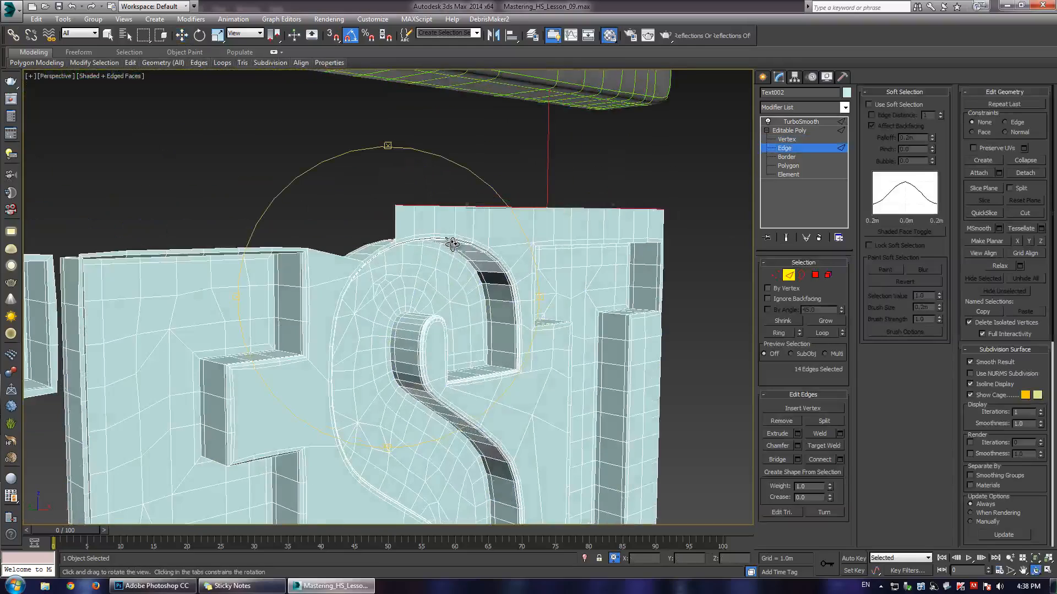
{"action": "scroll", "coordinate": [529, 239], "scroll_direction": "down", "scroll_amount": 5}
{"action": "key", "text": "w"}
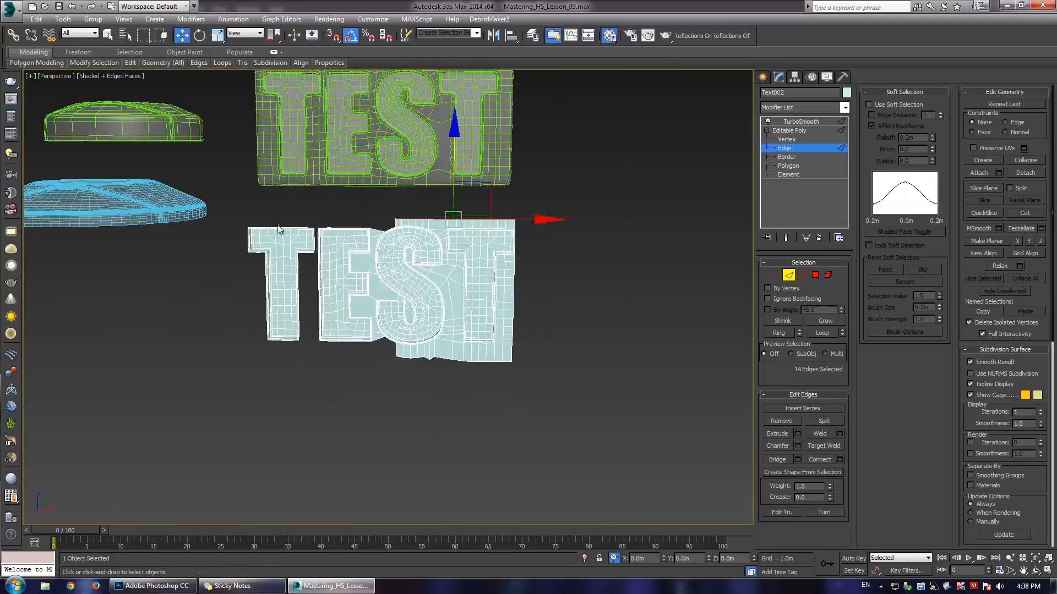
- Examine the edge flow between the letters and the outer border on the finished grey TEST plate
{"action": "middle_click_drag", "start_coordinate": [393, 228], "coordinate": [443, 258]}
{"action": "scroll", "coordinate": [525, 215], "scroll_direction": "up", "scroll_amount": 4}
{"action": "scroll", "coordinate": [526, 215], "scroll_direction": "down", "scroll_amount": 2}
{"action": "middle_click_drag", "start_coordinate": [525, 215], "coordinate": [497, 245]}
{"action": "scroll", "coordinate": [497, 244], "scroll_direction": "up", "scroll_amount": 2}
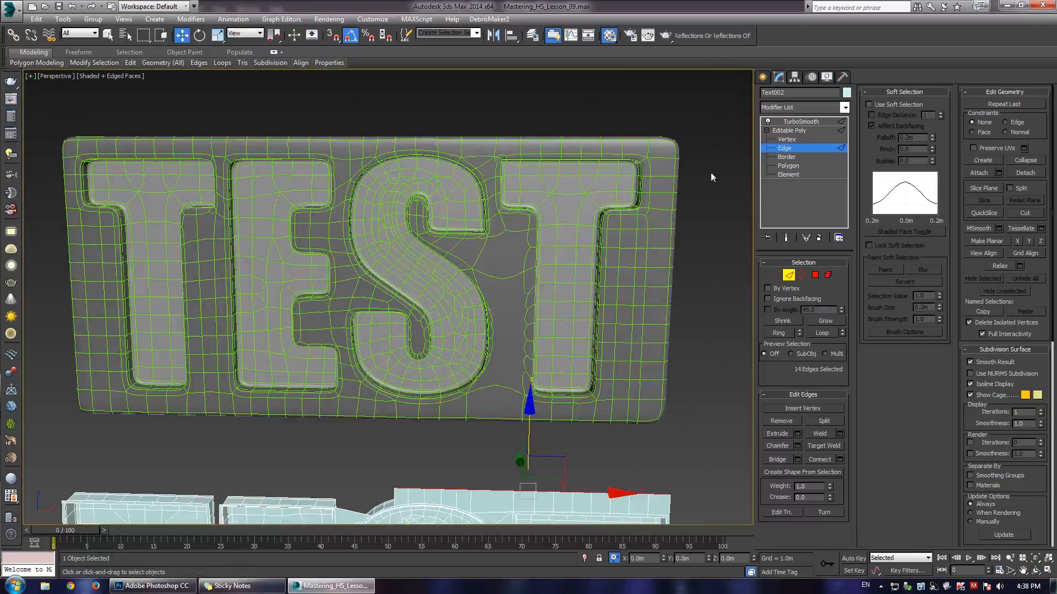
{"action": "left_click", "coordinate": [61, 252]}
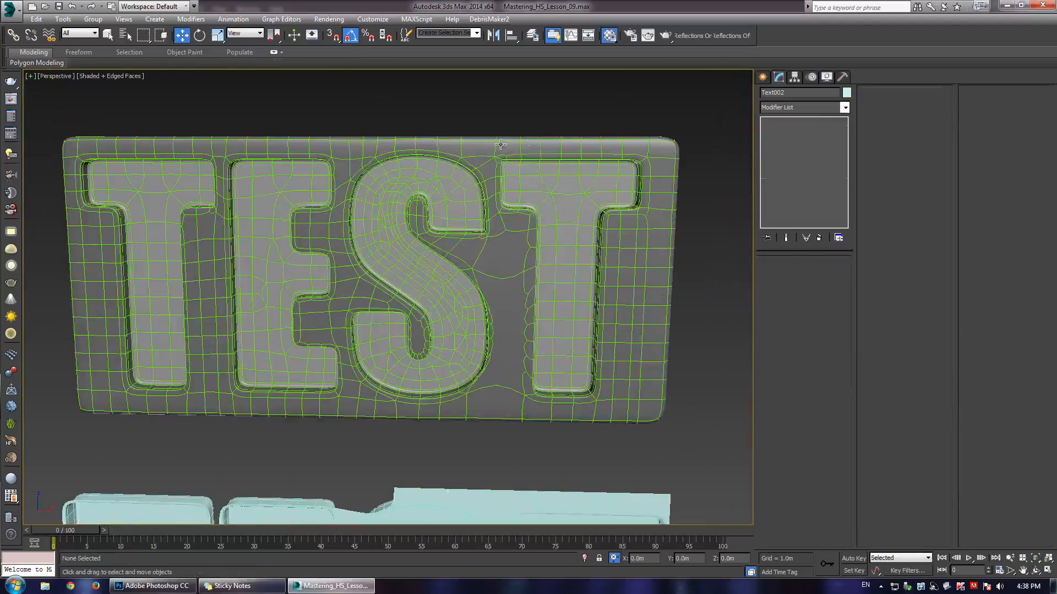
{"action": "left_click", "coordinate": [279, 363]}
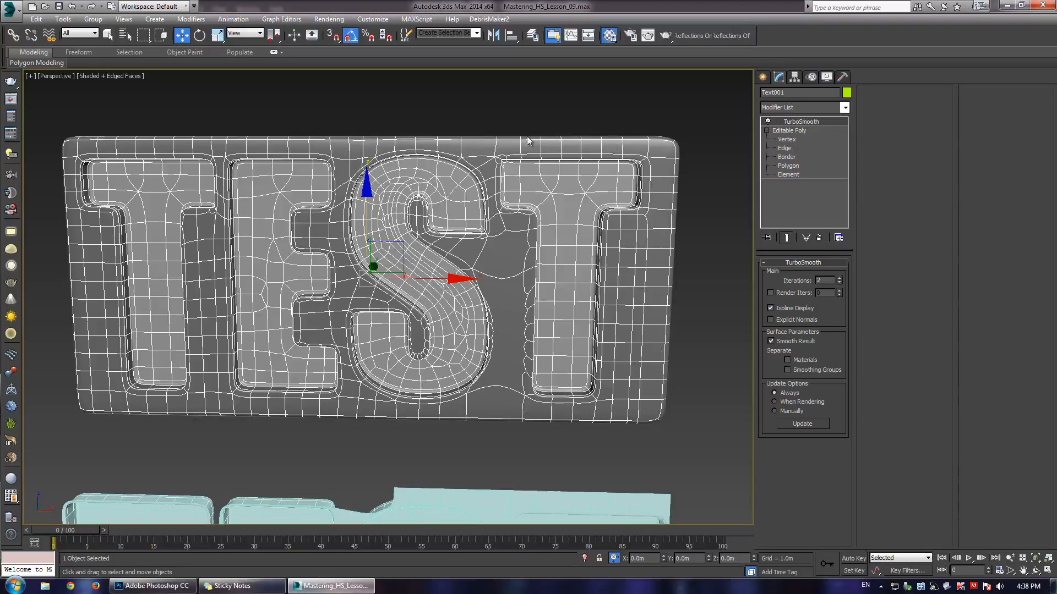
{"action": "scroll", "coordinate": [553, 140], "scroll_direction": "down", "scroll_amount": 10}
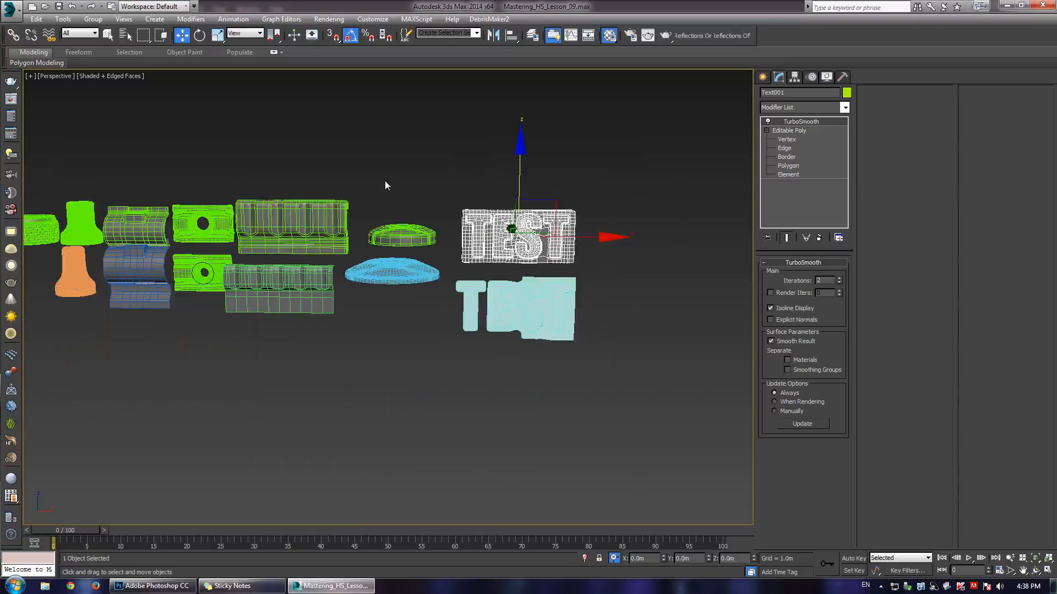
{"action": "scroll", "coordinate": [508, 263], "scroll_direction": "up", "scroll_amount": 8}
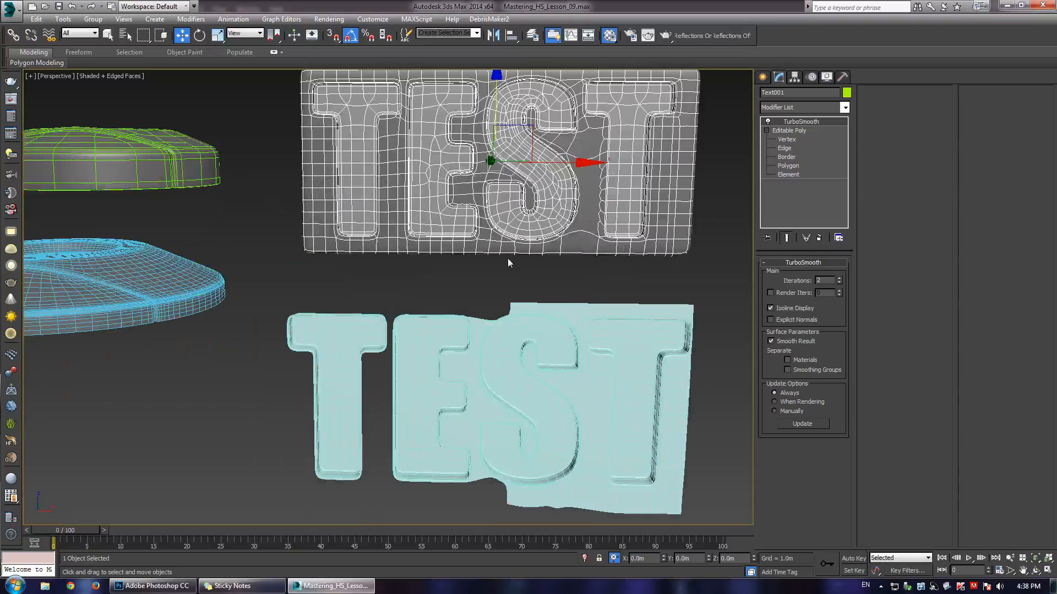
{"action": "scroll", "coordinate": [428, 268], "scroll_direction": "up", "scroll_amount": 4}
- Select the open back border of the grey TEST plate, grow the selection across its side walls and remove them
{"action": "key", "text": "1"}
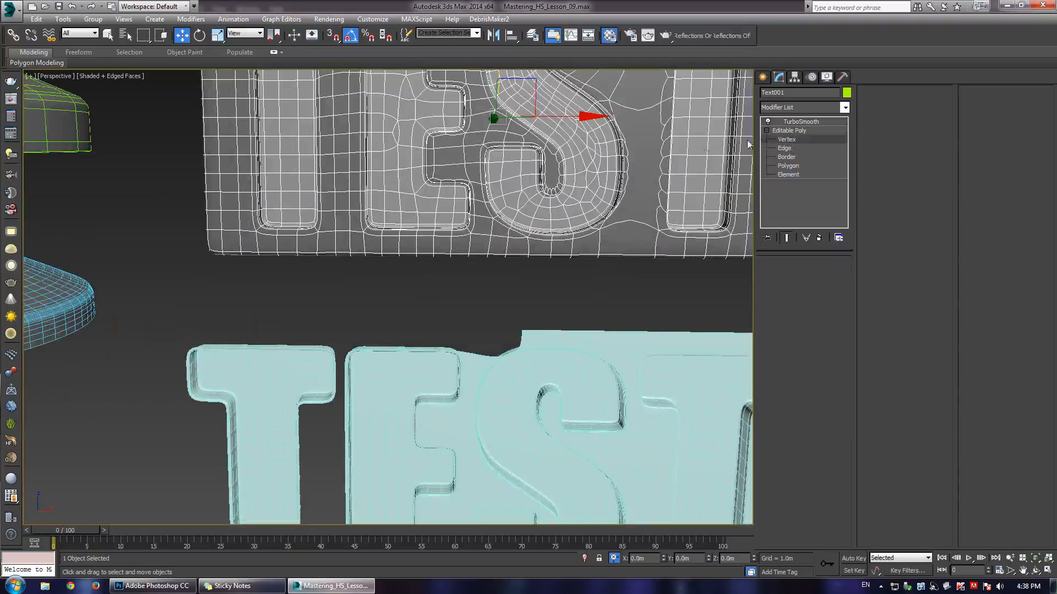
{"action": "scroll", "coordinate": [427, 268], "scroll_direction": "up", "scroll_amount": 2}
{"action": "middle_click_drag", "start_coordinate": [428, 268], "coordinate": [448, 219], "text": "alt"}
{"action": "scroll", "coordinate": [371, 259], "scroll_direction": "down", "scroll_amount": 4}
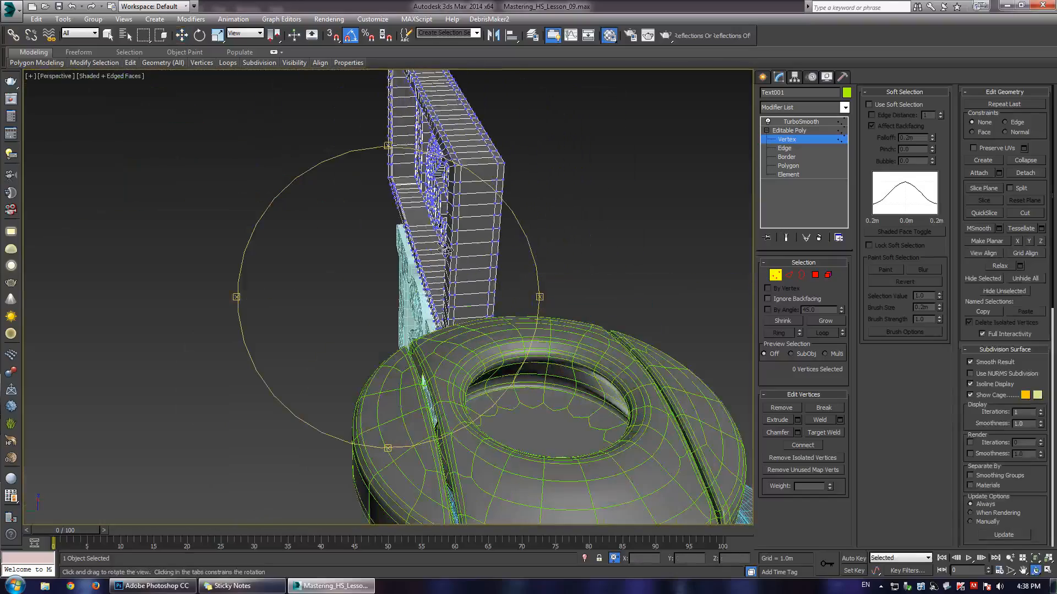
{"action": "key", "text": "3"}
{"action": "left_click", "coordinate": [448, 219]}
{"action": "left_click", "coordinate": [832, 322]}
{"action": "left_click", "coordinate": [831, 322]}
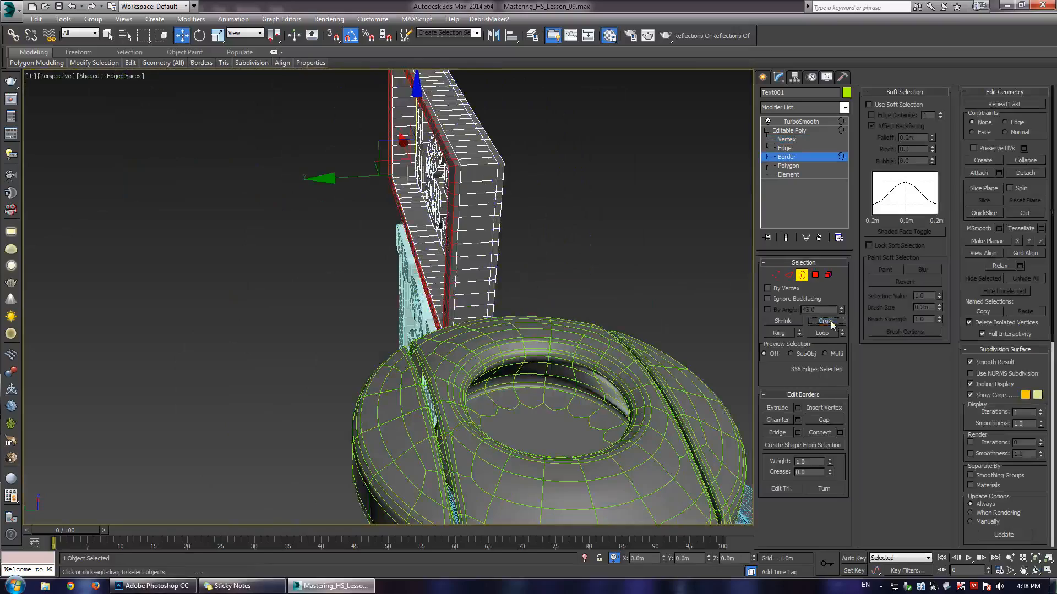
{"action": "left_click", "coordinate": [830, 321]}
{"action": "left_click", "coordinate": [830, 322]}
{"action": "middle_click_drag", "start_coordinate": [484, 297], "coordinate": [336, 286], "text": "alt"}
{"action": "scroll", "coordinate": [341, 286], "scroll_direction": "up", "scroll_amount": 4}
{"action": "key", "text": "ctrl+q"}
{"action": "key", "text": "3"}
- Target-weld the neighbouring lower border vertices of the grey plate onto the vertex beneath the gap between T and E
{"action": "key", "text": "1"}
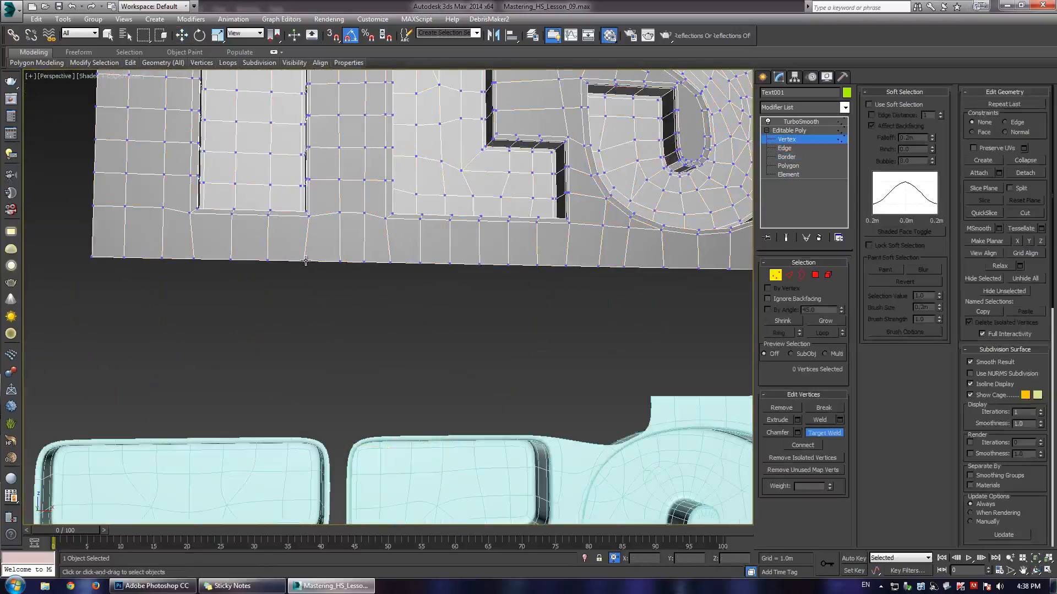
{"action": "left_click", "coordinate": [339, 261]}
{"action": "right_click", "coordinate": [366, 263]}
{"action": "key", "text": "ctrl+shift+w"}
{"action": "left_click", "coordinate": [364, 262]}
{"action": "left_click", "coordinate": [340, 261]}
{"action": "right_click", "coordinate": [379, 268]}
{"action": "key", "text": "ctrl+shift+w"}
{"action": "left_click", "coordinate": [390, 262]}
{"action": "left_click", "coordinate": [340, 261]}
{"action": "right_click", "coordinate": [377, 276]}
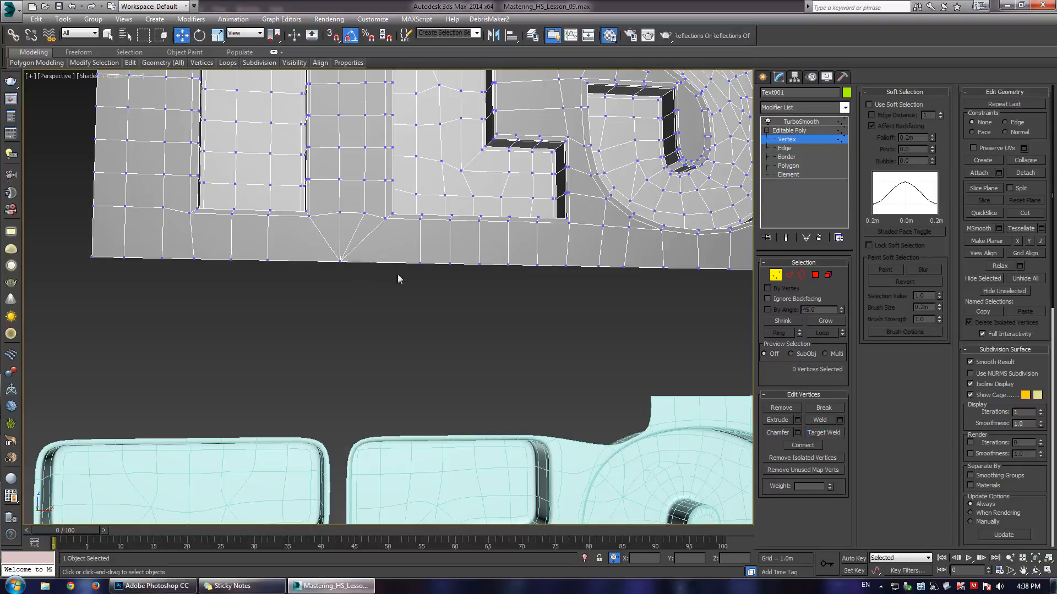
- Target-weld two lower border vertices beneath the E one after another onto the vertex beside them
{"action": "key", "text": "ctrl+shift+w"}
{"action": "left_click", "coordinate": [418, 263]}
{"action": "left_click", "coordinate": [449, 263]}
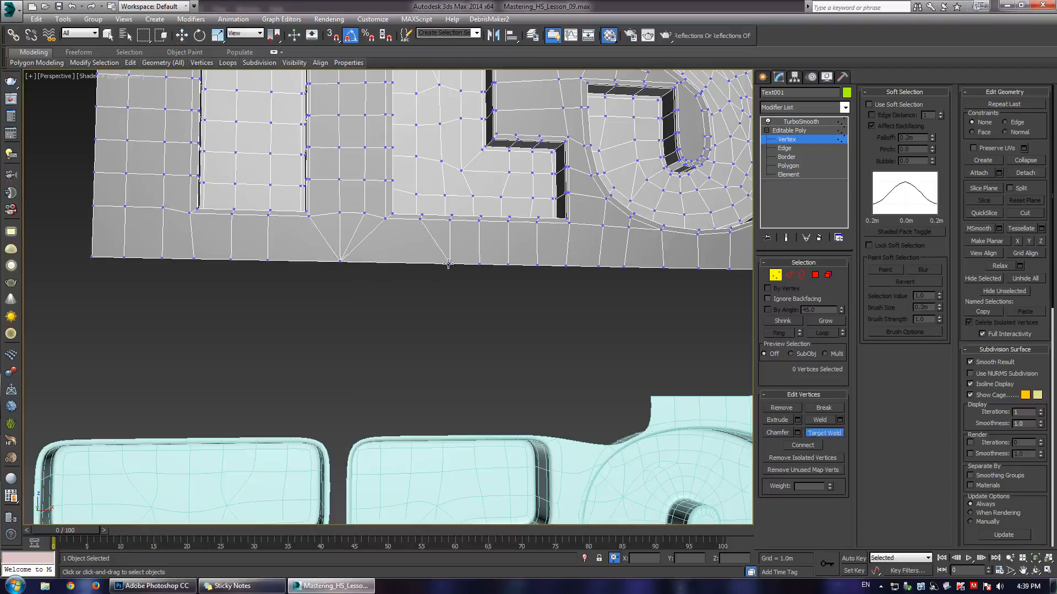
{"action": "right_click", "coordinate": [449, 265]}
{"action": "key", "text": "ctrl+shift+w"}
{"action": "left_click", "coordinate": [480, 263]}
{"action": "right_click", "coordinate": [491, 325]}
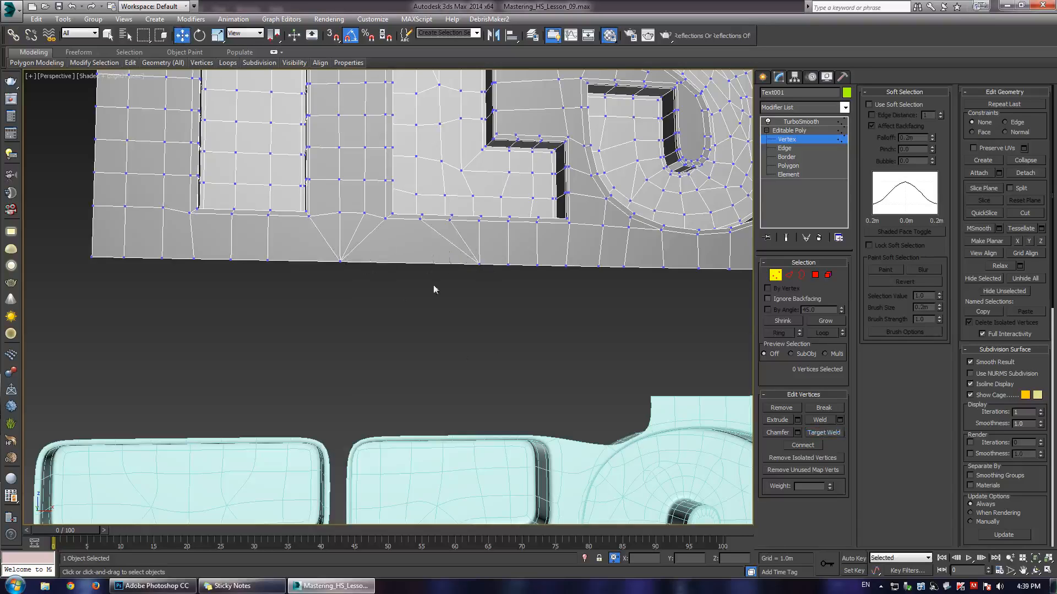
- Select the light blue TEST mesh and examine its smoothed surface with and without edges shown
{"action": "scroll", "coordinate": [429, 321], "scroll_direction": "down", "scroll_amount": 6}
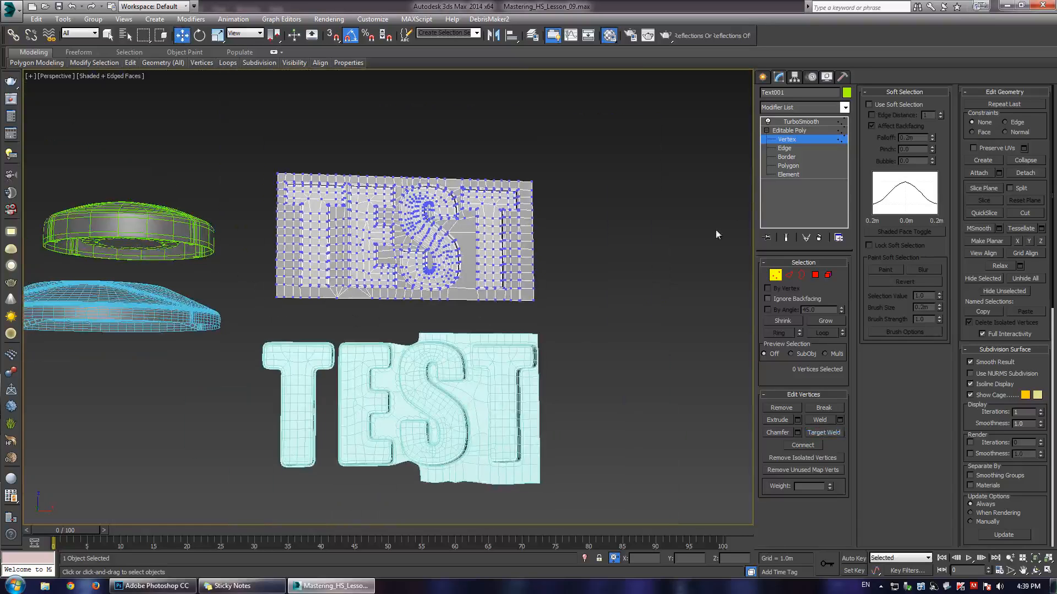
{"action": "left_click", "coordinate": [787, 141]}
{"action": "left_click", "coordinate": [636, 117]}
{"action": "scroll", "coordinate": [467, 342], "scroll_direction": "up", "scroll_amount": 5}
{"action": "mouse_move", "coordinate": [429, 333]}
{"action": "middle_mouse_down", "text": "alt"}
{"action": "mouse_move", "coordinate": [402, 325]}
{"action": "mouse_move", "coordinate": [407, 264]}
{"action": "middle_mouse_up", "text": "alt"}
{"action": "key", "text": "F4"}
{"action": "left_click", "coordinate": [426, 240]}
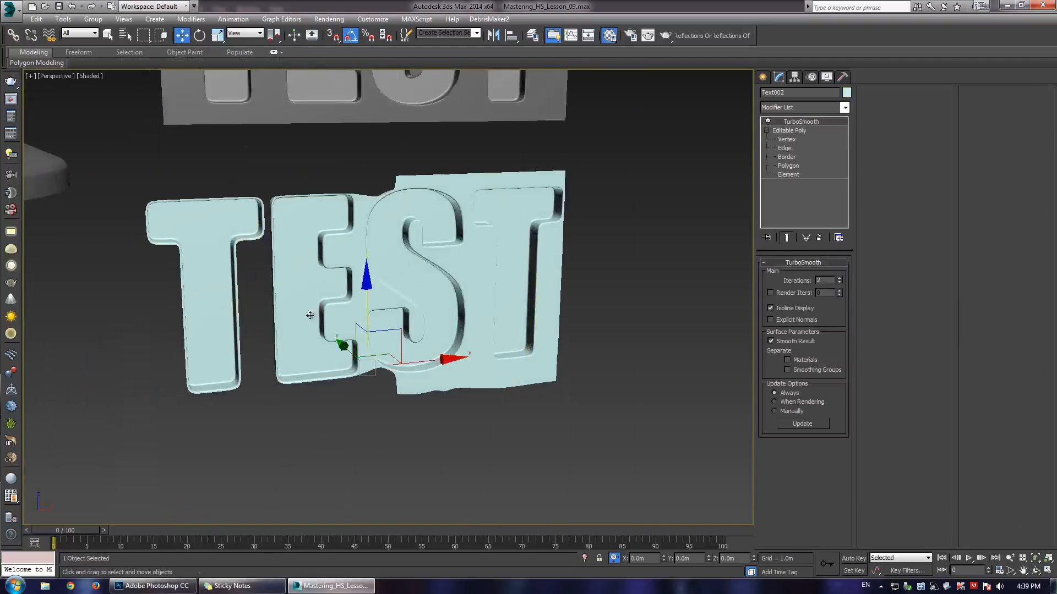
{"action": "key", "text": "F4"}
{"action": "scroll", "coordinate": [392, 284], "scroll_direction": "up", "scroll_amount": 5}
{"action": "middle_click_drag", "start_coordinate": [391, 284], "coordinate": [571, 233], "text": "alt"}
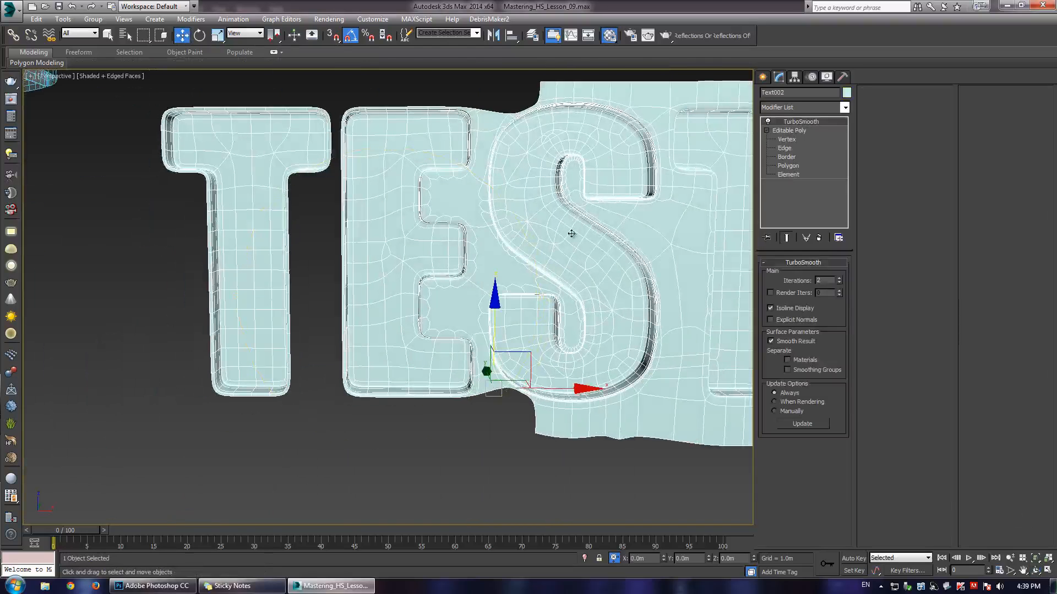
- Bridge the lowest outer edge of the first T's stem to the lower corner edge of the E
{"action": "left_click", "coordinate": [790, 148]}
{"action": "scroll", "coordinate": [338, 356], "scroll_direction": "up", "scroll_amount": 5}
{"action": "middle_click_drag", "start_coordinate": [349, 359], "coordinate": [381, 395], "text": "alt"}
{"action": "left_click", "coordinate": [360, 393]}
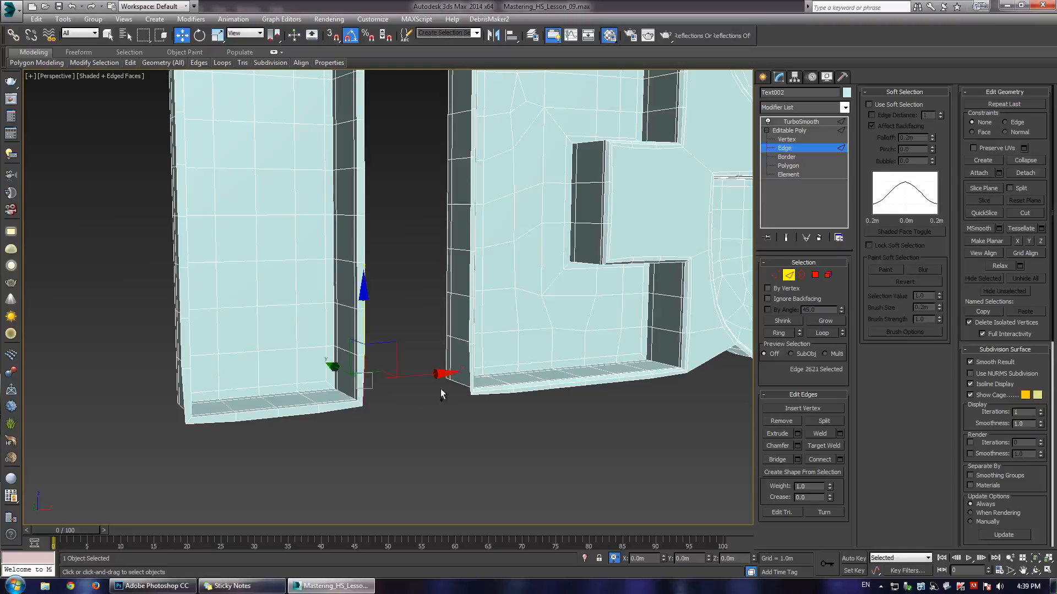
{"action": "left_click", "coordinate": [472, 384], "text": "ctrl"}
{"action": "left_click", "coordinate": [781, 462]}
- Bridge the upper edge at the end of the first T's crossbar to the E's upper corner edge
{"action": "scroll", "coordinate": [474, 275], "scroll_direction": "down", "scroll_amount": 3}
{"action": "middle_click_drag", "start_coordinate": [473, 236], "coordinate": [461, 214]}
{"action": "scroll", "coordinate": [465, 224], "scroll_direction": "up", "scroll_amount": 4}
{"action": "left_click", "coordinate": [482, 160]}
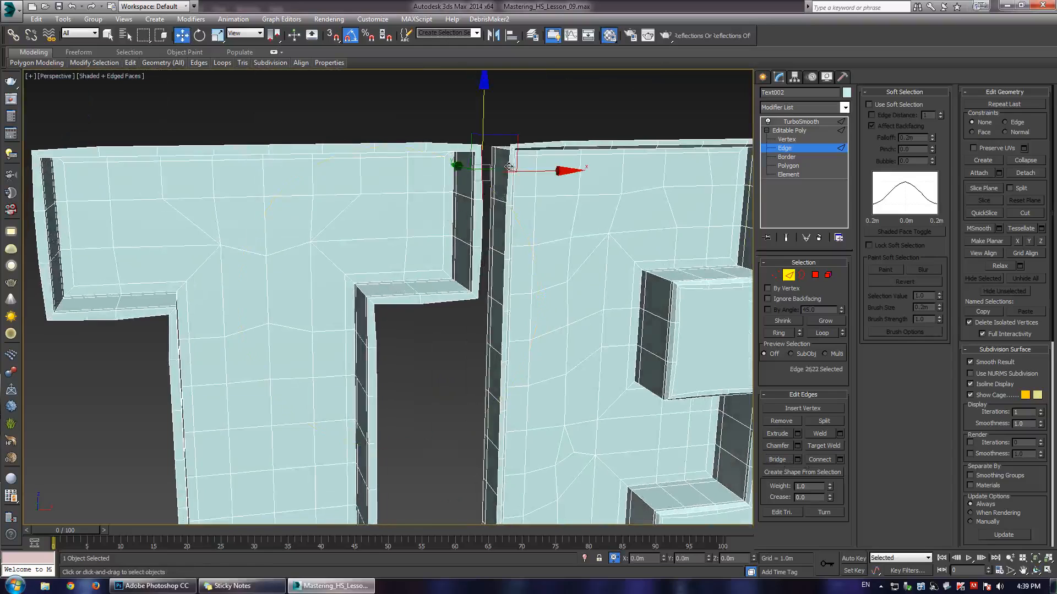
{"action": "left_click", "coordinate": [508, 166], "text": "ctrl"}
{"action": "left_click", "coordinate": [776, 459]}
{"action": "scroll", "coordinate": [582, 256], "scroll_direction": "down", "scroll_amount": 4}
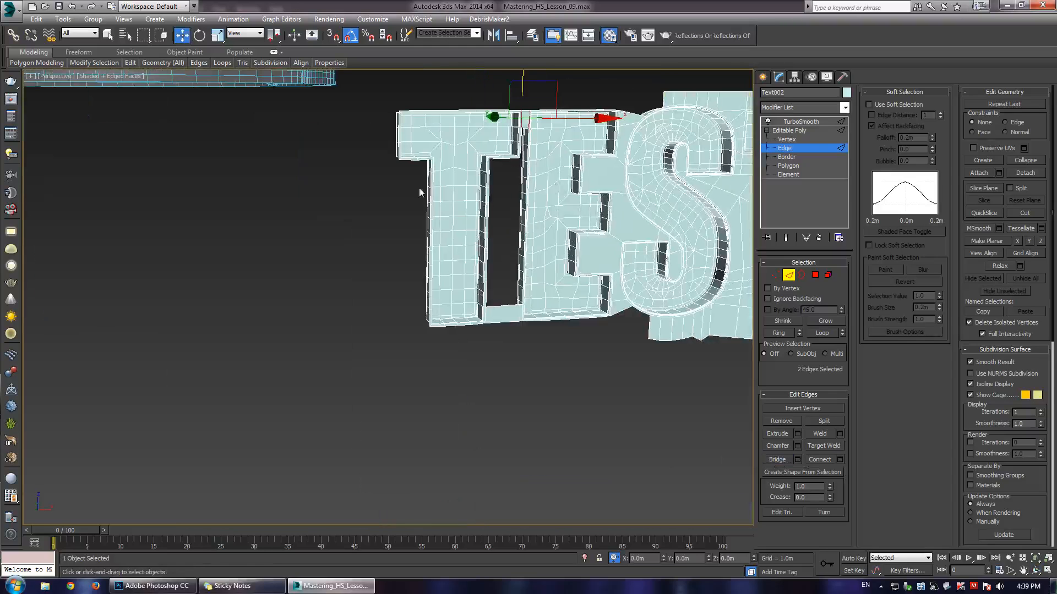
- Cap the open border between the first T's stem and the E
{"action": "key", "text": "3"}
{"action": "left_click", "coordinate": [488, 226]}
{"action": "left_click", "coordinate": [813, 424]}
- Connect the vertex at the inner corner beneath the first T's crossbar to the nearby vertex on the E's outline
{"action": "scroll", "coordinate": [477, 255], "scroll_direction": "up", "scroll_amount": 8}
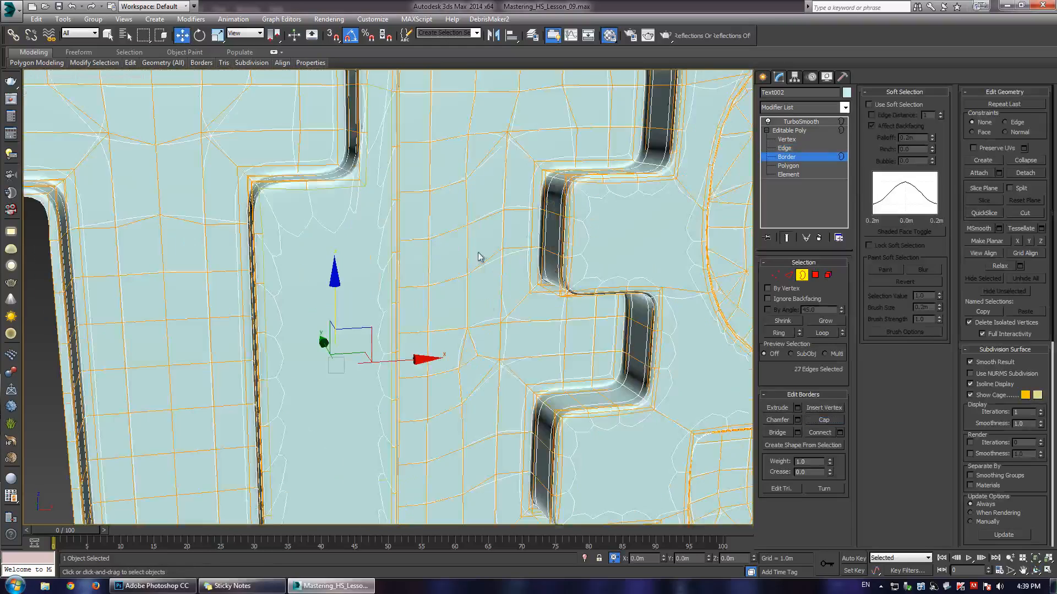
{"action": "key", "text": "1"}
{"action": "left_click", "coordinate": [365, 187]}
{"action": "left_click", "coordinate": [392, 199], "text": "ctrl"}
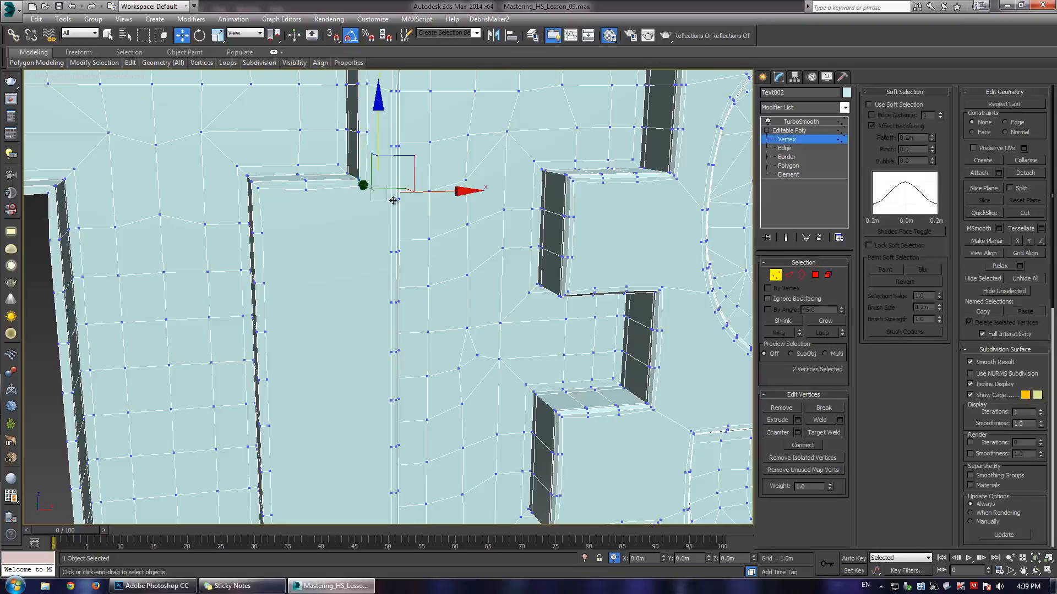
{"action": "key", "text": "ctrl+shift+e"}
- Leave vertex editing on the TEST mesh and examine its smoothed surface across all the letters
{"action": "key", "text": "ctrl+q"}
{"action": "scroll", "coordinate": [505, 196], "scroll_direction": "down", "scroll_amount": 4}
{"action": "middle_click_drag", "start_coordinate": [506, 196], "coordinate": [427, 199]}
{"action": "scroll", "coordinate": [428, 198], "scroll_direction": "down", "scroll_amount": 3}
{"action": "left_click", "coordinate": [788, 131]}
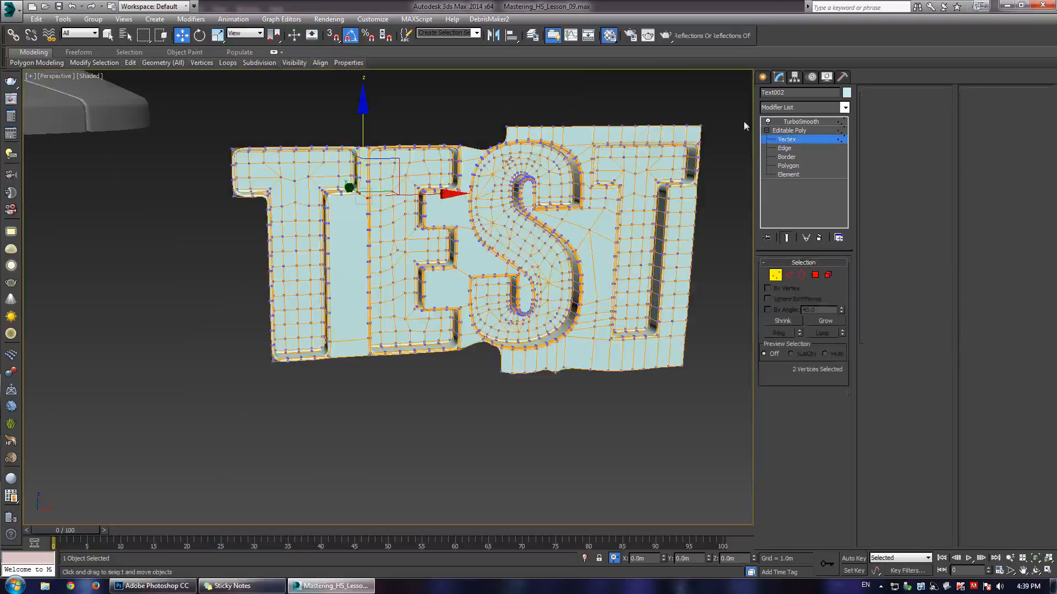
{"action": "left_click", "coordinate": [744, 125]}
{"action": "middle_click_drag", "start_coordinate": [344, 276], "coordinate": [229, 321], "text": "alt"}
{"action": "key", "text": "w"}
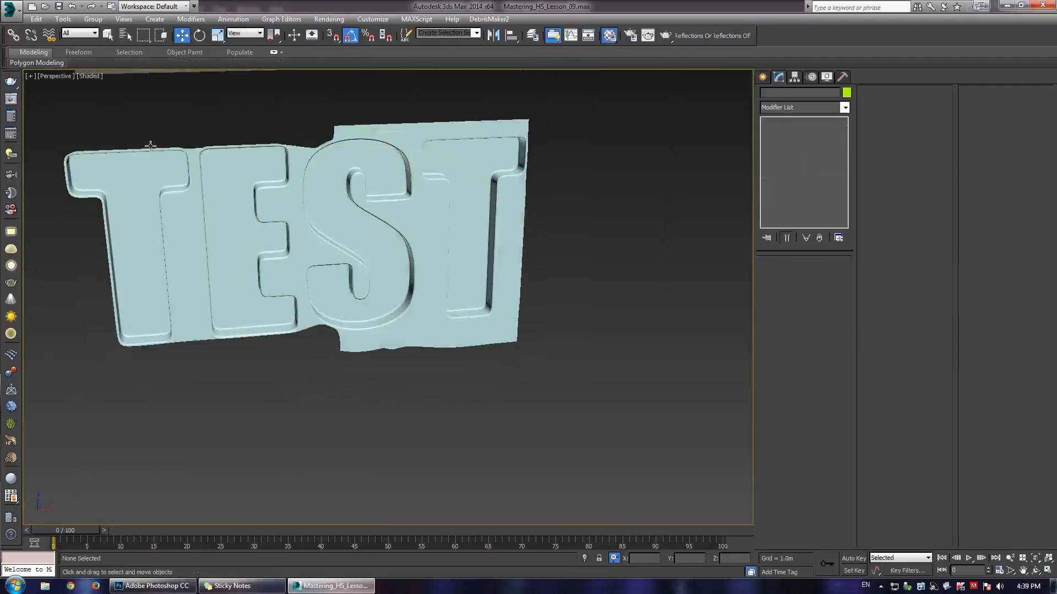
{"action": "left_click", "coordinate": [315, 225]}
{"action": "scroll", "coordinate": [461, 236], "scroll_direction": "up", "scroll_amount": 8}
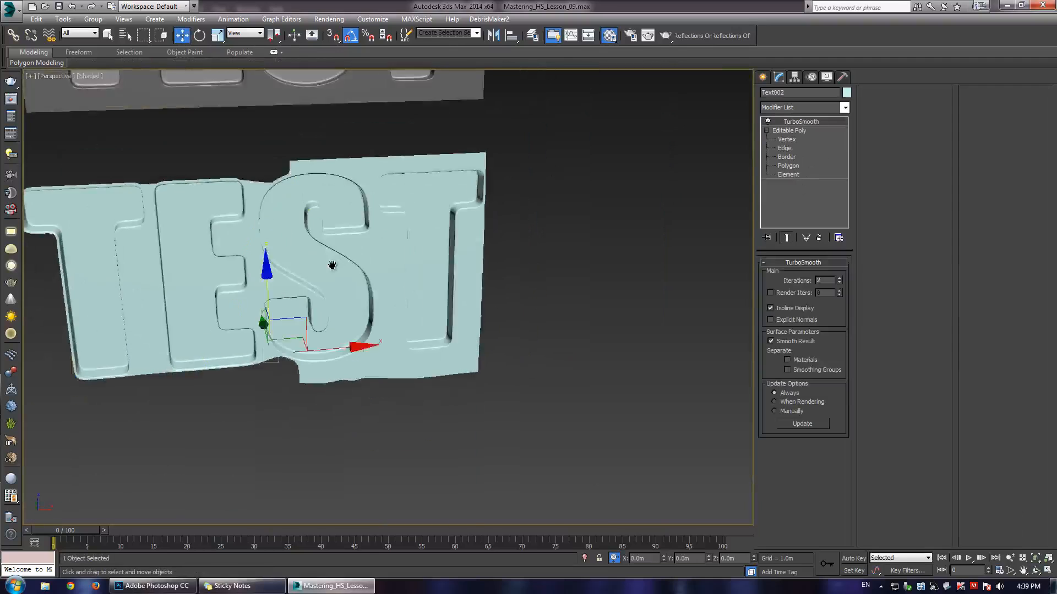
{"action": "left_click", "coordinate": [787, 140]}
{"action": "scroll", "coordinate": [503, 233], "scroll_direction": "up", "scroll_amount": 4}
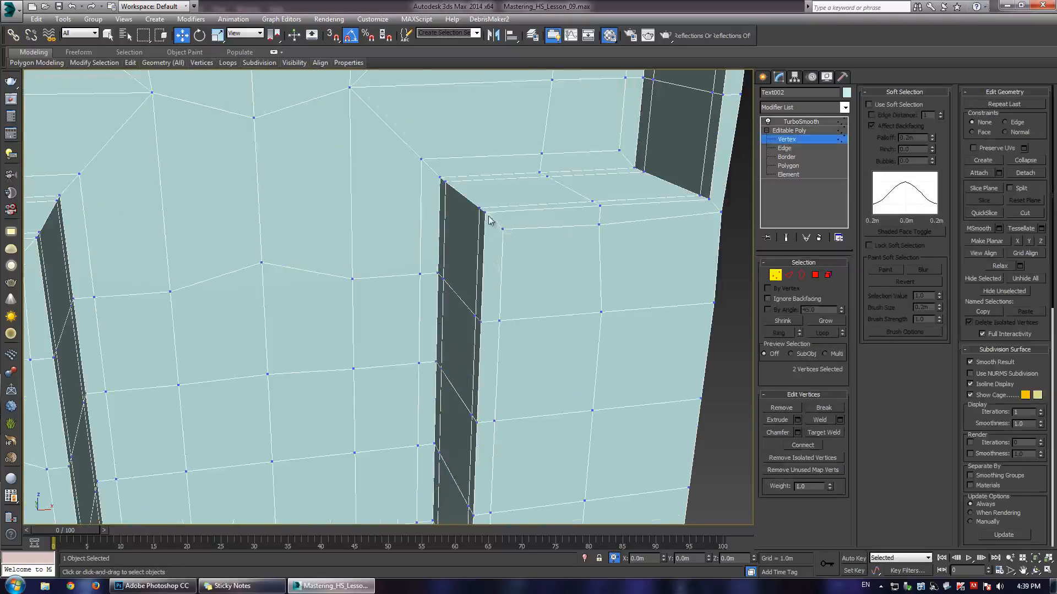
{"action": "key", "text": "2"}
{"action": "double_click", "coordinate": [469, 204]}
{"action": "scroll", "coordinate": [471, 208], "scroll_direction": "down", "scroll_amount": 2}
{"action": "middle_click_drag", "start_coordinate": [470, 207], "coordinate": [483, 244]}
{"action": "scroll", "coordinate": [543, 272], "scroll_direction": "up", "scroll_amount": 2}
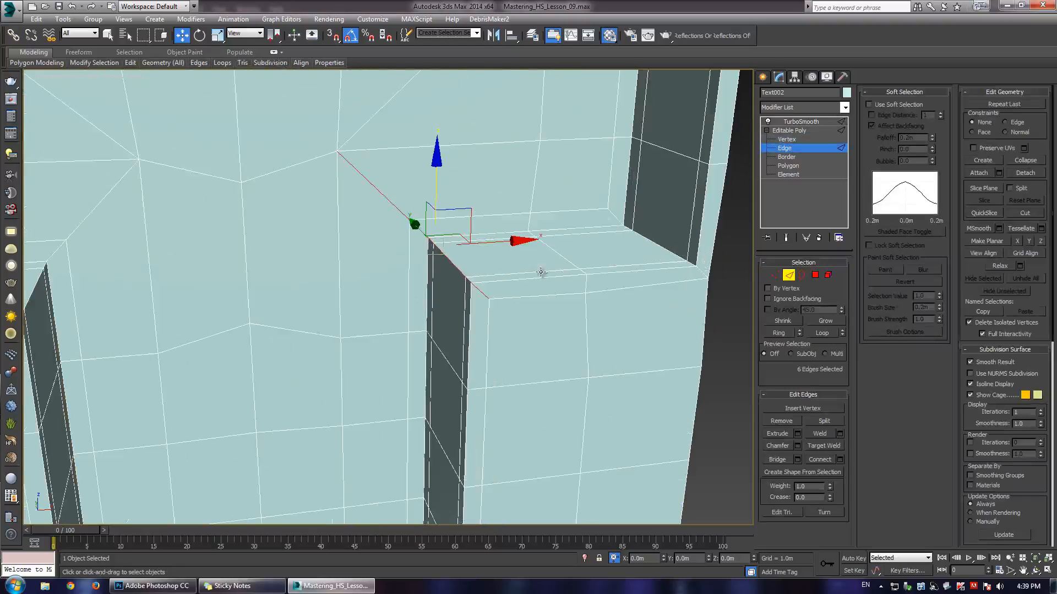
{"action": "left_click", "coordinate": [798, 447]}
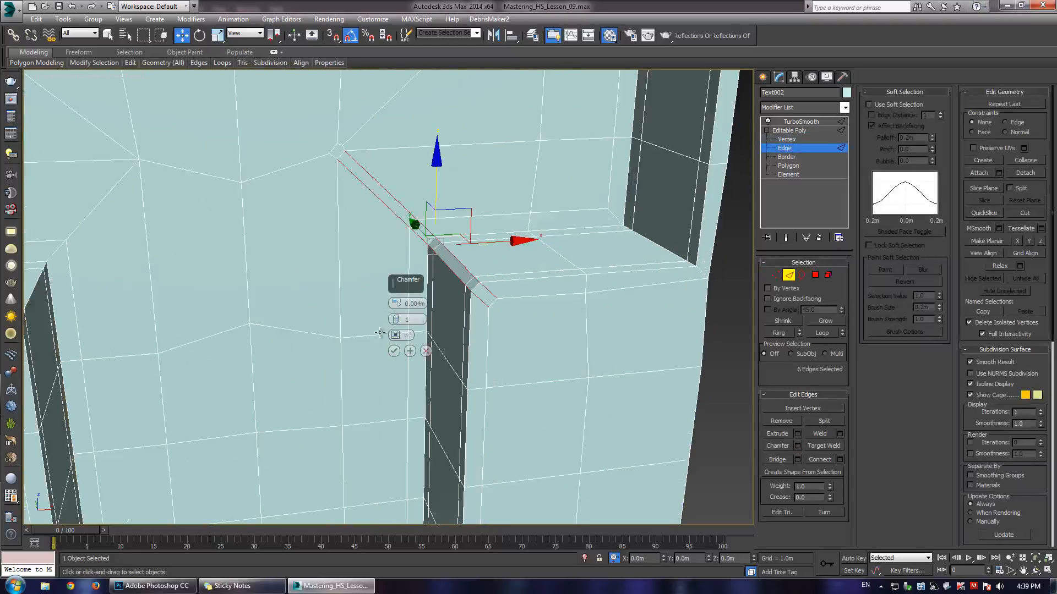
{"action": "mouse_move", "coordinate": [406, 289]}
{"action": "left_mouse_down"}
{"action": "mouse_move", "coordinate": [409, 326]}
{"action": "mouse_move", "coordinate": [415, 306]}
{"action": "left_mouse_up"}
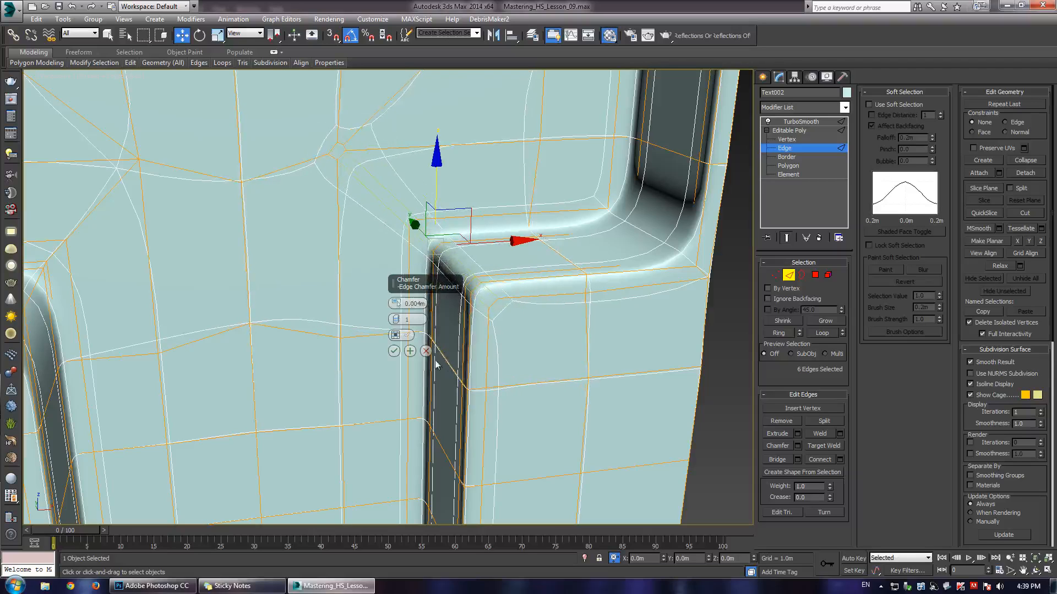
{"action": "left_click", "coordinate": [426, 351]}
{"action": "scroll", "coordinate": [419, 280], "scroll_direction": "down", "scroll_amount": 5}
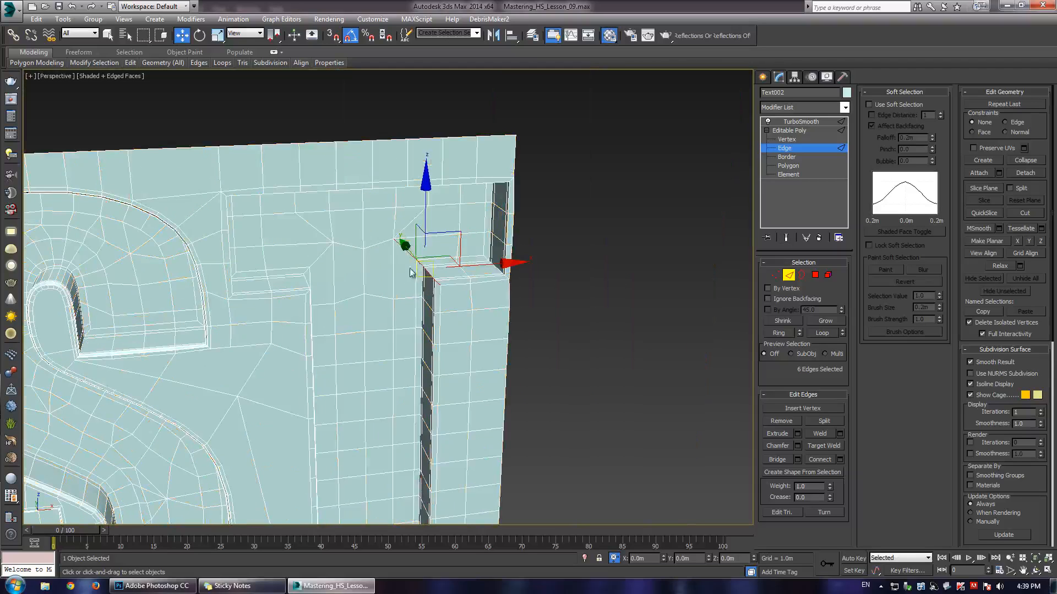
- Cut a support edge across the ledge beneath the last T's crossbar, close to its inner corner with the stem
{"action": "scroll", "coordinate": [394, 244], "scroll_direction": "up", "scroll_amount": 6}
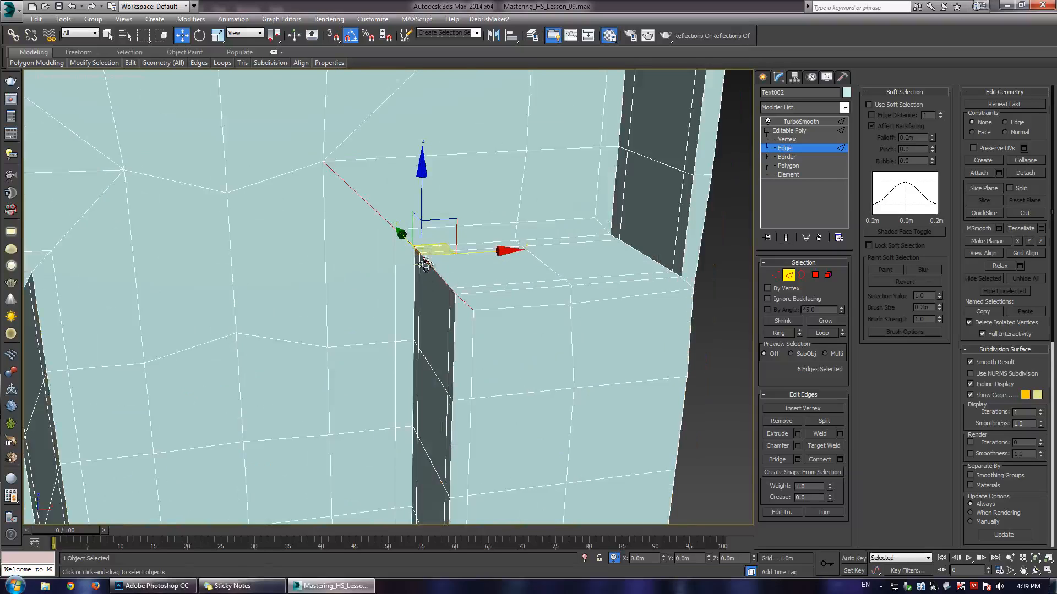
{"action": "mouse_move", "coordinate": [425, 264]}
{"action": "middle_mouse_down", "text": "alt"}
{"action": "mouse_move", "coordinate": [403, 264]}
{"action": "mouse_move", "coordinate": [417, 267]}
{"action": "middle_mouse_up", "text": "alt"}
{"action": "key", "text": "1"}
{"action": "key", "text": "alt+c"}
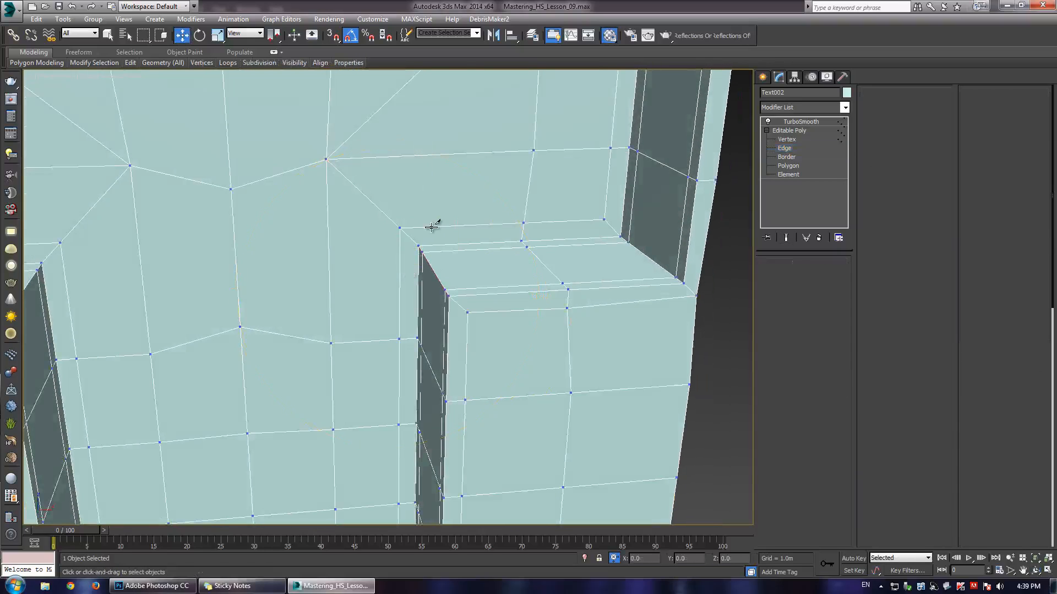
{"action": "left_click", "coordinate": [431, 226]}
{"action": "left_click", "coordinate": [436, 251]}
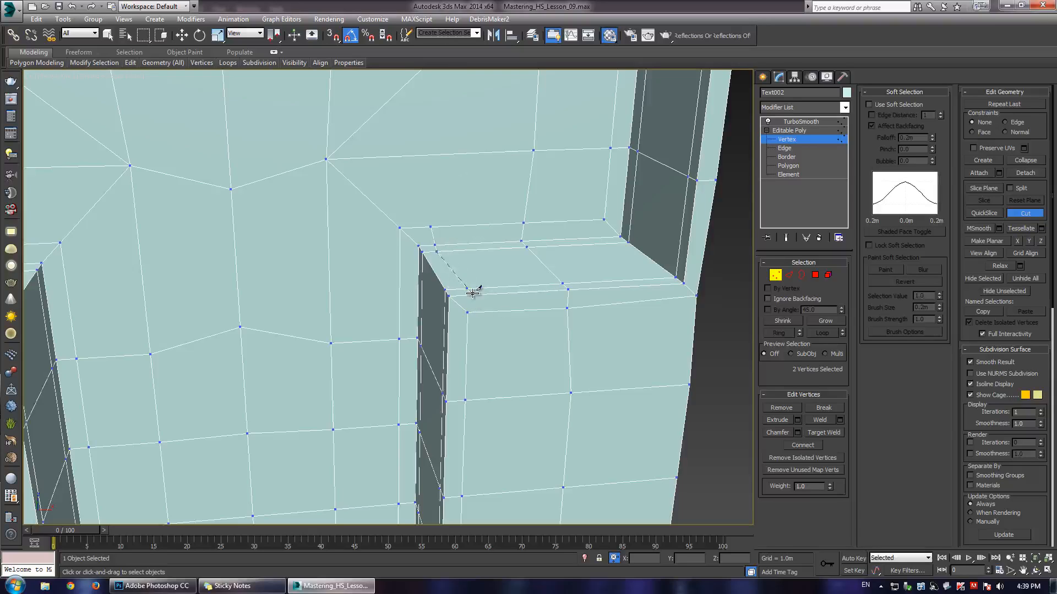
{"action": "left_click", "coordinate": [473, 295]}
{"action": "left_click", "coordinate": [480, 312]}
{"action": "right_click", "coordinate": [482, 312]}
- Cut a second support edge across the last T's stem side wall, just below the same inner corner
{"action": "middle_click_drag", "start_coordinate": [465, 251], "coordinate": [345, 202], "text": "alt"}
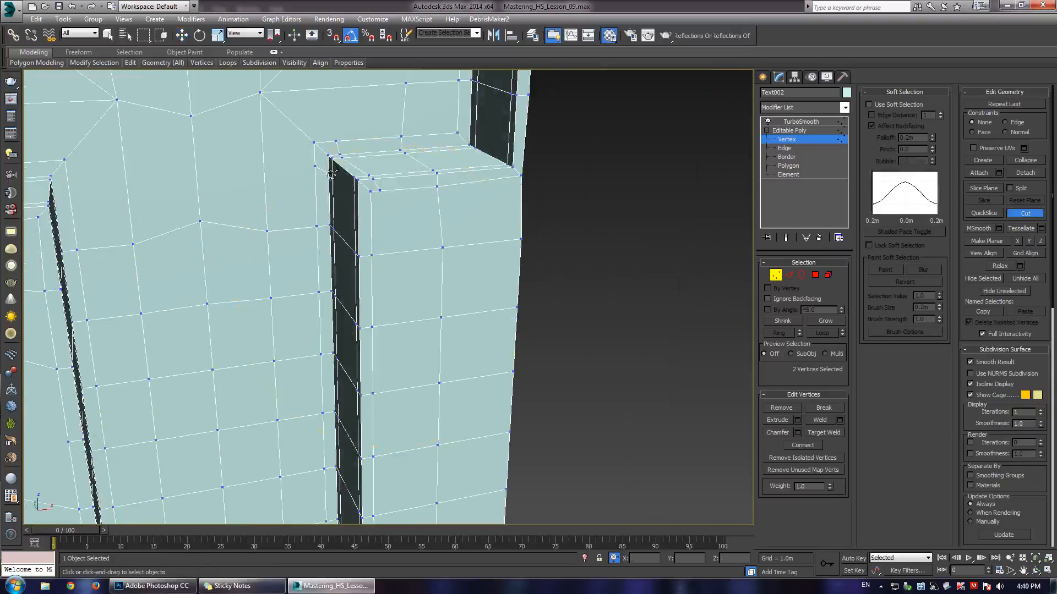
{"action": "left_click", "coordinate": [330, 175]}
{"action": "left_click", "coordinate": [370, 201]}
{"action": "right_click", "coordinate": [405, 200]}
{"action": "right_click", "coordinate": [405, 201]}
- Show the smoothed result around the last T's tightened corner and leave vertex editing
{"action": "key", "text": "ctrl+q"}
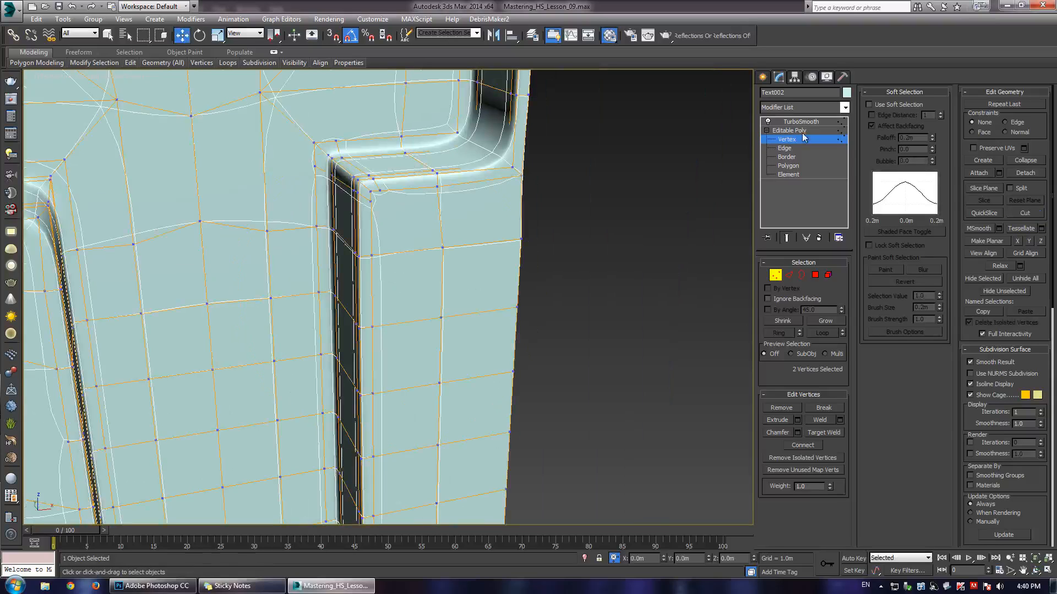
{"action": "left_click", "coordinate": [785, 141]}
{"action": "left_click", "coordinate": [571, 149]}
- Deselect the TEST mesh and examine it alongside the original plate and the other models in the scene
{"action": "scroll", "coordinate": [441, 231], "scroll_direction": "down", "scroll_amount": 6}
{"action": "middle_click_drag", "start_coordinate": [394, 257], "coordinate": [384, 290], "text": "alt"}
{"action": "scroll", "coordinate": [387, 264], "scroll_direction": "down", "scroll_amount": 5}
{"action": "scroll", "coordinate": [384, 290], "scroll_direction": "down", "scroll_amount": 5}
{"action": "middle_click_drag", "start_coordinate": [308, 291], "coordinate": [422, 246]}
{"action": "left_click", "coordinate": [582, 246]}
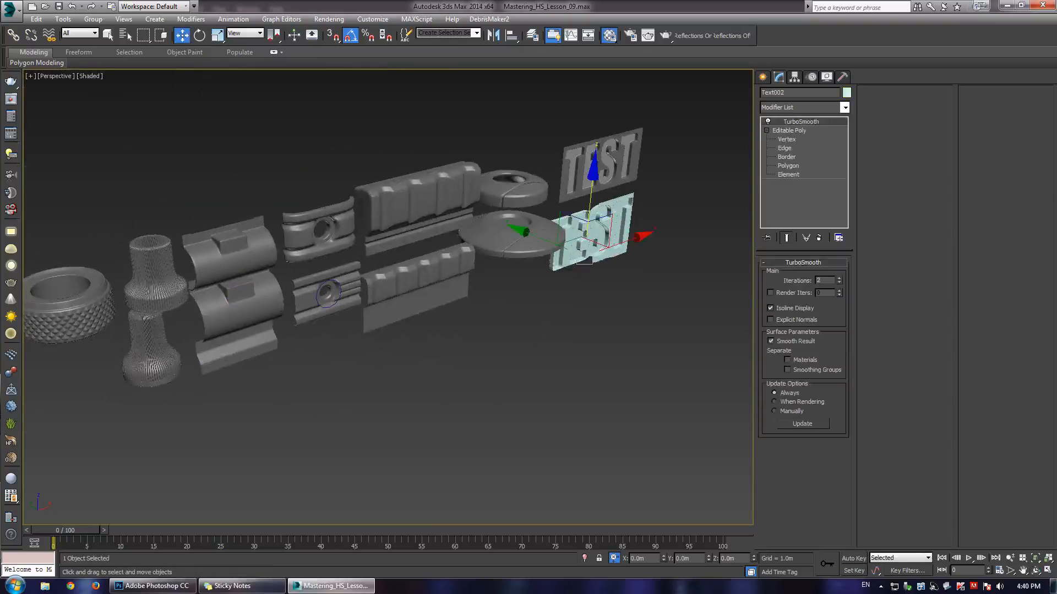
{"action": "left_click", "coordinate": [647, 356]}
{"action": "middle_click_drag", "start_coordinate": [370, 321], "coordinate": [403, 311], "text": "alt"}
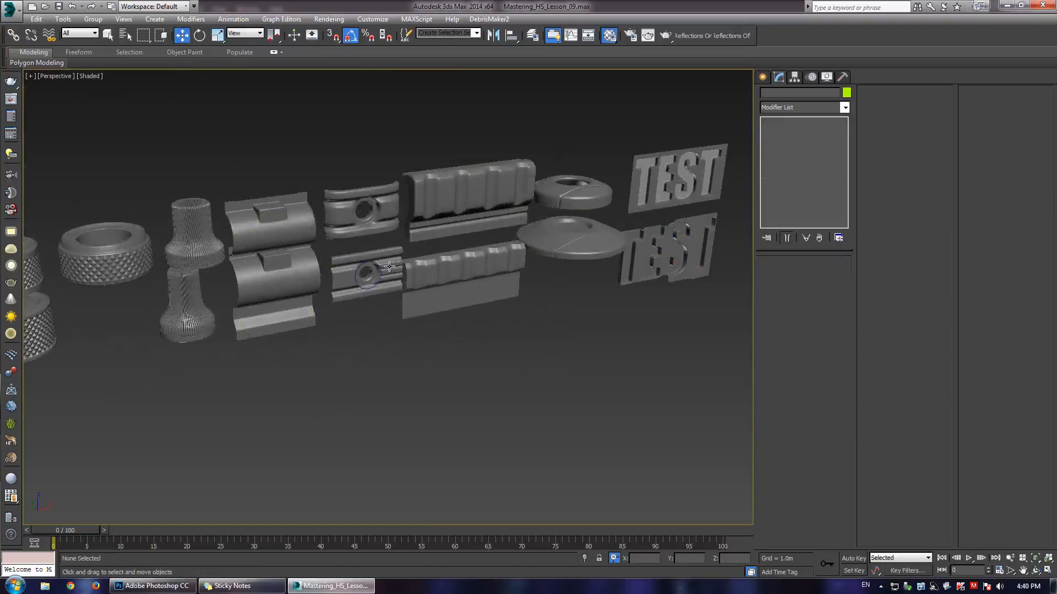
{"action": "middle_click_drag", "start_coordinate": [396, 264], "coordinate": [349, 302]}
{"action": "key", "text": "w"}
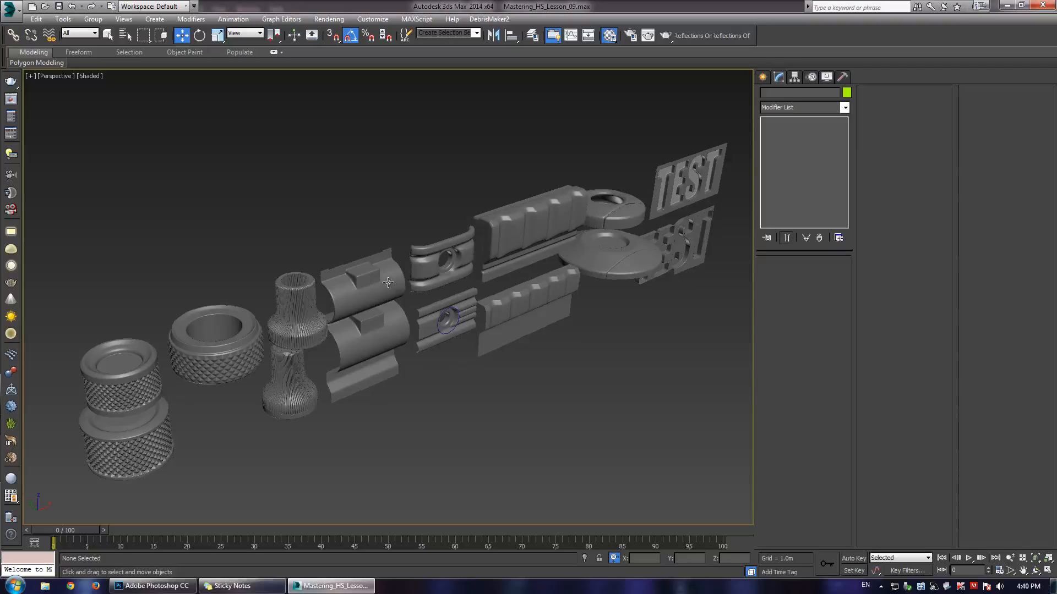
{"action": "middle_click_drag", "start_coordinate": [563, 296], "coordinate": [522, 294]}
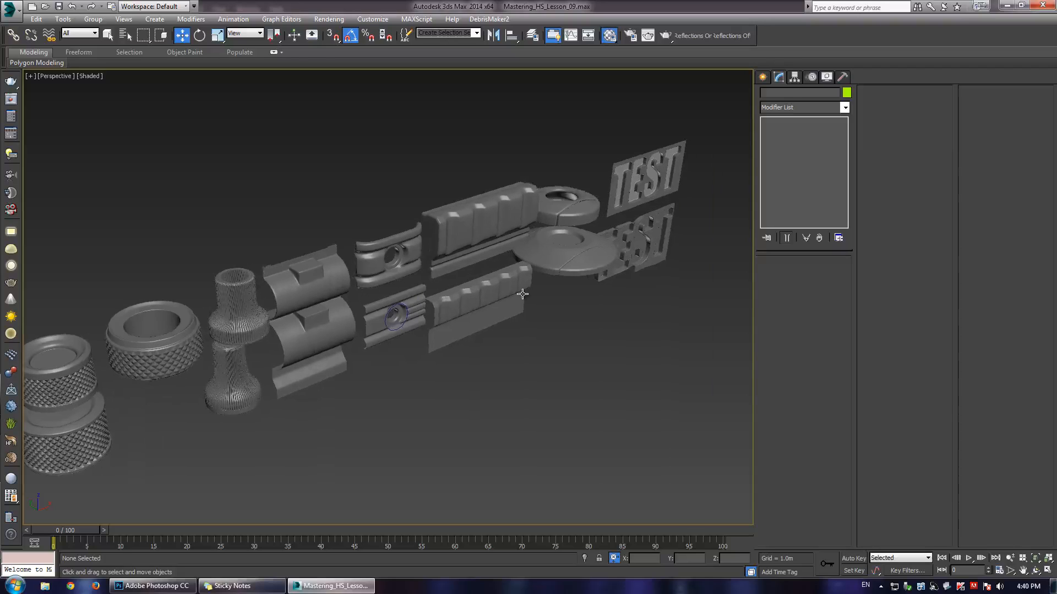